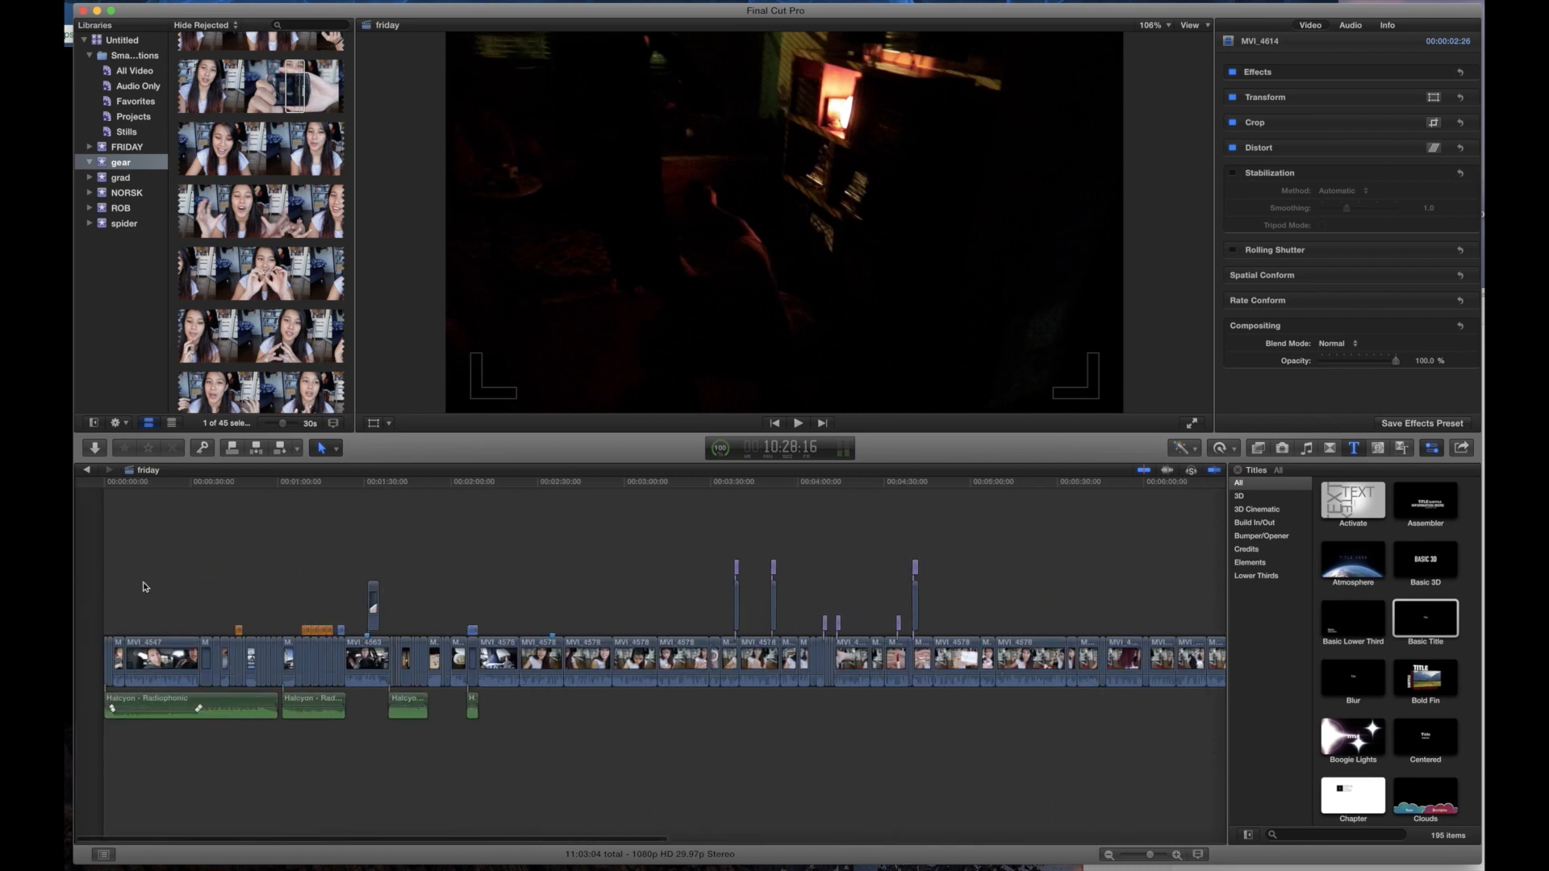
# Step: Look through the finished friday timeline and the source clips in the FRIDAY event
pyautogui.hscroll(3, 144, 586)
pyautogui.hscroll(15, 147, 587)
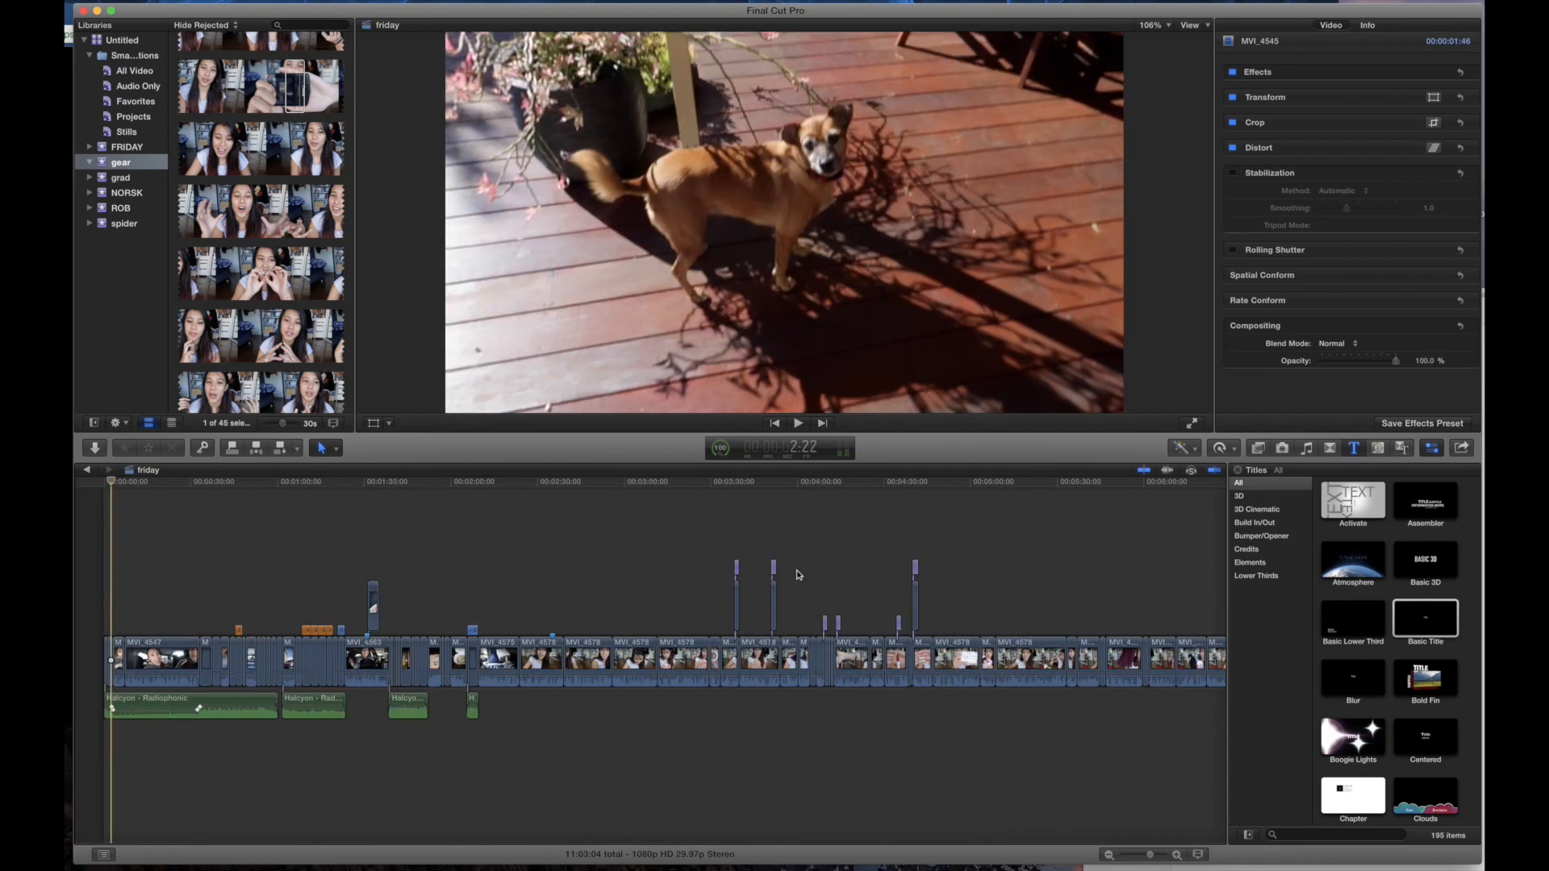
pyautogui.hscroll(20, 297, 579)
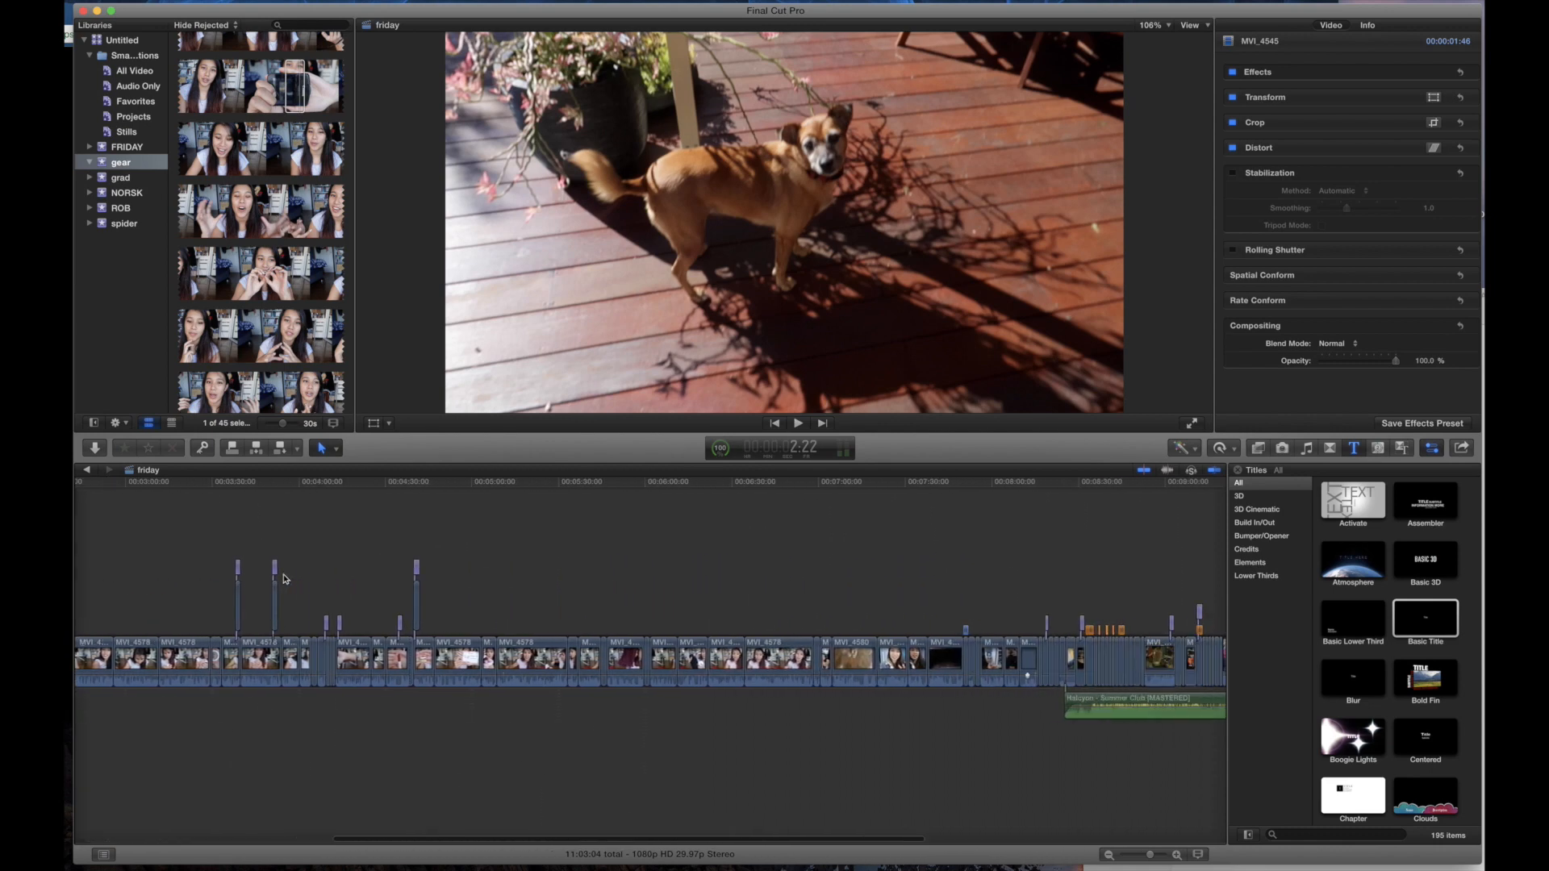
pyautogui.hscroll(6, 287, 578)
pyautogui.click(116, 148)
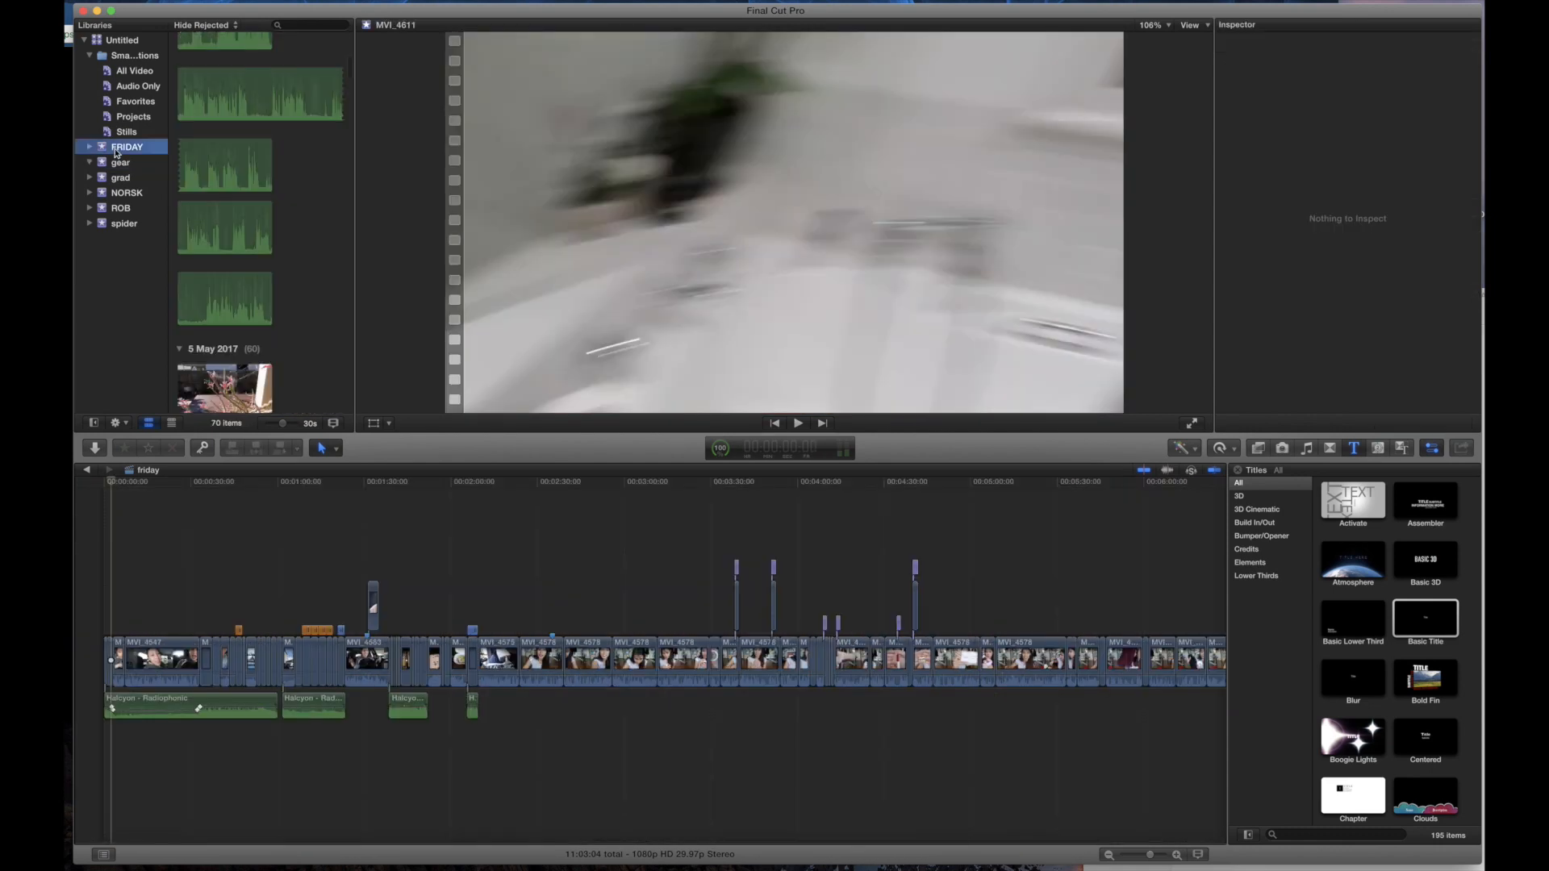
pyautogui.scroll(-10, 224, 228)
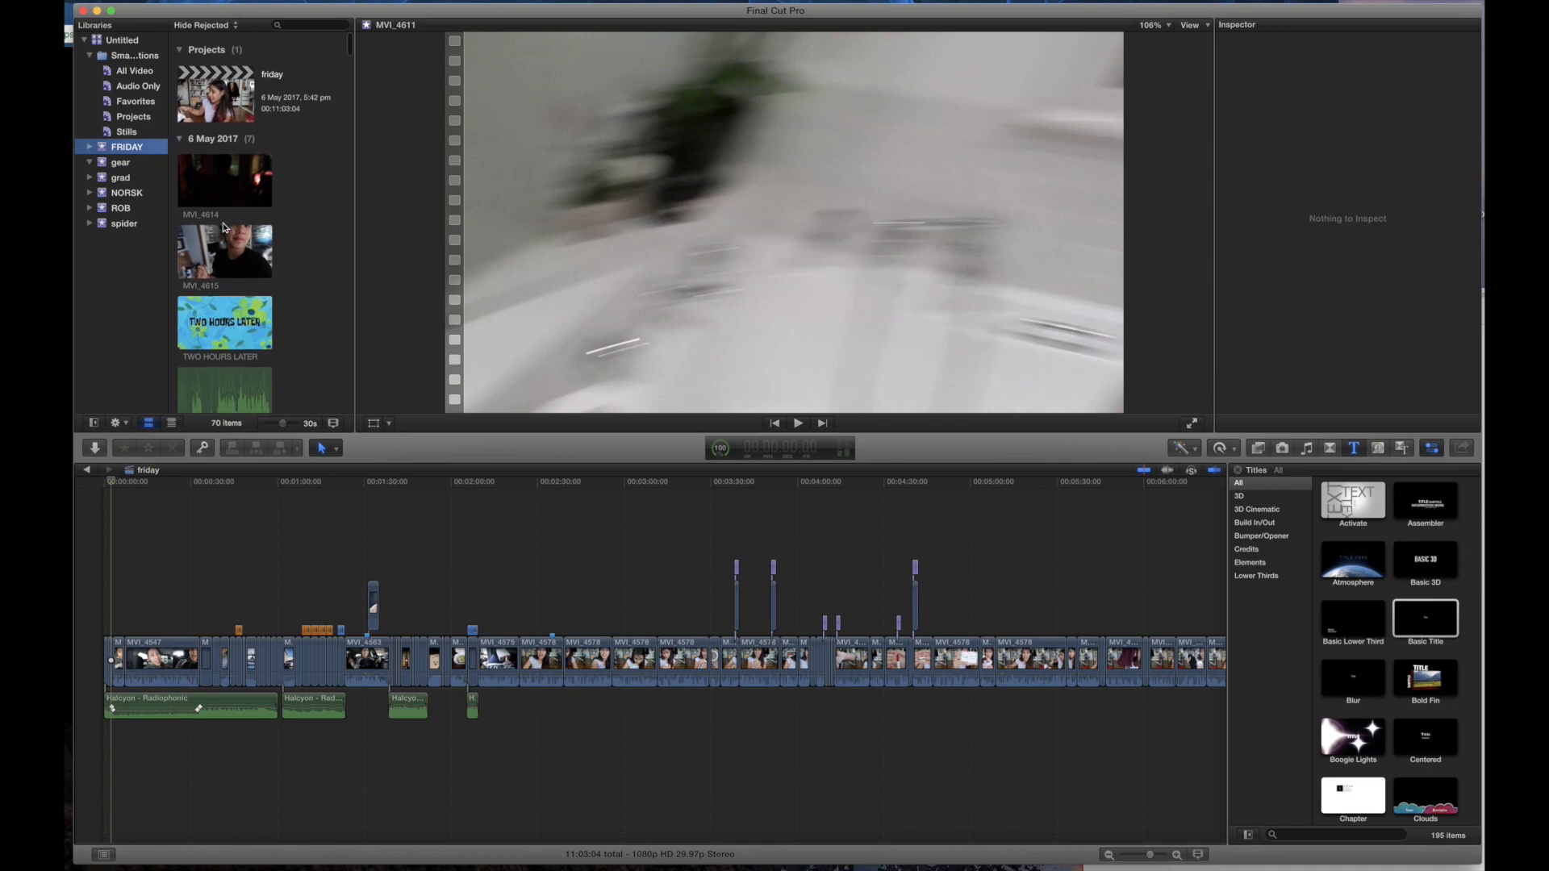
pyautogui.scroll(-5, 225, 227)
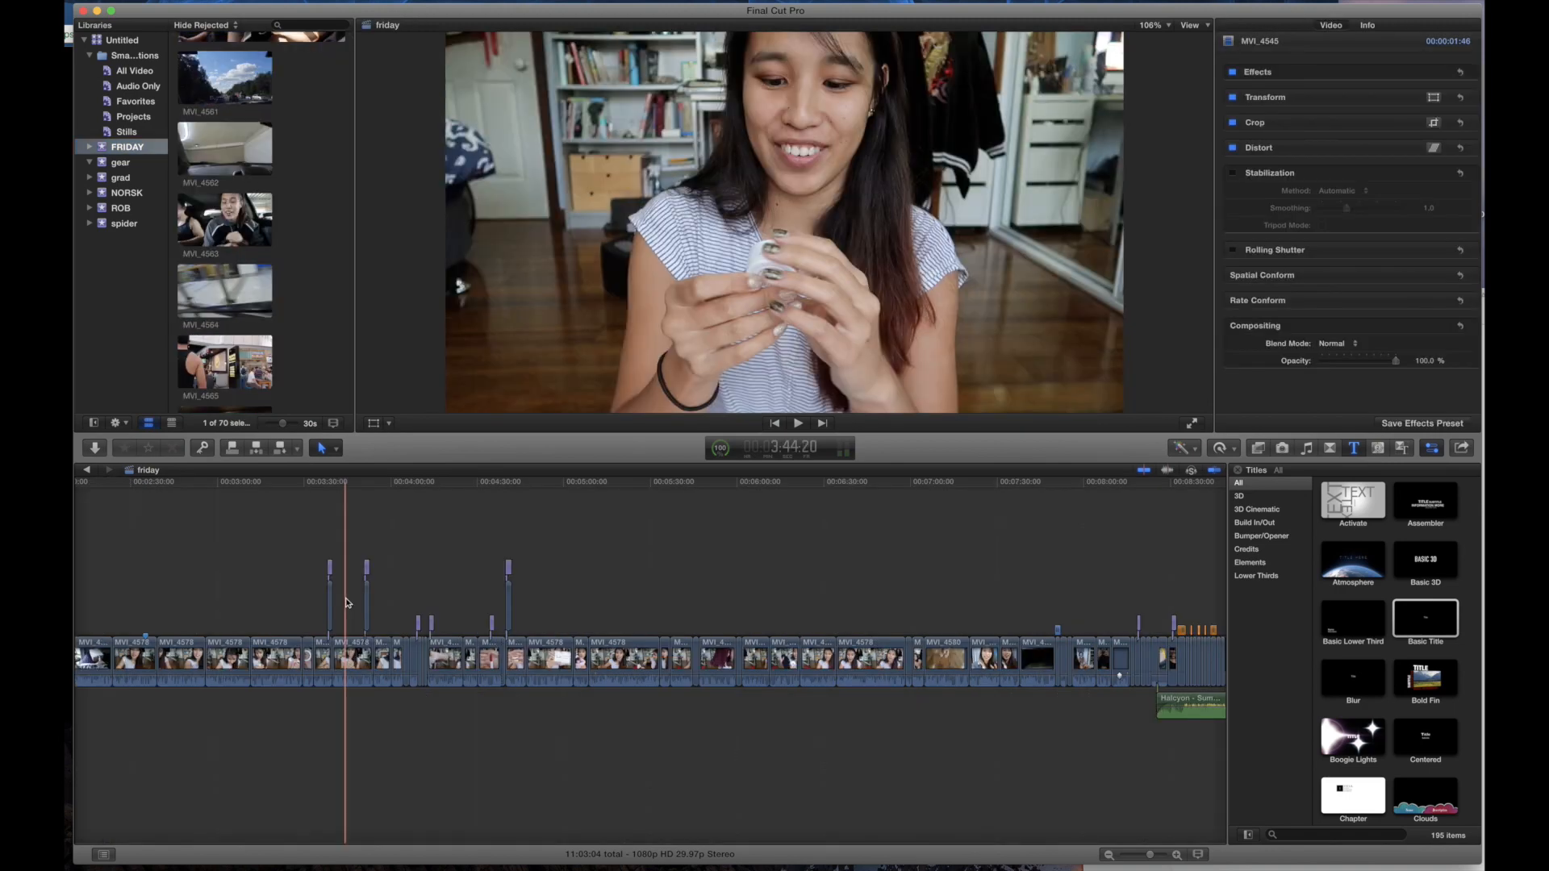
pyautogui.hscroll(10, 347, 603)
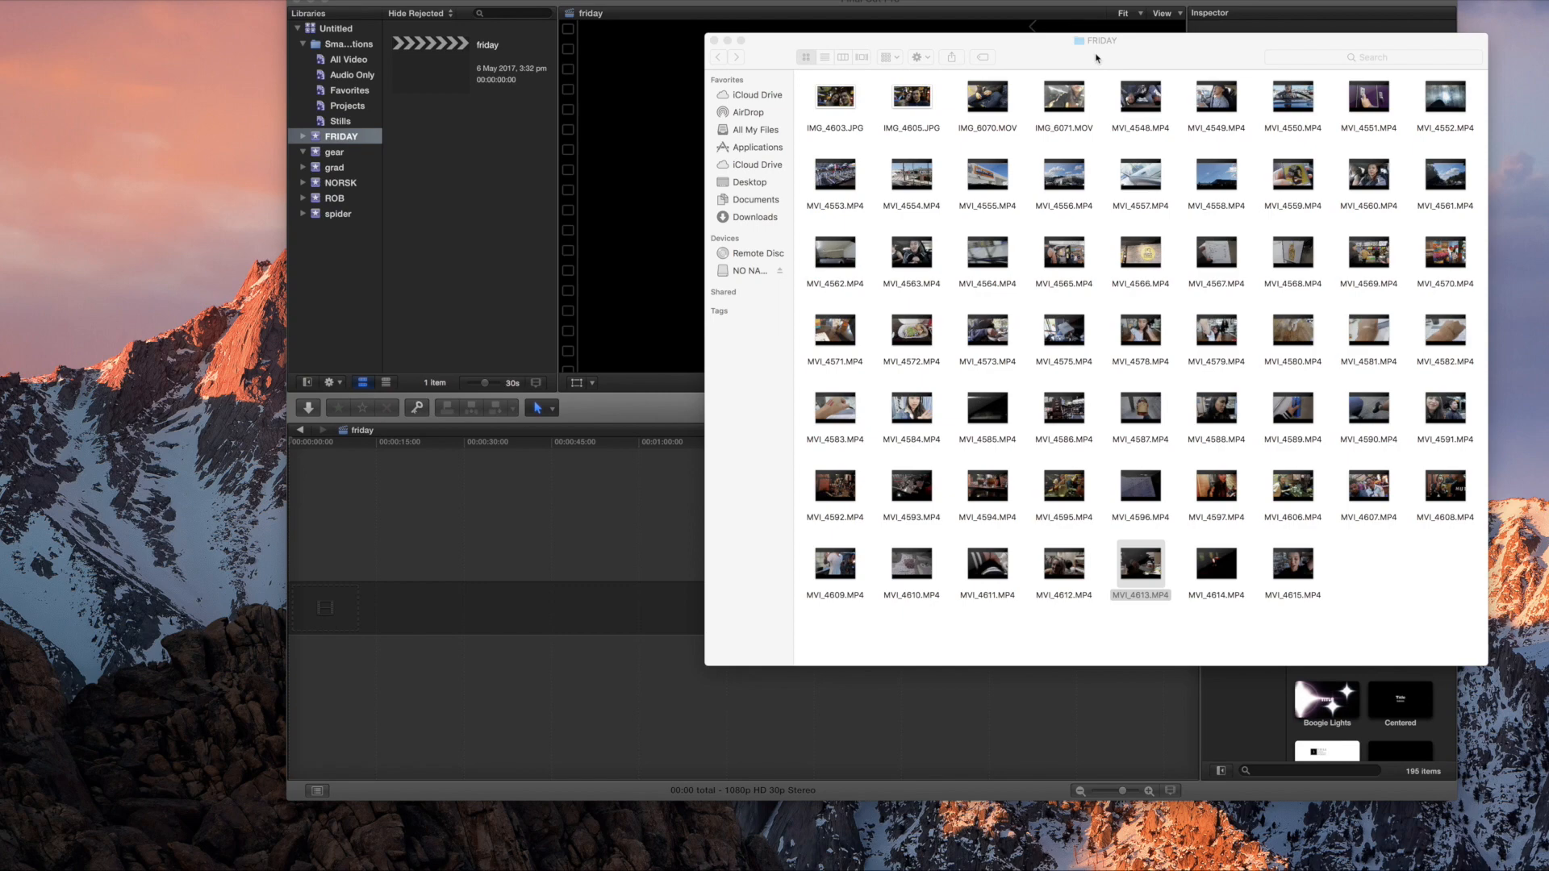
# Step: Arrange the editor and the FRIDAY footage folder so both are accessible, and select the friday project in the FRIDAY event
pyautogui.moveTo(1097, 57); pyautogui.dragTo(1360, 272)
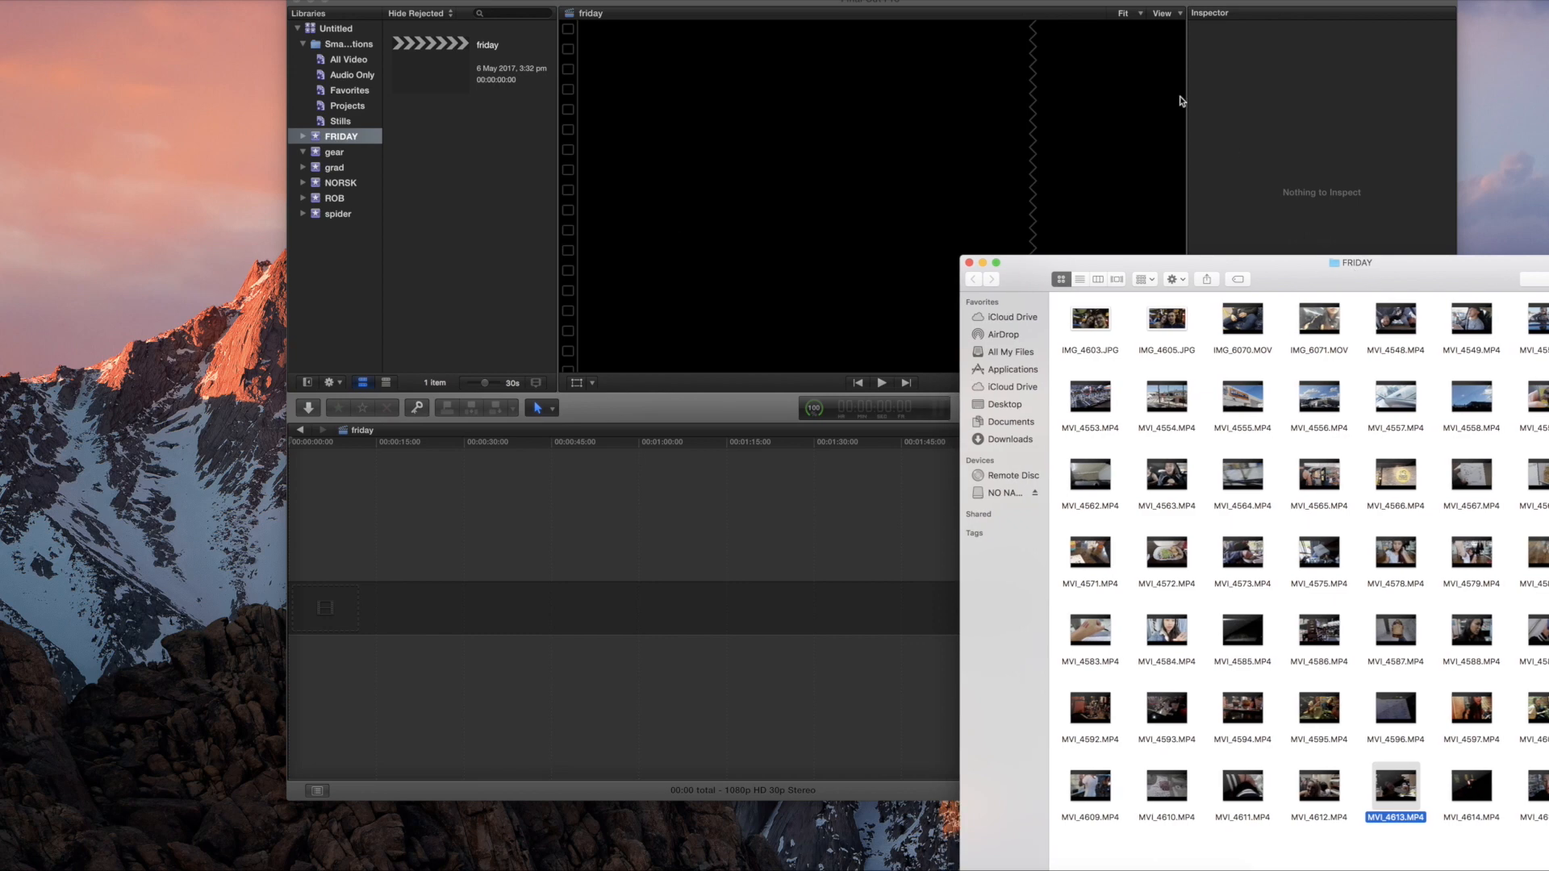
pyautogui.moveTo(1081, 4); pyautogui.dragTo(795, 16)
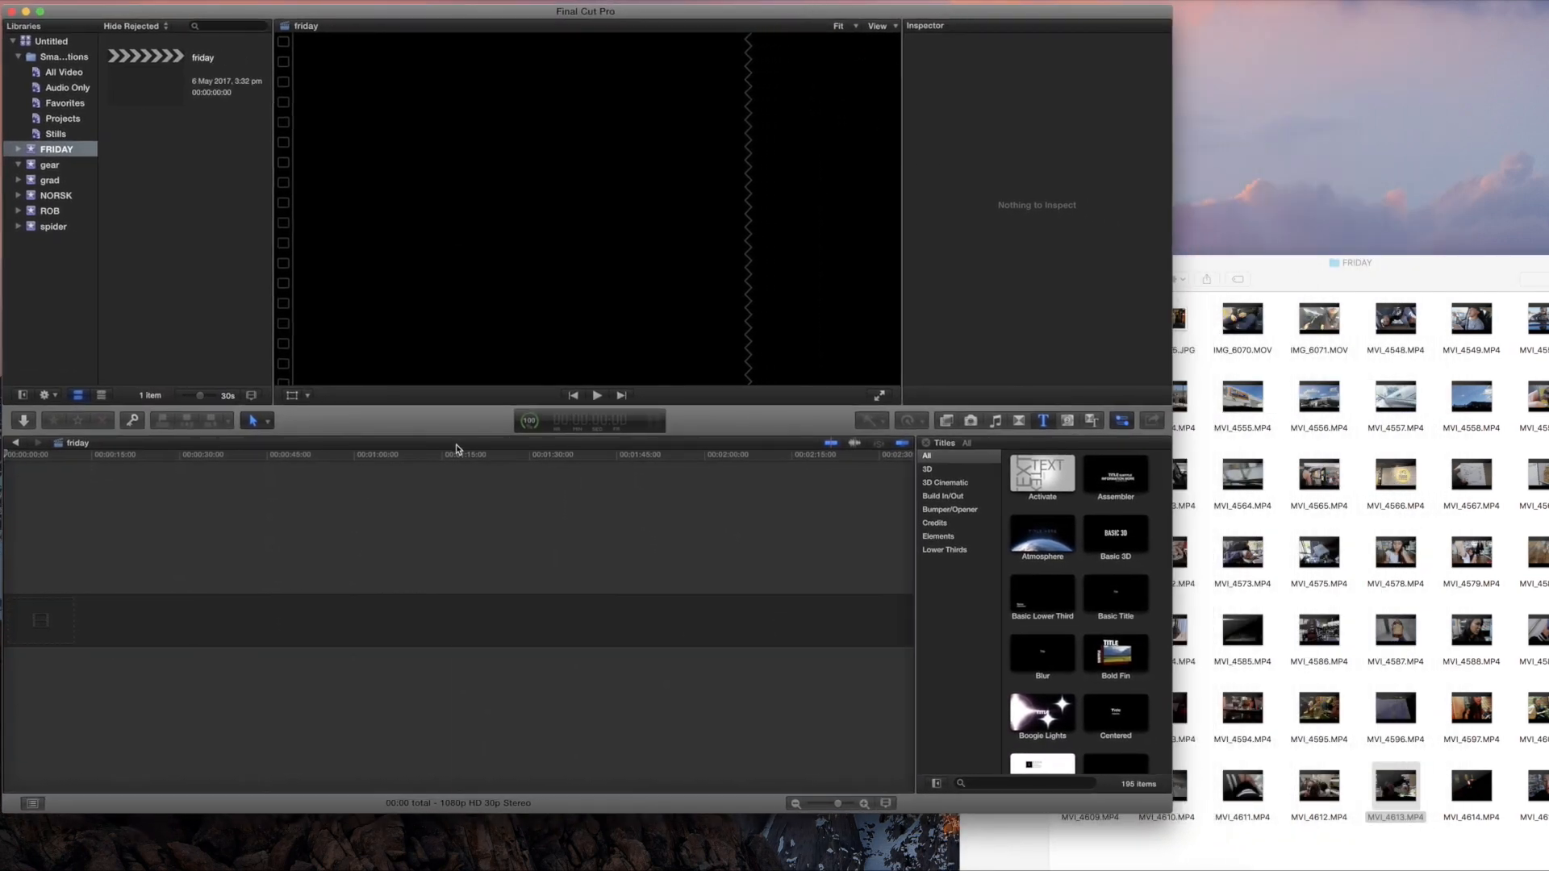
pyautogui.click(40, 153)
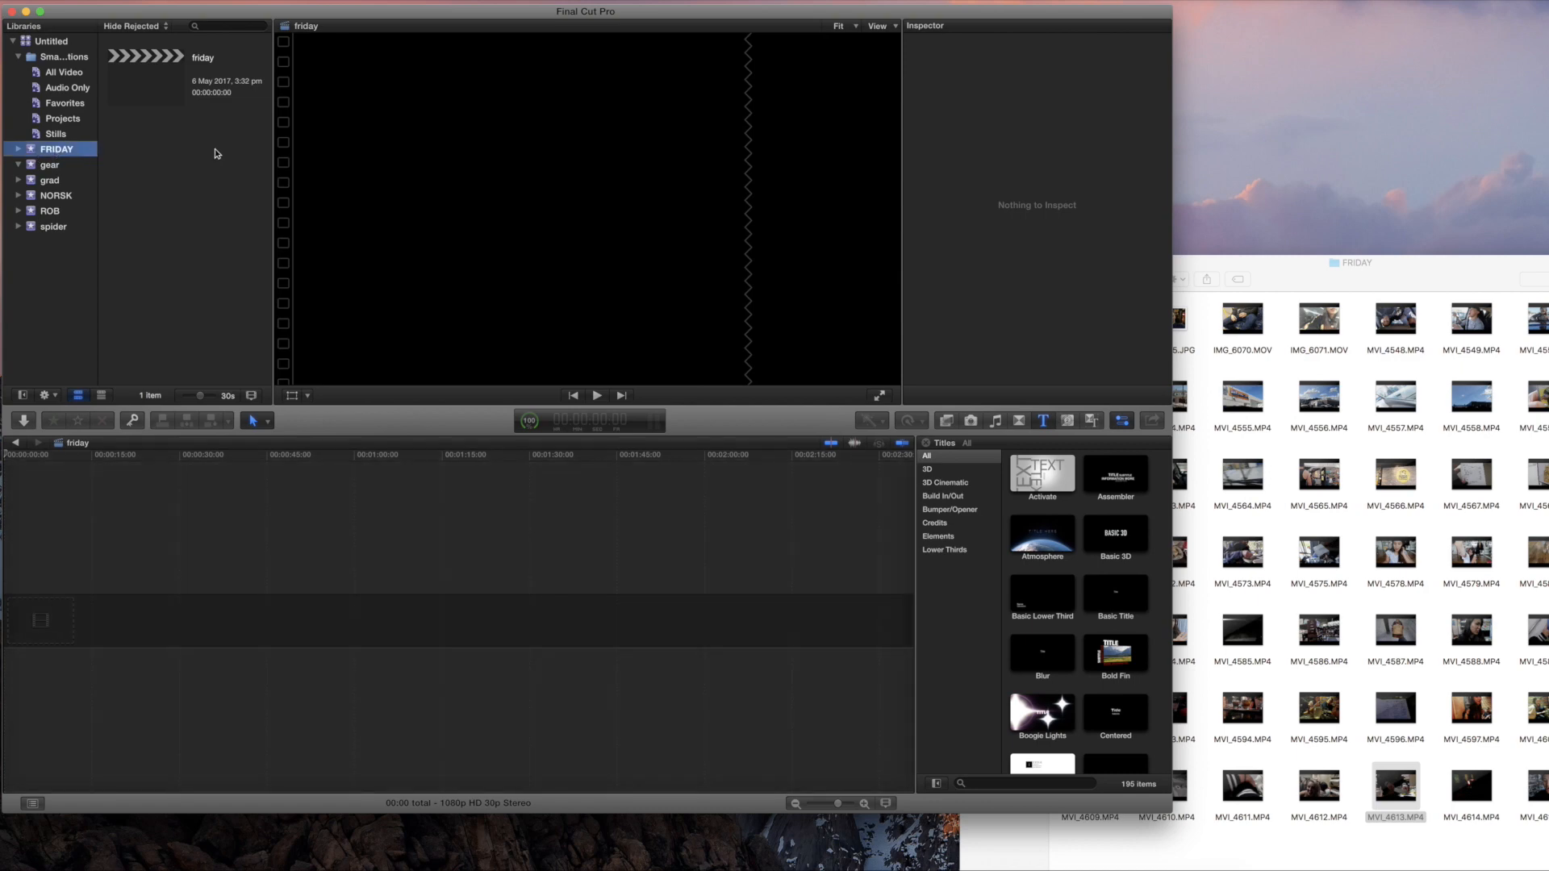
pyautogui.click(146, 77)
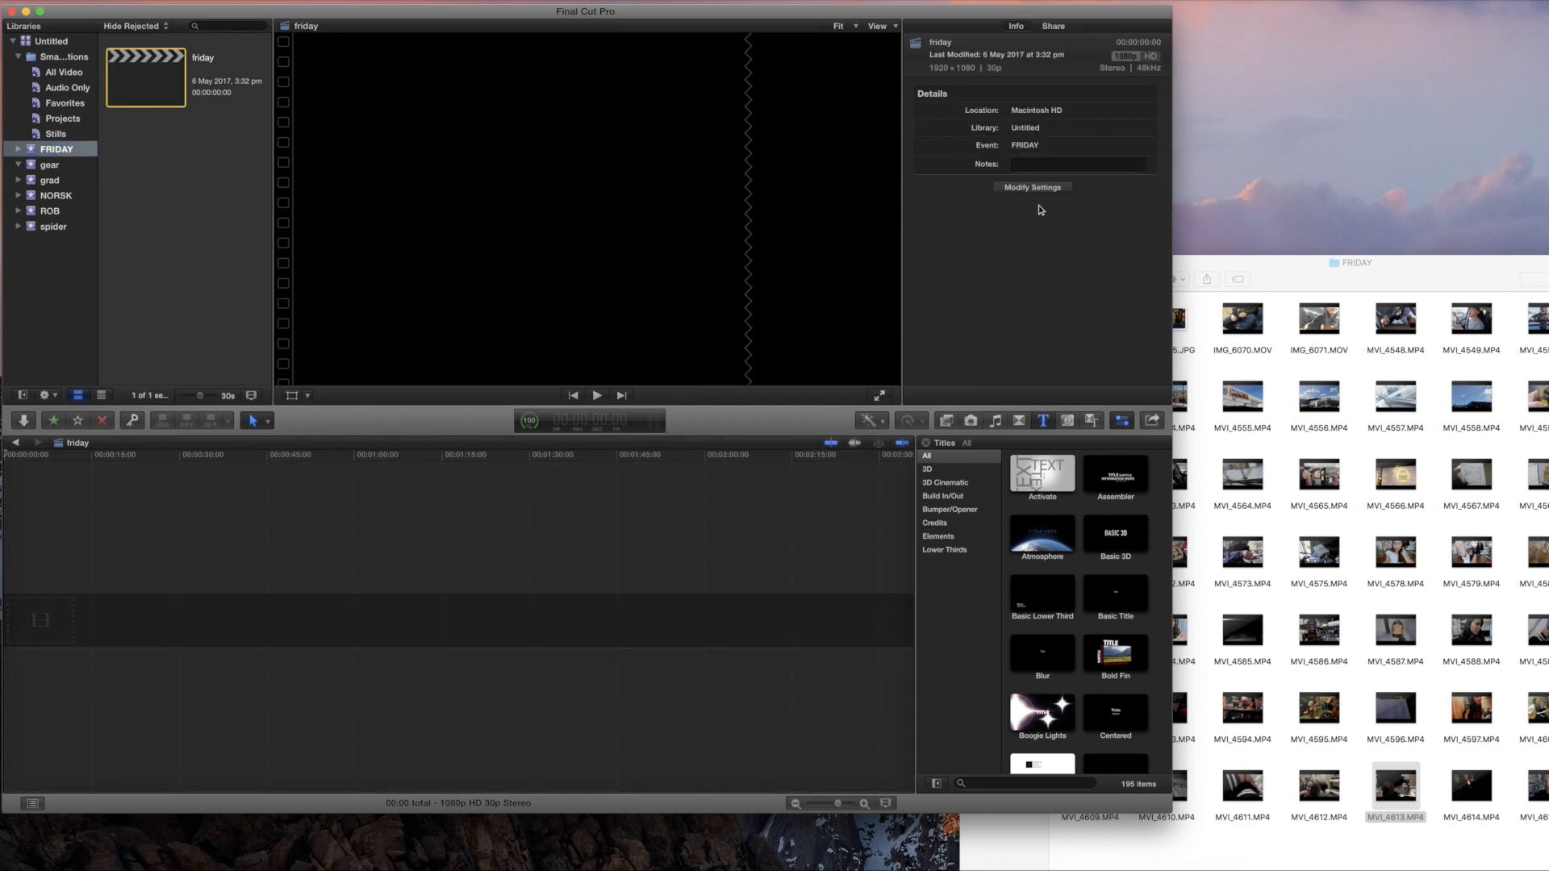
pyautogui.moveTo(1461, 259); pyautogui.dragTo(1228, 206)
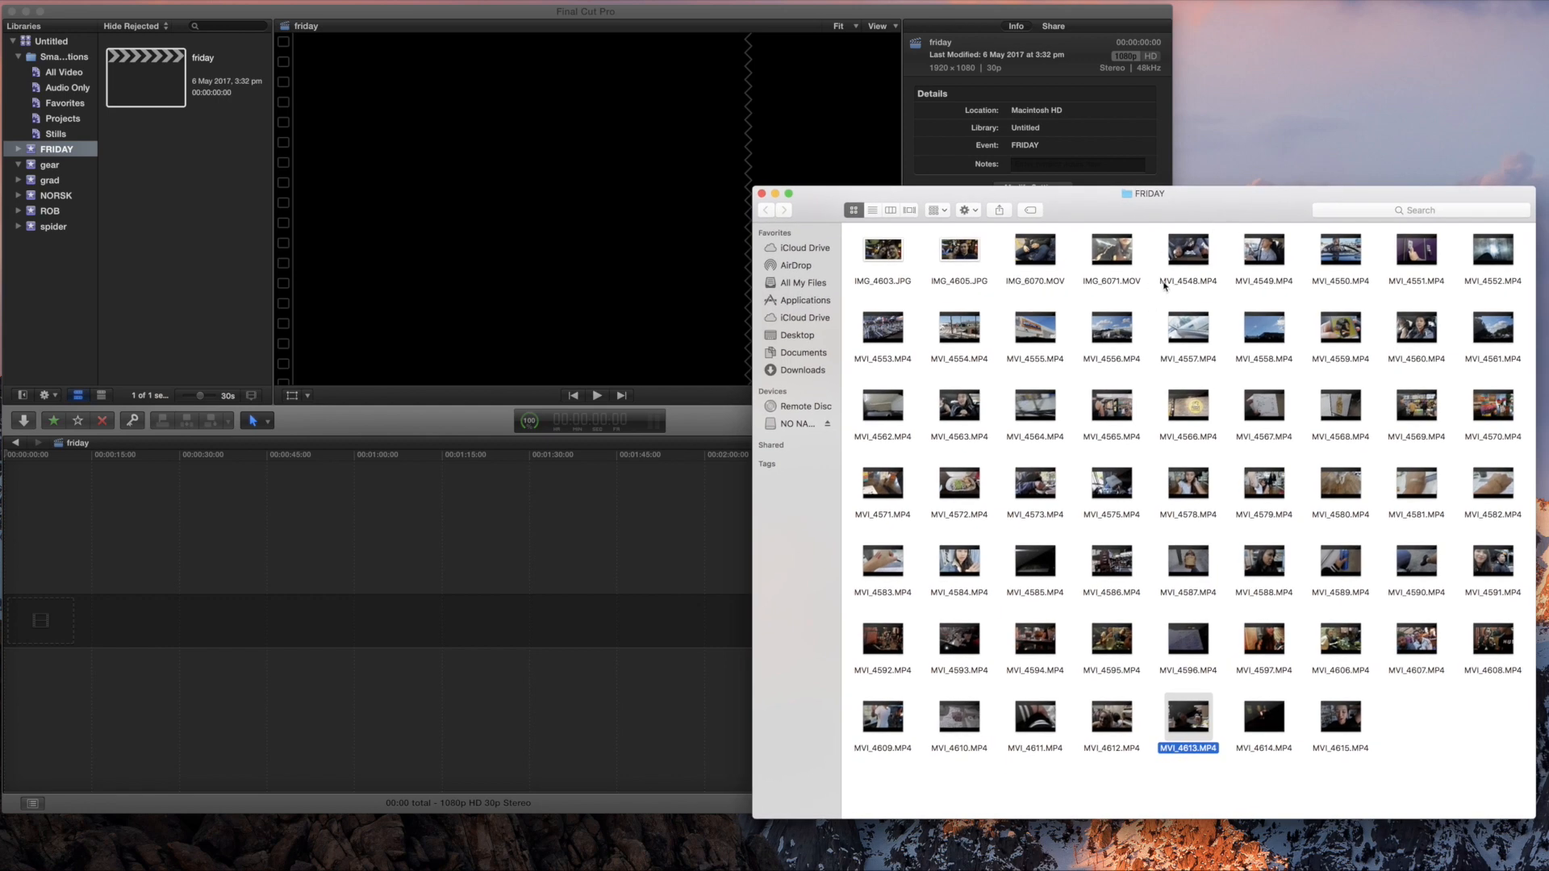
pyautogui.moveTo(1154, 274); pyautogui.dragTo(1527, 365)
pyautogui.moveTo(893, 375); pyautogui.dragTo(1521, 541)
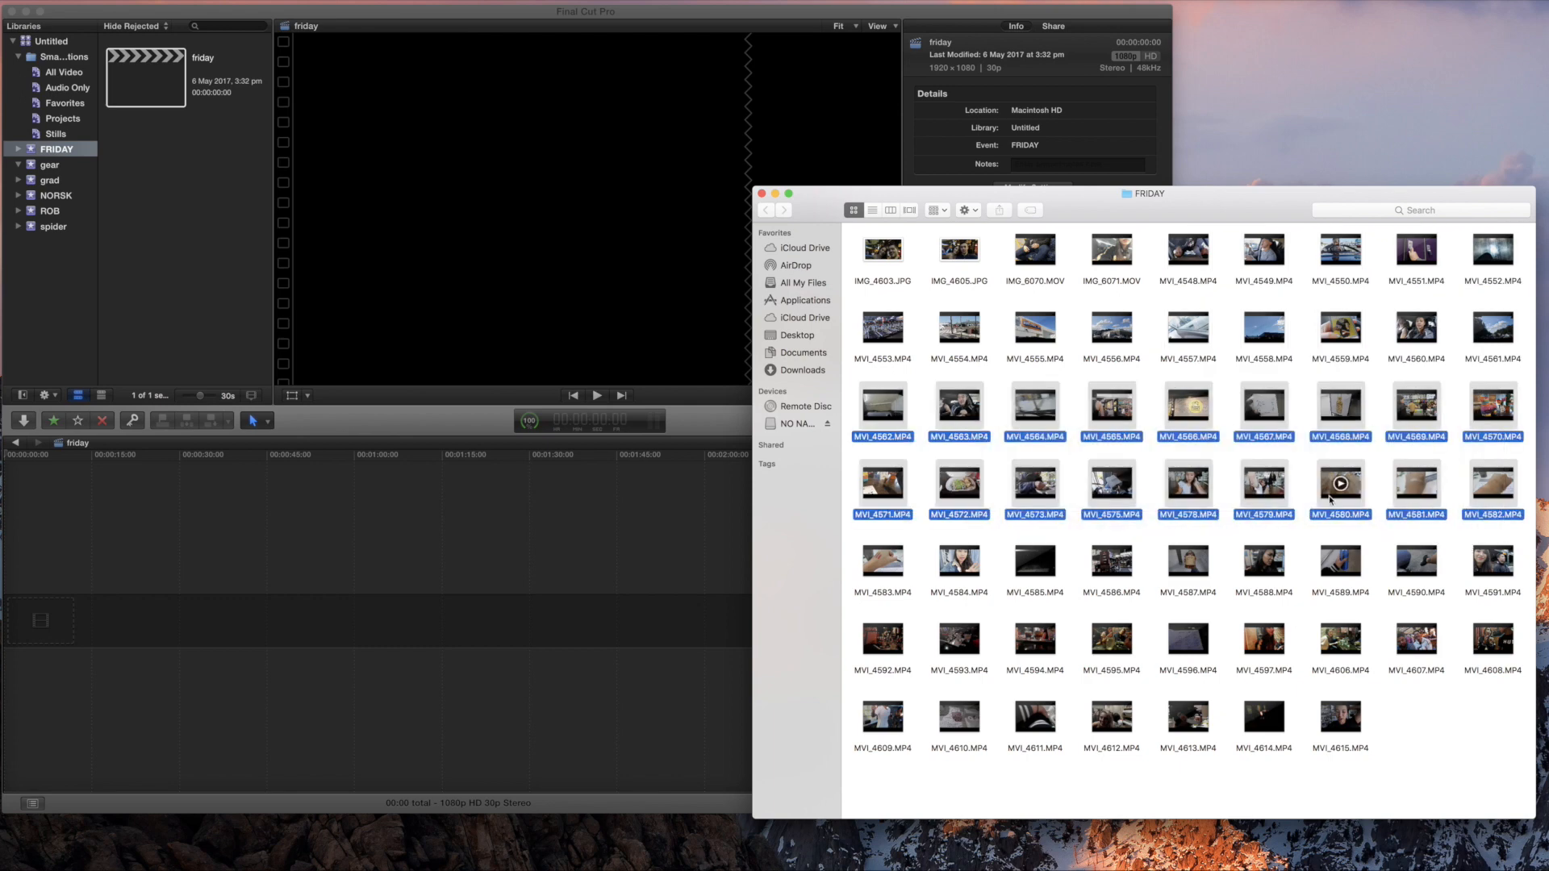
pyautogui.moveTo(1209, 456); pyautogui.dragTo(1529, 533)
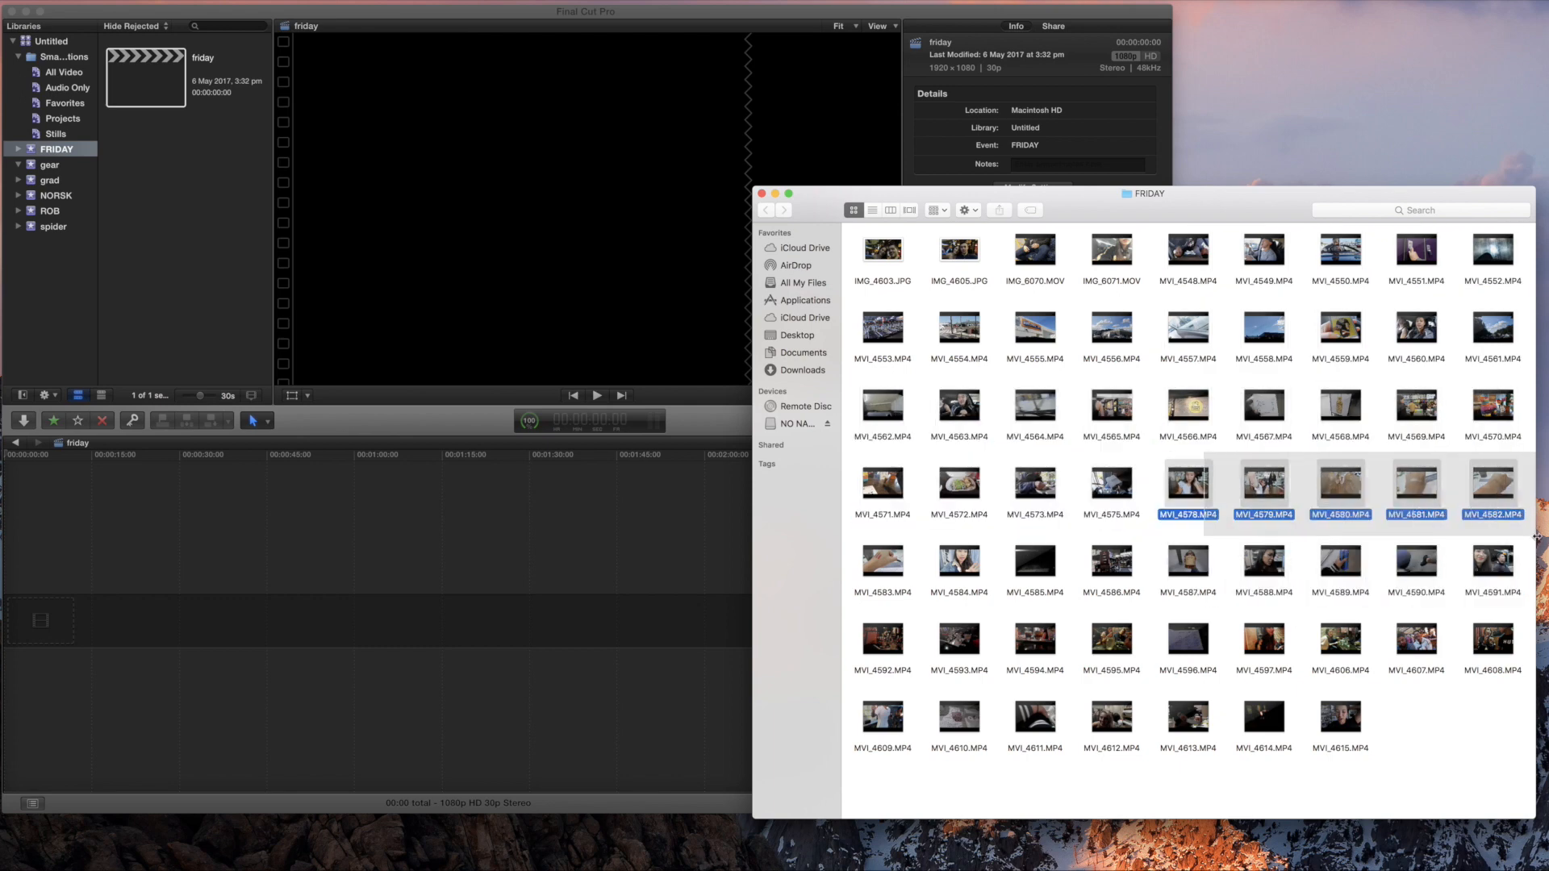
pyautogui.moveTo(880, 608); pyautogui.dragTo(1508, 770)
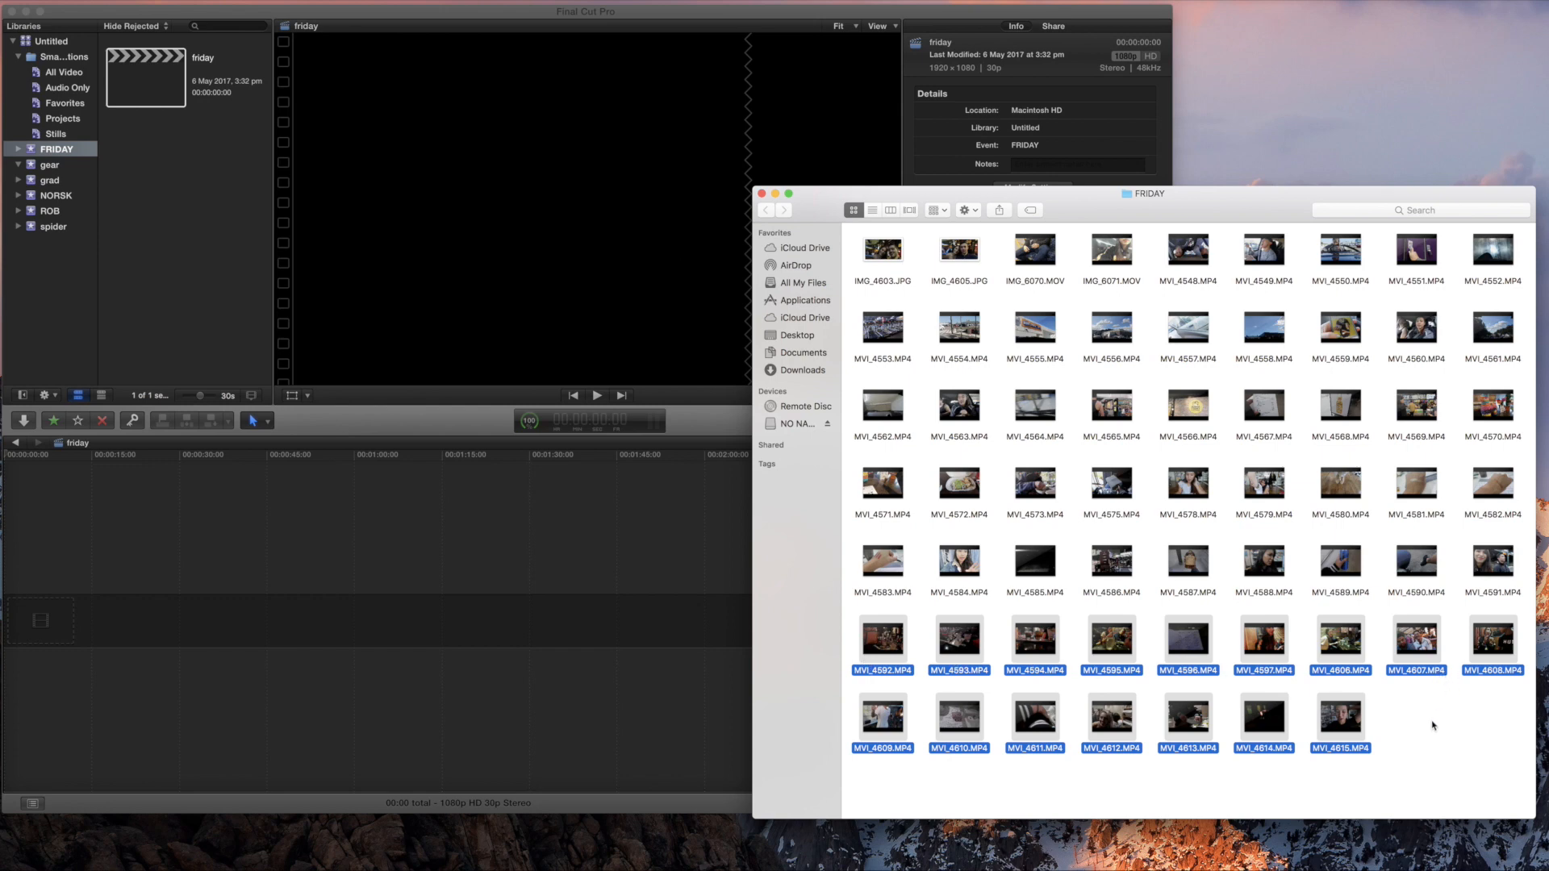
pyautogui.click(1511, 724)
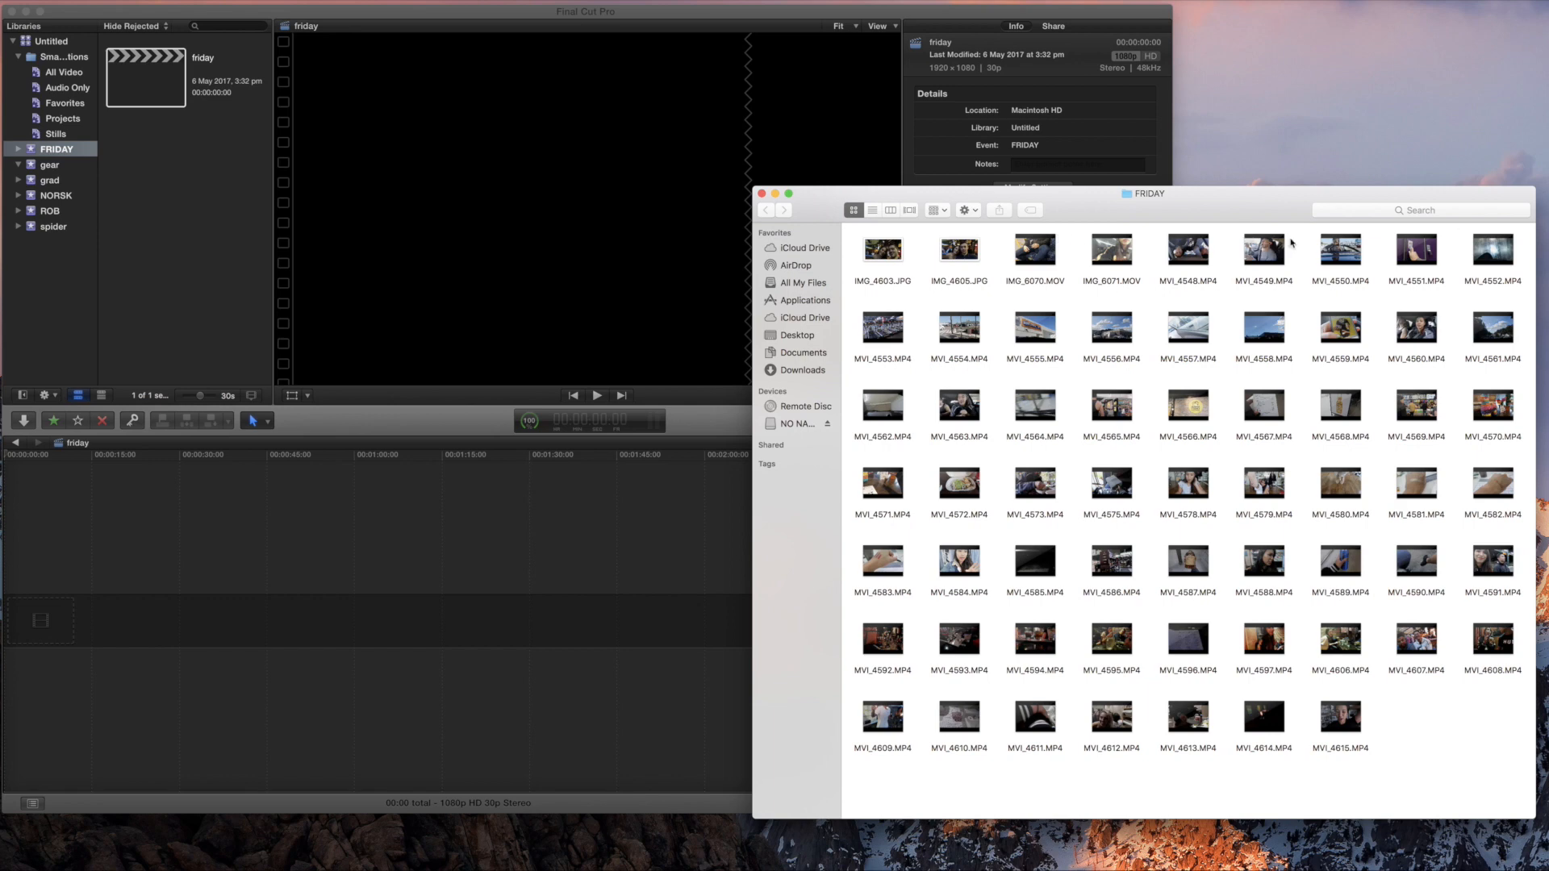
pyautogui.moveTo(891, 276); pyautogui.dragTo(999, 240)
pyautogui.moveTo(1038, 296); pyautogui.dragTo(1120, 254)
pyautogui.click(1191, 301)
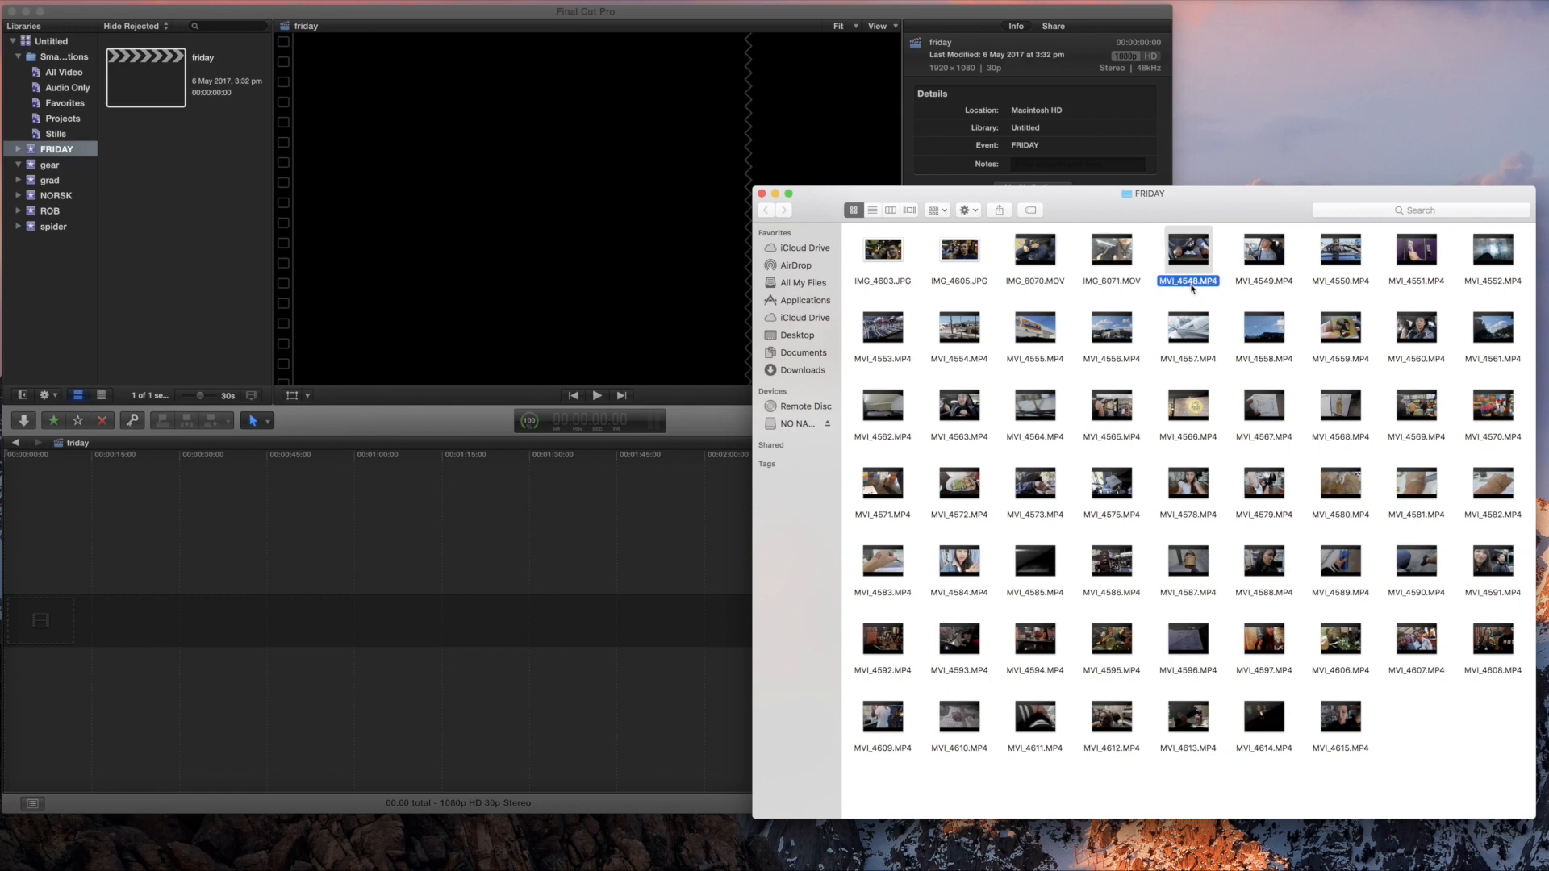
# Step: Add the clips MVI_4548.MP4 through MVI_4615.MP4 from the FRIDAY folder to the empty friday timeline
pyautogui.moveTo(1184, 299); pyautogui.dragTo(1526, 247)
pyautogui.moveTo(888, 304); pyautogui.dragTo(1533, 771)
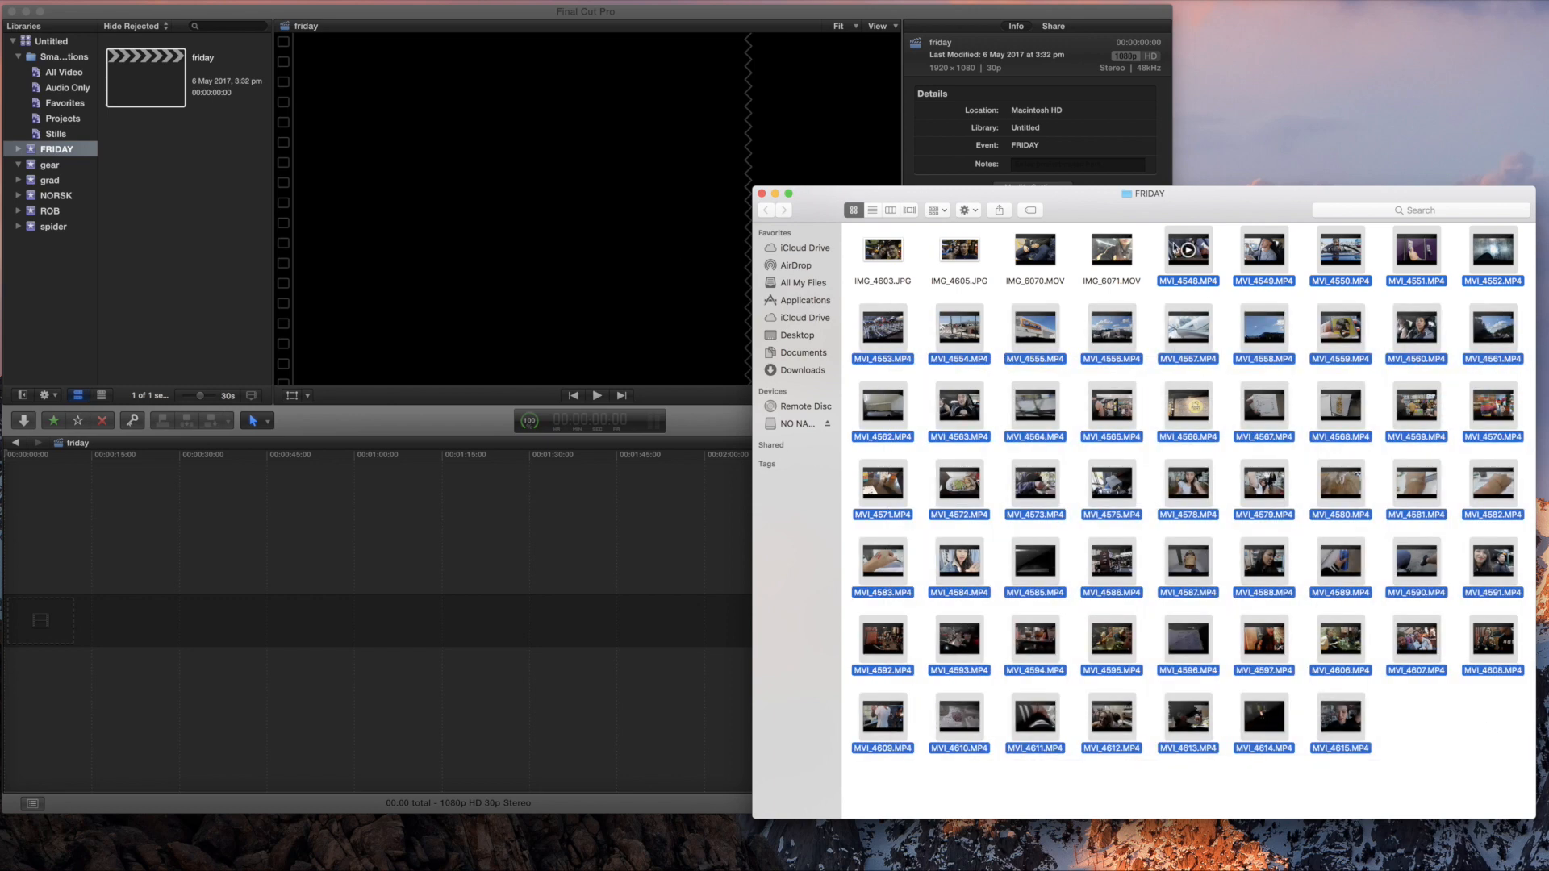
pyautogui.moveTo(609, 571); pyautogui.dragTo(193, 625)
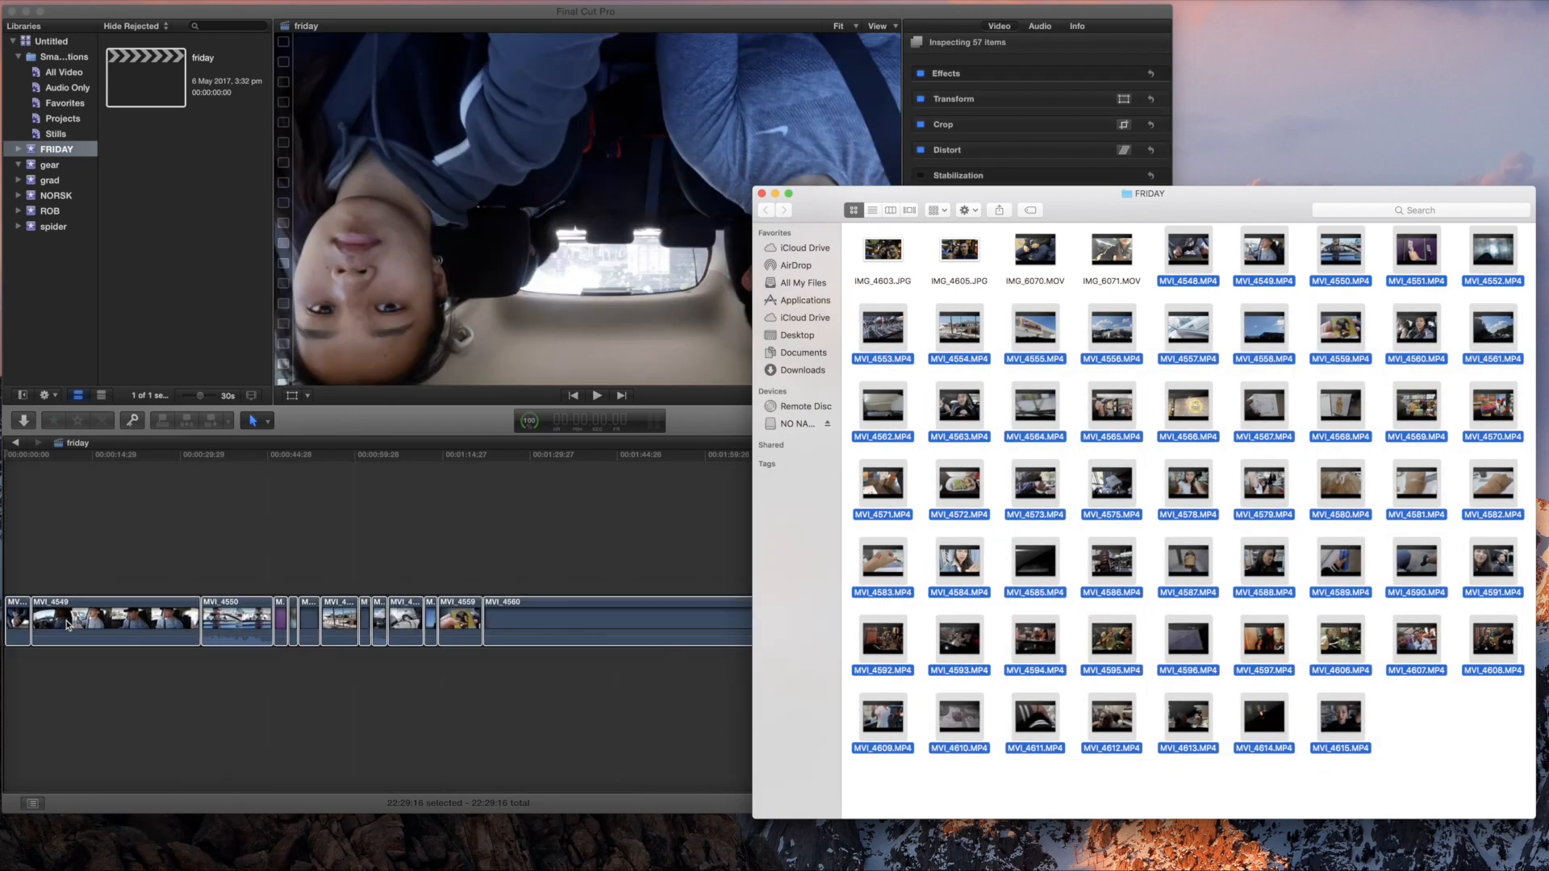
pyautogui.click(87, 552)
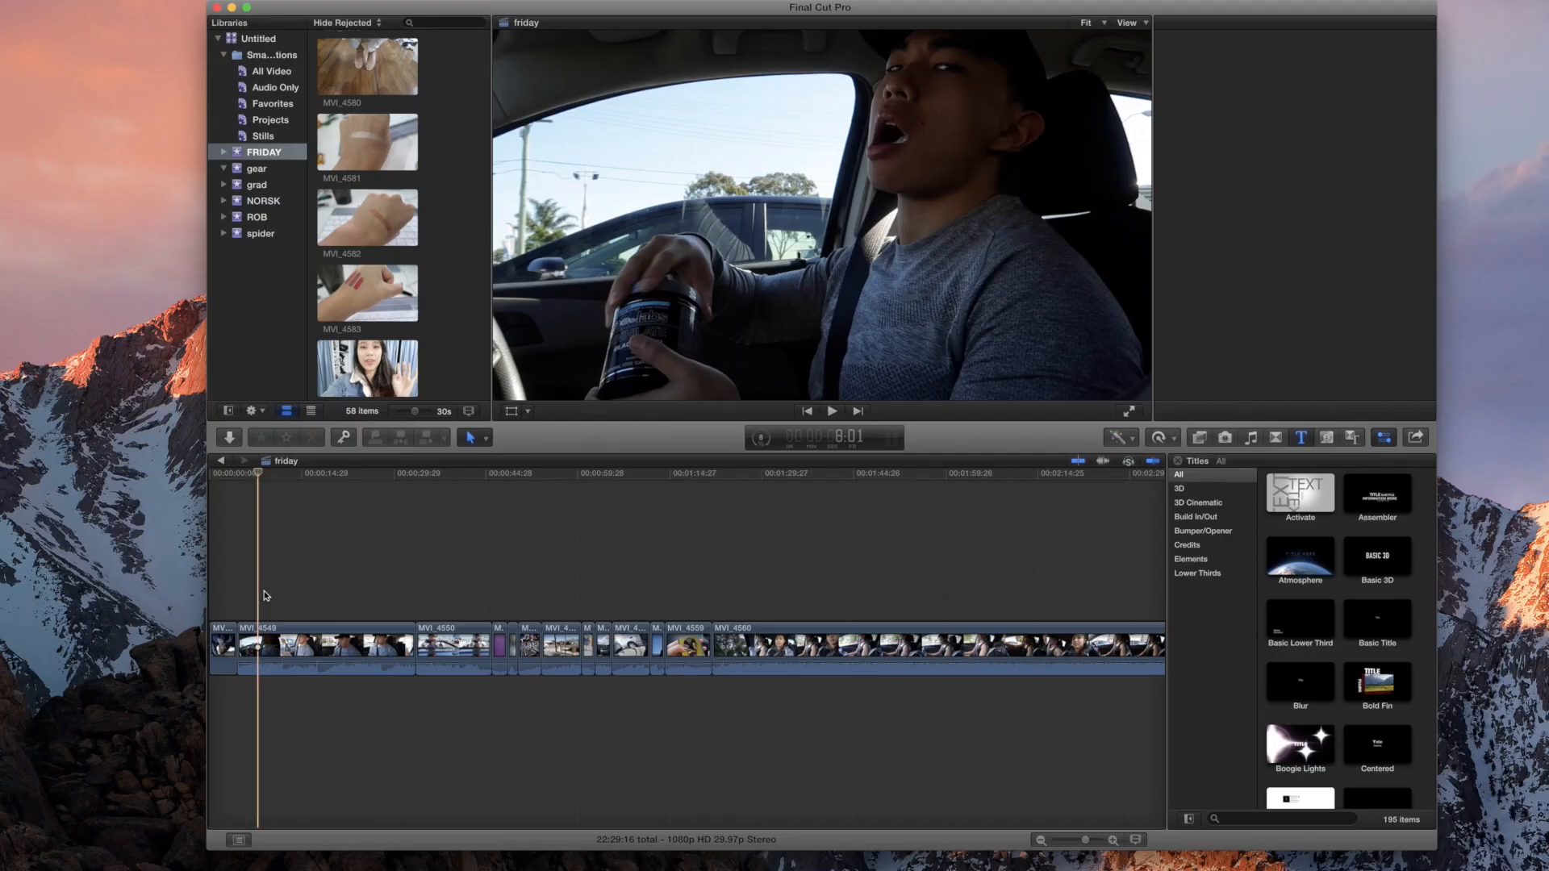
# Step: Rotate the upside-down first clip MVI_4548 by -180° with the Transform tool and finish the transform
pyautogui.press('super+4')
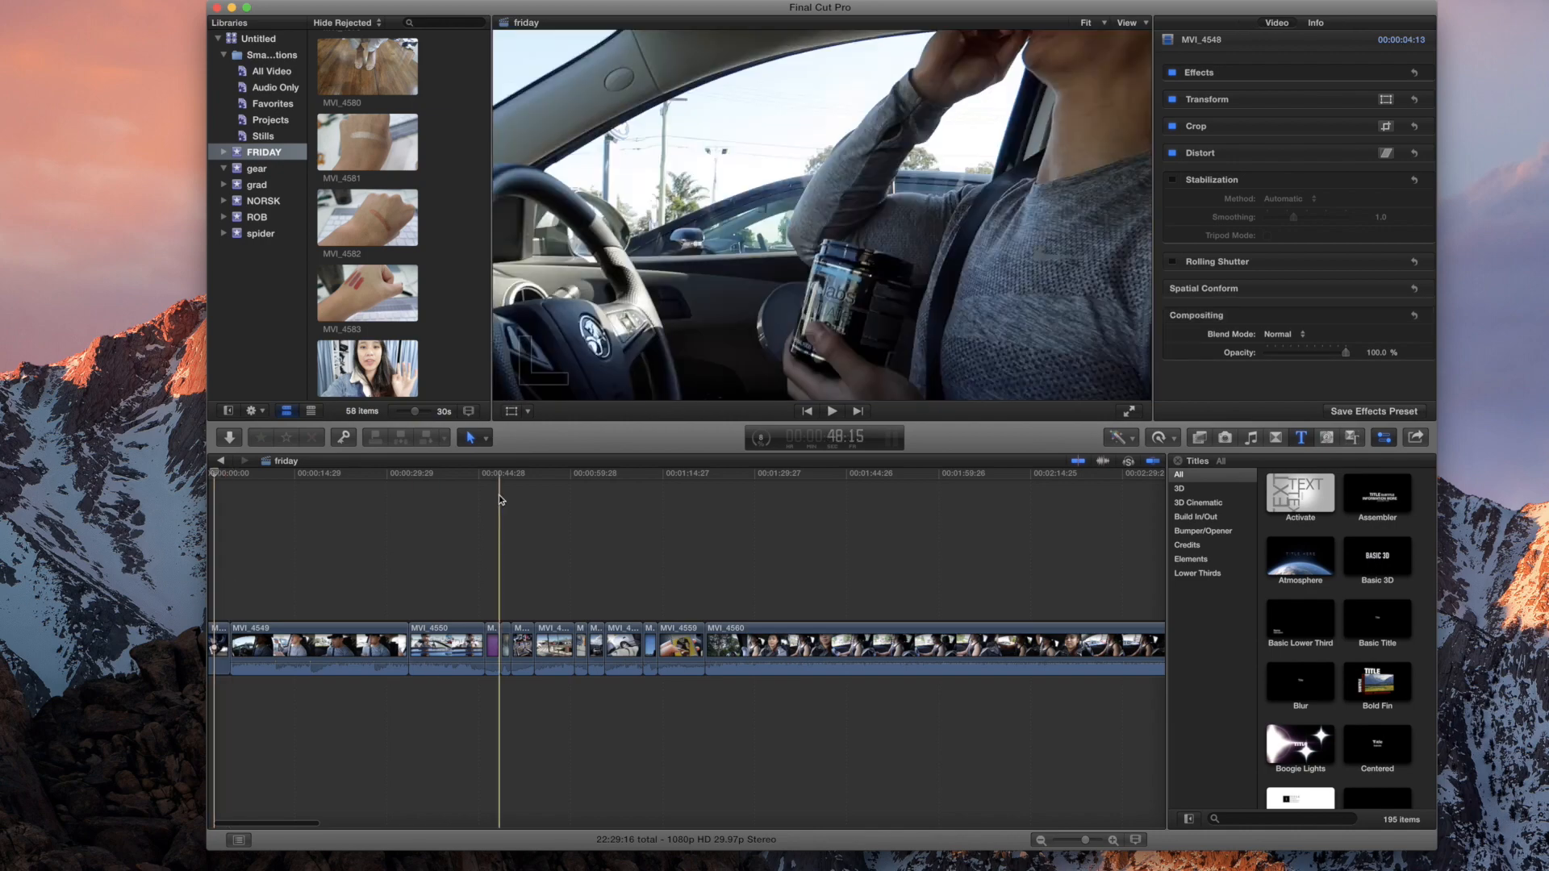
pyautogui.click(512, 413)
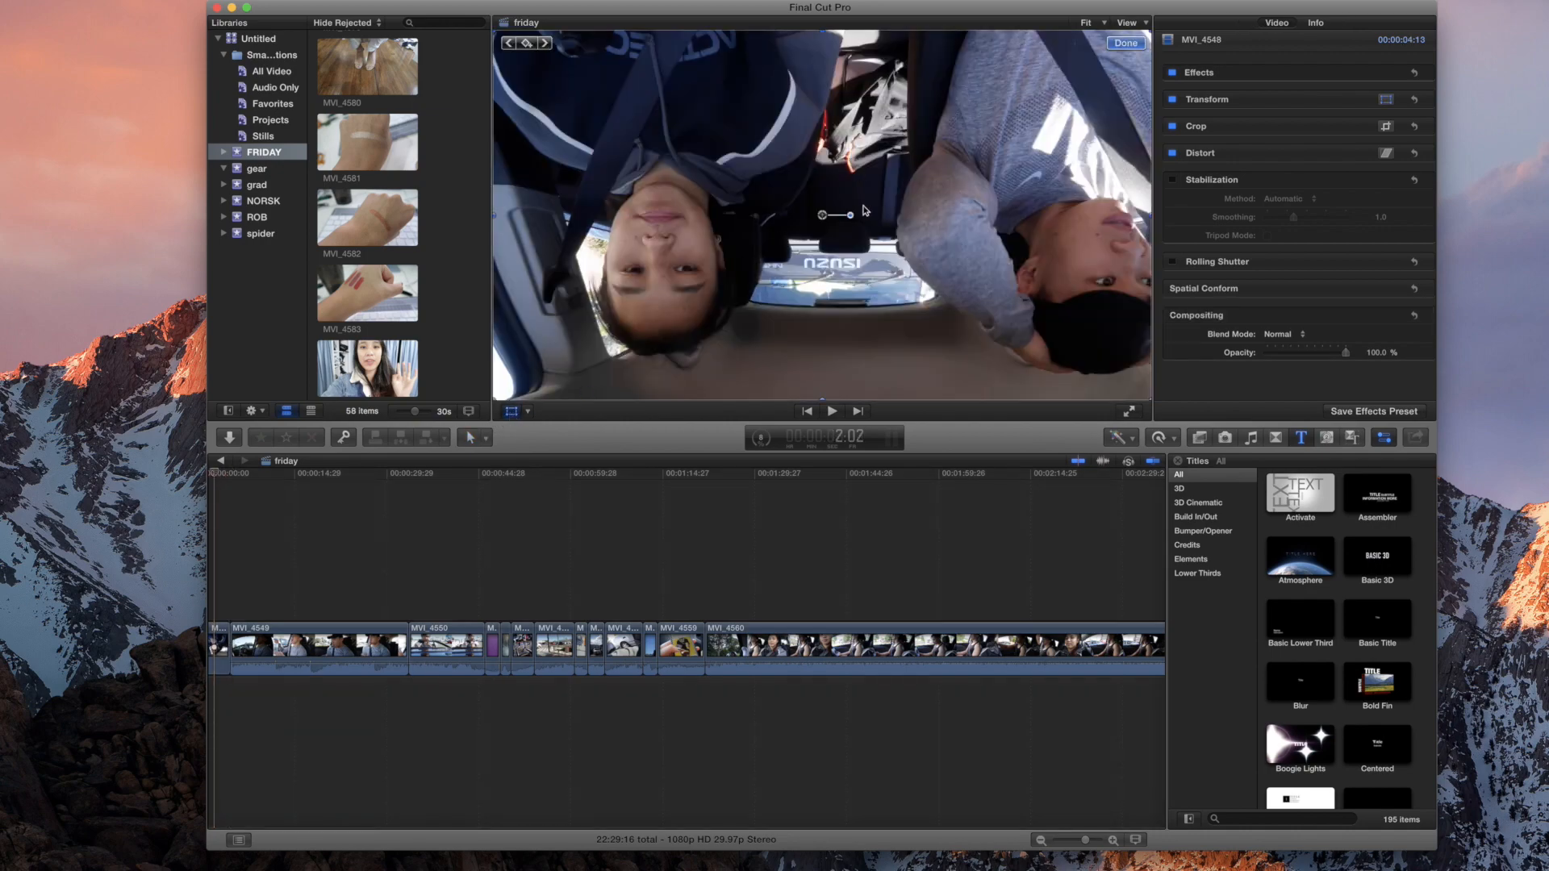
pyautogui.moveTo(851, 216); pyautogui.dragTo(728, 219)
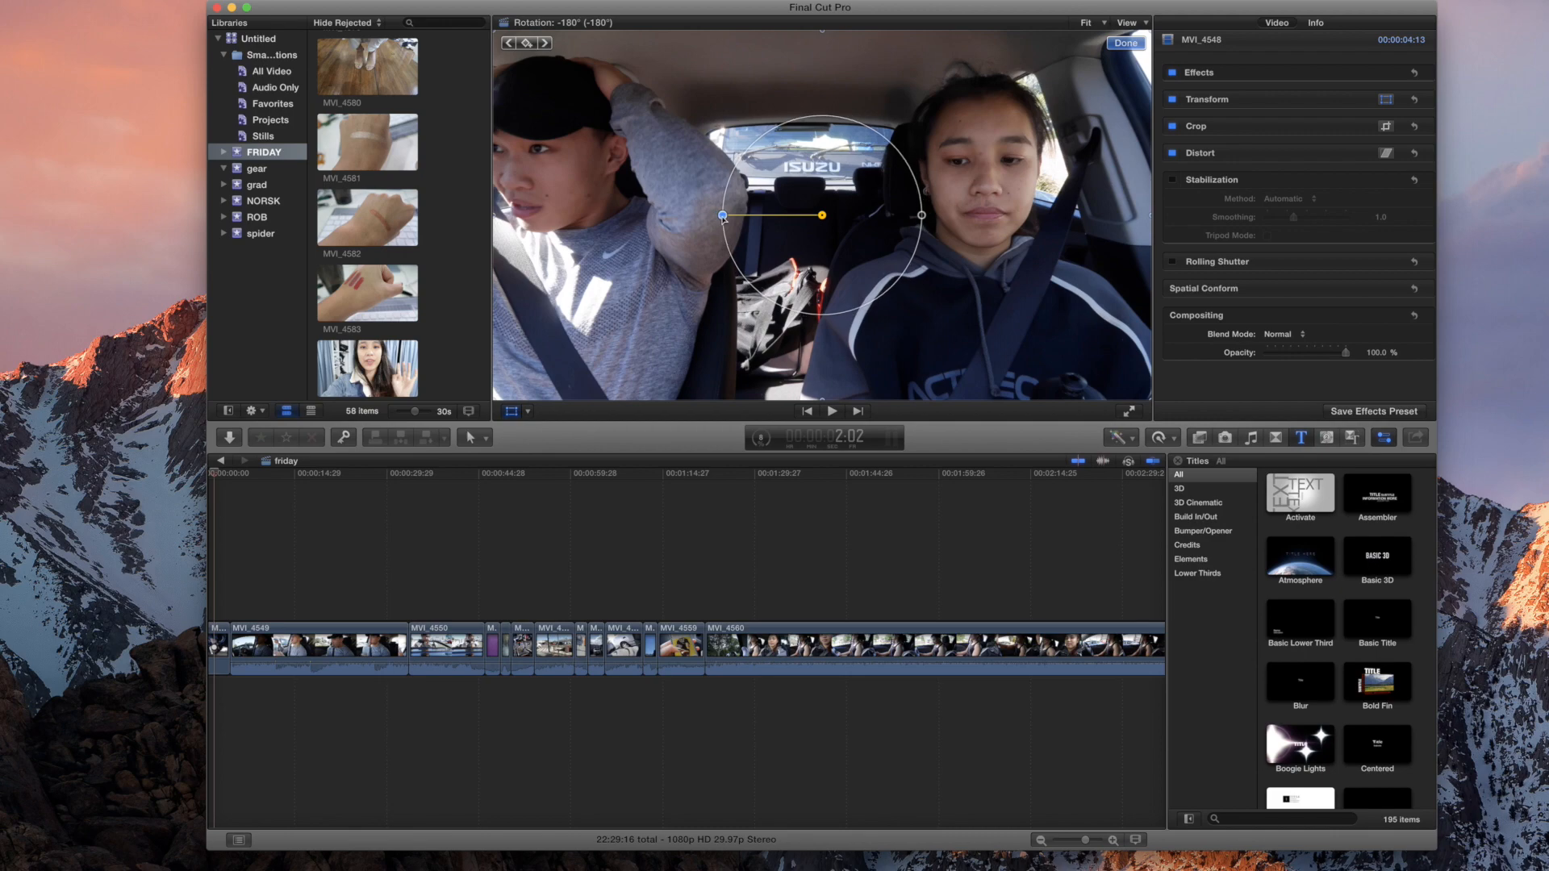
pyautogui.click(1126, 44)
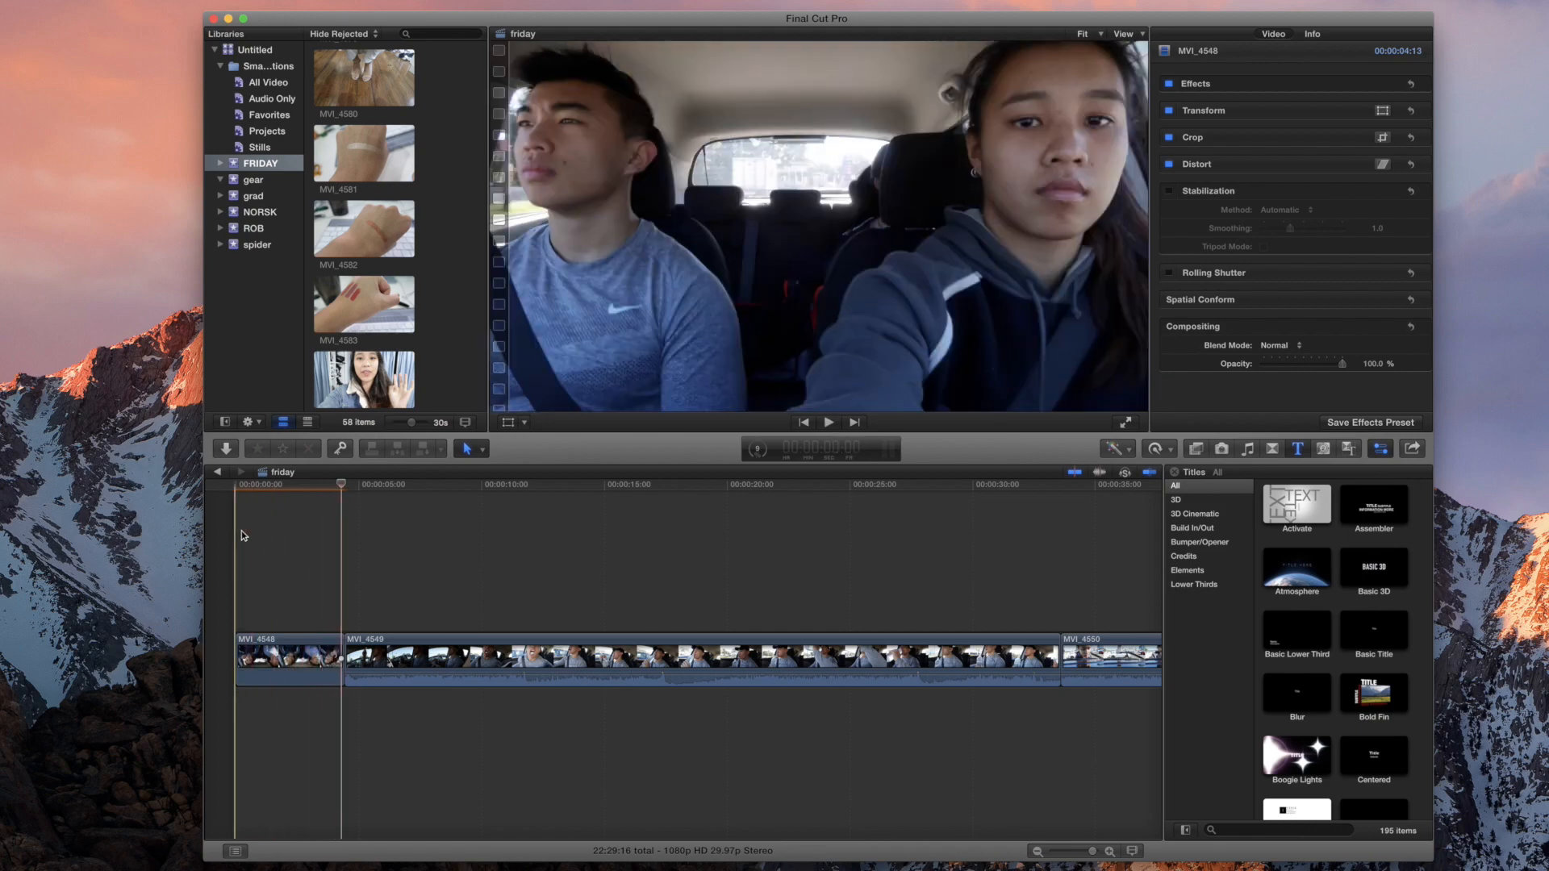
# Step: Skim the timeline from its beginning through clip MVI_4560 to review the raw footage
pyautogui.press('Home')
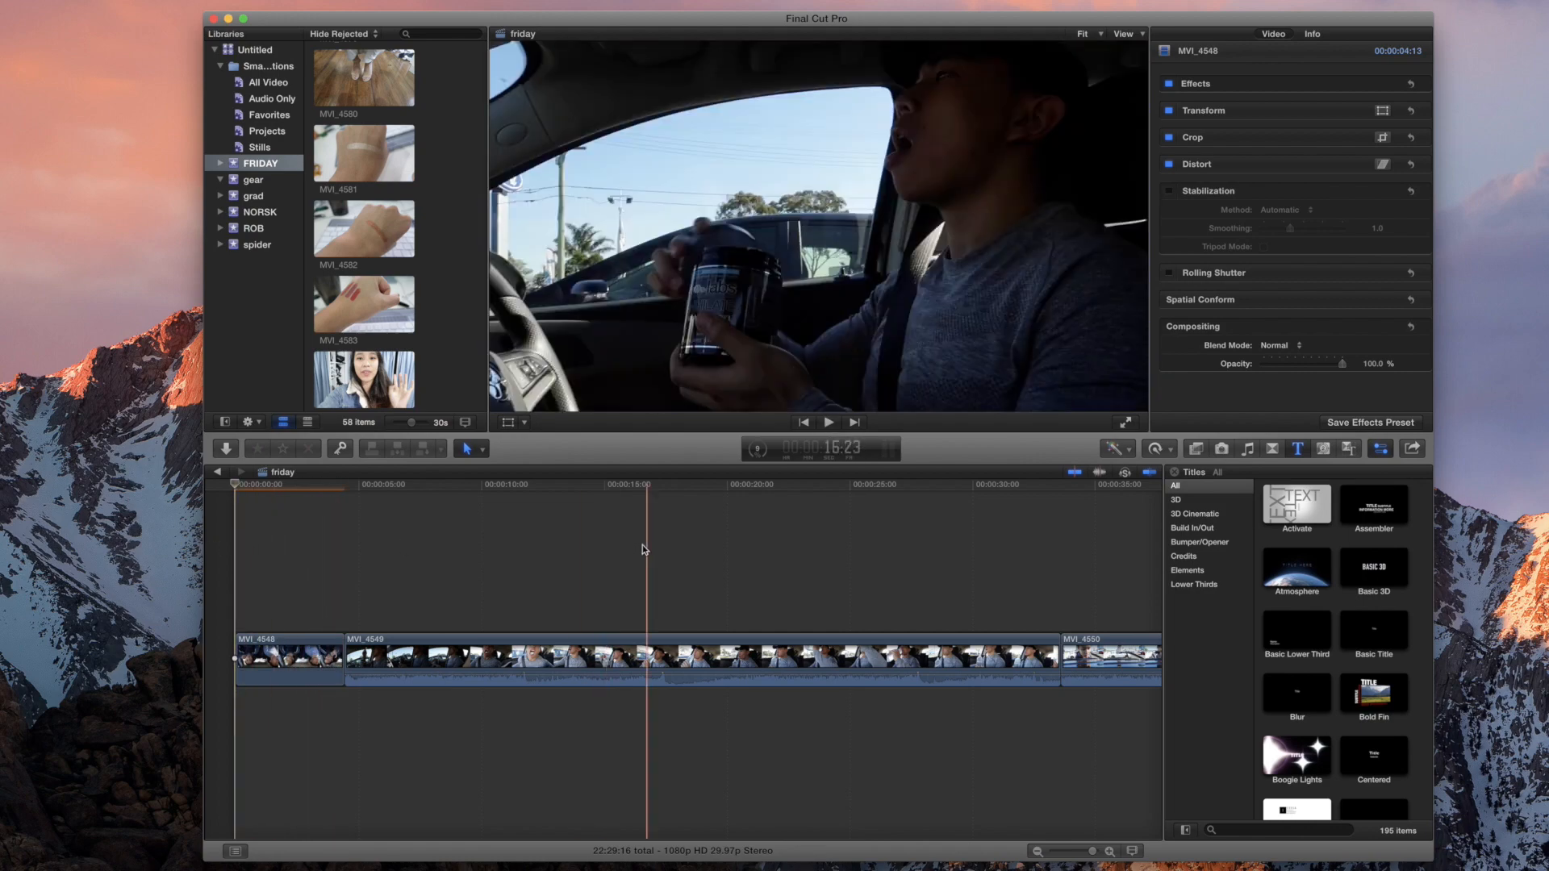
pyautogui.hscroll(5, 303, 536)
pyautogui.hscroll(-3, 294, 539)
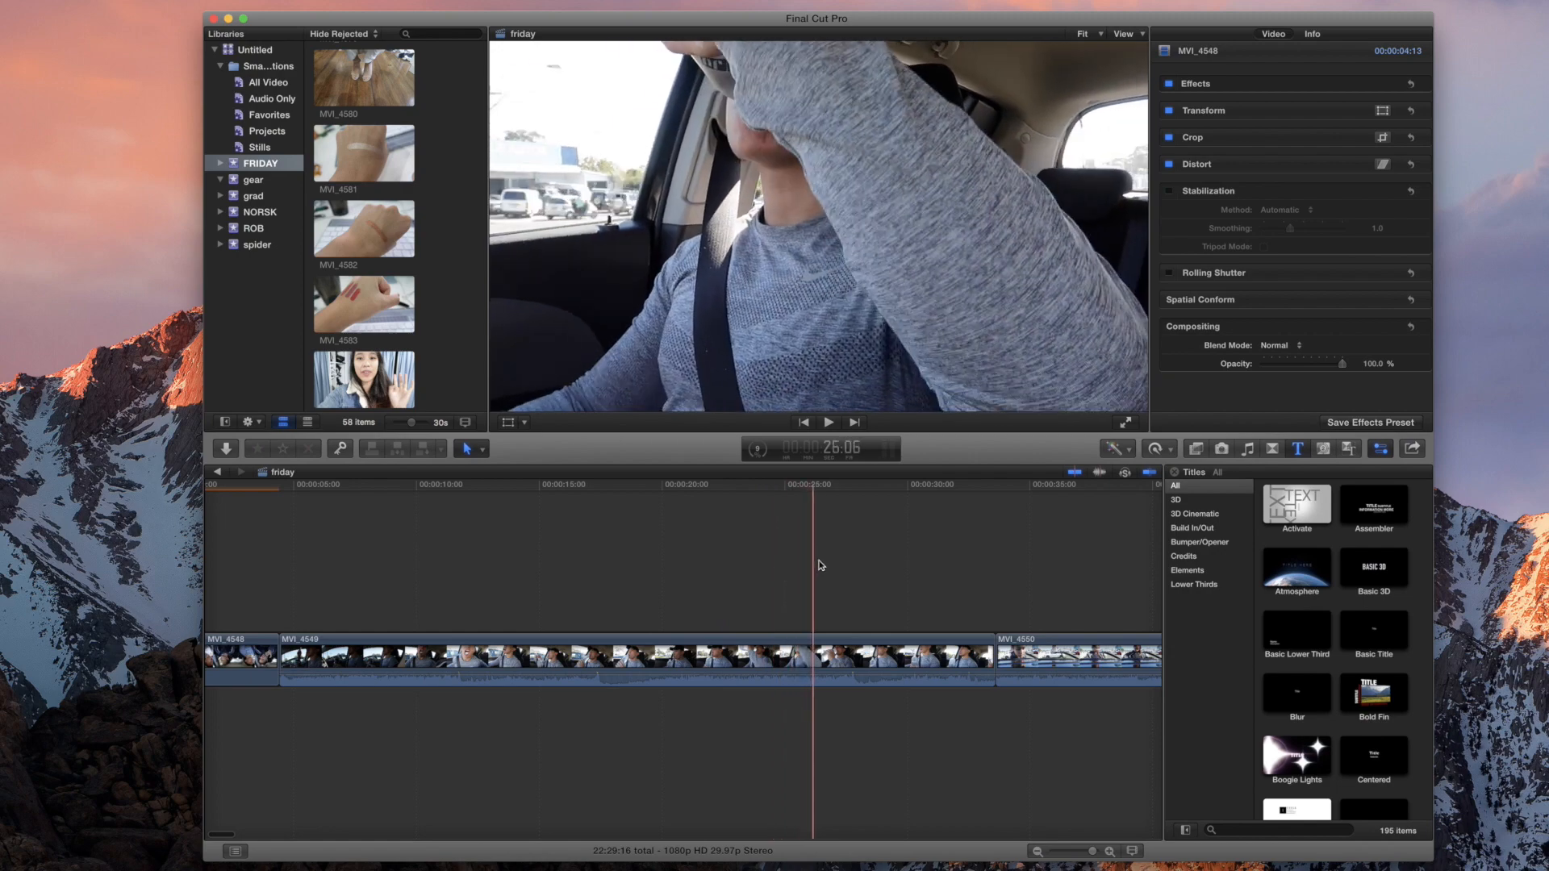
pyautogui.hscroll(10, 951, 567)
pyautogui.hscroll(8, 951, 563)
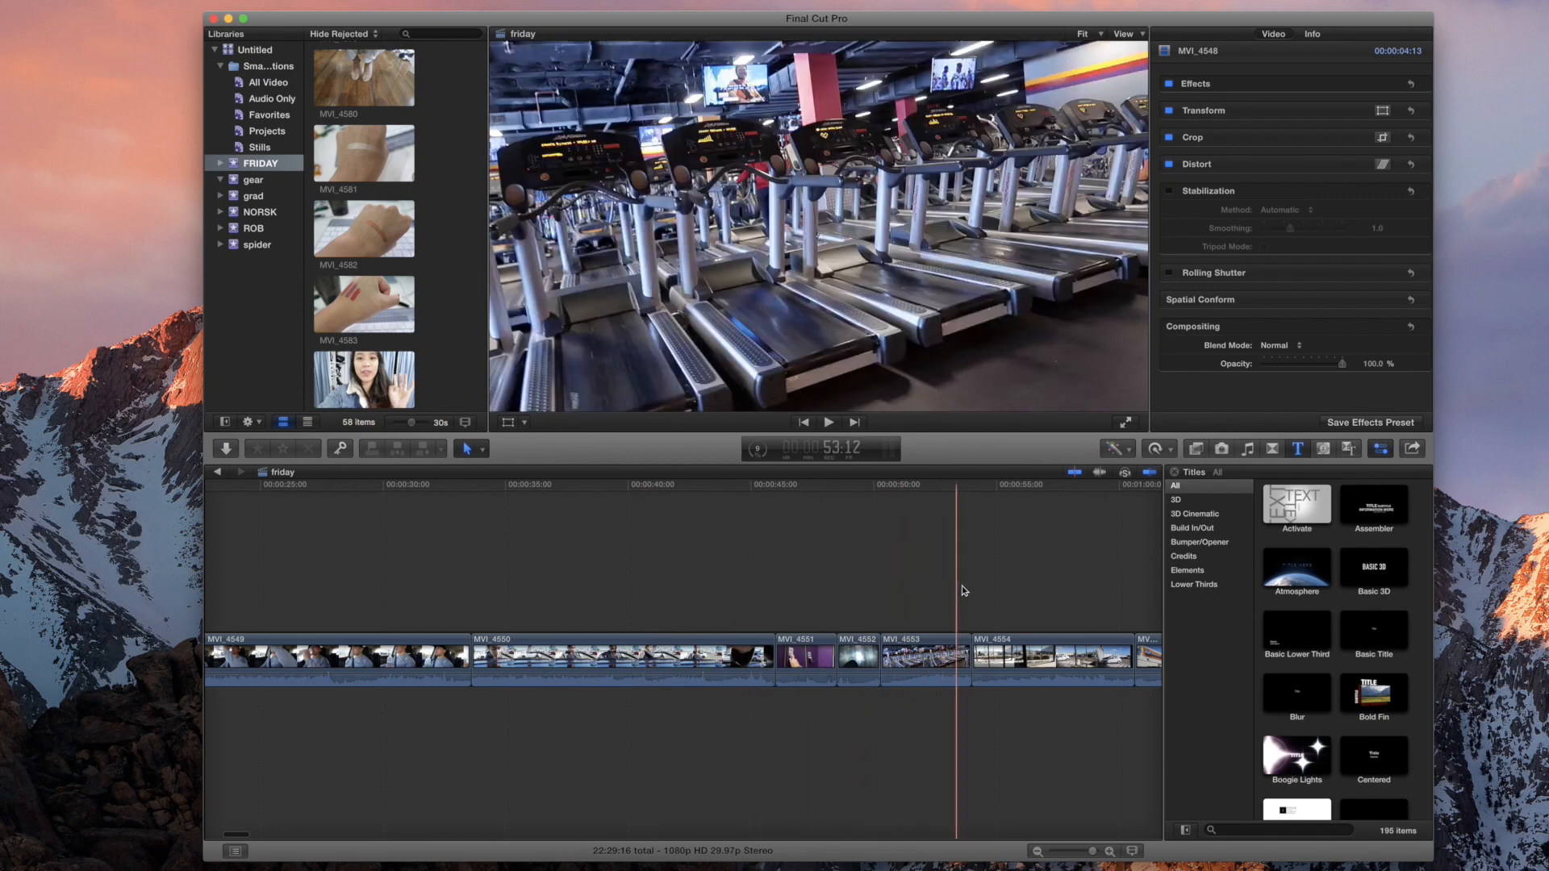
pyautogui.hscroll(7, 964, 588)
pyautogui.hscroll(20, 871, 592)
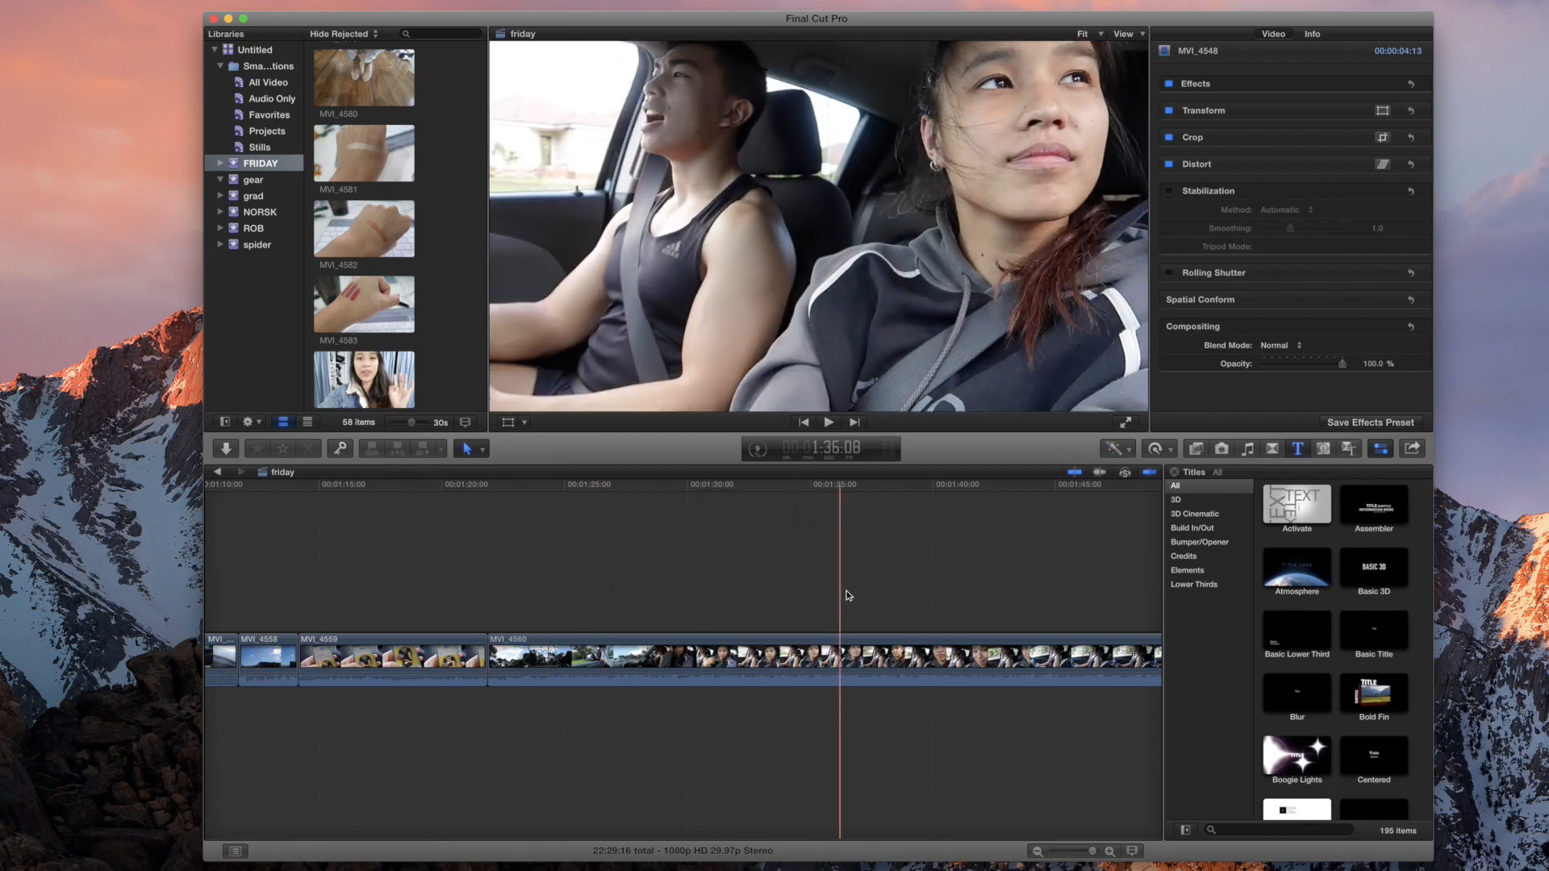
pyautogui.hscroll(-20, 873, 584)
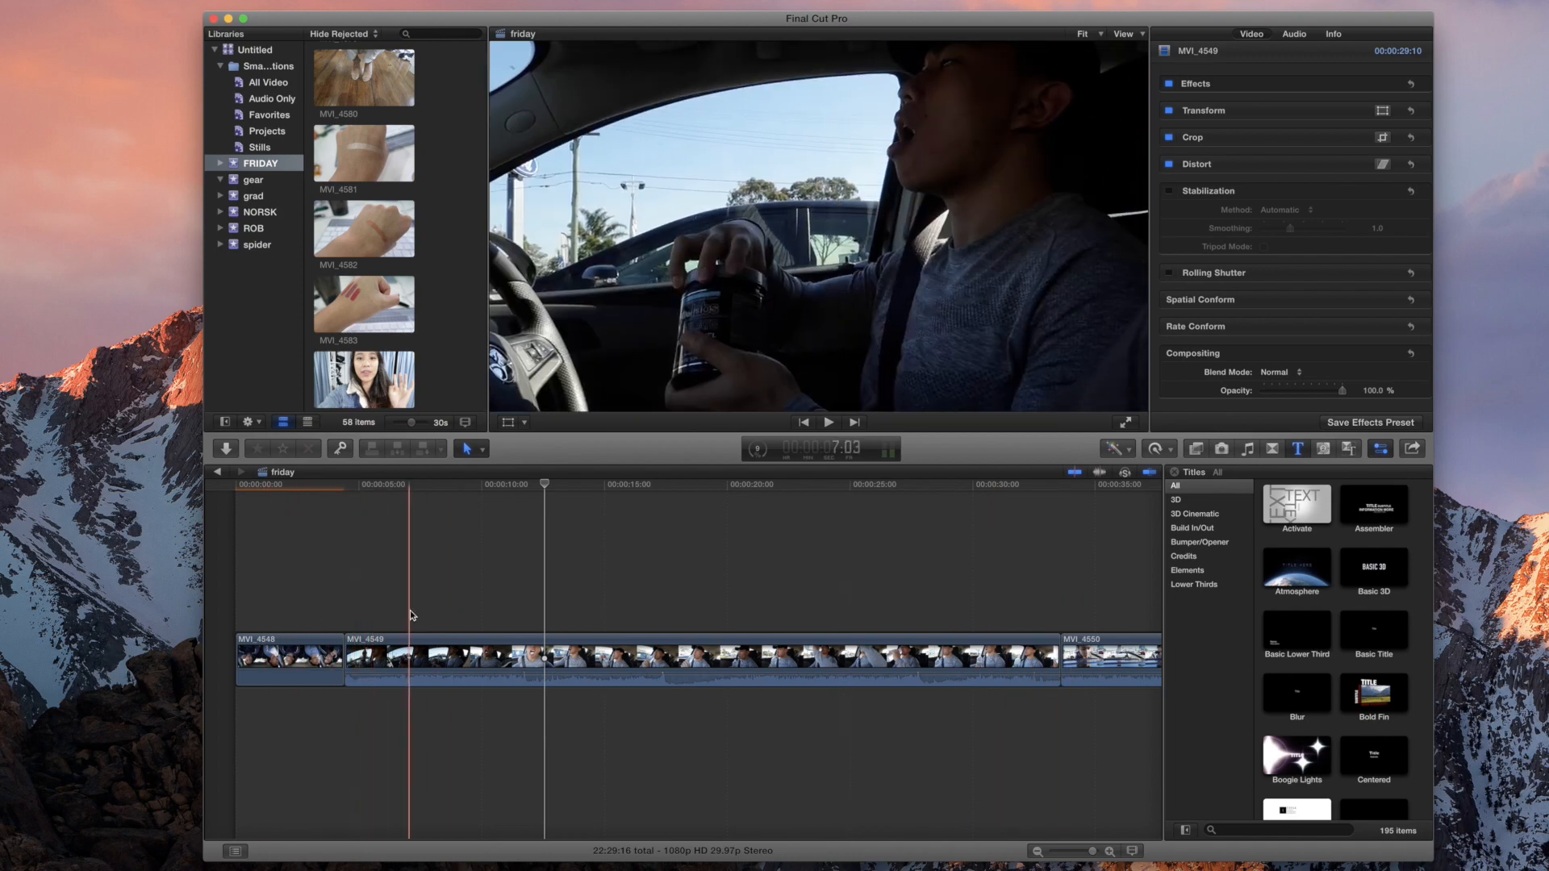
# Step: Split clip MVI_4549 at 7:03 and at about 12, 15 and 17 seconds on the timeline
pyautogui.click(410, 610)
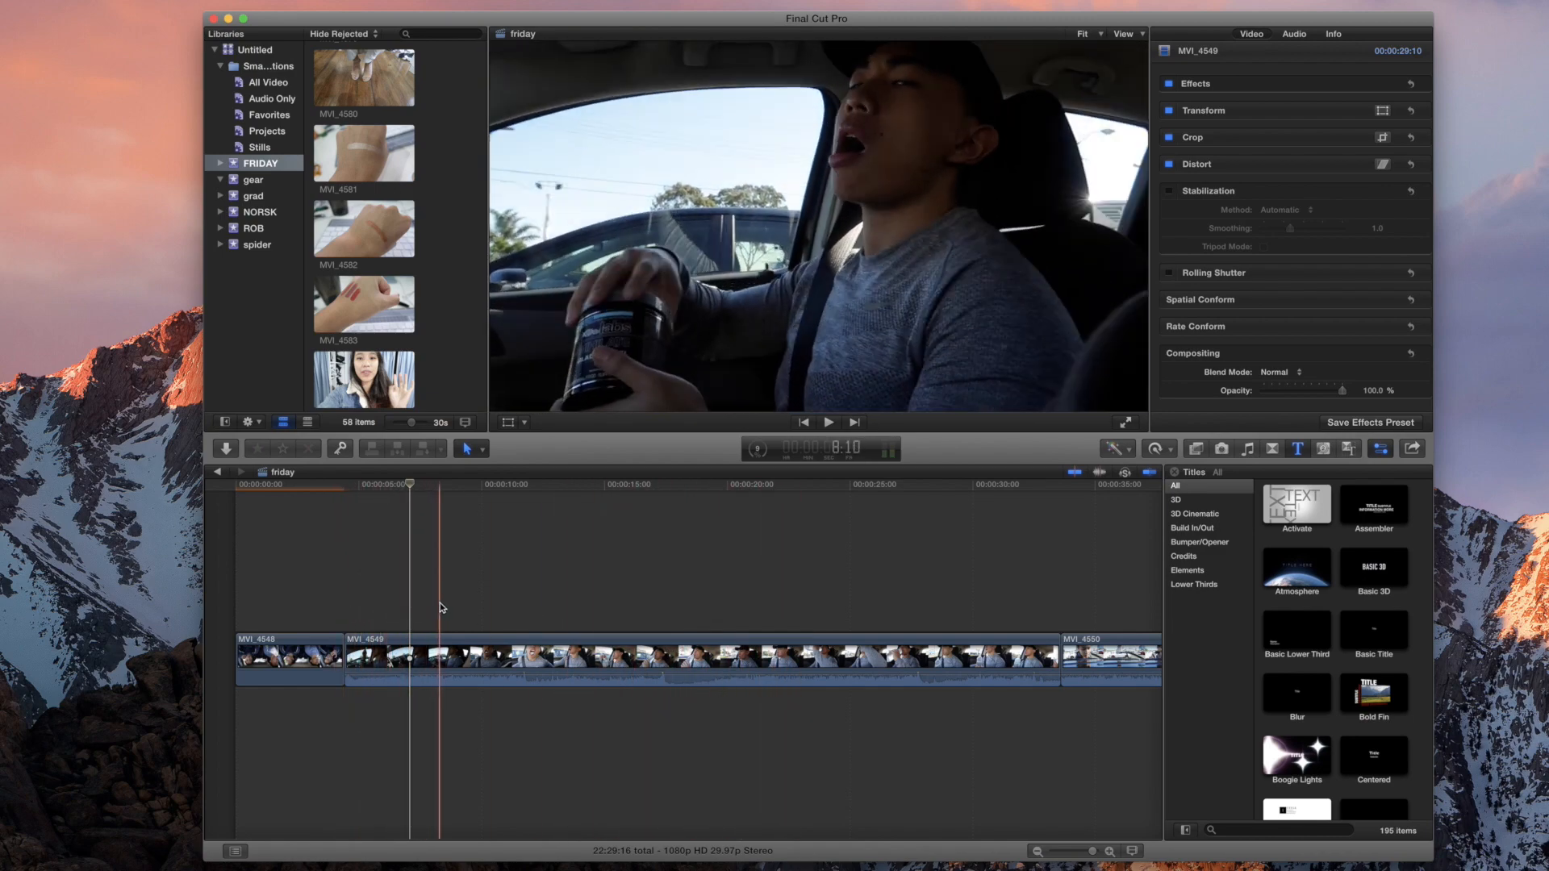
pyautogui.press('super+b')
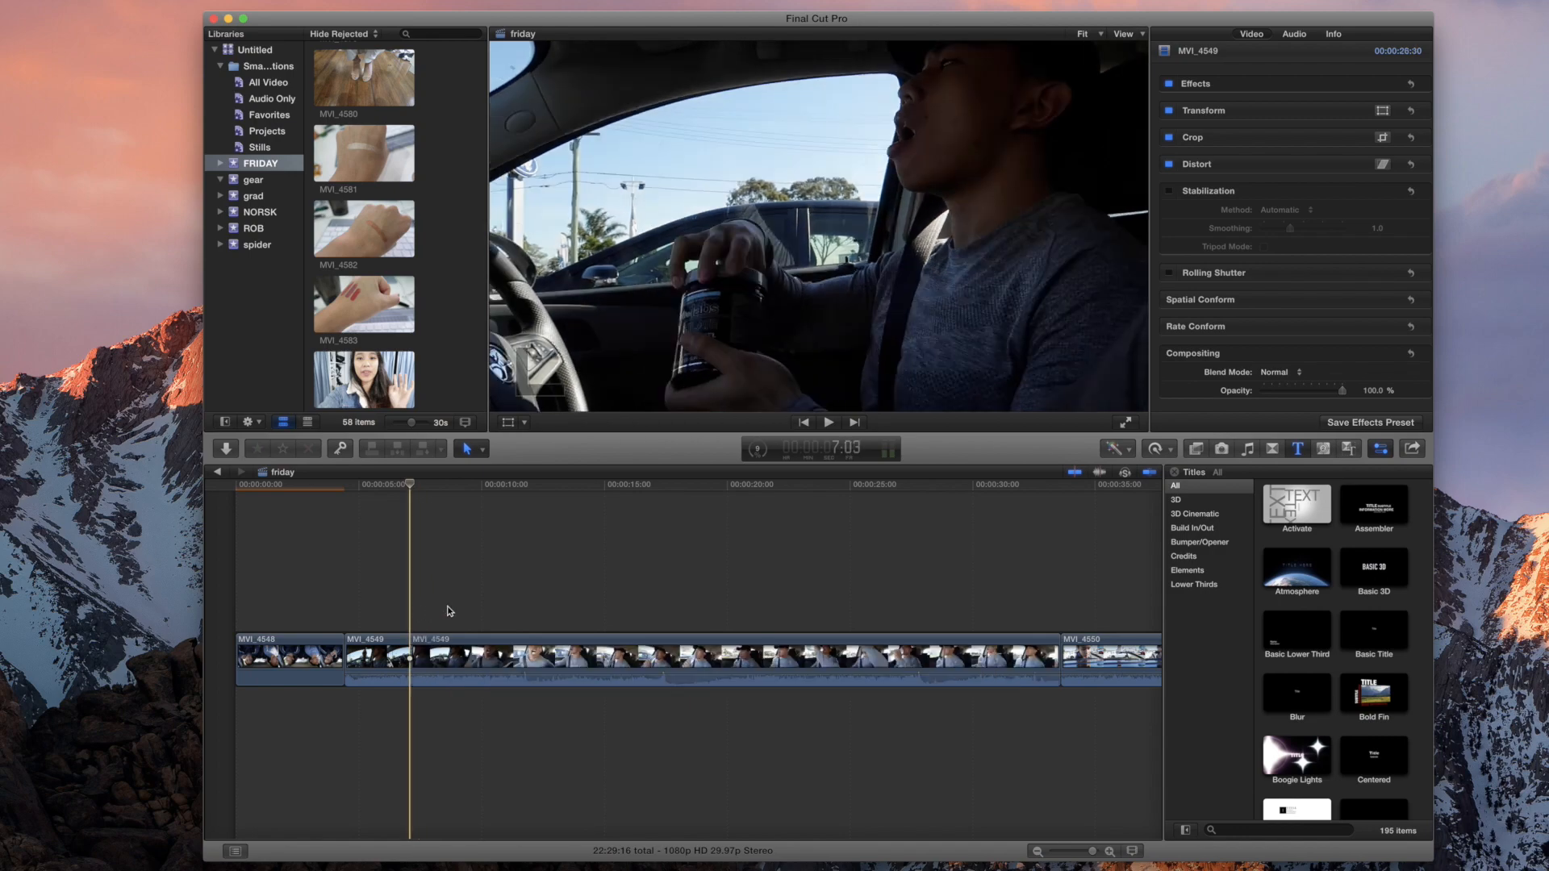
pyautogui.press('super+b')
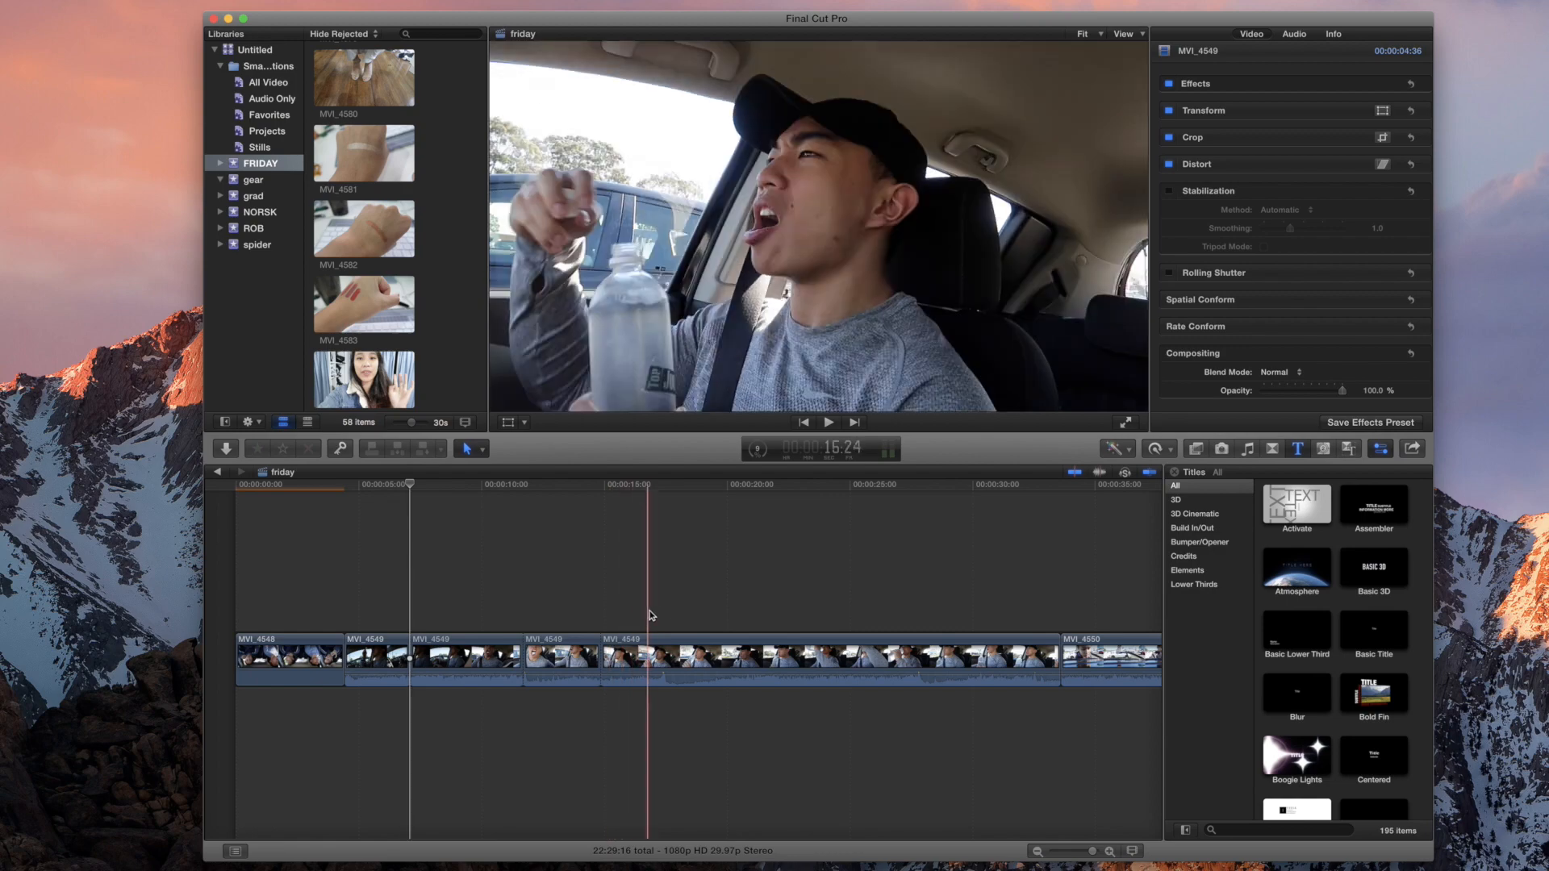
pyautogui.press('super+b')
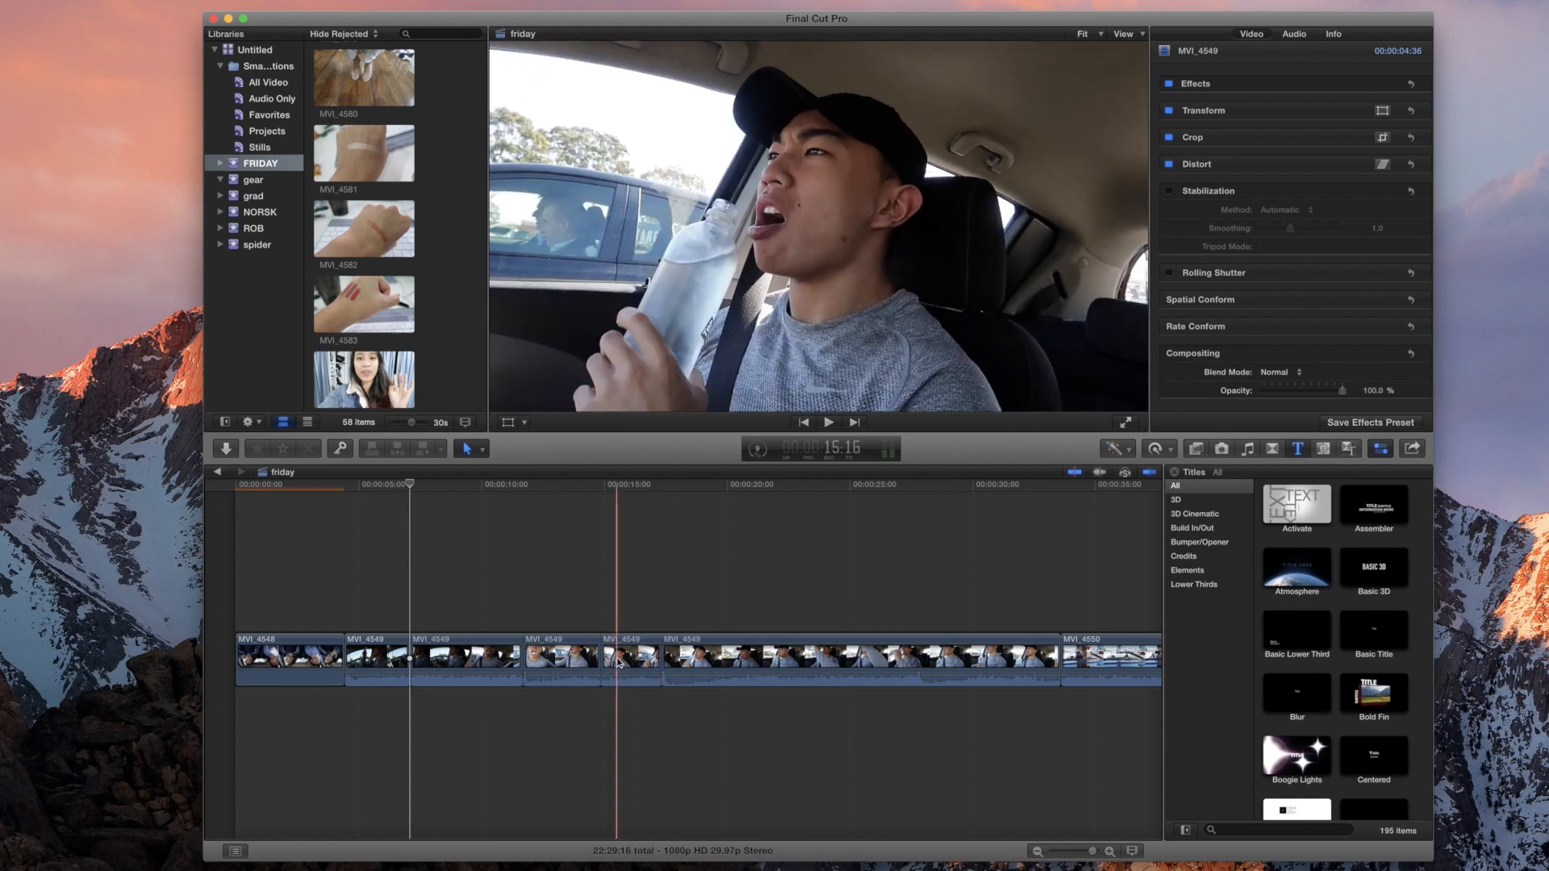
# Step: Delete the second and fourth segments of the split clip MVI_4549 from the timeline
pyautogui.click(506, 658)
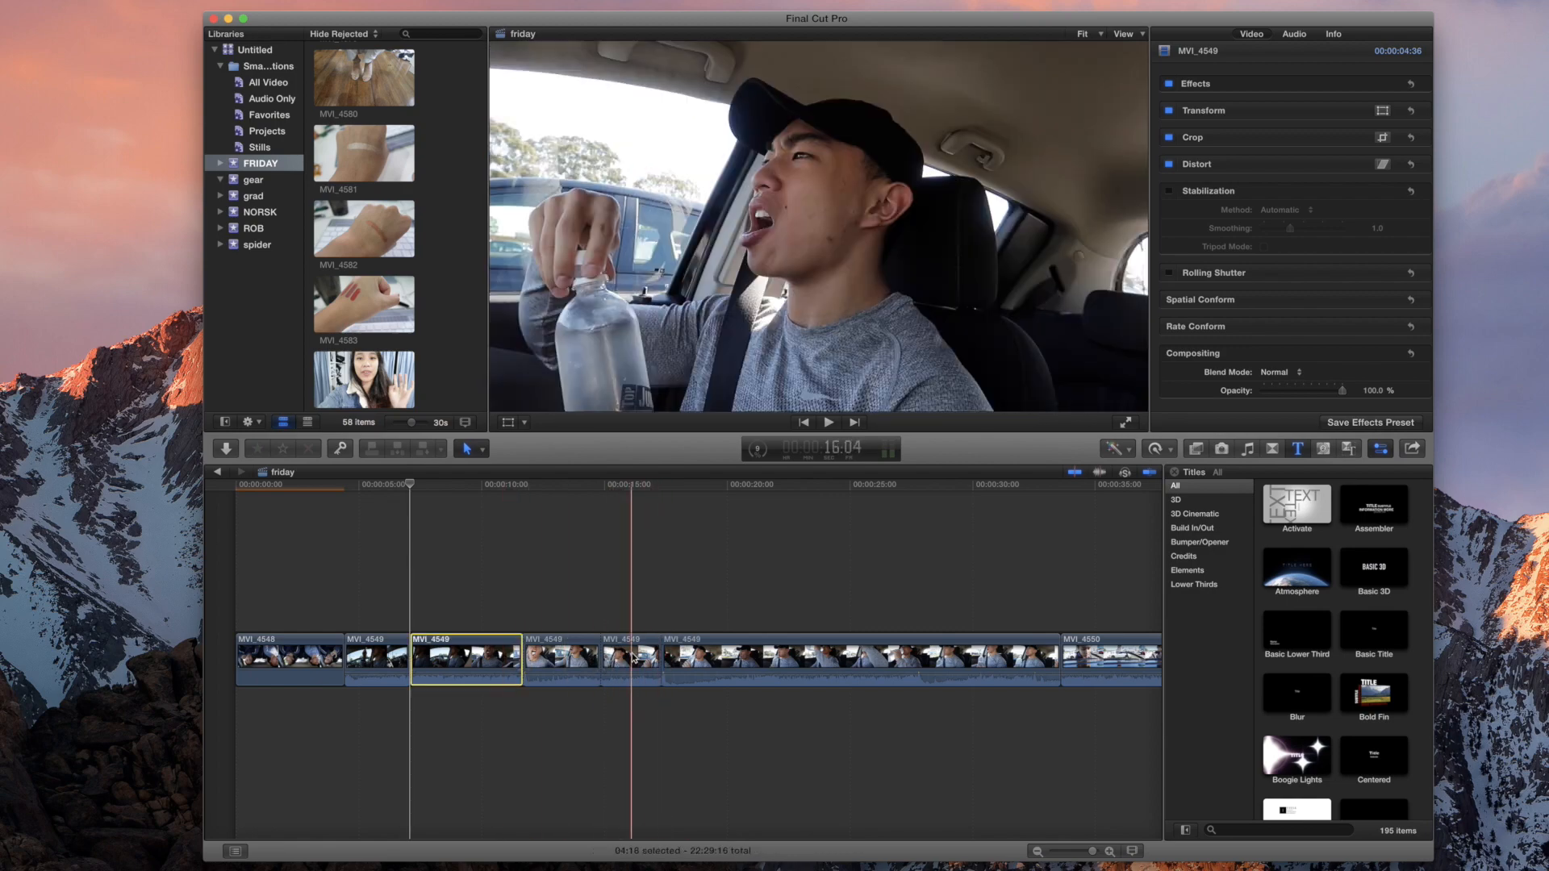
pyautogui.keyDown('super'); pyautogui.click(632, 657); pyautogui.keyUp('super')
pyautogui.press('Delete')
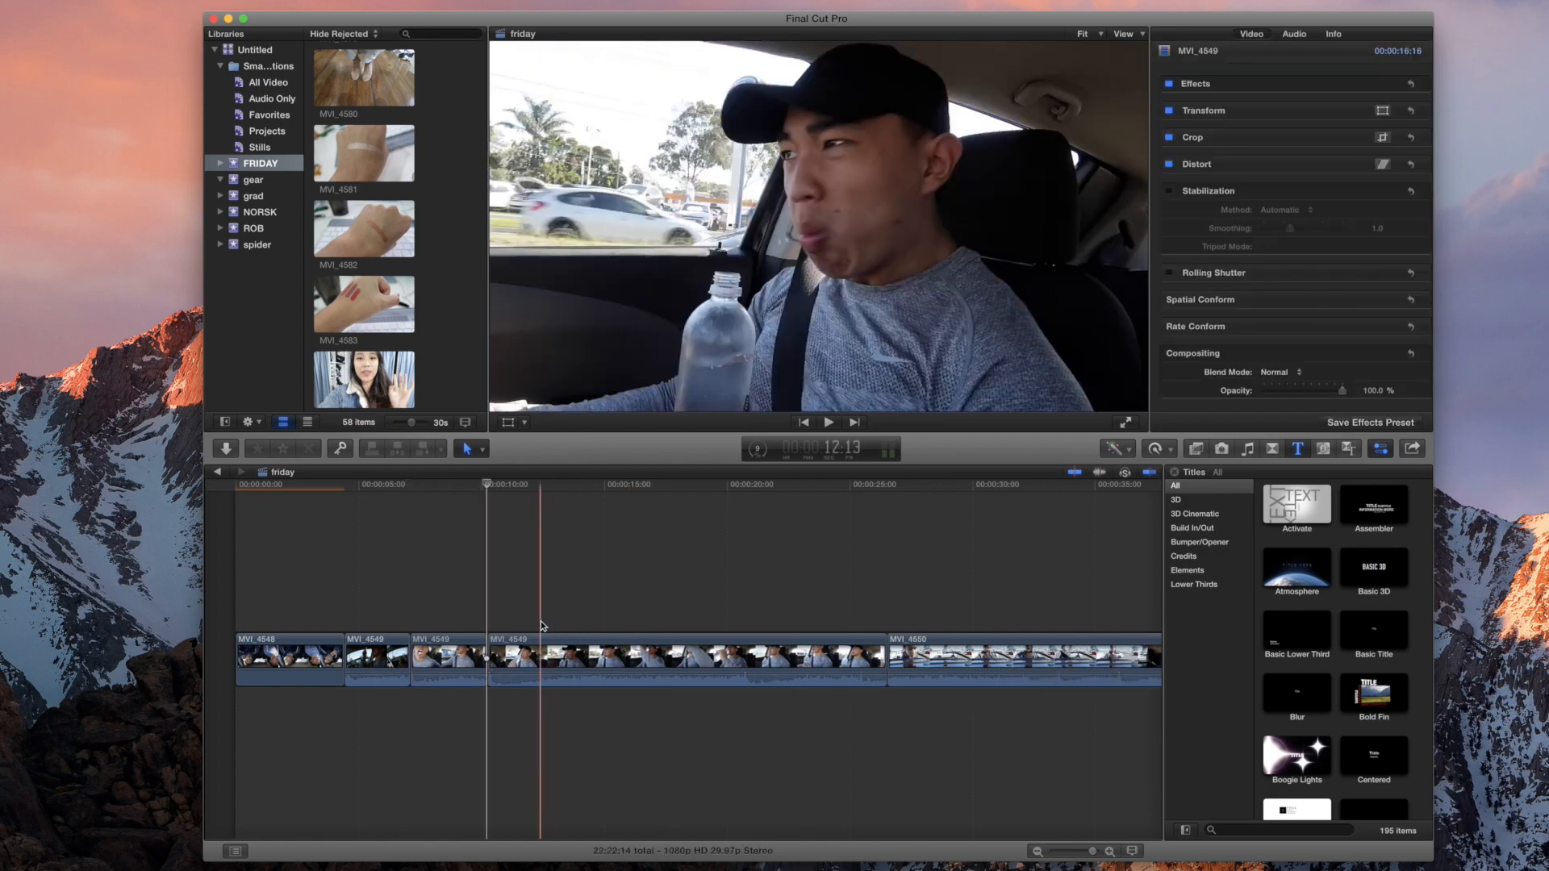
# Step: Split the last segment of clip MVI_4549 at 17:02 on the timeline and delete the part after the cut
pyautogui.click(615, 627)
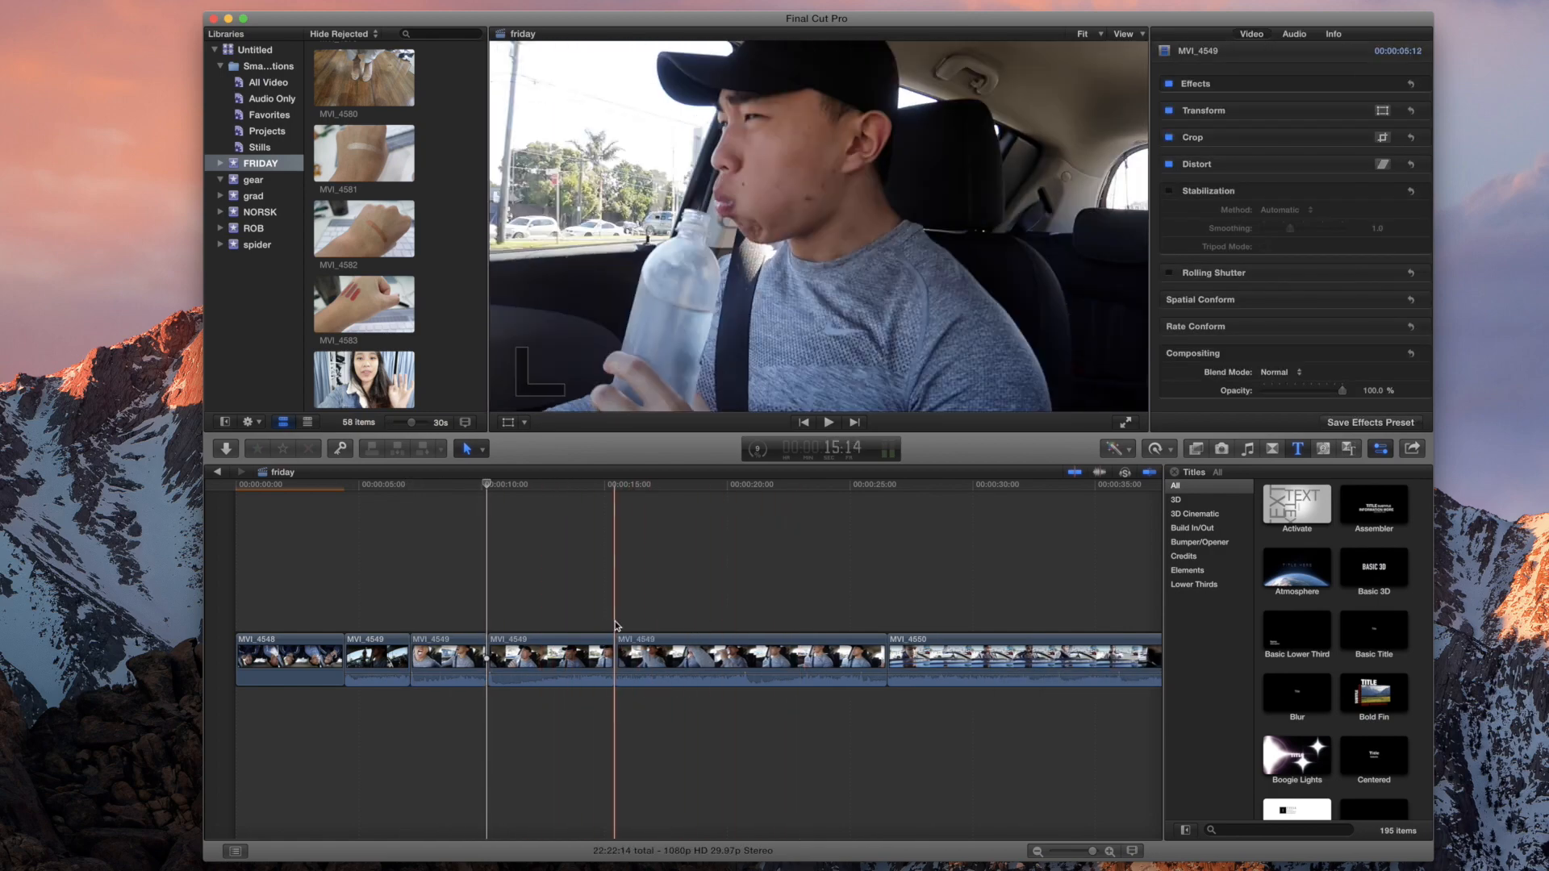
pyautogui.press('space')
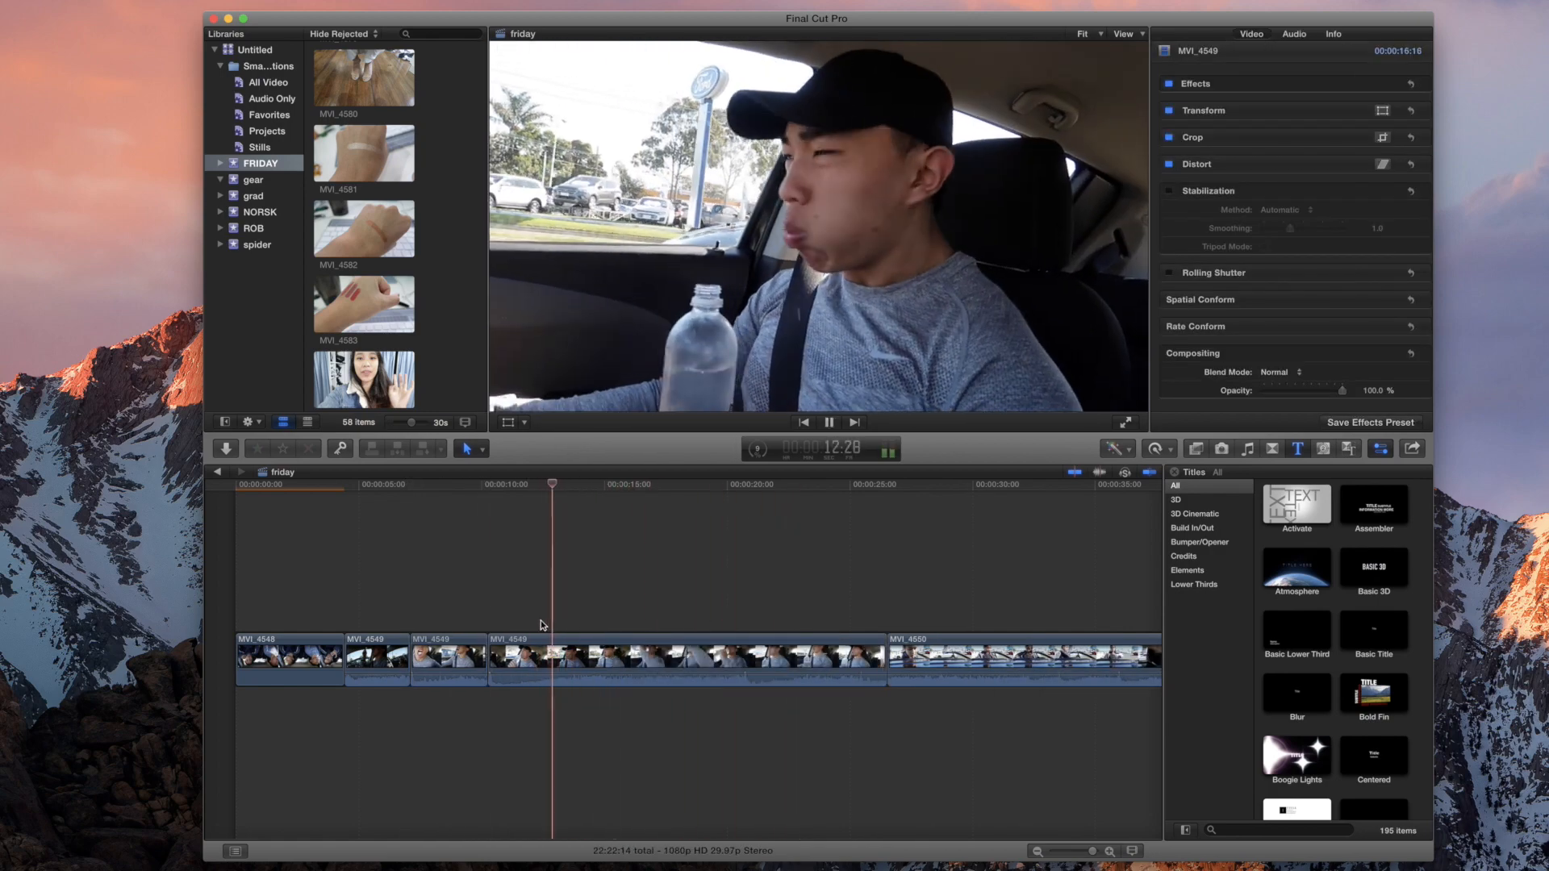
pyautogui.press('space')
pyautogui.press('super+b')
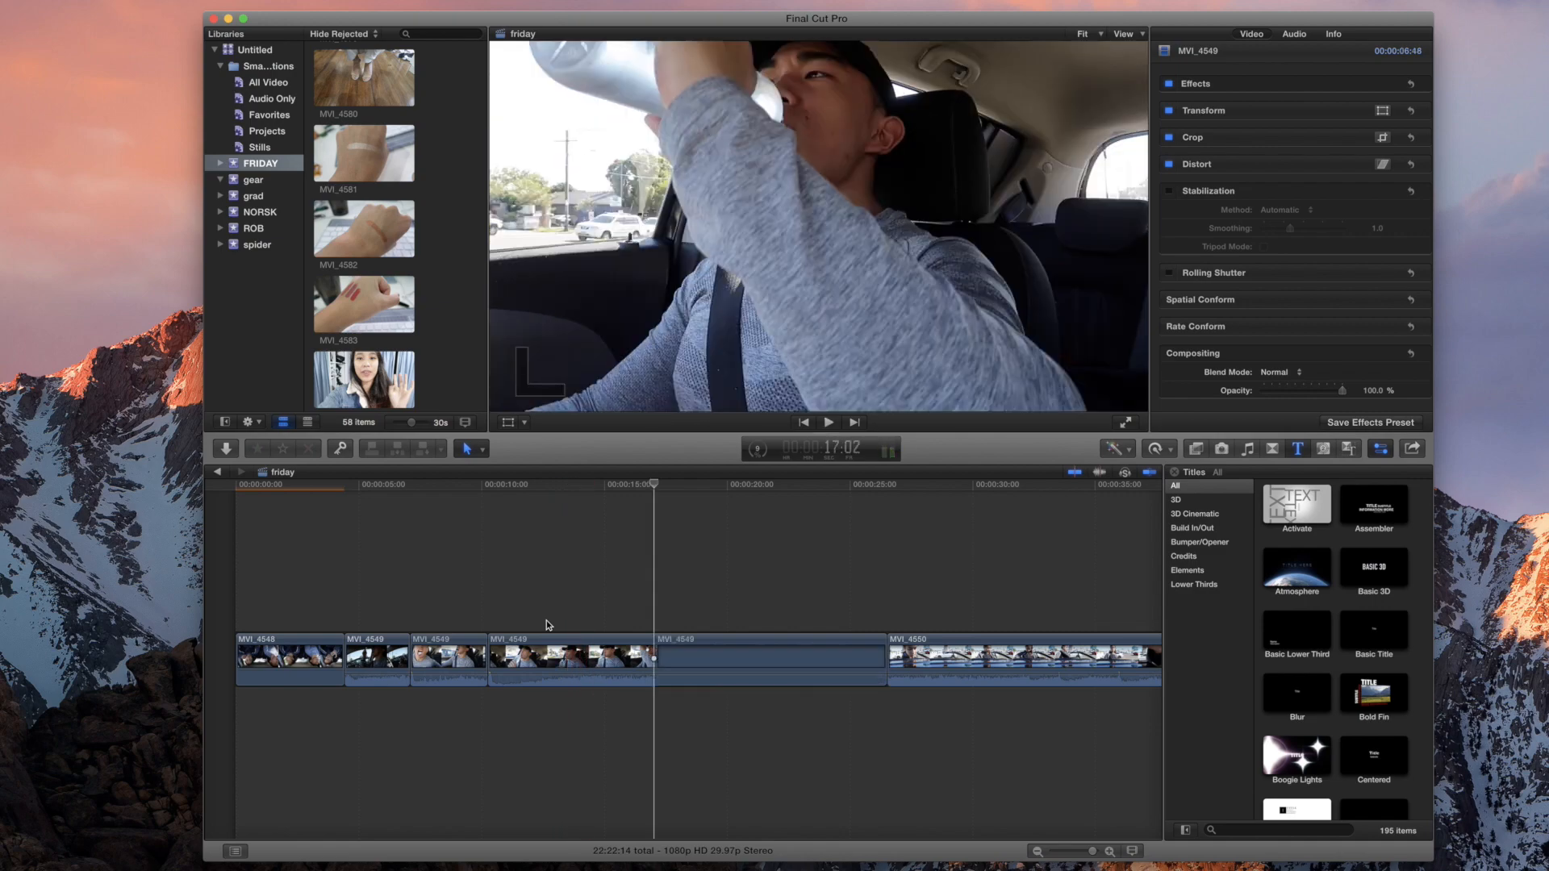
pyautogui.click(728, 658)
pyautogui.press('Delete')
# Step: Trim about 4 seconds off the start of clip MVI_4550
pyautogui.hscroll(5, 484, 613)
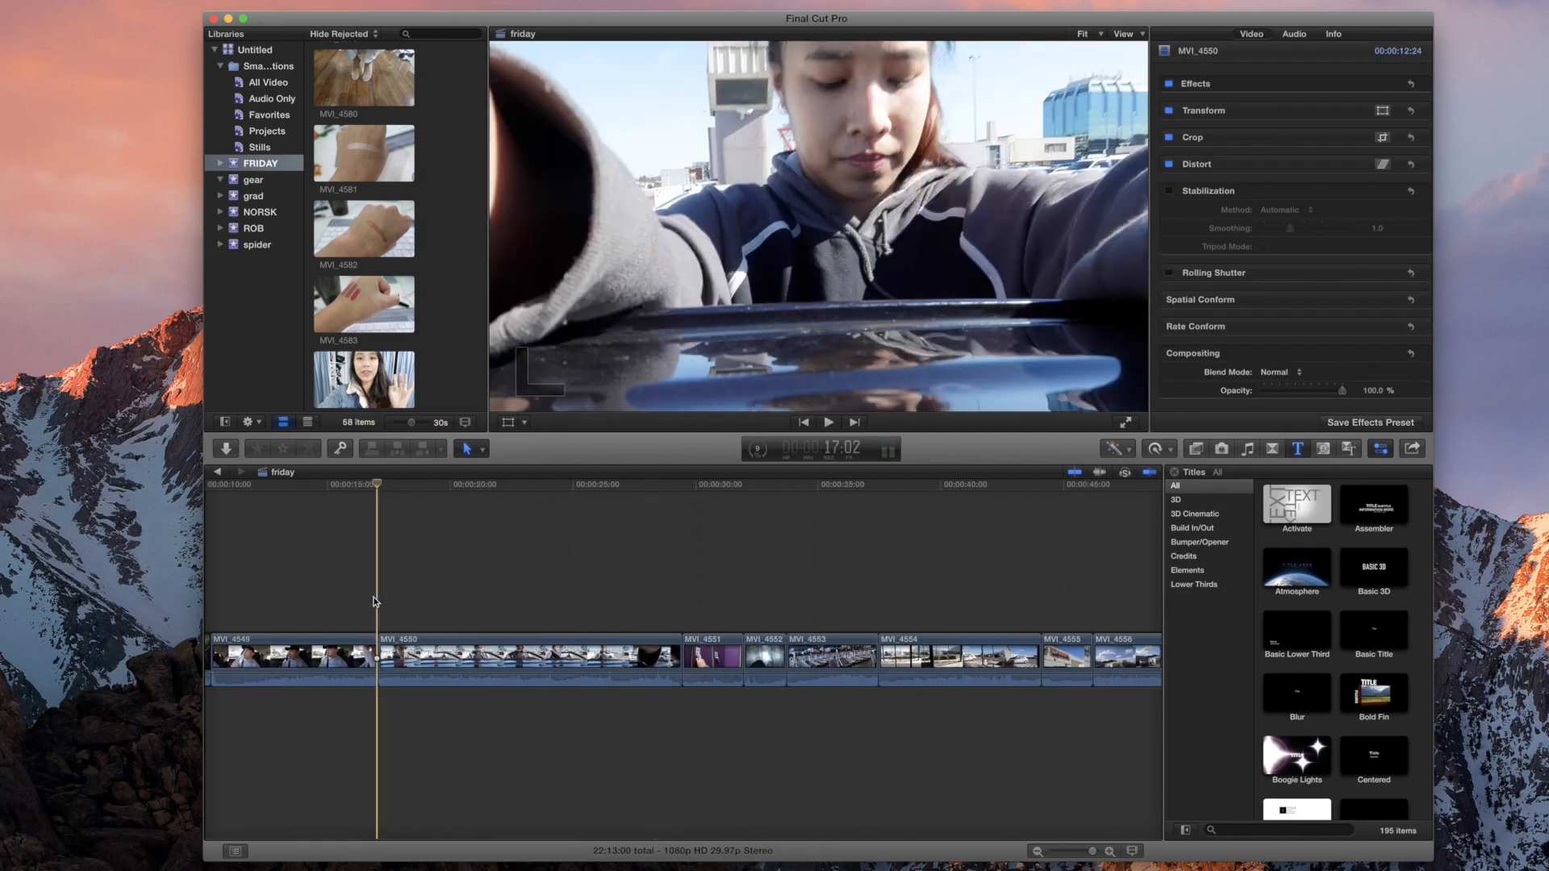
pyautogui.hscroll(1, 376, 601)
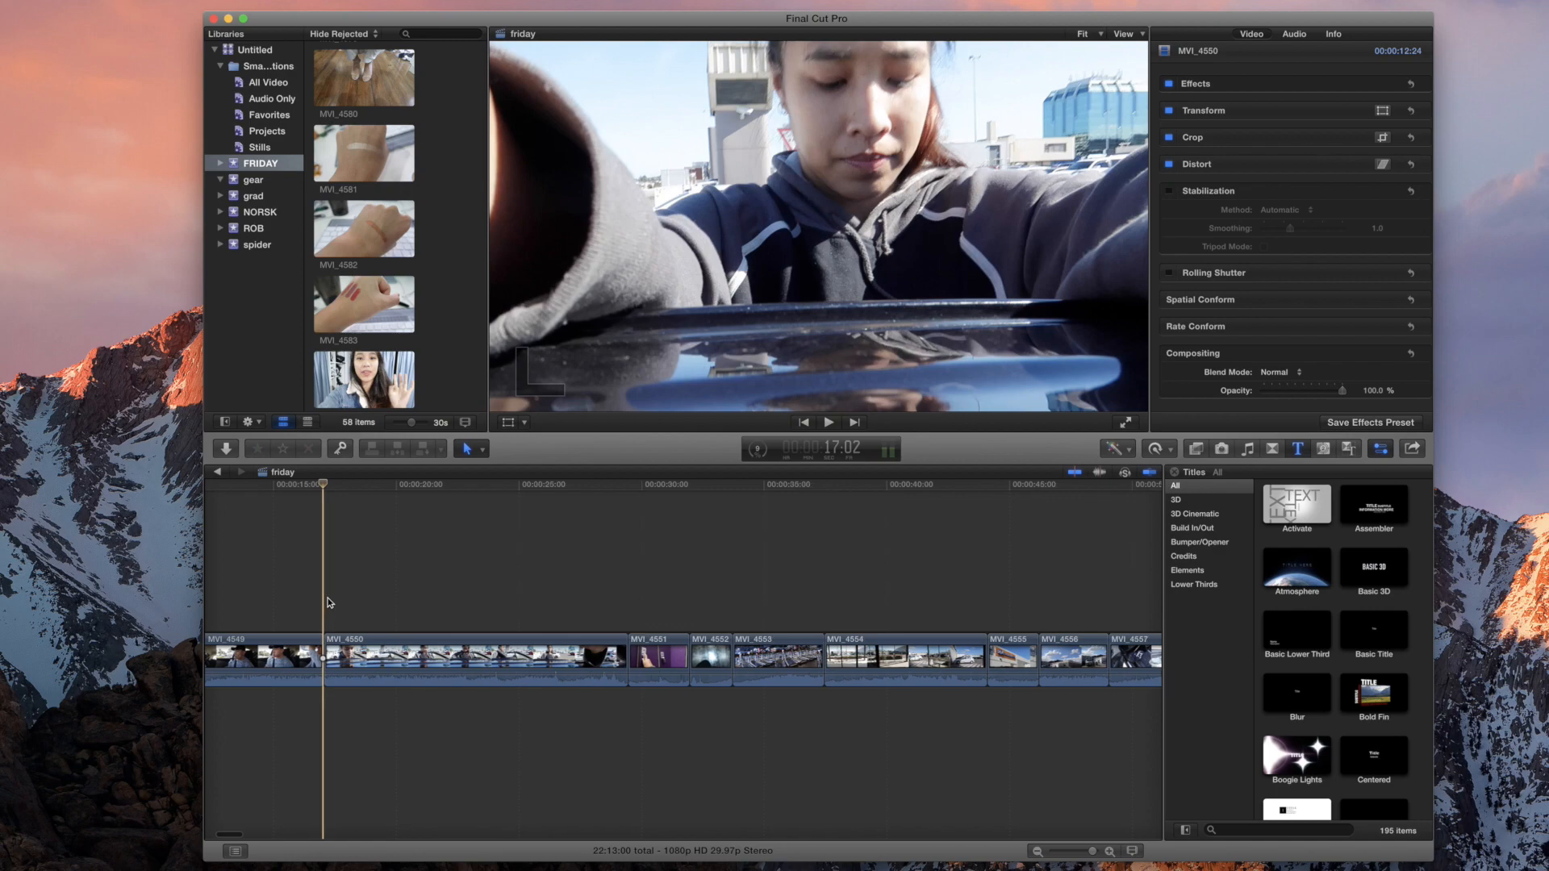
pyautogui.press('space')
pyautogui.press('space')
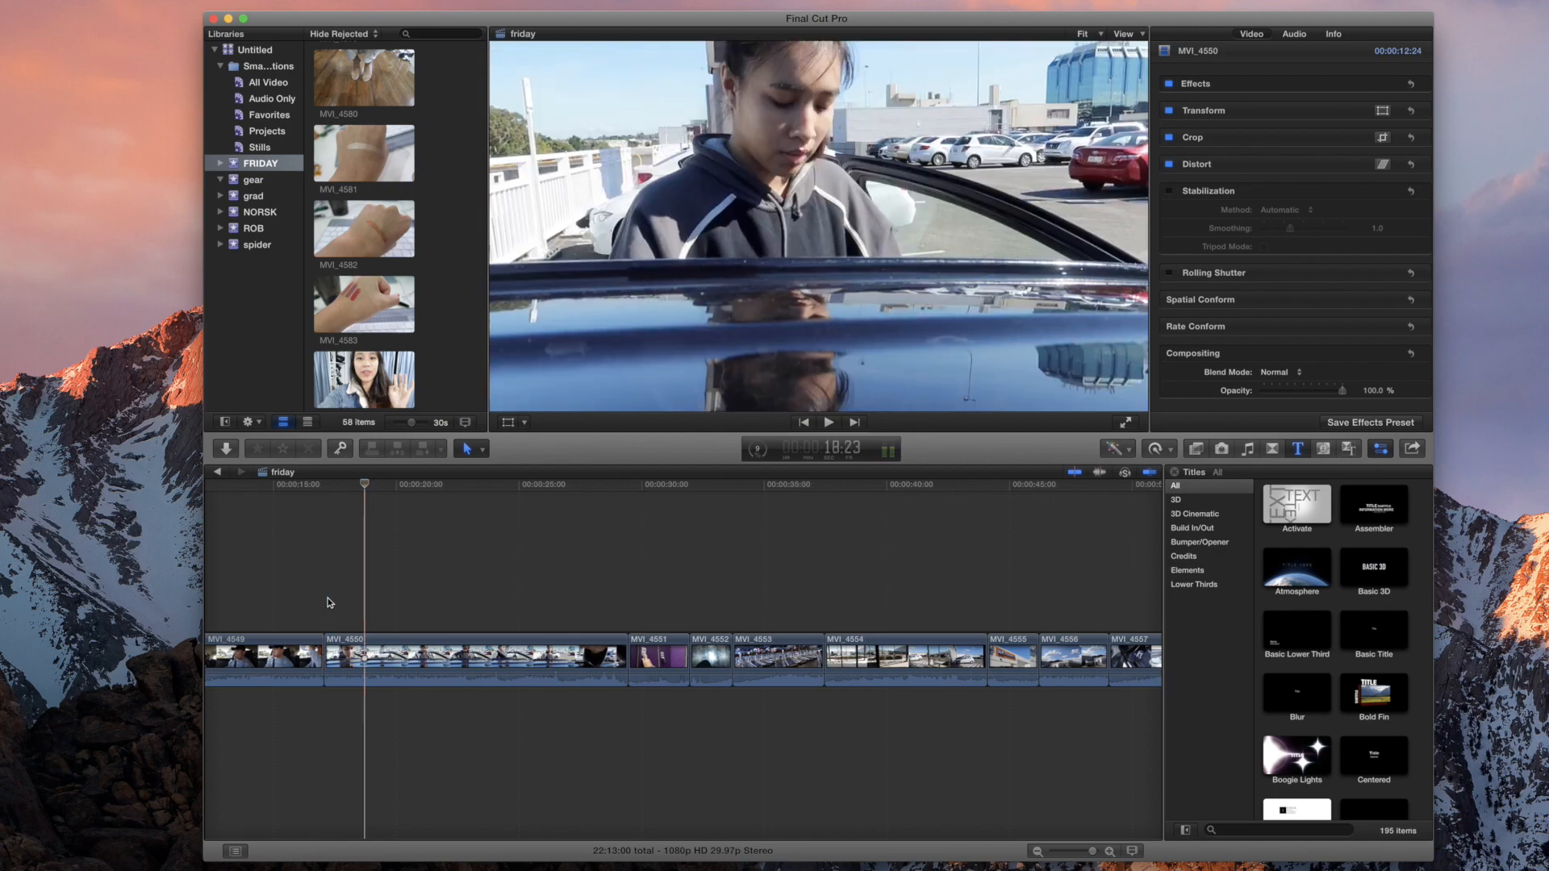
pyautogui.press('XF86AudioLowerVolume')
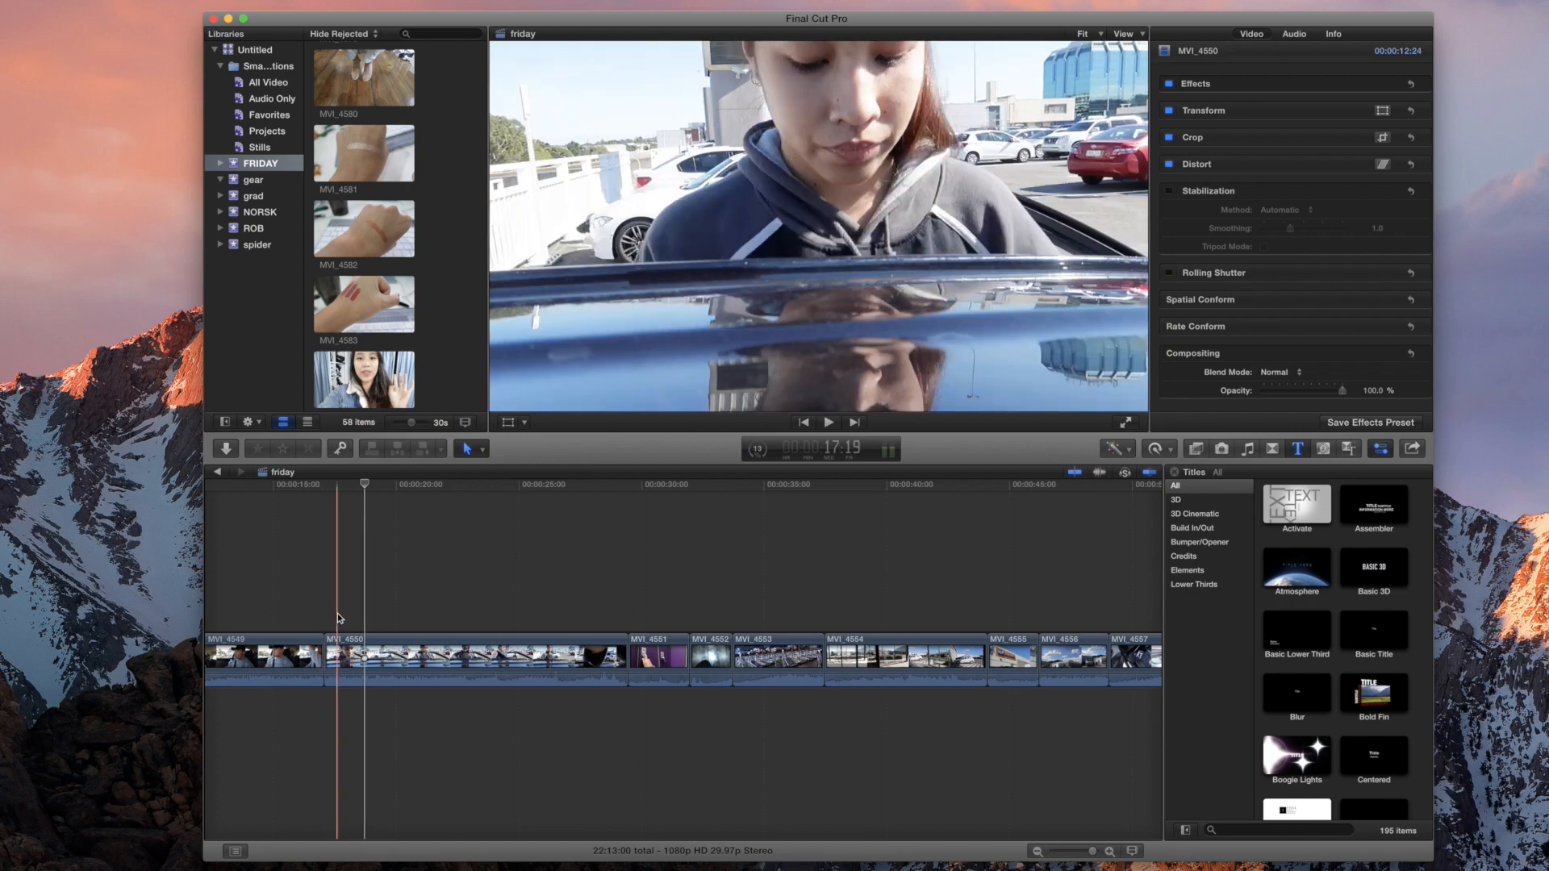
pyautogui.moveTo(325, 652); pyautogui.dragTo(420, 652)
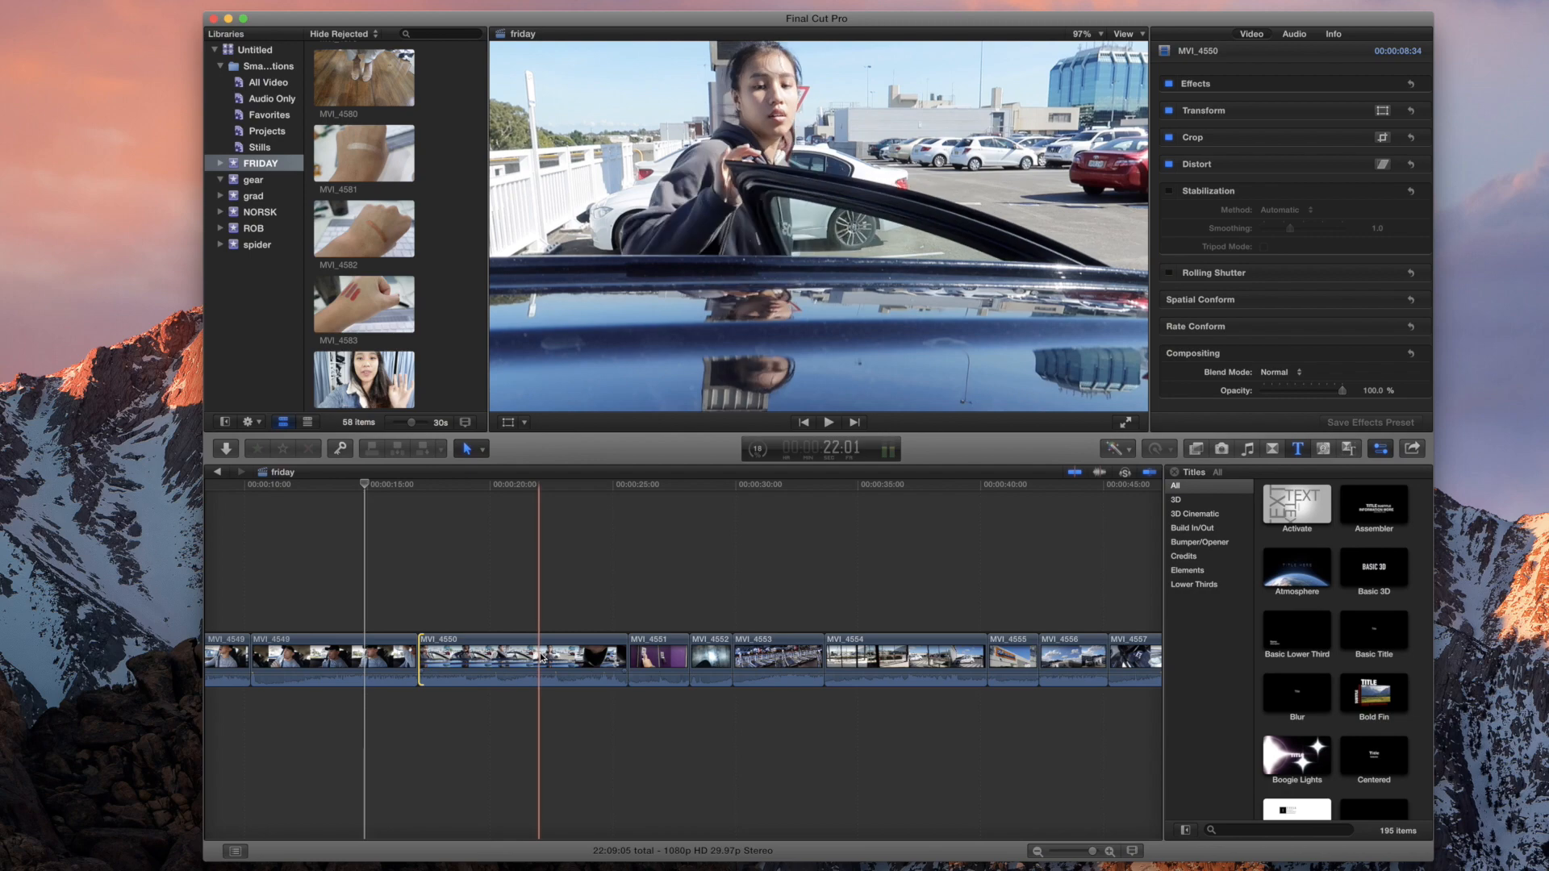
# Step: Trim the end of clip MVI_4550 back to 22:28 and the end of MVI_4551 back to 24:22 on the timeline
pyautogui.press('space')
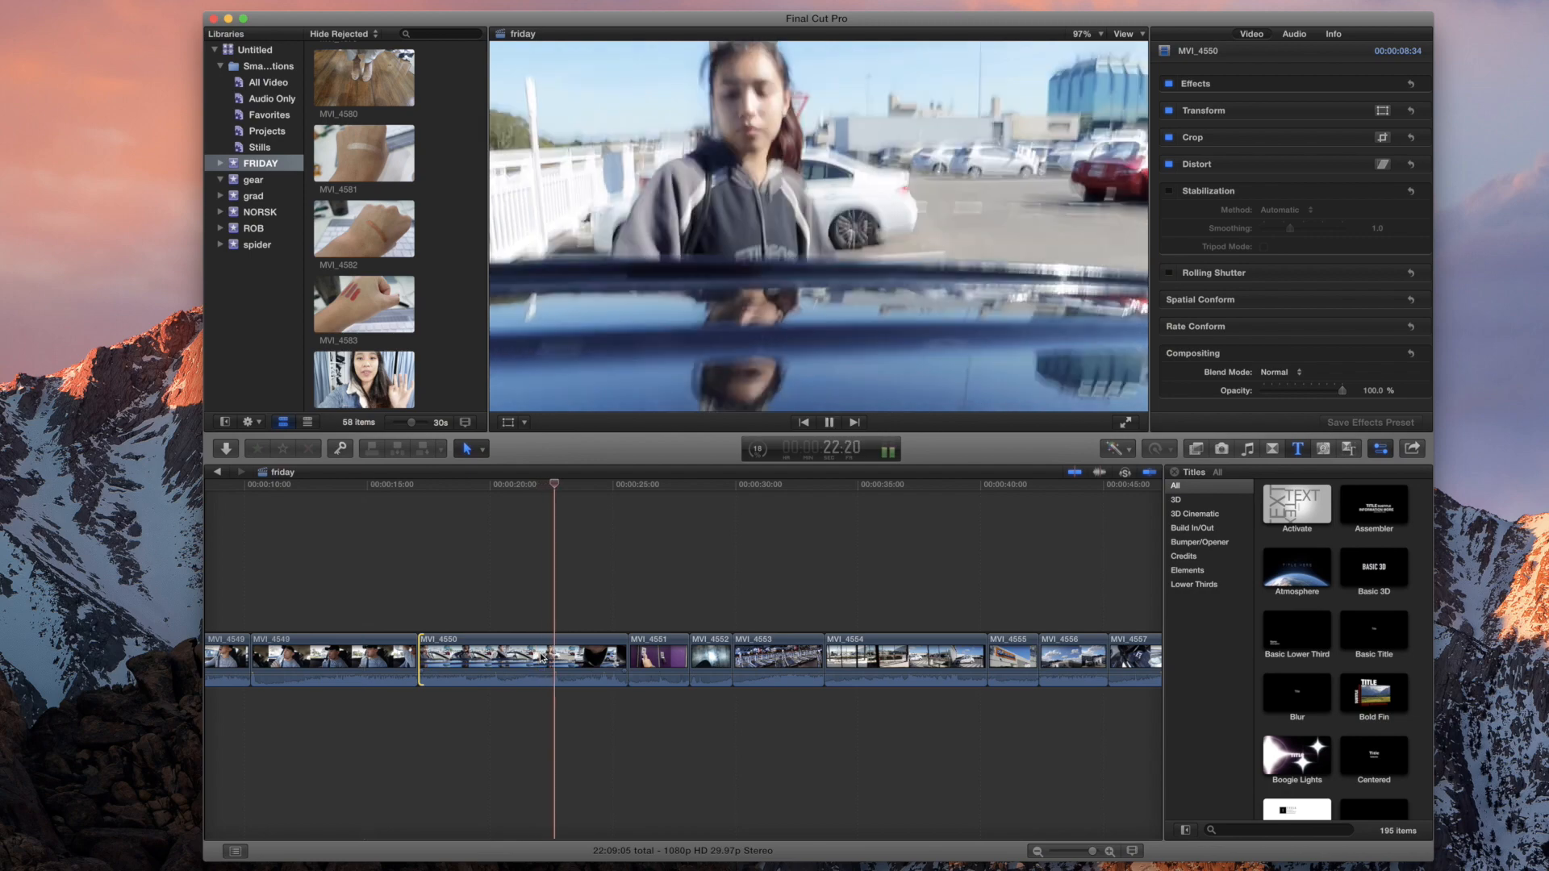
pyautogui.click(621, 649)
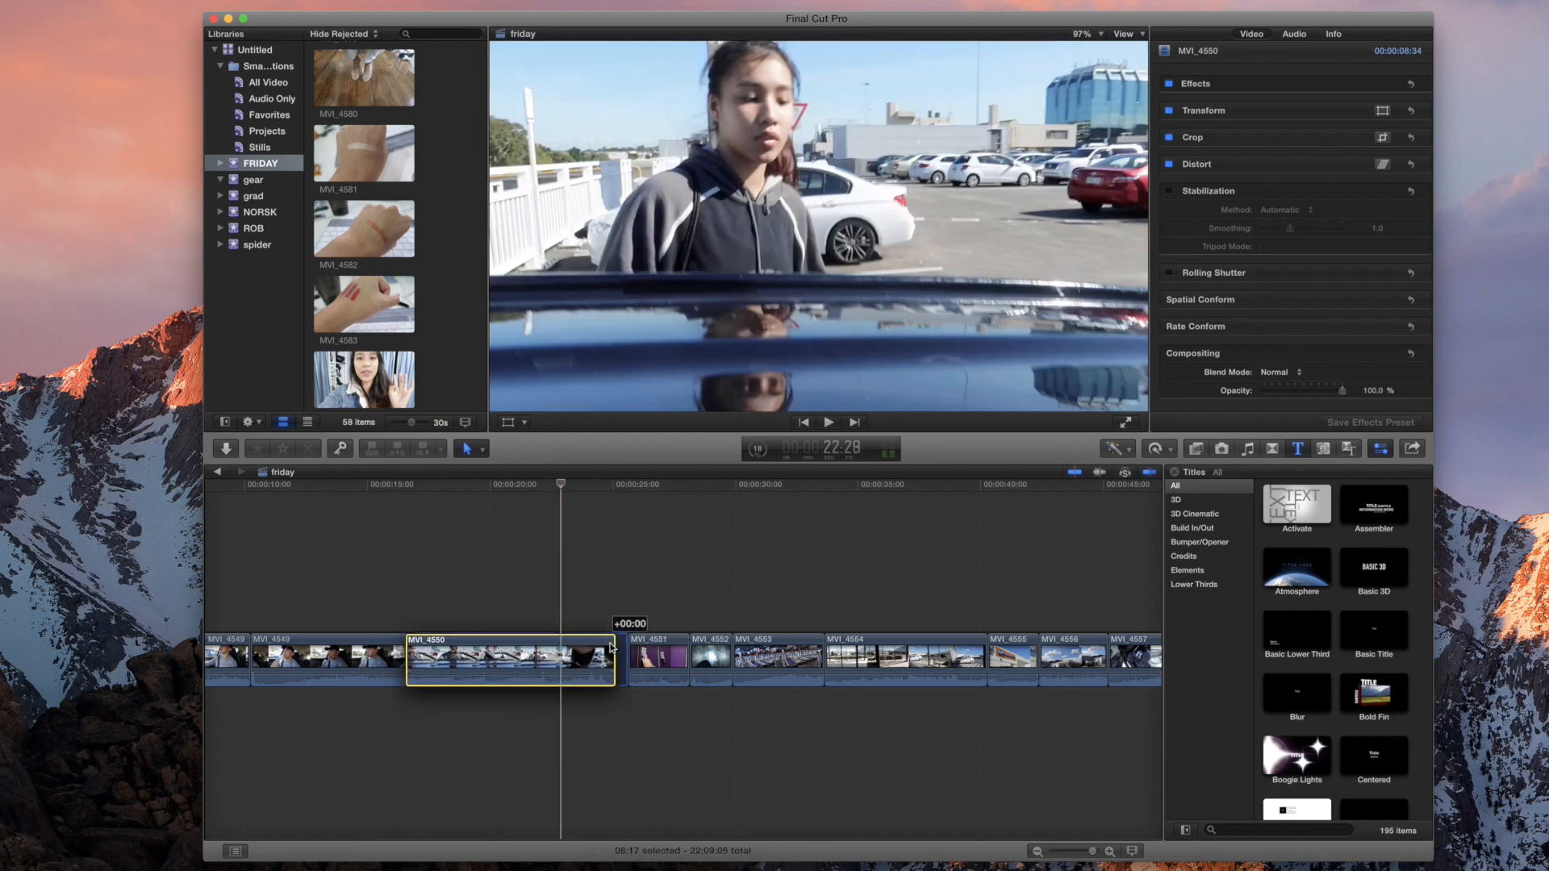
pyautogui.moveTo(624, 649); pyautogui.dragTo(562, 652)
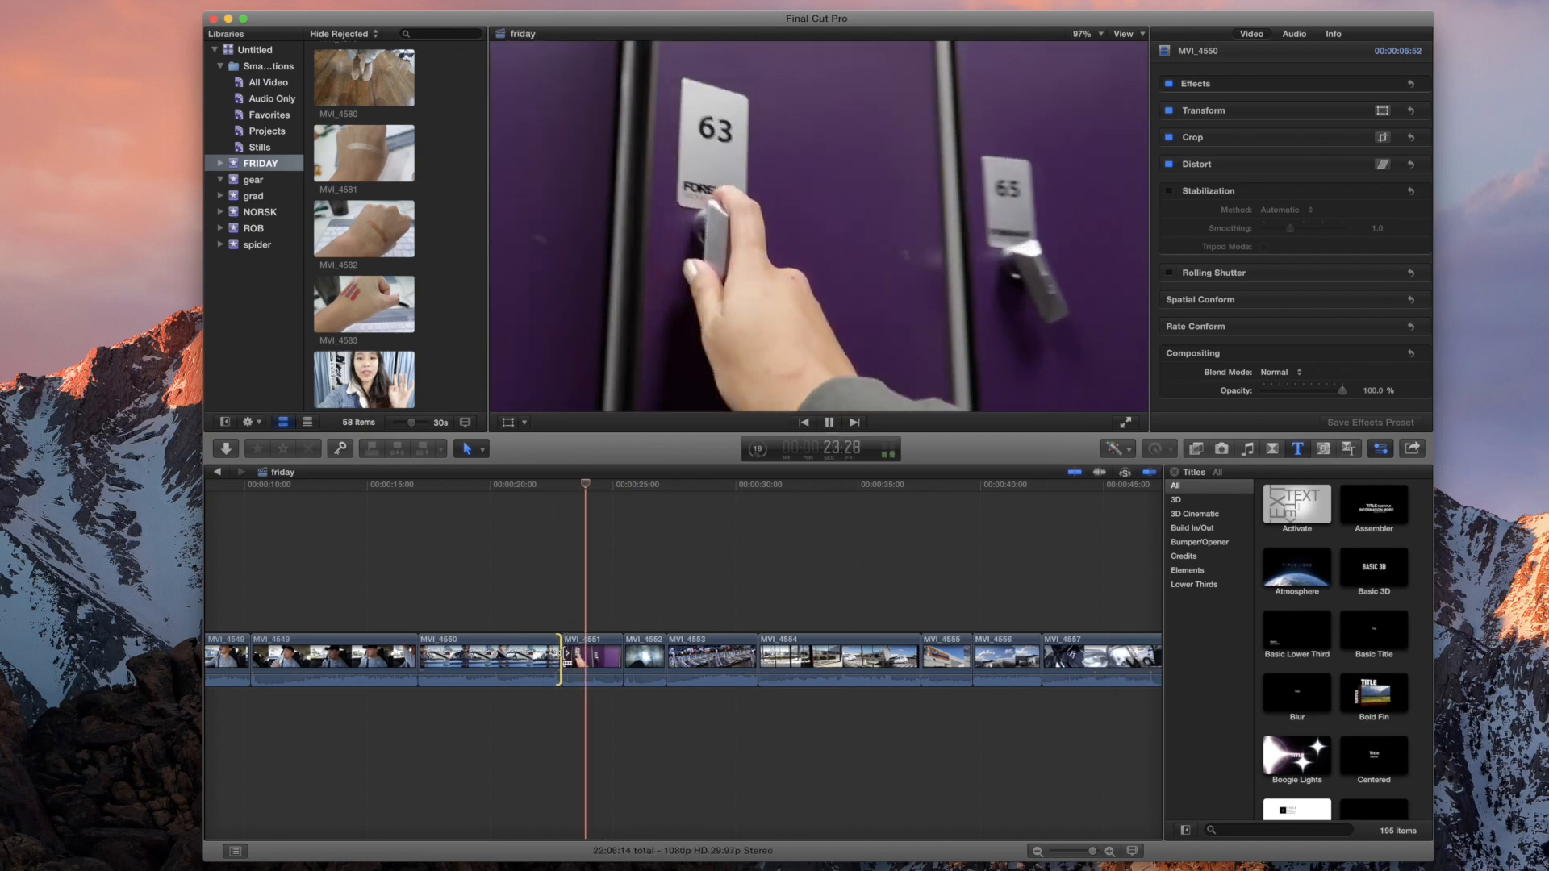
pyautogui.press('space')
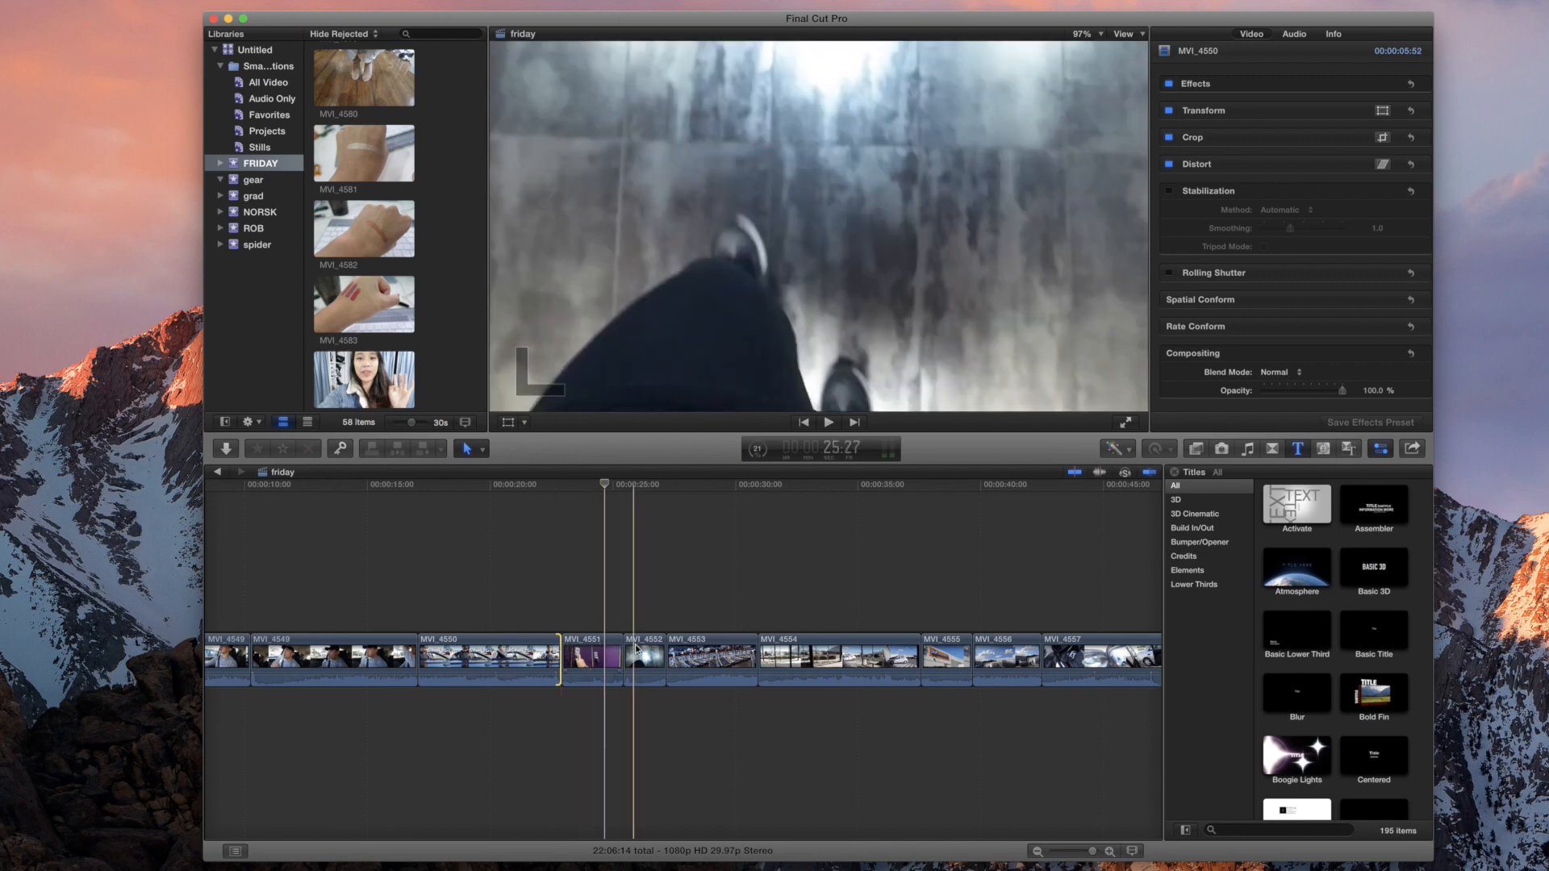
pyautogui.moveTo(564, 634); pyautogui.dragTo(581, 635)
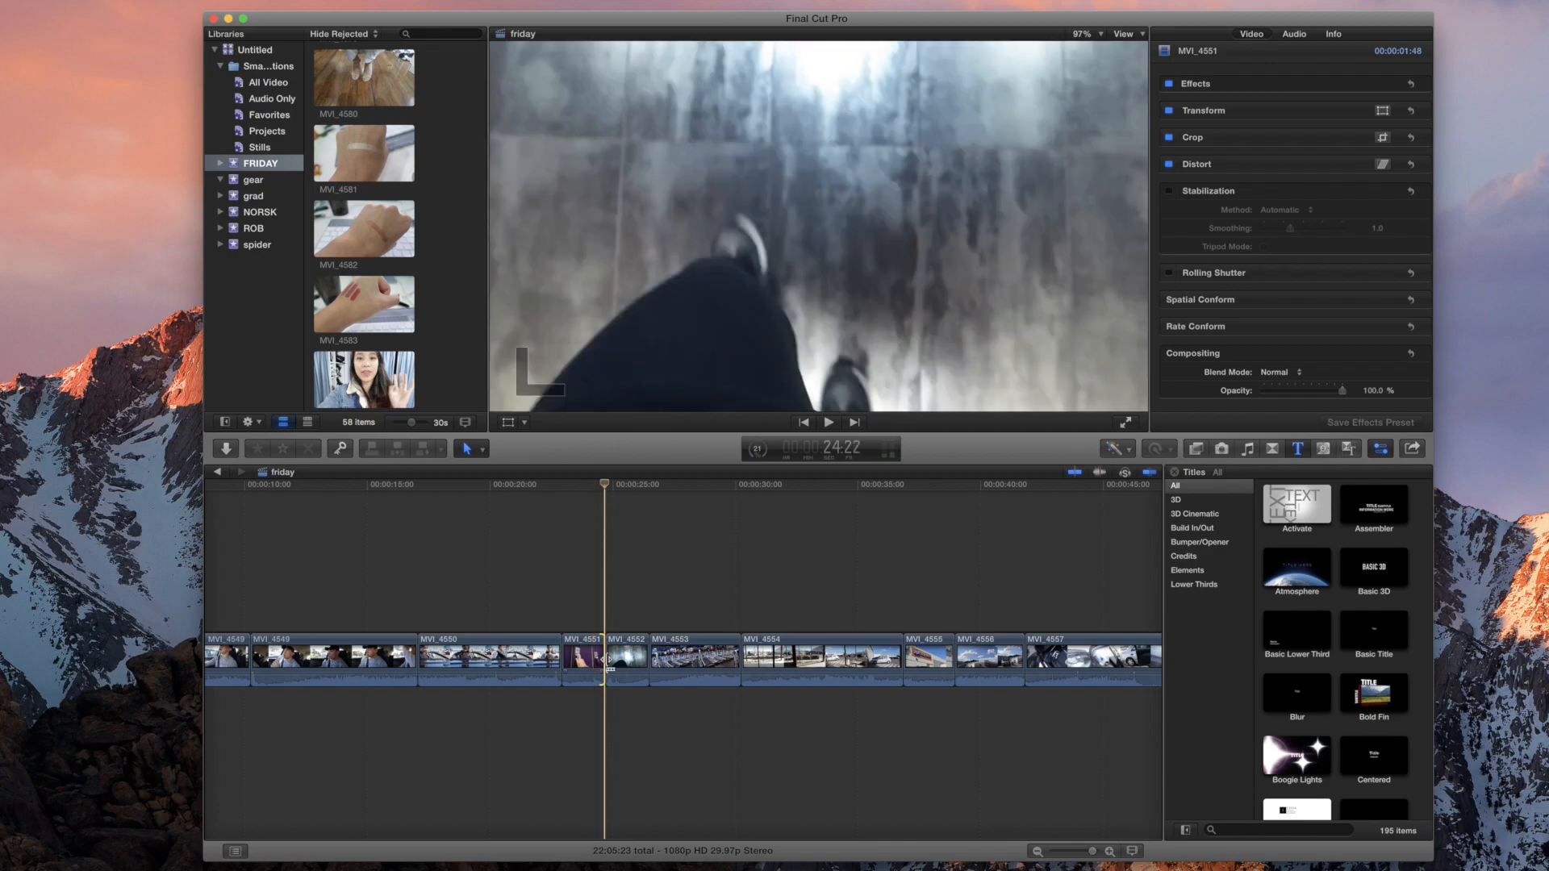
# Step: Trim about one second off the start of clip MVI_4553 and place the playhead where it meets MVI_4554
pyautogui.press('Down')
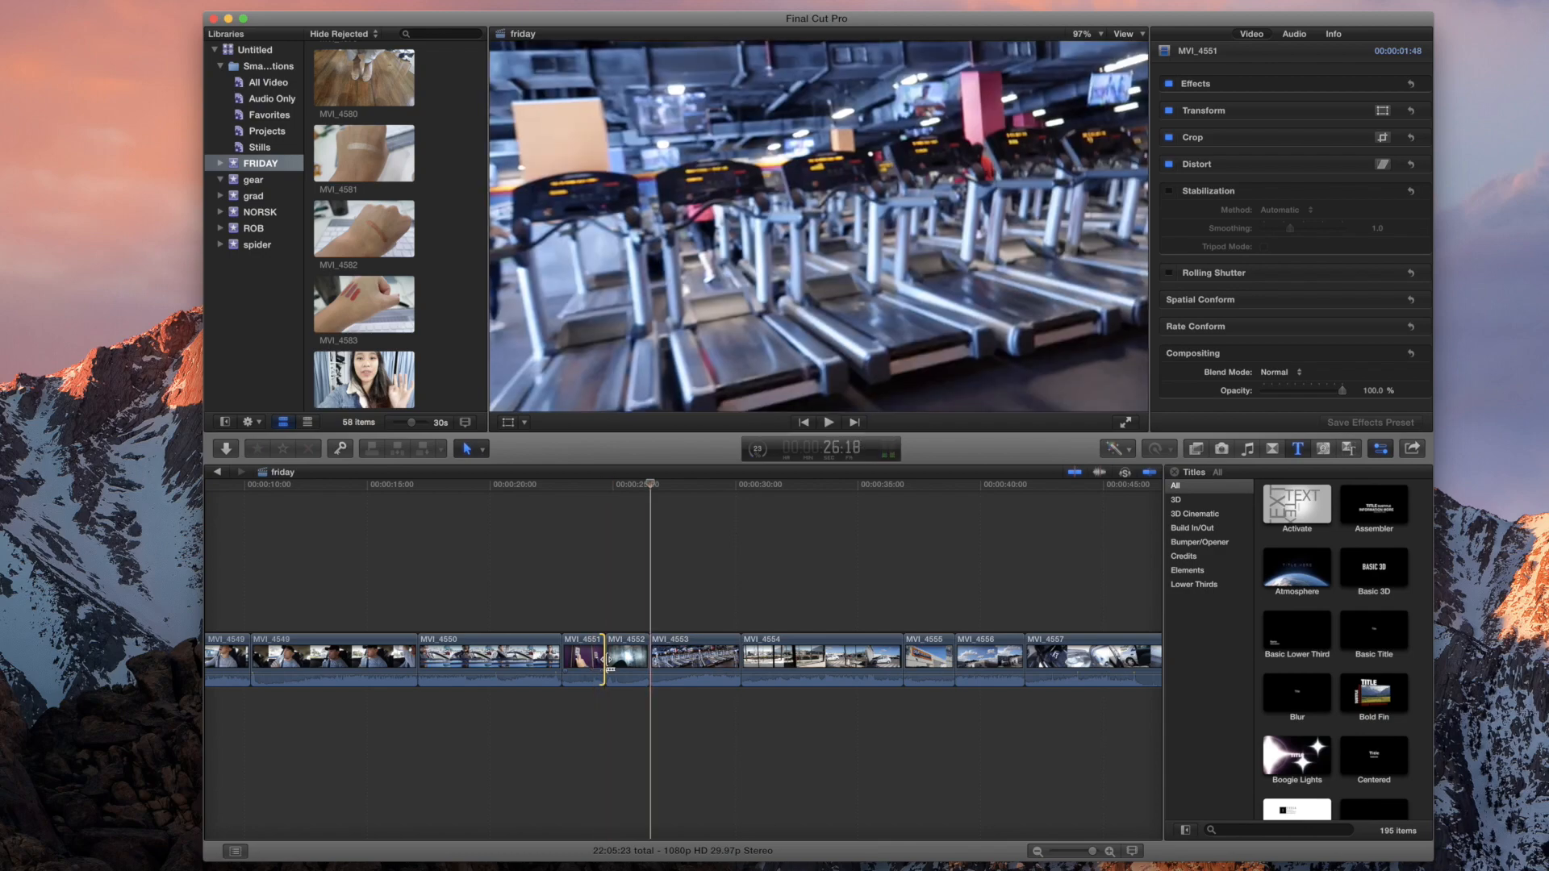
pyautogui.moveTo(672, 646); pyautogui.dragTo(682, 648)
pyautogui.press('space')
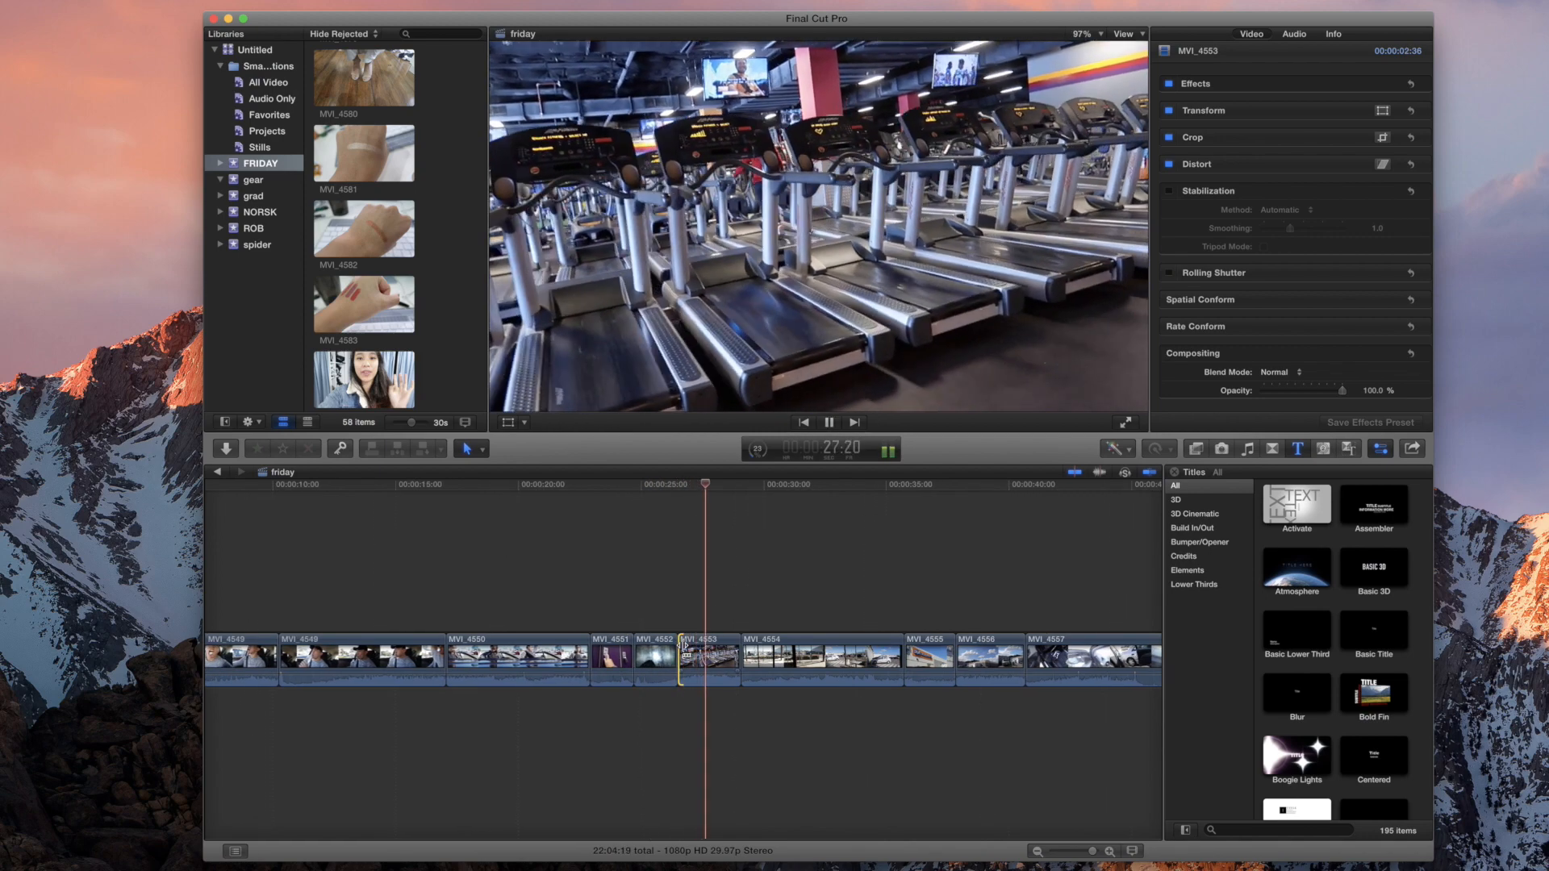
pyautogui.press('space')
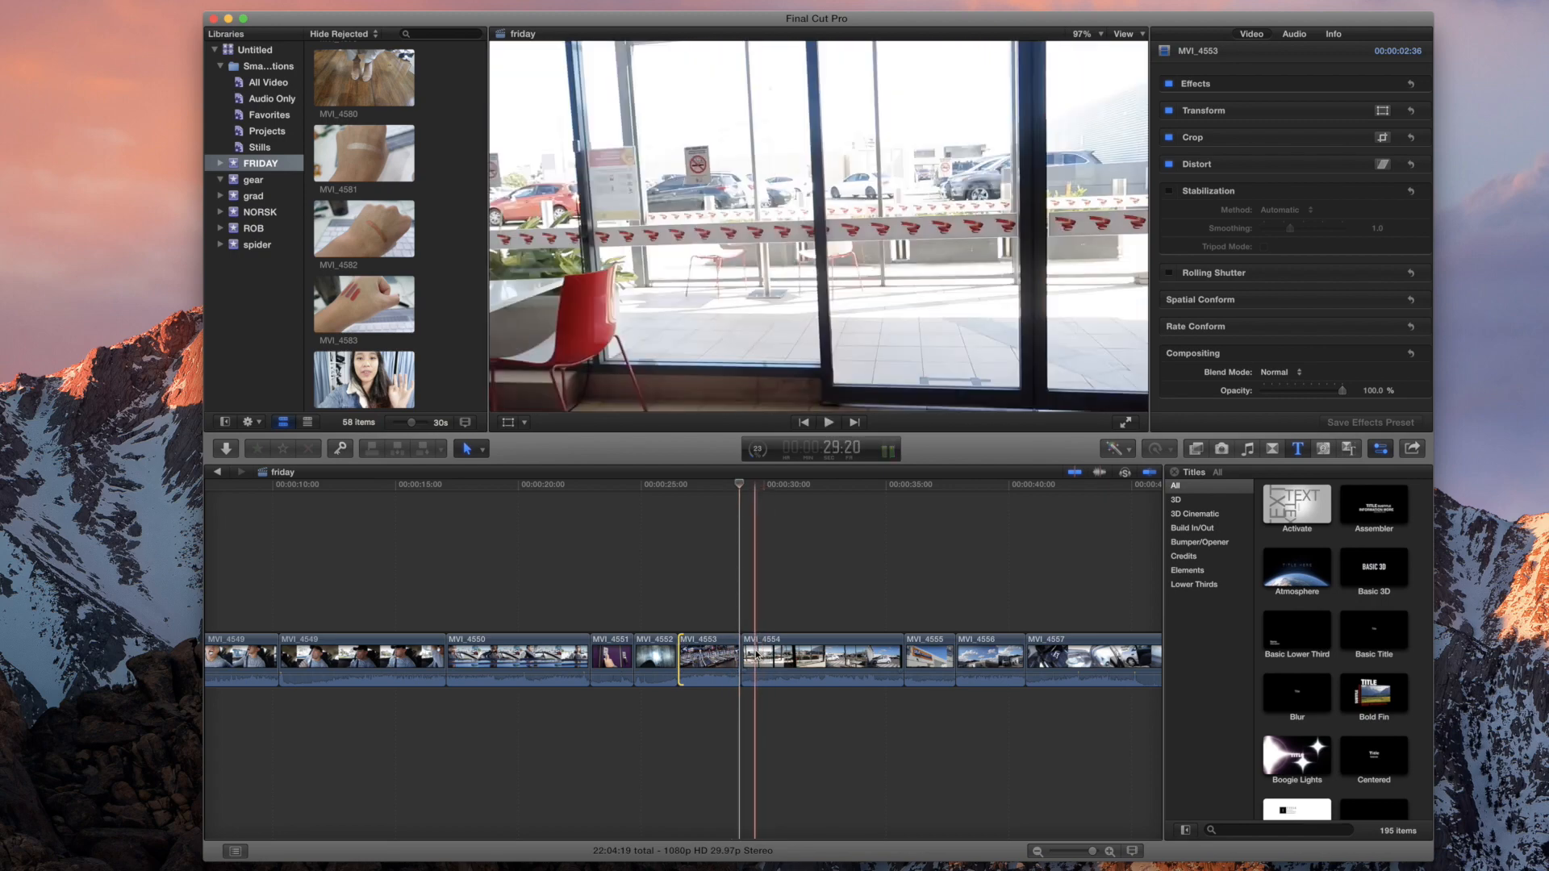
pyautogui.click(752, 583)
pyautogui.click(730, 584)
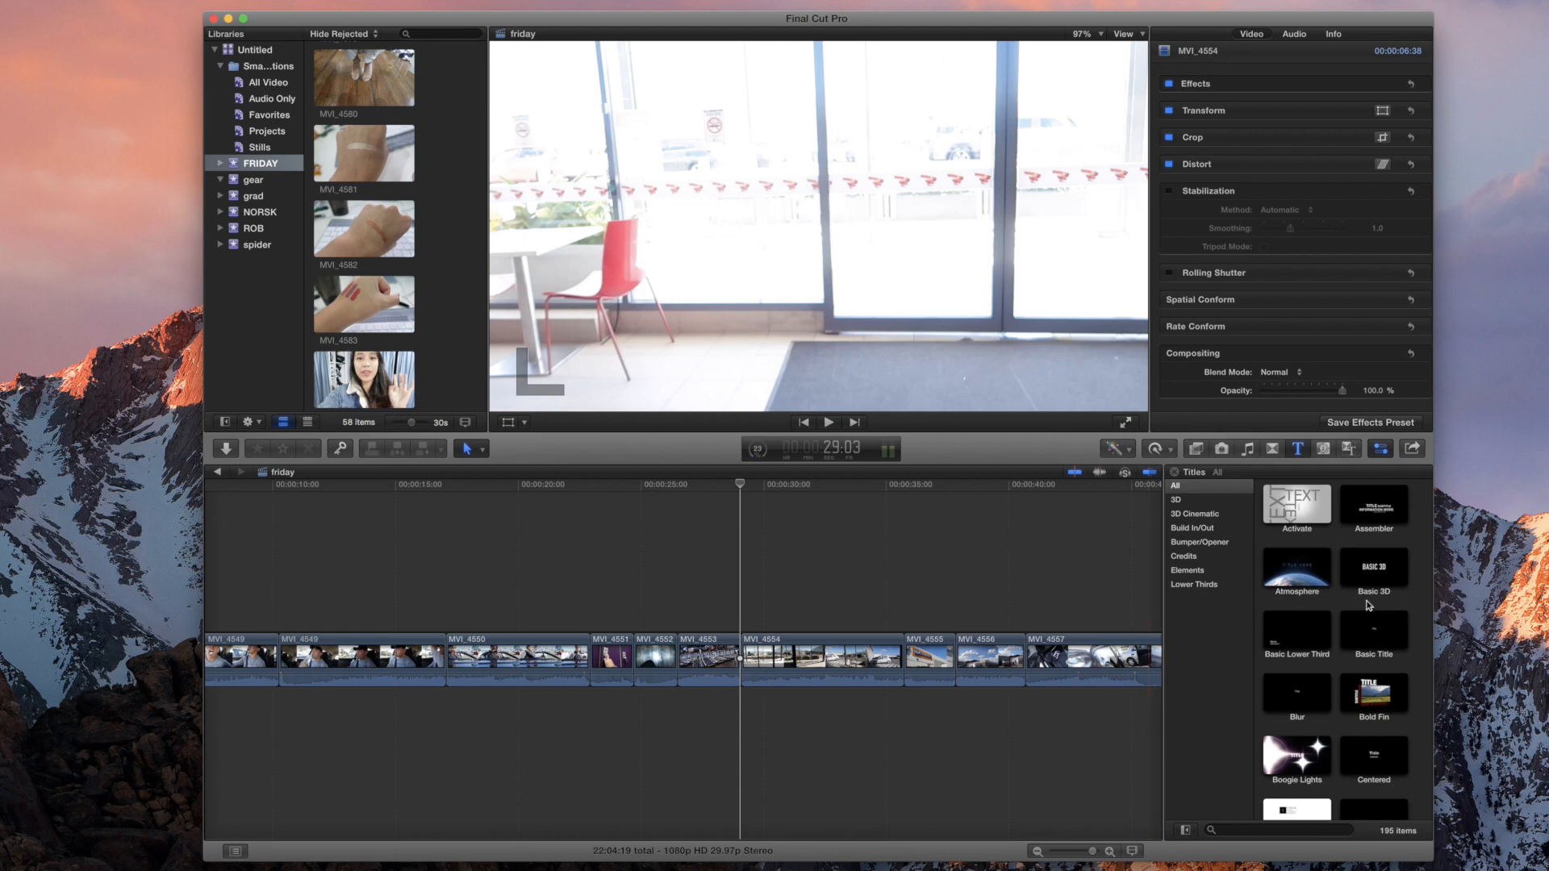
# Step: Switch to the web browser, search YouTube for "spongebob two hours later" and open the TWO HOURS LATER video
pyautogui.press('super+Tab')
pyautogui.click(1092, 26)
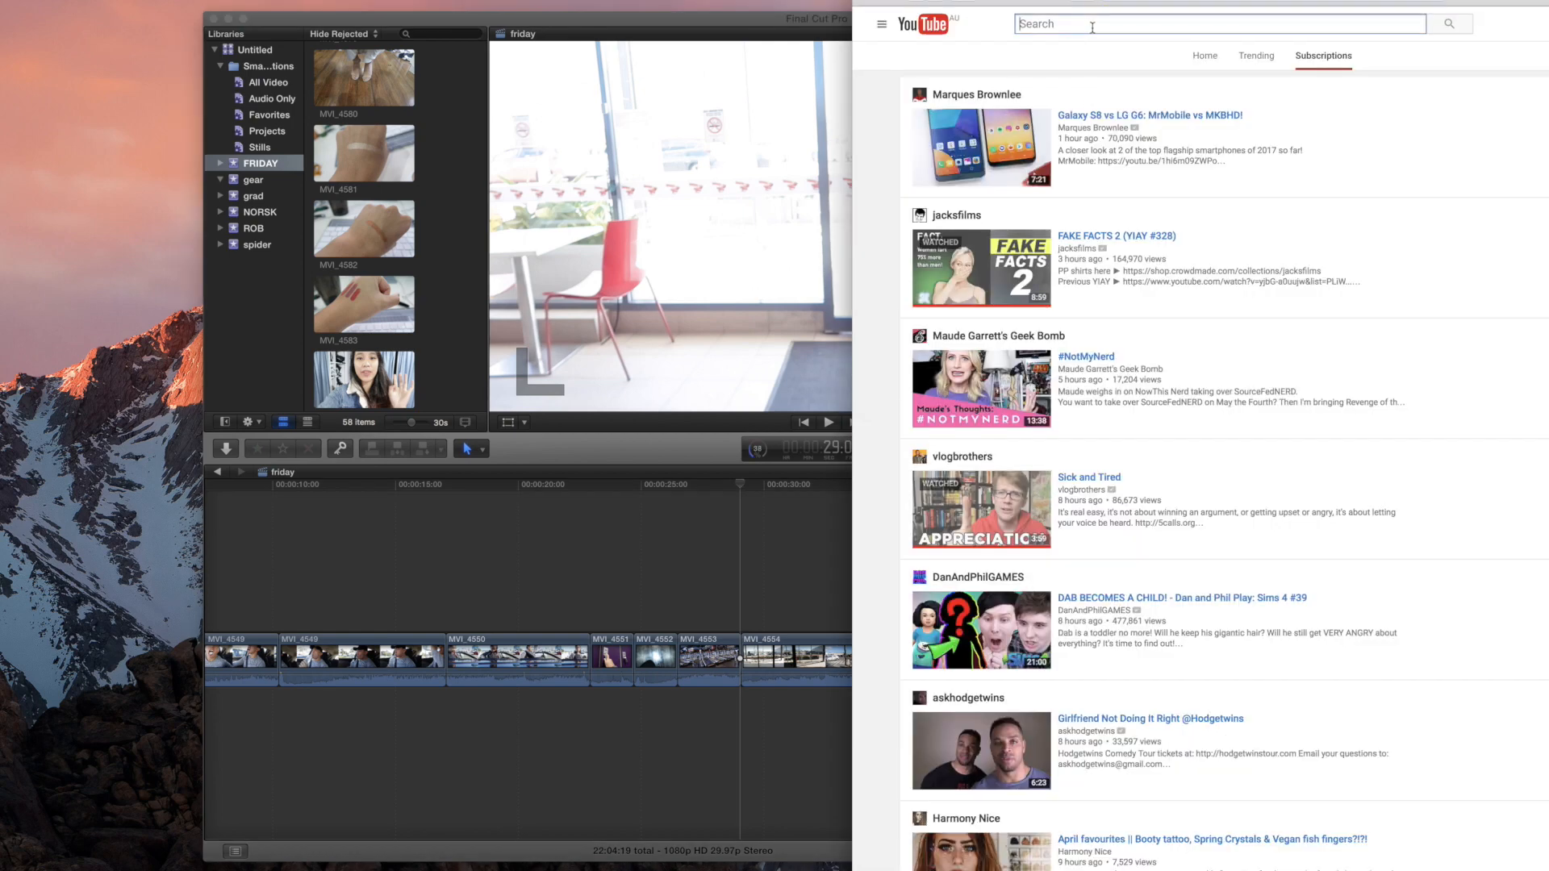
pyautogui.write('spongebob')
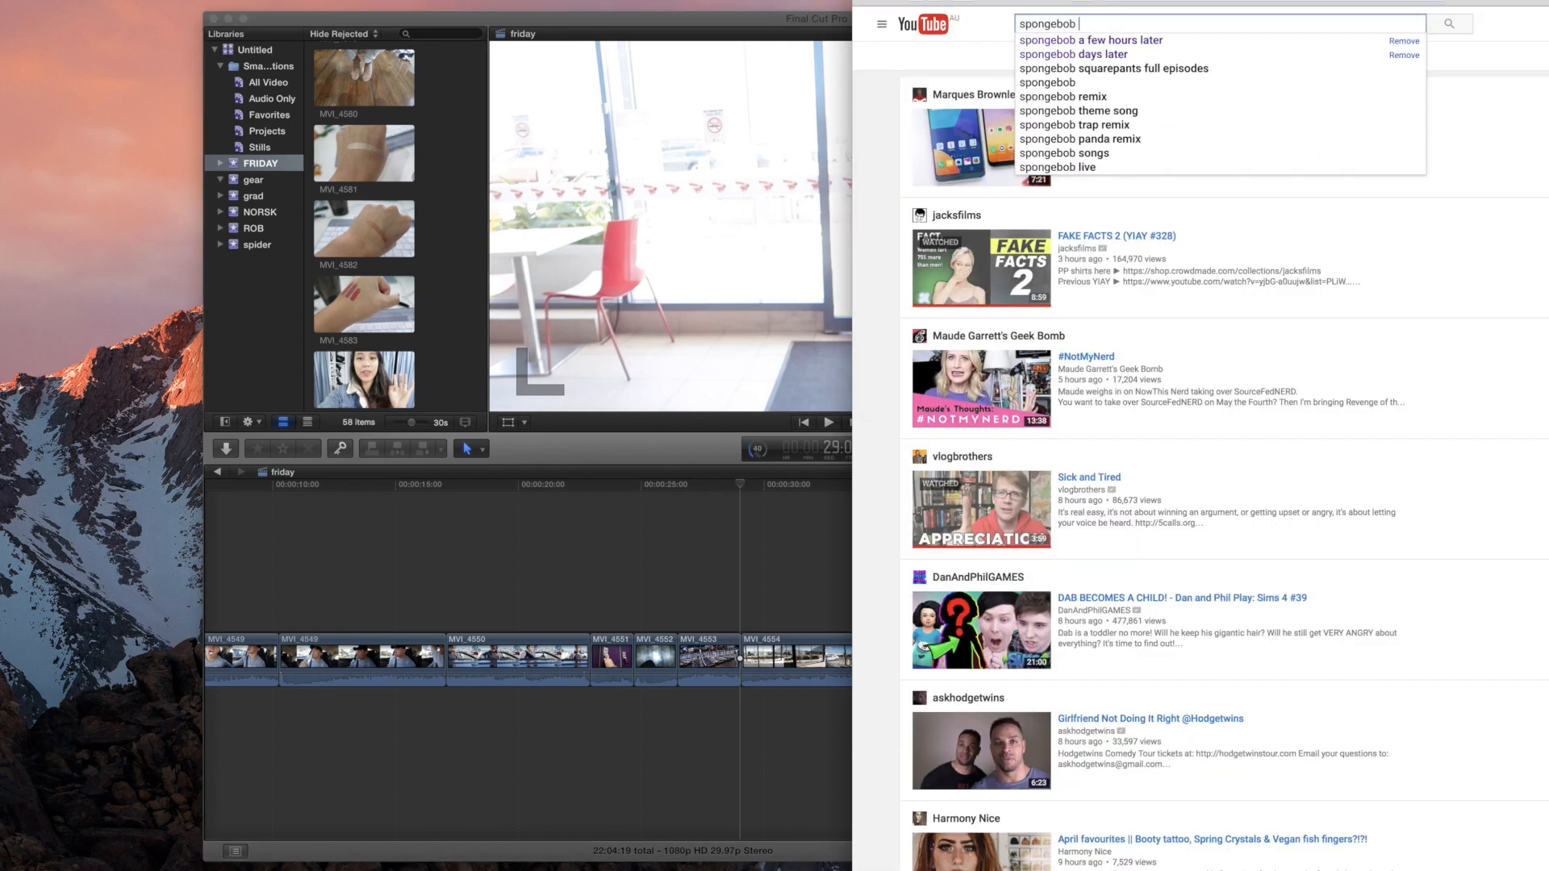
pyautogui.write(' two hours later')
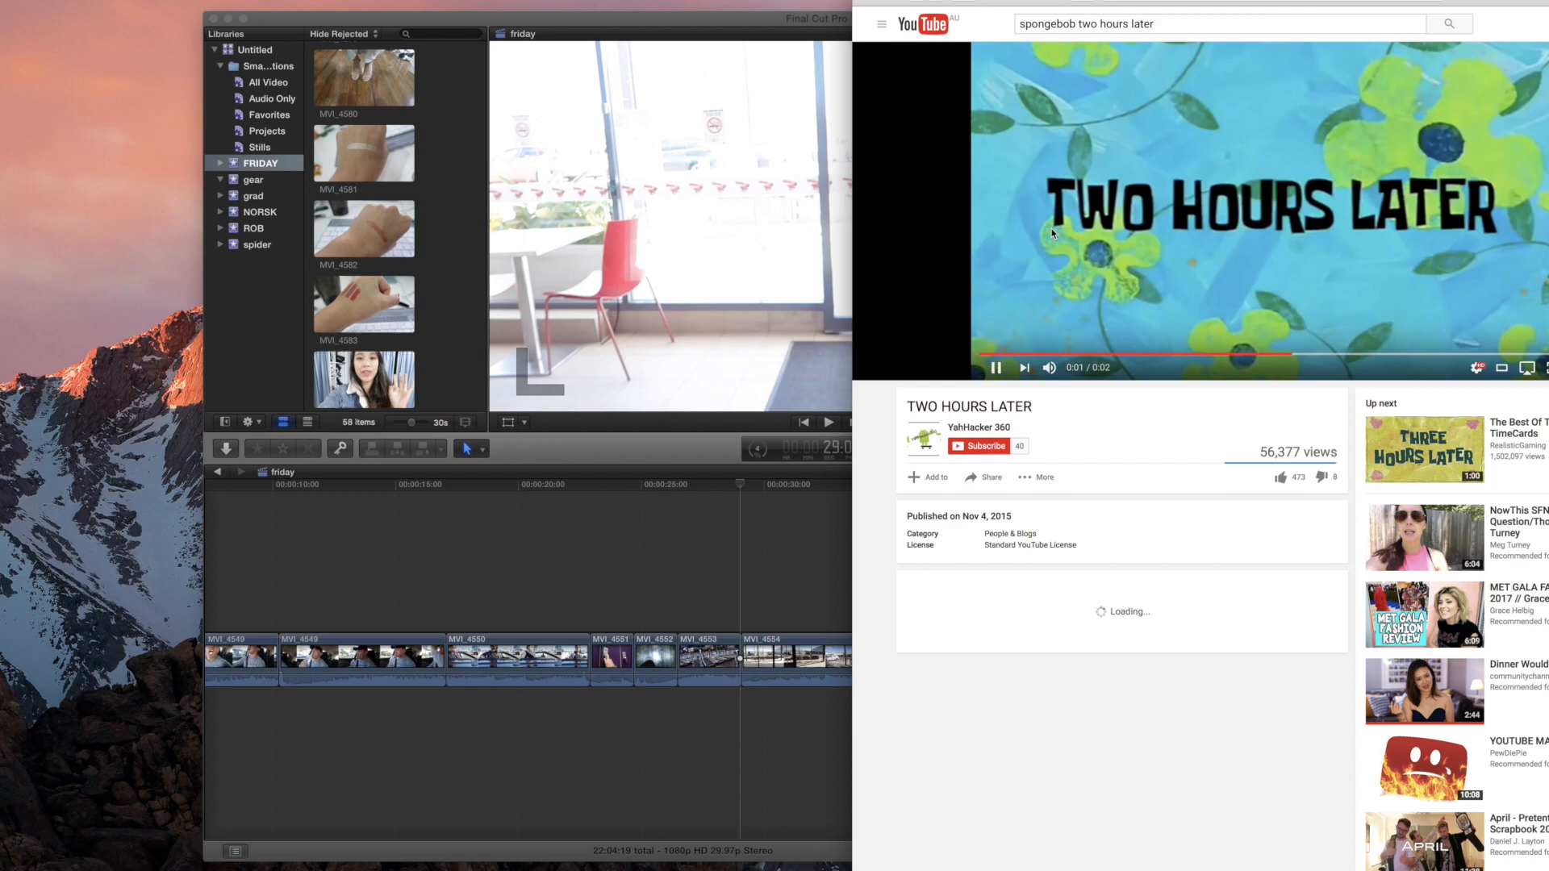
# Step: Show the video's share link and go to OnlineVideoConverter's page for converting a video link
pyautogui.click(983, 478)
pyautogui.click(1154, 2)
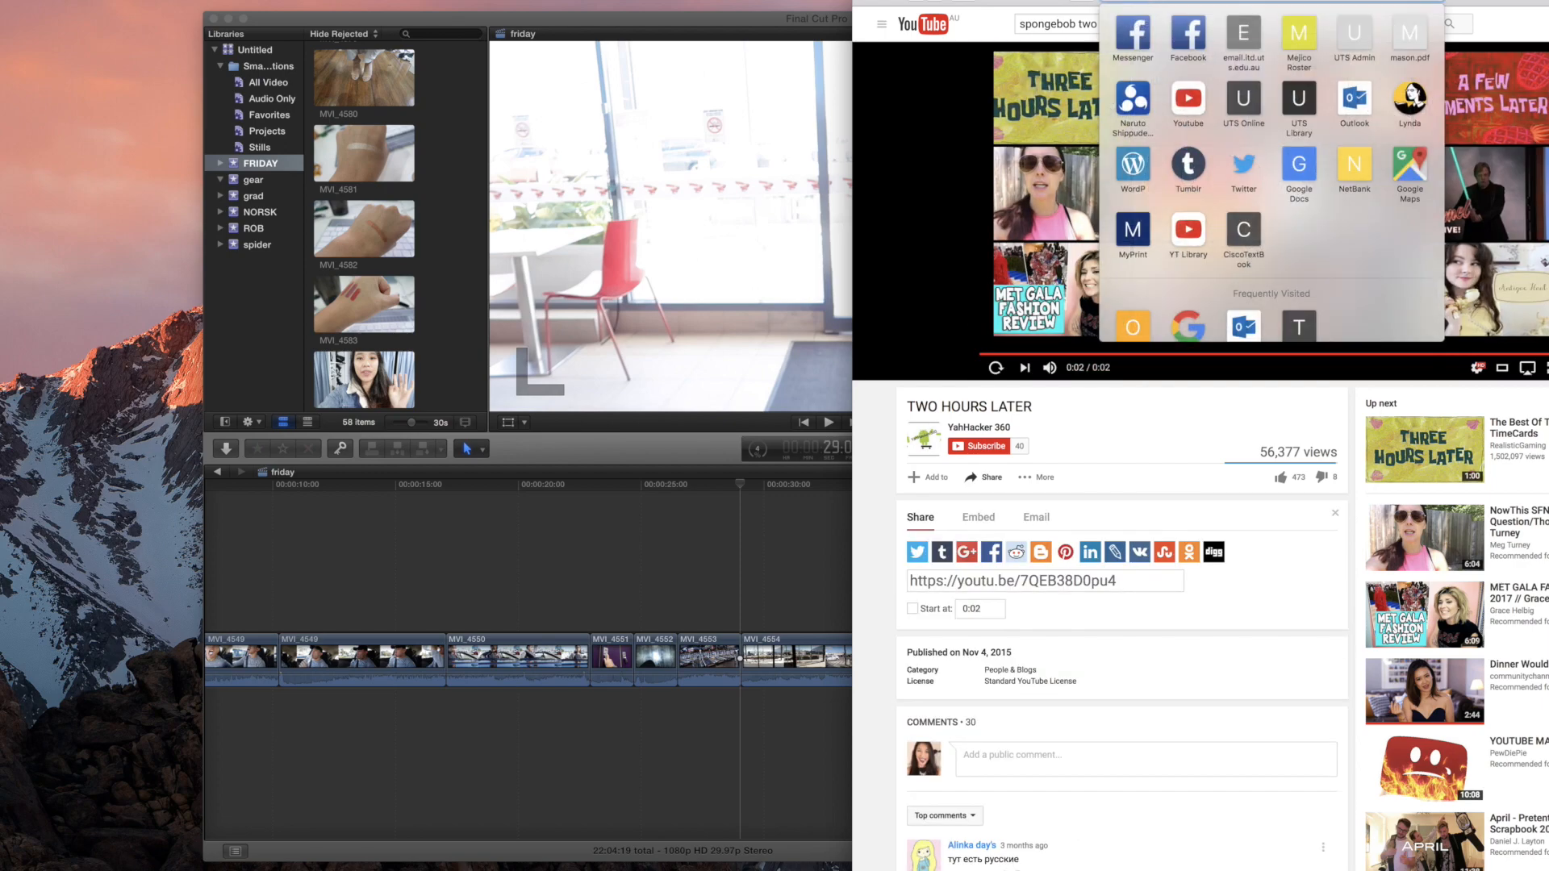
pyautogui.write('clip')
pyautogui.press('Return')
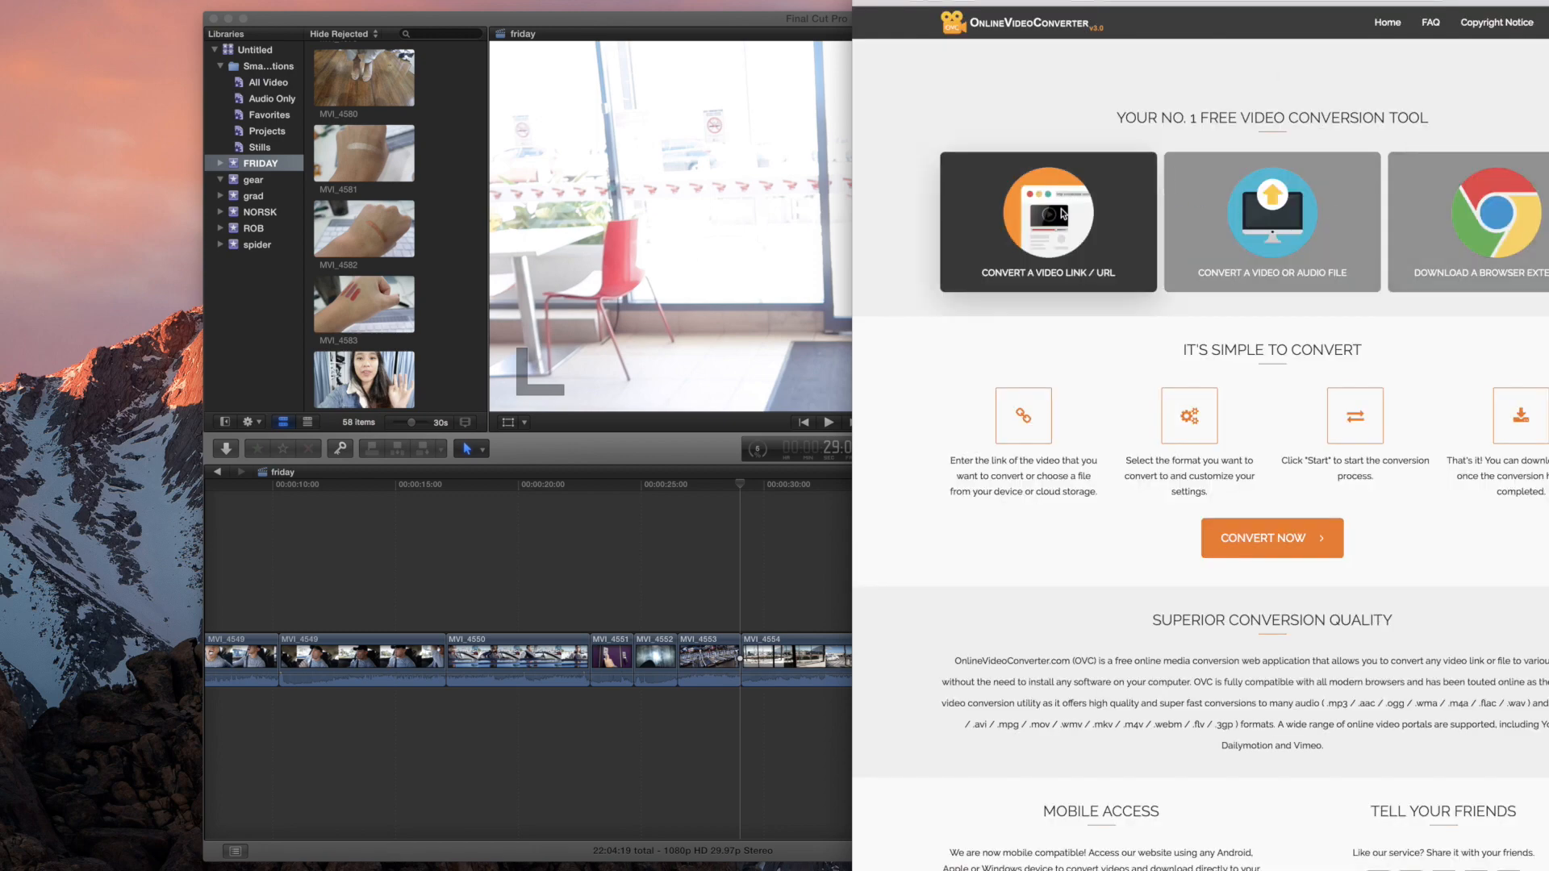
pyautogui.click(1063, 215)
pyautogui.click(1148, 160)
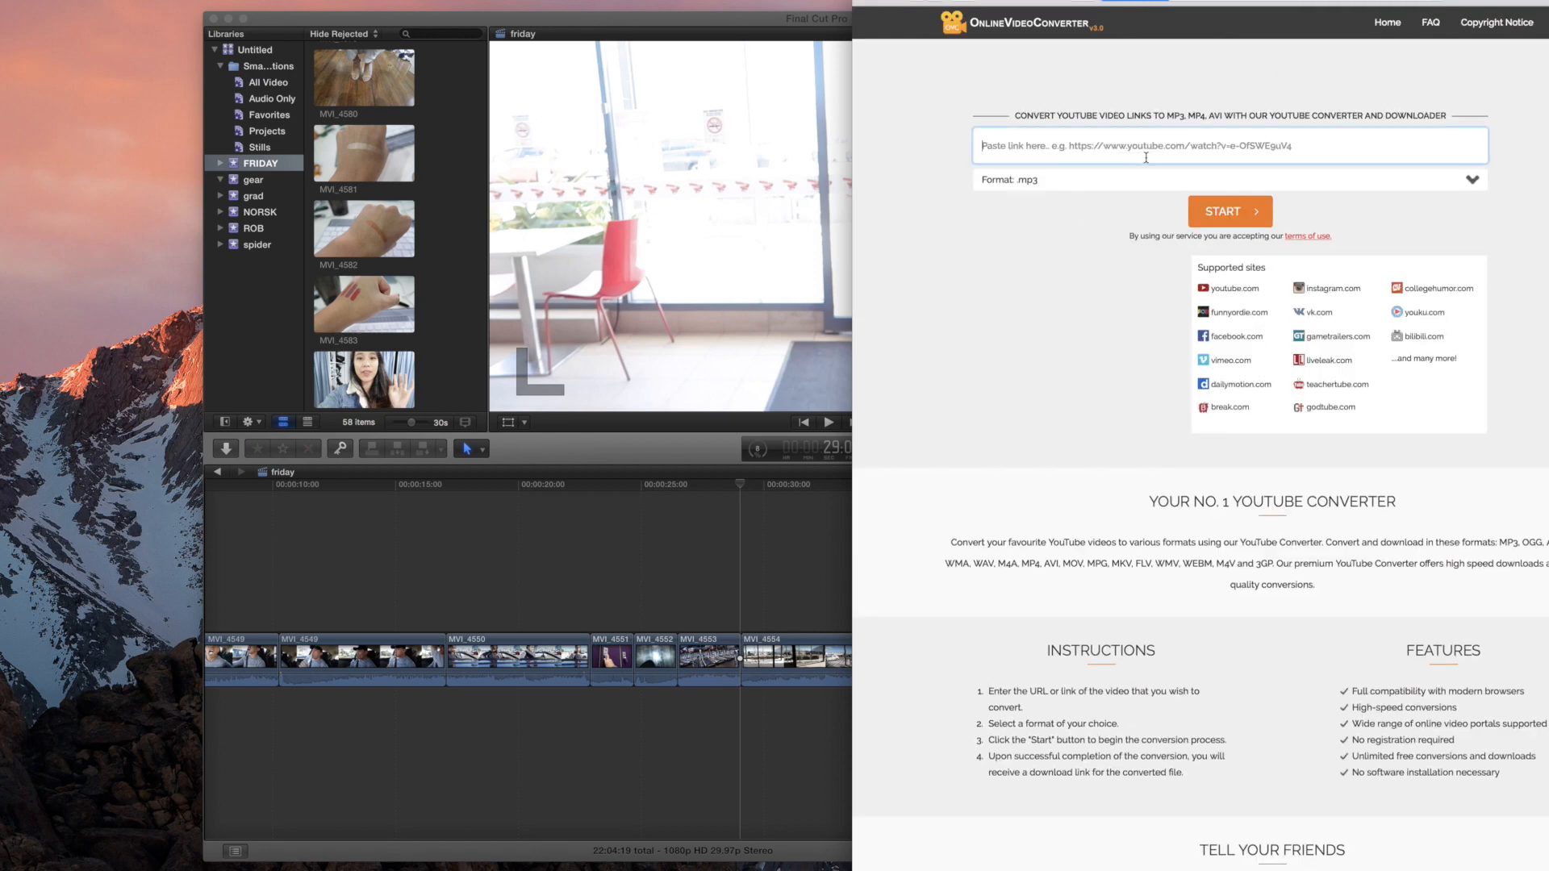
pyautogui.write('https://www.youtube.com/watch?v=7QEB38D0pu4')
pyautogui.click(1210, 179)
pyautogui.click(1116, 219)
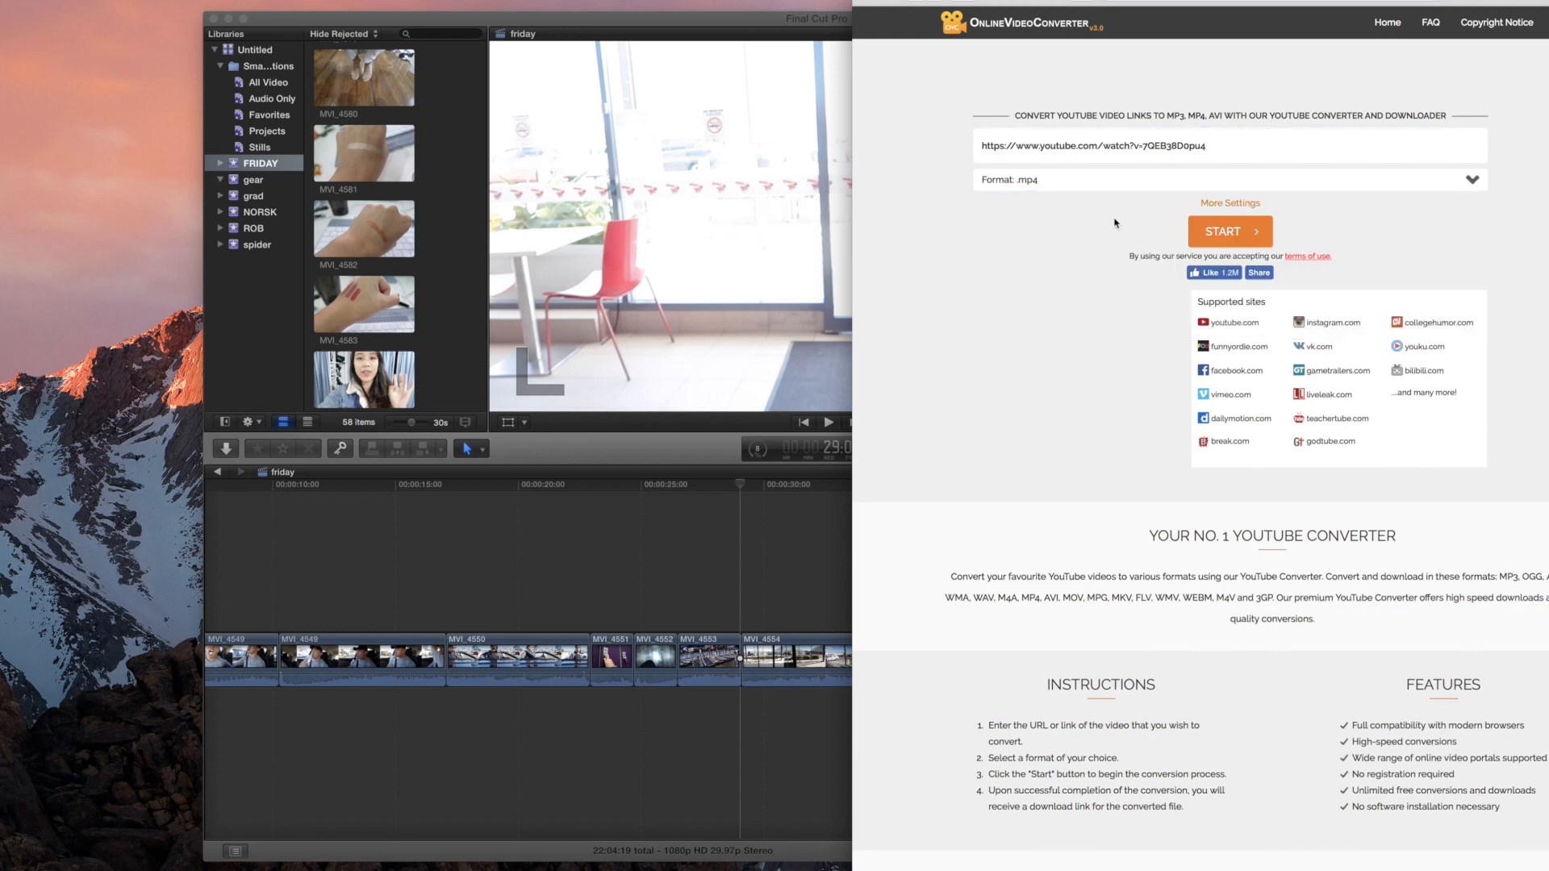
# Step: Keep the video quality at HD 720p, convert the whole video and download the resulting file
pyautogui.click(1235, 204)
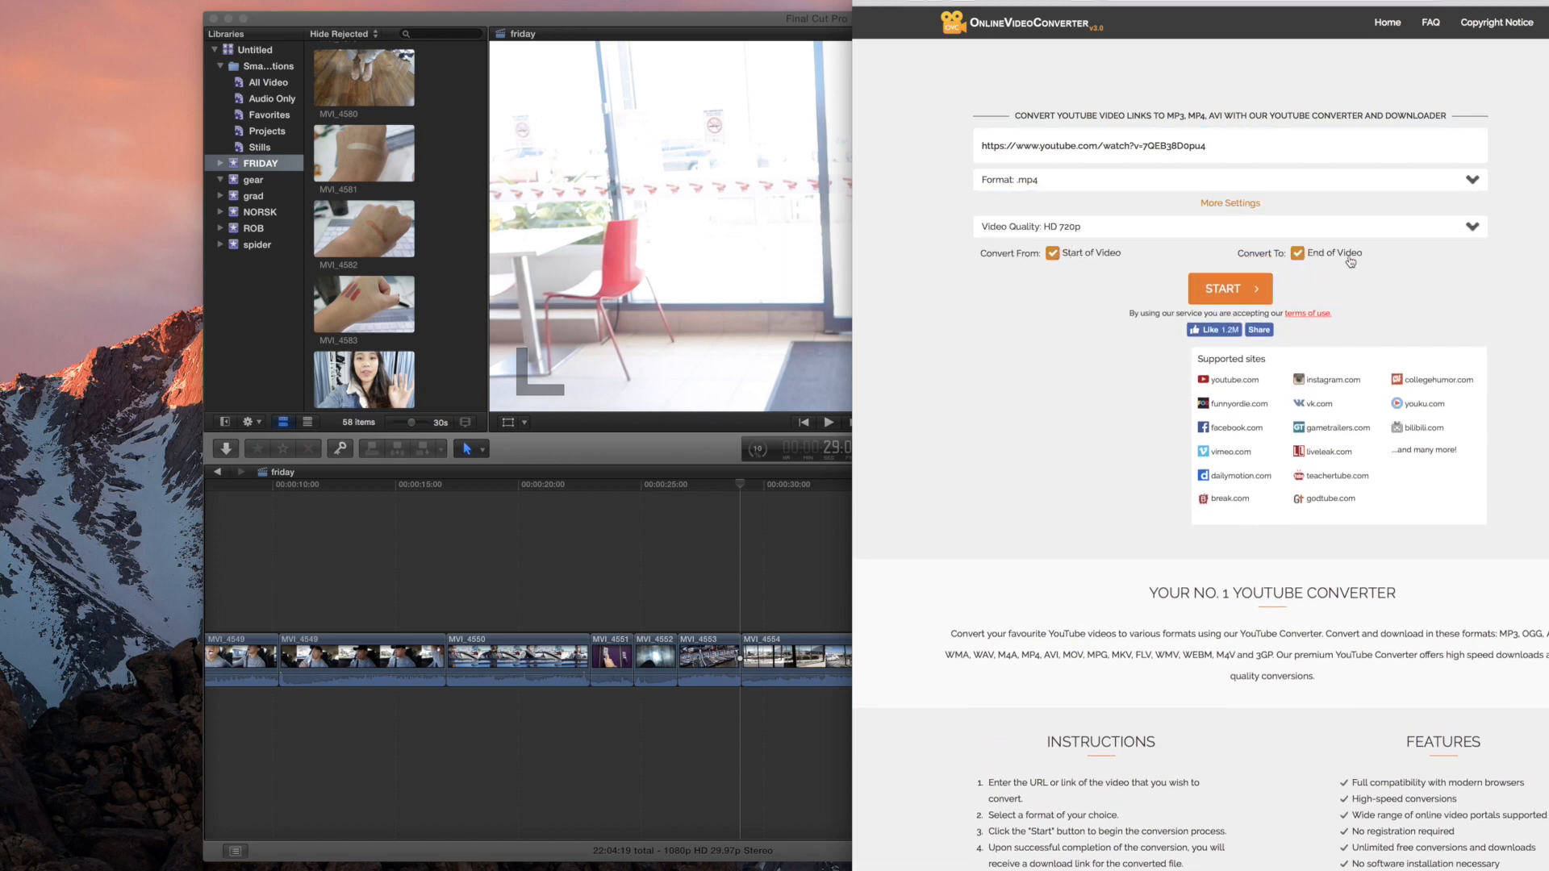
pyautogui.click(1095, 232)
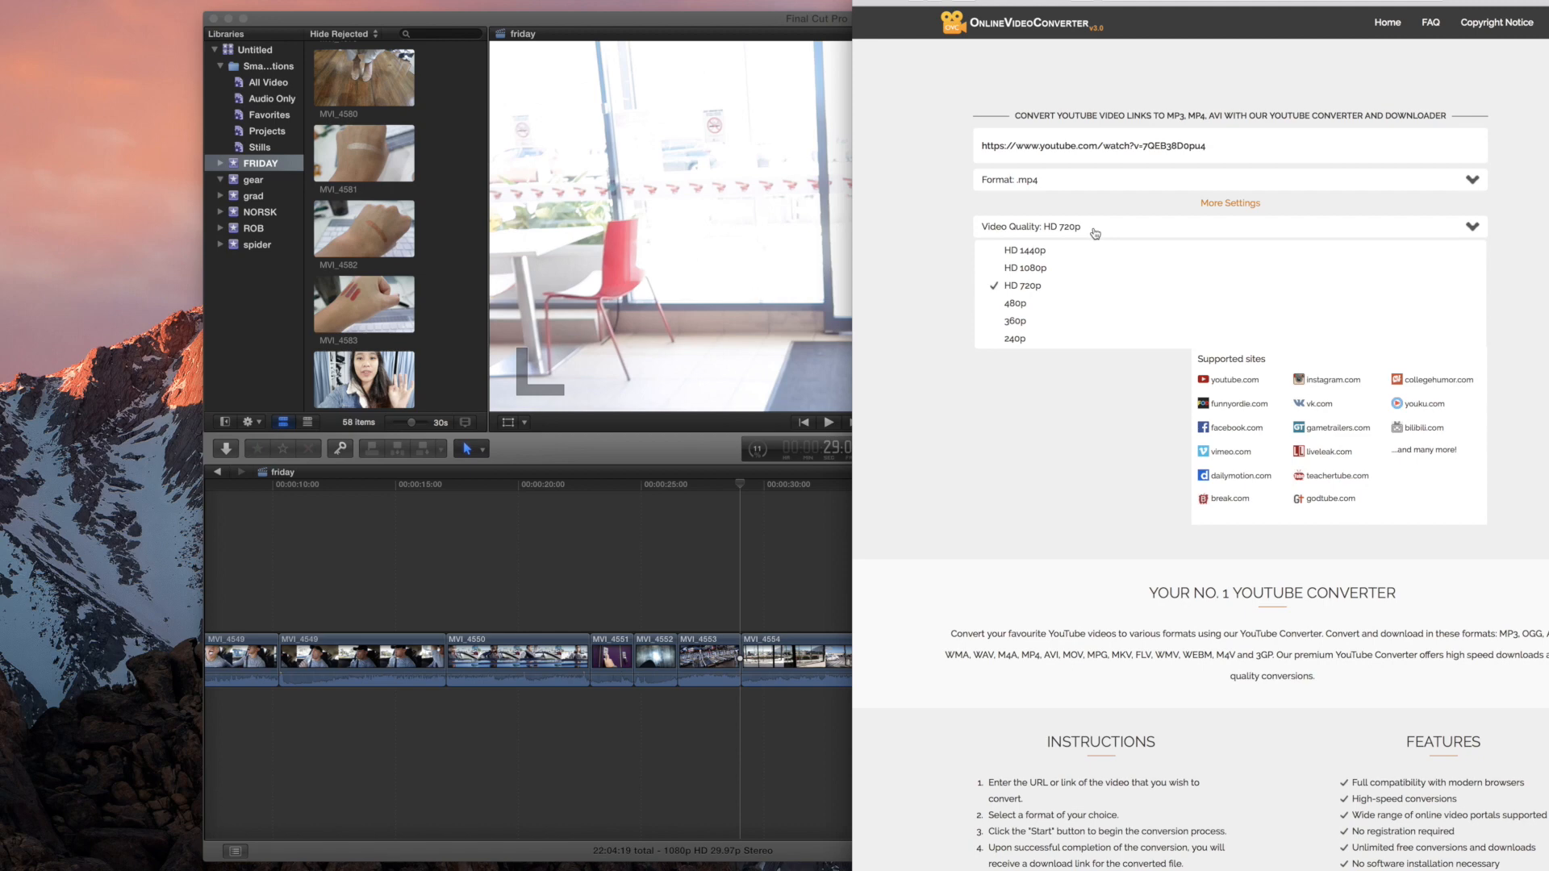
pyautogui.click(1095, 233)
pyautogui.click(1228, 292)
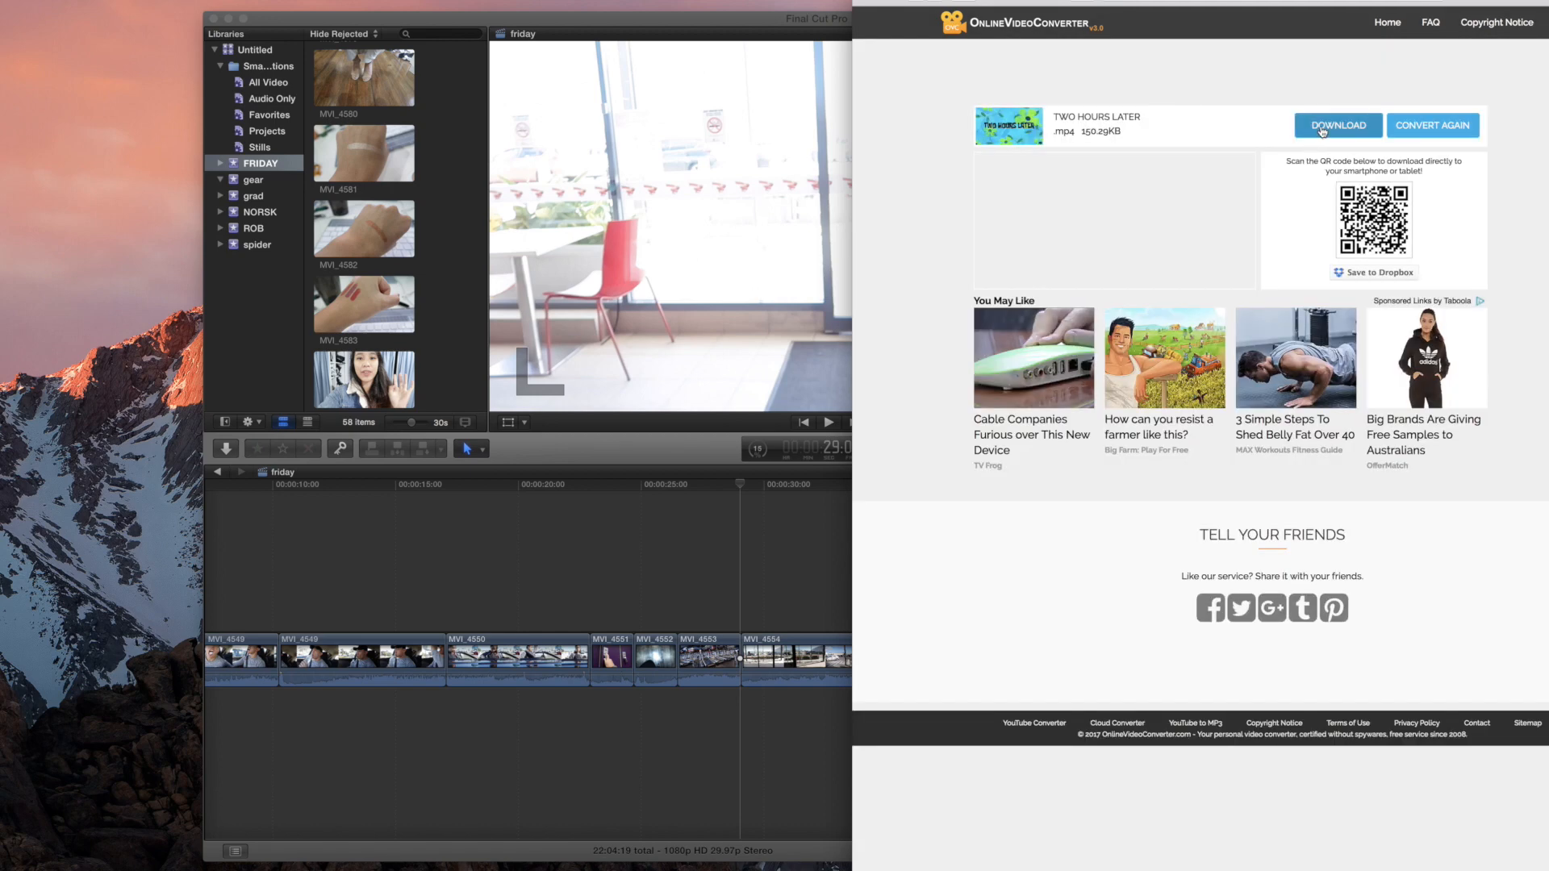
pyautogui.click(1322, 132)
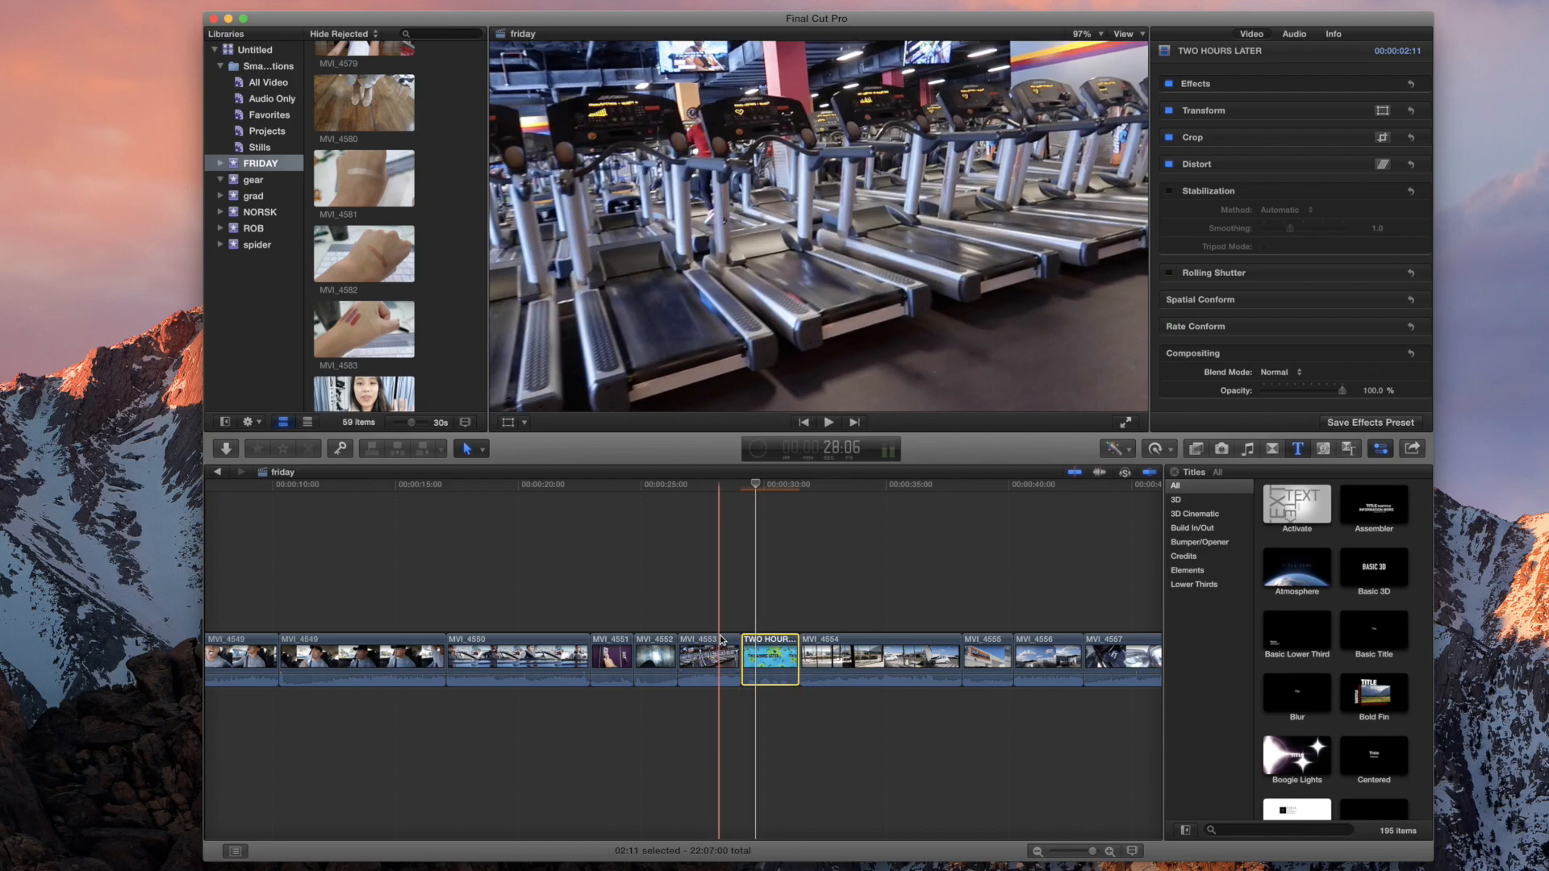
# Step: Trim the TWO HOURS LATER clip between MVI_4553 and MVI_4554 to a duration of 1:21 and play back the transition
pyautogui.press('space')
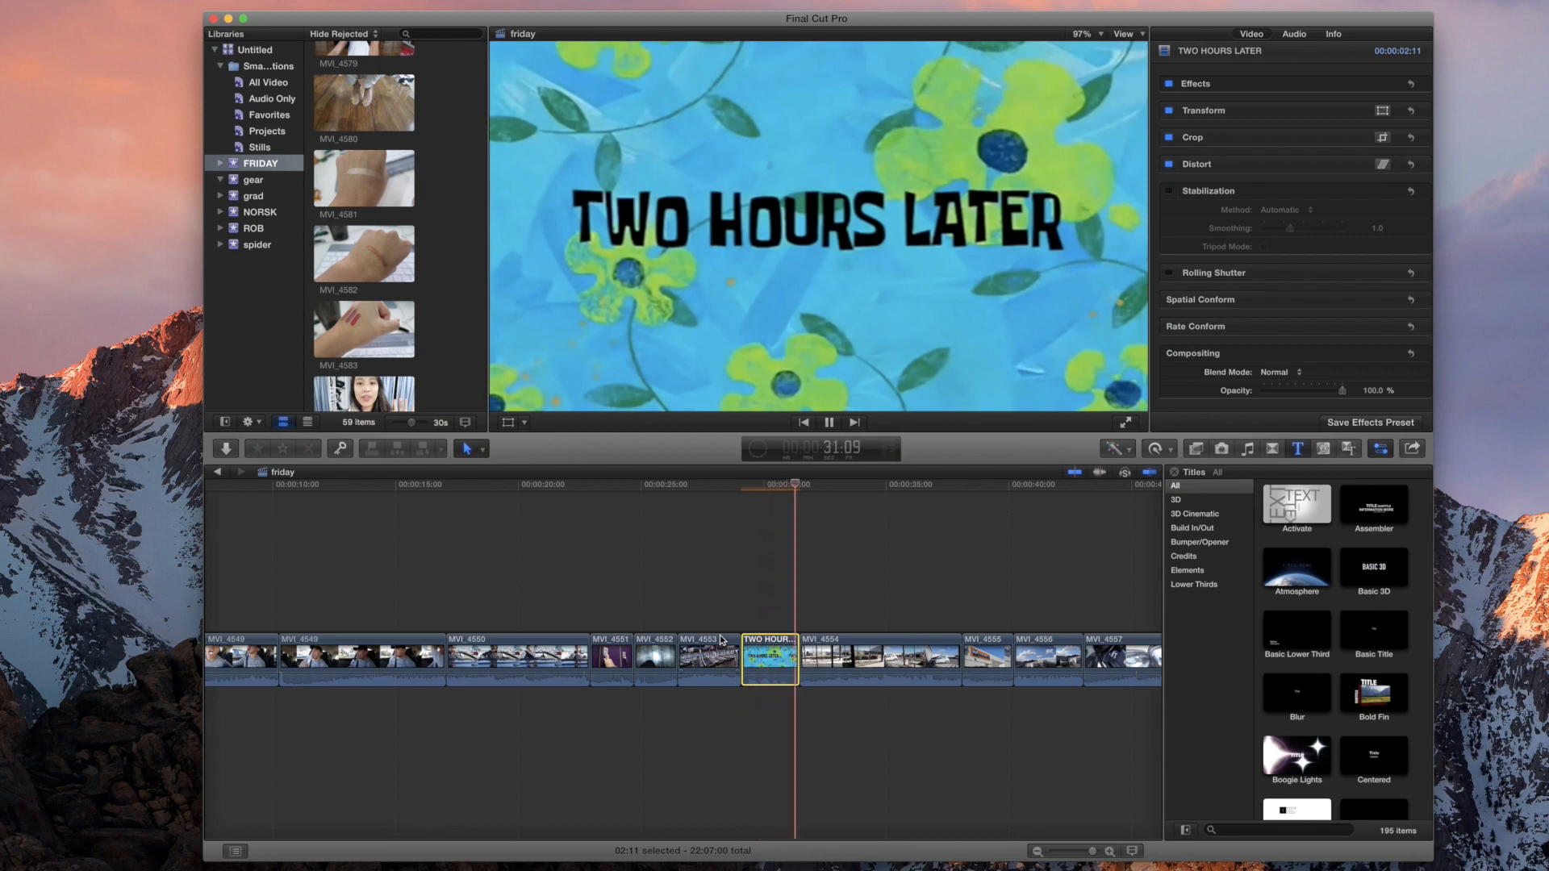
pyautogui.press('space')
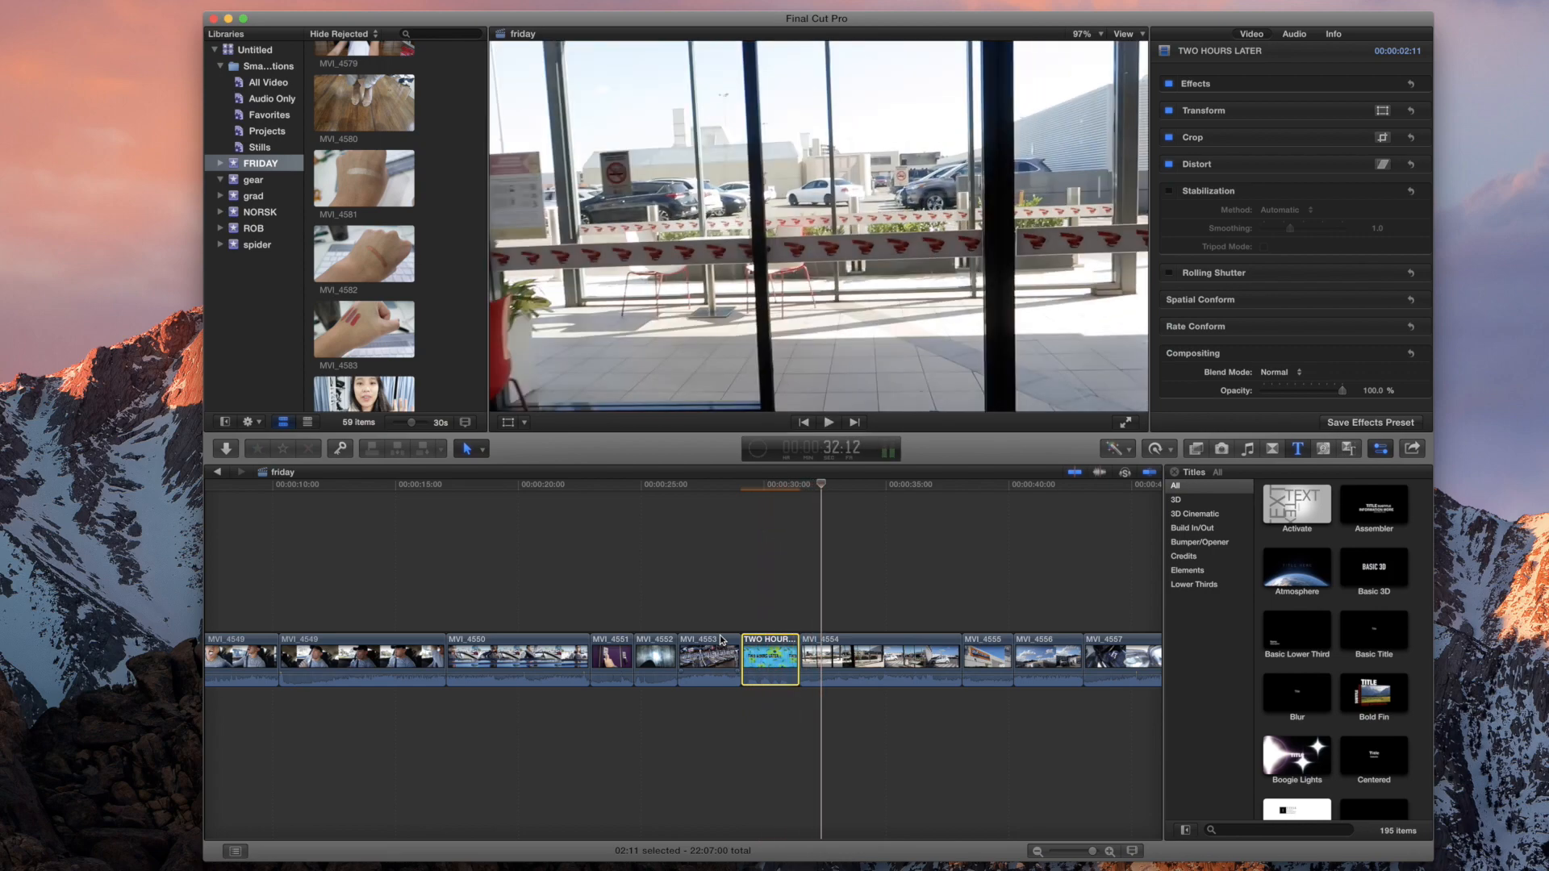
pyautogui.press('super+equal')
pyautogui.press('super+equal')
pyautogui.click(667, 565)
pyautogui.moveTo(730, 658); pyautogui.dragTo(666, 661)
pyautogui.moveTo(501, 655); pyautogui.dragTo(530, 647)
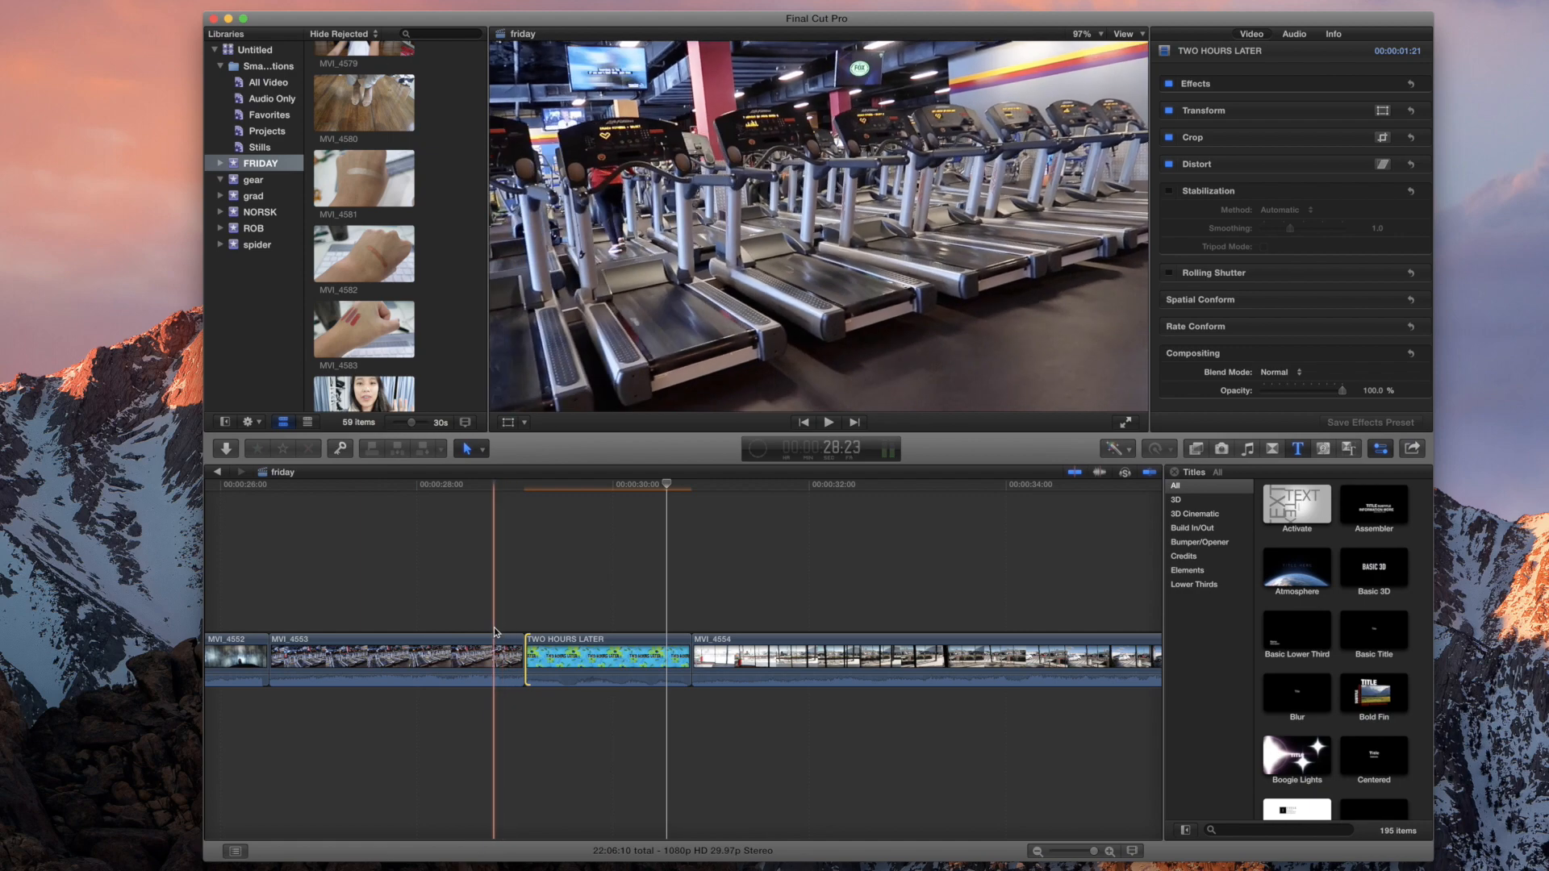
pyautogui.press('space')
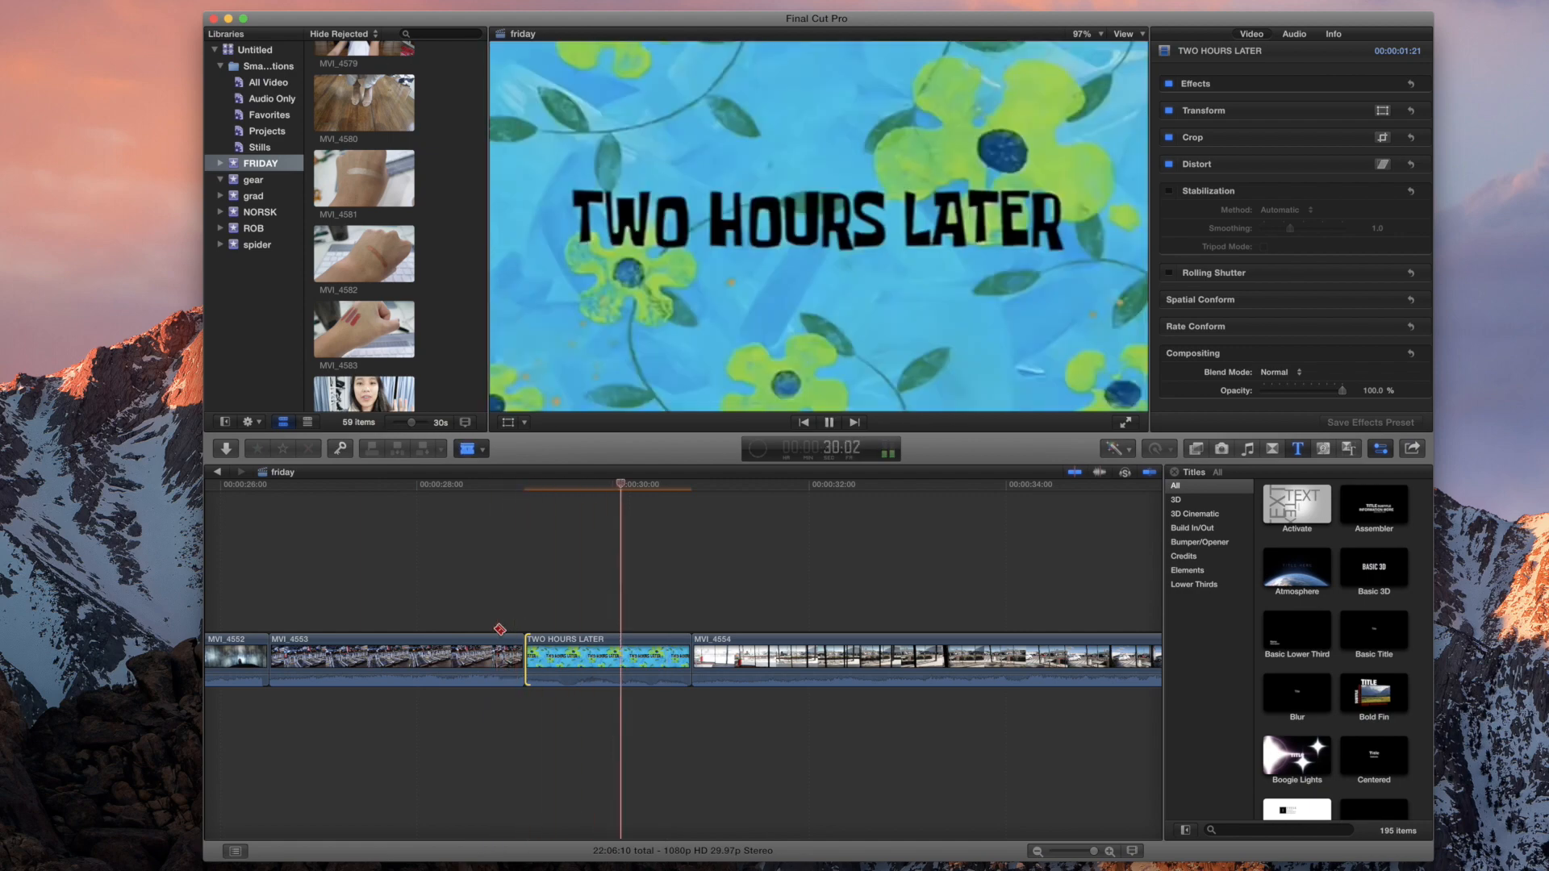
pyautogui.press('space')
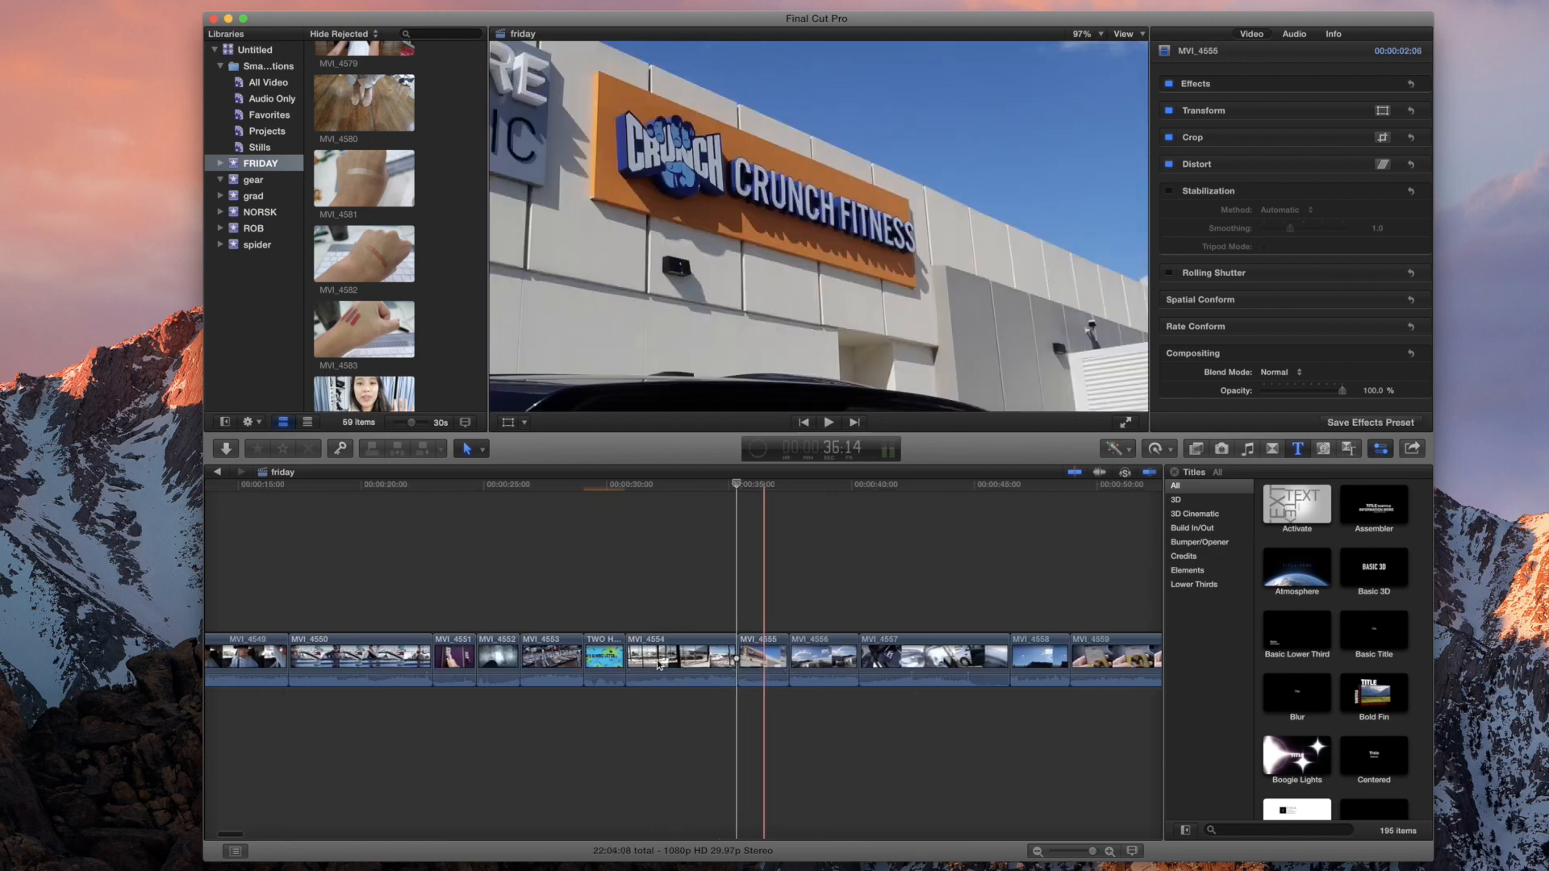
# Step: Move clip MVI_4555 between MVI_4550 and MVI_4551 and trim it to a duration of 1:14
pyautogui.hscroll(-1, 765, 668)
pyautogui.hscroll(-3, 799, 664)
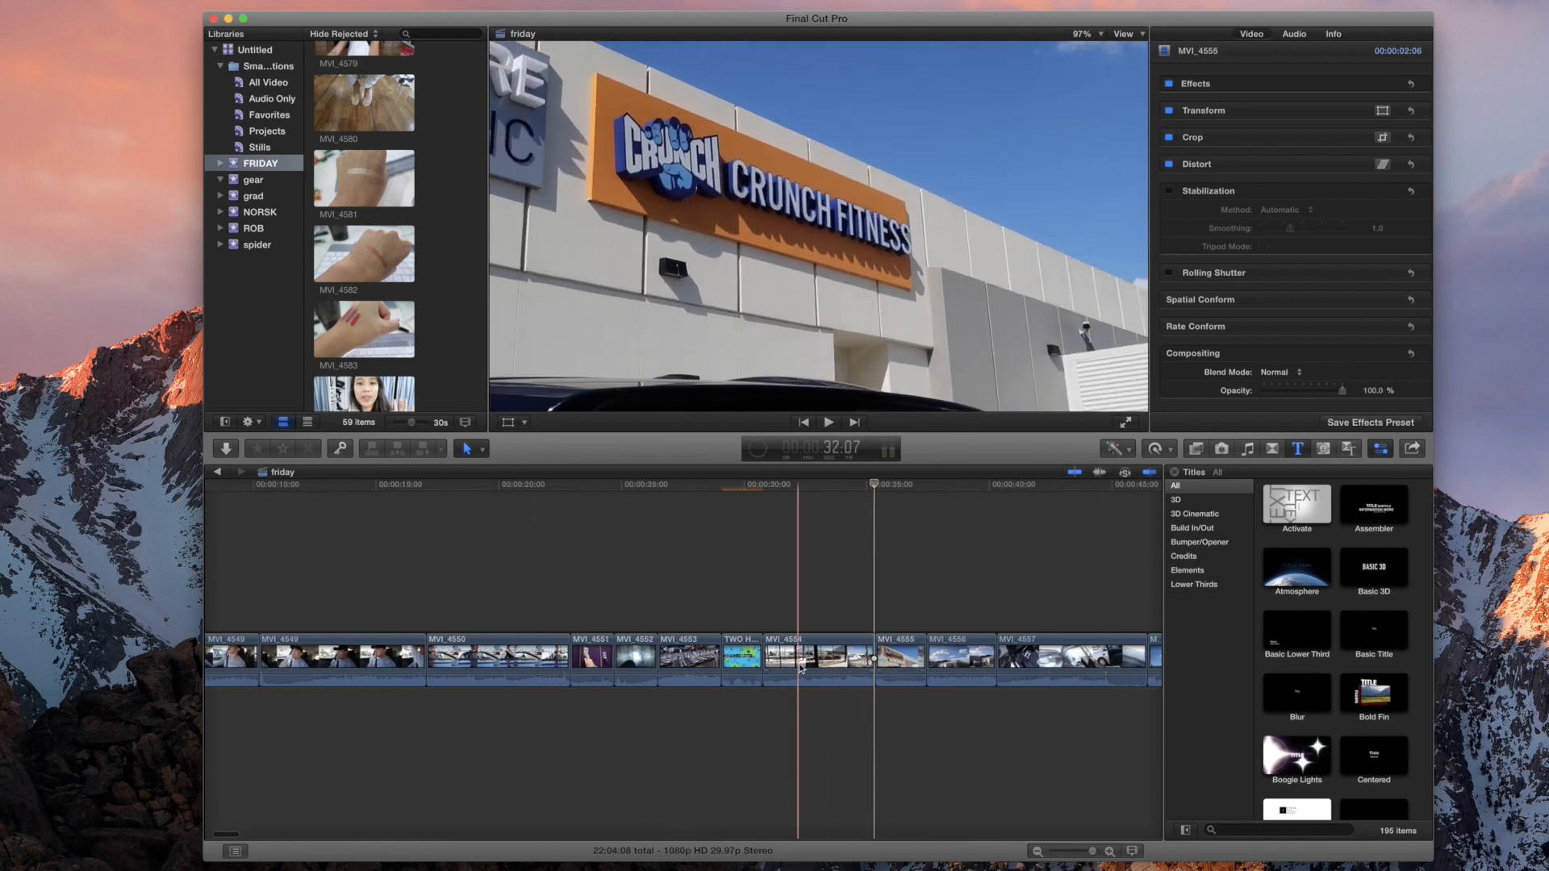
pyautogui.hscroll(-4, 797, 666)
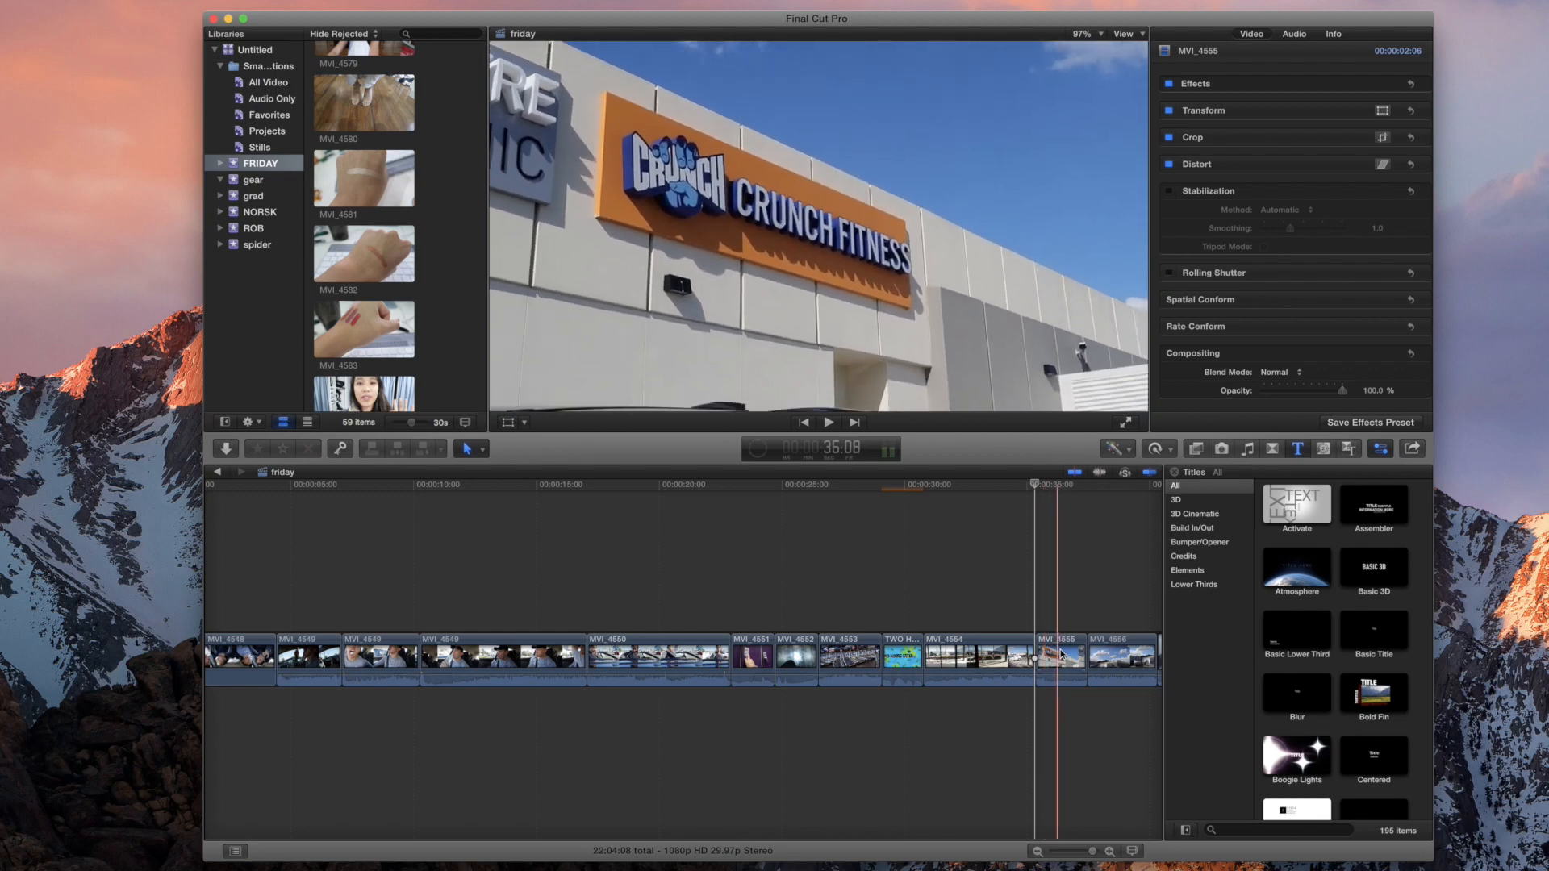
pyautogui.moveTo(1067, 658); pyautogui.dragTo(768, 659)
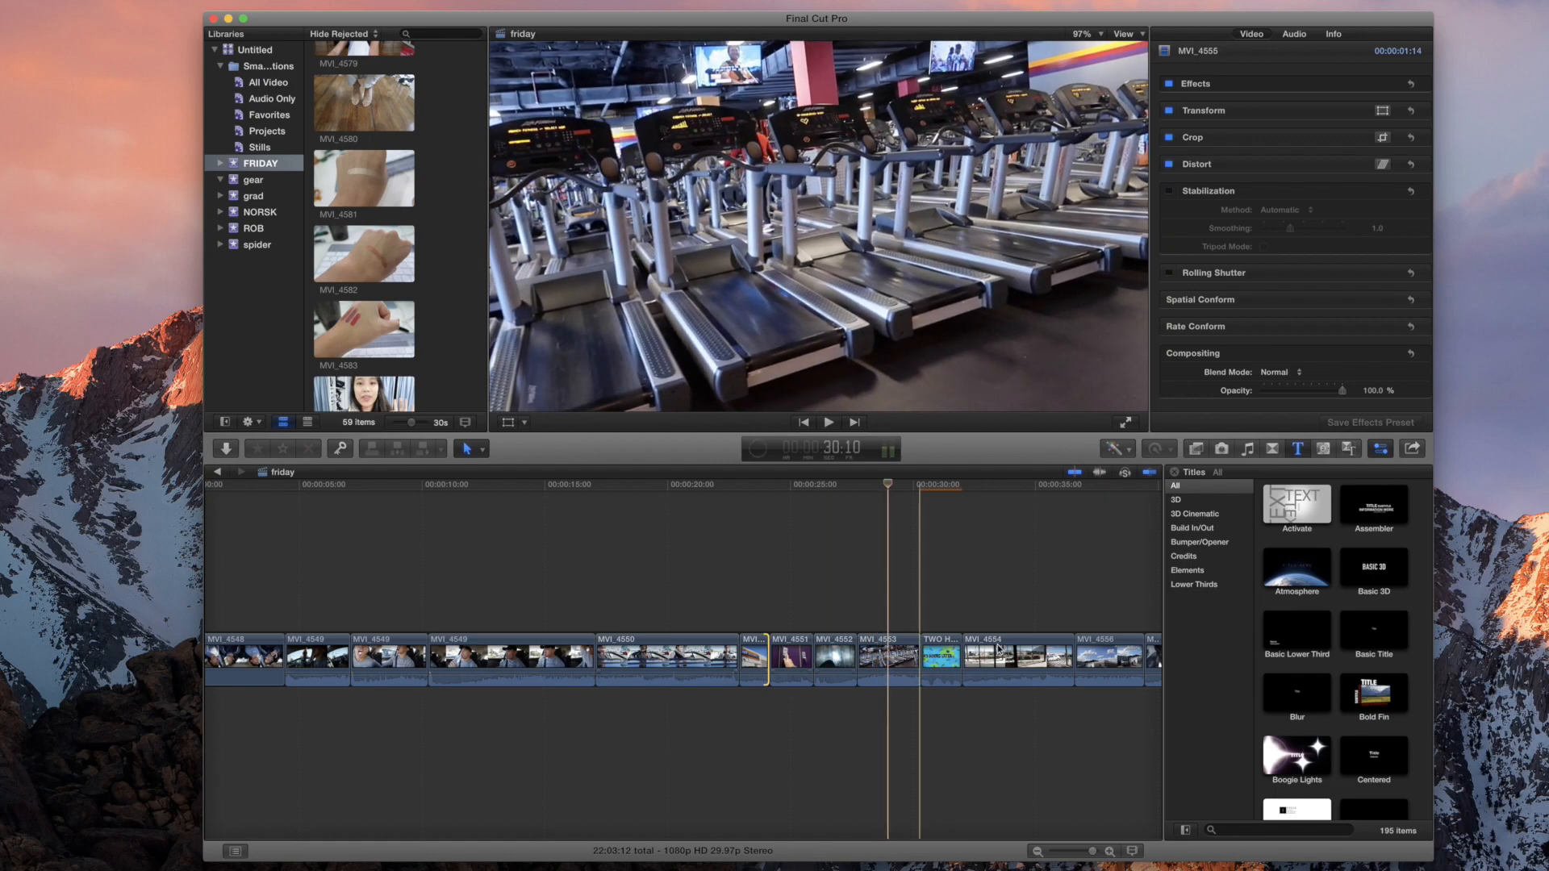
# Step: Play back clip MVI_4556 after MVI_4554 and delete it from the timeline
pyautogui.hscroll(10, 1041, 657)
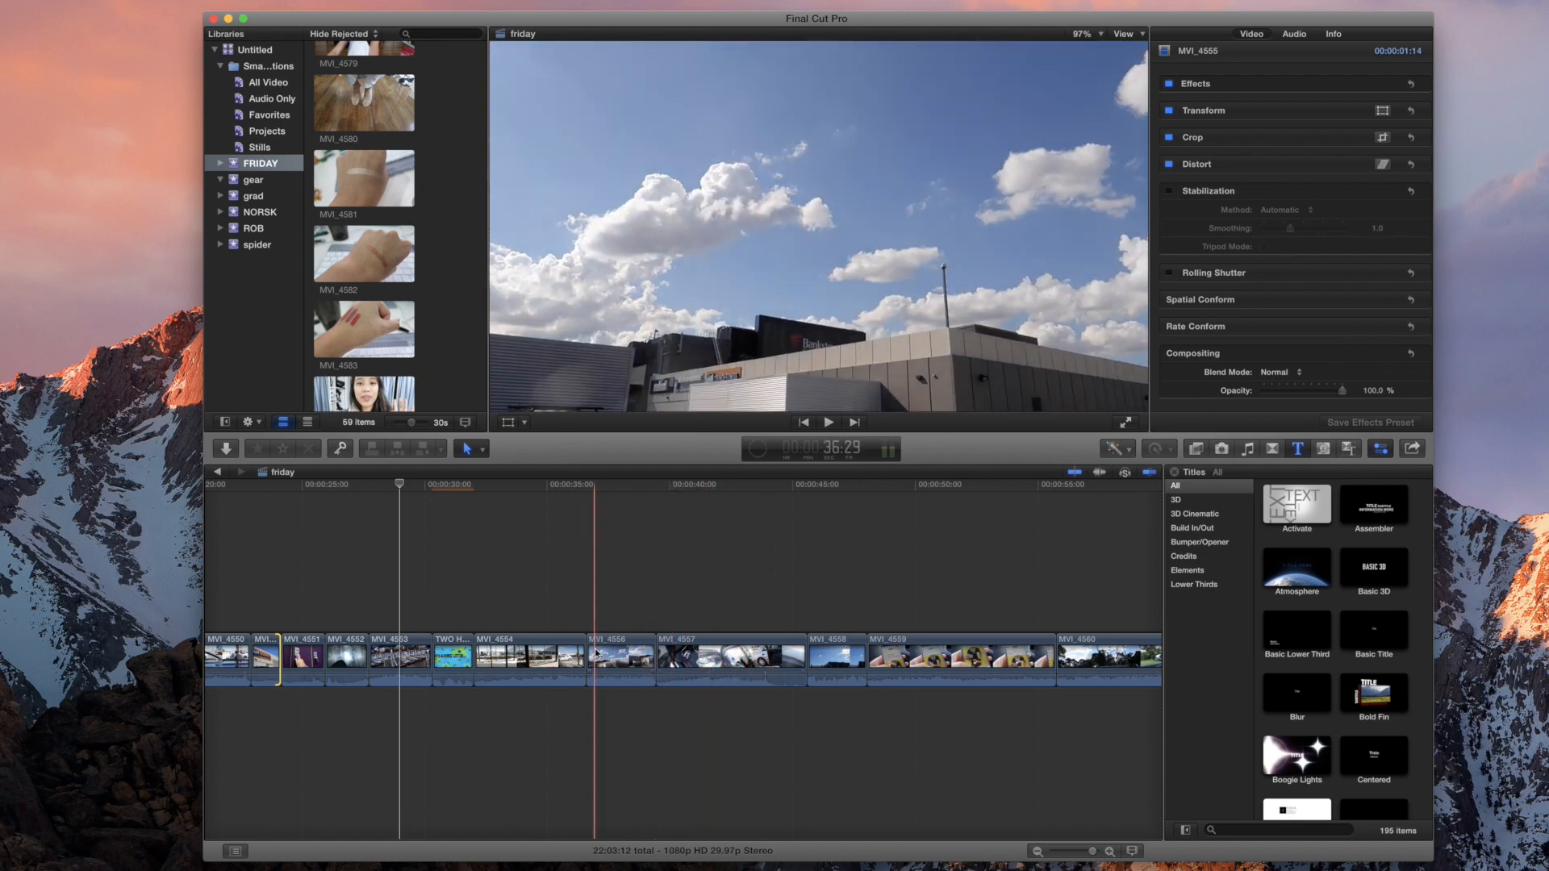
pyautogui.press('space')
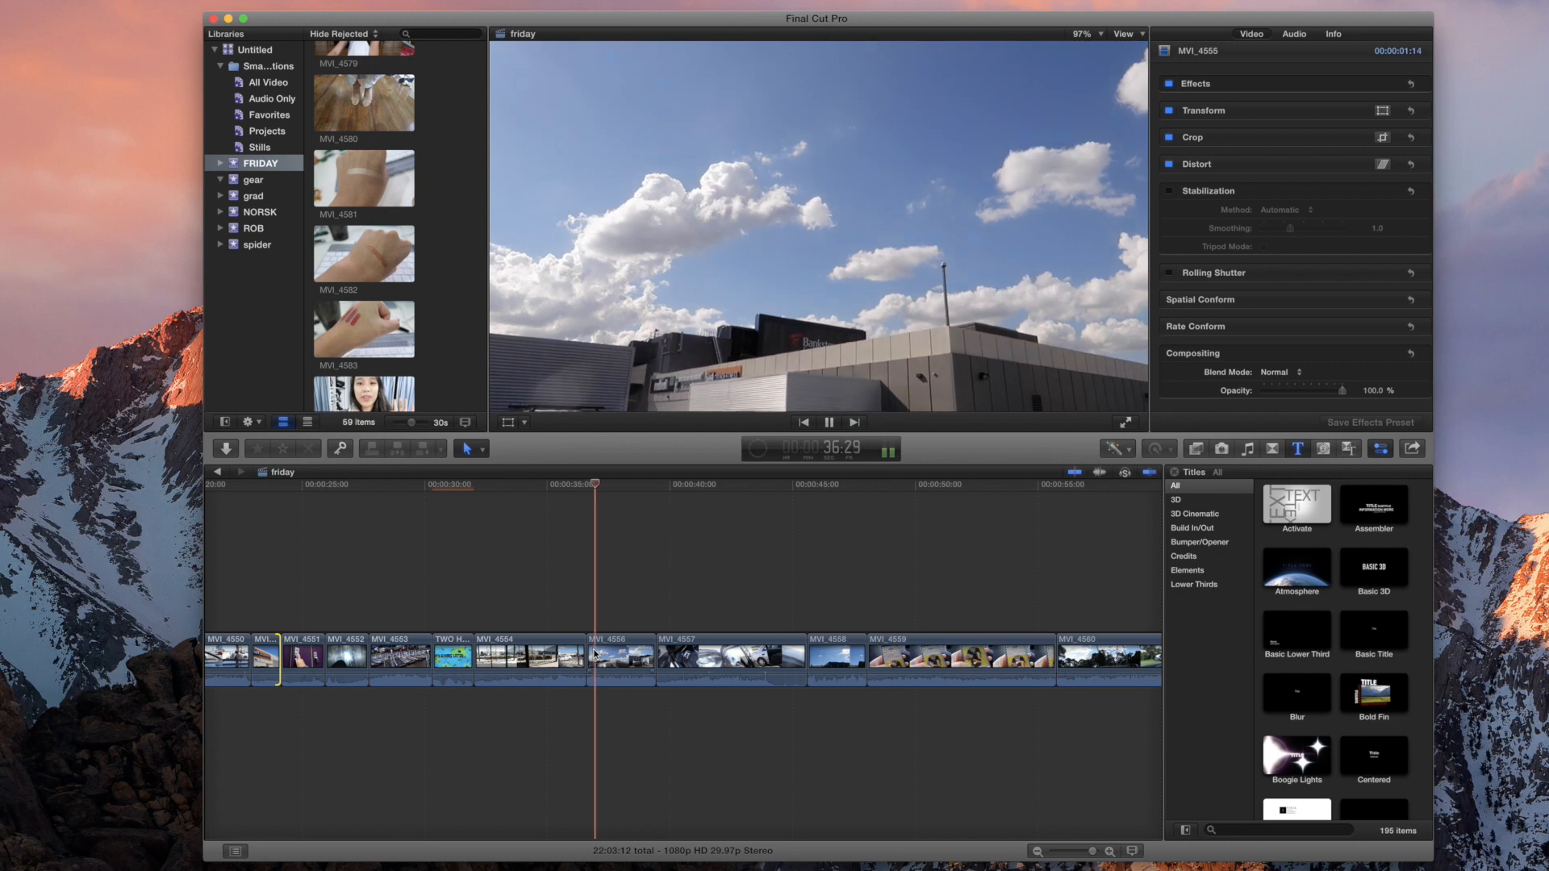
pyautogui.press('space')
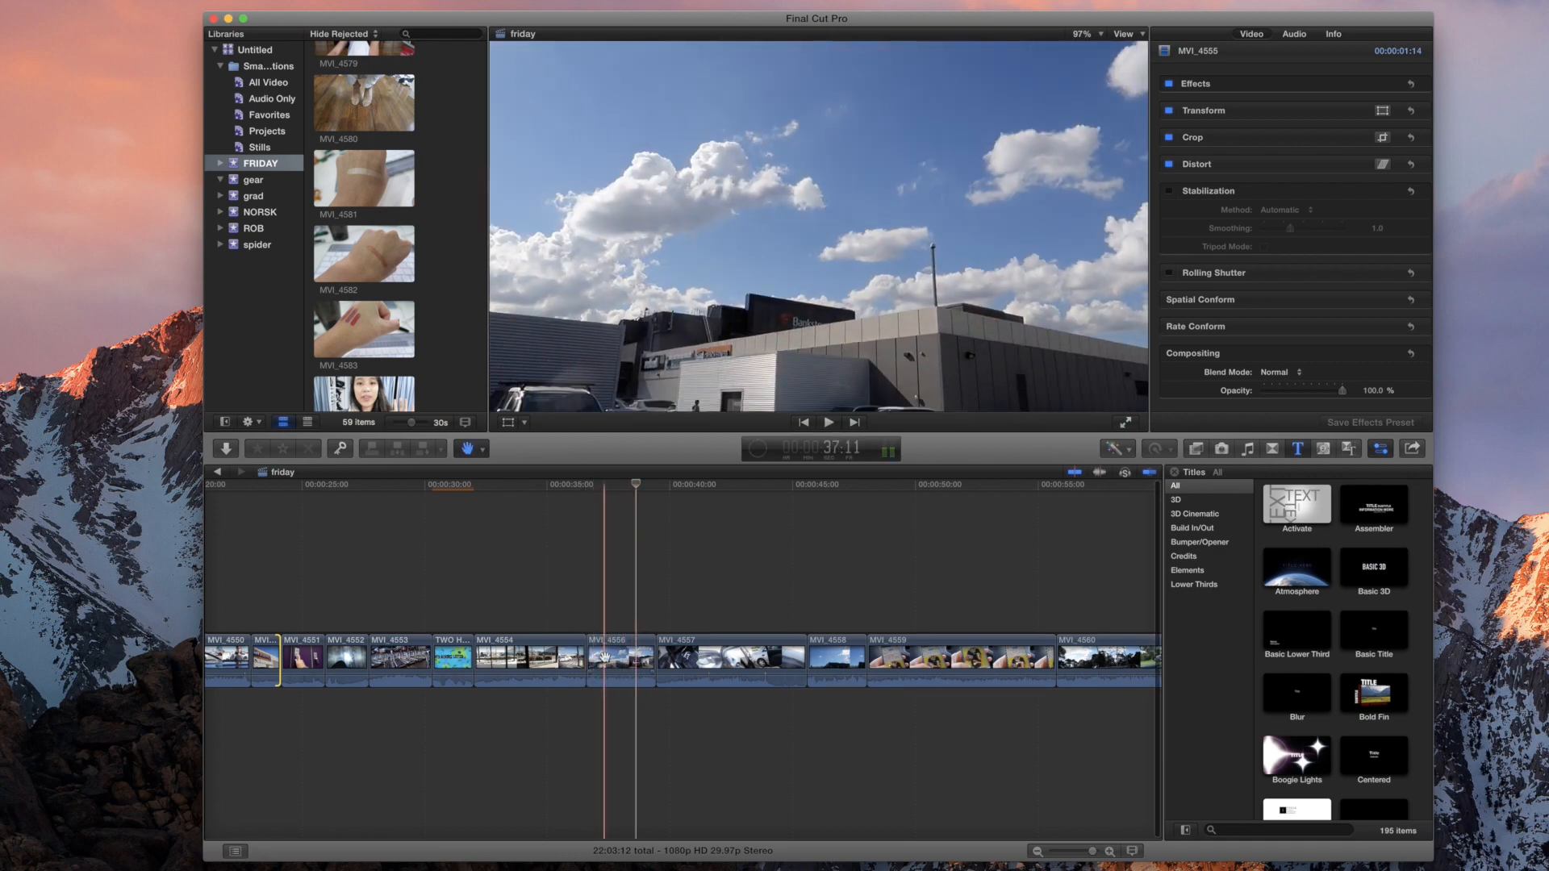
pyautogui.click(607, 662)
pyautogui.press('BackSpace')
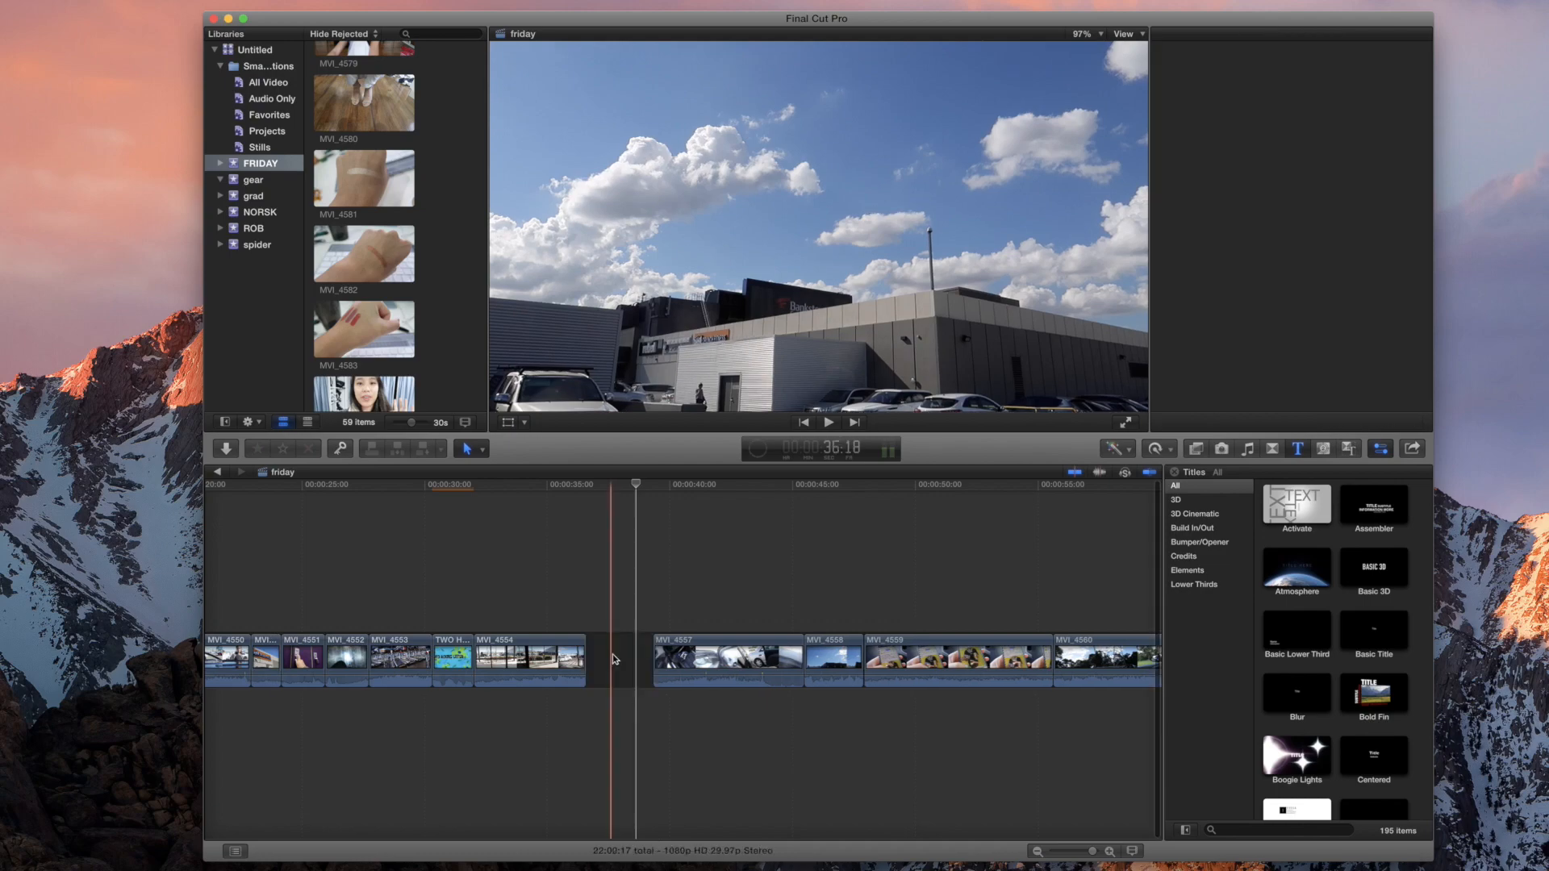
# Step: Trim the end of clip MVI_4557 to a duration of 4:38 and check its cut into MVI_4558
pyautogui.hscroll(-8, 587, 656)
pyautogui.hscroll(10, 253, 652)
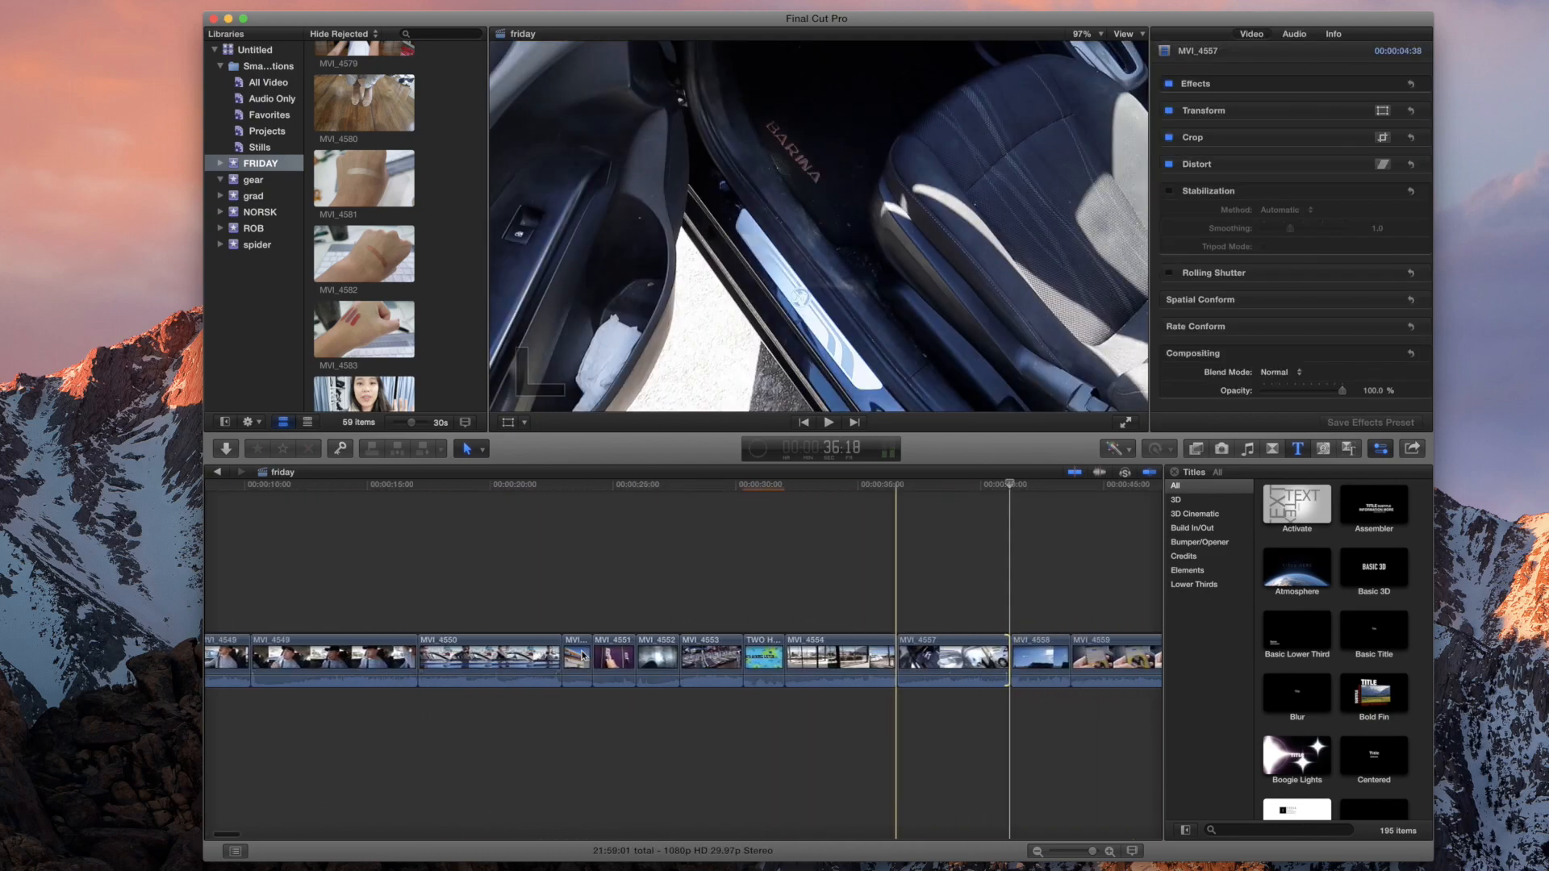
pyautogui.hscroll(2, 253, 652)
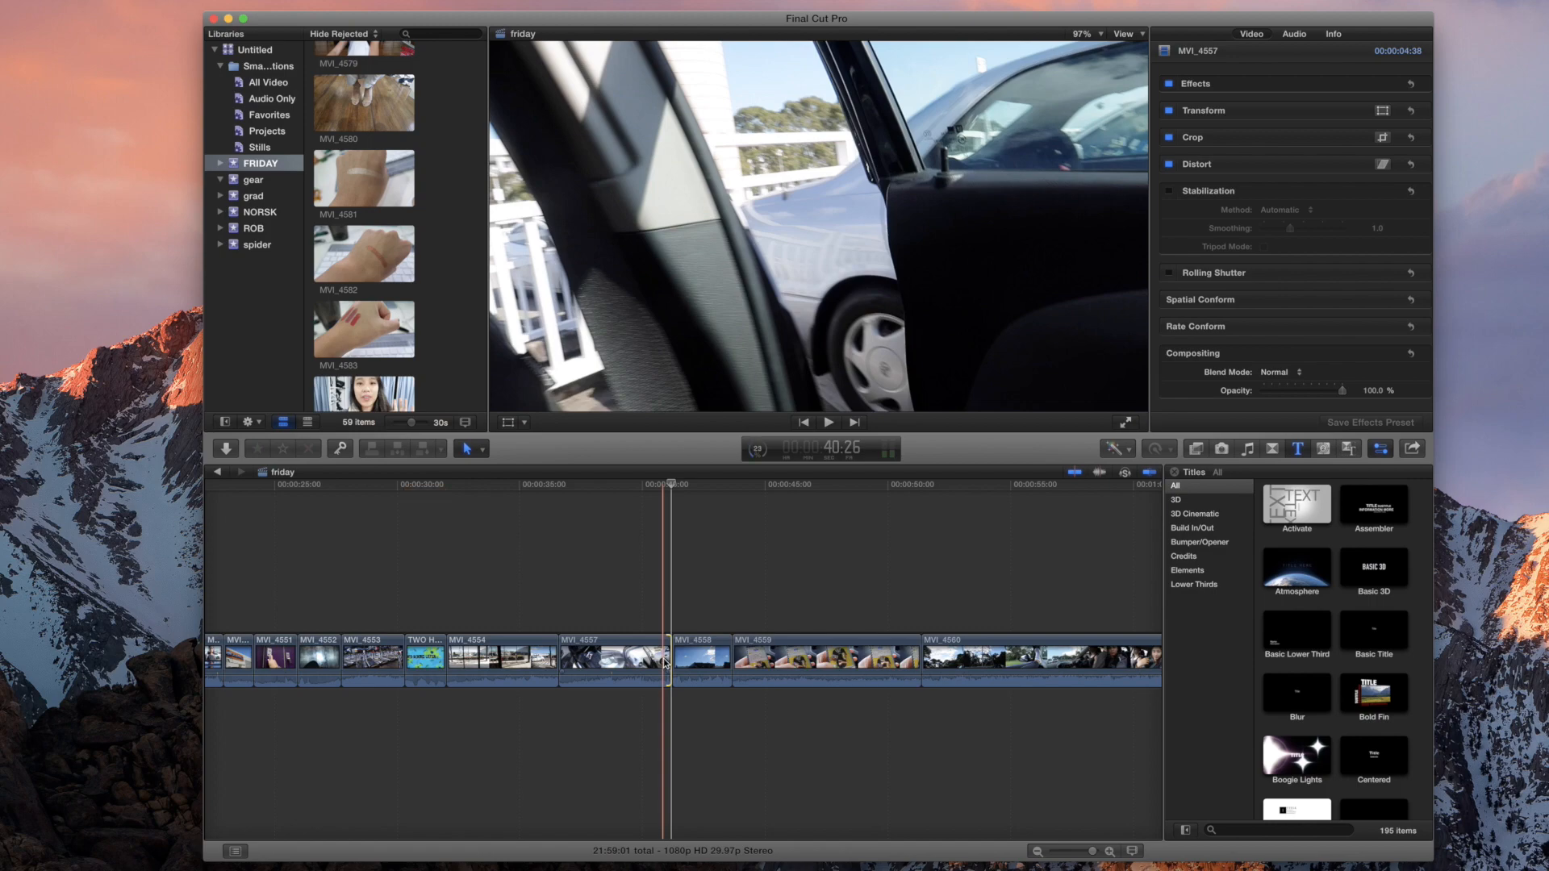
pyautogui.hscroll(-3, 666, 661)
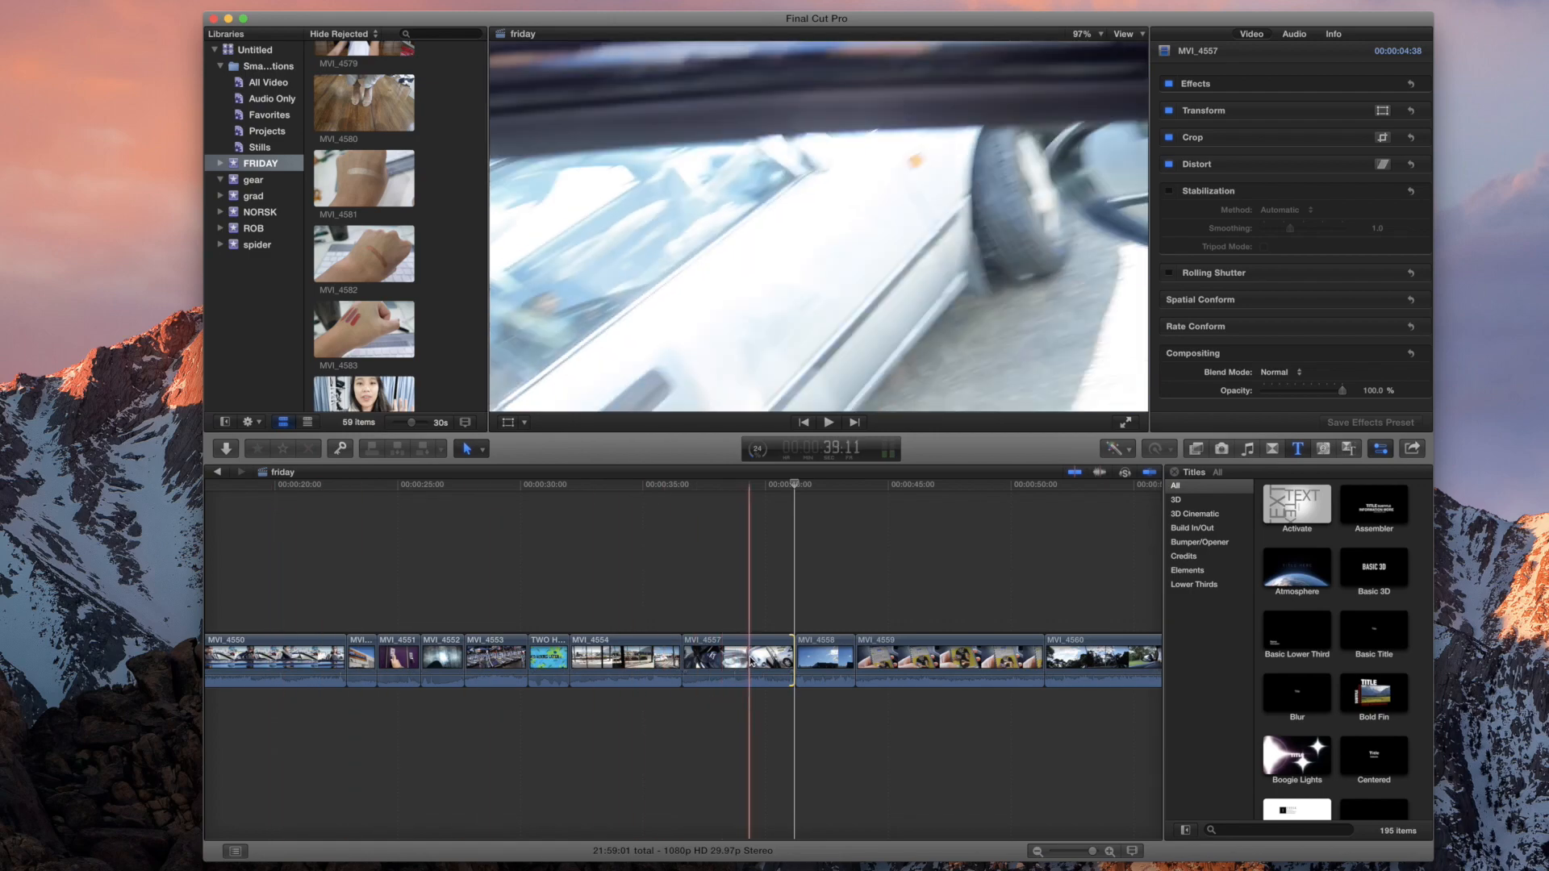
pyautogui.hscroll(2, 750, 662)
pyautogui.hscroll(3, 646, 667)
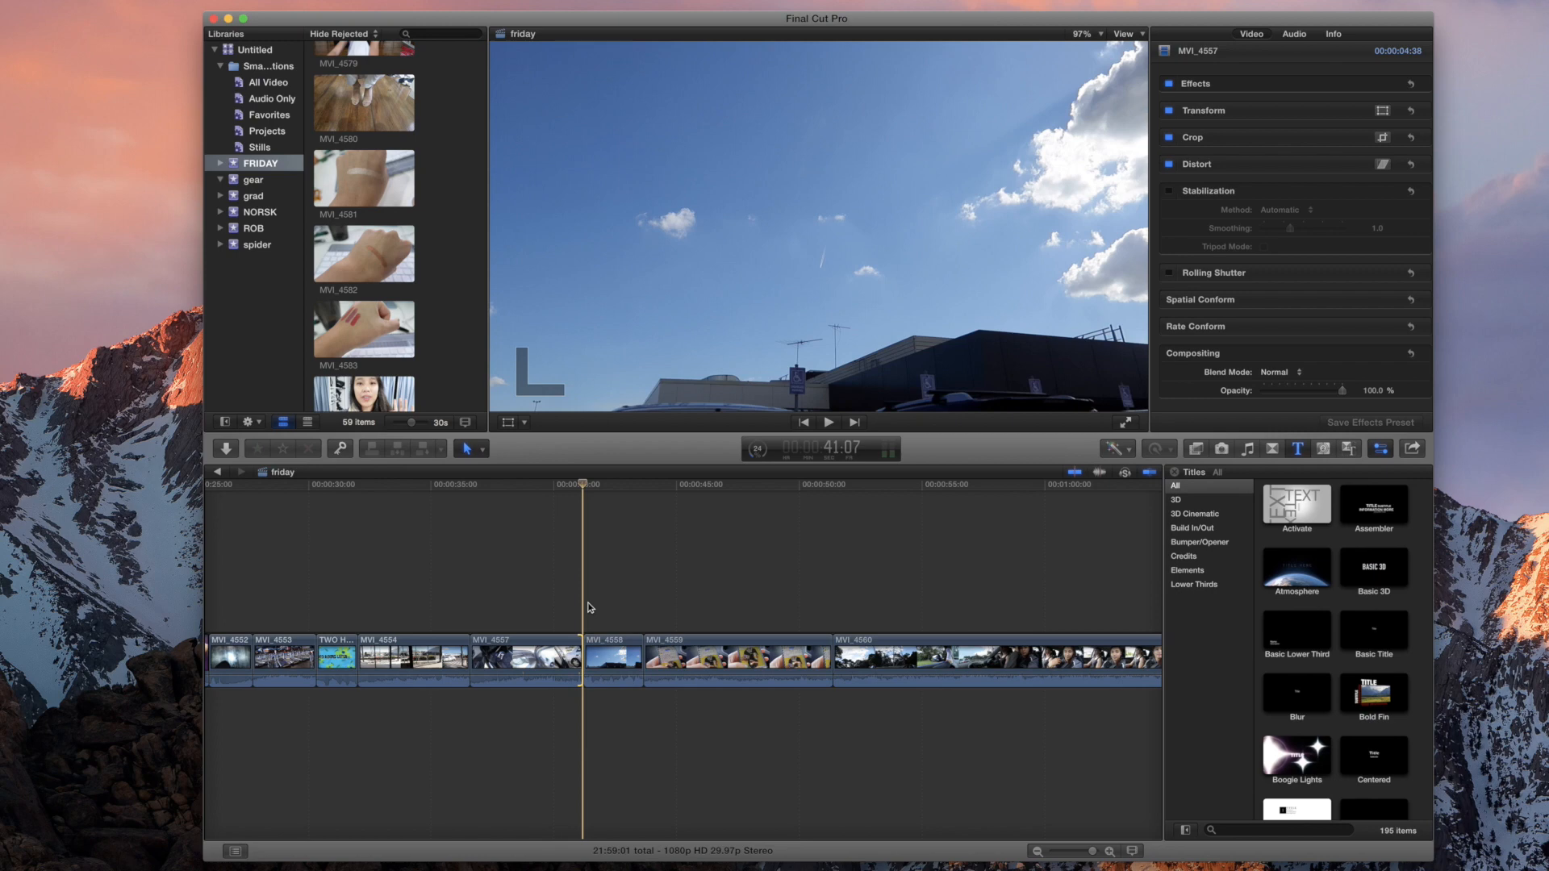
# Step: Preview MVI_4558 with the viewer at 50%, and use Transform to enlarge its picture and shift it left in the frame
pyautogui.press('space')
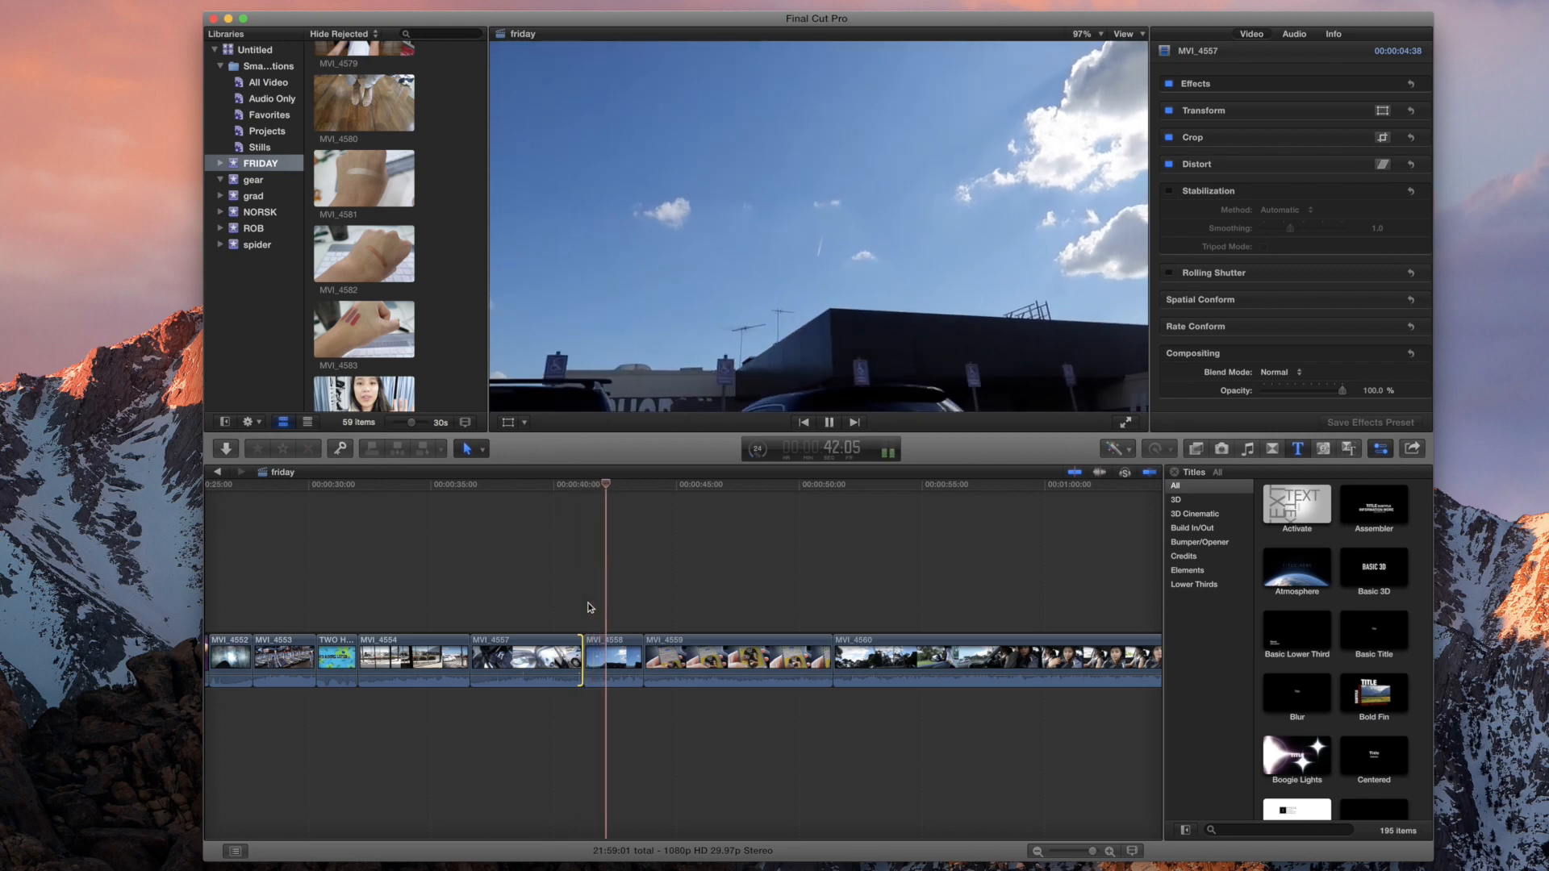
pyautogui.press('space')
pyautogui.click(1080, 36)
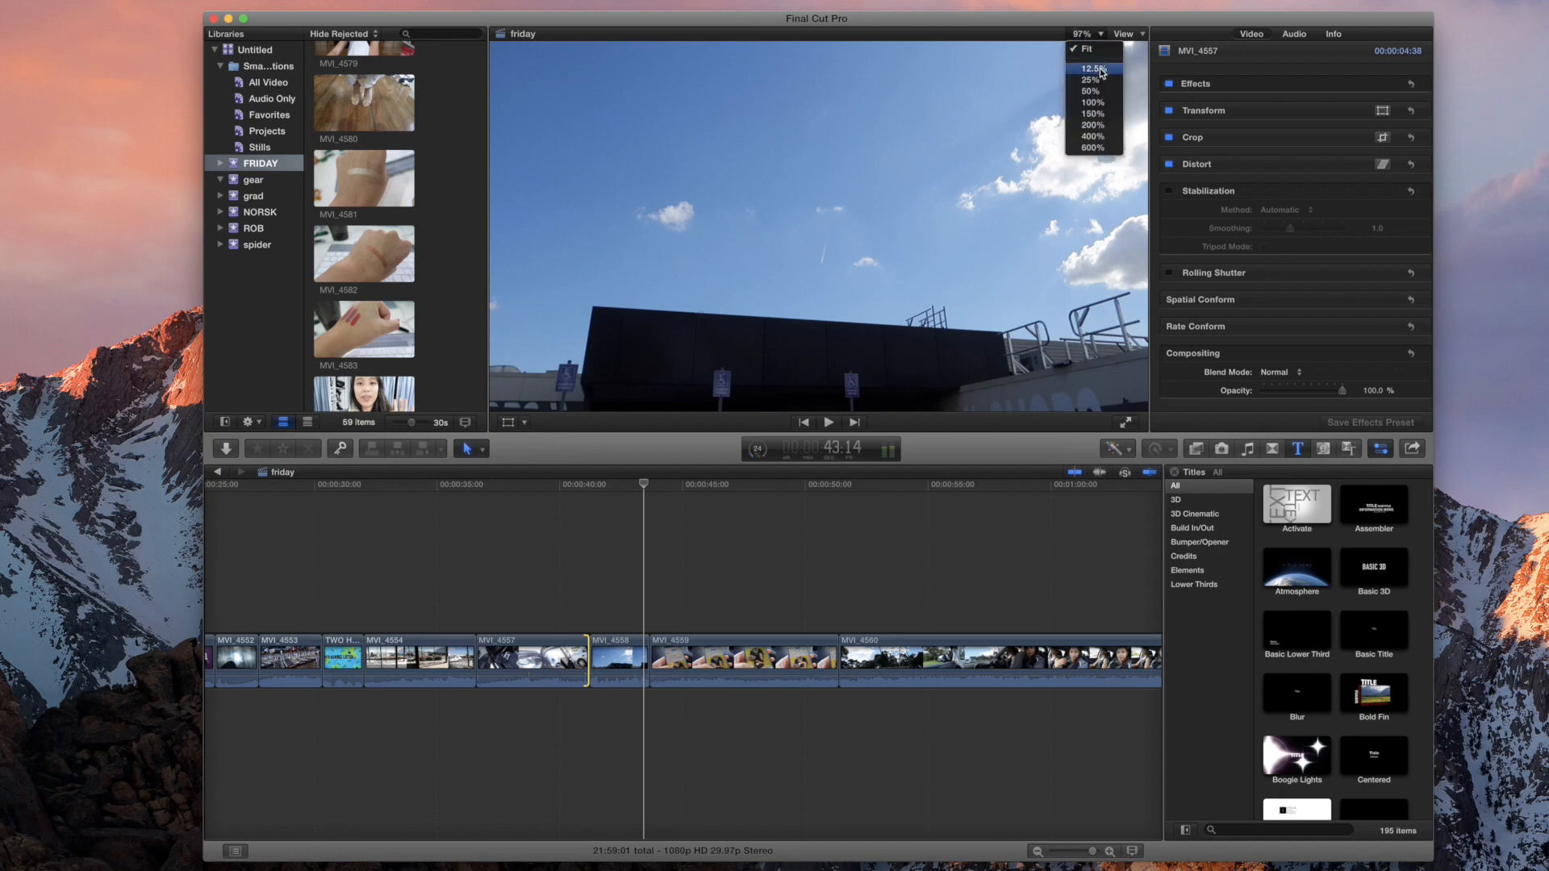
pyautogui.click(1091, 91)
pyautogui.click(532, 658)
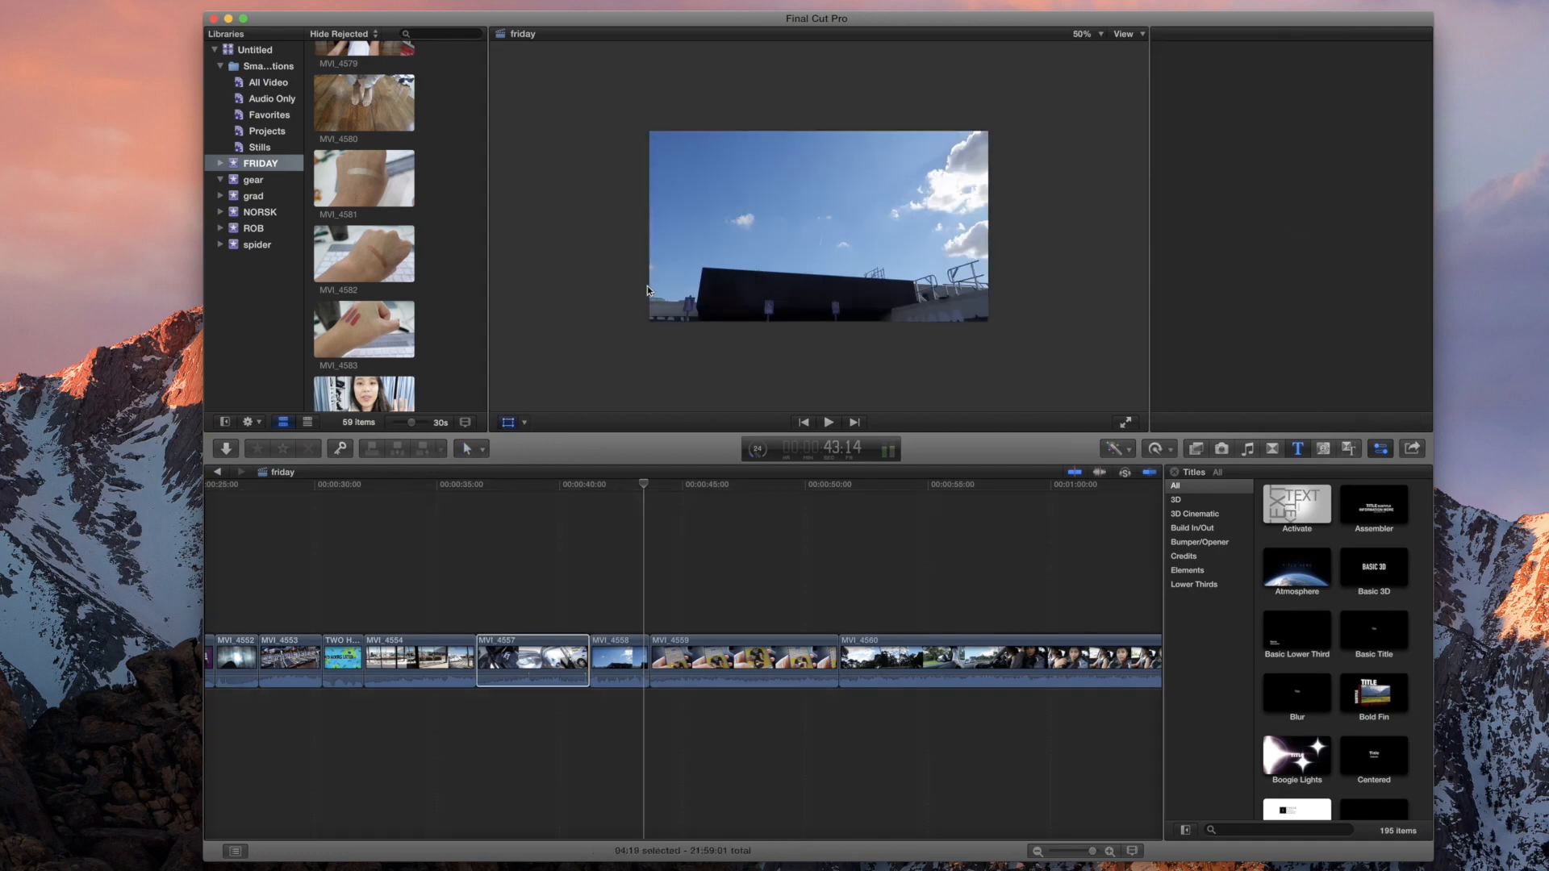
pyautogui.hotkey('shift', 't')
pyautogui.click(630, 642)
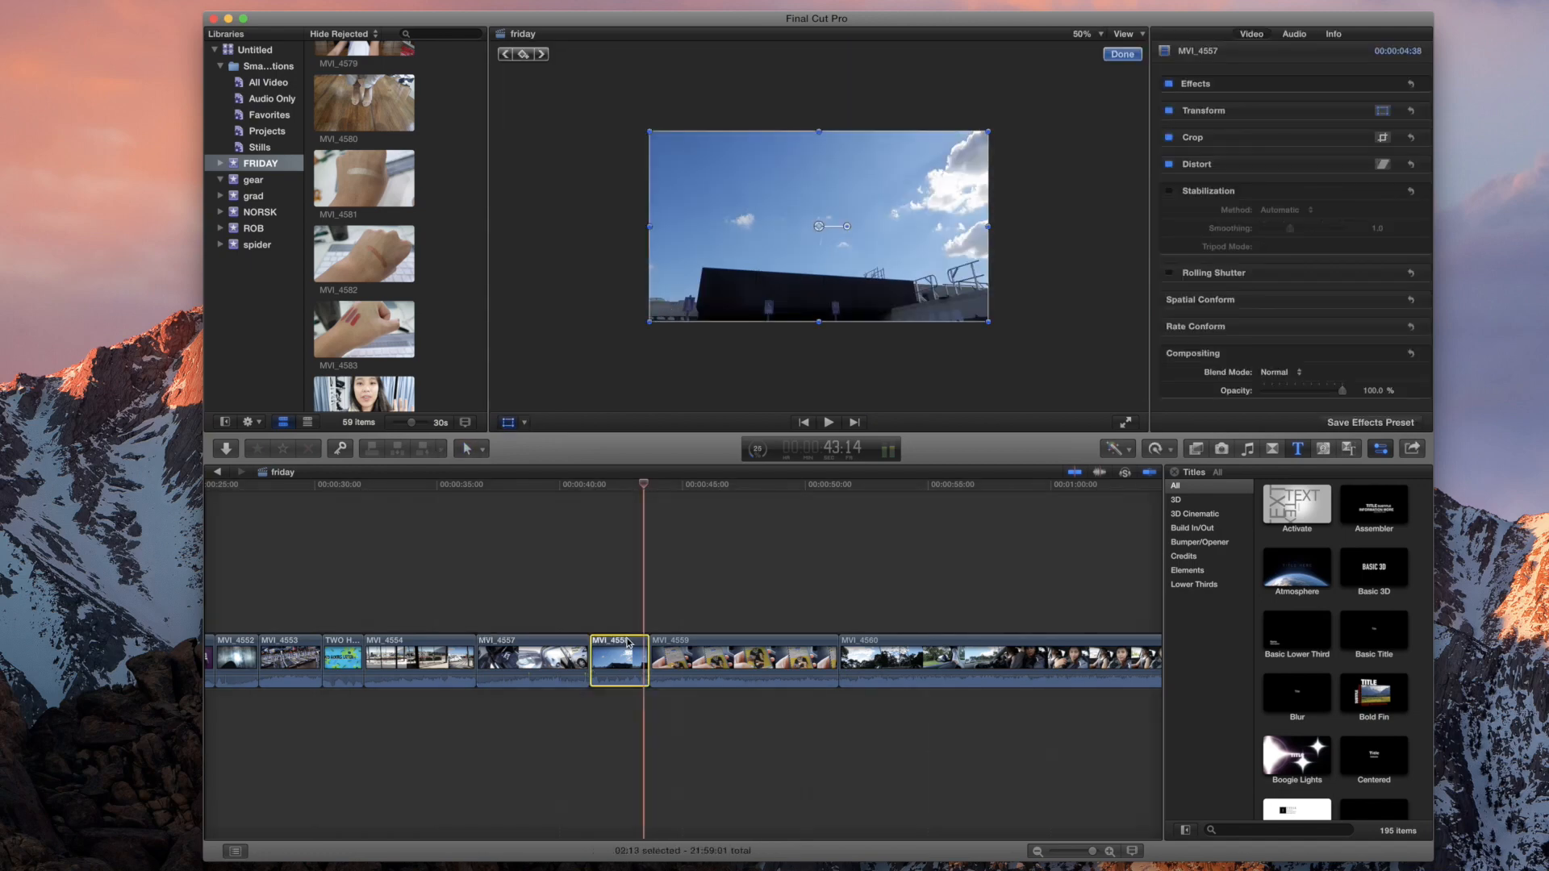
pyautogui.moveTo(650, 320); pyautogui.dragTo(472, 412)
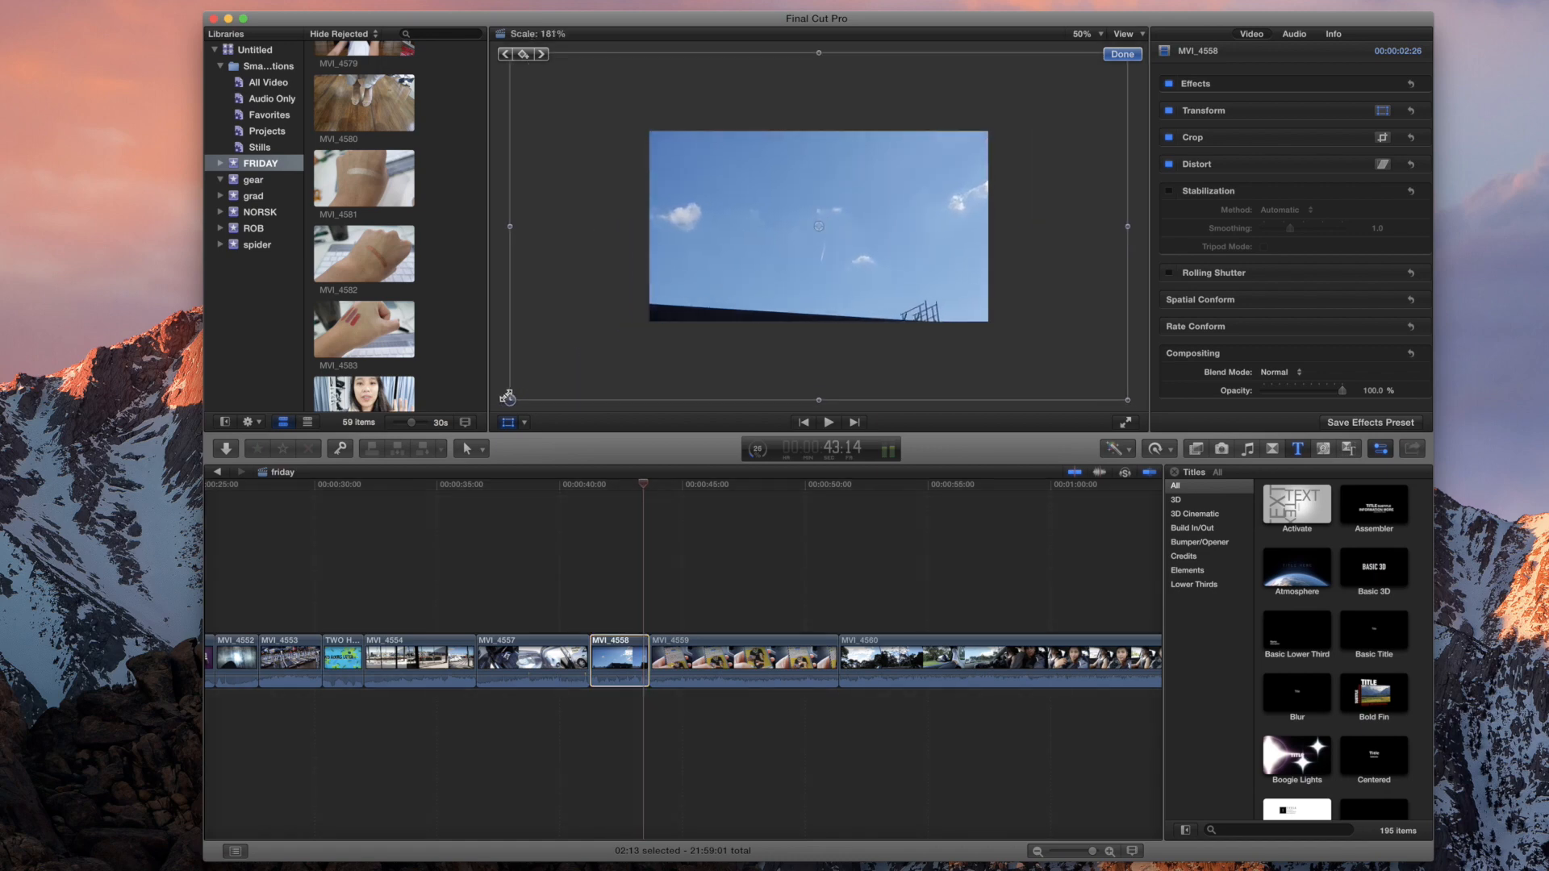
pyautogui.moveTo(710, 288)
pyautogui.mouseDown()
pyautogui.moveTo(683, 301)
pyautogui.moveTo(695, 265)
pyautogui.mouseUp()
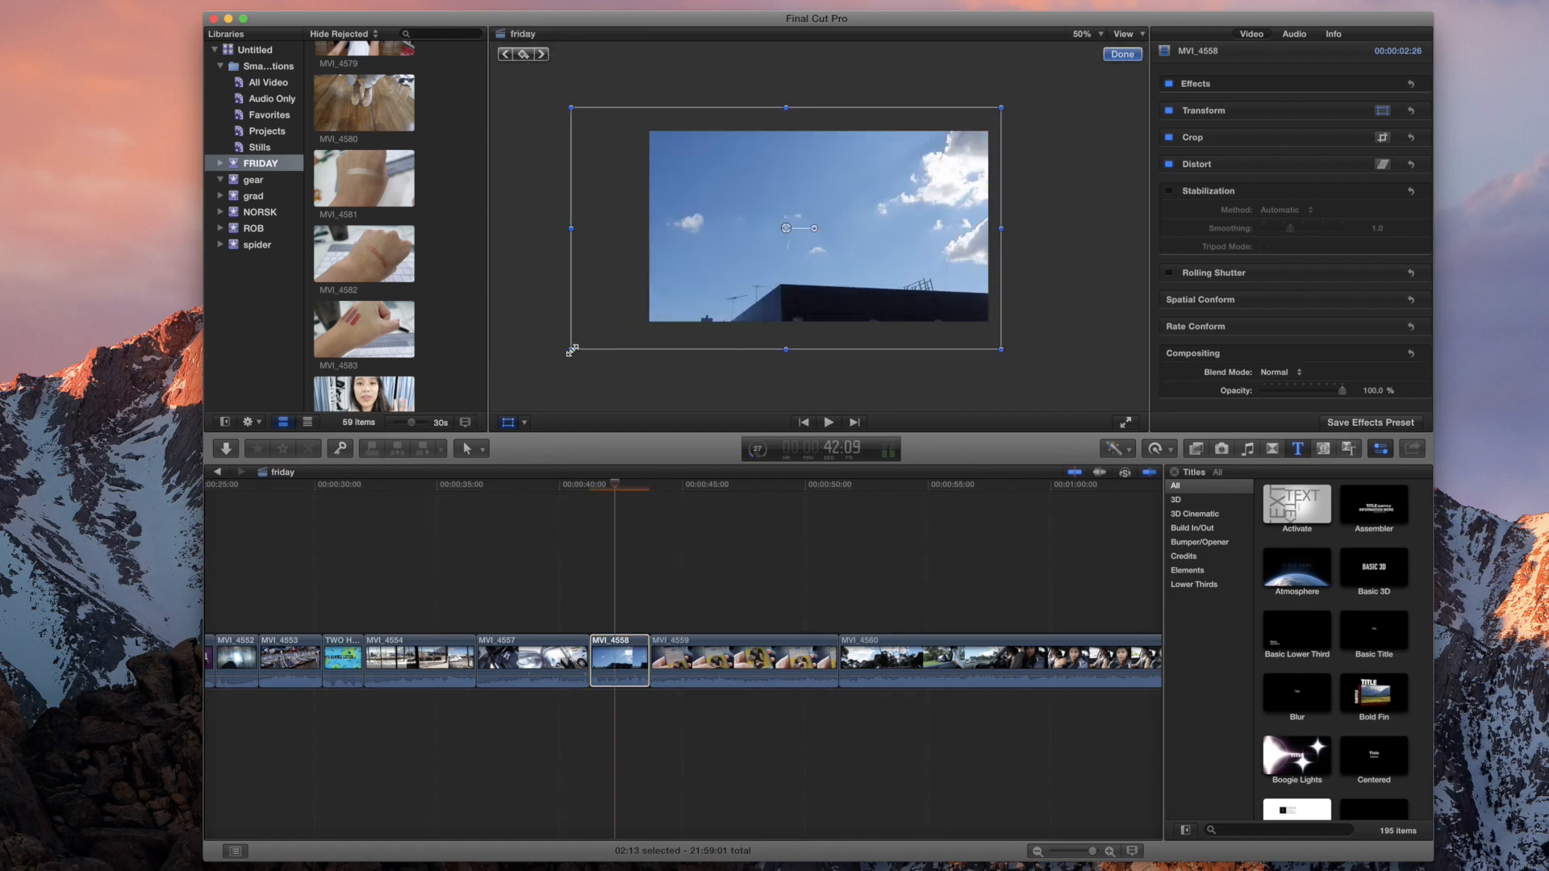
pyautogui.moveTo(571, 351); pyautogui.dragTo(549, 360)
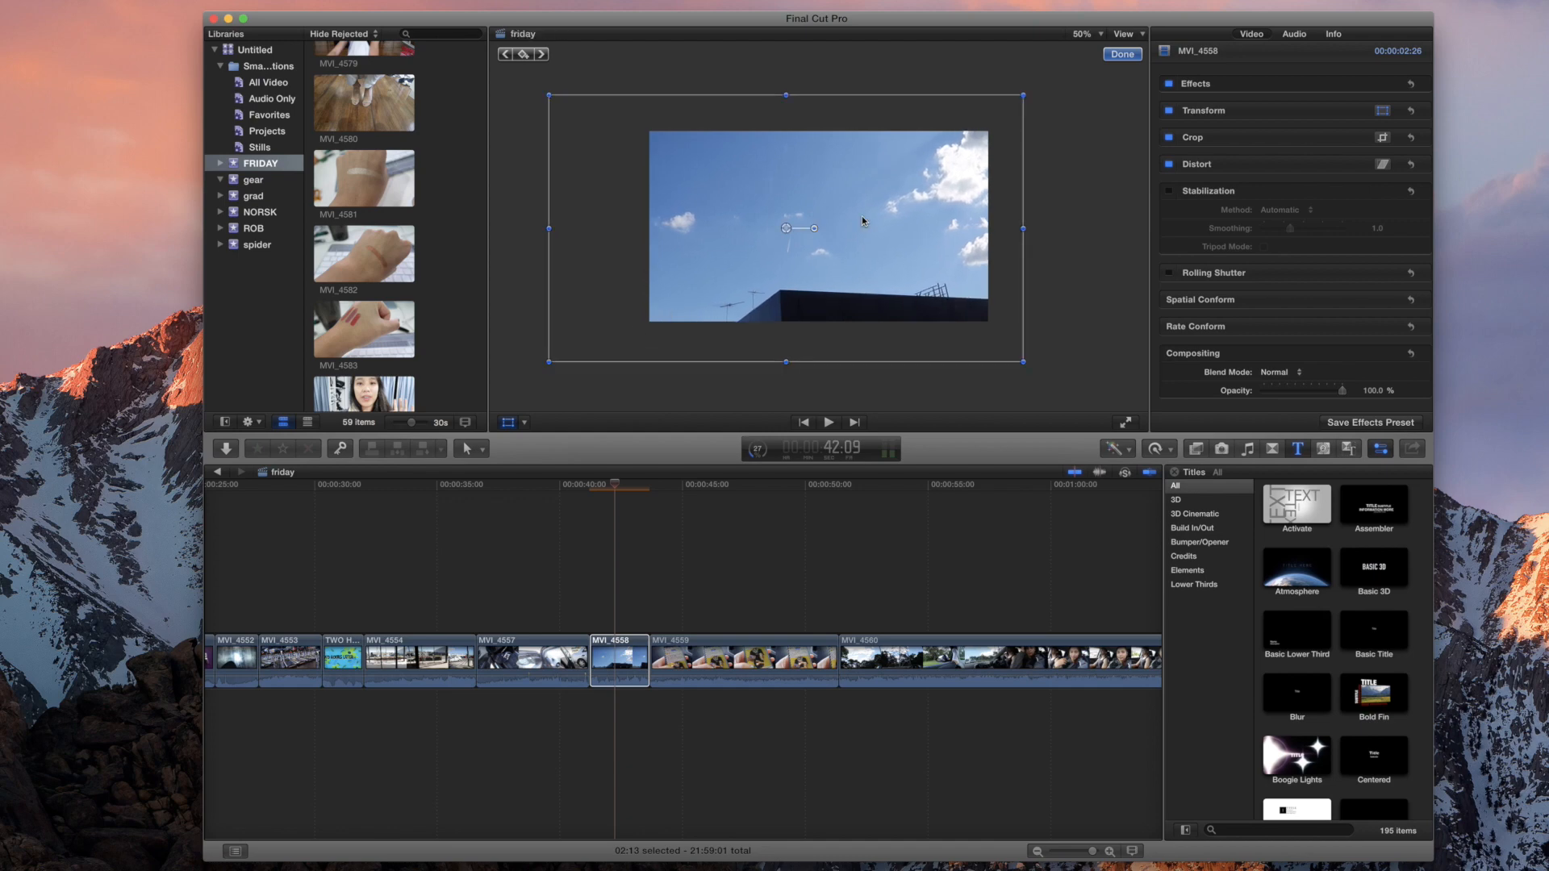
pyautogui.click(1123, 54)
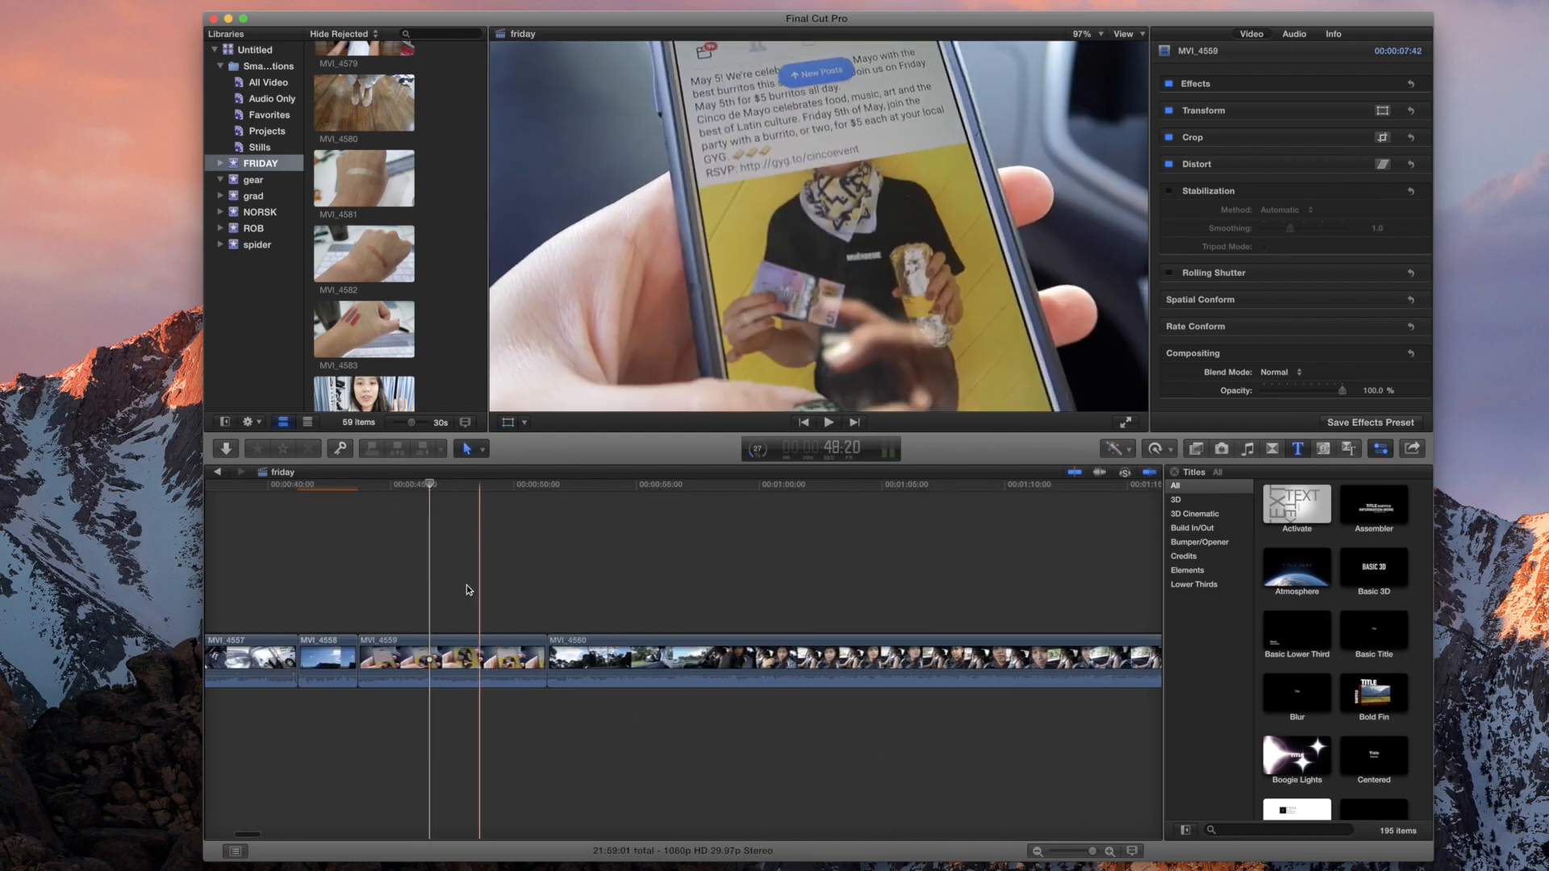
# Step: Lift clip MVI_4559 out of the main storyline and connect it above MVI_4560 at about 1:11
pyautogui.hscroll(2, 470, 602)
pyautogui.hscroll(3, 469, 602)
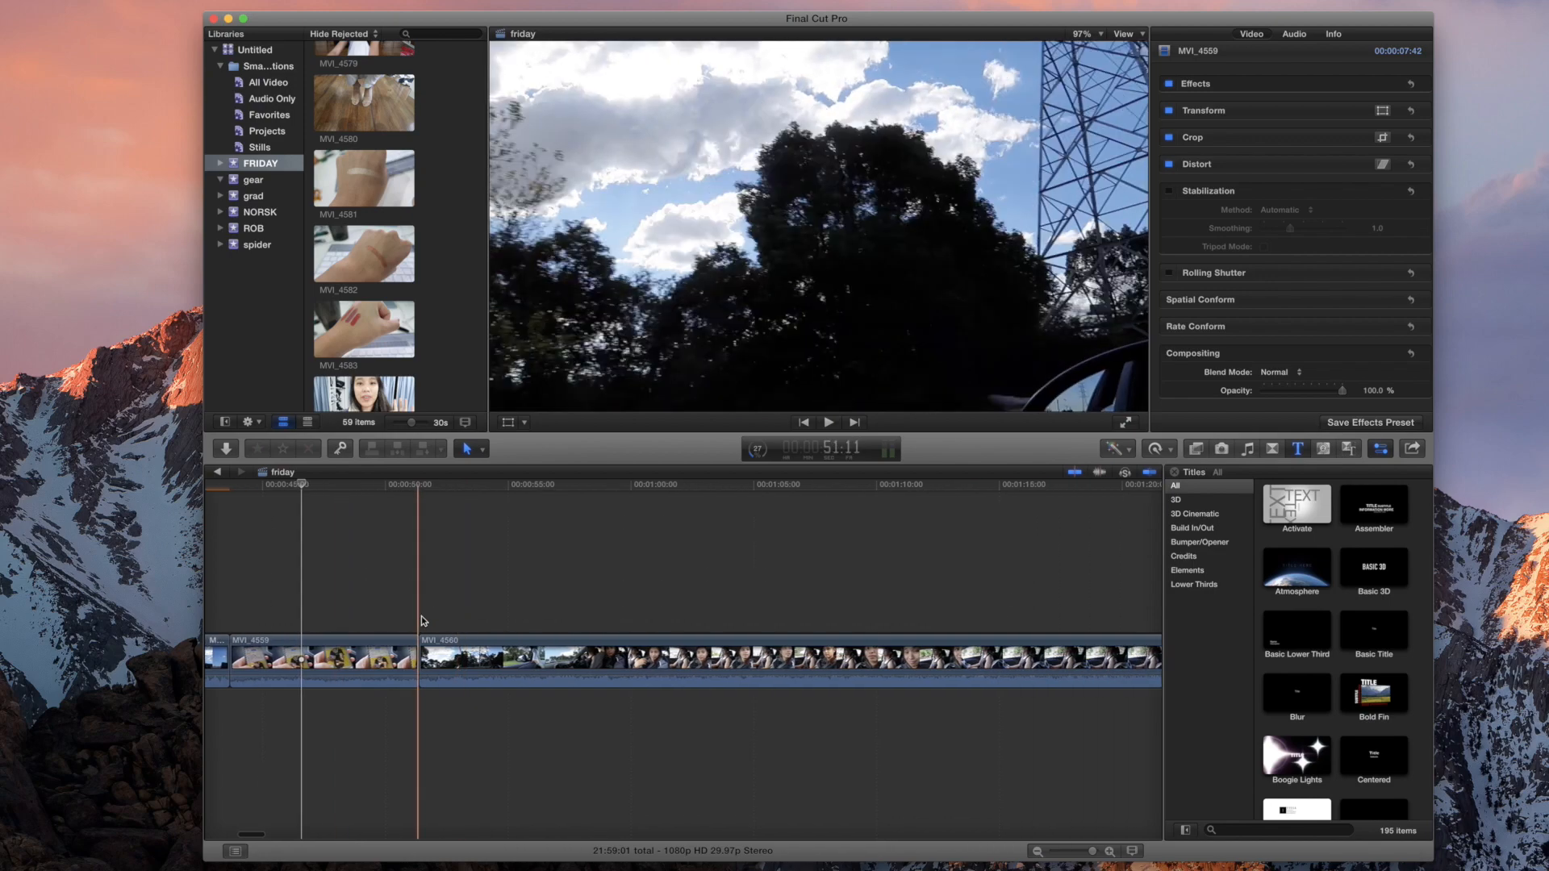
pyautogui.moveTo(339, 657); pyautogui.dragTo(1015, 574)
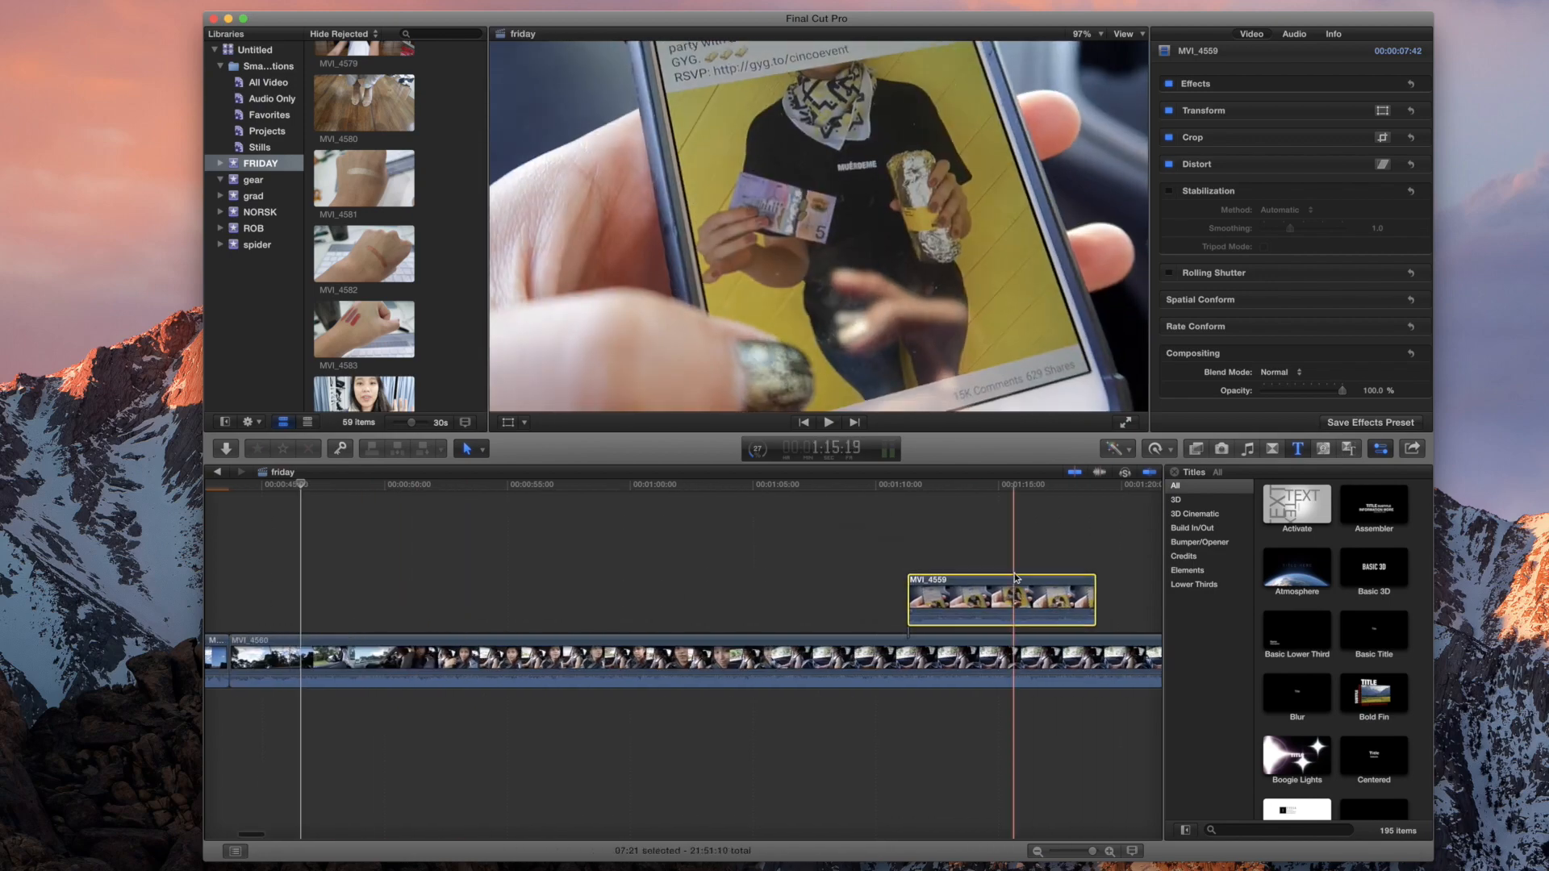
# Step: Review the MVI_4560 footage in a wider timeline view and play back its opening part
pyautogui.hscroll(10, 1014, 574)
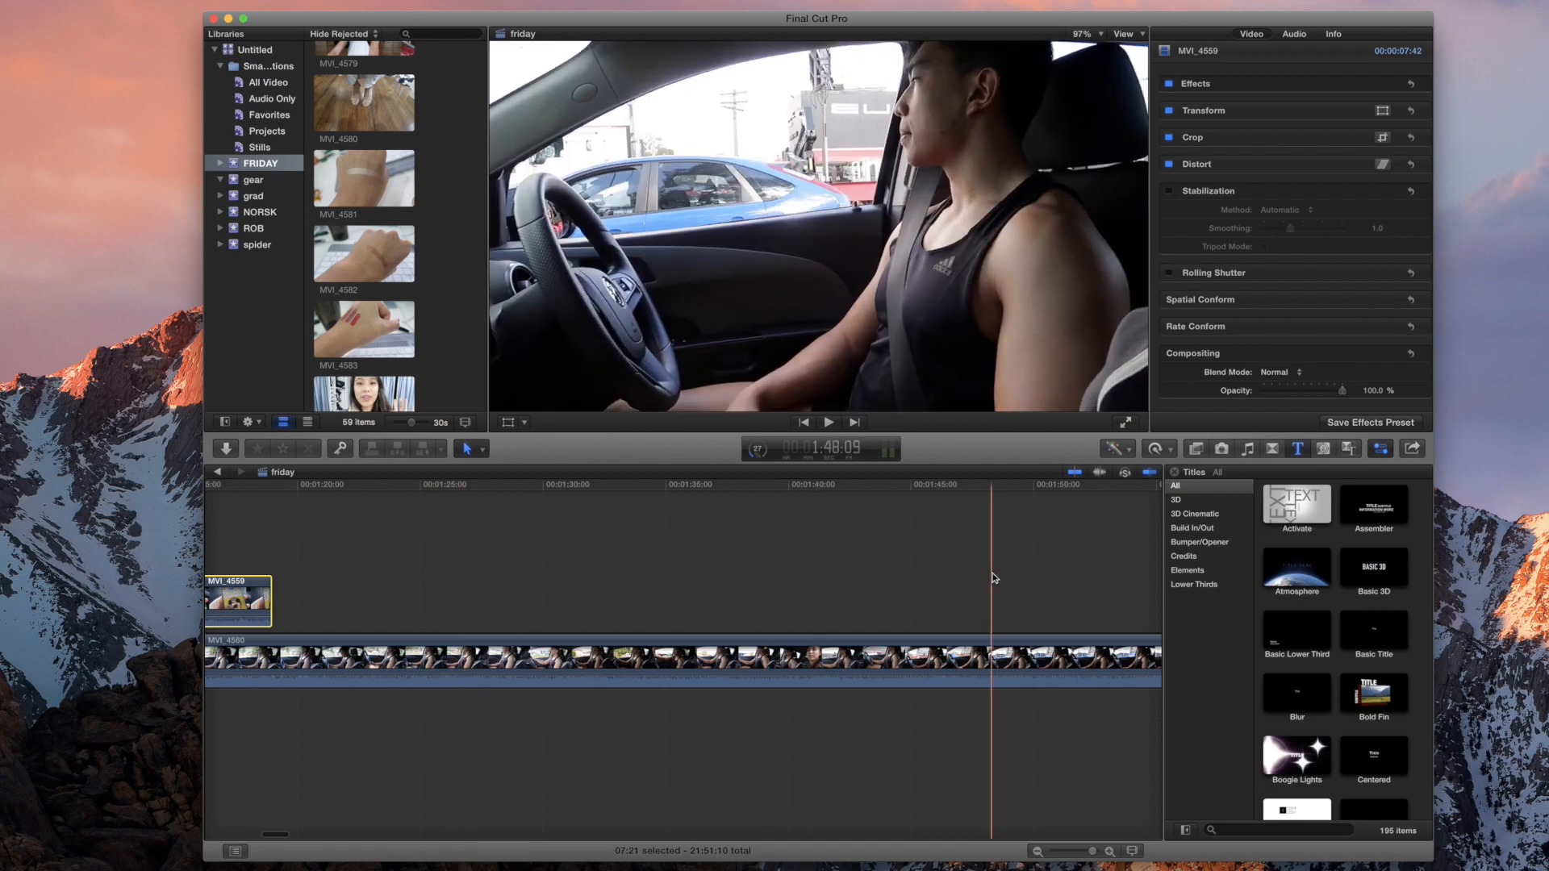
pyautogui.press('super+minus')
pyautogui.press('super+minus')
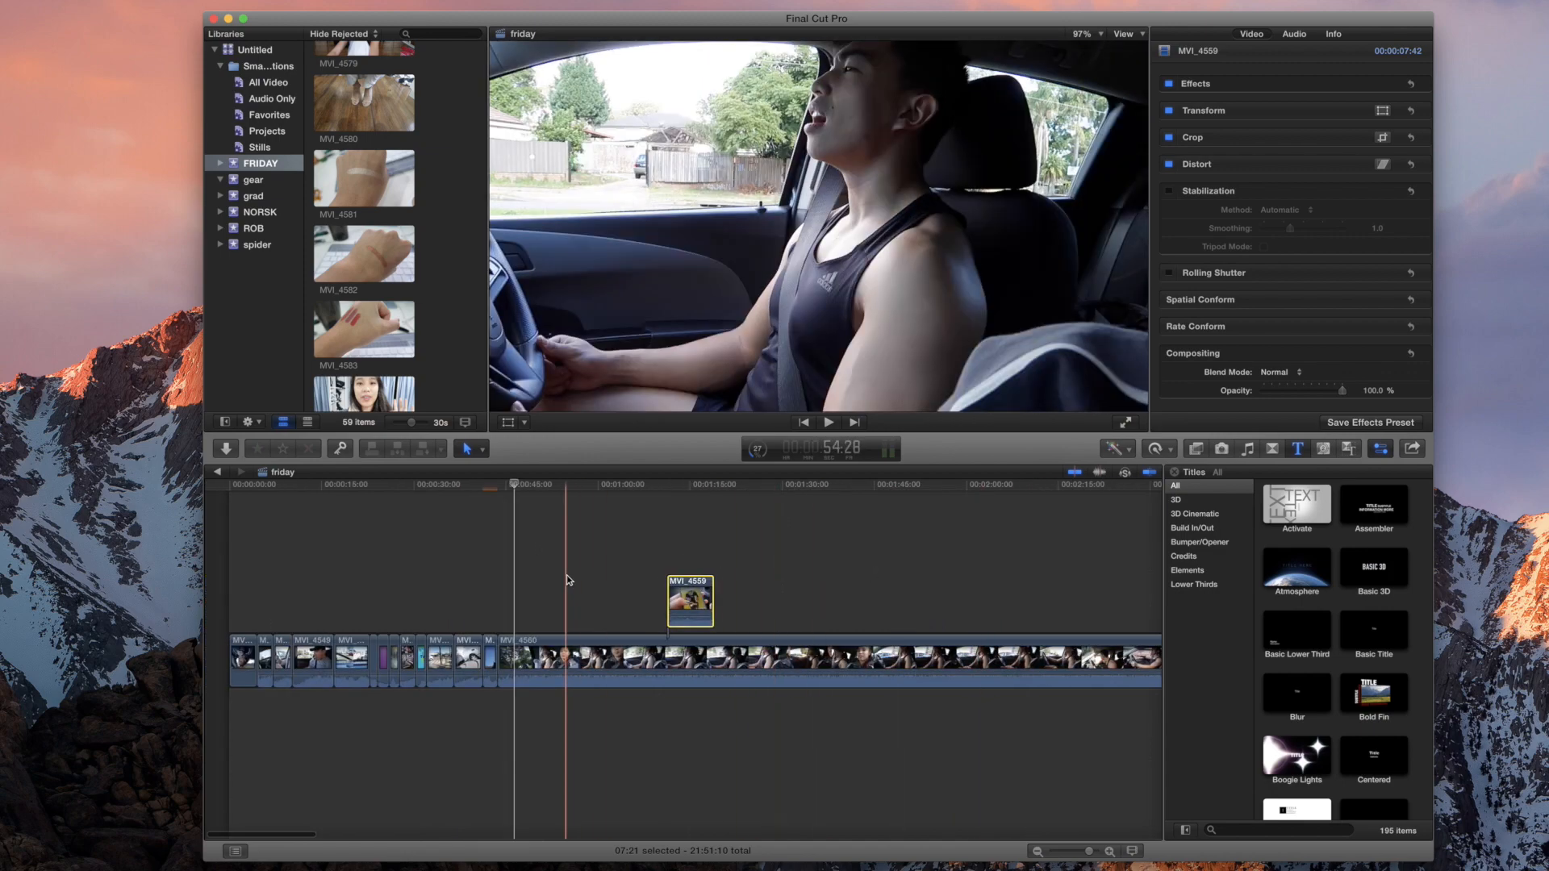
pyautogui.press('space')
pyautogui.press('space')
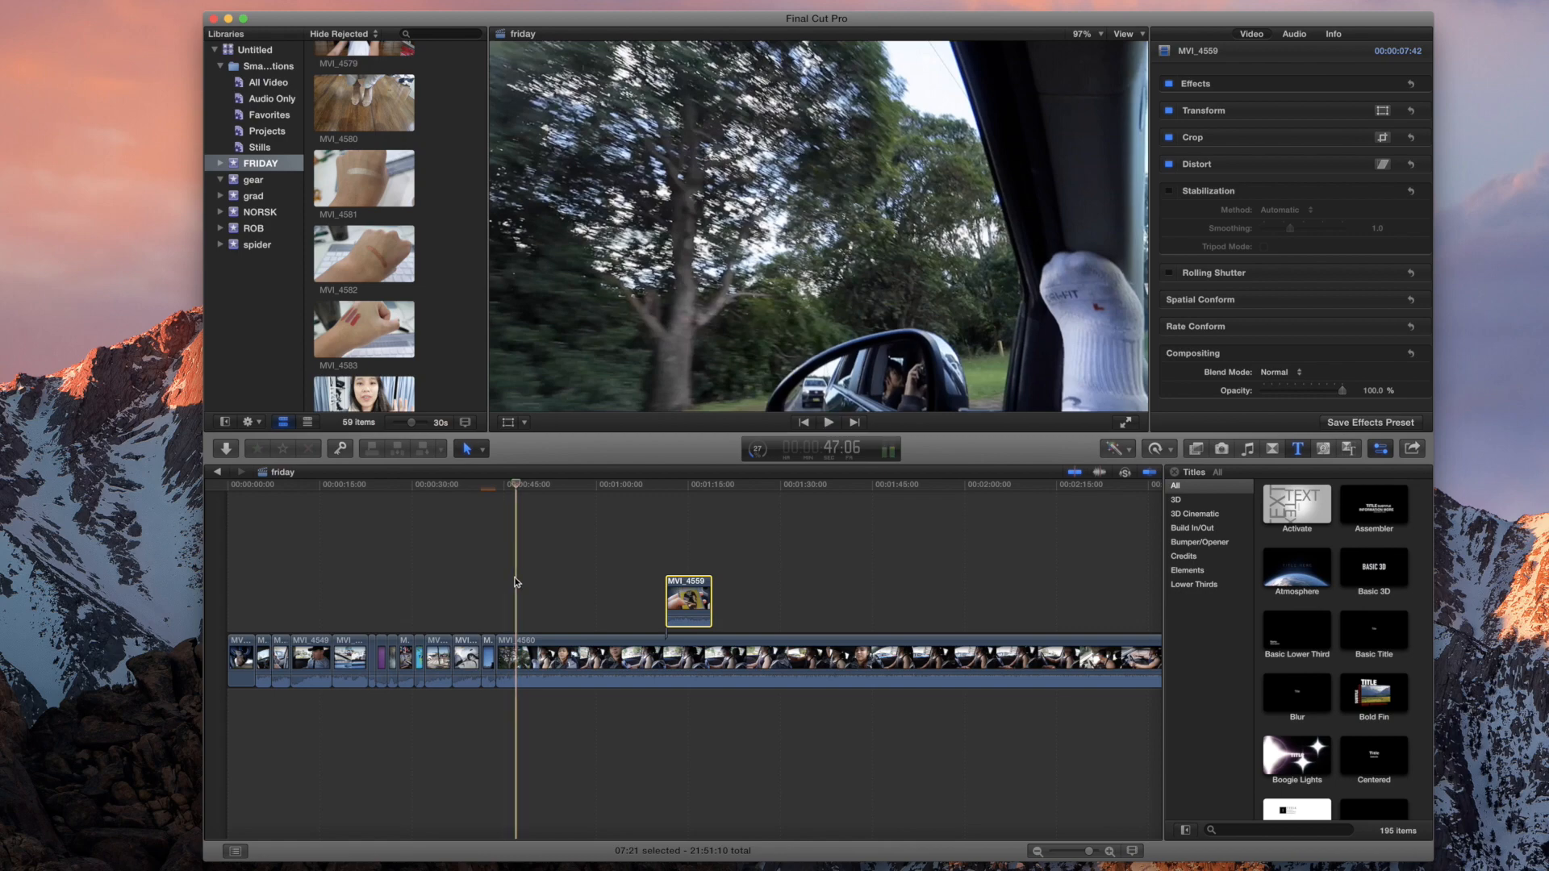
pyautogui.press('space')
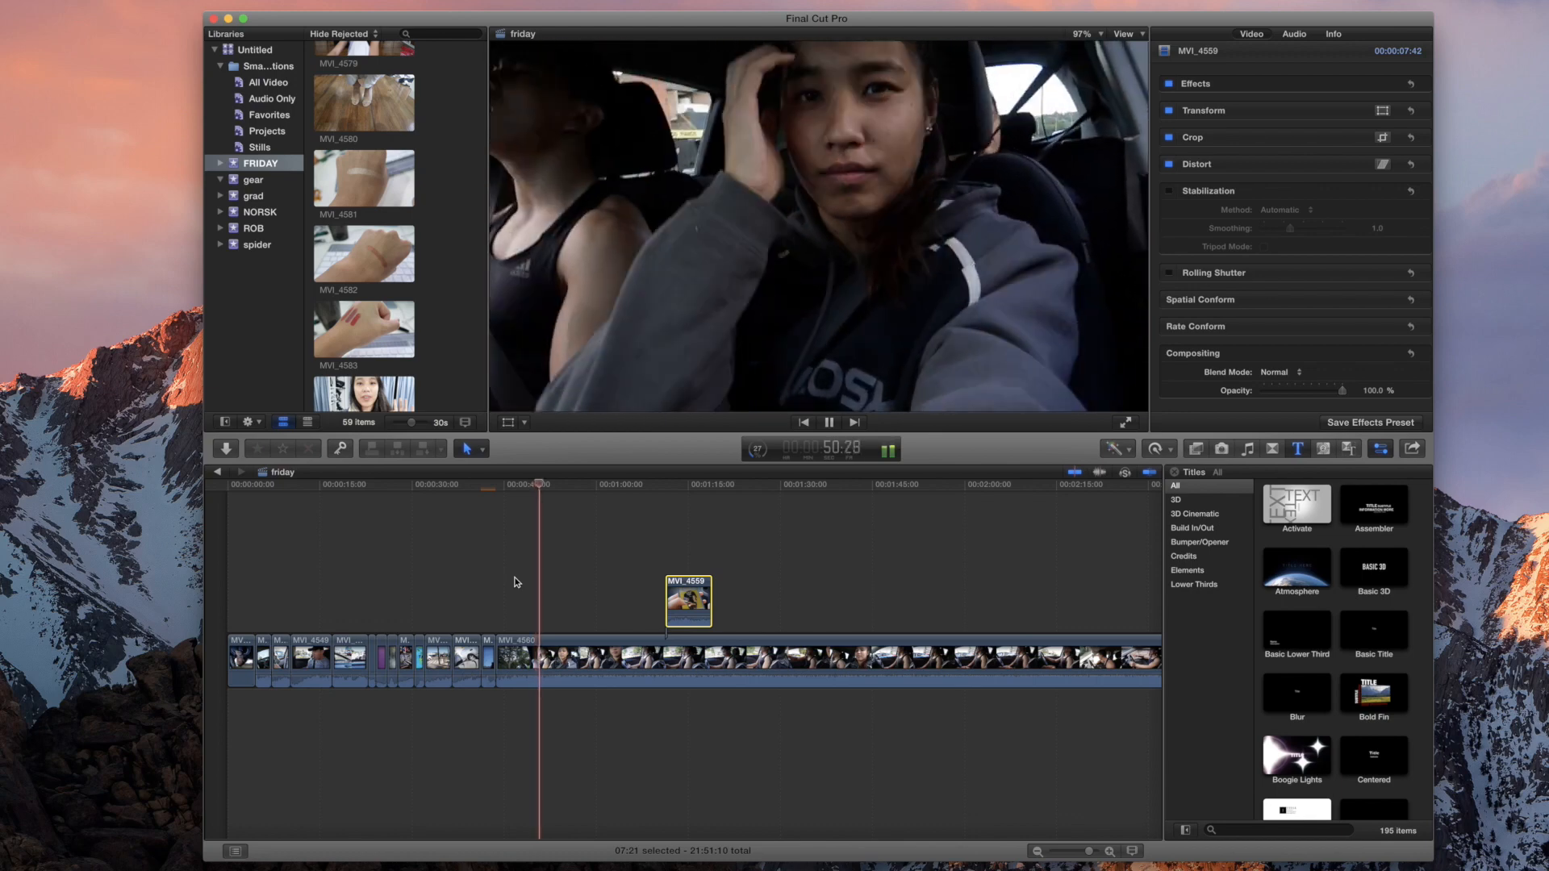
pyautogui.press('space')
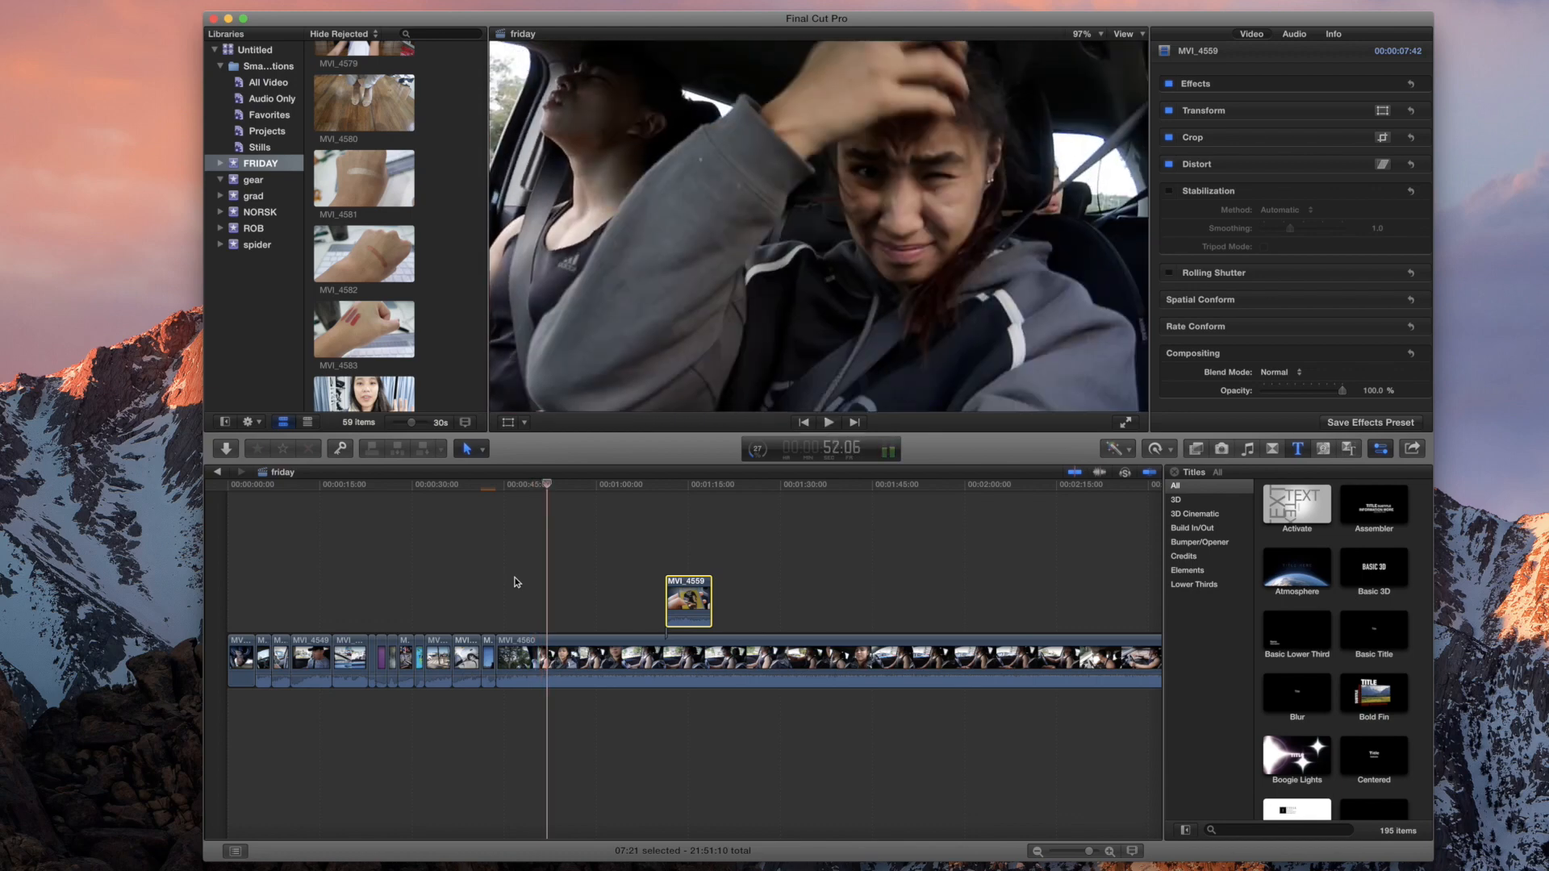
# Step: Split MVI_4560 at 46:25, 47:27 and 54:02, deleting its opening section and the long section between the two short pieces
pyautogui.press('super+equal')
pyautogui.press('super+equal')
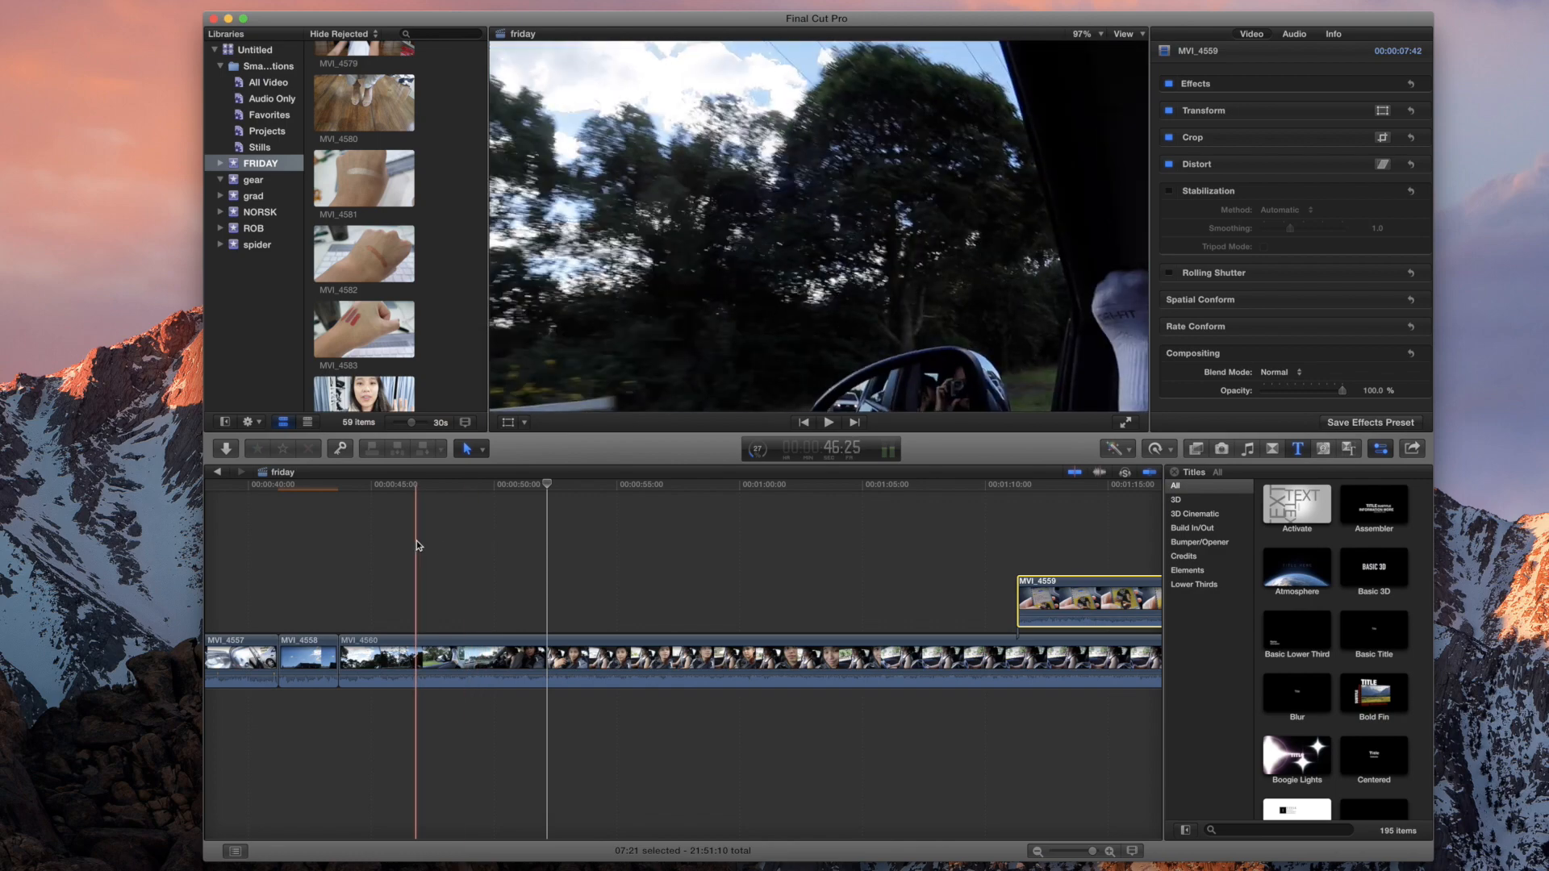
pyautogui.press('super+b')
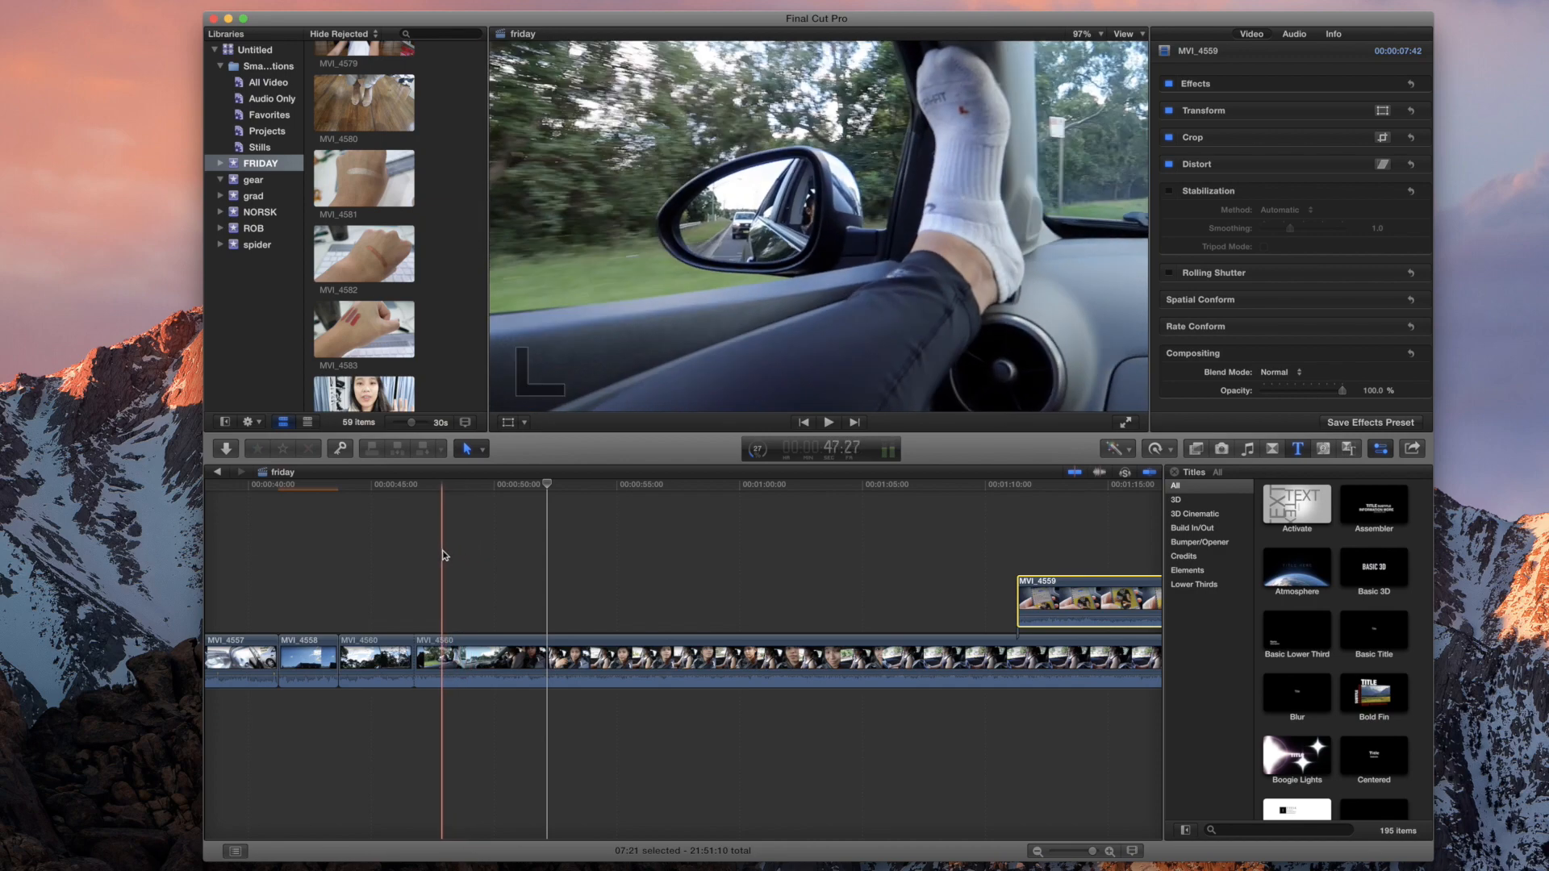
pyautogui.press('super+b')
pyautogui.click(357, 645)
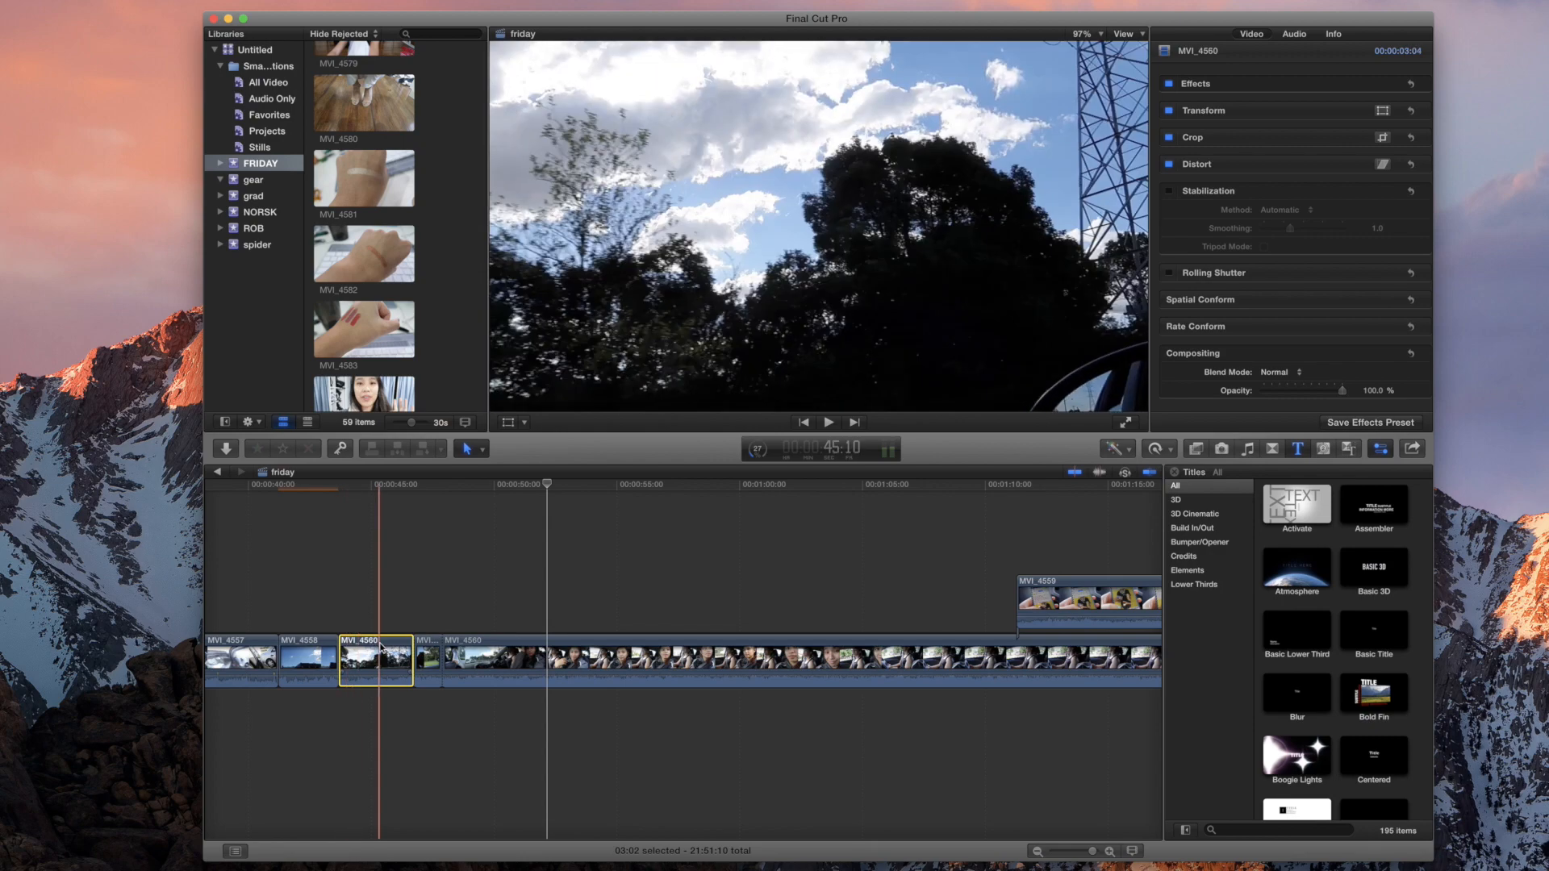
pyautogui.press('Delete')
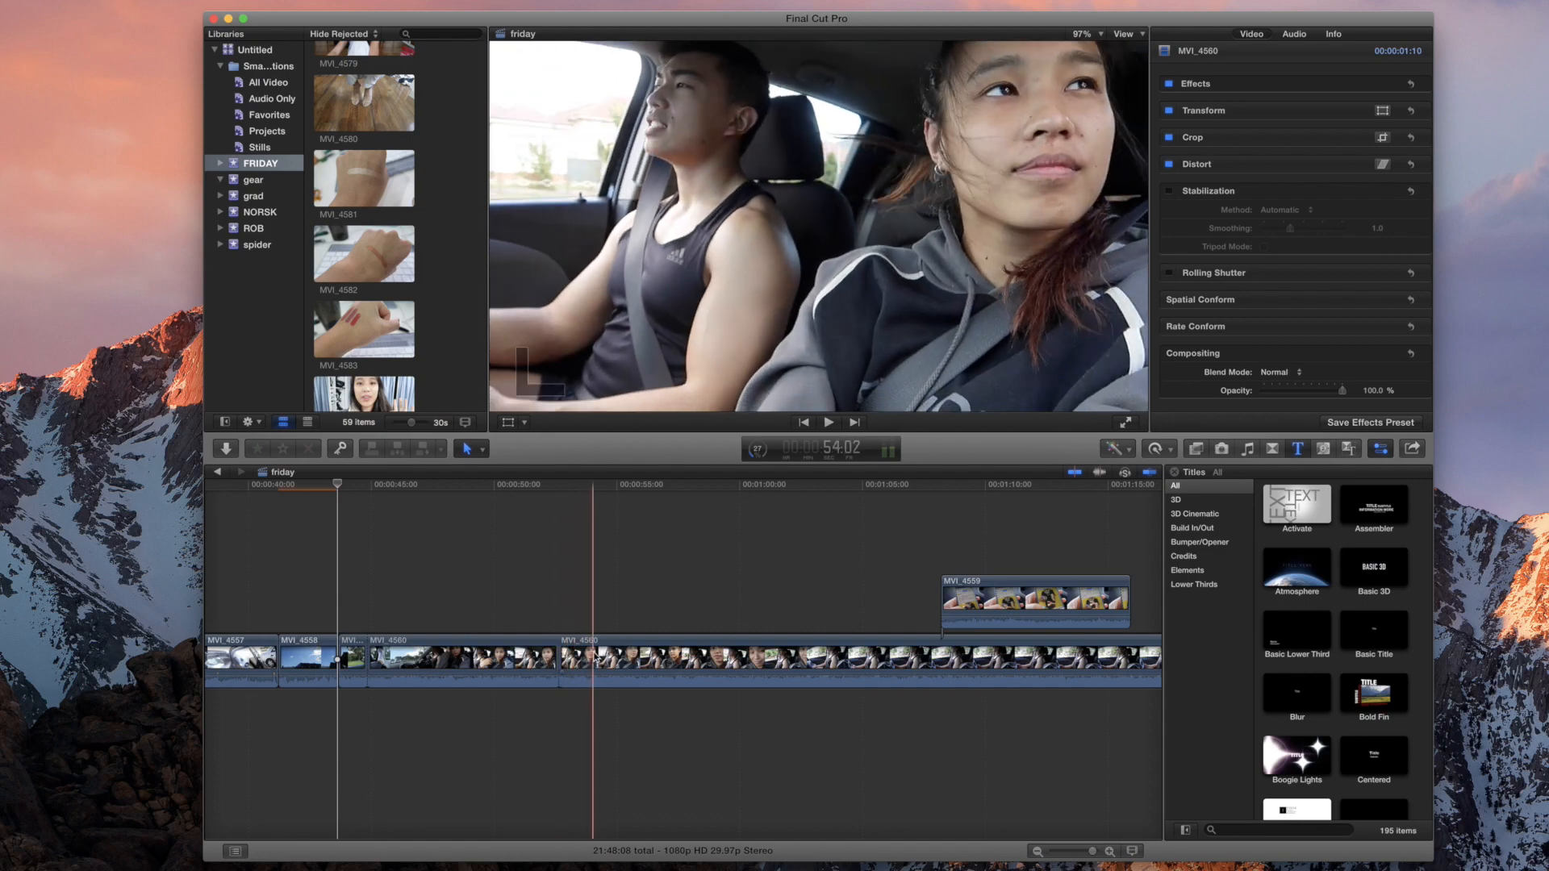
pyautogui.press('super+b')
pyautogui.press('Delete')
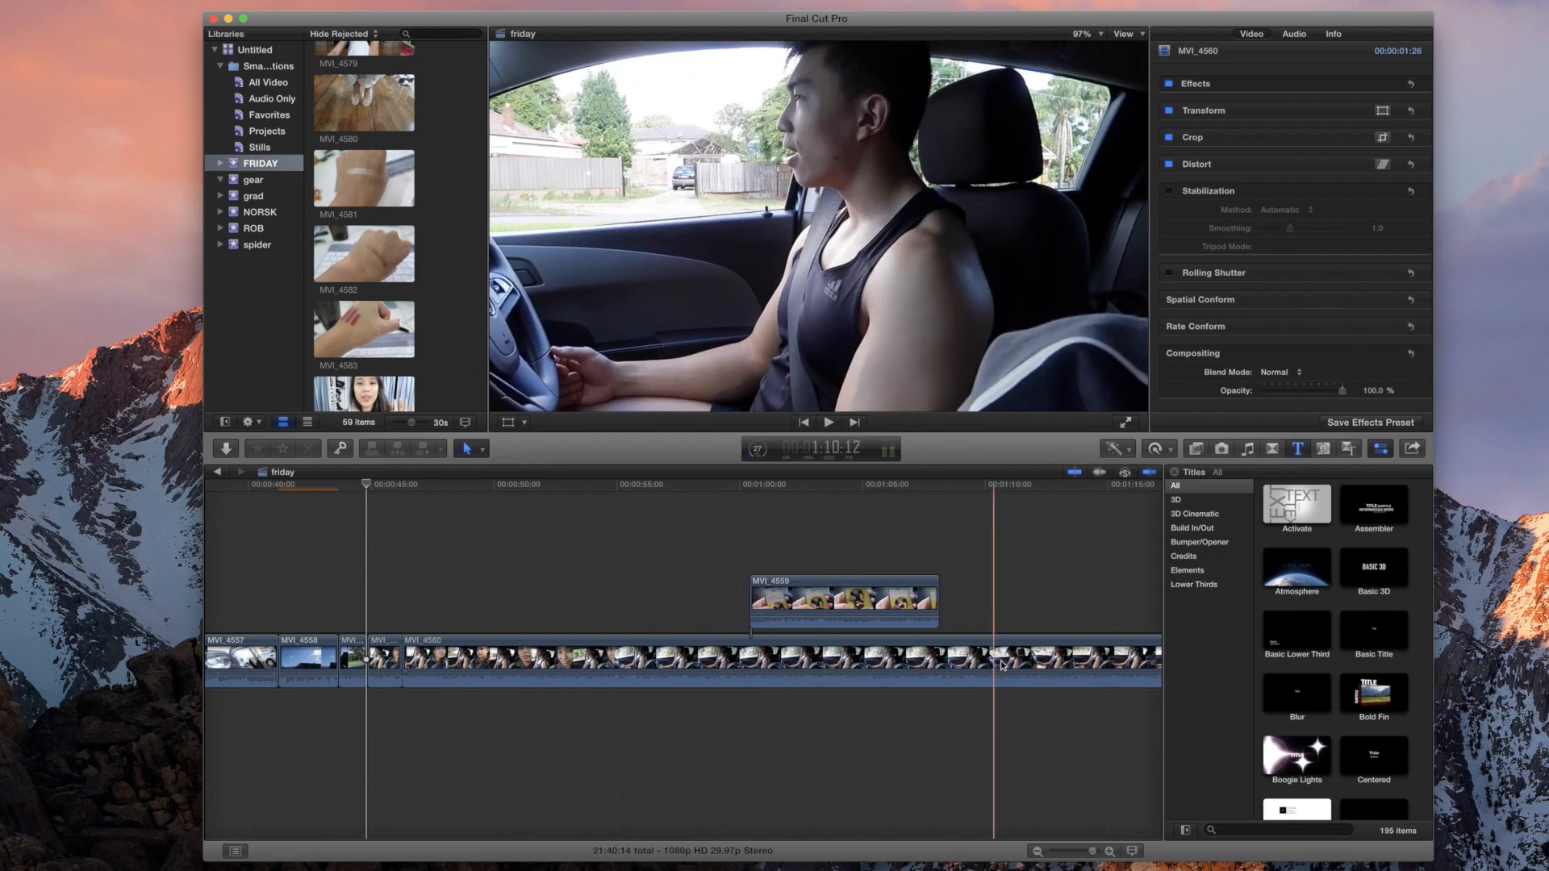
# Step: Split the further MVI_4560 footage at 2:15:26 and again shortly before MVI_4561
pyautogui.click(857, 594)
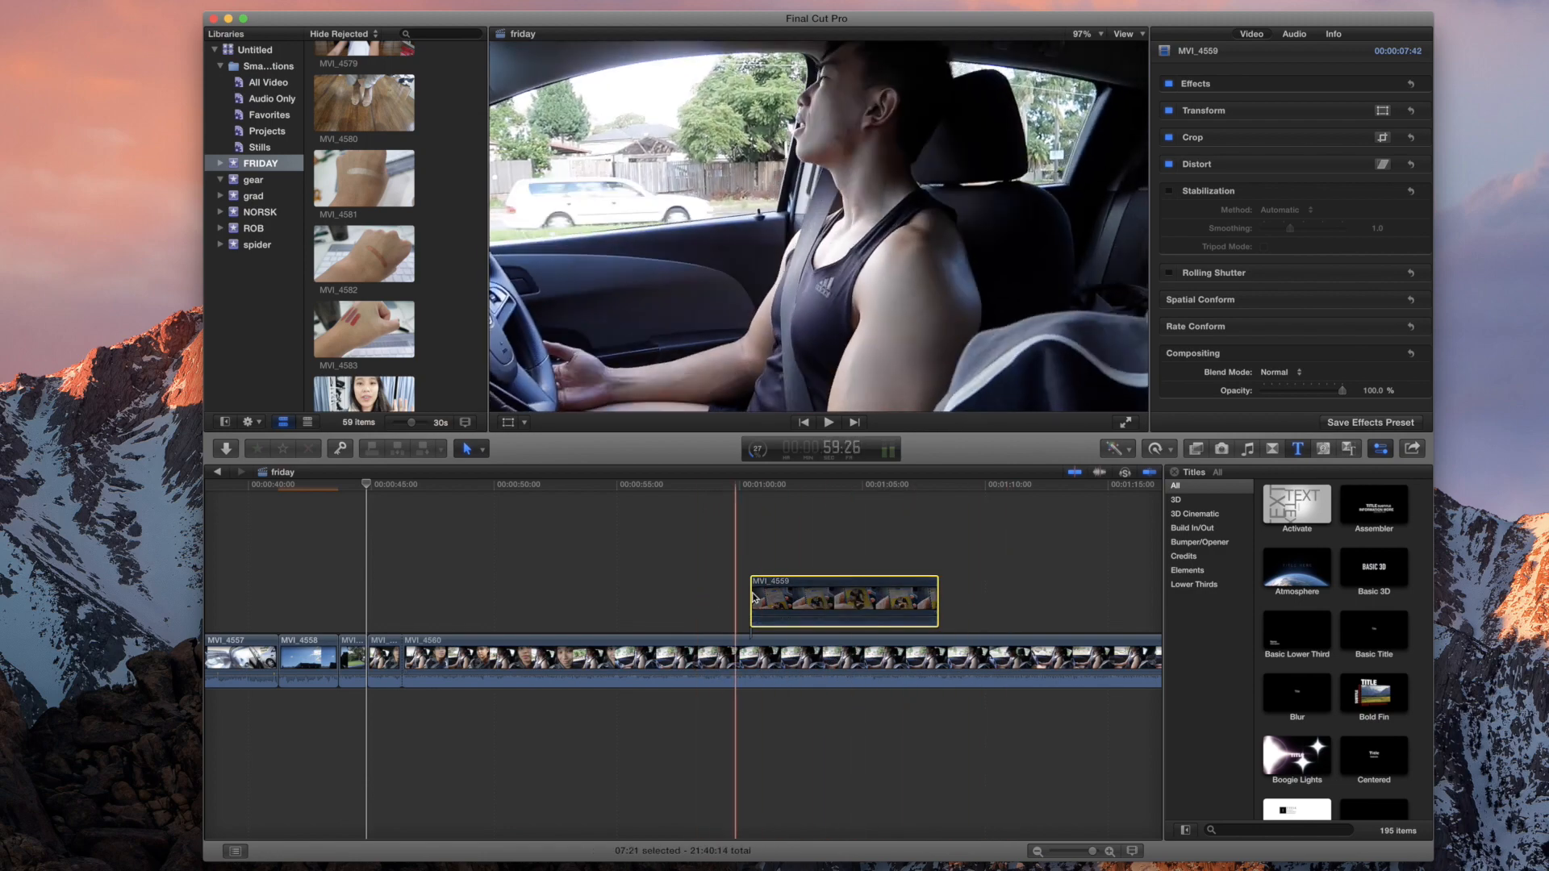
pyautogui.hscroll(10, 1002, 624)
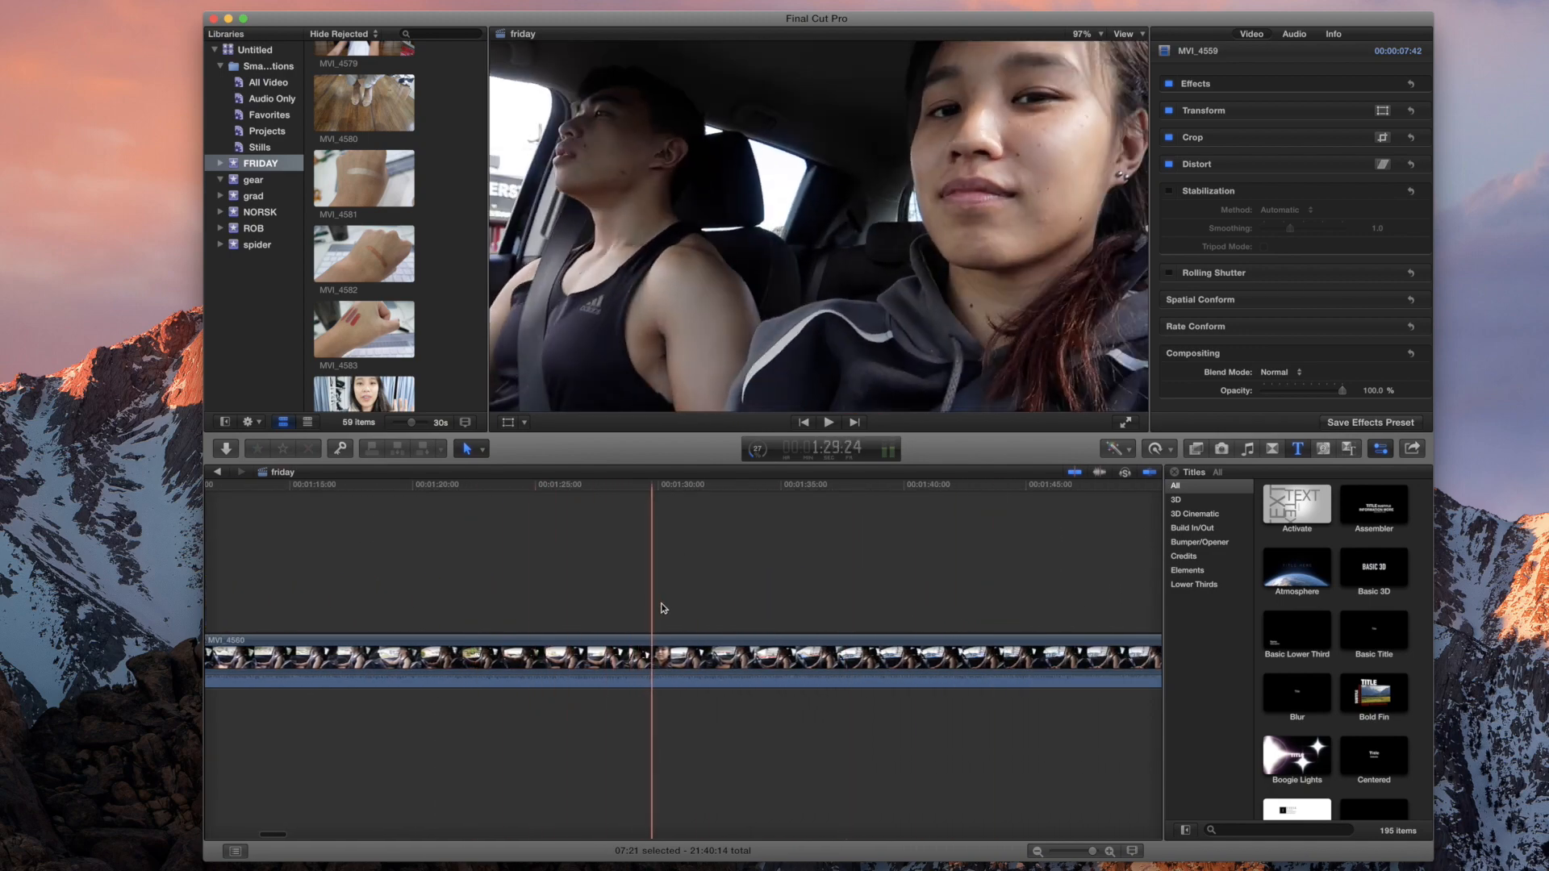
pyautogui.hscroll(12, 842, 609)
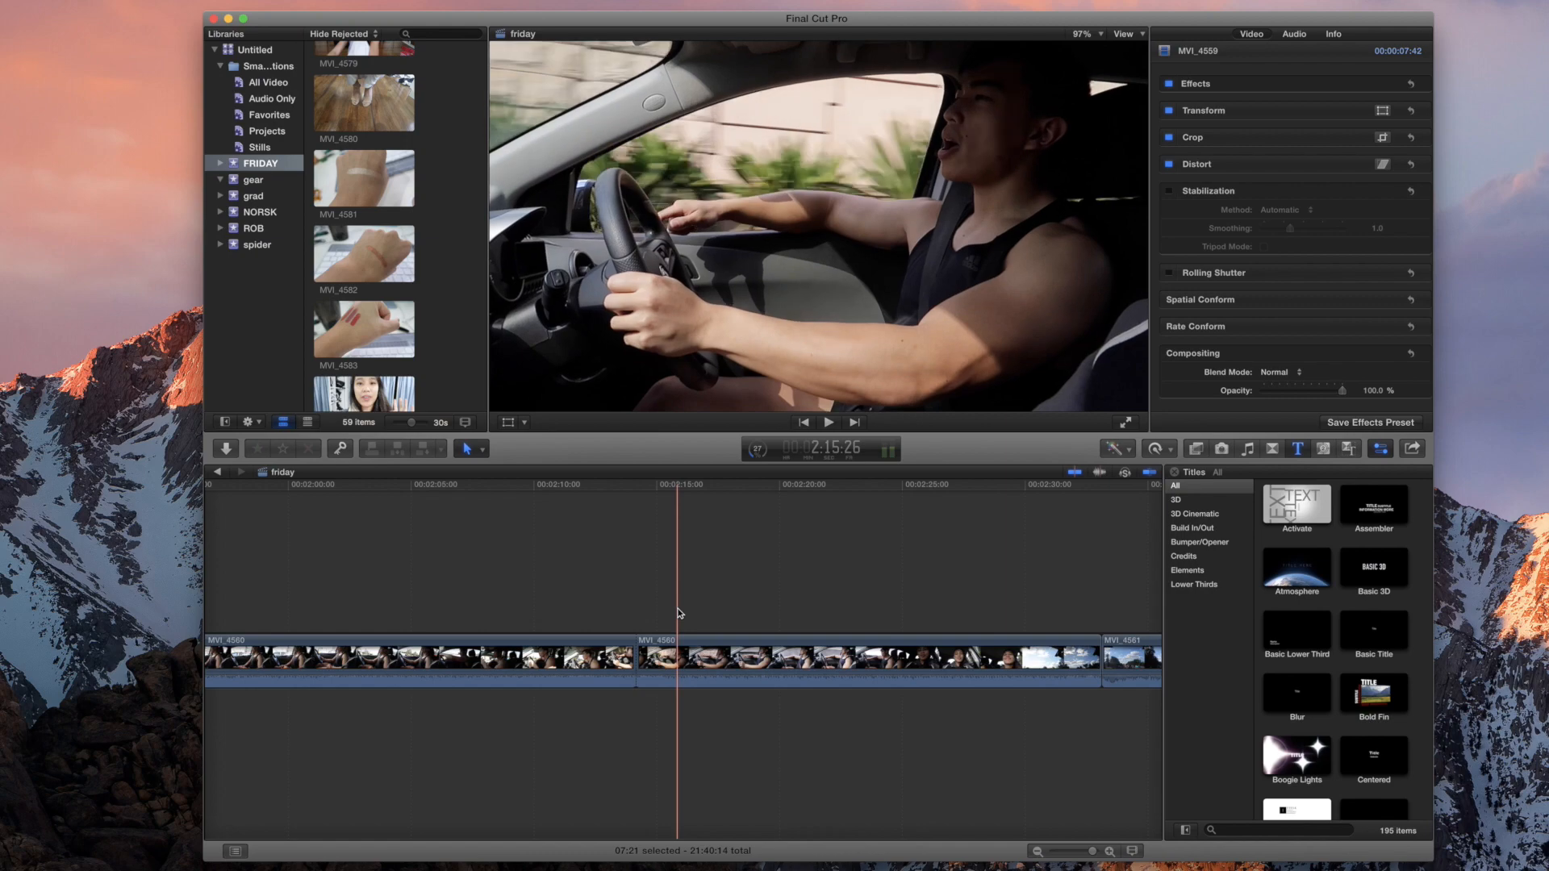
pyautogui.hscroll(2, 1025, 646)
pyautogui.press('cmd+b')
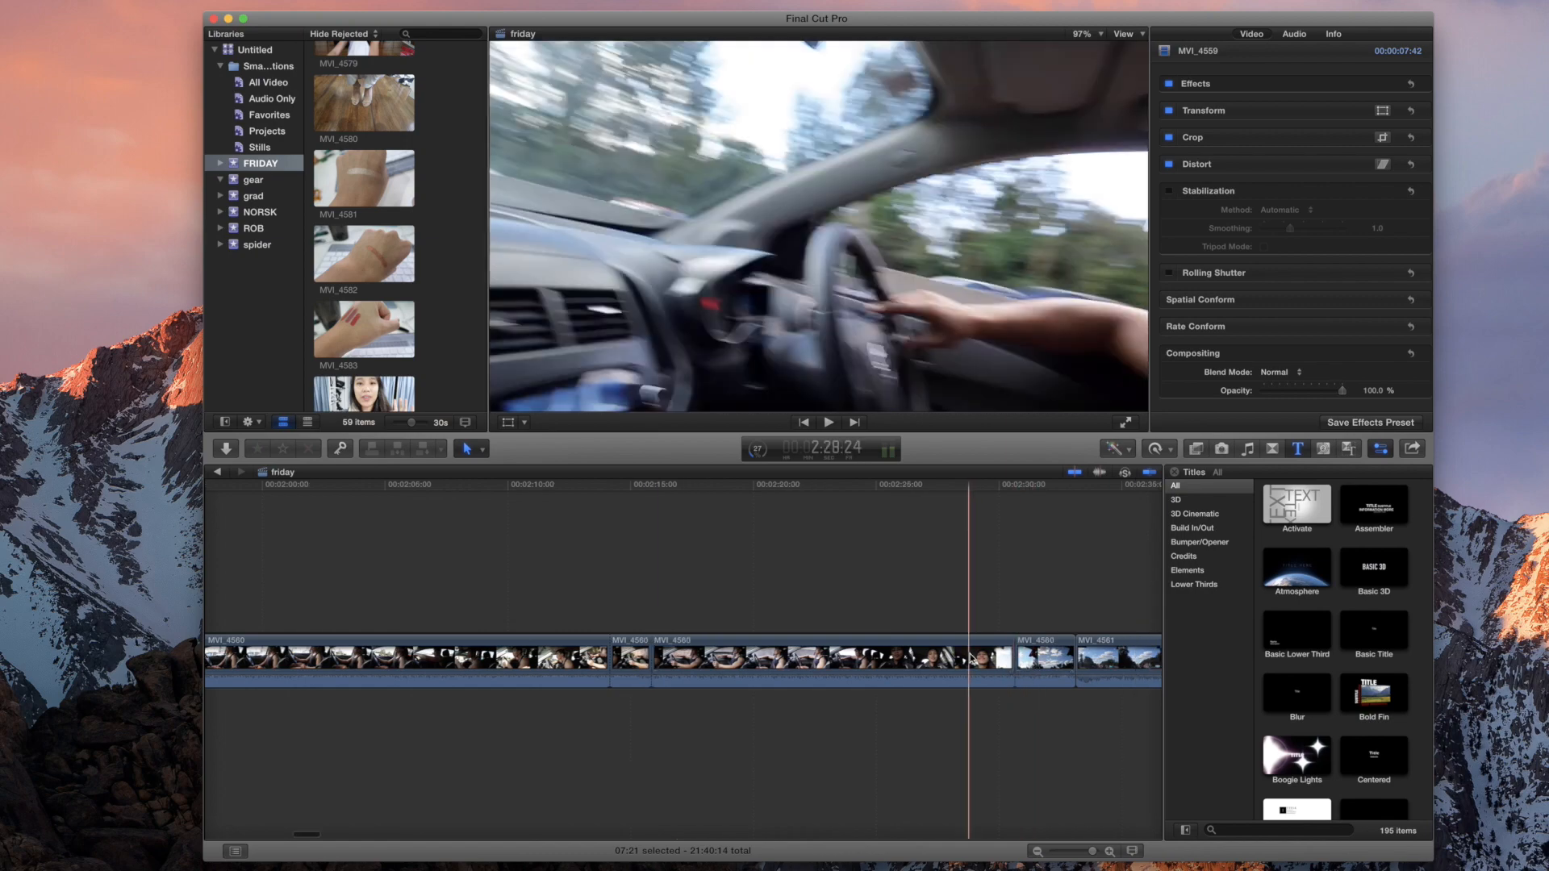
# Step: Delete the two long MVI_4560 sections around the short piece at about 2:14, closing the gap
pyautogui.click(973, 658)
pyautogui.keyDown('super'); pyautogui.click(446, 650); pyautogui.keyUp('super')
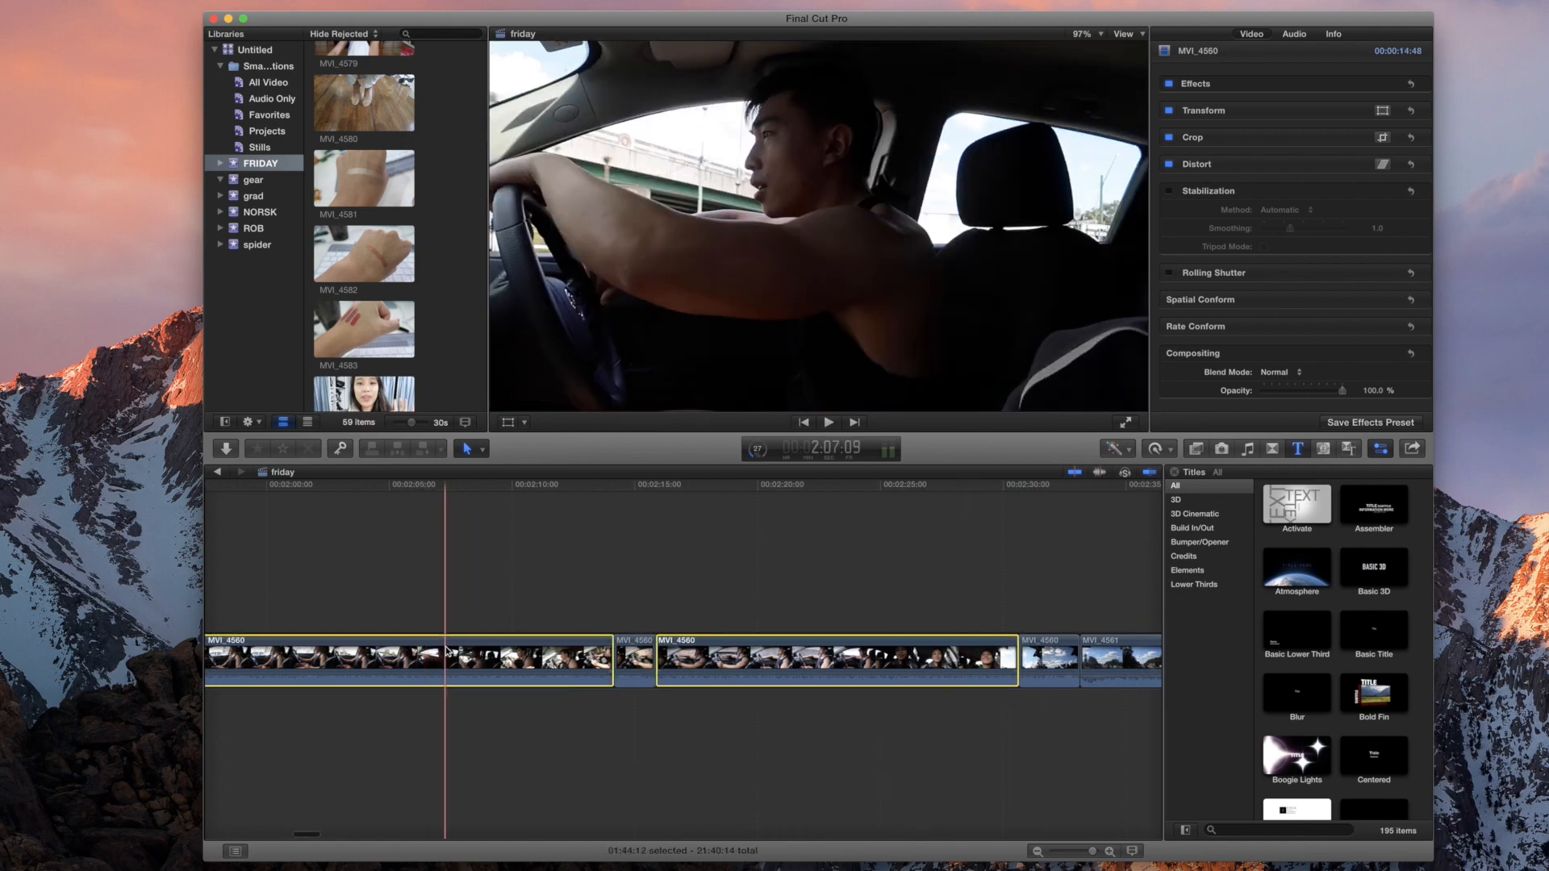
pyautogui.press('Delete')
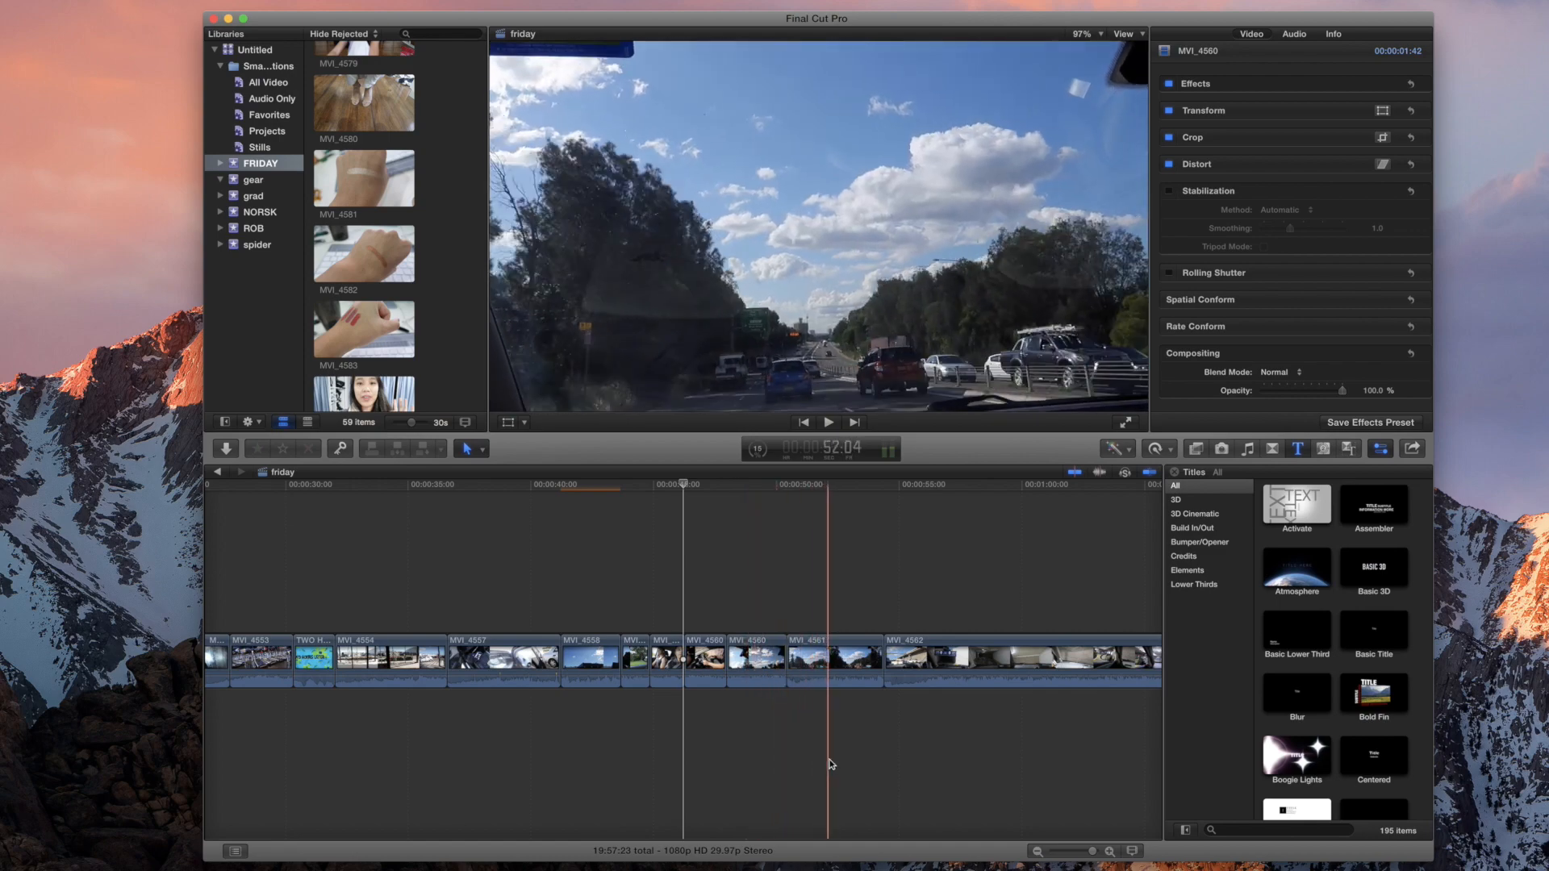
# Step: Trim about one second off the end of clip MVI_4561, just before MVI_4562
pyautogui.moveTo(878, 665); pyautogui.dragTo(855, 670)
pyautogui.hscroll(5, 855, 670)
pyautogui.hscroll(3, 855, 670)
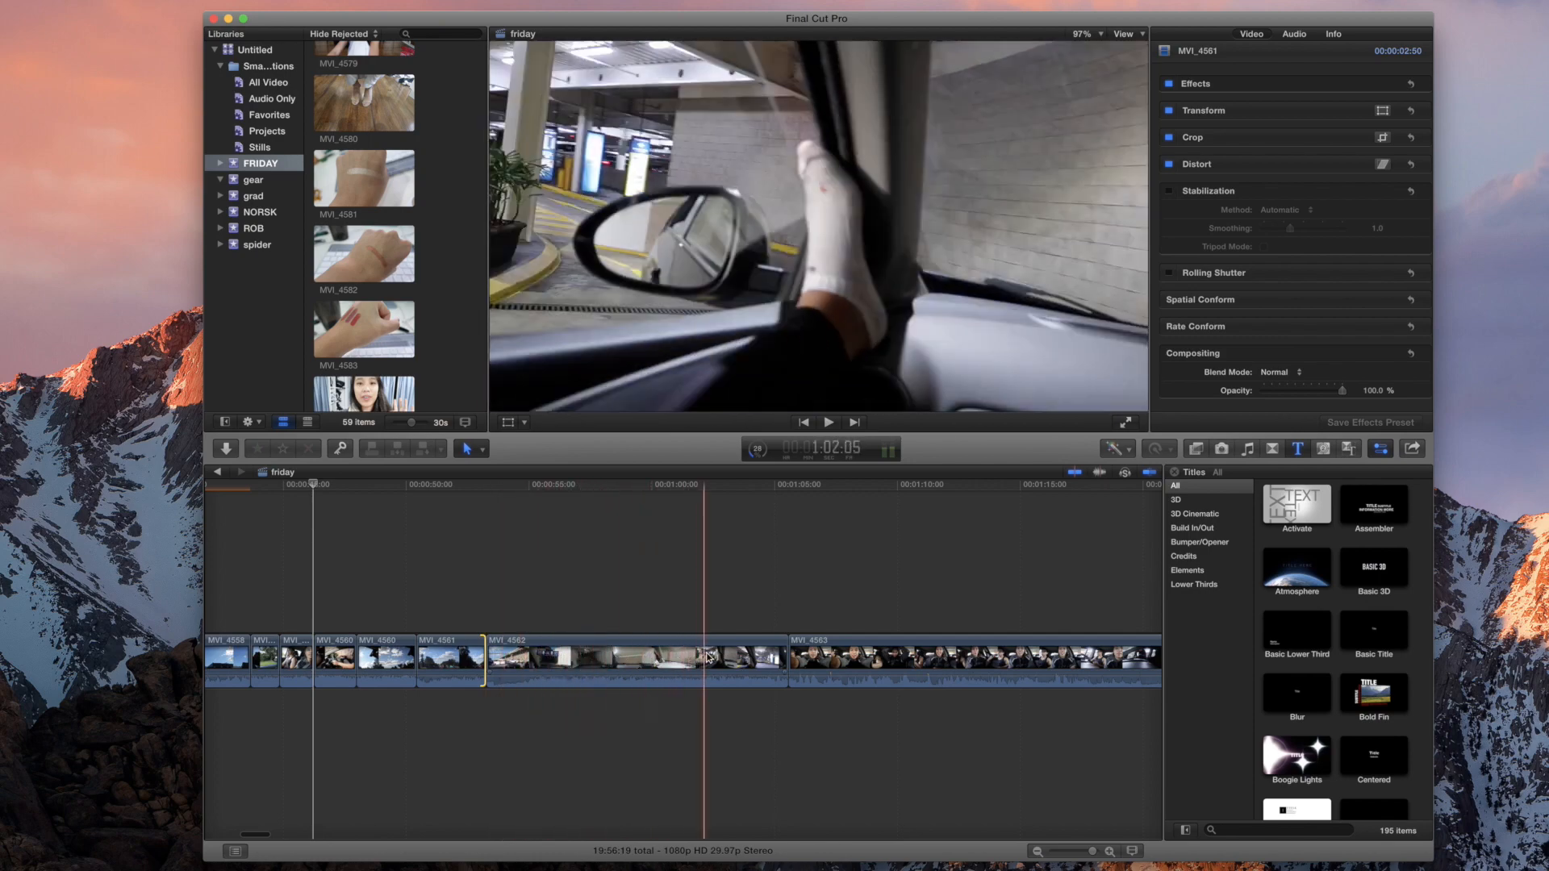
# Step: Detach and remove the audio of MVI_4562, speed the clip up to 500%, and play it back
pyautogui.click(726, 658)
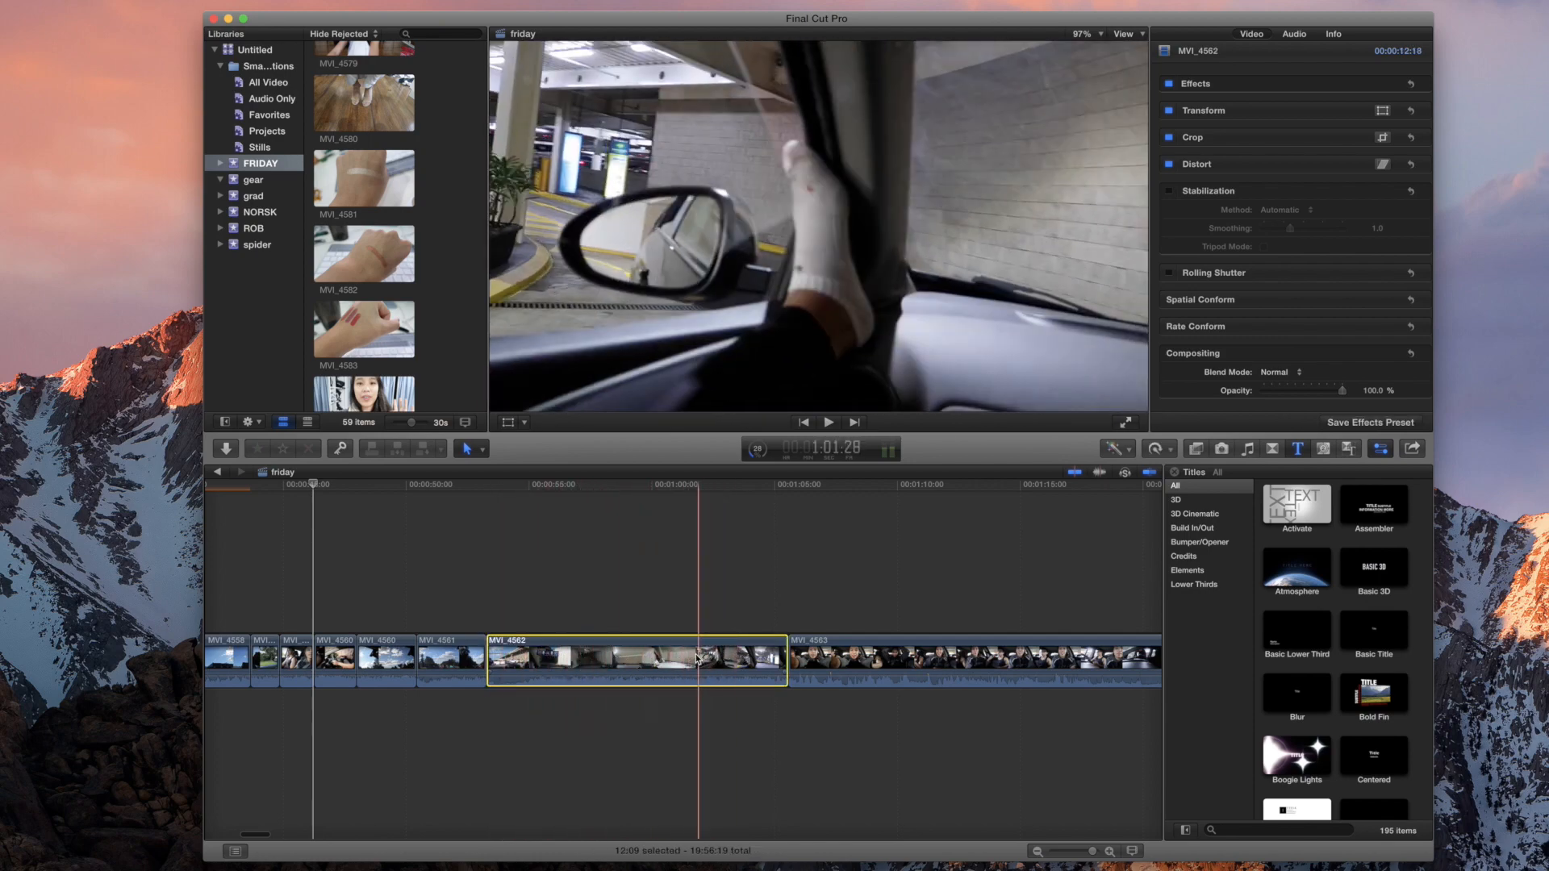
pyautogui.rightClick(702, 657)
pyautogui.click(707, 709)
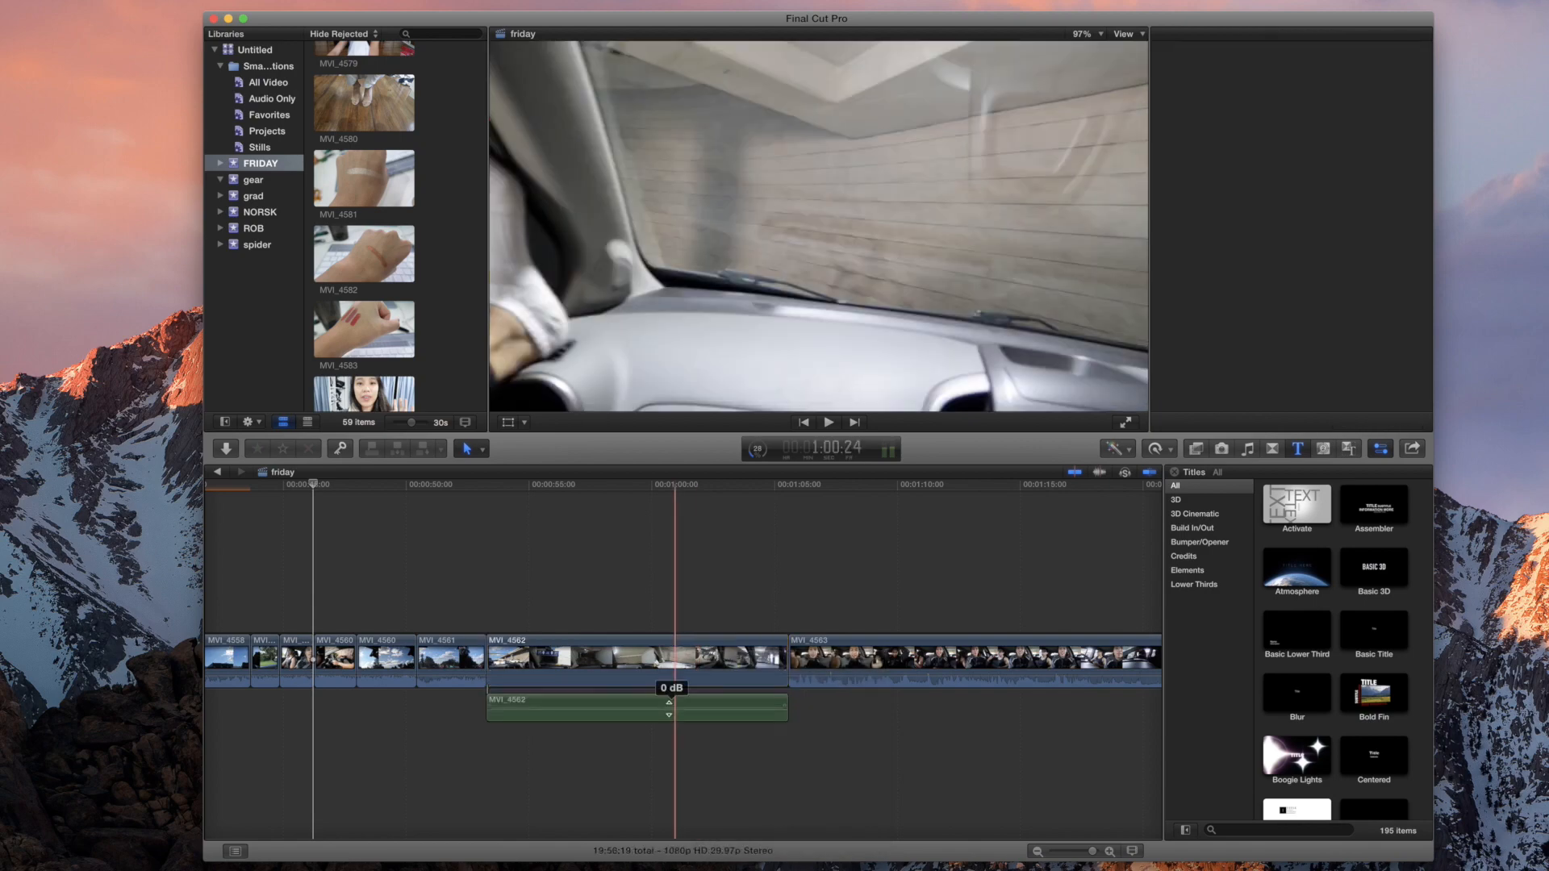
pyautogui.press('/')
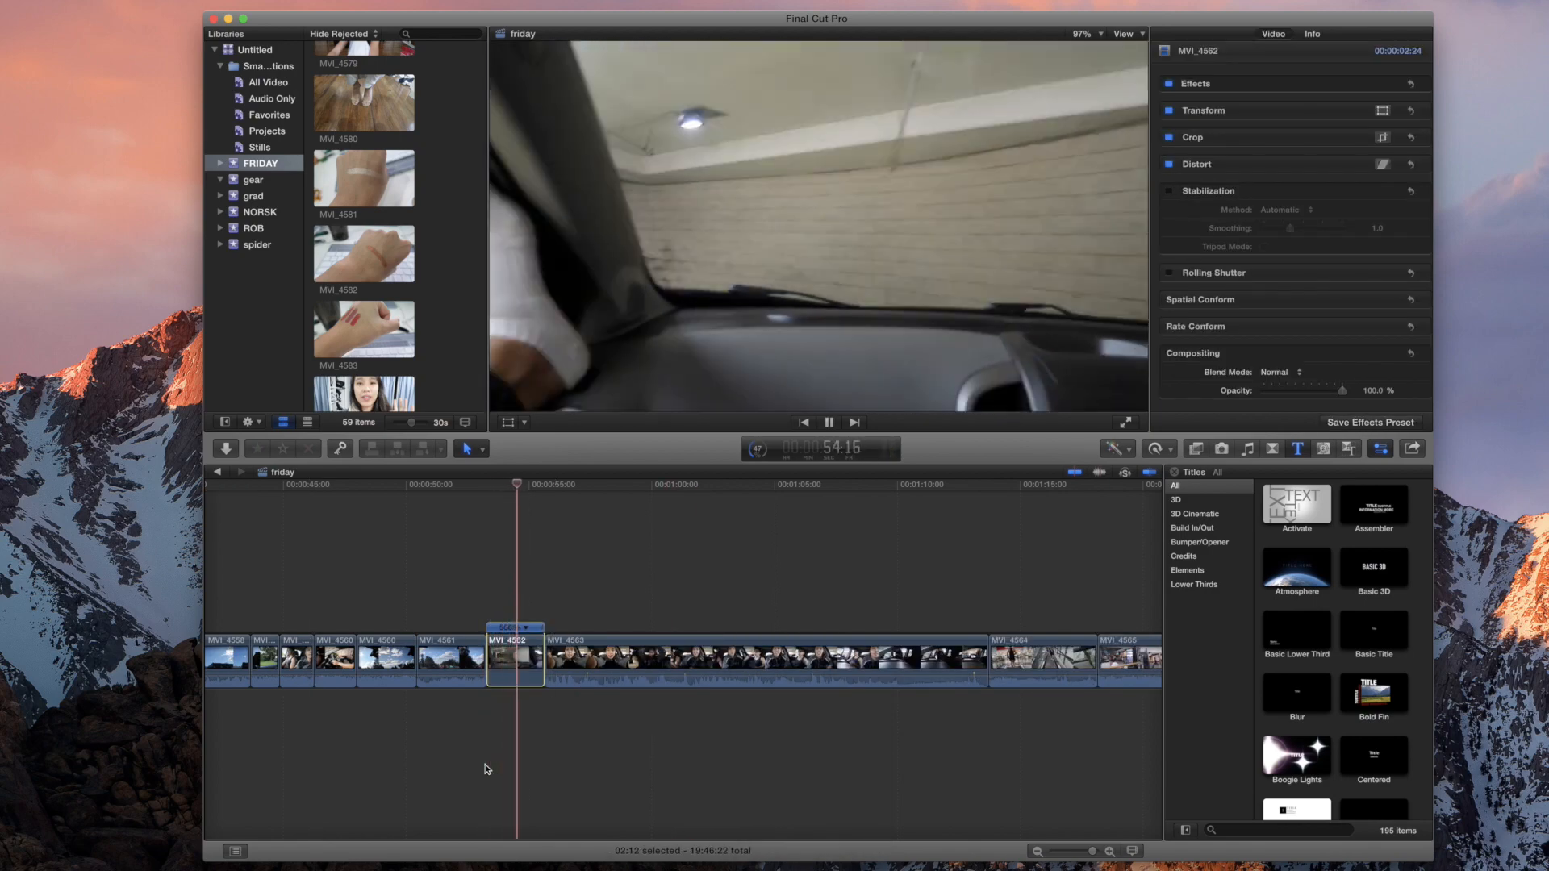
pyautogui.press('space')
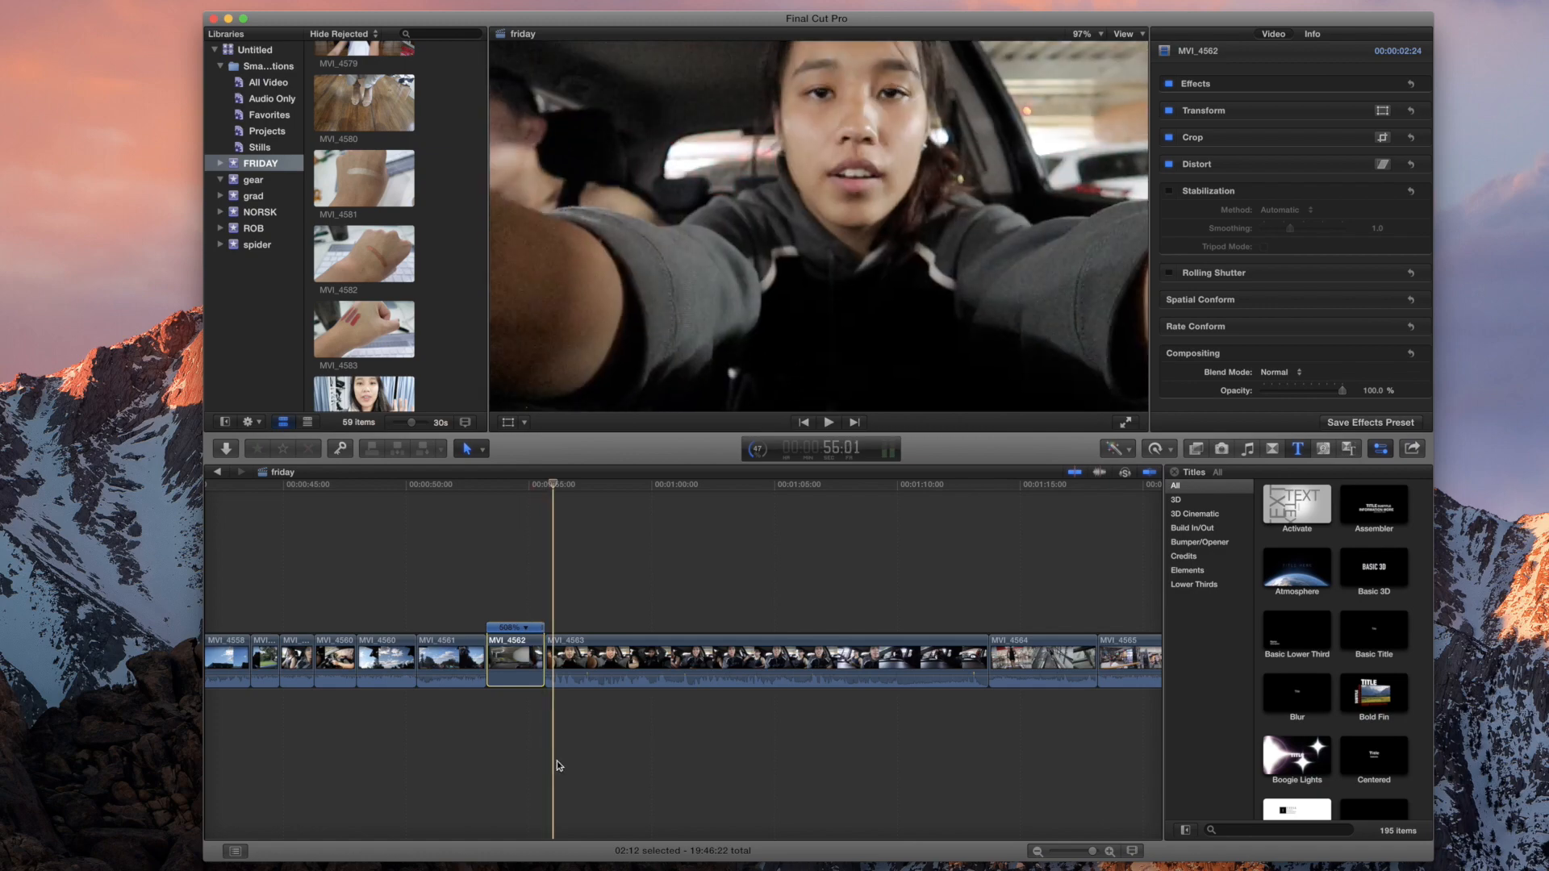
# Step: Add MVI_4544, MVI_4545 and MVI_4547 from the 187__05 folder to the beginning of the friday timeline
pyautogui.hscroll(-15, 556, 762)
pyautogui.hscroll(-3, 541, 762)
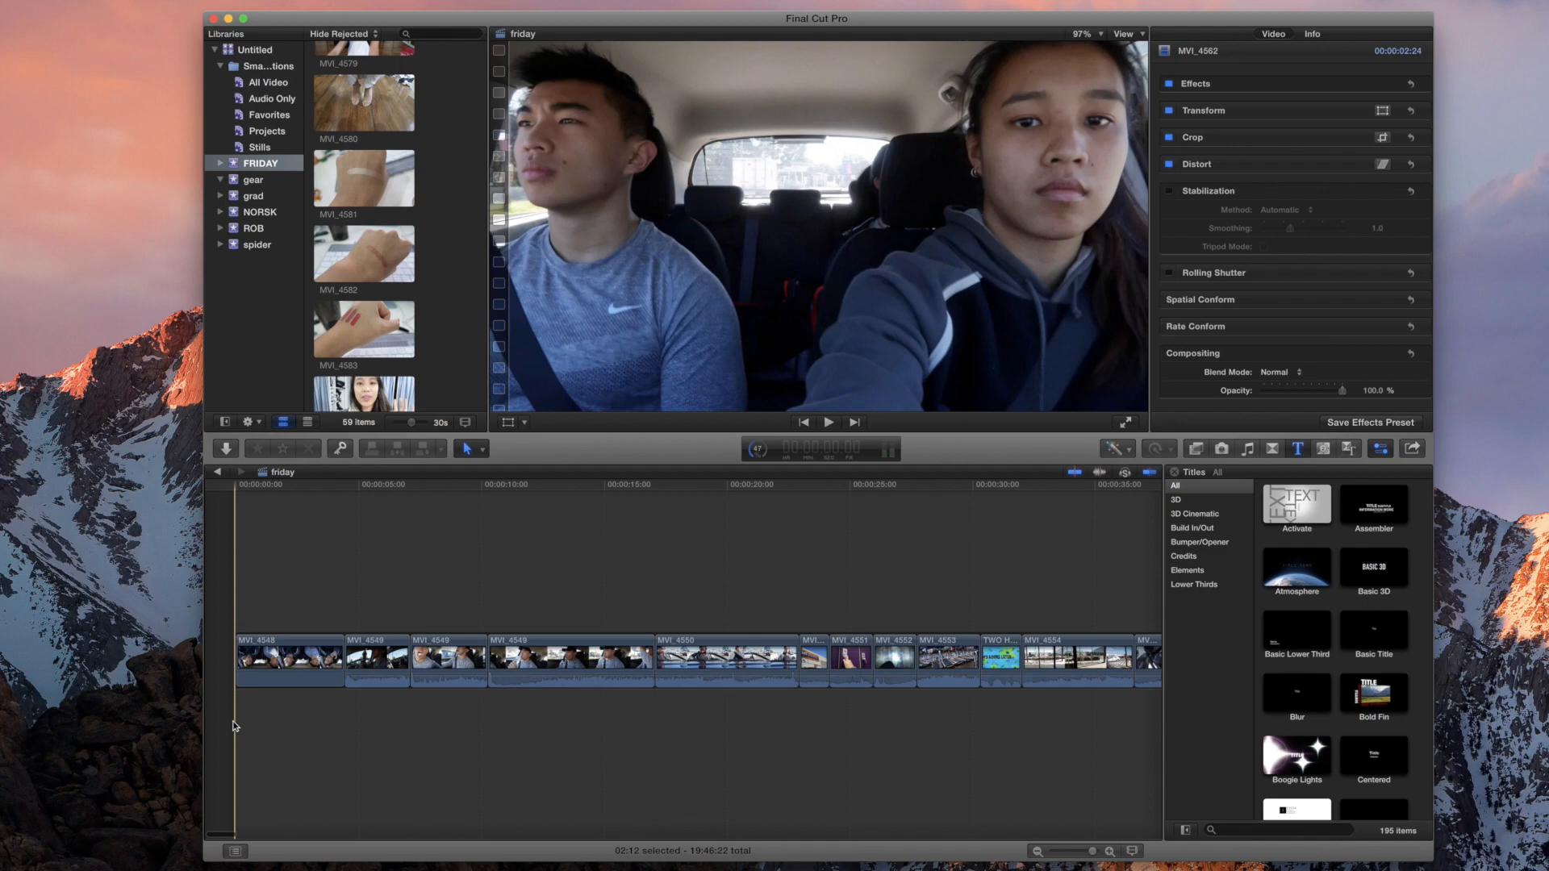
pyautogui.click(245, 548)
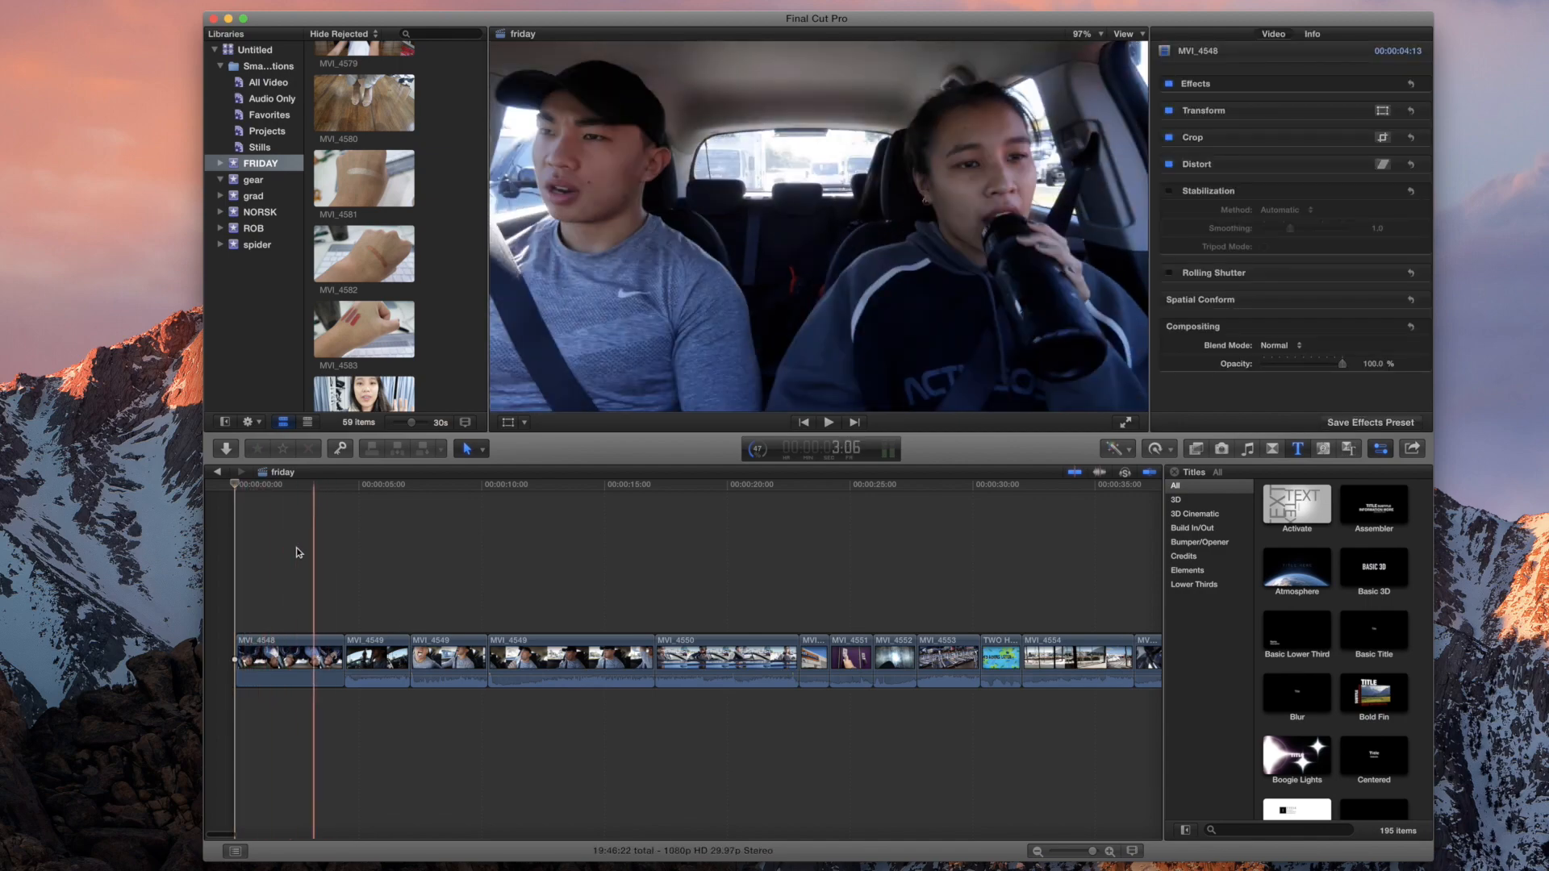
pyautogui.hscroll(-10, 615, 605)
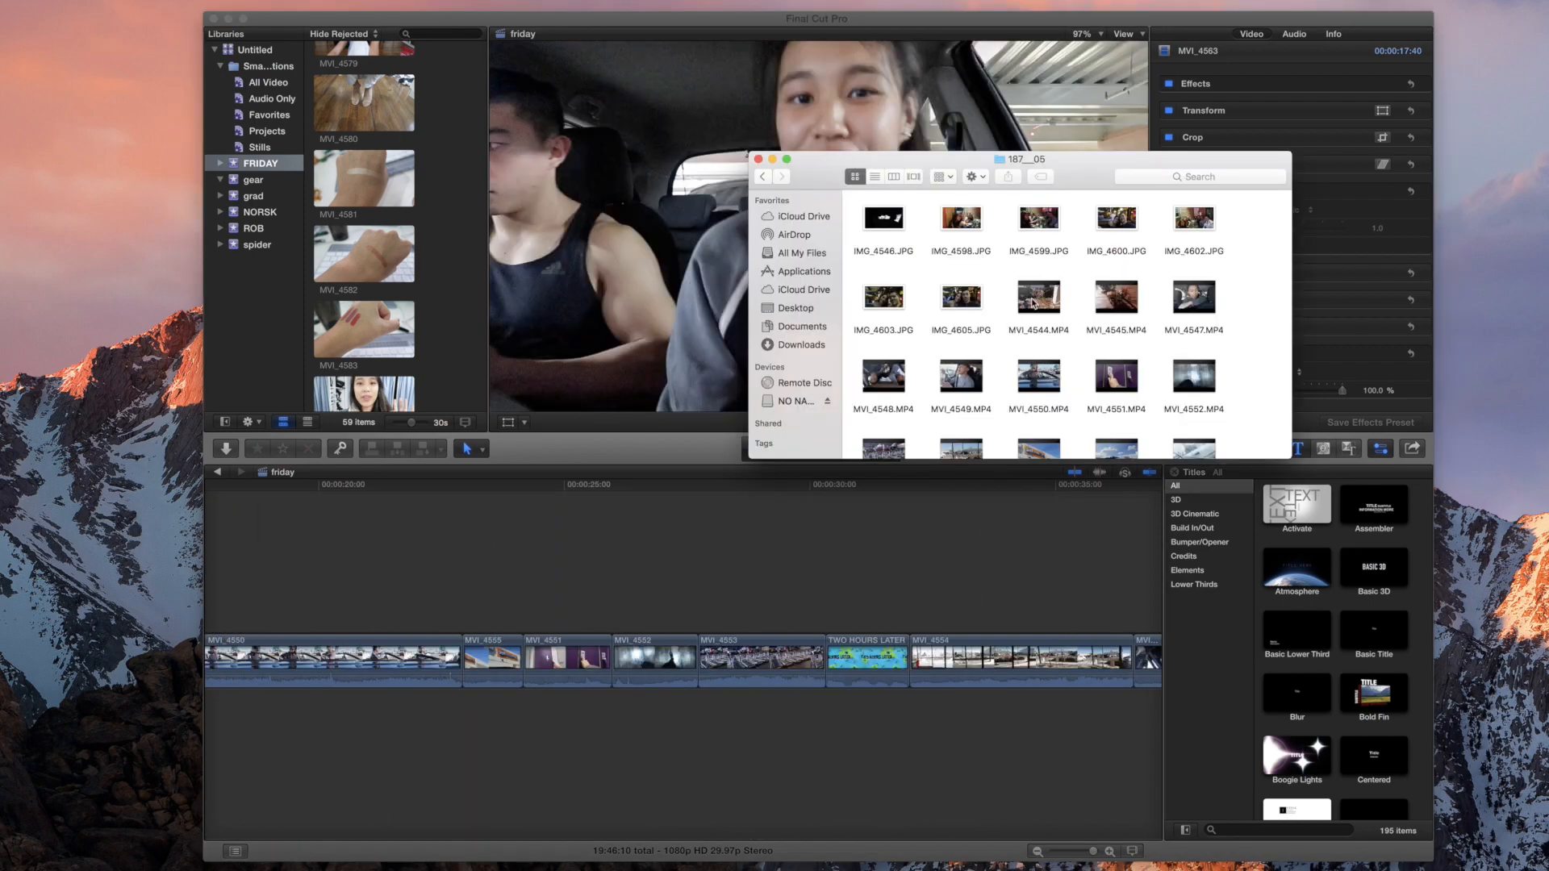
pyautogui.moveTo(1029, 309); pyautogui.dragTo(1031, 311)
pyautogui.scroll(-1, 1036, 315)
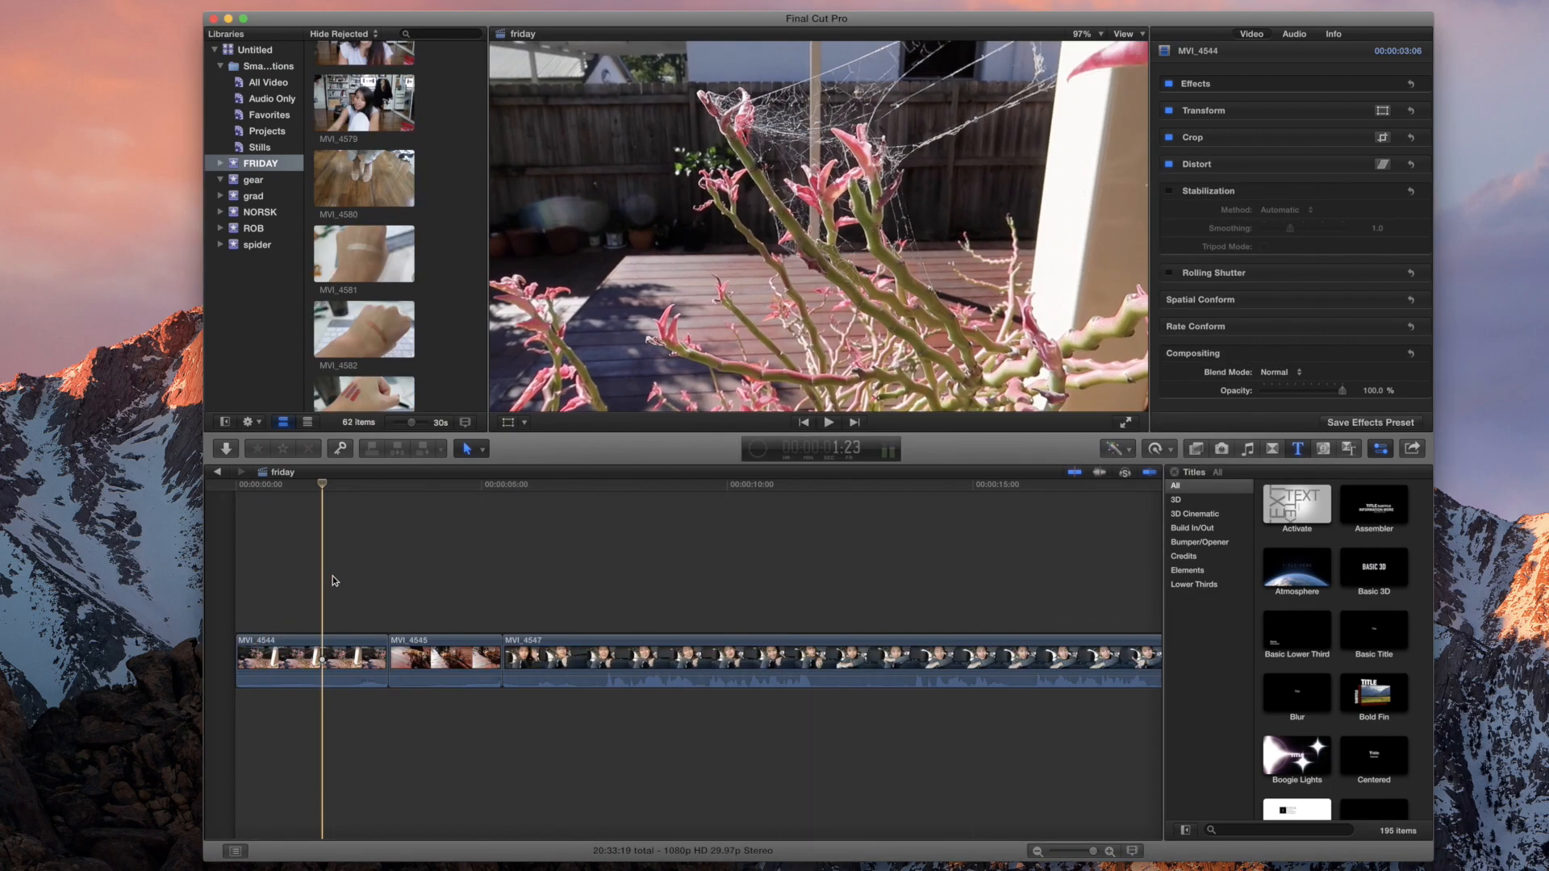
# Step: Play back the opening clip MVI_4544 and trim about 1.4 seconds off its start
pyautogui.press('space')
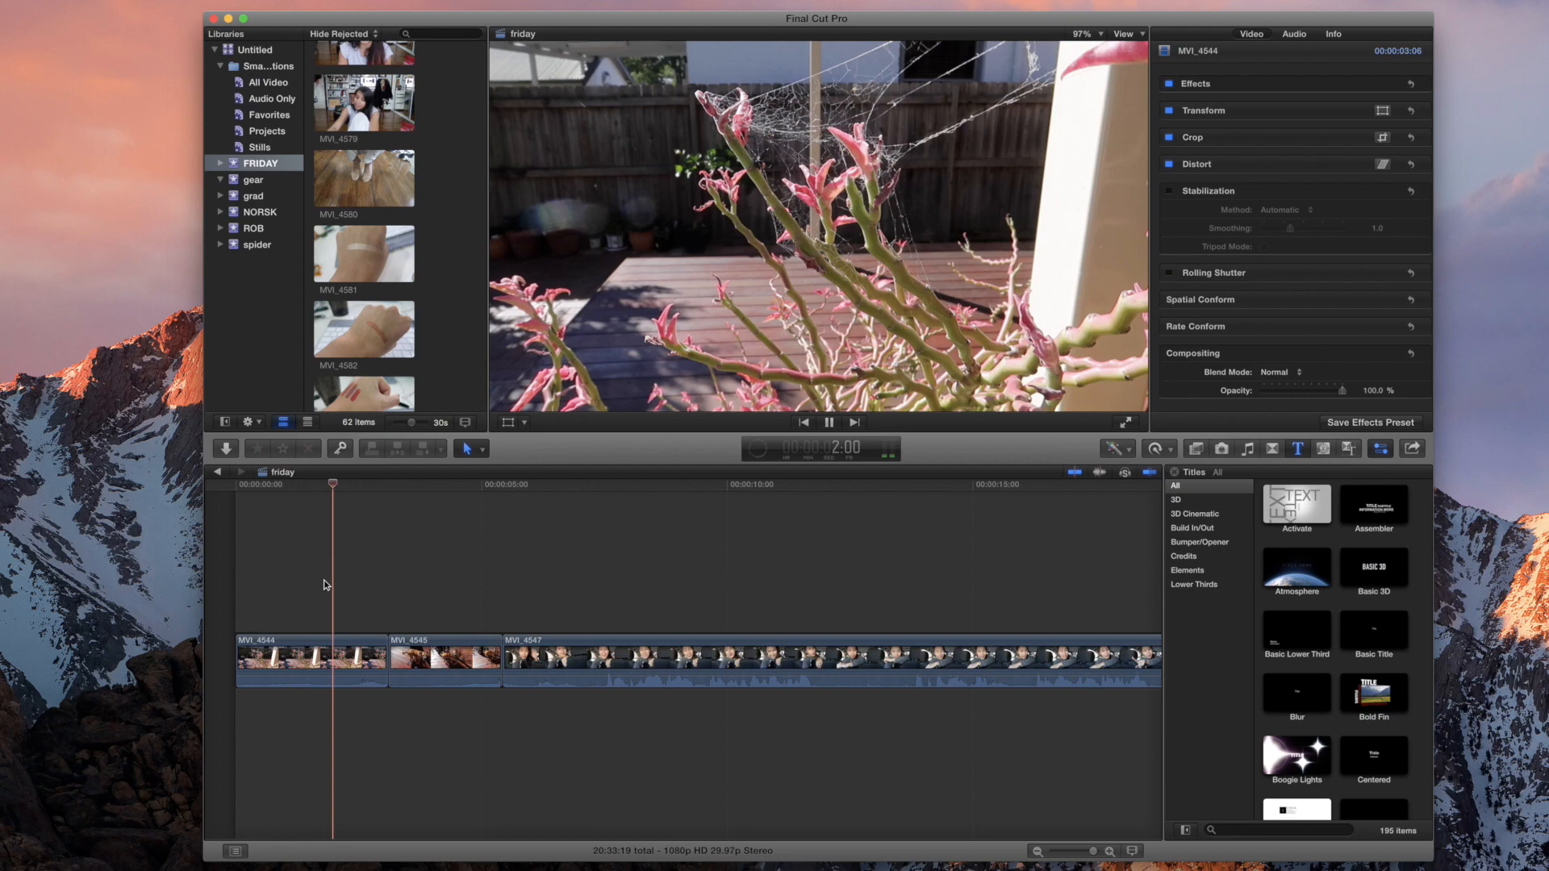
pyautogui.press('space')
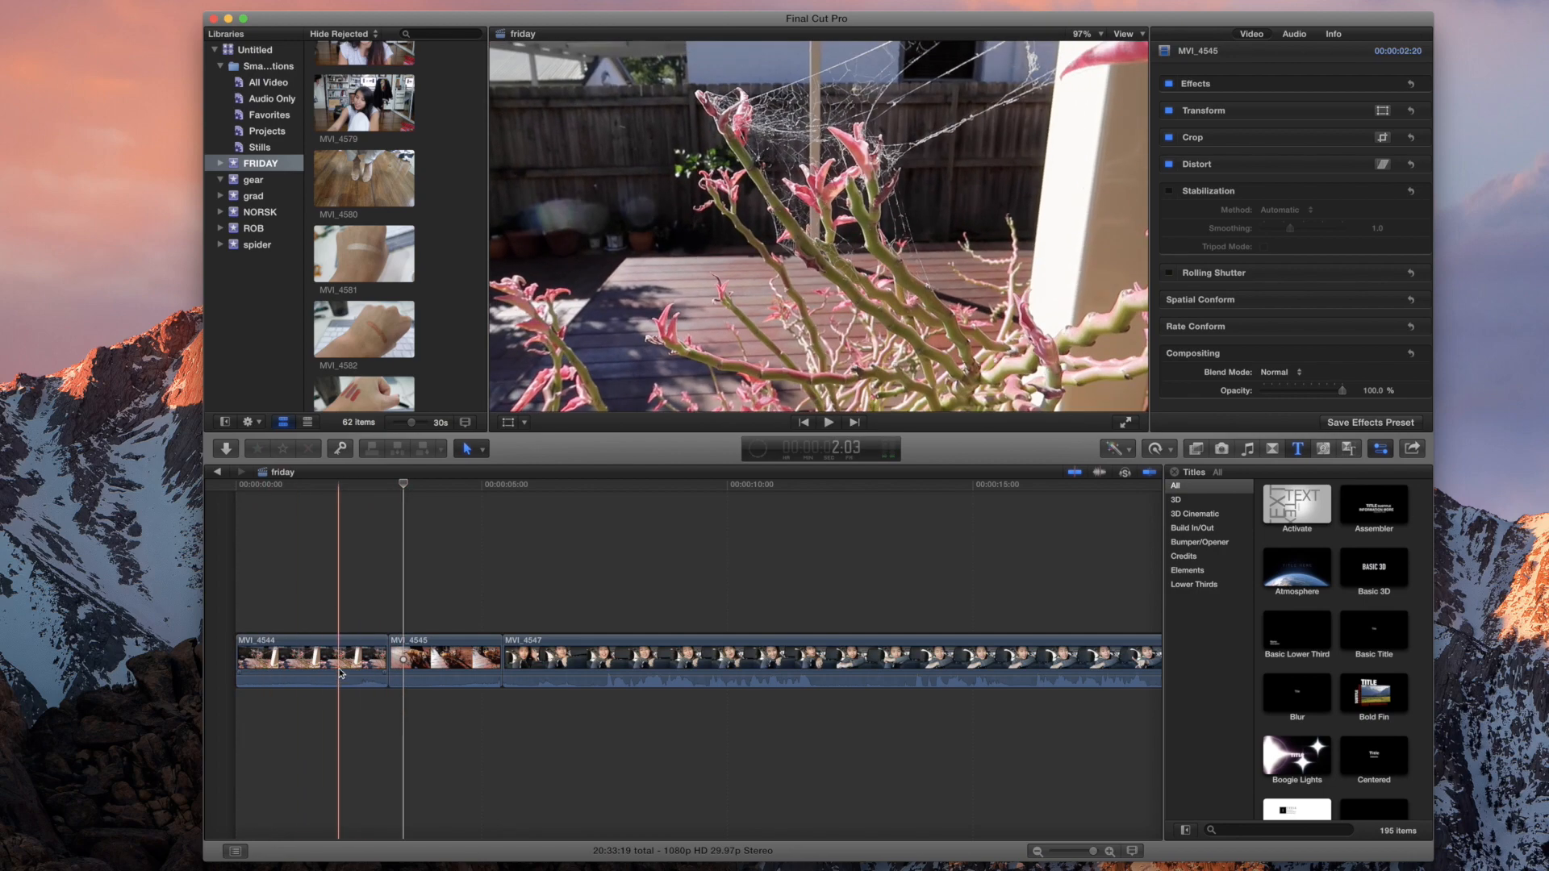
pyautogui.moveTo(238, 656); pyautogui.dragTo(305, 655)
pyautogui.click(350, 579)
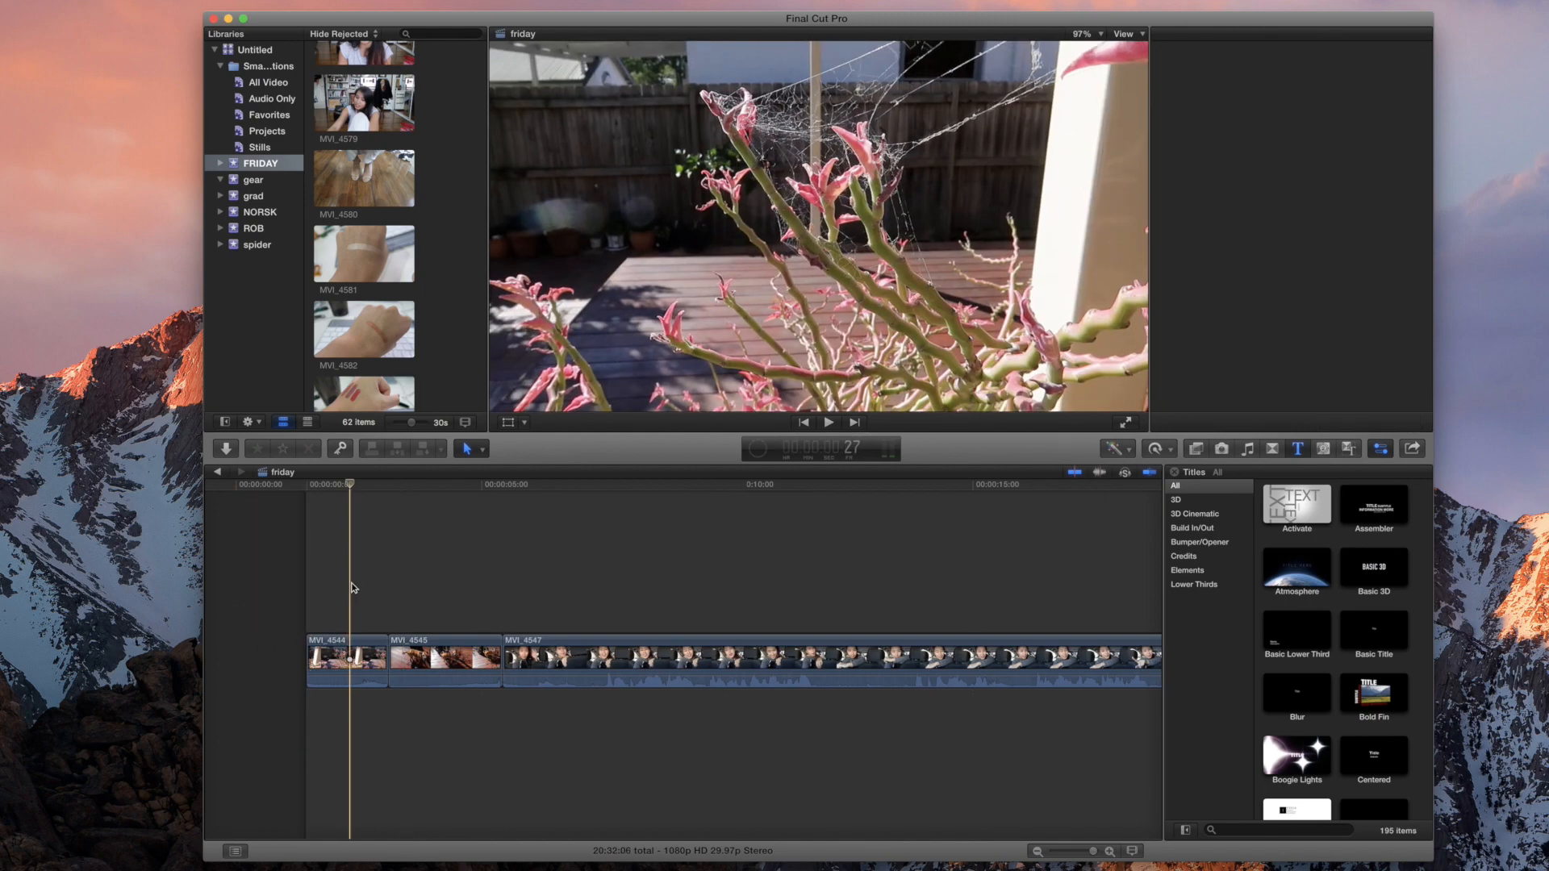
# Step: Scale MVI_4544 to about 149% and shift its picture downward, using a 50% viewer zoom, then fit the viewer again
pyautogui.click(1095, 35)
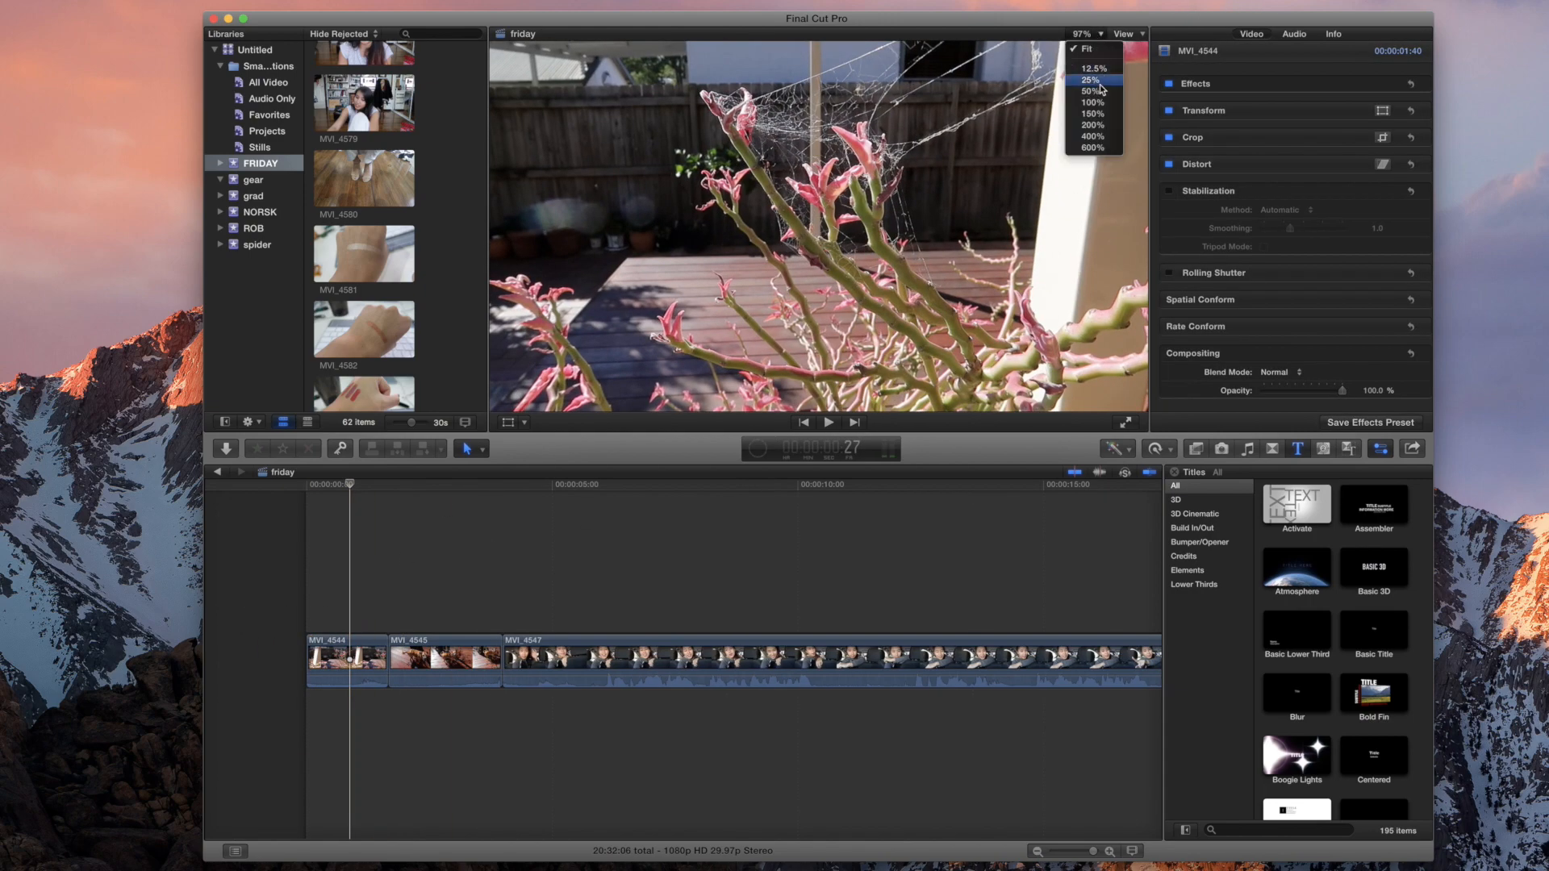
pyautogui.click(1097, 91)
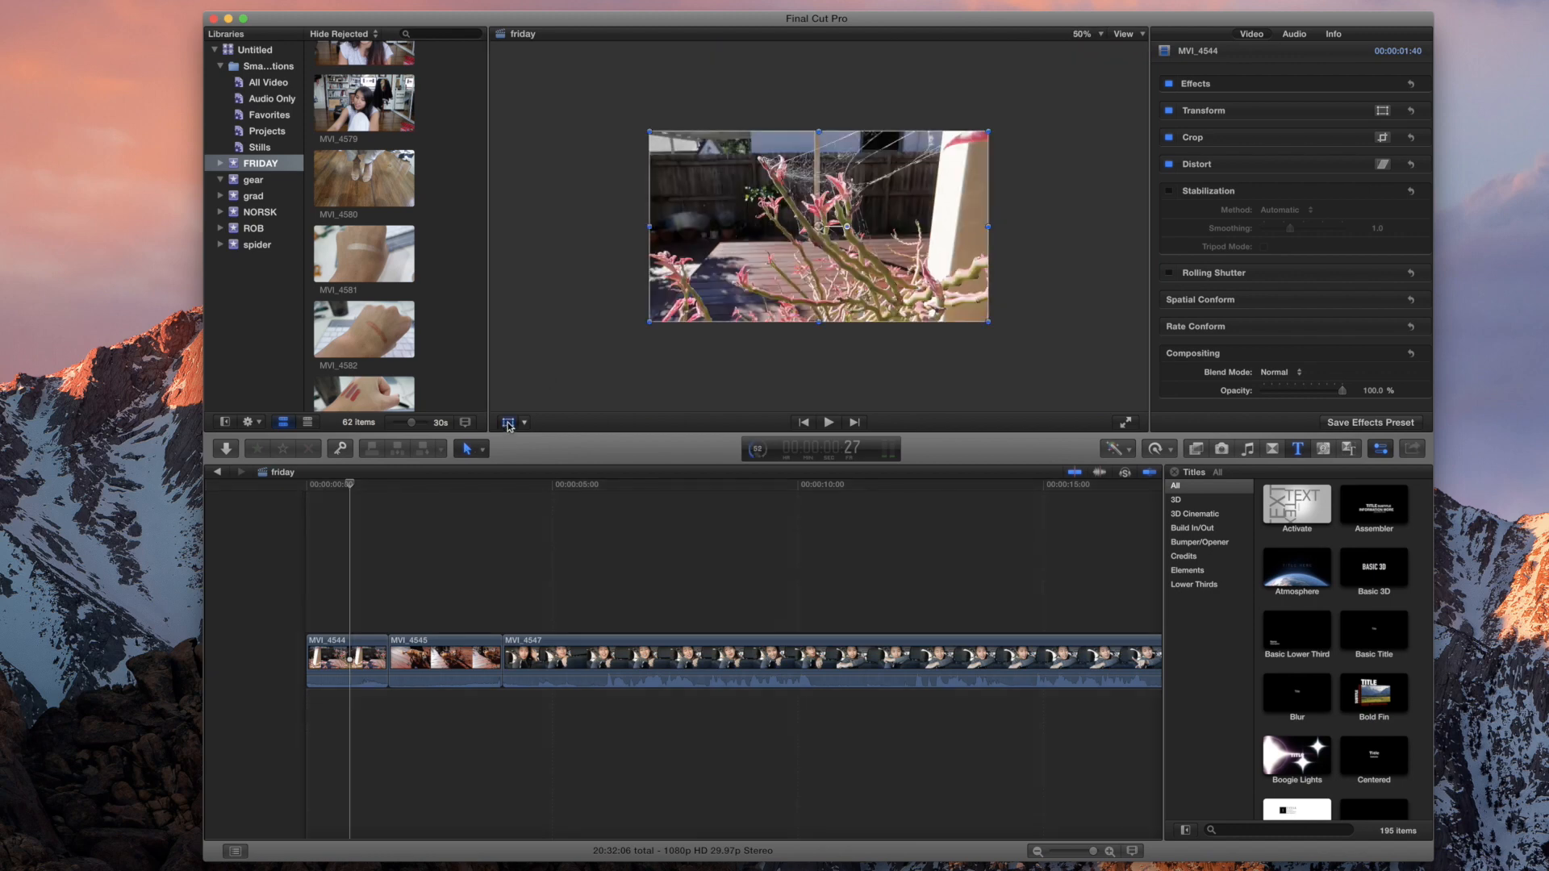
pyautogui.click(507, 422)
pyautogui.moveTo(649, 322); pyautogui.dragTo(564, 367)
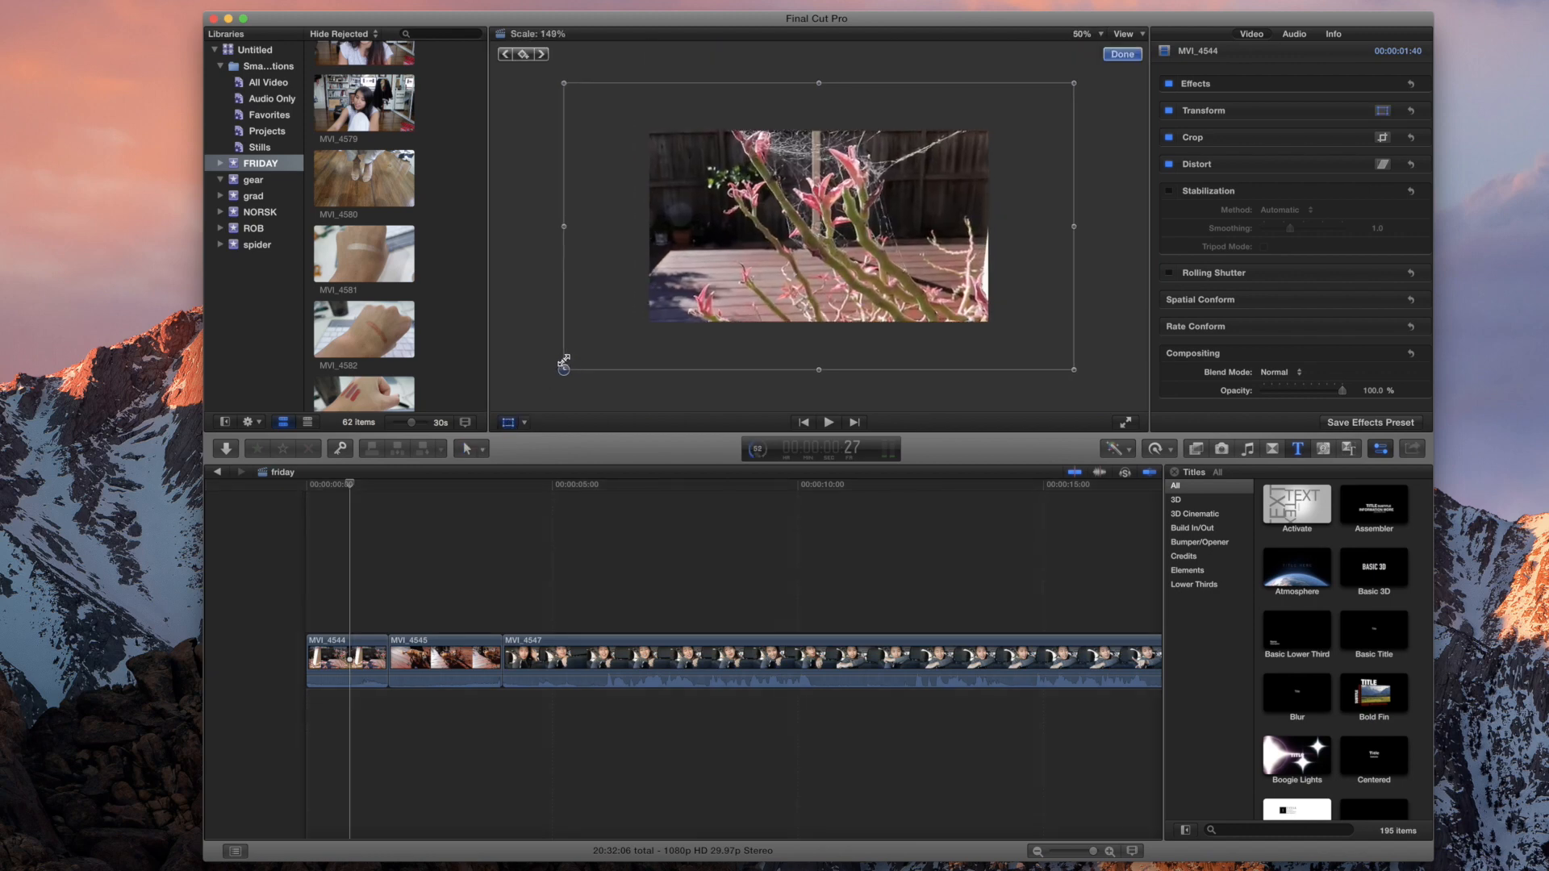
pyautogui.moveTo(924, 172); pyautogui.dragTo(929, 209)
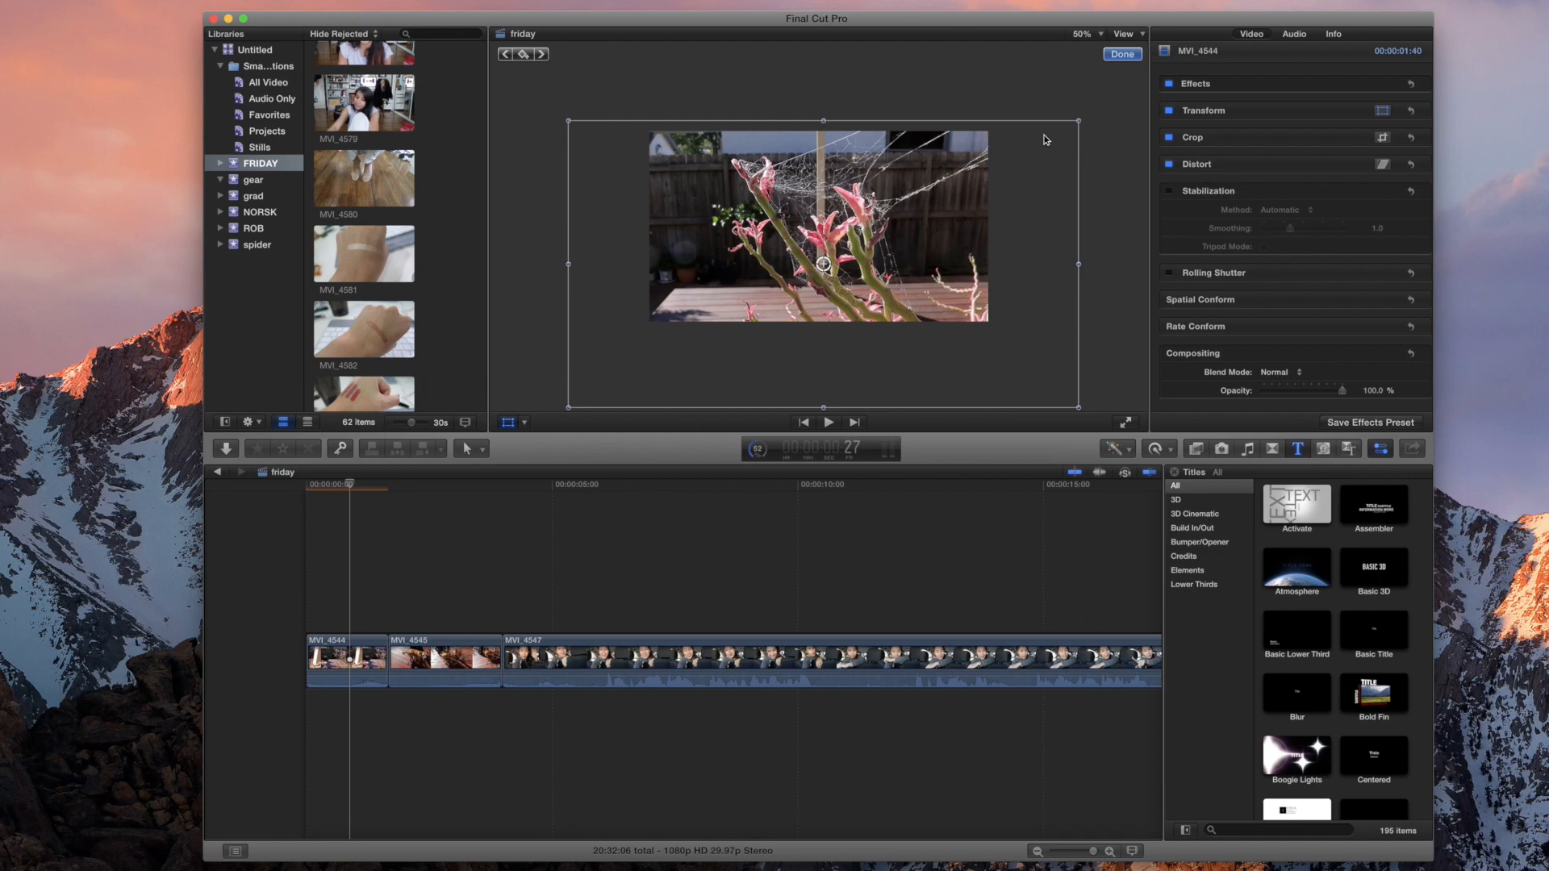
pyautogui.click(1122, 54)
pyautogui.click(1084, 34)
pyautogui.click(1092, 47)
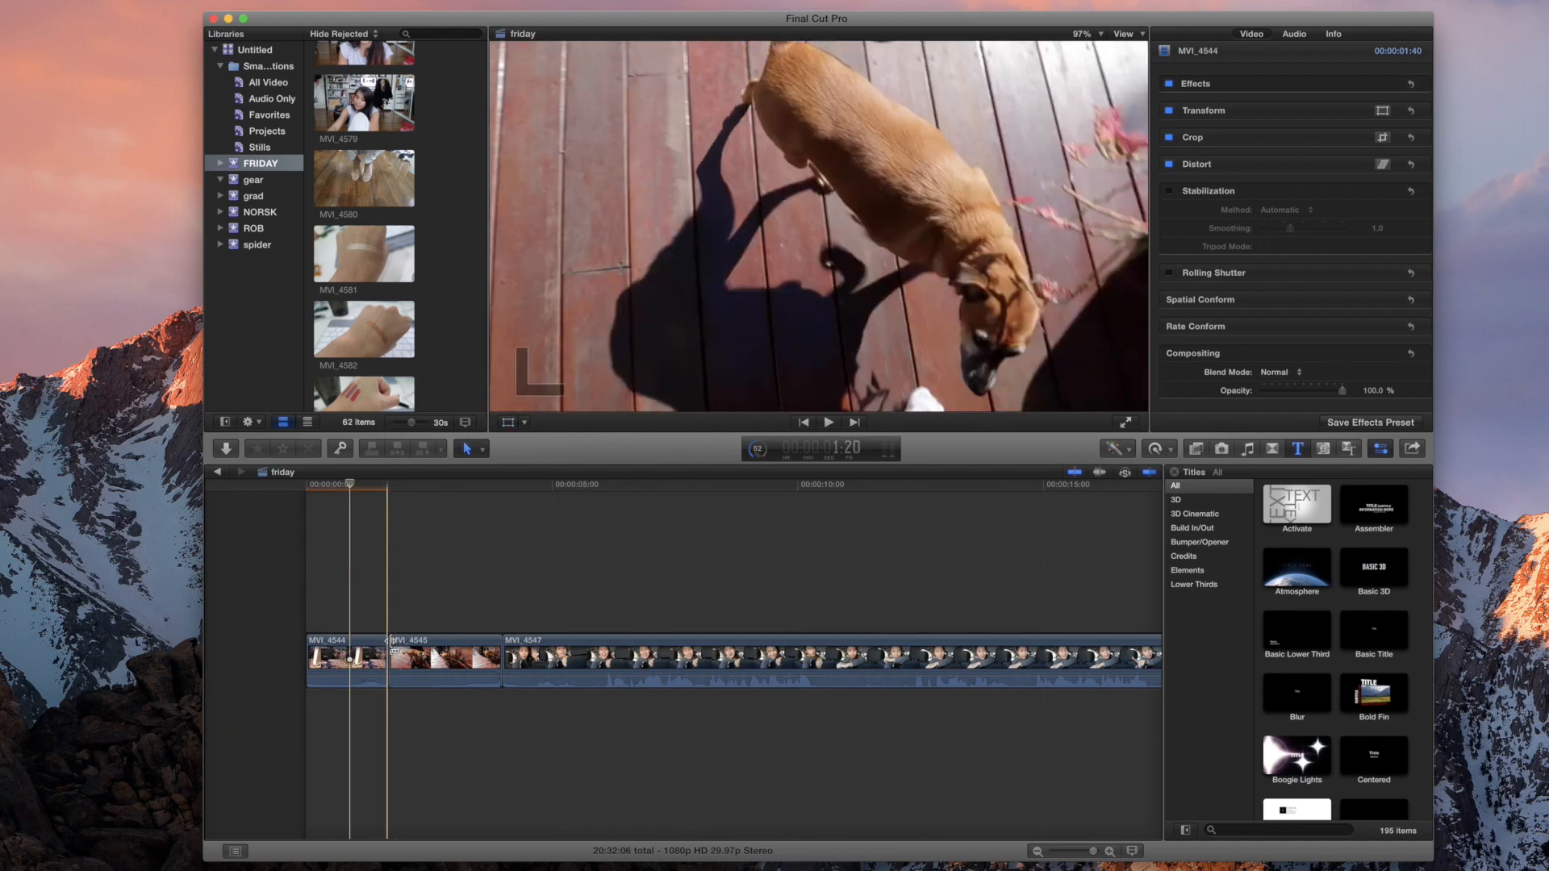
# Step: Trim about half a second off the end of MVI_4544 and roughly two seconds off the start of MVI_4547
pyautogui.moveTo(389, 644); pyautogui.dragTo(363, 650)
pyautogui.press('space')
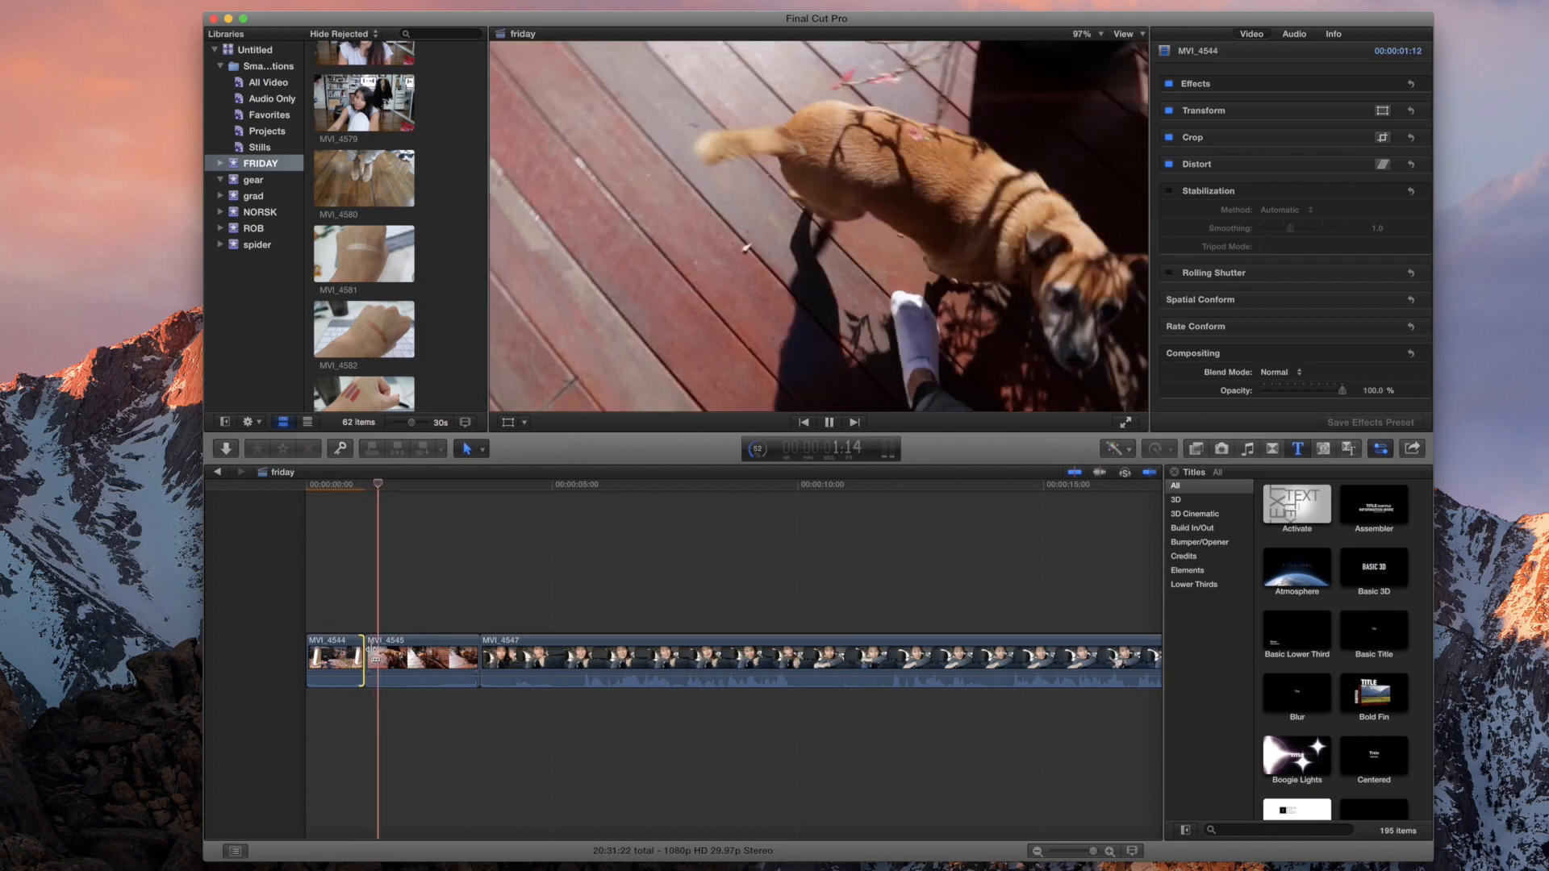
pyautogui.press('space')
pyautogui.moveTo(480, 657); pyautogui.dragTo(571, 652)
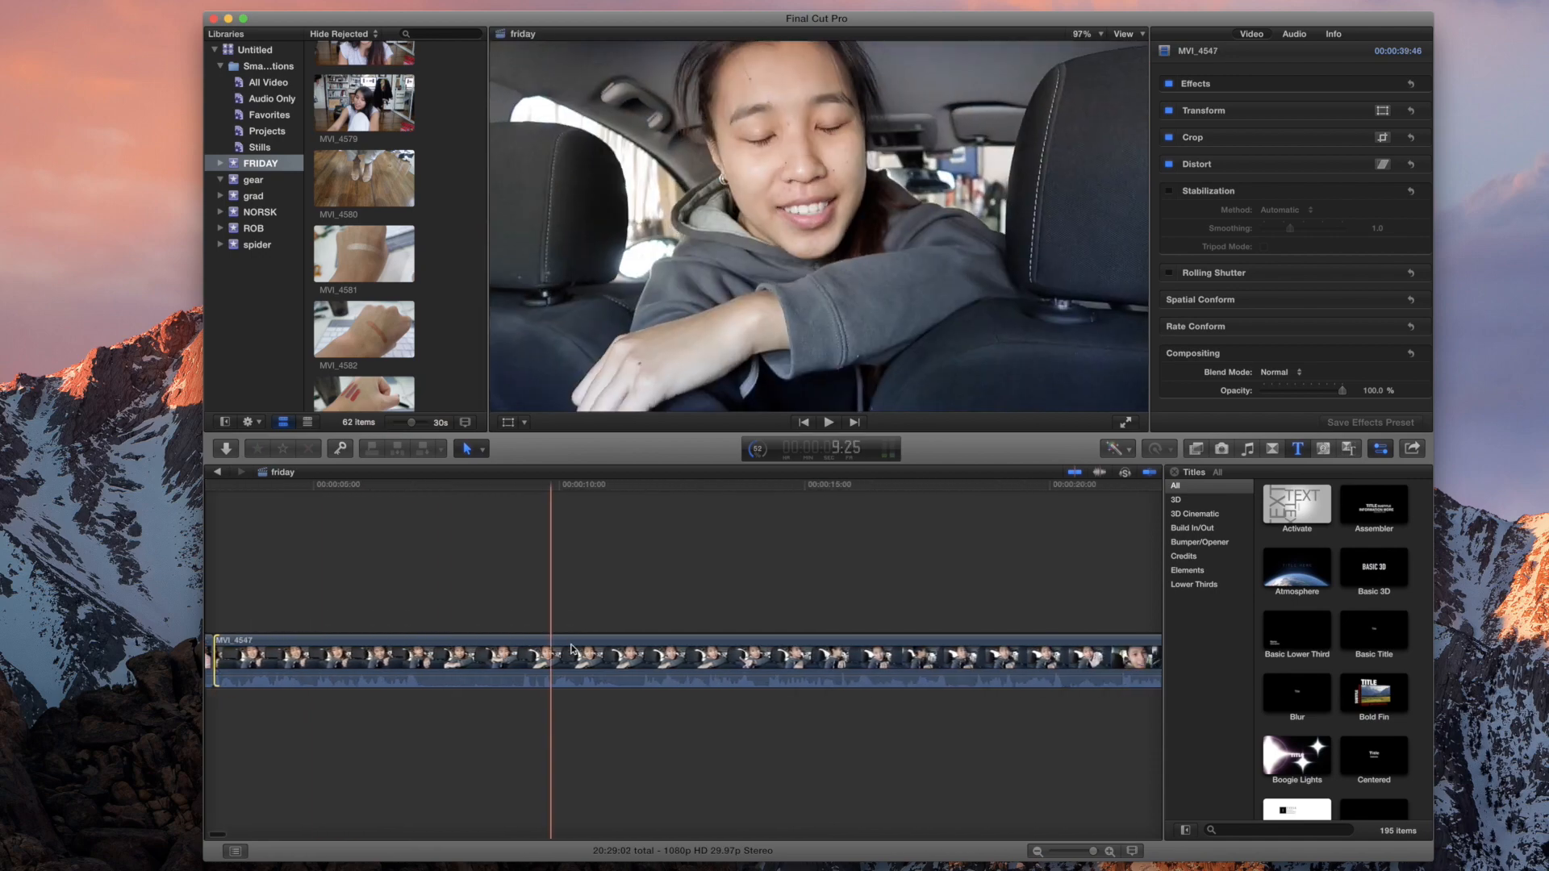
# Step: Play back MVI_4547, split it at about 7:03, and remove roughly the two seconds that follow
pyautogui.press('space')
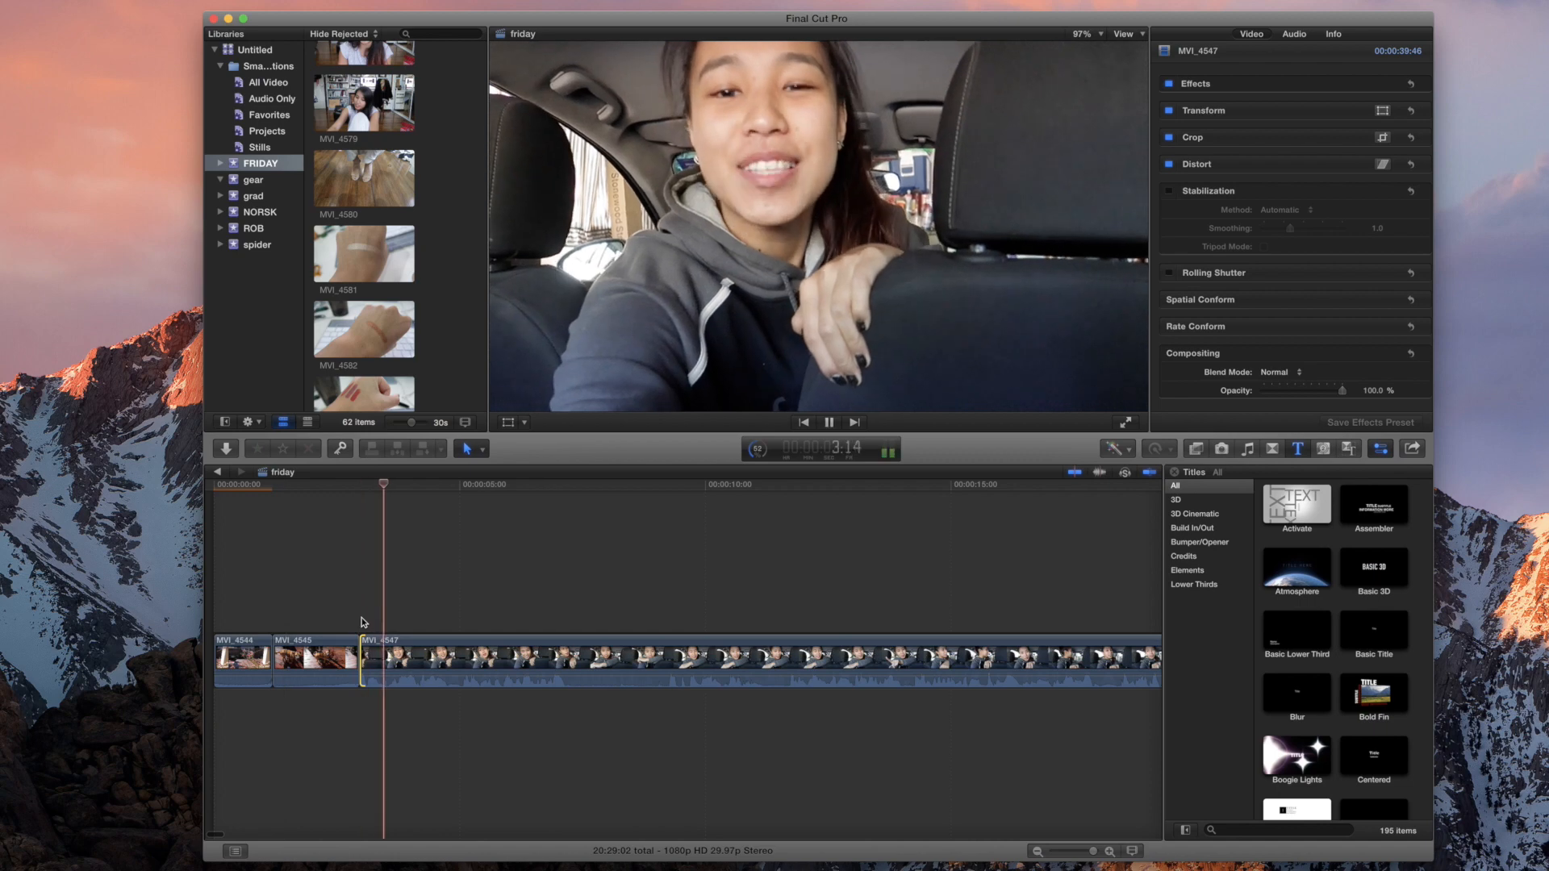
pyautogui.hscroll(3, 362, 621)
pyautogui.press('space')
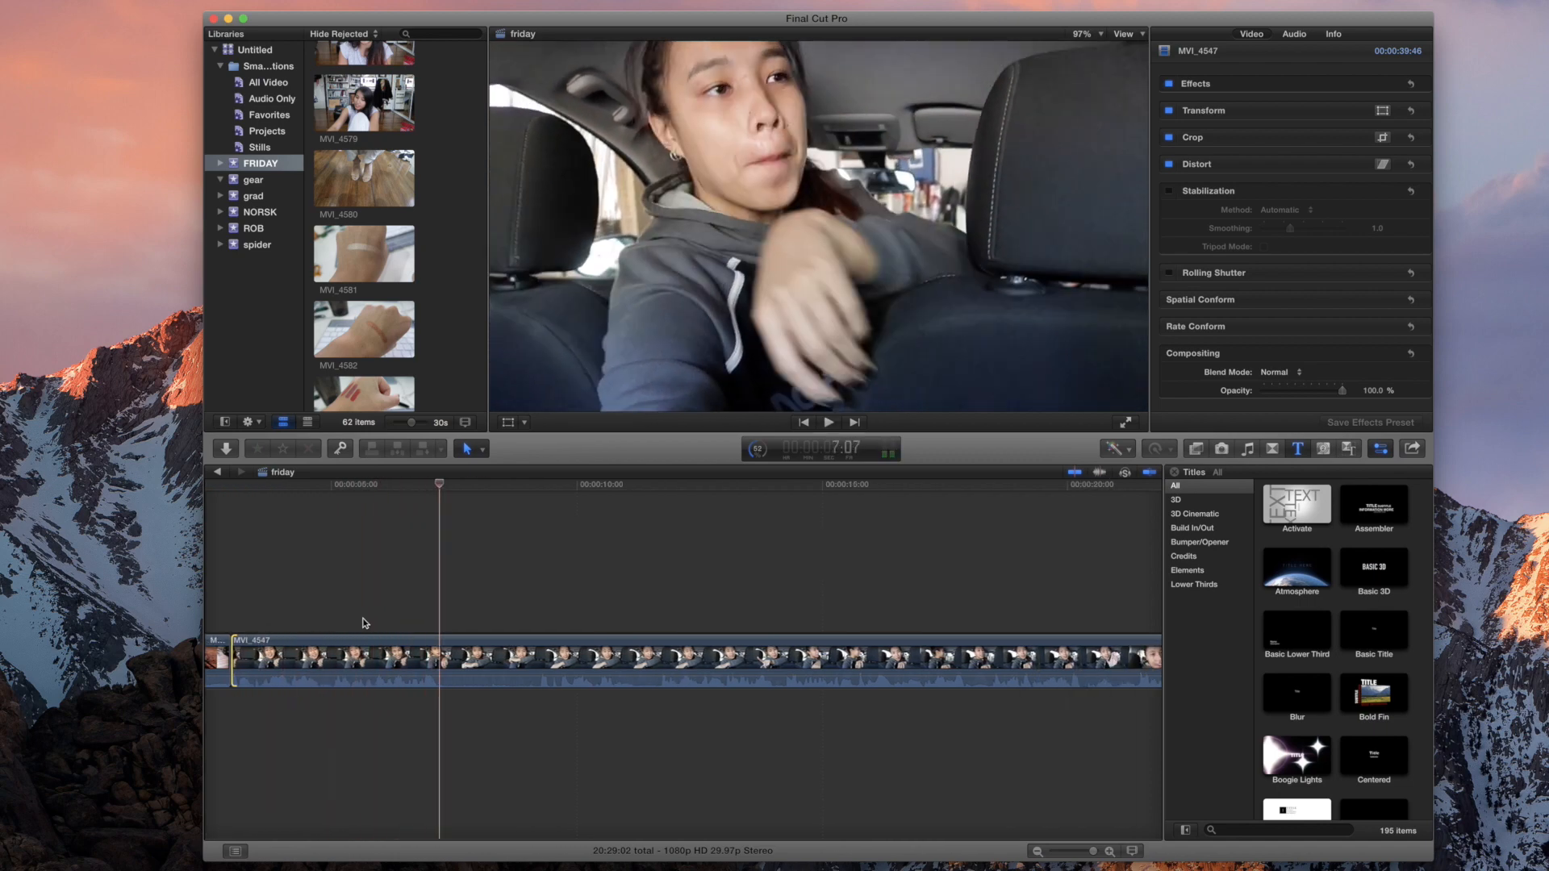
pyautogui.click(376, 678)
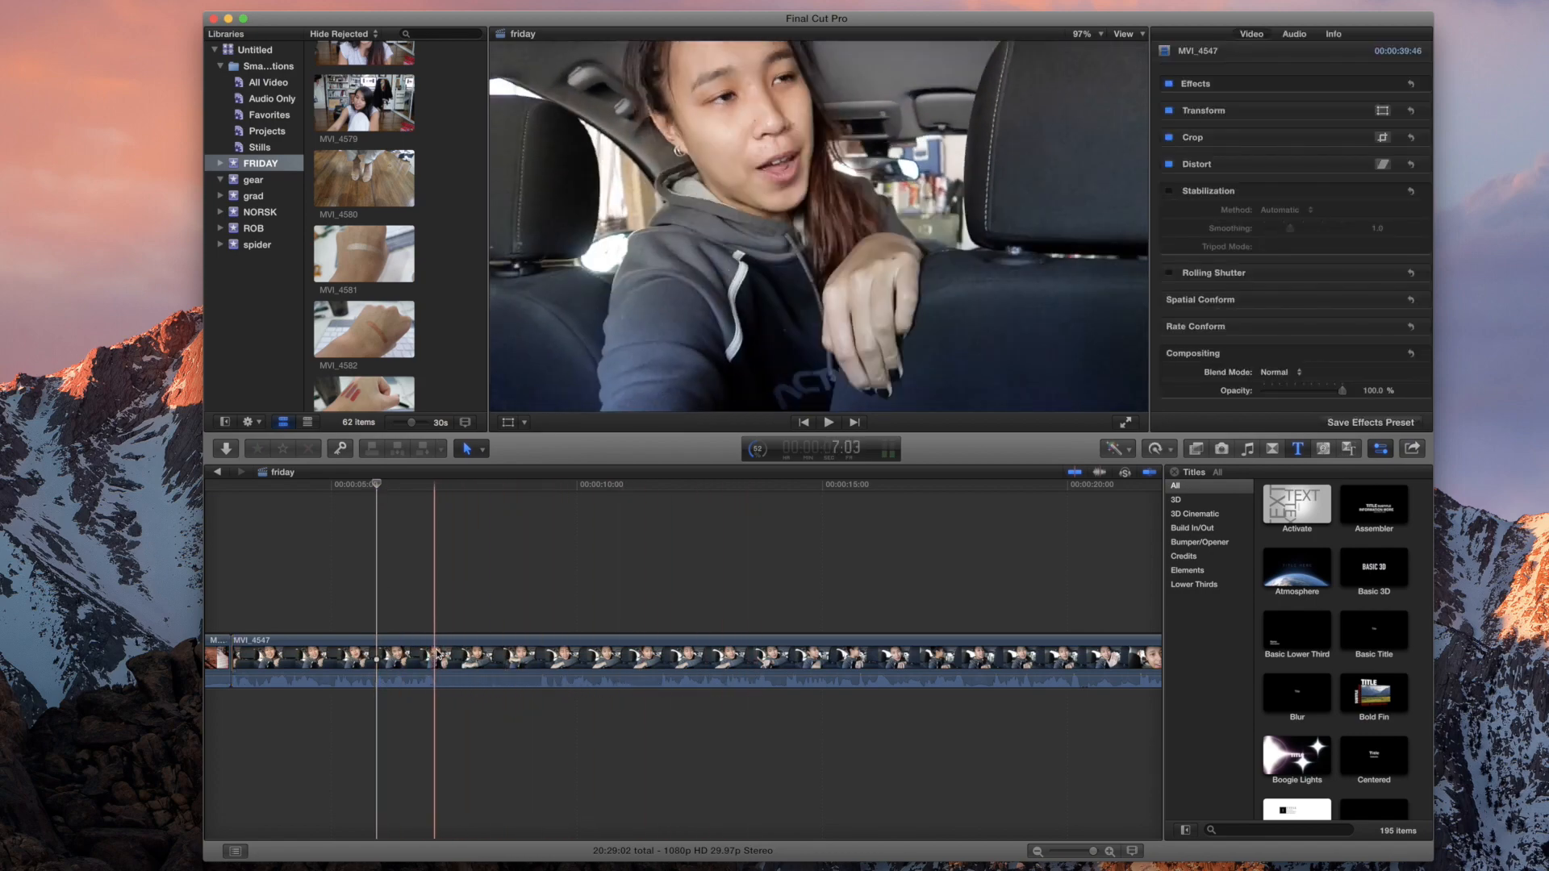
pyautogui.moveTo(436, 659); pyautogui.dragTo(540, 655)
pyautogui.press('Delete')
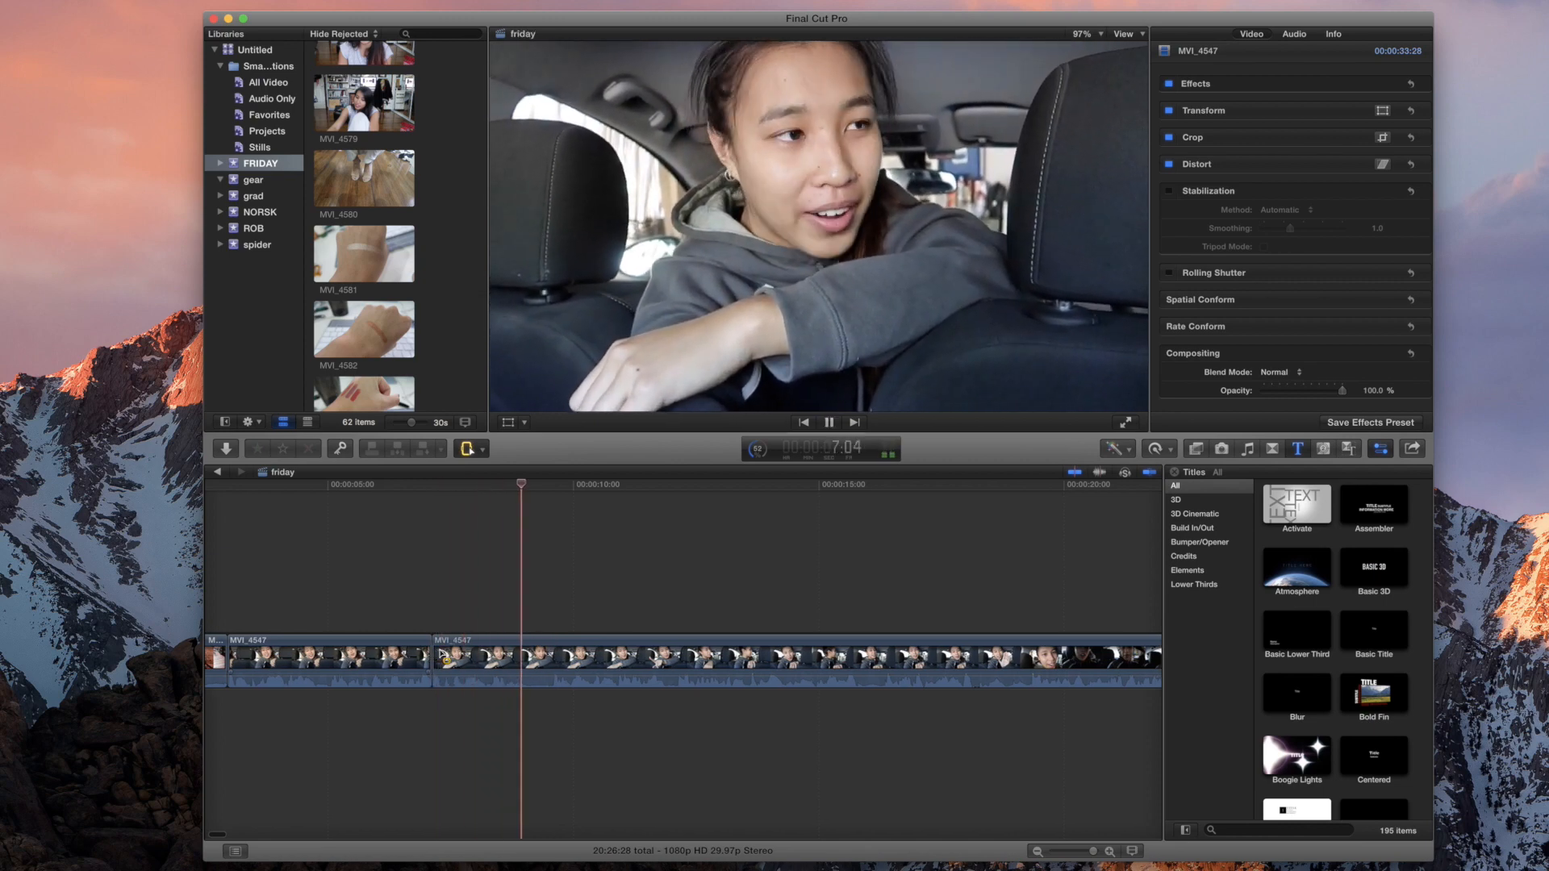
# Step: Trim about 2.4 seconds off the start of the second MVI_4547 piece and play back the remaining footage
pyautogui.press('a')
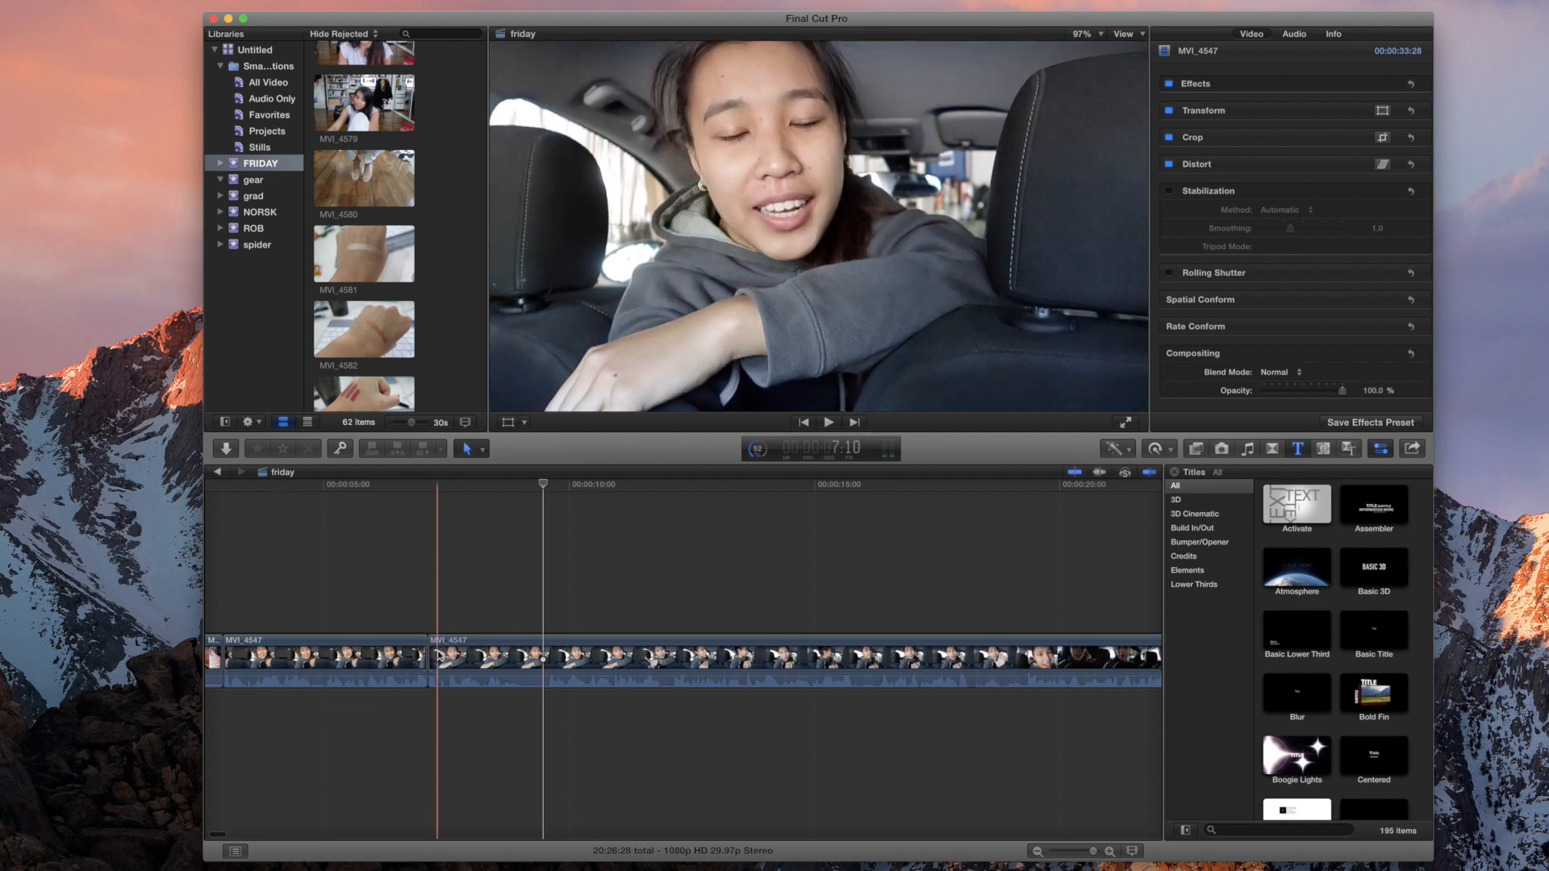
pyautogui.moveTo(438, 659); pyautogui.dragTo(544, 659)
pyautogui.press('space')
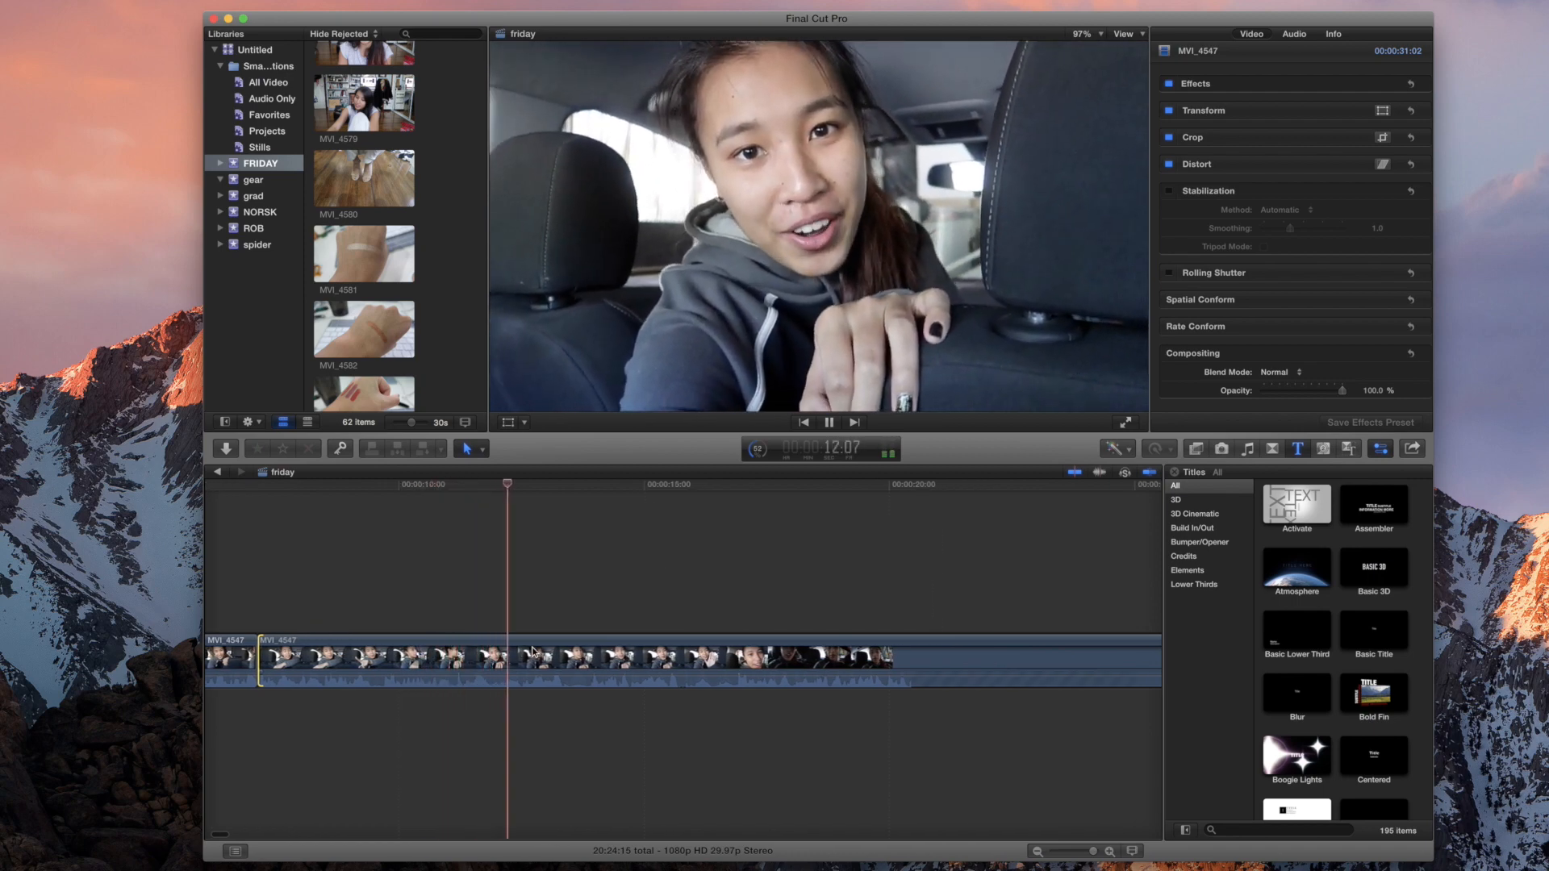
pyautogui.press('space')
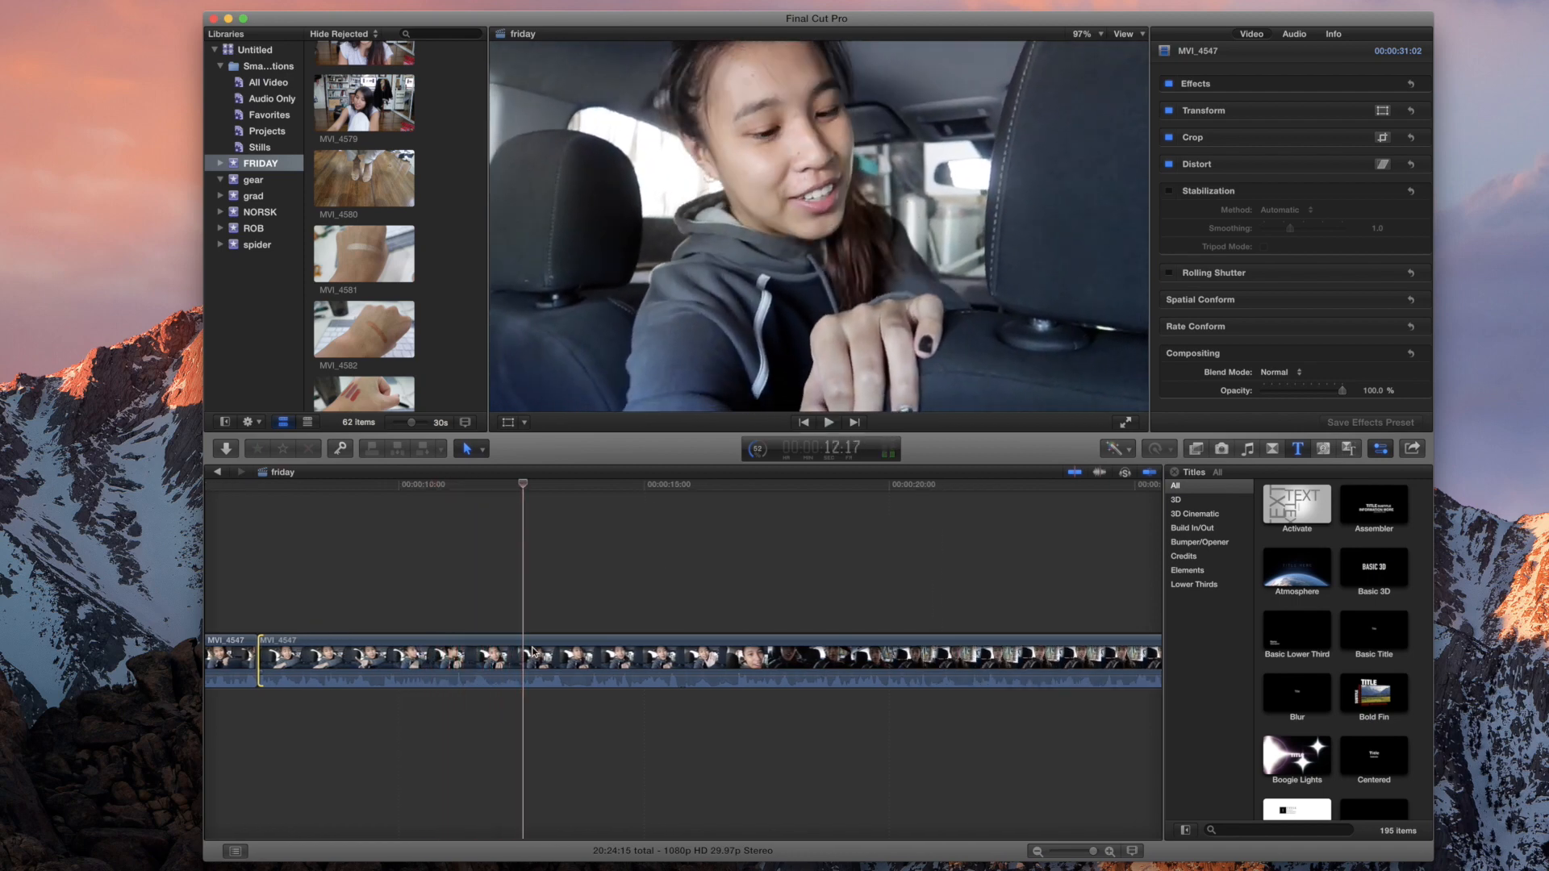
pyautogui.press('space')
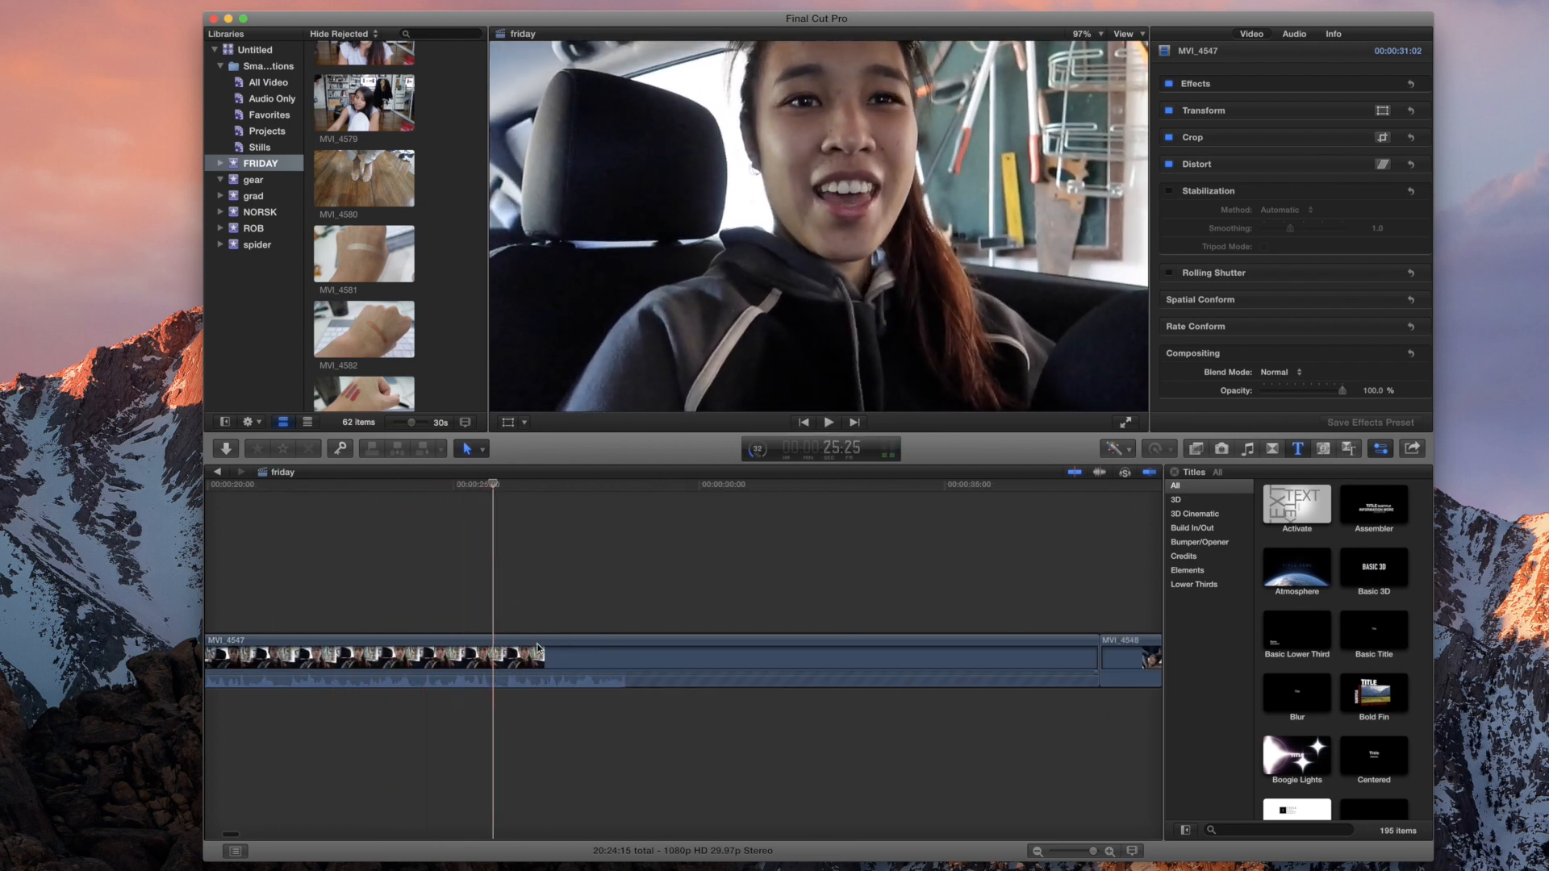
# Step: Split MVI_4547 at 33:03 and delete the remainder before MVI_4548
pyautogui.click(806, 657)
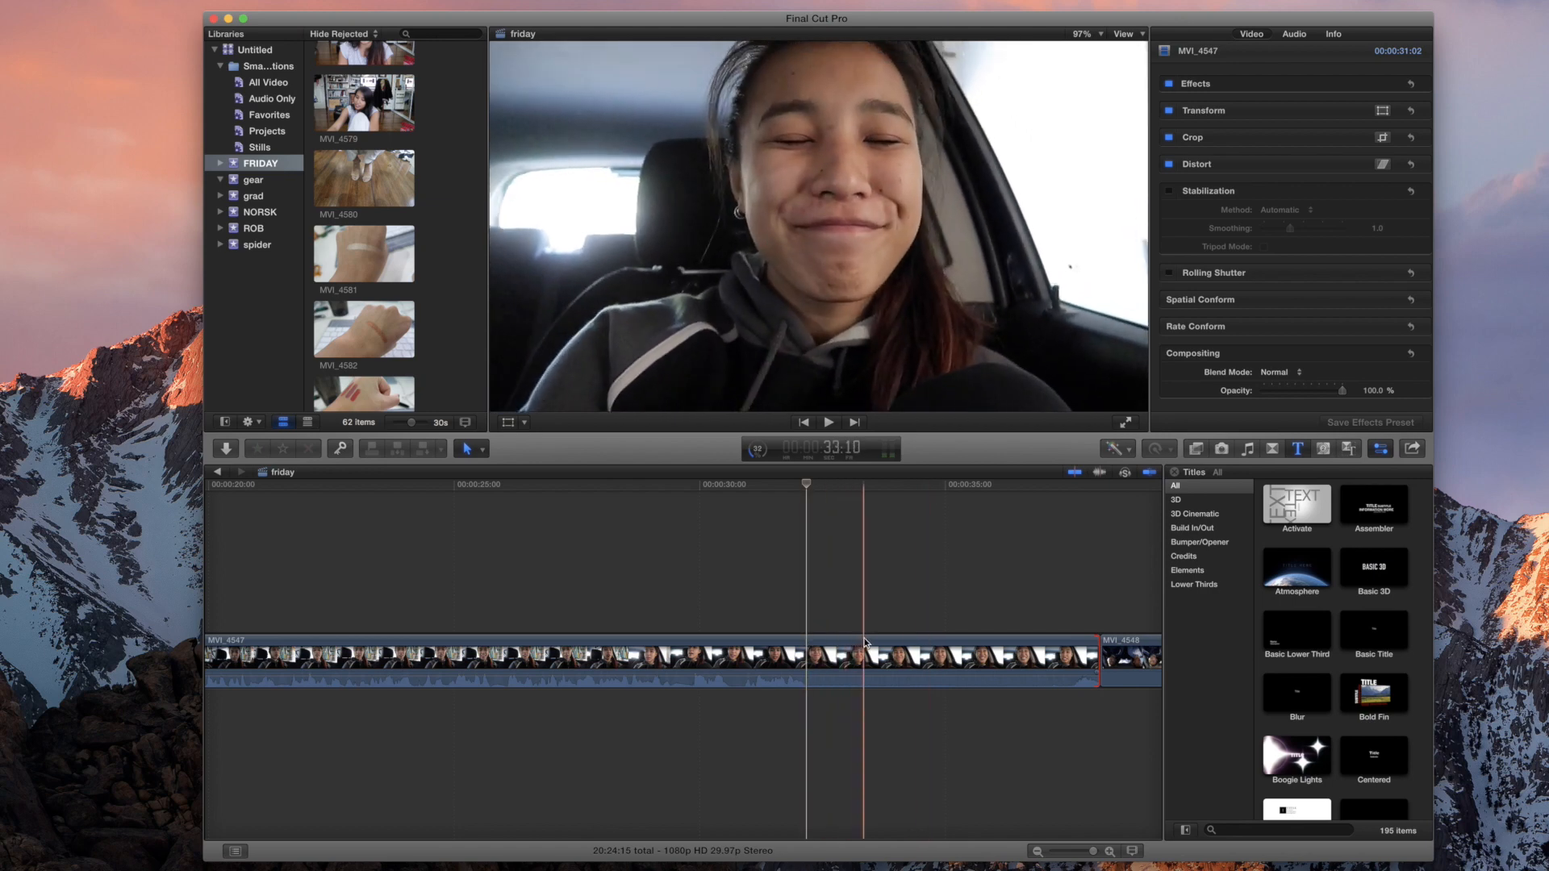
pyautogui.click(854, 643)
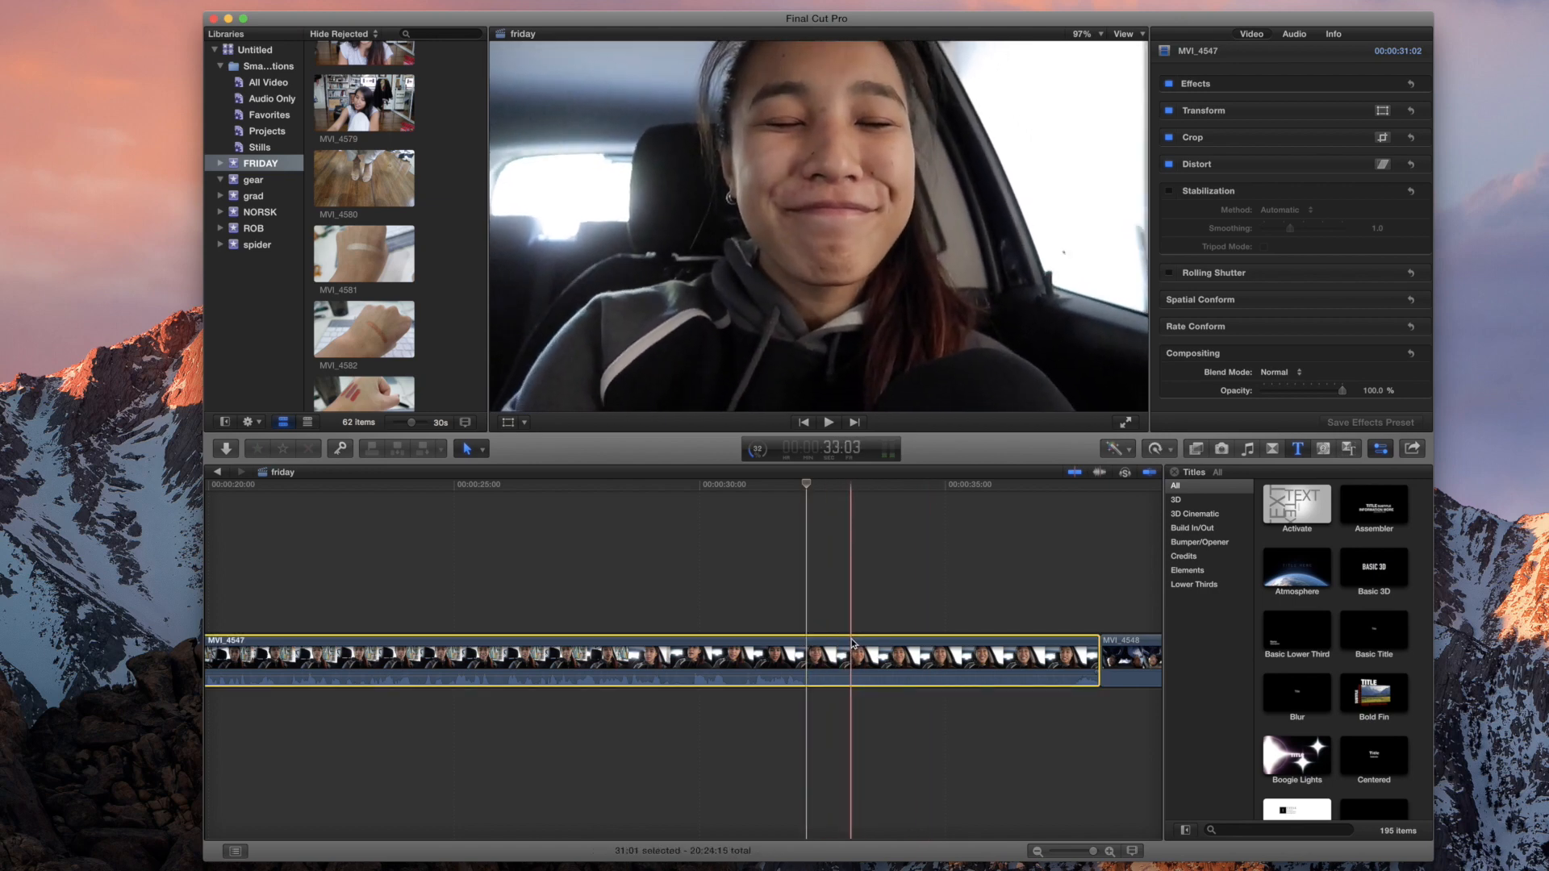
pyautogui.press('super+b')
pyautogui.click(906, 654)
pyautogui.press('Delete')
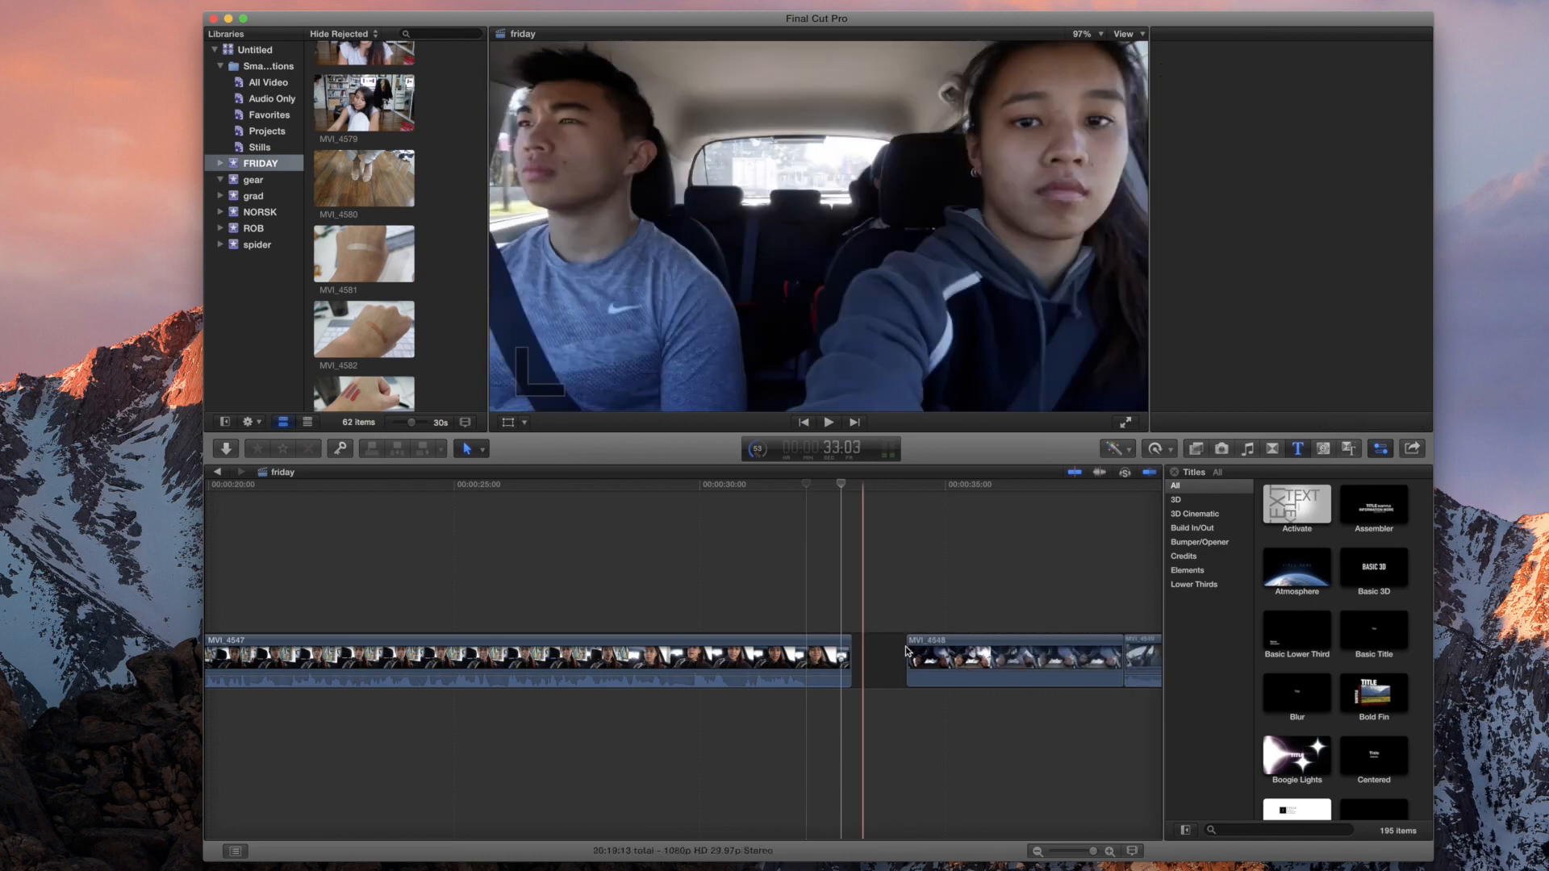
# Step: Review the footage up to 1:36:18 in MVI_4563 and connect MVI_4559.MP4 from Finder's FRIDAY folder above it at that point
pyautogui.hscroll(17, 990, 658)
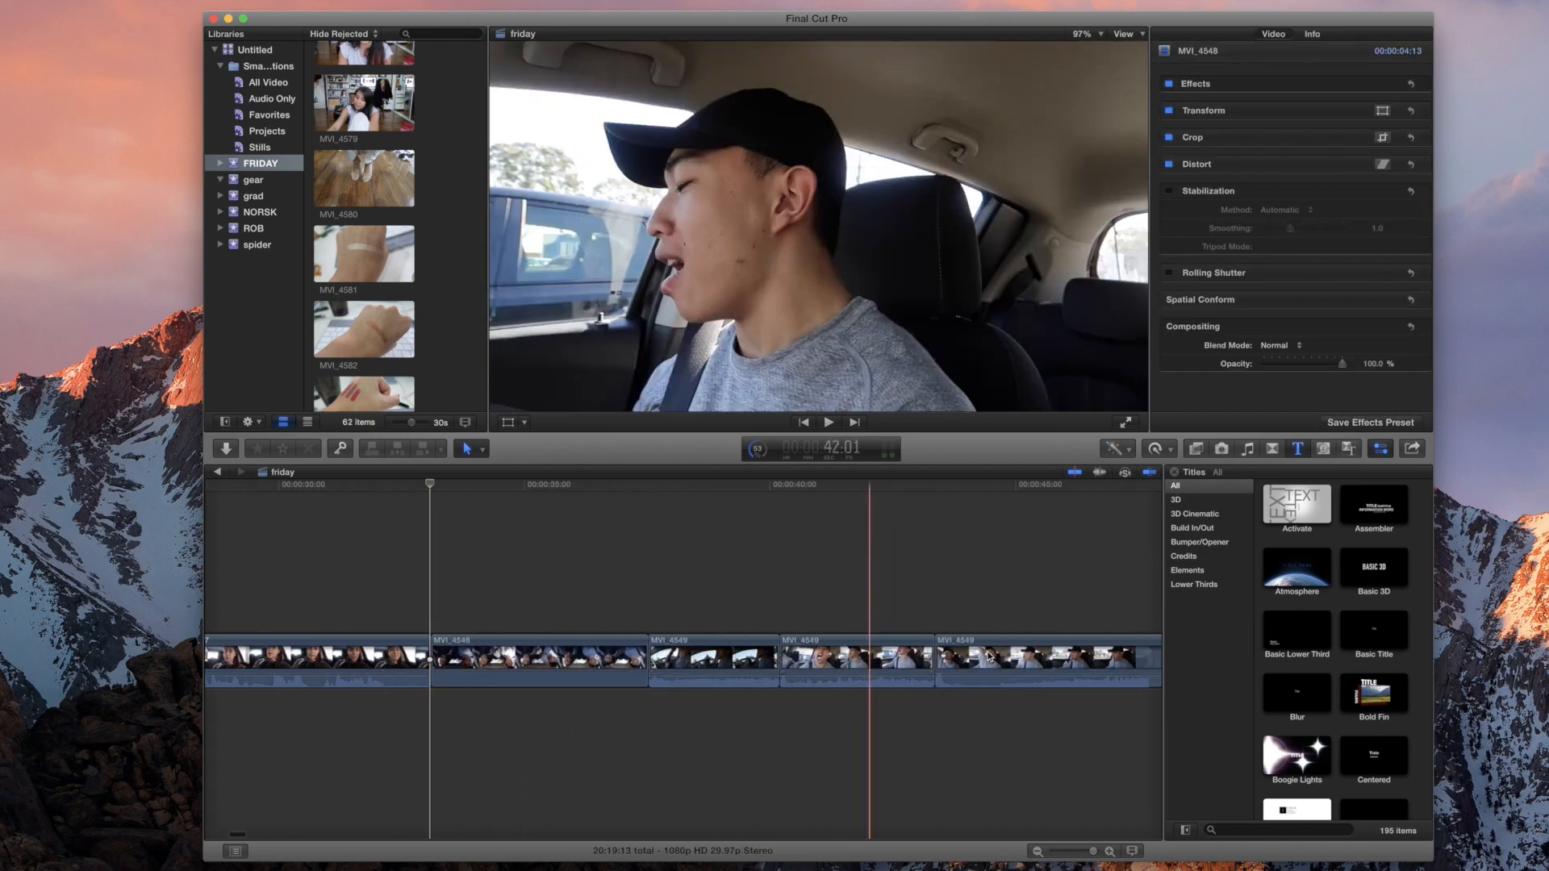
pyautogui.hscroll(20, 989, 657)
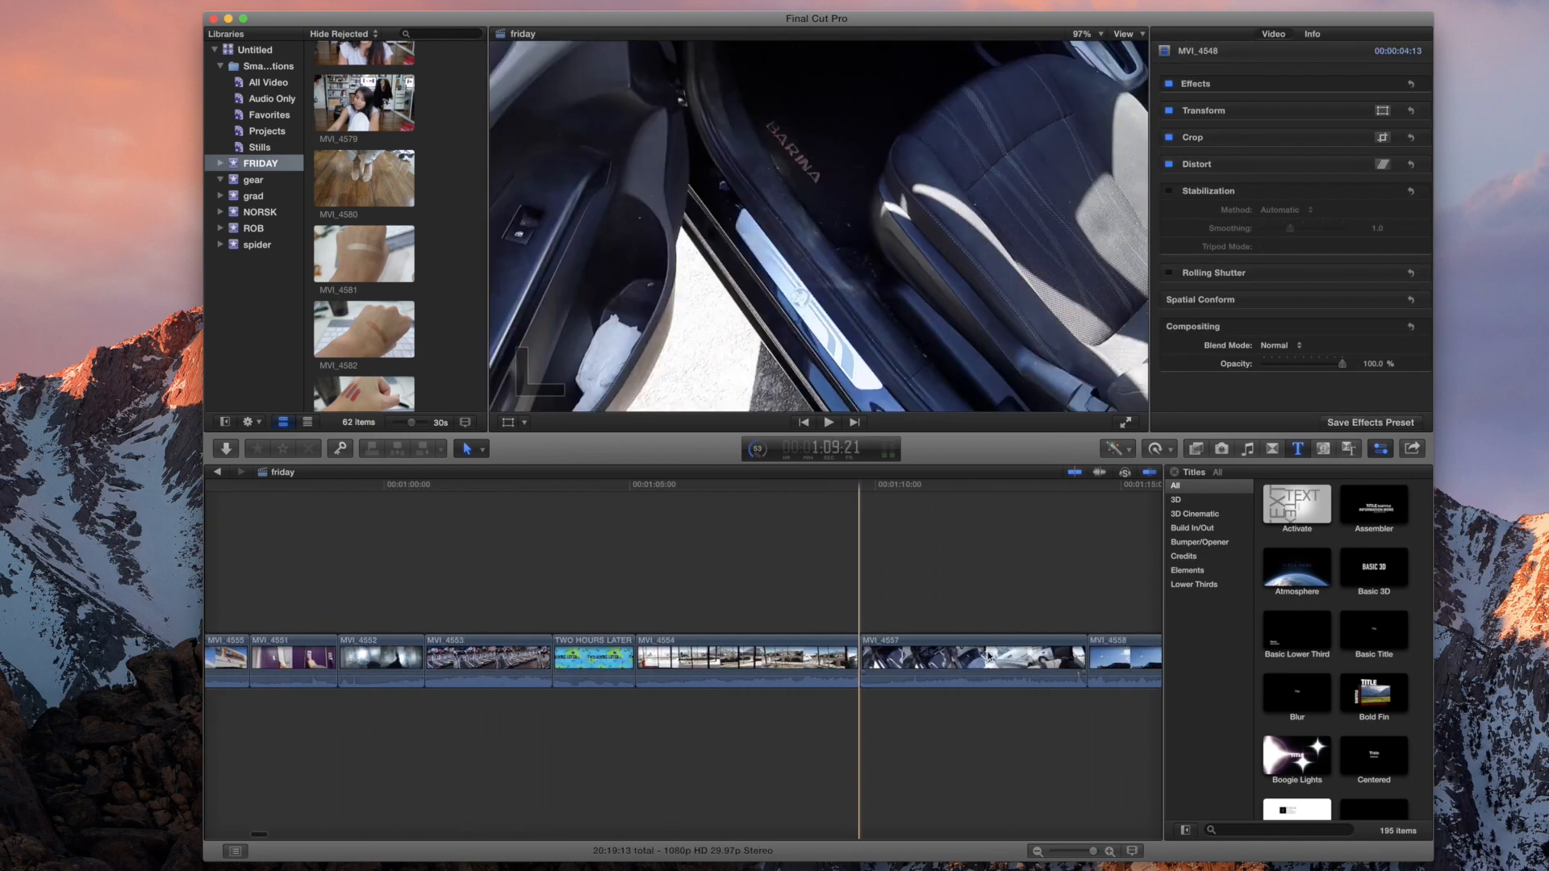
pyautogui.hscroll(4, 990, 655)
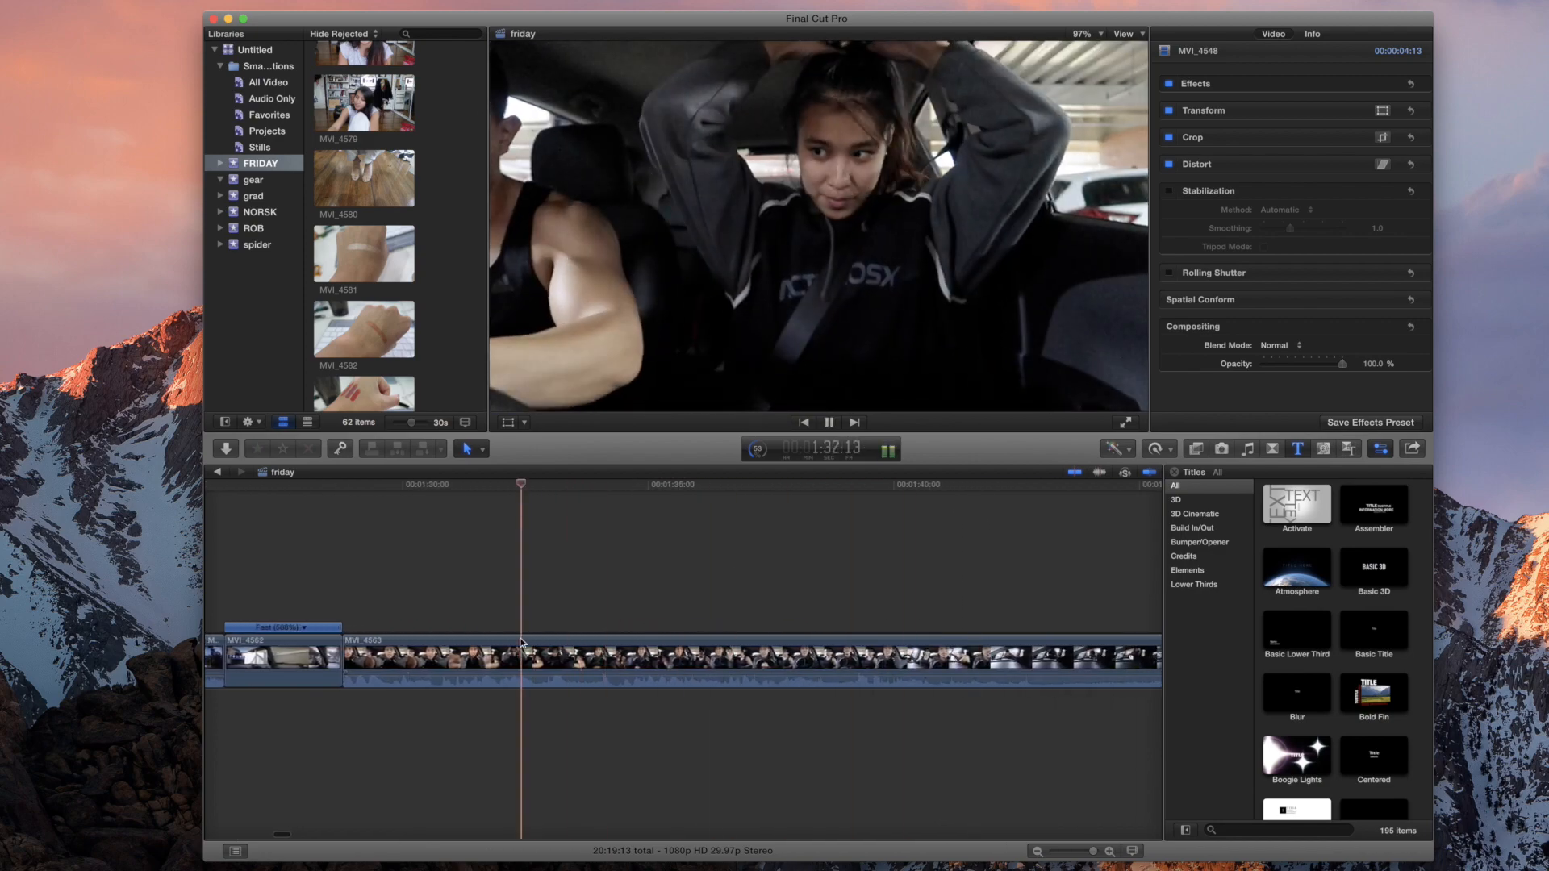
pyautogui.hscroll(5, 520, 643)
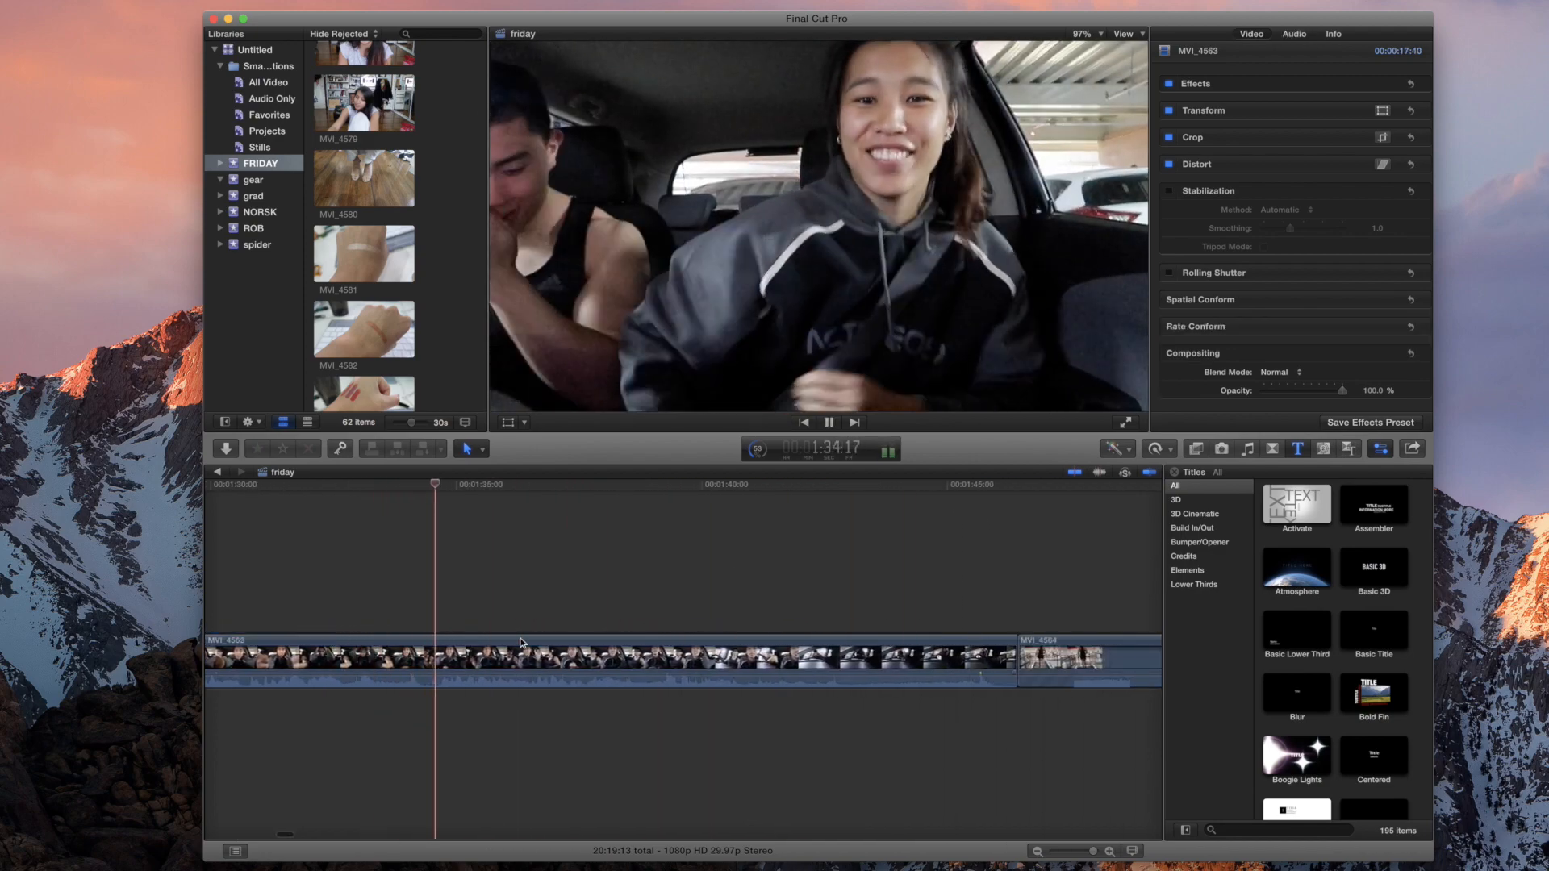
pyautogui.press('space')
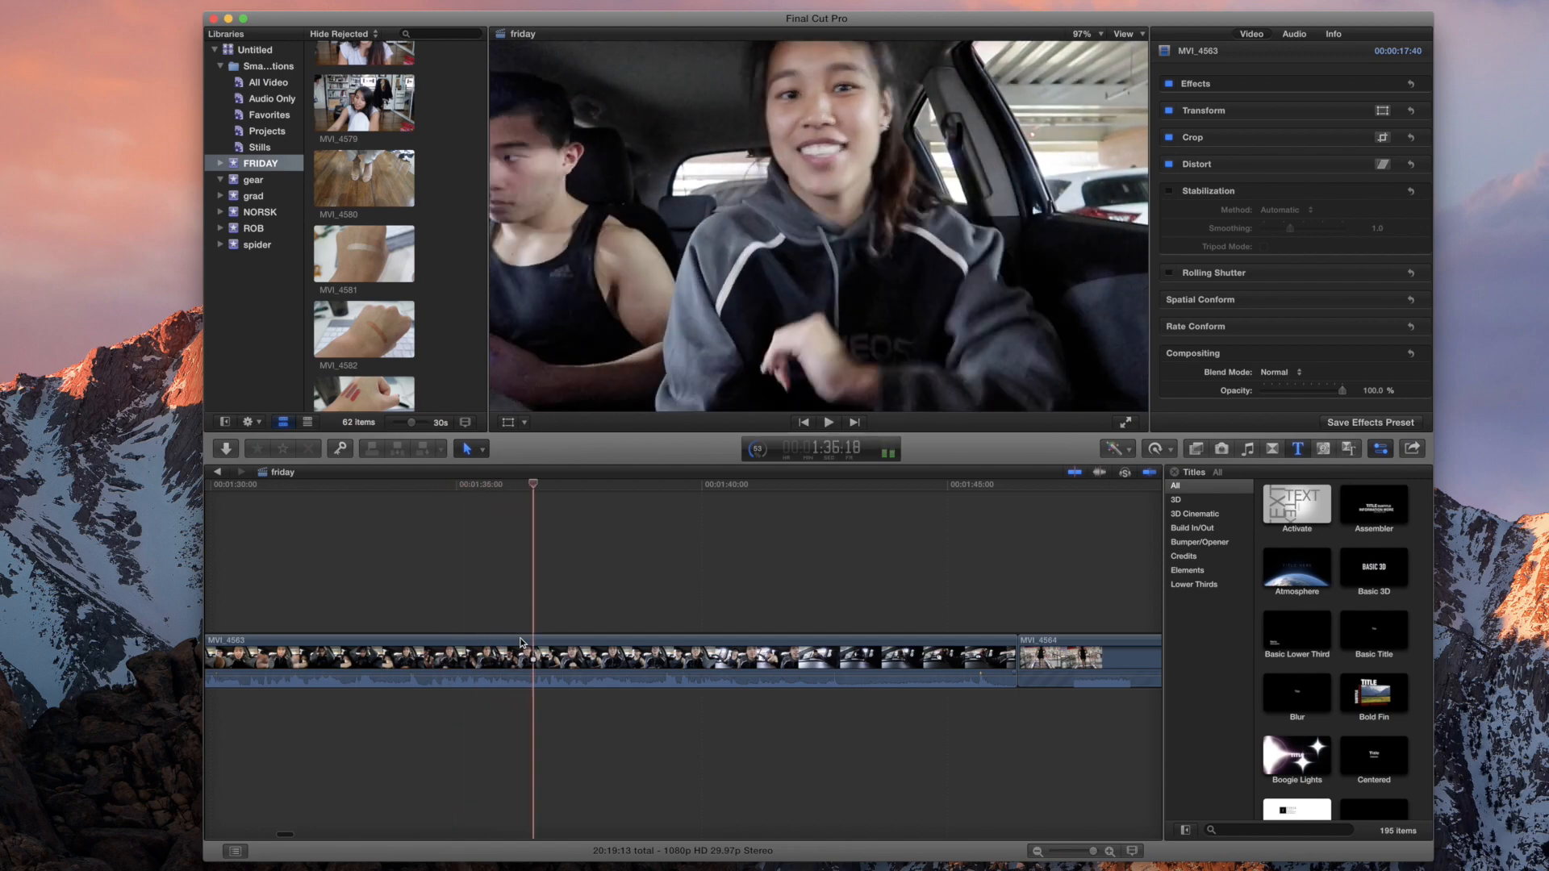
pyautogui.hscroll(-10, 520, 643)
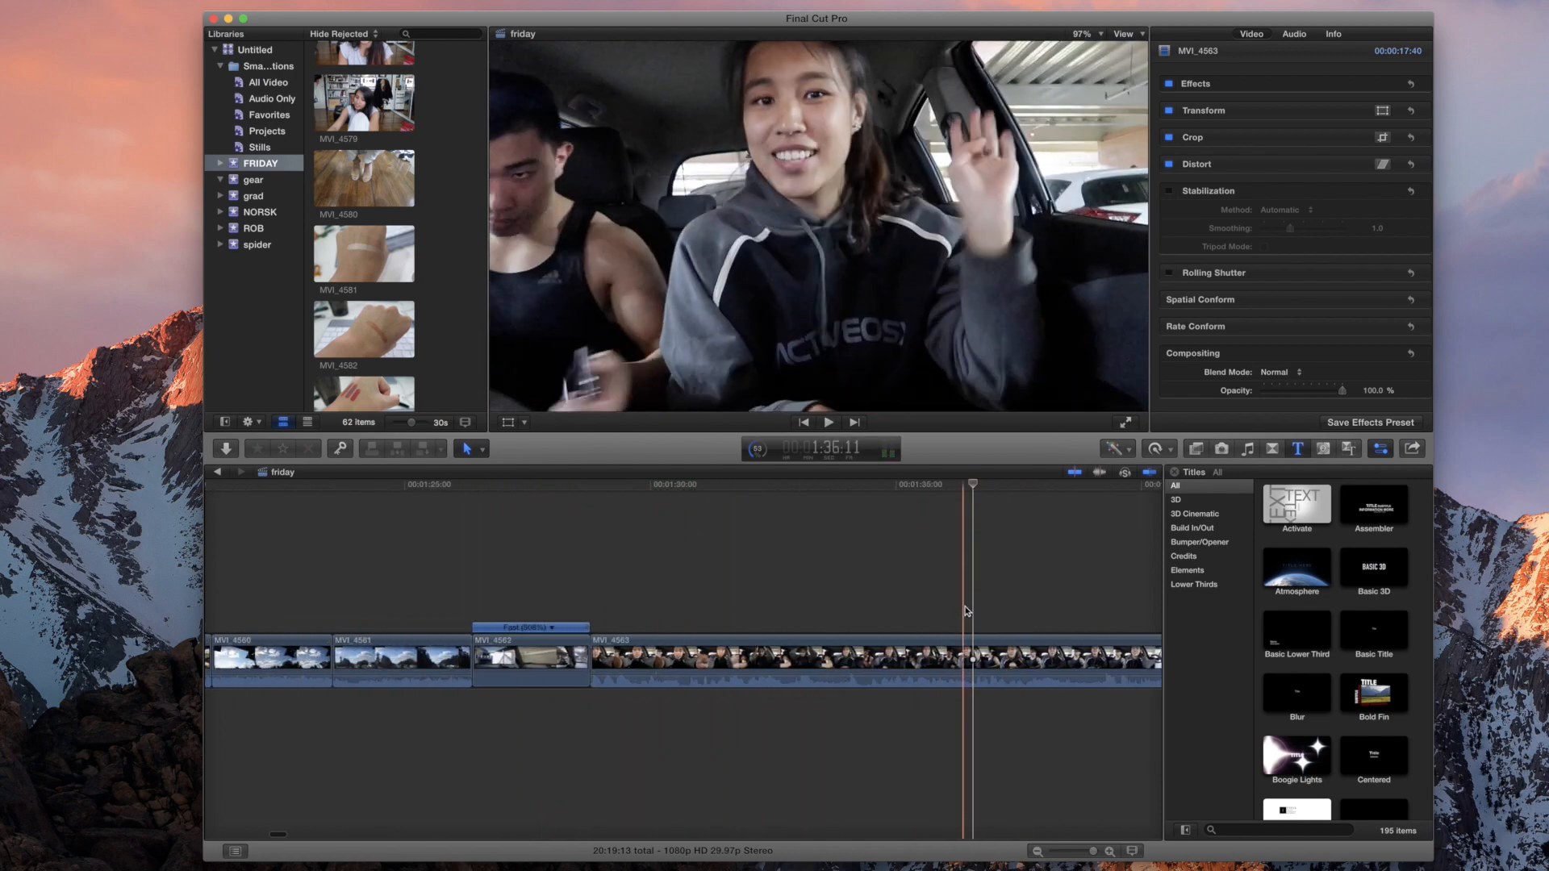
pyautogui.click(895, 603)
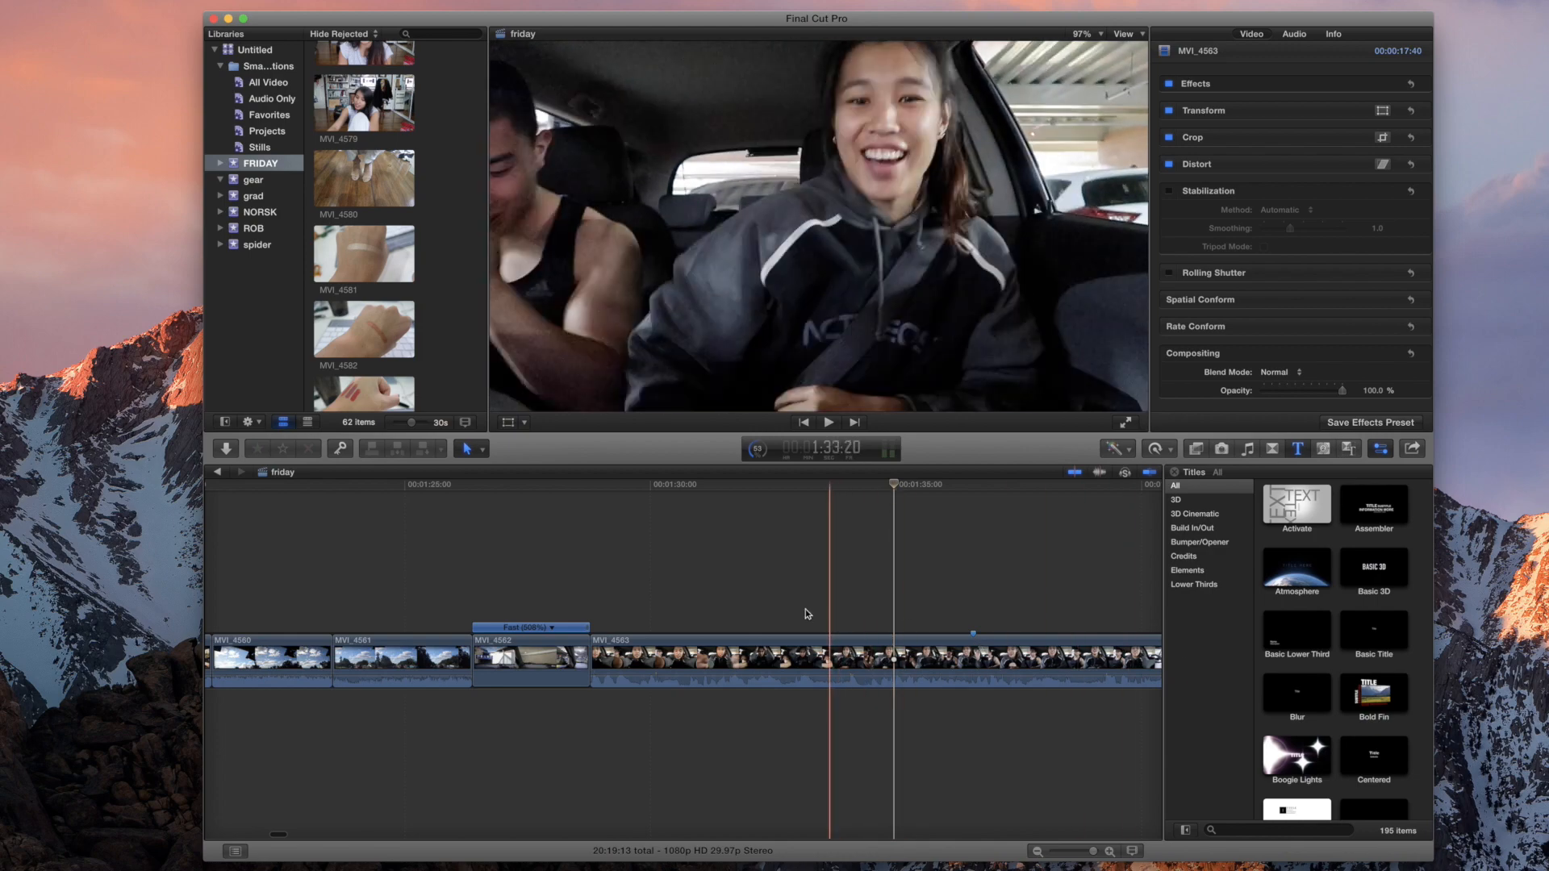
pyautogui.hscroll(-10, 652, 578)
pyautogui.hscroll(-9, 652, 581)
pyautogui.hotkey('shift', 'z')
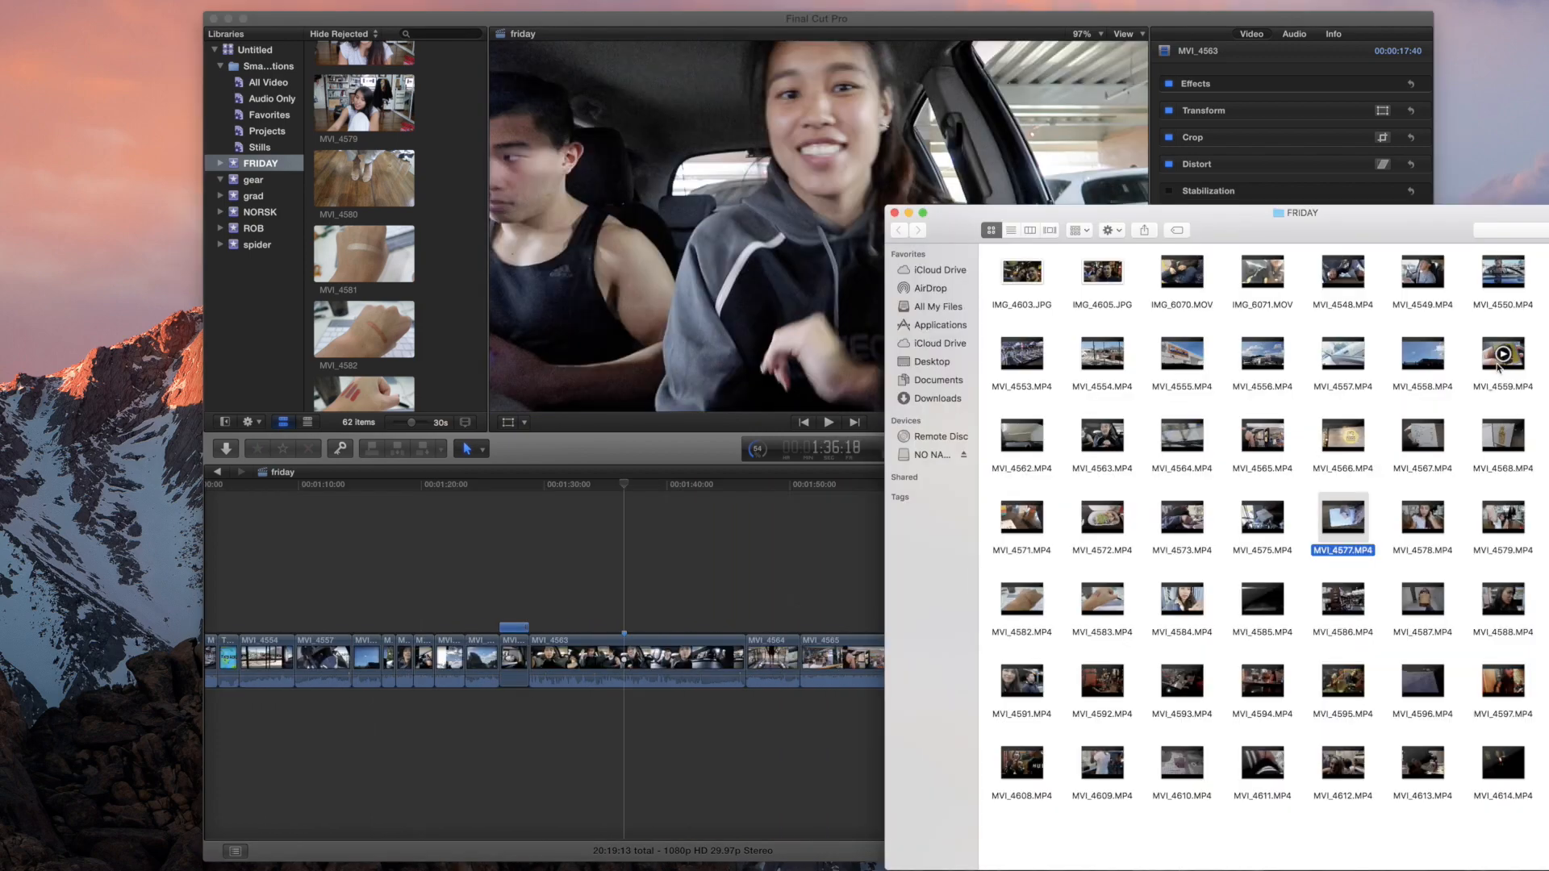
pyautogui.moveTo(1503, 353); pyautogui.dragTo(623, 589)
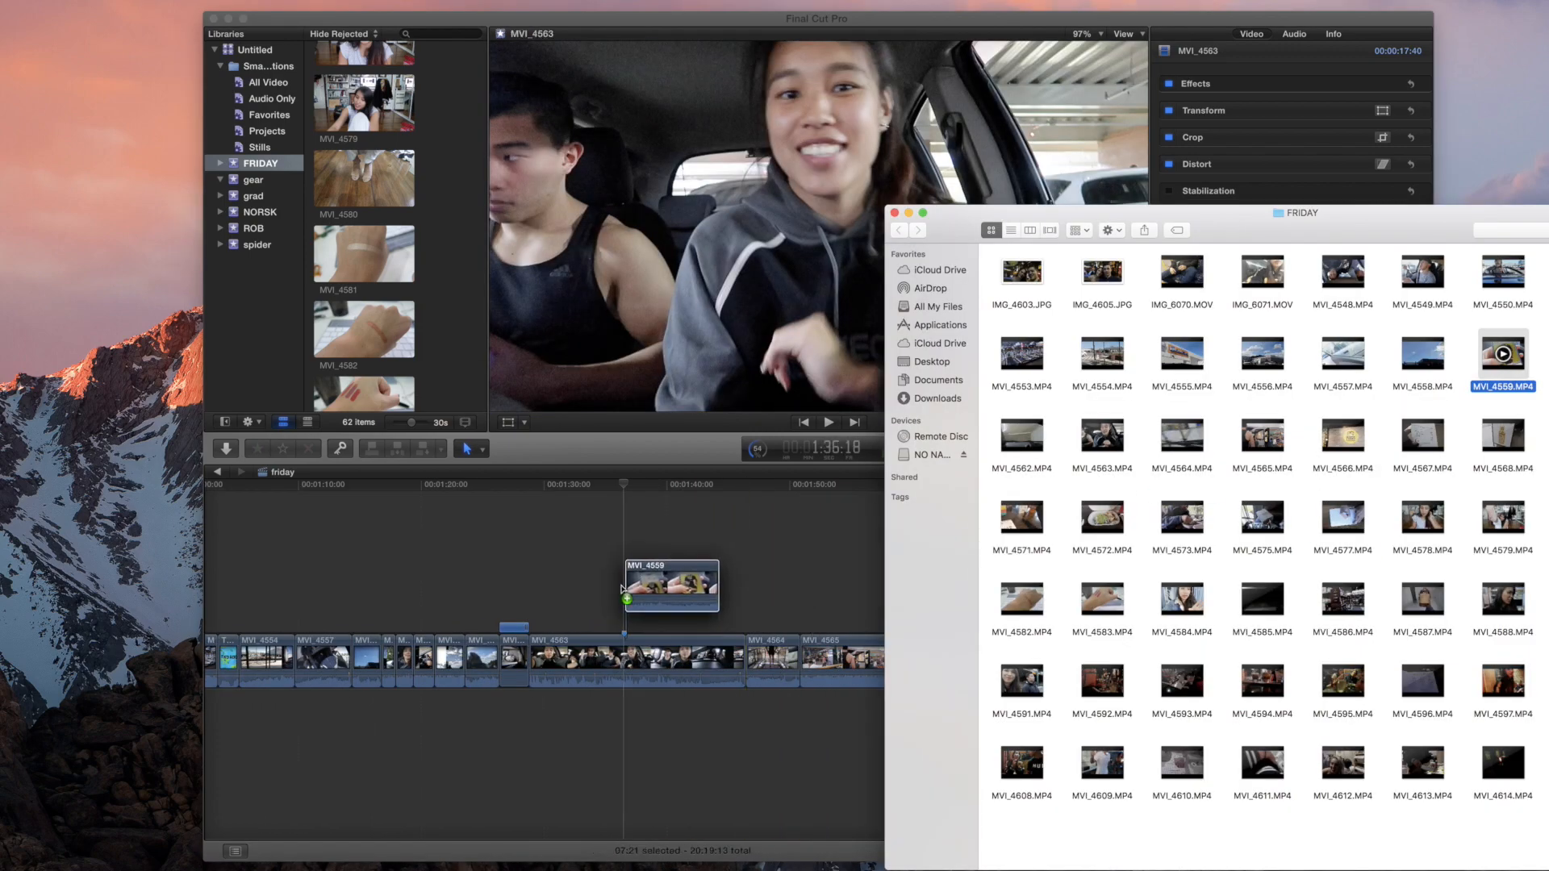
pyautogui.click(929, 185)
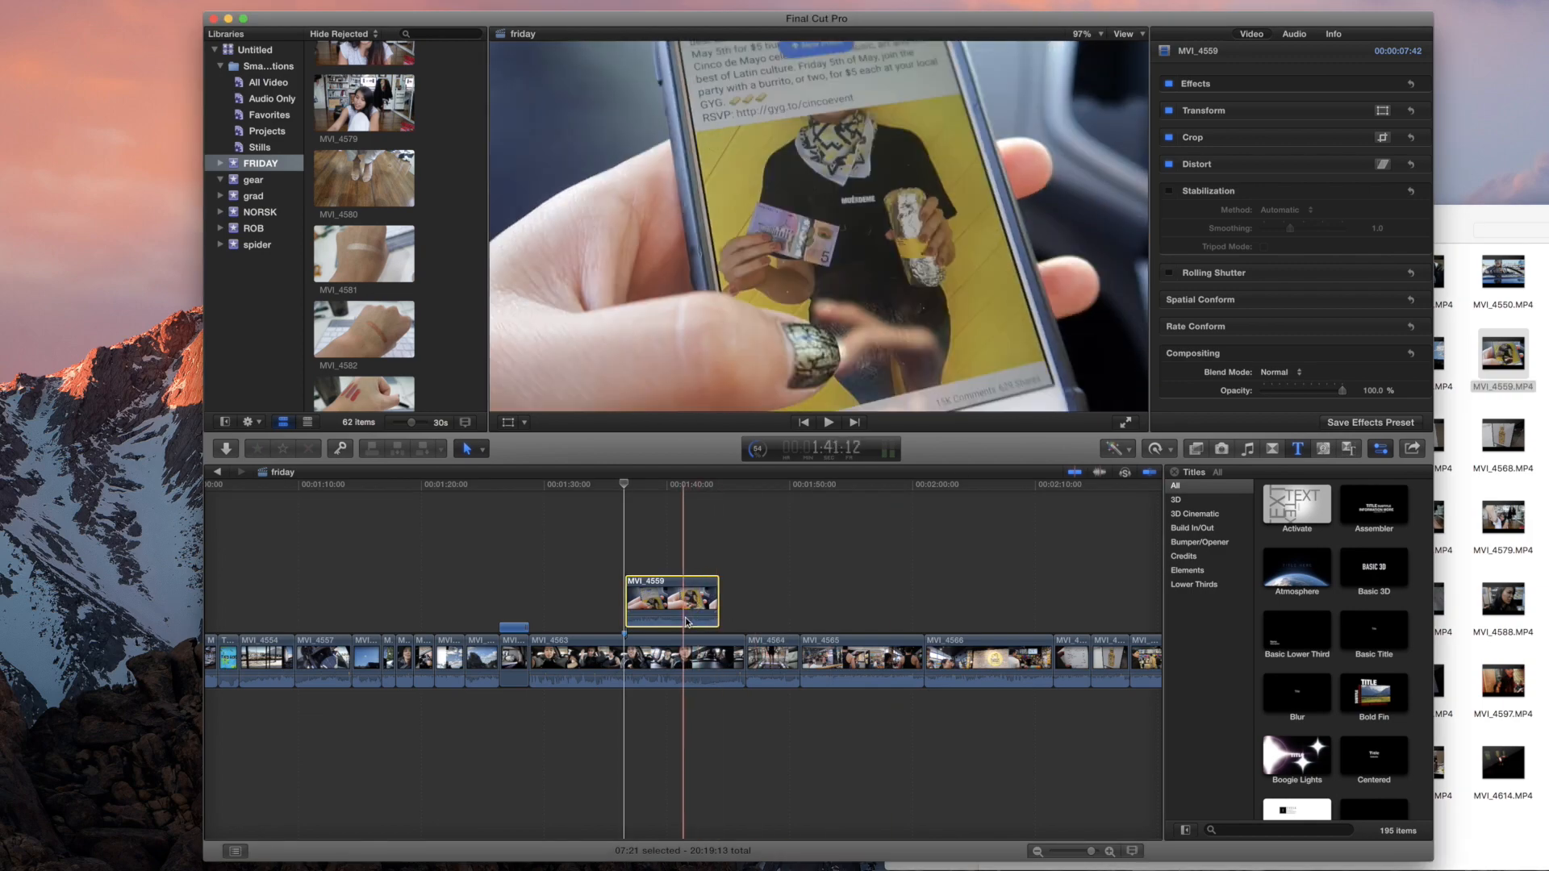
# Step: Silence the audio of the connected MVI_4559, play it back, and trim its end to about 1:40:15
pyautogui.moveTo(686, 610); pyautogui.dragTo(684, 624)
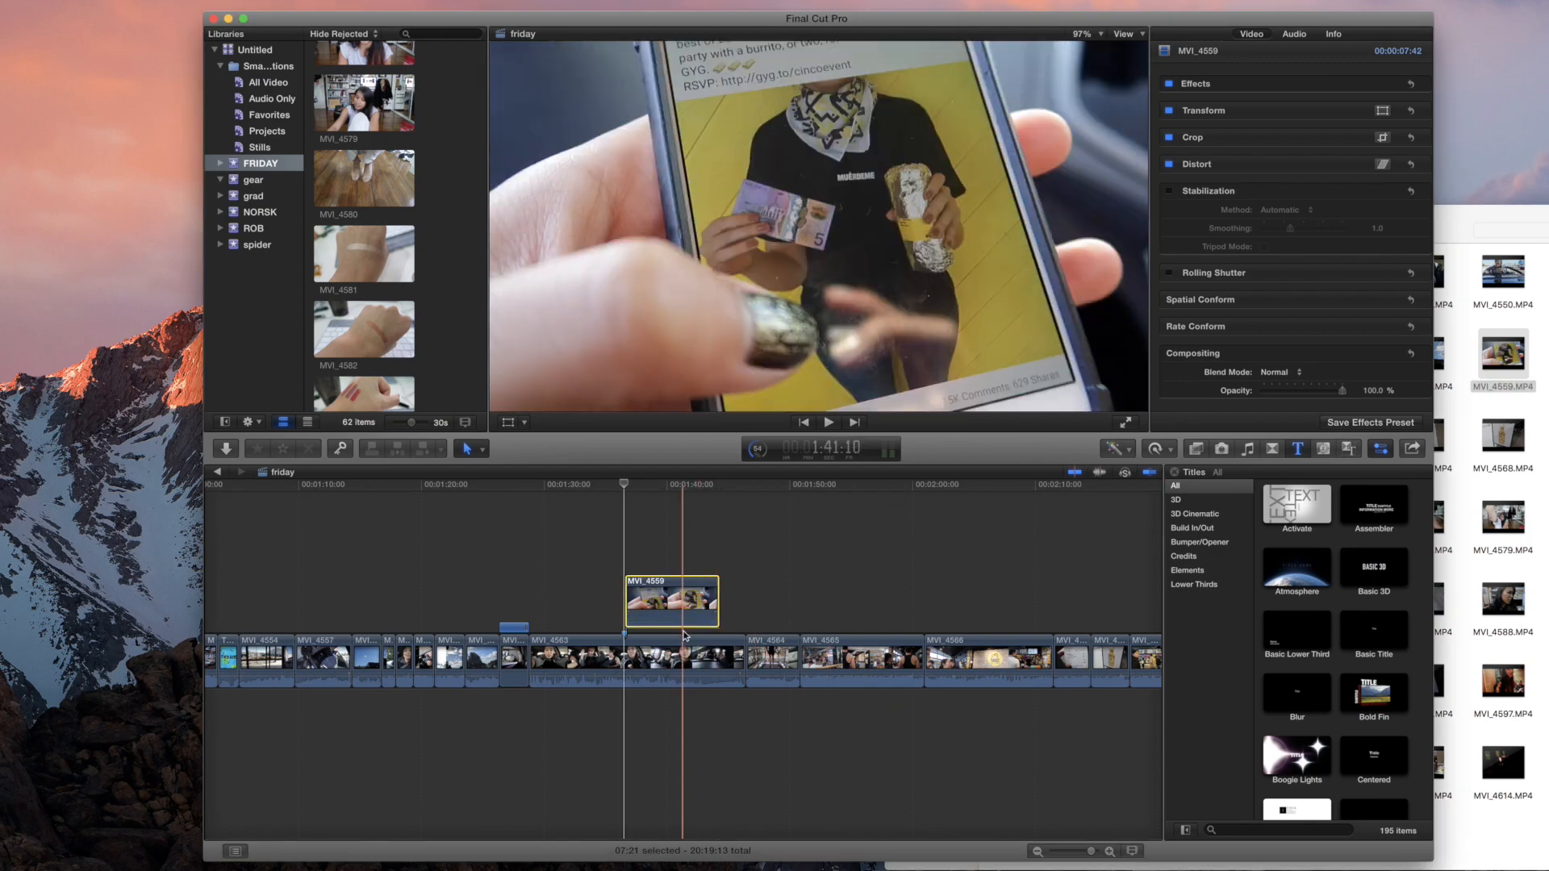
pyautogui.press('super+equal')
pyautogui.press('super+equal')
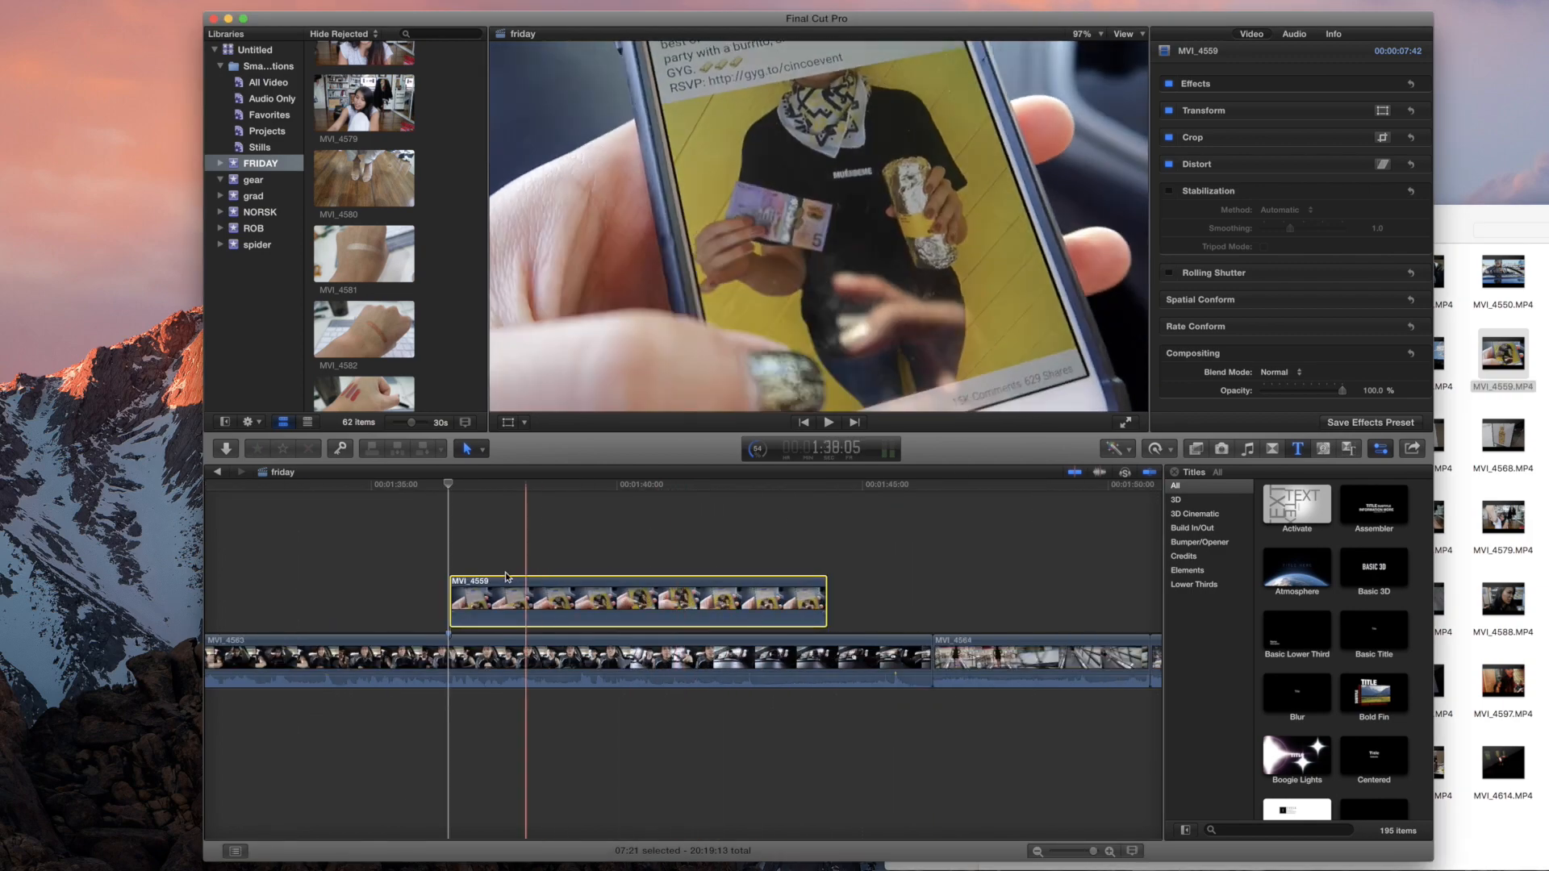
pyautogui.click(405, 568)
pyautogui.press('space')
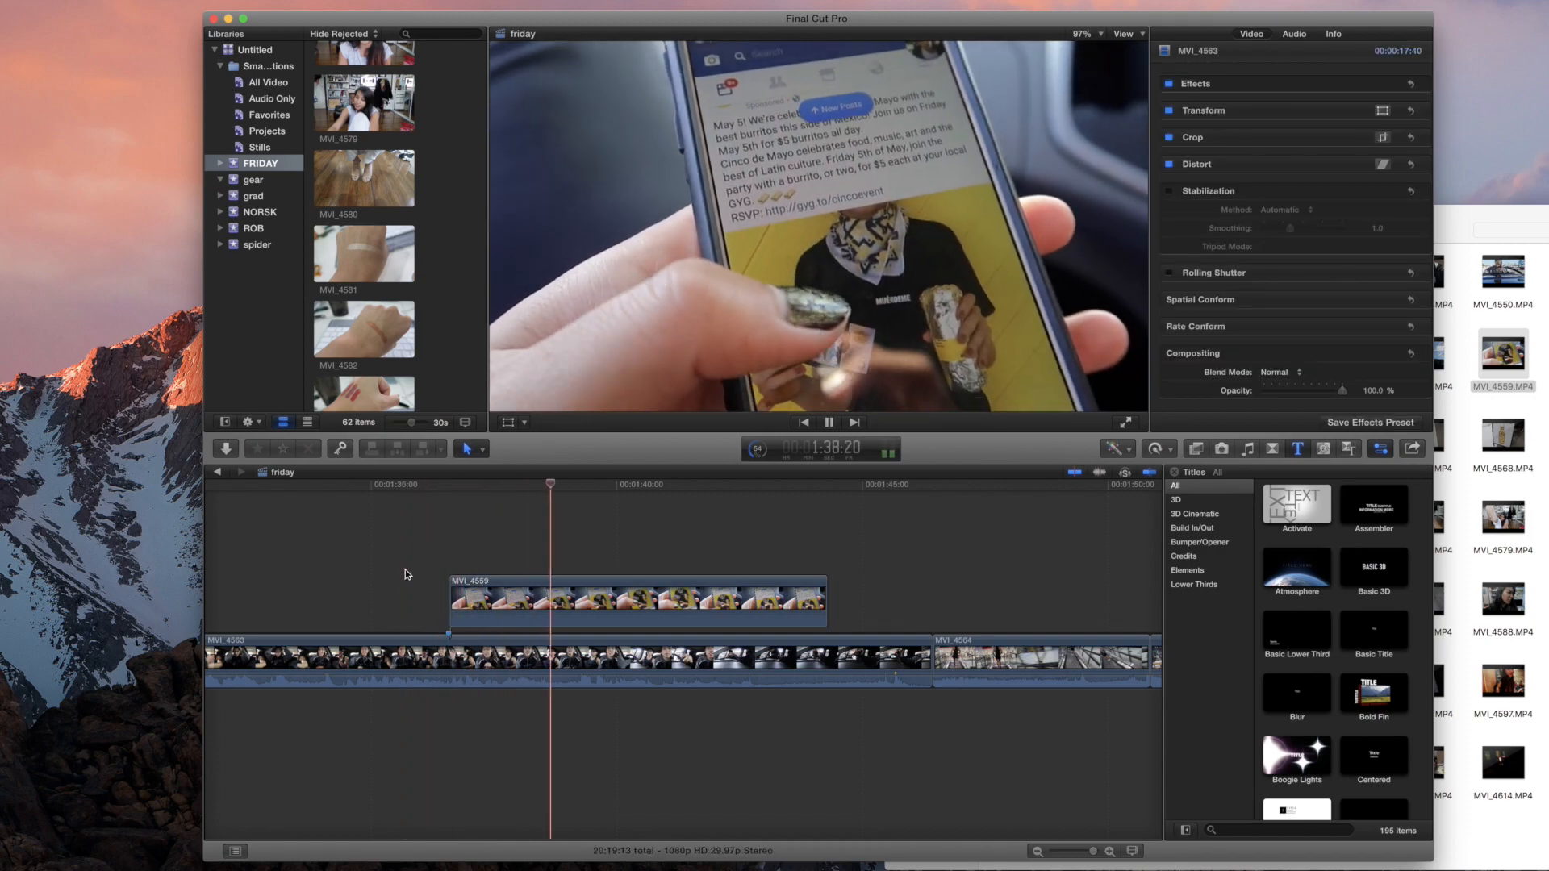
pyautogui.press('space')
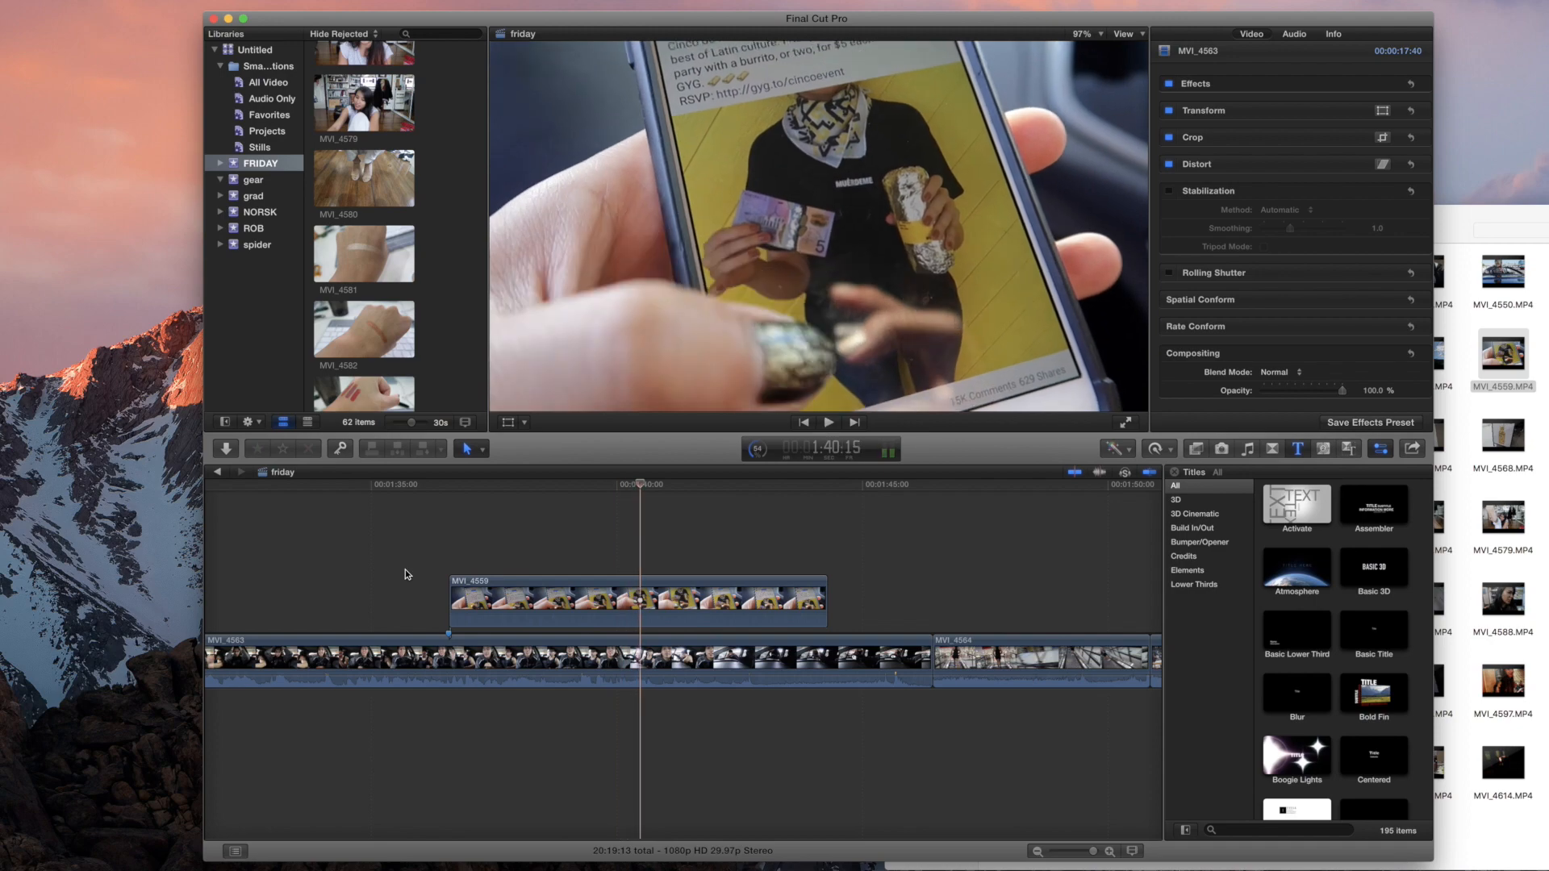
pyautogui.moveTo(823, 603); pyautogui.dragTo(615, 605)
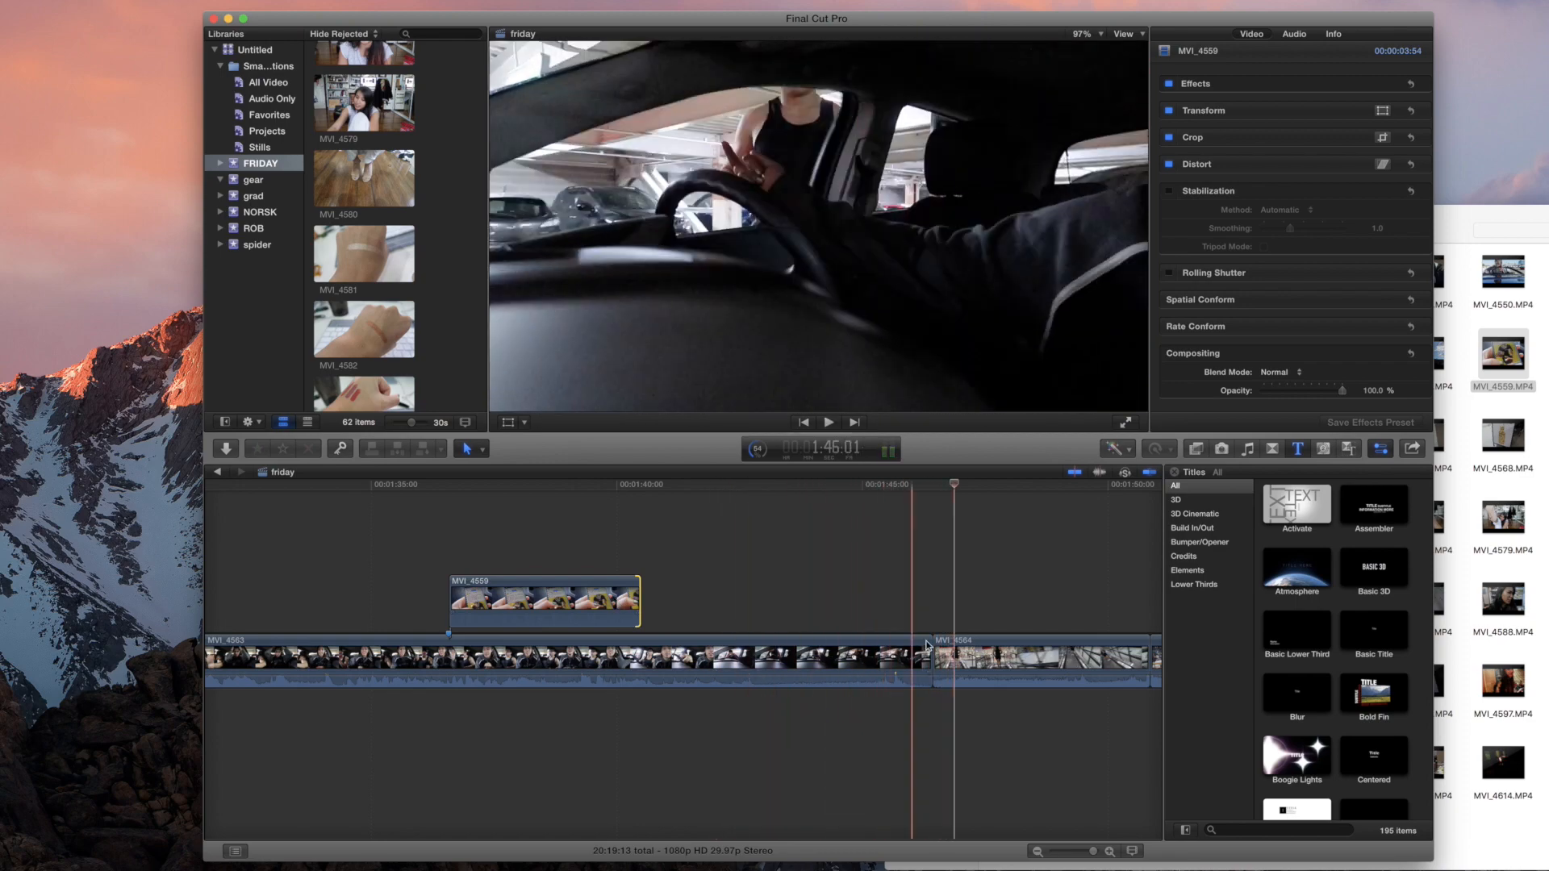
# Step: Trim about 20 frames off the end of MVI_4563 and cut MVI_4564 down to two short pieces
pyautogui.moveTo(932, 652); pyautogui.dragTo(897, 652)
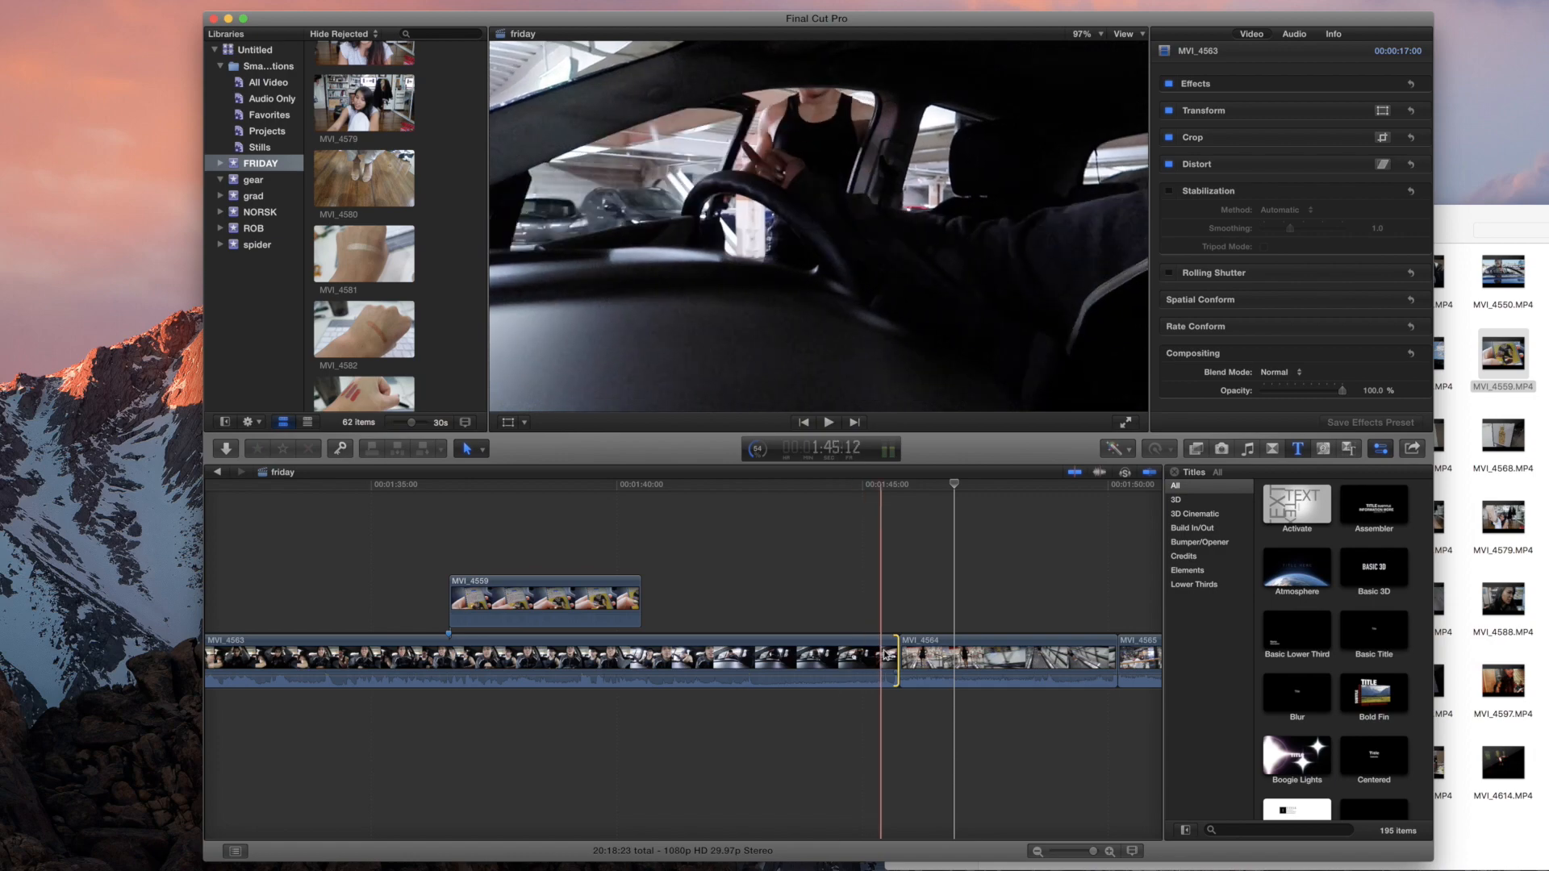
pyautogui.press('space')
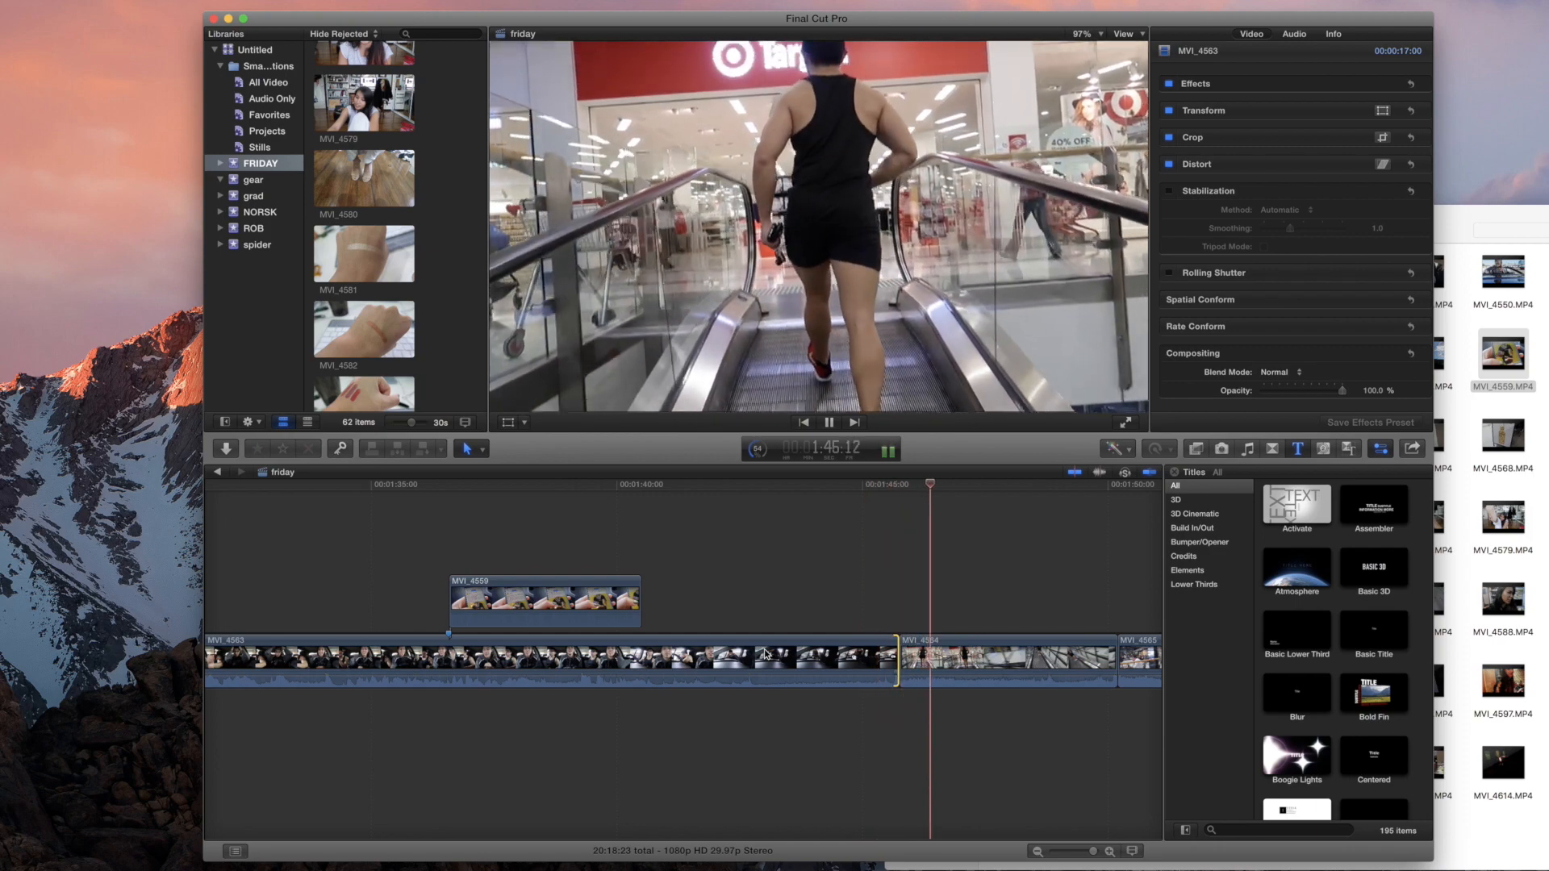
pyautogui.hscroll(4, 766, 654)
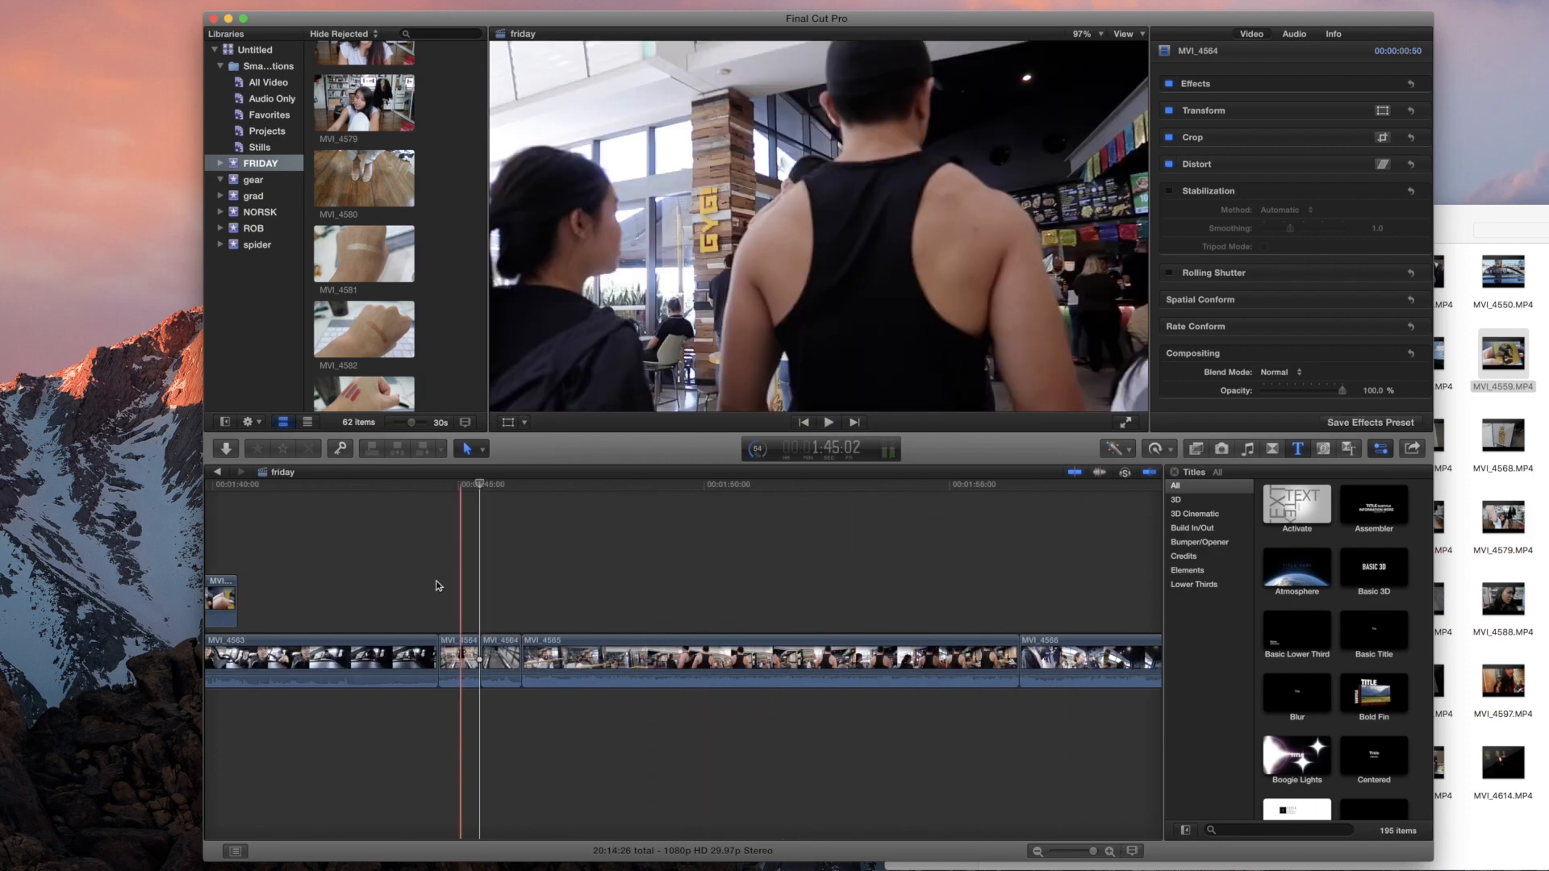
# Step: Play back the two short MVI_4564 pieces and delete the second one before MVI_4565
pyautogui.press('space')
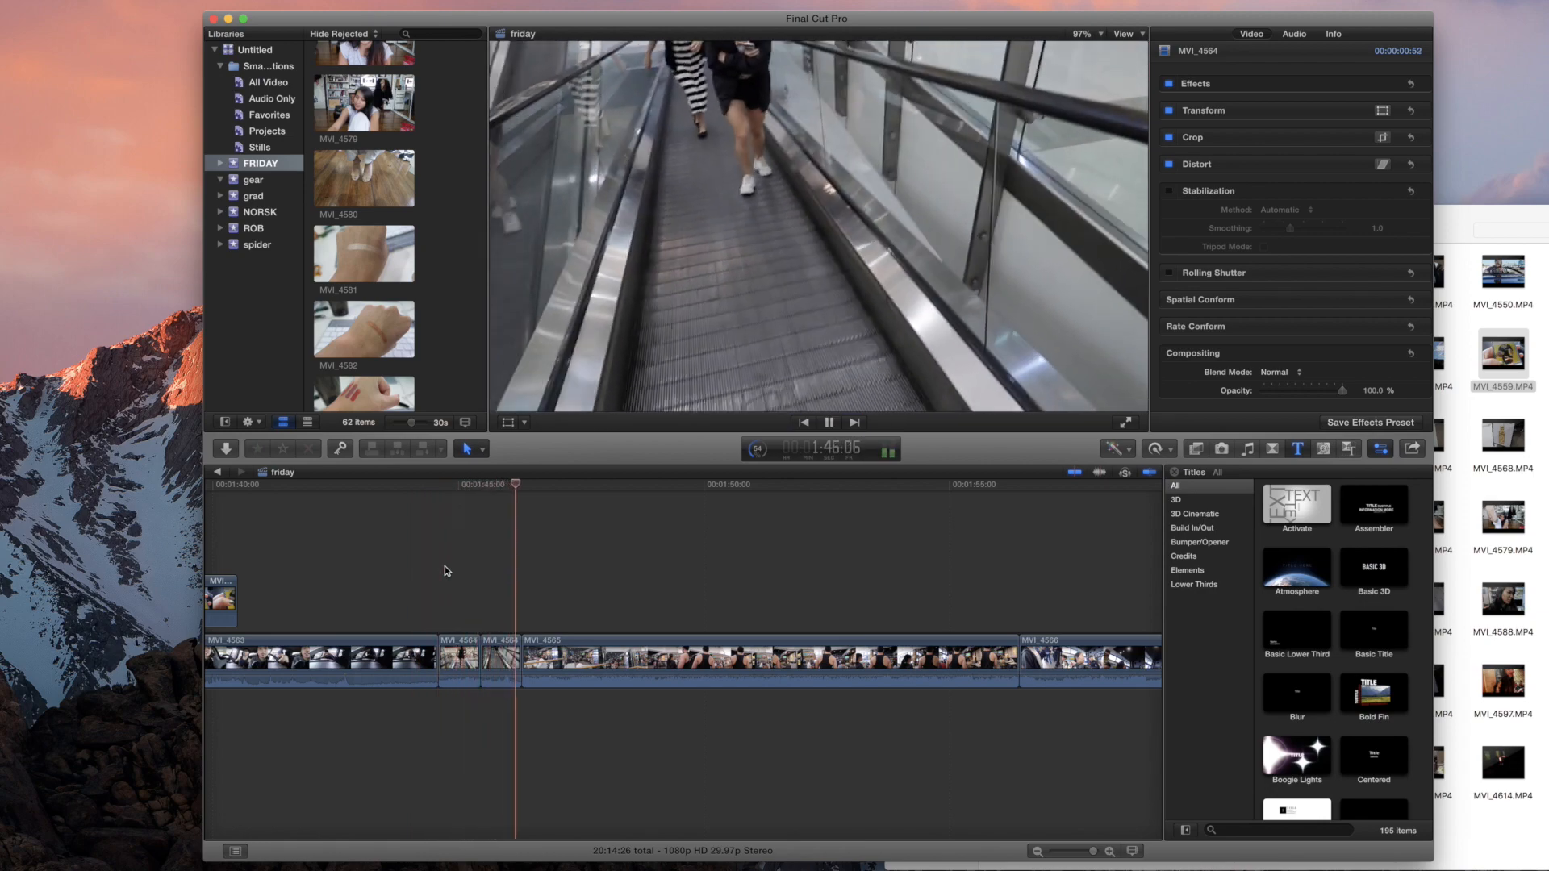
pyautogui.press('space')
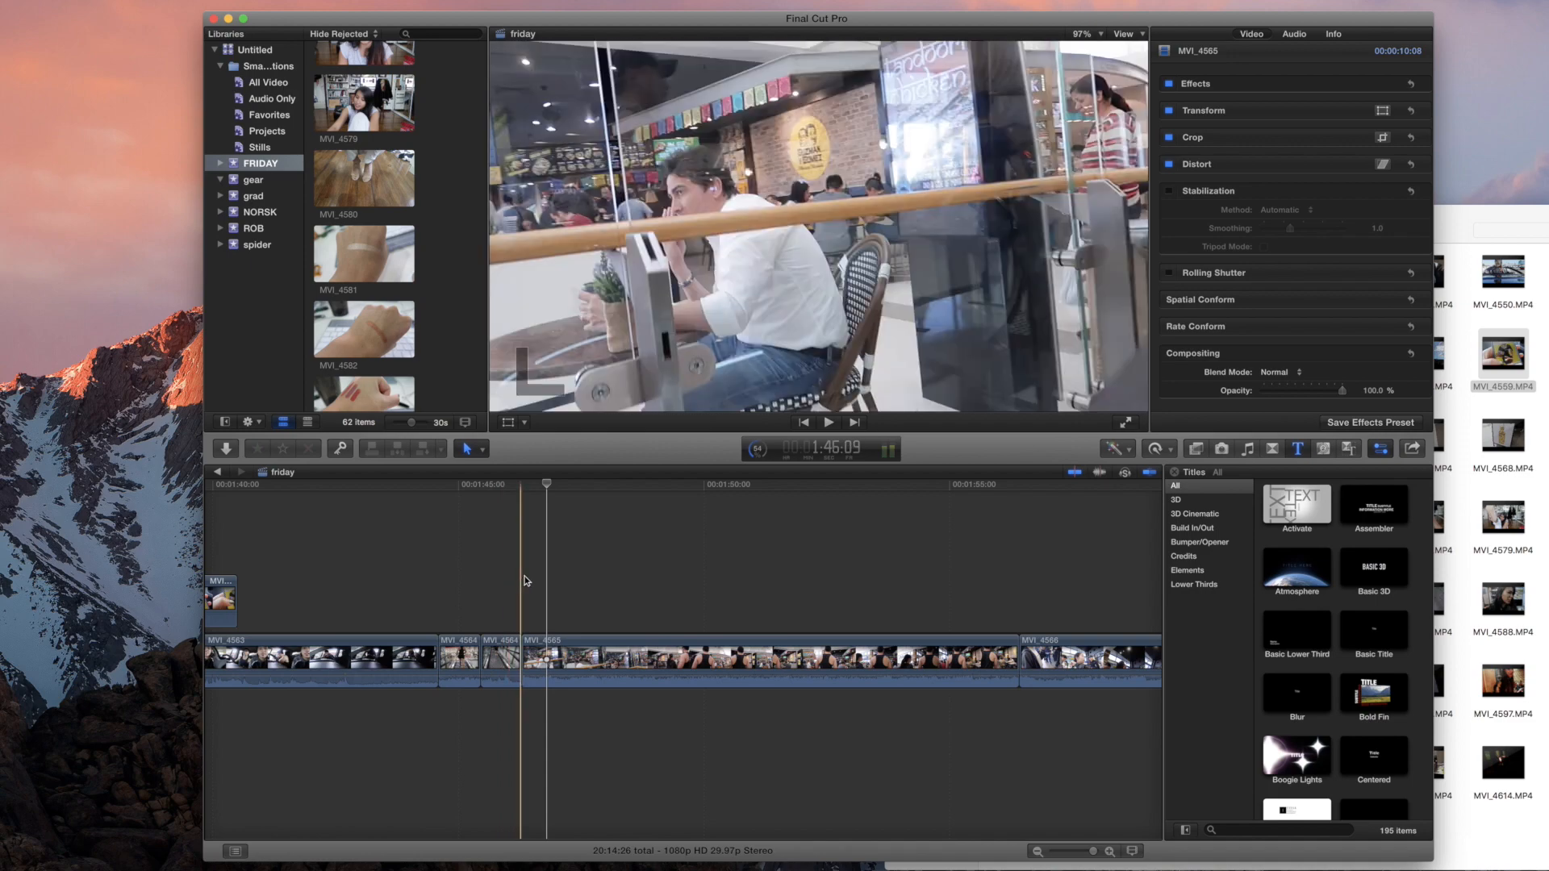
pyautogui.click(501, 657)
pyautogui.press('Delete')
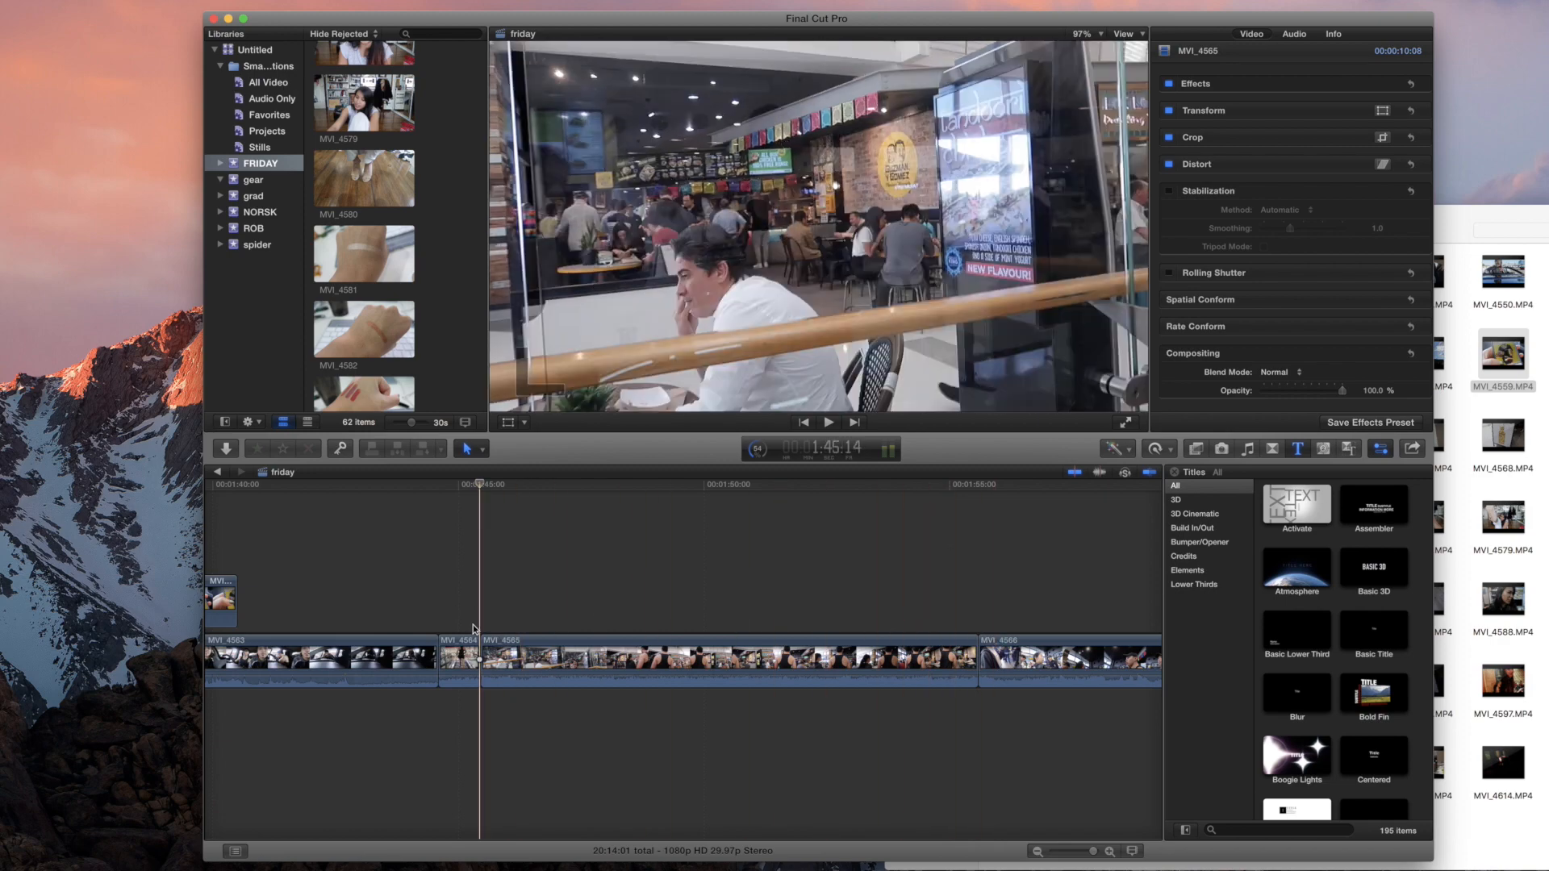
# Step: Split MVI_4565 into alternating short and long pieces with the Blade and delete the four longer ones
pyautogui.press('space')
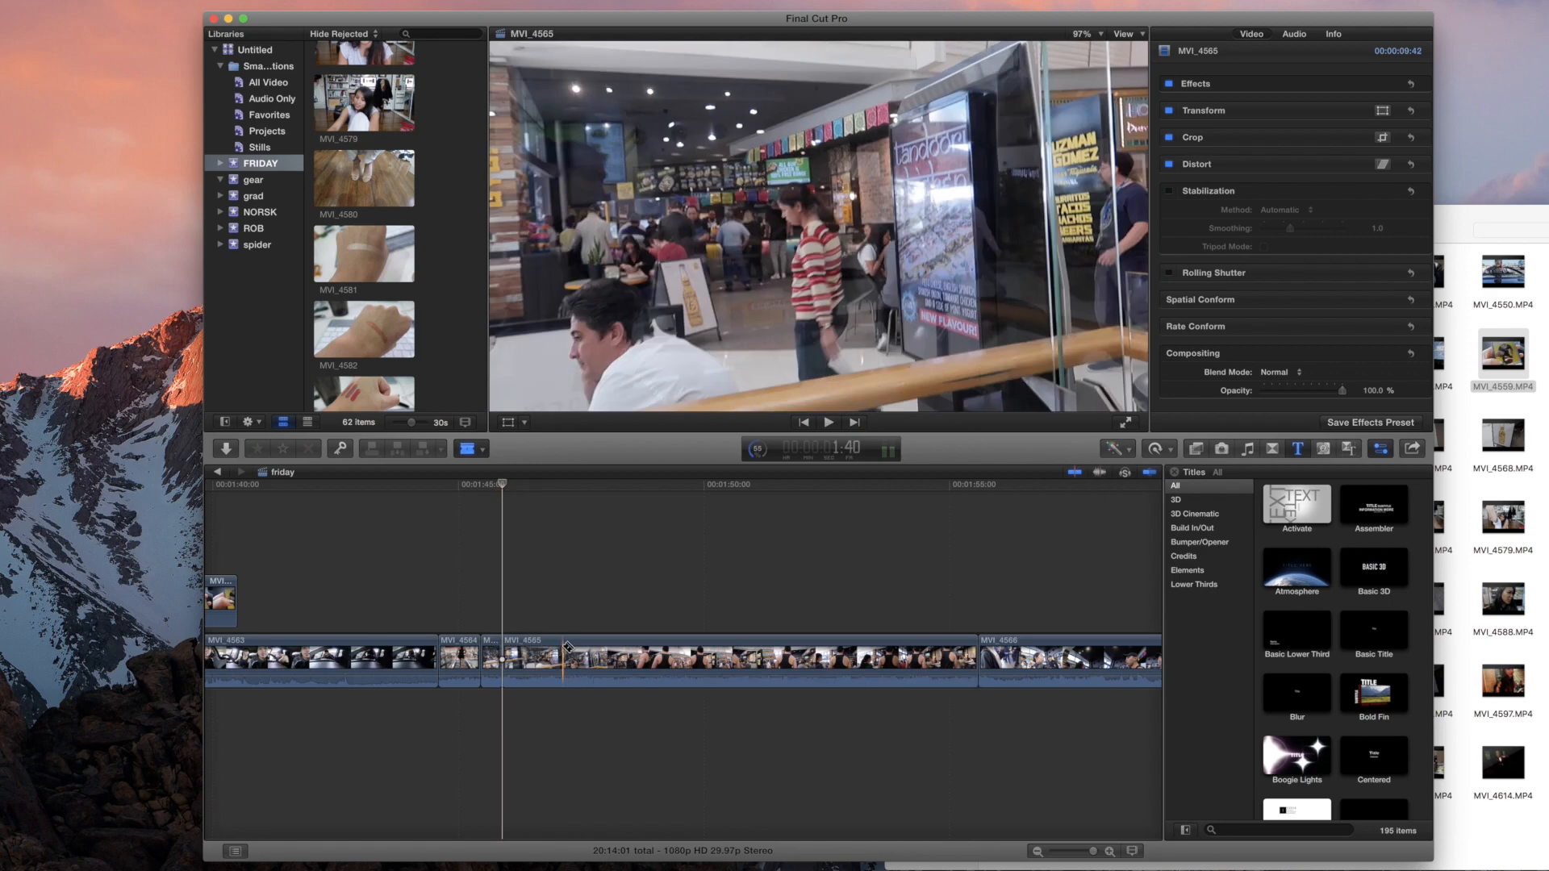
pyautogui.click(594, 653)
pyautogui.click(621, 654)
pyautogui.click(723, 658)
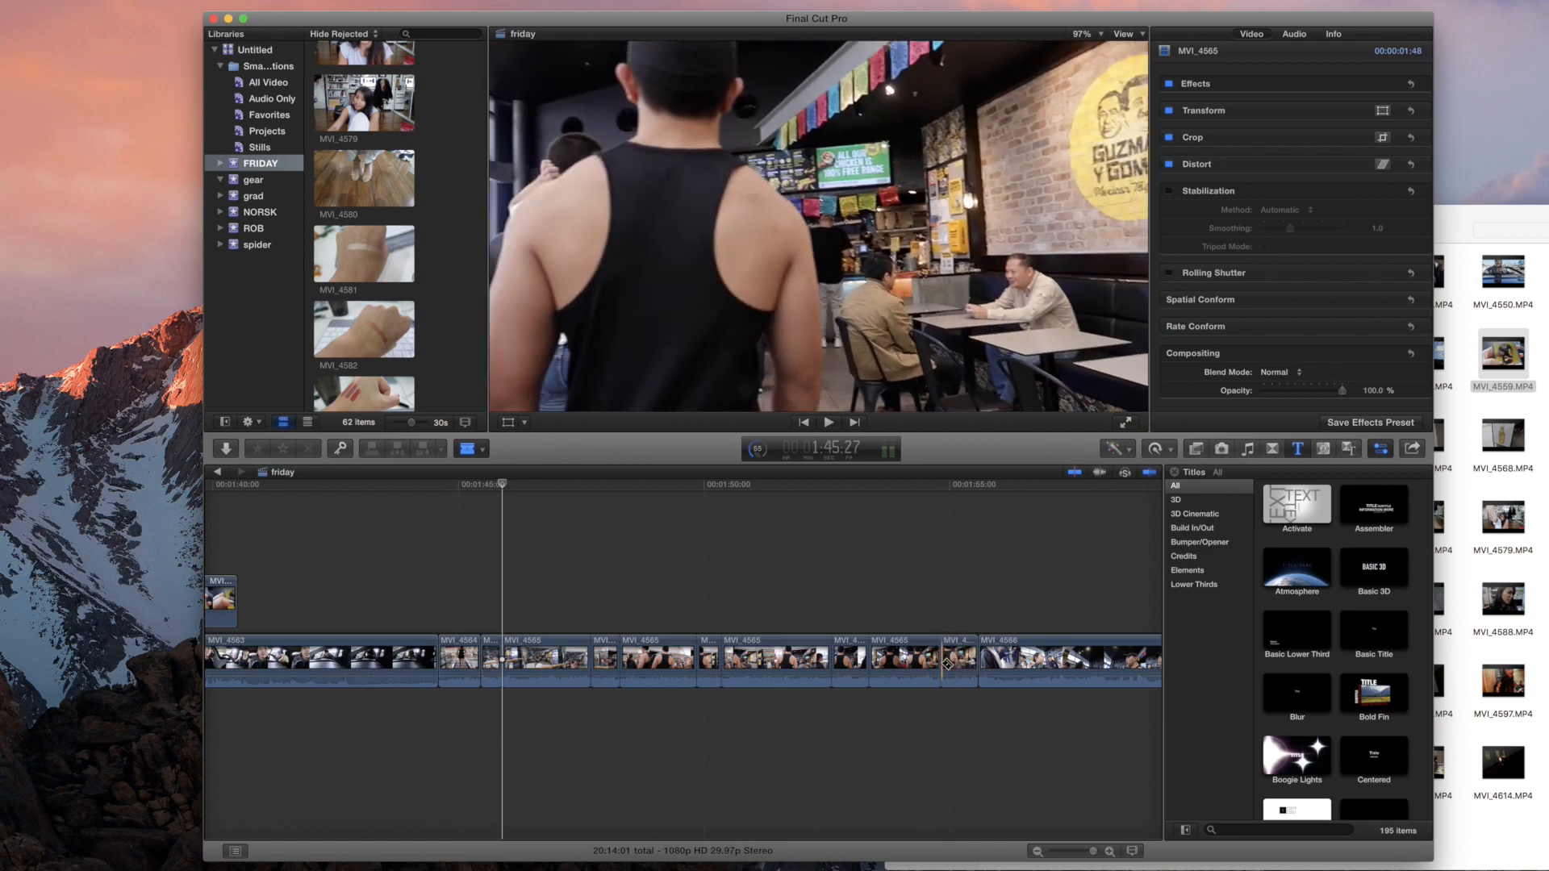
pyautogui.click(904, 665)
pyautogui.keyDown('super'); pyautogui.click(784, 661); pyautogui.keyUp('super')
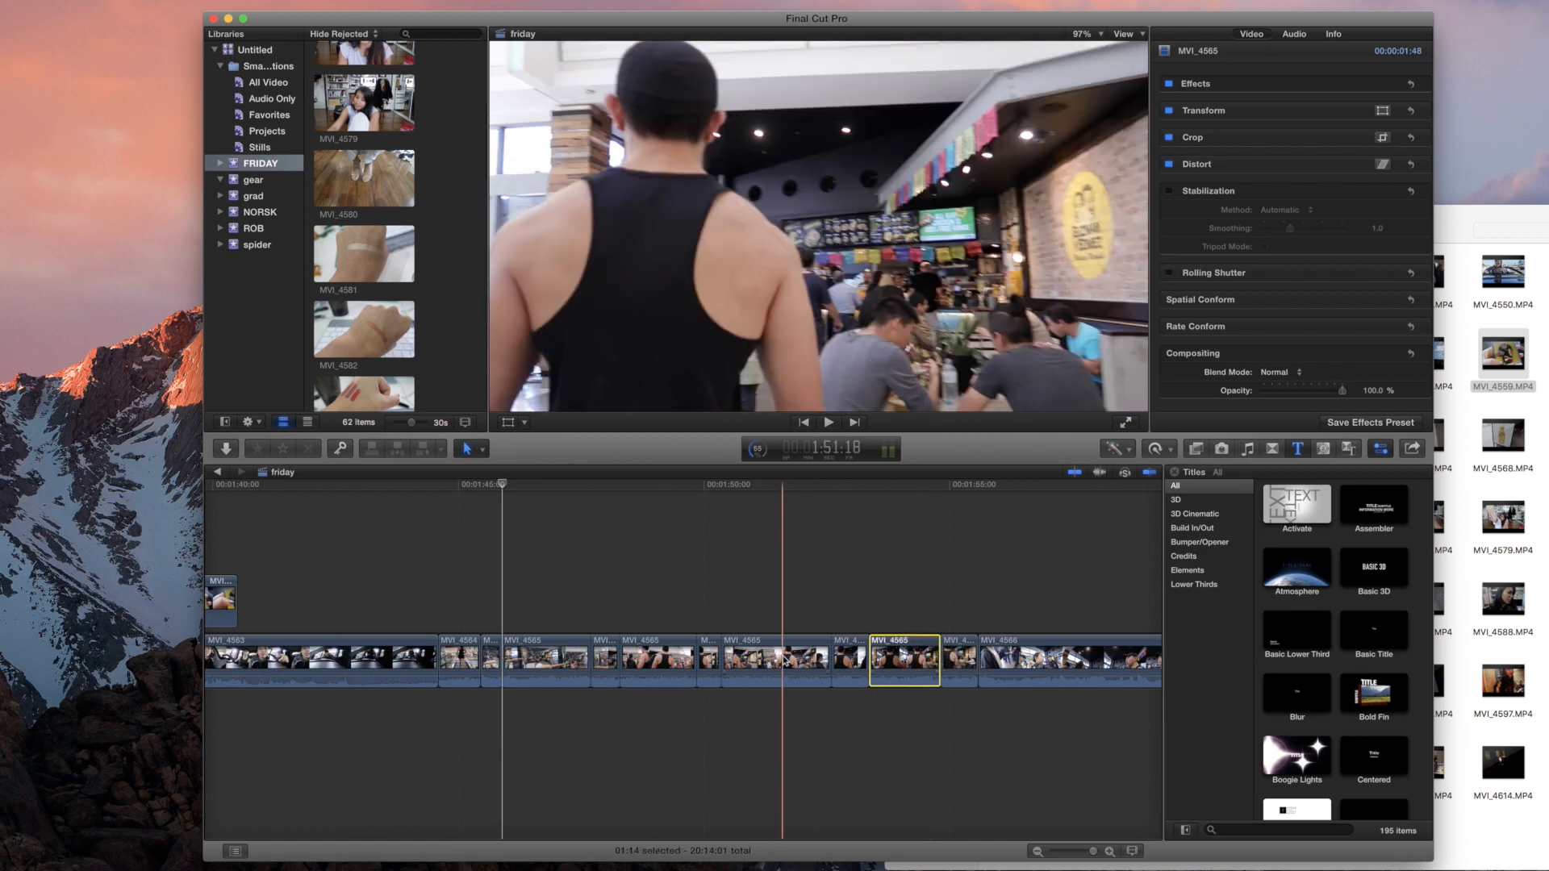
pyautogui.keyDown('super'); pyautogui.click(658, 660); pyautogui.keyUp('super')
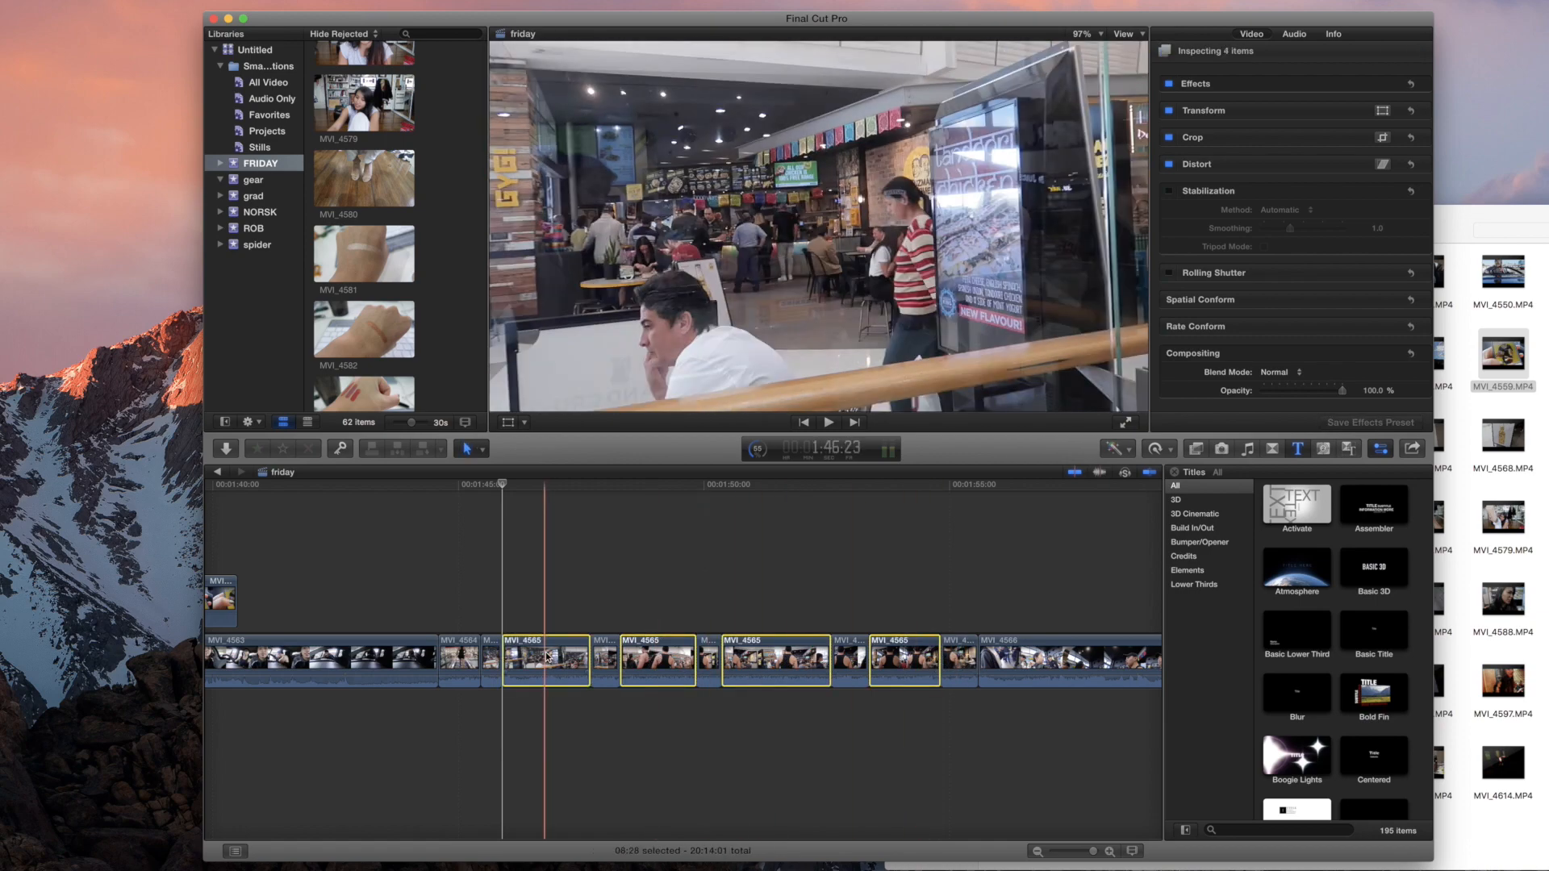
pyautogui.press('Delete')
# Step: Split MVI_4566 at 1:53:20, remove the part before it, and shorten the remaining piece's end to a length of 3:54
pyautogui.press('space')
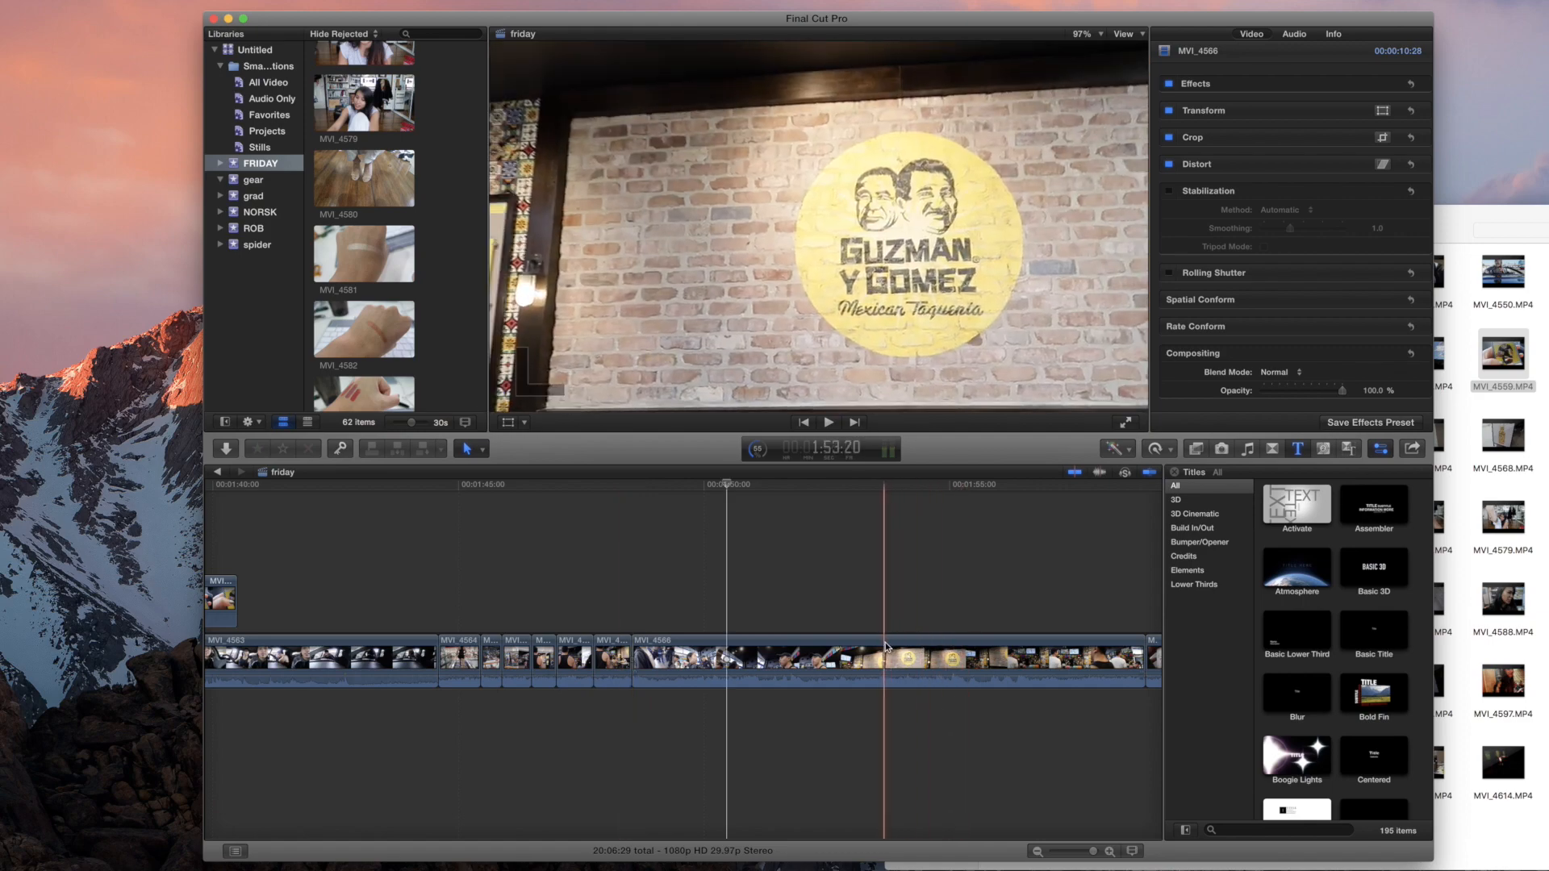
pyautogui.press('super+b')
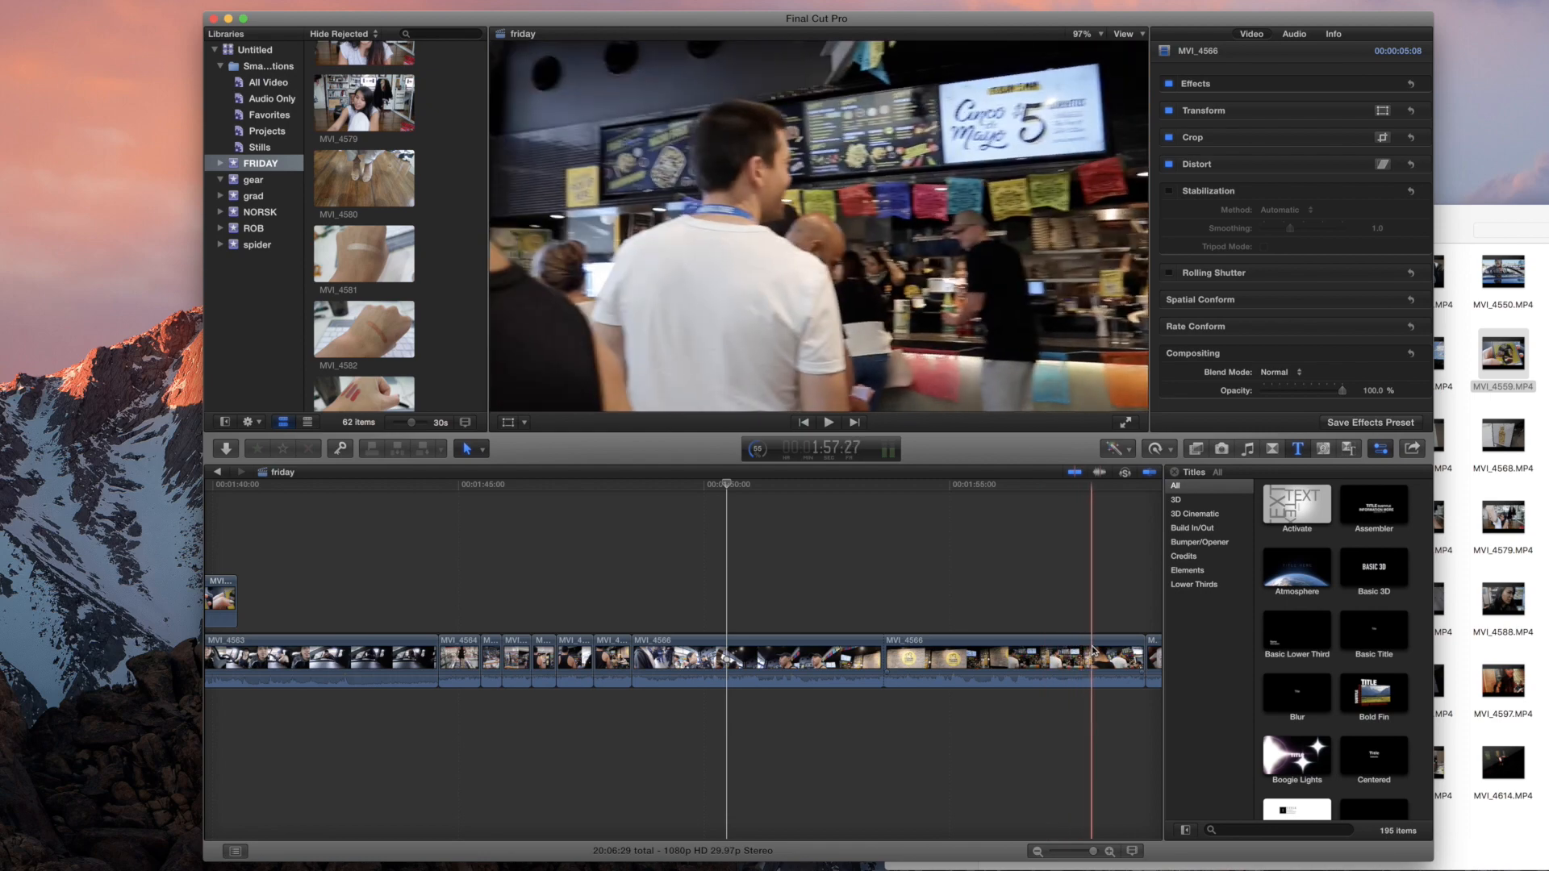
pyautogui.press('super+z')
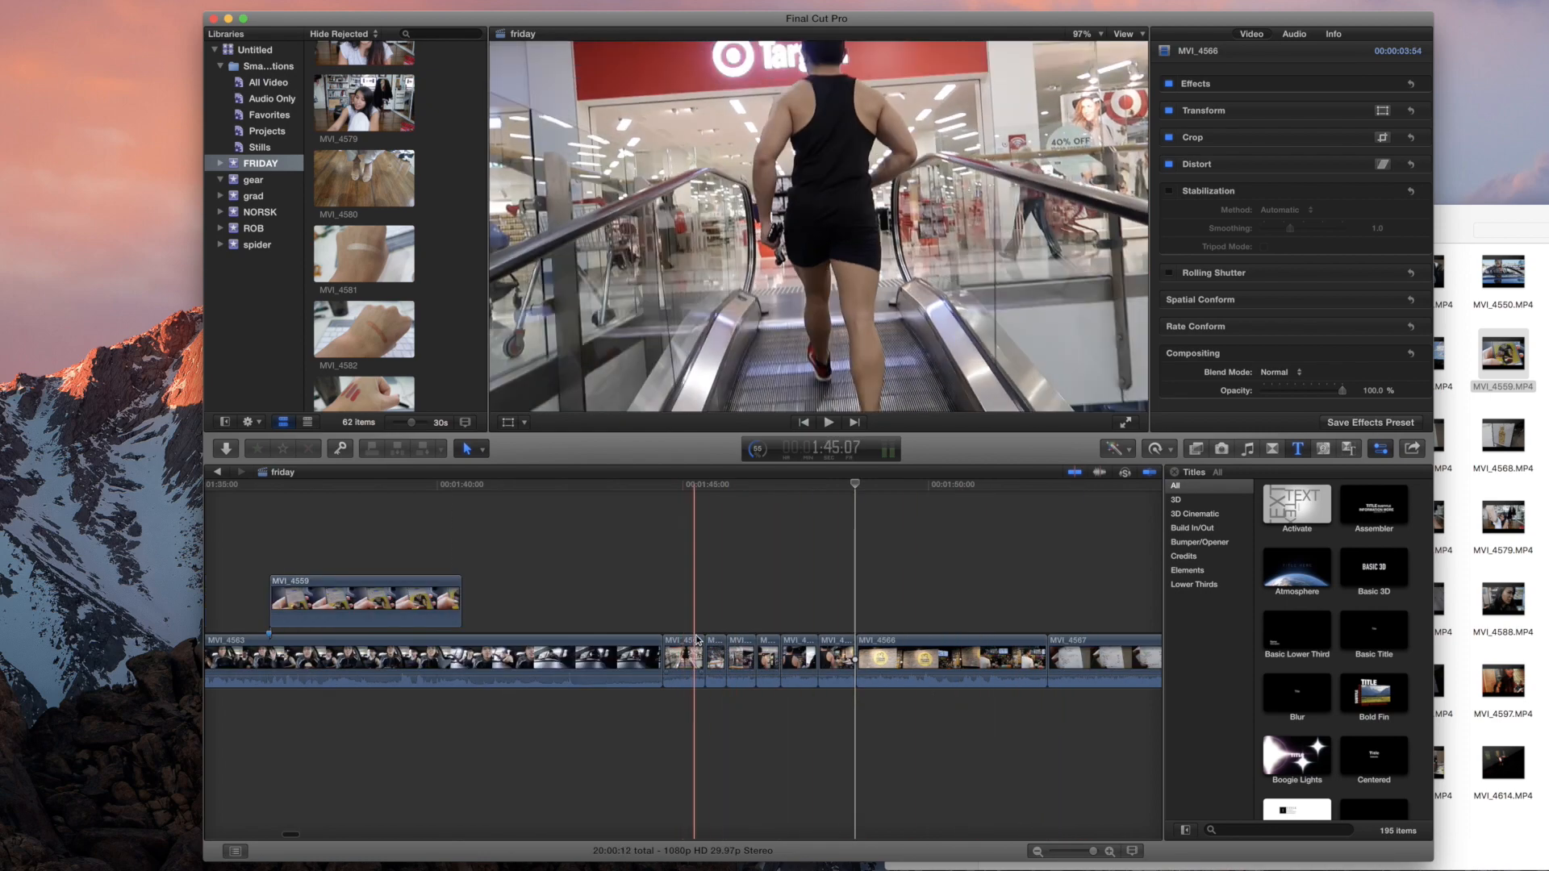
# Step: Return to the start of the sequence and add the Halcyon - Radiophonic music track beneath the opening clips
pyautogui.moveTo(673, 609); pyautogui.dragTo(860, 662)
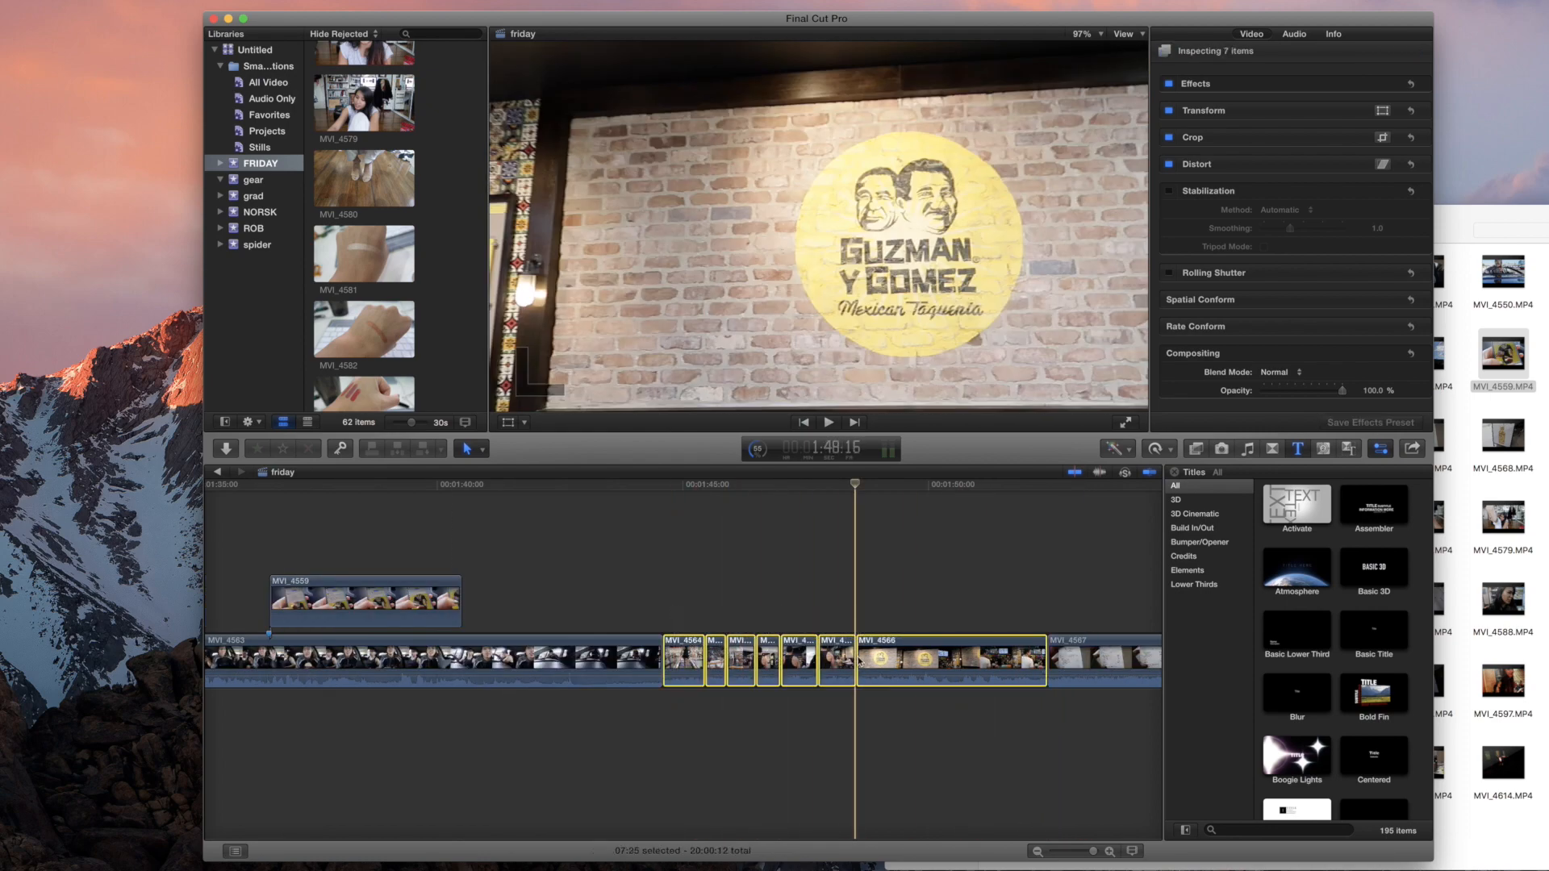
pyautogui.hscroll(-20, 860, 662)
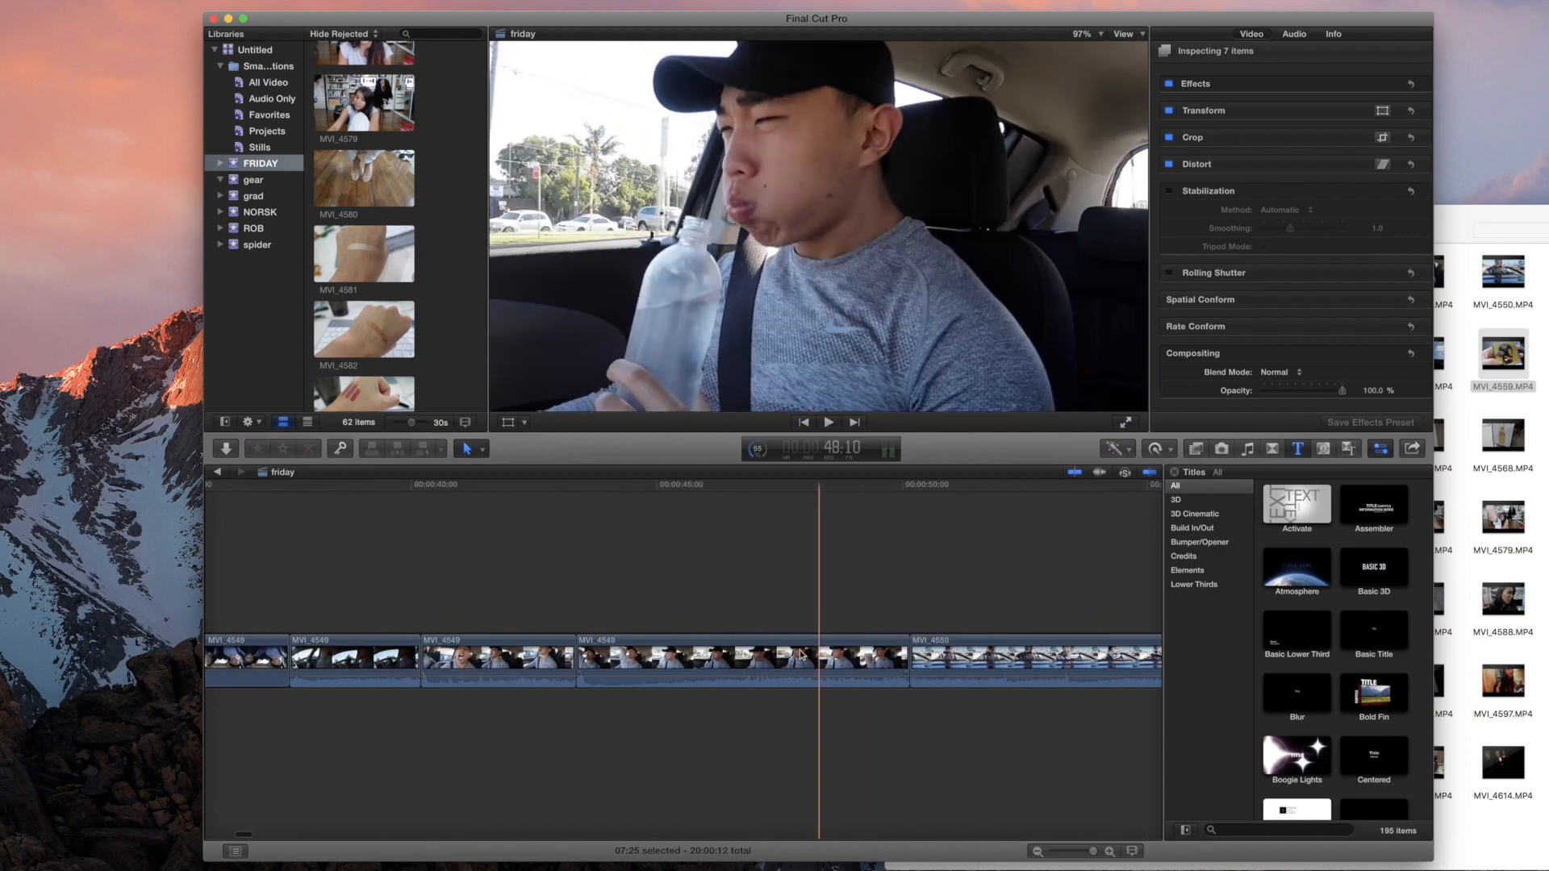
pyautogui.hscroll(-10, 803, 655)
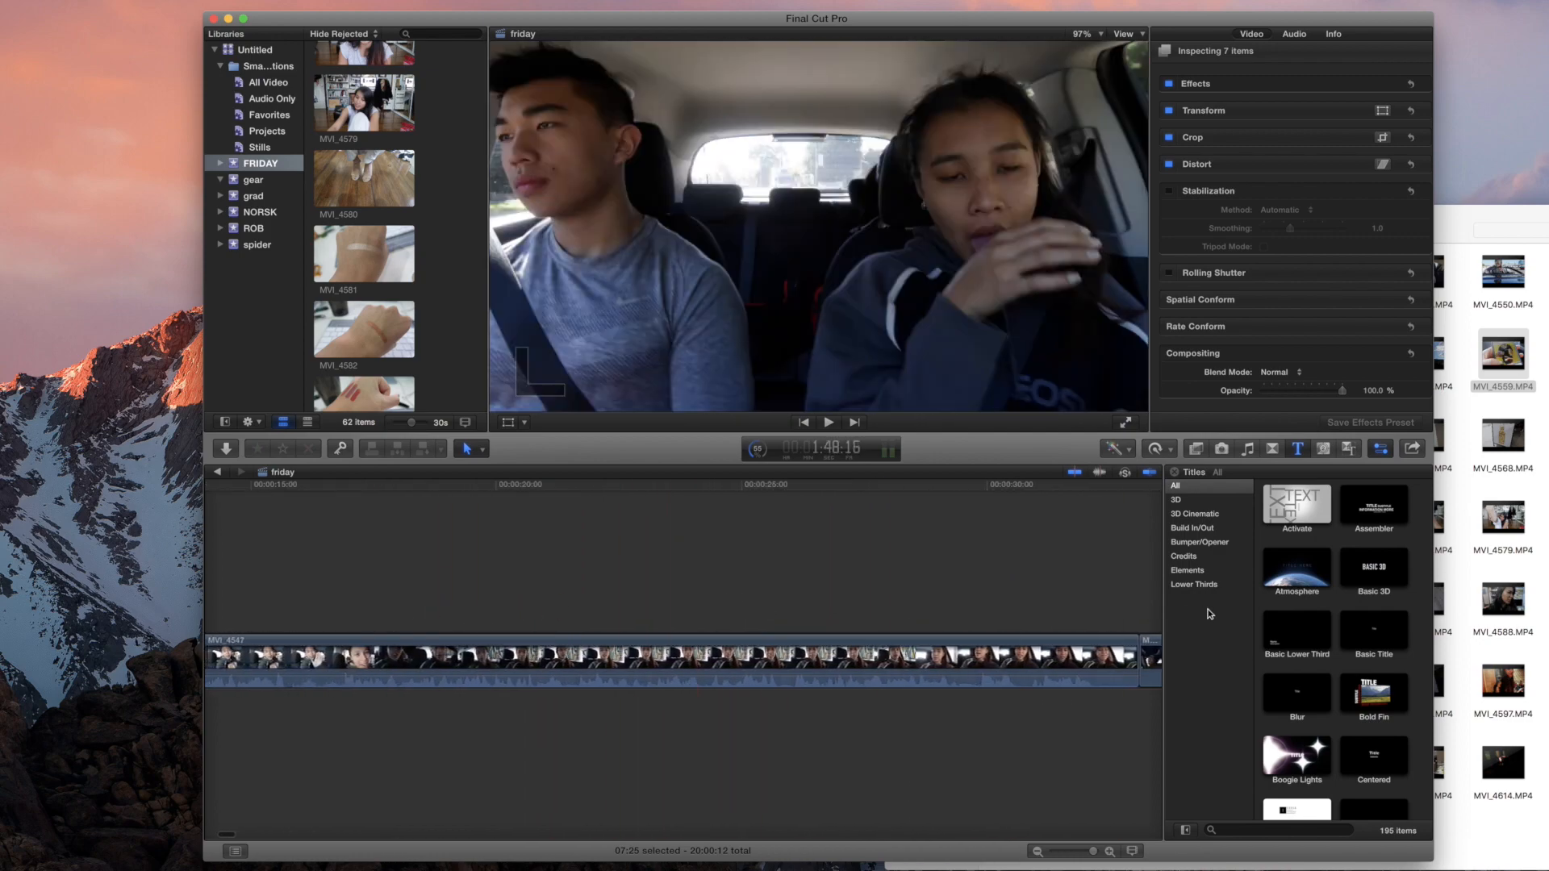
pyautogui.hscroll(-5, 681, 606)
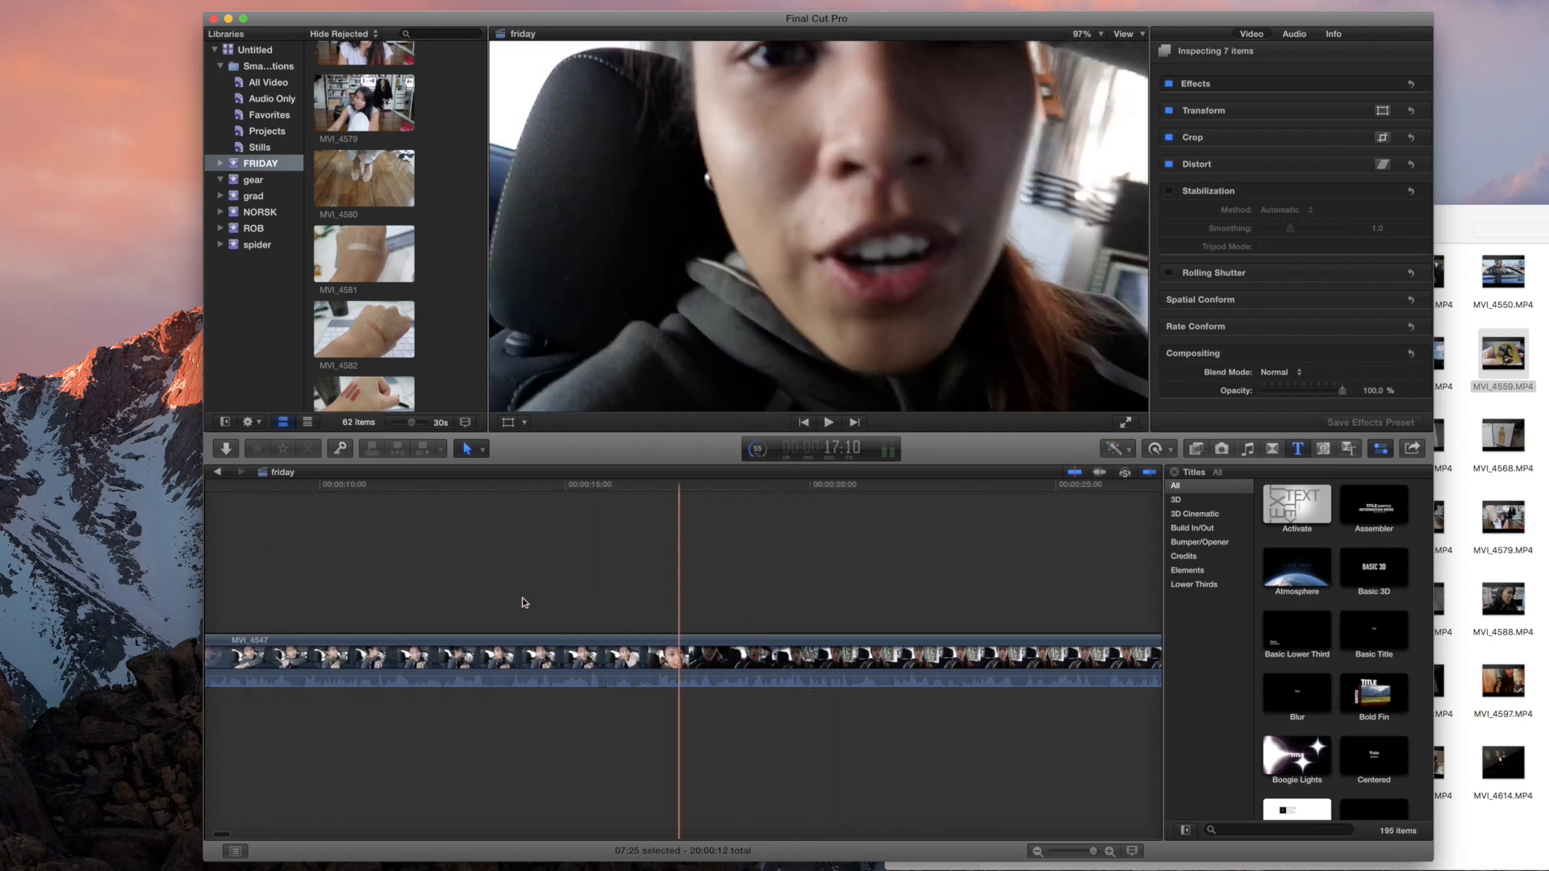
pyautogui.click(522, 602)
pyautogui.hscroll(-5, 548, 611)
pyautogui.hscroll(-2, 565, 614)
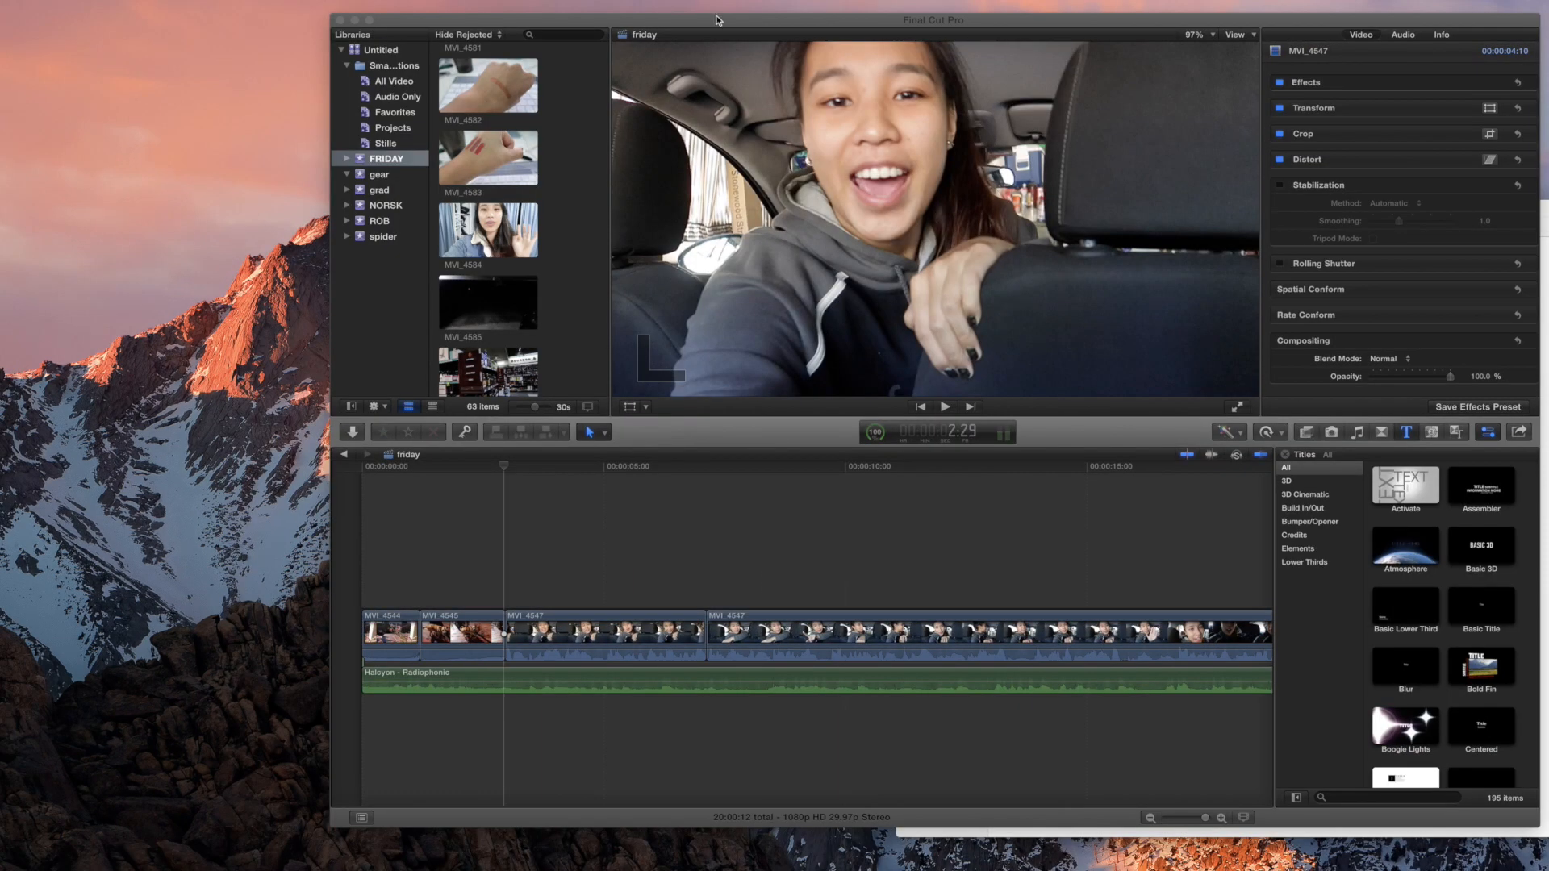
# Step: Move the editing window aside and enlarge it to fill most of the screen
pyautogui.moveTo(716, 20); pyautogui.dragTo(397, 7)
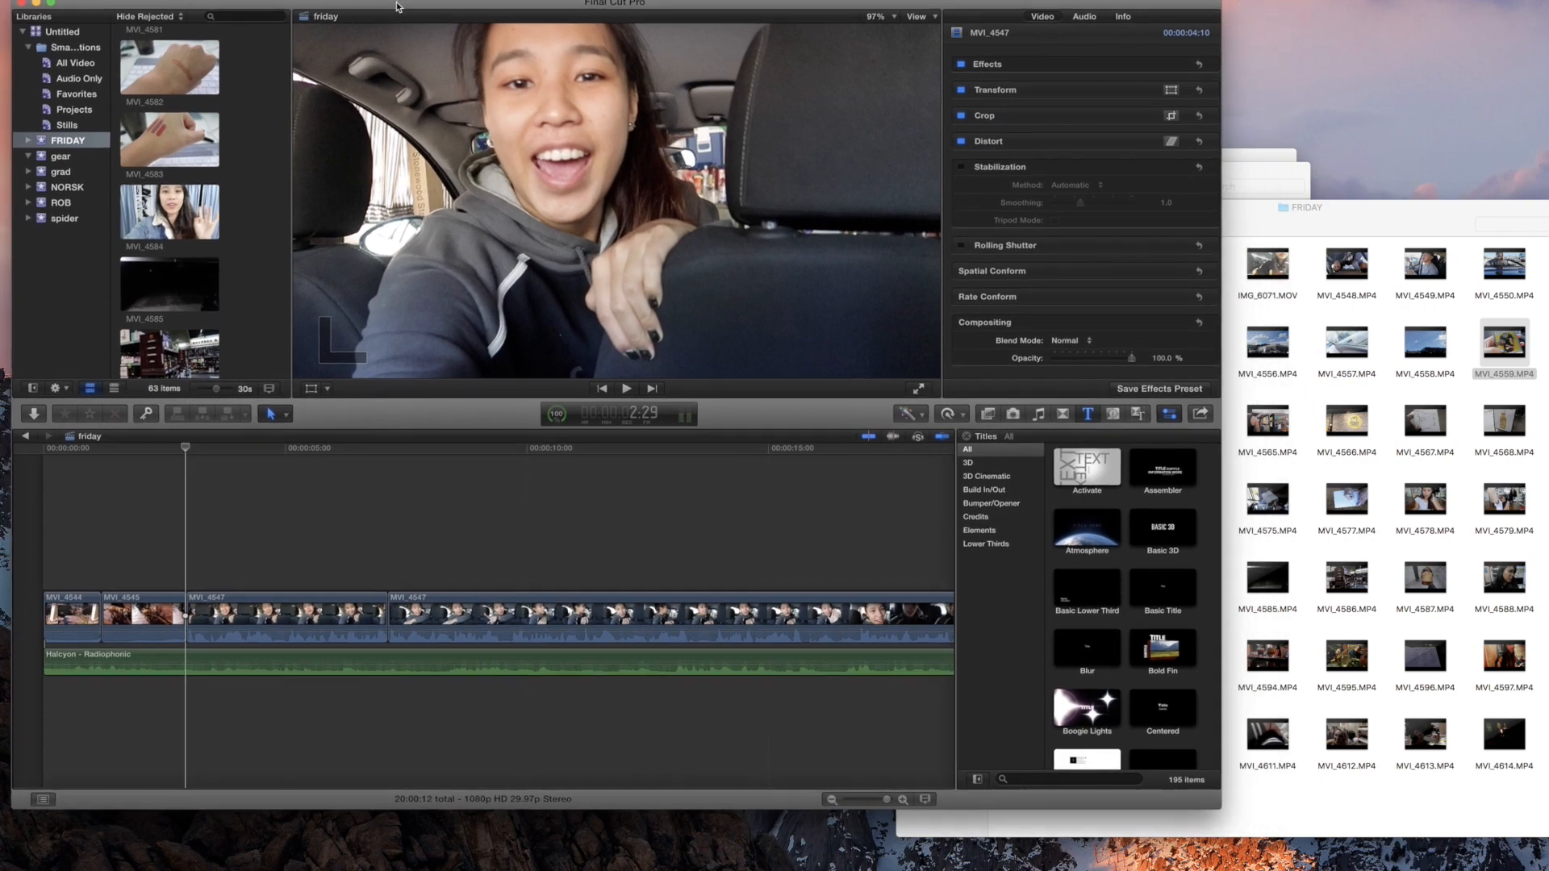
pyautogui.moveTo(1258, 817); pyautogui.dragTo(1482, 867)
pyautogui.moveTo(604, 6); pyautogui.dragTo(652, 2)
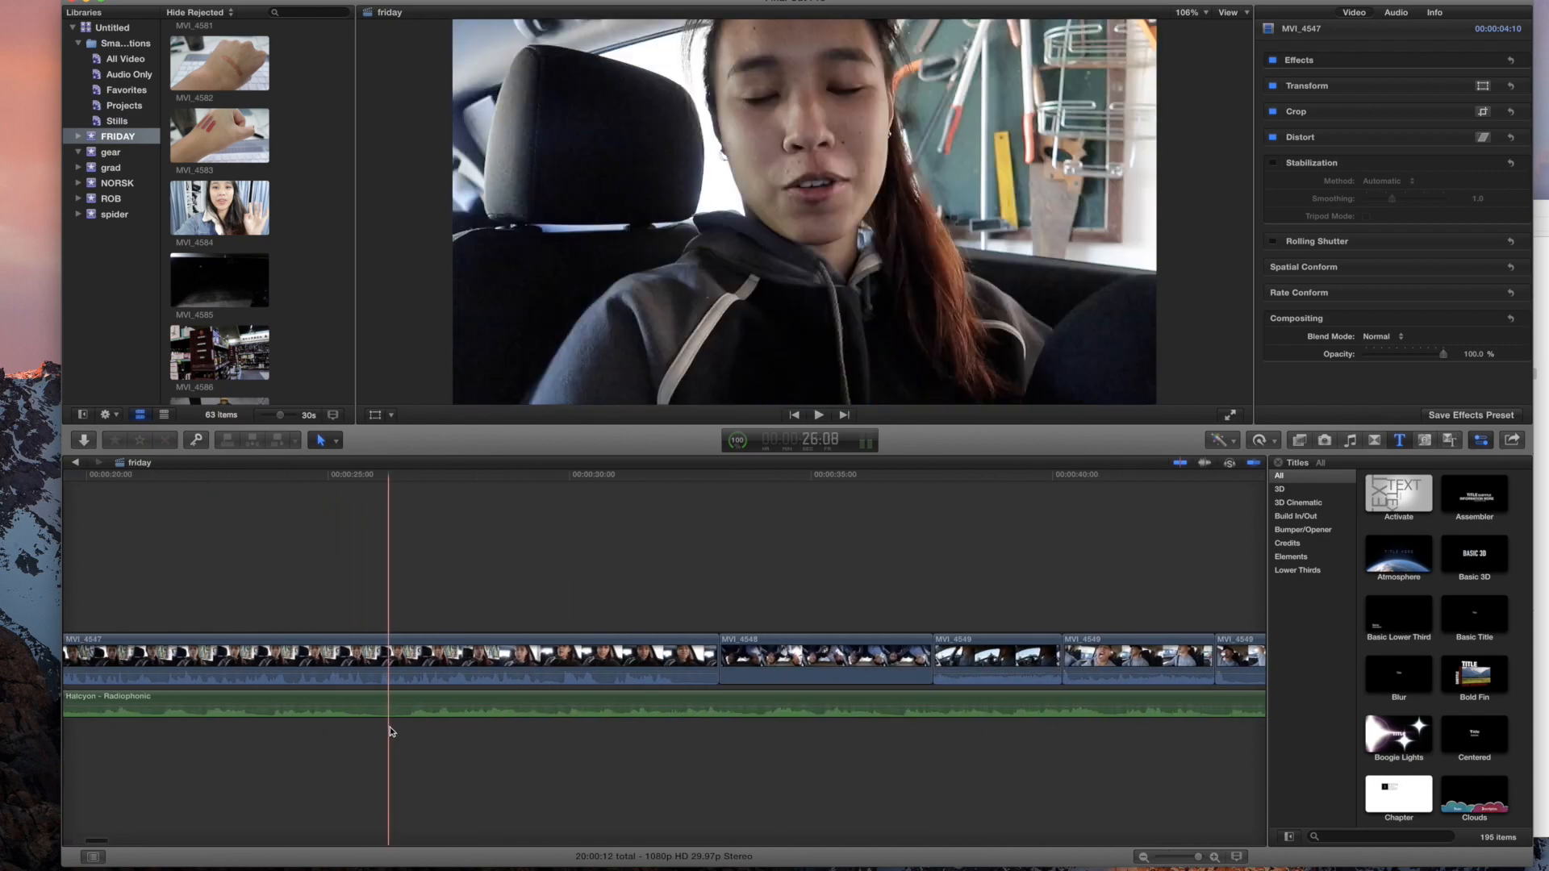
# Step: Split the Halcyon - Radiophonic music track at 54:18 and delete the part before the cut
pyautogui.hscroll(-1, 392, 733)
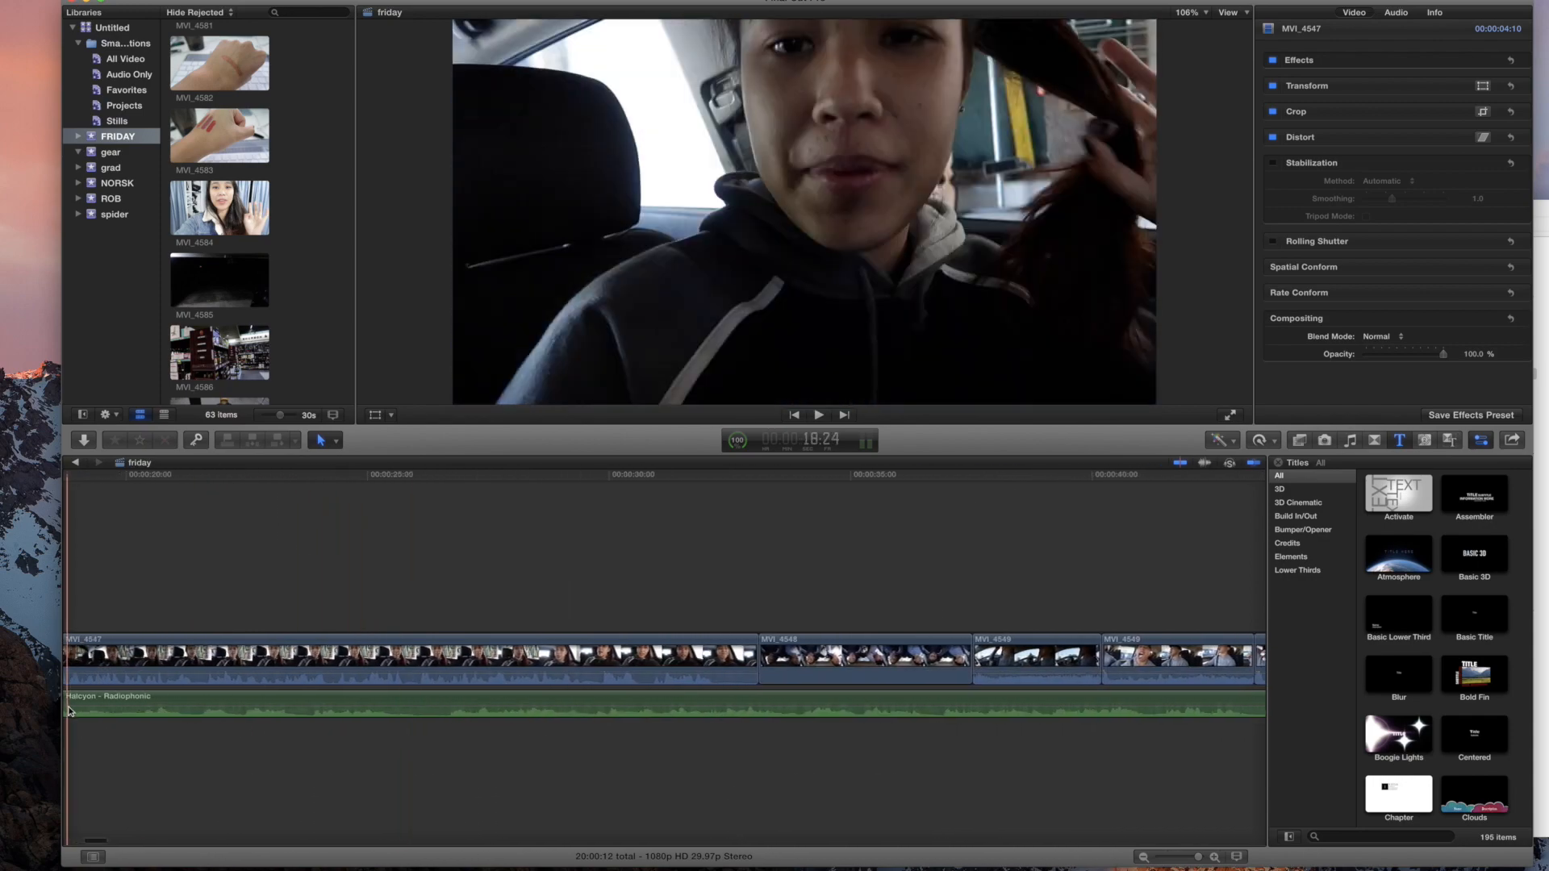
pyautogui.hscroll(20, 734, 730)
pyautogui.hscroll(20, 731, 729)
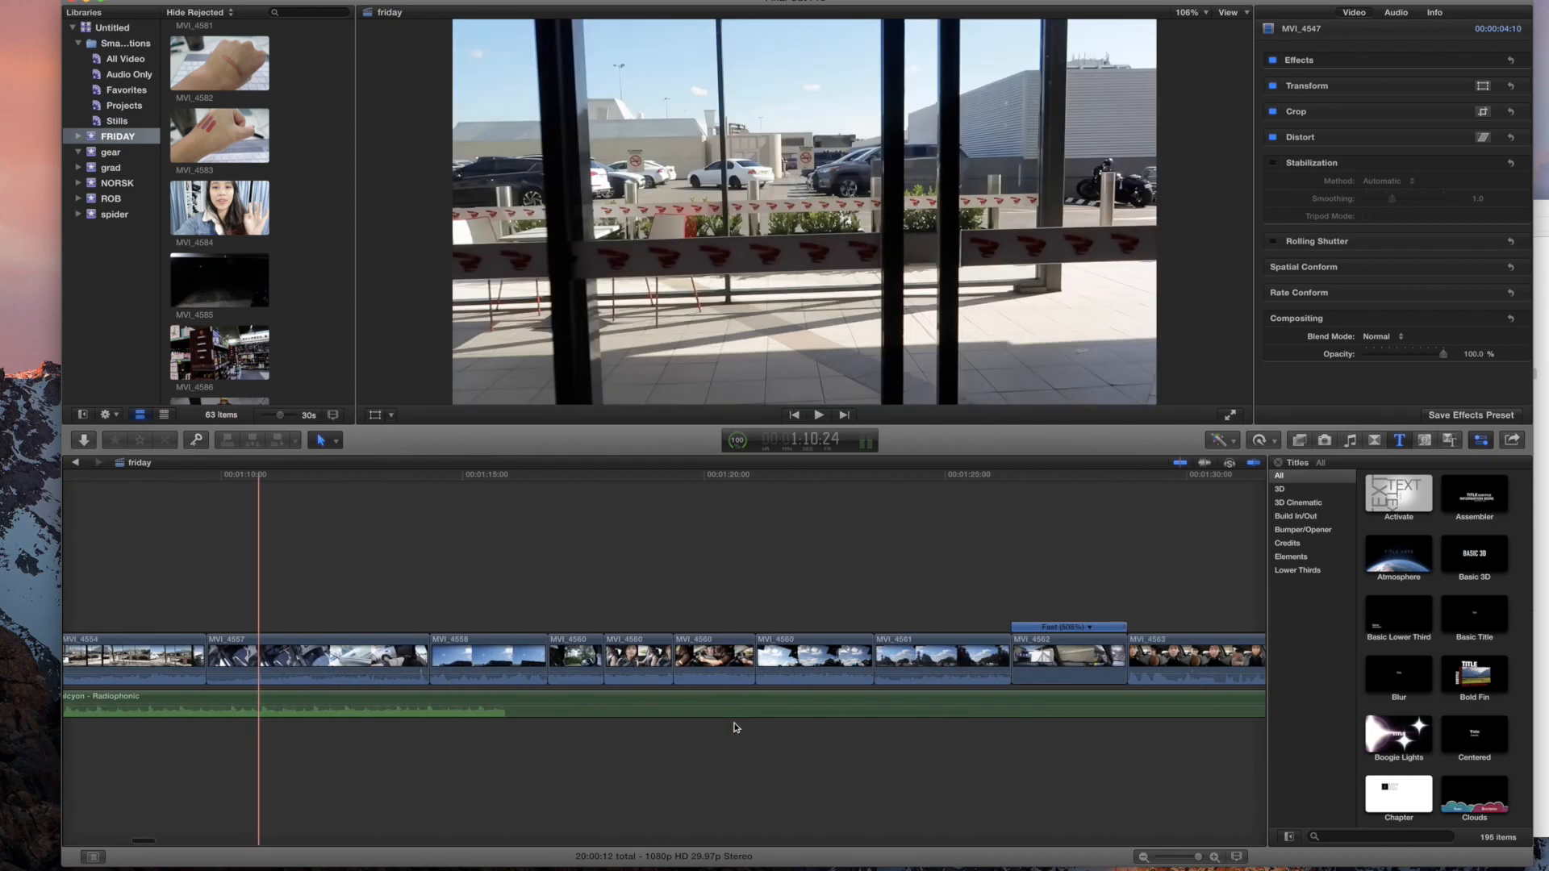
pyautogui.hscroll(-20, 723, 727)
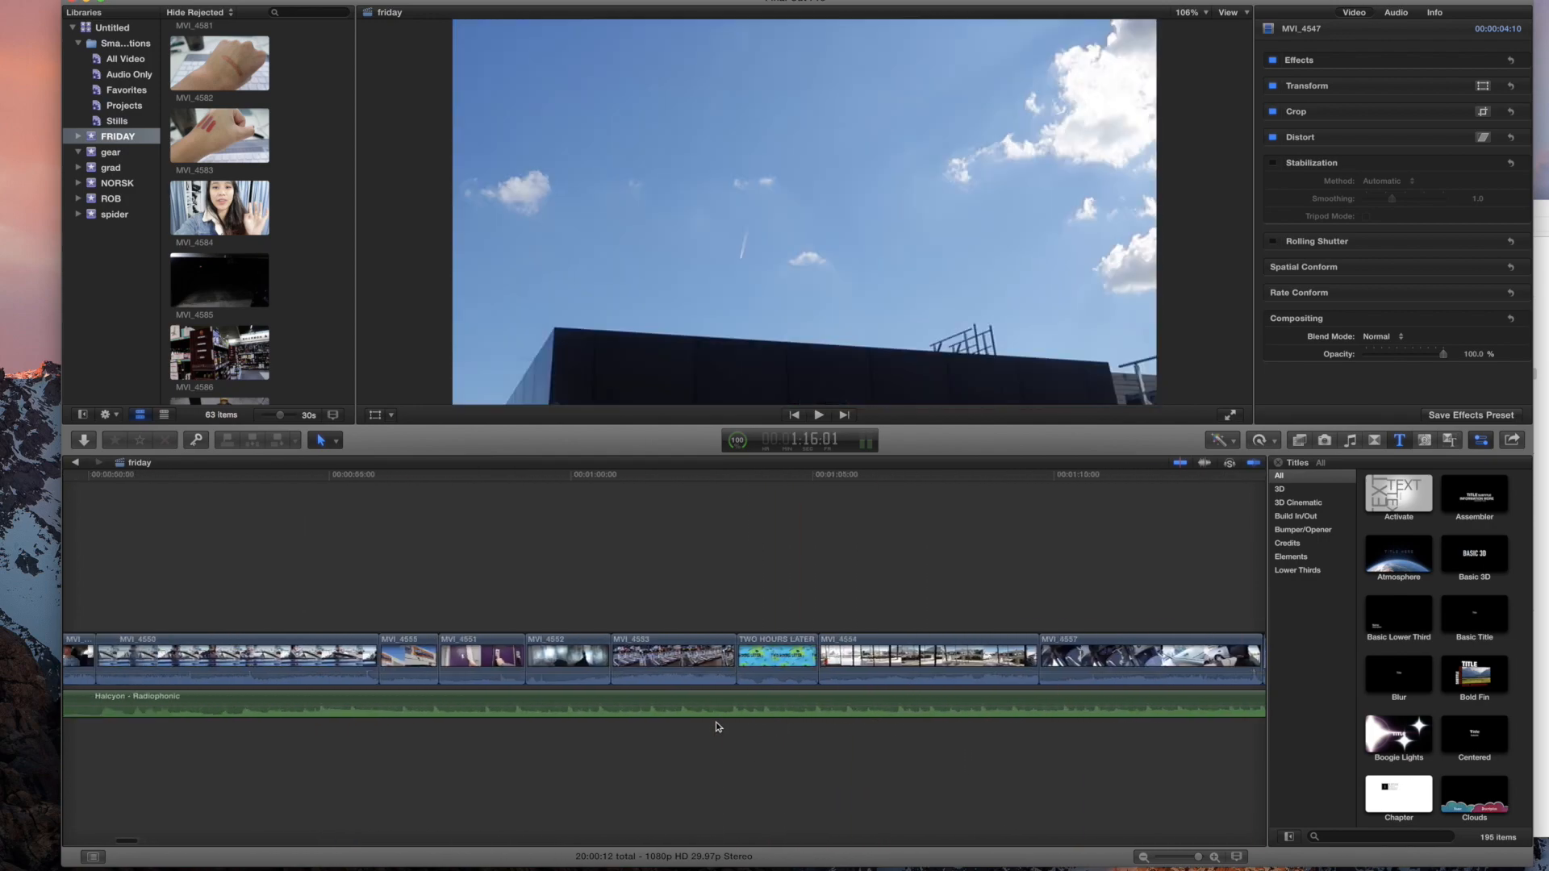
pyautogui.click(379, 700)
pyautogui.press('super+b')
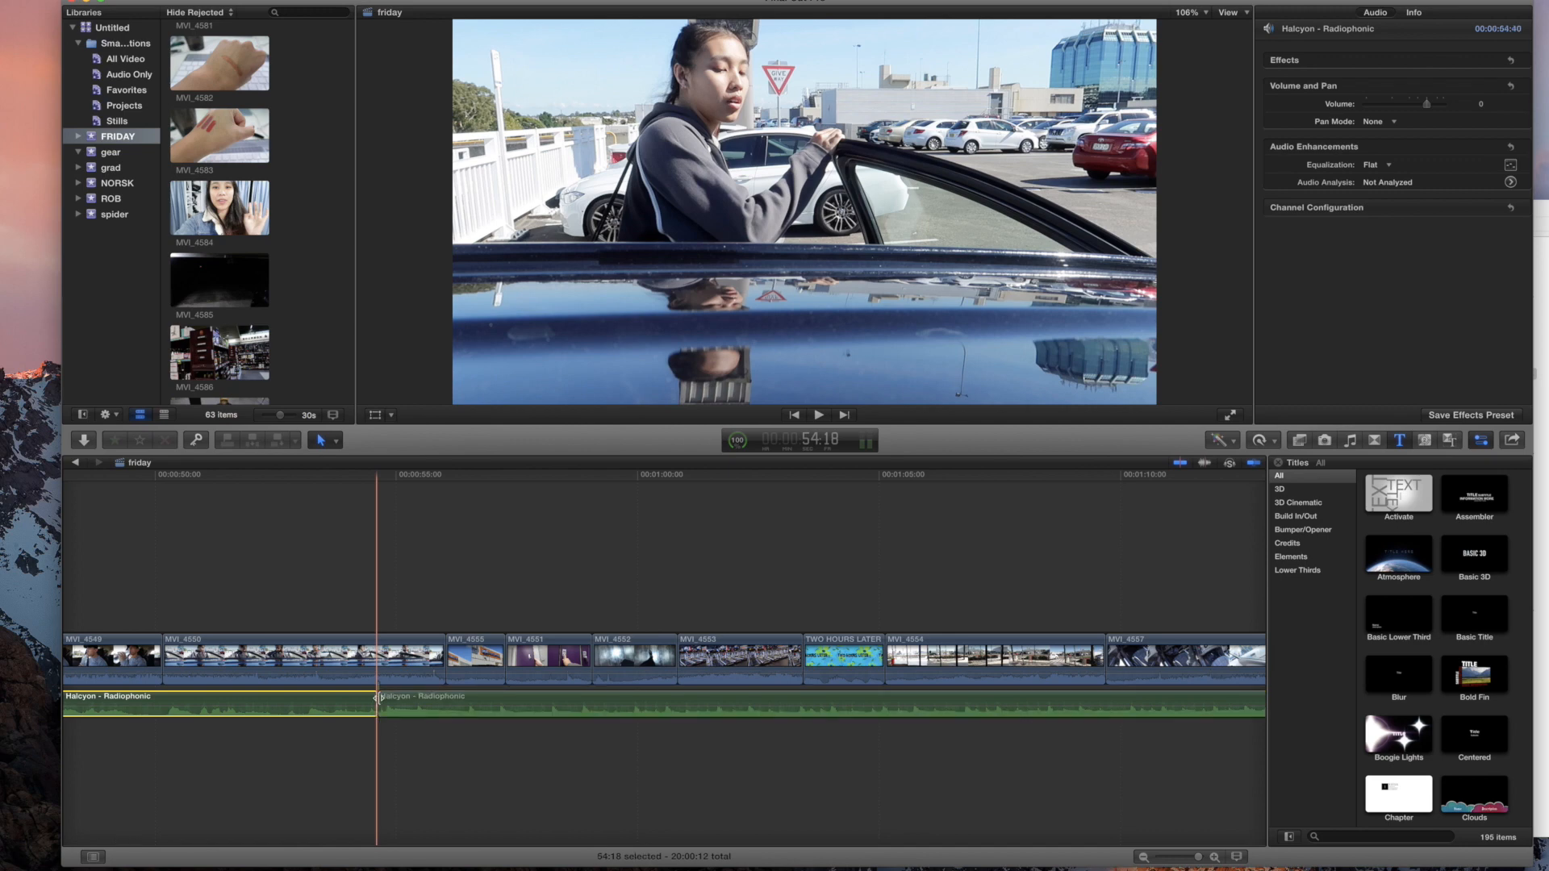
pyautogui.press('super+minus')
pyautogui.press('super+minus')
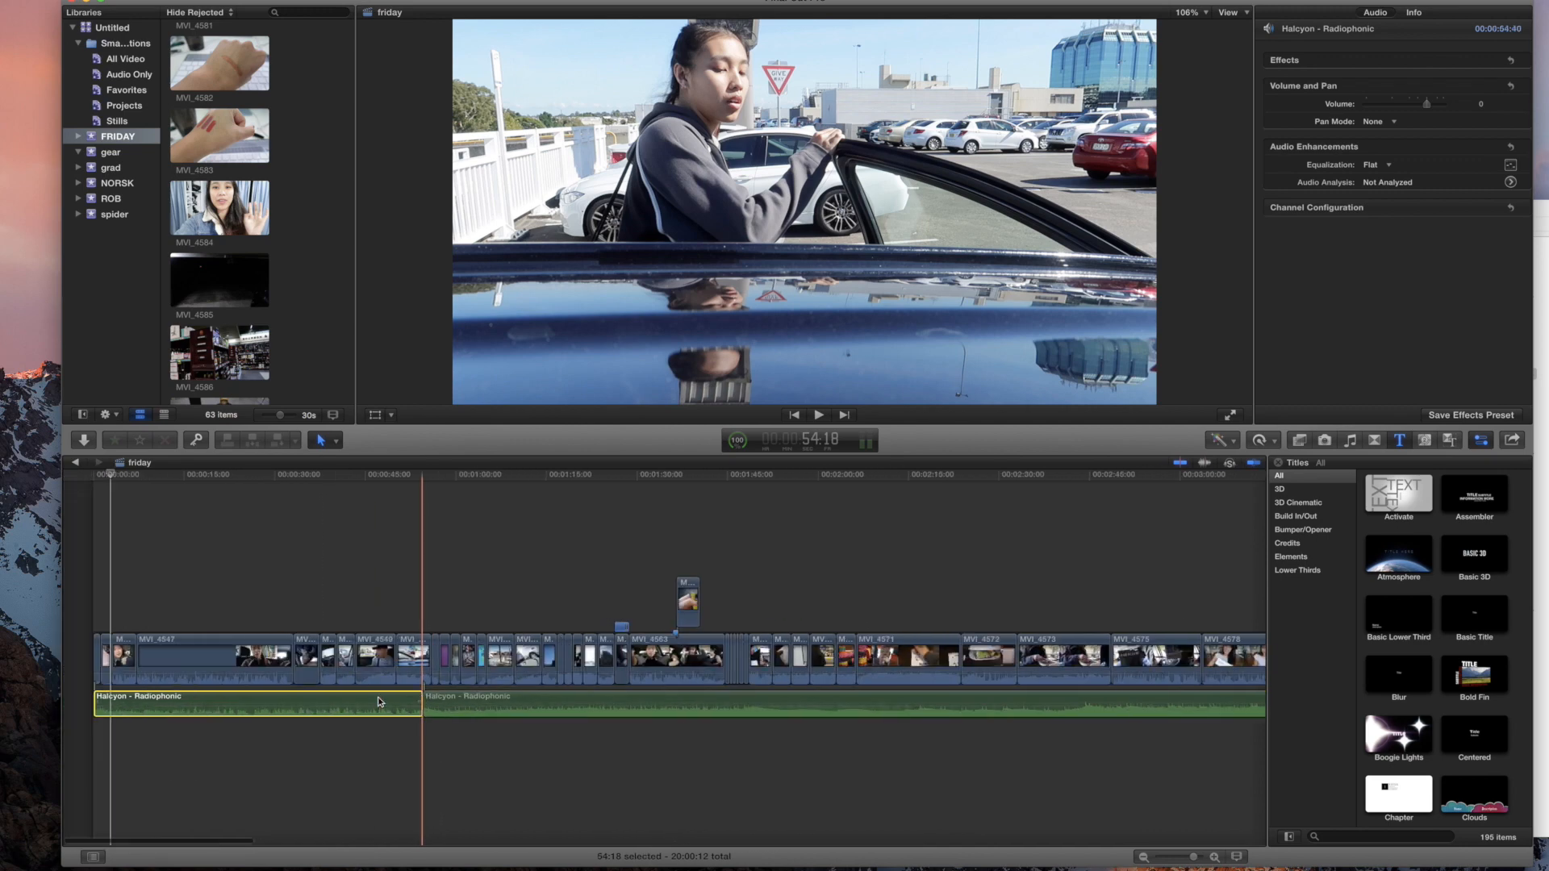
pyautogui.press('Delete')
# Step: Move the remaining music to the very start of the sequence and give it a short fade-in
pyautogui.moveTo(467, 703); pyautogui.dragTo(136, 713)
pyautogui.click(85, 562)
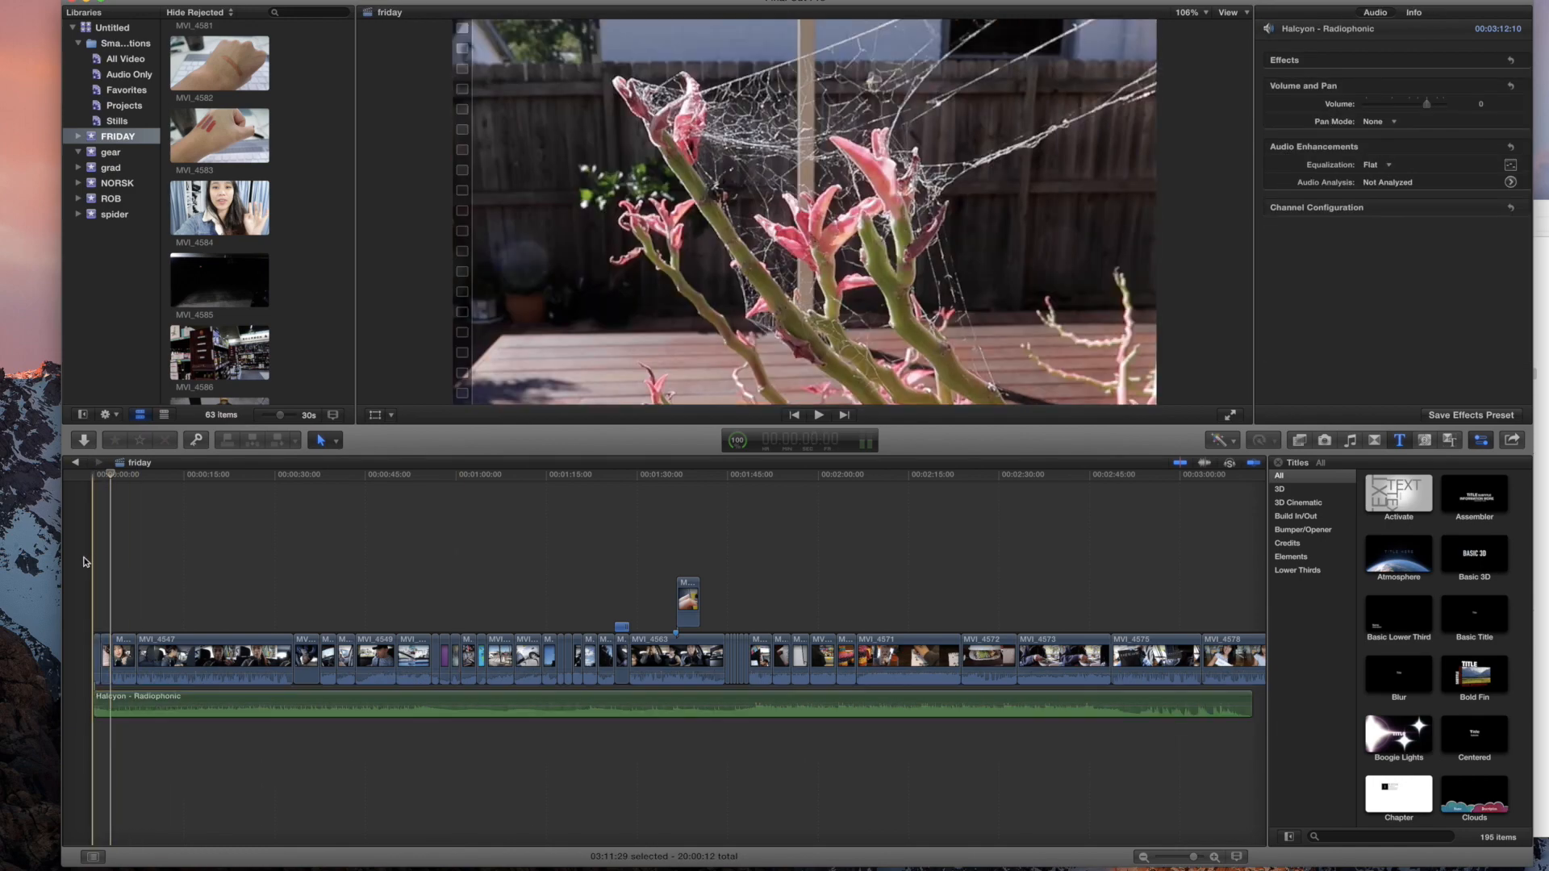
pyautogui.press('super+equal')
pyautogui.press('super+equal')
pyautogui.press('super+equal')
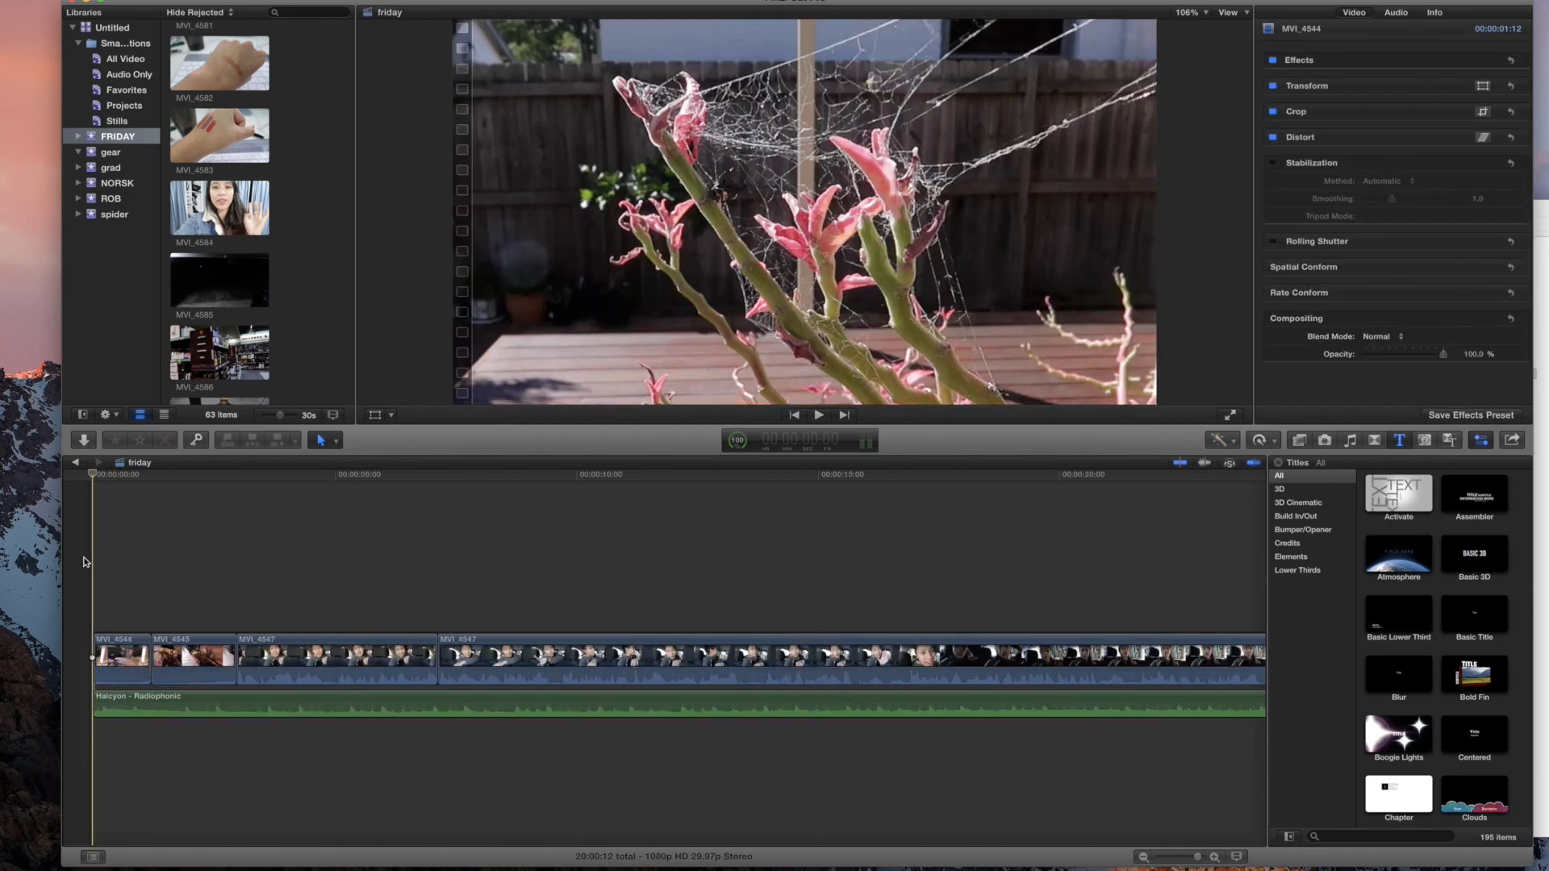
pyautogui.moveTo(100, 701); pyautogui.dragTo(95, 702)
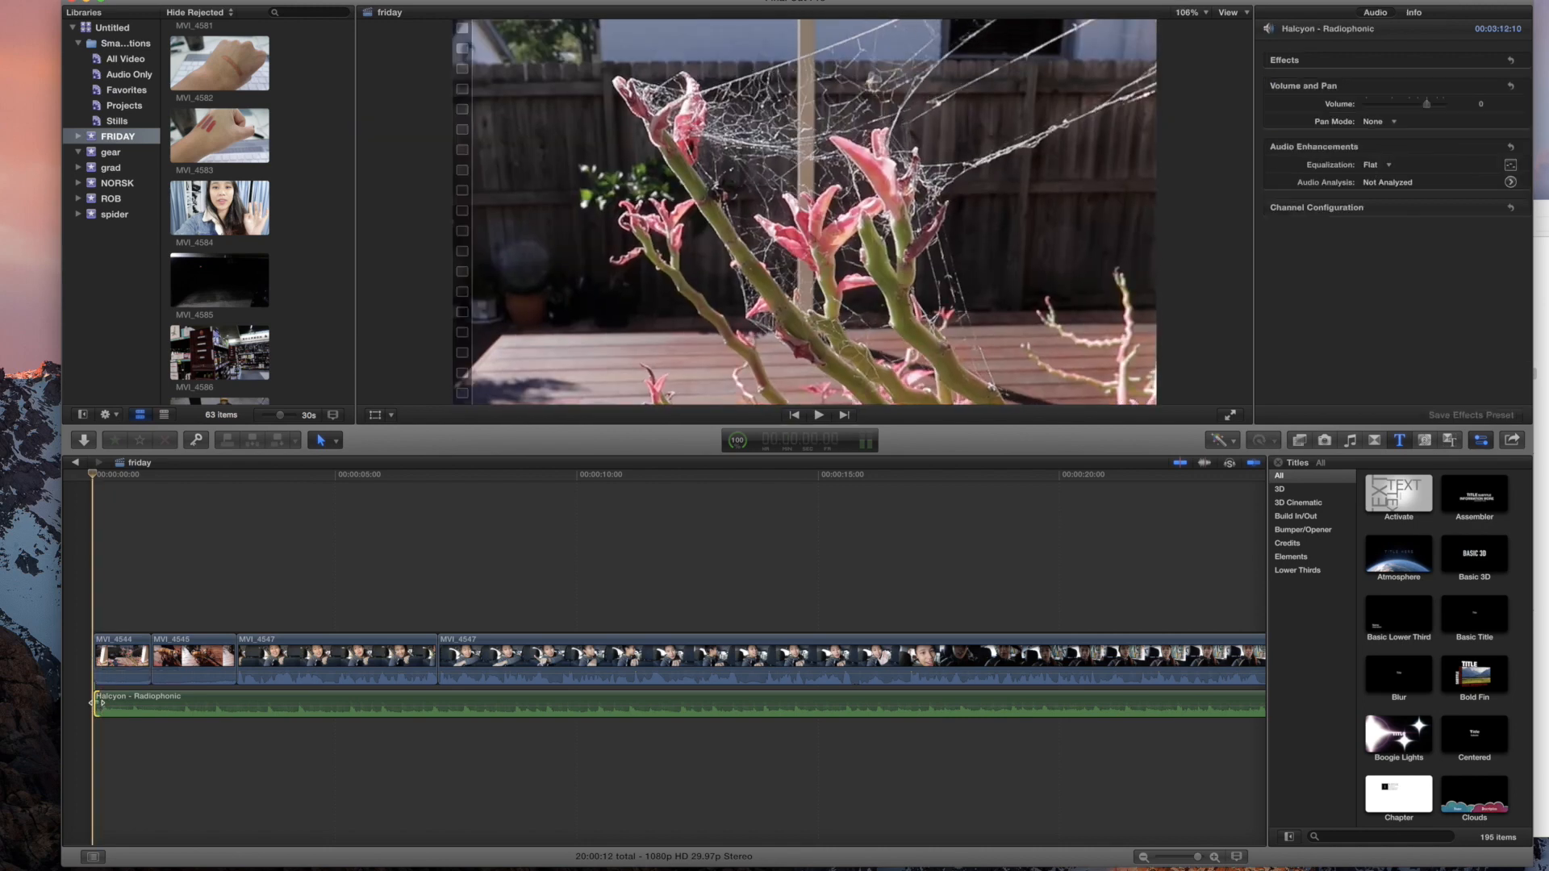
pyautogui.moveTo(117, 700); pyautogui.dragTo(117, 700)
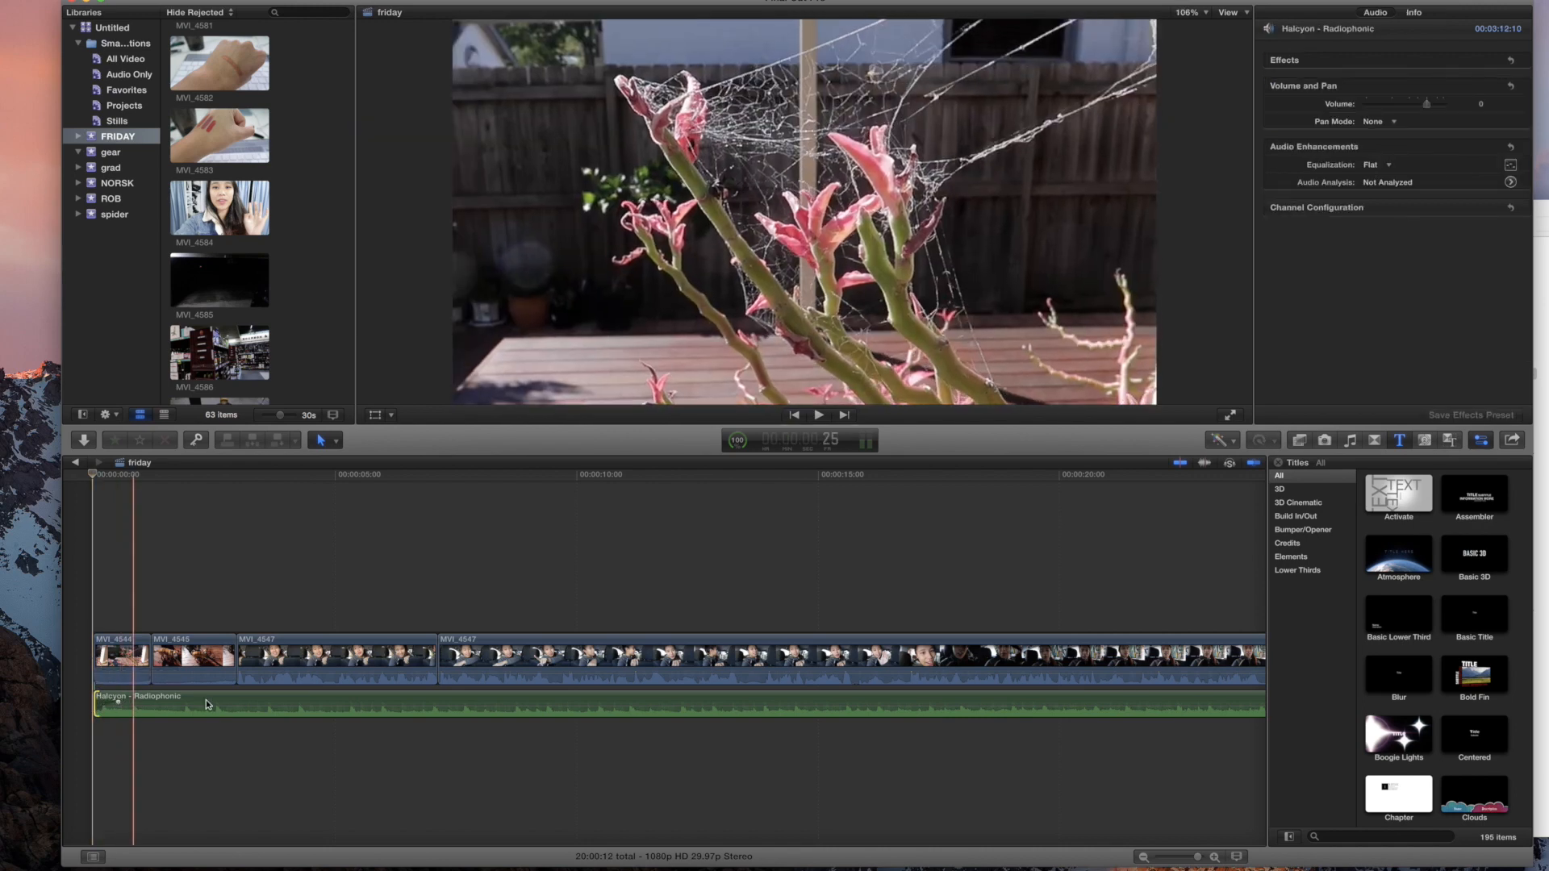
# Step: Detach the audio from the opening clips MVI_4544 and MVI_4545 and delete it
pyautogui.click(79, 605)
pyautogui.moveTo(104, 603); pyautogui.dragTo(192, 650)
pyautogui.rightClick(195, 653)
pyautogui.click(216, 705)
pyautogui.press('Delete')
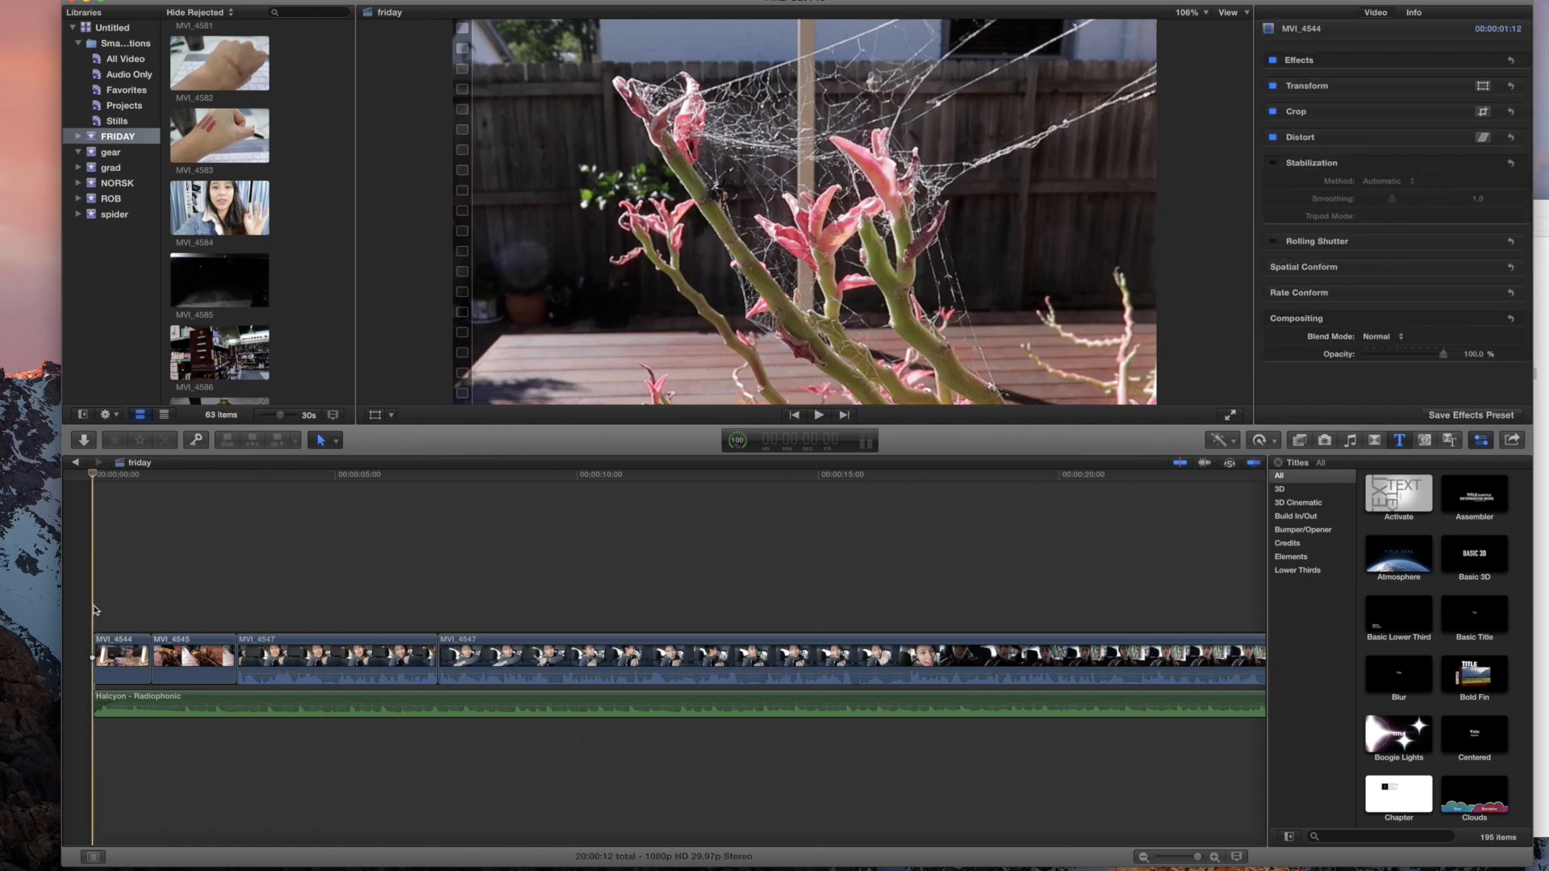
# Step: Add two volume keyframes to the music around the start of the first MVI_4547 clip and lower the level after them to -12 dB
pyautogui.press('space')
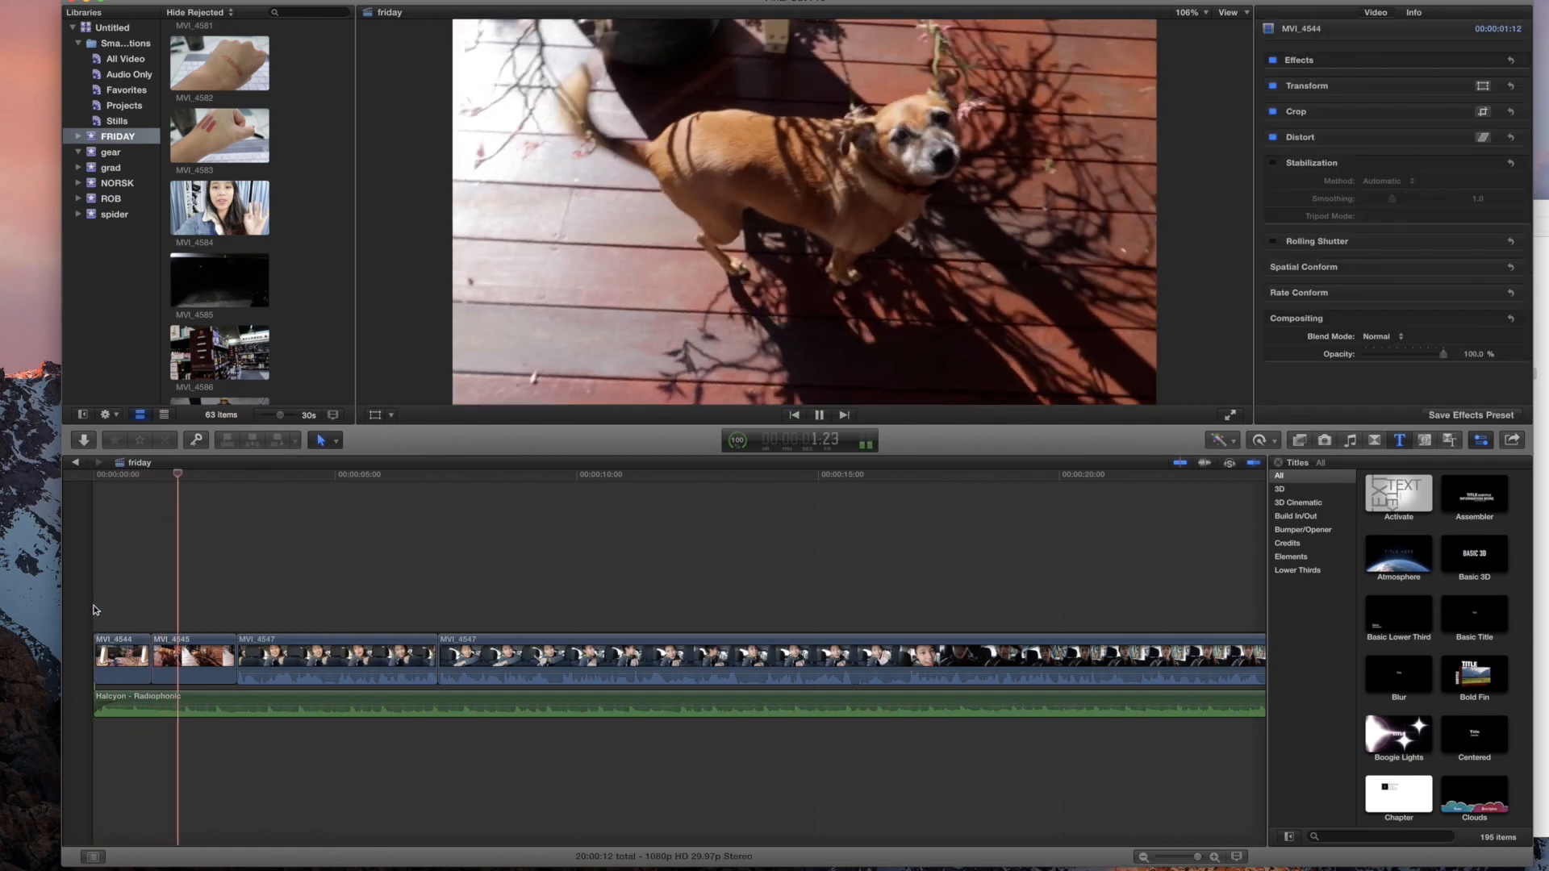
pyautogui.press('space')
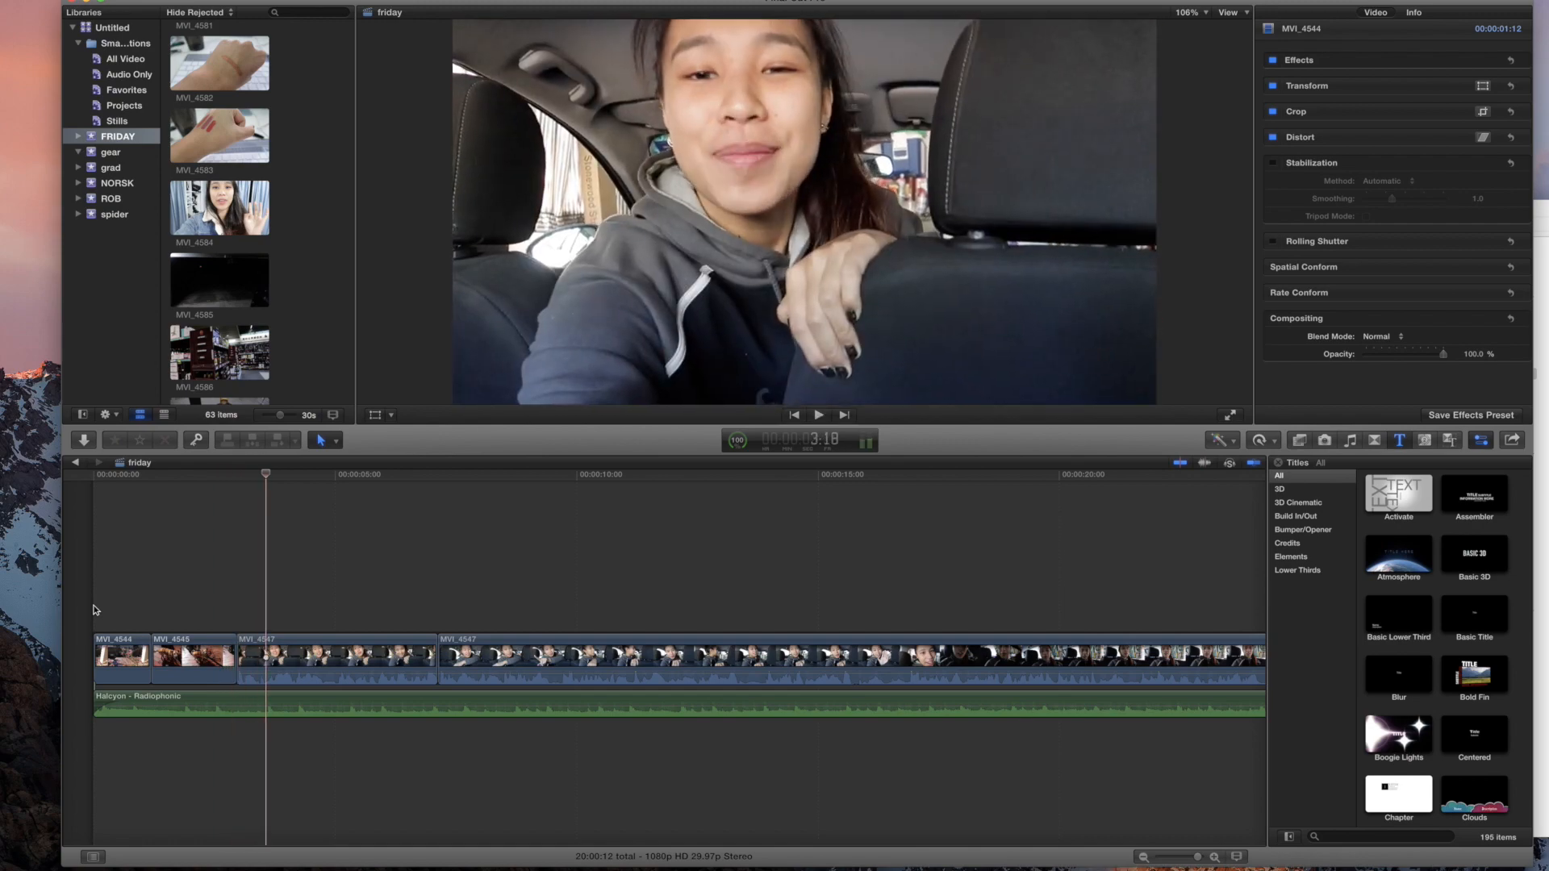
pyautogui.click(247, 703)
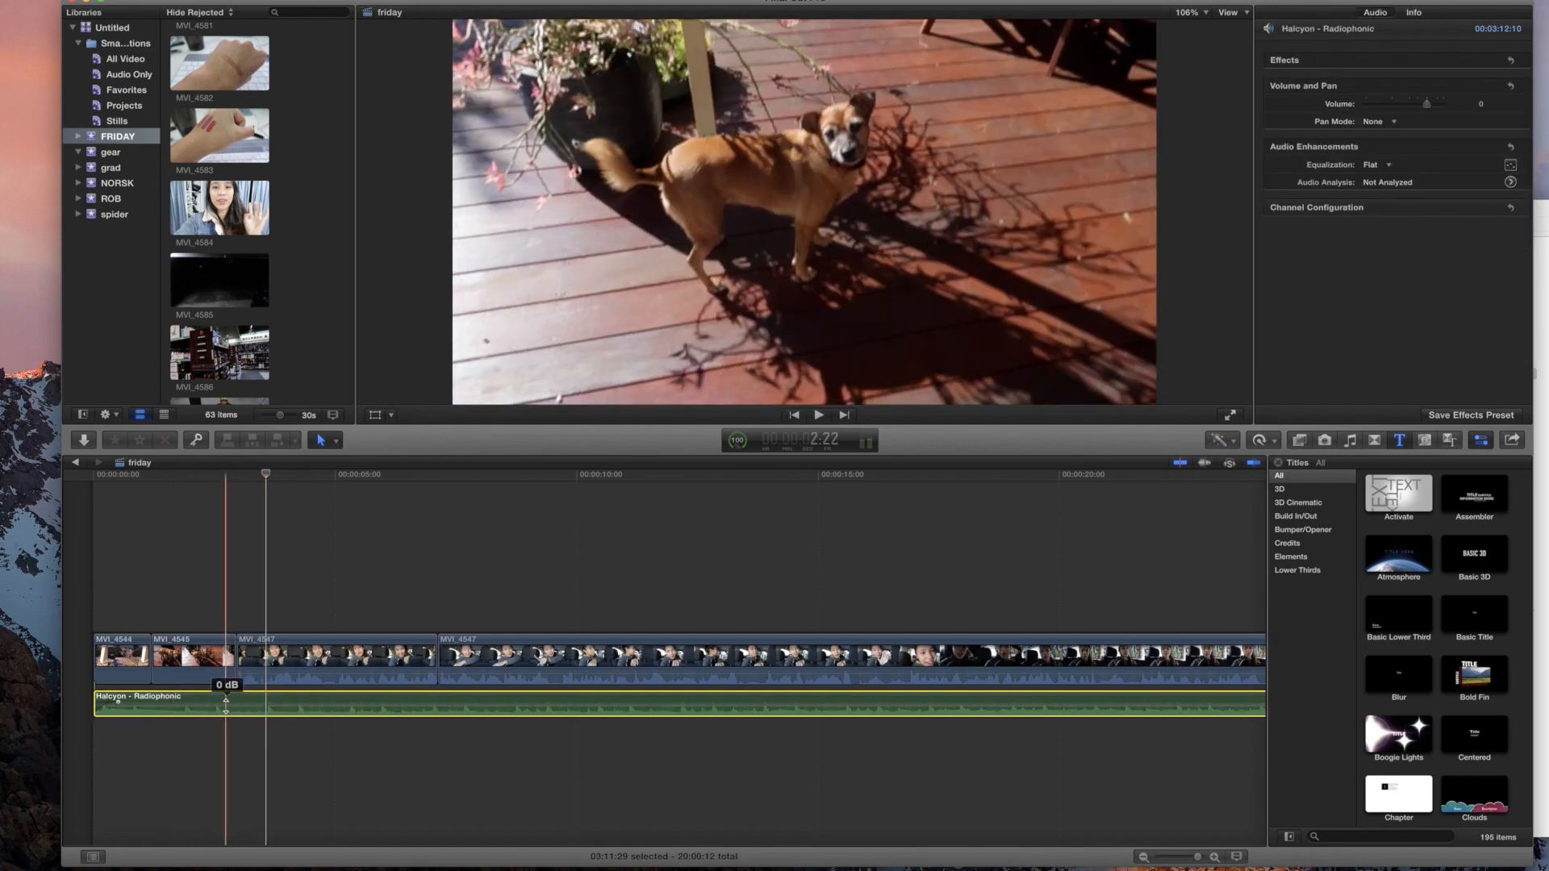
pyautogui.keyDown('alt'); pyautogui.click(226, 704); pyautogui.keyUp('alt')
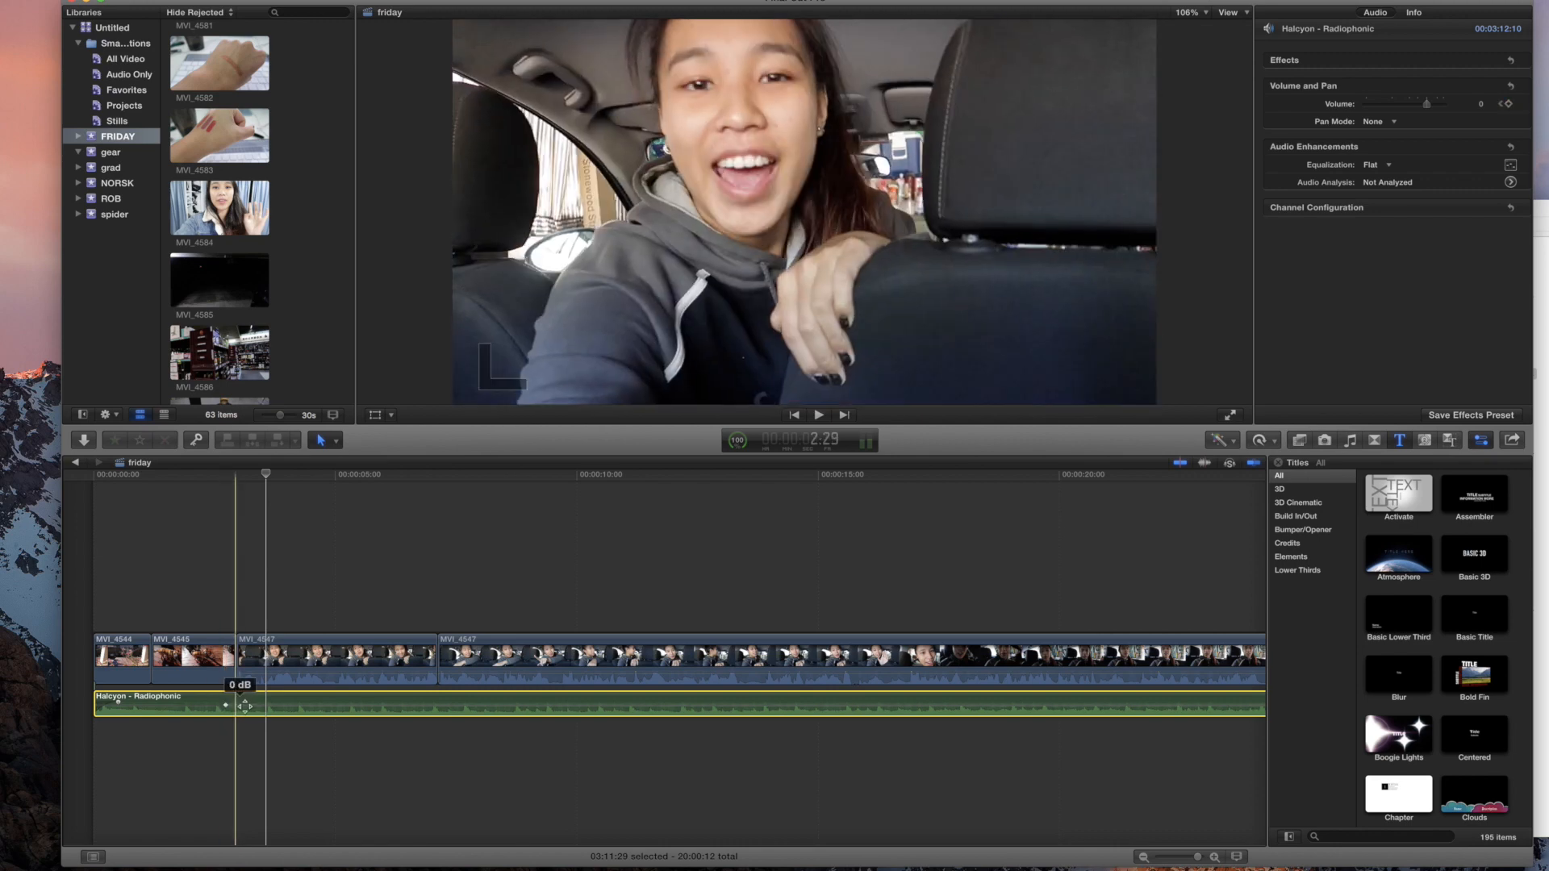
pyautogui.moveTo(280, 704); pyautogui.dragTo(279, 707)
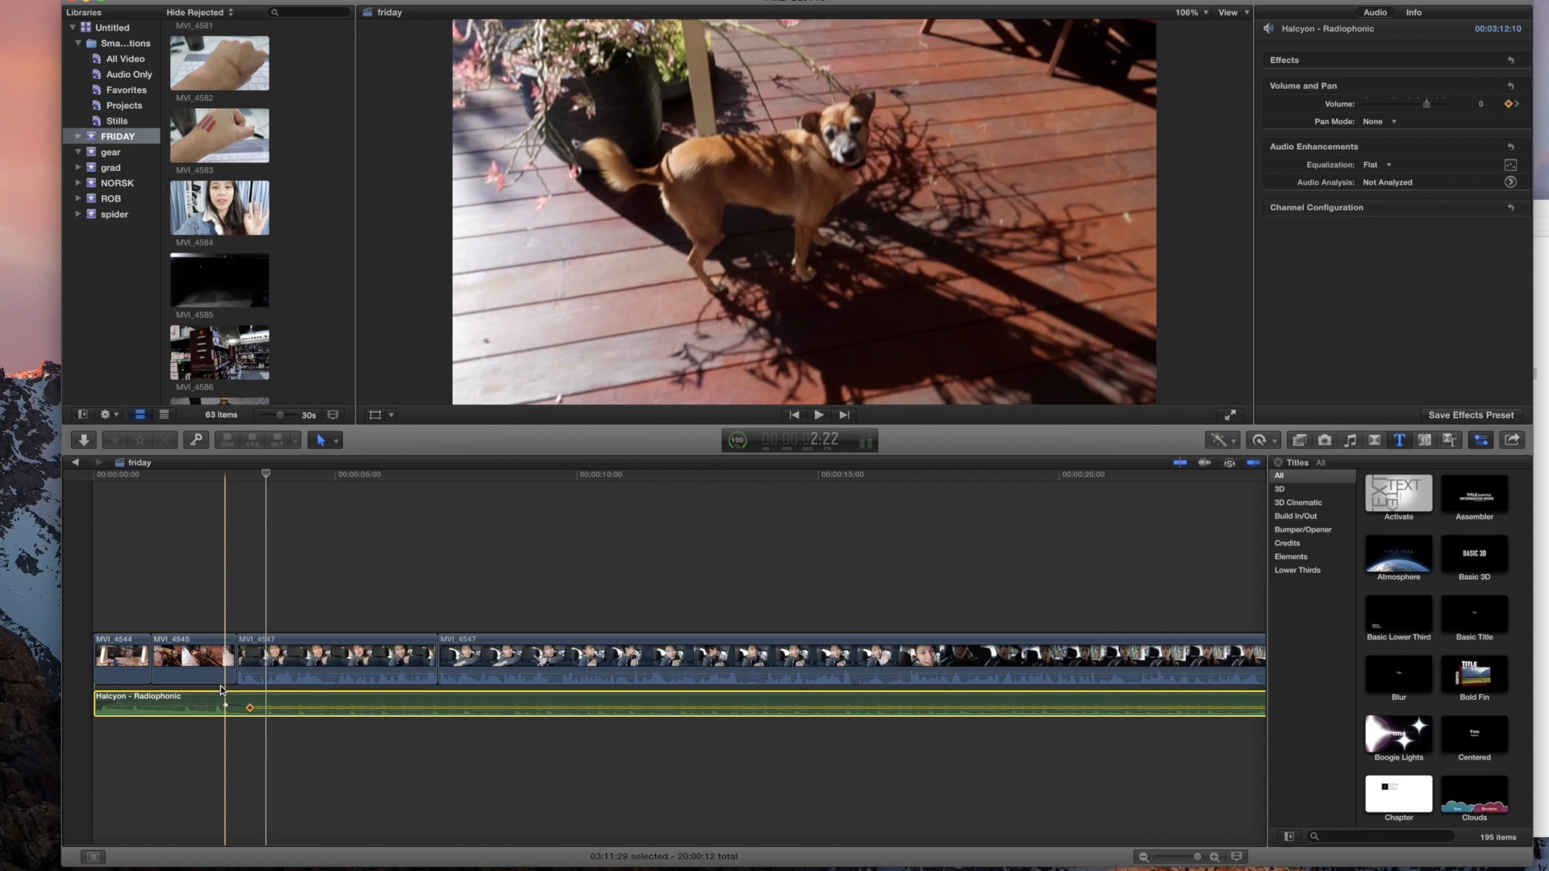
pyautogui.press('space')
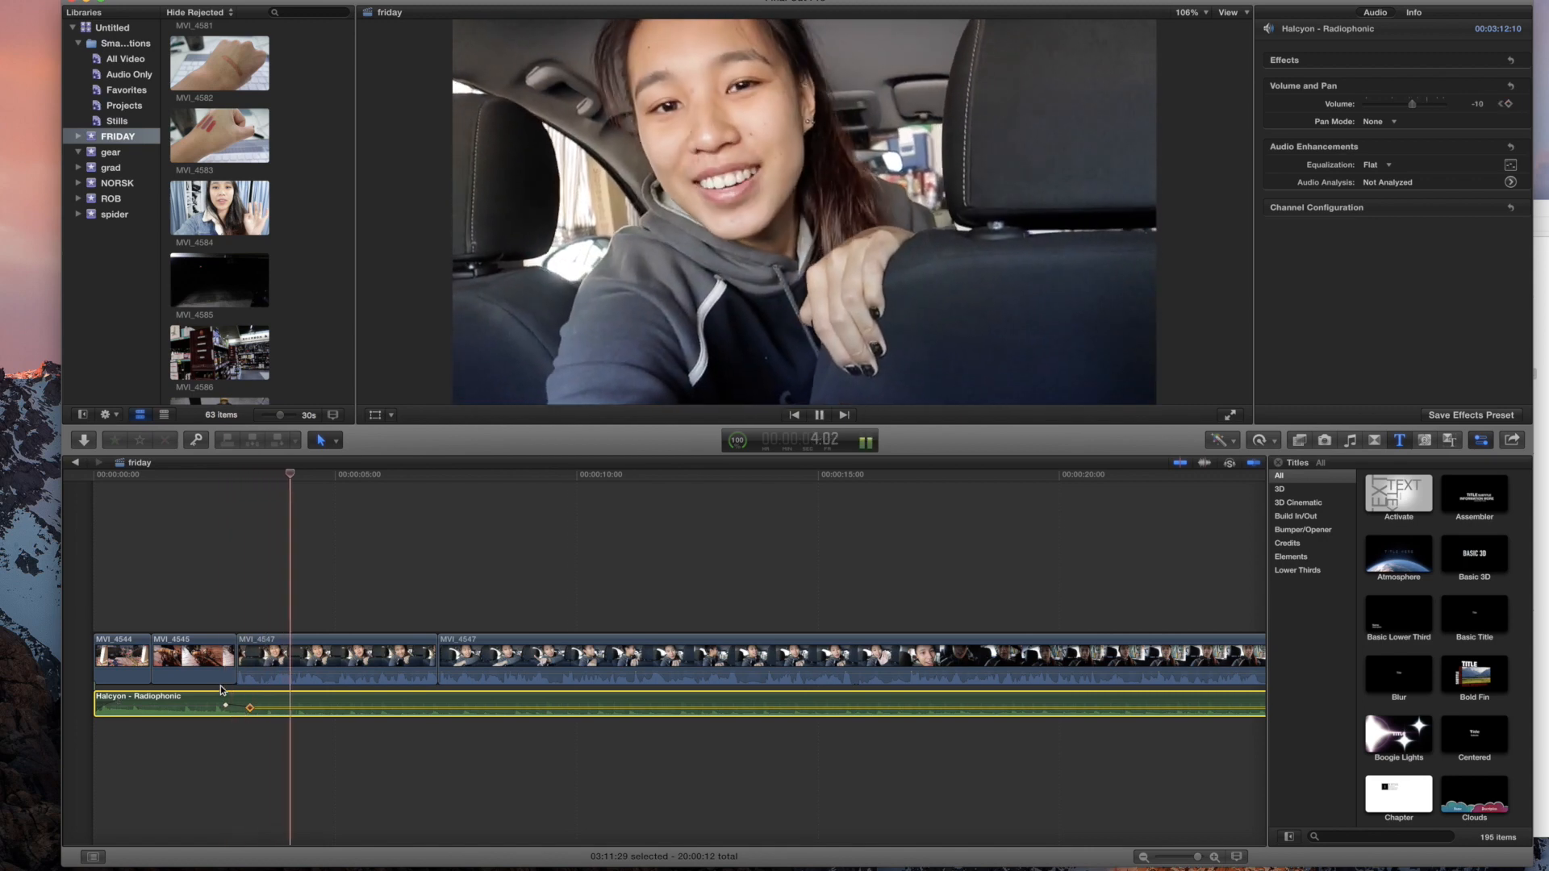
pyautogui.moveTo(427, 708); pyautogui.dragTo(427, 703)
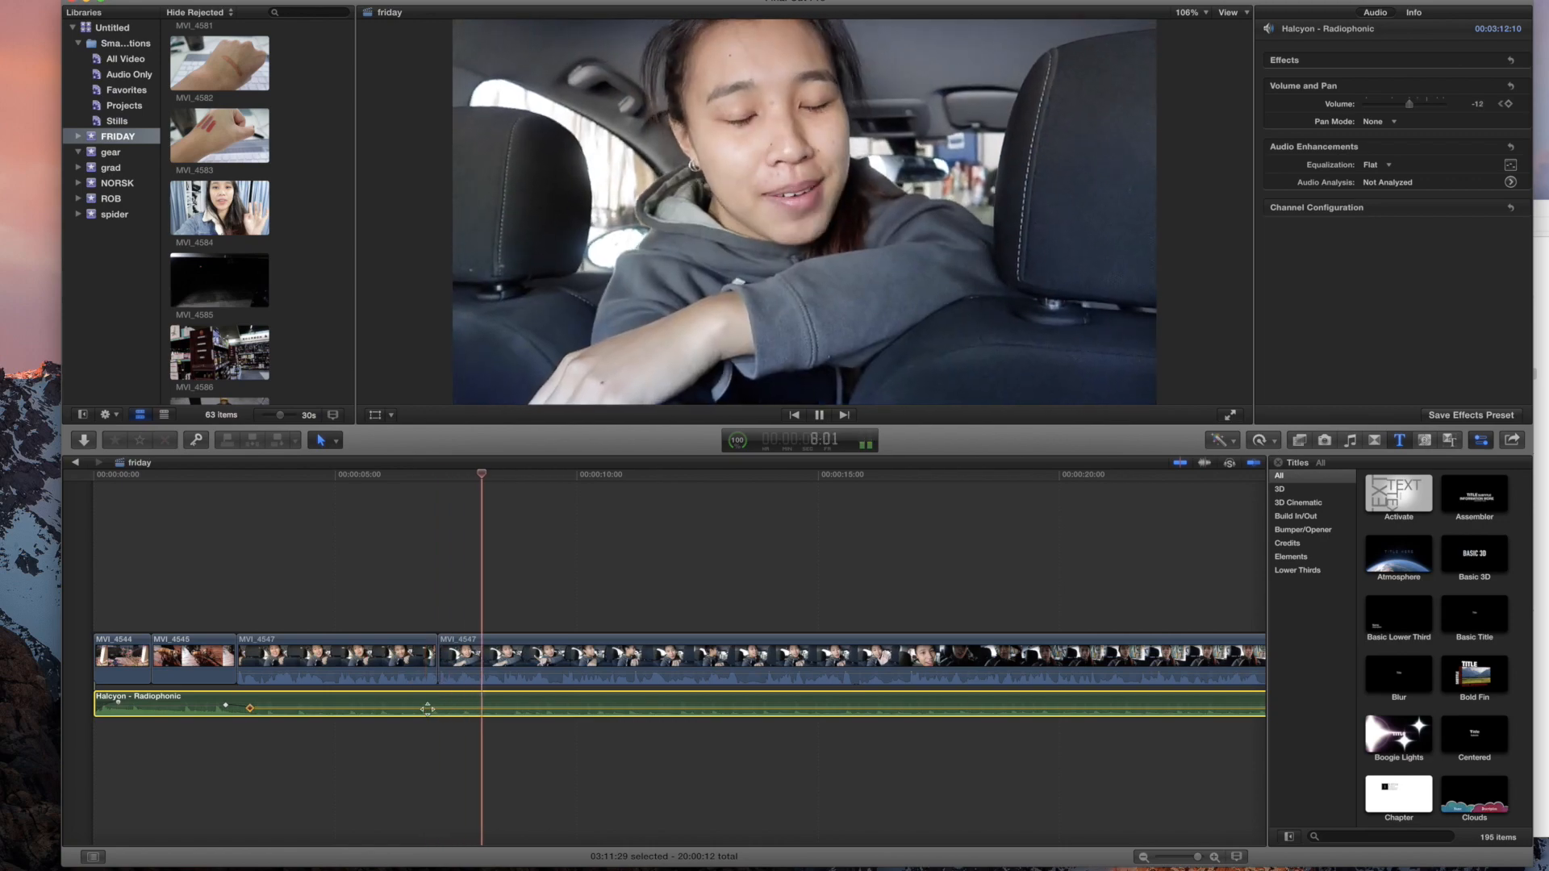
pyautogui.hscroll(5, 427, 704)
pyautogui.press('space')
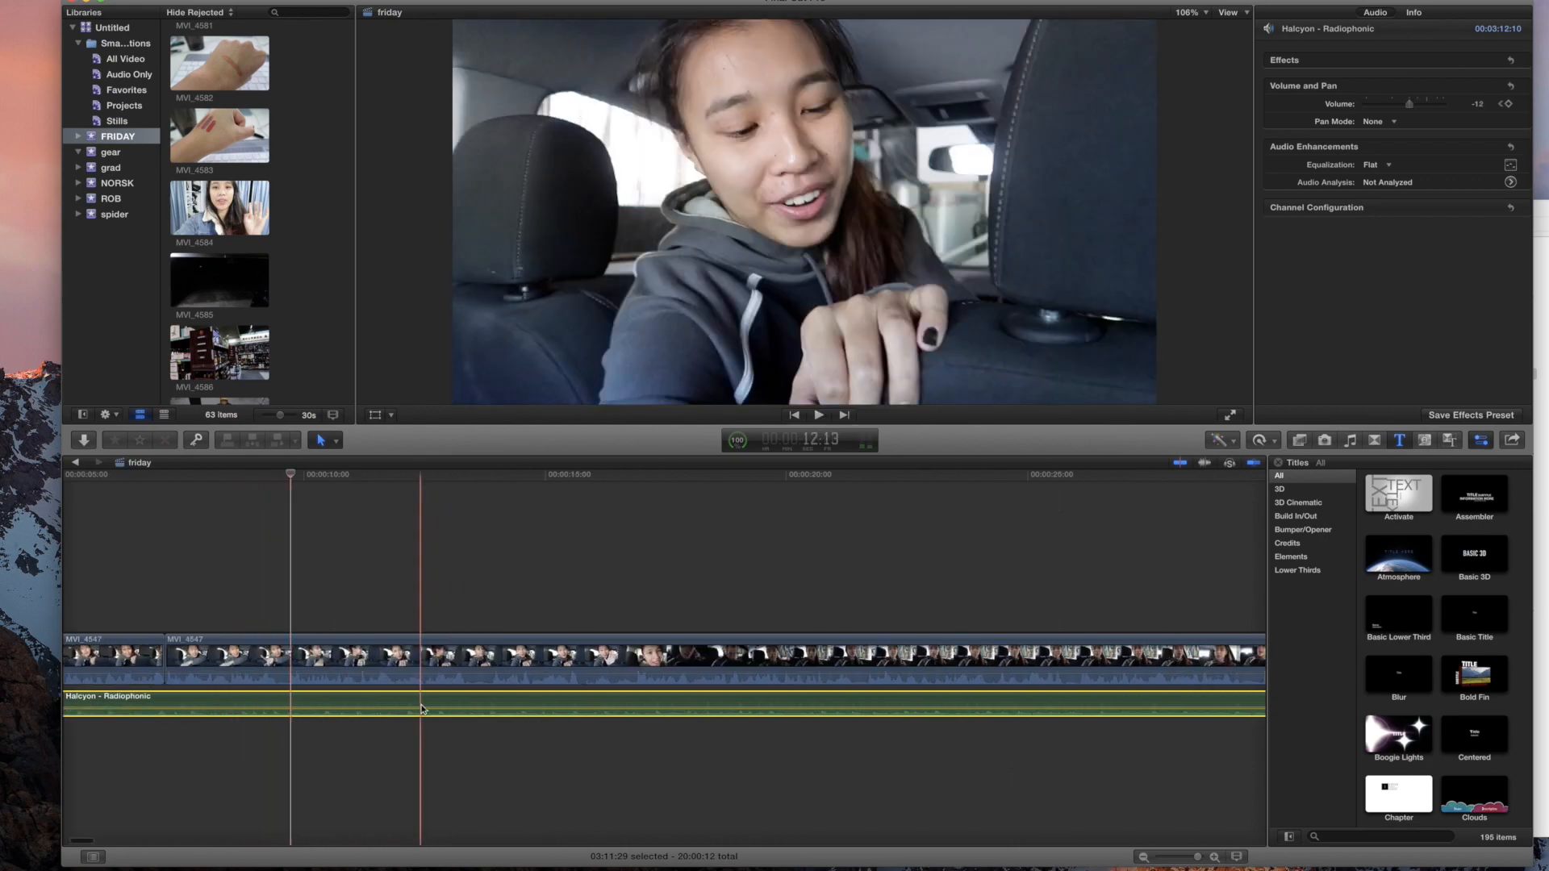
# Step: Add two music volume keyframes around the cut from MVI_4547 to MVI_4548 and raise the level after them to 0 dB
pyautogui.hscroll(12, 543, 741)
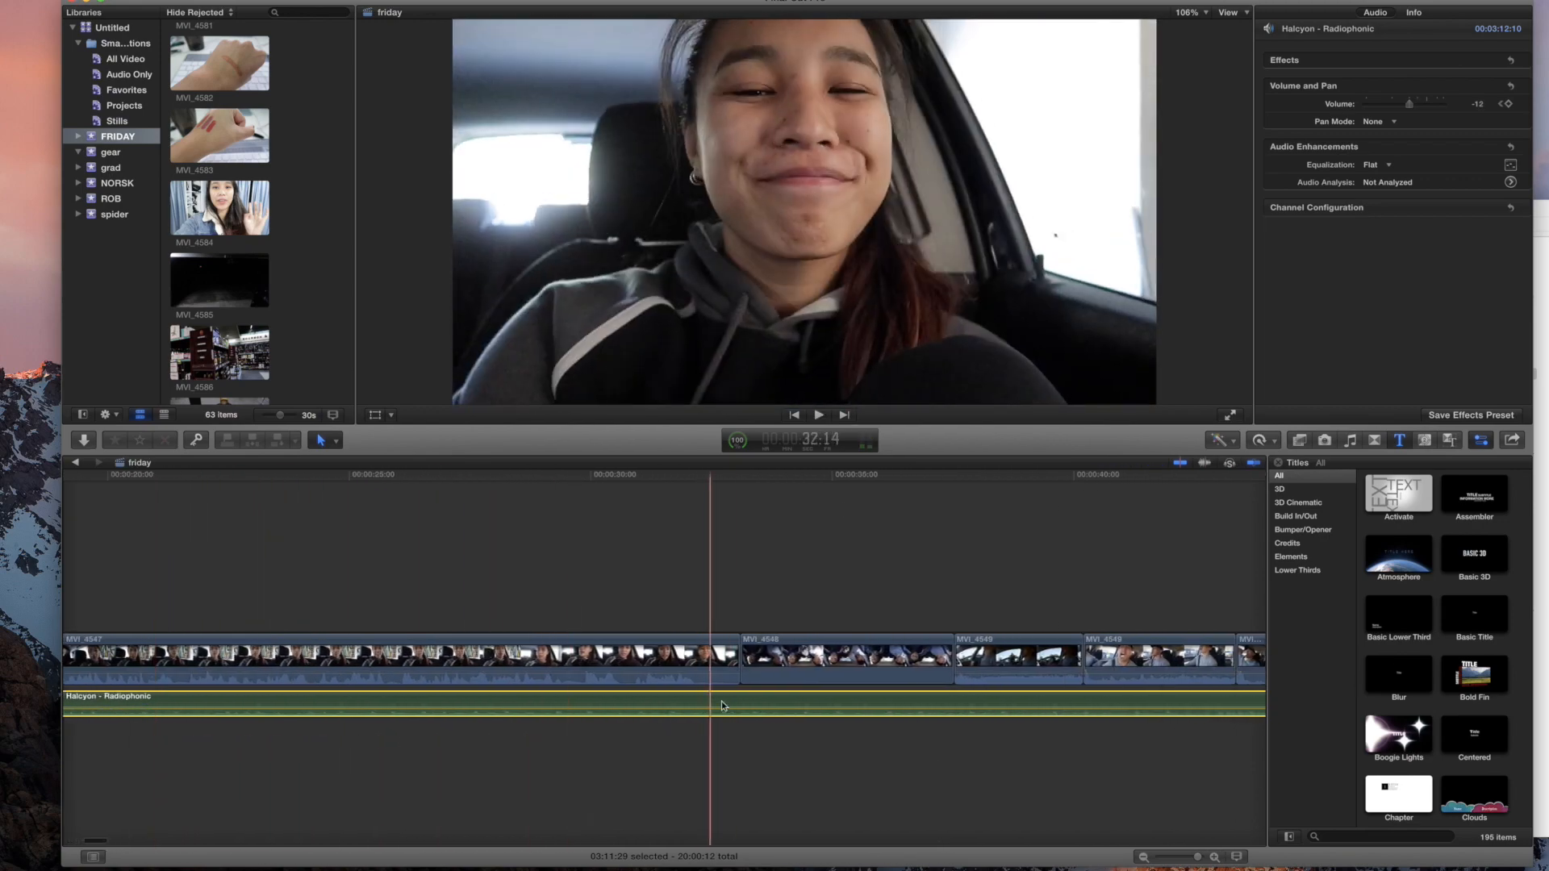
pyautogui.keyDown('alt'); pyautogui.click(711, 708); pyautogui.keyUp('alt')
pyautogui.keyDown('alt'); pyautogui.click(752, 708); pyautogui.keyUp('alt')
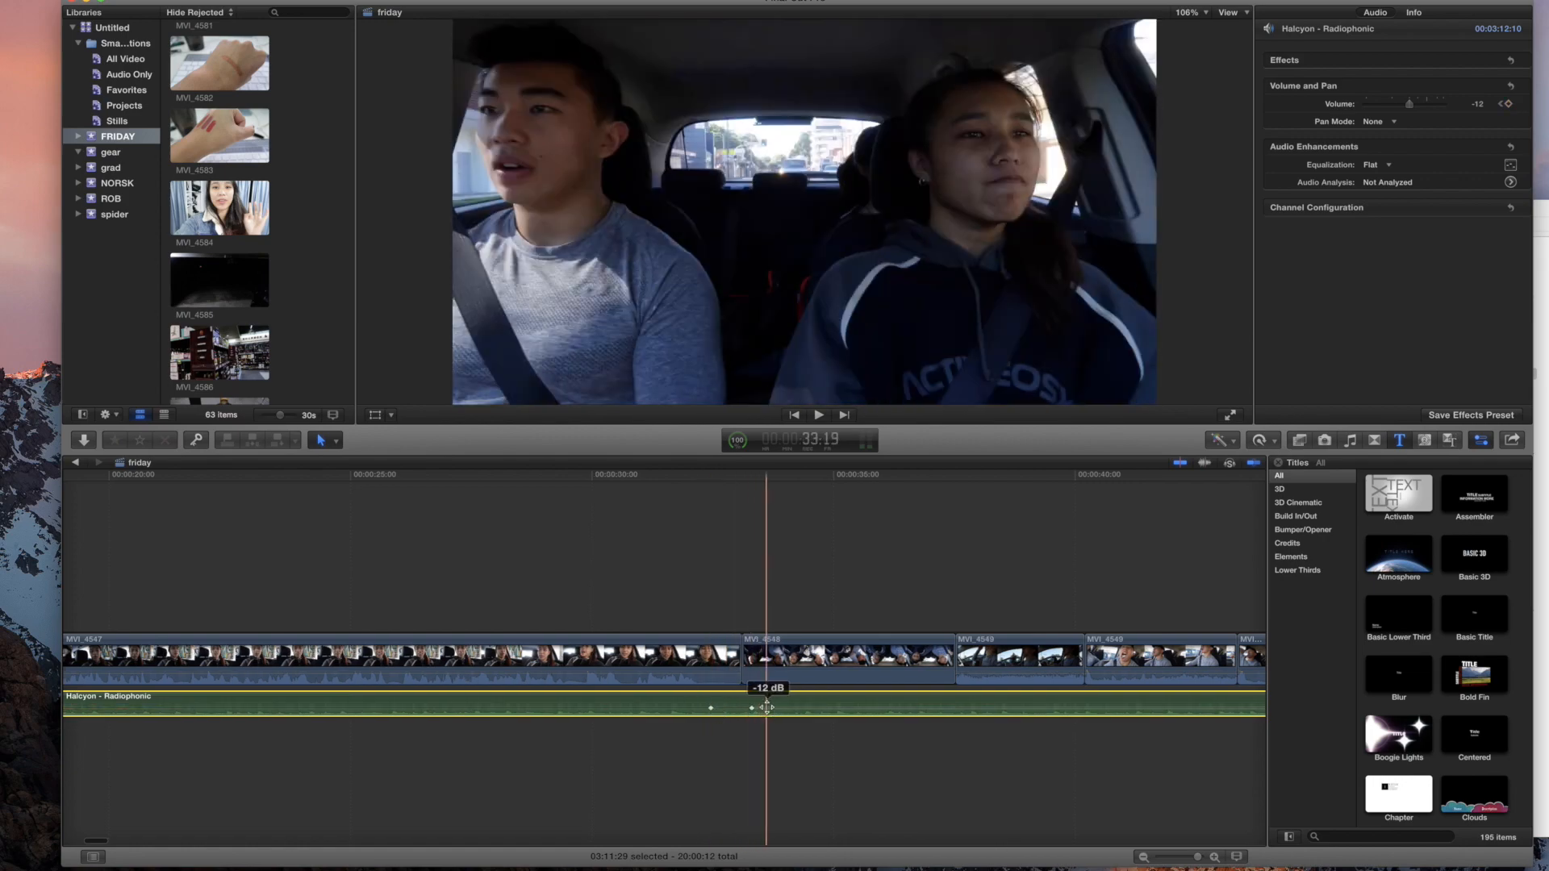
pyautogui.click(752, 708)
pyautogui.moveTo(767, 706); pyautogui.dragTo(769, 701)
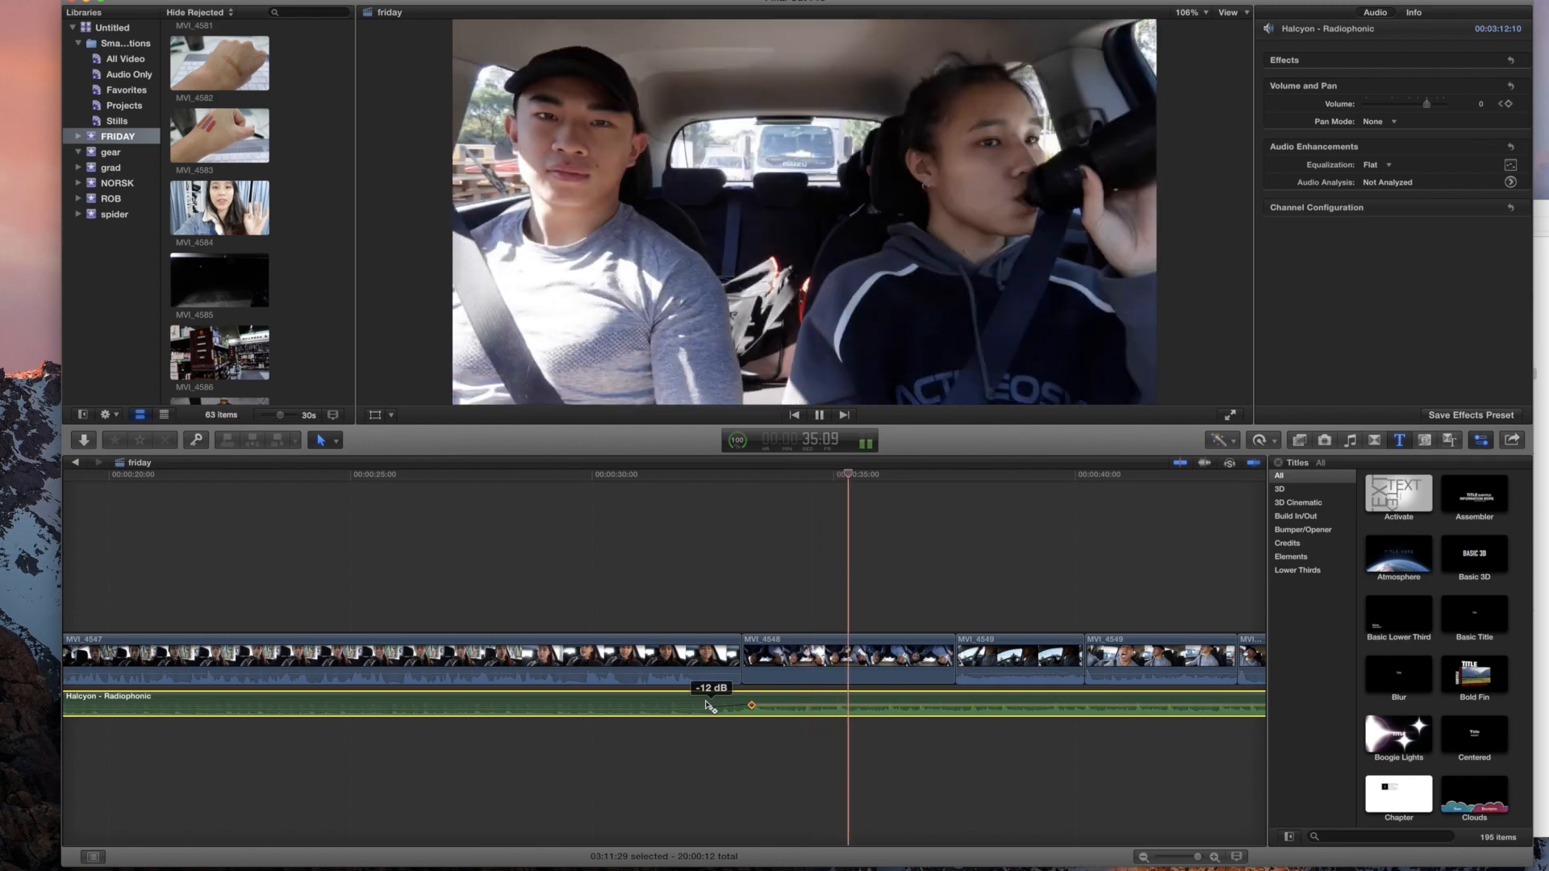
# Step: Play on through MVI_4548 and turn down the audio level of the first MVI_4549 clip
pyautogui.hscroll(5, 706, 705)
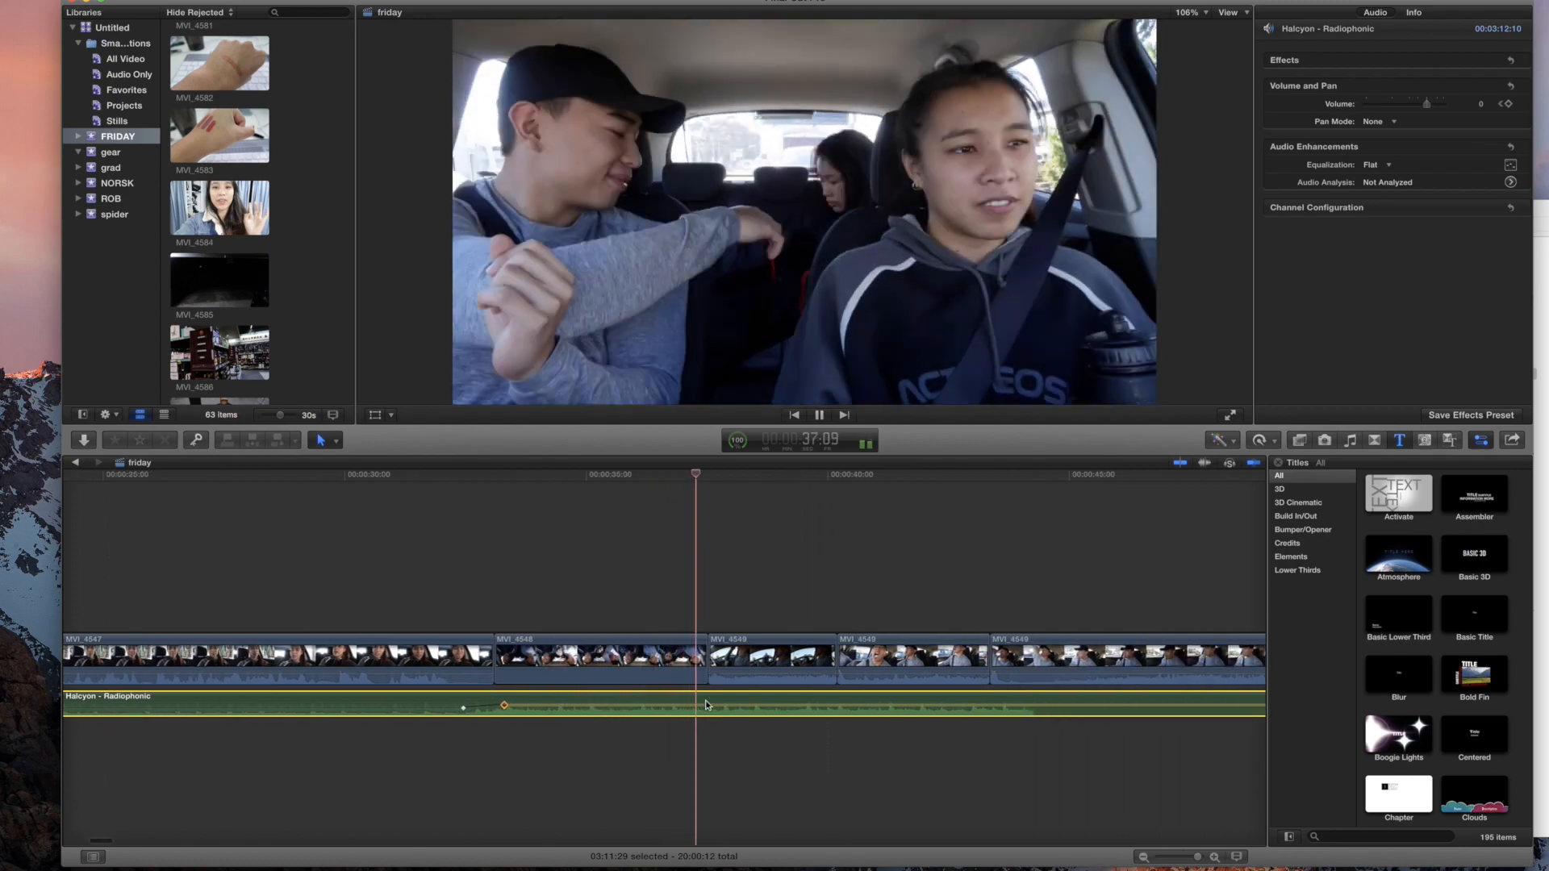
pyautogui.hscroll(3, 706, 706)
pyautogui.press('space')
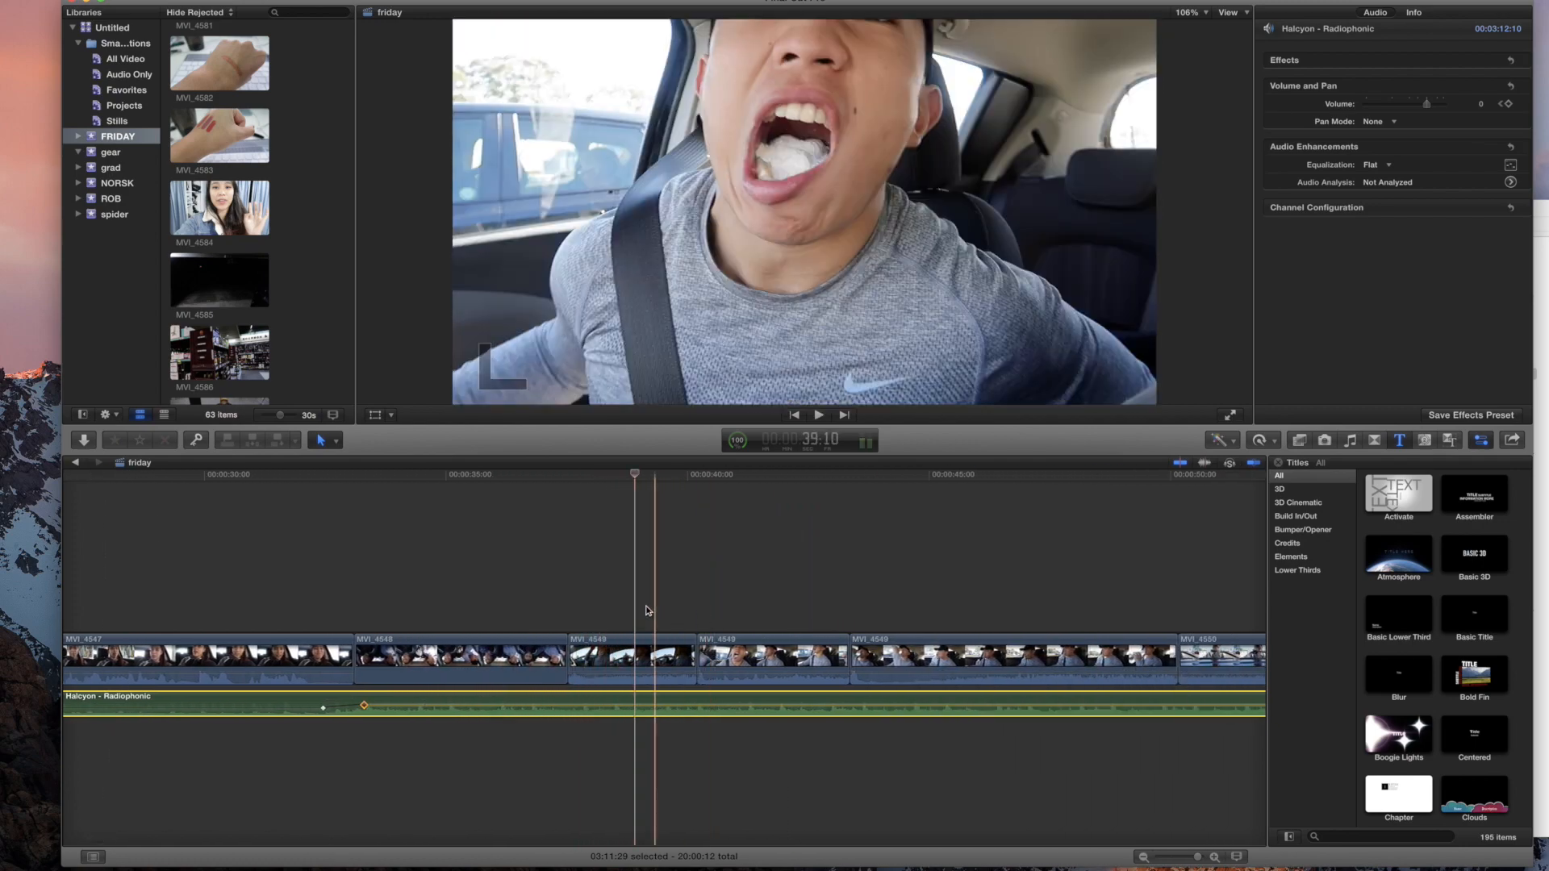
pyautogui.click(629, 657)
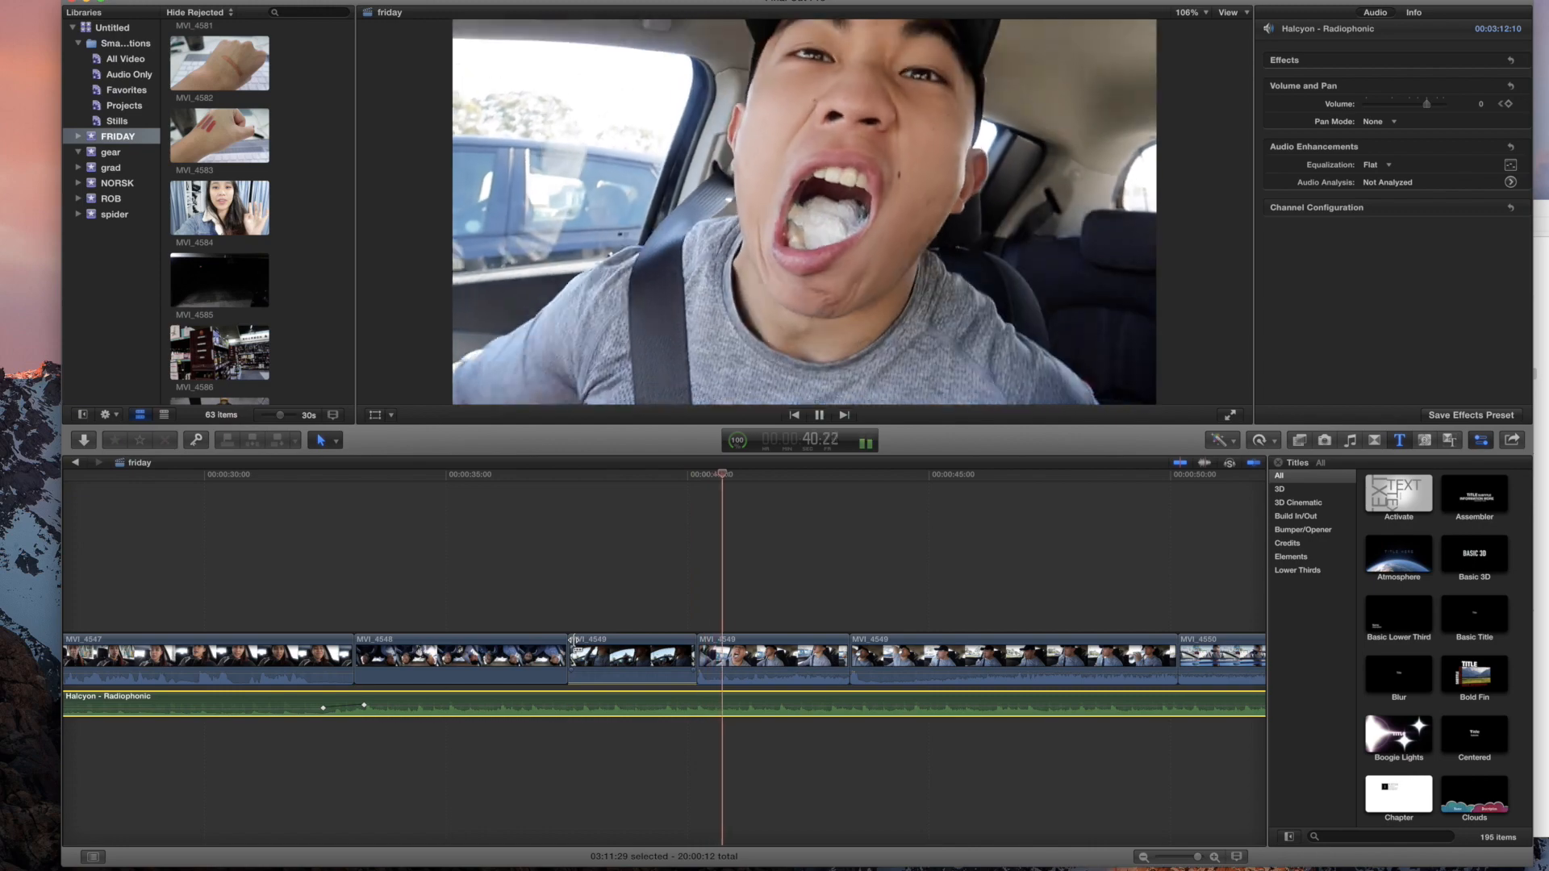
pyautogui.press('space')
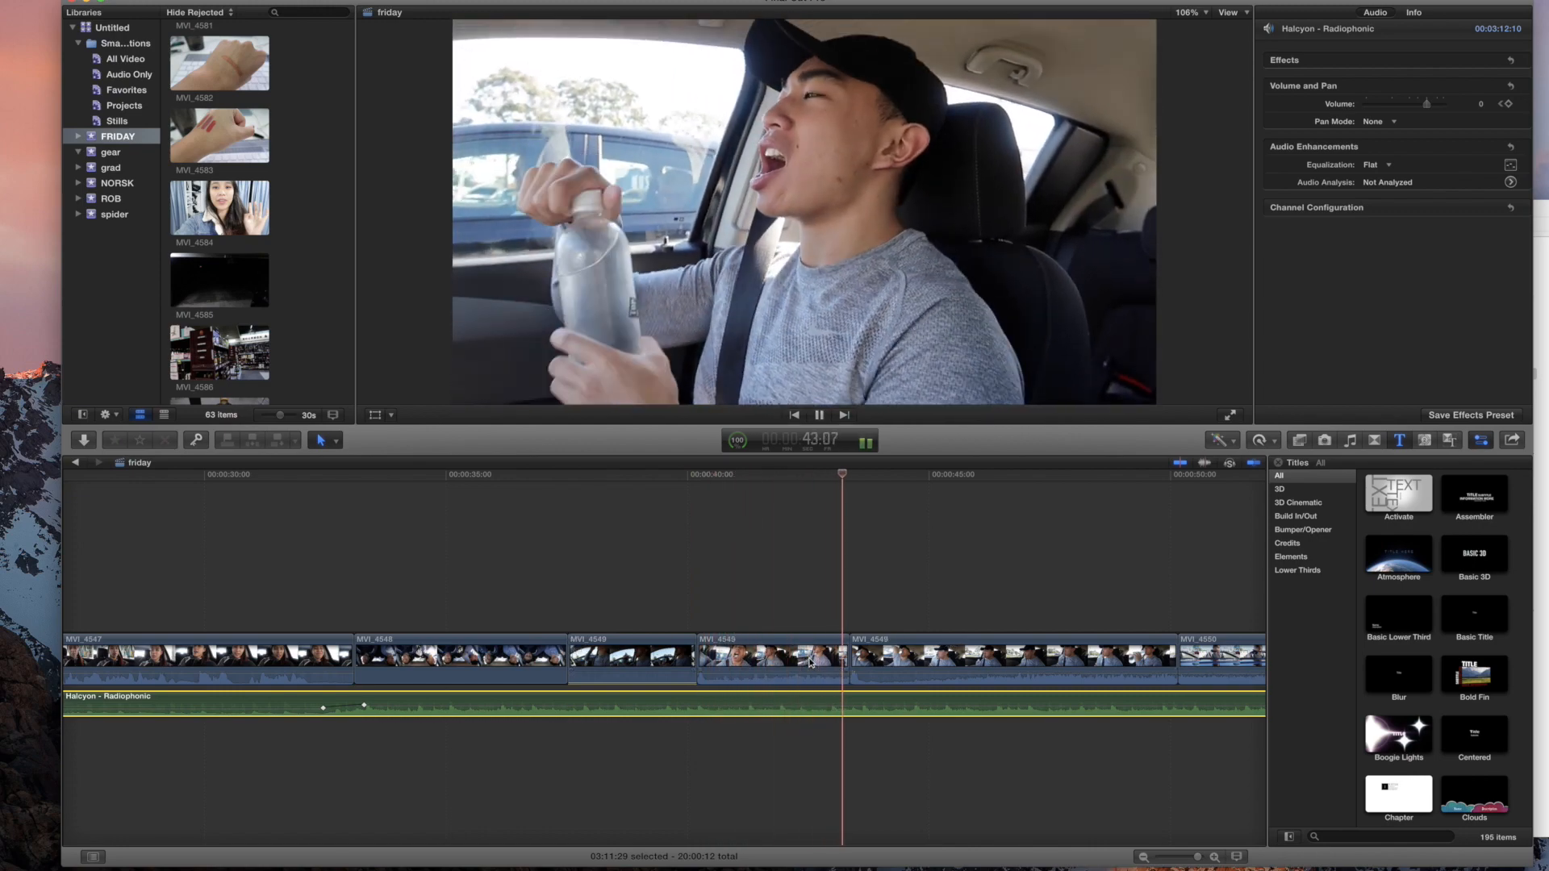
# Step: Trim 6 frames off the start of the third MVI_4549 clip and play across the edit
pyautogui.press('space')
pyautogui.moveTo(856, 653); pyautogui.dragTo(865, 653)
pyautogui.press('space')
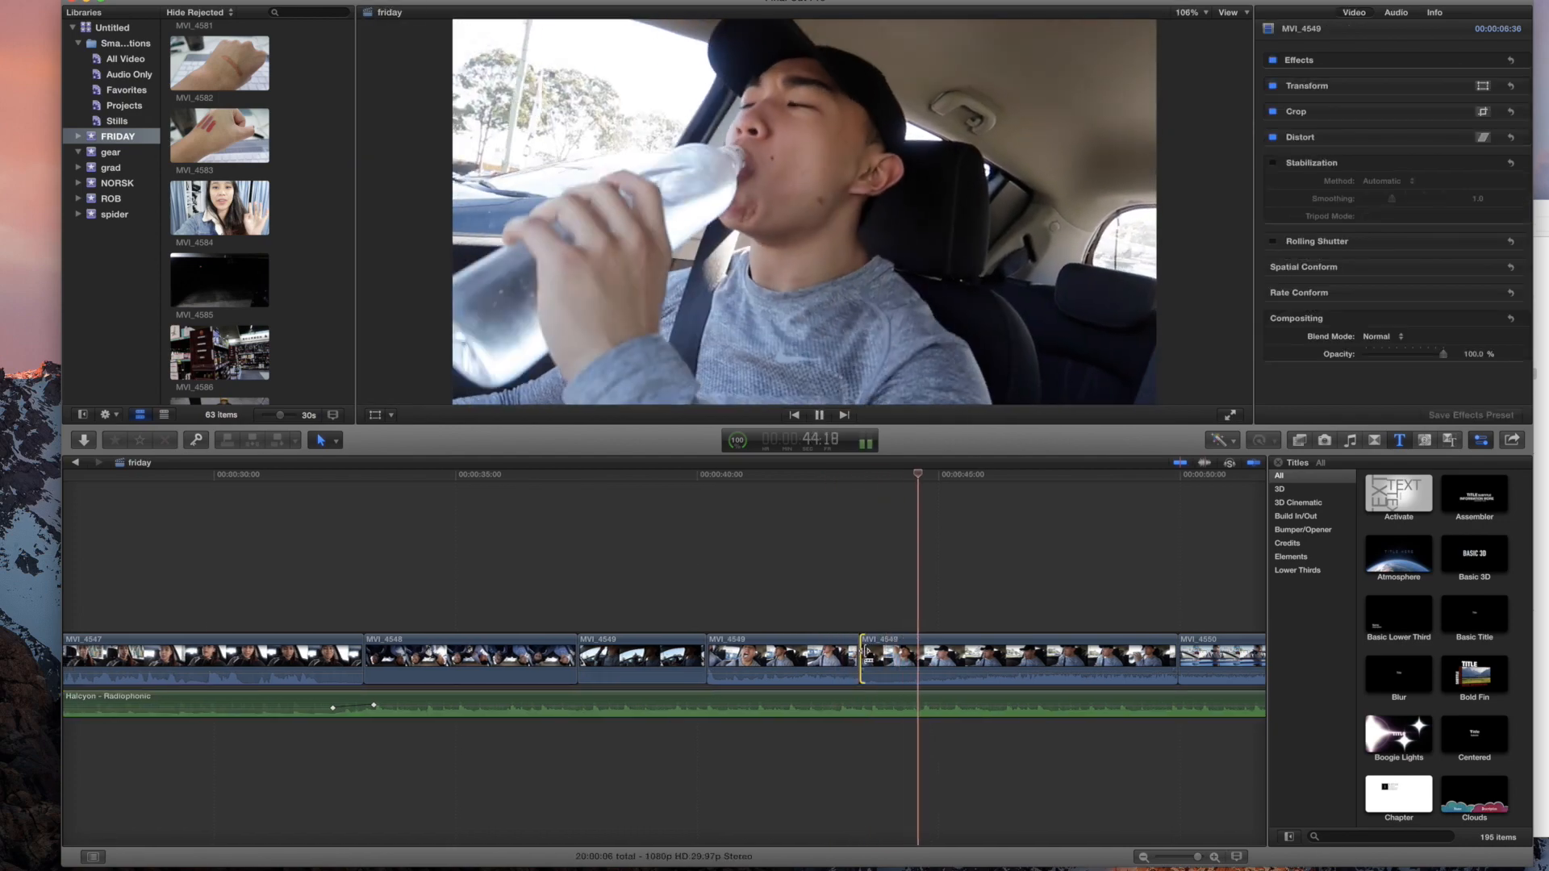
pyautogui.press('space')
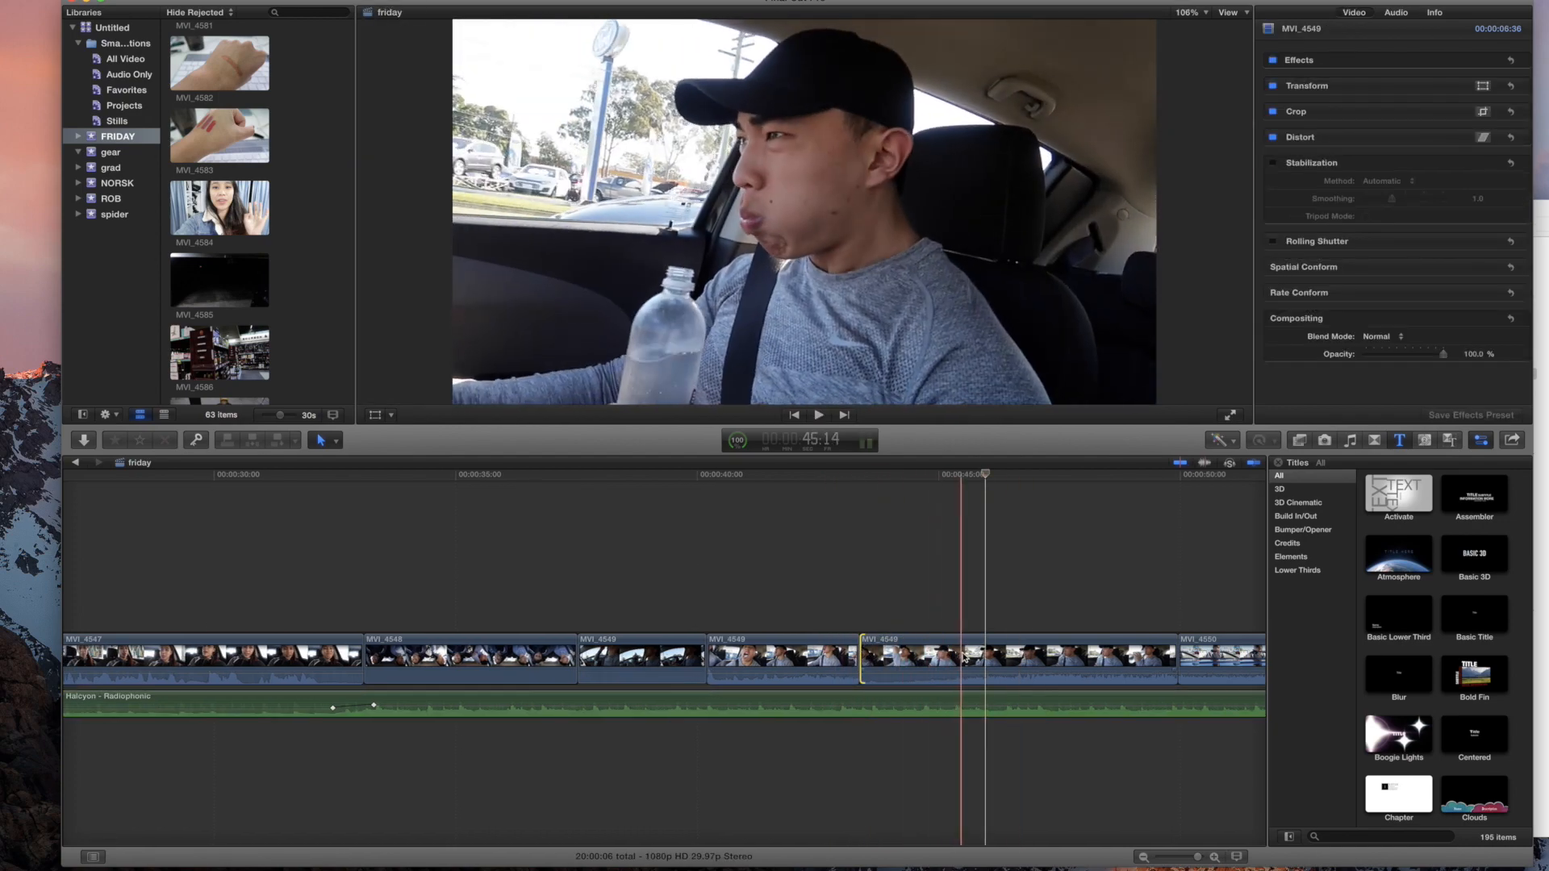
# Step: Split the third MVI_4549 clip twice to isolate a 22-frame piece ending near 46:10, then detach and delete that piece's audio
pyautogui.click(968, 656)
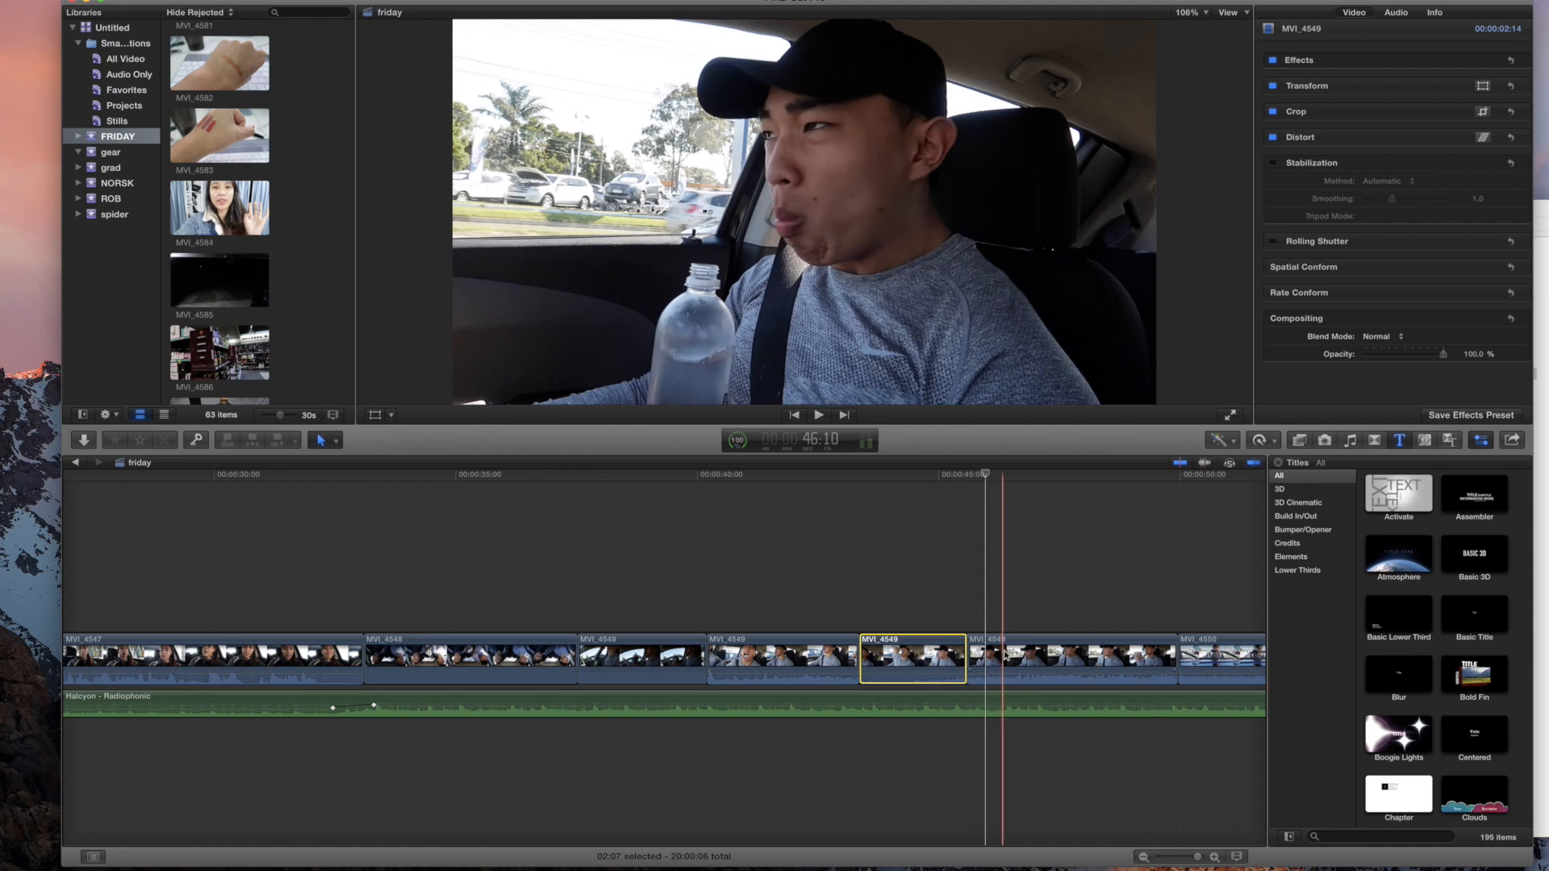
pyautogui.click(995, 658)
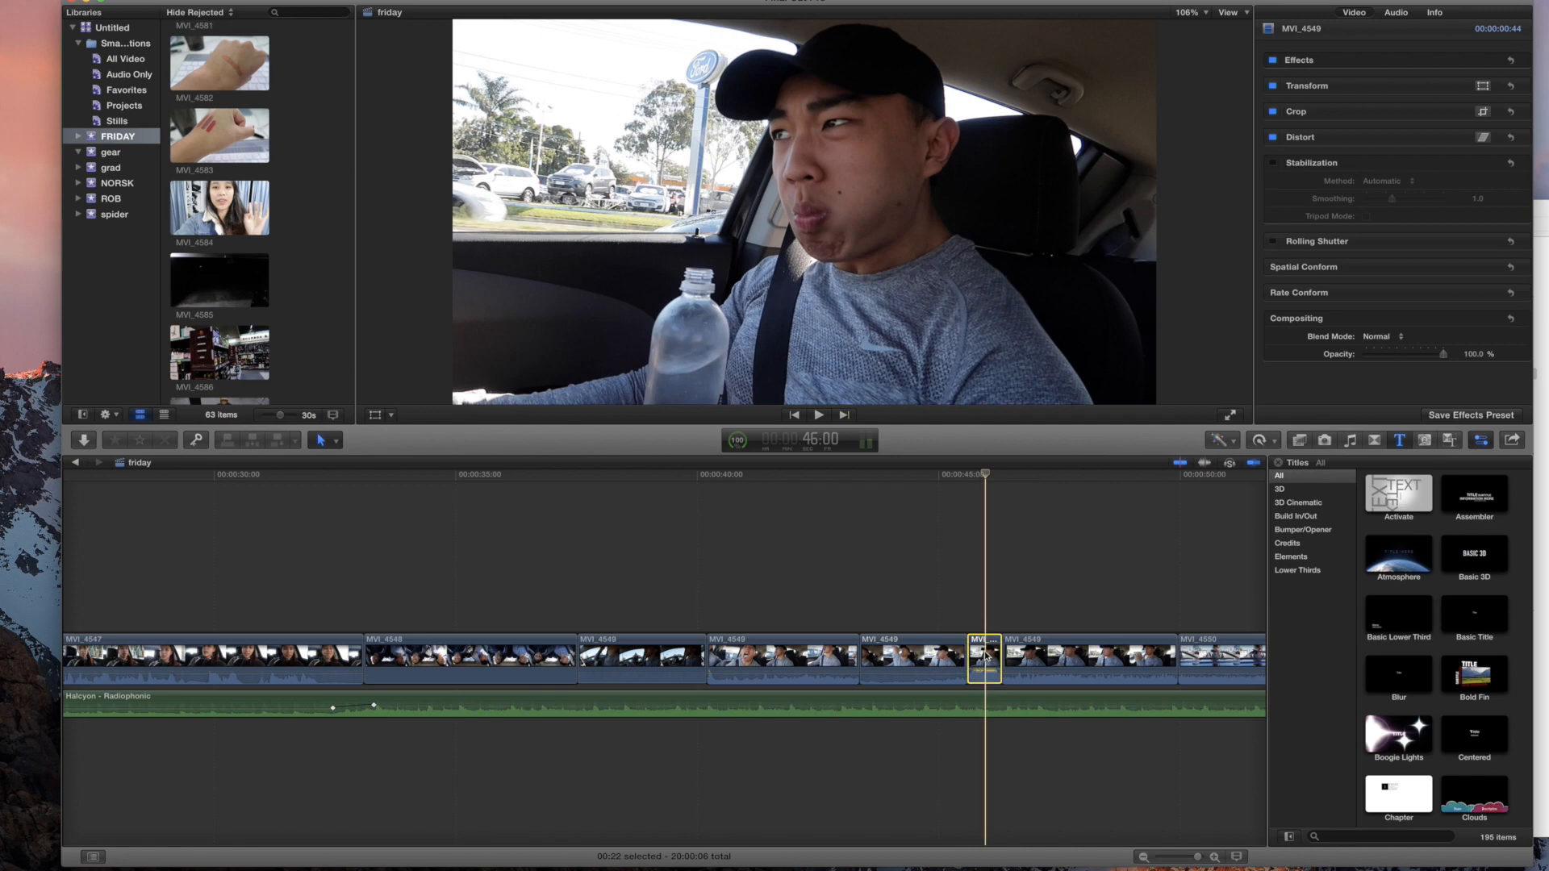
pyautogui.rightClick(986, 656)
pyautogui.click(1019, 703)
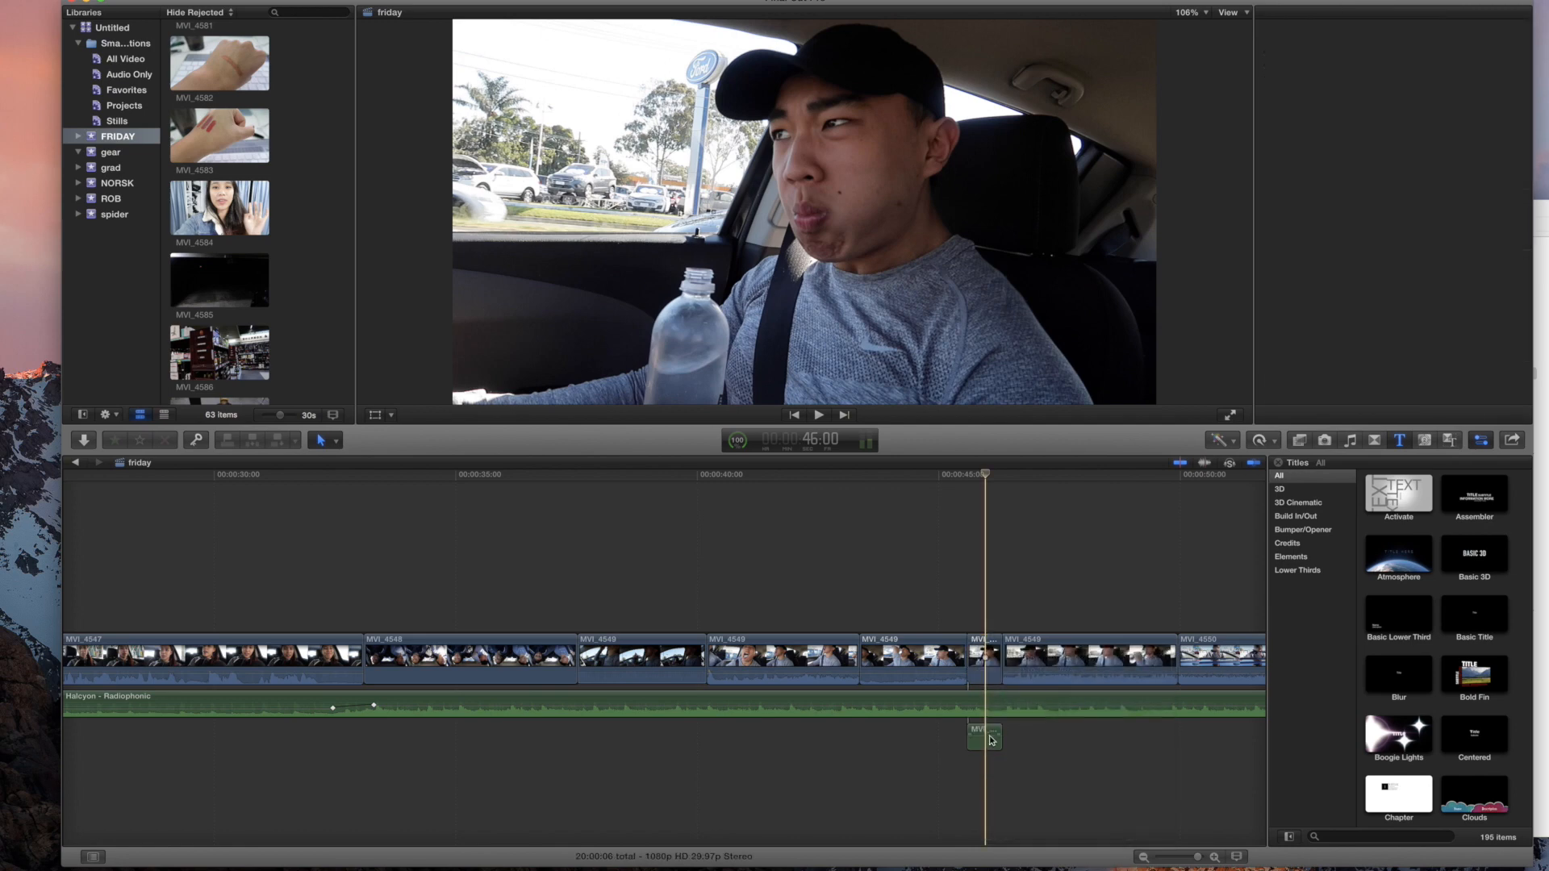
pyautogui.press('super+z')
# Step: Retime the isolated MVI_4549 piece to Slow (33%), stretching it to 2:07, and play it from just before
pyautogui.click(986, 656)
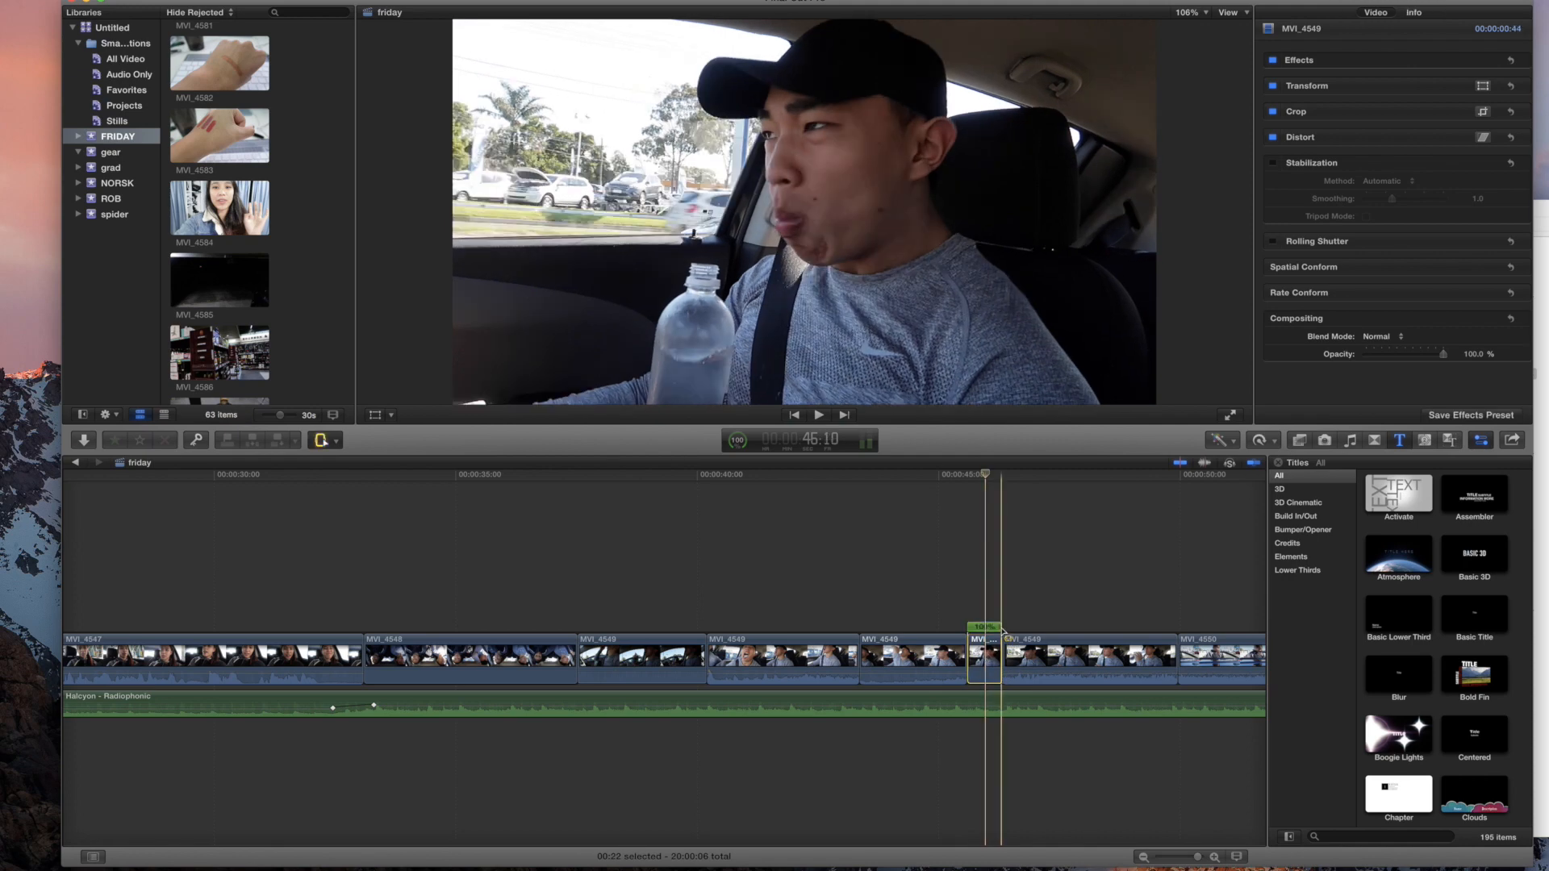
pyautogui.moveTo(1003, 632); pyautogui.dragTo(1075, 627)
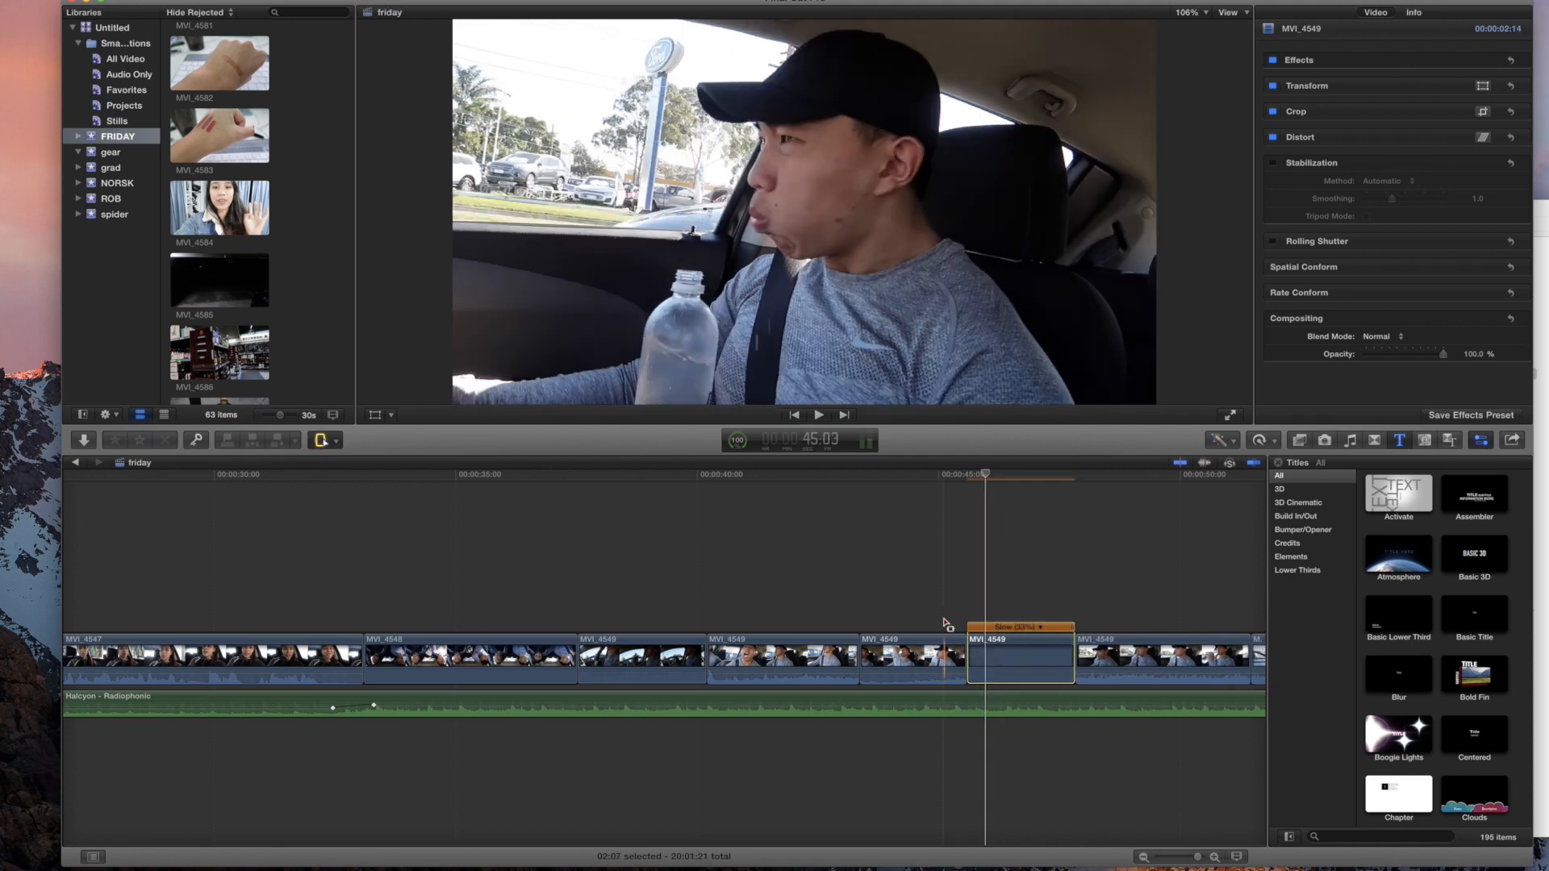
pyautogui.click(946, 623)
pyautogui.press('space')
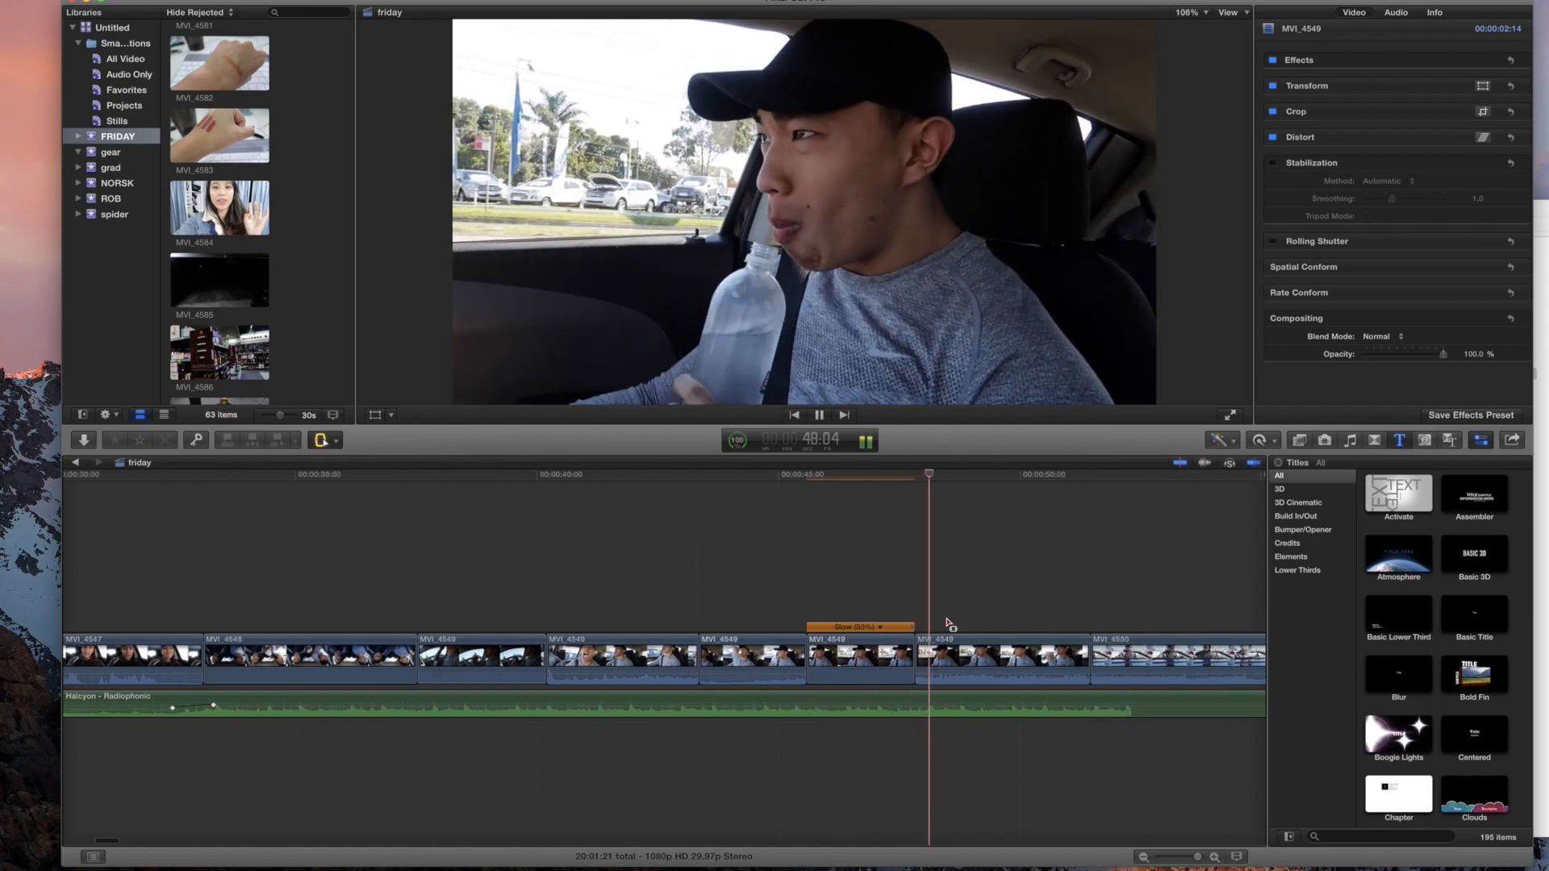
# Step: Shorten the end of the MVI_4549 piece following the slow-motion section to a length of 1:10
pyautogui.press('space')
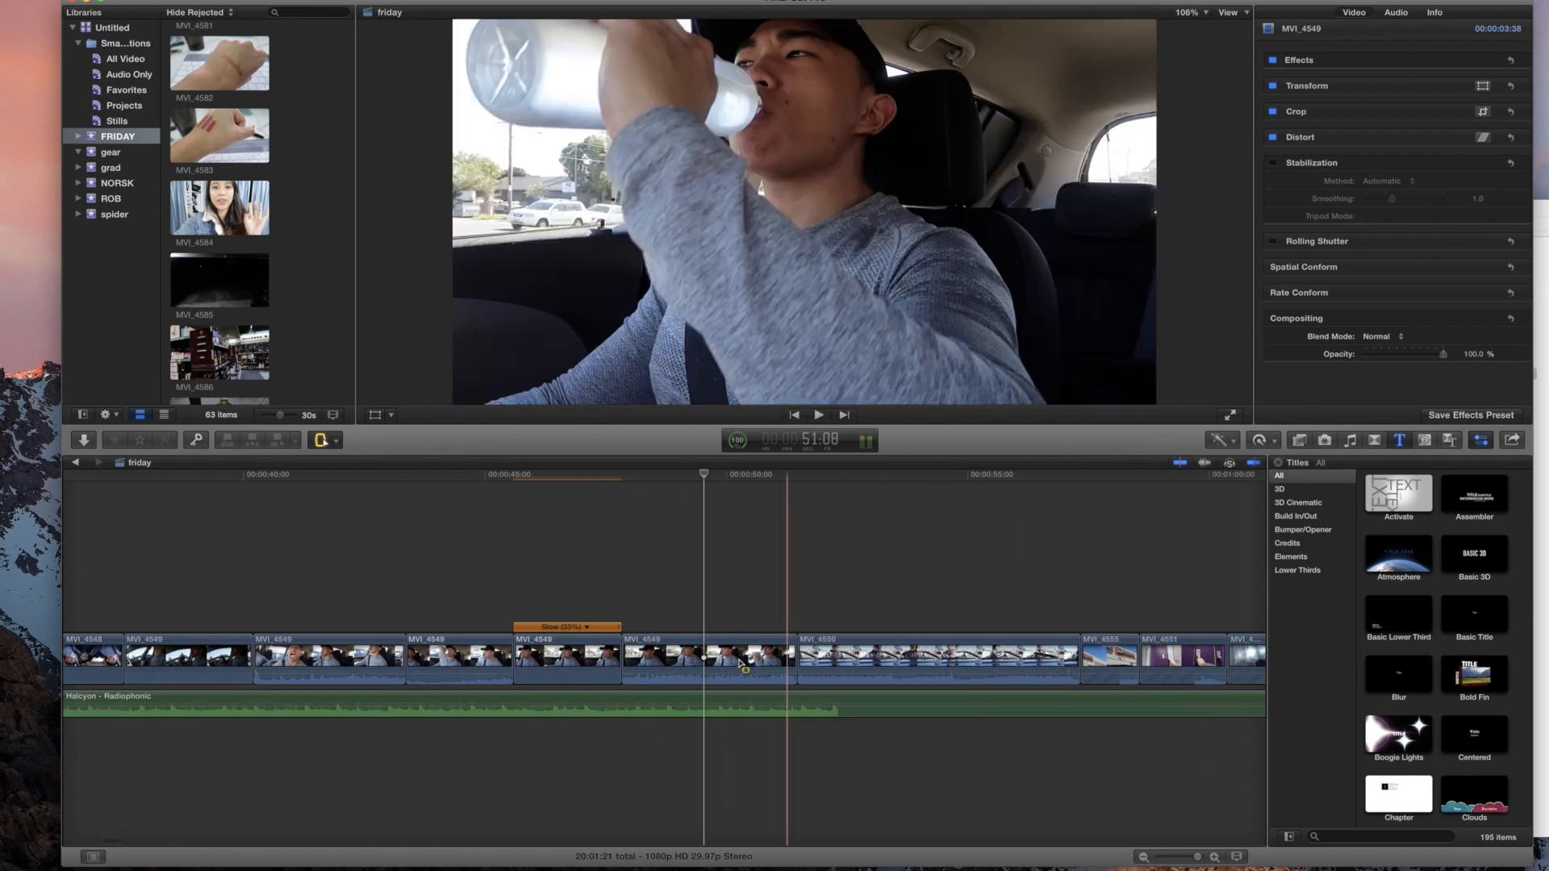
pyautogui.press('a')
pyautogui.moveTo(791, 657); pyautogui.dragTo(676, 655)
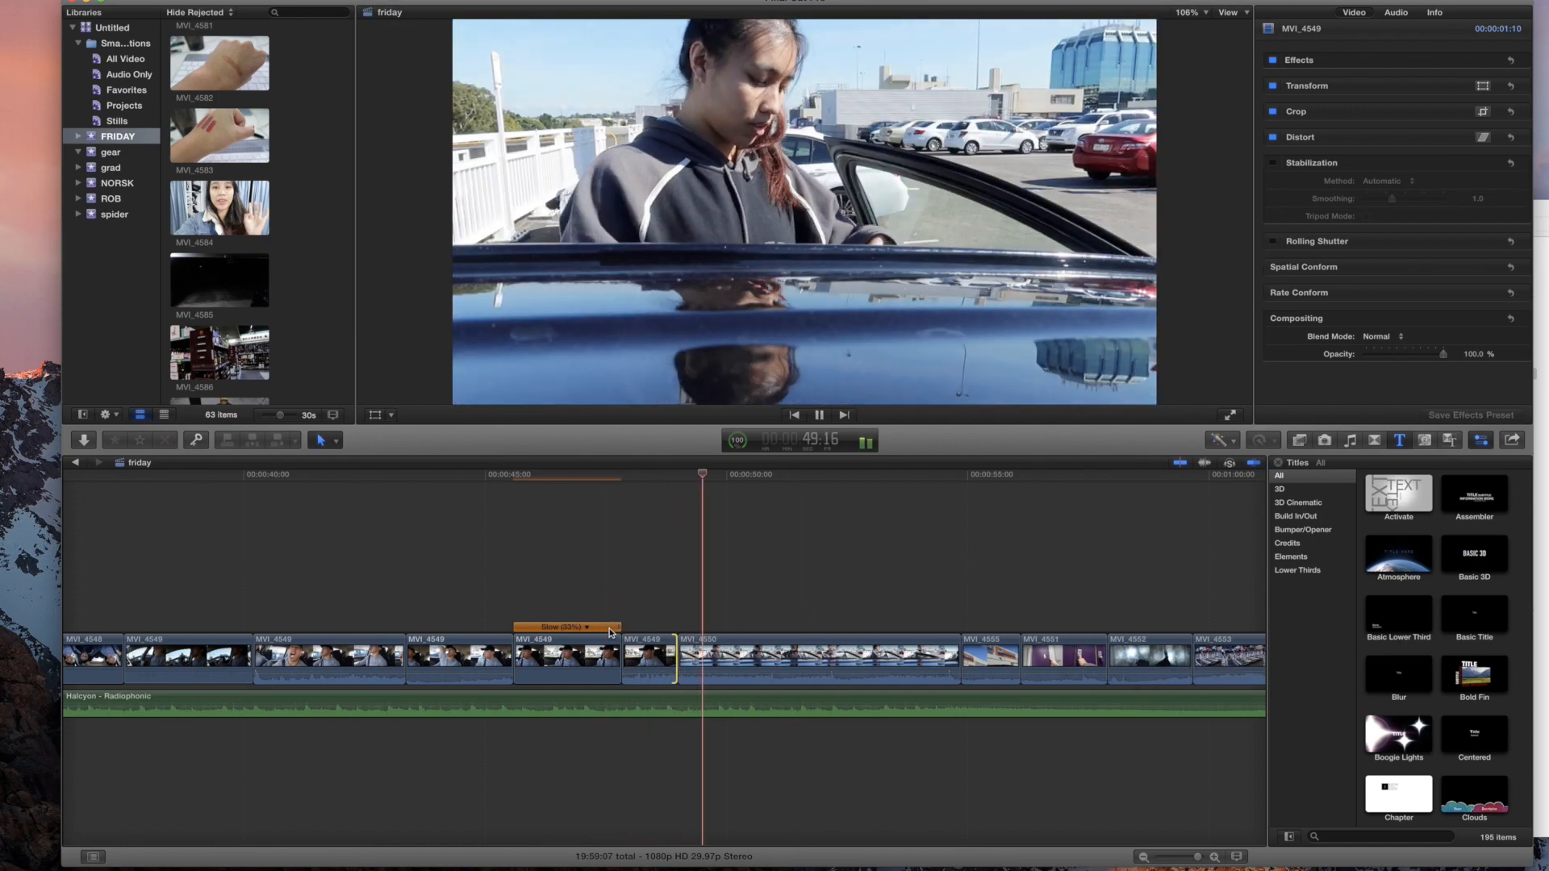
# Step: Trim the start of MVI_4550 to a length of 4:00, lower its volume, and play across the following clips
pyautogui.press('space')
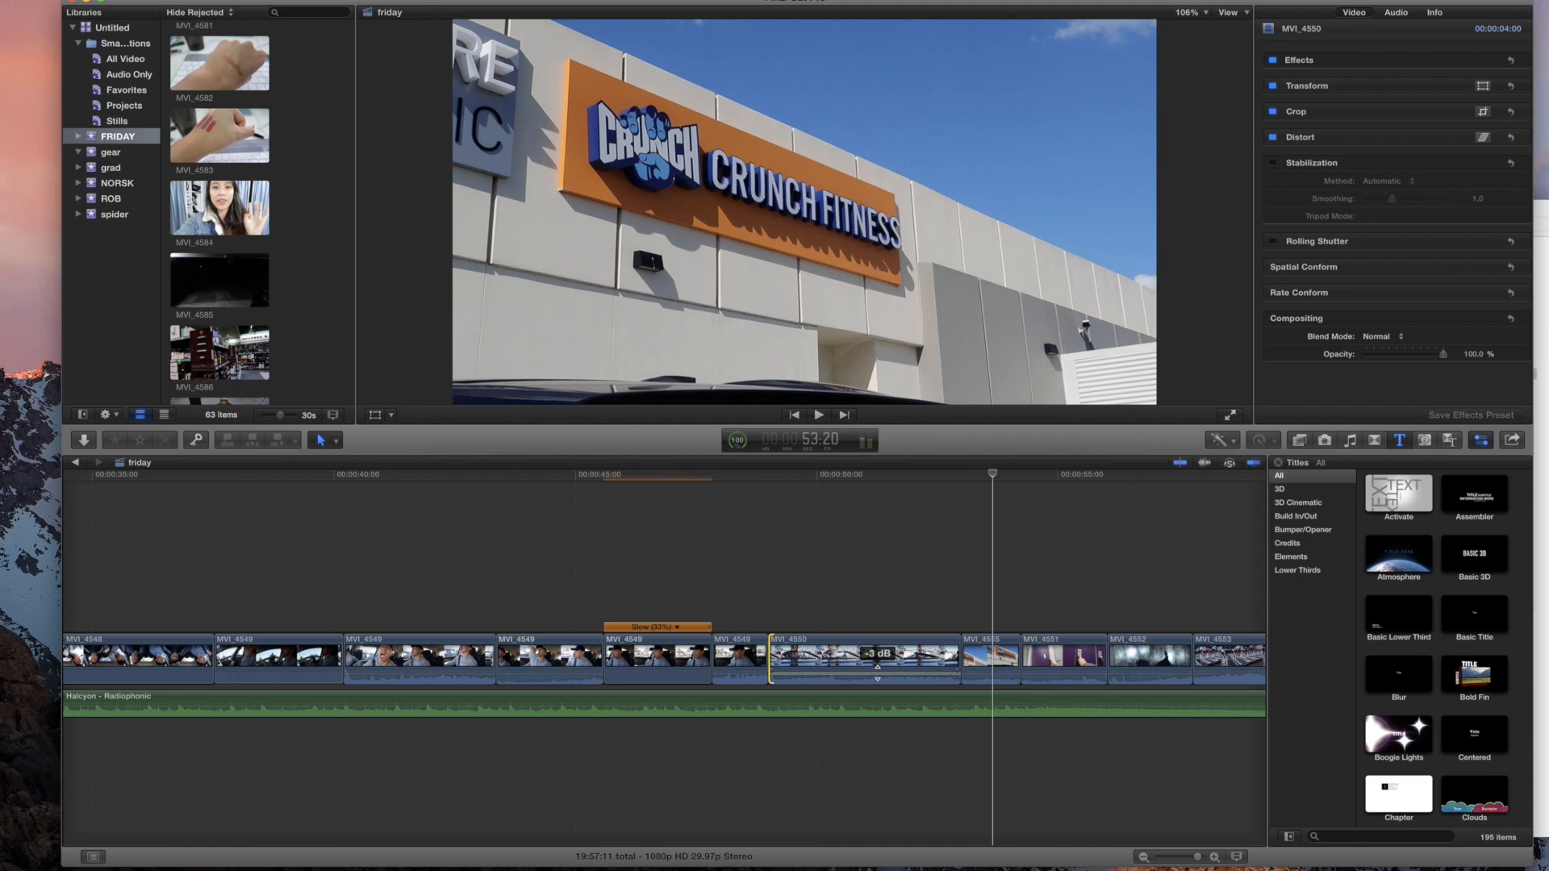
pyautogui.press('/')
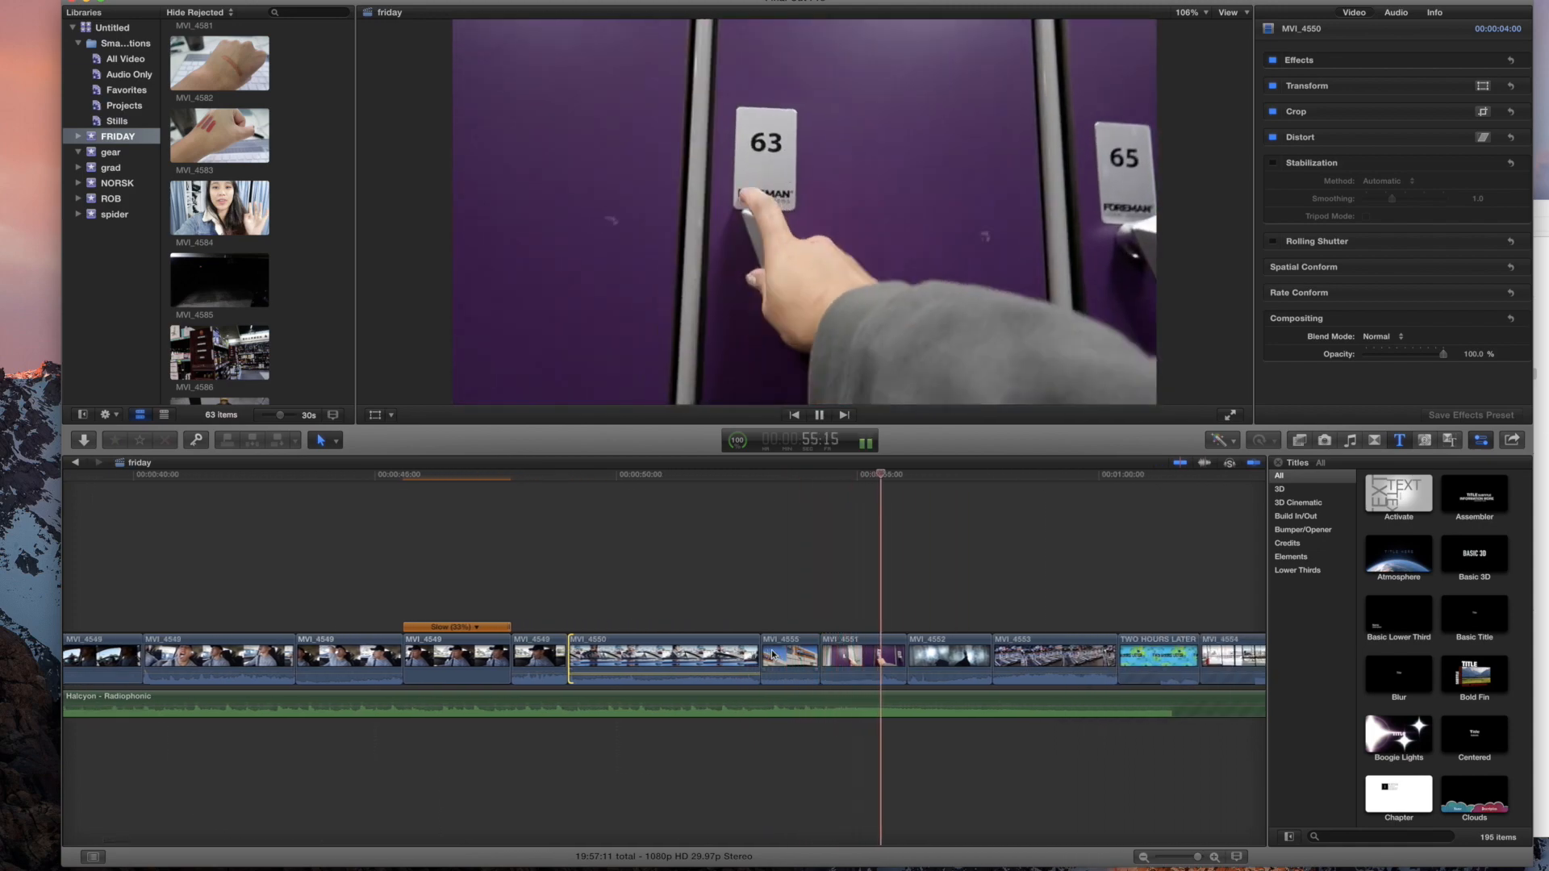
pyautogui.press('space')
pyautogui.moveTo(870, 628); pyautogui.dragTo(964, 650)
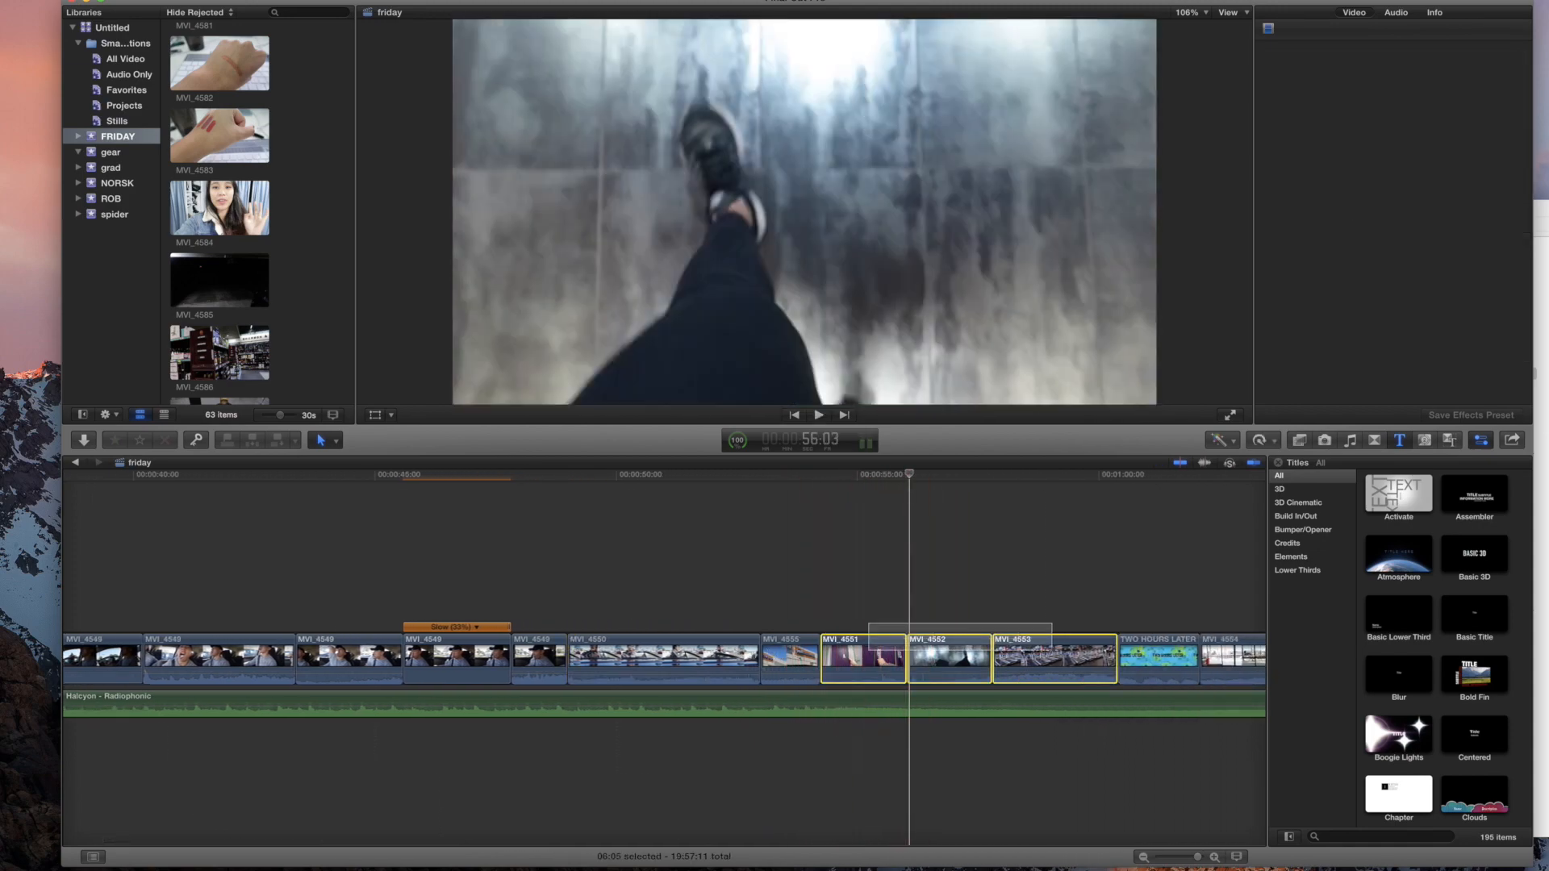
# Step: Split the Halcyon - Radiophonic music at 1:00:17 under TWO HOURS LATER and fade out the end of the first part over 1:04
pyautogui.hscroll(5, 780, 704)
pyautogui.click(779, 704)
pyautogui.press('super+b')
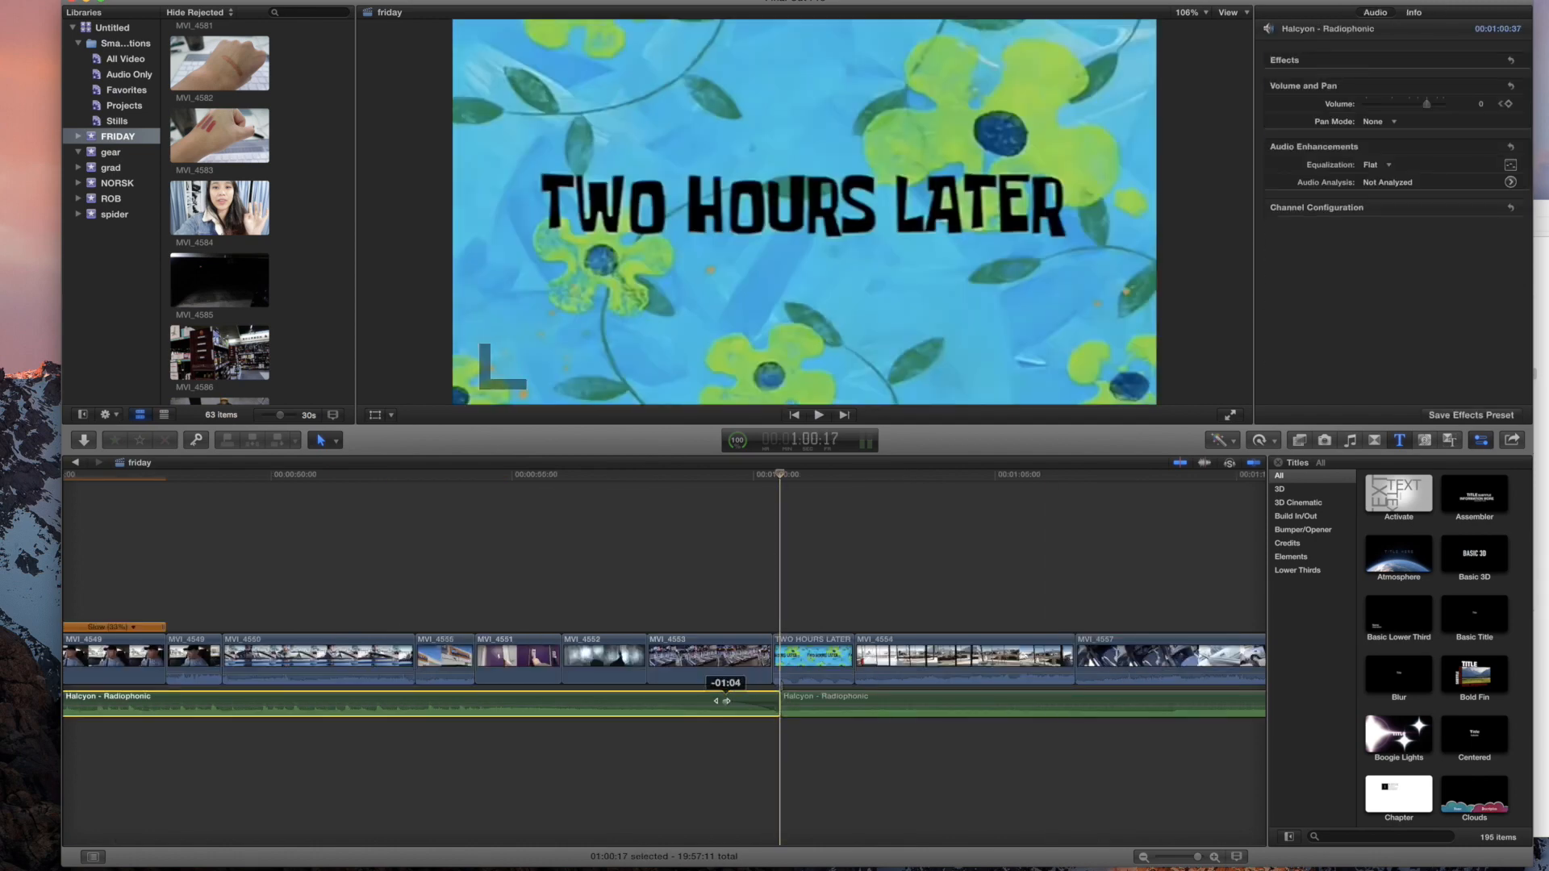
# Step: Move the second music piece to begin under MVI_4557 and play the transition into TWO HOURS LATER
pyautogui.moveTo(807, 703); pyautogui.dragTo(1151, 704)
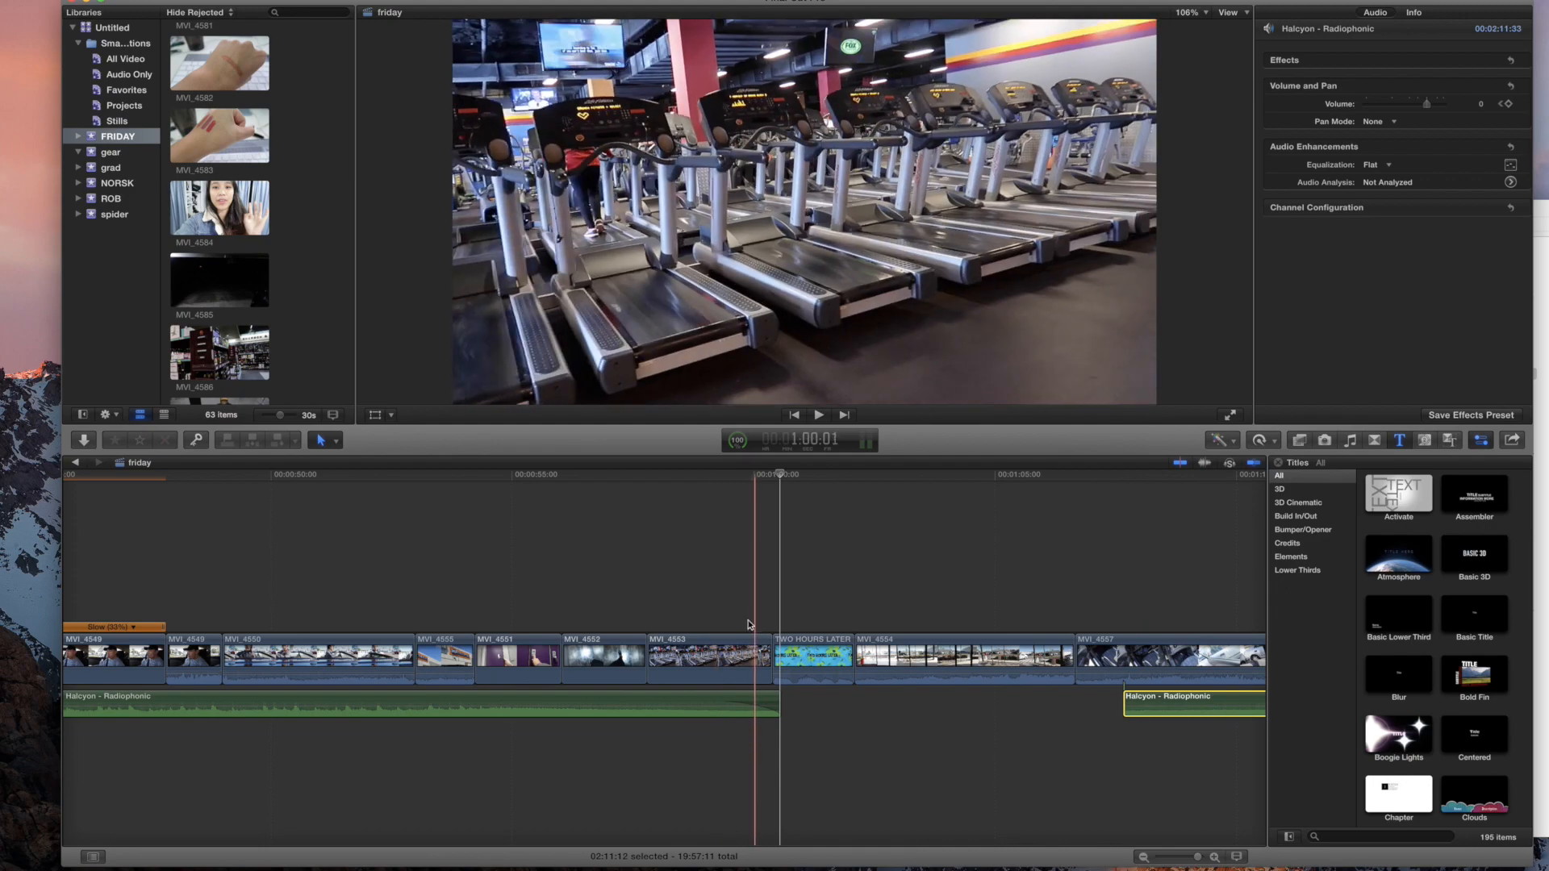
pyautogui.click(721, 610)
pyautogui.press('space')
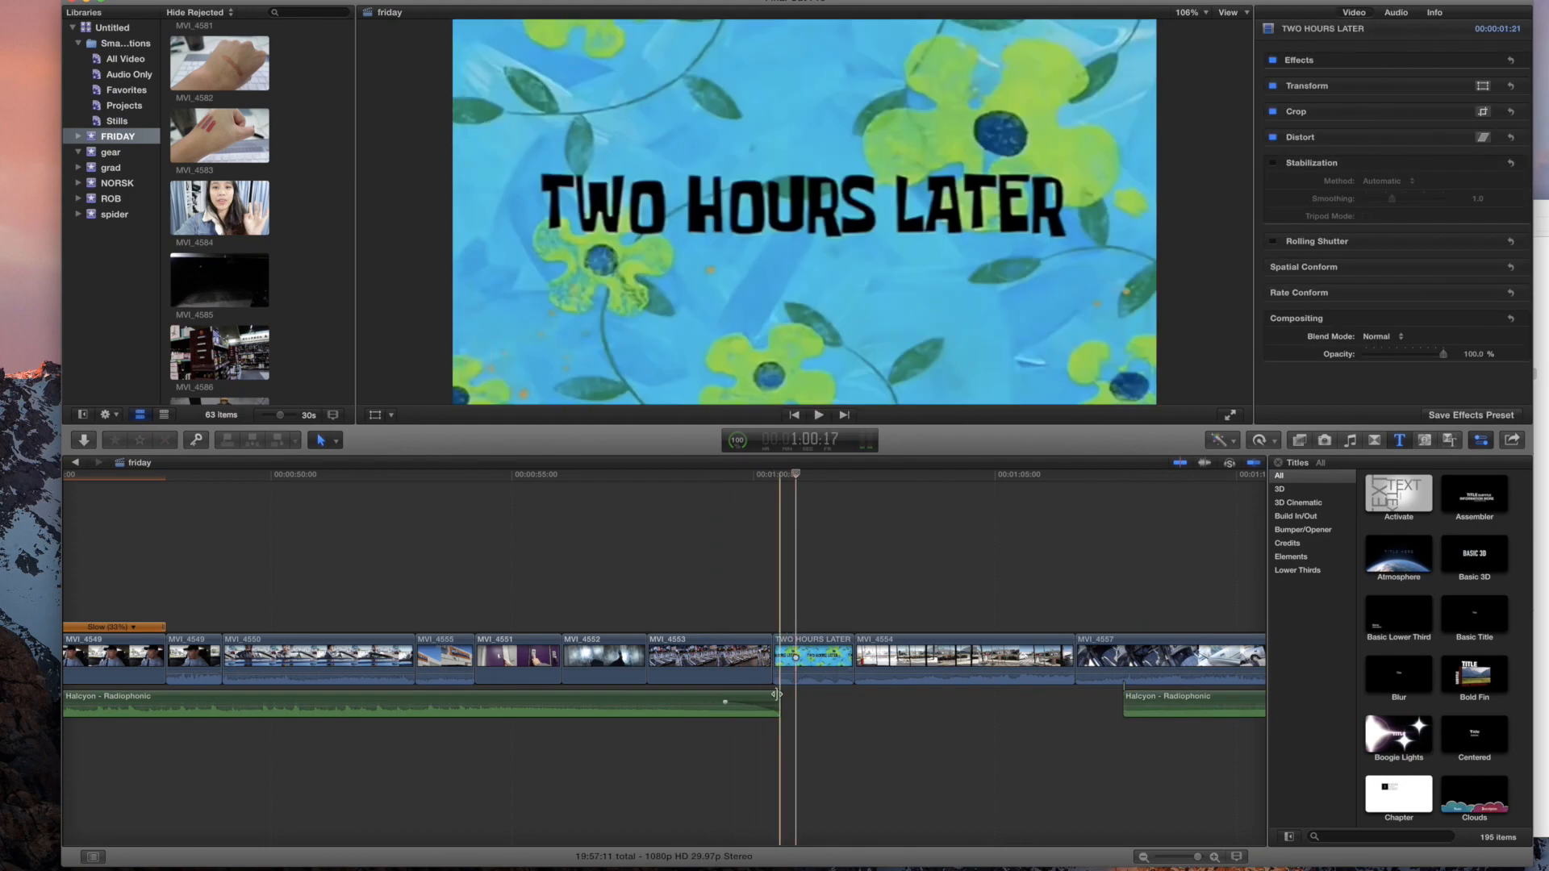
pyautogui.press('space')
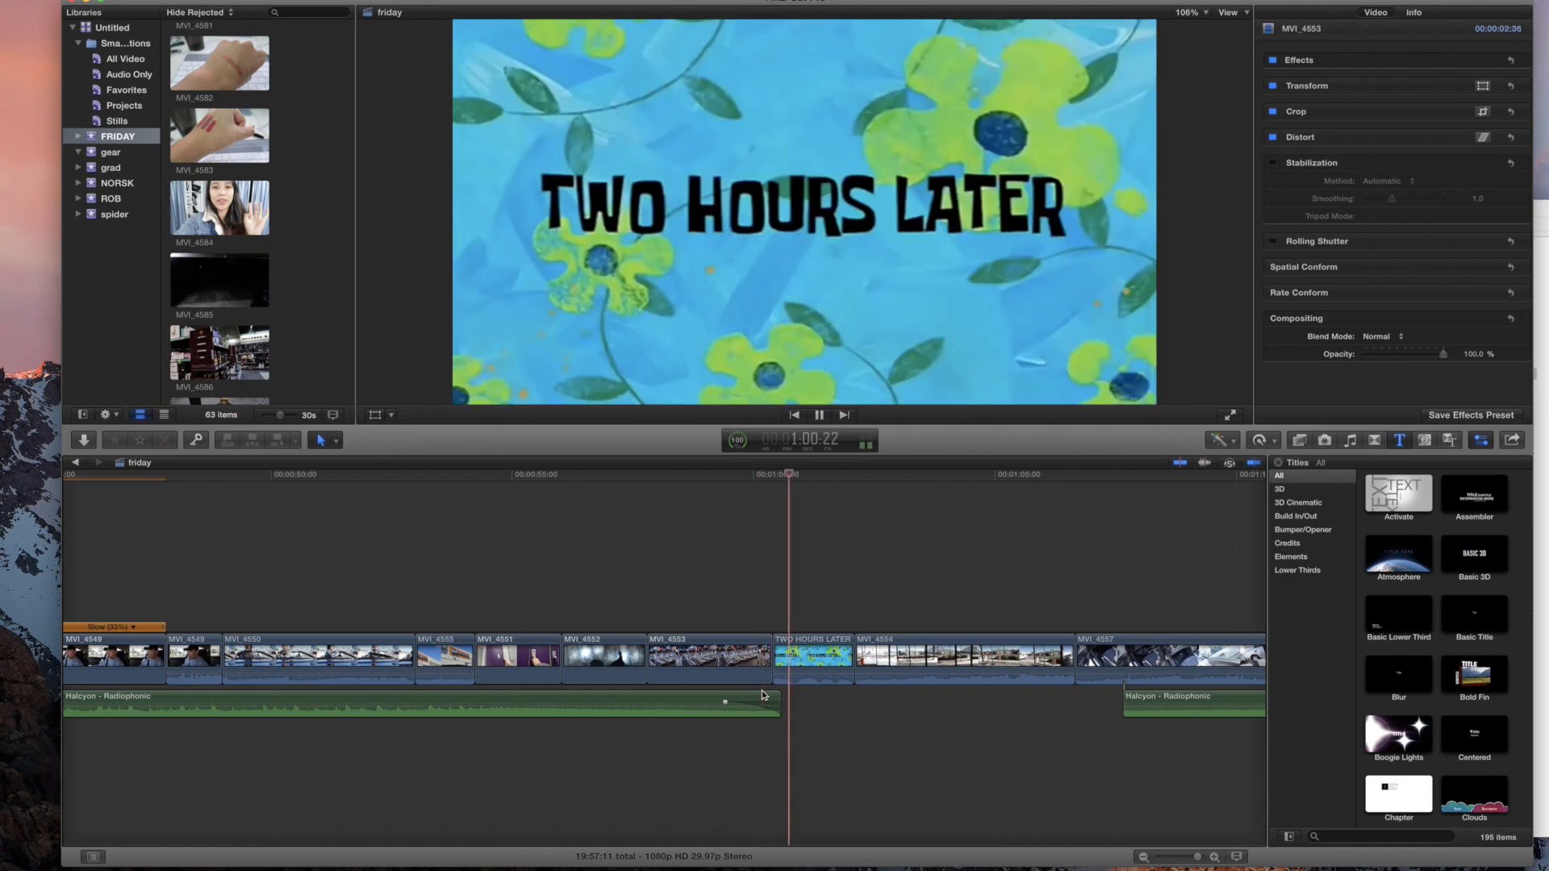
# Step: Shorten the first music piece's end to a length of 1:00:13 and trim the end of MVI_4553 to a length of 2:06
pyautogui.moveTo(771, 700); pyautogui.dragTo(752, 700)
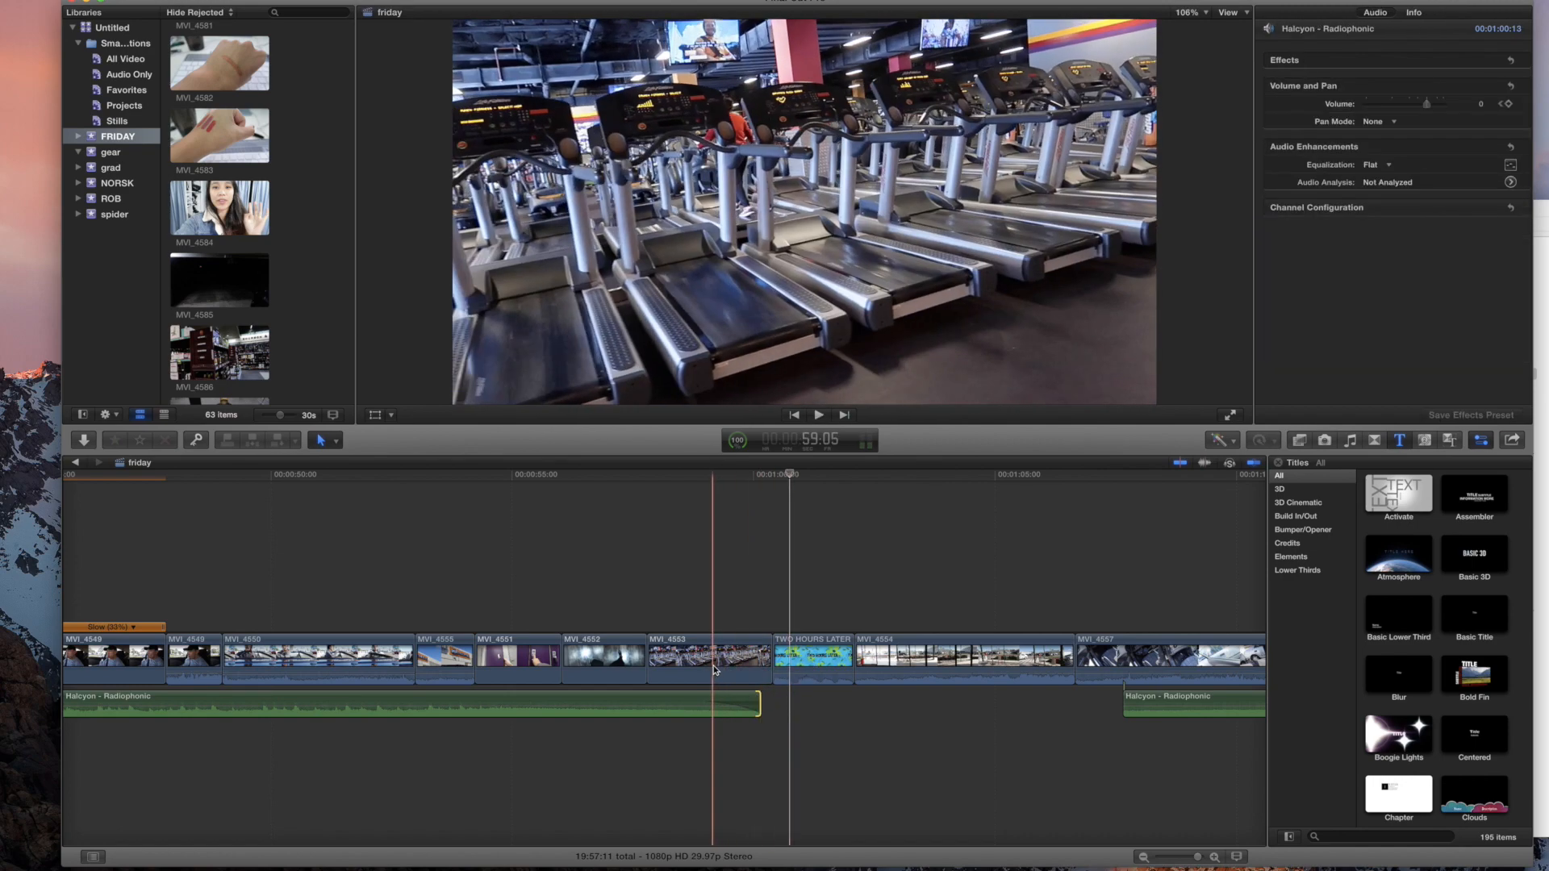
pyautogui.hotkey('shift', 'Left')
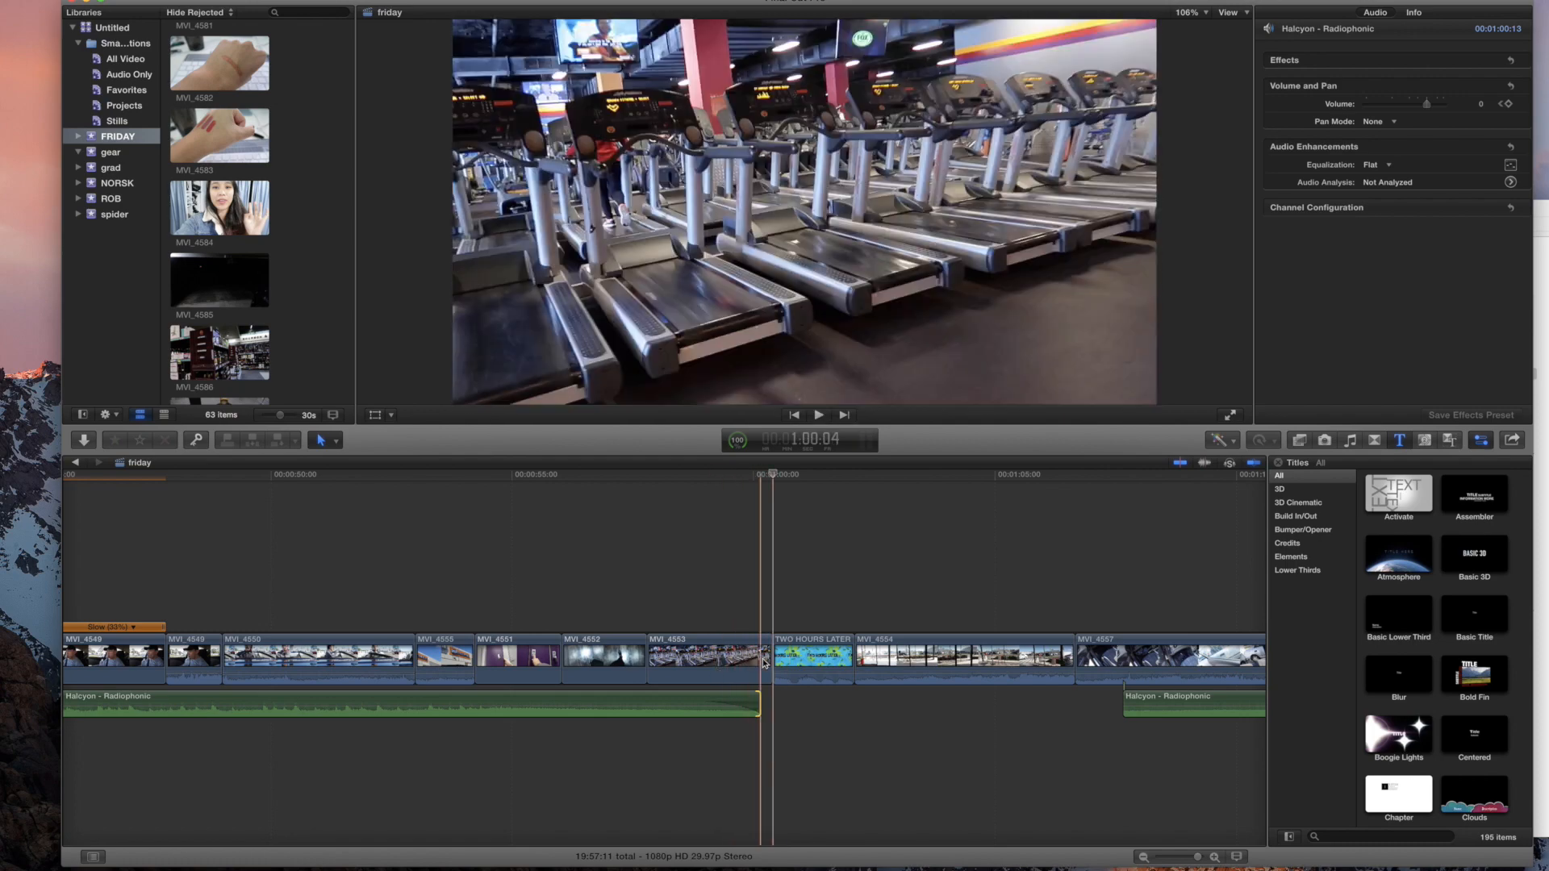
pyautogui.moveTo(770, 660); pyautogui.dragTo(747, 660)
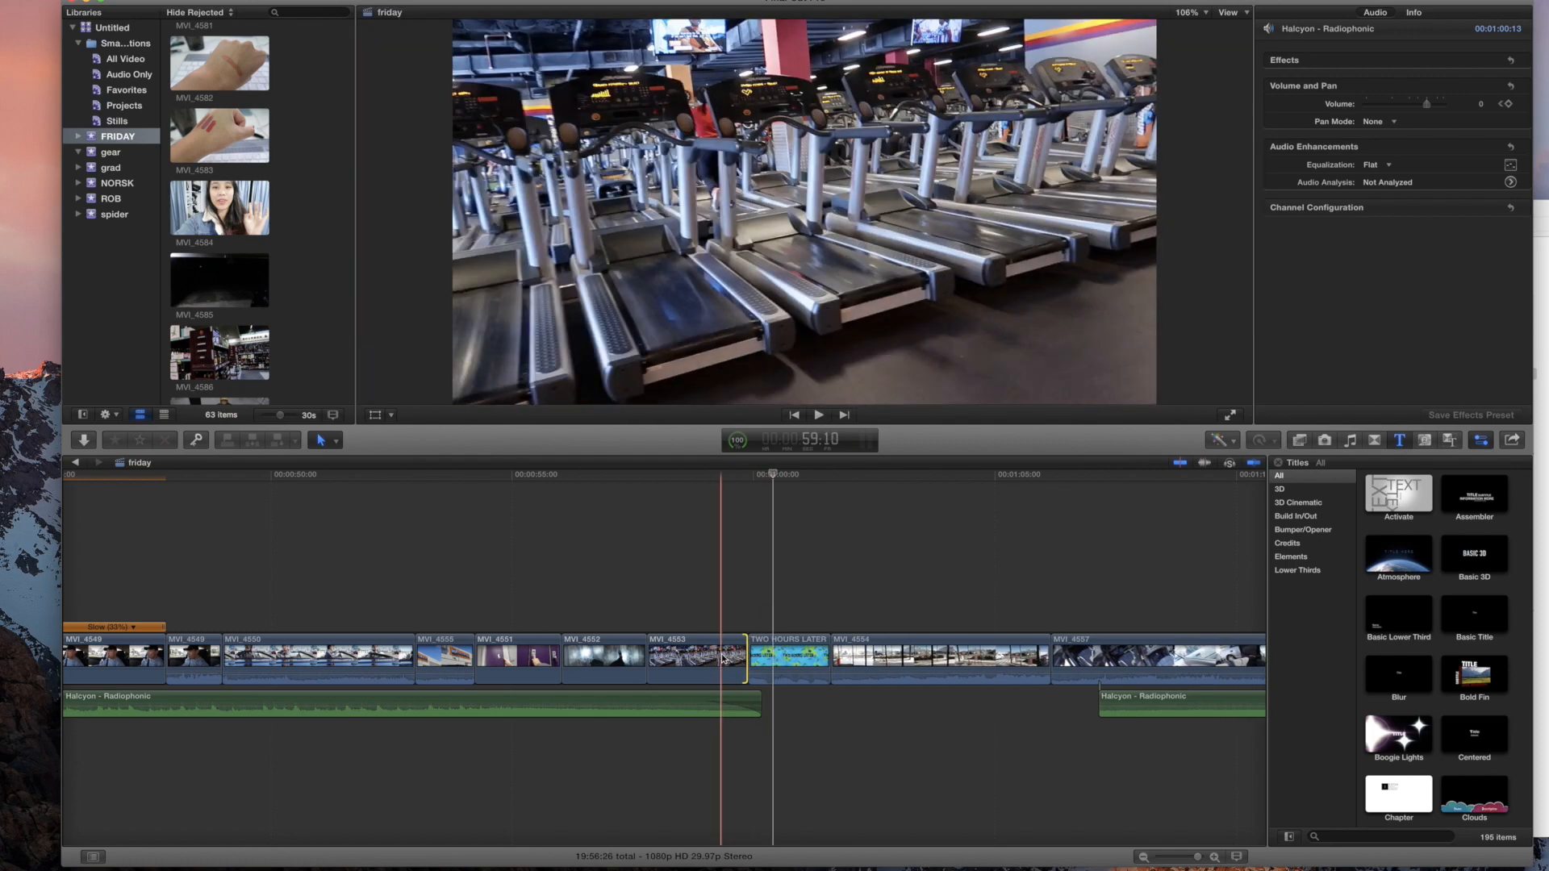
pyautogui.press('space')
pyautogui.hscroll(2, 727, 657)
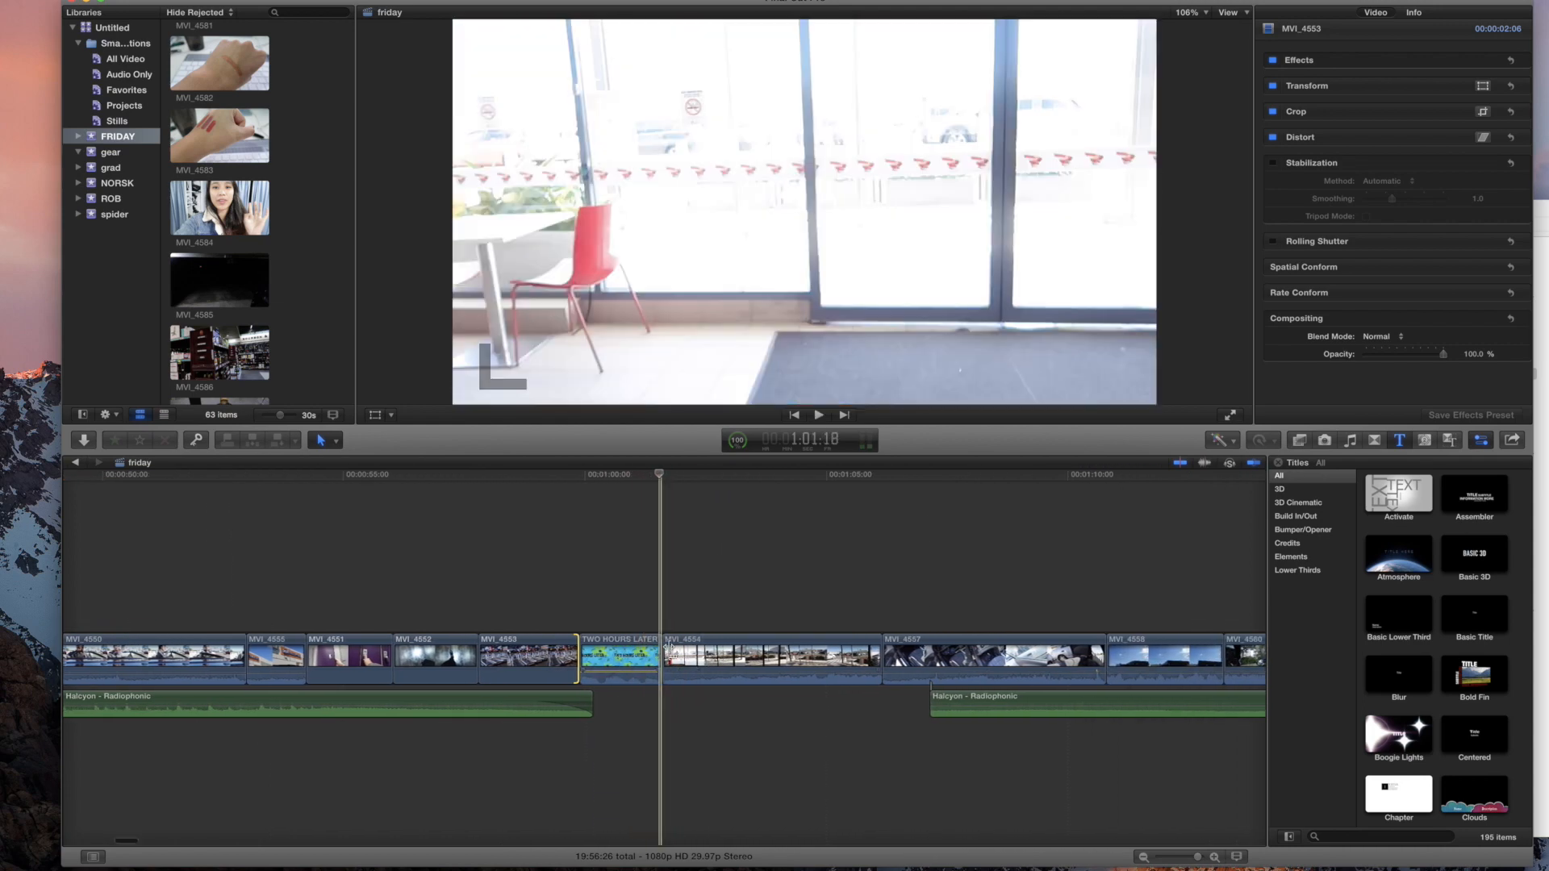
# Step: Move the second music piece back to begin just before MVI_4554, and delete the MVI_4557 clip
pyautogui.hscroll(5, 962, 658)
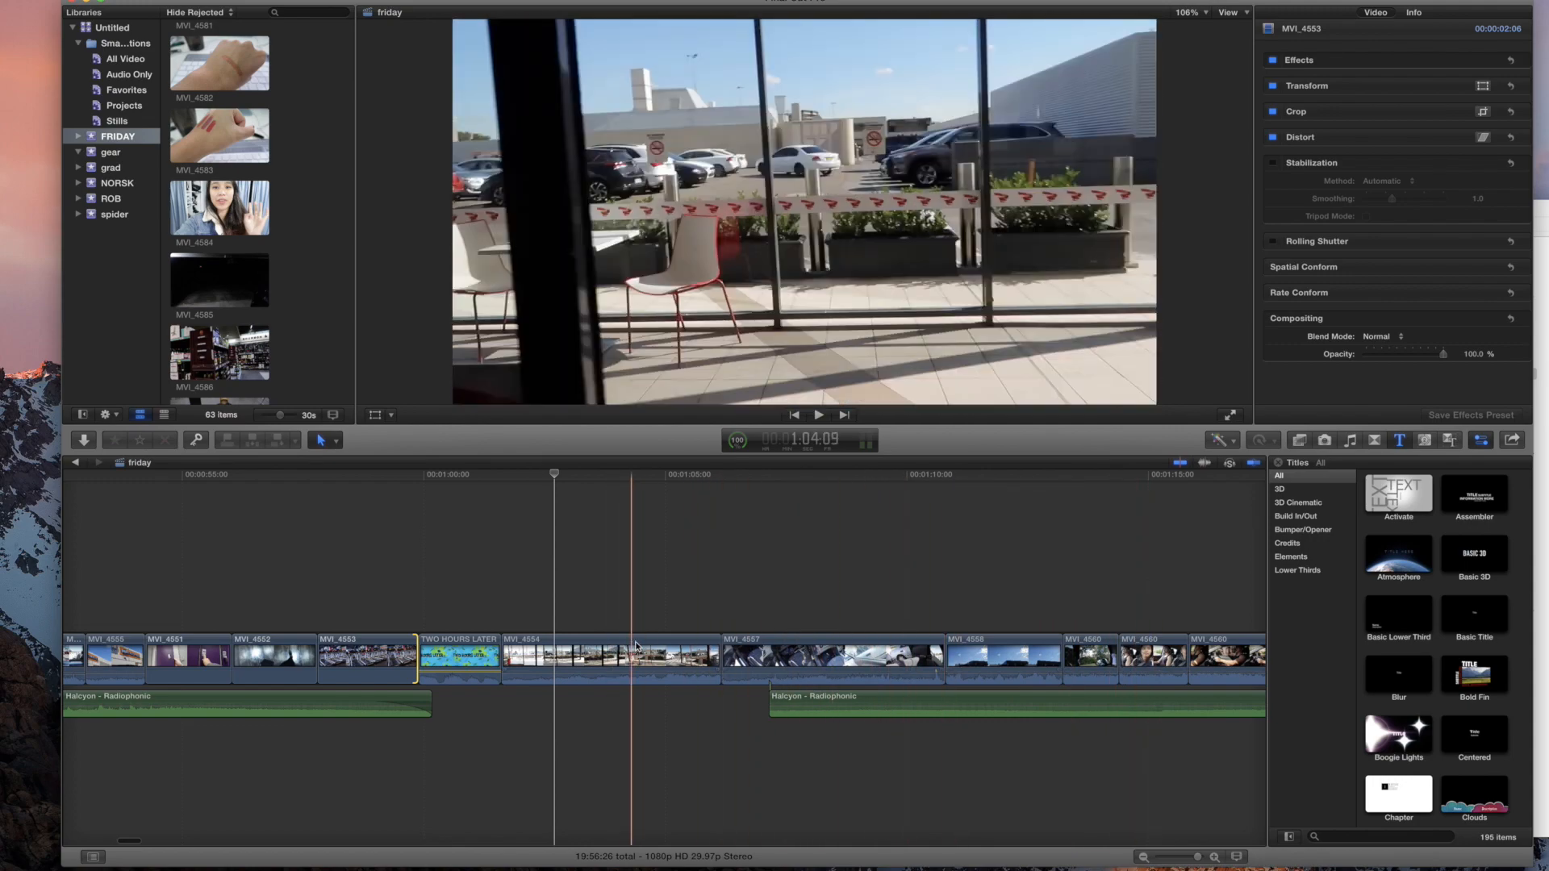
pyautogui.moveTo(812, 693); pyautogui.dragTo(548, 696)
pyautogui.click(868, 655)
pyautogui.press('Delete')
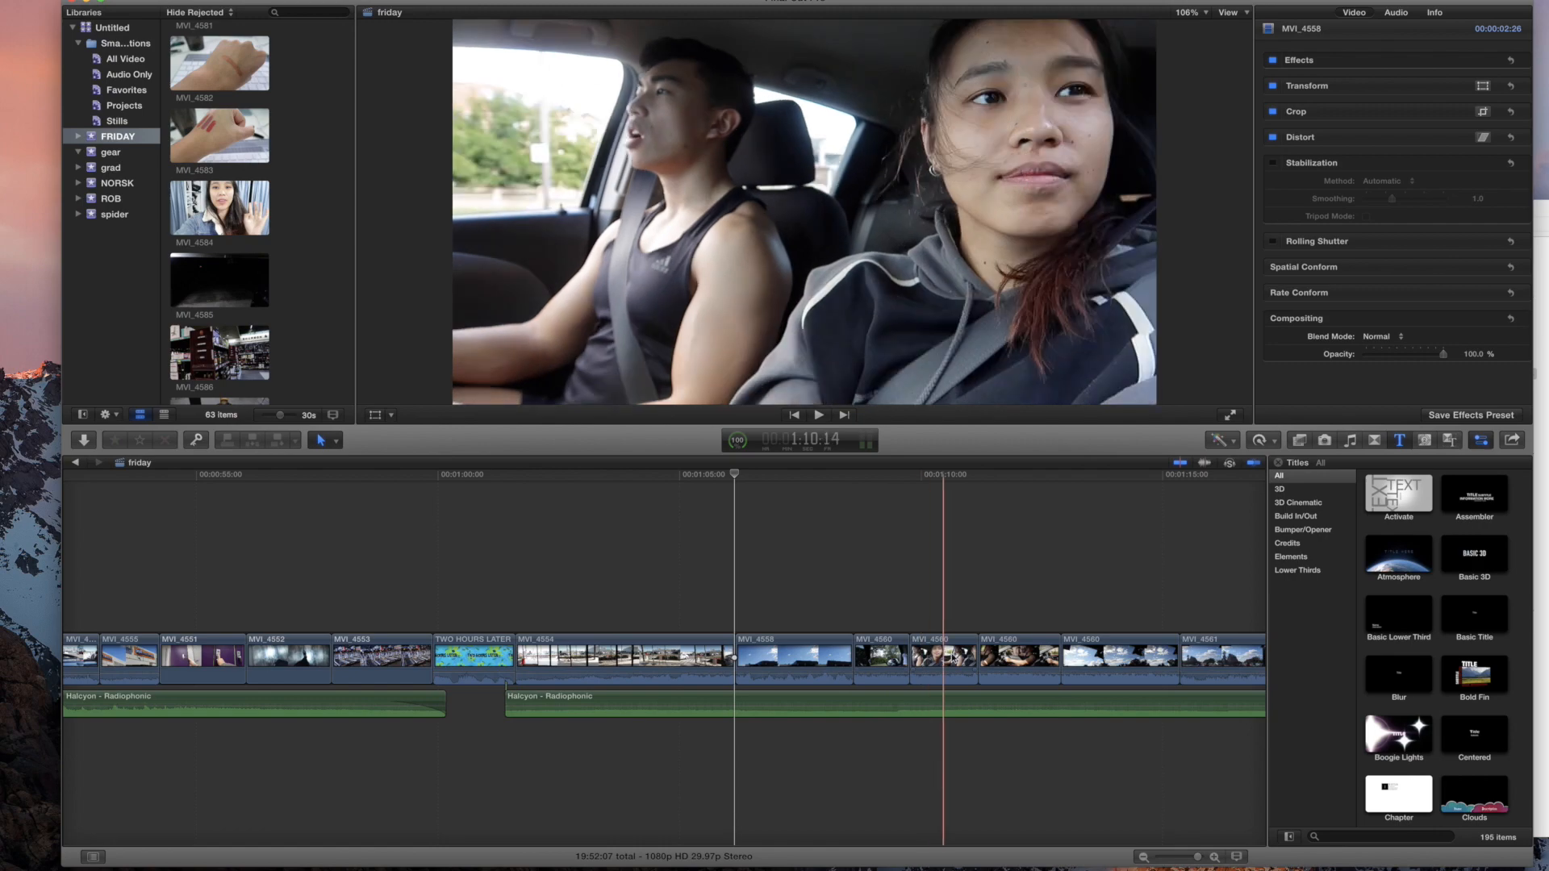
# Step: Detach the audio of the three consecutive MVI_4560 clips following MVI_4558 and delete it
pyautogui.moveTo(894, 605); pyautogui.dragTo(1025, 663)
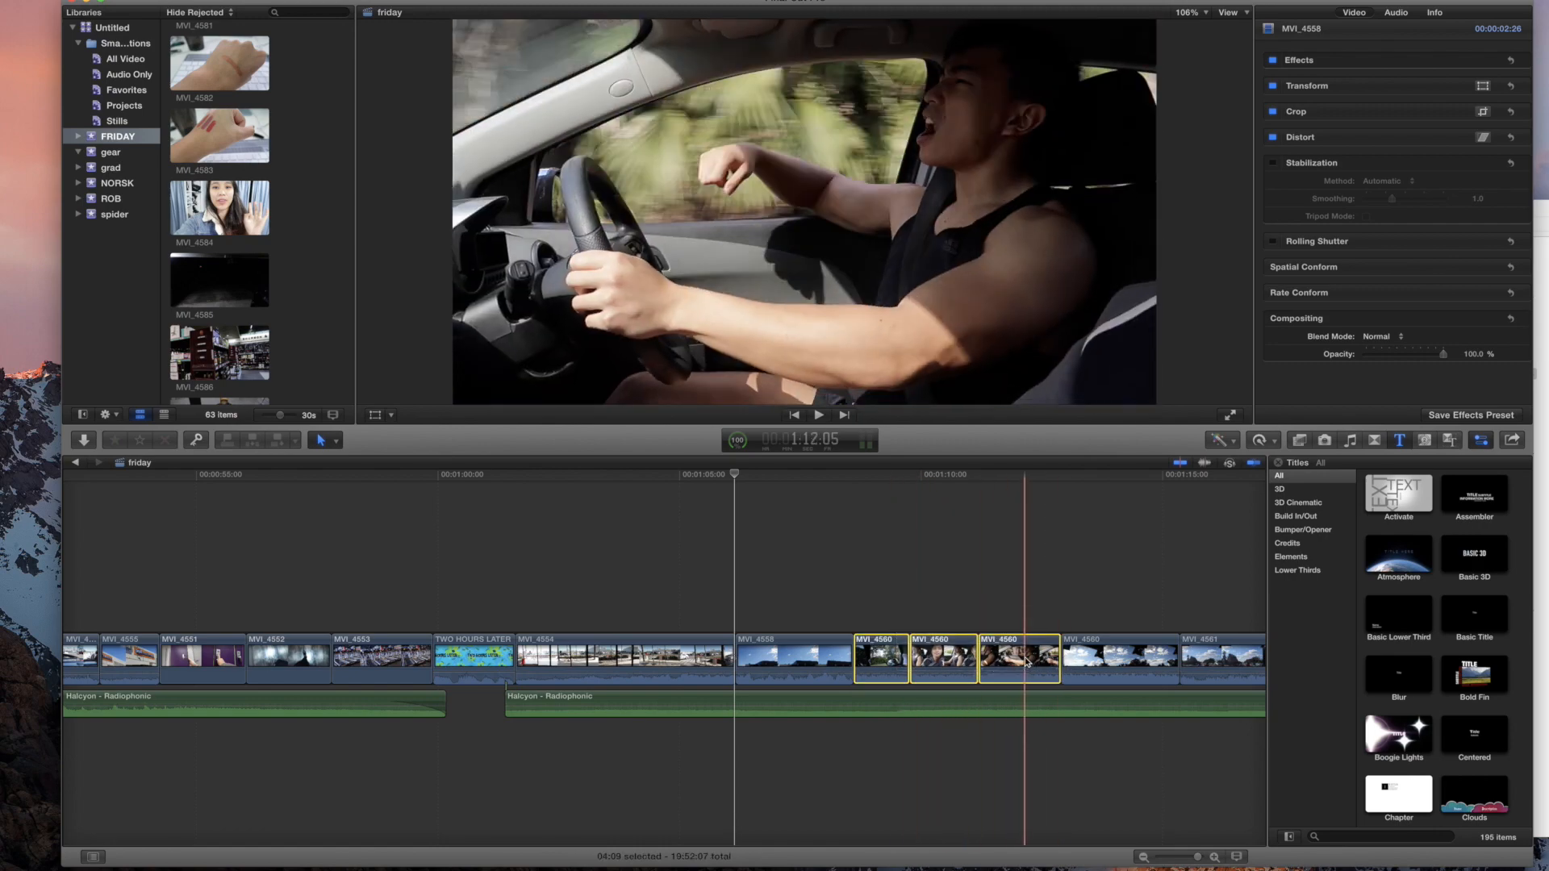
pyautogui.rightClick(1025, 664)
pyautogui.click(1073, 710)
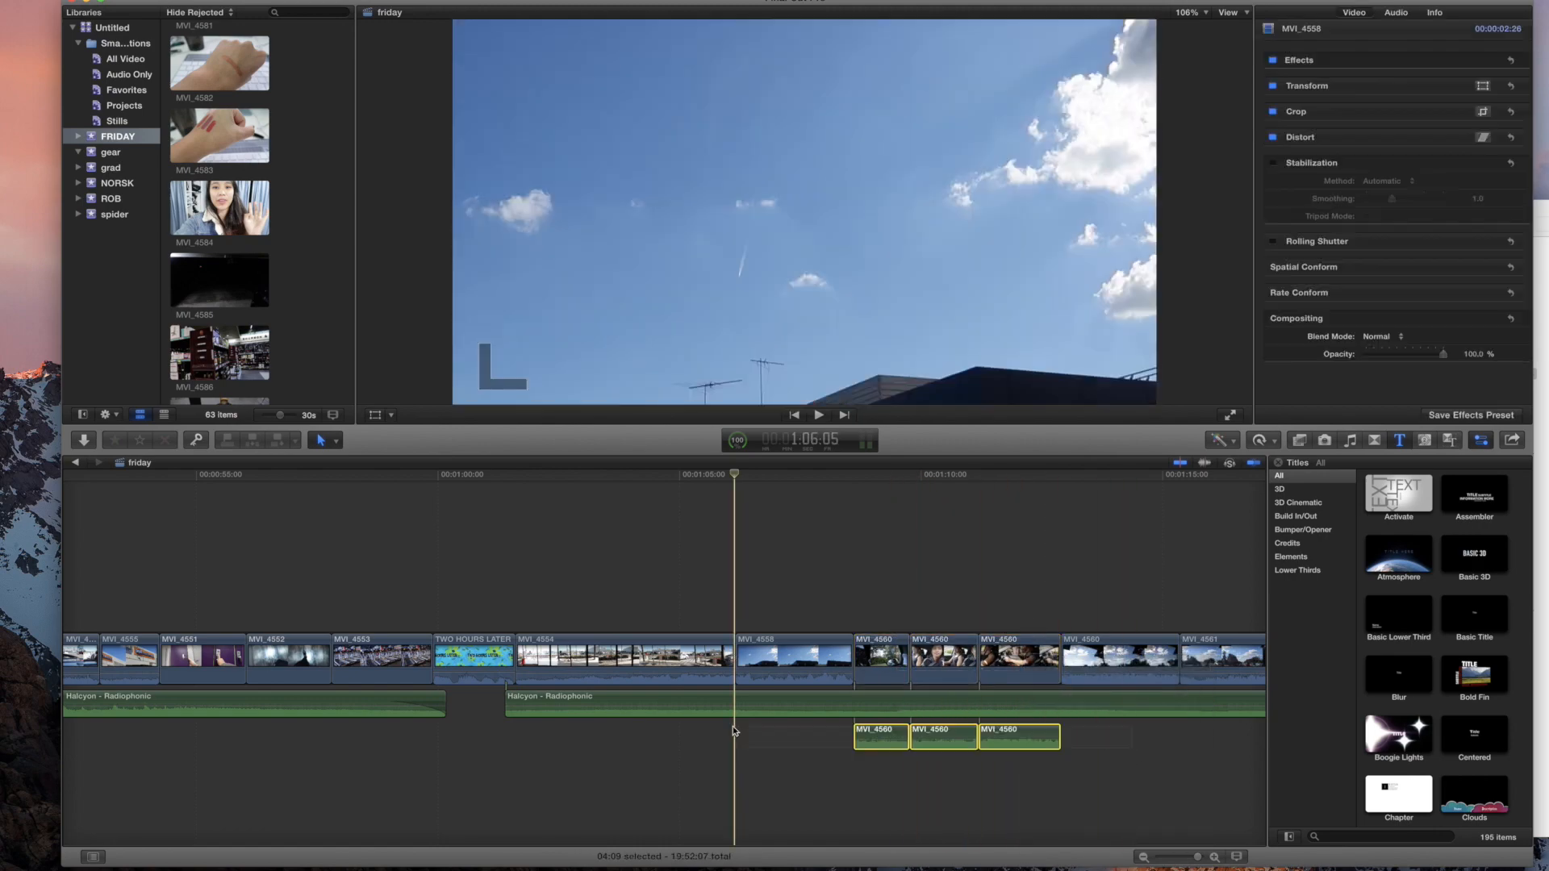
pyautogui.press('Delete')
# Step: Retime the three silenced MVI_4560 clips by stretching them to about 39%, 54% and 58% speed
pyautogui.hscroll(3, 793, 726)
pyautogui.hscroll(2, 869, 716)
pyautogui.click(713, 663)
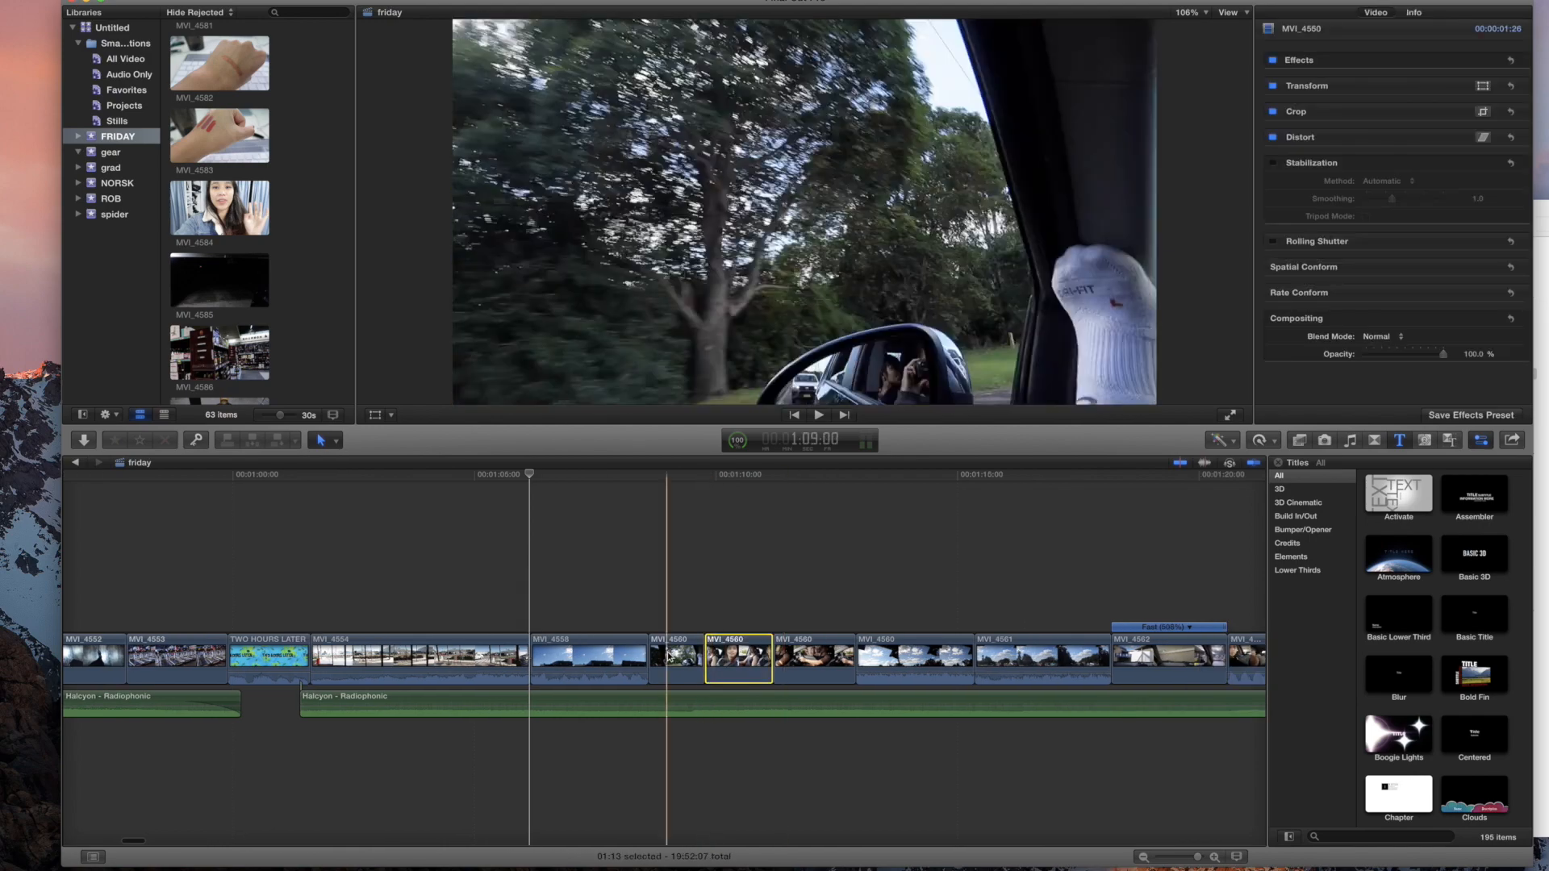
pyautogui.moveTo(702, 628); pyautogui.dragTo(1059, 633)
pyautogui.click(812, 653)
pyautogui.press('super+r')
pyautogui.click(961, 653)
pyautogui.press('super+r')
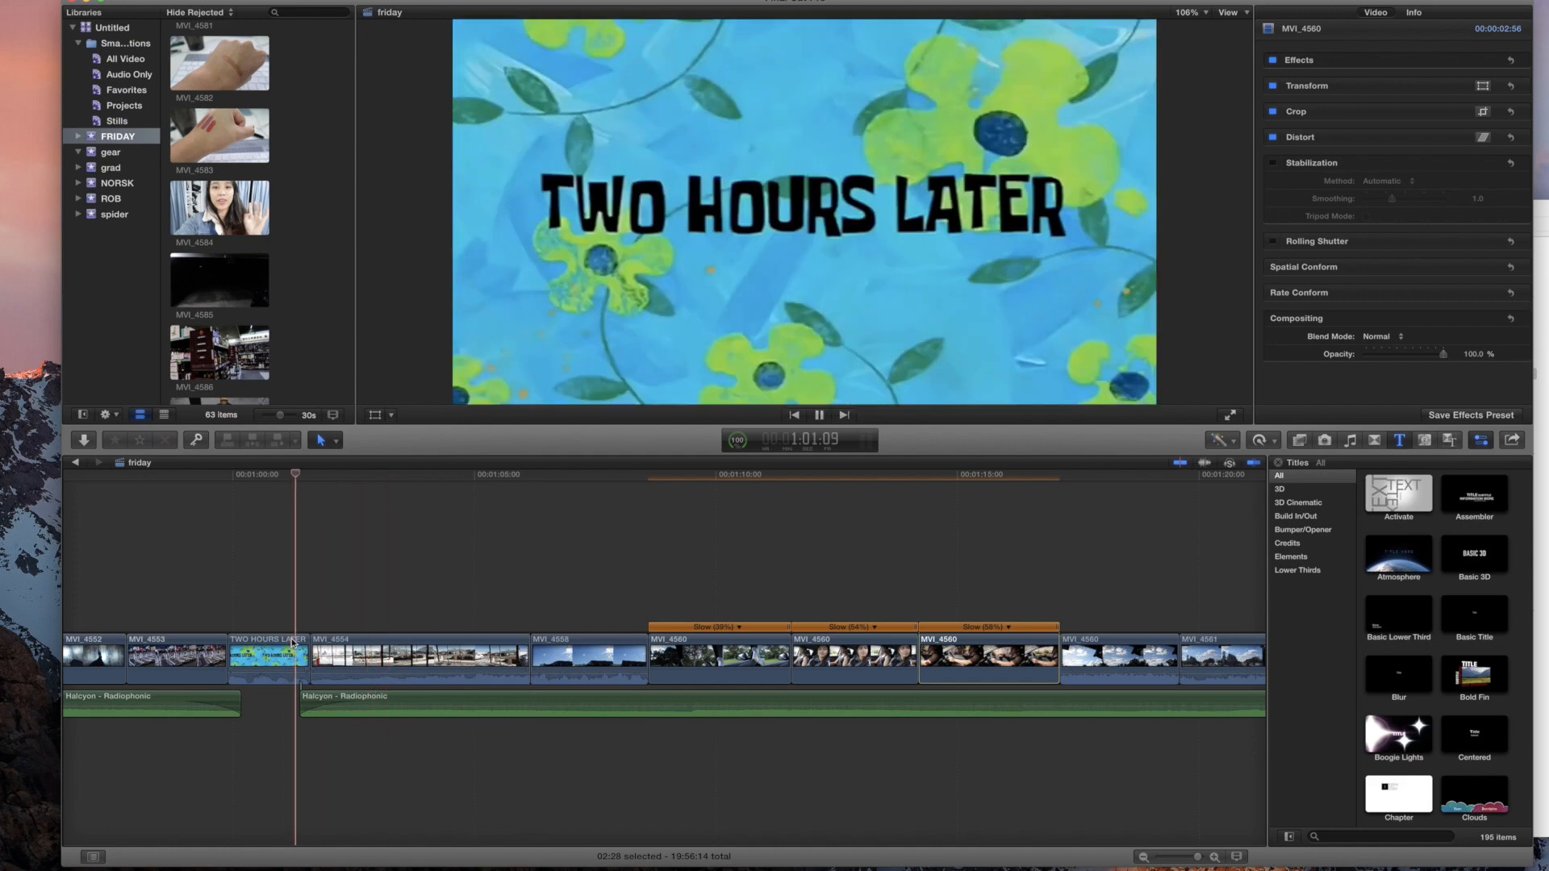
# Step: Split the second Halcyon - Radiophonic piece at 1:22:26 over MVI_4562 and delete the part before the cut
pyautogui.press('space')
pyautogui.hscroll(10, 311, 702)
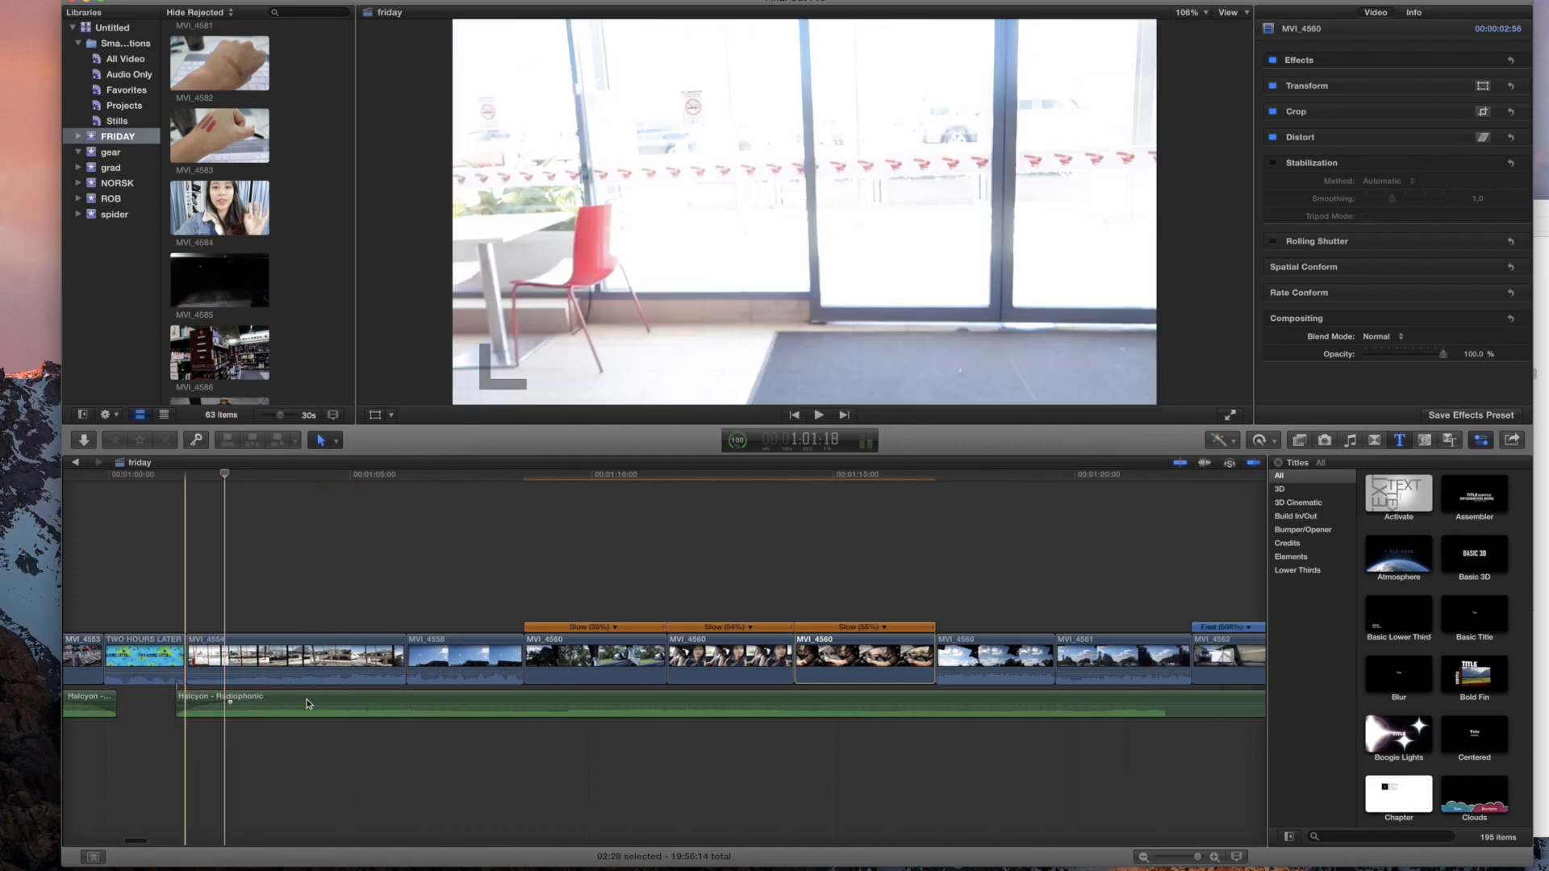
pyautogui.hscroll(3, 313, 702)
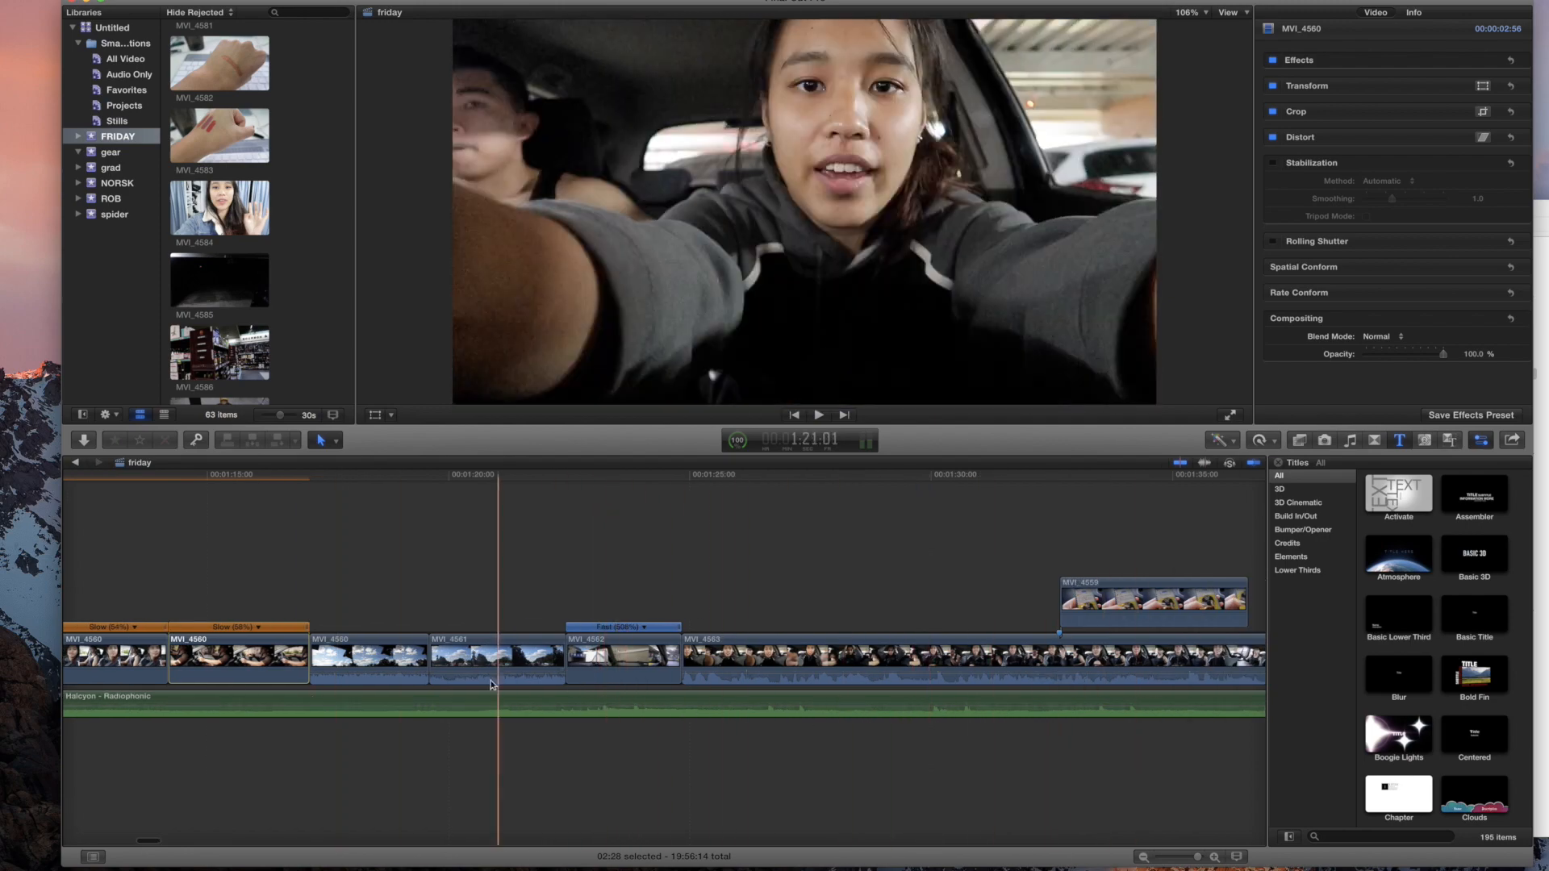
pyautogui.hscroll(-2, 549, 686)
pyautogui.click(723, 700)
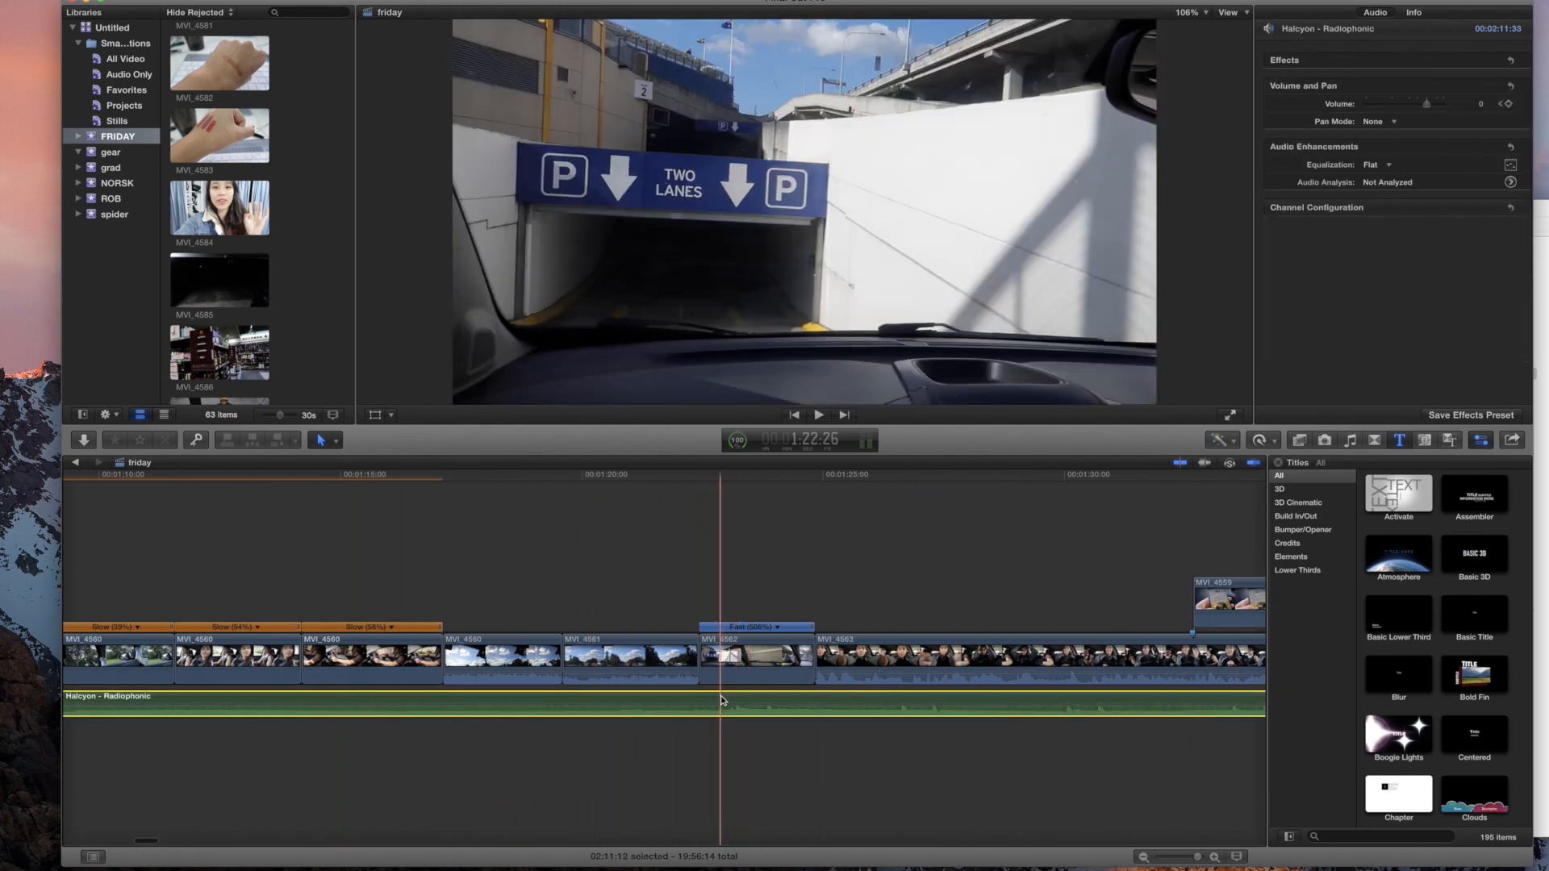
pyautogui.press('super+b')
pyautogui.press('Delete')
# Step: Move the remaining music piece back to begin at MVI_4554 and play through the slow-motion clips
pyautogui.hscroll(-2, 714, 699)
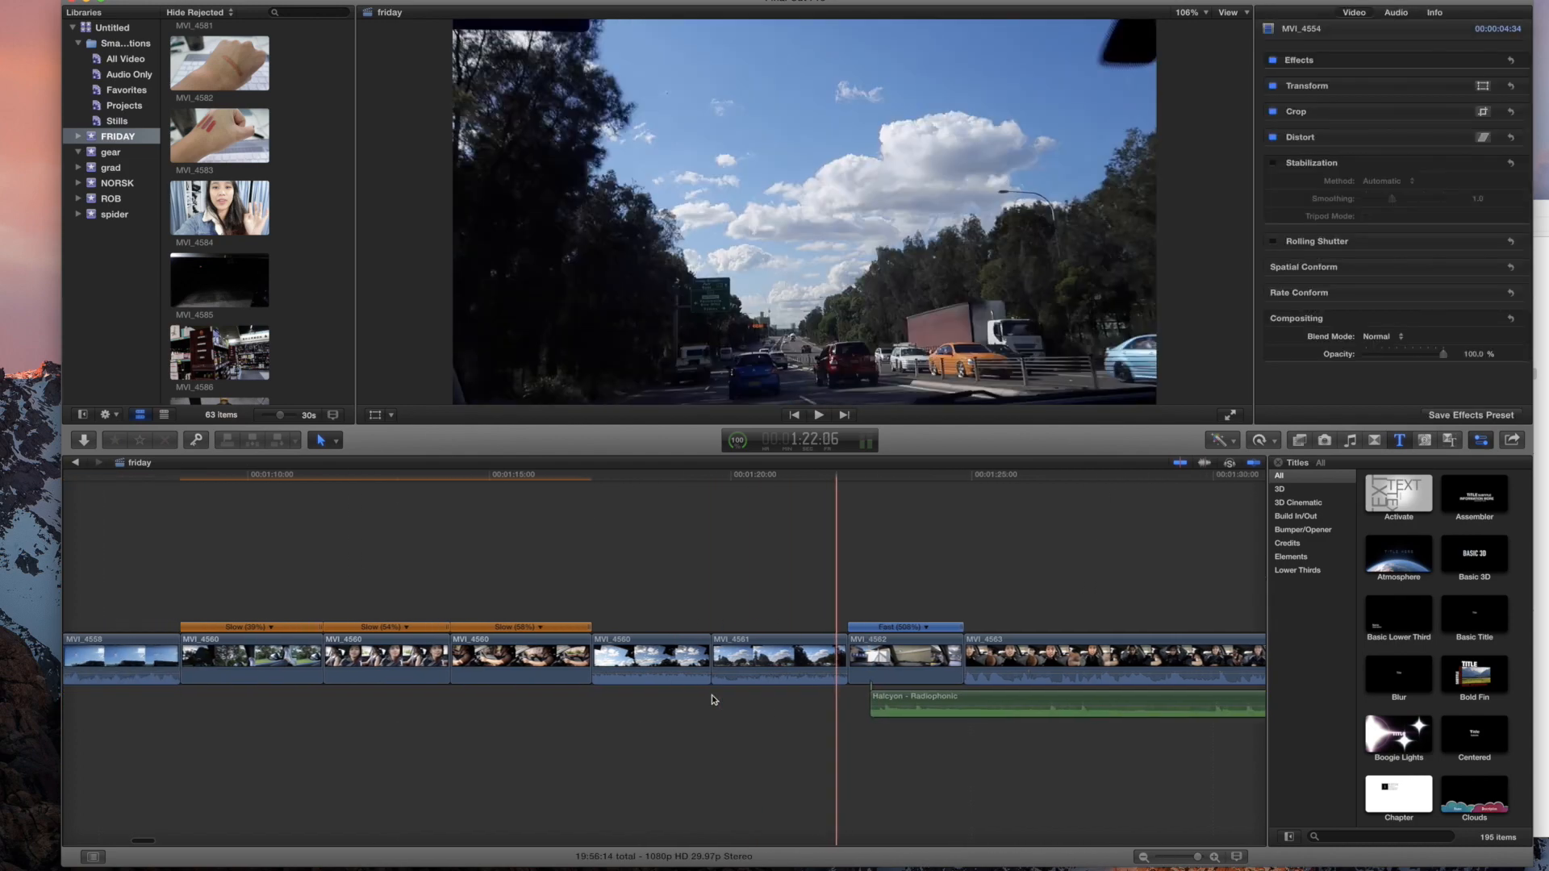
pyautogui.hscroll(-1, 712, 699)
pyautogui.moveTo(991, 702); pyautogui.dragTo(276, 704)
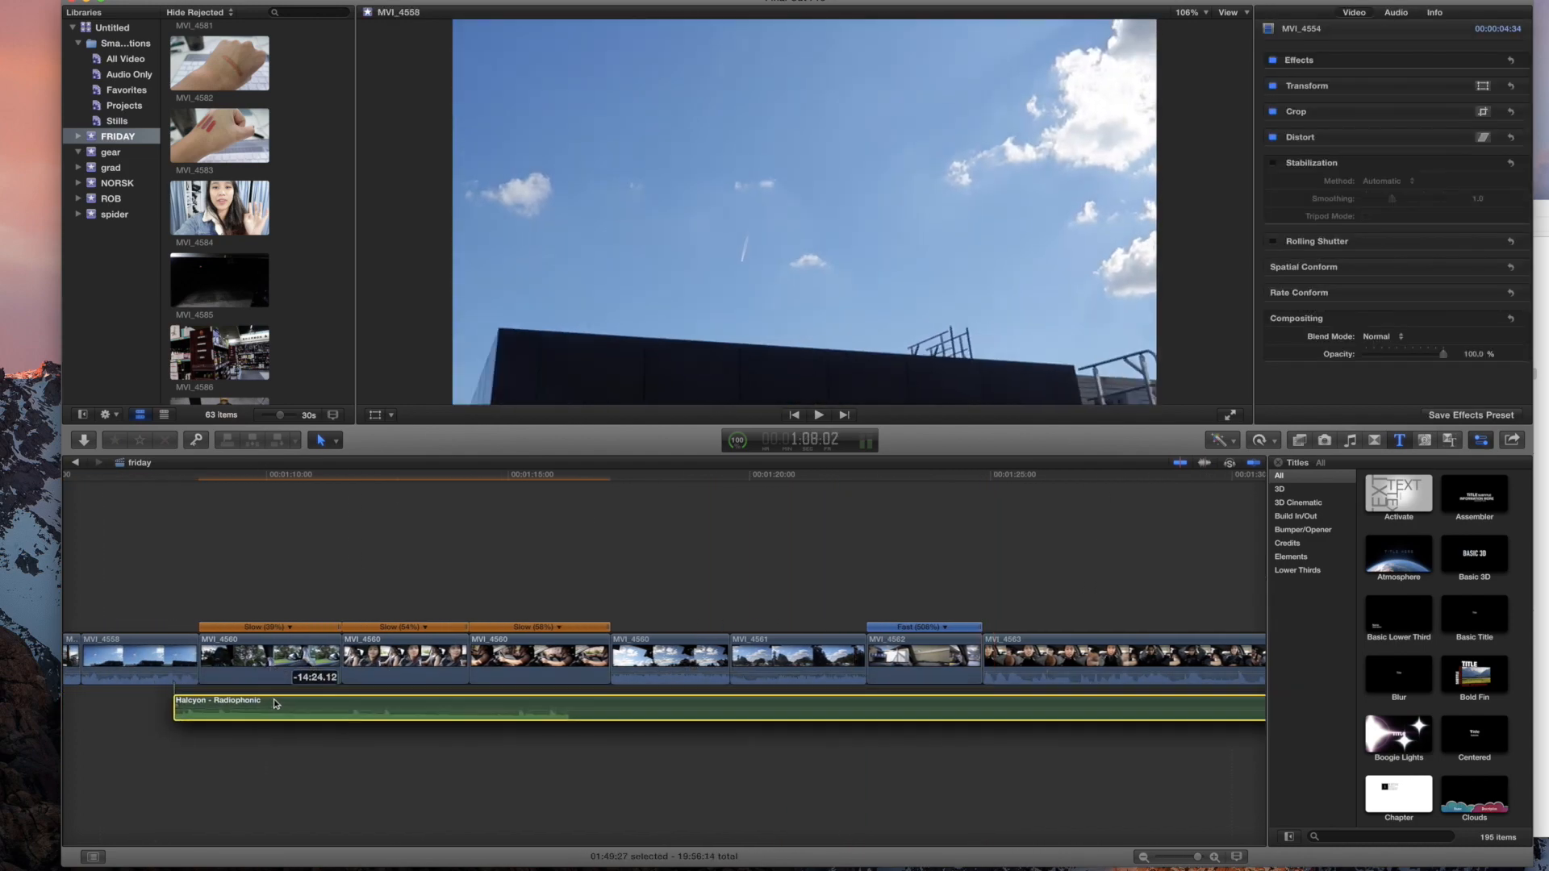
pyautogui.moveTo(276, 704); pyautogui.dragTo(277, 703)
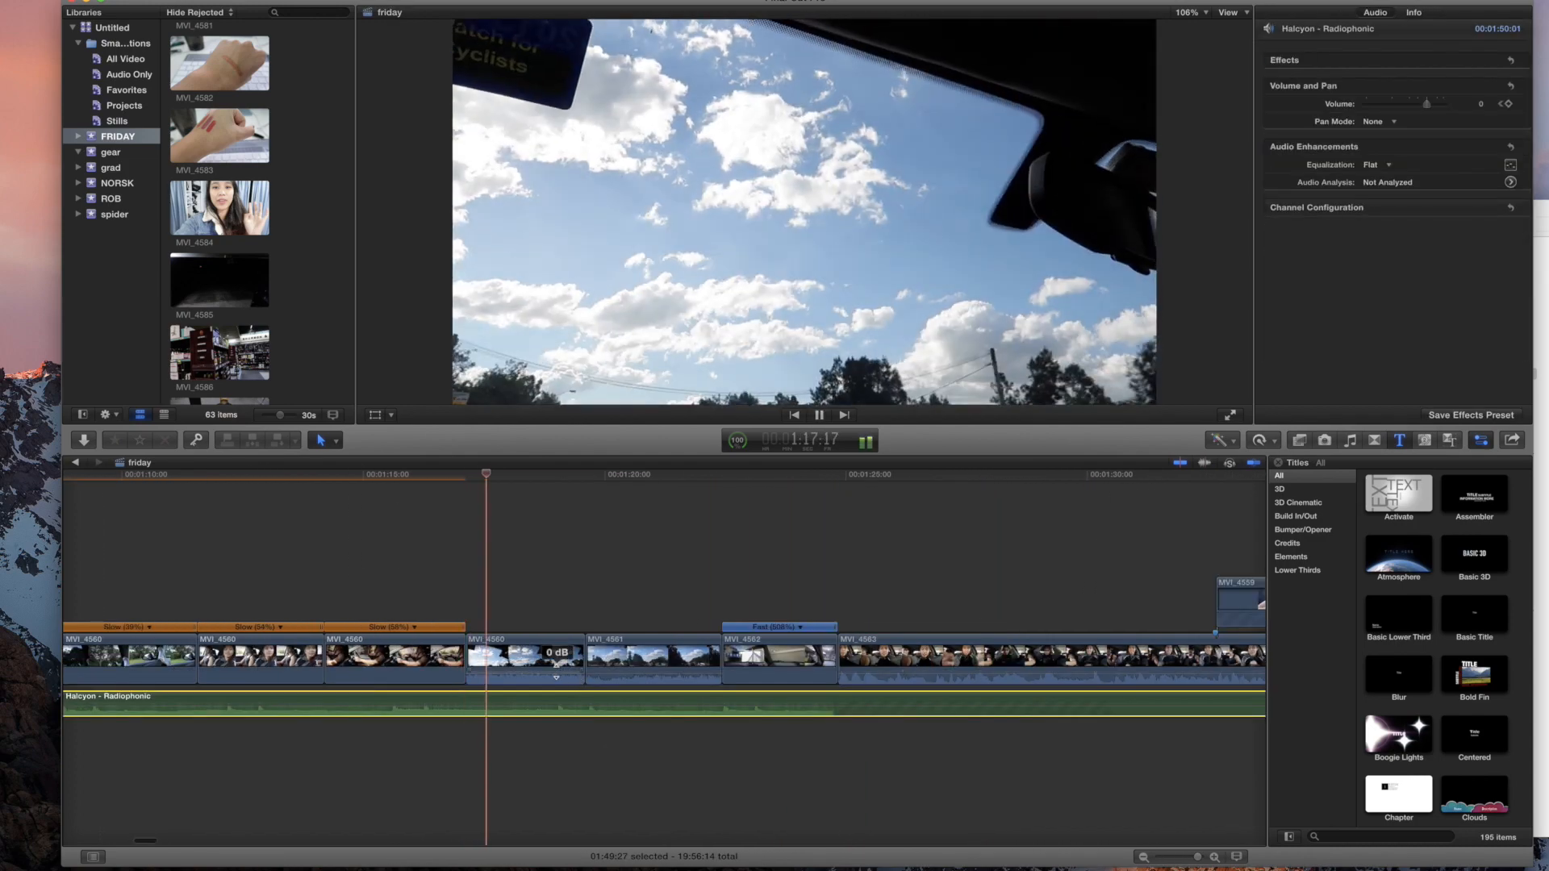
pyautogui.press('space')
pyautogui.moveTo(537, 605); pyautogui.dragTo(661, 670)
pyautogui.rightClick(615, 656)
pyautogui.click(523, 619)
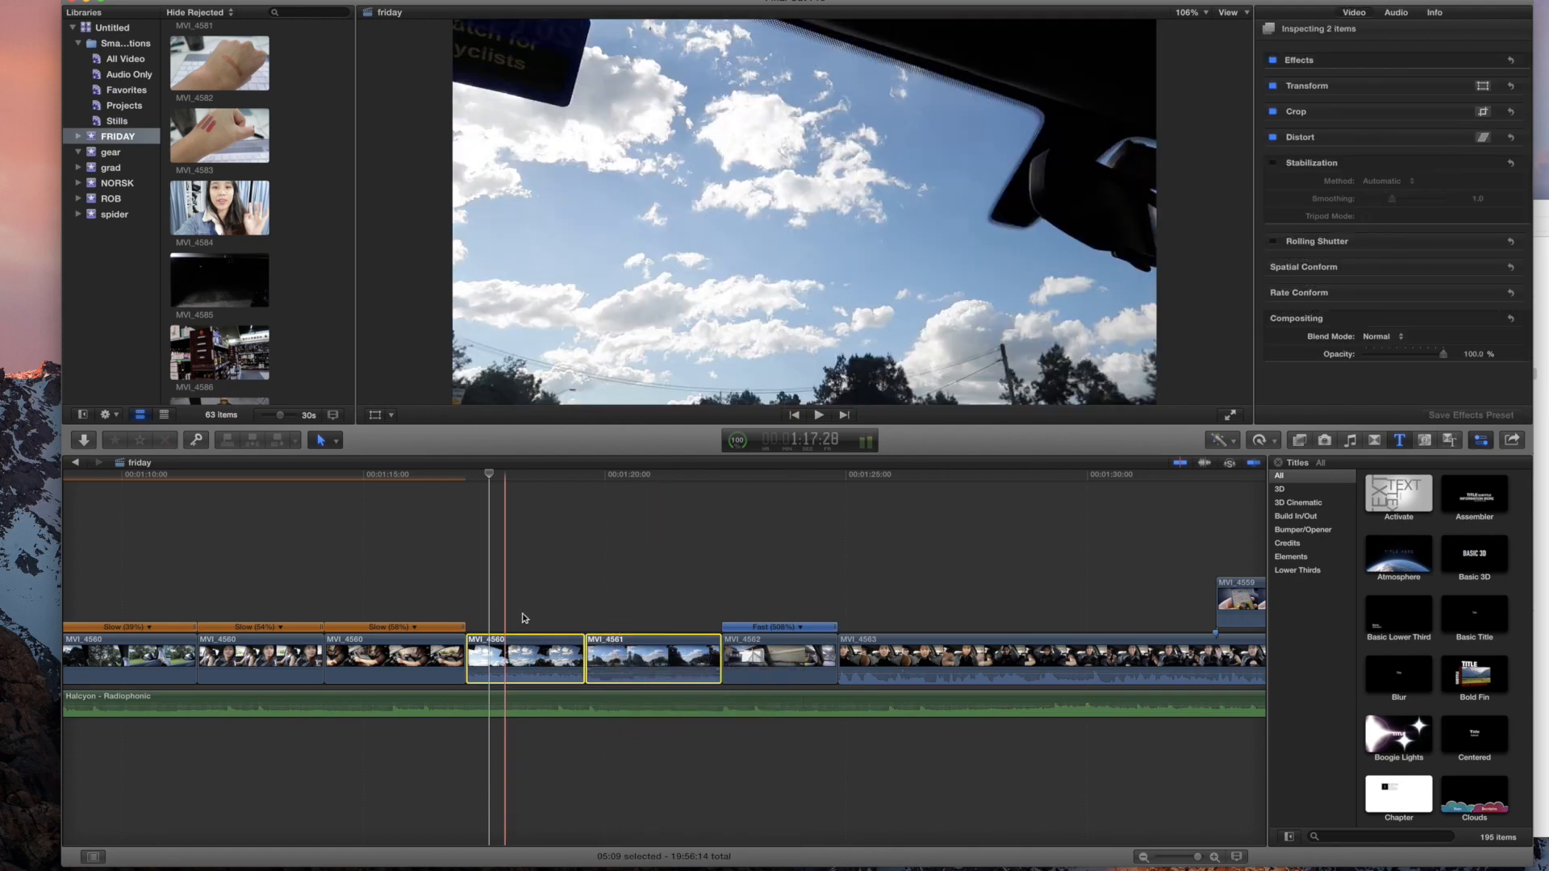
# Step: Disable the music piece and play the original sound of the MVI_4560 clip following the slow-motion clips
pyautogui.click(545, 704)
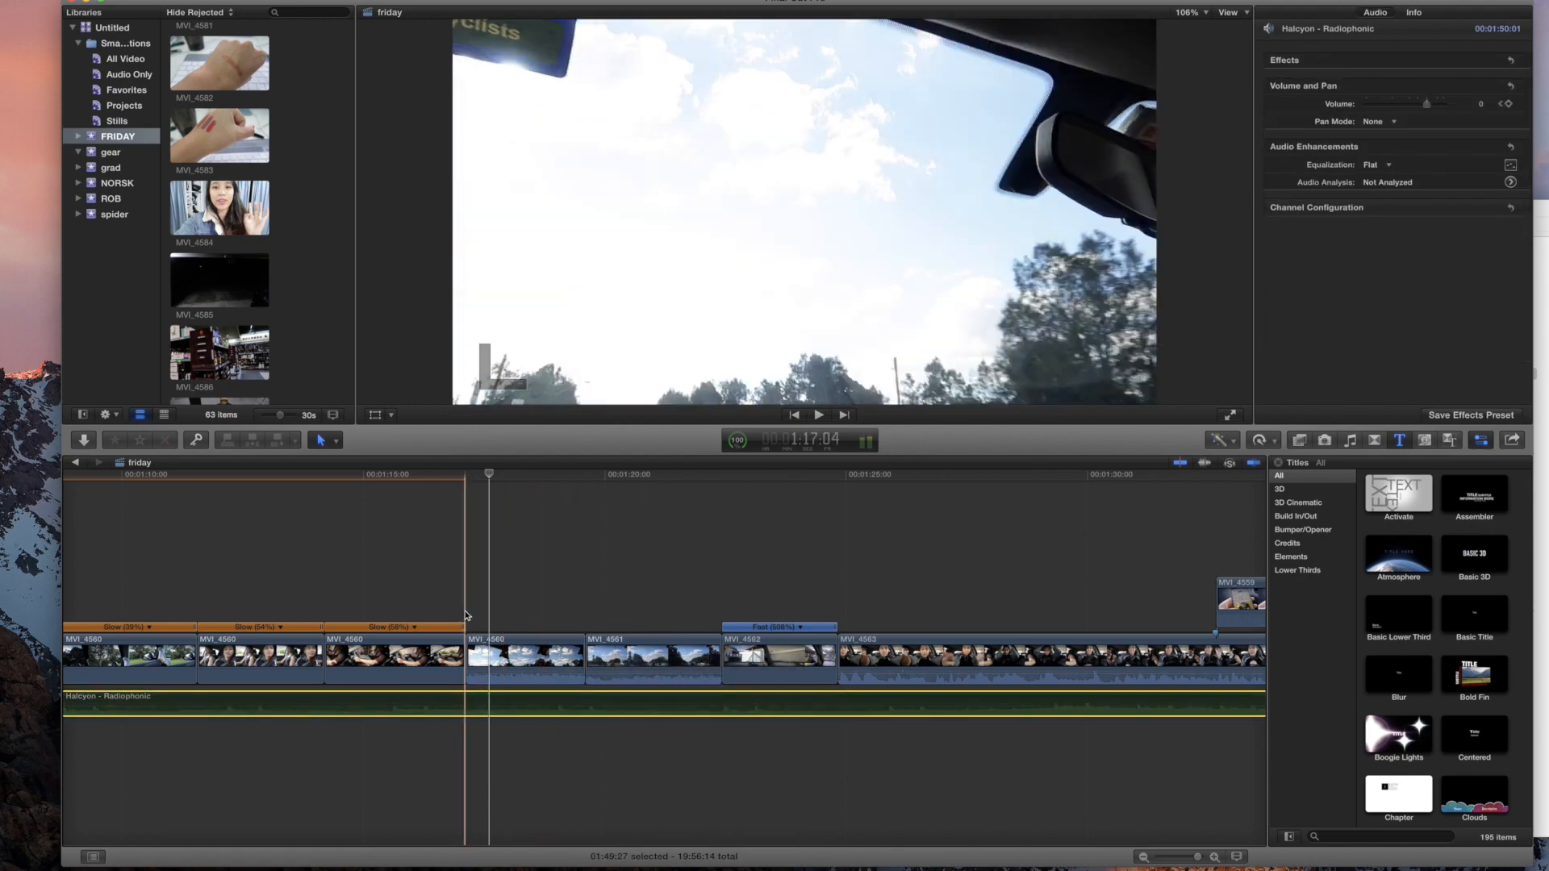
pyautogui.press('space')
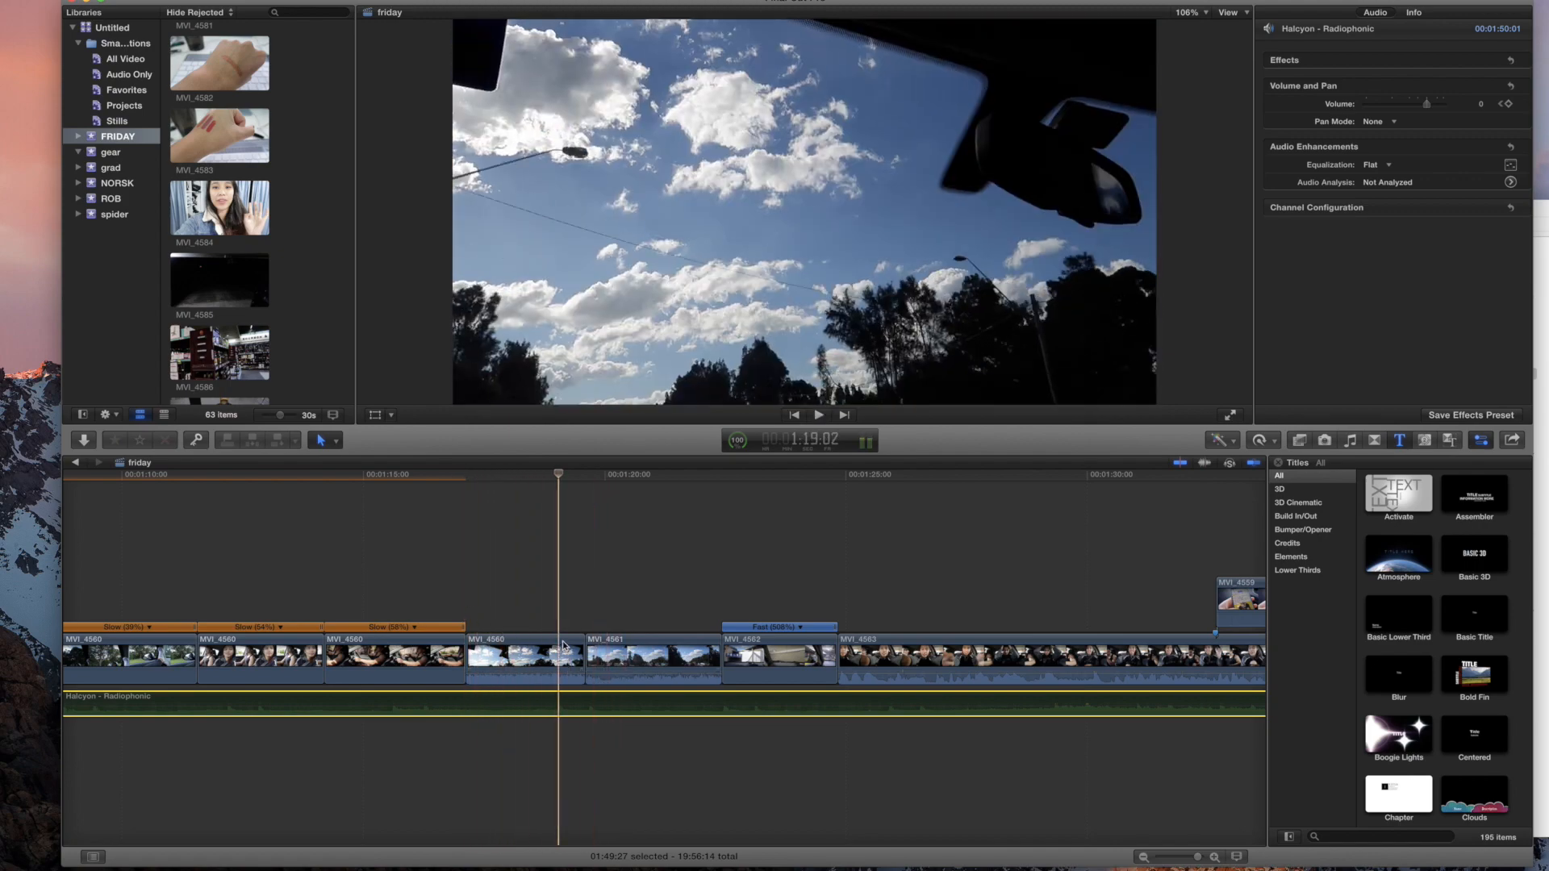
# Step: Detach and delete the audio of the normal-speed MVI_4560 clip and MVI_4561, and enable the music again
pyautogui.moveTo(557, 624); pyautogui.dragTo(636, 660)
pyautogui.rightClick(636, 660)
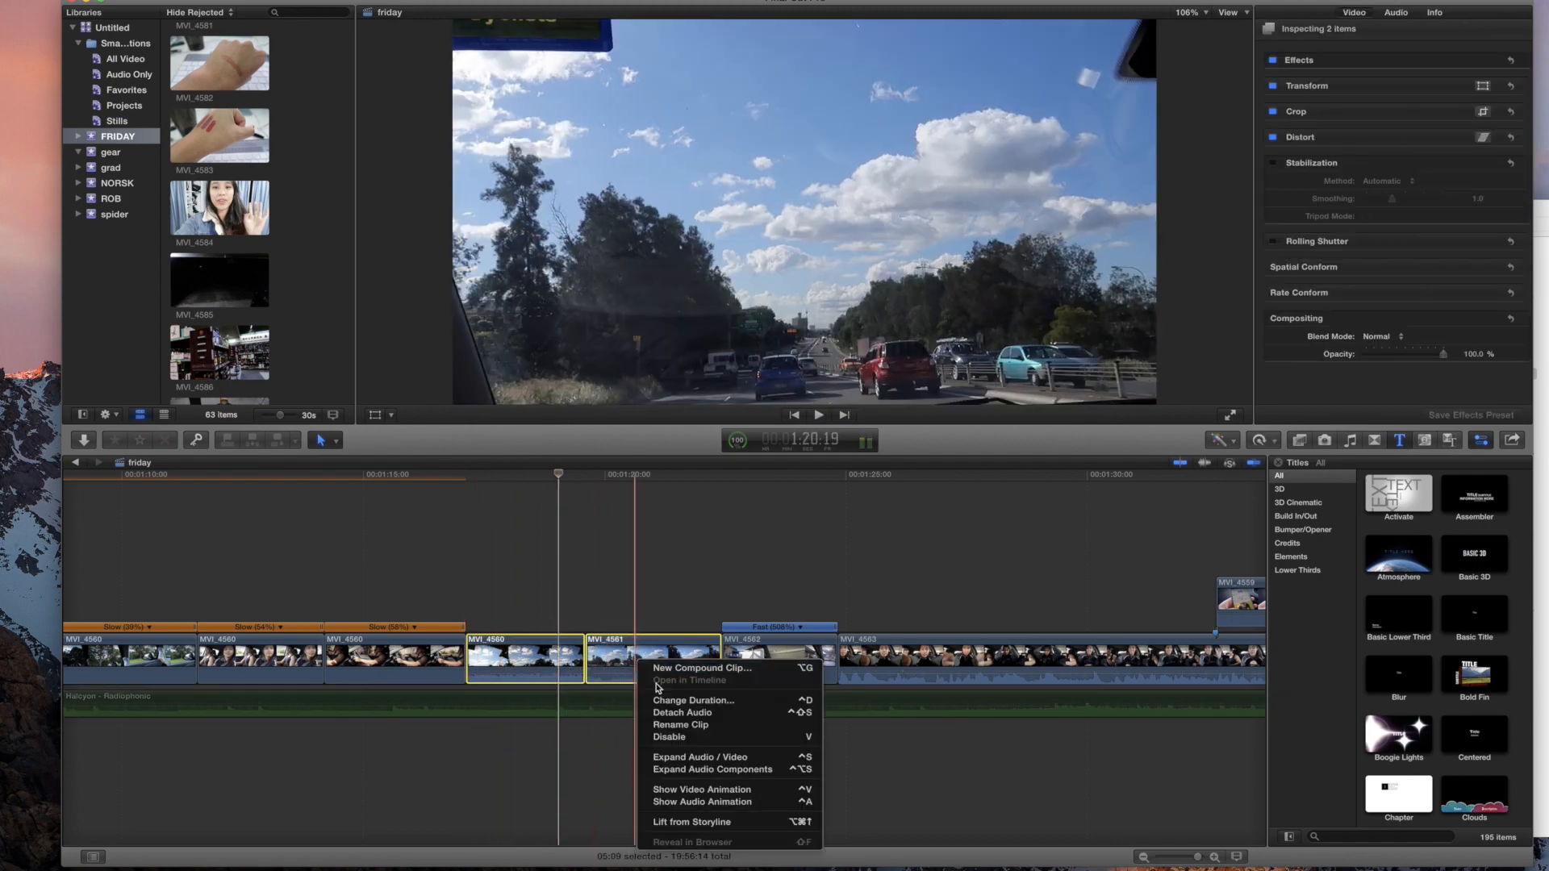
pyautogui.click(690, 714)
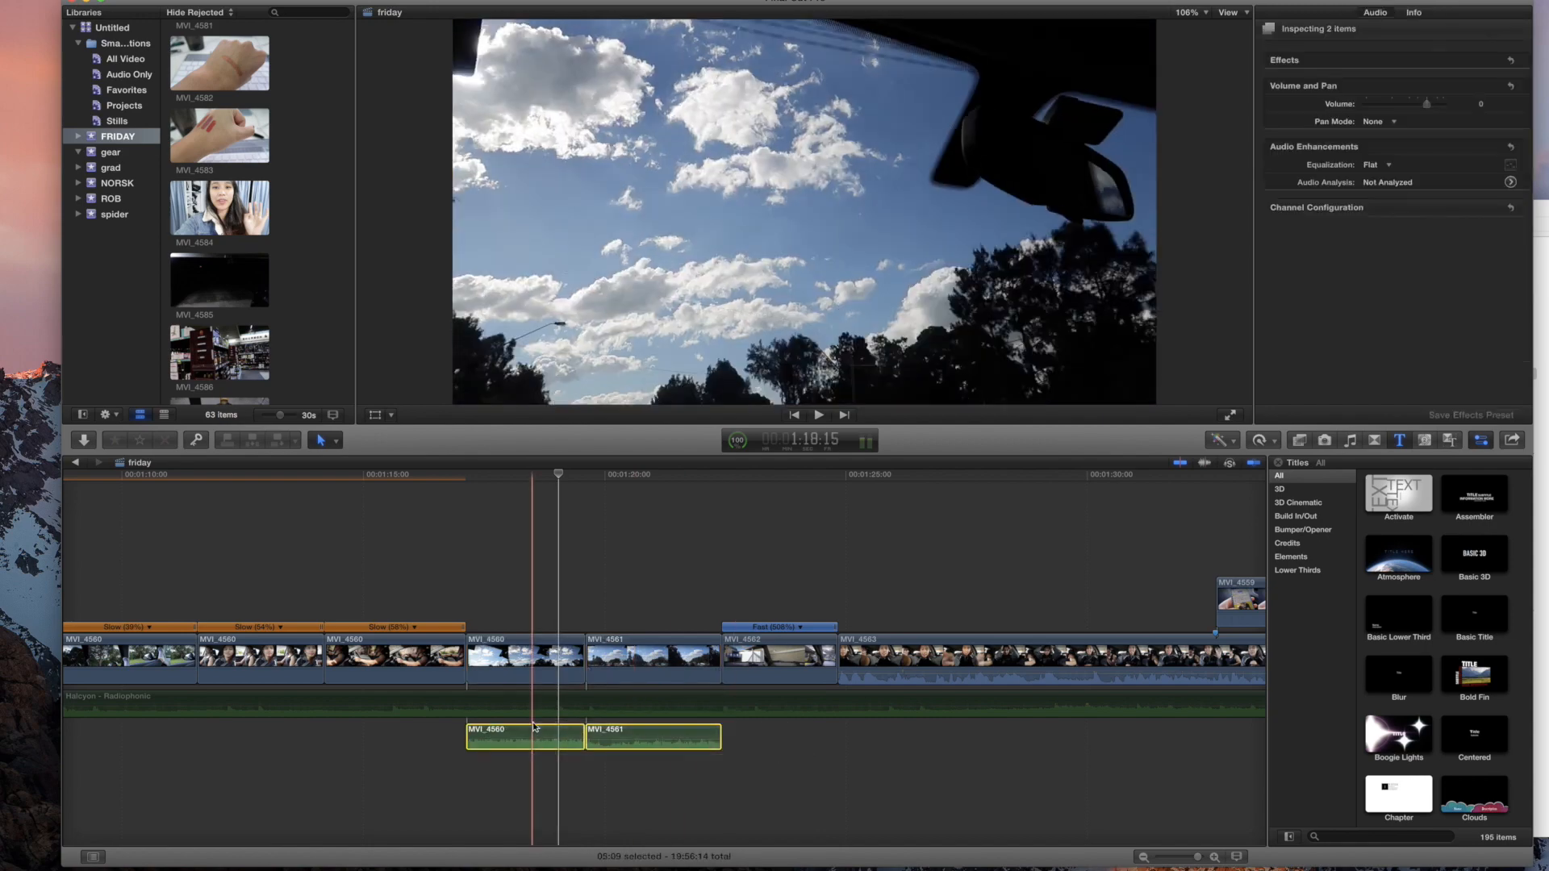
pyautogui.press('Delete')
pyautogui.click(564, 699)
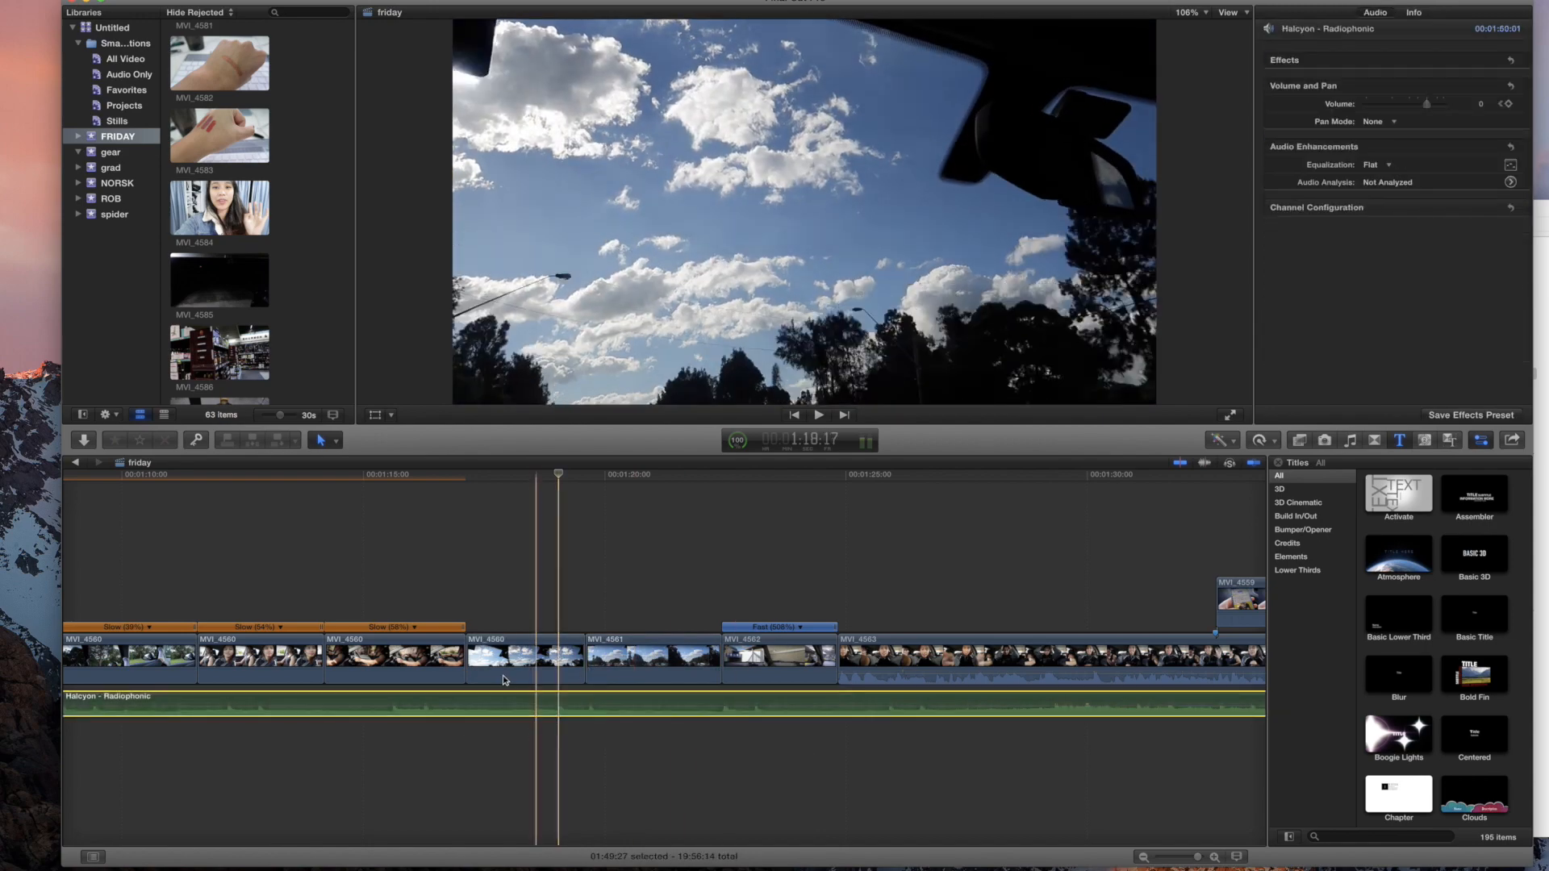
# Step: Shorten the normal-speed MVI_4560 clip before MVI_4561 and retime it to Slow (52%) with a length of 2:02
pyautogui.click(474, 698)
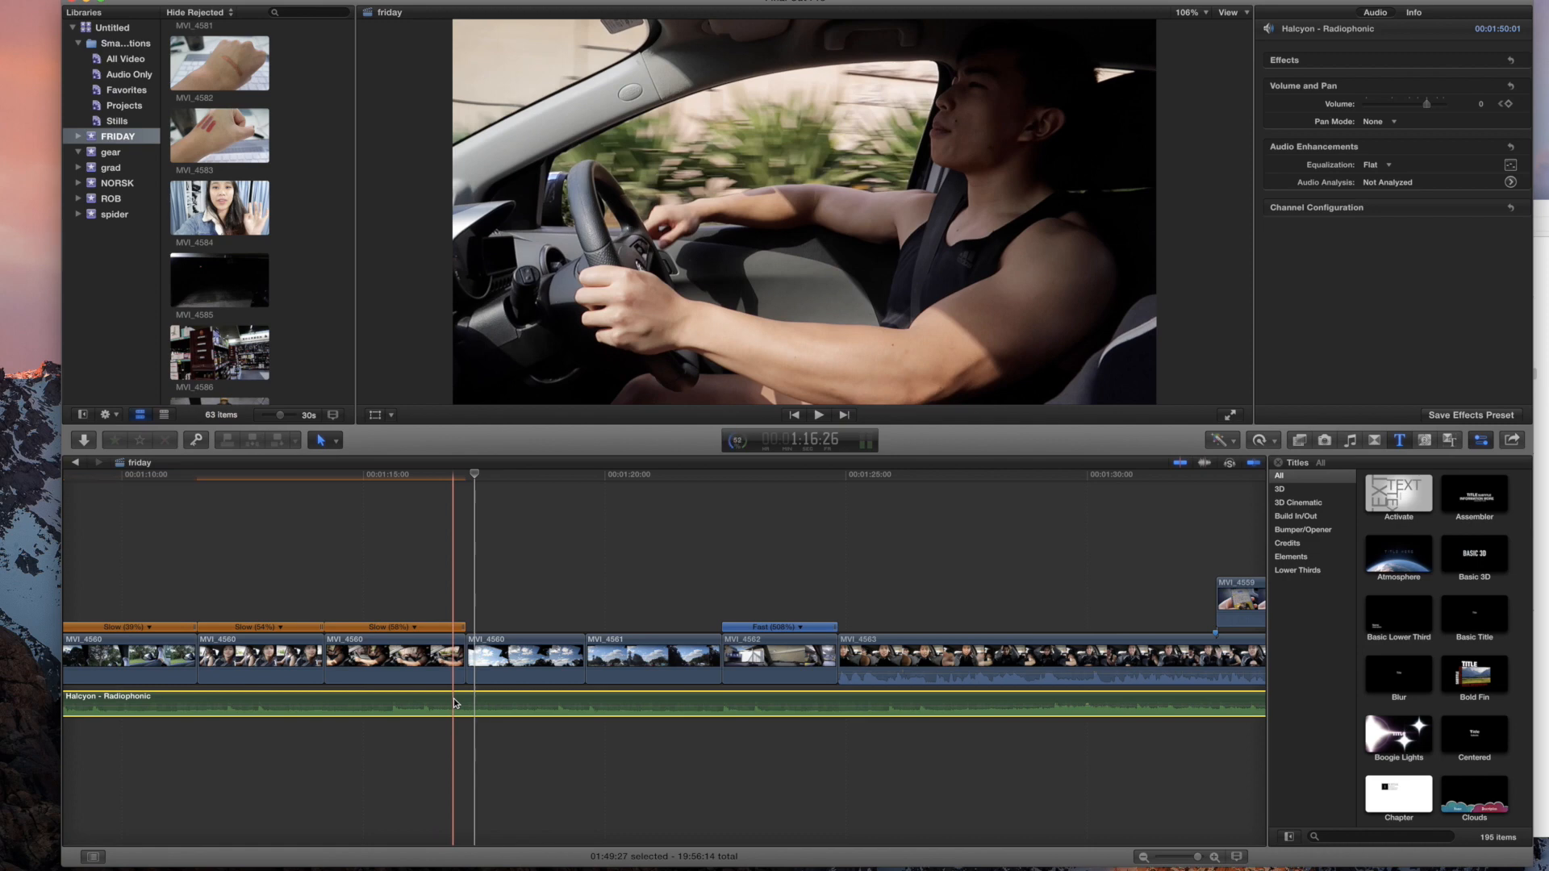
pyautogui.hscroll(5, 451, 728)
pyautogui.hscroll(1, 451, 728)
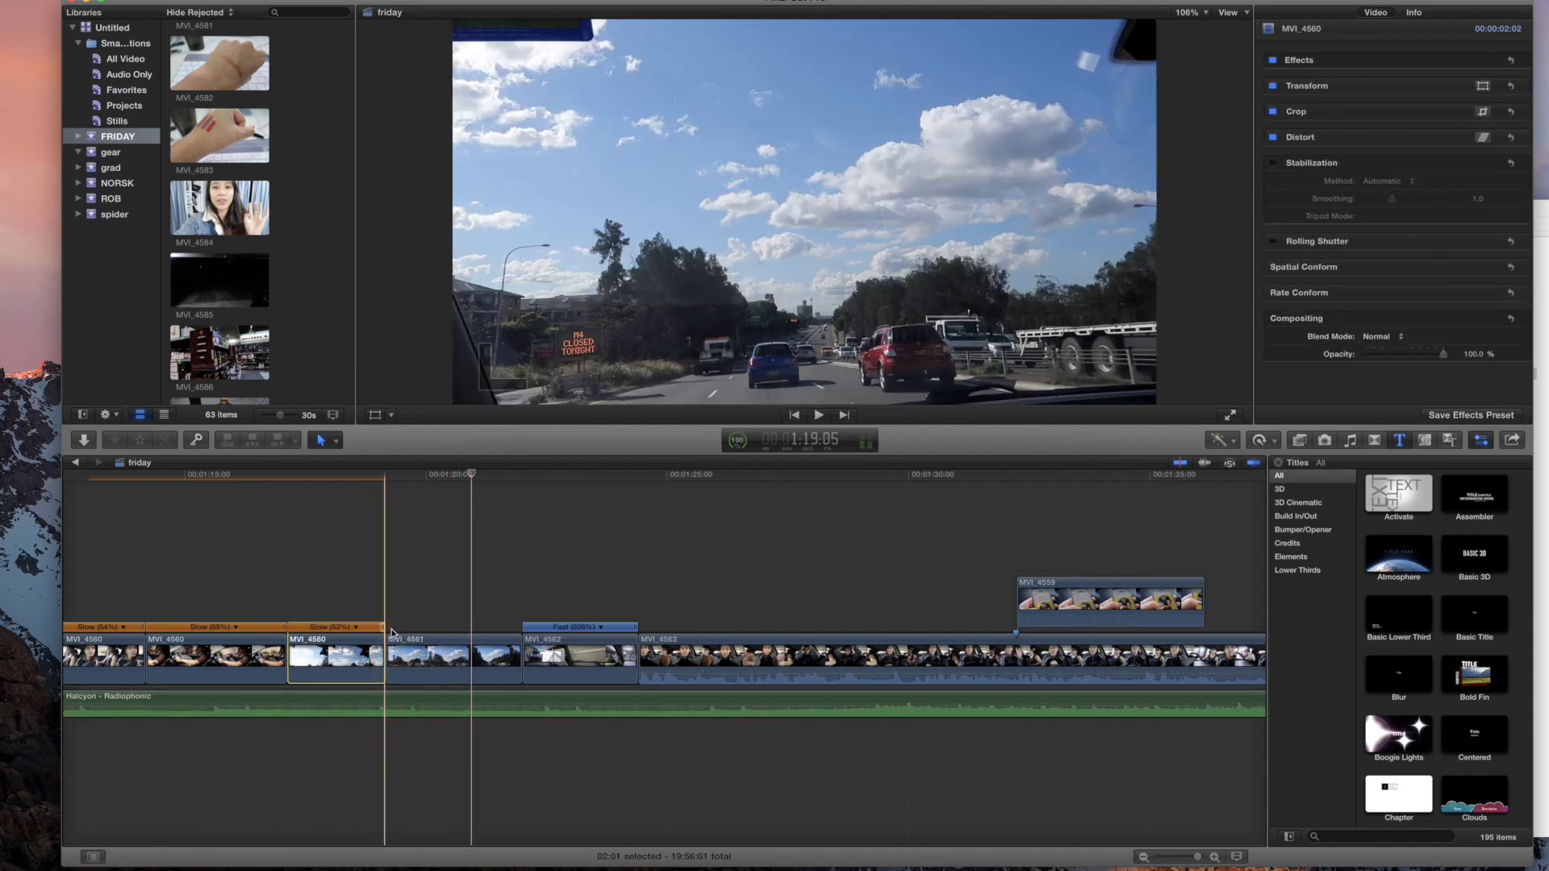
# Step: Trim the end of MVI_4561 to a length of 1:48 and play across the edit into MVI_4562
pyautogui.moveTo(519, 655); pyautogui.dragTo(471, 658)
pyautogui.press('space')
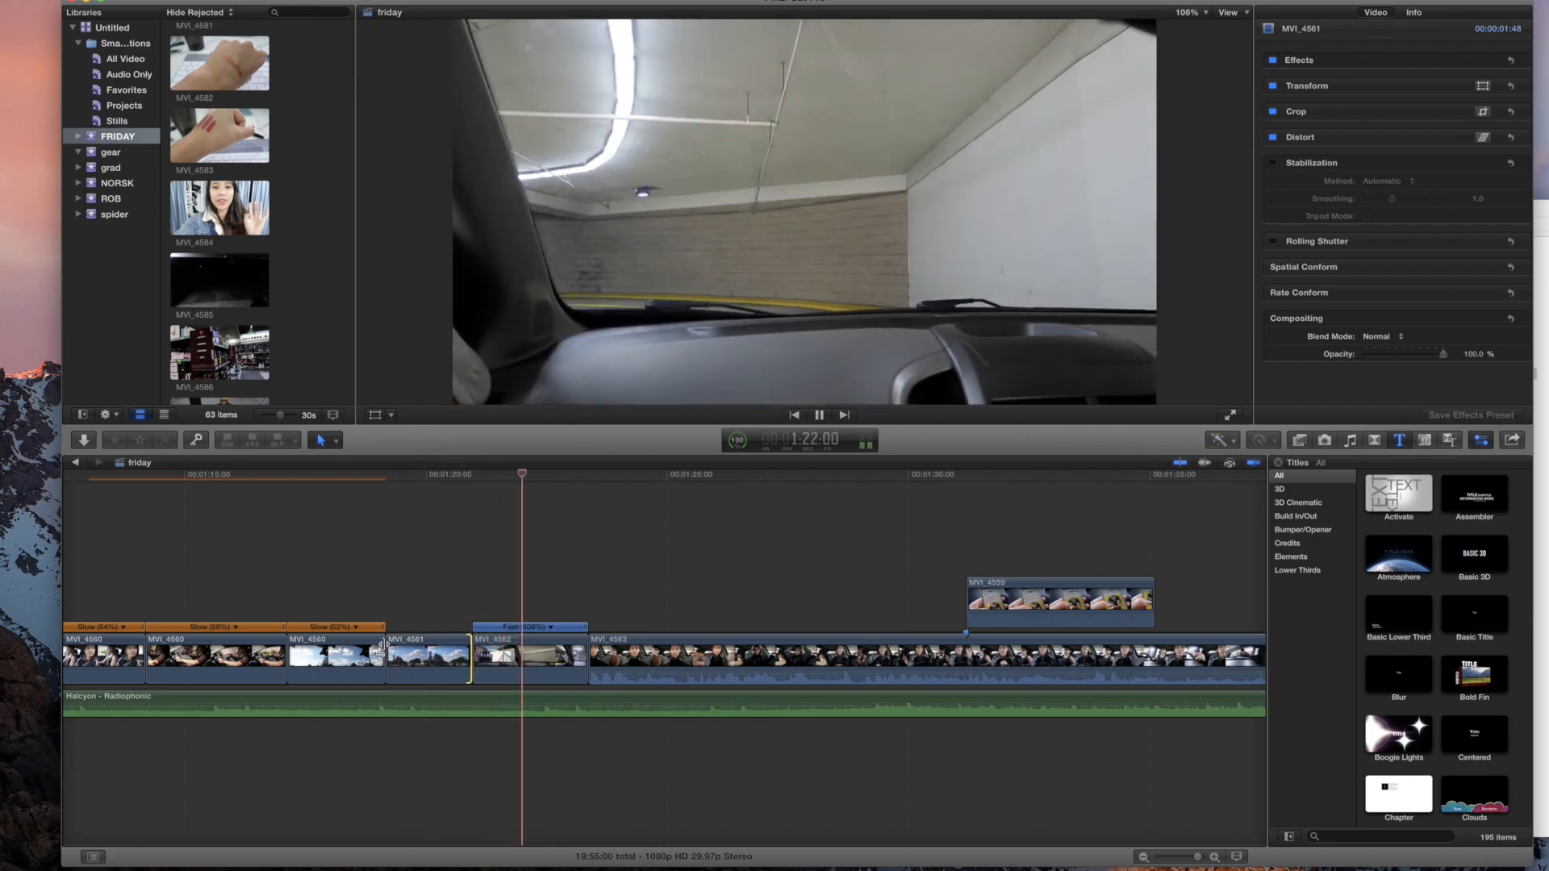
pyautogui.press('space')
# Step: Split the Halcyon - Radiophonic music at 1:23:20, near the start of MVI_4563, and fade out the end of the part before the cut
pyautogui.click(601, 706)
pyautogui.press('super+b')
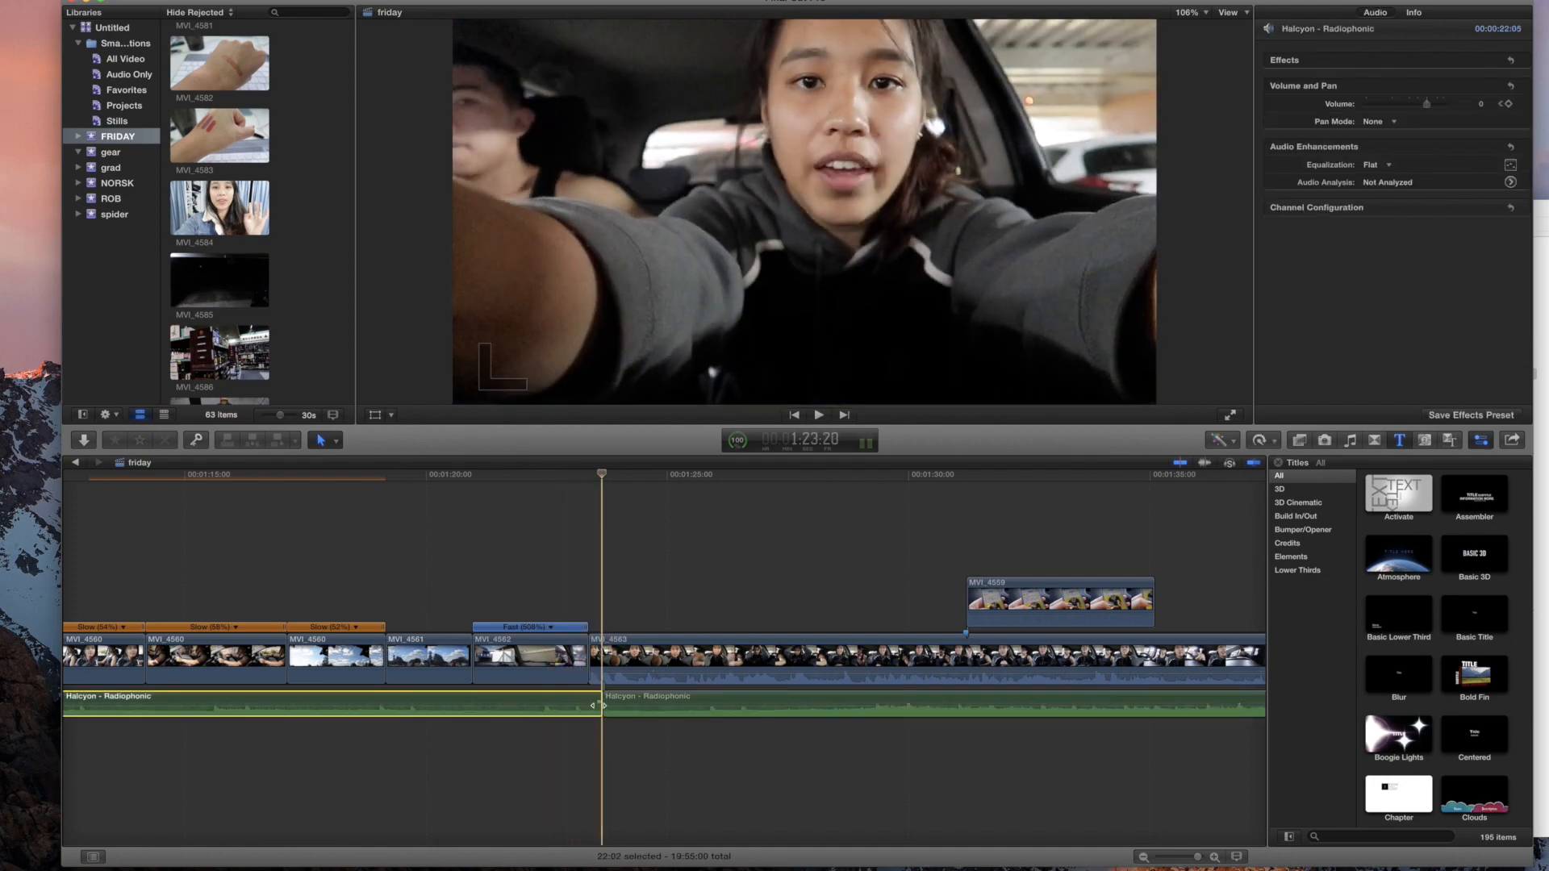
pyautogui.hscroll(-20, 548, 702)
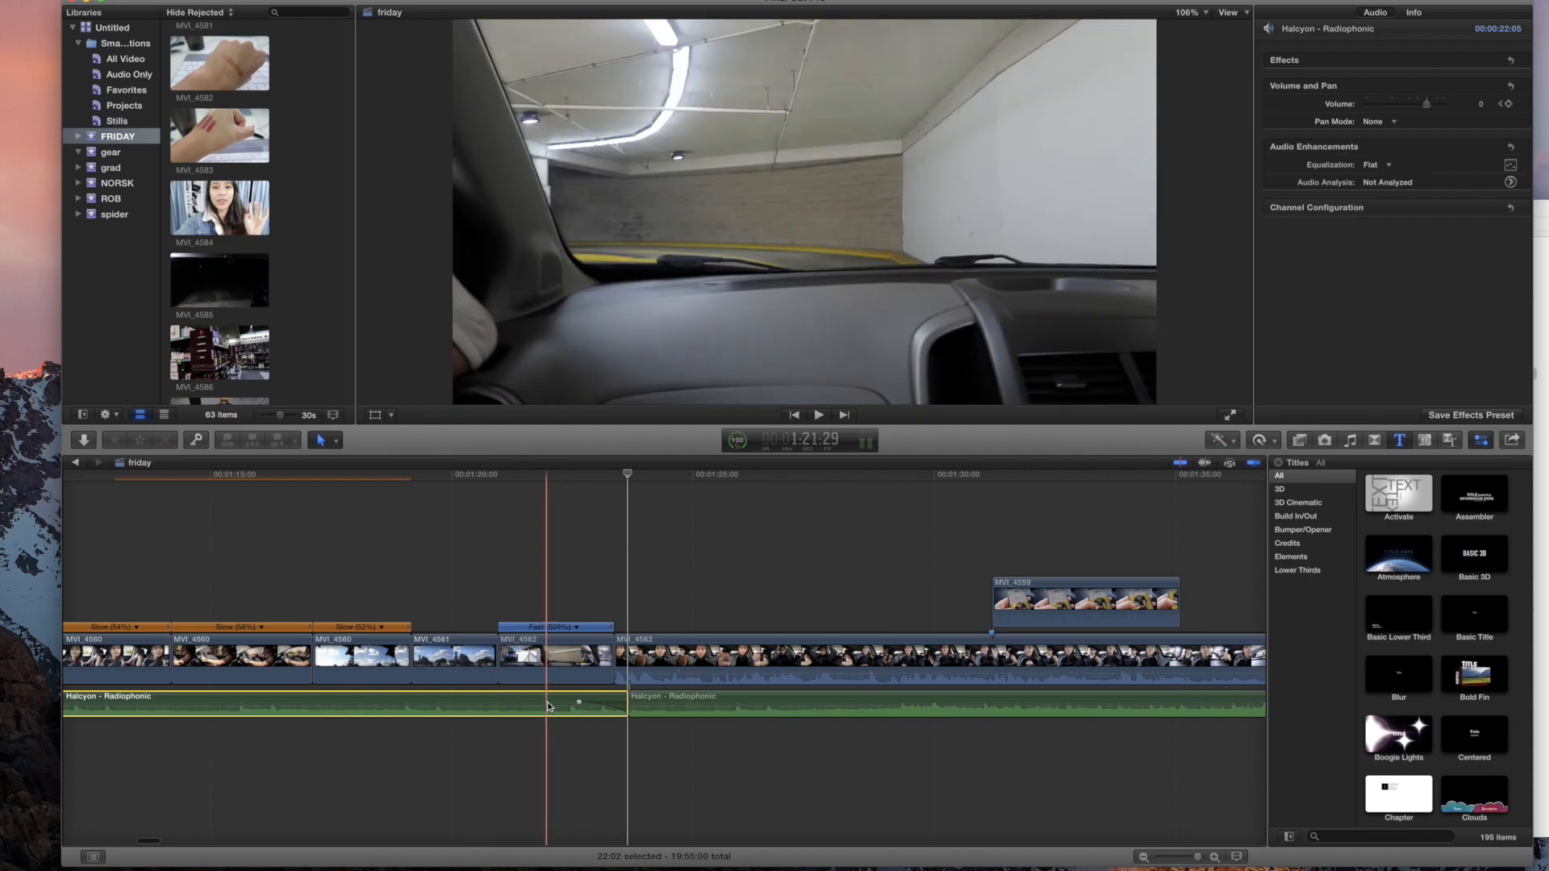
pyautogui.hscroll(15, 547, 700)
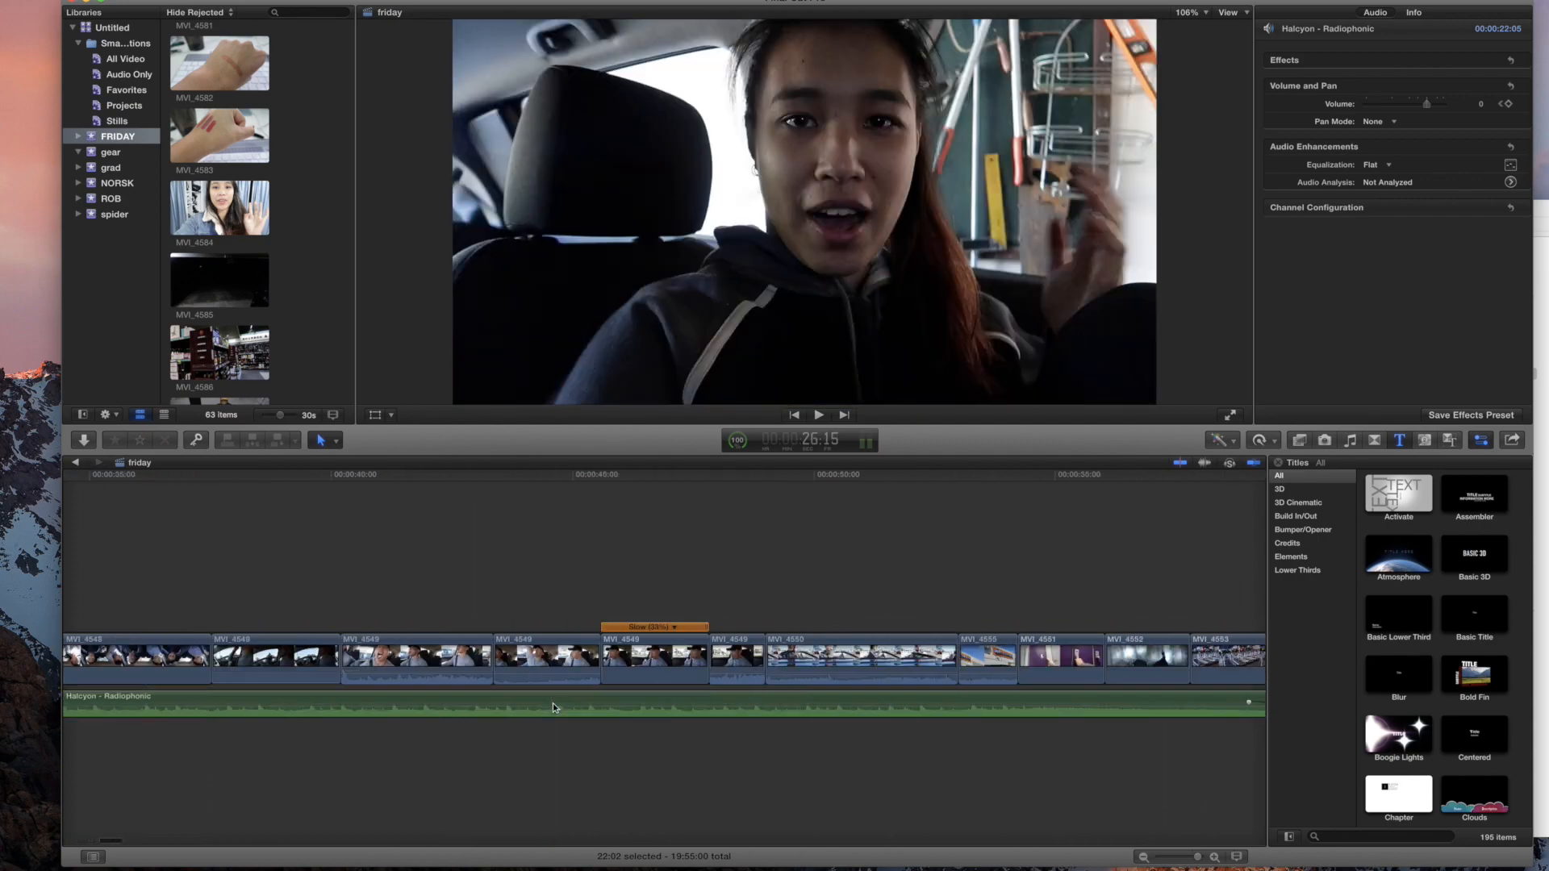
# Step: Detach and delete the audio of the six short clips between MVI_4563 and MVI_4566
pyautogui.hscroll(10, 598, 717)
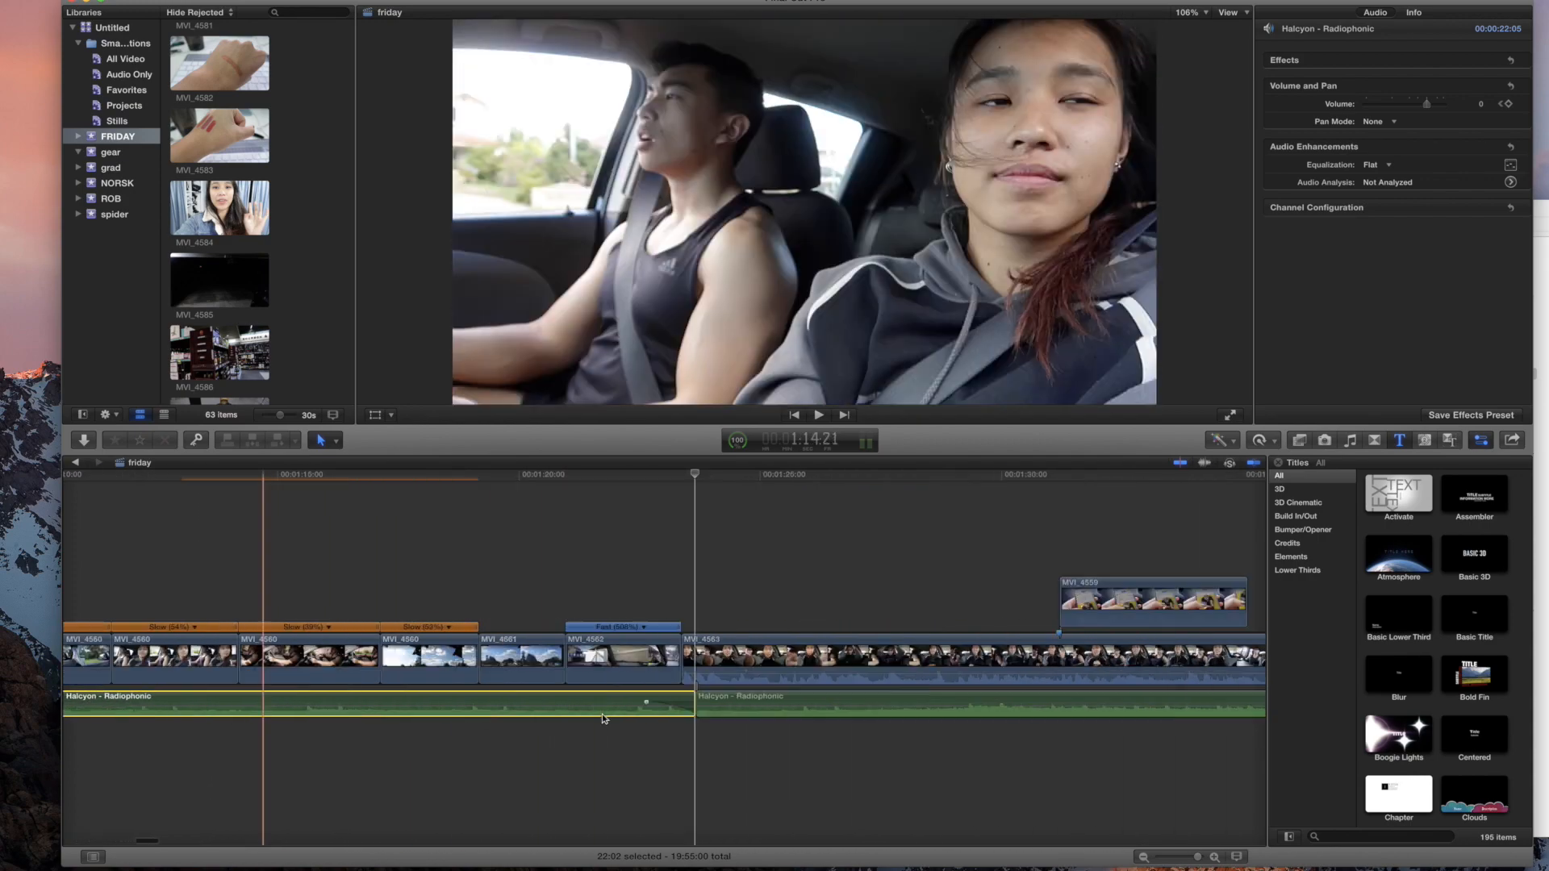
pyautogui.hscroll(-20, 642, 720)
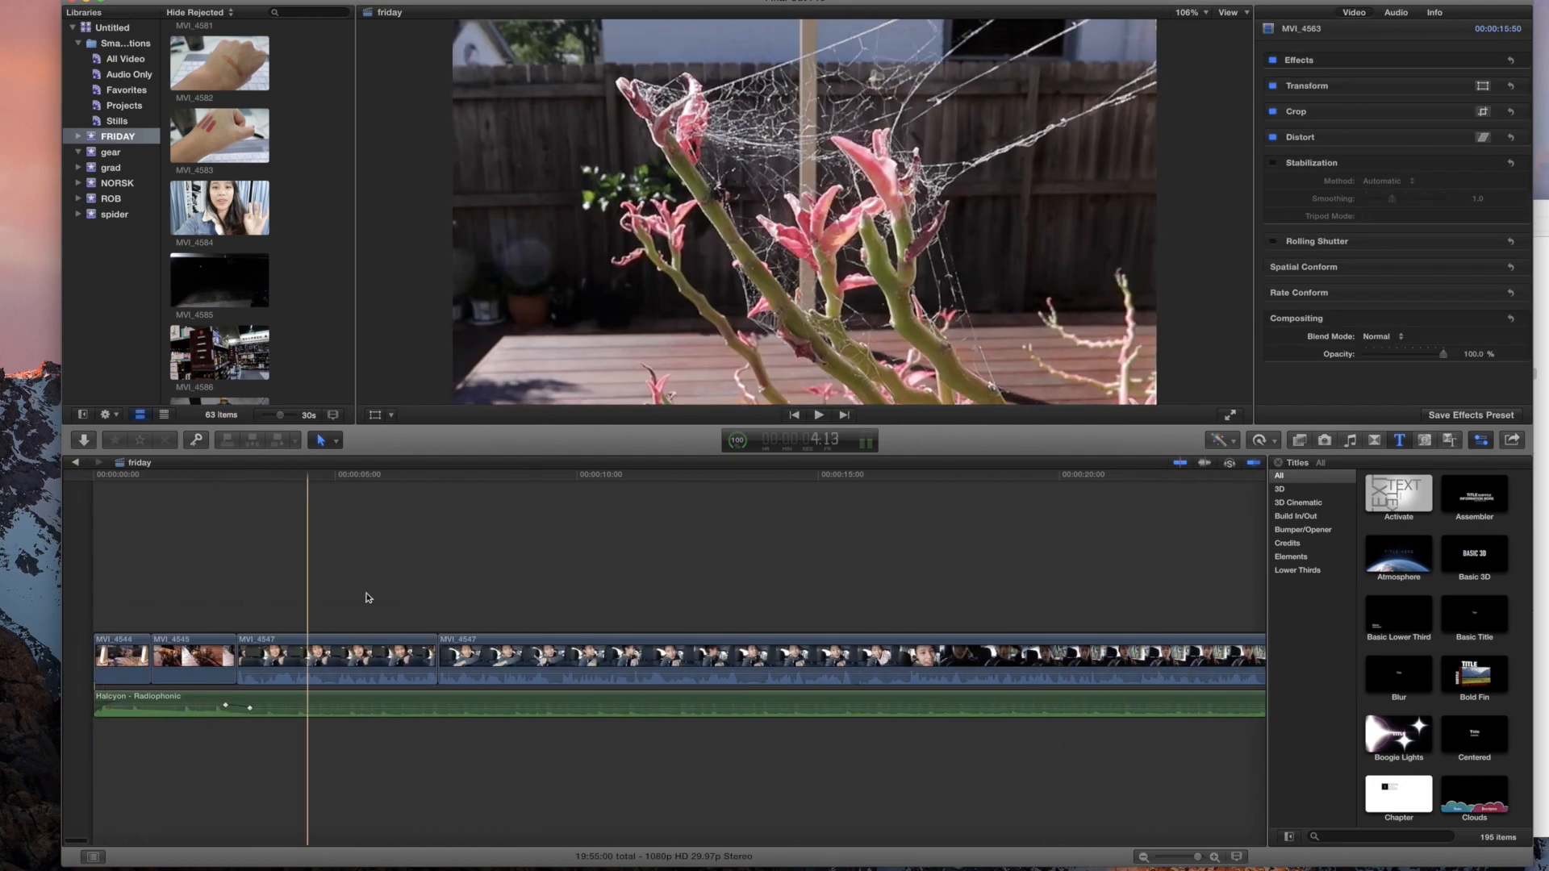
pyautogui.hscroll(12, 536, 633)
pyautogui.hscroll(11, 539, 625)
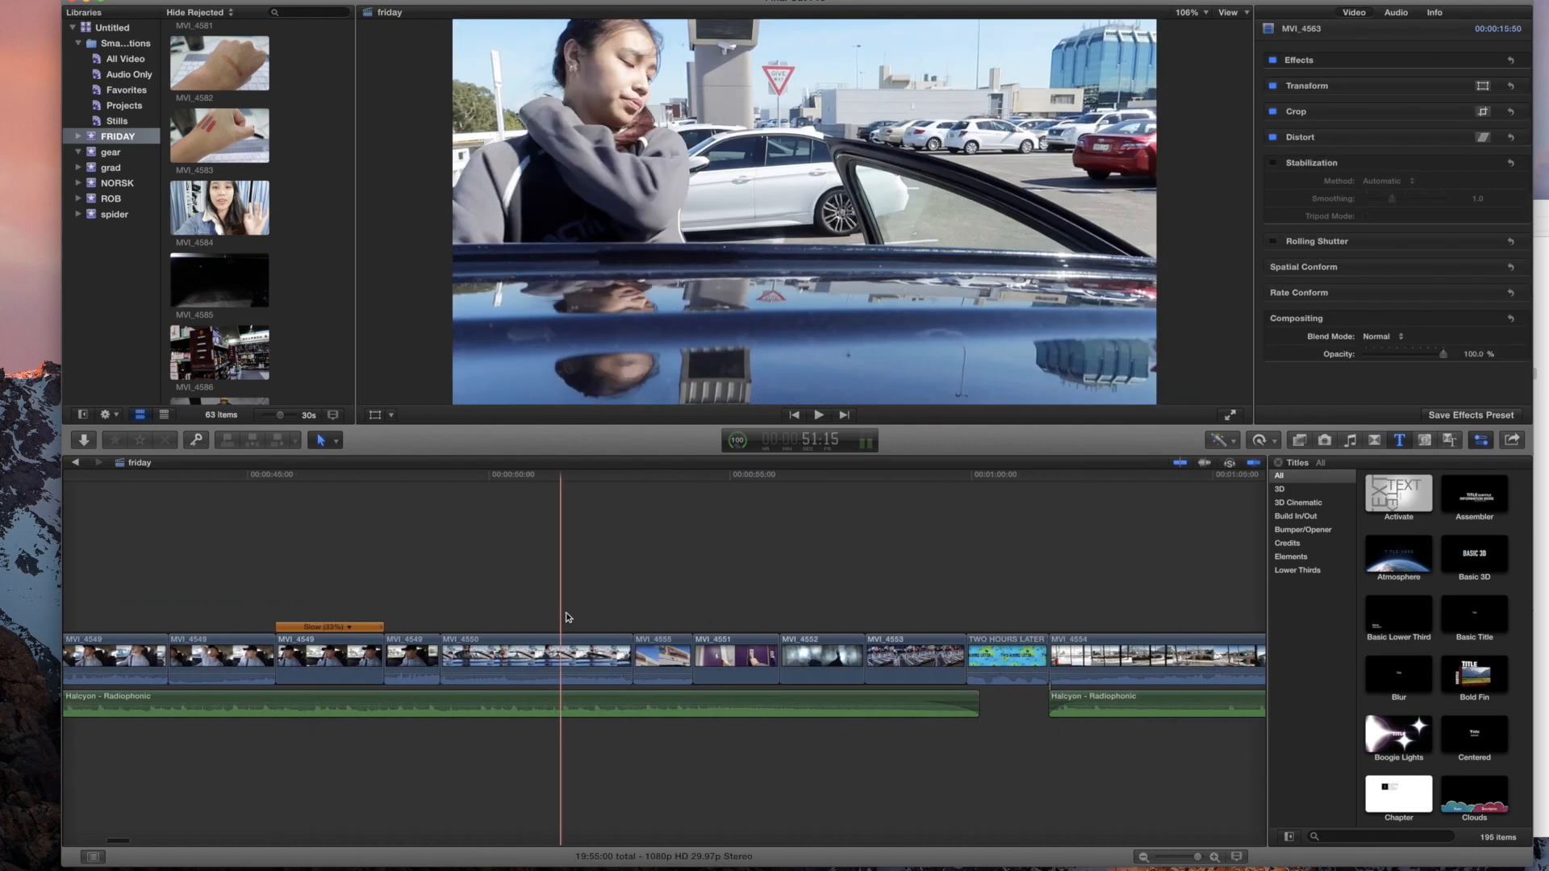
pyautogui.hscroll(5, 575, 618)
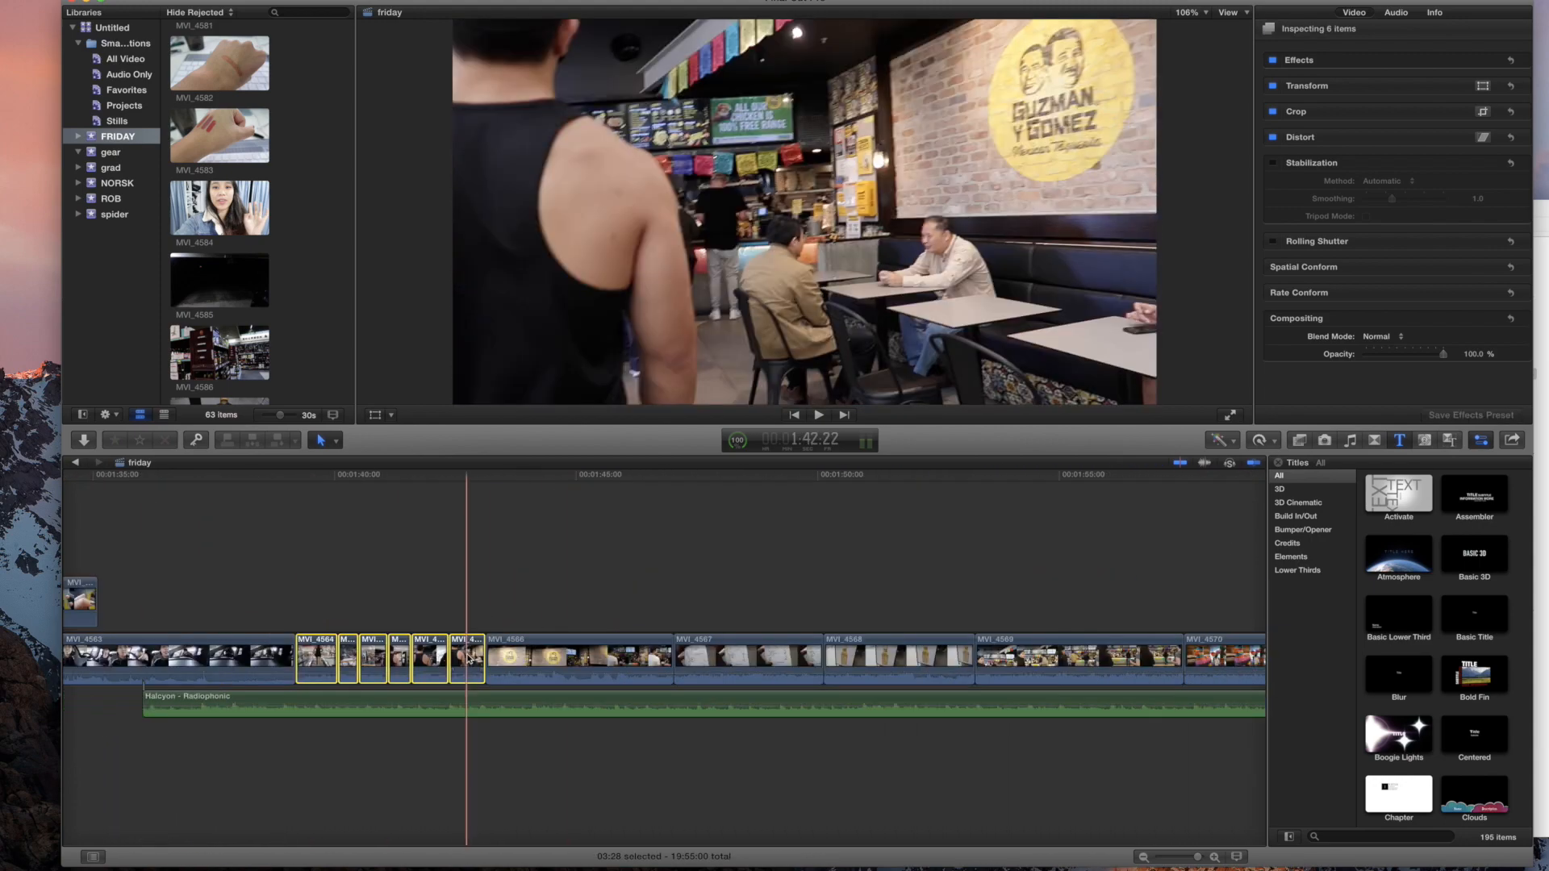
pyautogui.rightClick(468, 655)
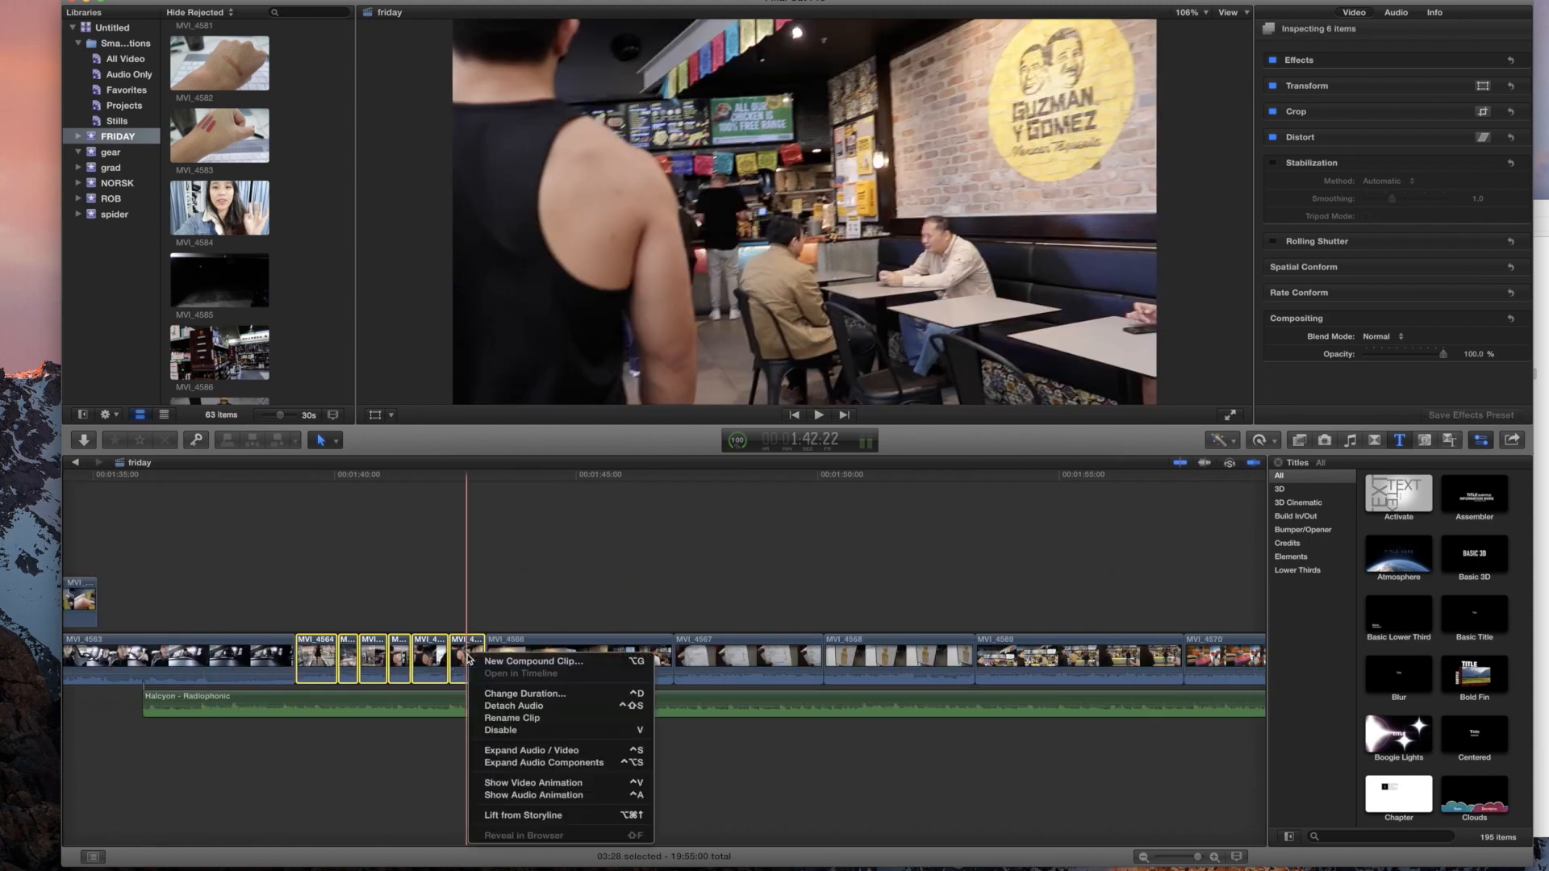
pyautogui.click(513, 706)
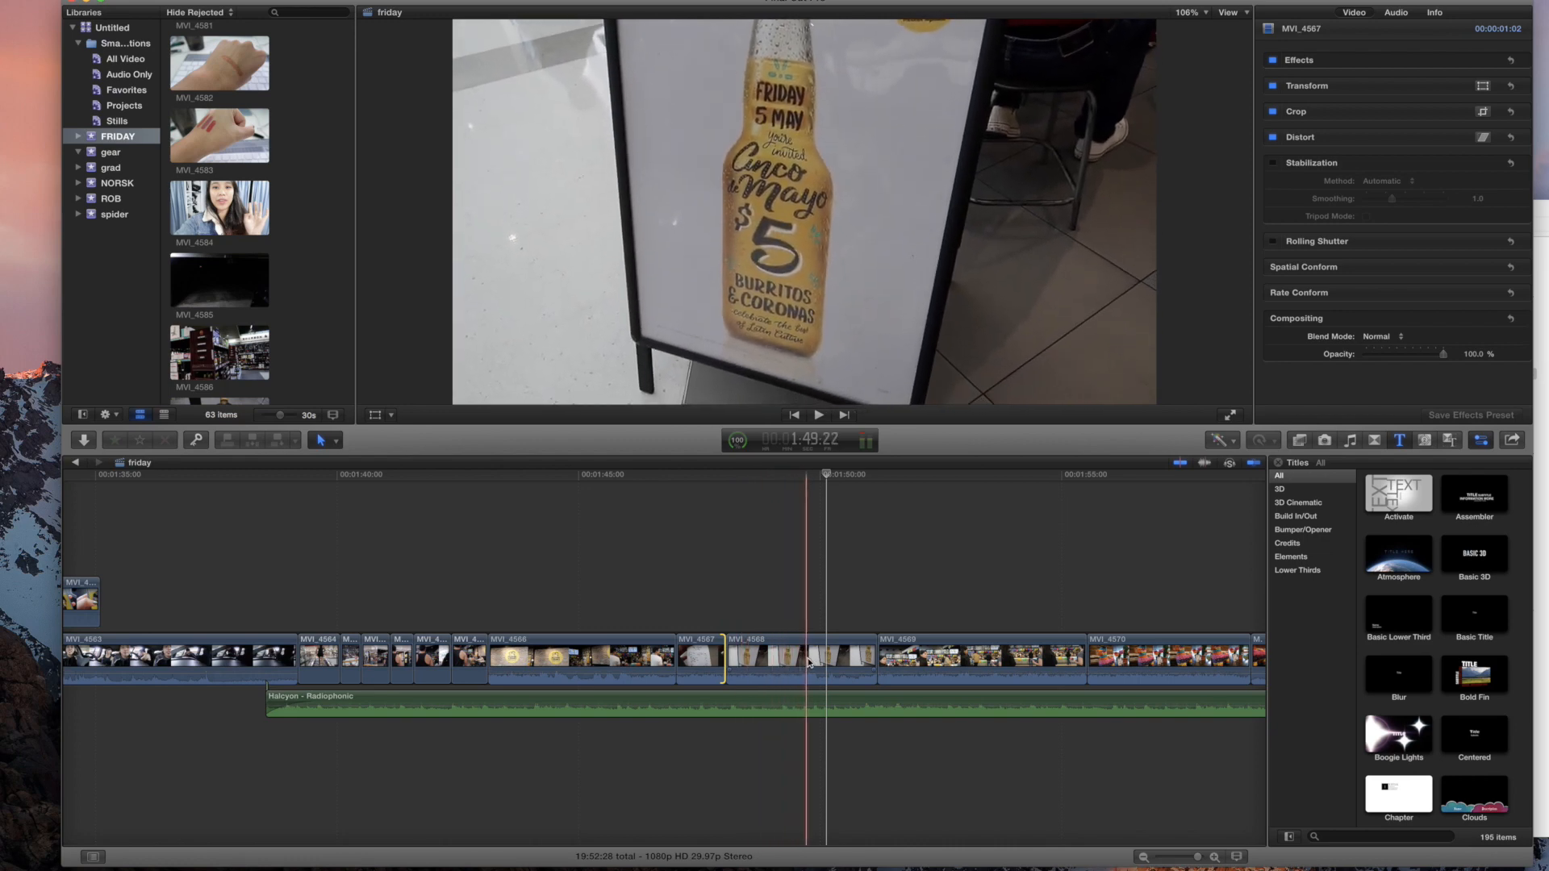
# Step: Cut MVI_4568 at 1:49:22 and MVI_4569 at 1:52:15, and delete the part after each cut
pyautogui.press('i')
pyautogui.press('Delete')
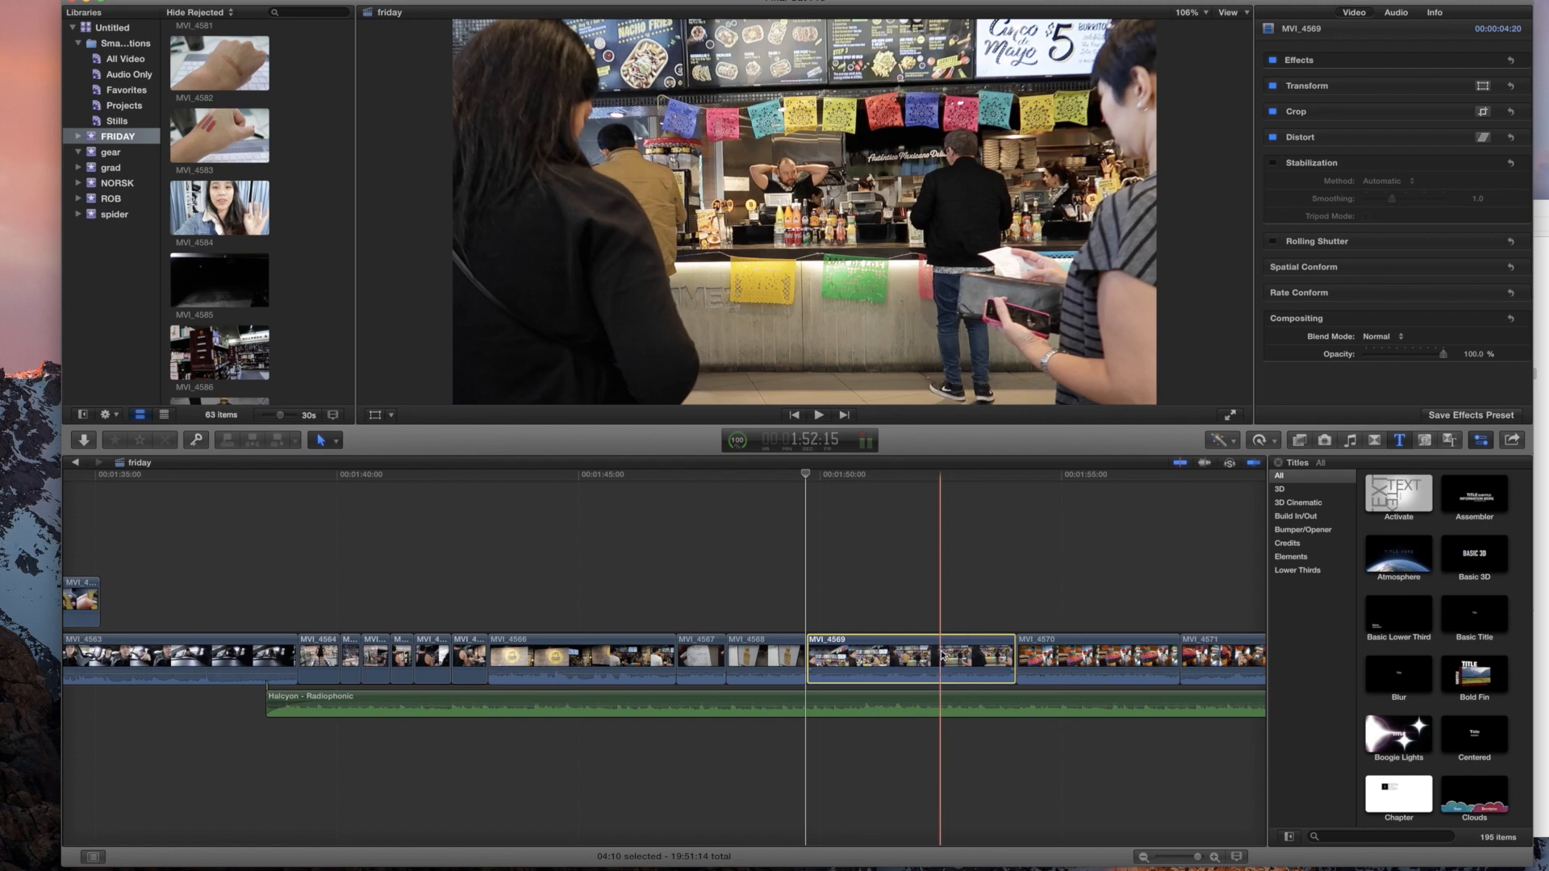
pyautogui.press('super+b')
pyautogui.click(971, 658)
pyautogui.press('Delete')
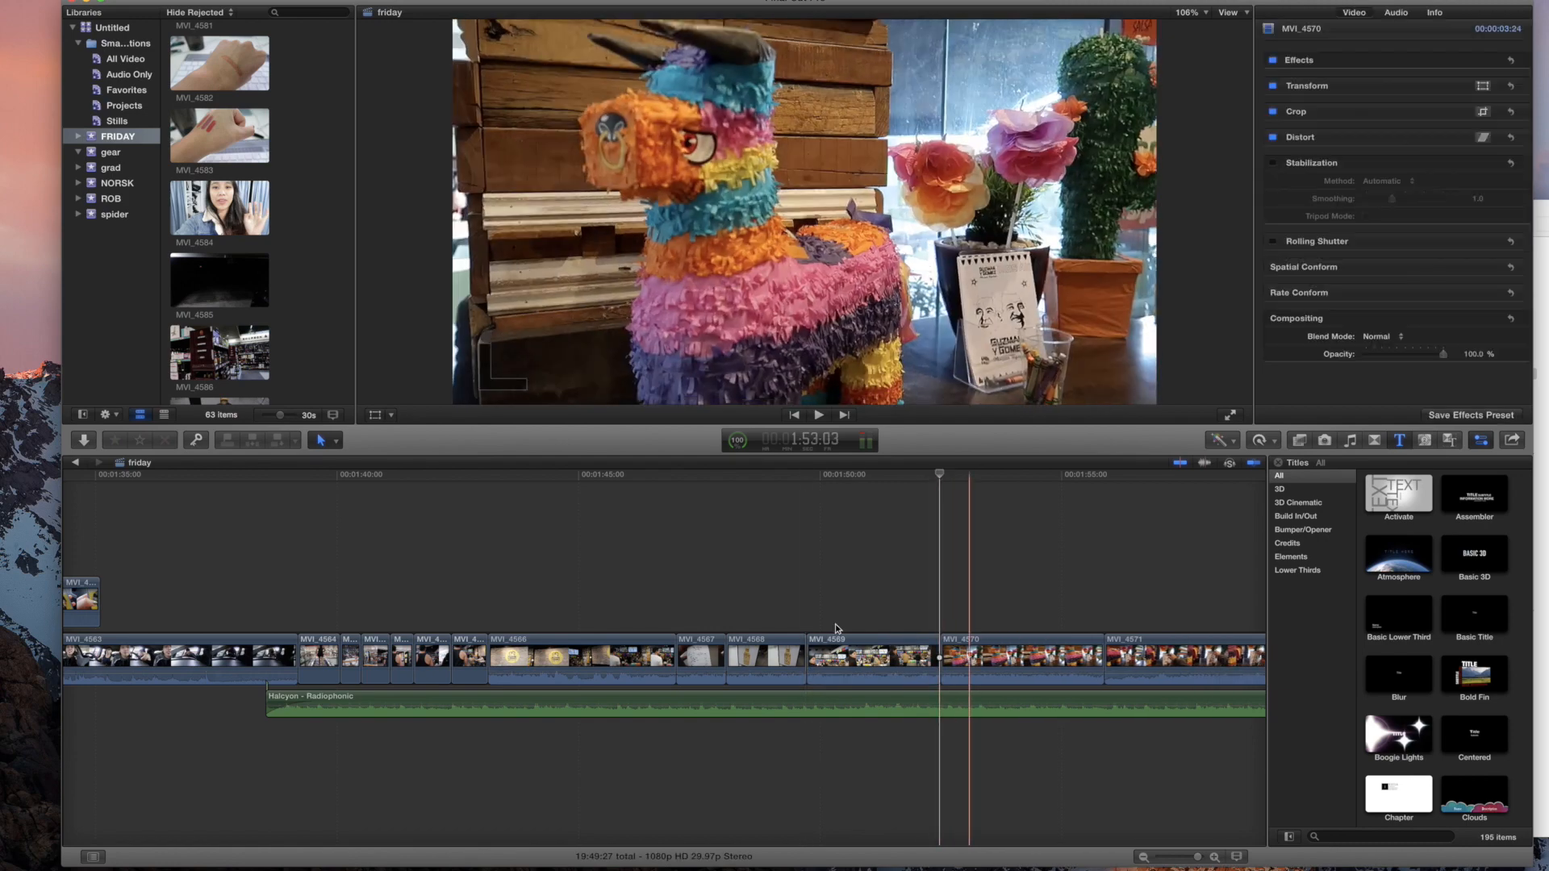
# Step: Detach and delete the audio of MVI_4566, MVI_4567, MVI_4568 and MVI_4569
pyautogui.moveTo(569, 609); pyautogui.dragTo(859, 652)
pyautogui.rightClick(859, 653)
pyautogui.click(897, 707)
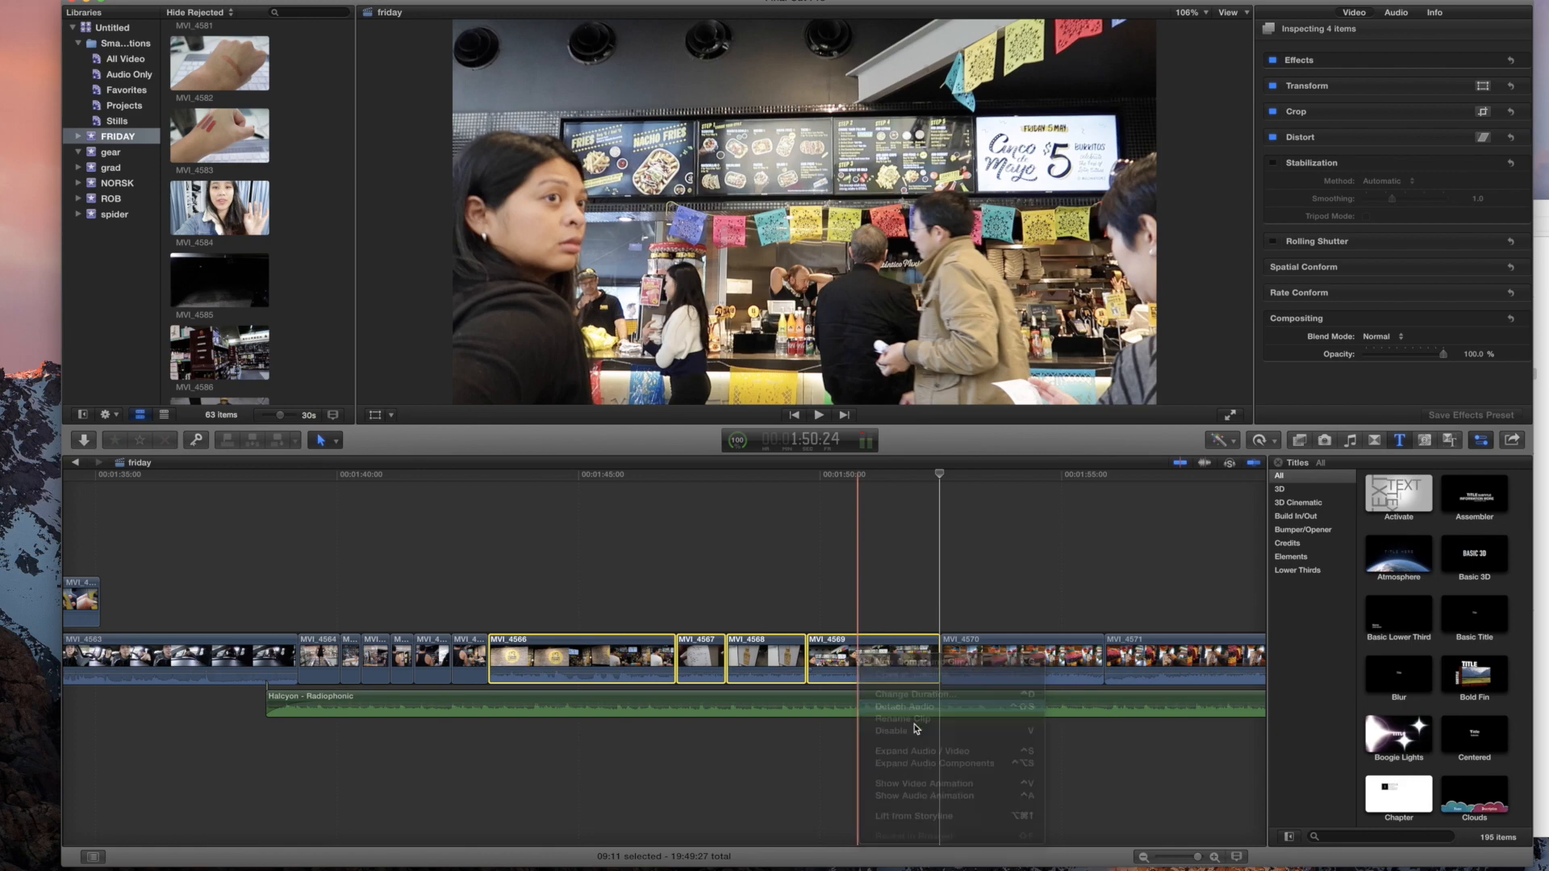
pyautogui.moveTo(494, 786); pyautogui.dragTo(892, 726)
pyautogui.press('Delete')
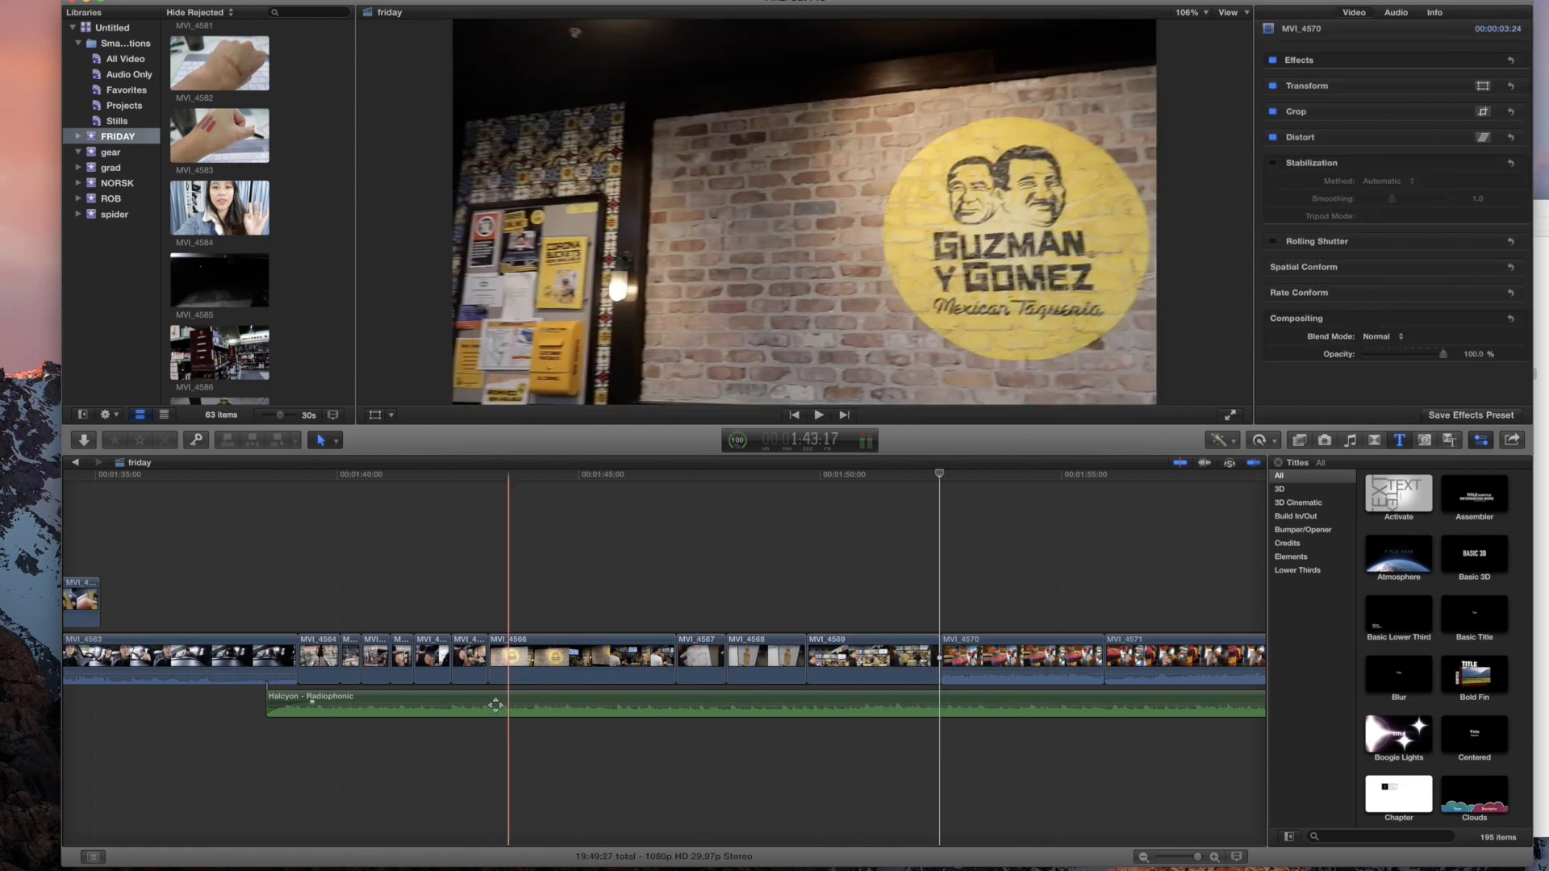
# Step: Split the Halcyon - Radiophonic music at 1:52:25, near the start of MVI_4570, and fade out the end of the part before the cut
pyautogui.click(959, 702)
pyautogui.press('super+b')
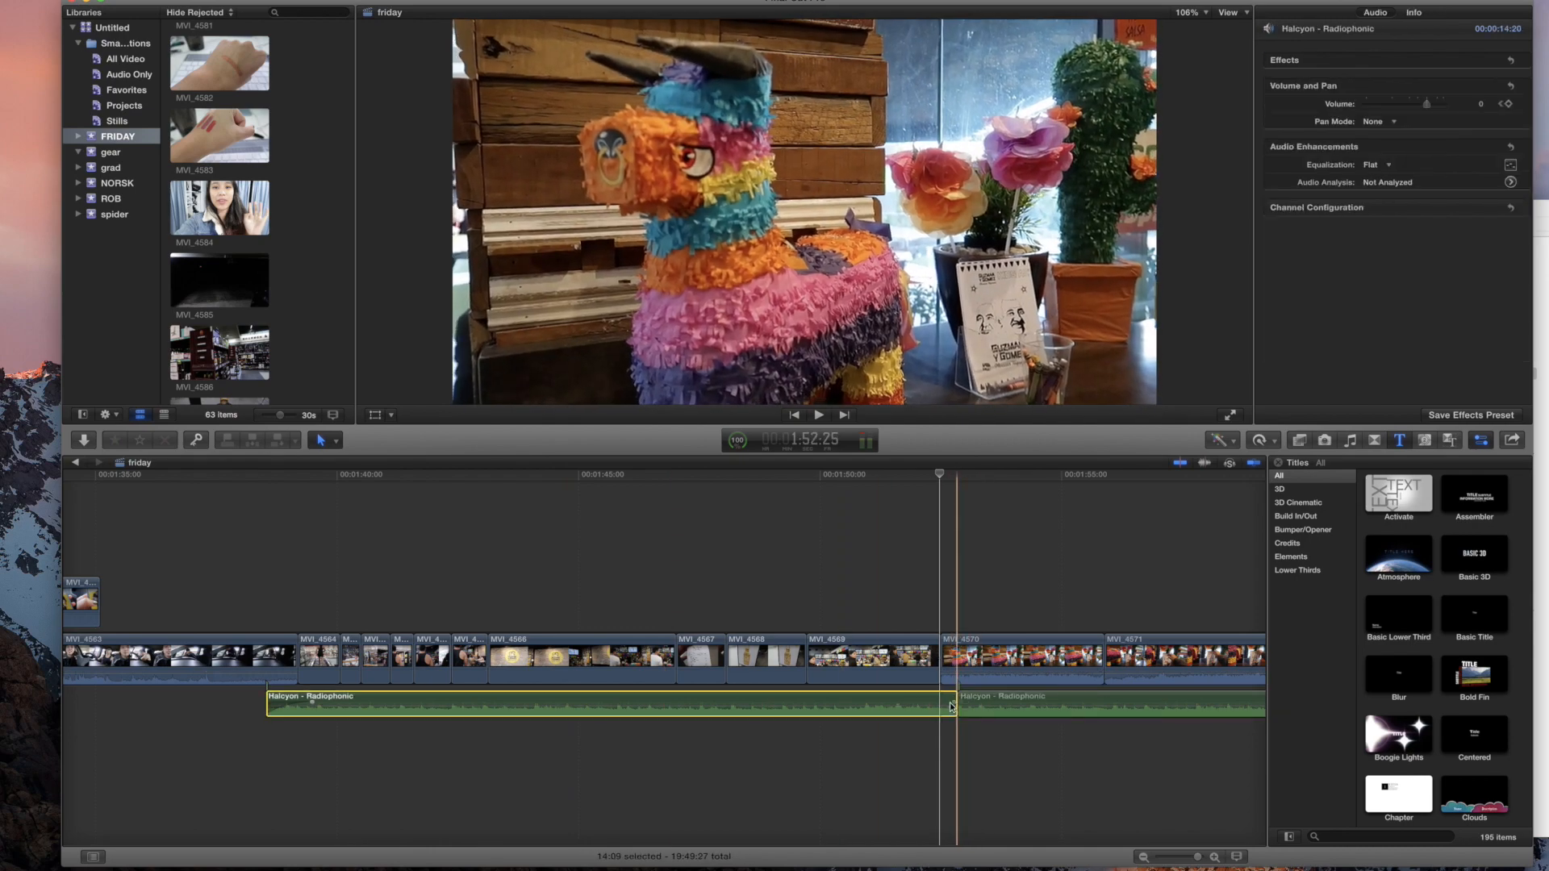
pyautogui.hscroll(5, 910, 704)
# Step: Disable the music after the cut and play the short clips leading into MVI_4566
pyautogui.click(908, 704)
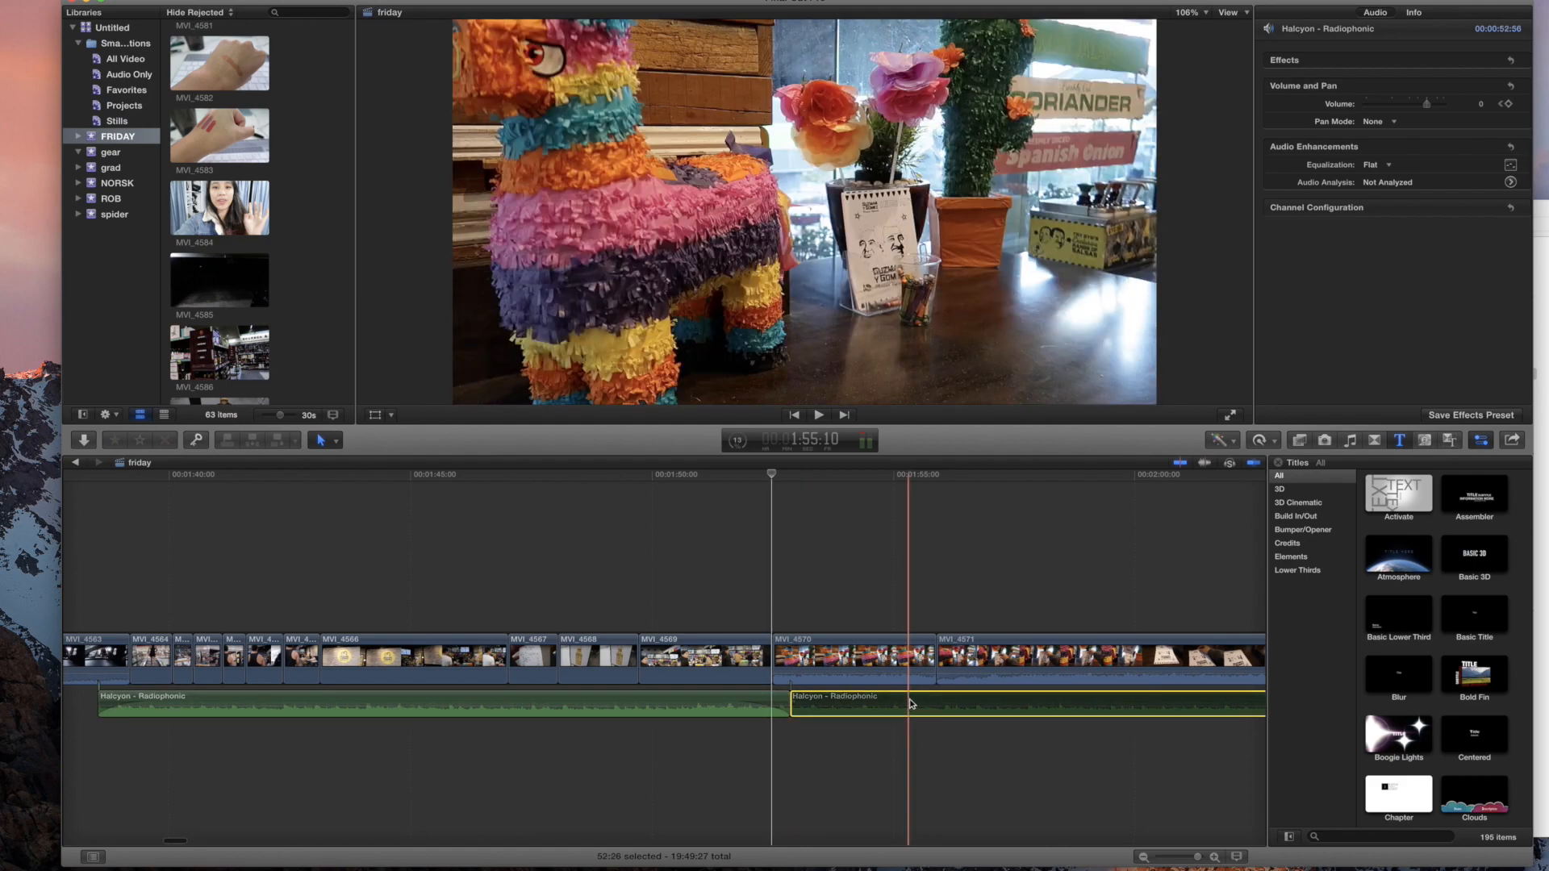
pyautogui.hscroll(-3, 909, 705)
pyautogui.press('space')
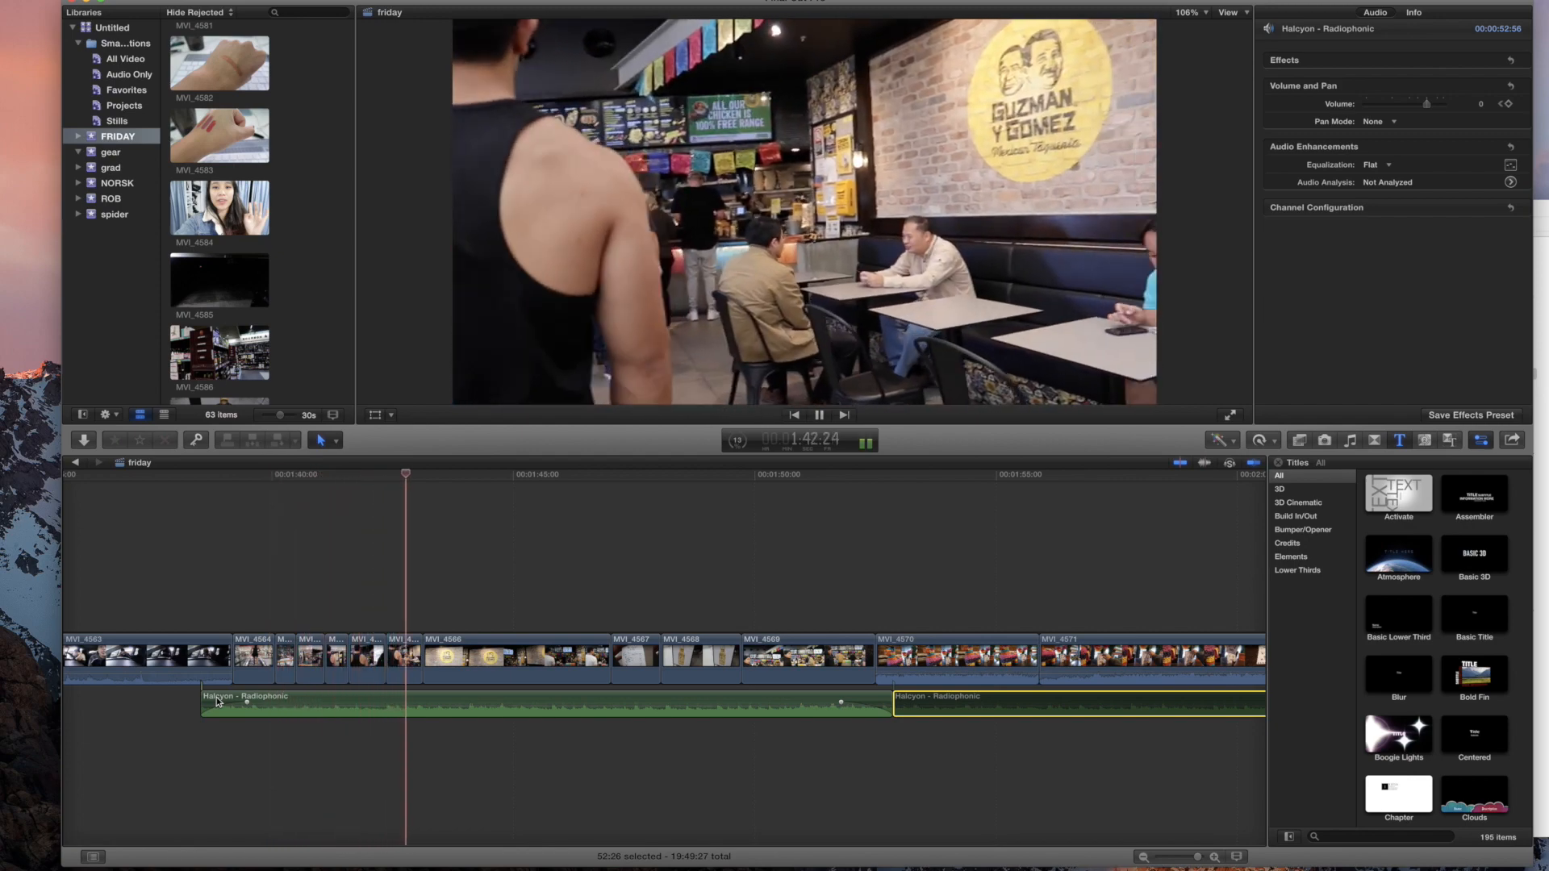
pyautogui.press('space')
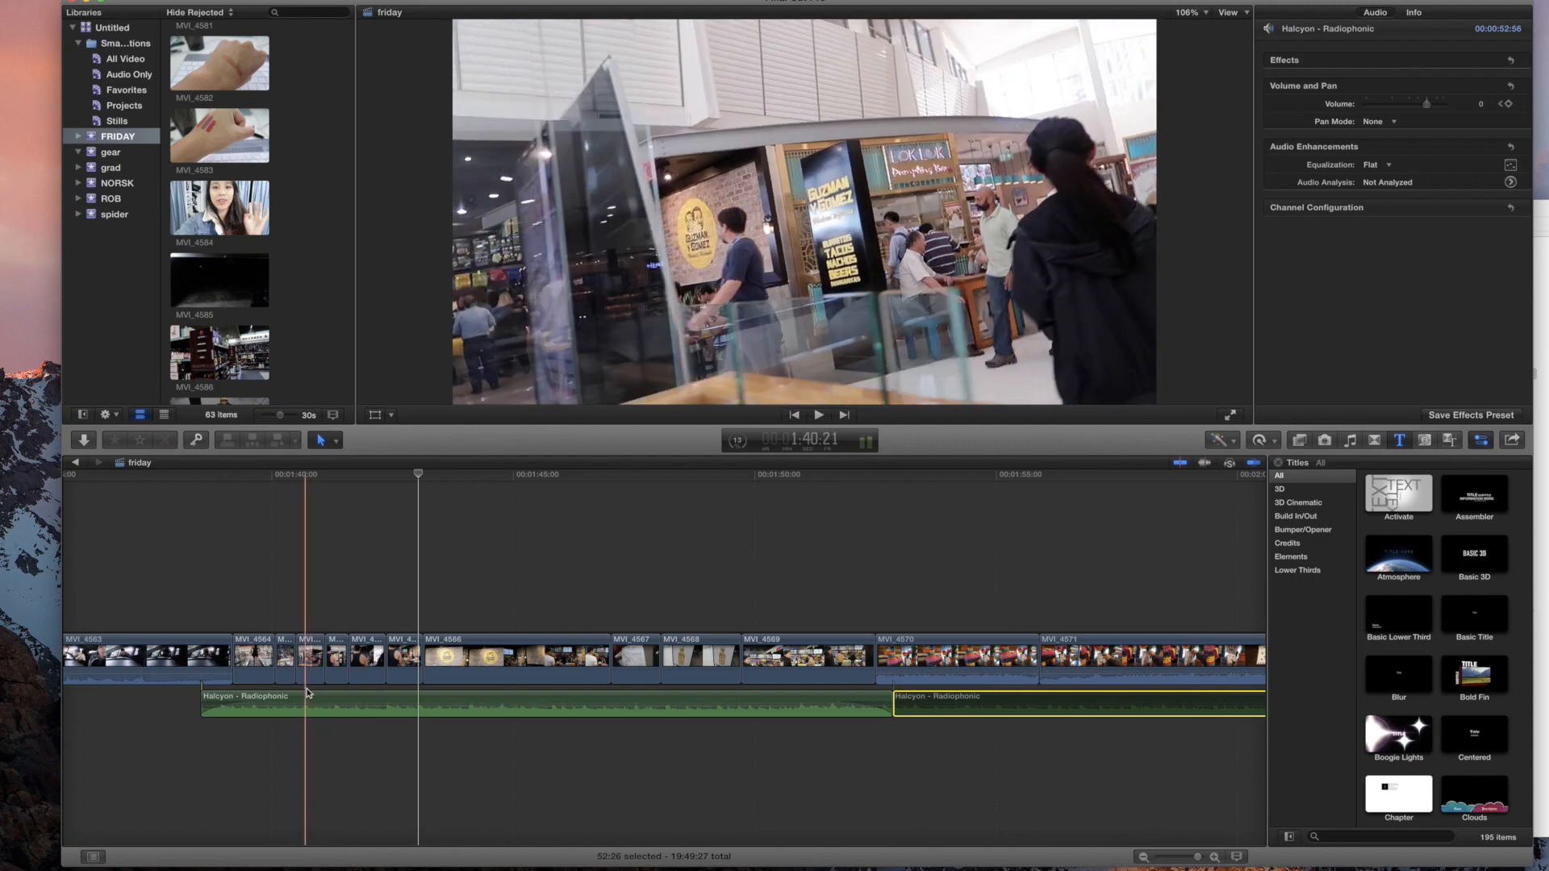
# Step: Delete the short MVI_4565 clip at 1:40:24 and play the edited sequence through to MVI_4570
pyautogui.click(310, 670)
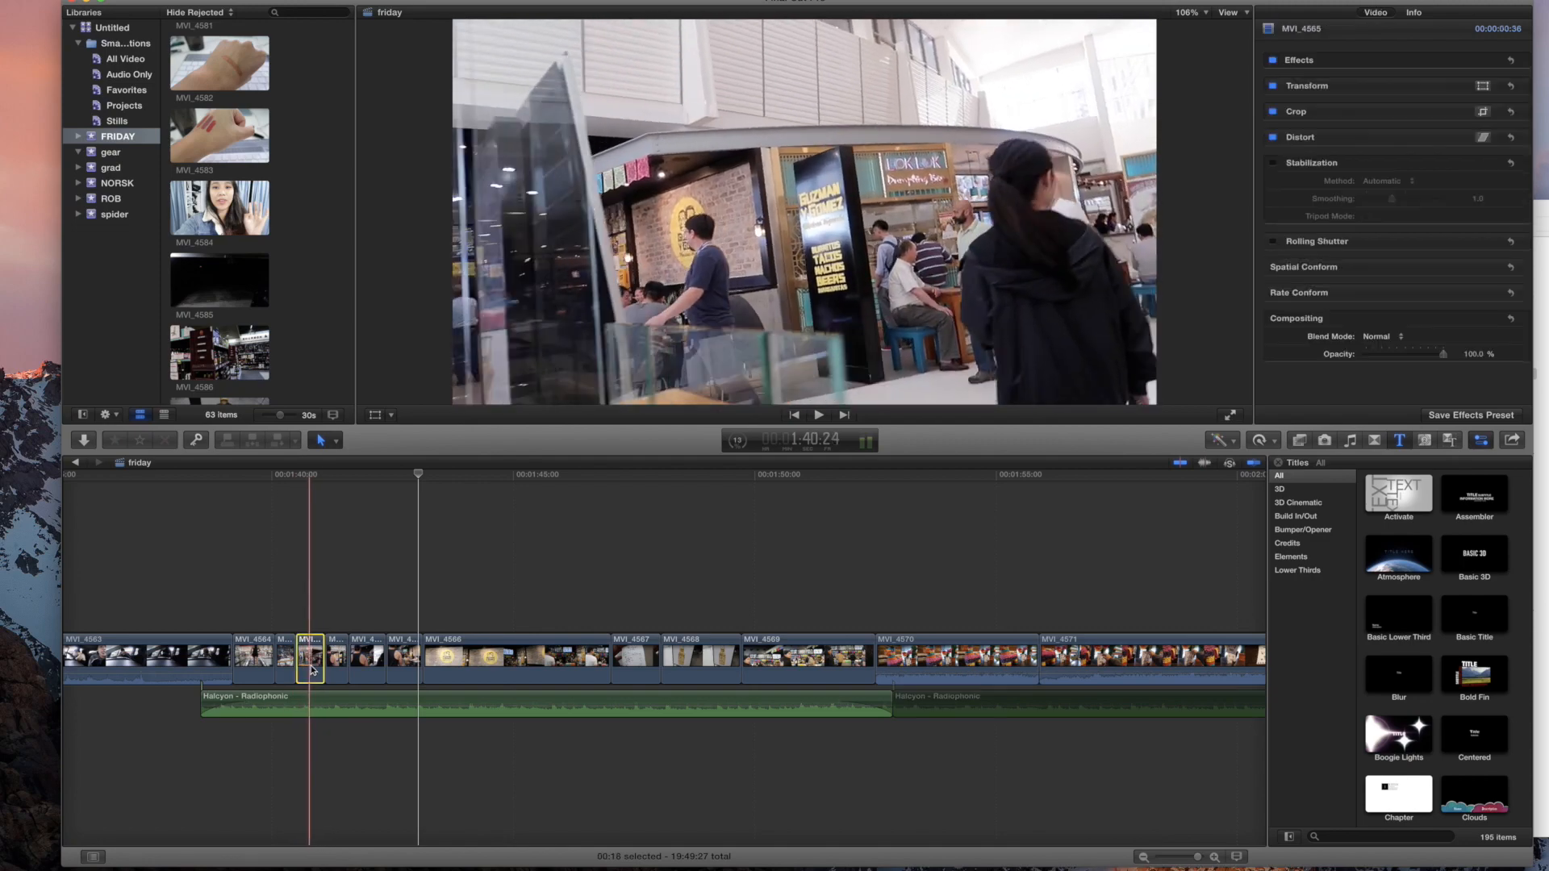
pyautogui.press('Delete')
pyautogui.press('space')
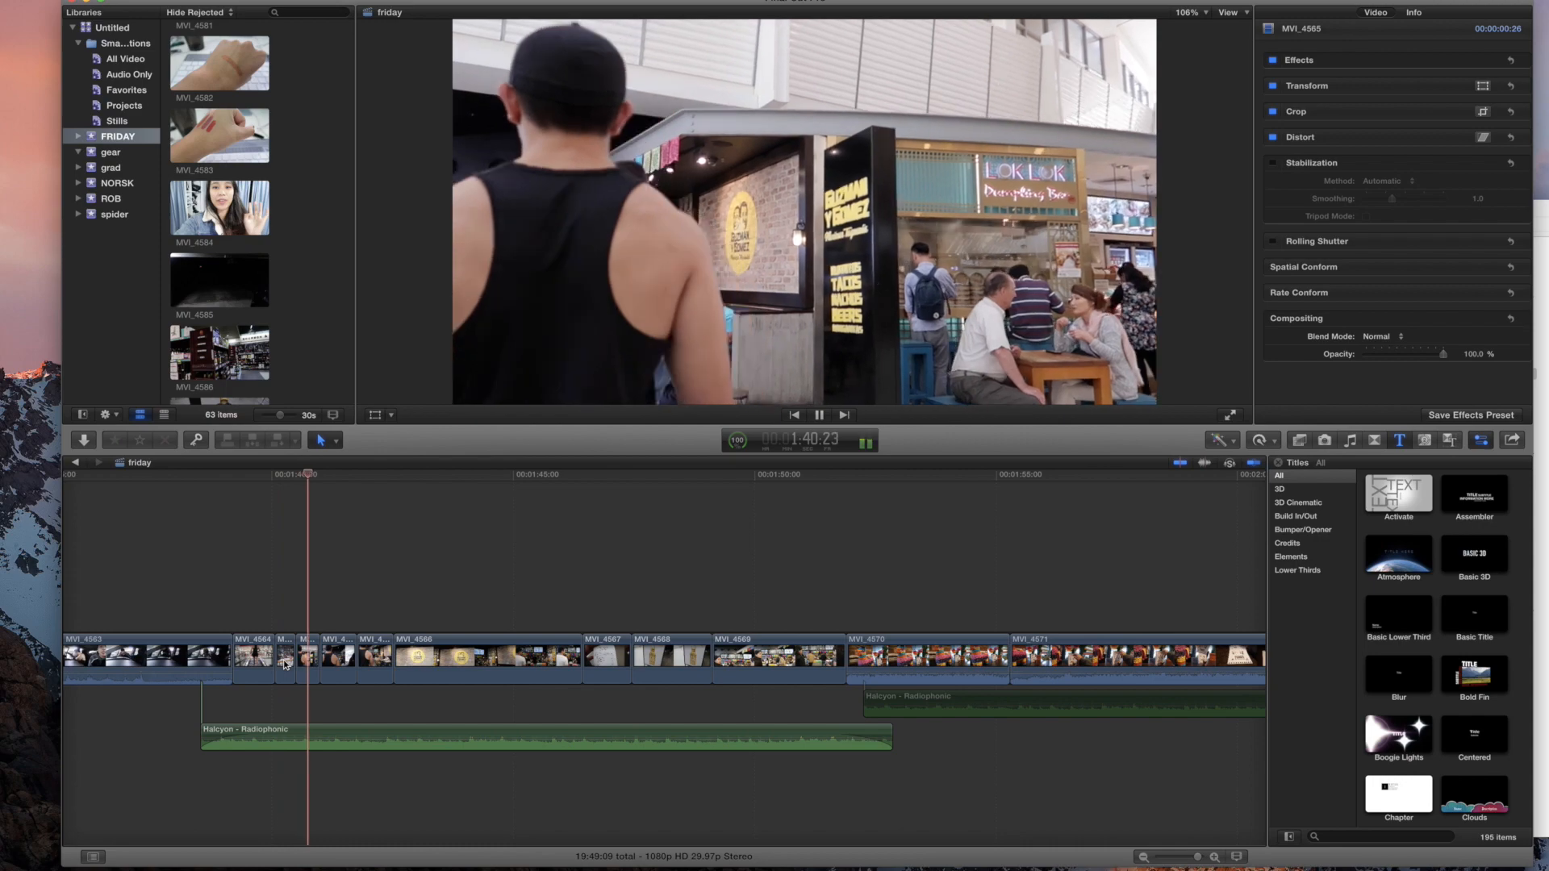
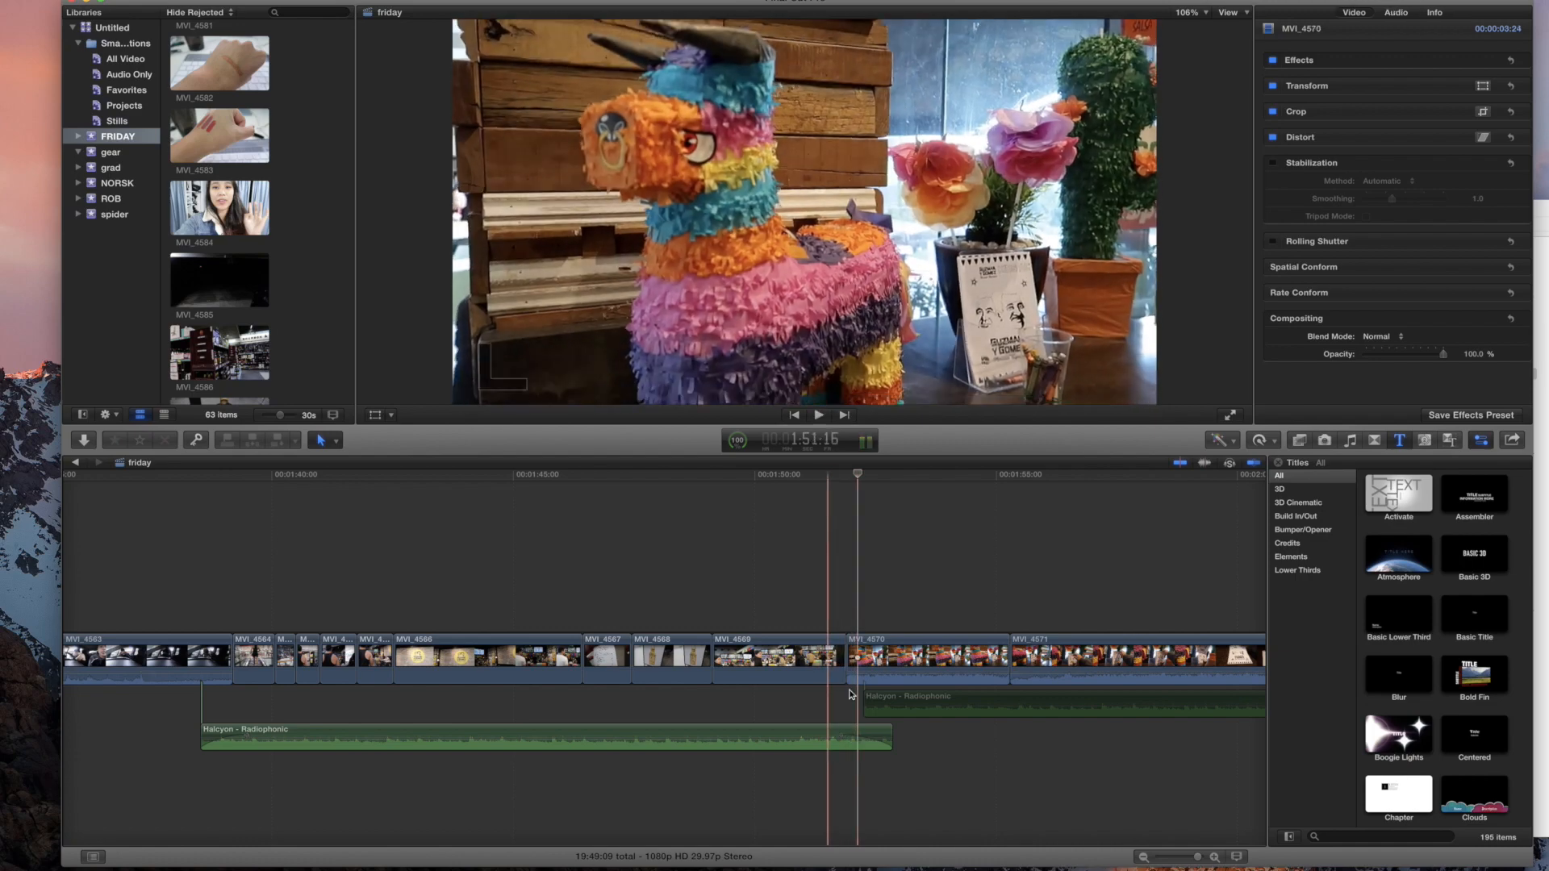
# Step: Shorten the end of the faded music to just past MVI_4569 and delete MVI_4570
pyautogui.moveTo(892, 729); pyautogui.dragTo(1107, 702)
pyautogui.click(928, 662)
pyautogui.press('Delete')
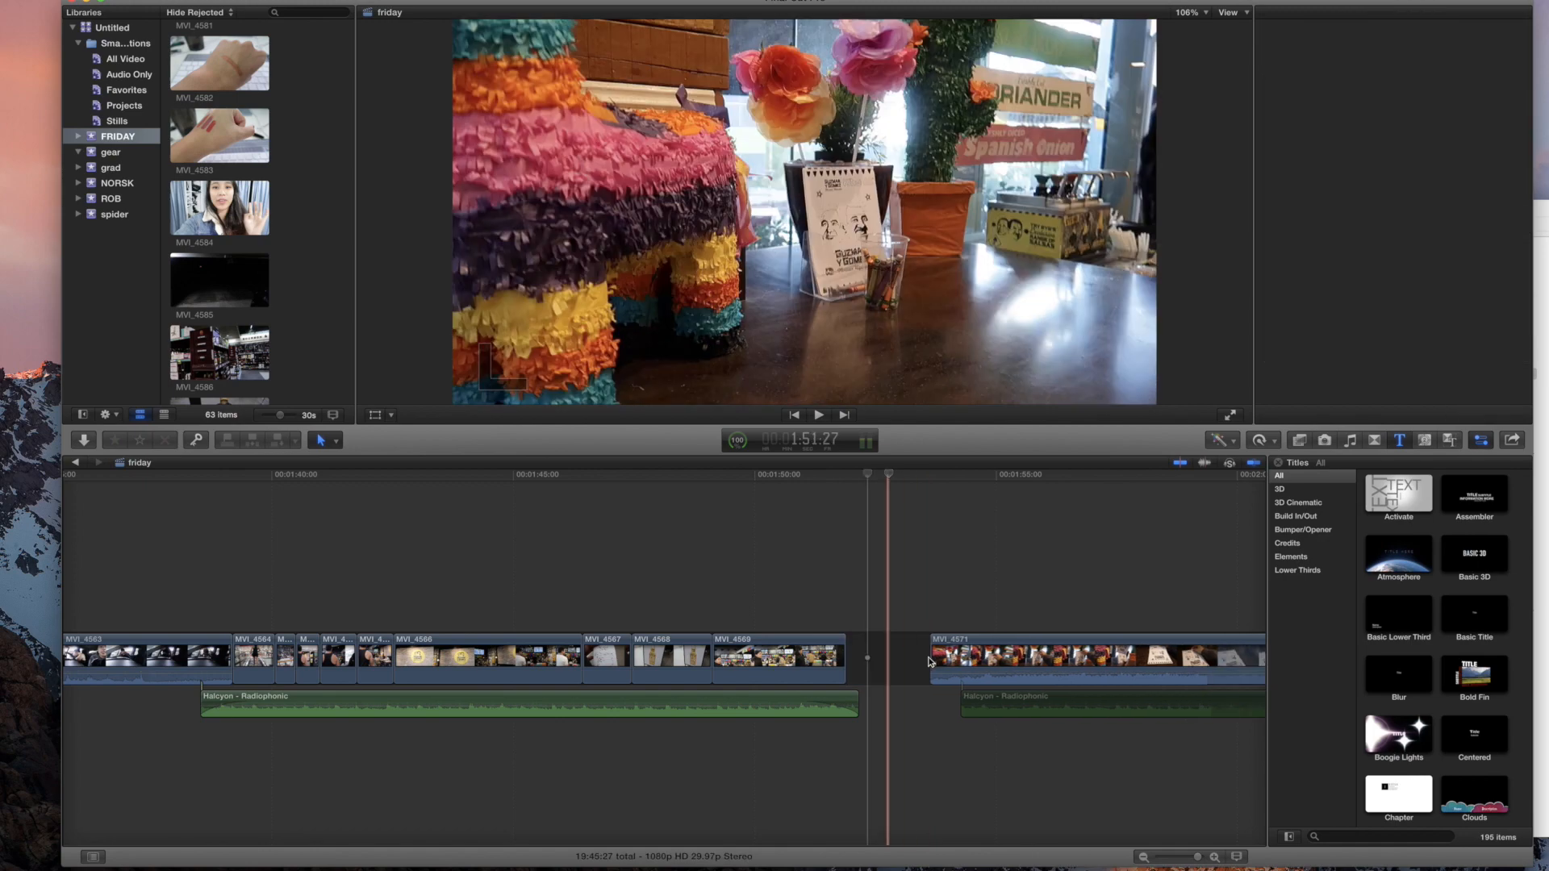
# Step: Trim the start of the last MVI_4571 piece, before MVI_4572, to a length of 3:12
pyautogui.press('Down')
pyautogui.hscroll(10, 836, 658)
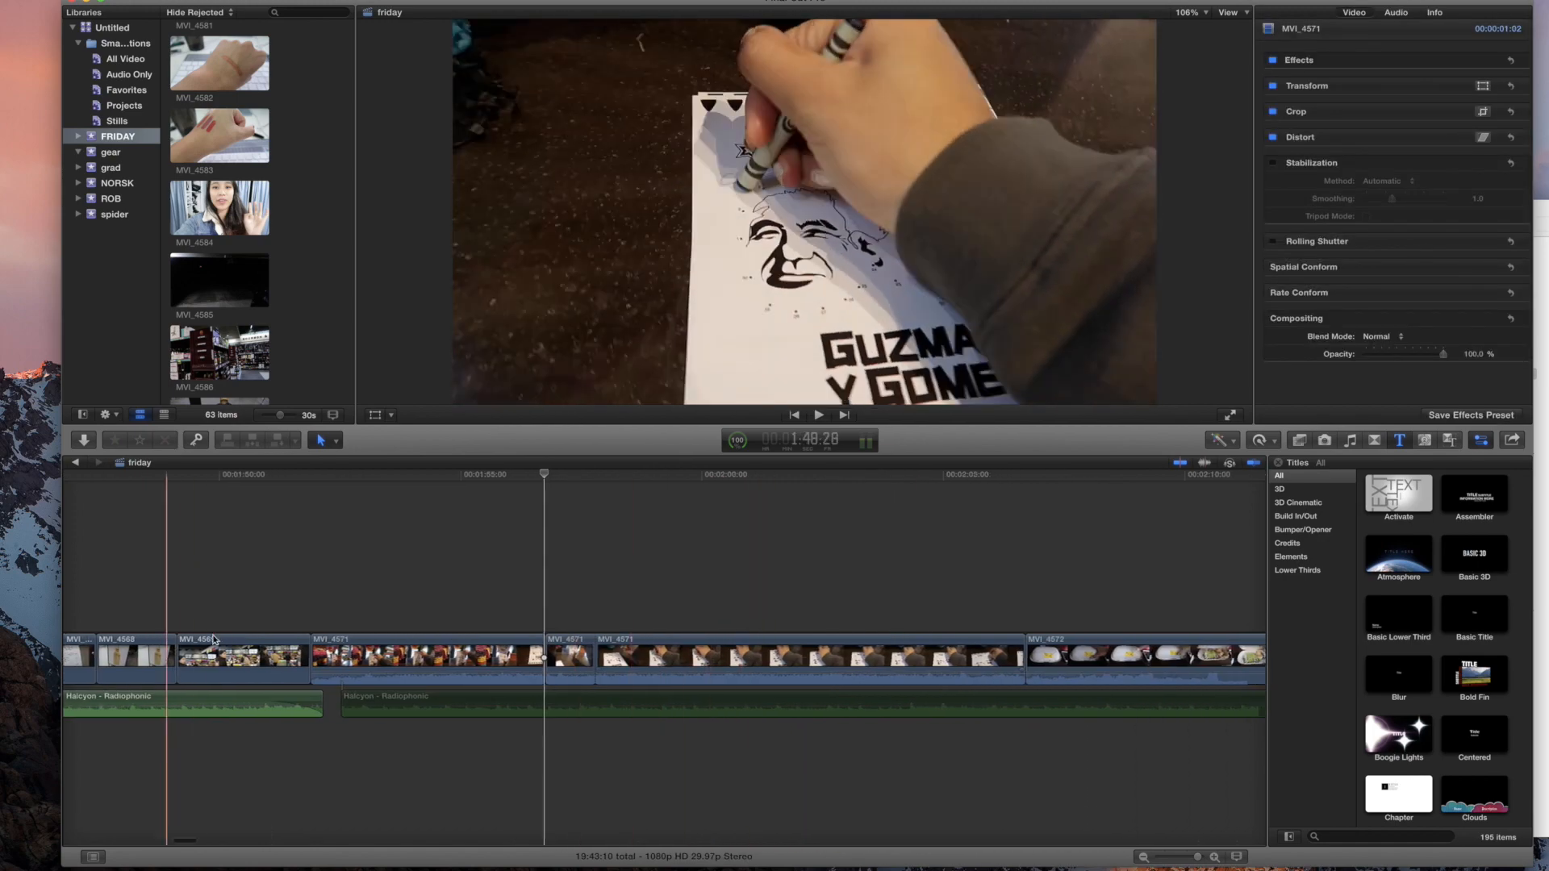
pyautogui.moveTo(599, 642); pyautogui.dragTo(818, 637)
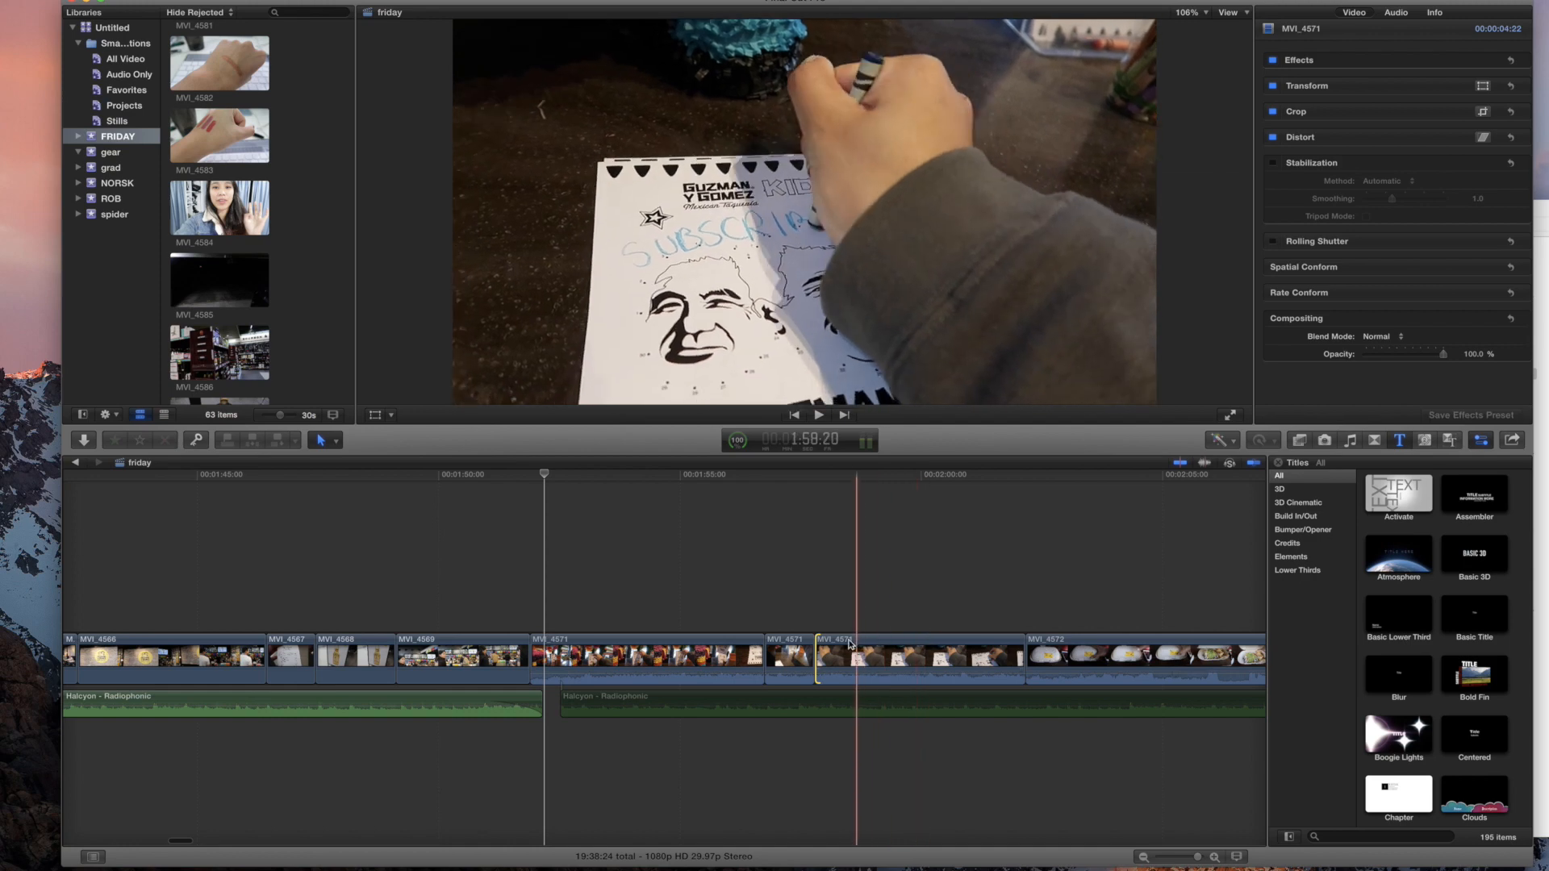
pyautogui.moveTo(845, 643); pyautogui.dragTo(873, 642)
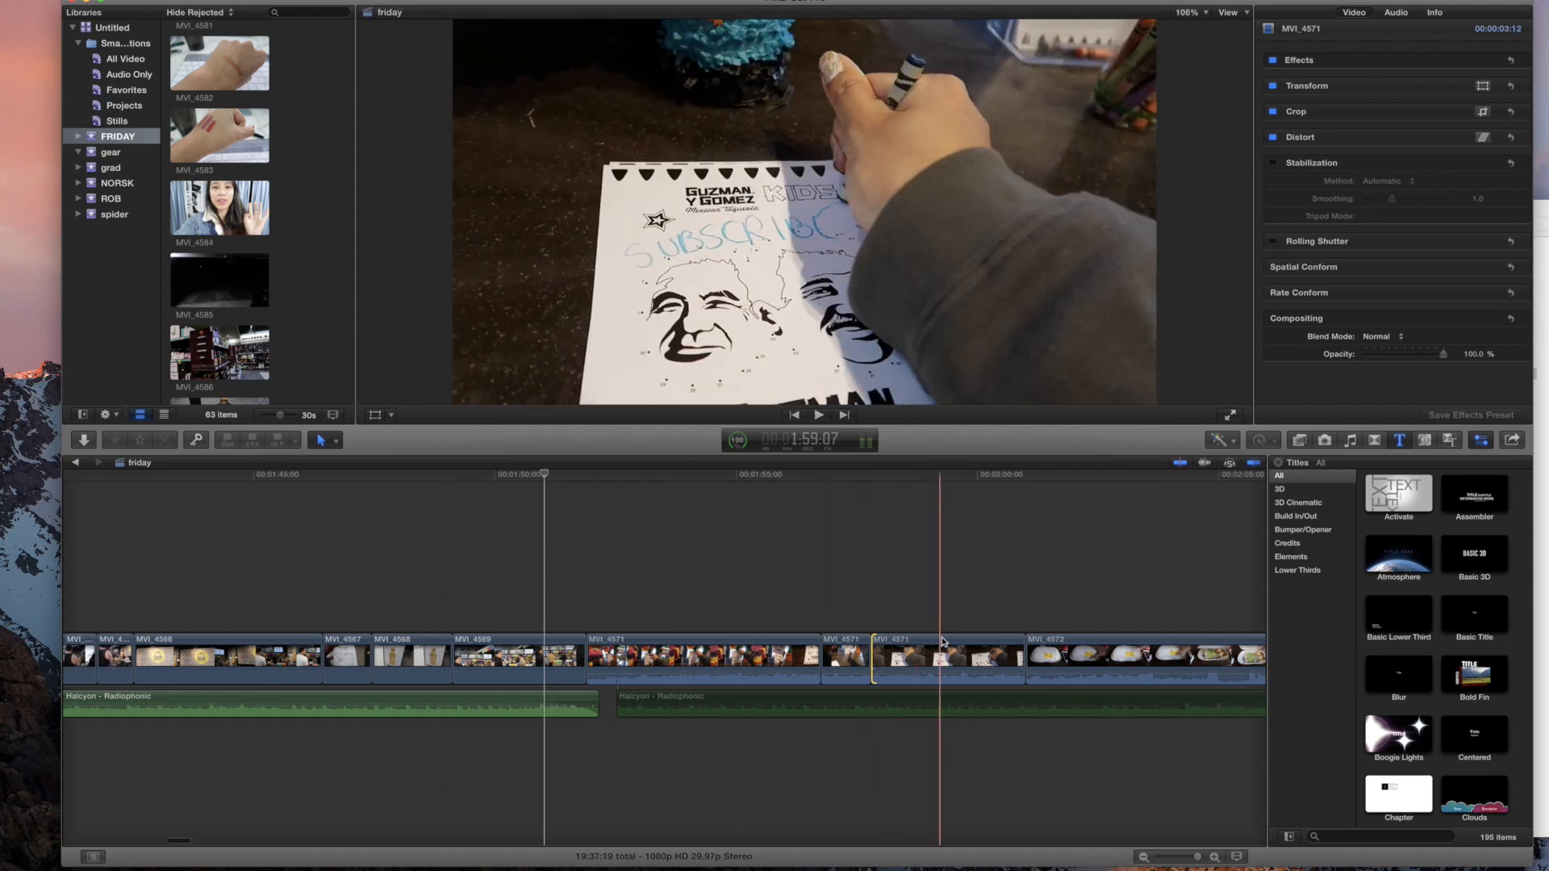
# Step: Cut off the end of the last MVI_4571 piece and play across the edits into MVI_4572
pyautogui.press('super+b')
pyautogui.click(972, 646)
pyautogui.press('BackSpace')
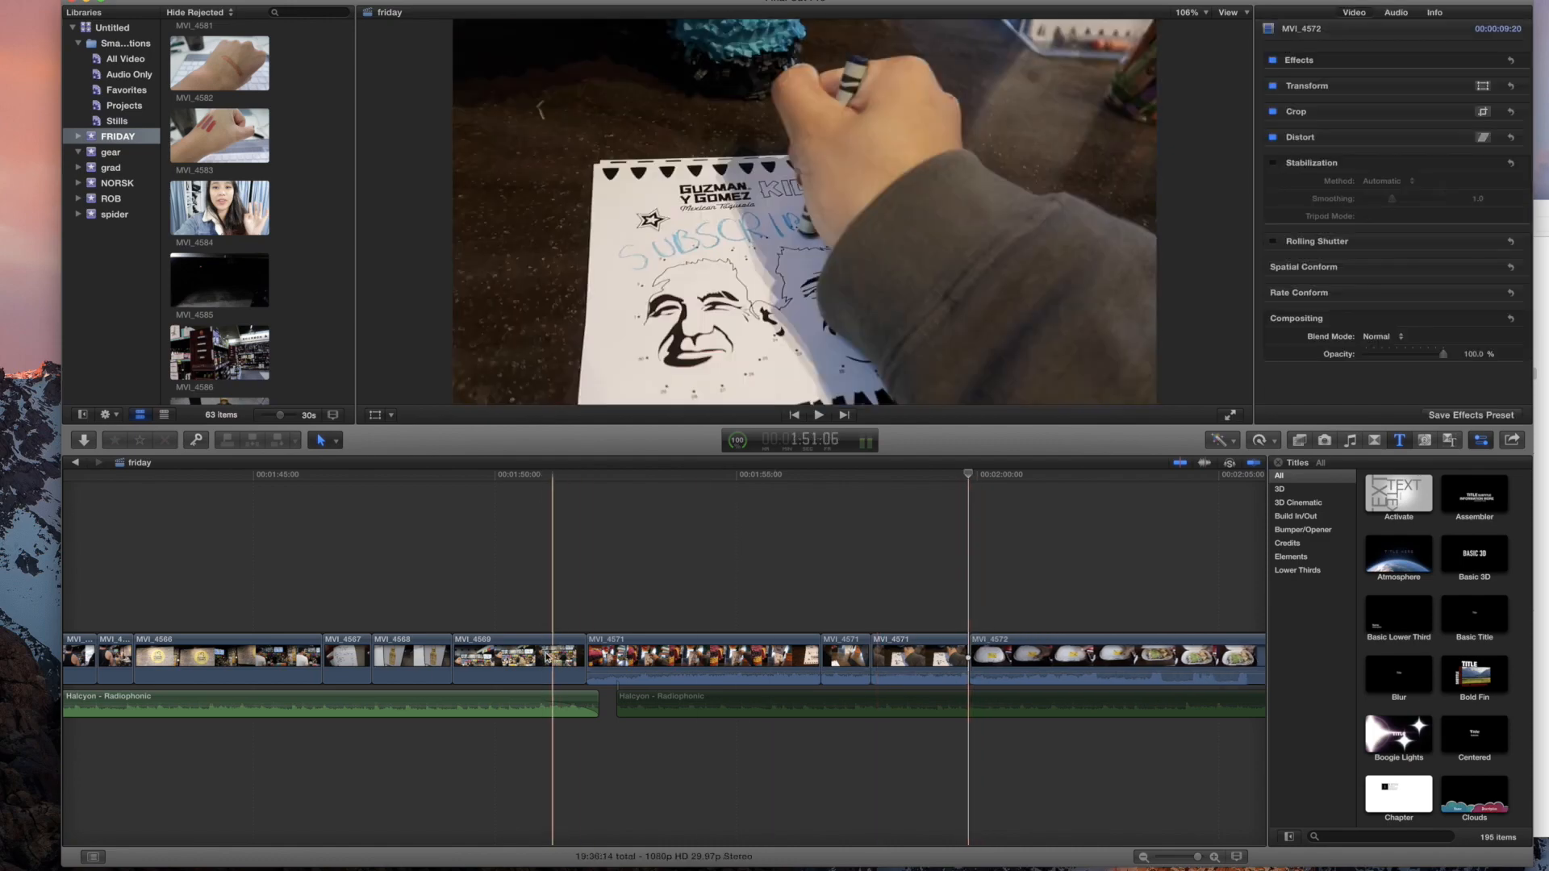
pyautogui.press('space')
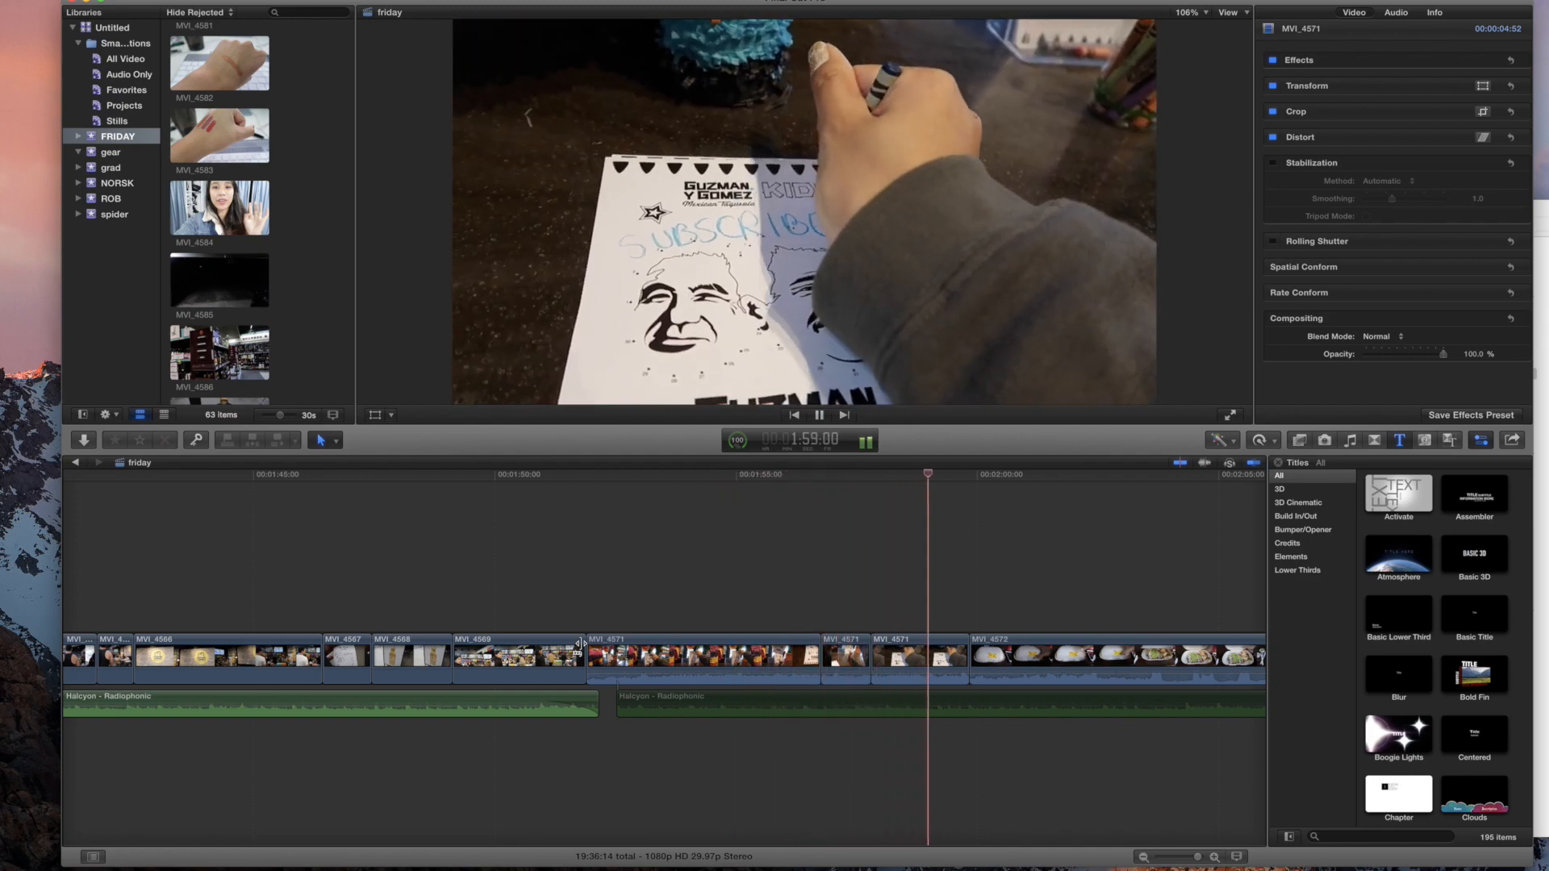
pyautogui.press('space')
# Step: Play the start of MVI_4572, trim its beginning to a clip length of 6:04, and check the edit
pyautogui.hscroll(10, 581, 645)
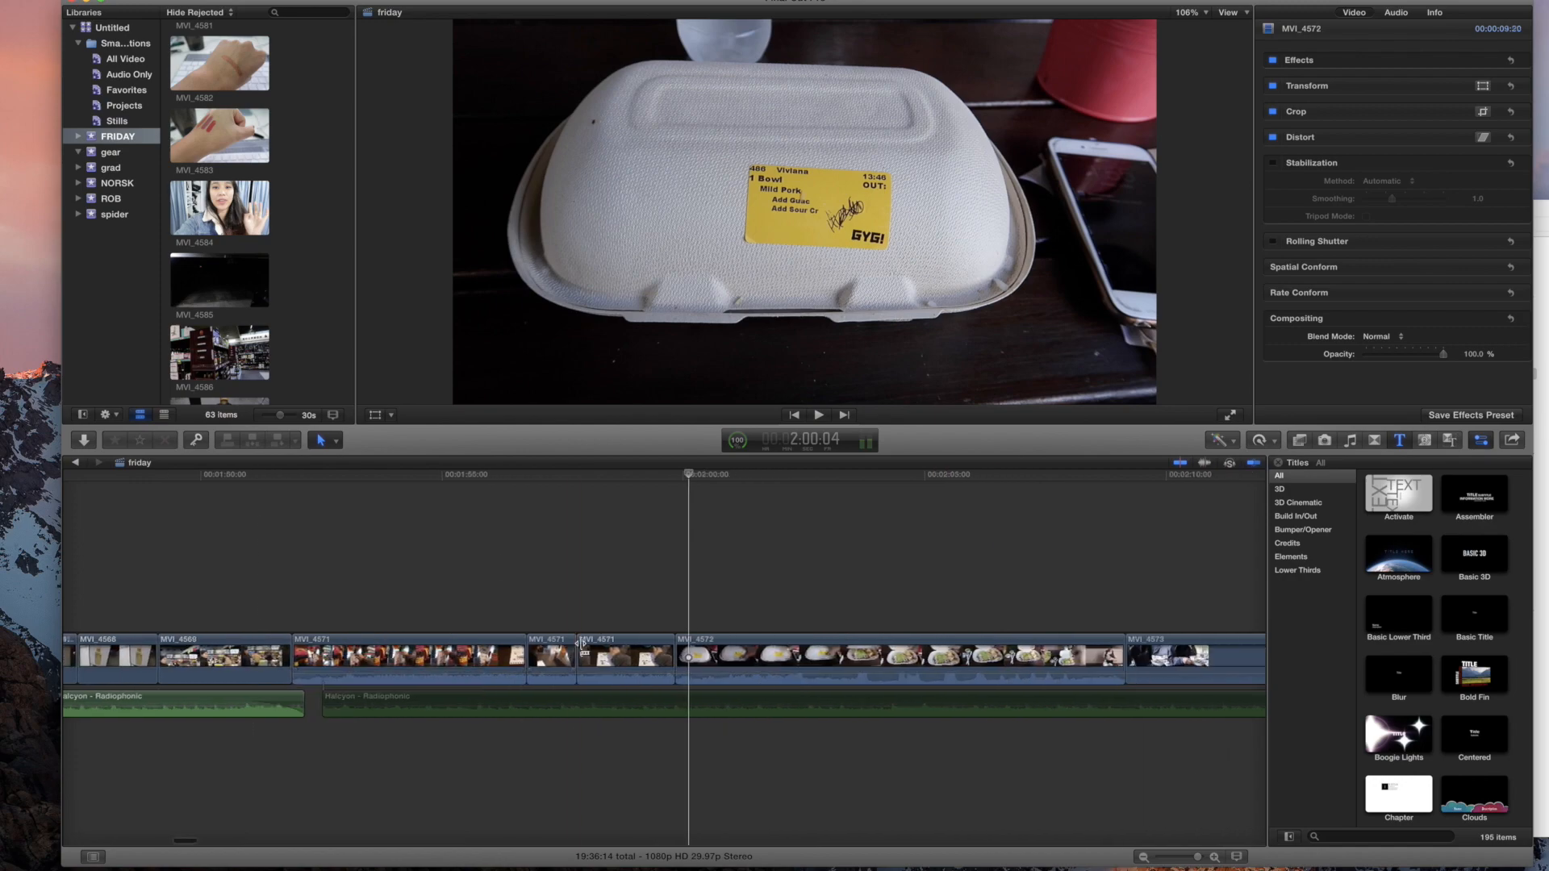
pyautogui.press('space')
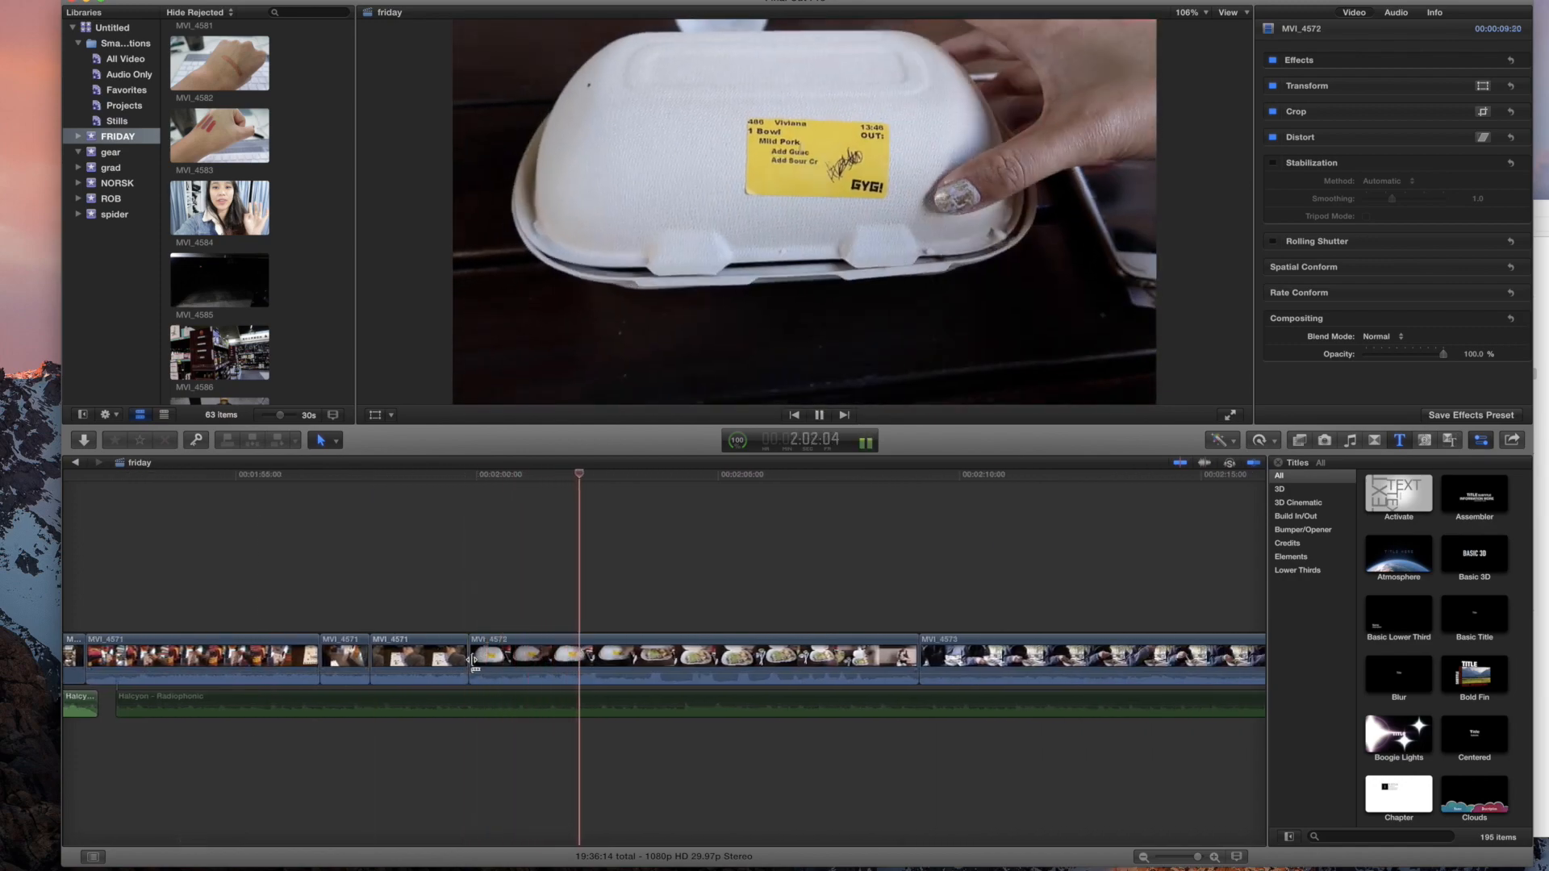
pyautogui.press('space')
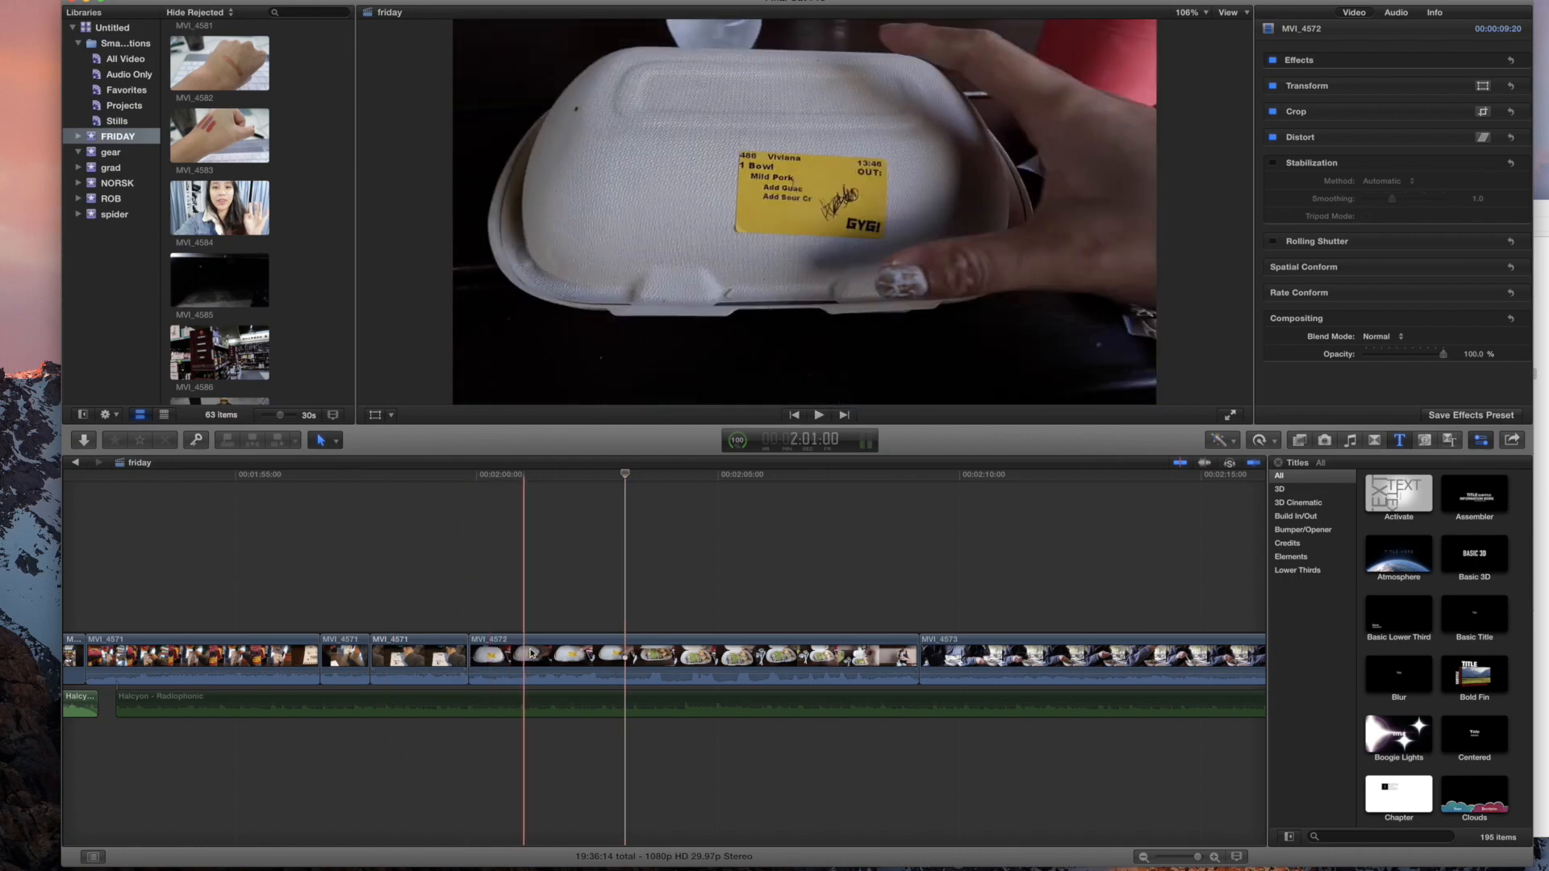
pyautogui.moveTo(469, 655); pyautogui.dragTo(626, 645)
pyautogui.press('space')
pyautogui.hscroll(2, 633, 649)
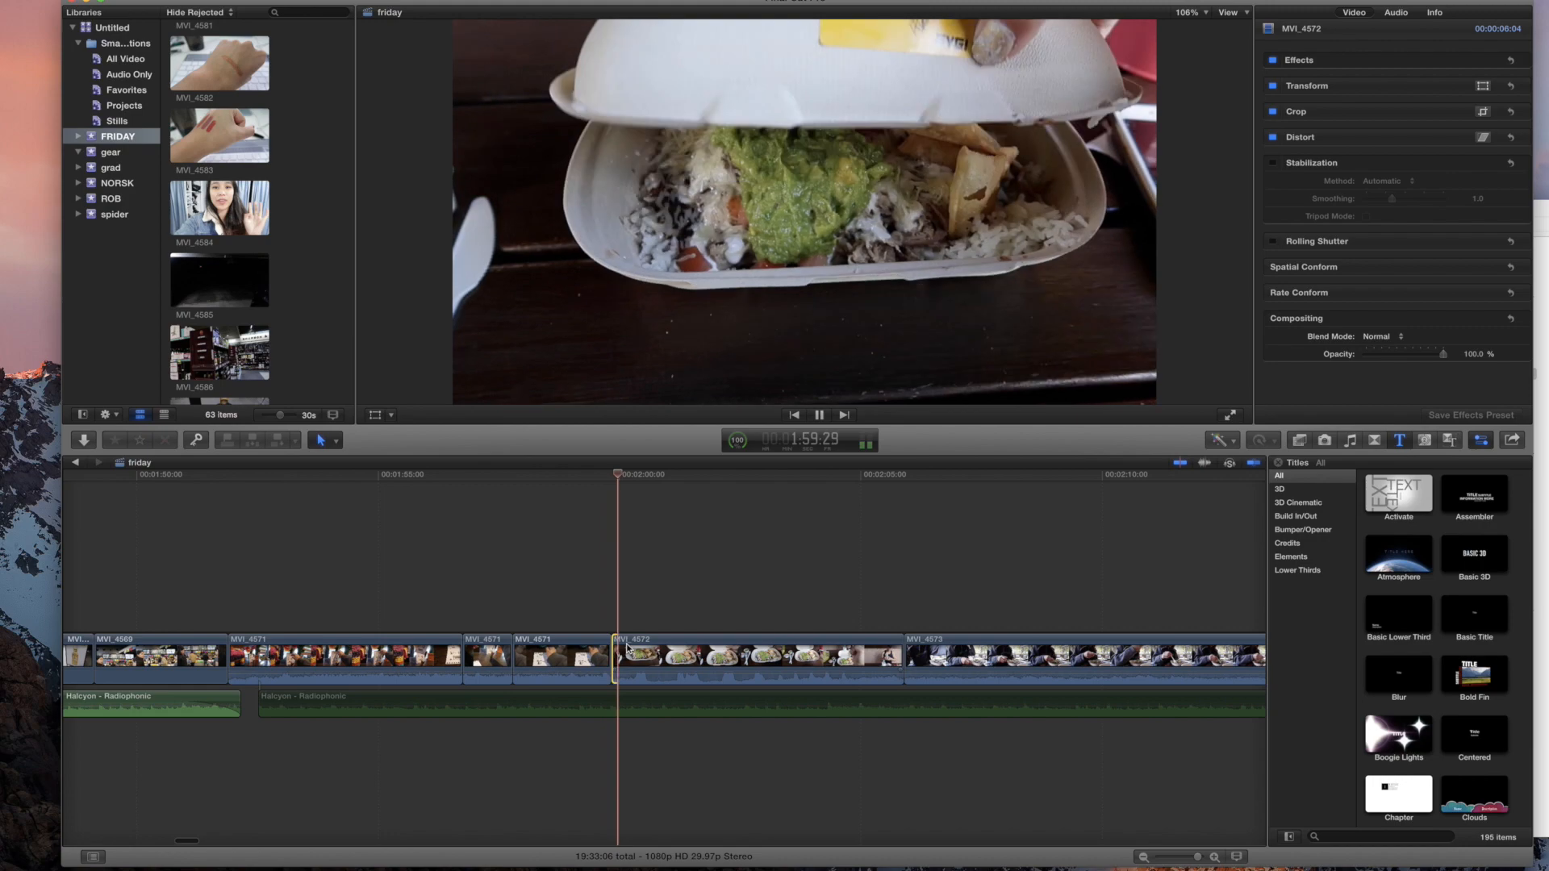
# Step: Trim the start of MVI_4573 to a length of 13:20, and detach and delete its audio
pyautogui.click(643, 663)
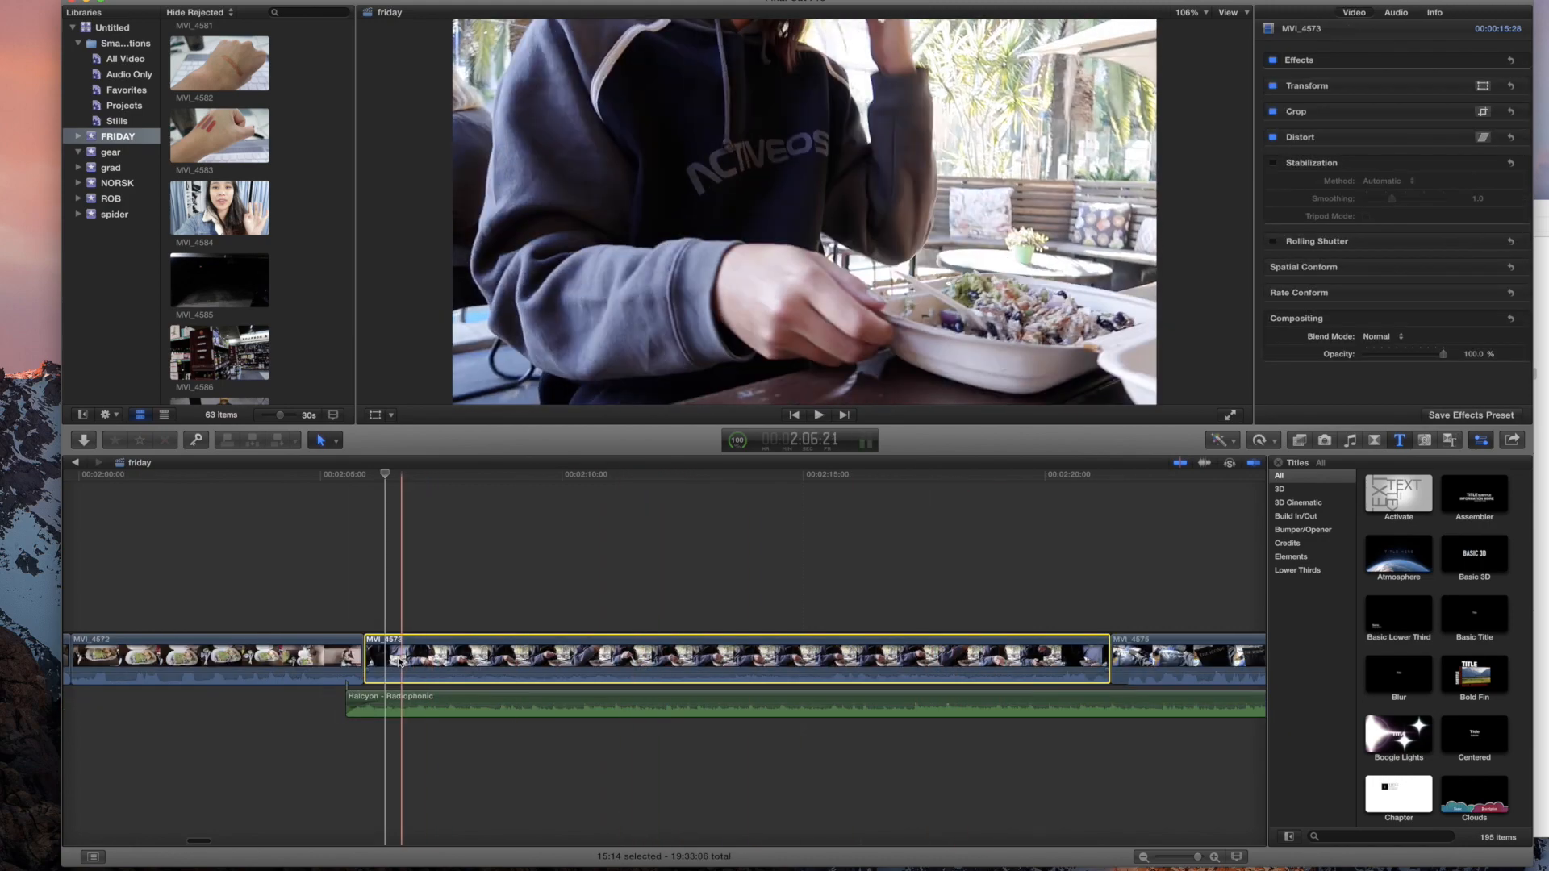
pyautogui.moveTo(367, 663); pyautogui.dragTo(470, 667)
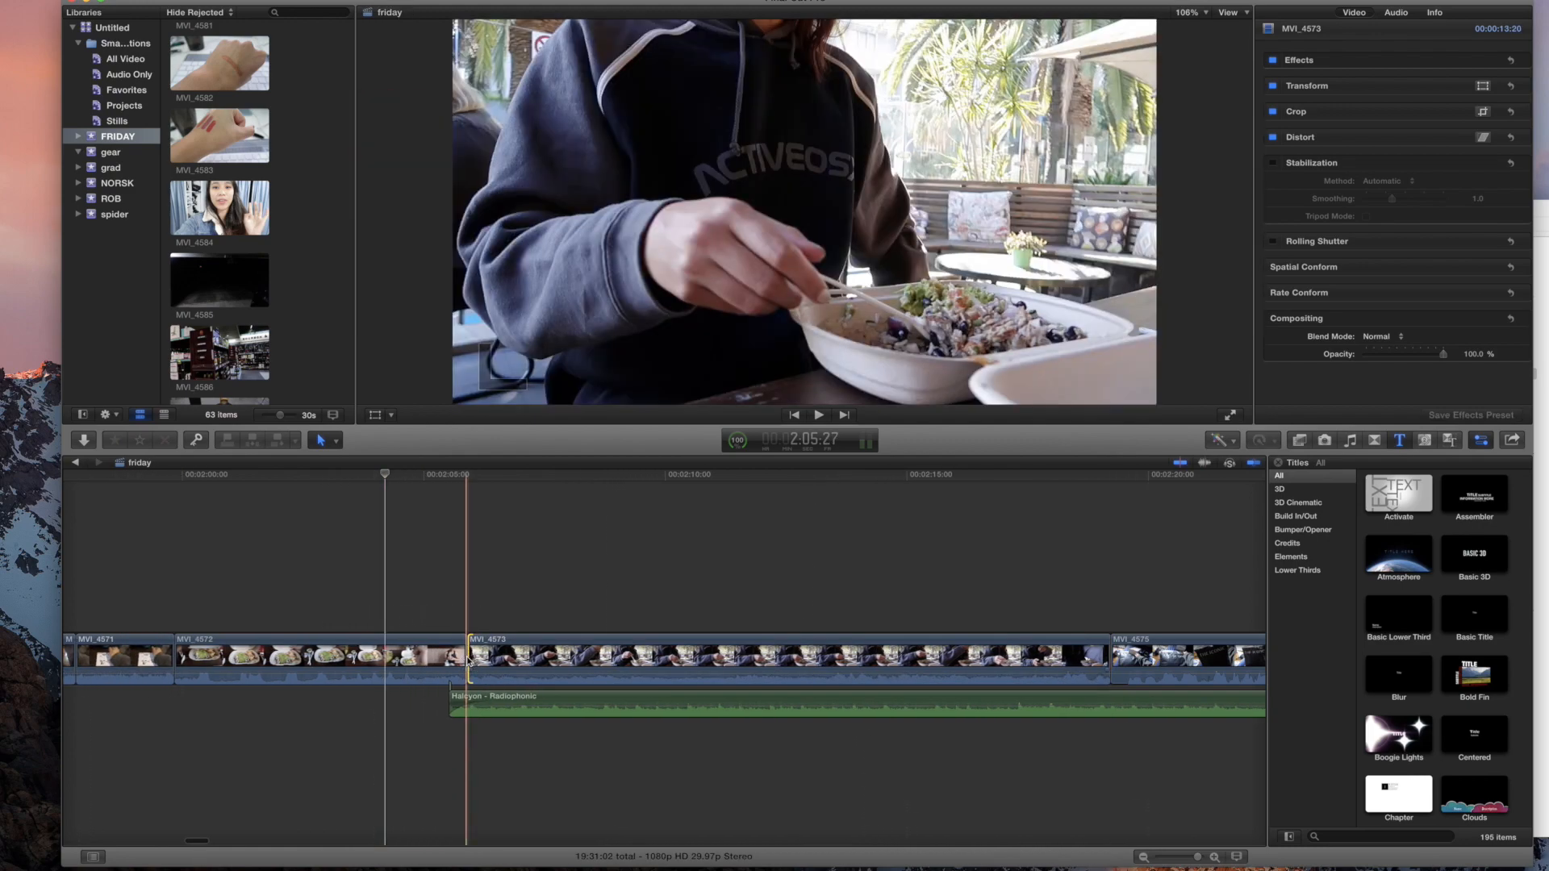
pyautogui.rightClick(950, 656)
pyautogui.click(992, 706)
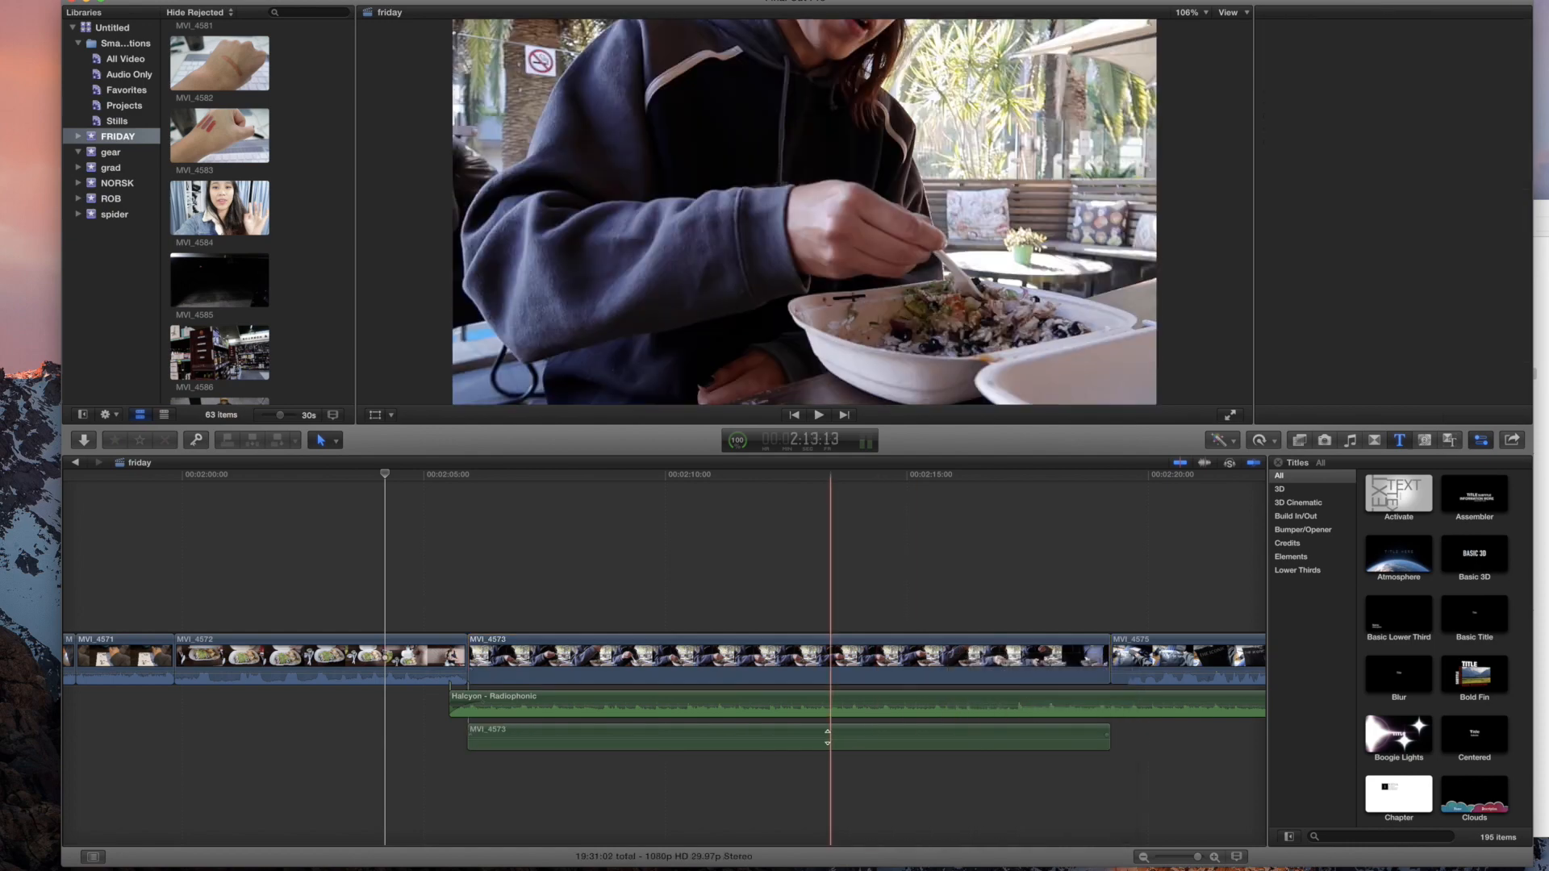
pyautogui.click(822, 730)
pyautogui.press('Delete')
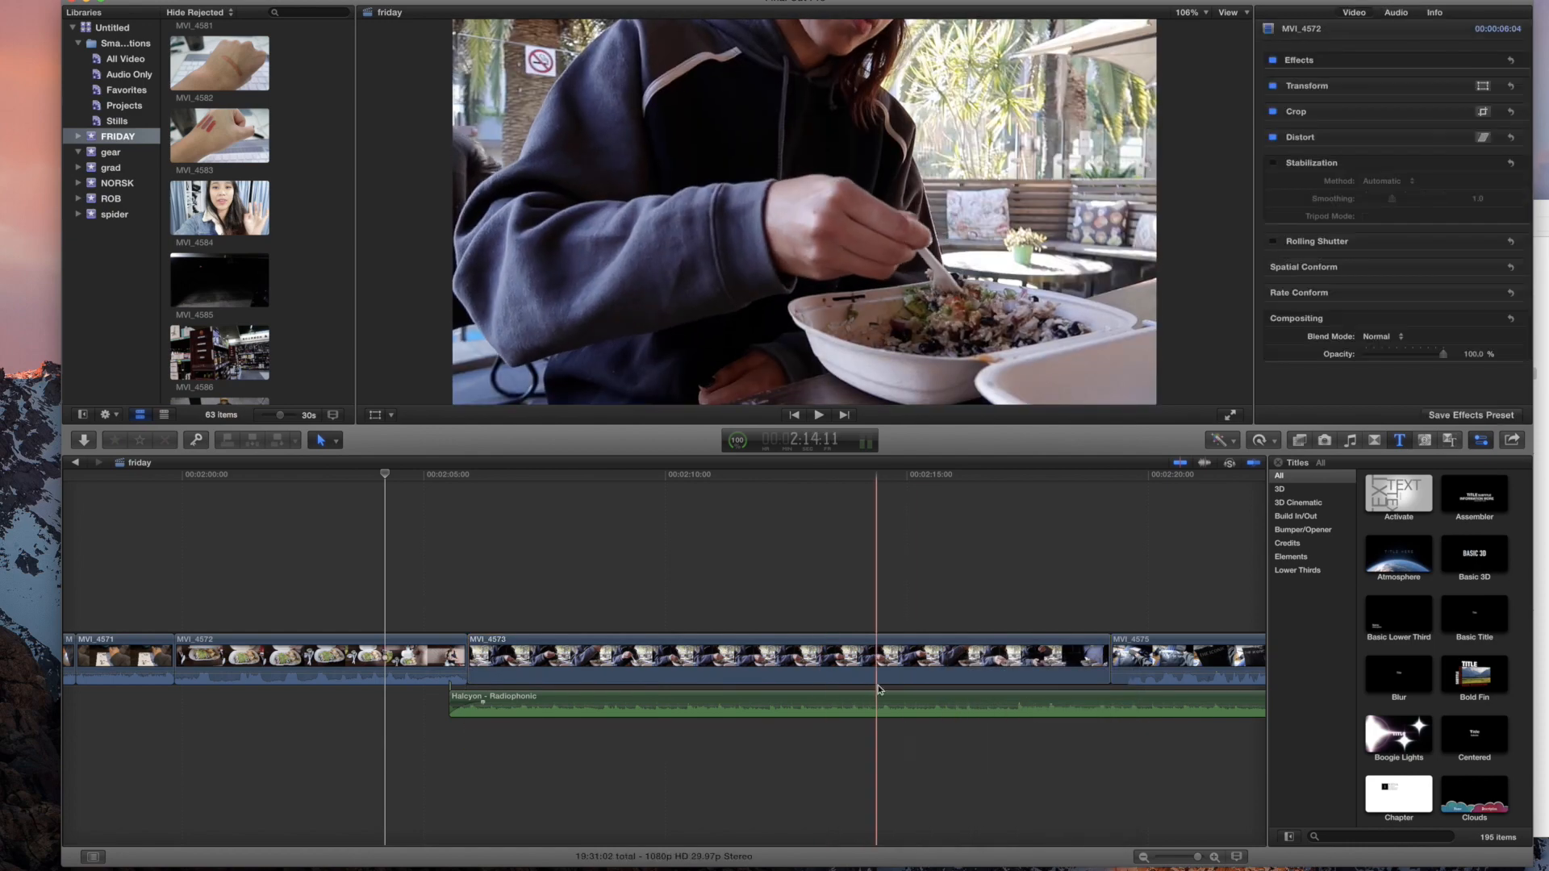
# Step: Retime MVI_4573 to a fast speed lasting about 3 seconds and play it into MVI_4575
pyautogui.click(882, 668)
pyautogui.press('super+r')
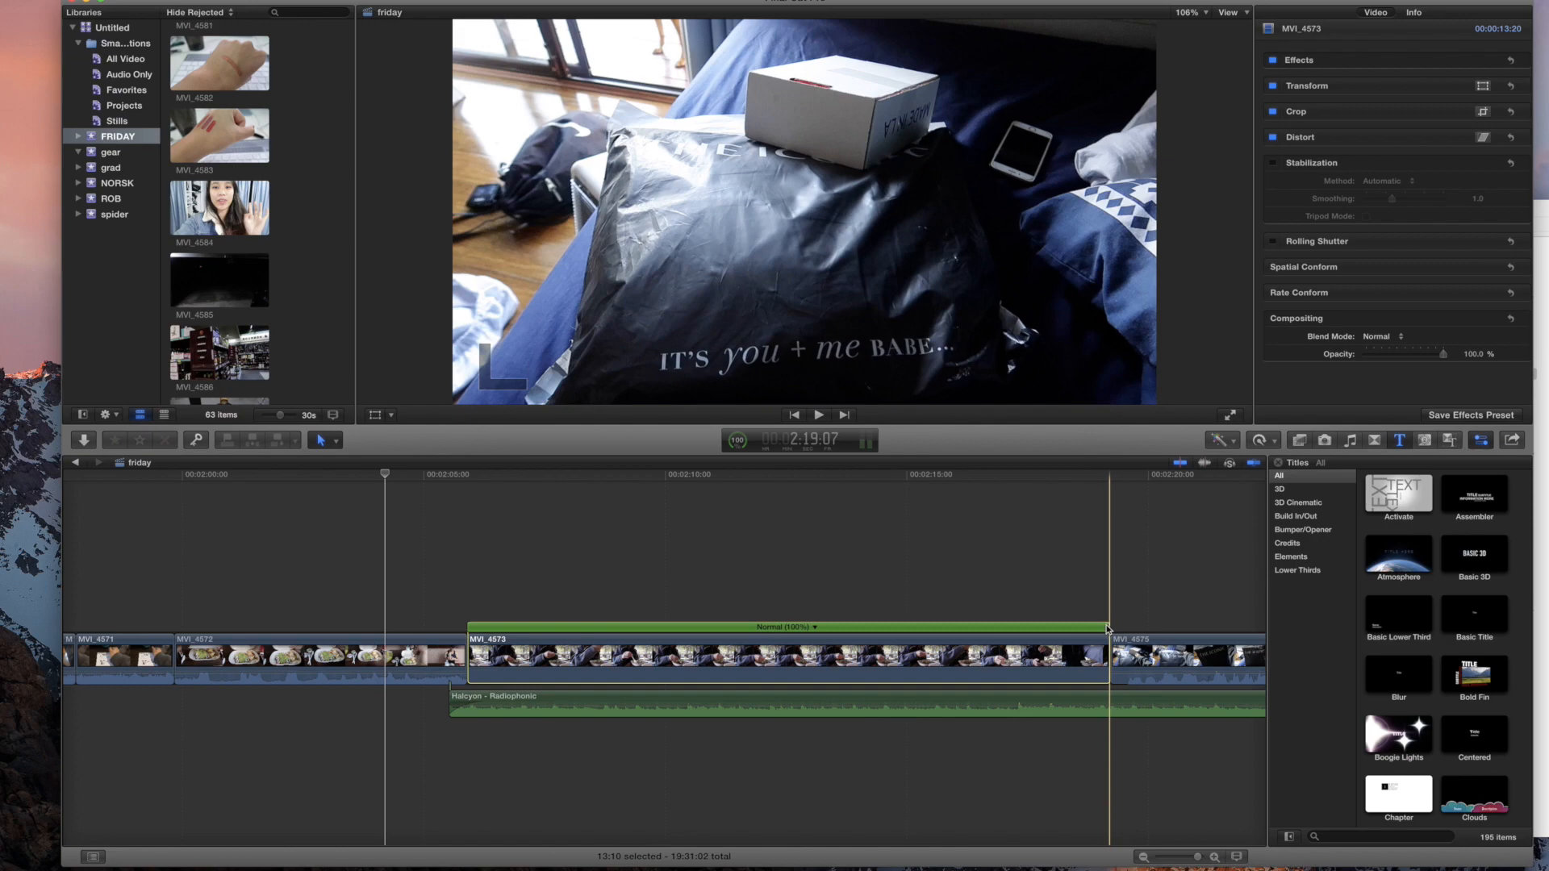
pyautogui.moveTo(1104, 656); pyautogui.dragTo(626, 643)
pyautogui.hscroll(5, 628, 643)
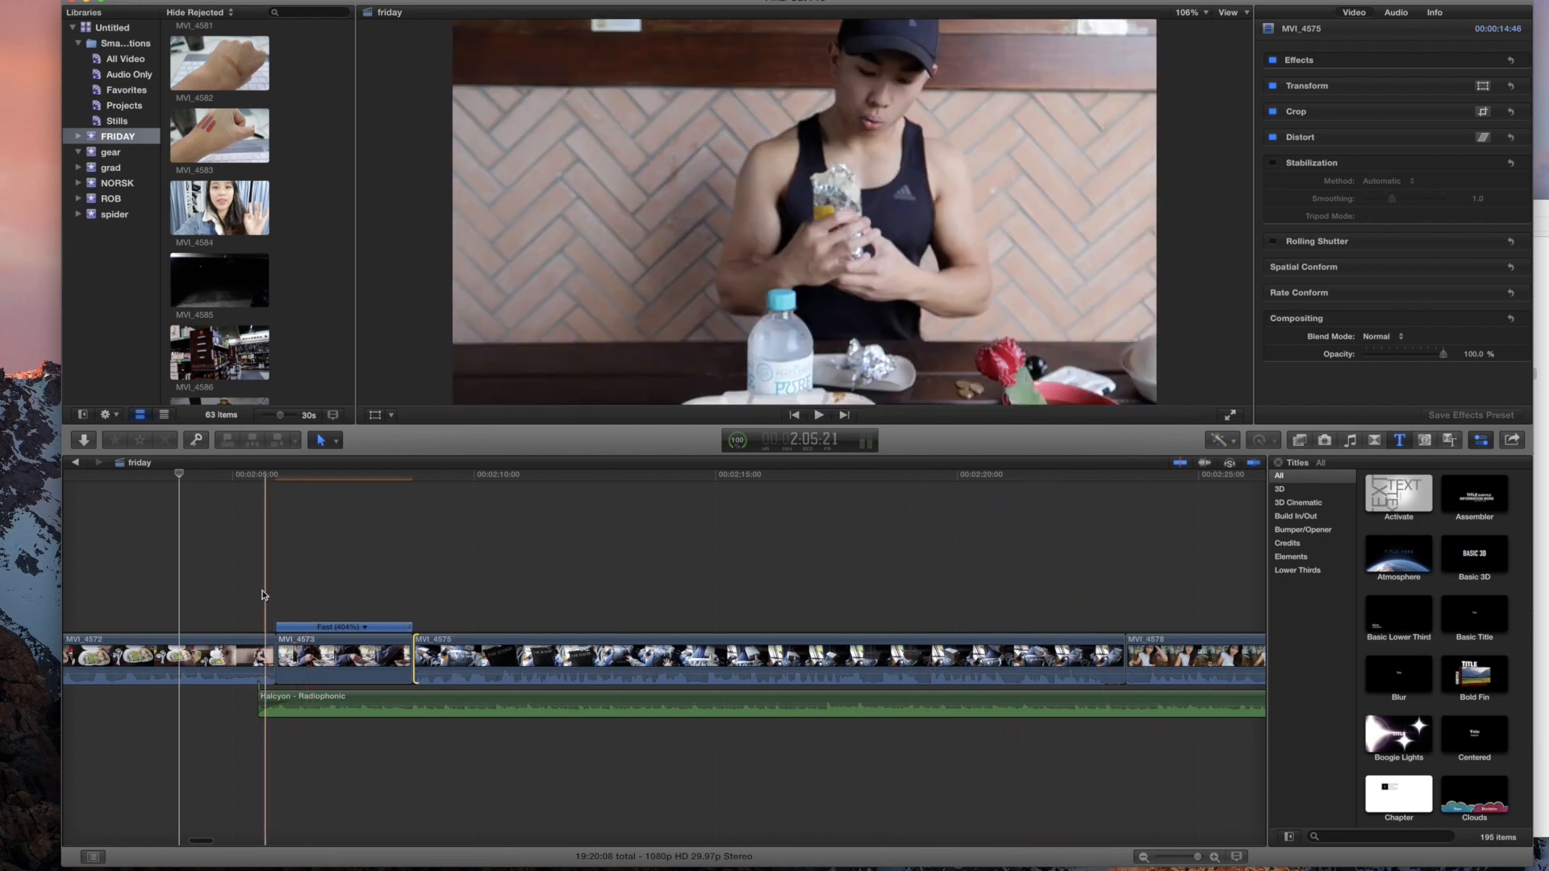
pyautogui.press('space')
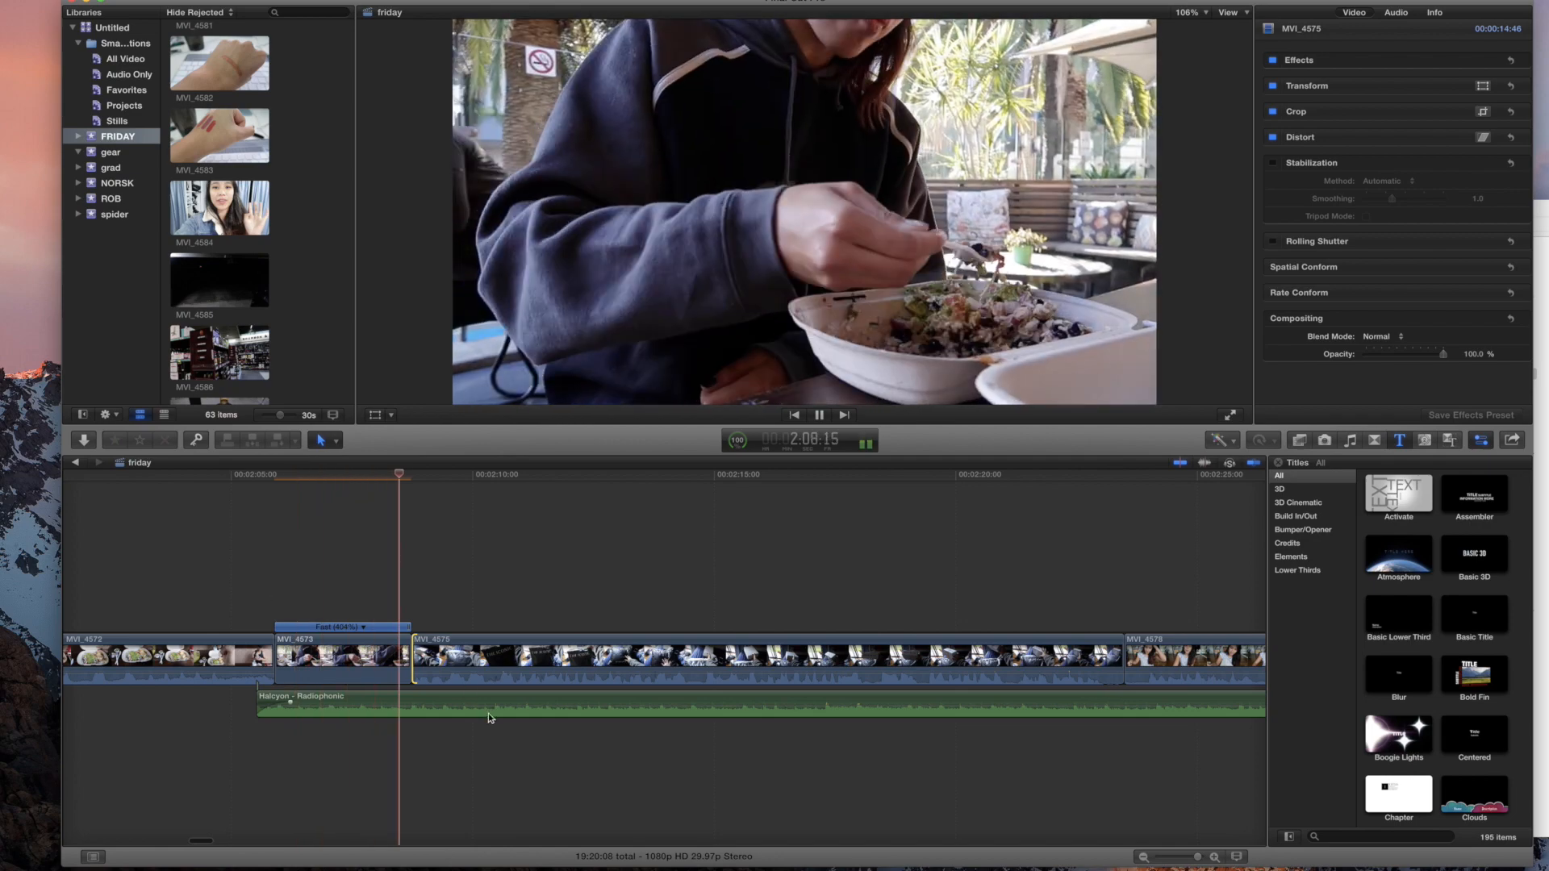
pyautogui.press('space')
# Step: Split the Halcyon - Radiophonic music at 2:09:03, near the start of MVI_4575, and fade out the end of the part before the cut
pyautogui.click(432, 703)
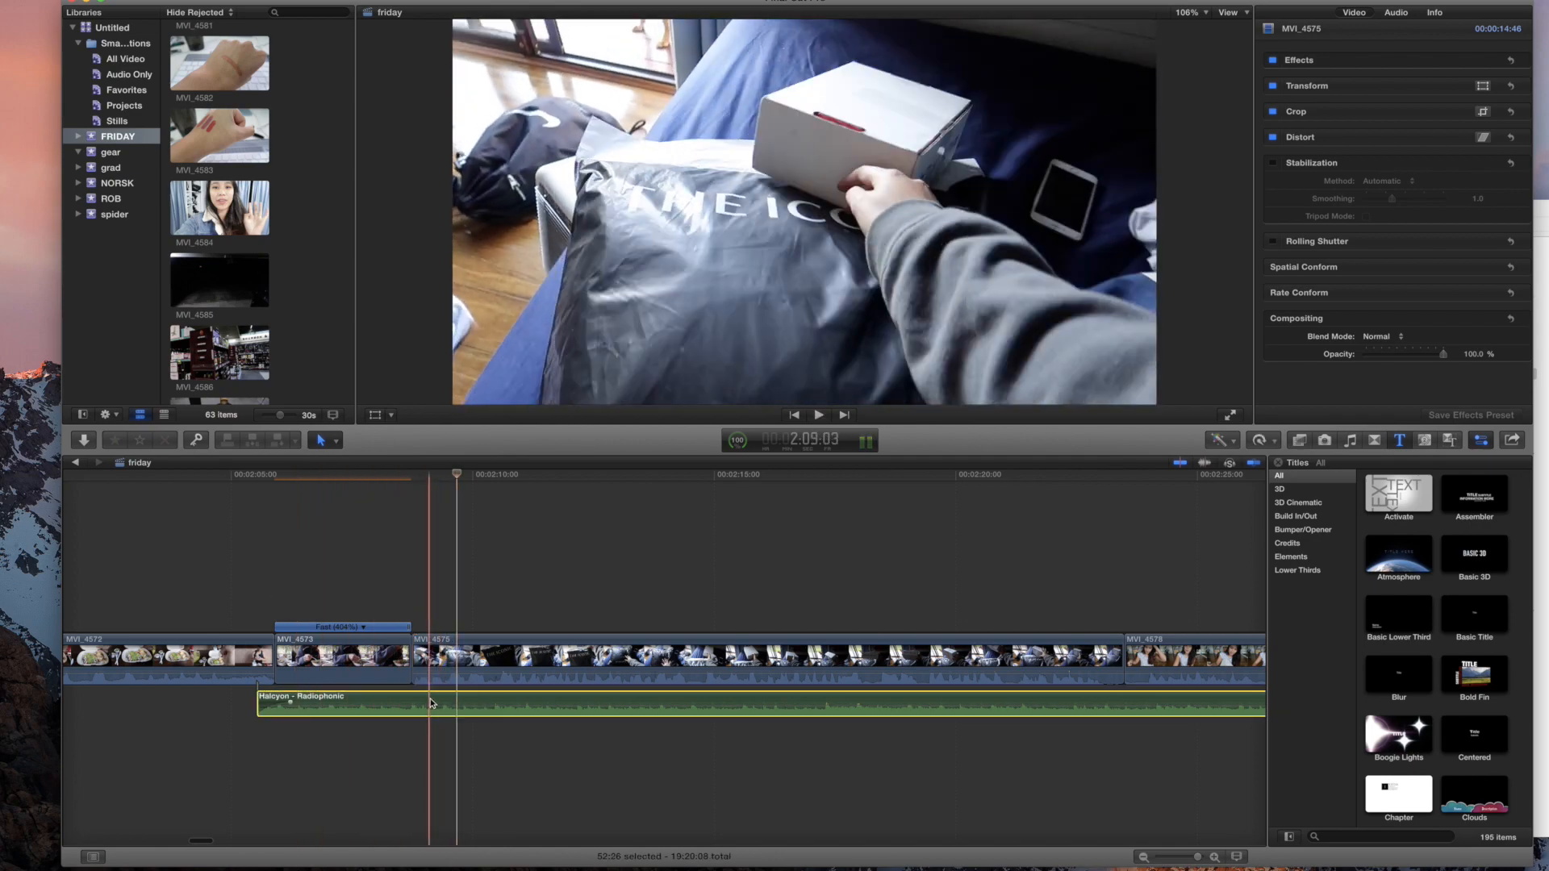
pyautogui.press('super+b')
pyautogui.click(428, 704)
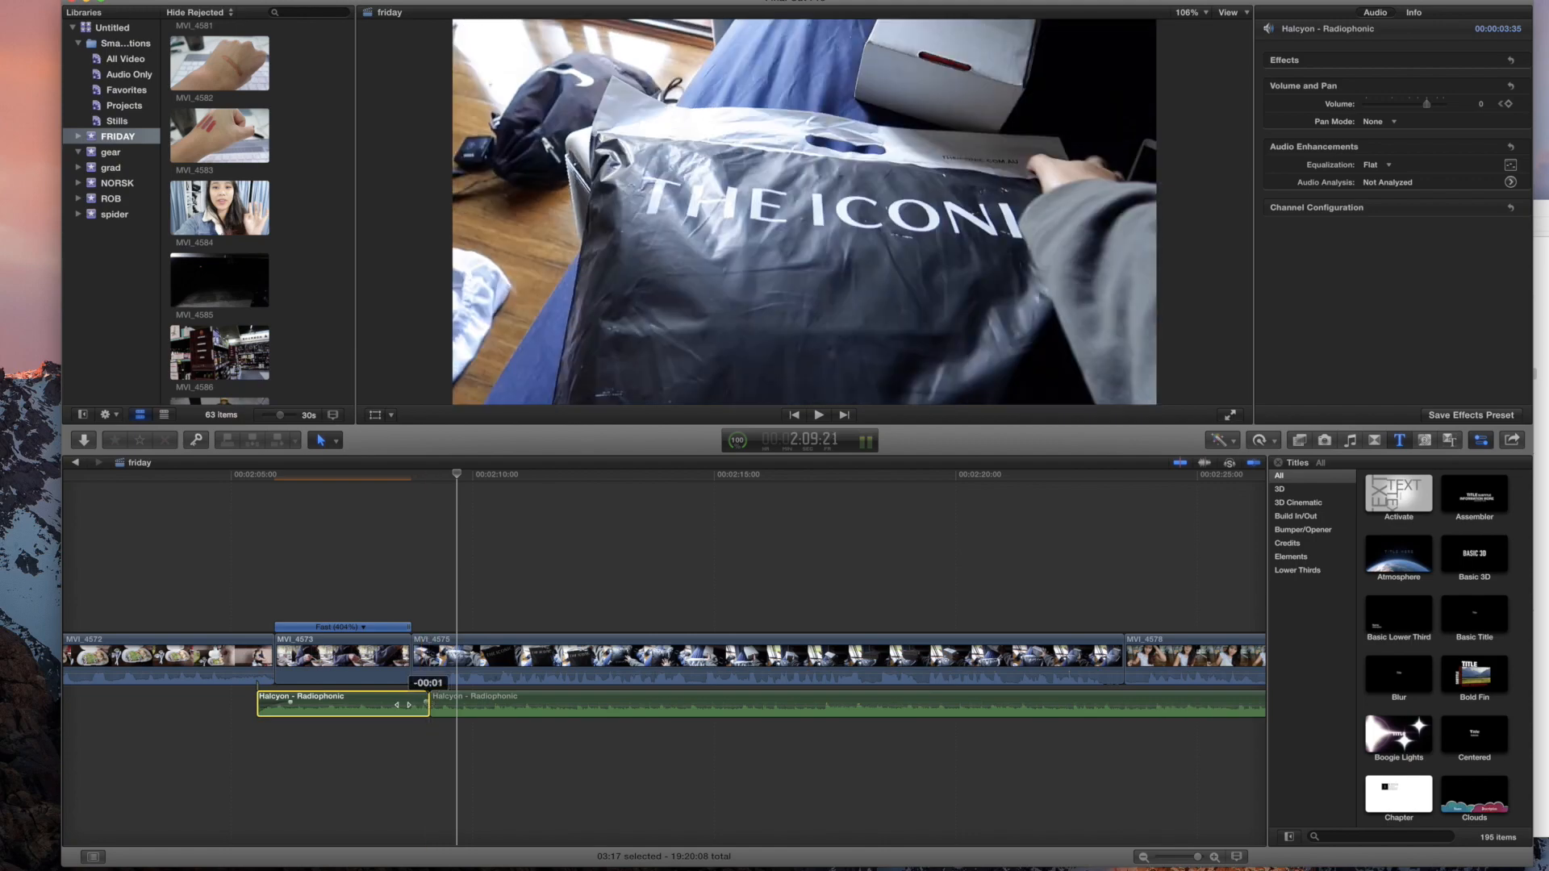
# Step: Stretch the retimed MVI_4573 to a length of 3:16
pyautogui.moveTo(408, 628); pyautogui.dragTo(443, 629)
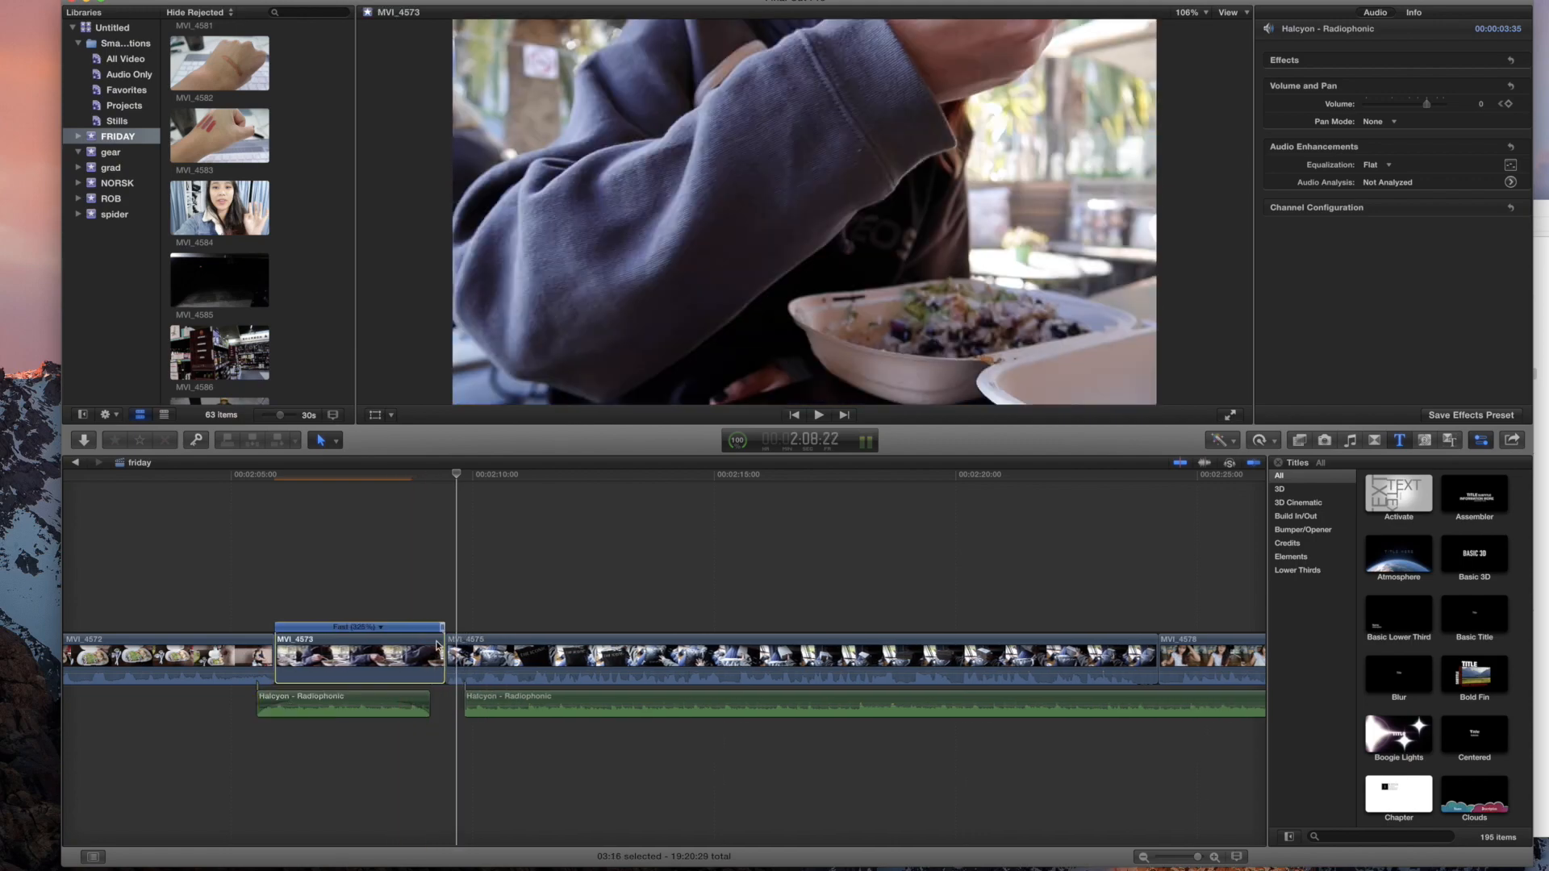
# Step: Extend the end of the first Halcyon - Radiophonic music clip toward the next one and trim about 13 frames off the end of MVI_4575
pyautogui.moveTo(429, 702); pyautogui.dragTo(450, 696)
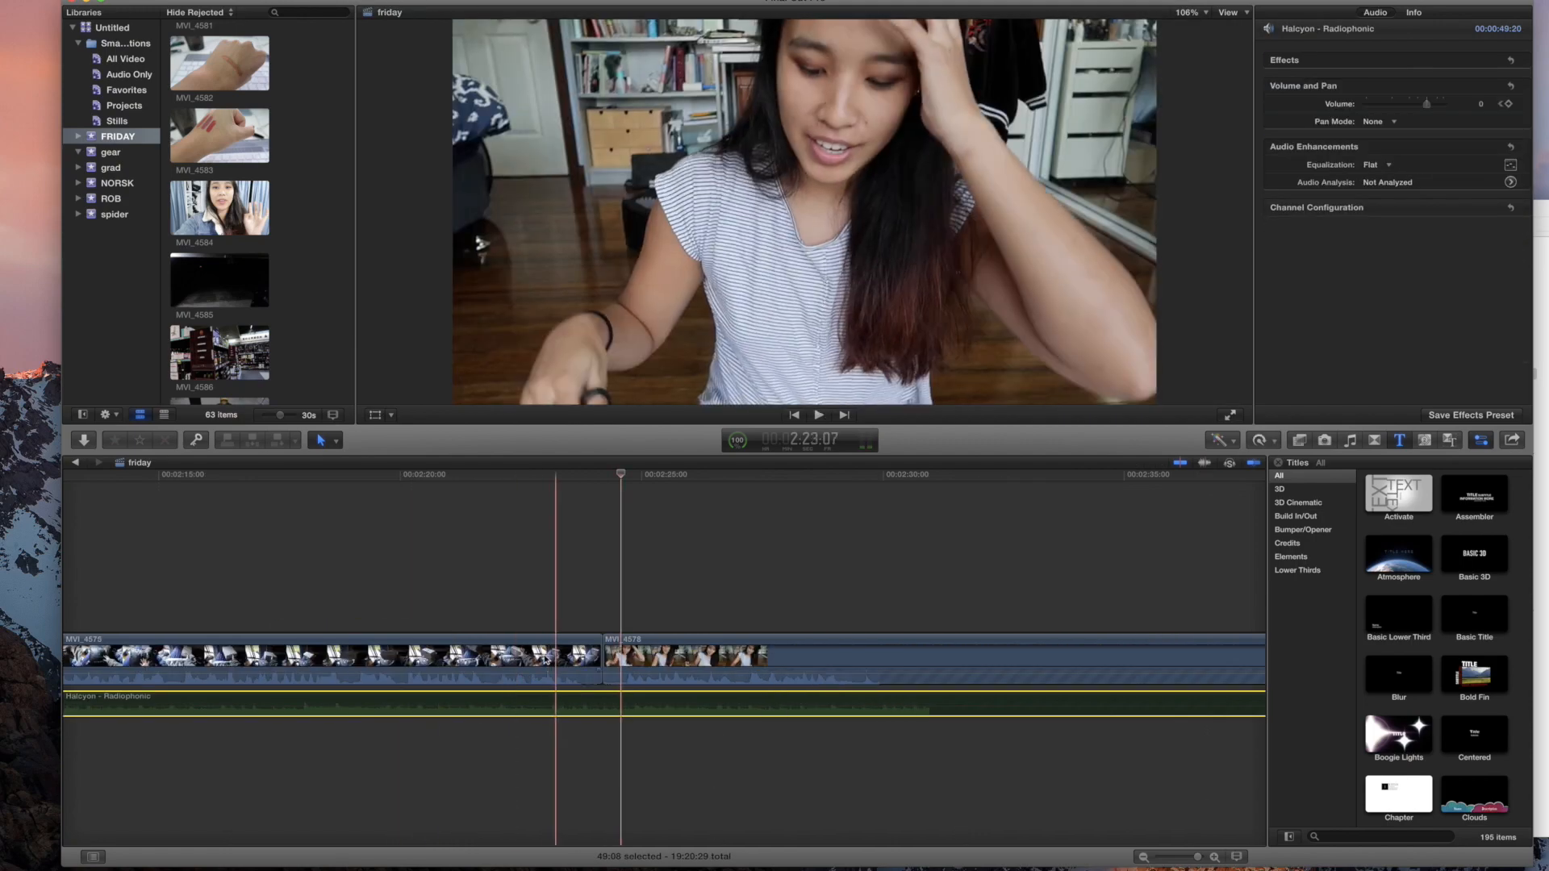
pyautogui.hscroll(-5, 555, 654)
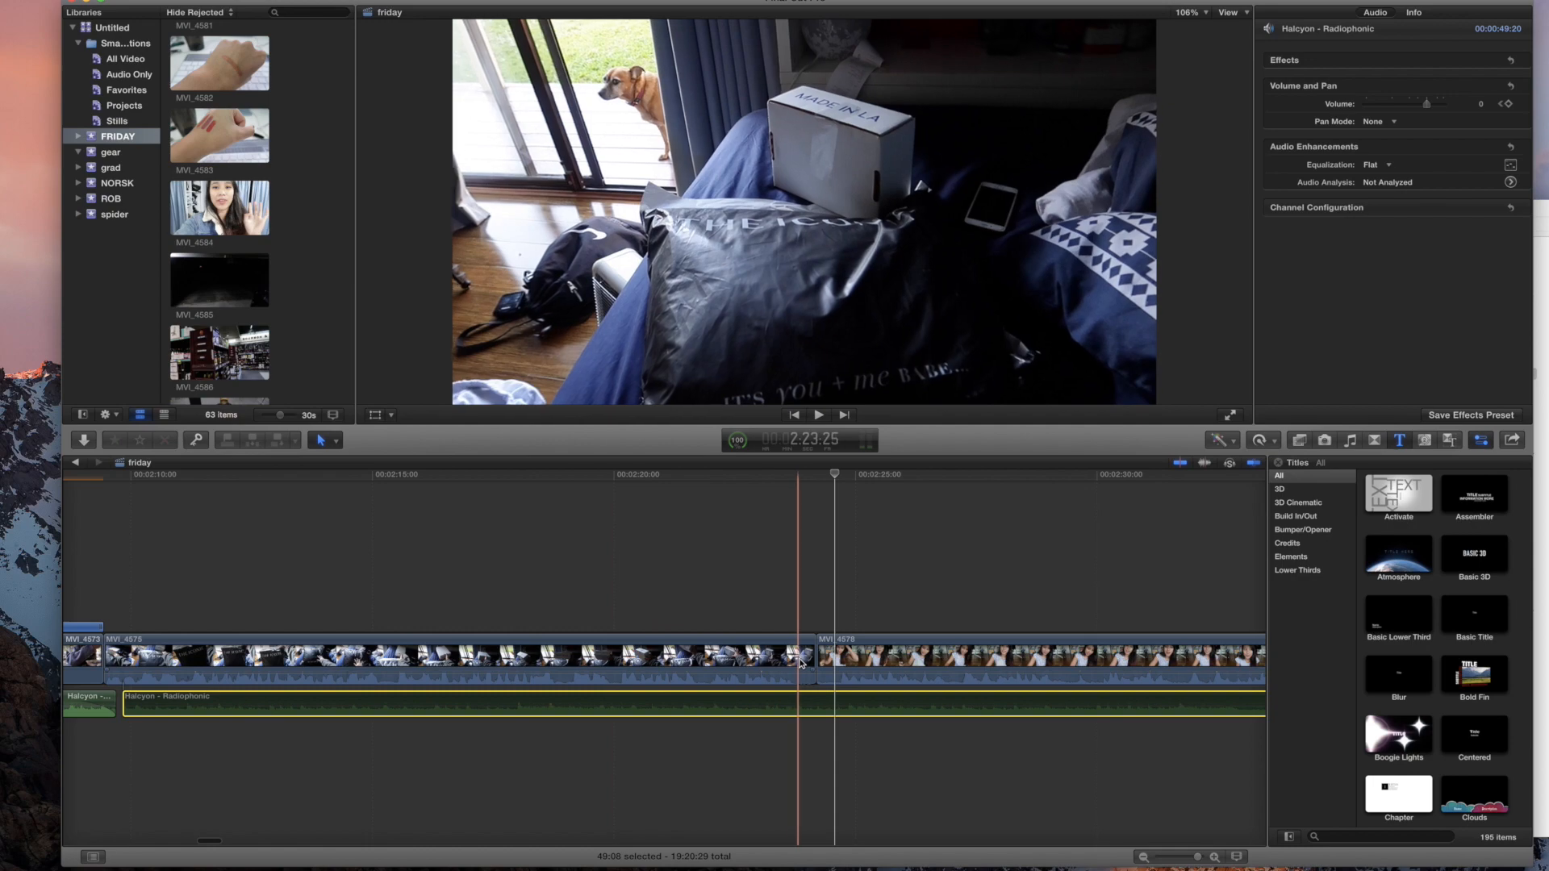
pyautogui.moveTo(807, 661); pyautogui.dragTo(790, 668)
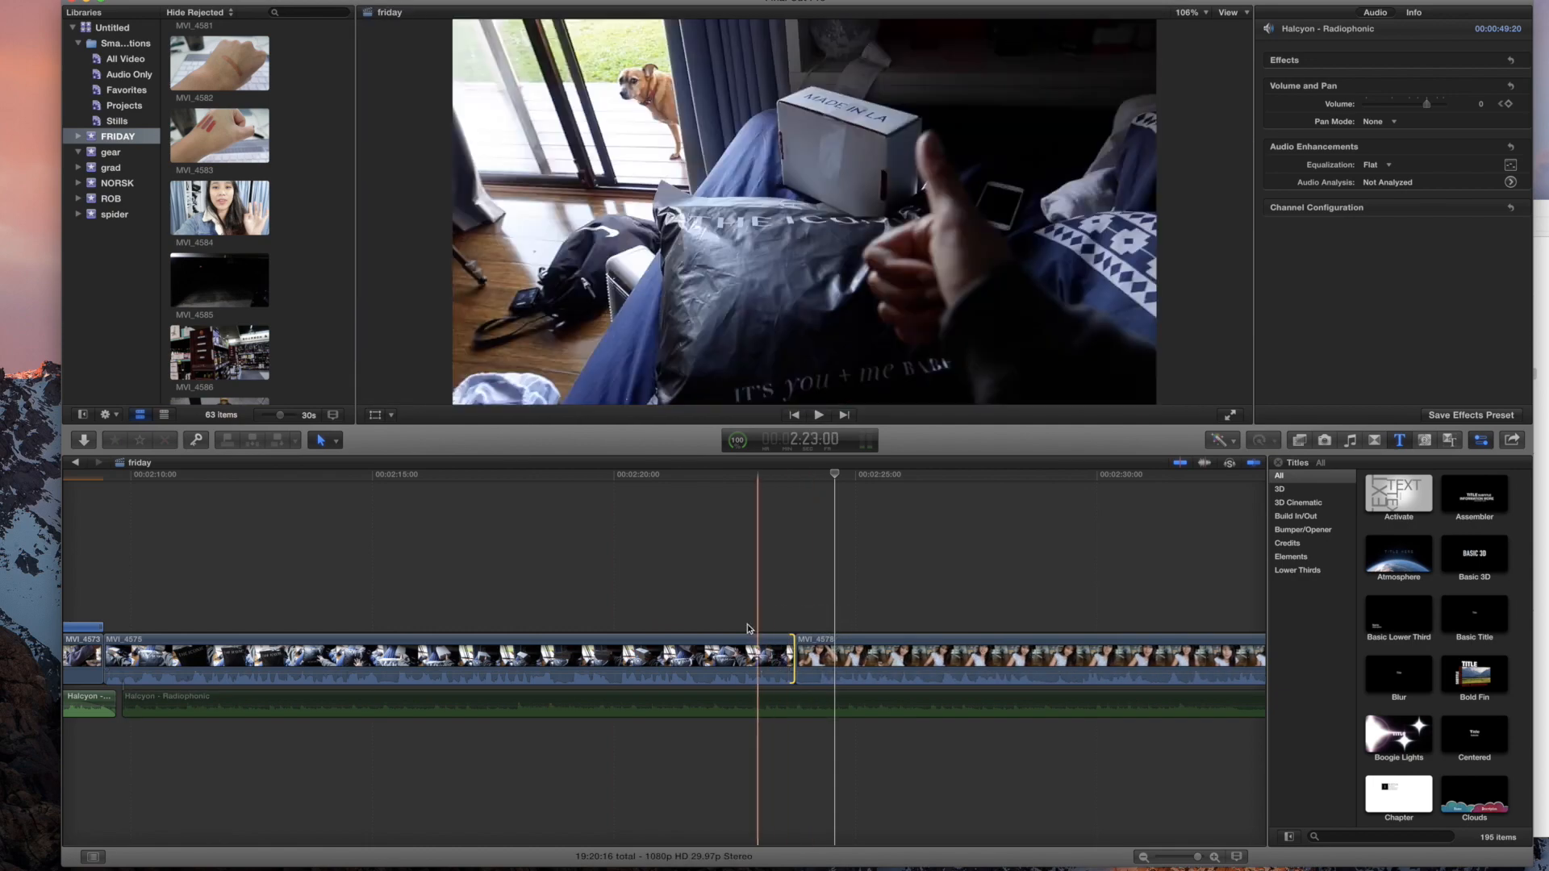
pyautogui.click(704, 607)
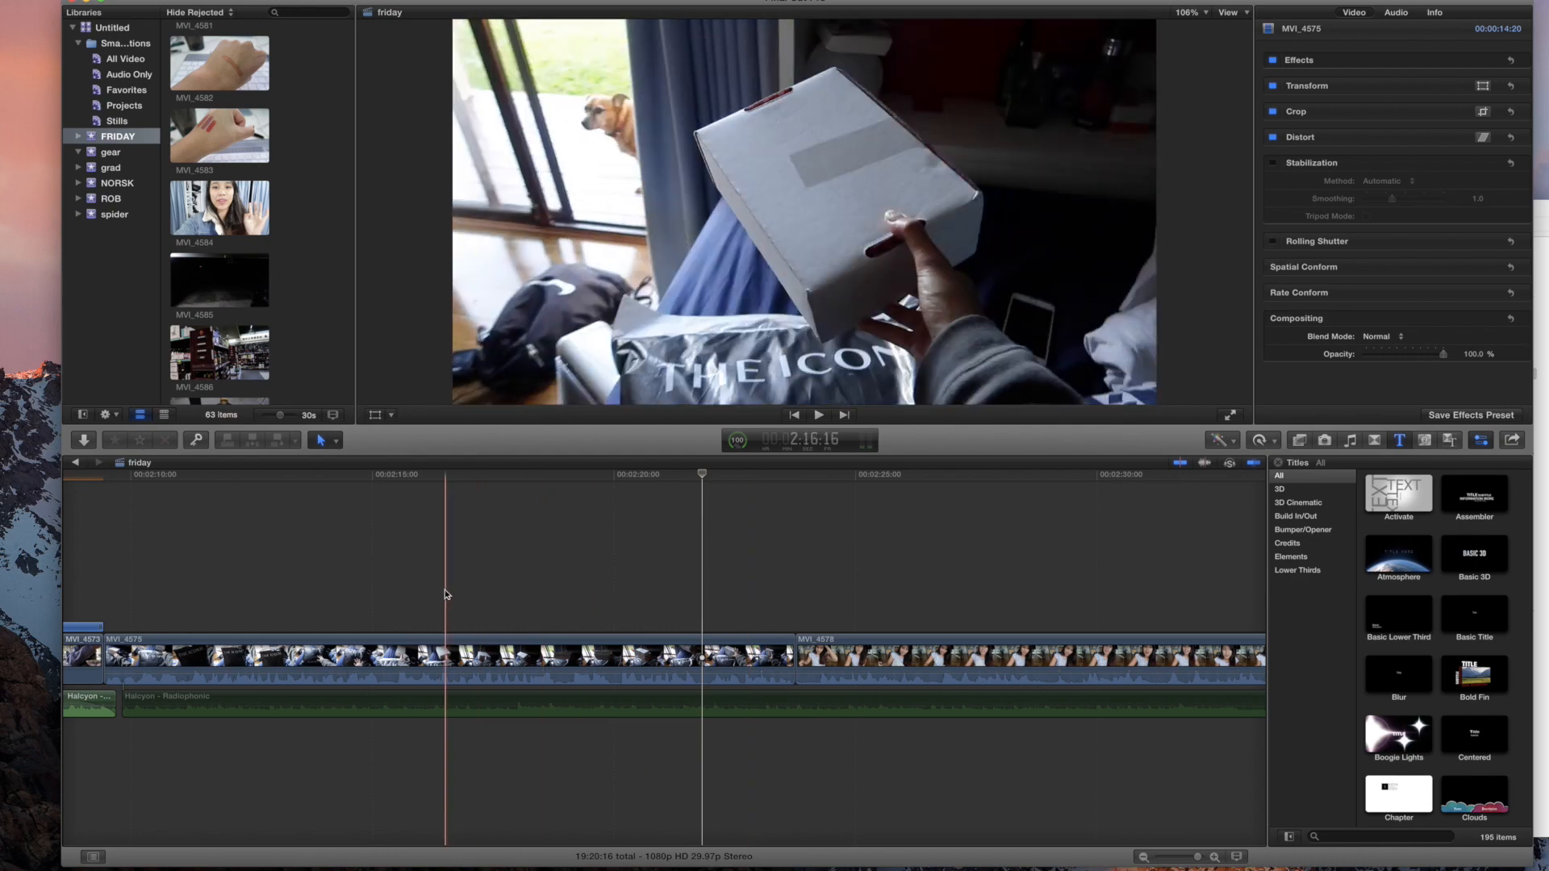
pyautogui.click(373, 601)
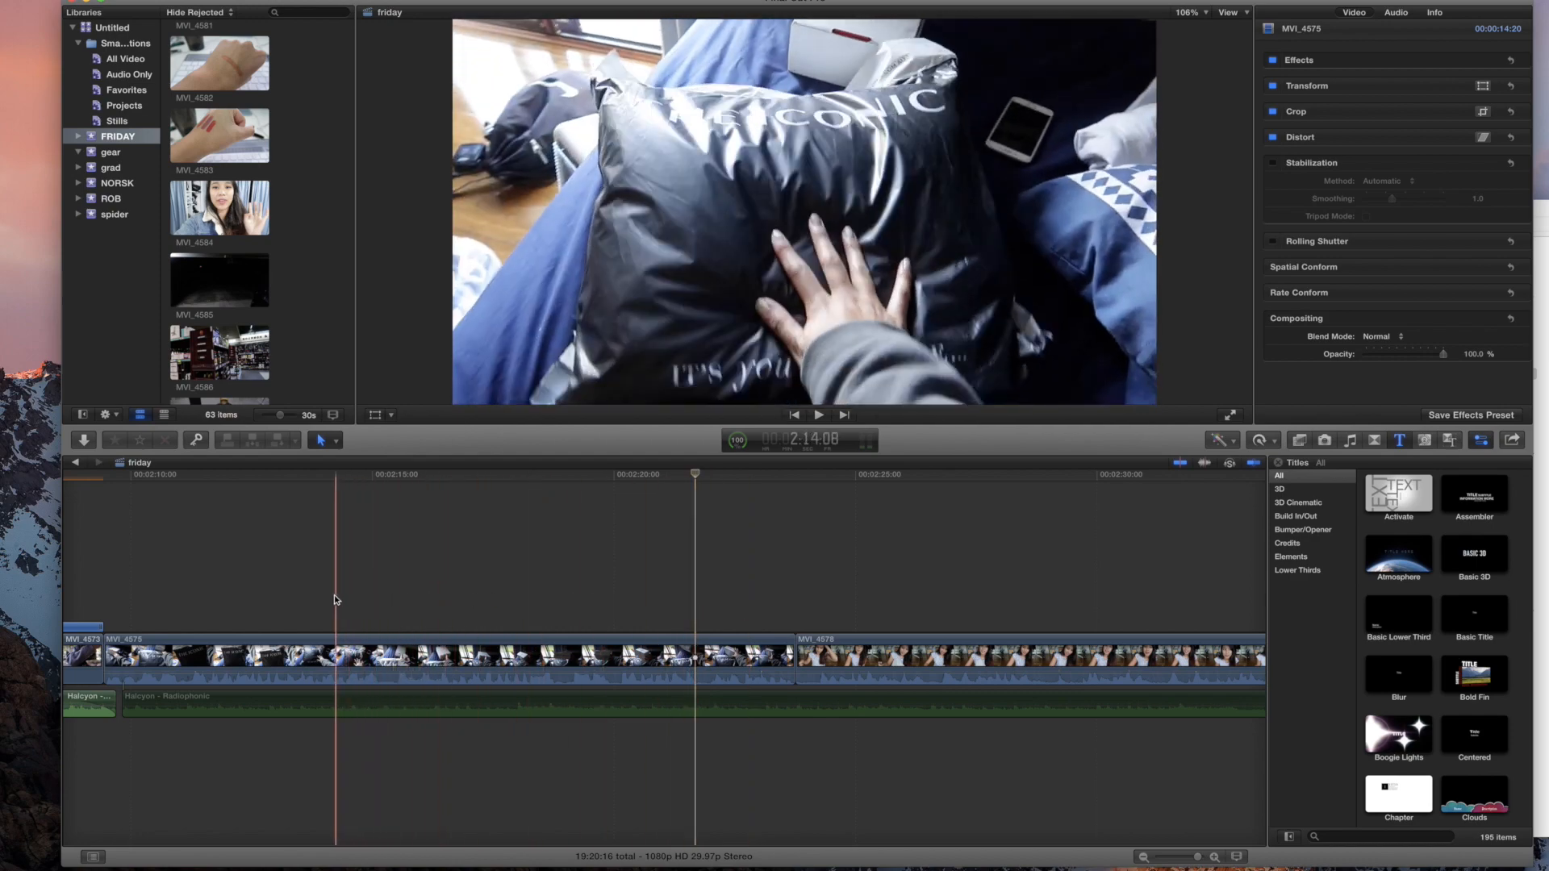
pyautogui.click(320, 607)
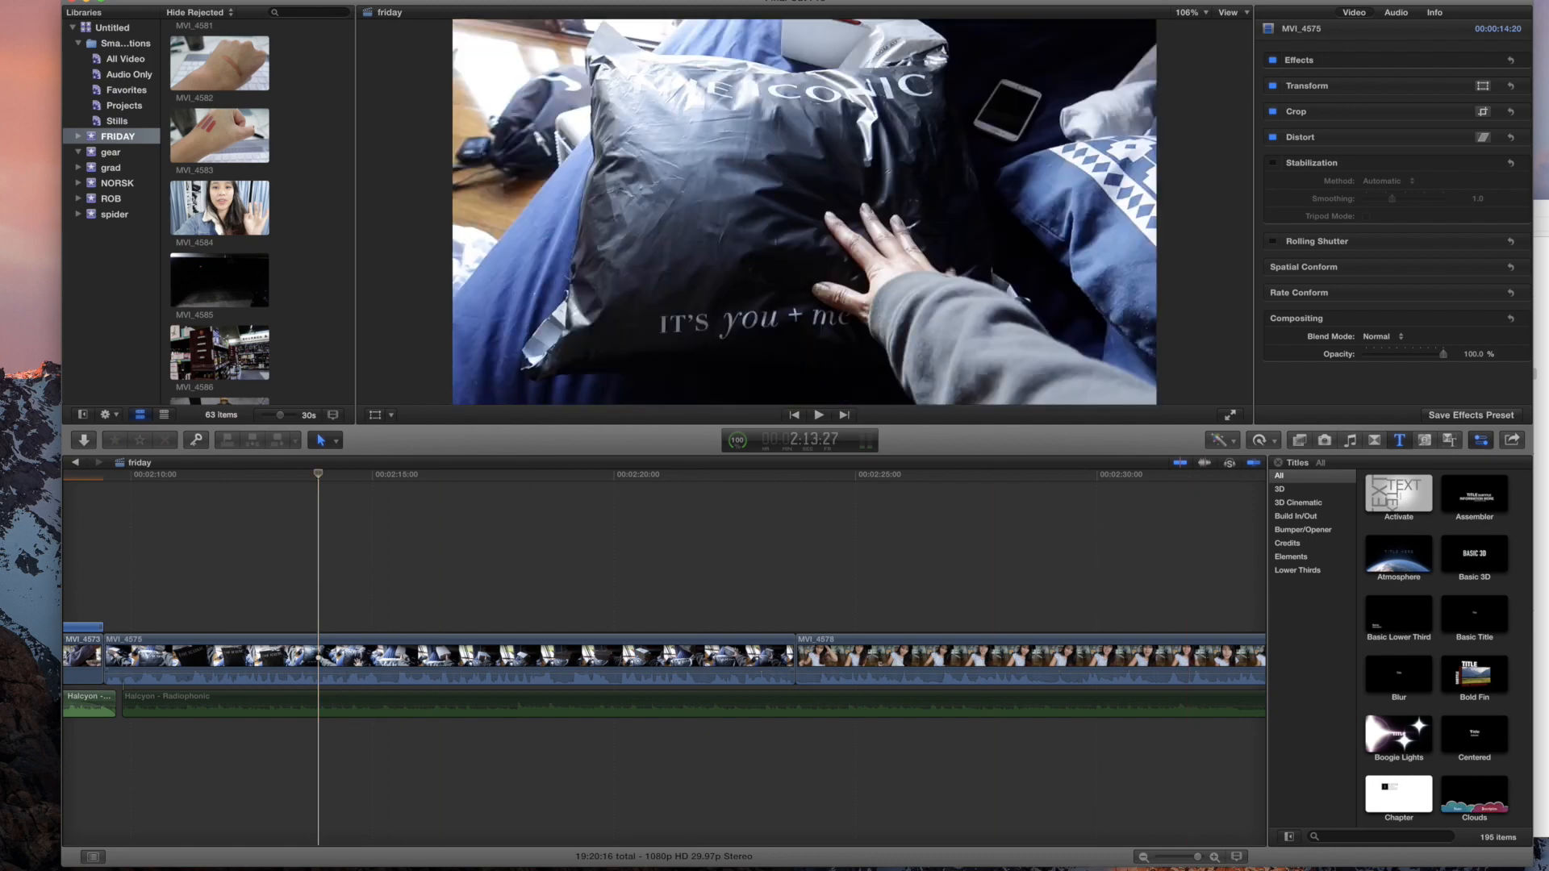
# Step: Trim about 14 frames off the start of MVI_4578 and play through its opening to find a cut point
pyautogui.moveTo(796, 657); pyautogui.dragTo(826, 657)
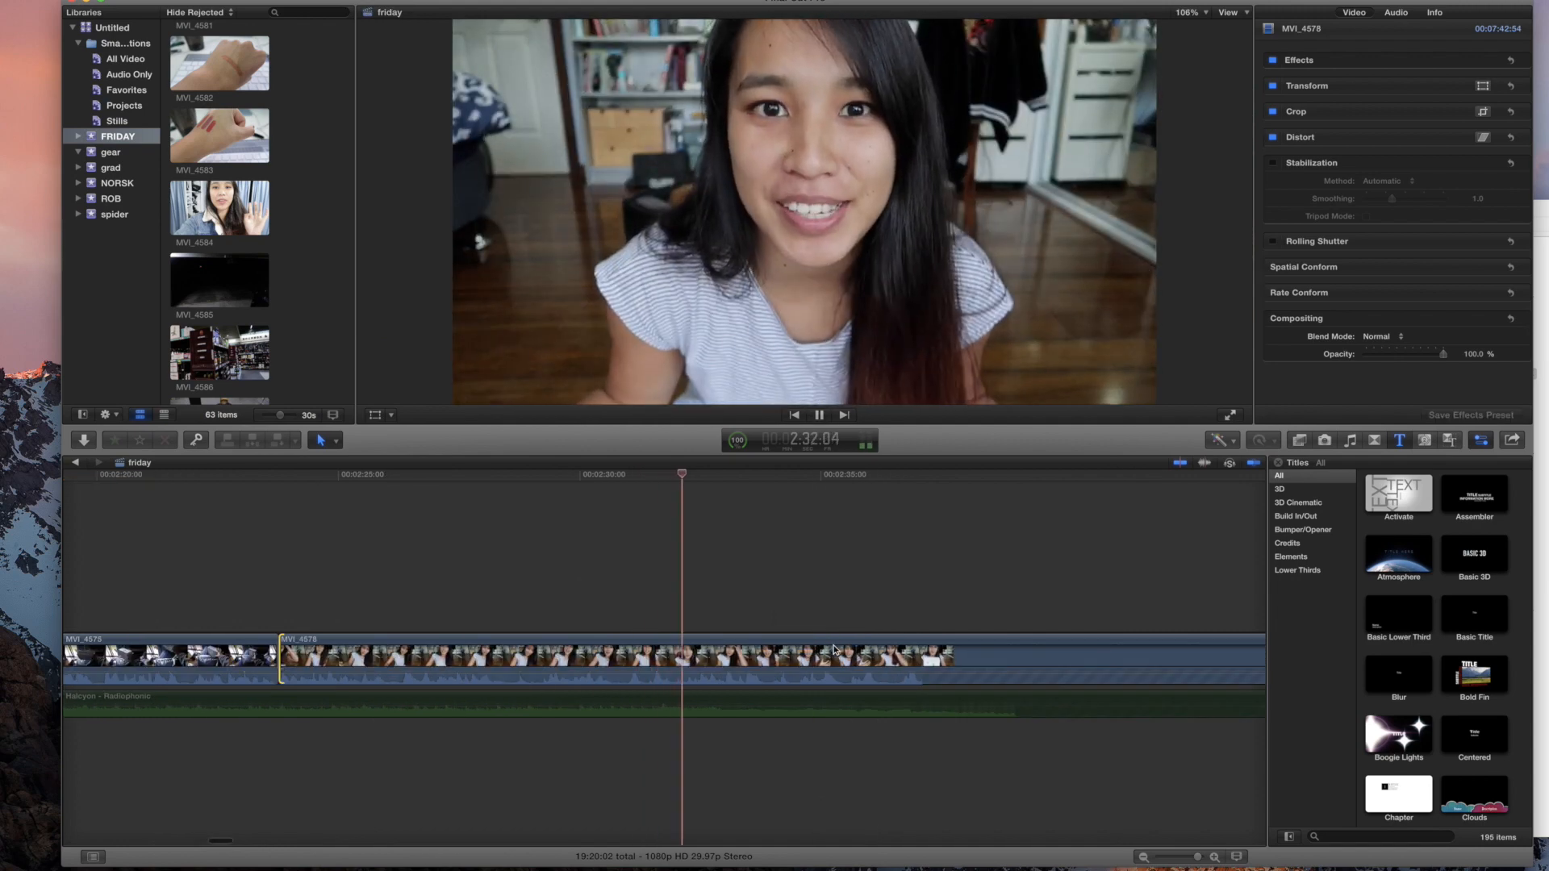
pyautogui.hscroll(2, 833, 649)
pyautogui.hscroll(3, 833, 649)
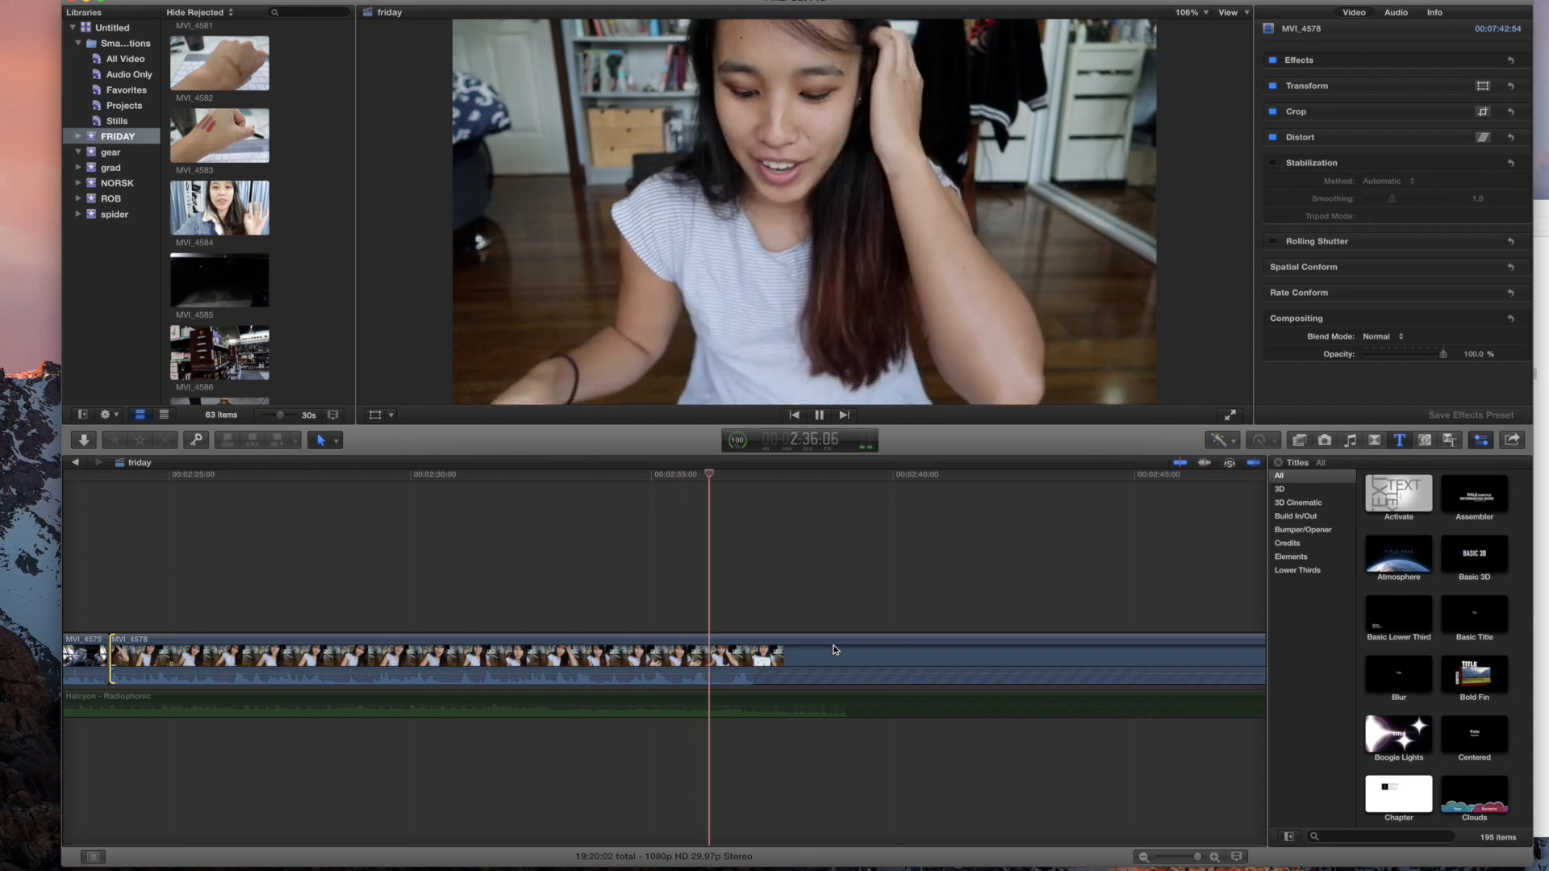
pyautogui.press('space')
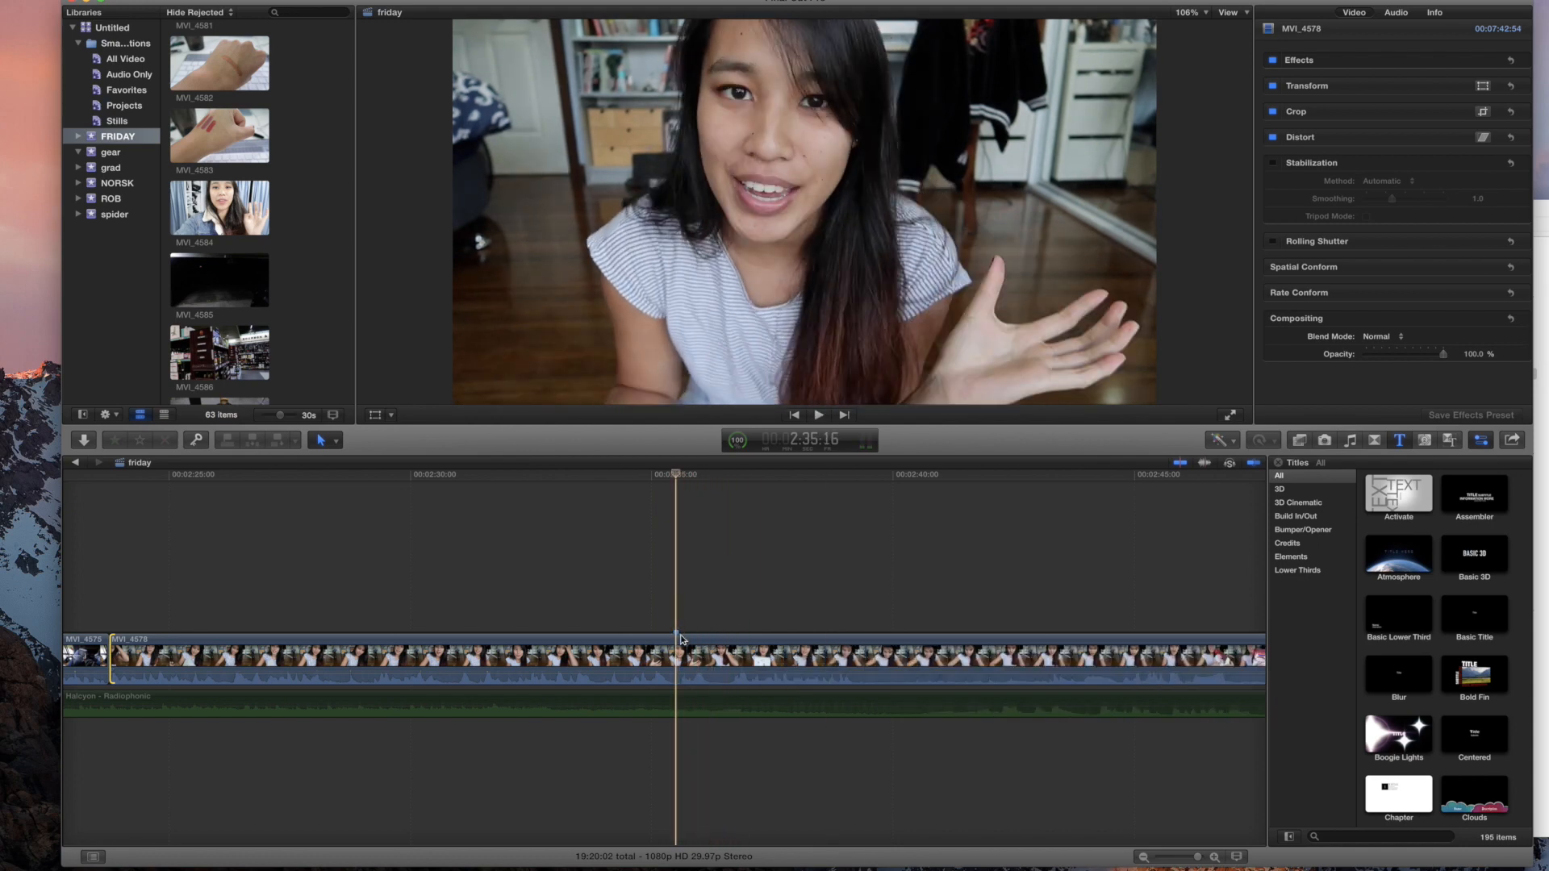
pyautogui.press('space')
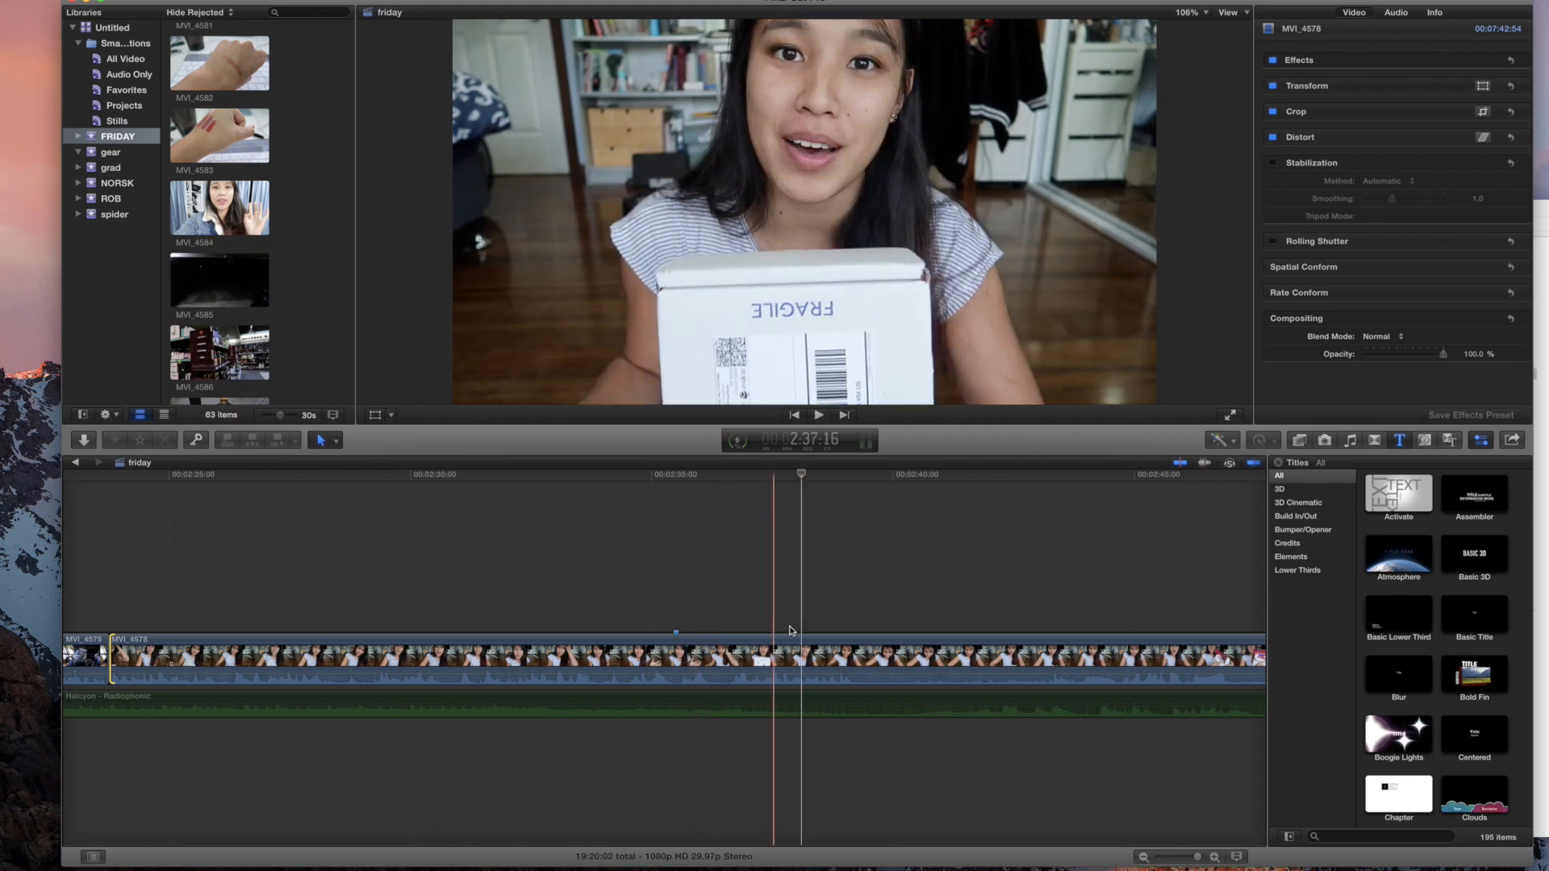
# Step: Split MVI_4578 at about 2:39 and trim about 5 seconds off the start of the second part
pyautogui.press('super+b')
pyautogui.hscroll(8, 795, 632)
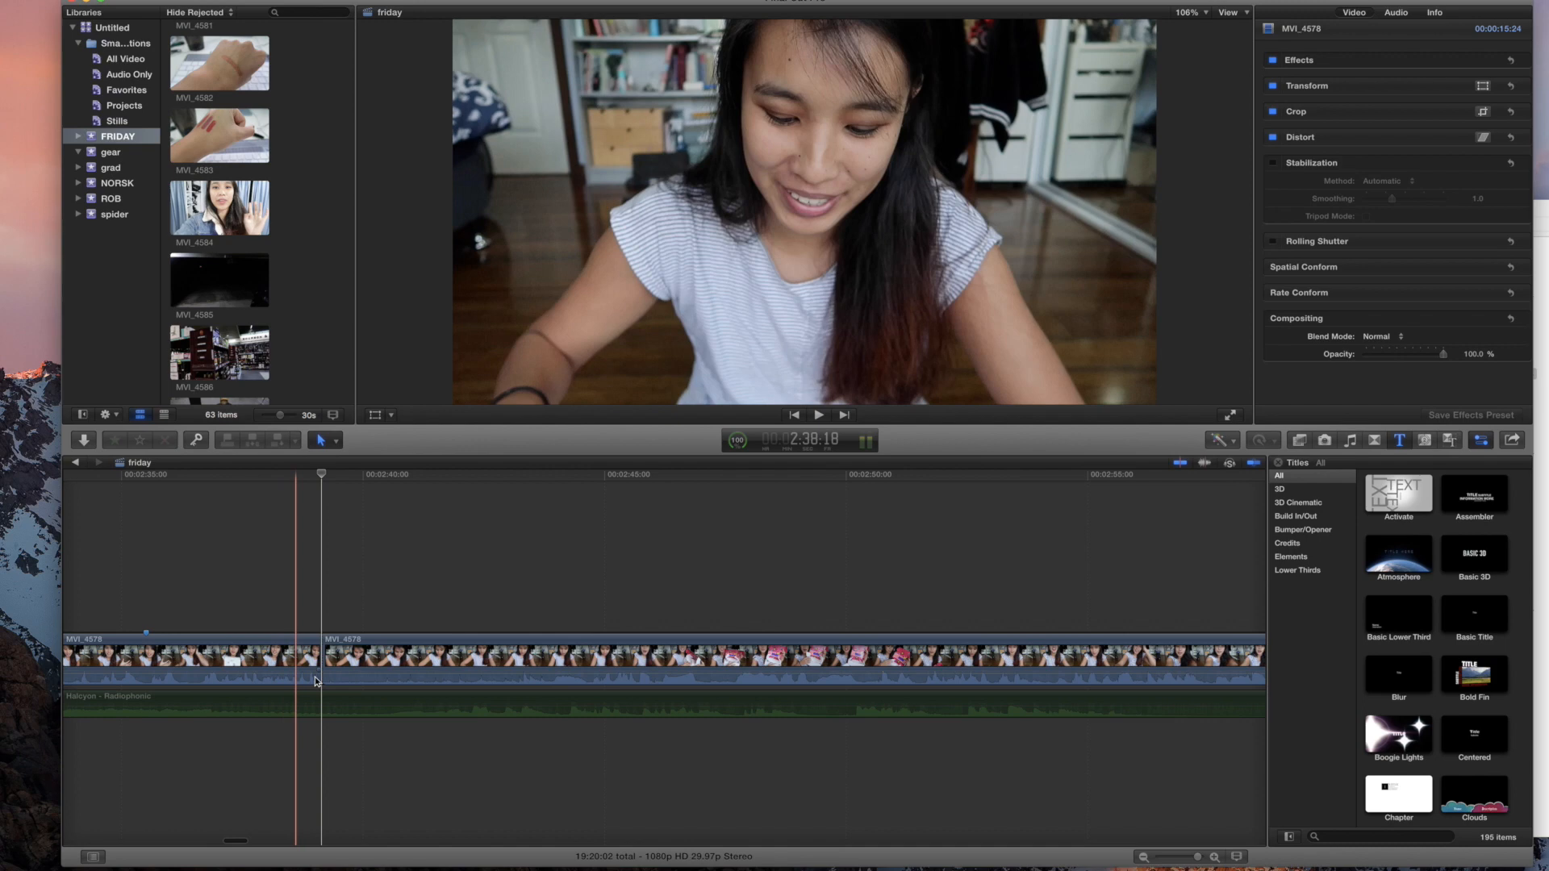
pyautogui.click(326, 677)
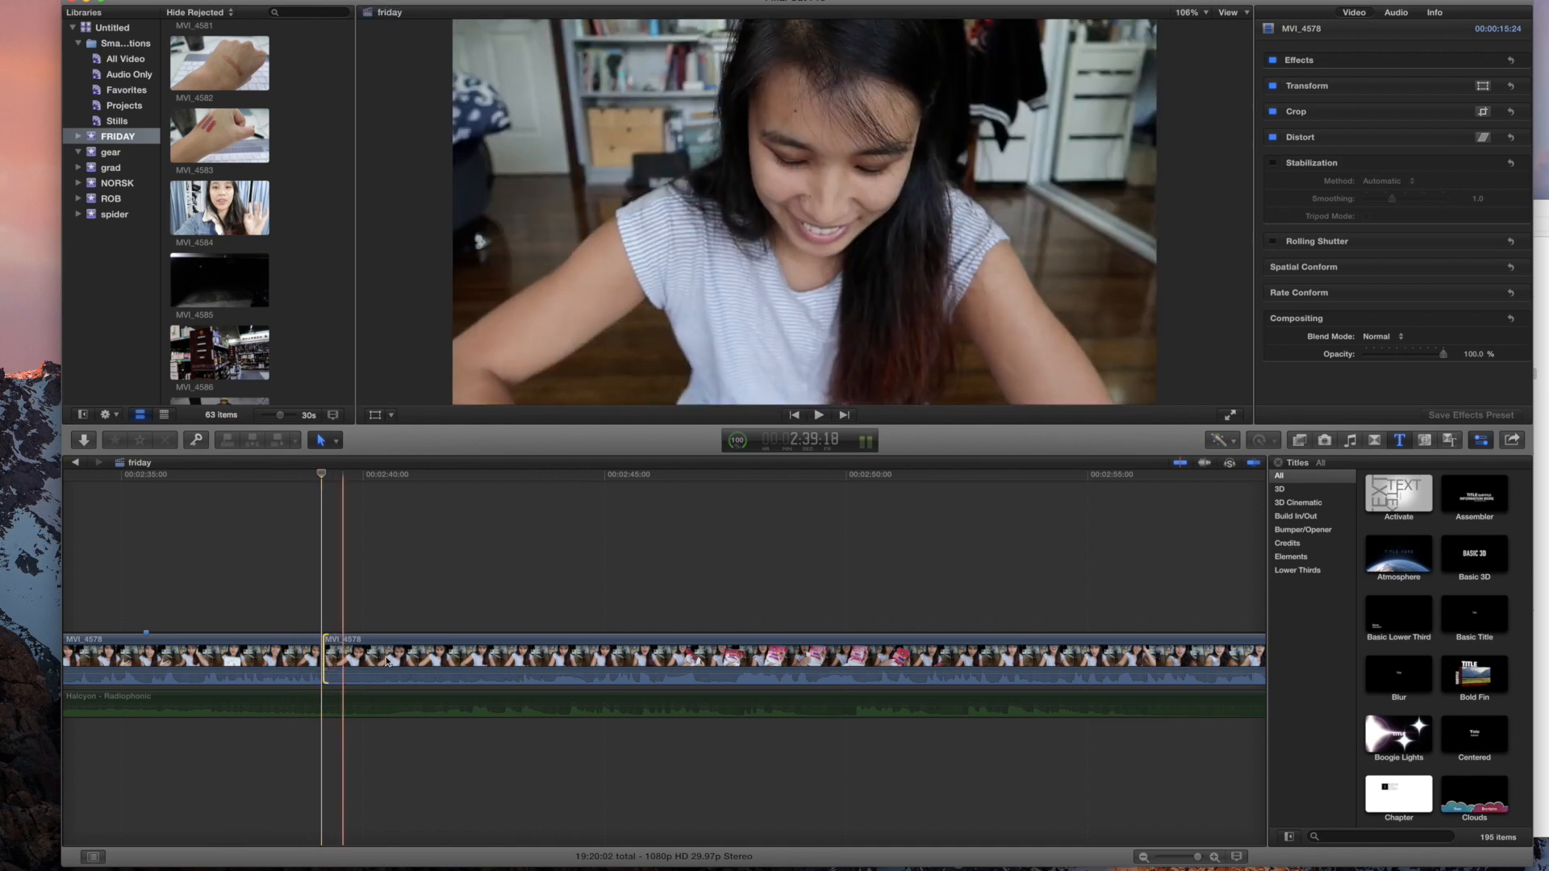
pyautogui.moveTo(329, 655); pyautogui.dragTo(558, 660)
pyautogui.press('space')
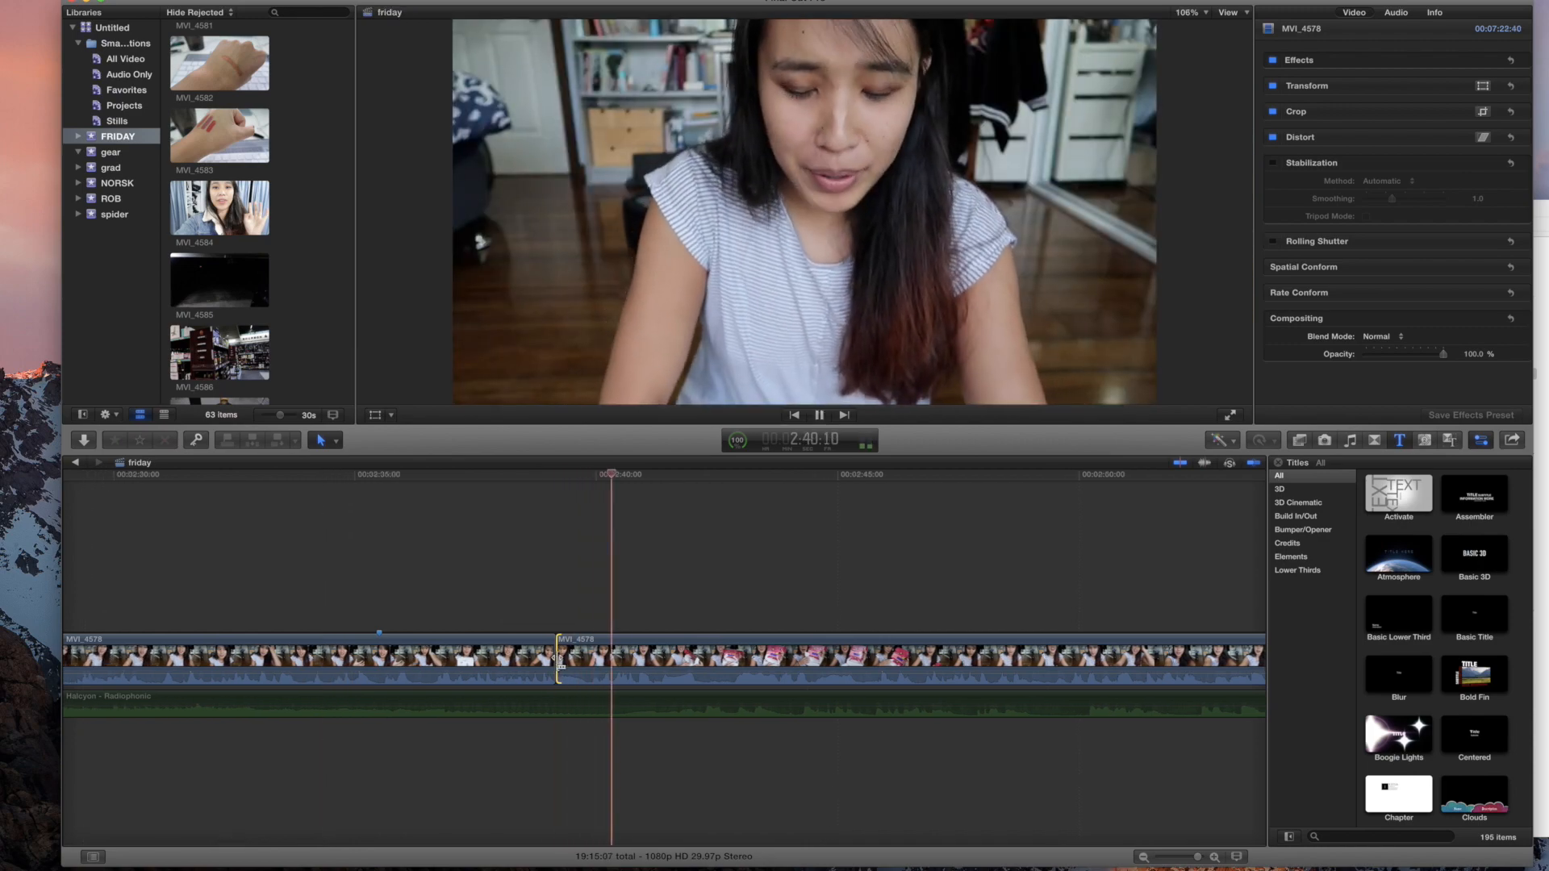
pyautogui.press('space')
pyautogui.hscroll(4, 588, 645)
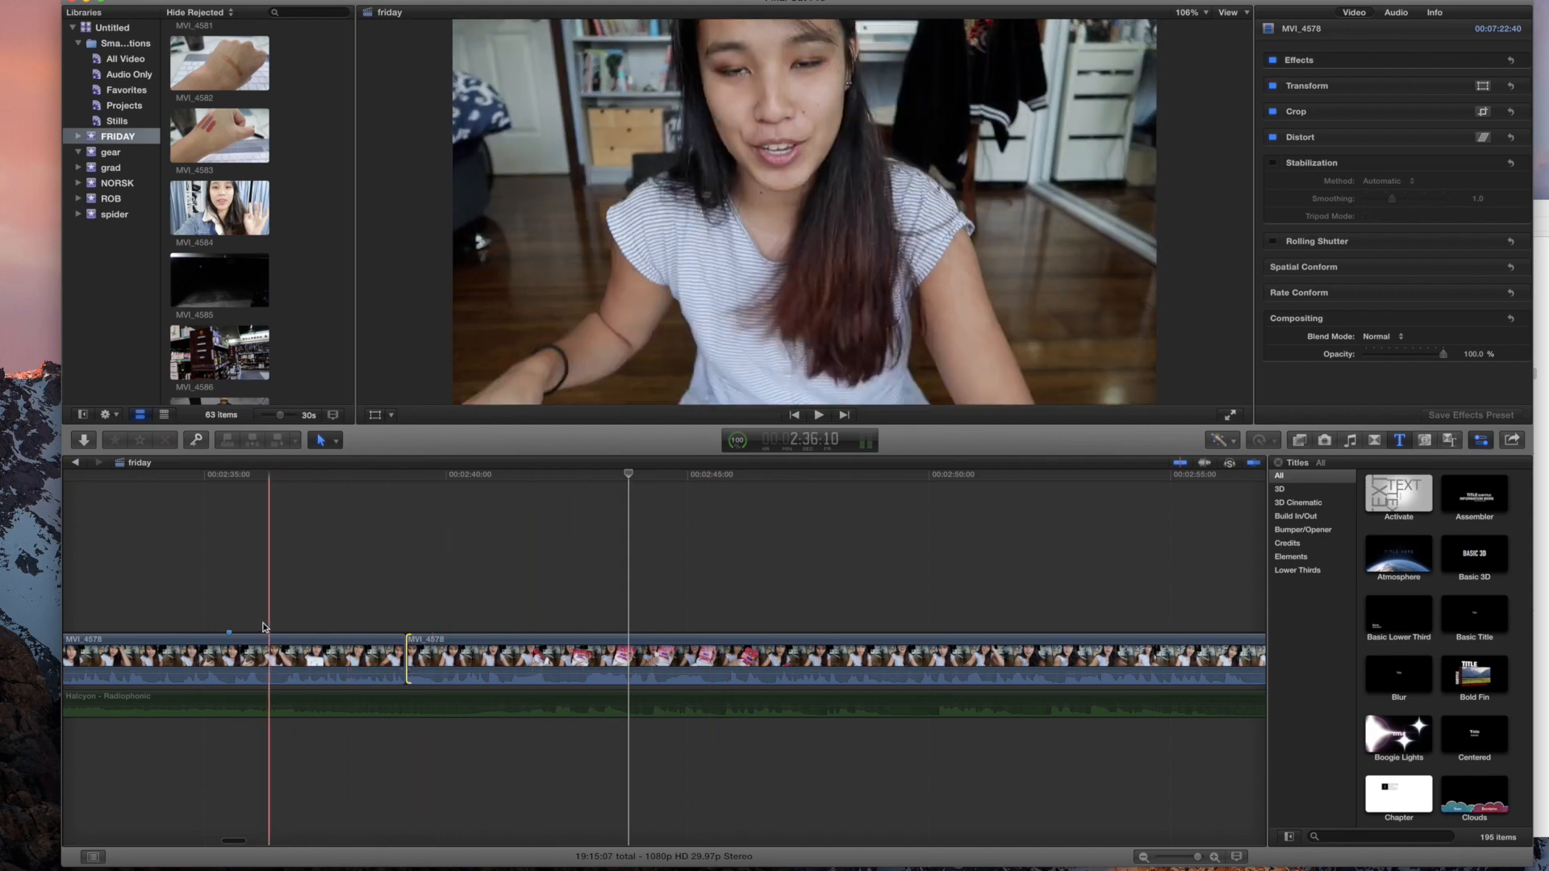
# Step: Apply the Warm color preset to the first part of MVI_4578 in the Color Board
pyautogui.click(358, 611)
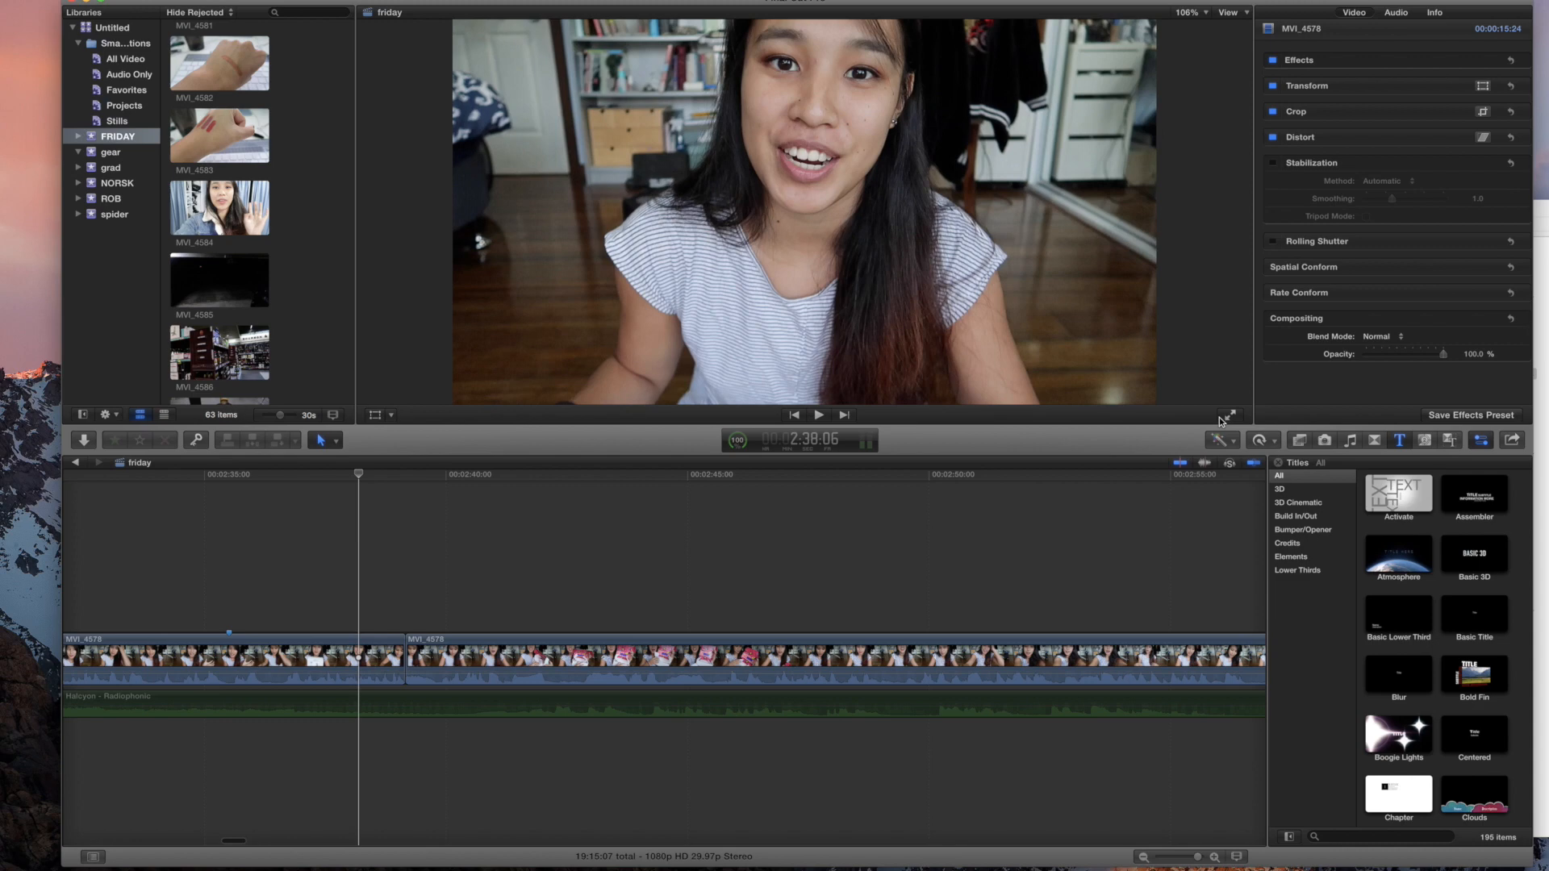
pyautogui.click(1226, 442)
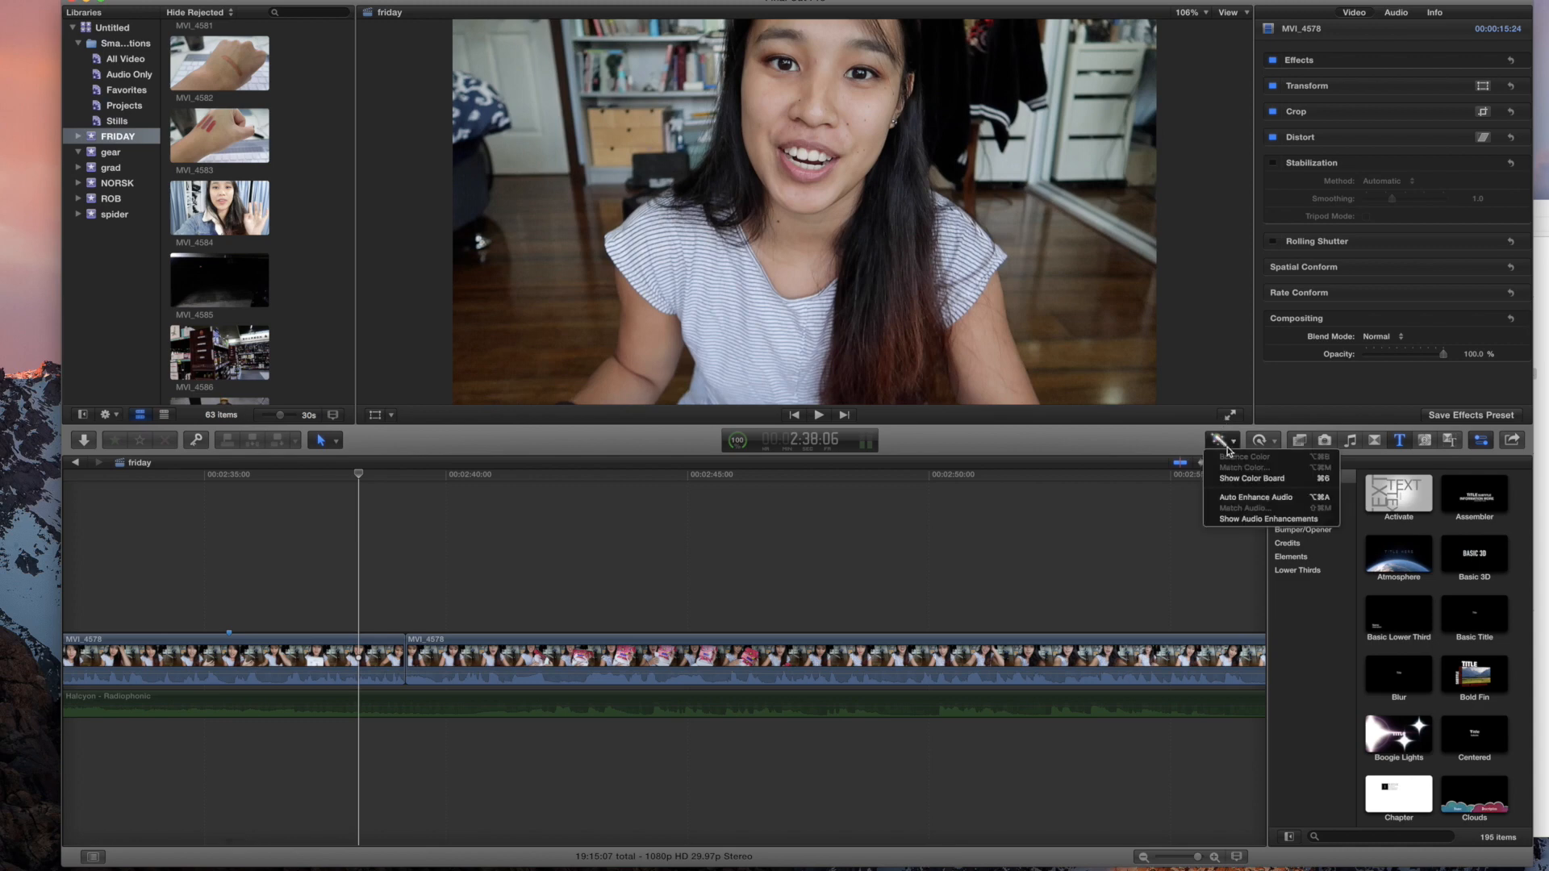
pyautogui.click(1253, 480)
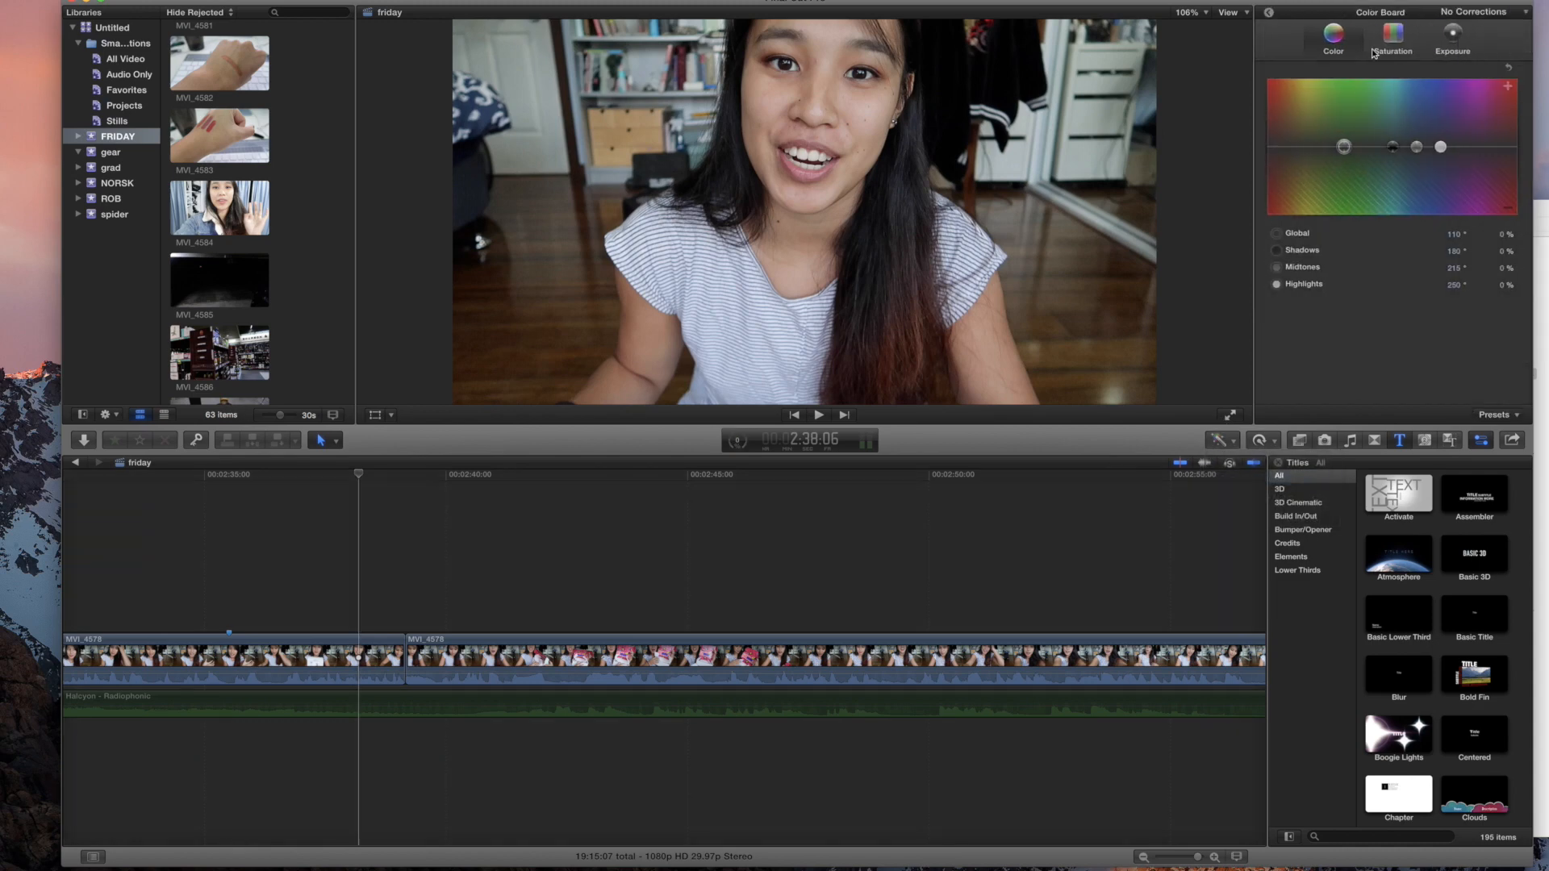
pyautogui.click(1395, 32)
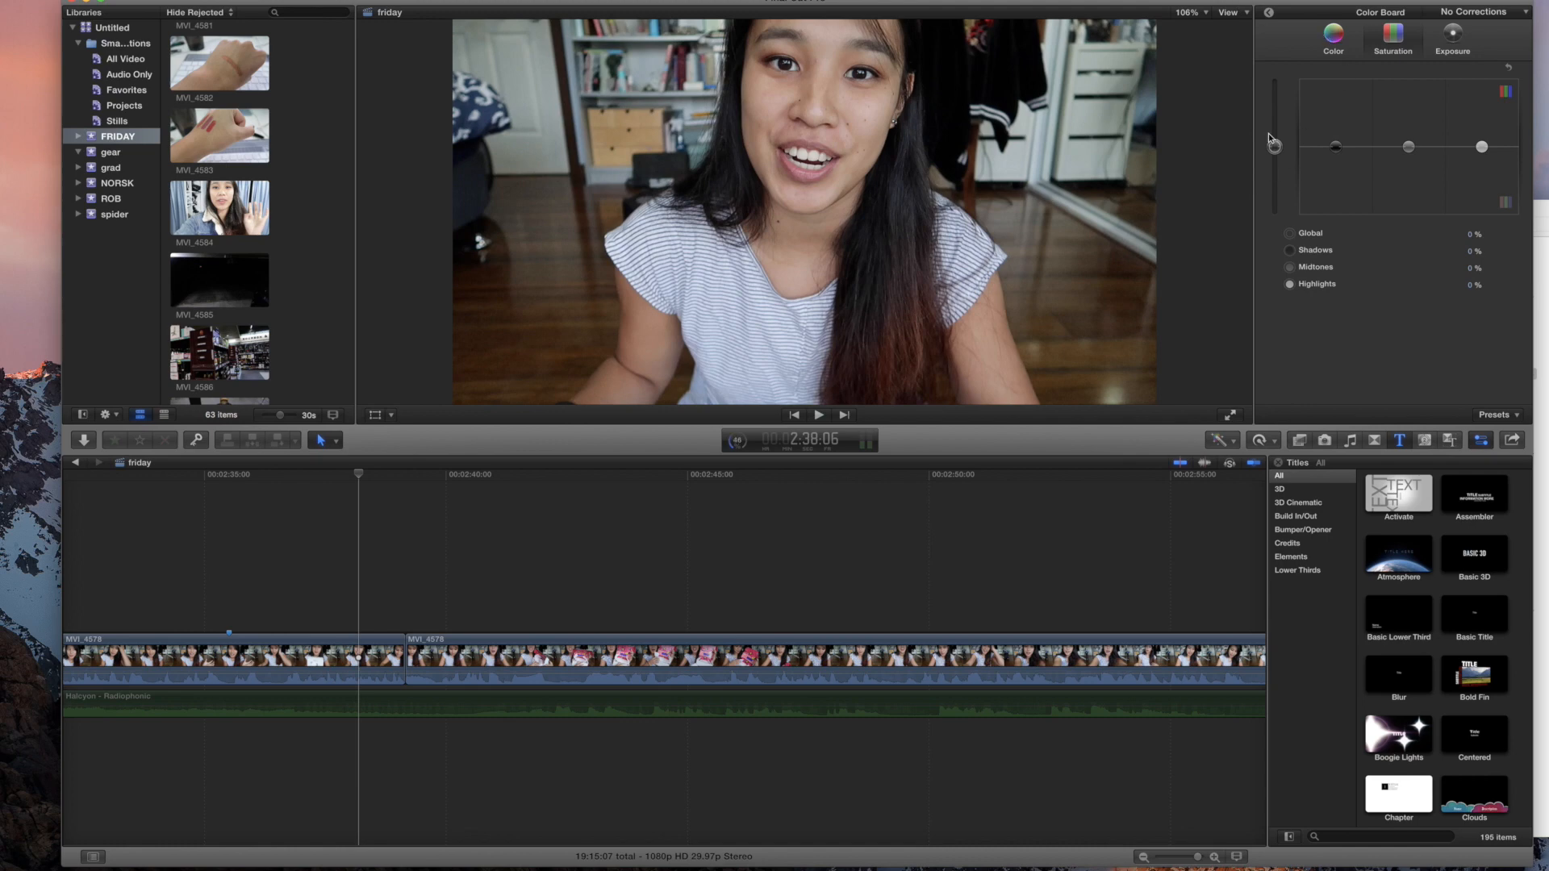
pyautogui.click(1505, 415)
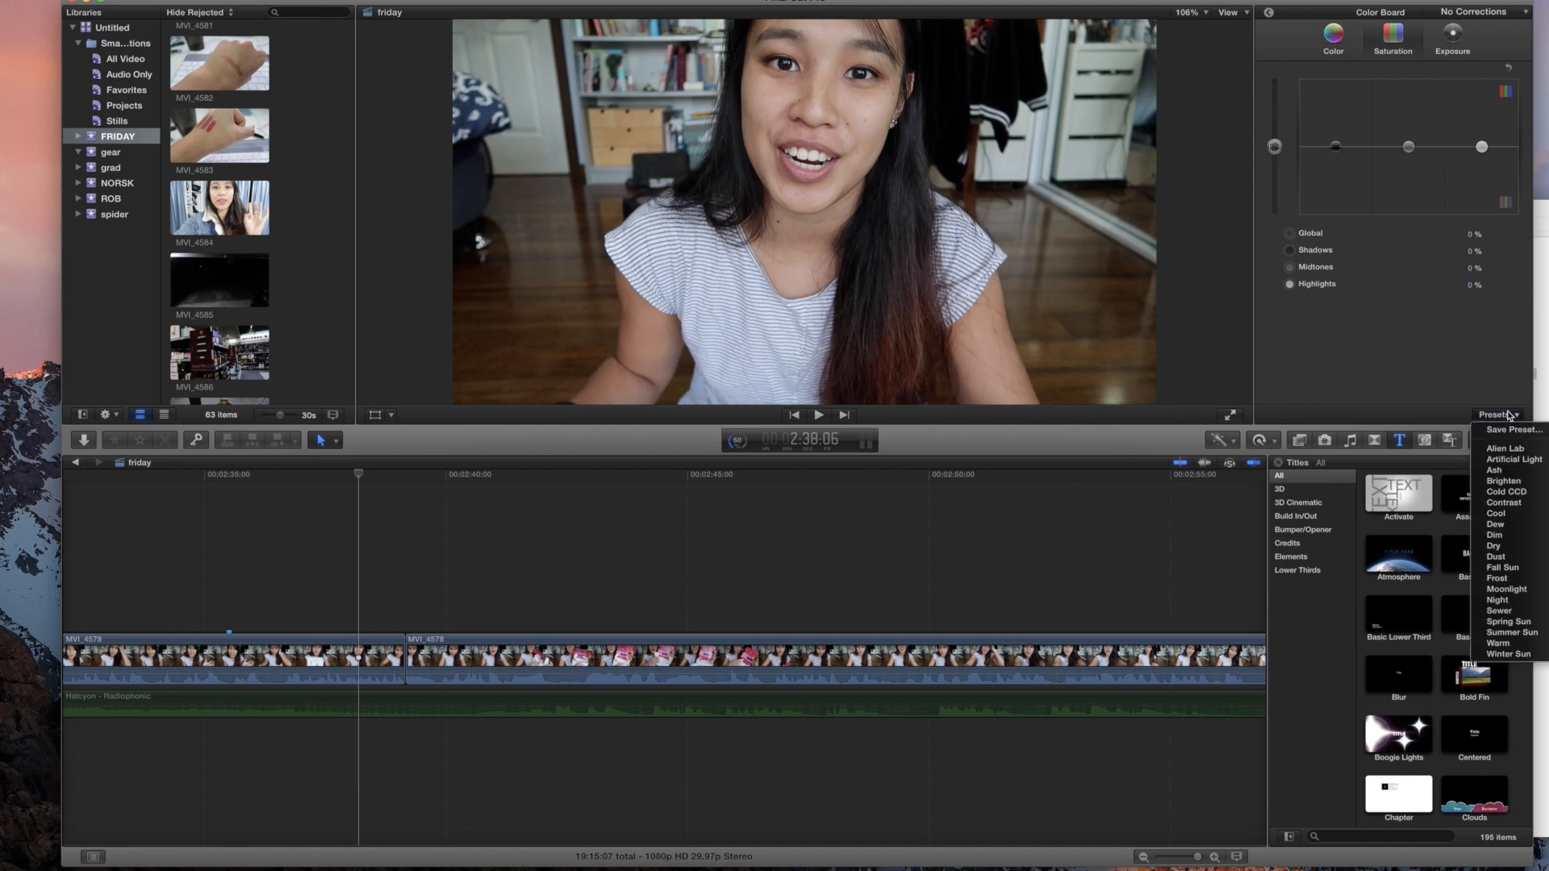
pyautogui.click(1500, 643)
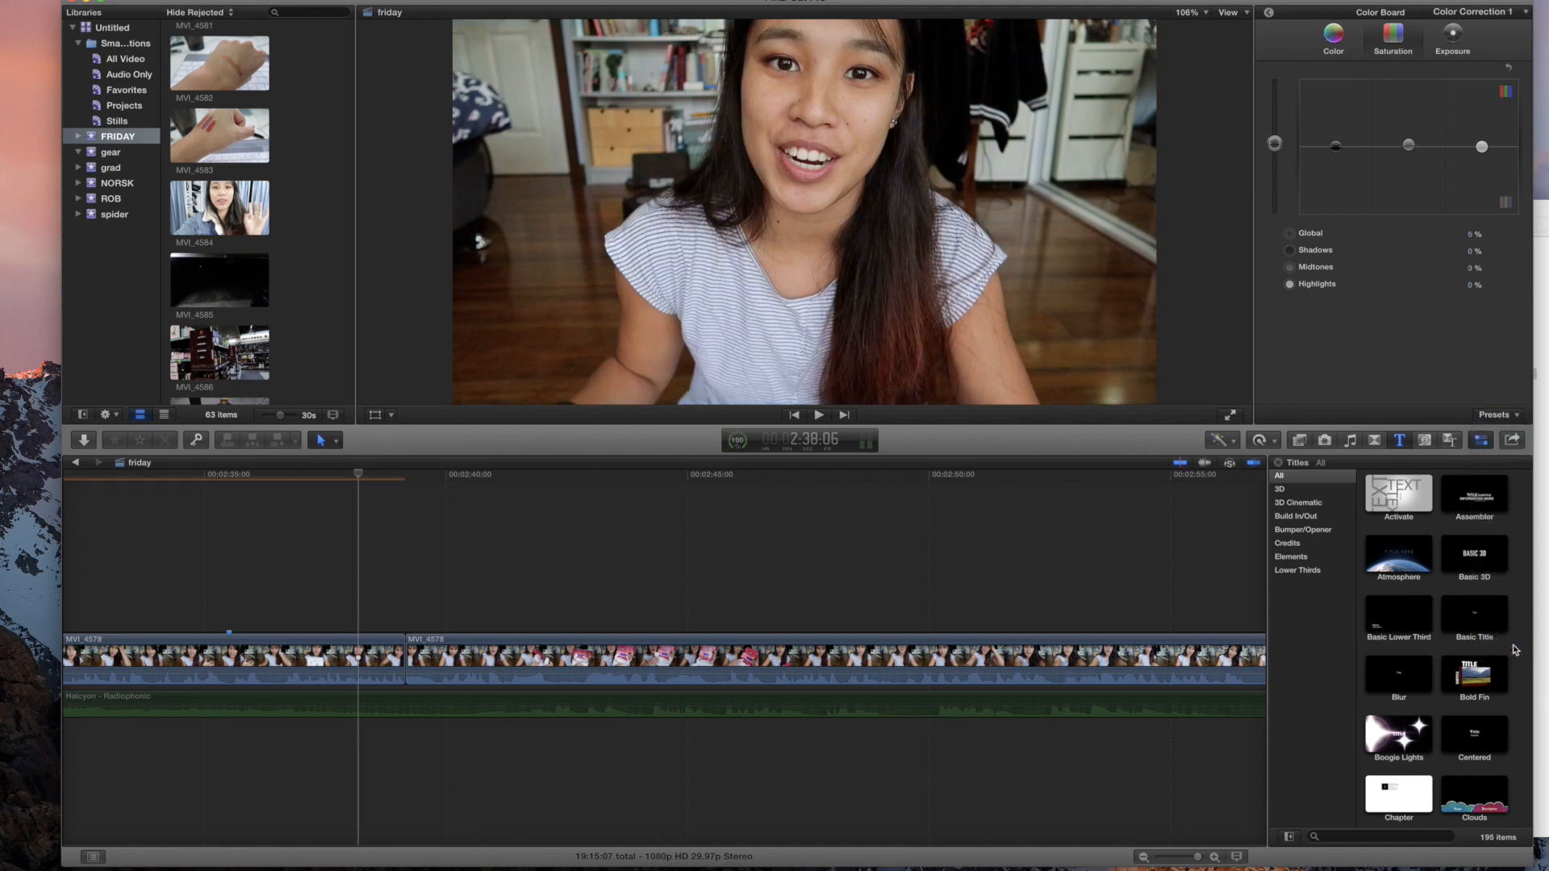
# Step: Set the midtones color of the first MVI_4578 part to 31° and 7%, and compare it with the following part
pyautogui.click(1334, 37)
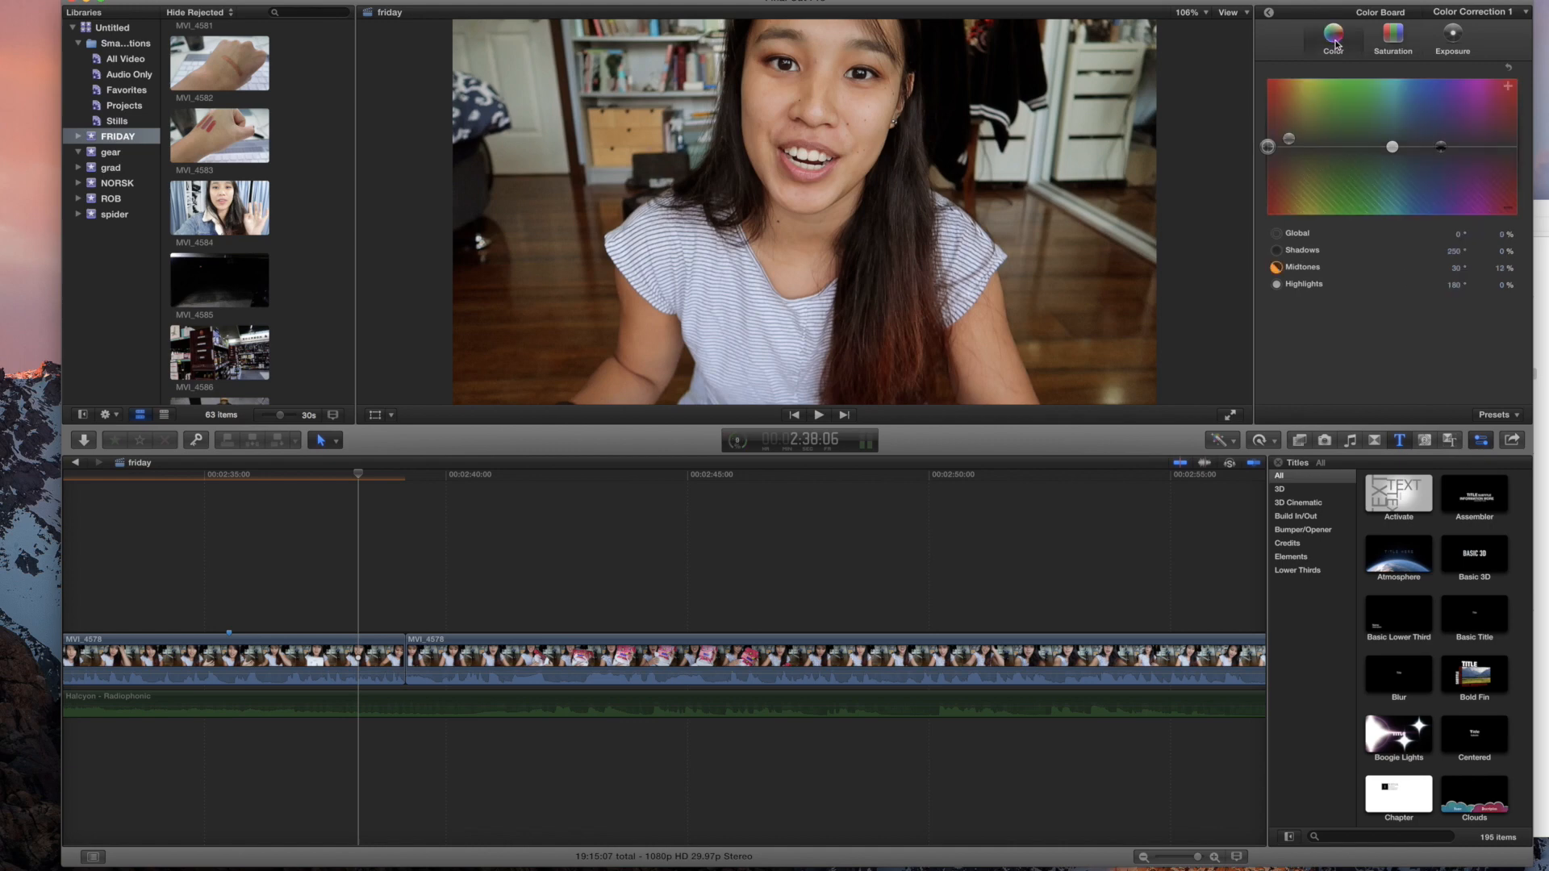
pyautogui.click(1289, 140)
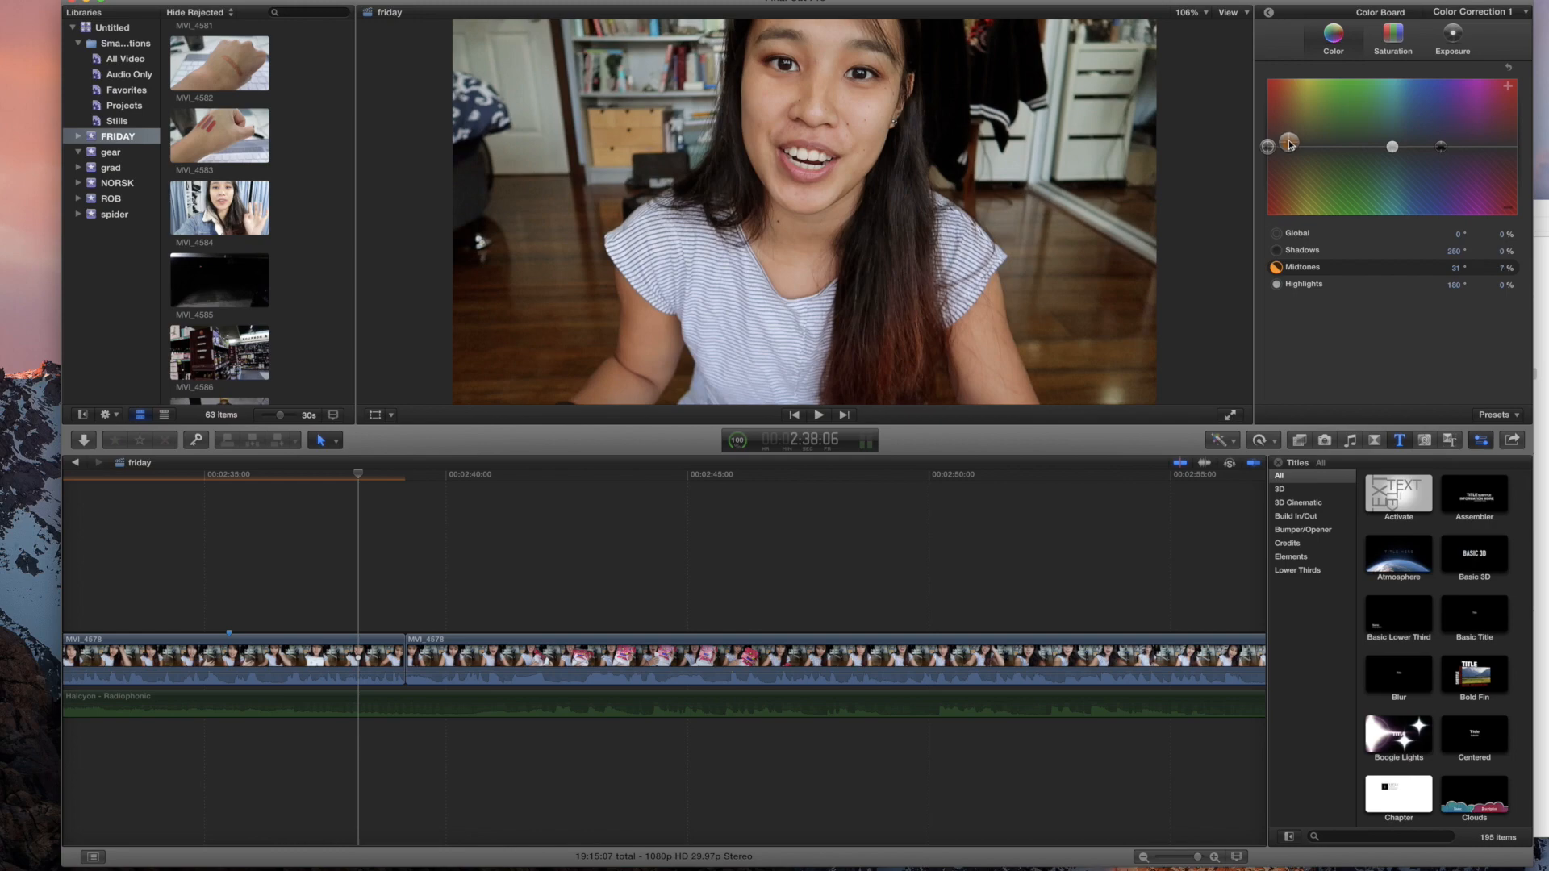
pyautogui.click(355, 657)
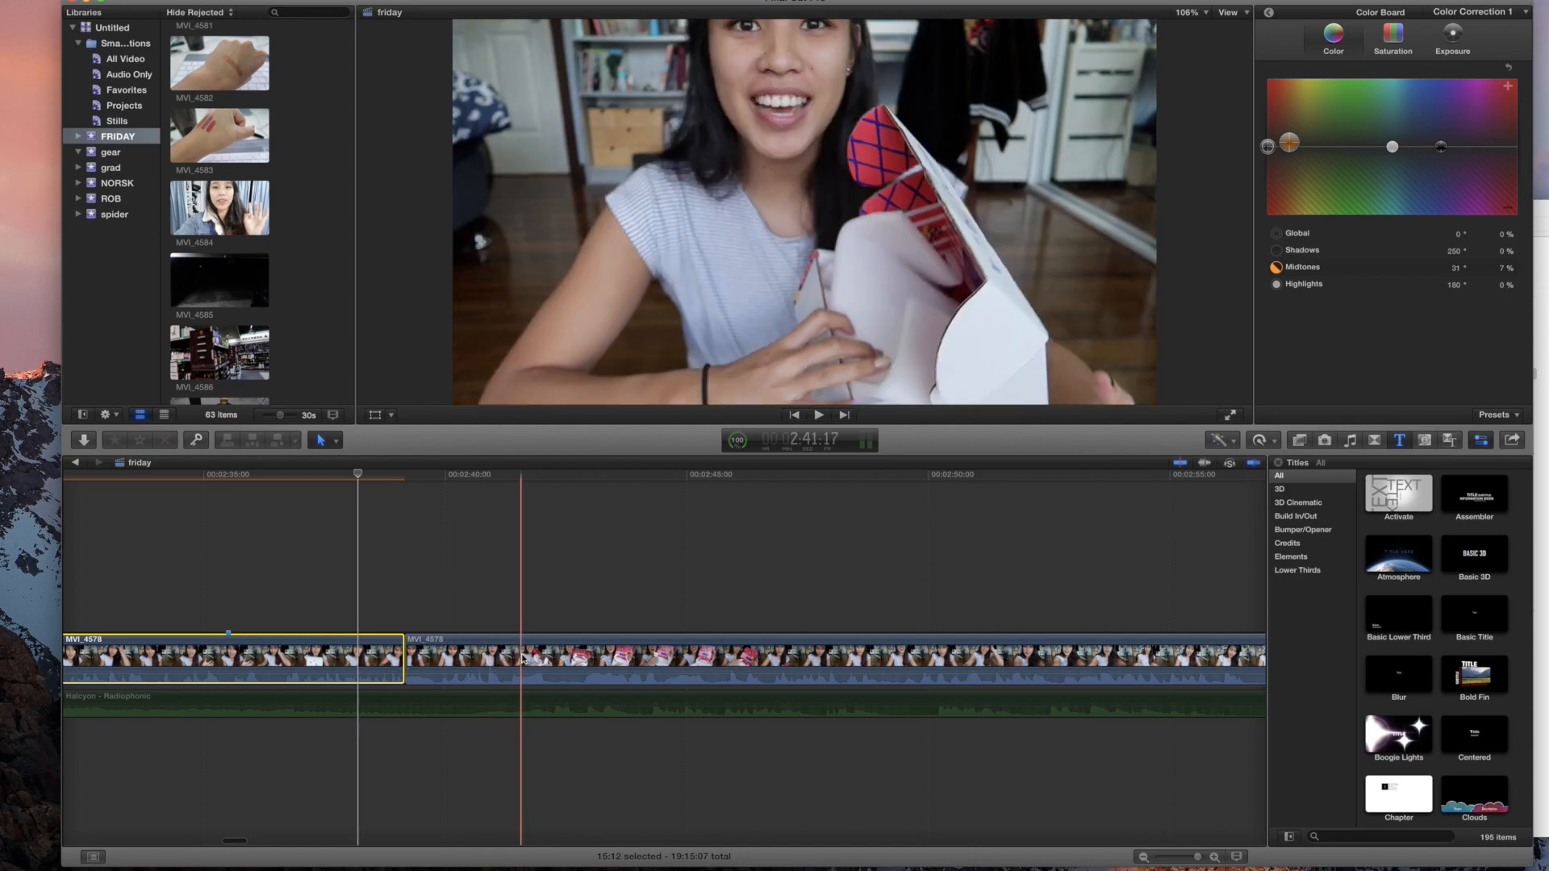
pyautogui.click(511, 564)
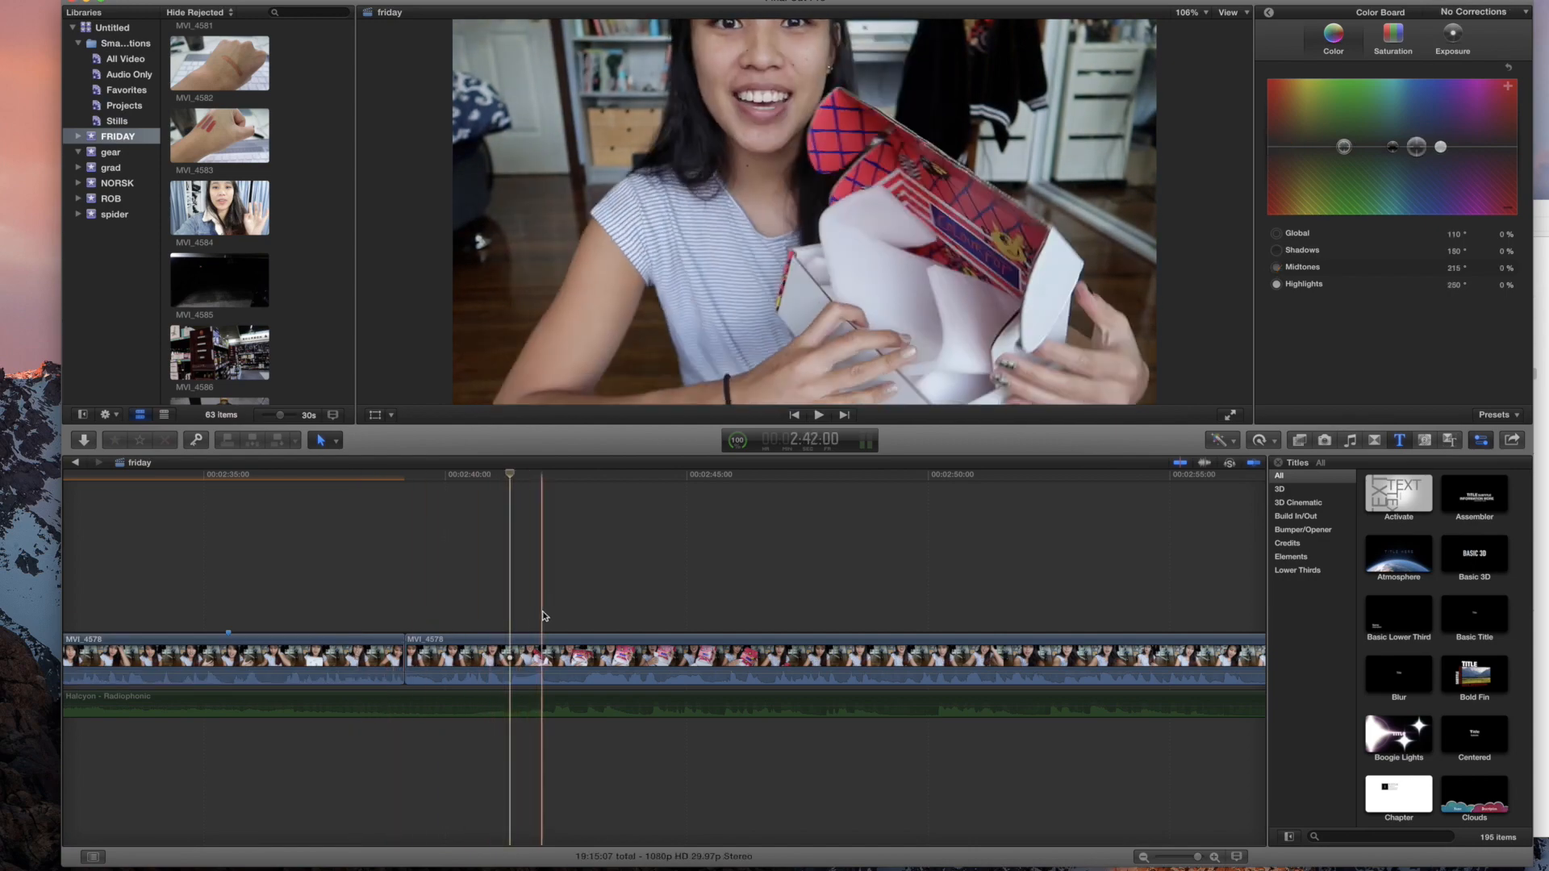
# Step: Copy the color correction from the first MVI_4578 part and paste it onto the second part
pyautogui.click(361, 659)
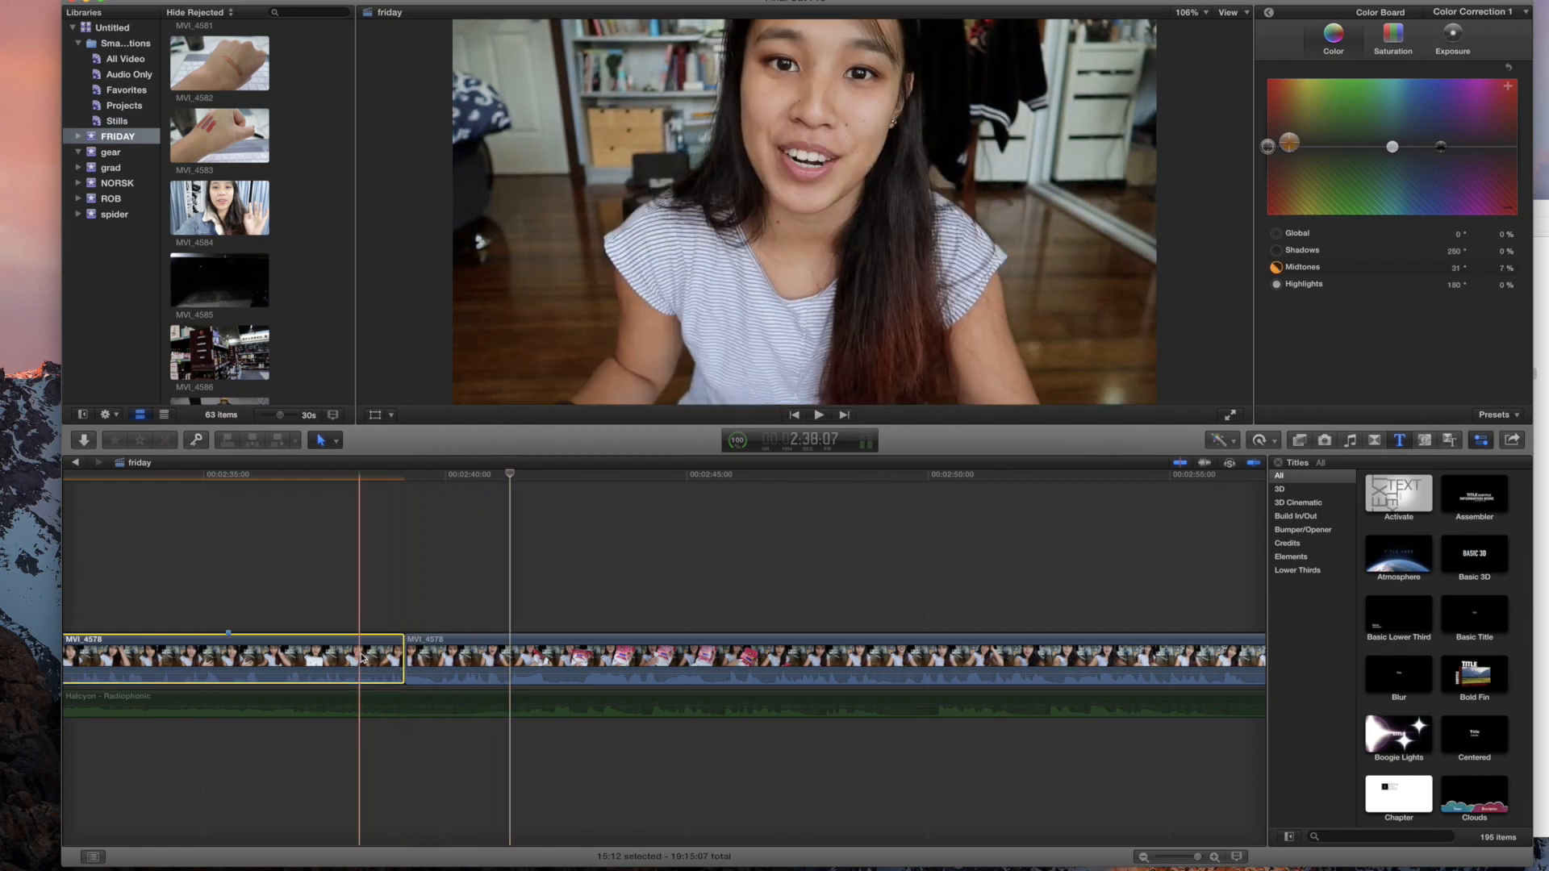
pyautogui.click(461, 646)
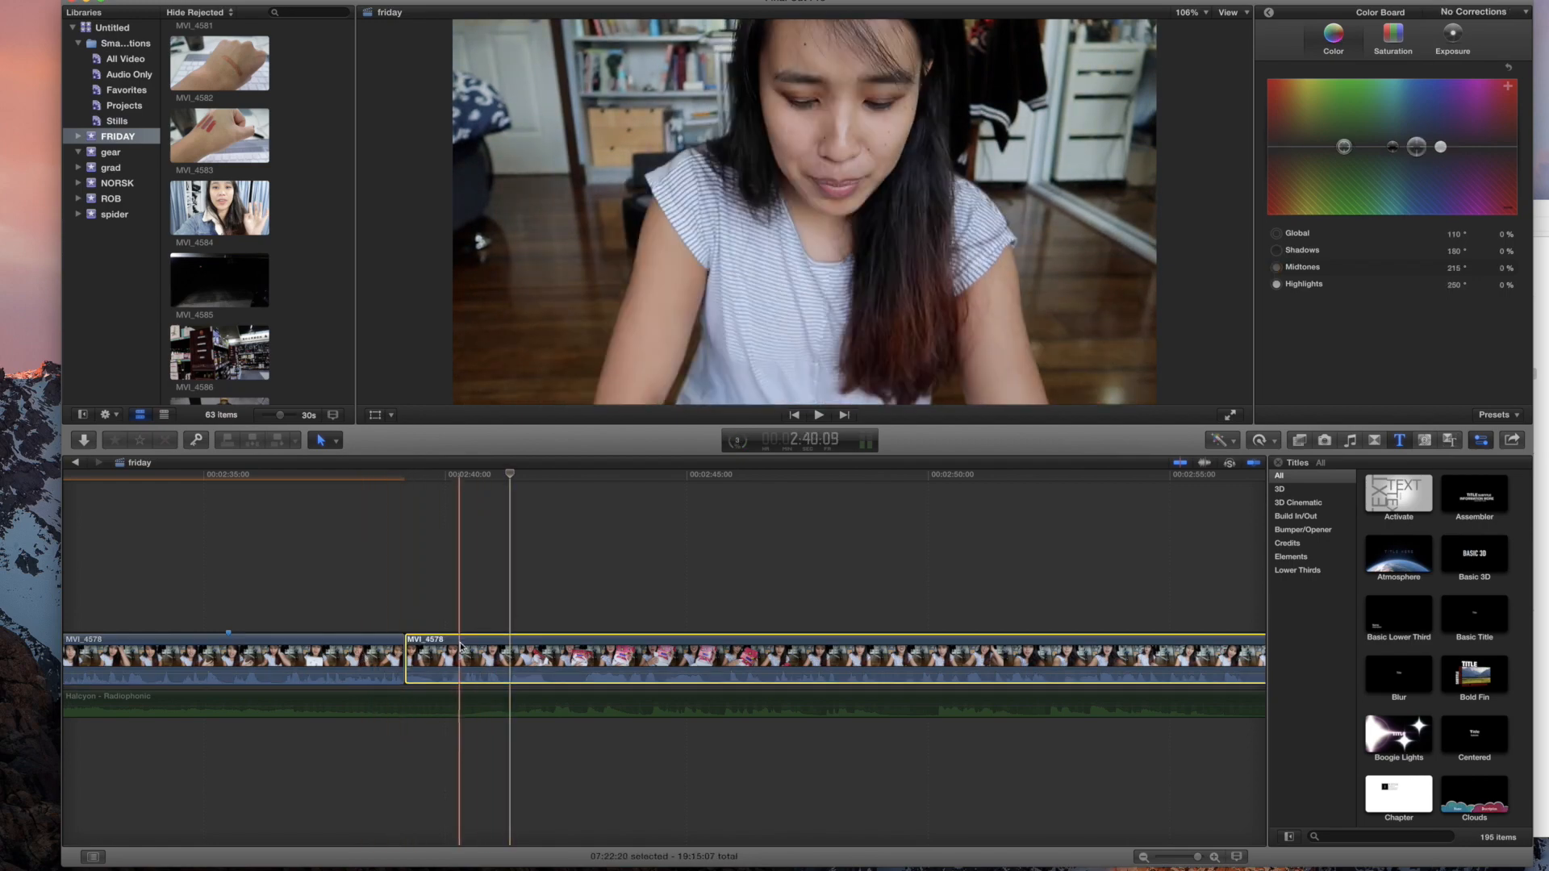
pyautogui.press('alt+super+v')
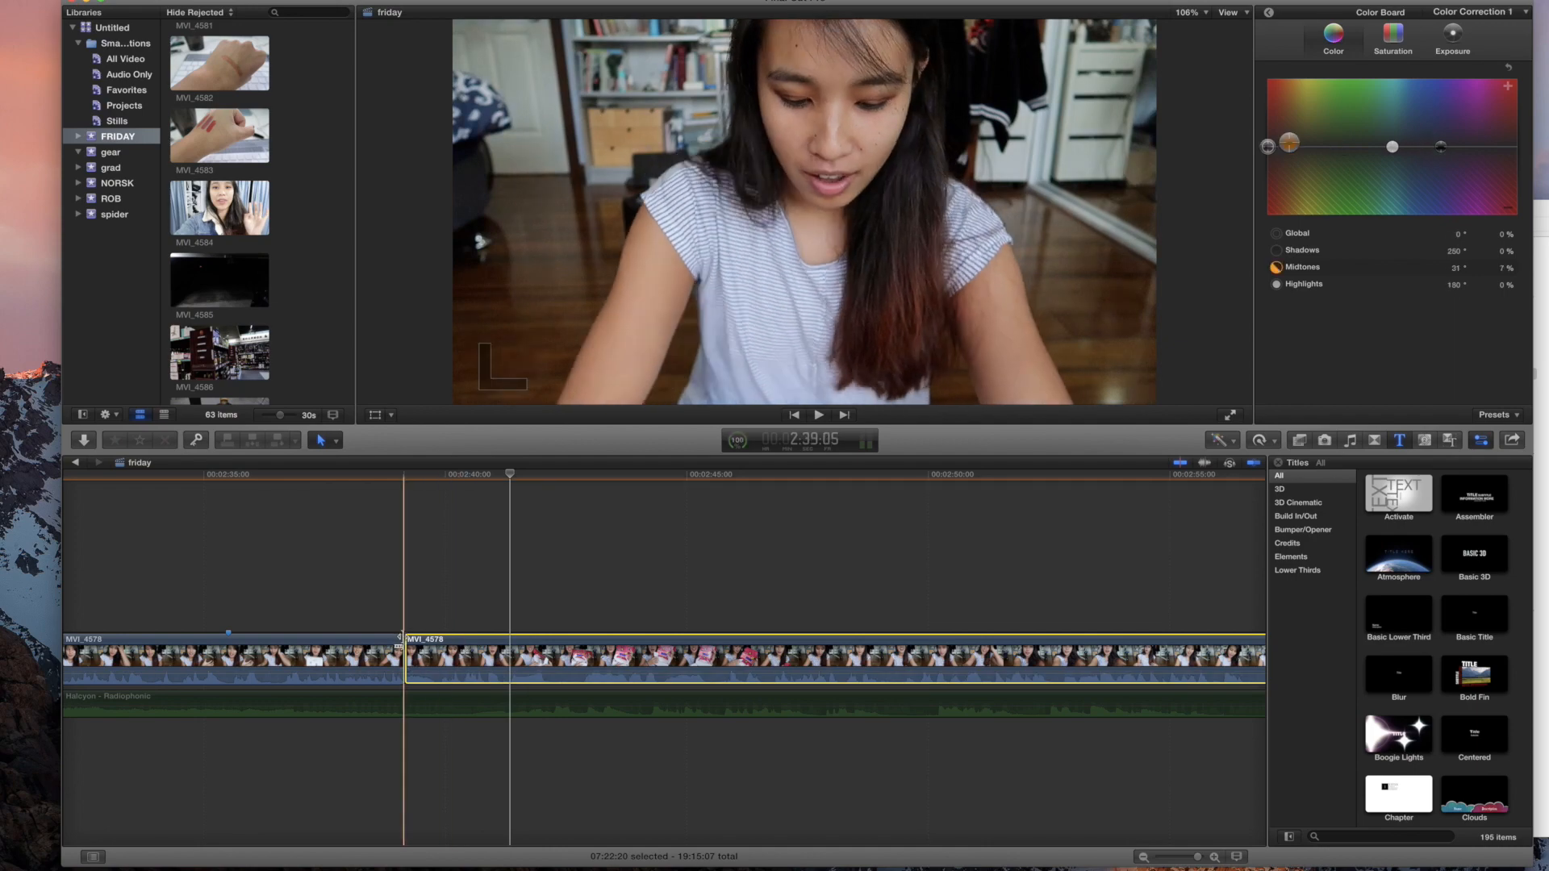
pyautogui.press('space')
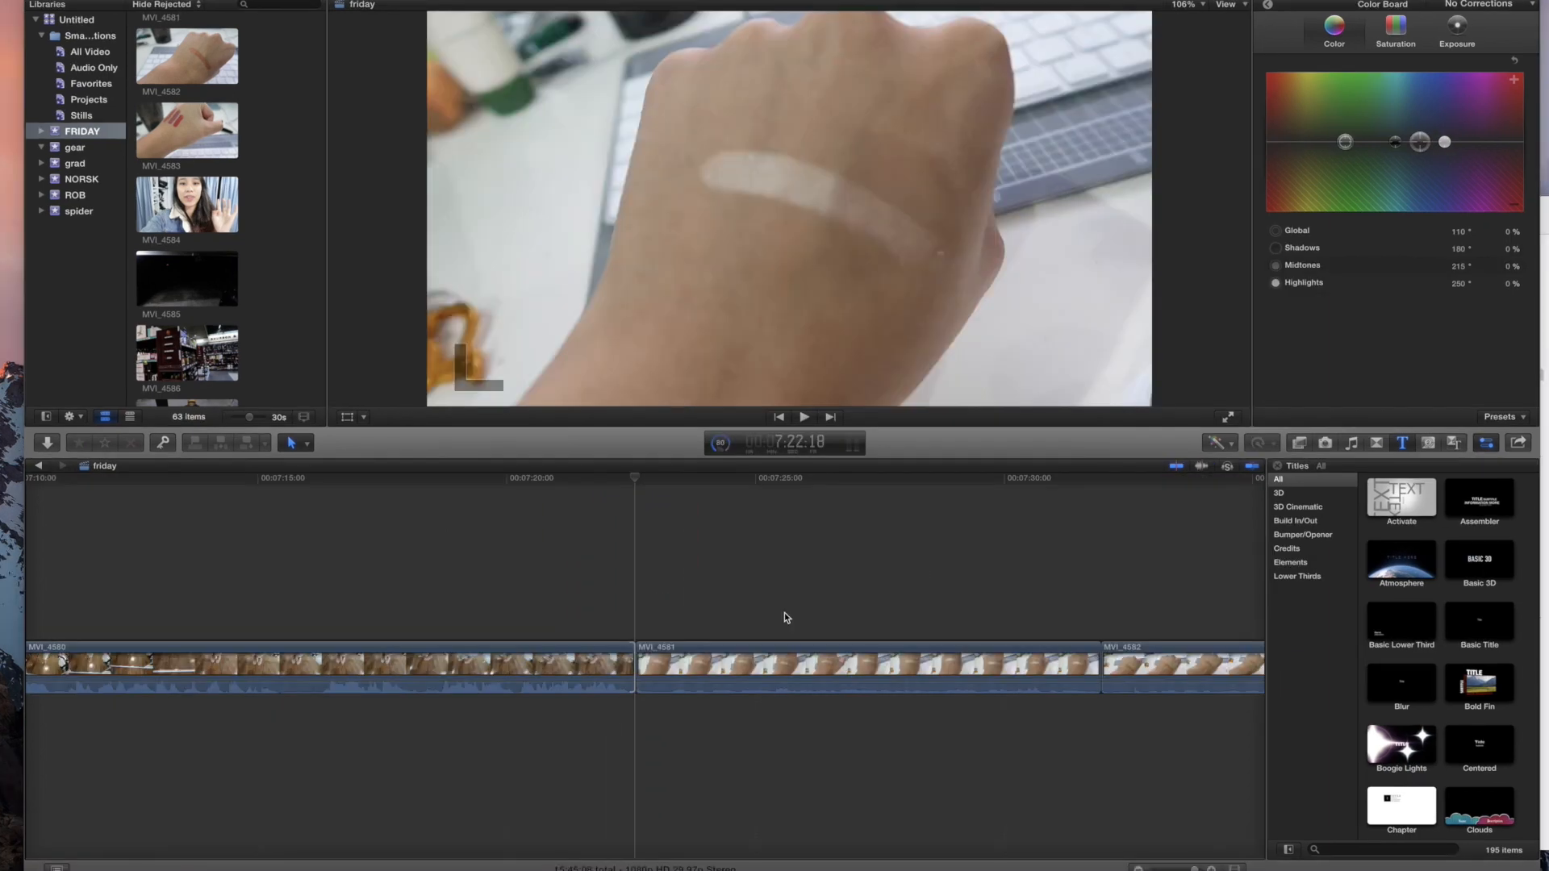
# Step: Skim back and forth through the cut MVI_4578 sections of the friday timeline up to the MVI_4581 clip
pyautogui.scroll(-6, 784, 612)
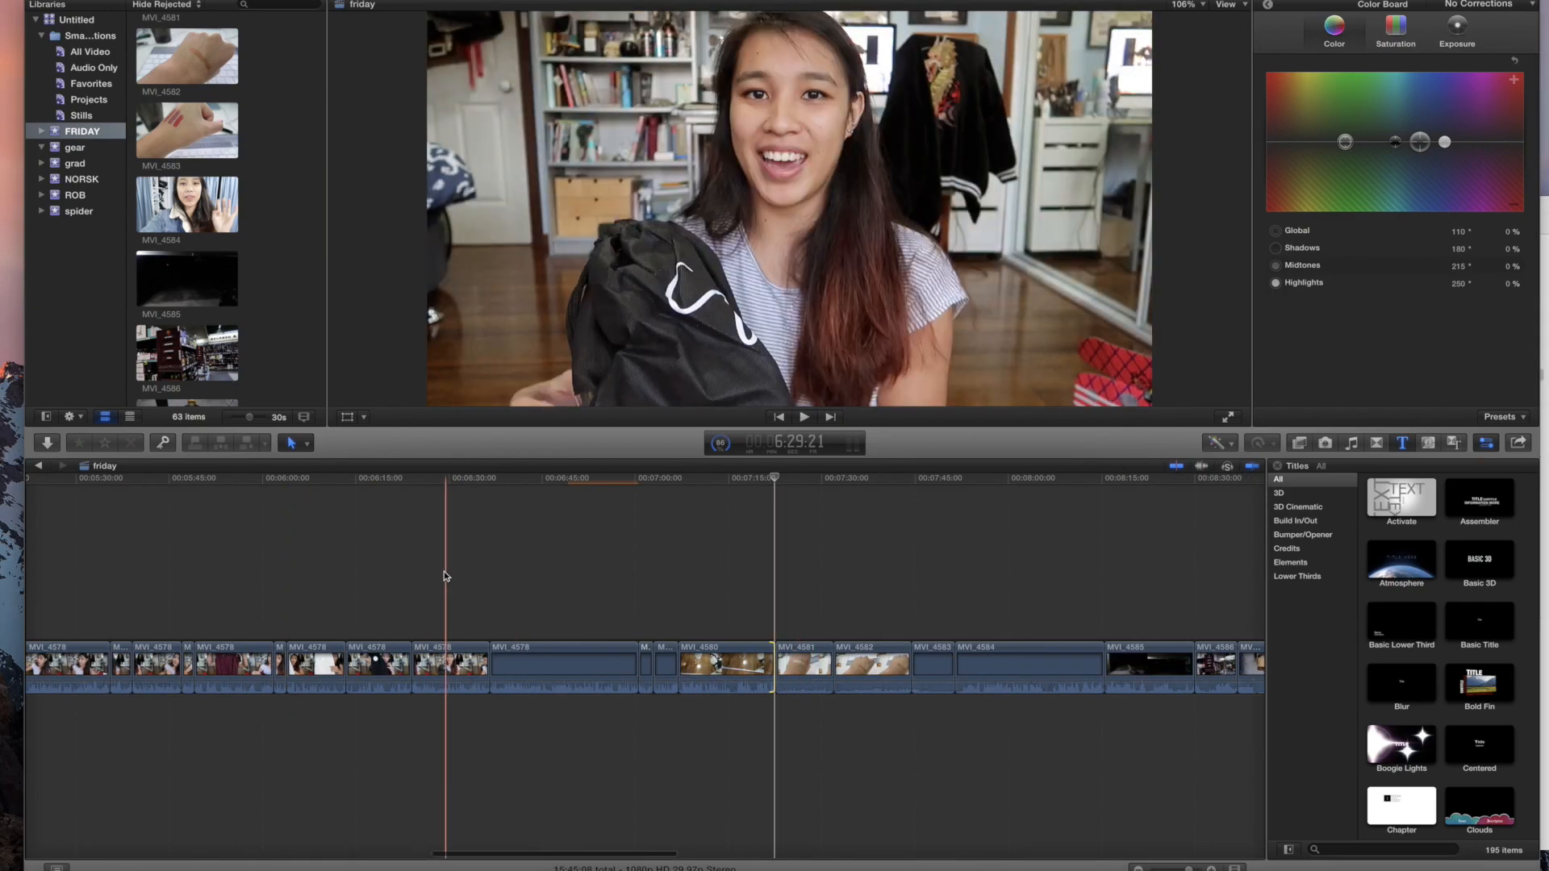
pyautogui.hscroll(-5, 444, 572)
pyautogui.hscroll(-5, 350, 550)
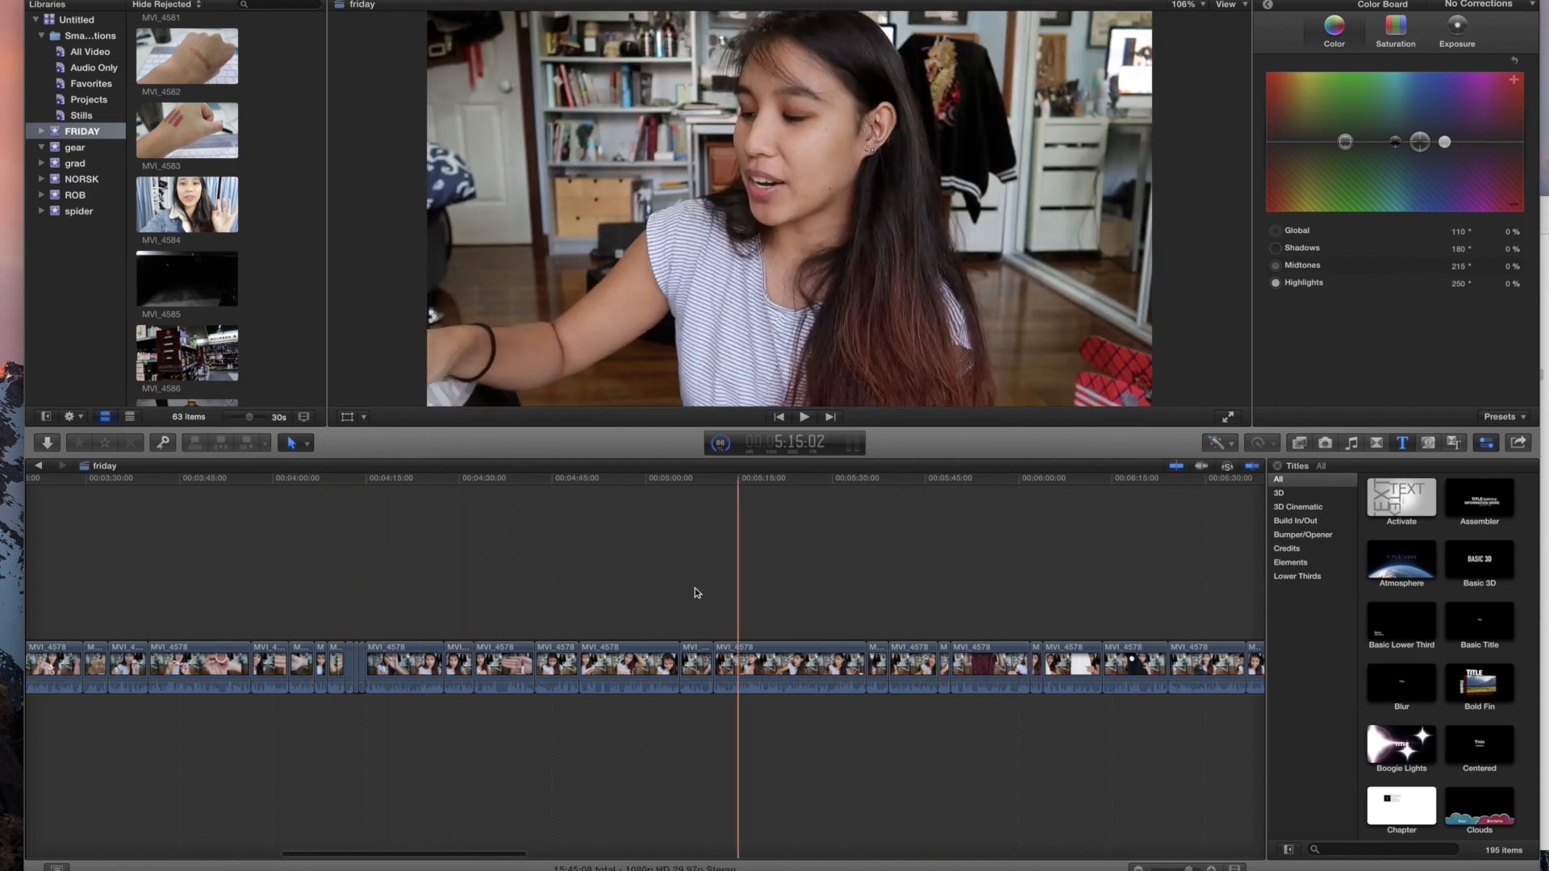
pyautogui.hscroll(-4, 680, 593)
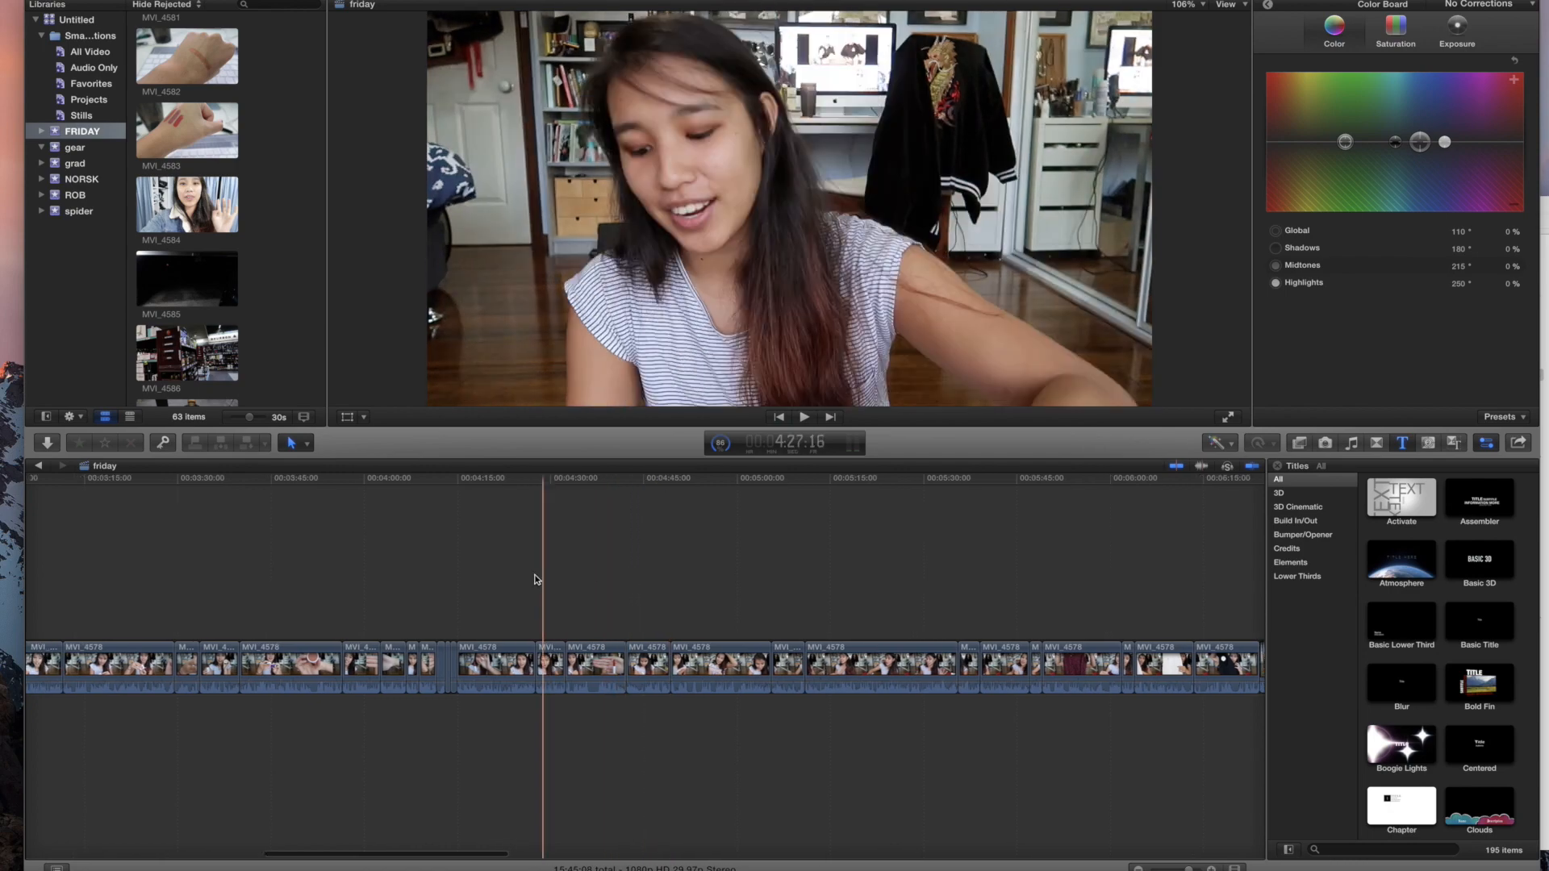
pyautogui.hscroll(-5, 307, 586)
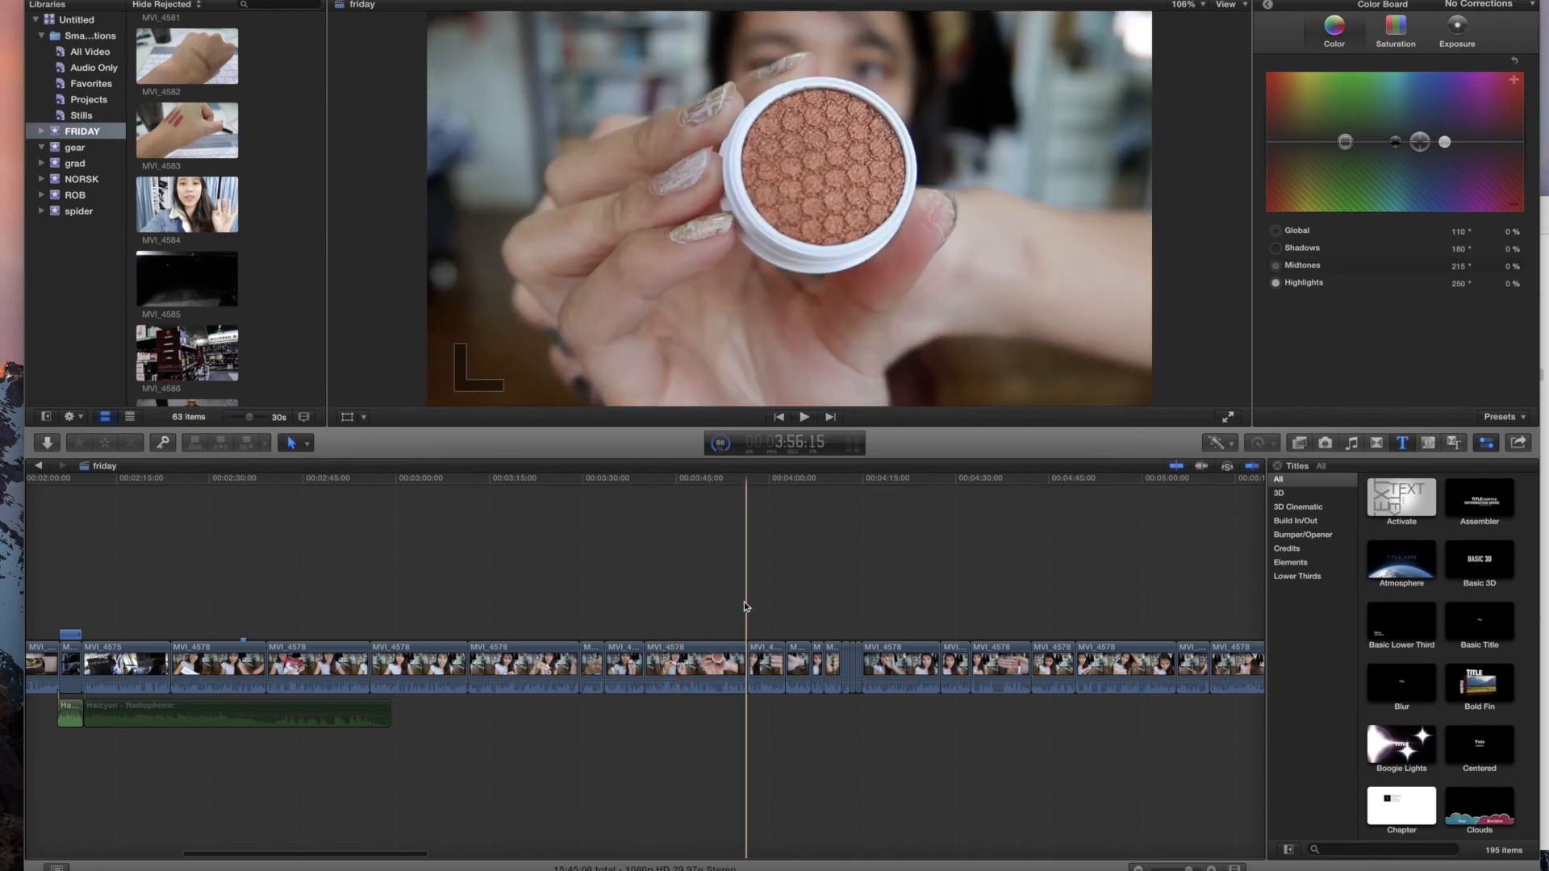
pyautogui.hscroll(15, 902, 611)
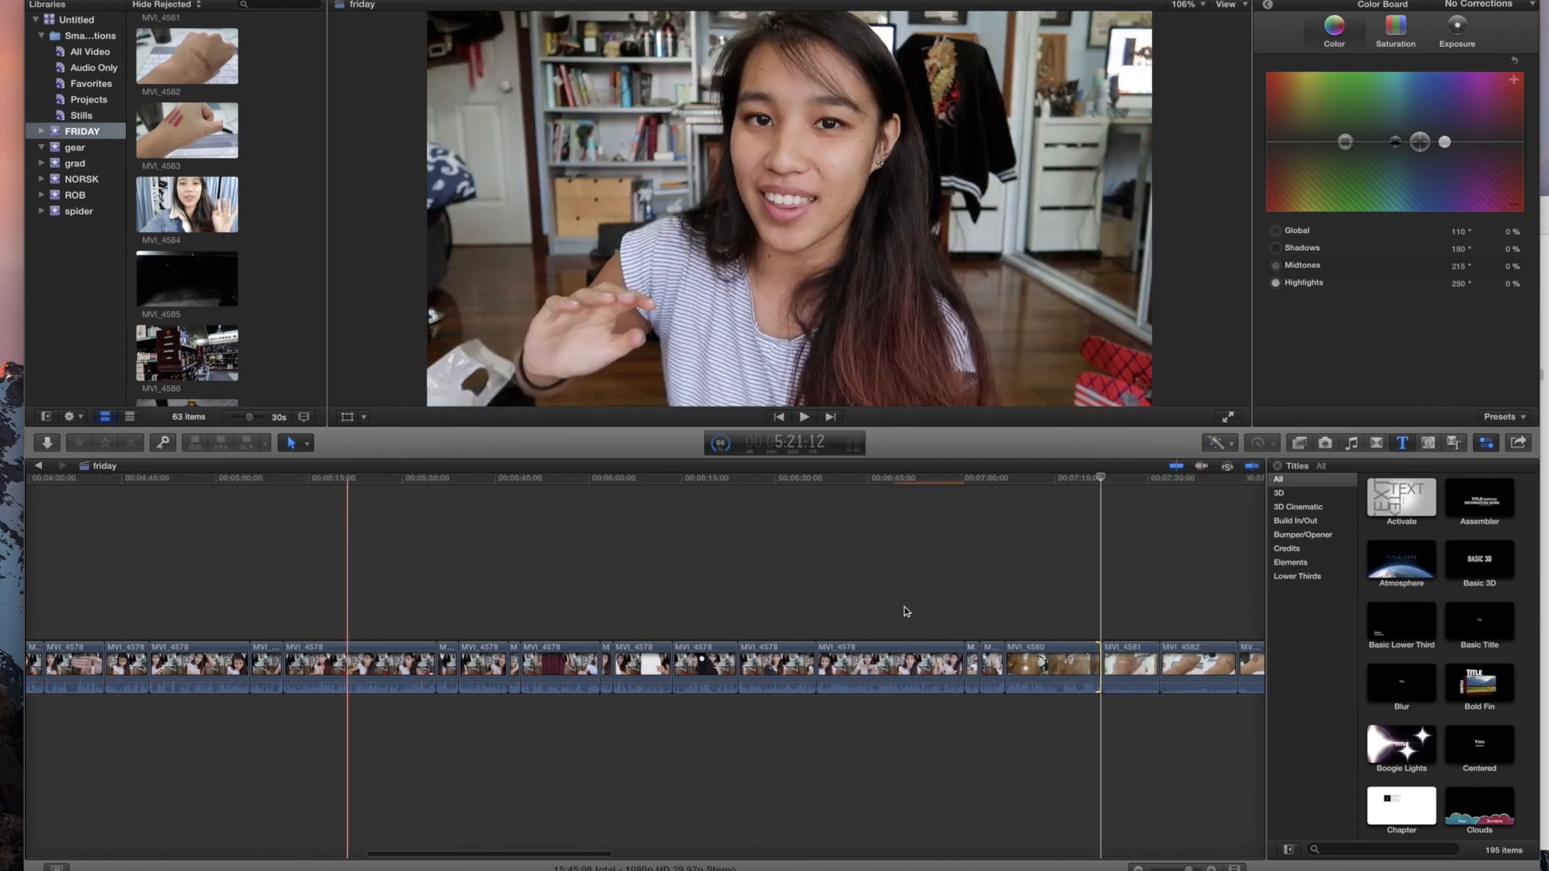
pyautogui.hscroll(2, 906, 613)
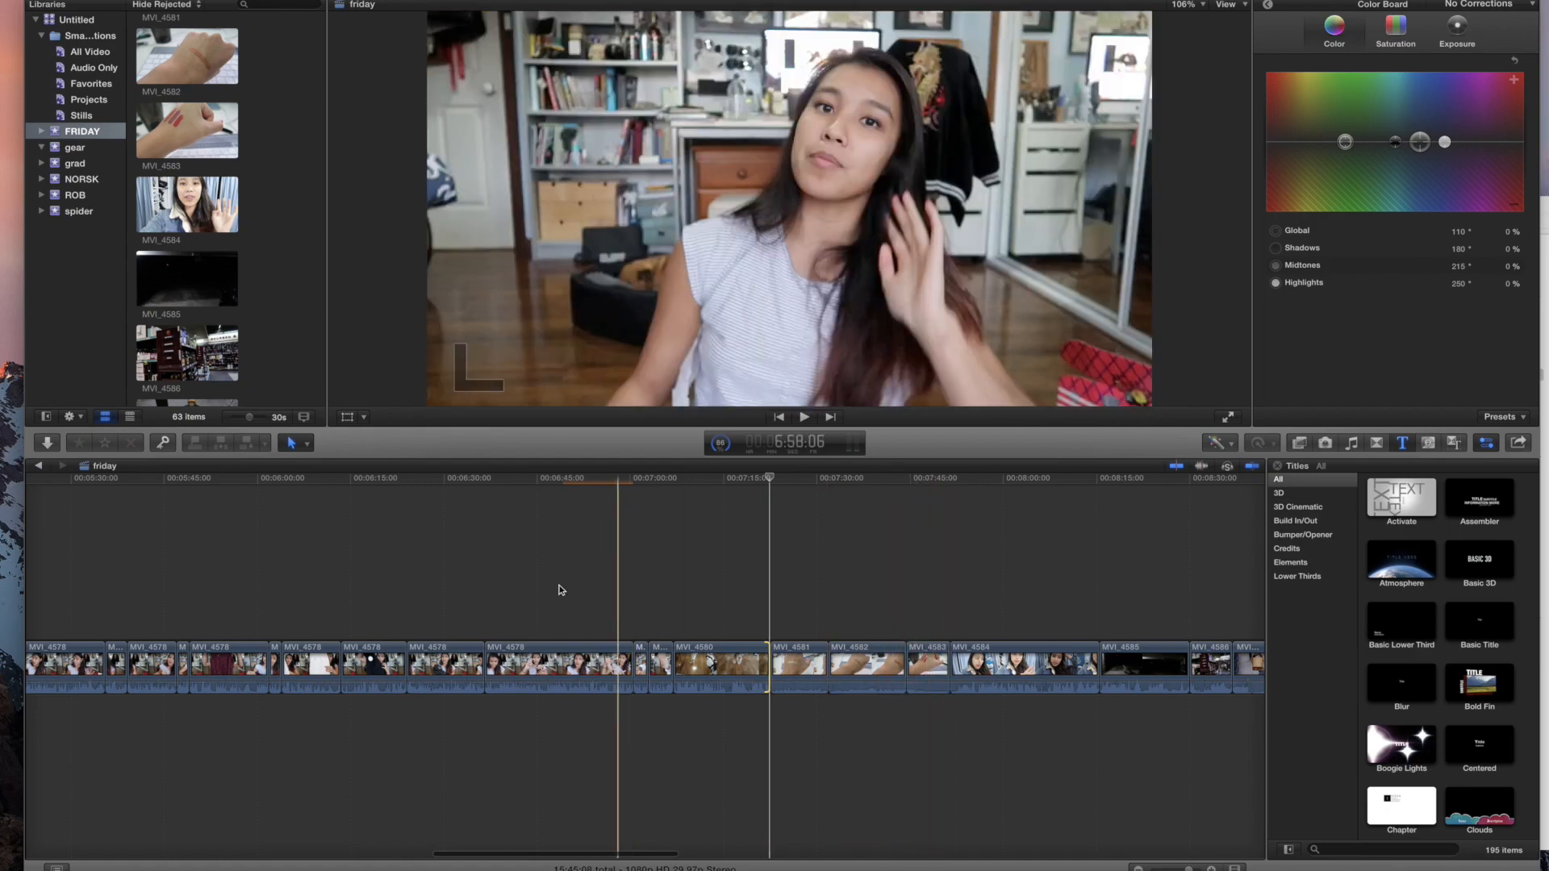
pyautogui.hscroll(-5, 346, 568)
pyautogui.hscroll(2, 1083, 609)
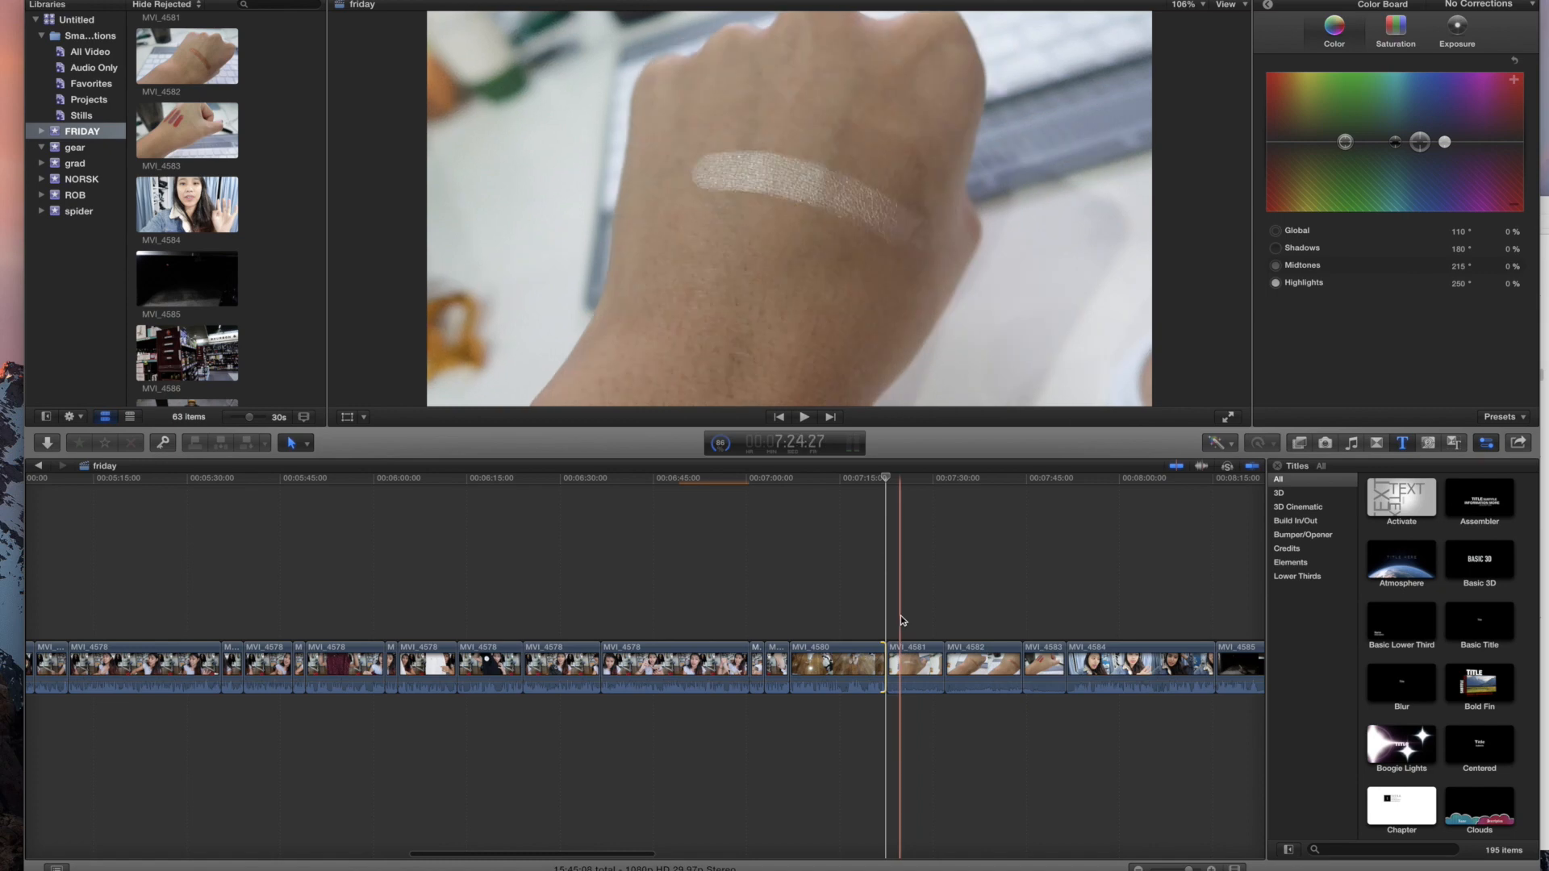
# Step: Cut away the excess footage of the MVI_4581, MVI_4582 and MVI_4583 swatch clips so each is a short section
pyautogui.scroll(5, 902, 620)
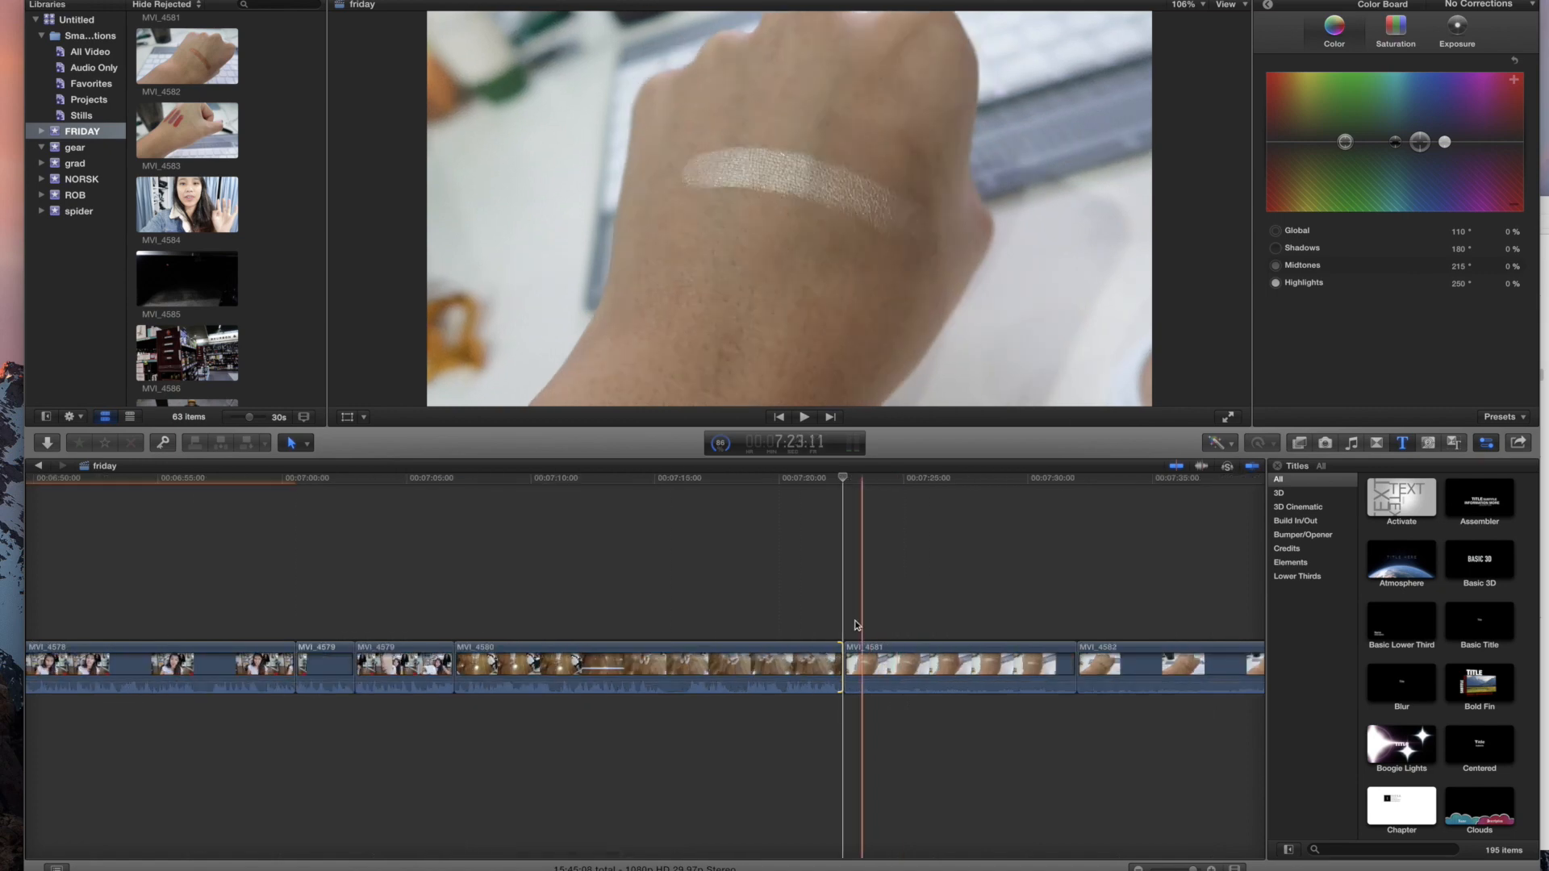
pyautogui.click(965, 656)
pyautogui.press('Delete')
pyautogui.hscroll(2, 952, 658)
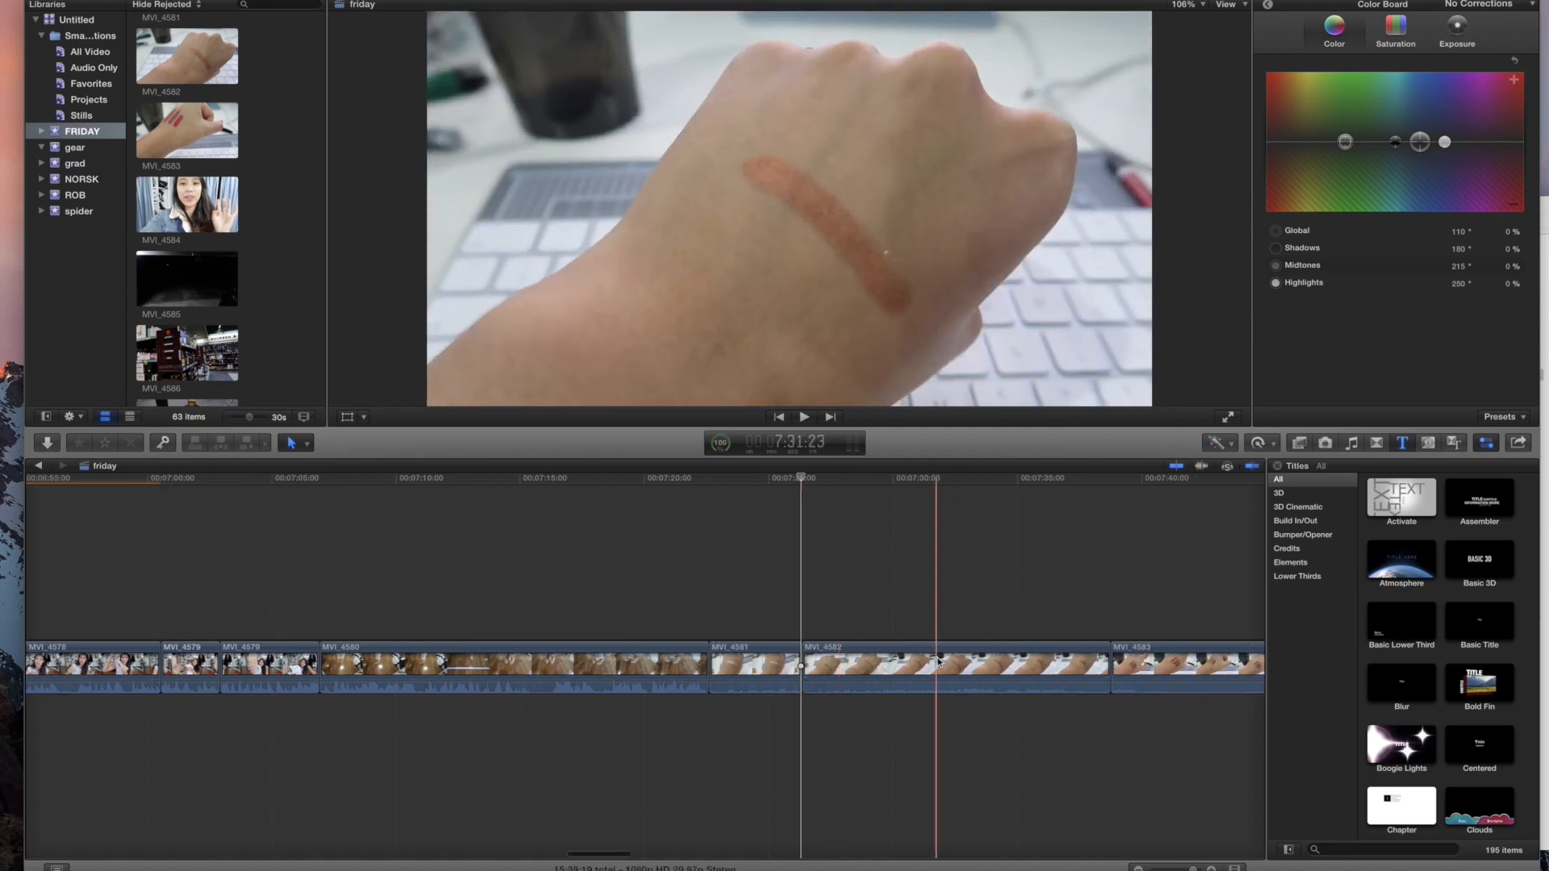
pyautogui.click(956, 663)
pyautogui.press('Delete')
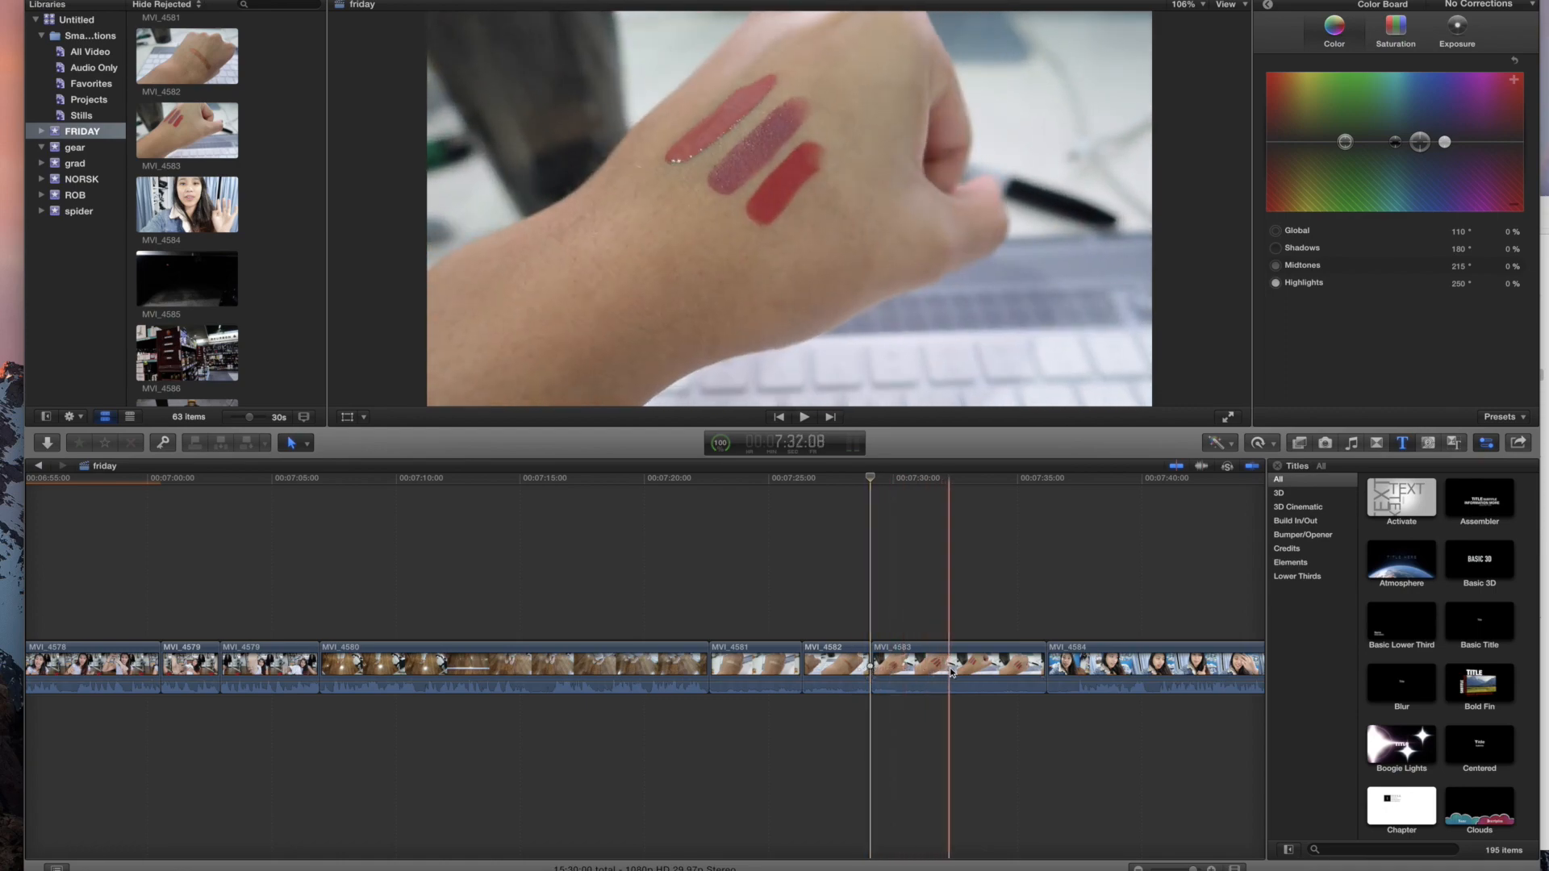
pyautogui.click(951, 672)
pyautogui.press('Delete')
# Step: Take the MVI_4581, MVI_4582 and MVI_4583 swatch clips out of the main storyline and connect them above the MVI_4578 unboxing footage
pyautogui.moveTo(919, 734); pyautogui.dragTo(718, 675)
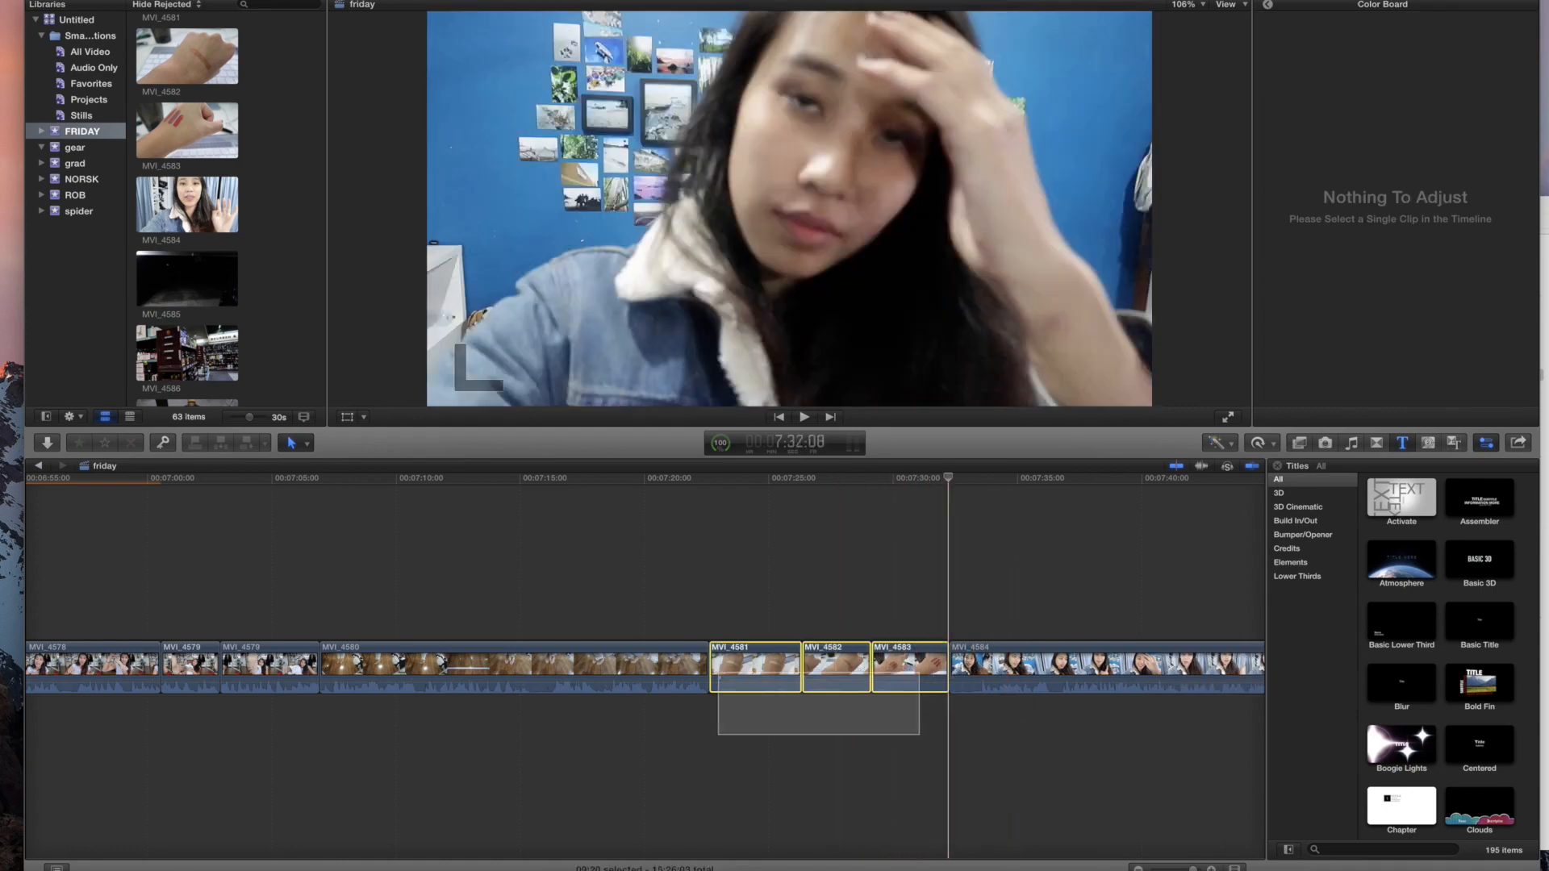
pyautogui.rightClick(750, 662)
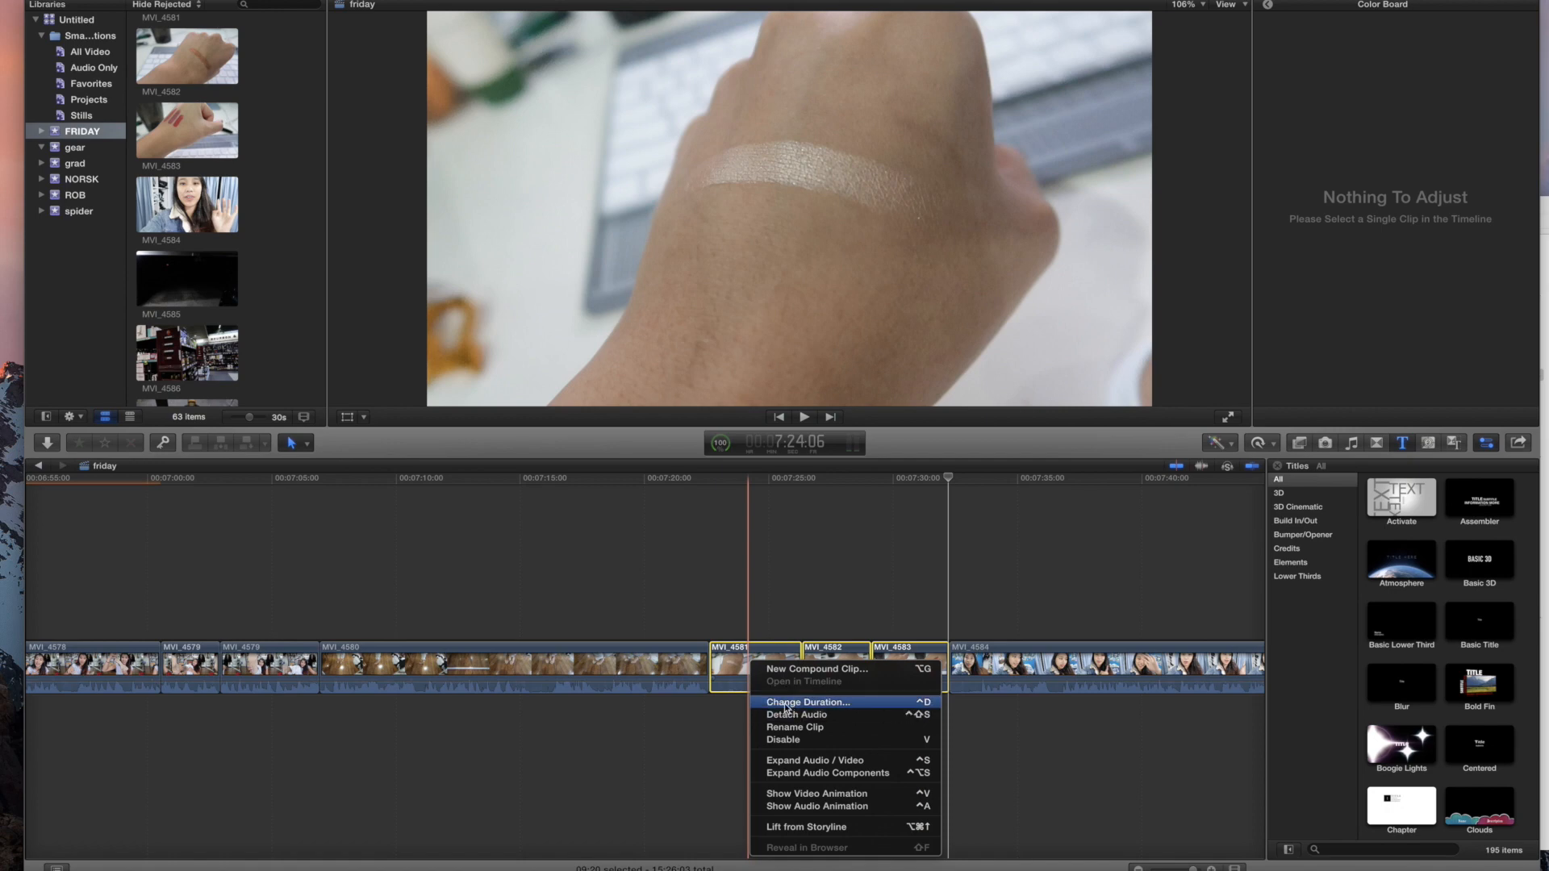
pyautogui.click(786, 707)
pyautogui.click(746, 672)
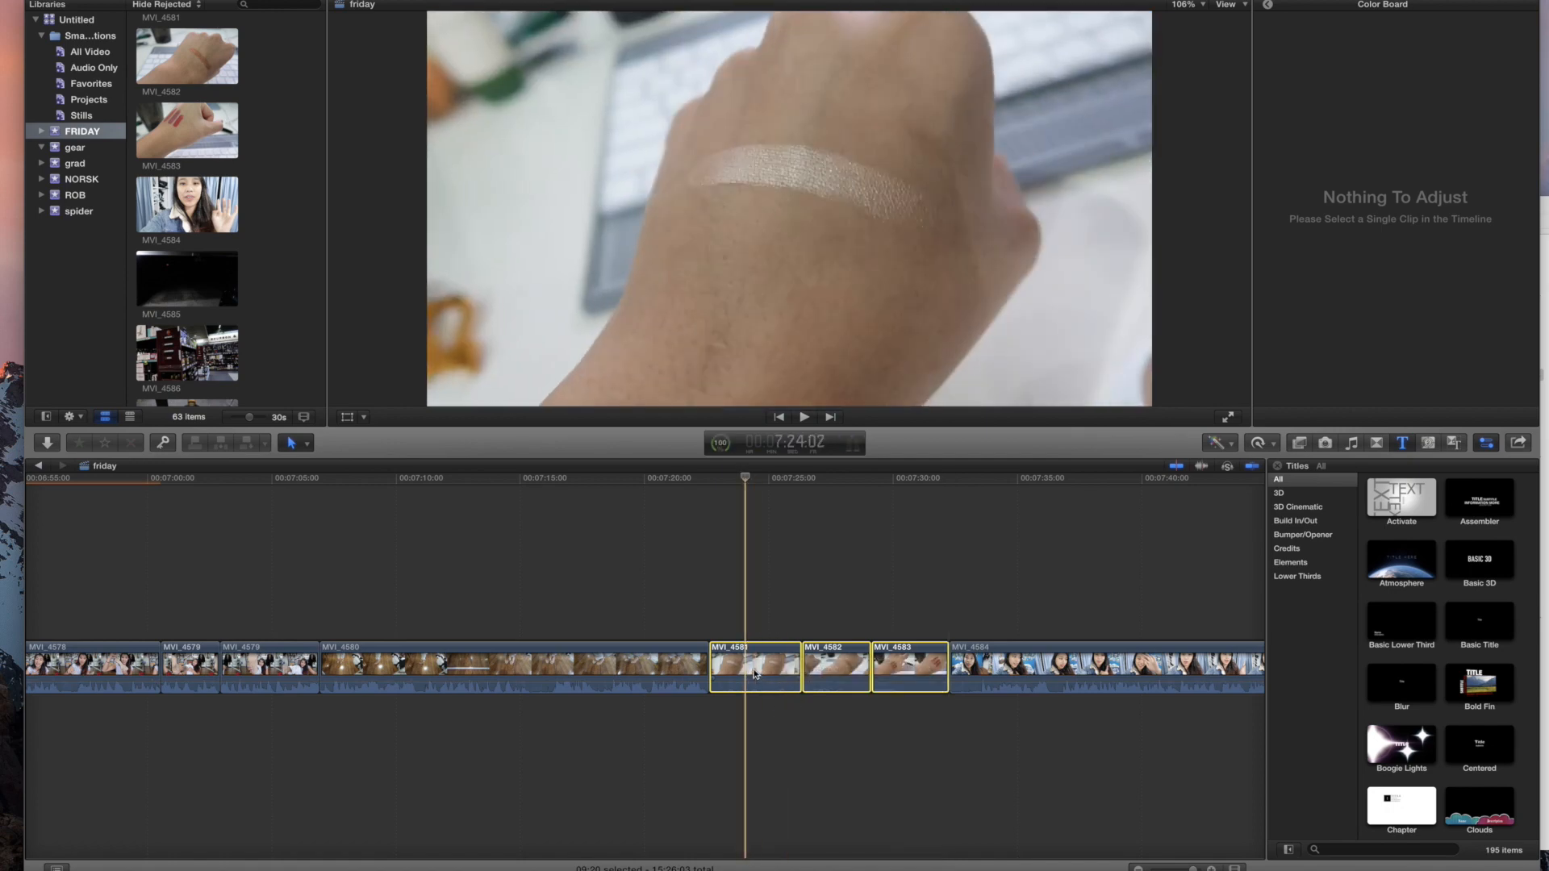
pyautogui.rightClick(755, 674)
pyautogui.click(765, 738)
pyautogui.moveTo(765, 738); pyautogui.dragTo(943, 673)
pyautogui.press('Delete')
# Step: Play back the connected MVI_4581 clip and shorten its end to match the MVI_4578 cut beneath it
pyautogui.hscroll(1, 732, 725)
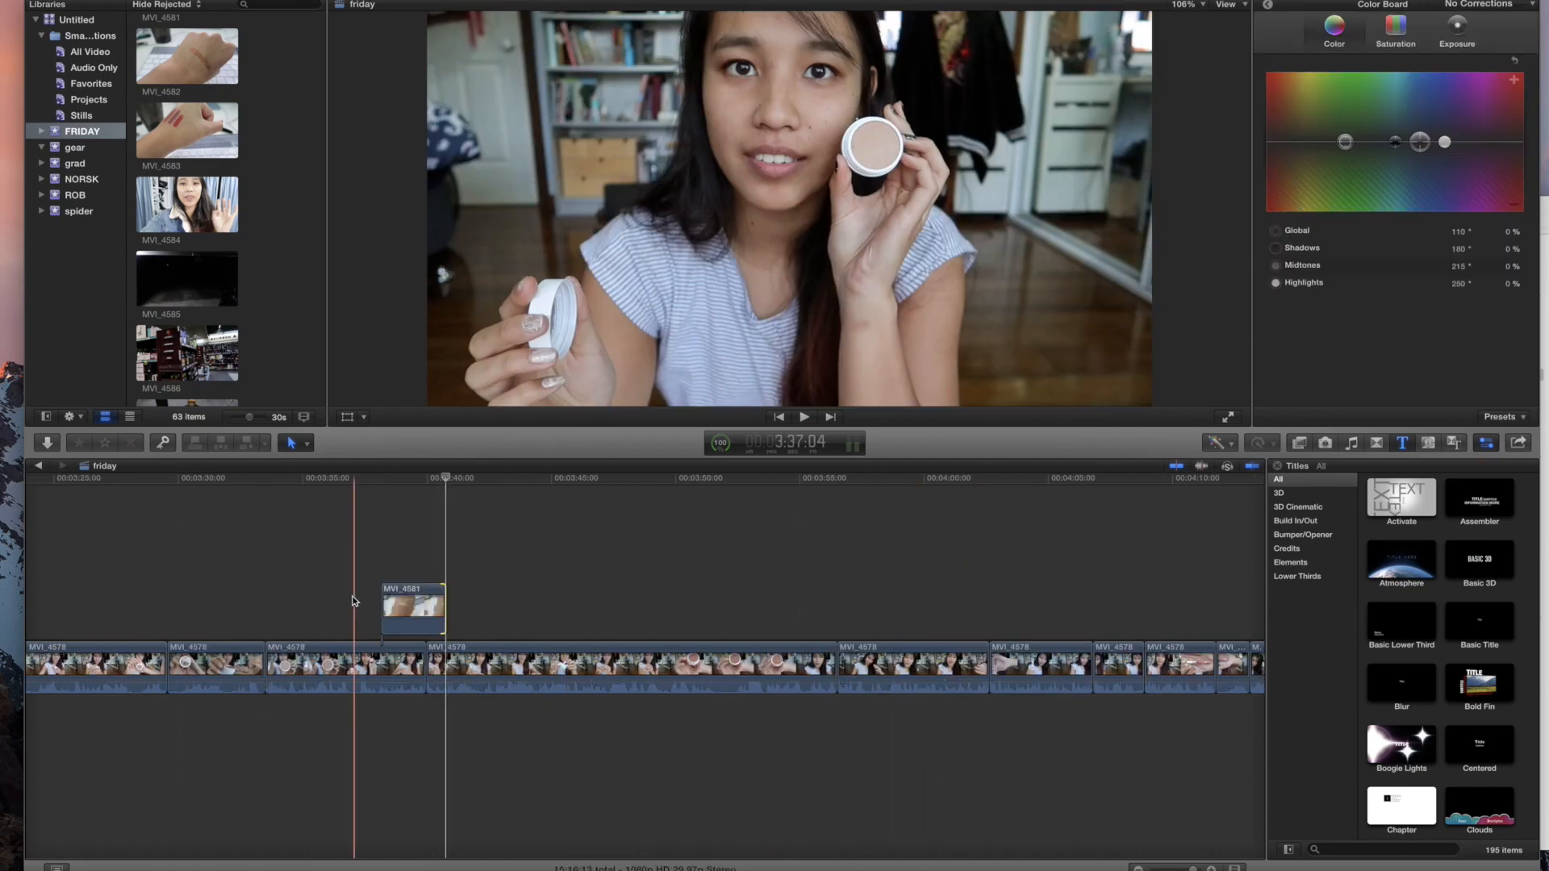
pyautogui.press('space')
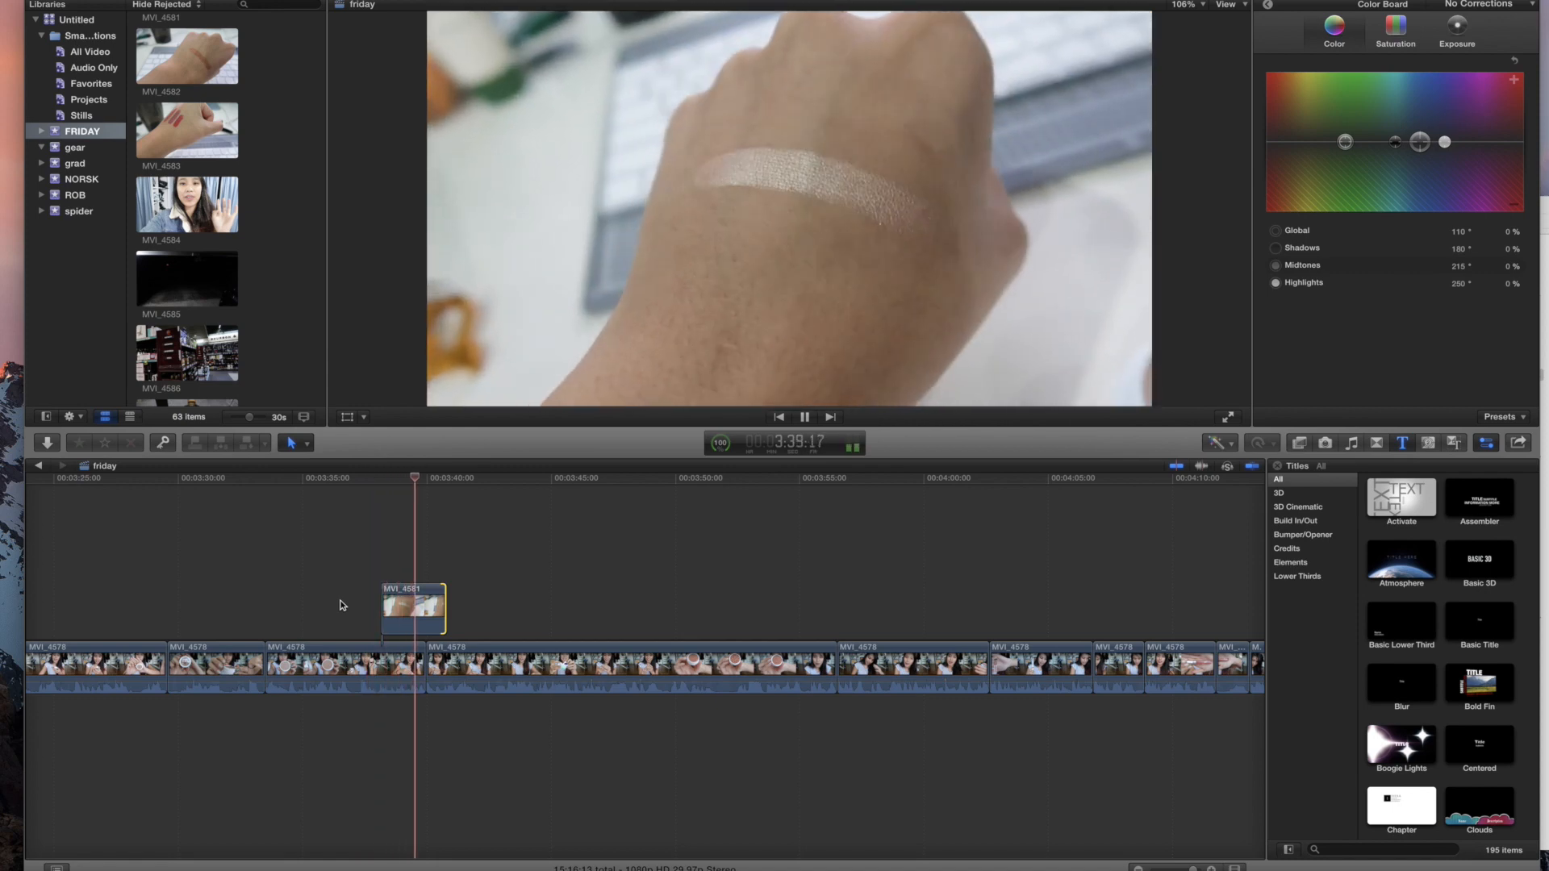
pyautogui.press('space')
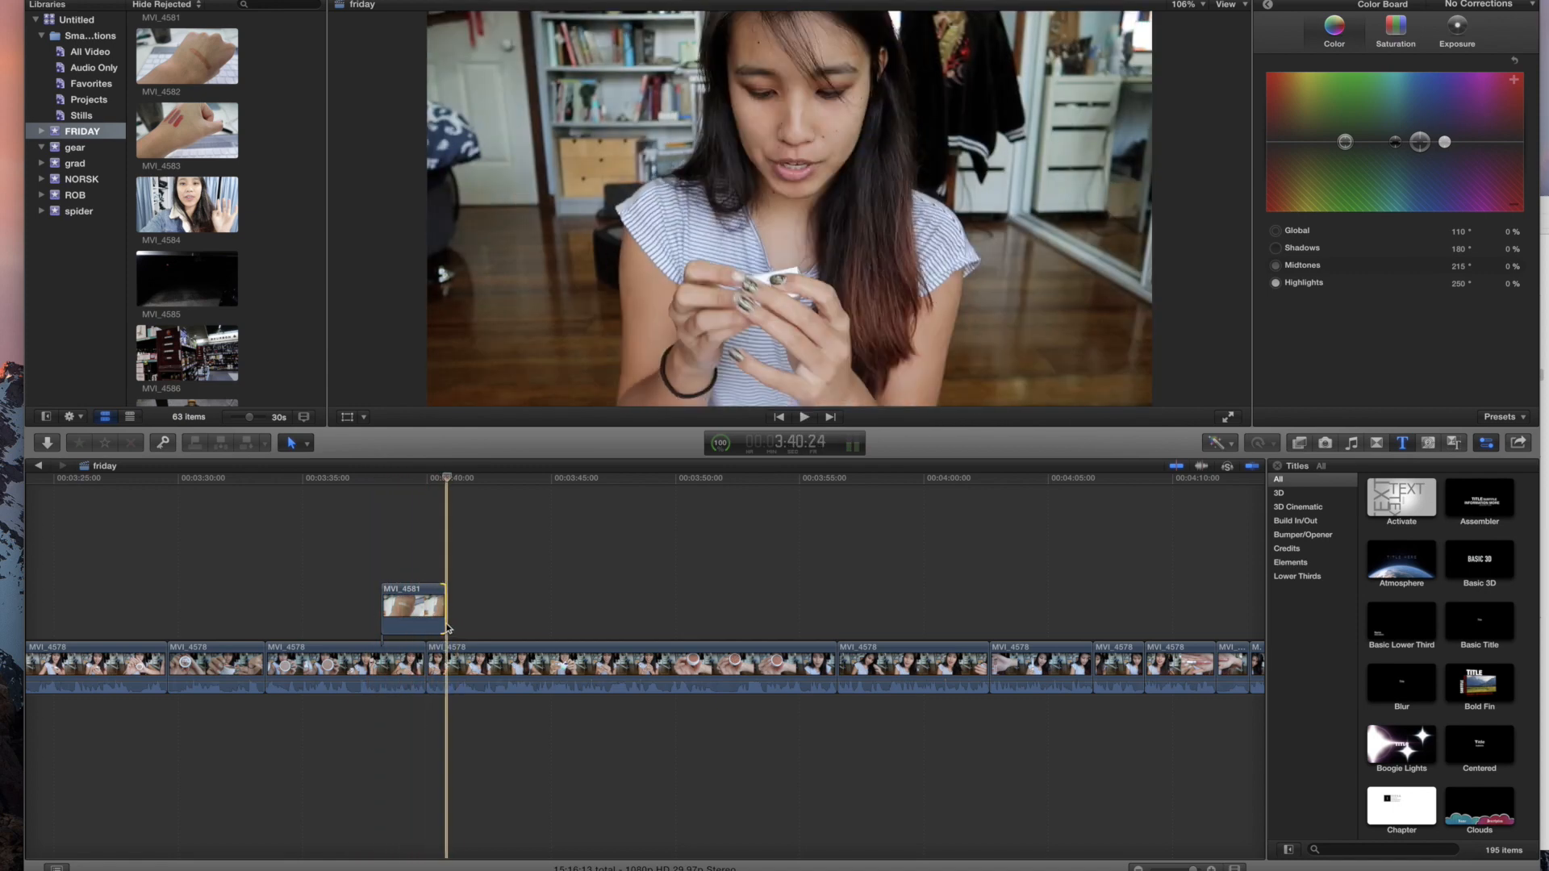
pyautogui.moveTo(439, 627)
pyautogui.mouseDown()
pyautogui.moveTo(419, 625)
pyautogui.moveTo(428, 612)
pyautogui.mouseUp()
pyautogui.click(442, 613)
pyautogui.click(369, 605)
# Step: Shorten the connected MVI_4582 clip to 1:21 and move it earlier, to about 3:53 over the eyeshadow footage
pyautogui.press('space')
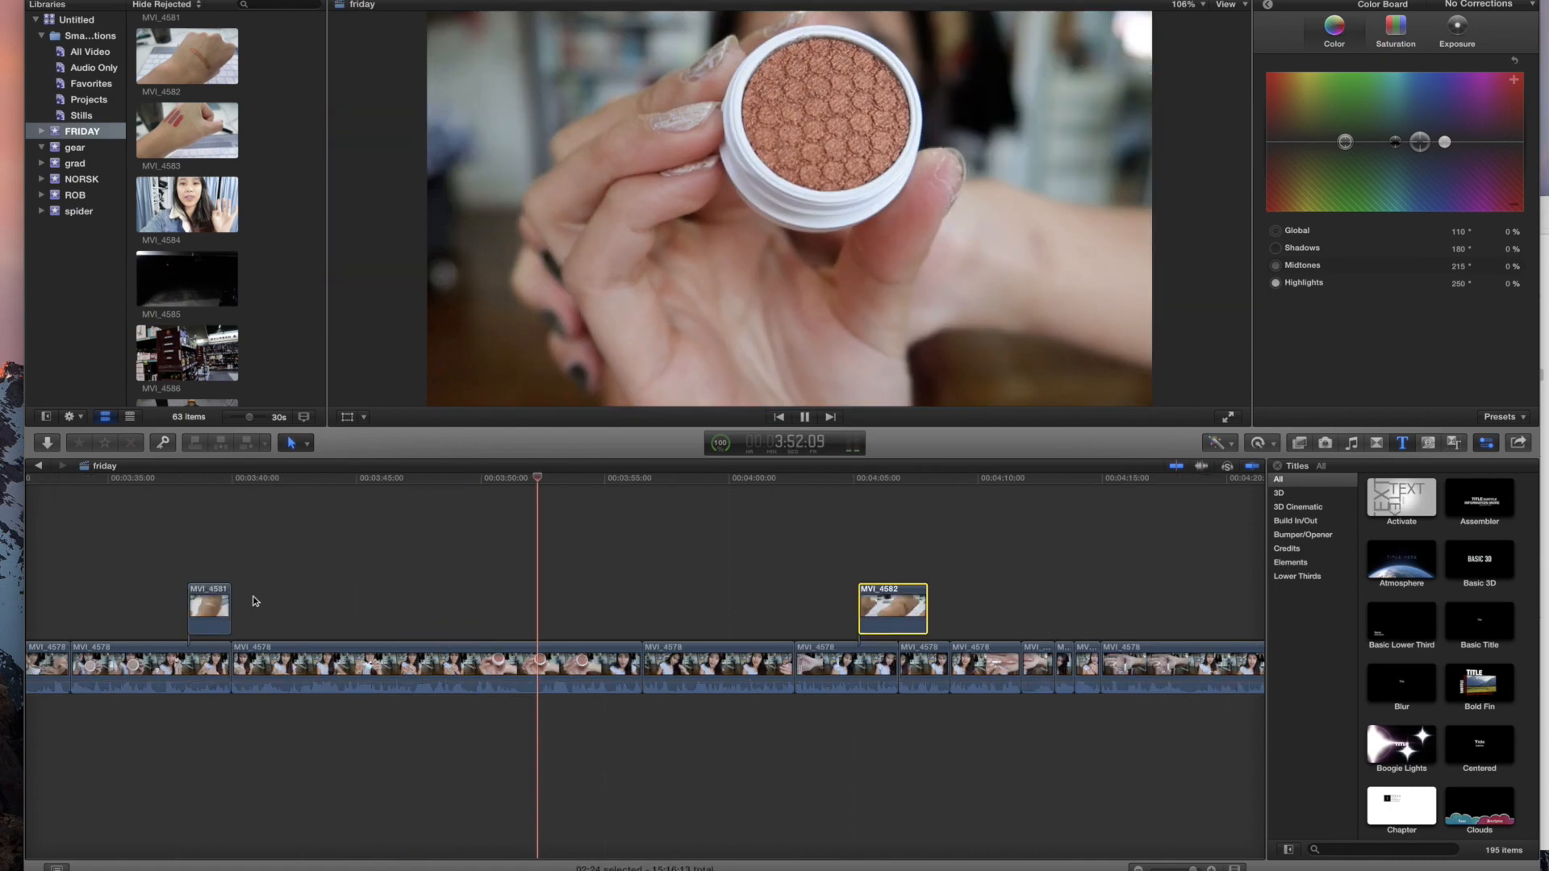
pyautogui.moveTo(927, 604); pyautogui.dragTo(885, 604)
pyautogui.moveTo(884, 607); pyautogui.dragTo(566, 612)
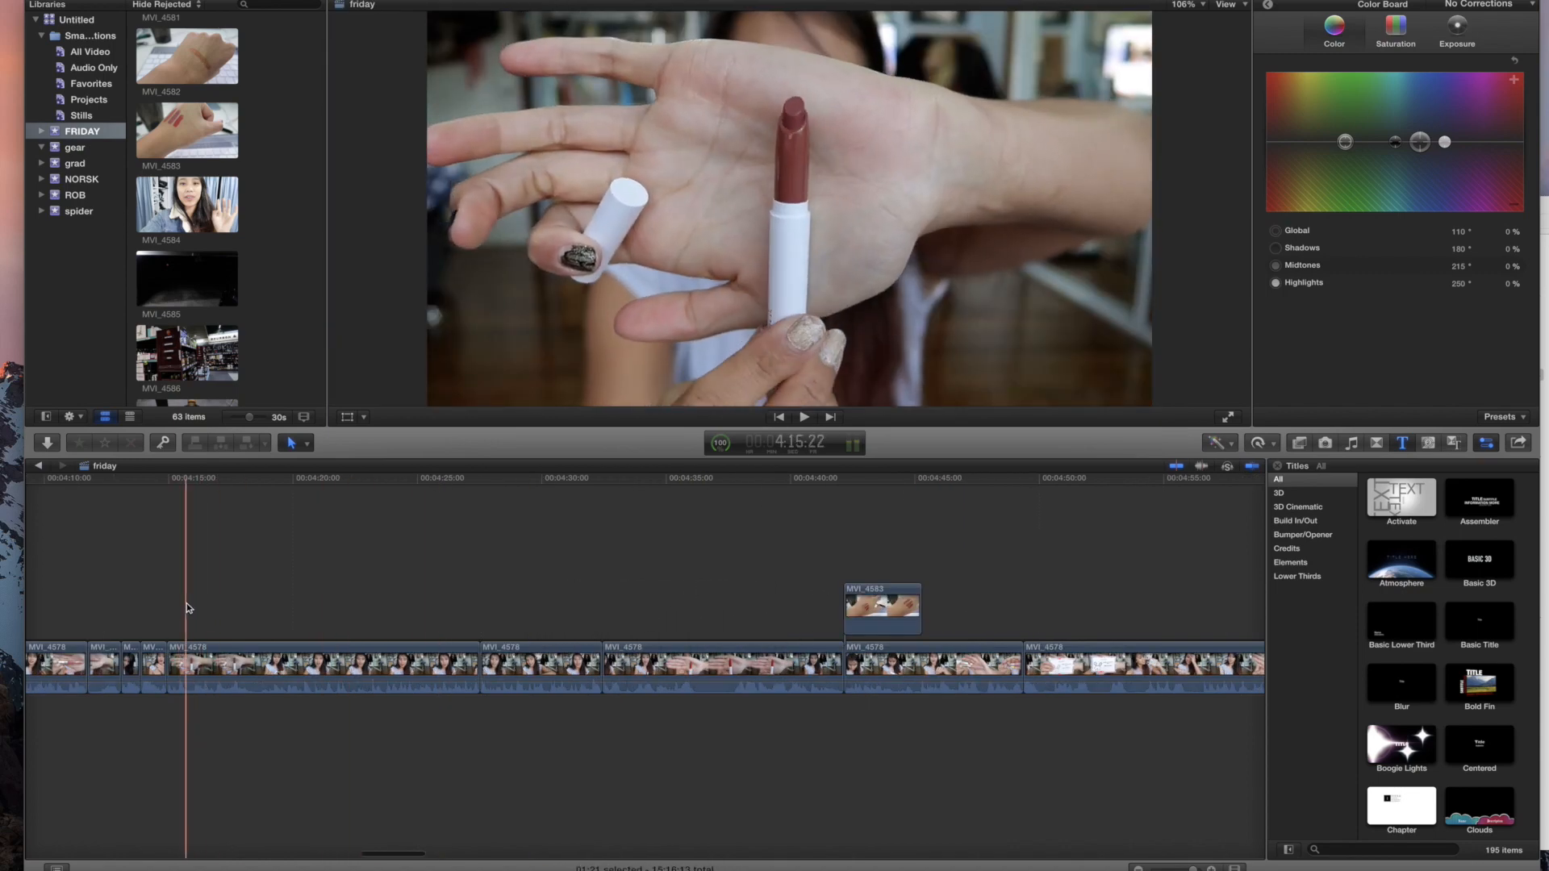
# Step: Add a Basic Title above the MVI_4581 clip with "highlighter" and "super shock" on two lines
pyautogui.hscroll(-10, 177, 605)
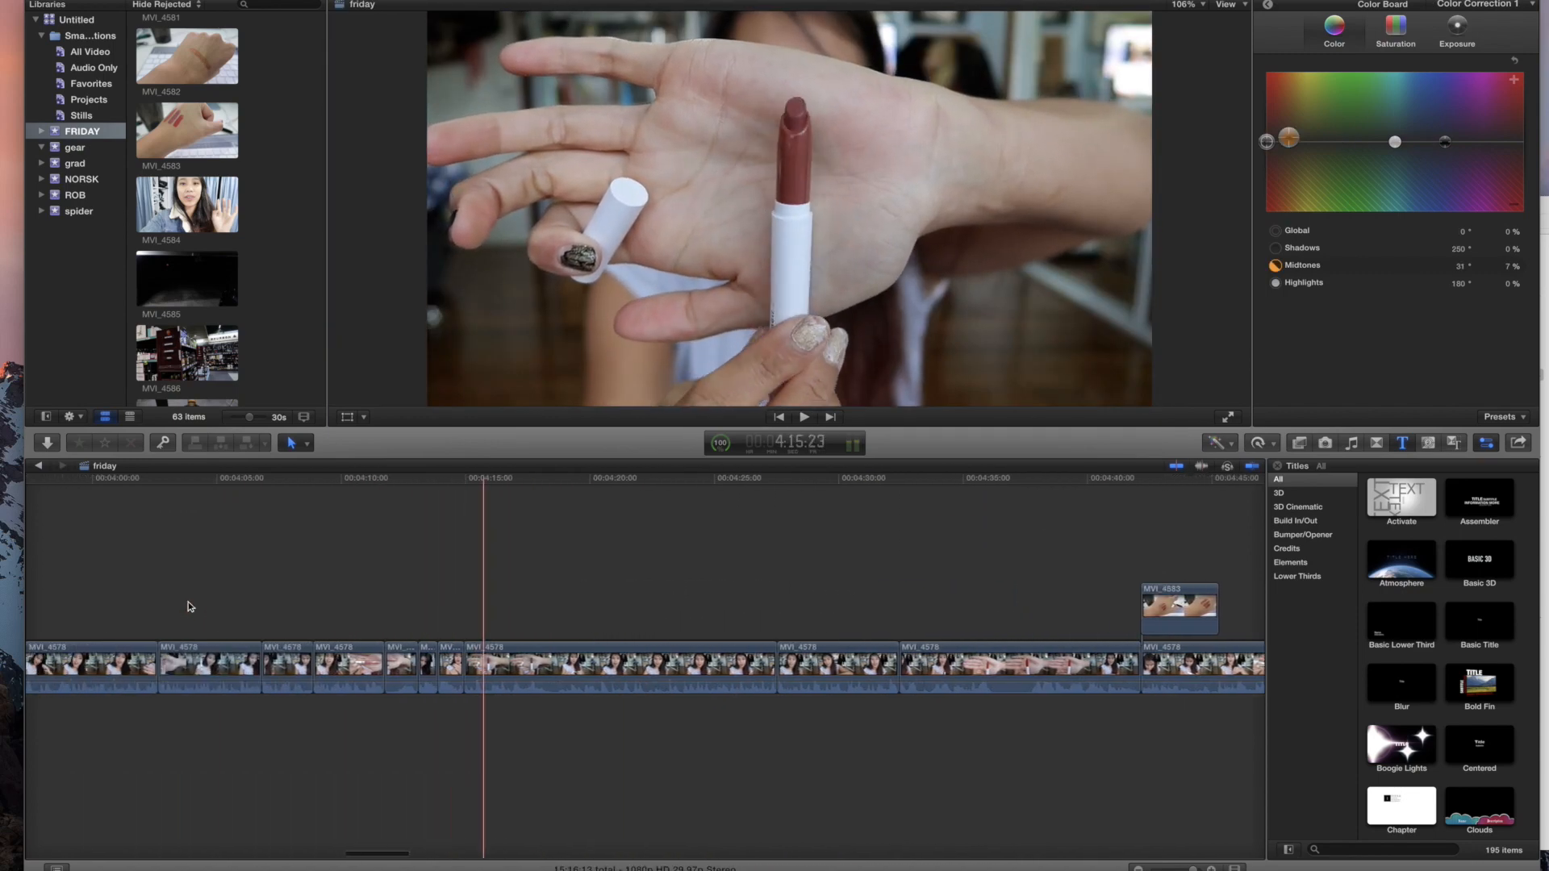
pyautogui.hscroll(-3, 173, 599)
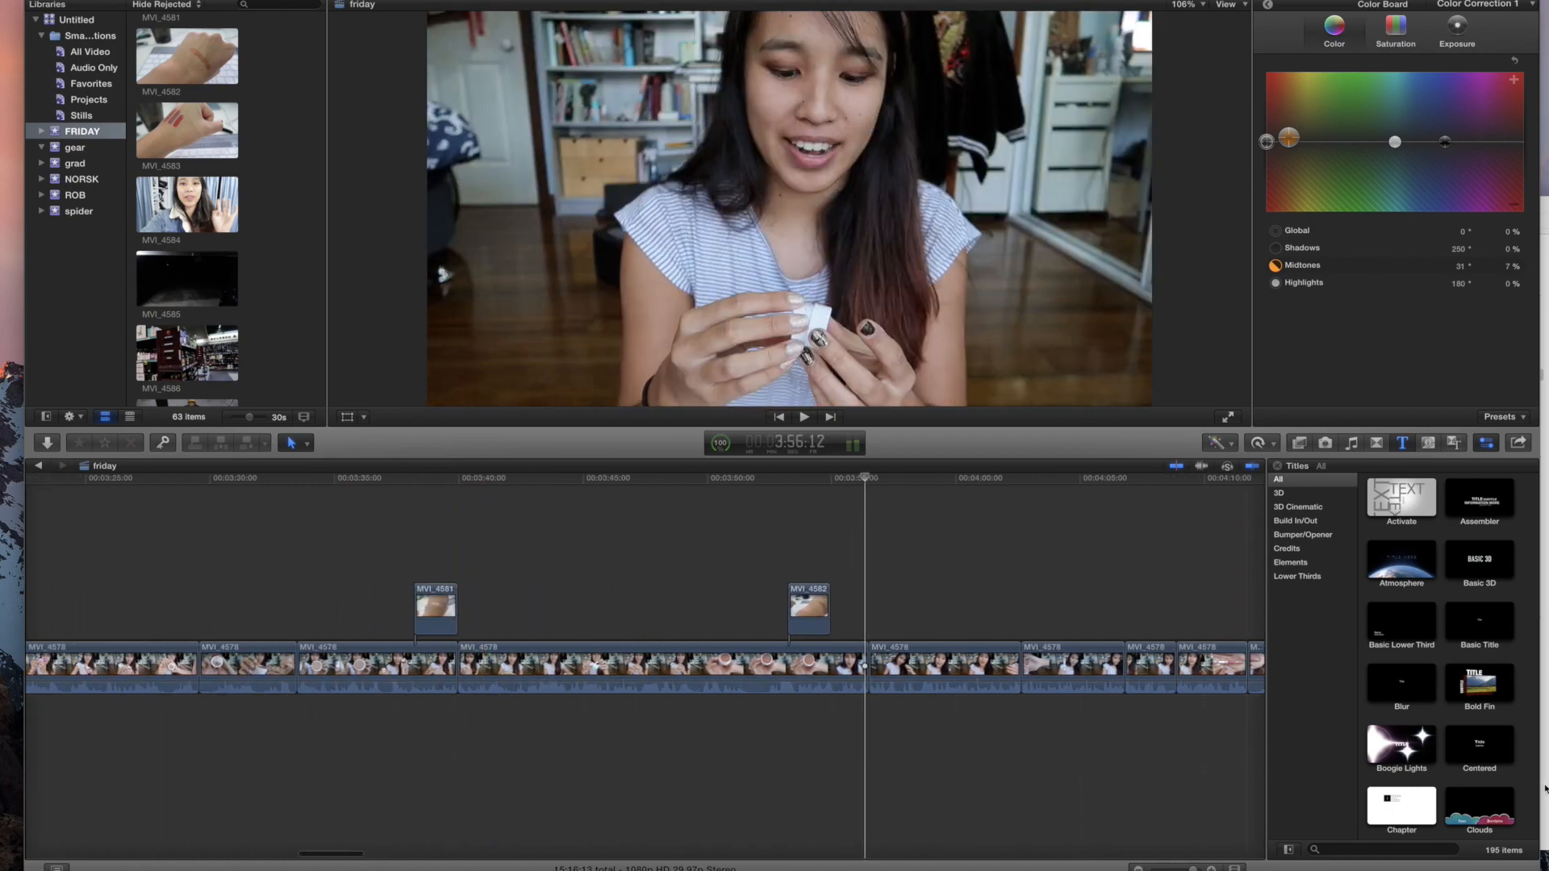
pyautogui.moveTo(1494, 627); pyautogui.dragTo(414, 528)
pyautogui.click(432, 501)
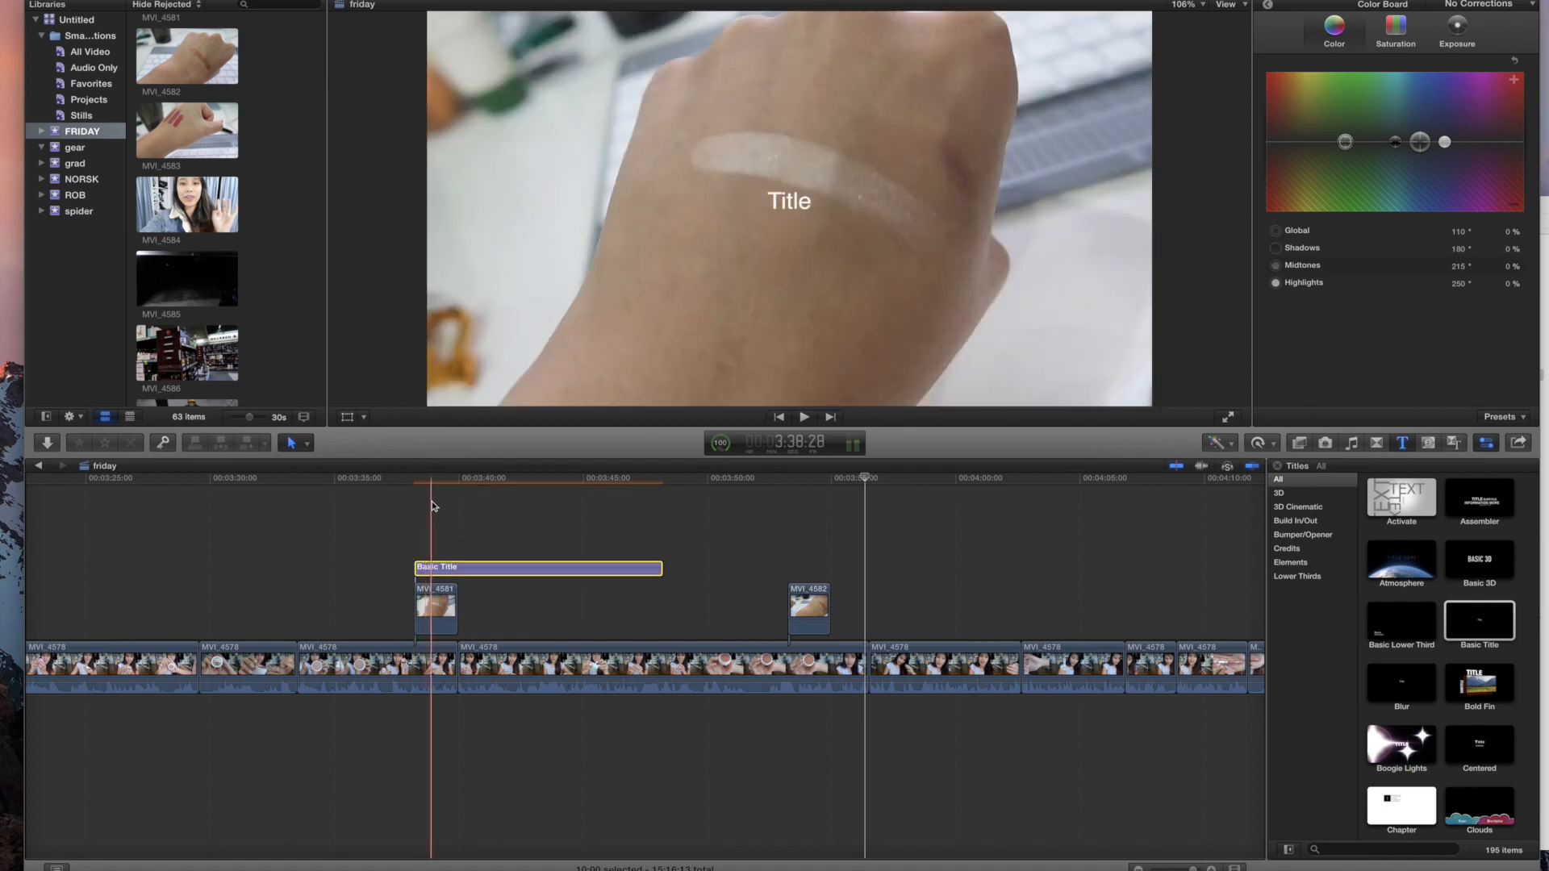
pyautogui.click(1270, 6)
pyautogui.click(1354, 81)
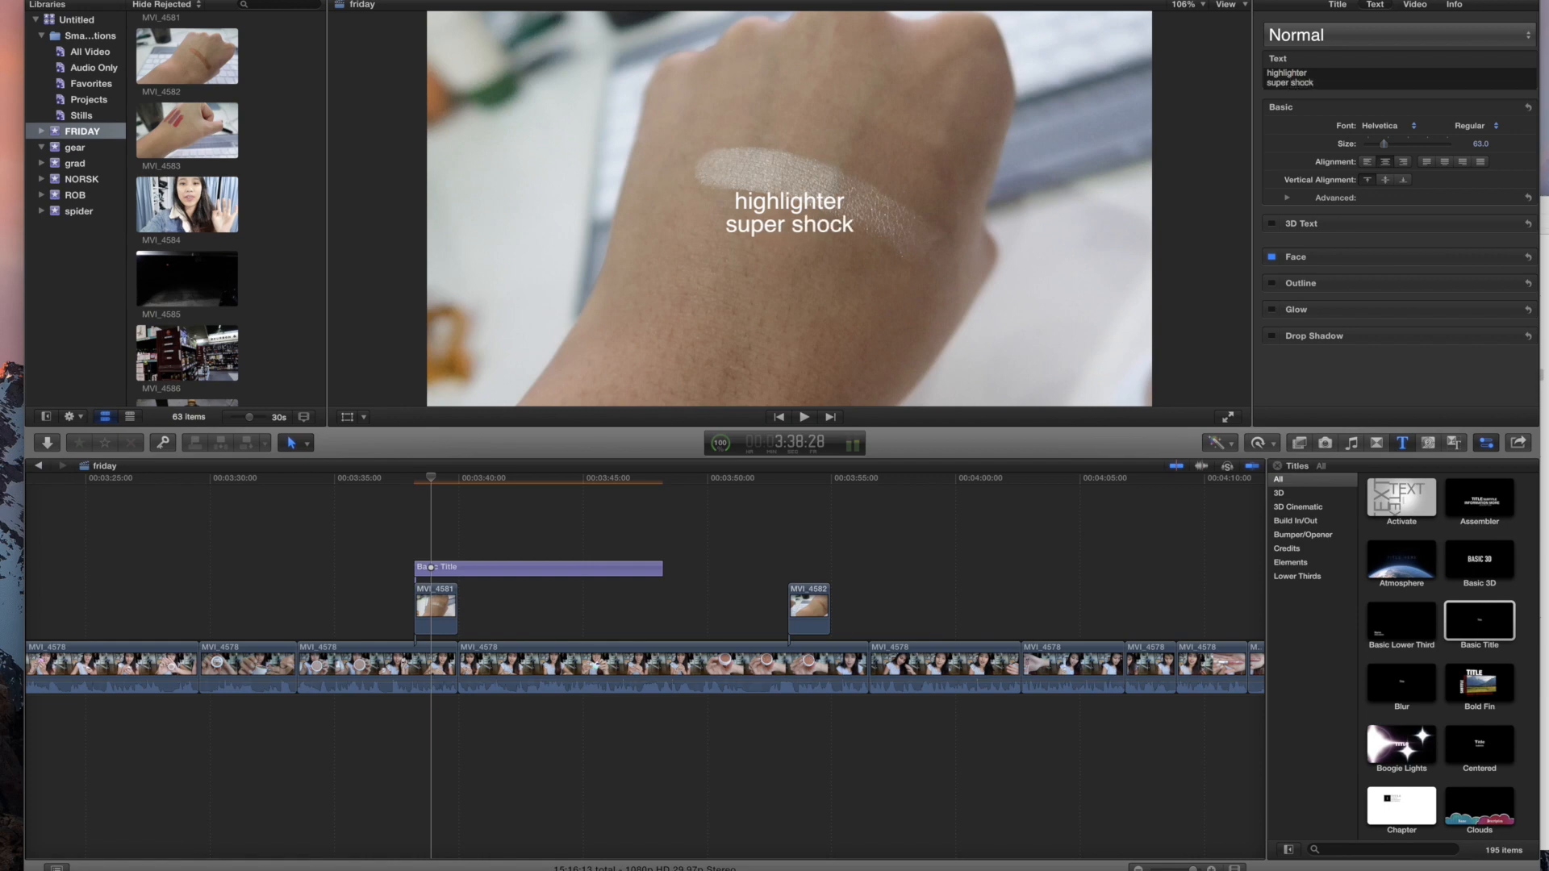
# Step: Set the title's font to Heiti TC and put the "super shock" line in quotation marks at size 50
pyautogui.click(1404, 125)
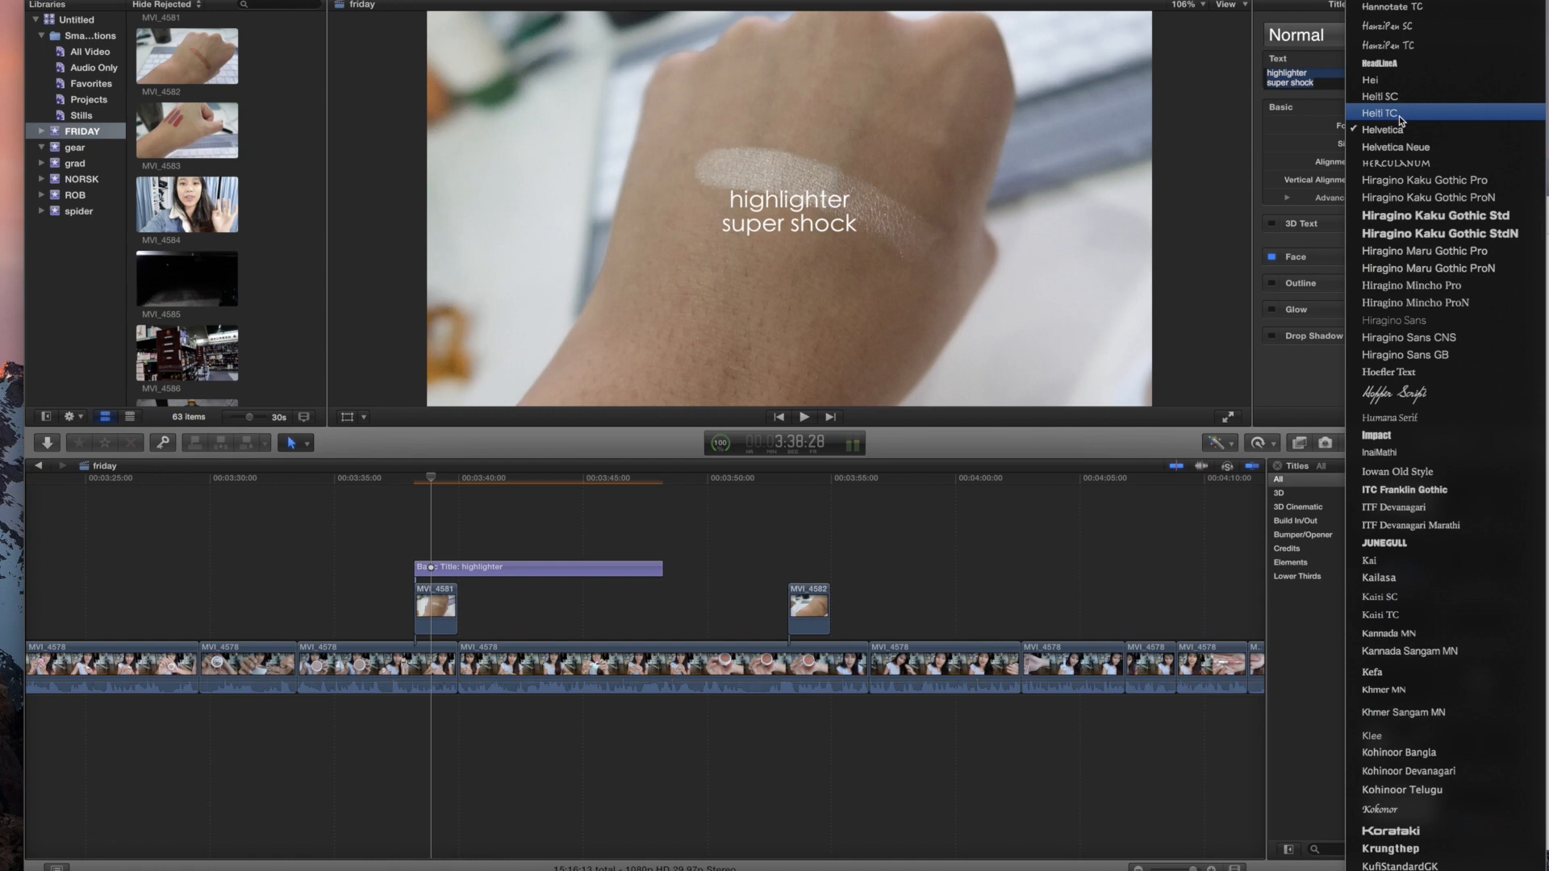
pyautogui.scroll(1, 1400, 115)
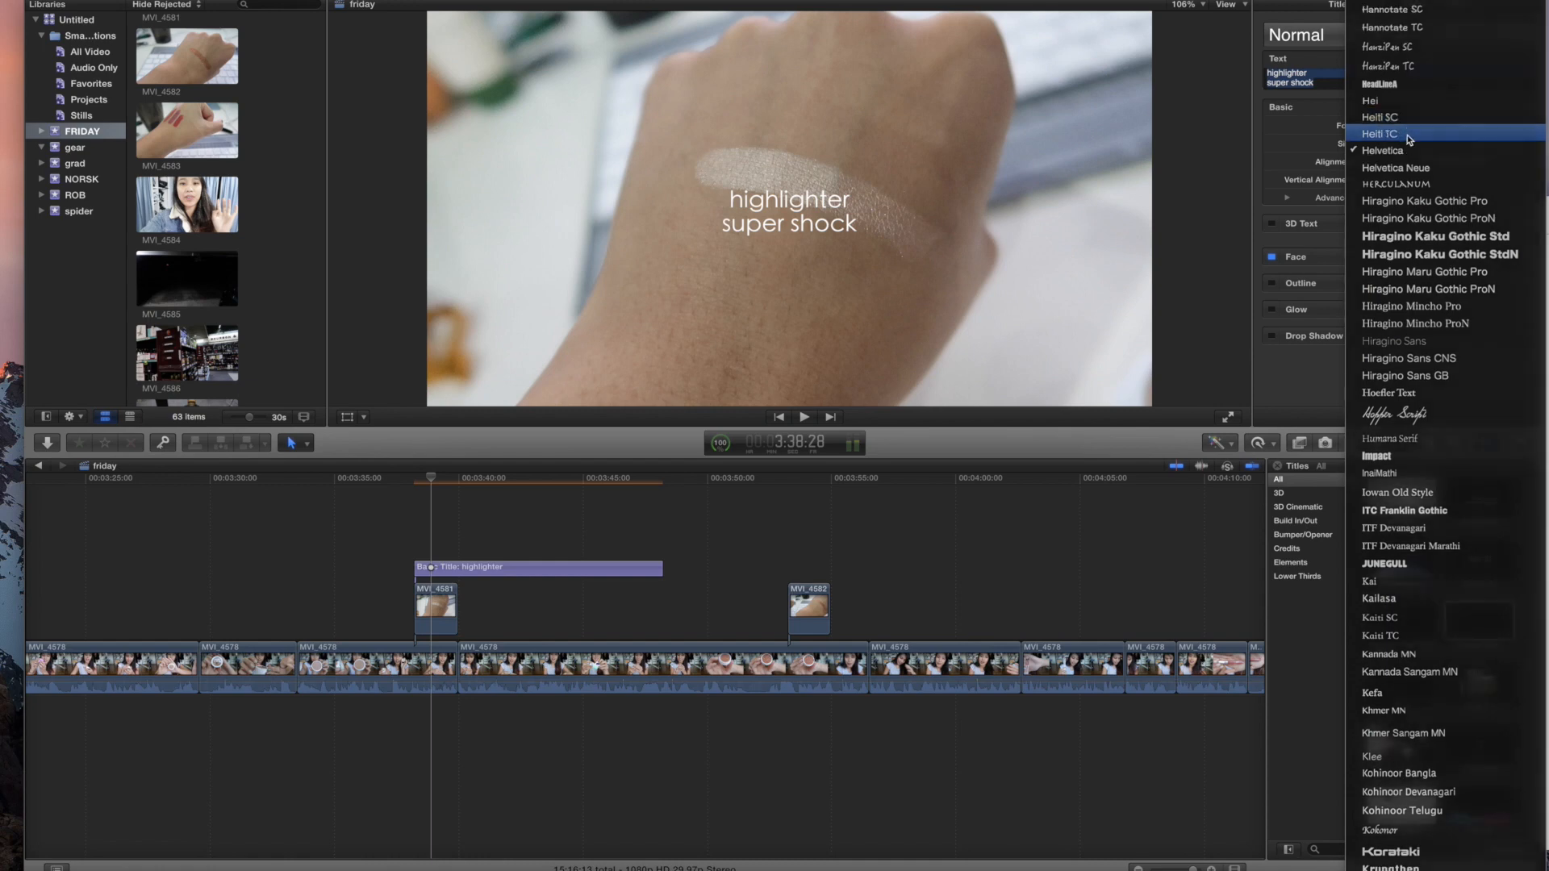
pyautogui.click(1410, 138)
pyautogui.click(1329, 83)
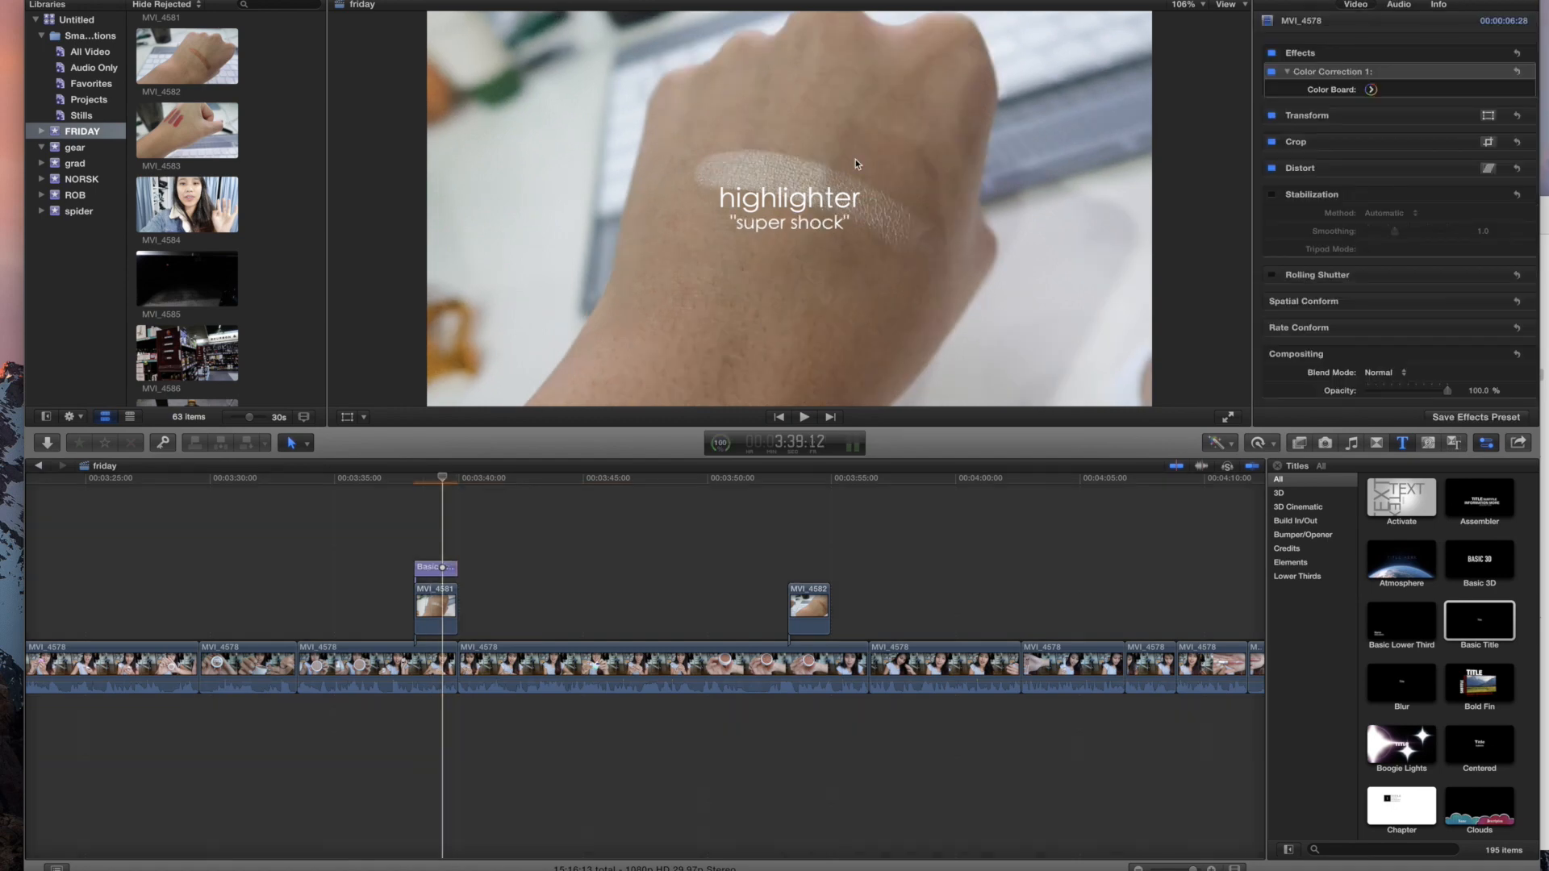
# Step: Move the highlighter title slightly lower, below the swatch, and play that section back
pyautogui.moveTo(798, 219)
pyautogui.mouseDown()
pyautogui.moveTo(801, 206)
pyautogui.moveTo(797, 227)
pyautogui.moveTo(1089, 368)
pyautogui.moveTo(700, 260)
pyautogui.moveTo(794, 265)
pyautogui.mouseUp()
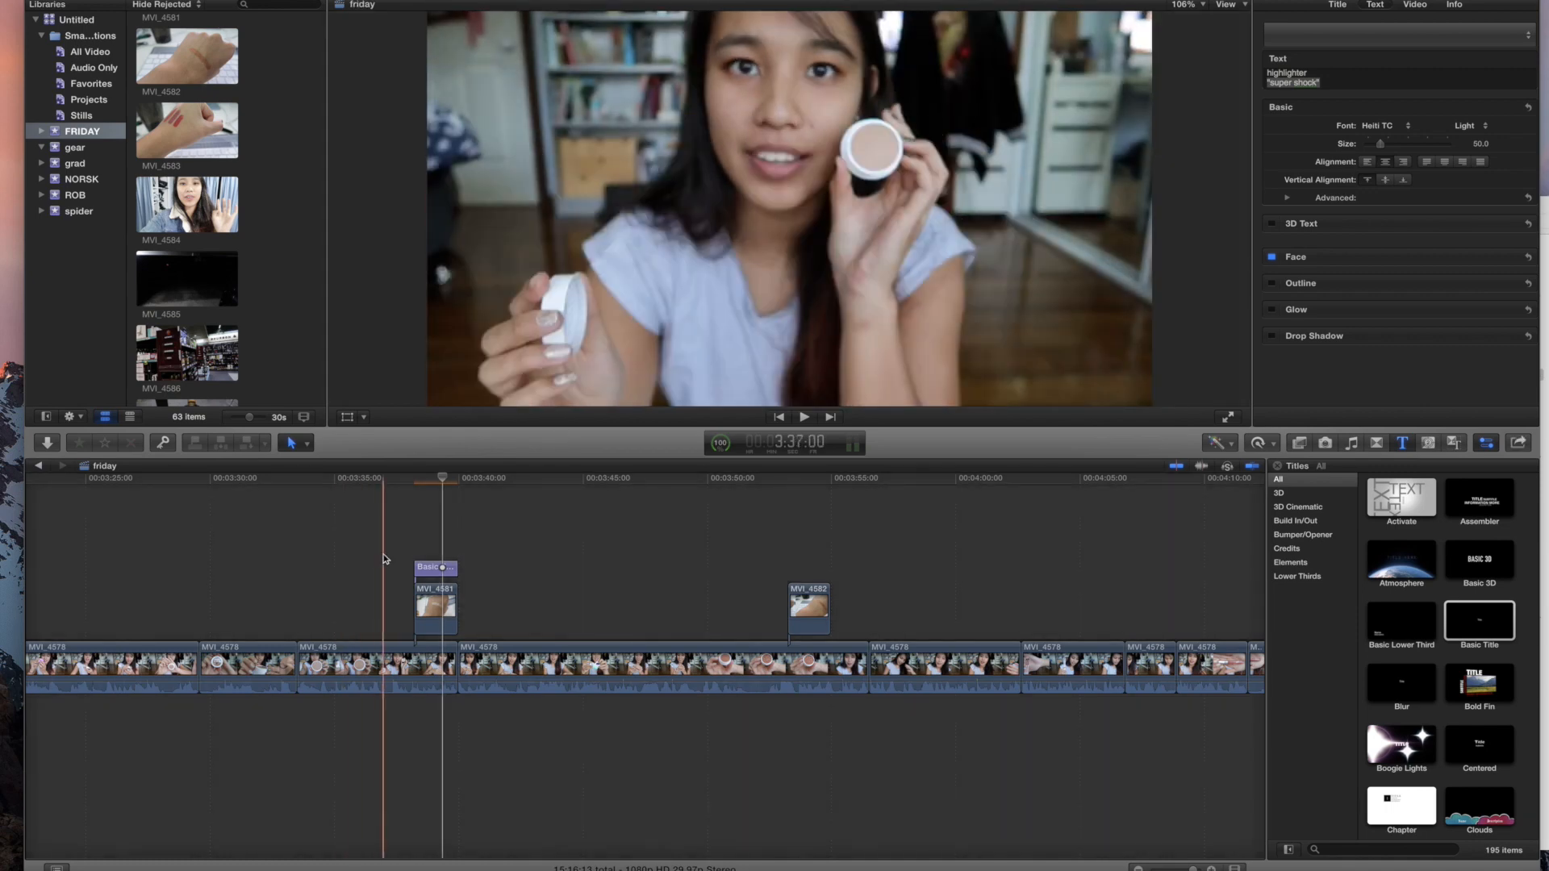
pyautogui.click(385, 558)
pyautogui.press('space')
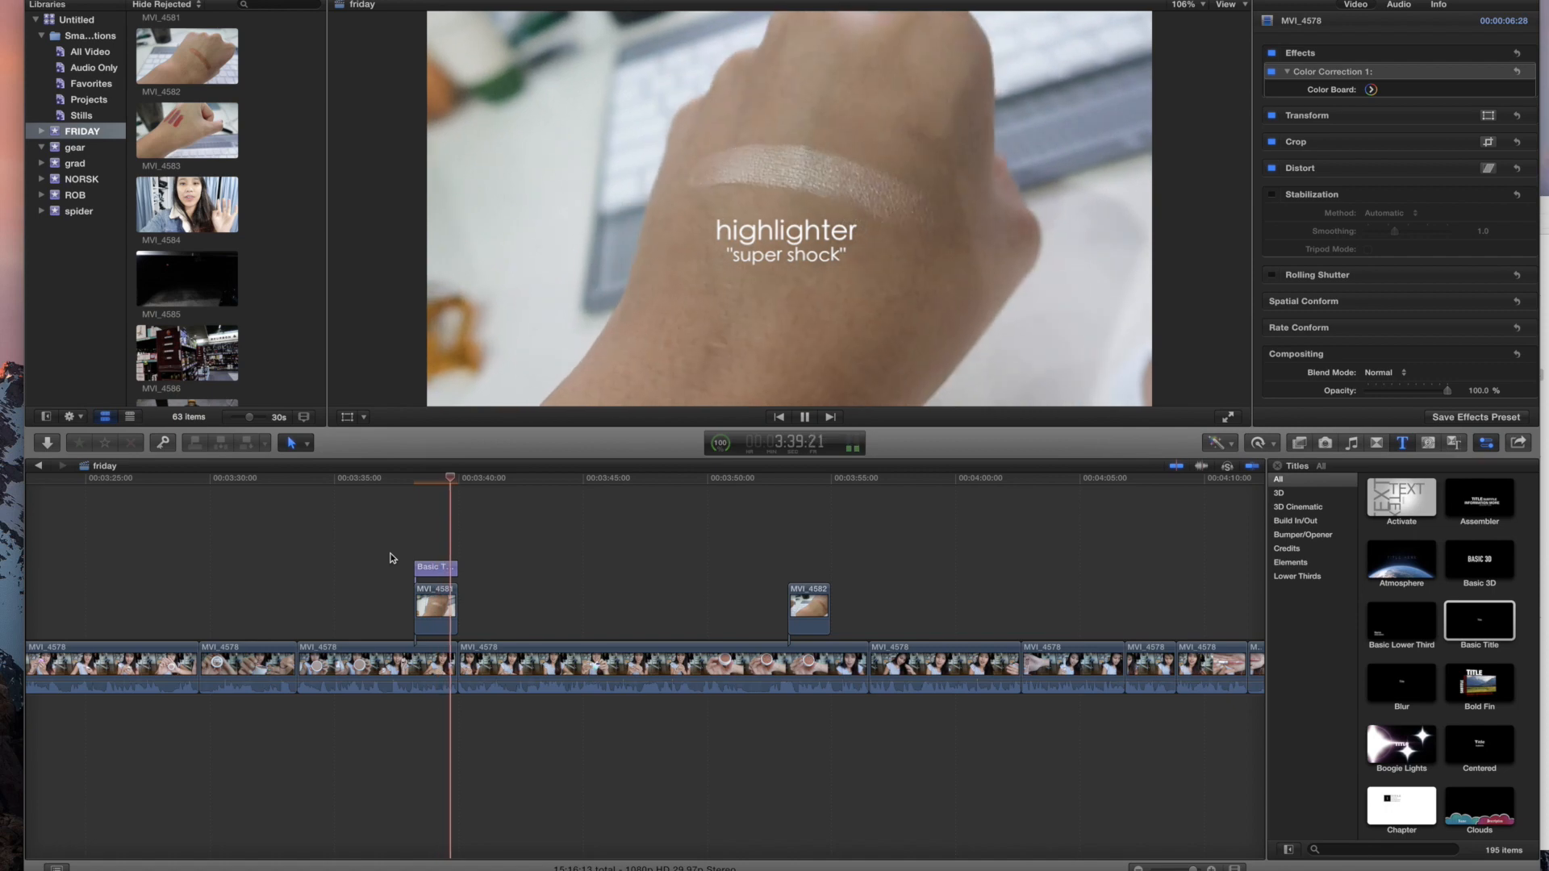
pyautogui.press('space')
# Step: Copy the highlighter title and paste it above the MVI_4582 clip
pyautogui.click(434, 568)
pyautogui.click(789, 546)
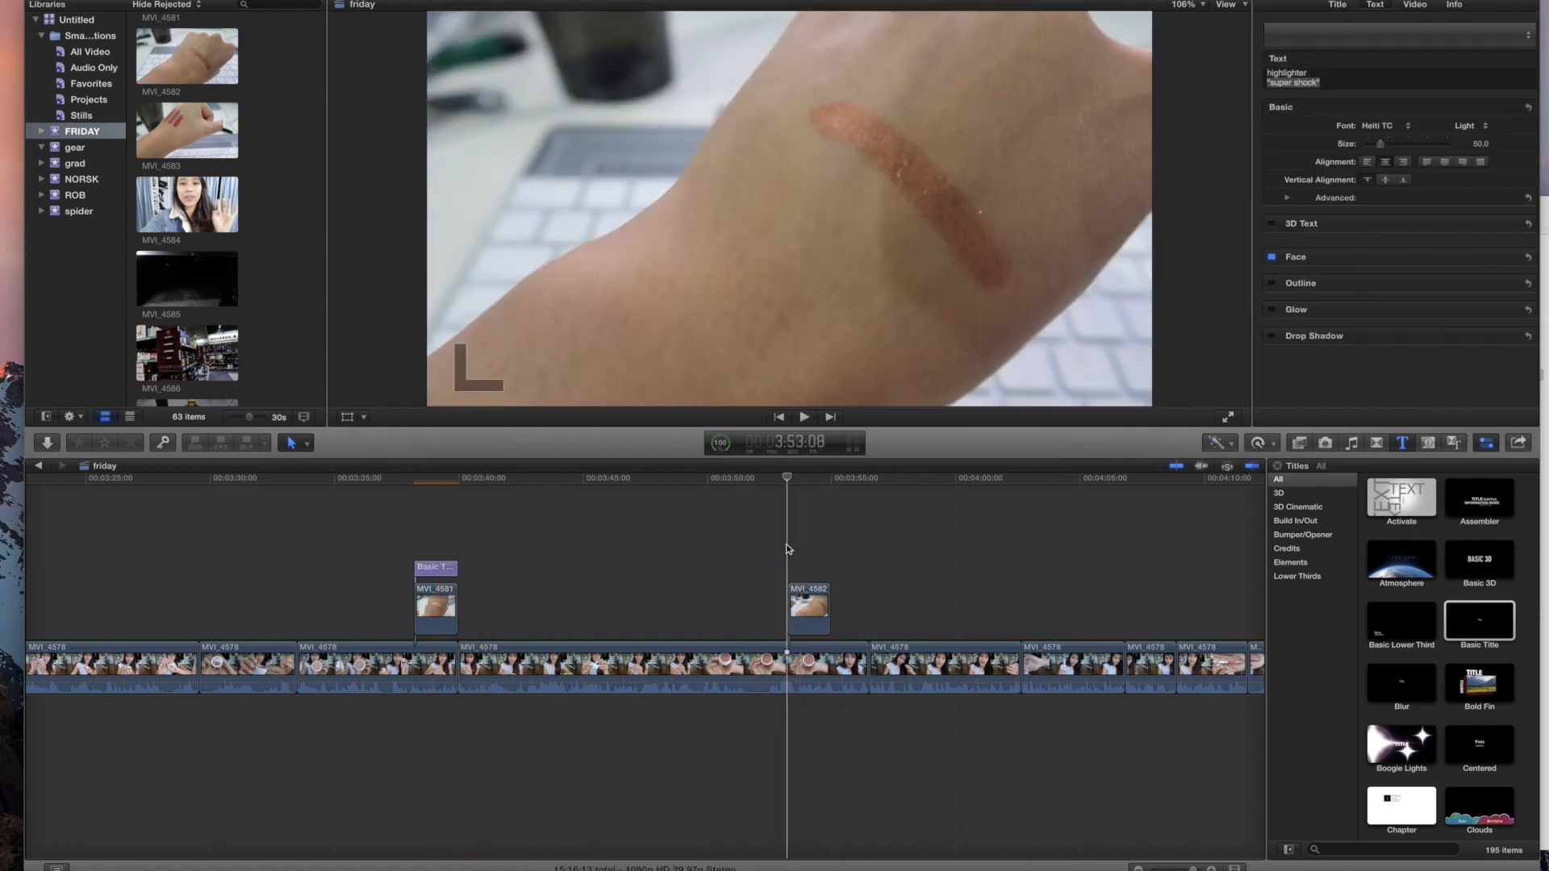
pyautogui.press('super+v')
# Step: Change the pasted title's text to ultra metallic shadow with "game face" on the second line, and reduce the font size
pyautogui.doubleClick(811, 568)
pyautogui.moveTo(1327, 83); pyautogui.dragTo(1248, 72)
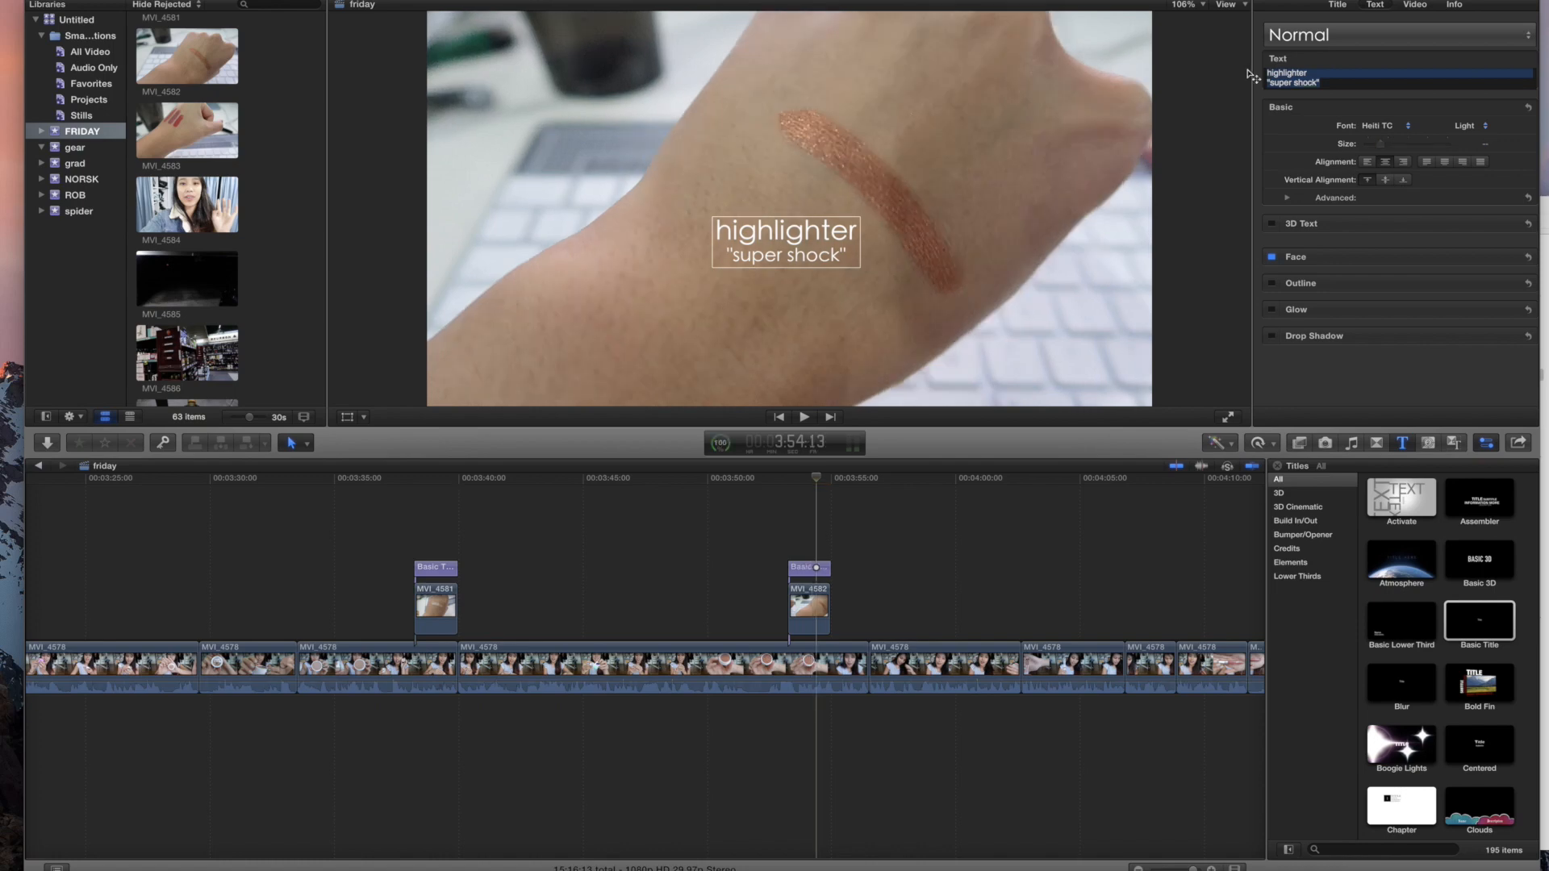
pyautogui.write('ult')
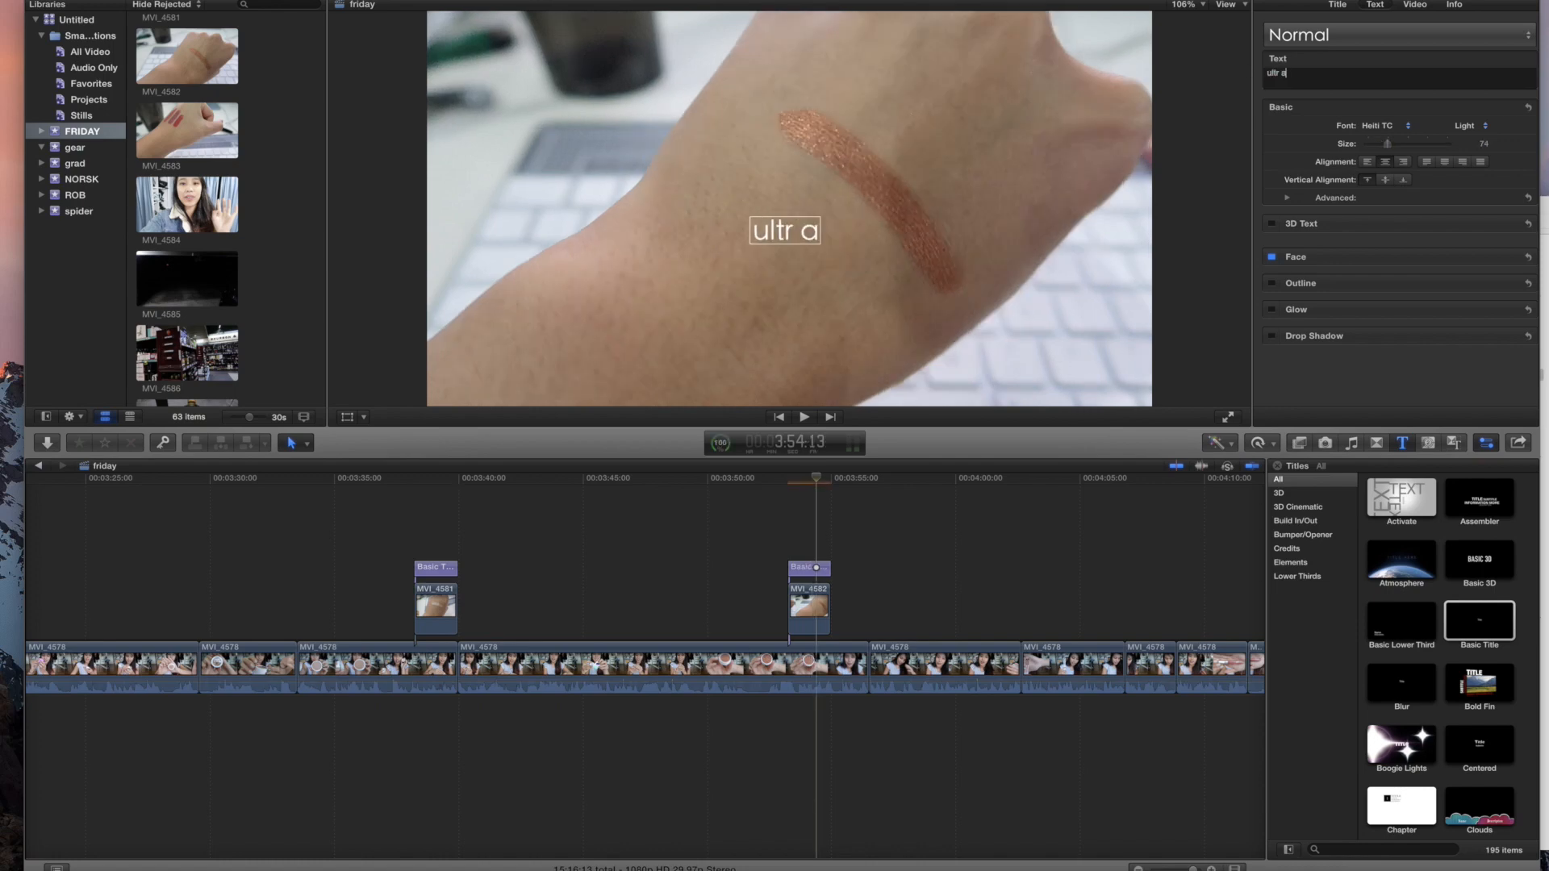
pyautogui.write('ra metallic shadow')
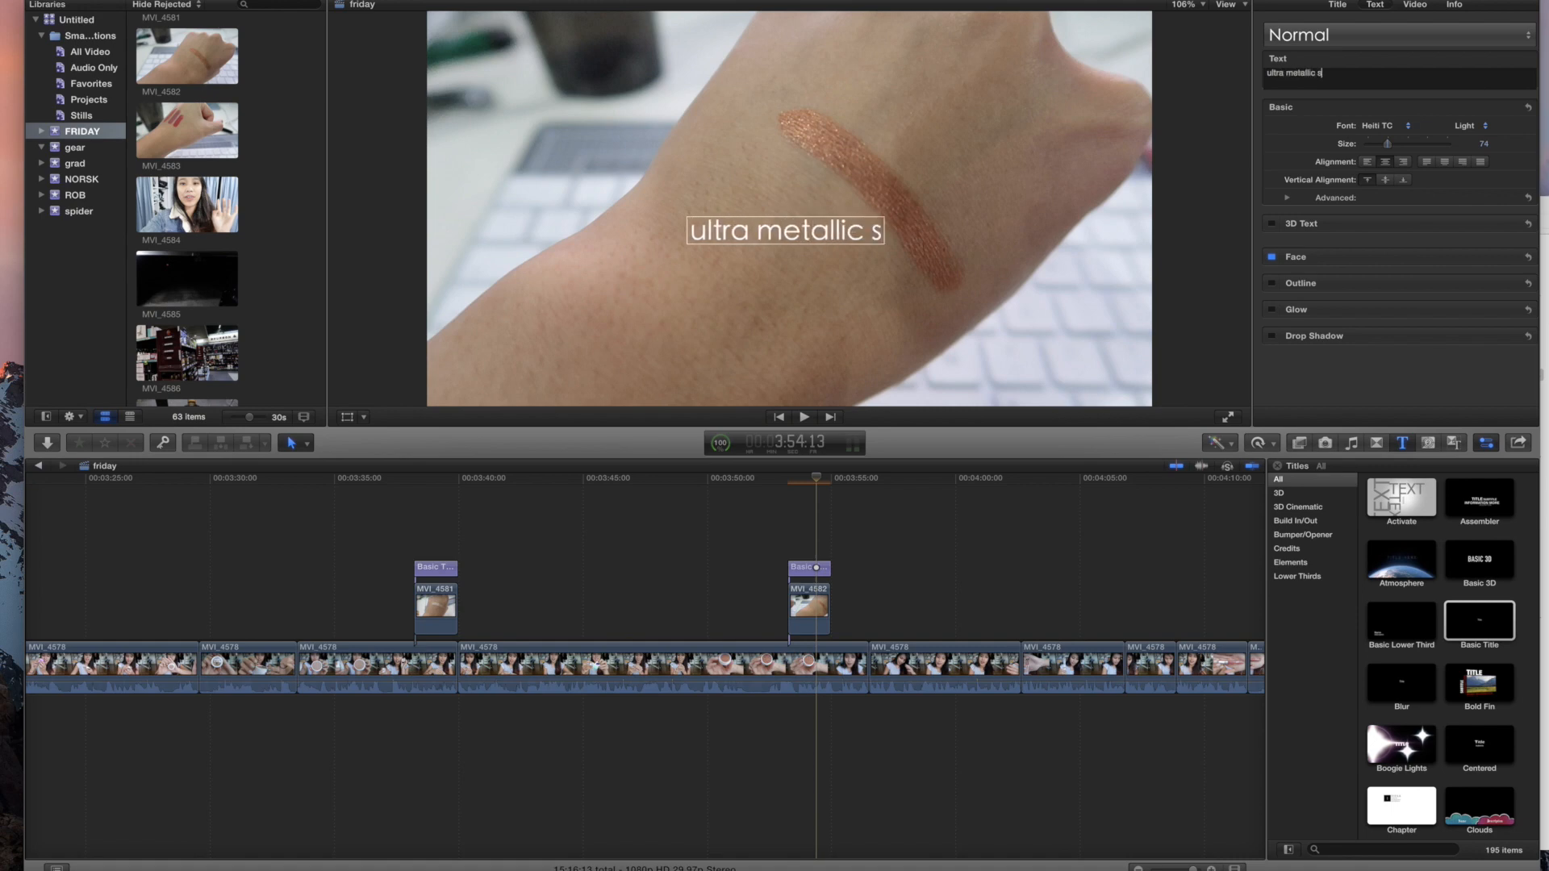
pyautogui.press('Return')
pyautogui.write('"game face"')
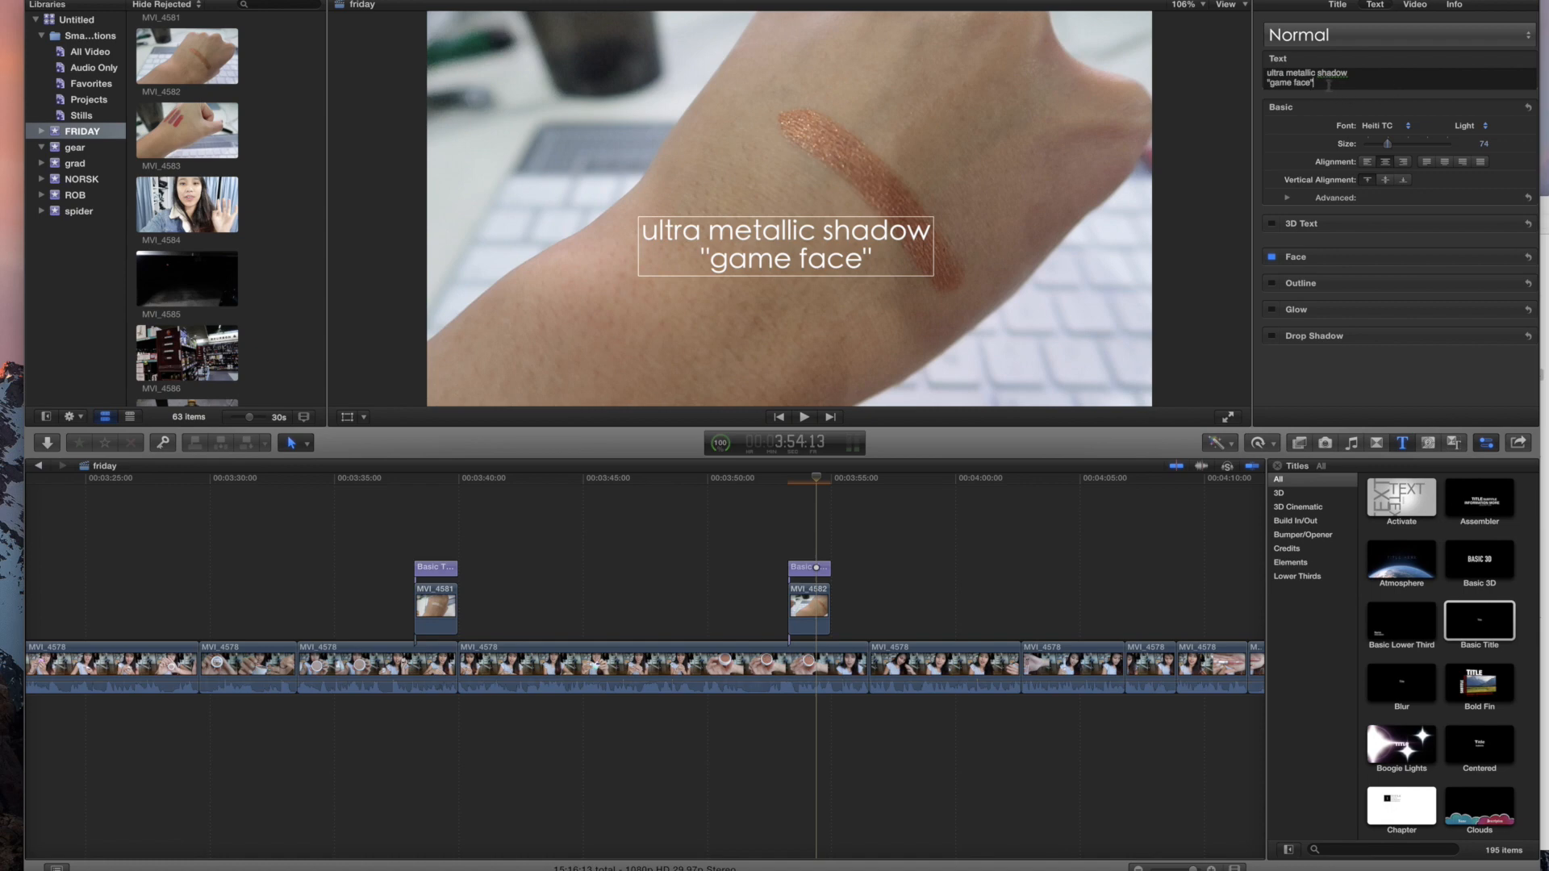
pyautogui.moveTo(1390, 149); pyautogui.dragTo(1379, 154)
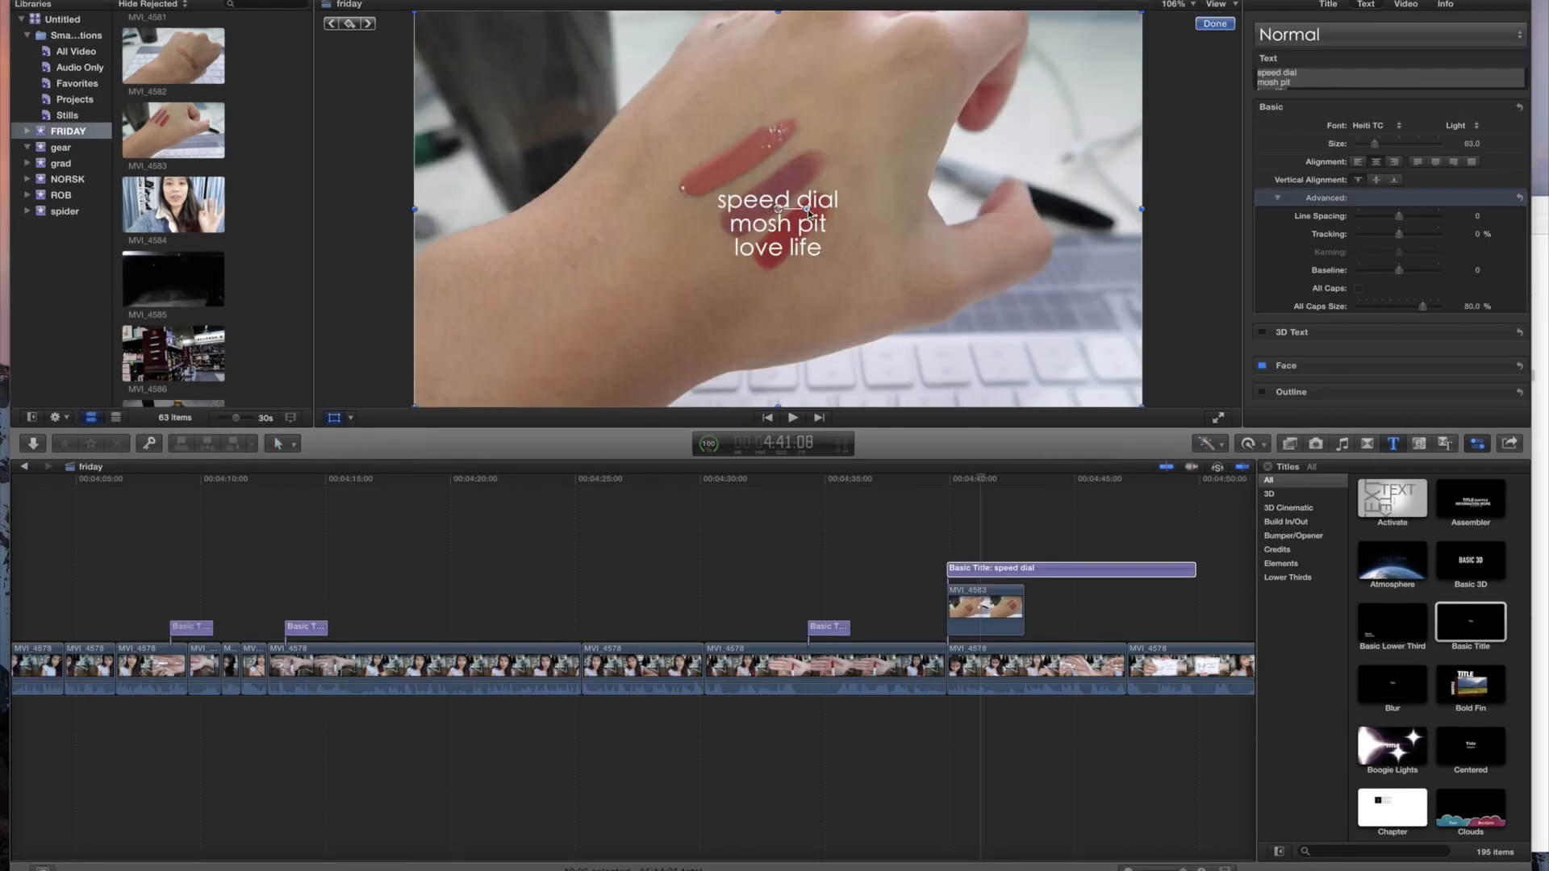
# Step: Rotate the speed dial, mosh pit, love life title to follow the lipstick swatches and set its line spacing to 37
pyautogui.moveTo(809, 212); pyautogui.dragTo(776, 183)
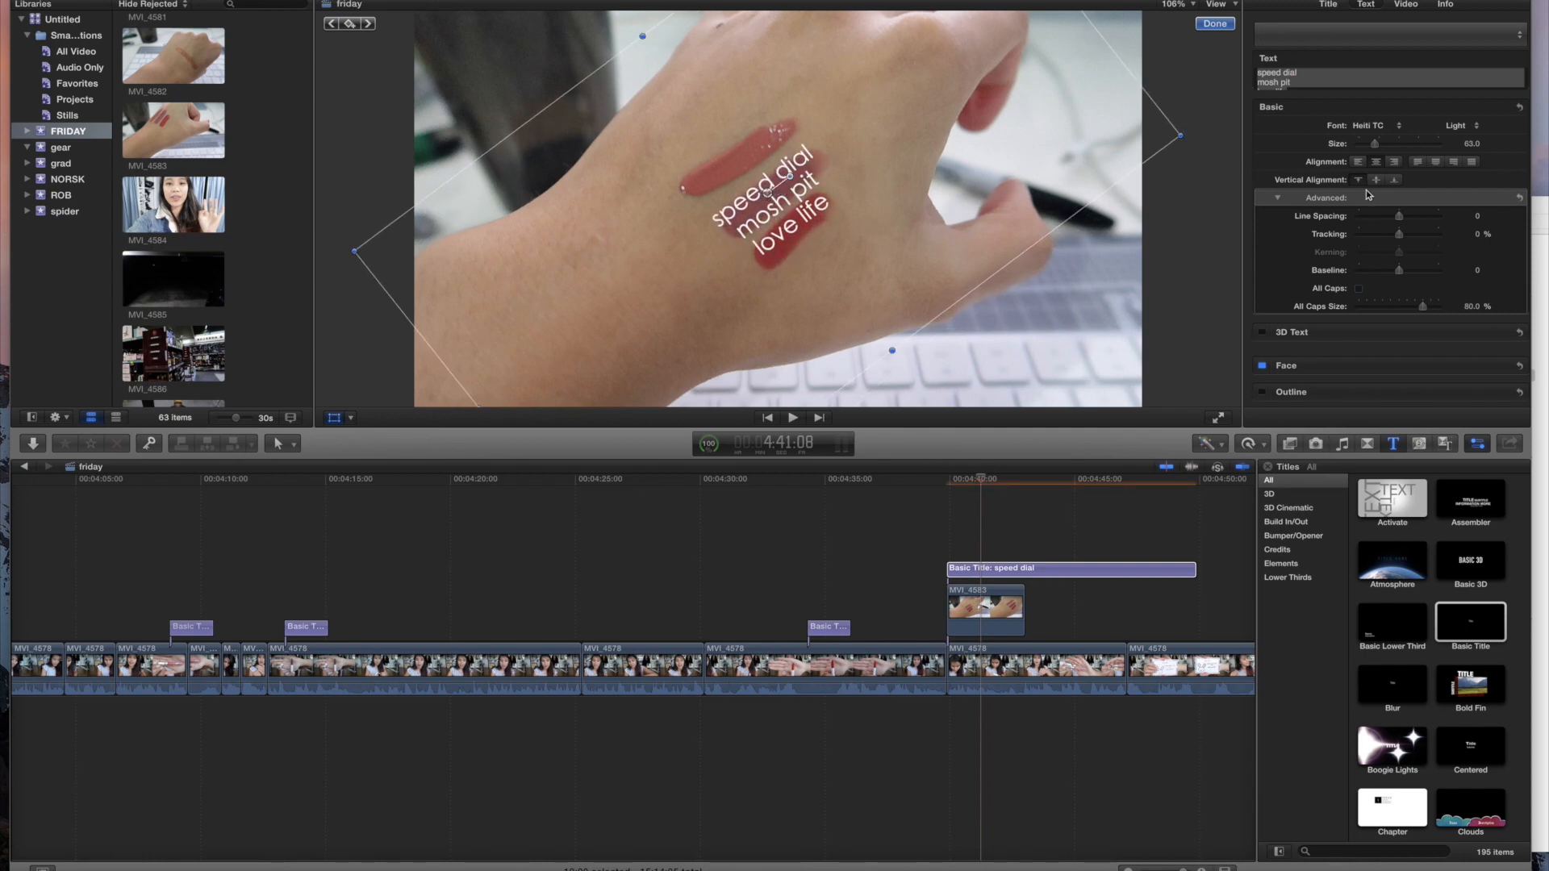
pyautogui.click(1279, 198)
pyautogui.click(1279, 197)
pyautogui.moveTo(1400, 219); pyautogui.dragTo(1415, 218)
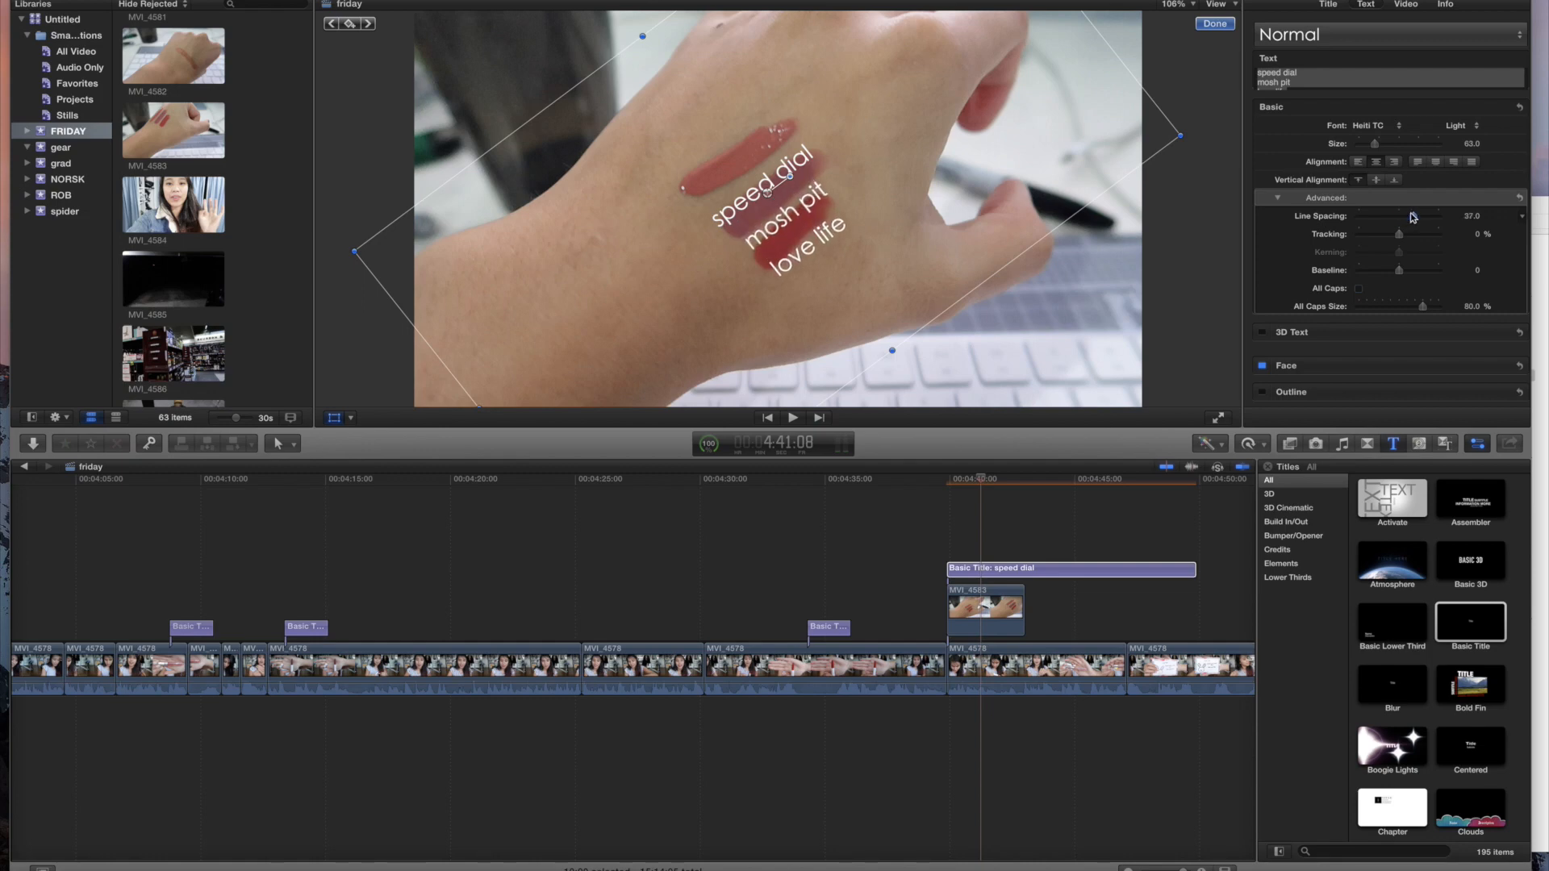
# Step: Place the three-line title on the wrist side of the lipstick swatches and widen its line spacing slightly to line up with them
pyautogui.moveTo(815, 200); pyautogui.dragTo(681, 255)
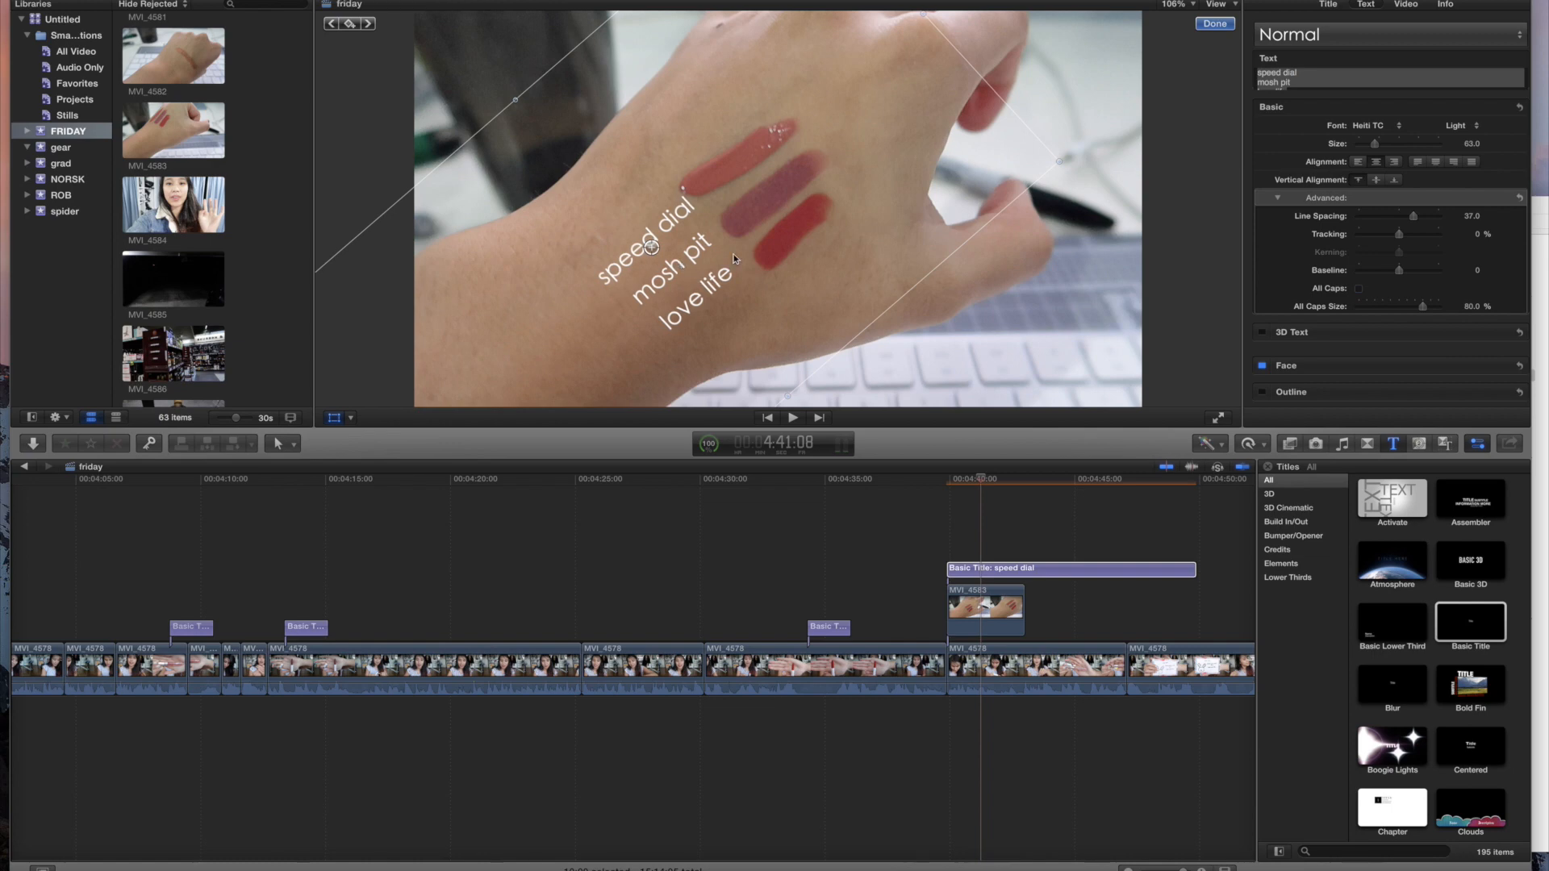
pyautogui.moveTo(1416, 219); pyautogui.dragTo(1427, 218)
pyautogui.moveTo(733, 322)
pyautogui.mouseDown()
pyautogui.moveTo(700, 311)
pyautogui.moveTo(718, 316)
pyautogui.mouseUp()
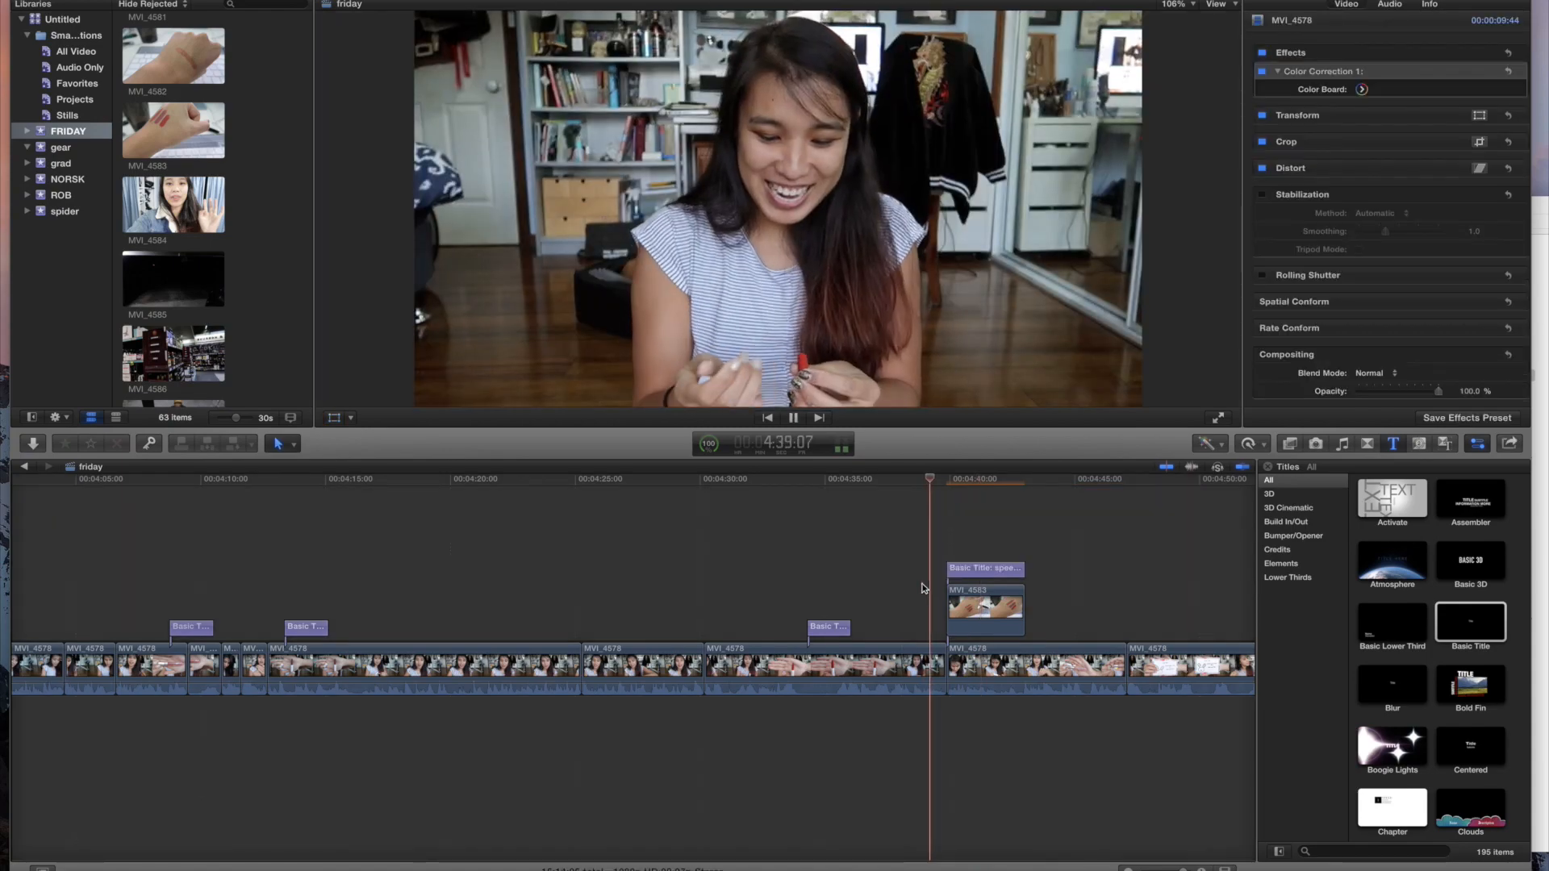
# Step: Play back the footage leading up to the MVI_4583 clip and split the MVI_4578 clip at 4:38:15
pyautogui.press('space')
pyautogui.press('space')
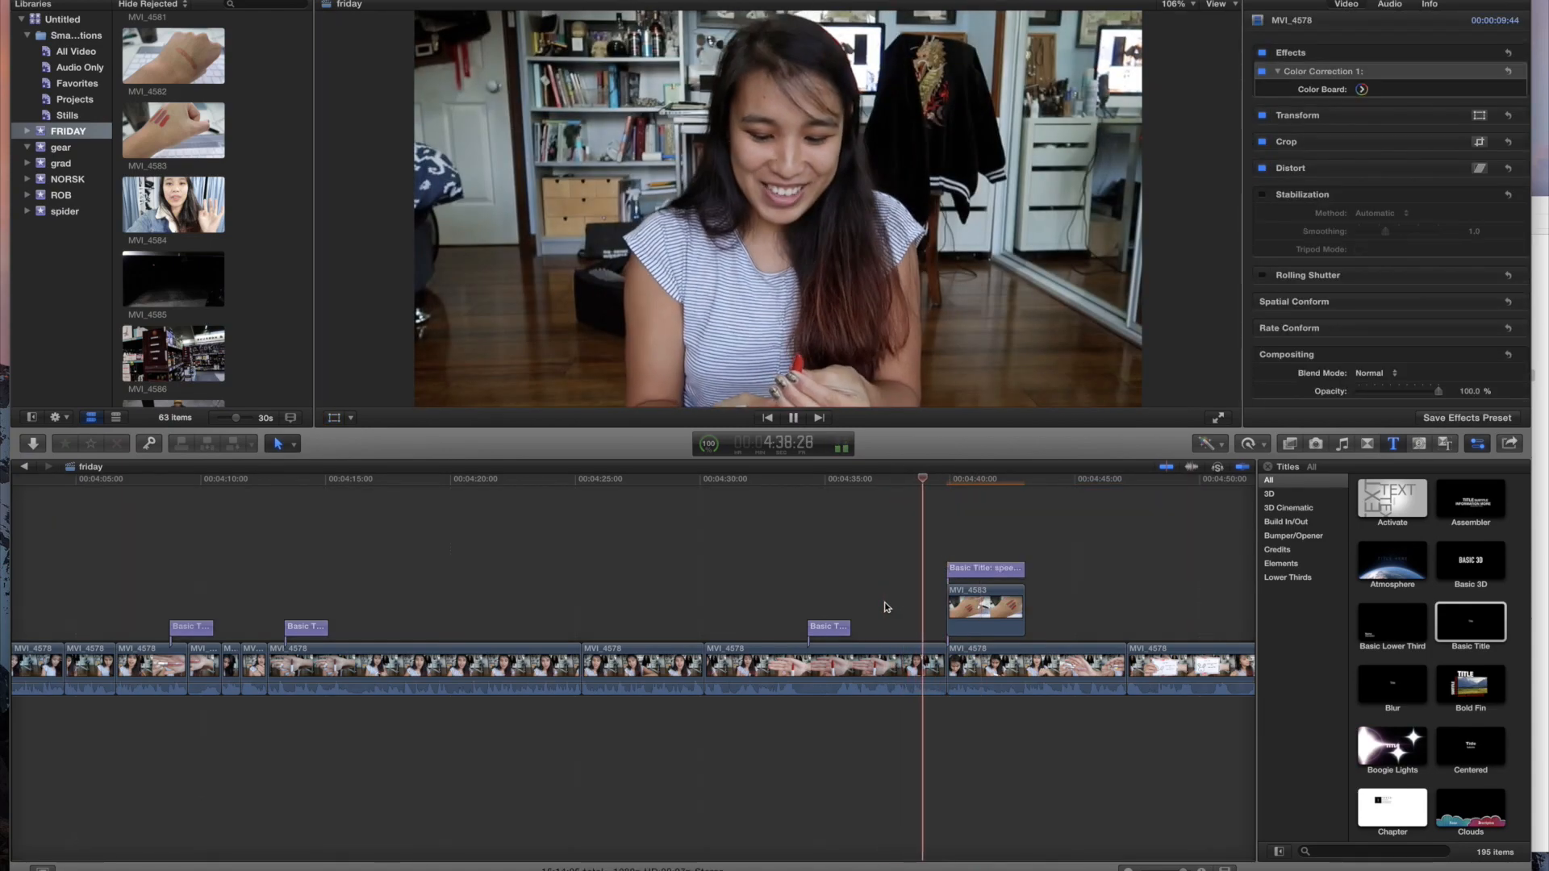
pyautogui.press('space')
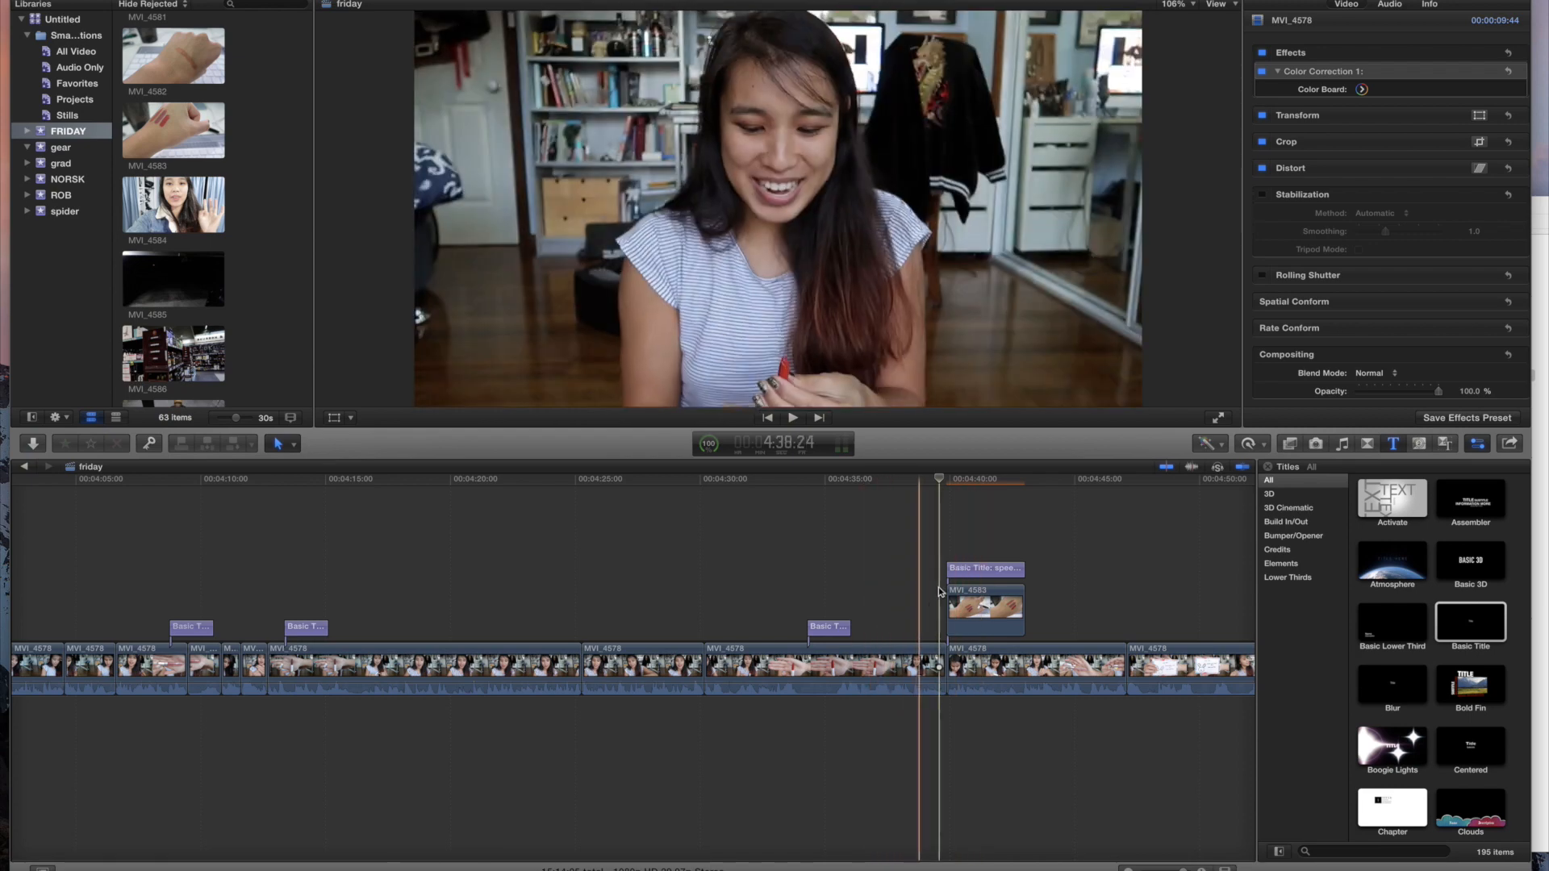
pyautogui.press('space')
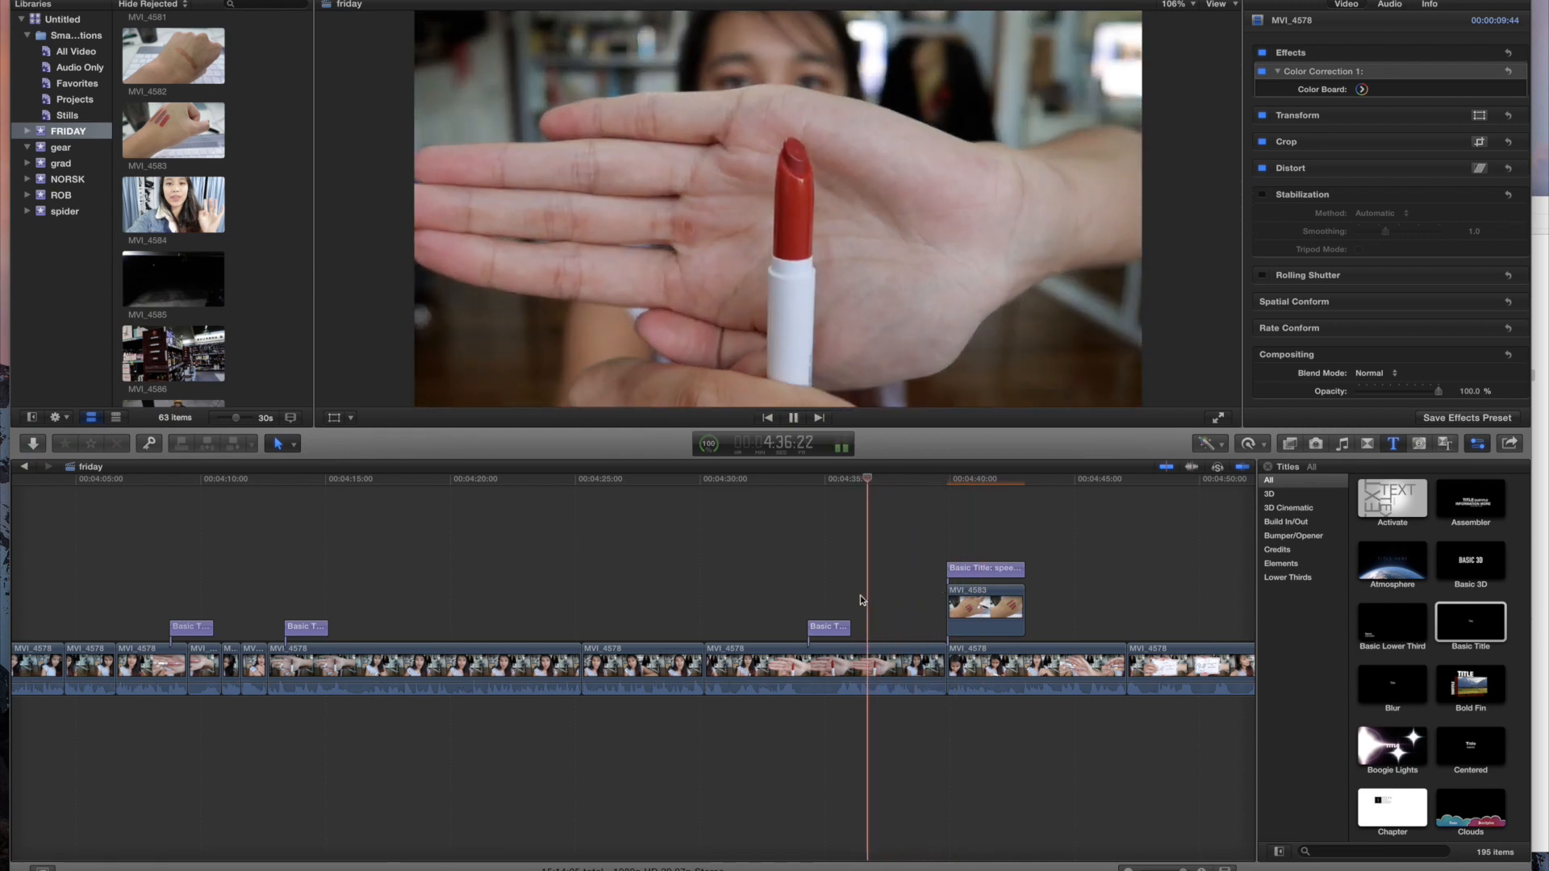
pyautogui.press('space')
pyautogui.click(913, 489)
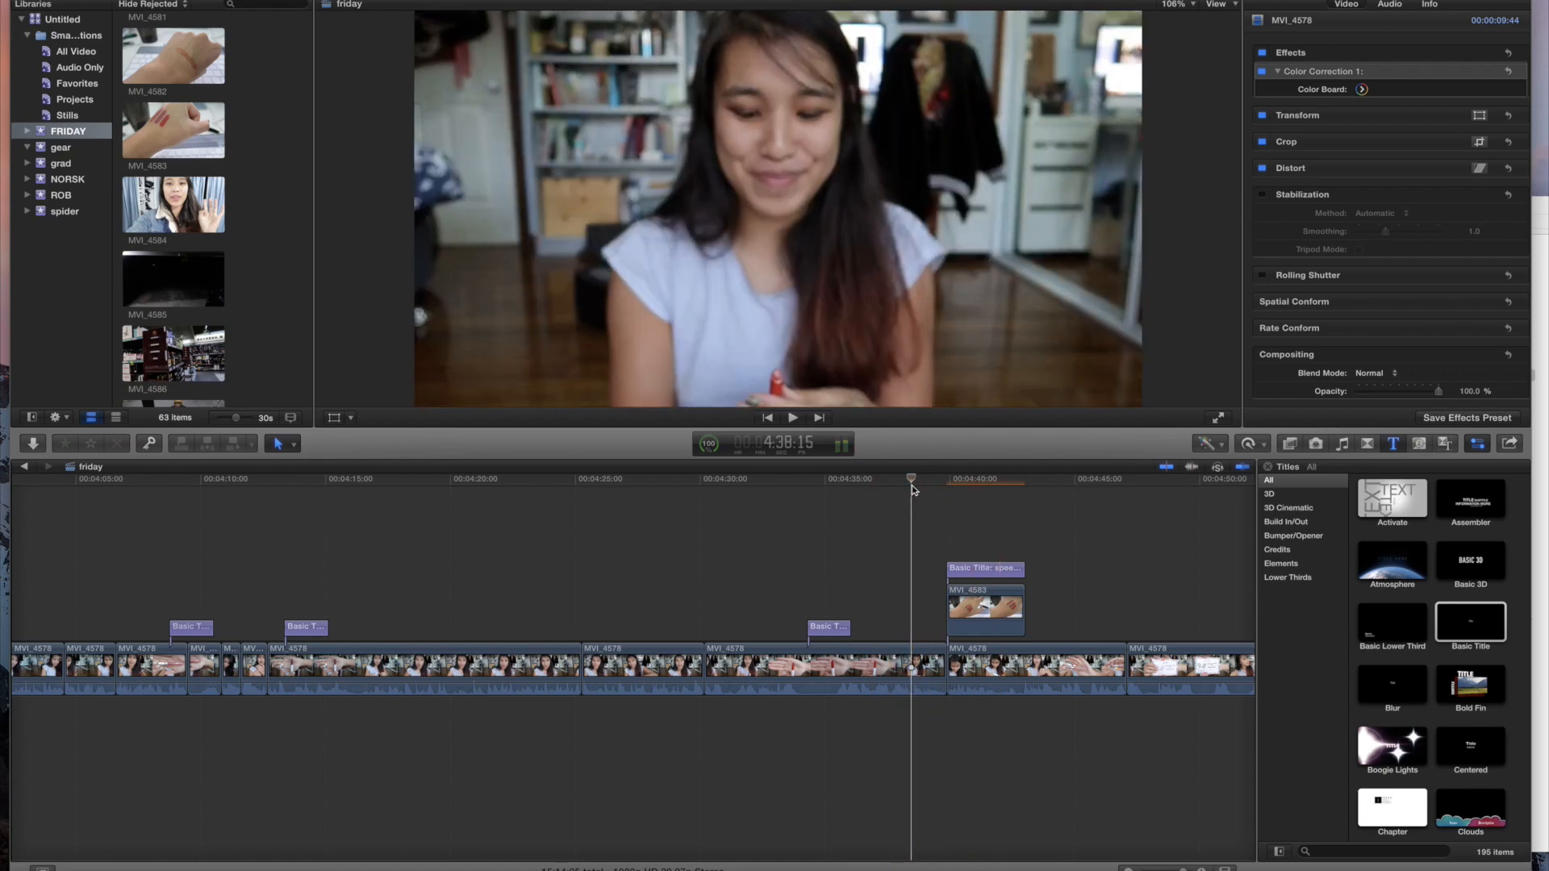
pyautogui.click(913, 666)
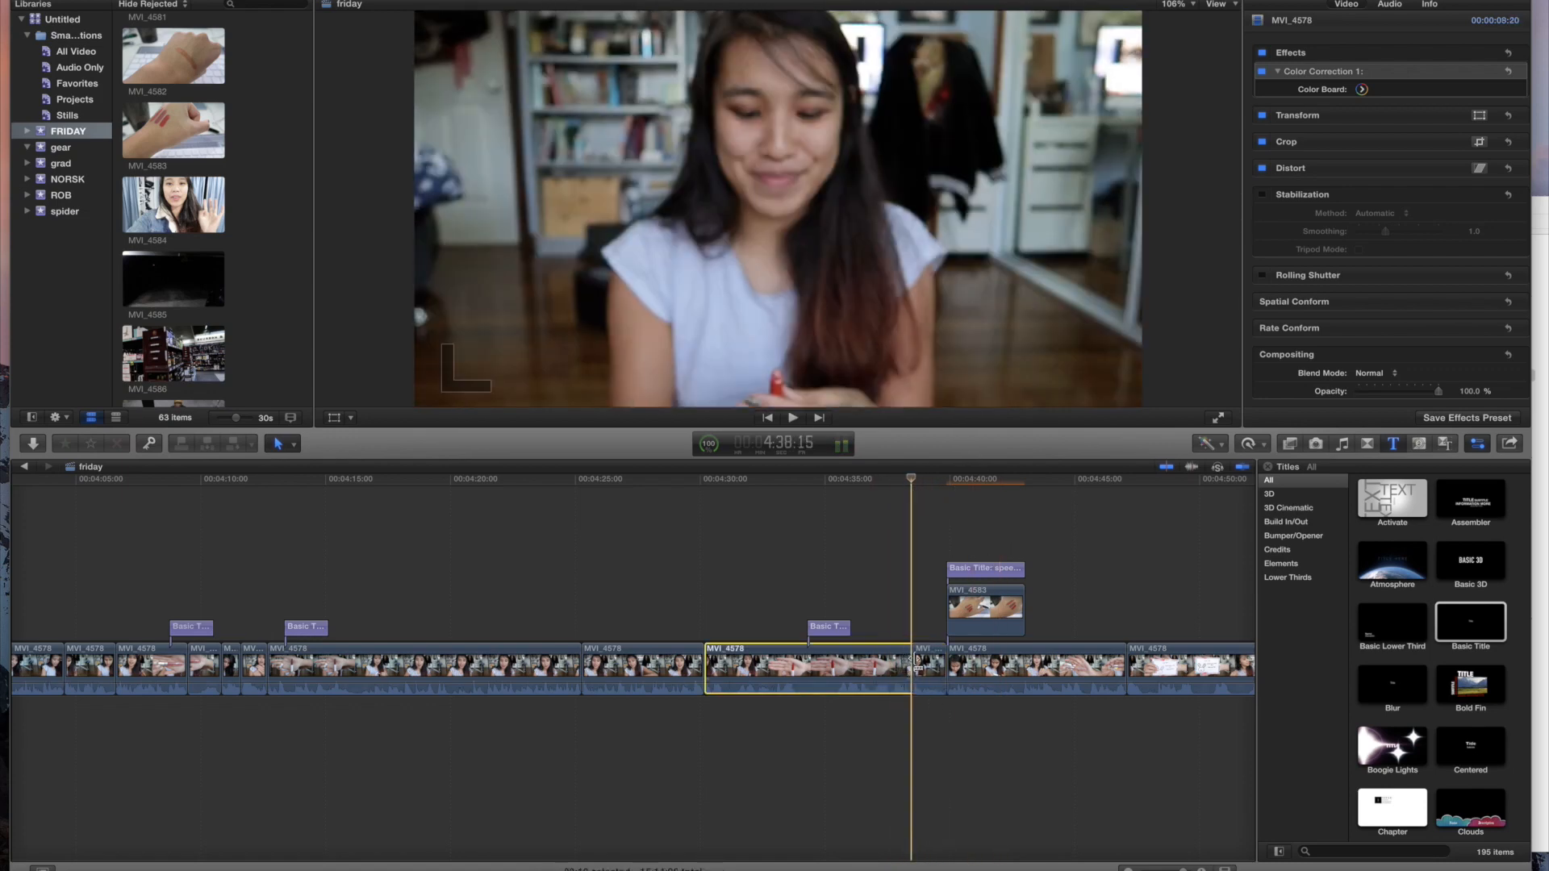
# Step: Apply the Earthquake distortion effect to the short MVI_4578 clip starting at 4:38:15 and raise its Amount to about 38.65
pyautogui.click(927, 627)
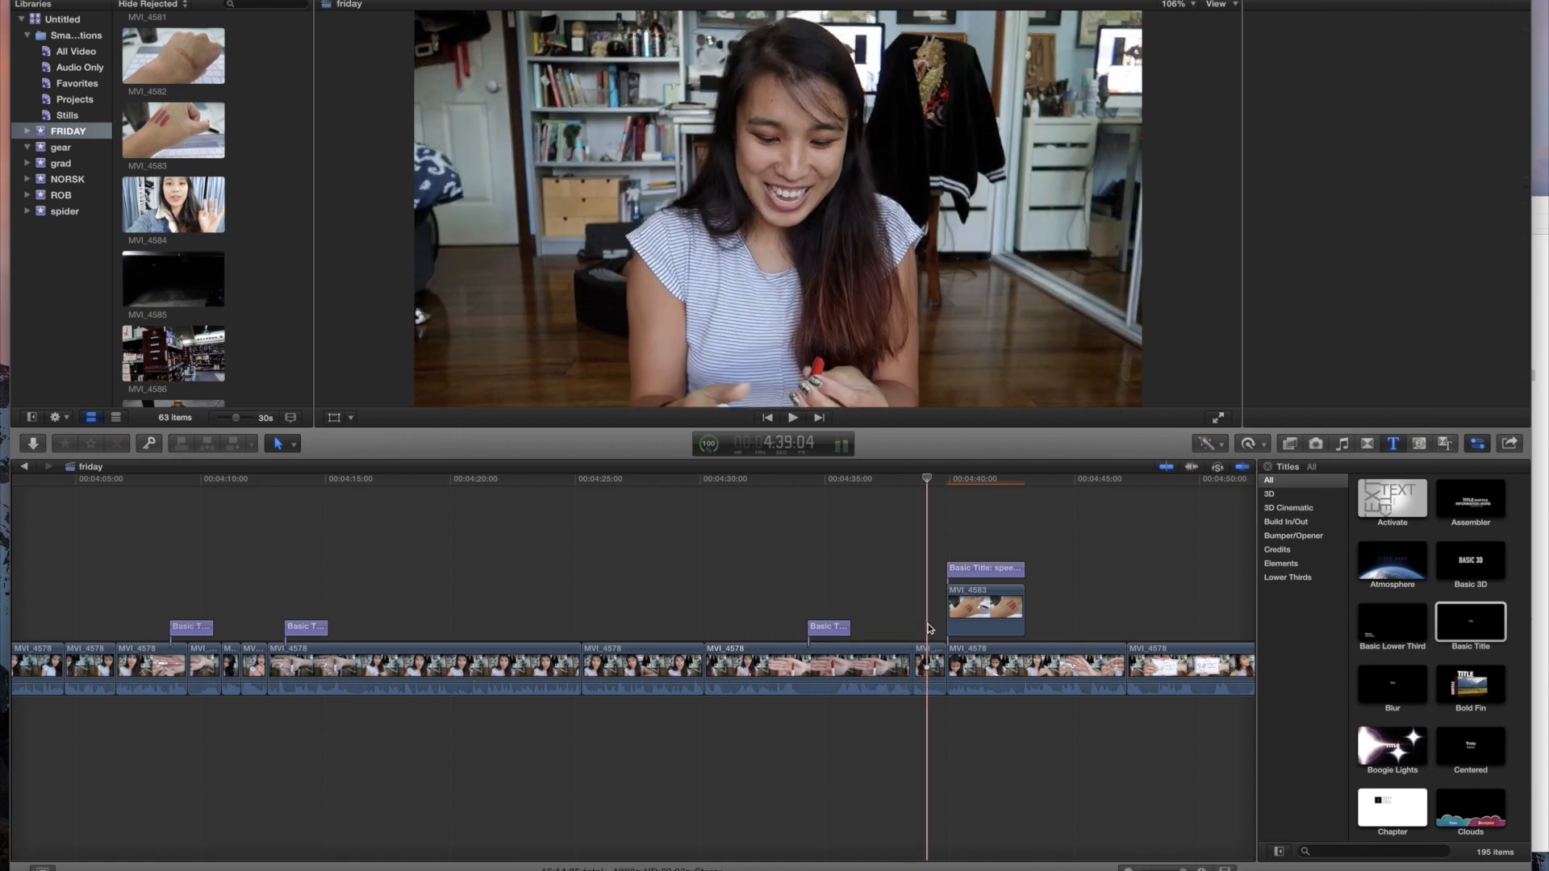
pyautogui.click(1291, 444)
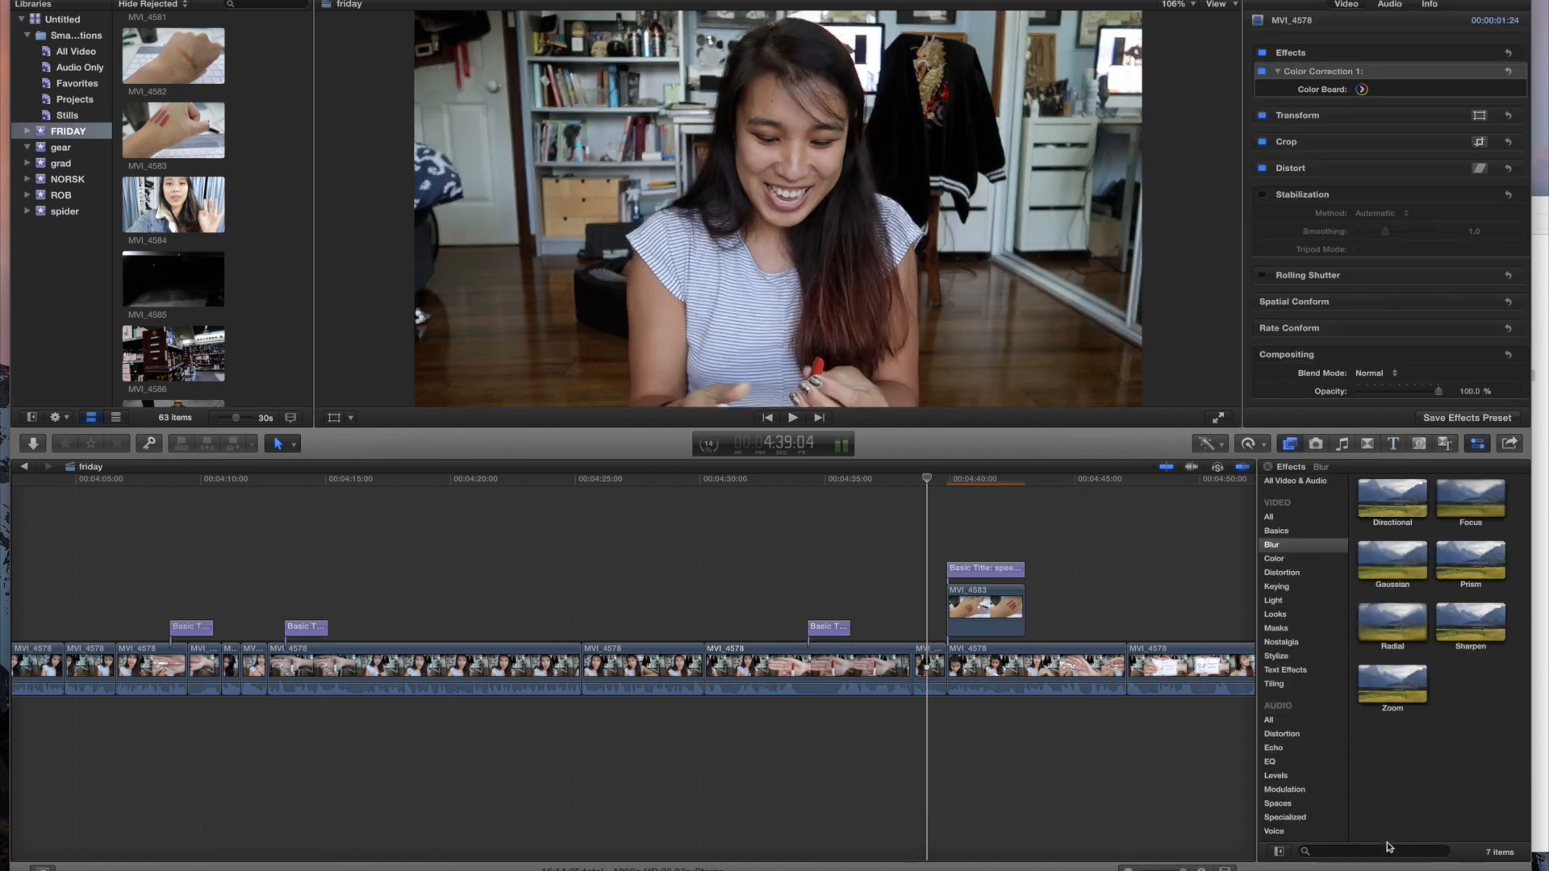
pyautogui.click(1282, 572)
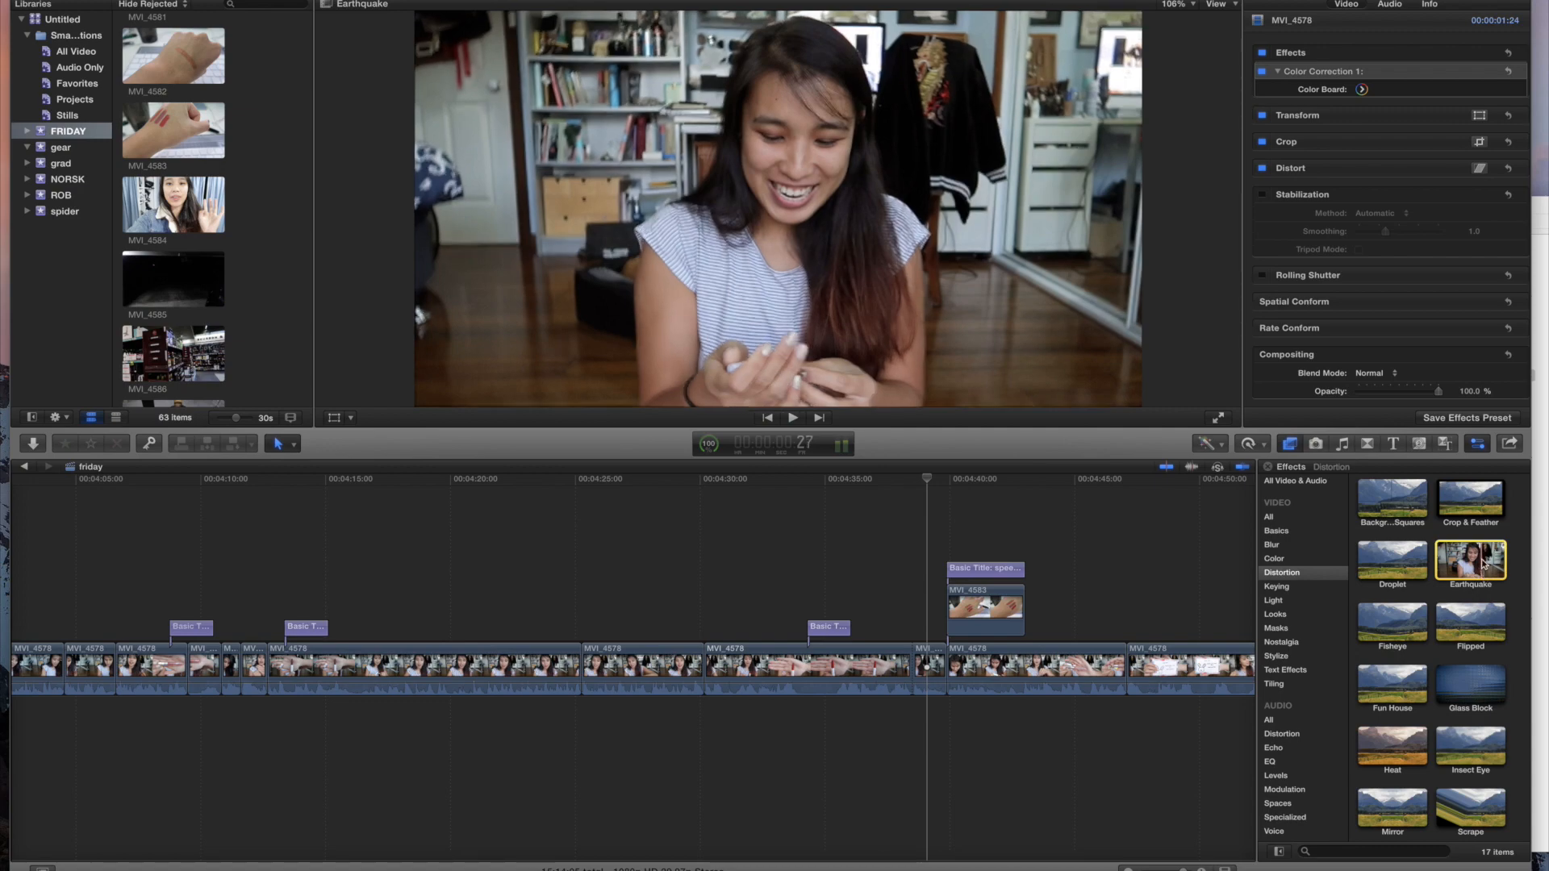
pyautogui.moveTo(1487, 570); pyautogui.dragTo(927, 660)
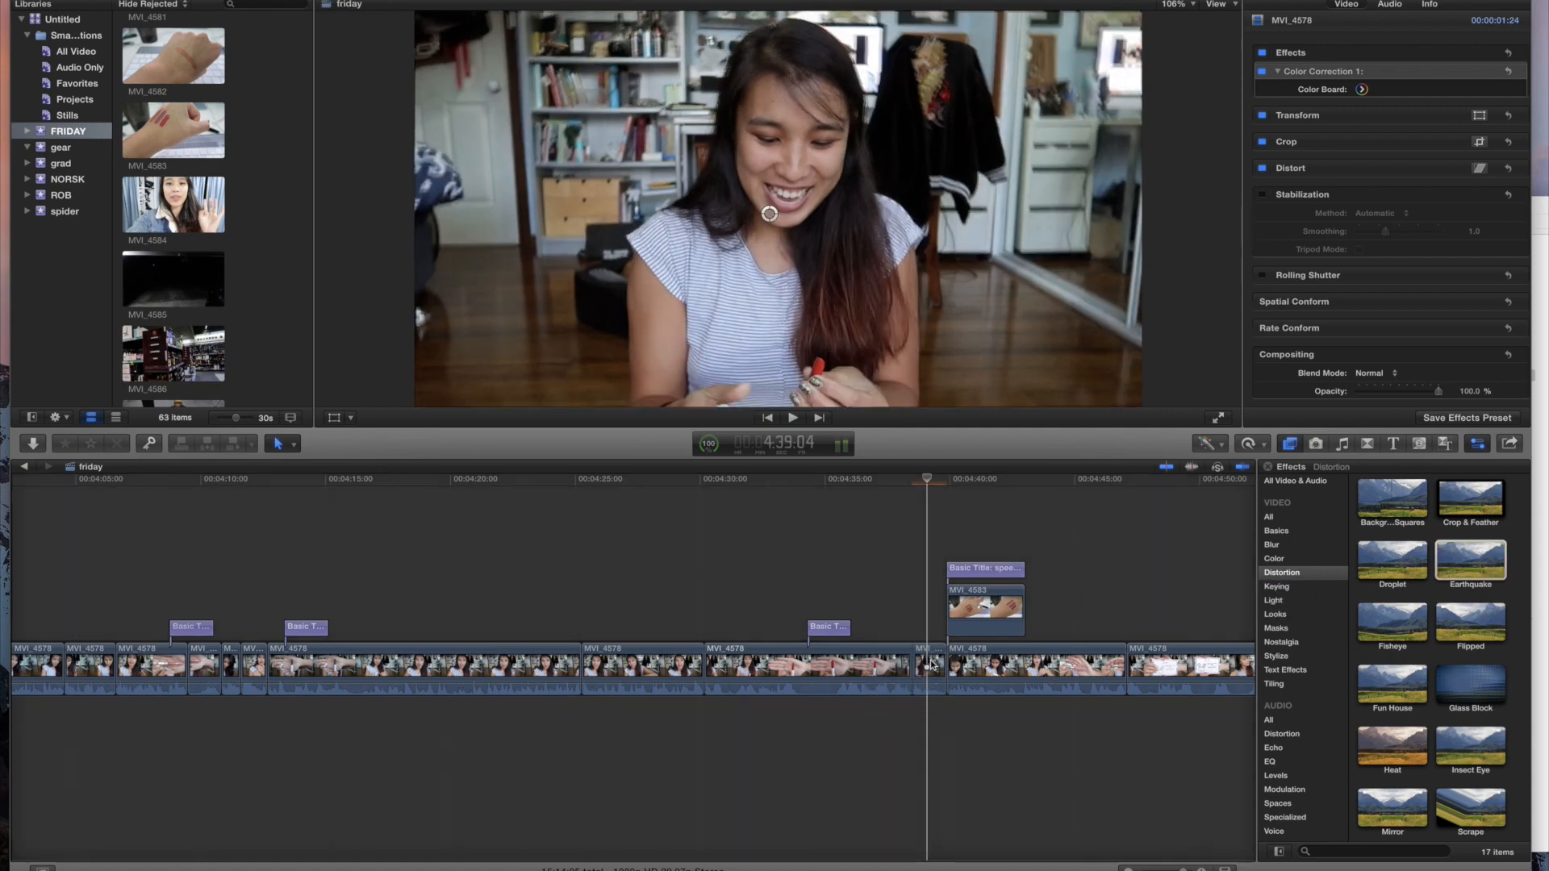
pyautogui.press('space')
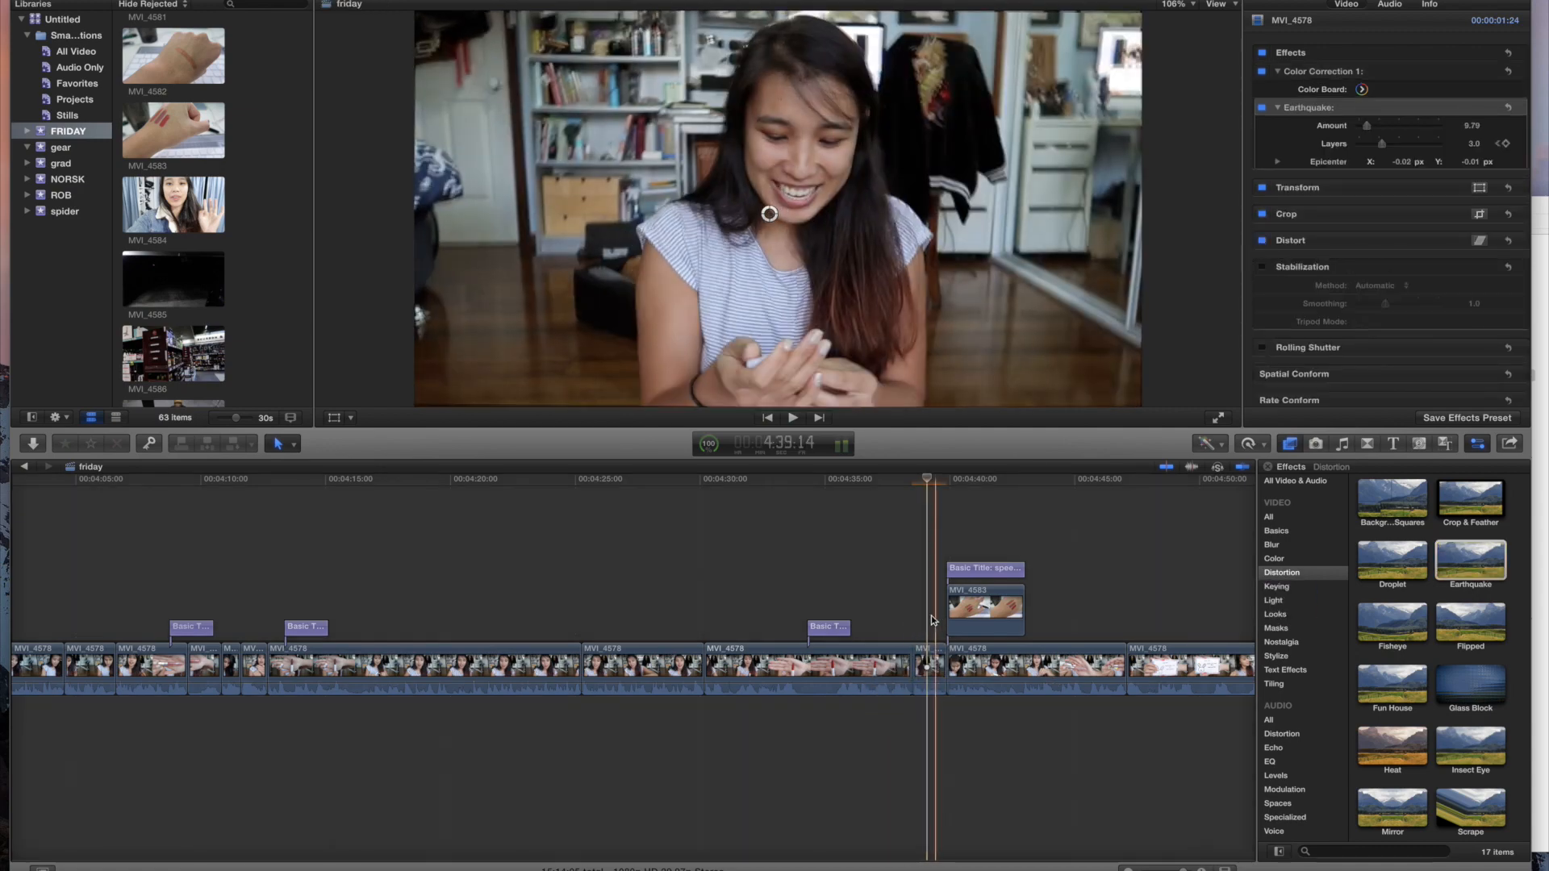
pyautogui.press('space')
pyautogui.moveTo(1368, 129); pyautogui.dragTo(1391, 128)
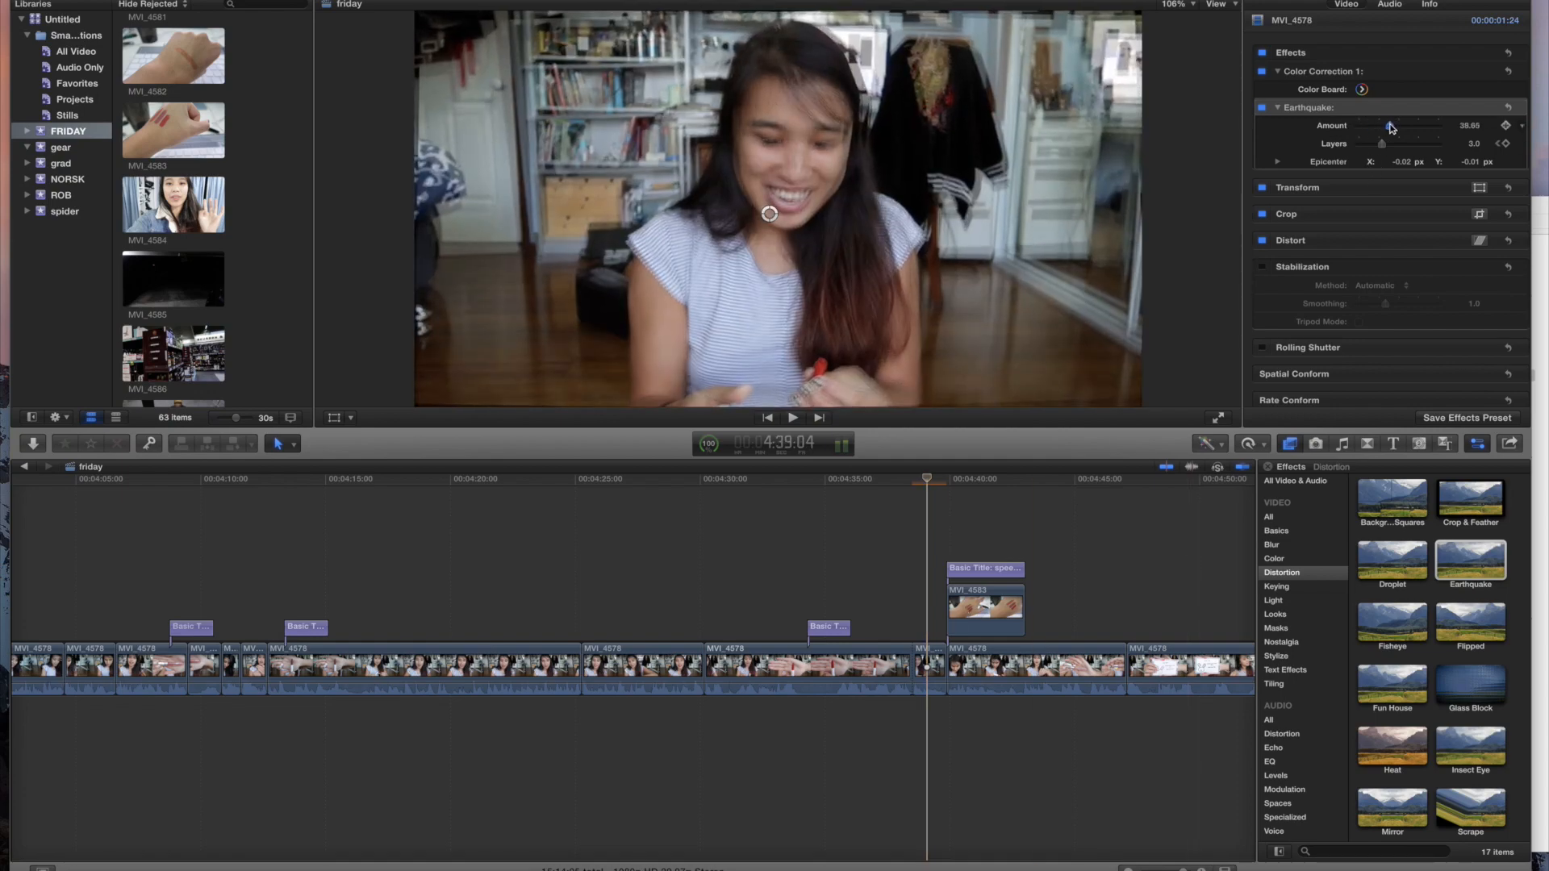
# Step: Play back the earthquake clip into the lipstick swatches, and cut off the ends of the MVI_4583 overlay and its three-line title together
pyautogui.click(896, 625)
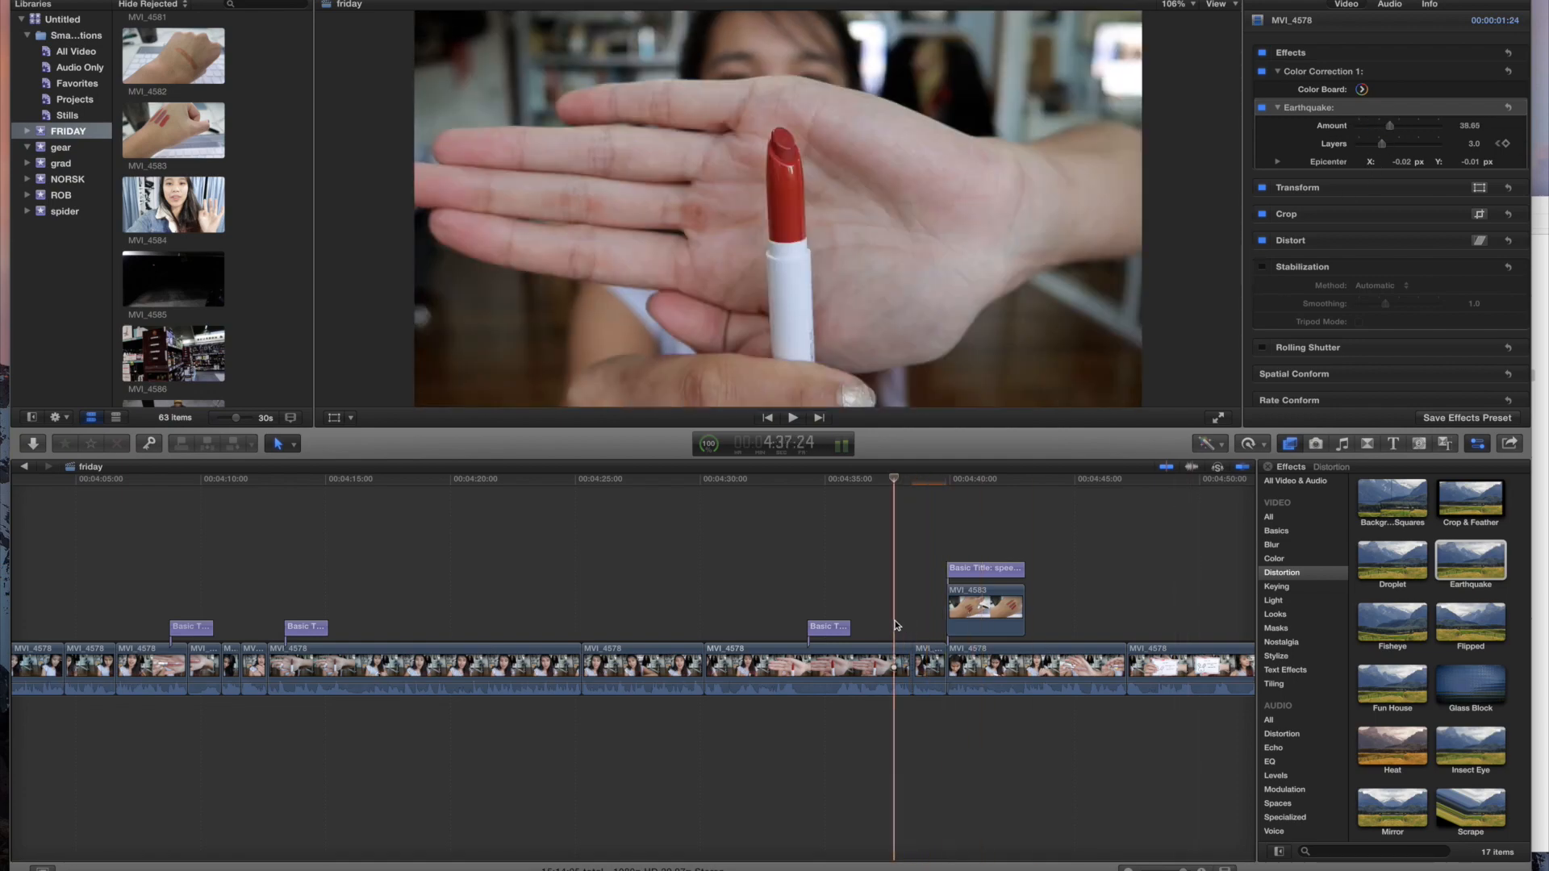
pyautogui.press('space')
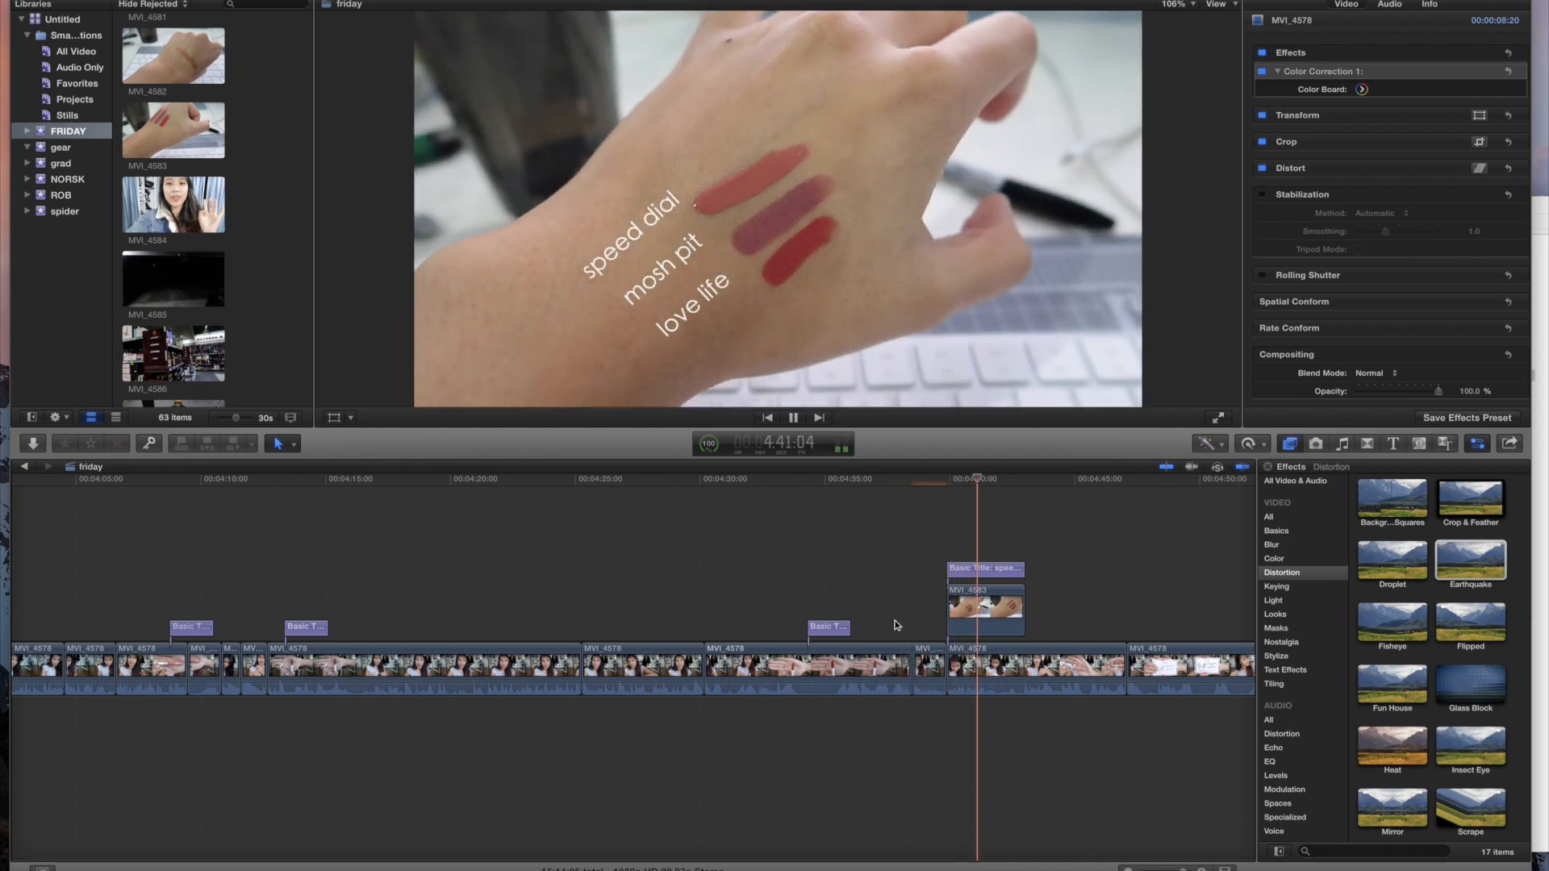
pyautogui.press('space')
pyautogui.moveTo(916, 552); pyautogui.dragTo(1020, 601)
pyautogui.press('super+b')
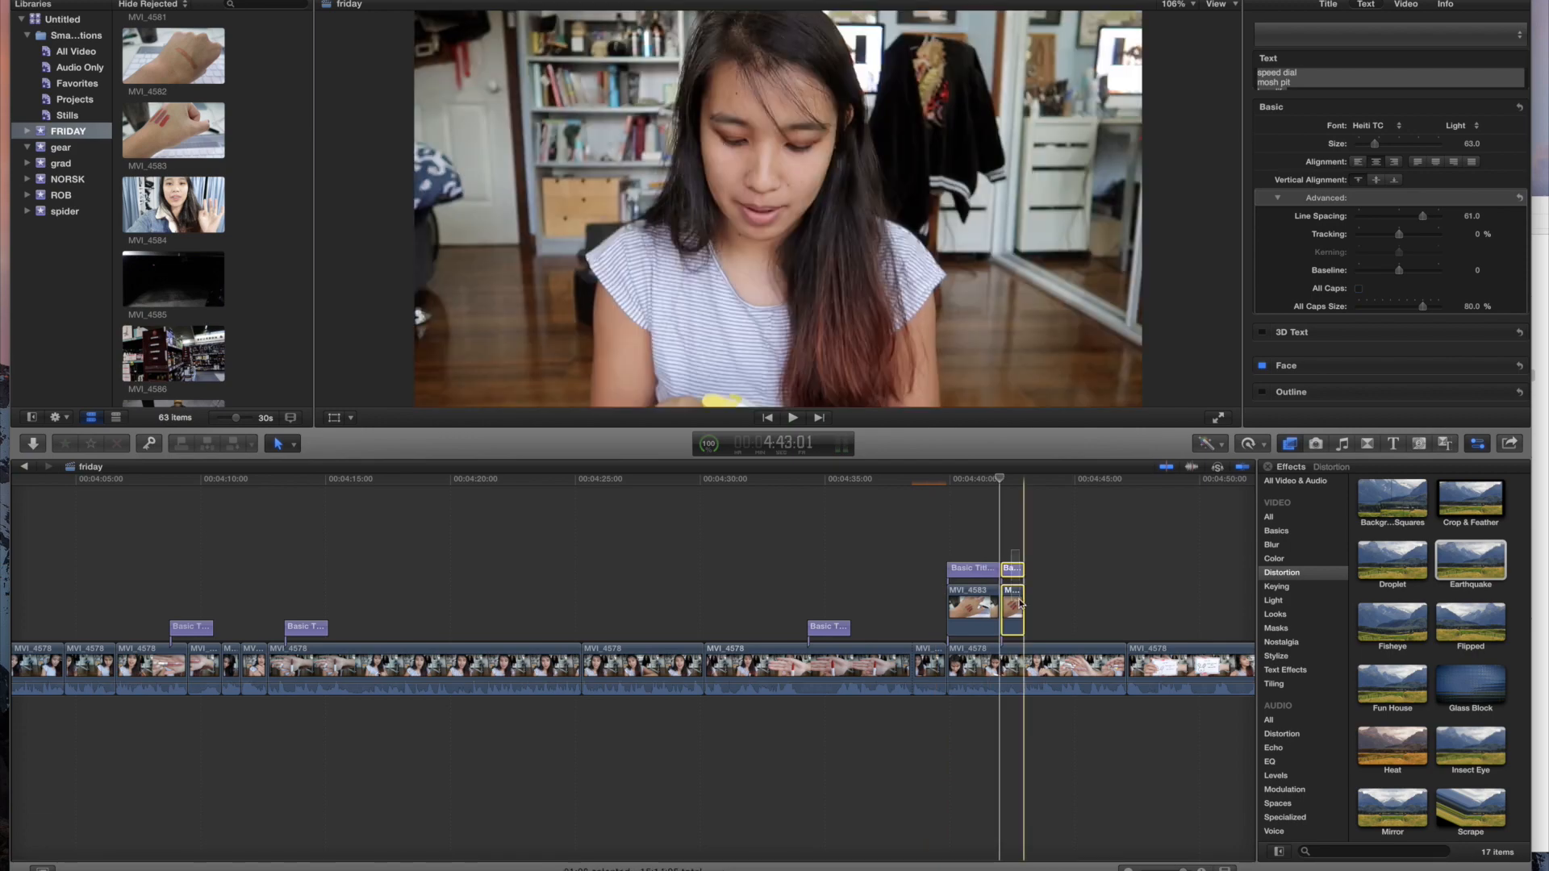
pyautogui.press('Delete')
# Step: Review the product title captions over the swatch overlays and the lipstick close-ups throughout the unboxing footage
pyautogui.hscroll(-7, 978, 593)
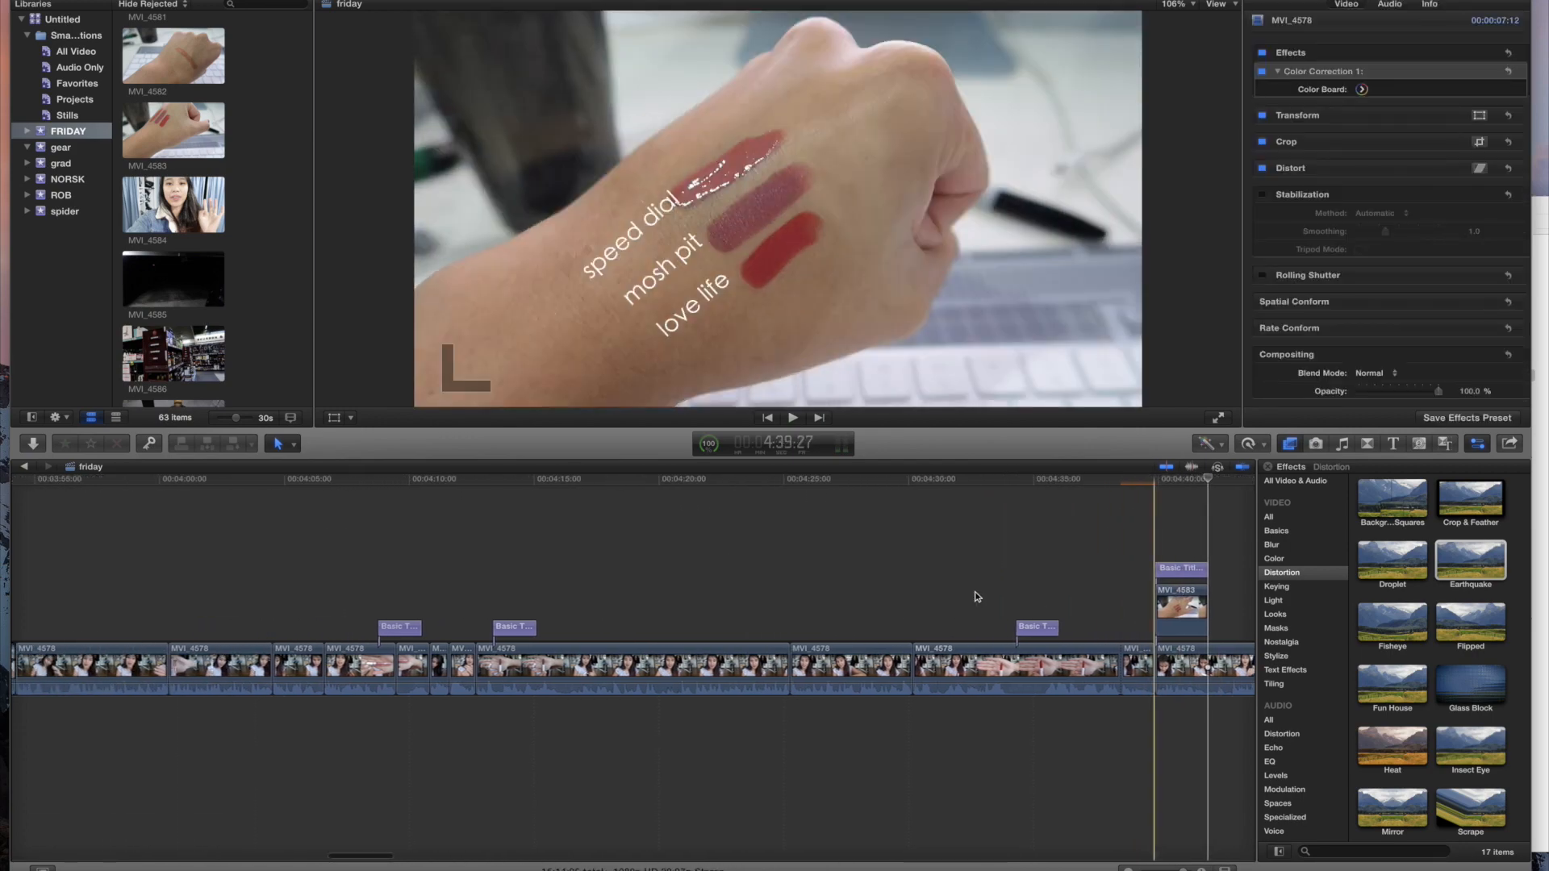
pyautogui.hscroll(-10, 927, 588)
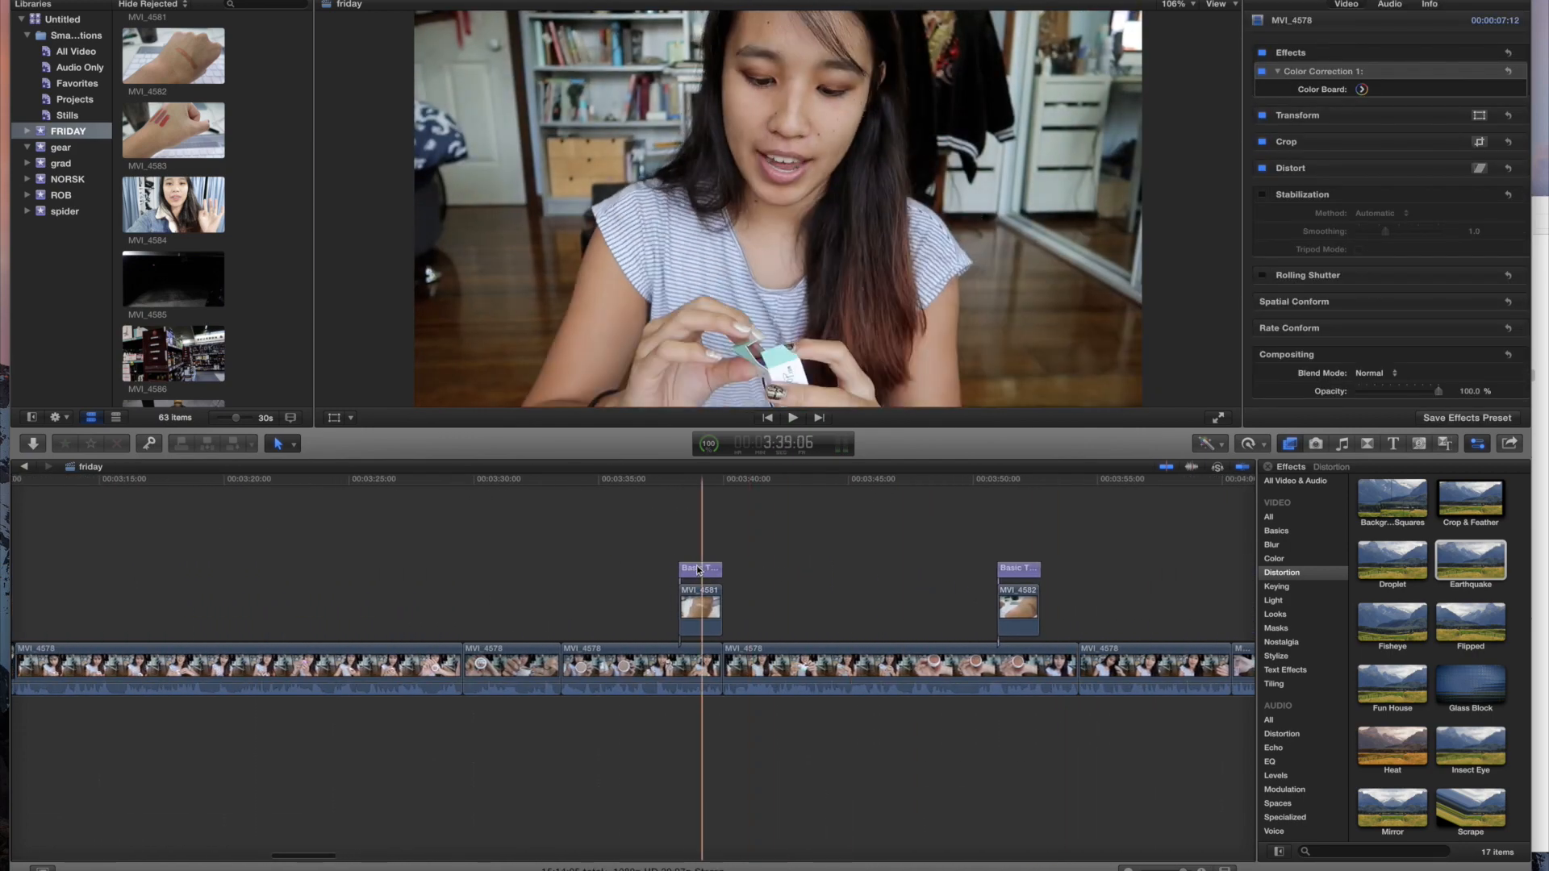
pyautogui.click(697, 552)
pyautogui.click(698, 565)
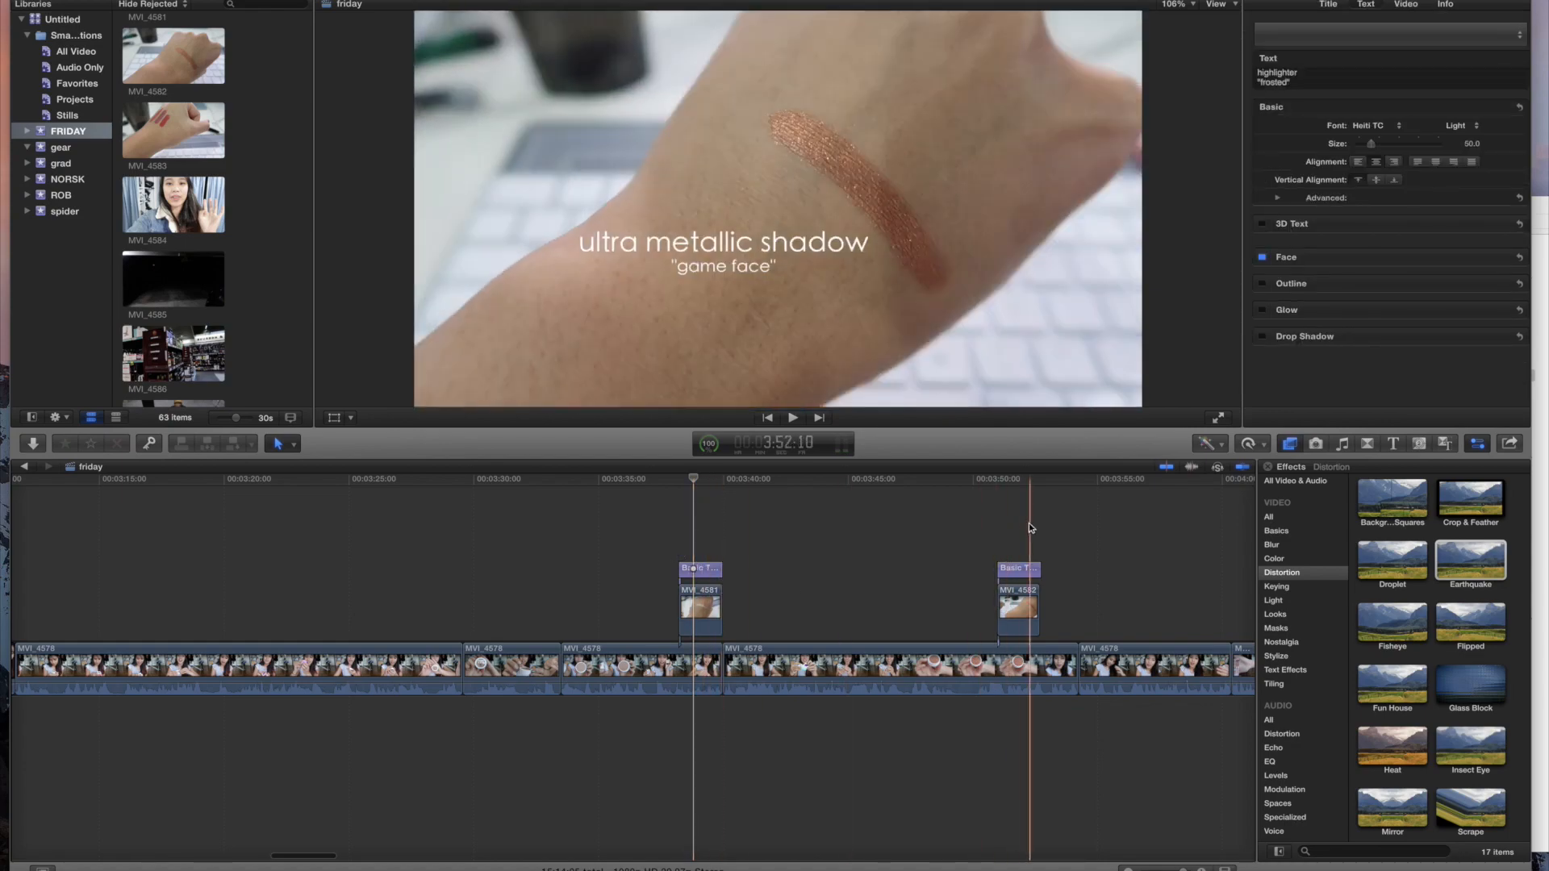
pyautogui.click(1019, 536)
pyautogui.hscroll(10, 1034, 537)
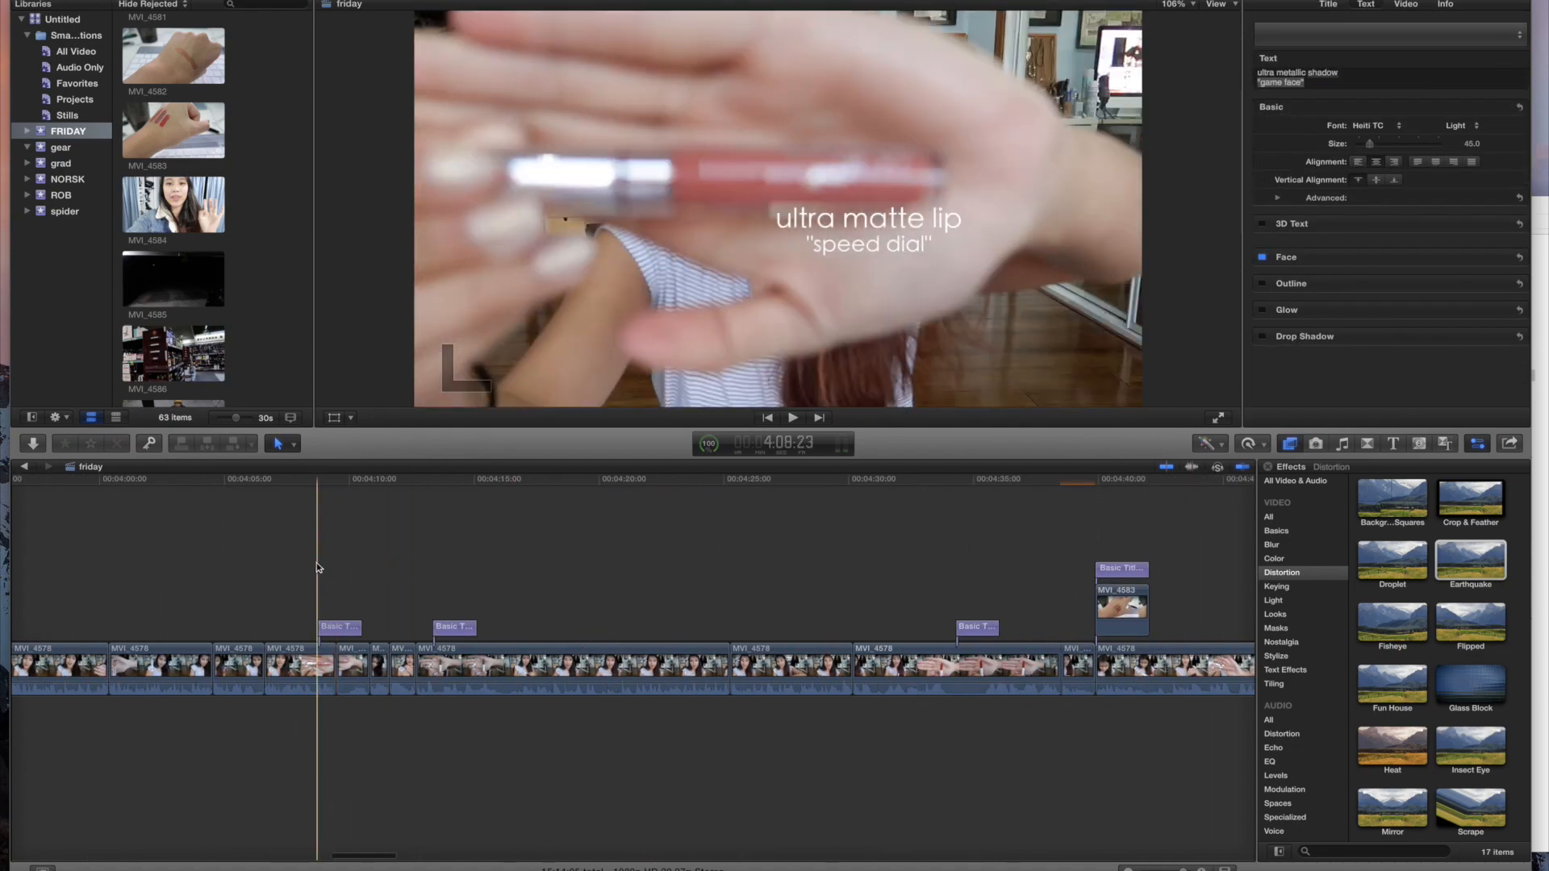
pyautogui.click(445, 557)
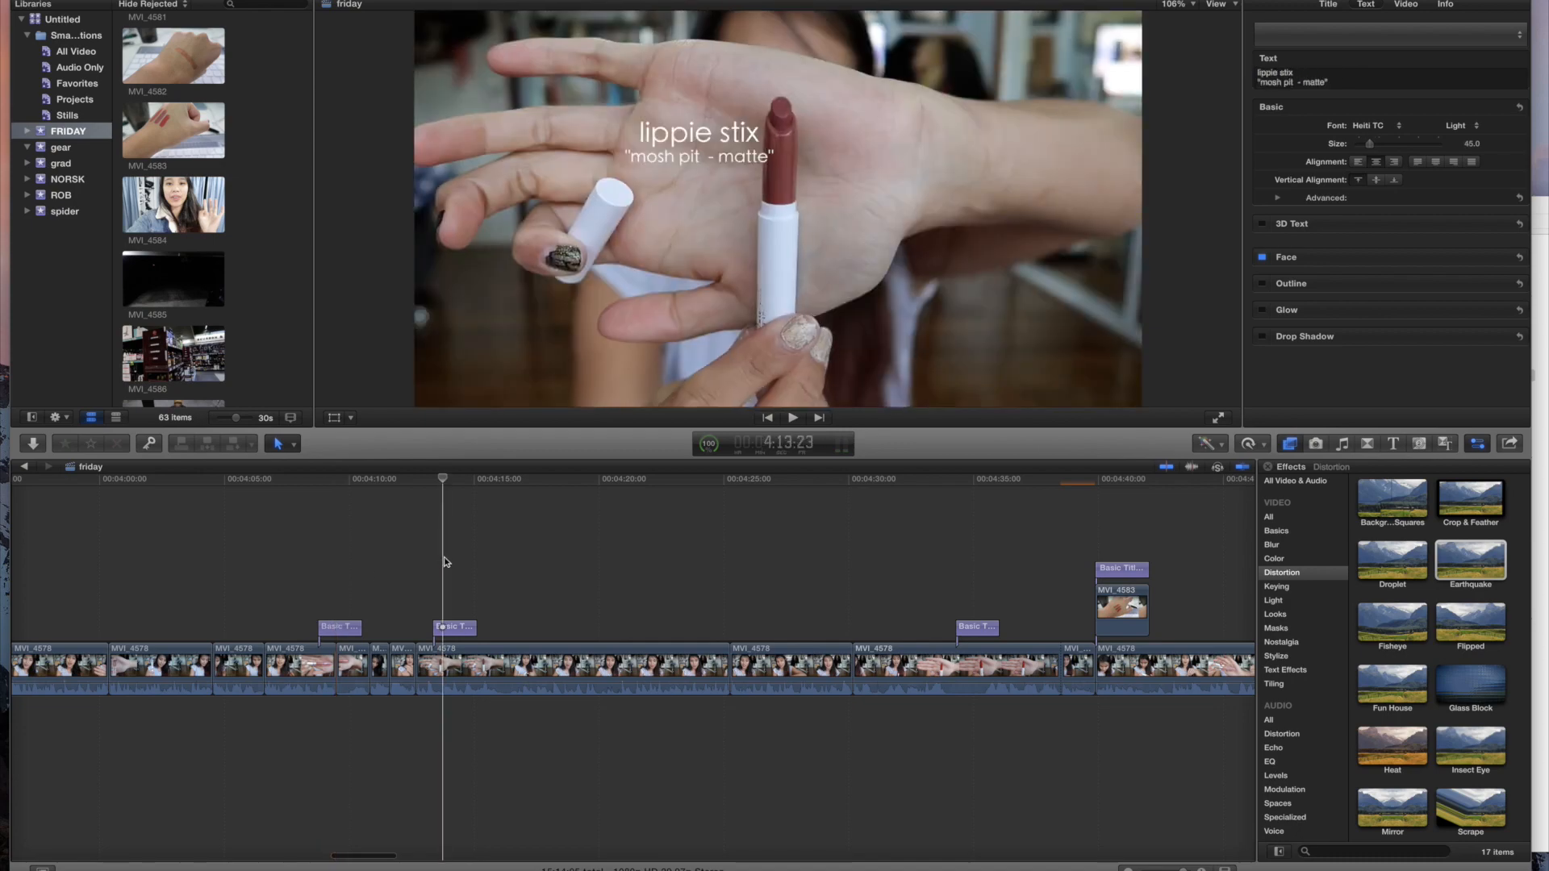
pyautogui.hscroll(2, 484, 559)
pyautogui.click(804, 557)
pyautogui.click(815, 554)
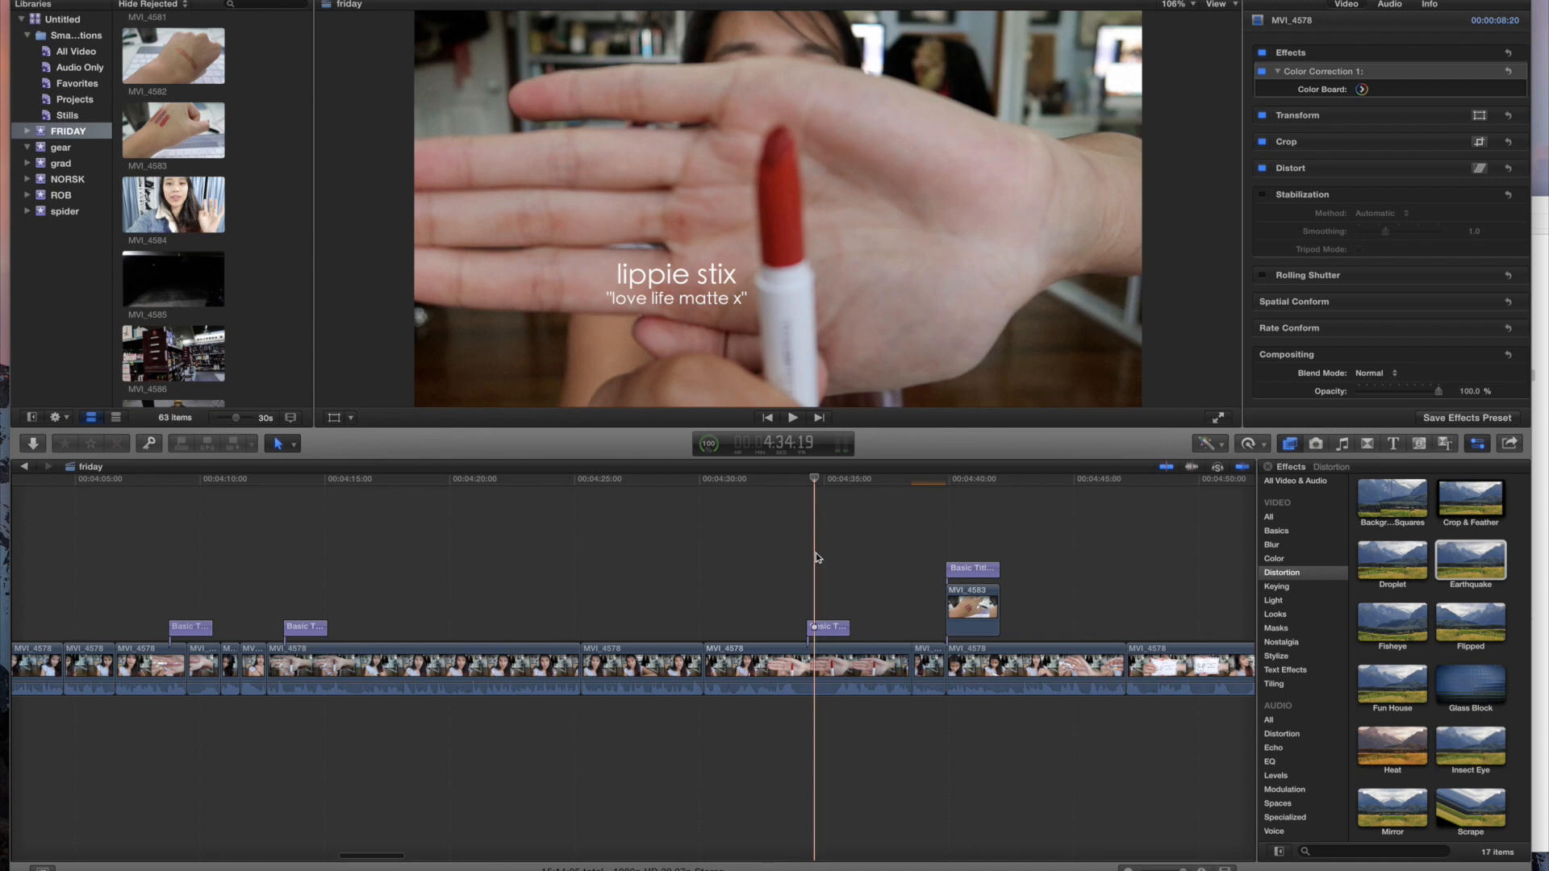
pyautogui.click(882, 565)
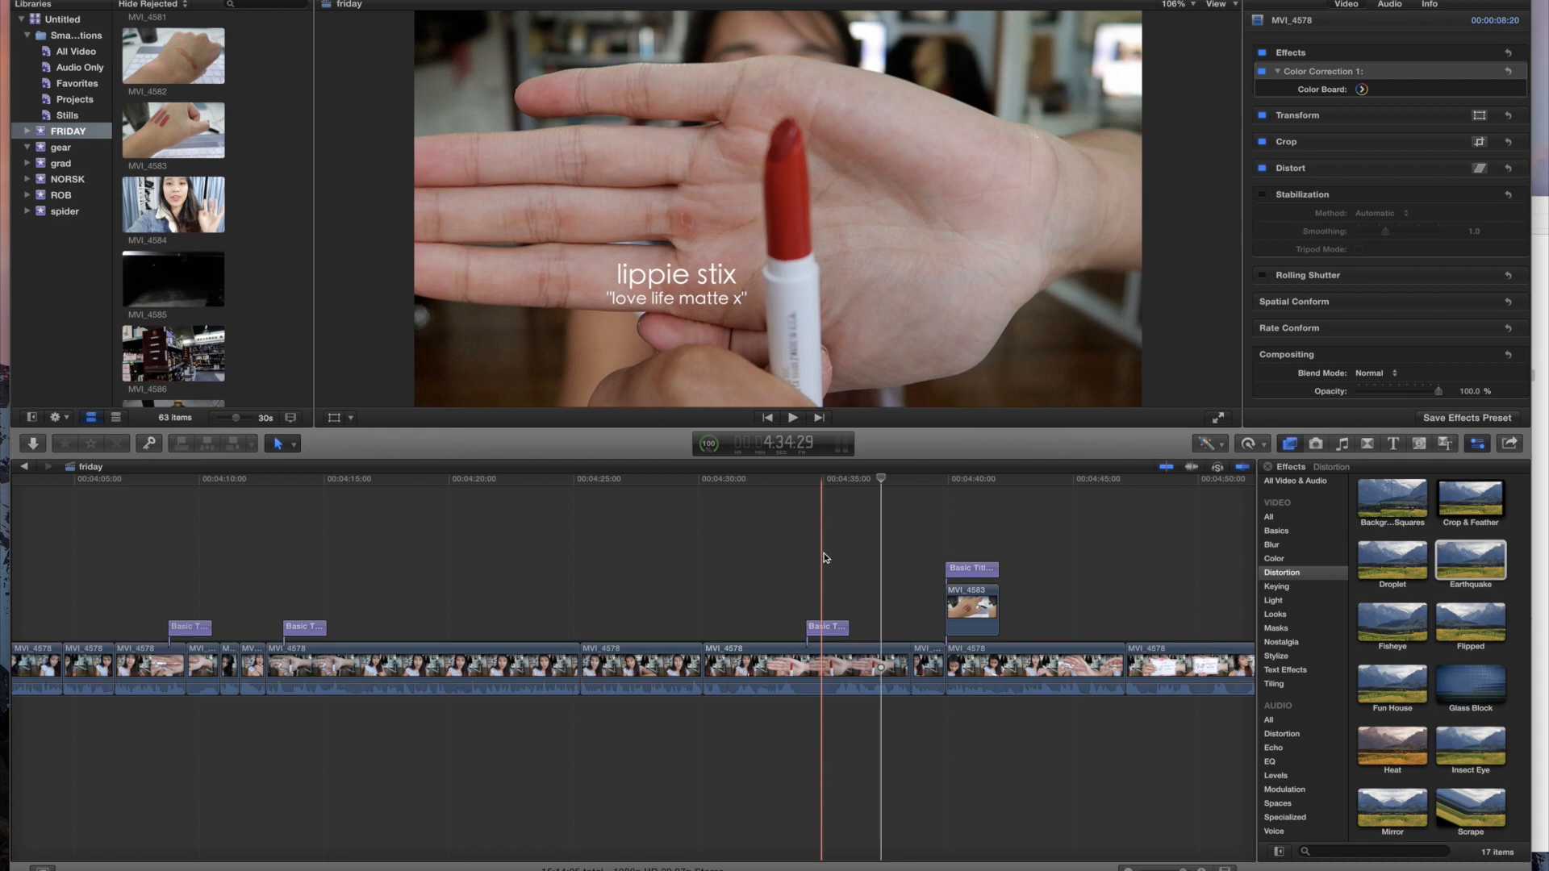
pyautogui.hscroll(-5, 825, 557)
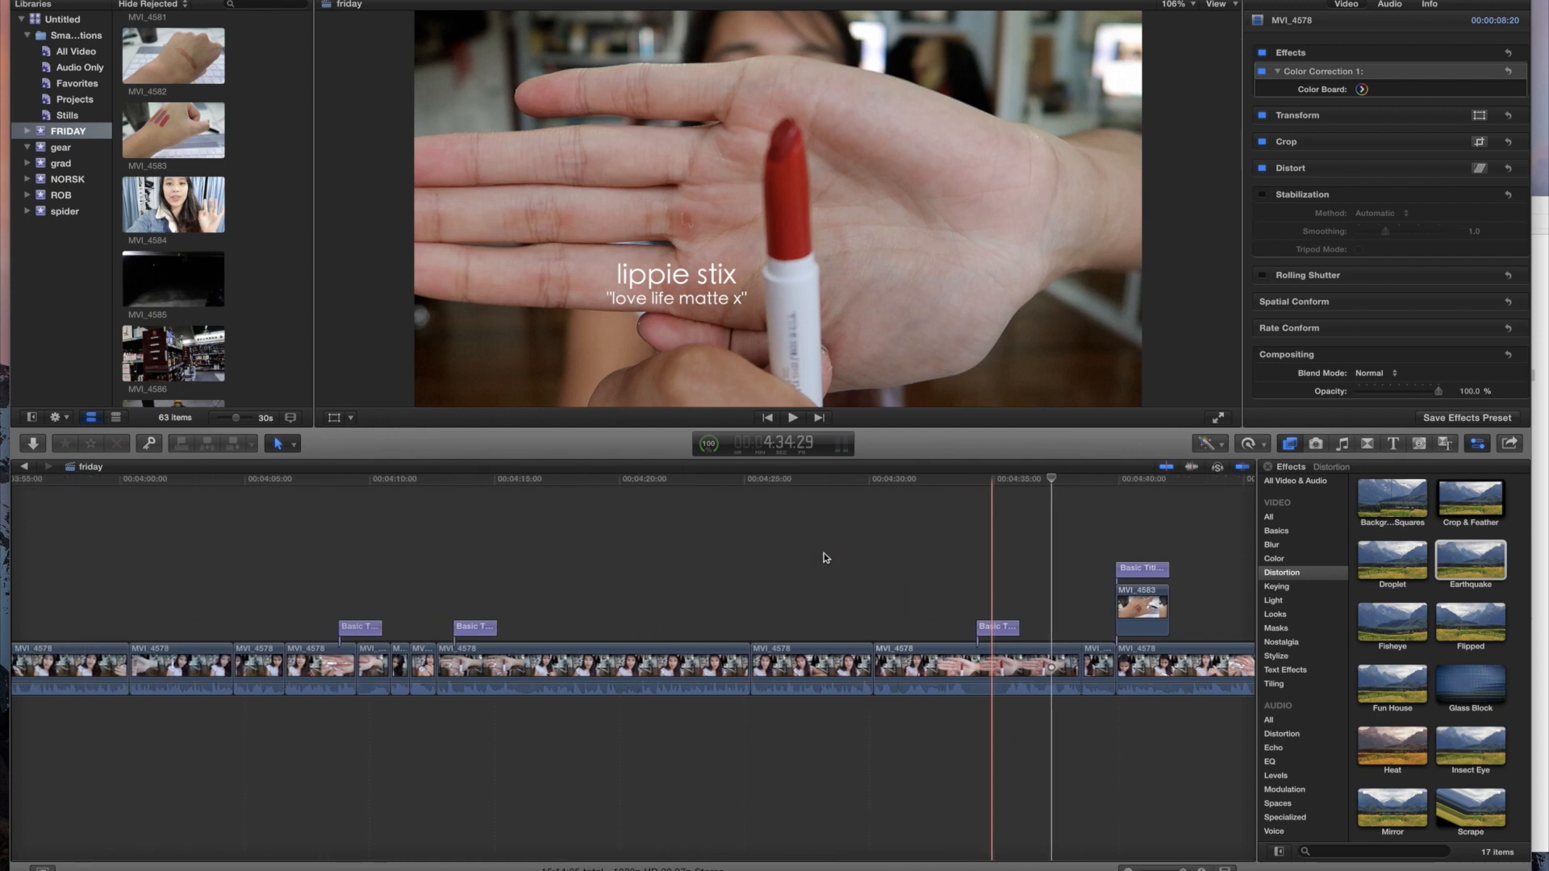
pyautogui.hscroll(-10, 995, 549)
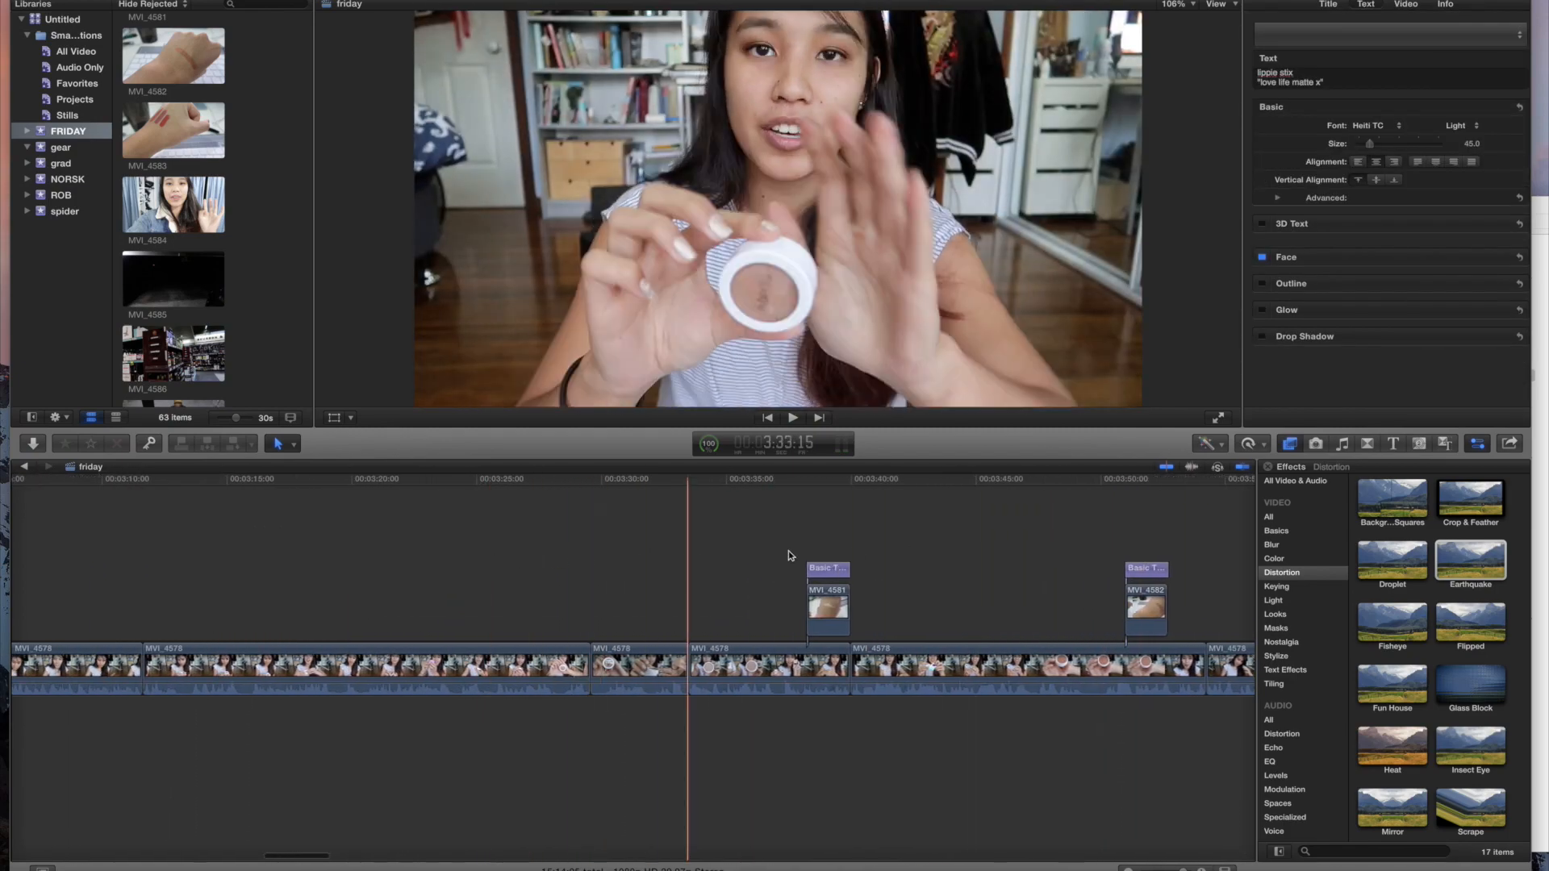
pyautogui.hscroll(15, 976, 546)
pyautogui.hscroll(3, 818, 555)
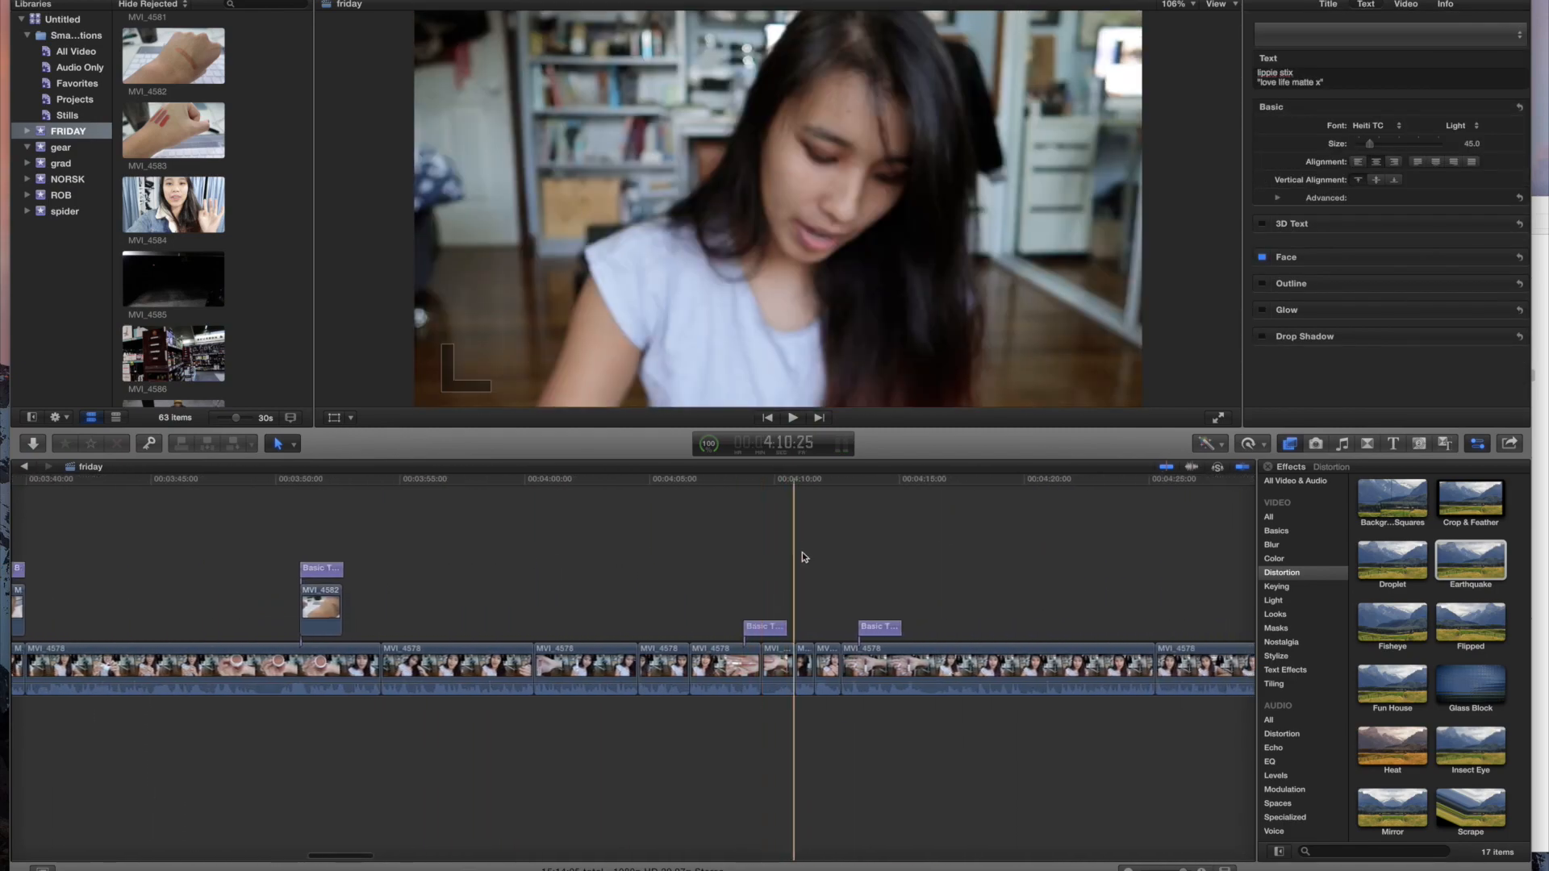
pyautogui.hscroll(8, 1025, 560)
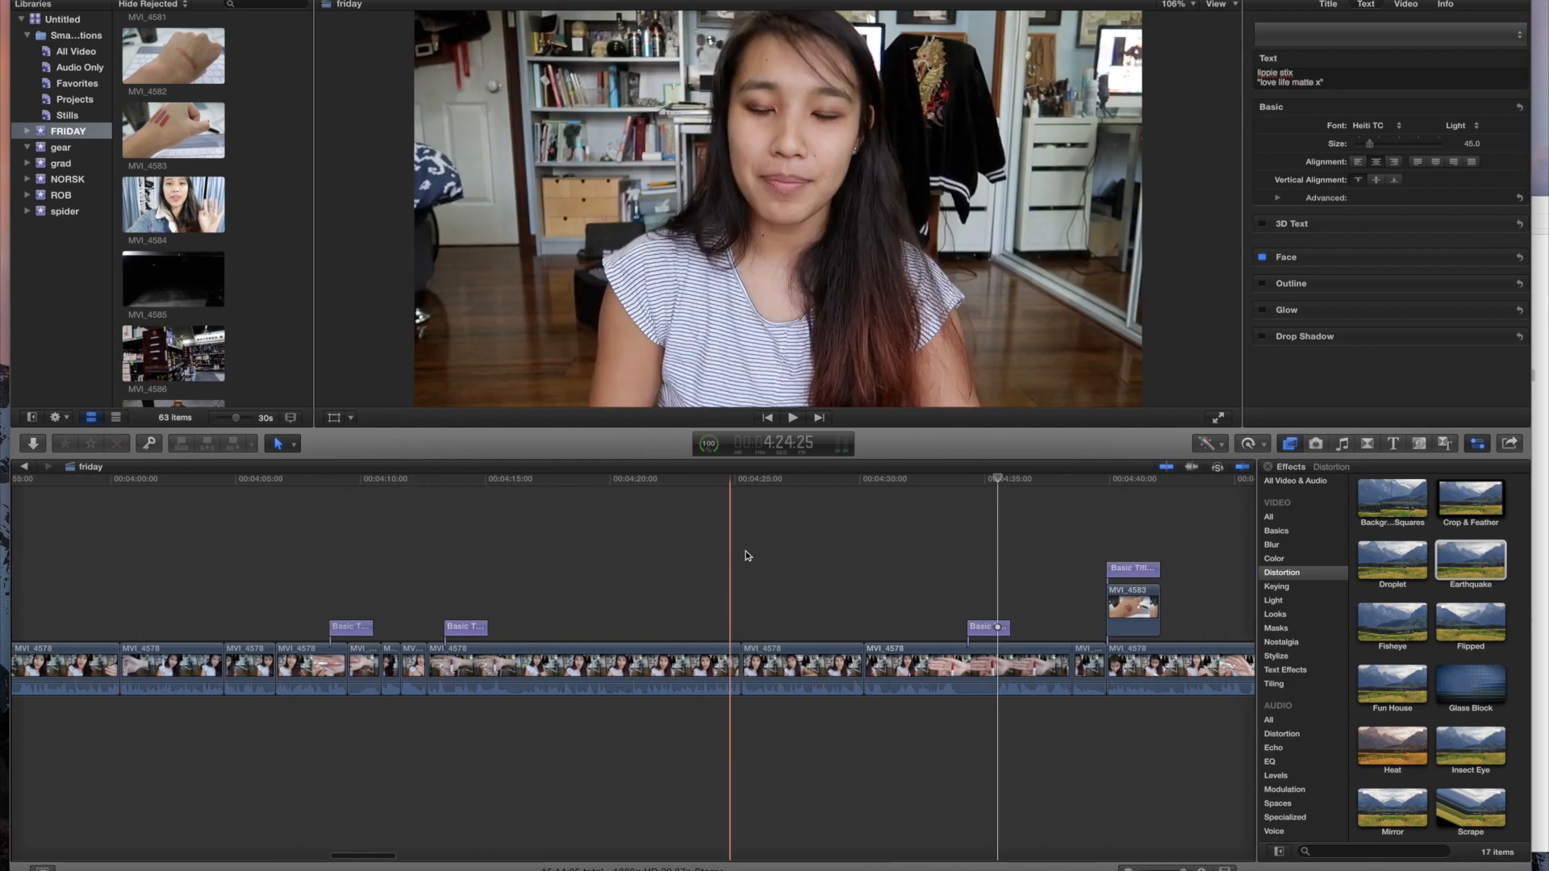
pyautogui.click(952, 555)
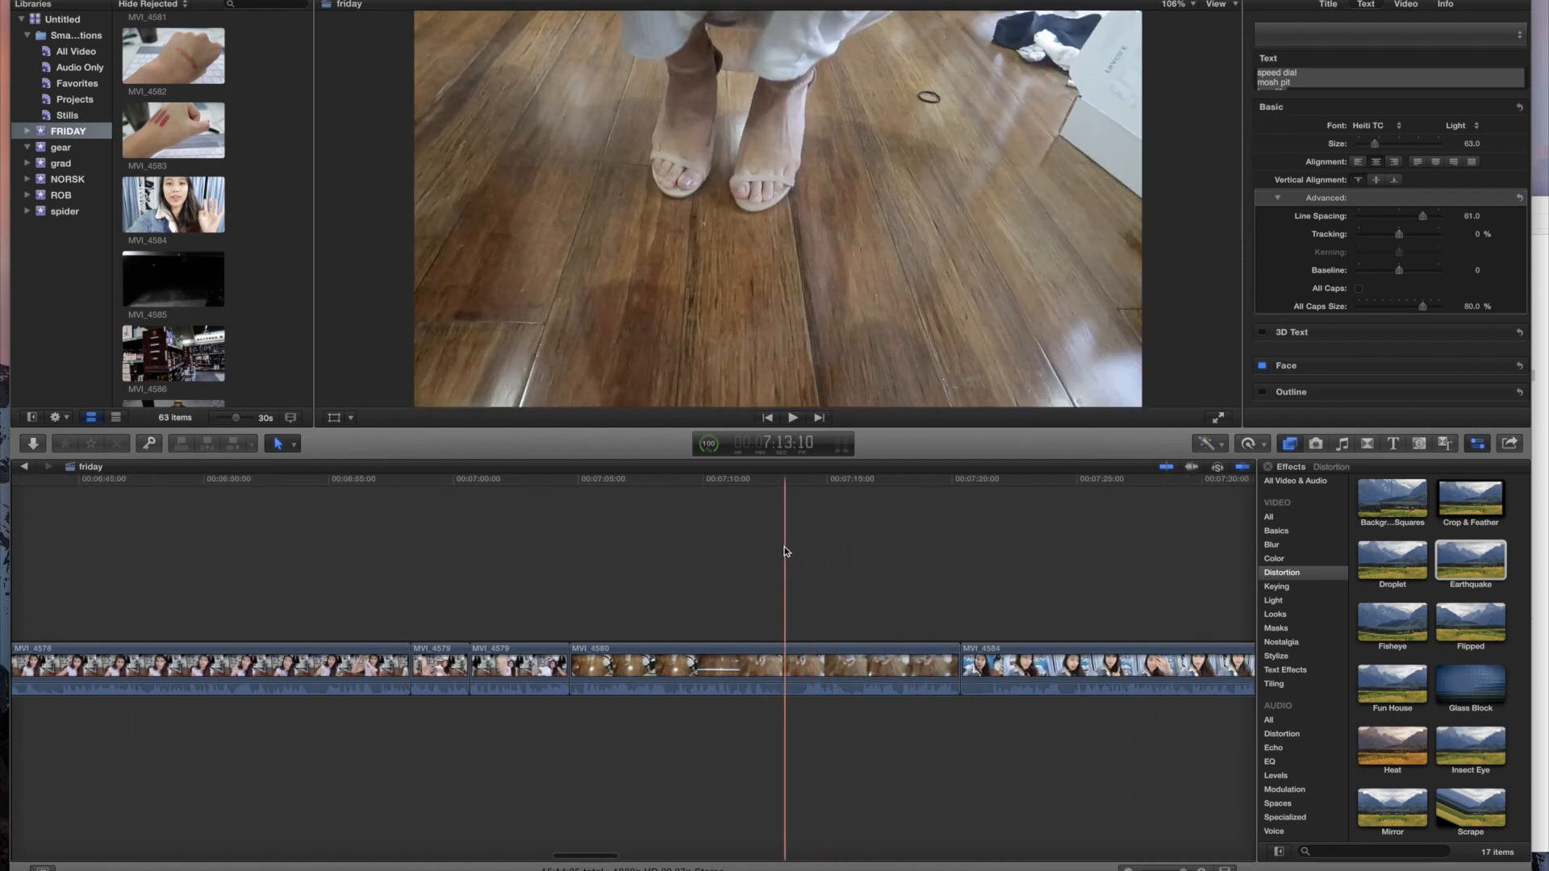
# Step: Open the Color Board's saturation controls for the MVI_4580 shoe clip
pyautogui.click(810, 548)
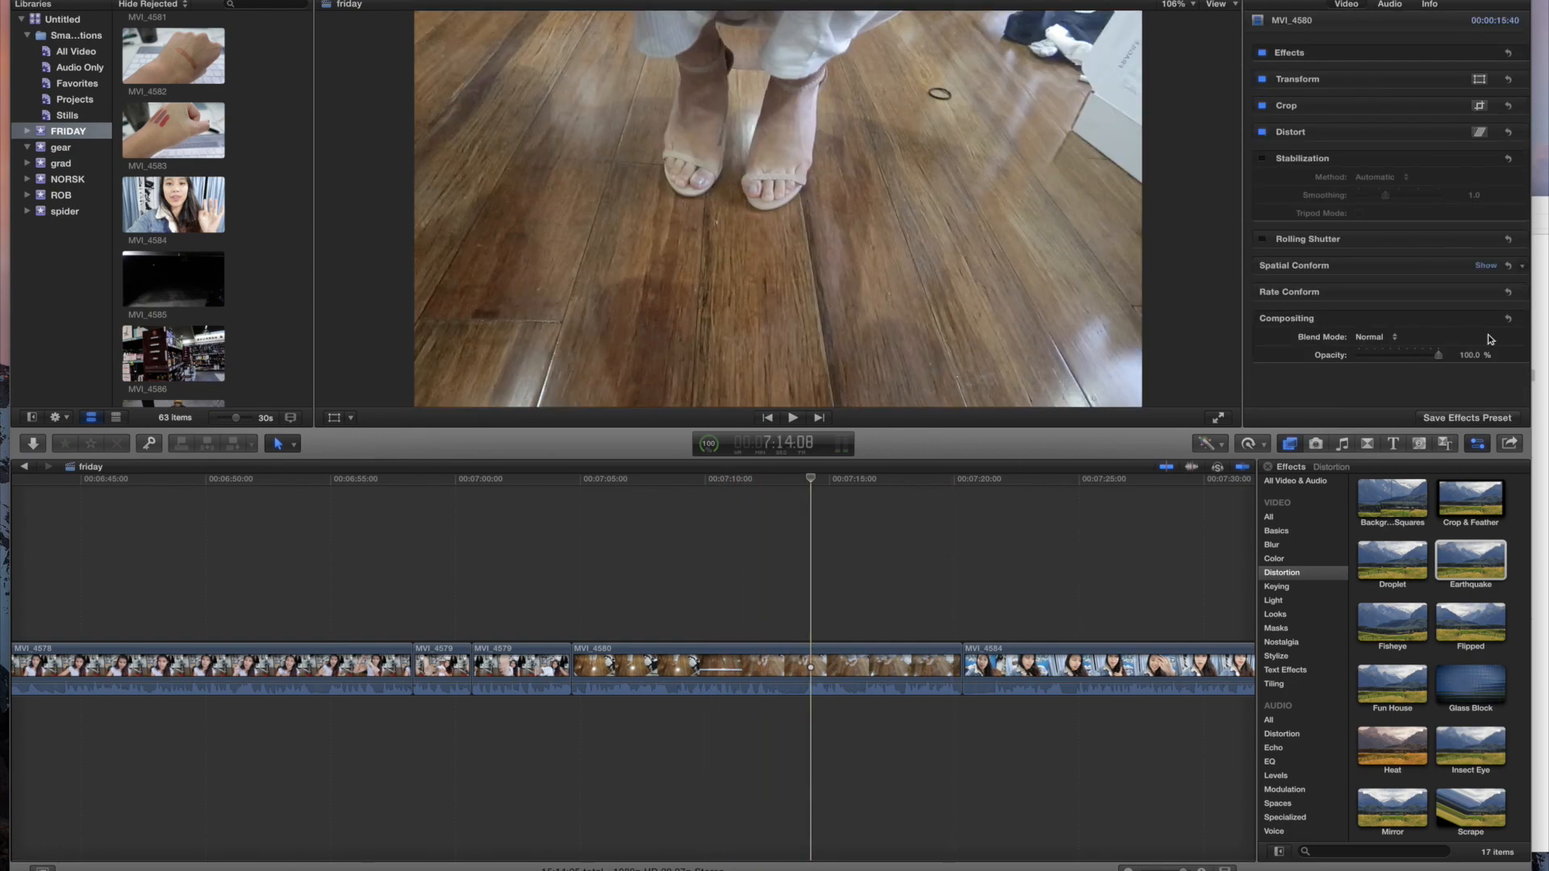
pyautogui.press('super+6')
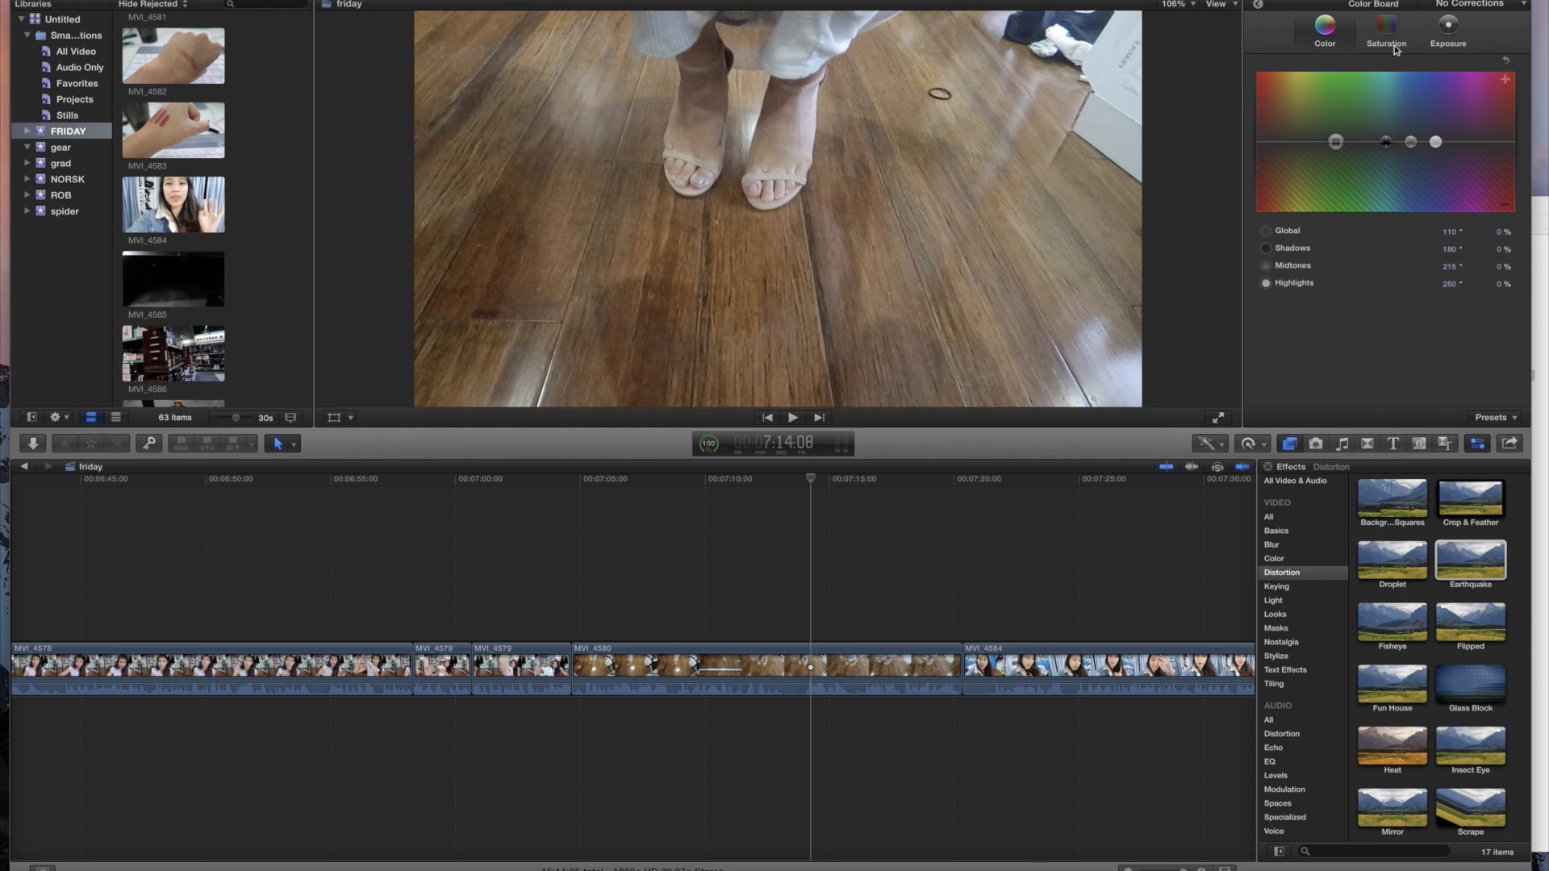
pyautogui.click(1387, 36)
# Step: Raise the MVI_4580 clip's saturation to 38% global, 12% shadows, 6% midtones and 5% highlights
pyautogui.moveTo(1270, 139); pyautogui.dragTo(1272, 105)
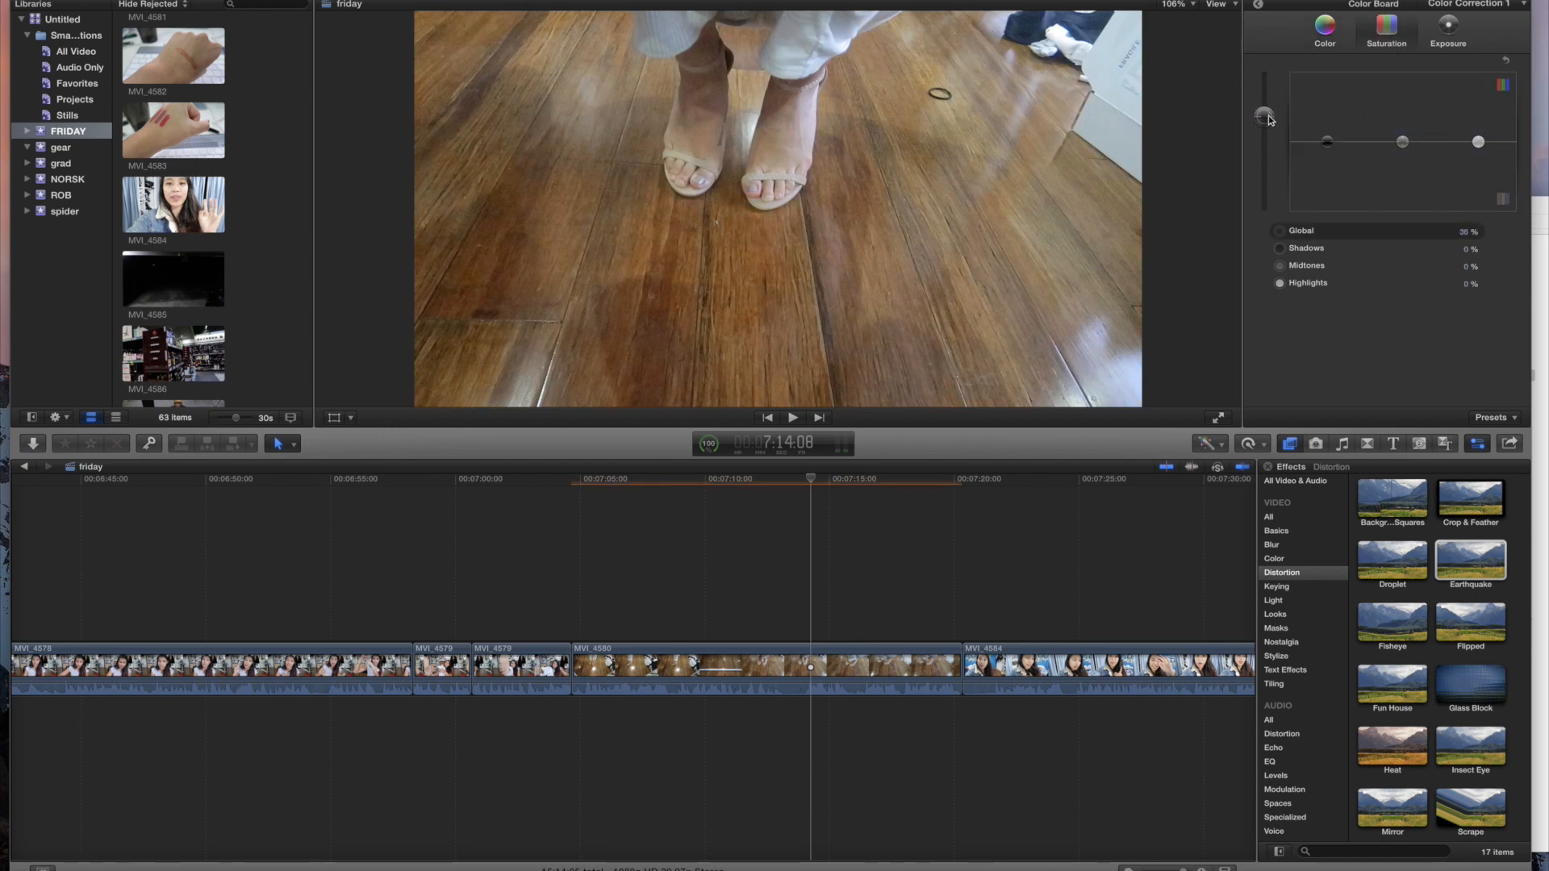
pyautogui.moveTo(1328, 142); pyautogui.dragTo(1403, 154)
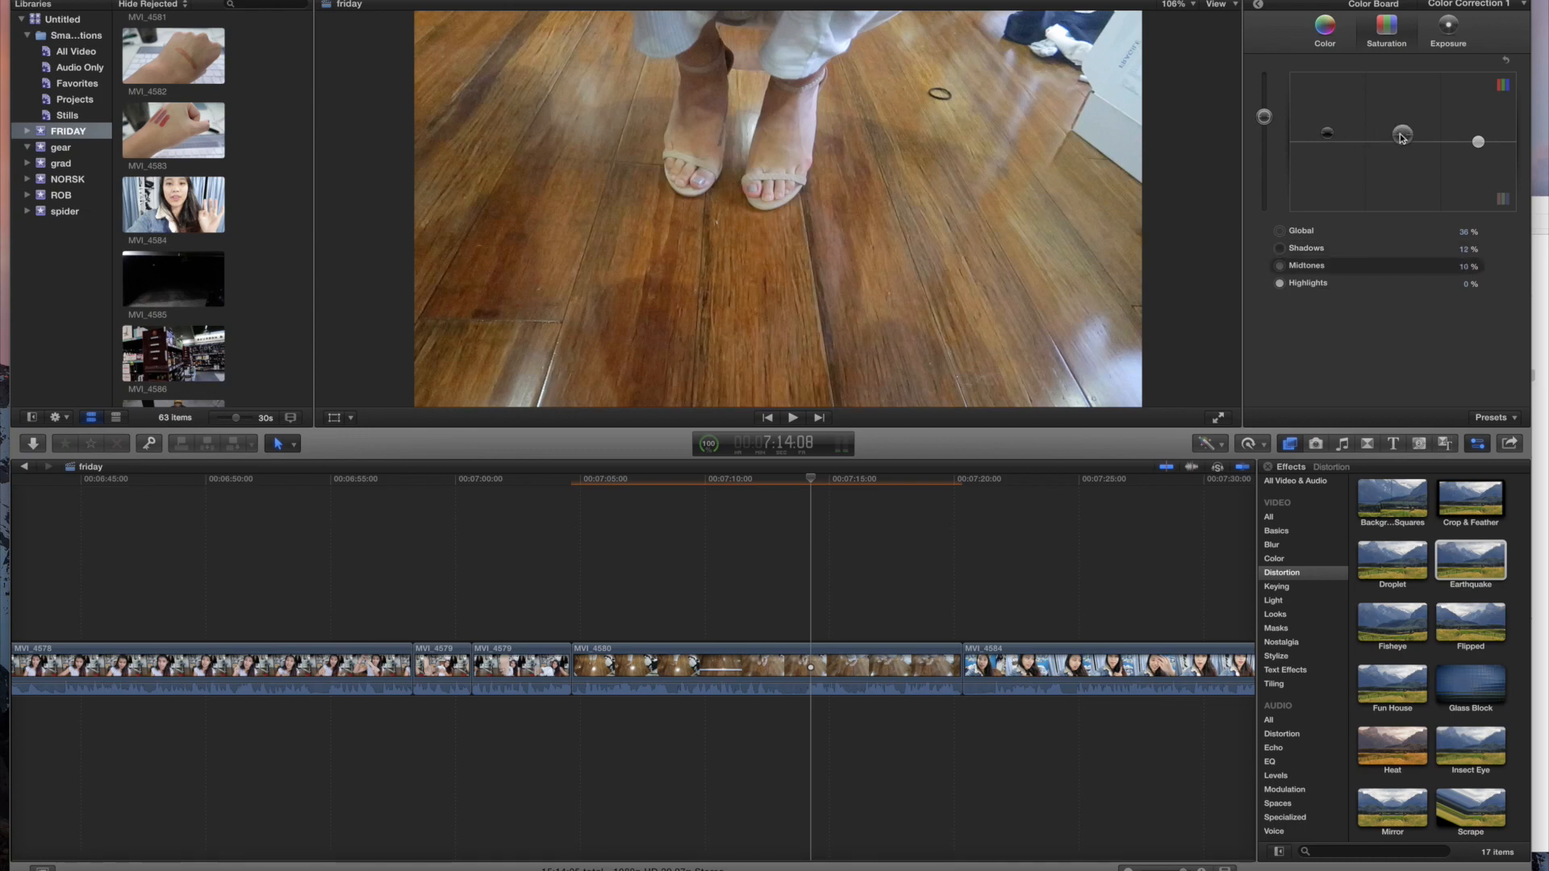
pyautogui.moveTo(1479, 142); pyautogui.dragTo(1478, 137)
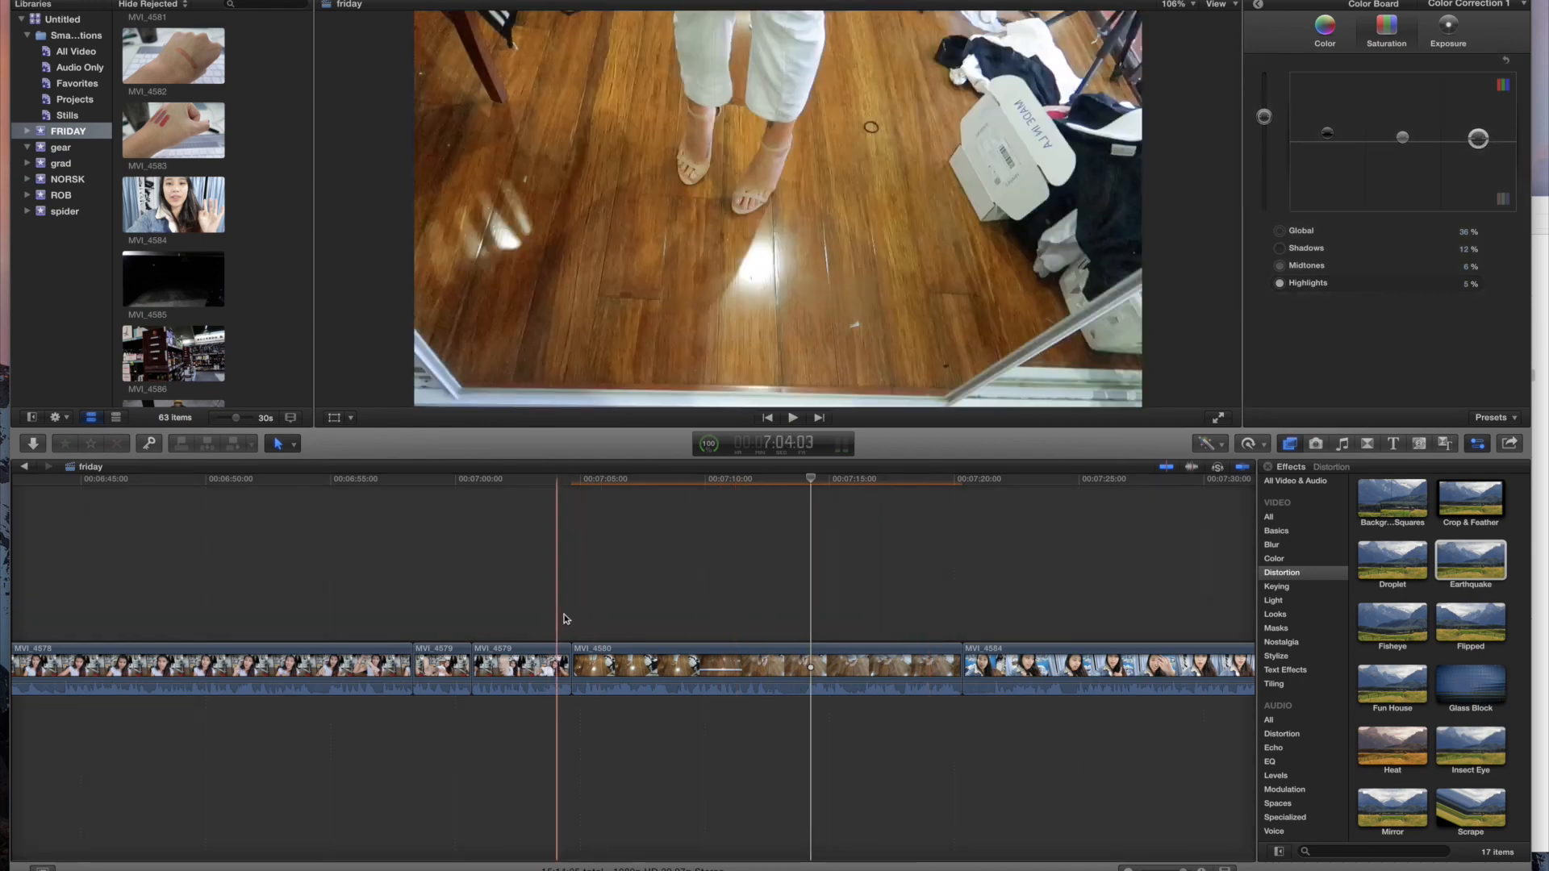
# Step: Preview the start of the MVI_4580 clip and reduce its saturation to 7% in the shadows and 1% globally
pyautogui.press('b')
pyautogui.press('space')
pyautogui.press('space')
pyautogui.hscroll(-1, 573, 615)
pyautogui.hscroll(-3, 574, 615)
pyautogui.moveTo(1330, 140); pyautogui.dragTo(1331, 141)
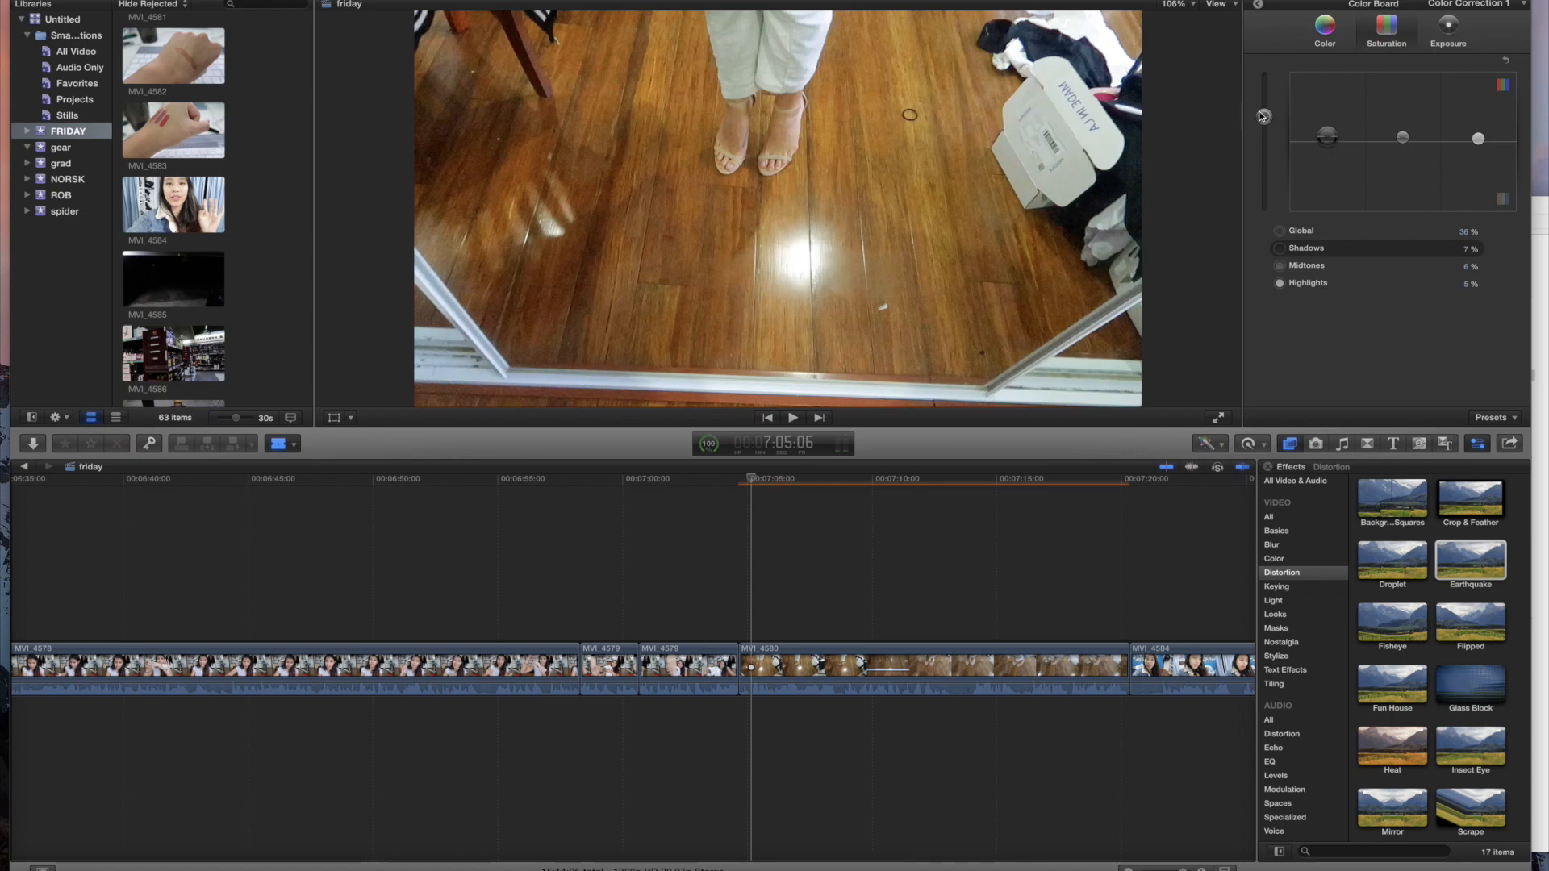
pyautogui.moveTo(1264, 115); pyautogui.dragTo(1267, 137)
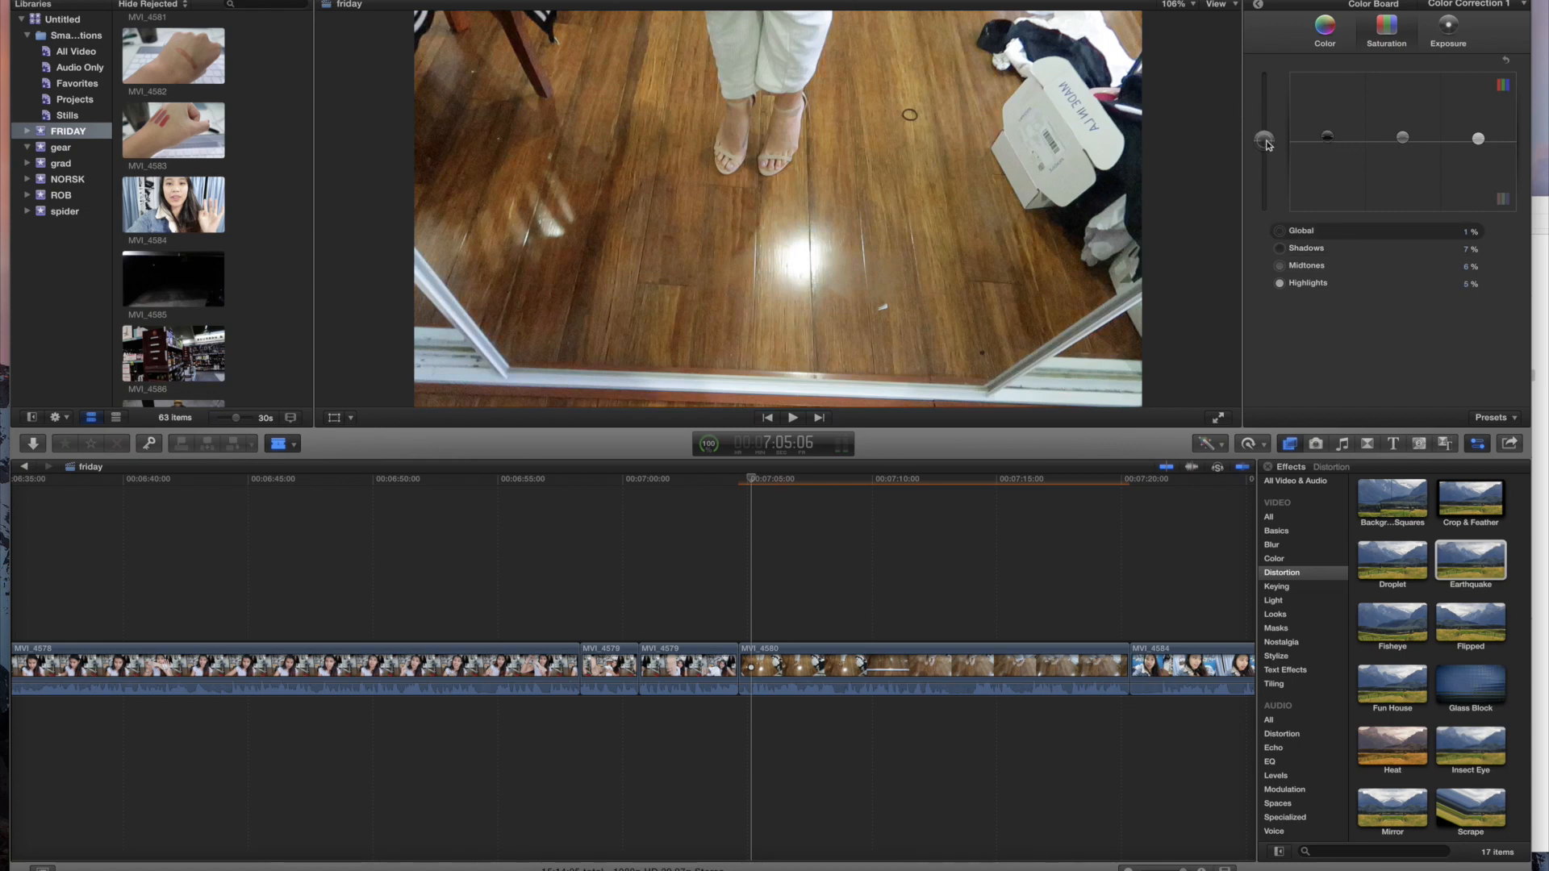
# Step: Apply the Warm colour preset to the MVI_4580 clip and play the footage through to the start of MVI_4584
pyautogui.click(1495, 417)
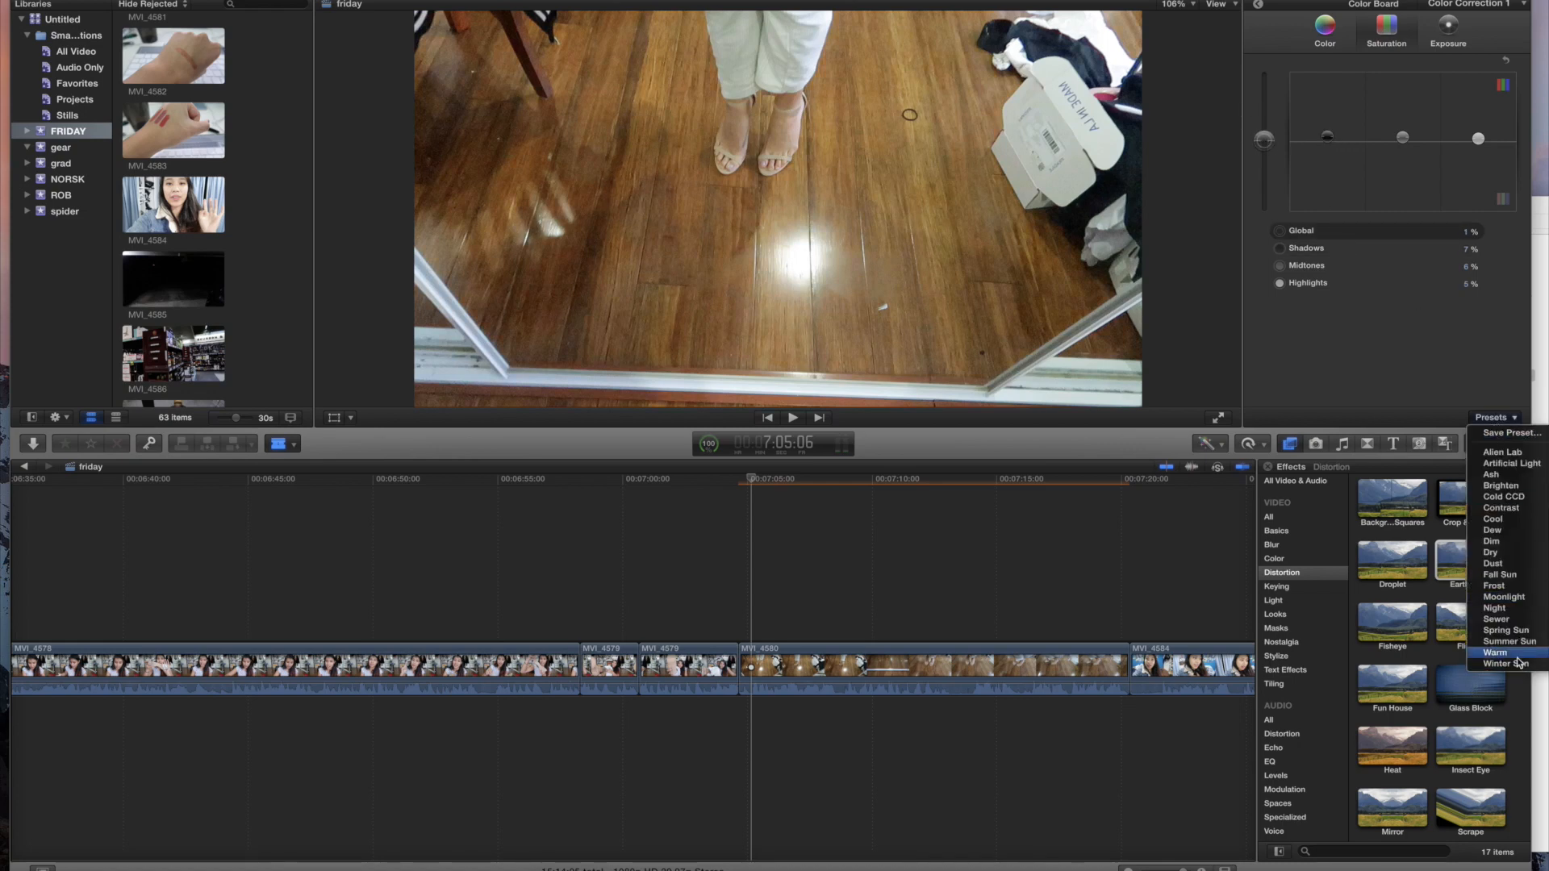
pyautogui.click(1520, 662)
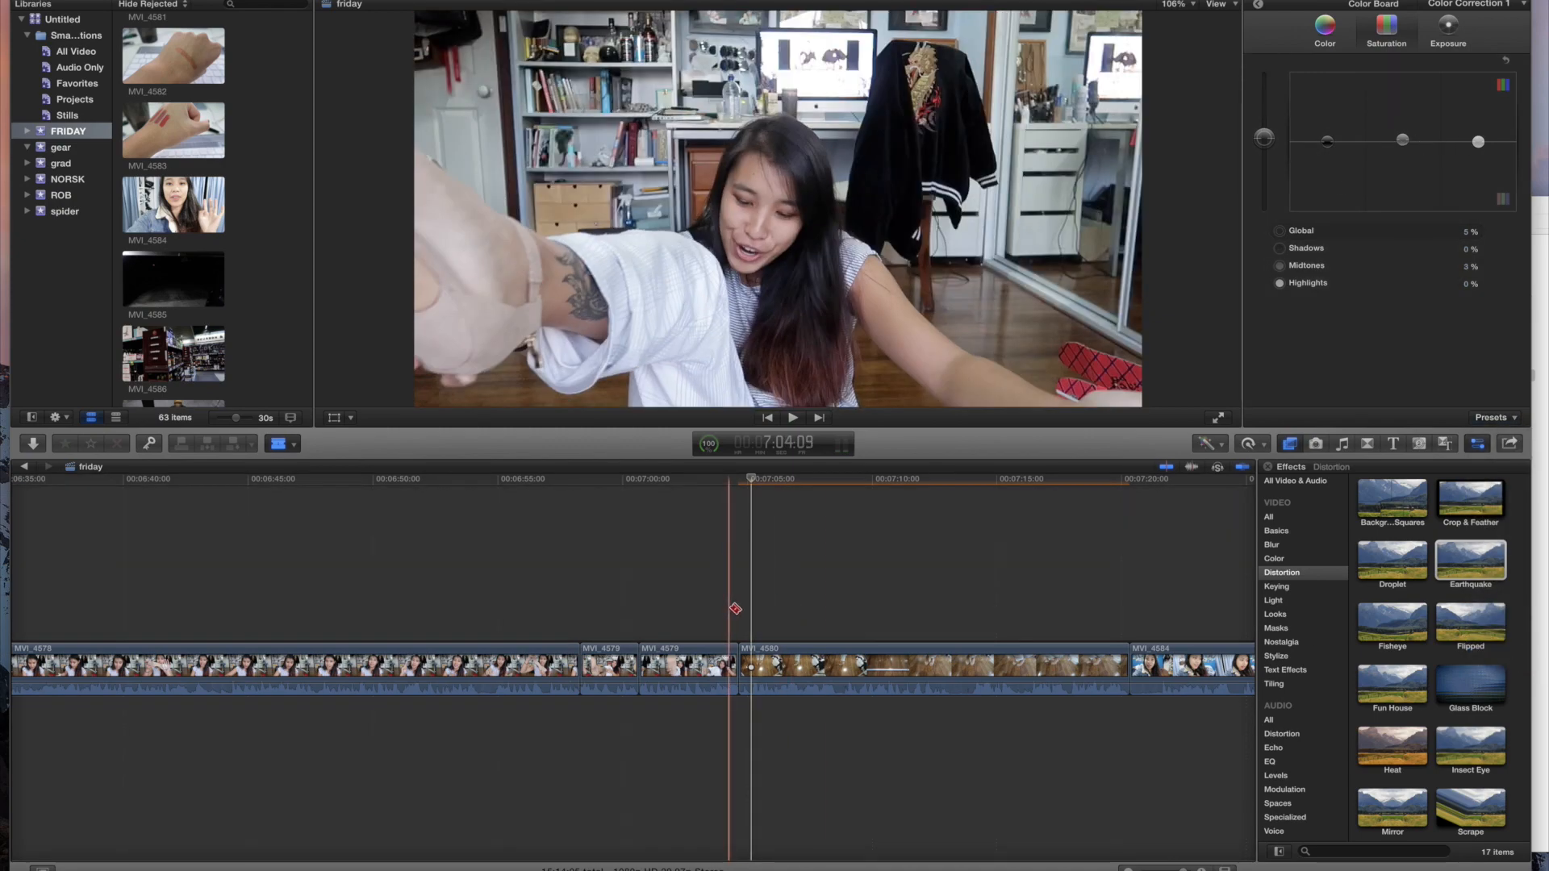
pyautogui.press('a')
pyautogui.press('space')
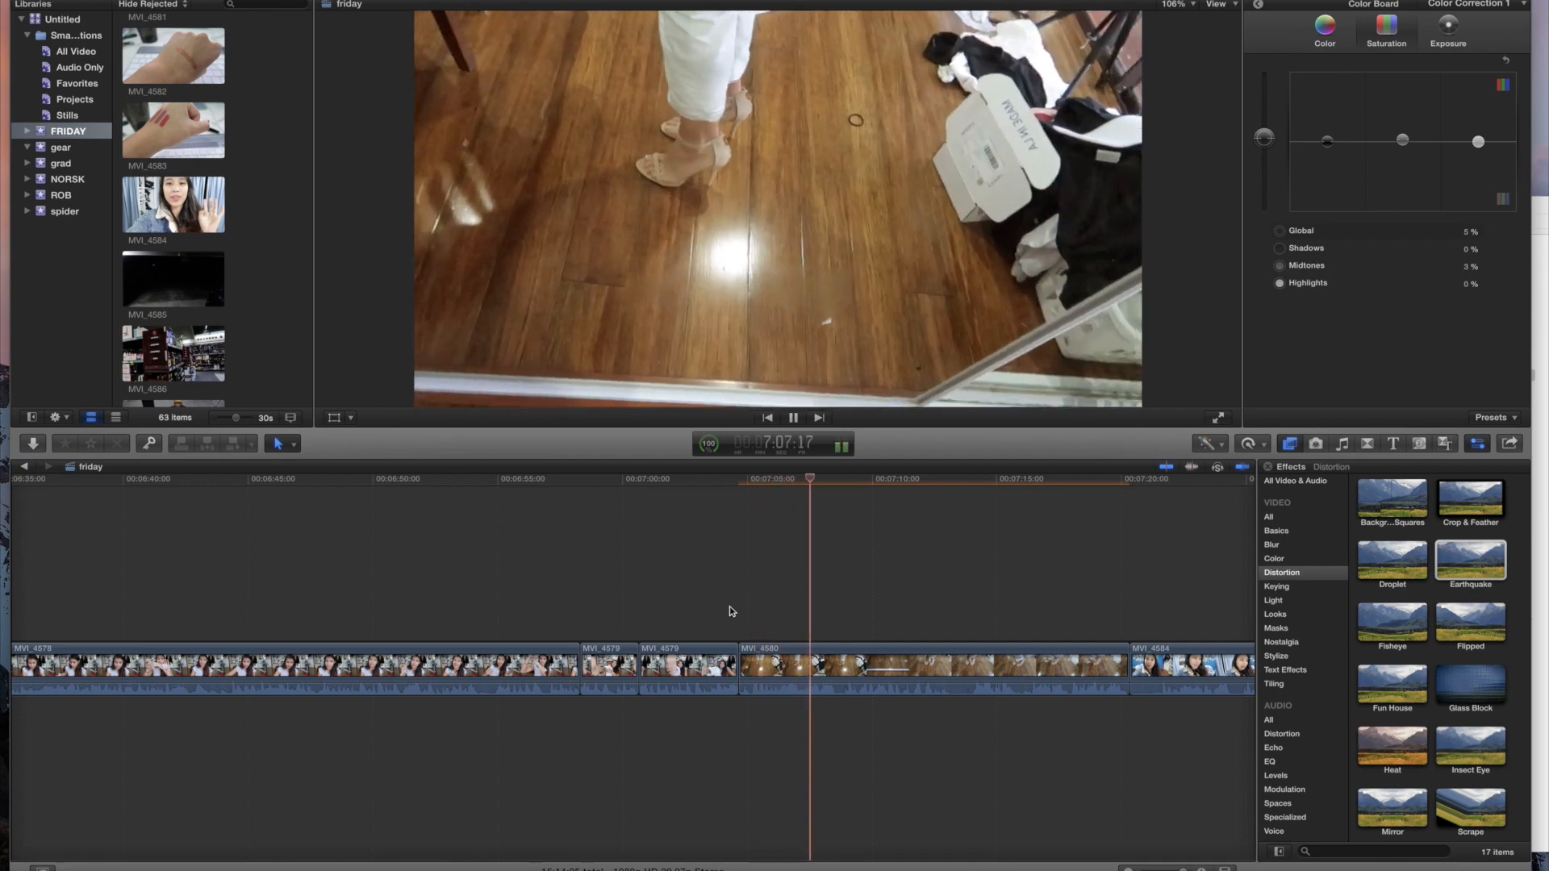
pyautogui.press('space')
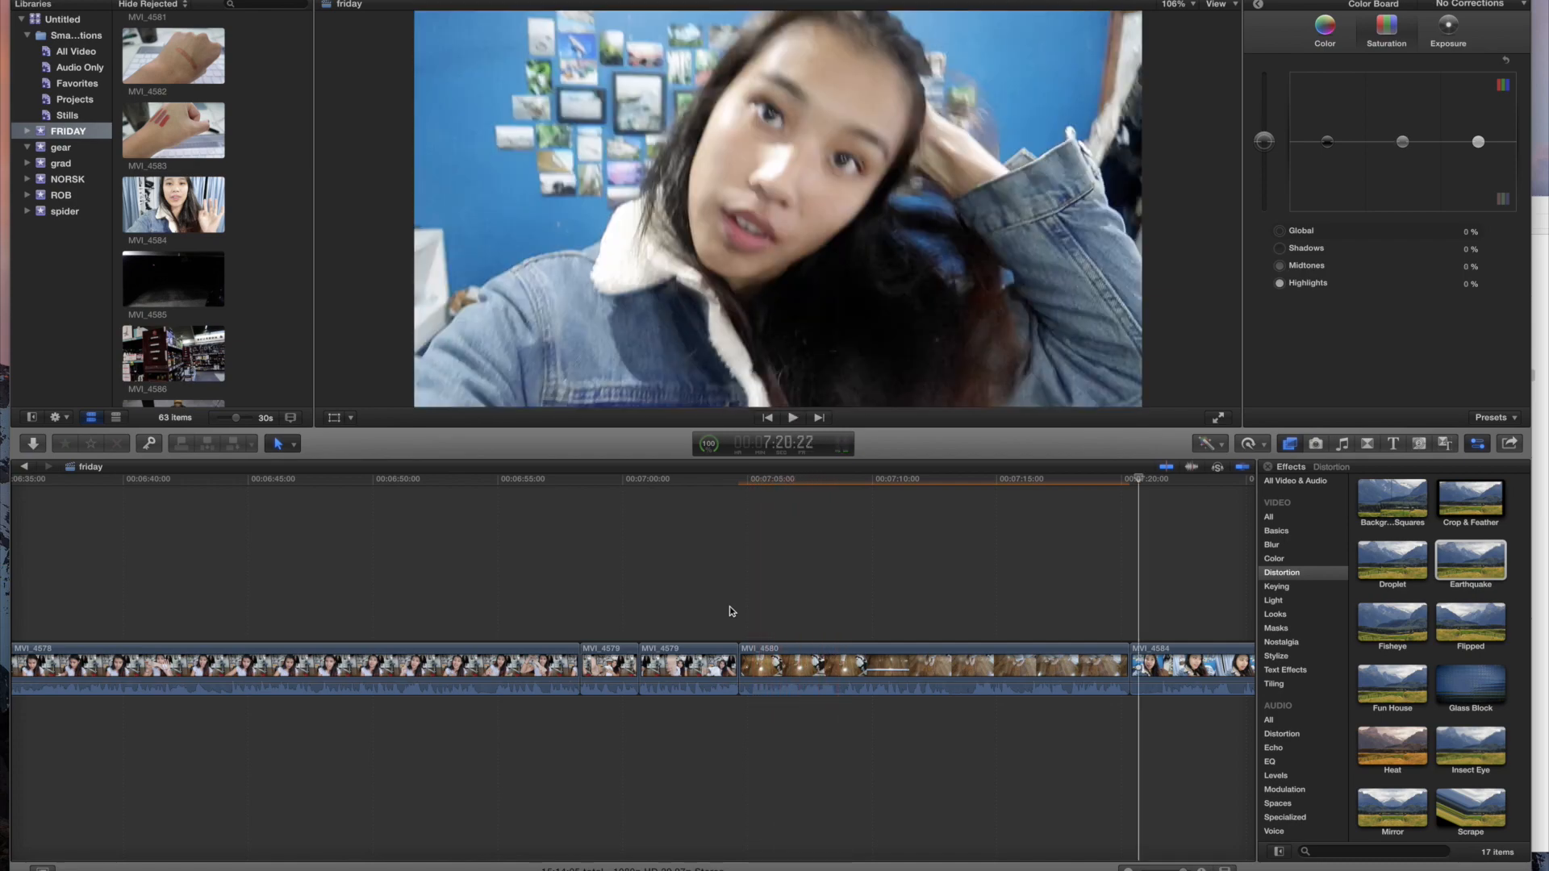
# Step: Play back the MVI_4584 footage and trim 5 frames off its end, just before the MVI_4585 clip
pyautogui.hscroll(10, 730, 607)
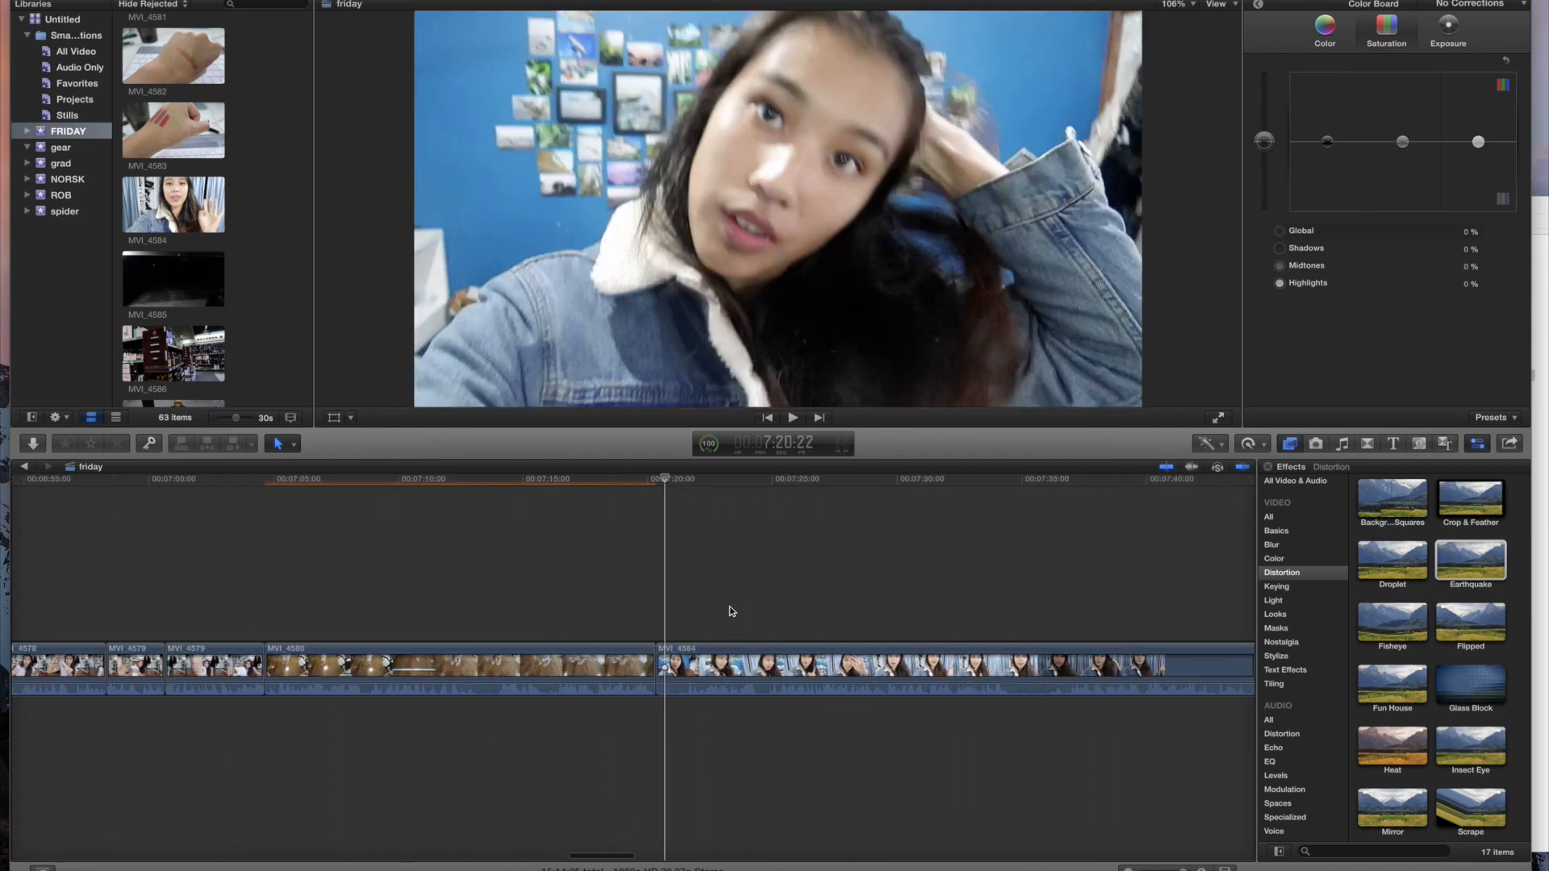
pyautogui.moveTo(335, 663); pyautogui.dragTo(363, 663)
pyautogui.press('space')
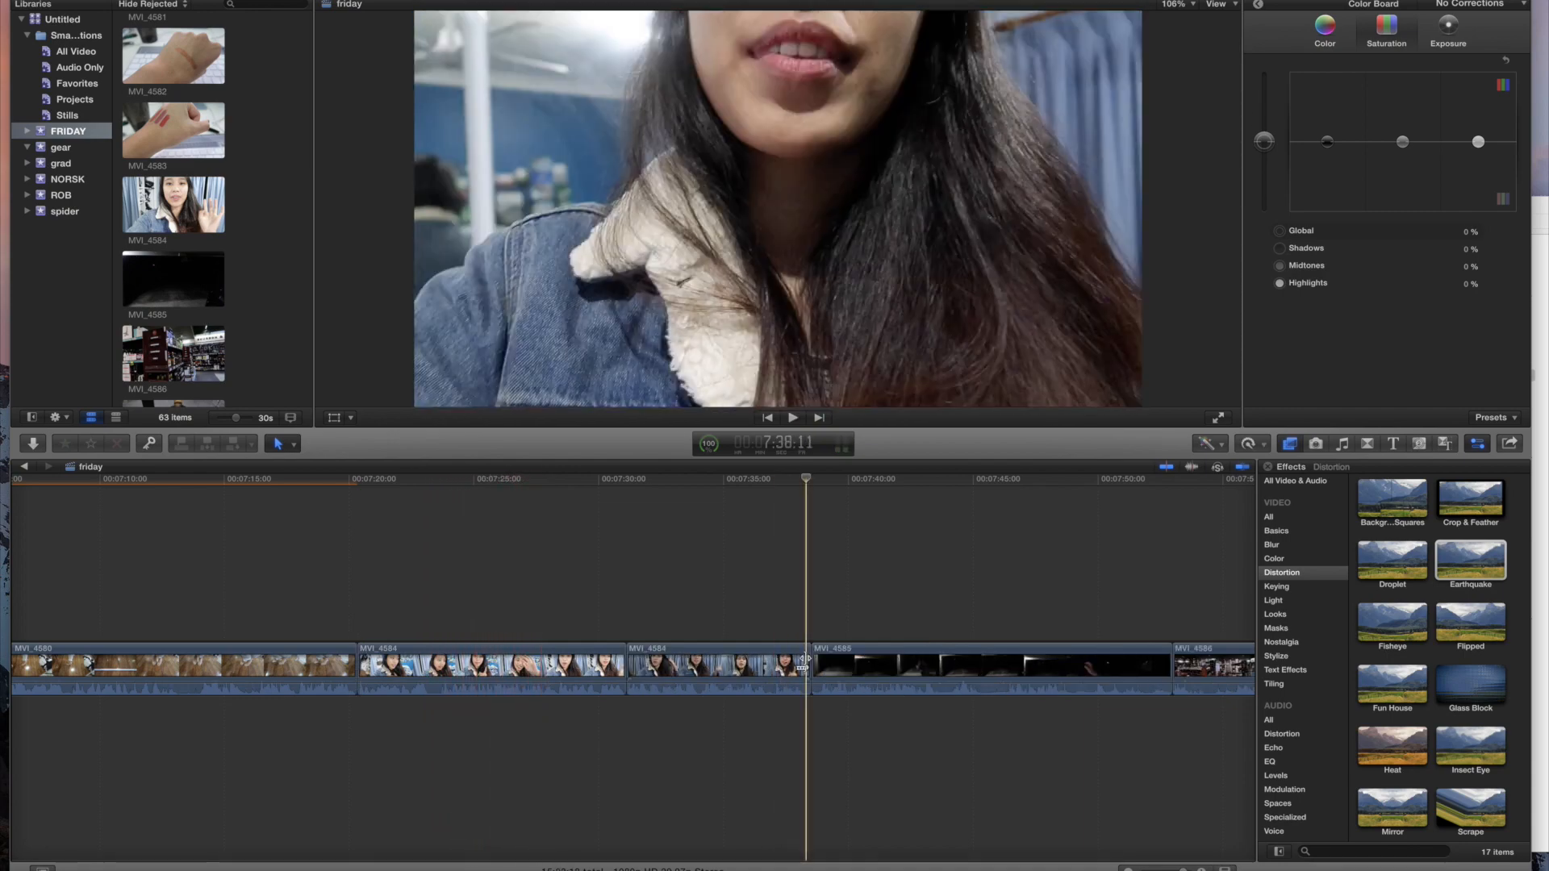
pyautogui.moveTo(805, 664); pyautogui.dragTo(800, 664)
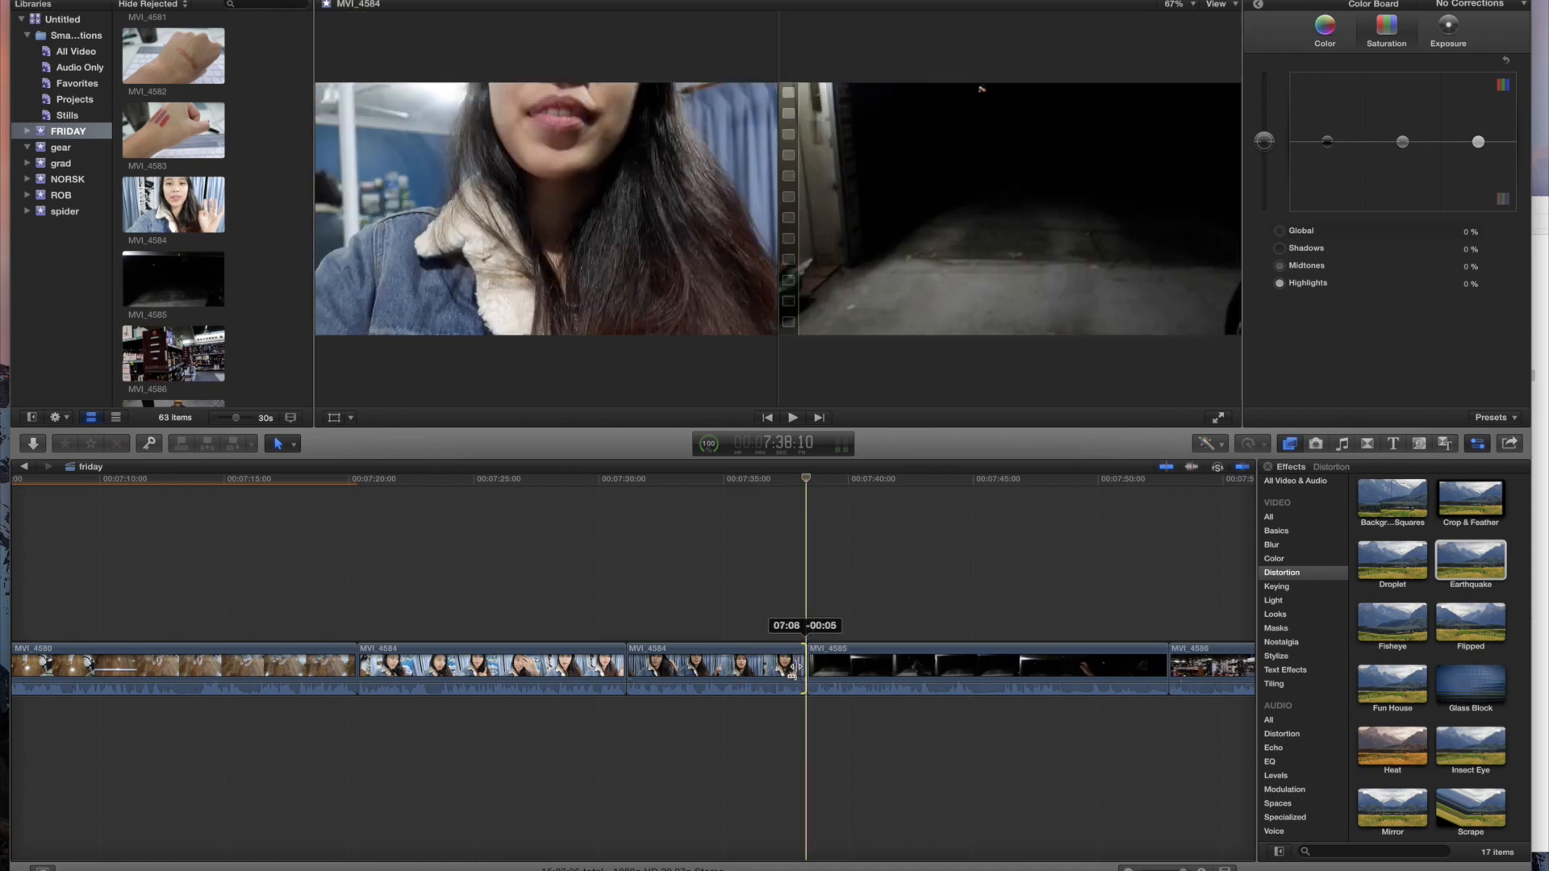
# Step: Tighten the ends of the MVI_4584 and MVI_4585 clips and play the footage through into MVI_4586
pyautogui.press('super+=')
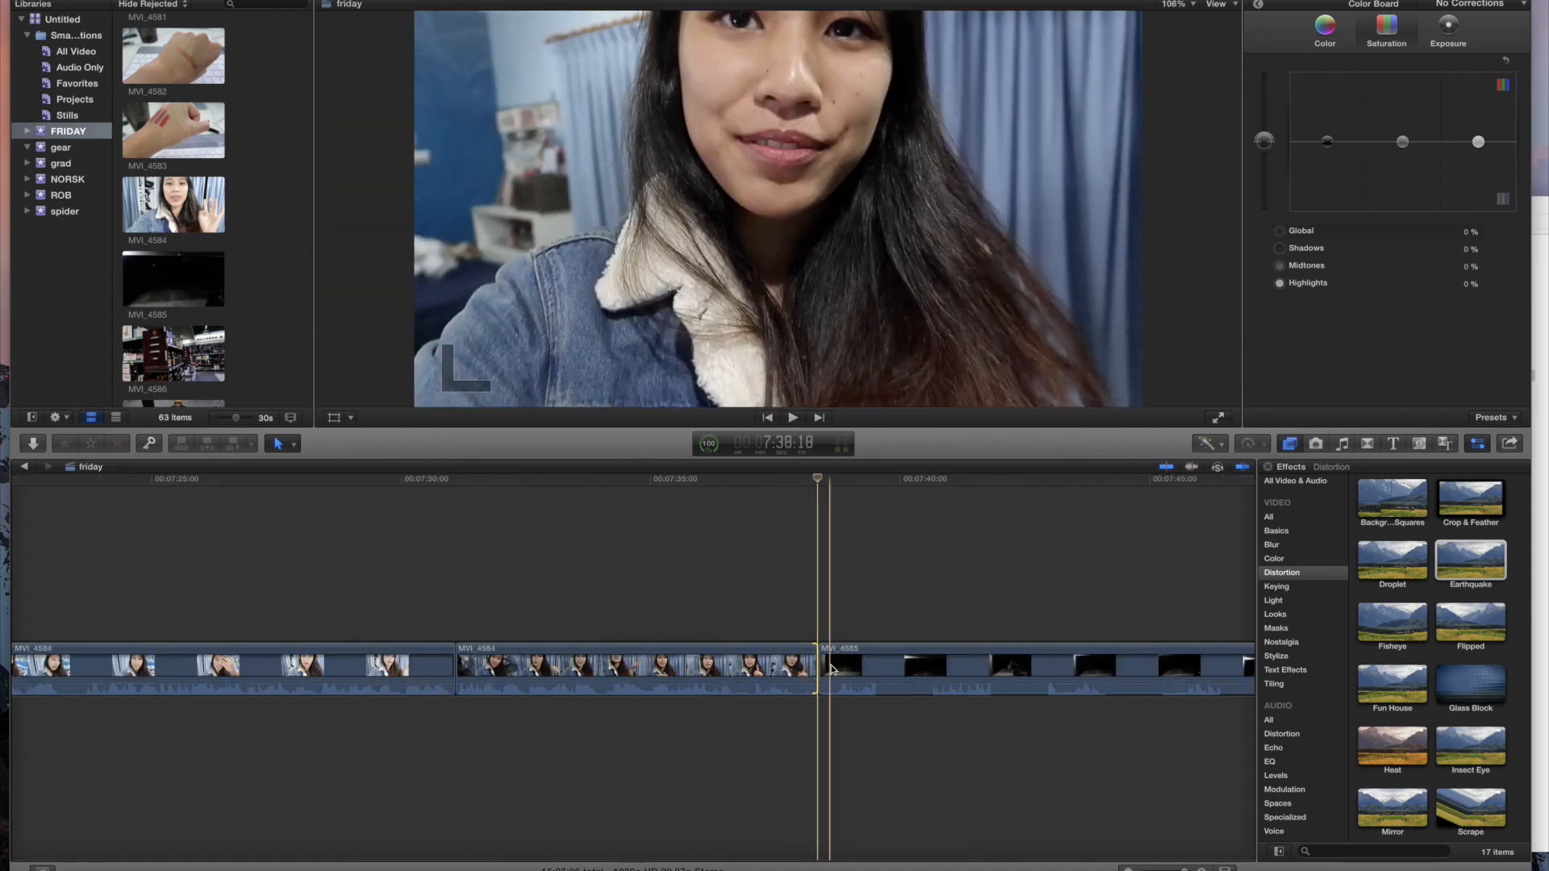
pyautogui.moveTo(810, 674); pyautogui.dragTo(790, 669)
pyautogui.press('space')
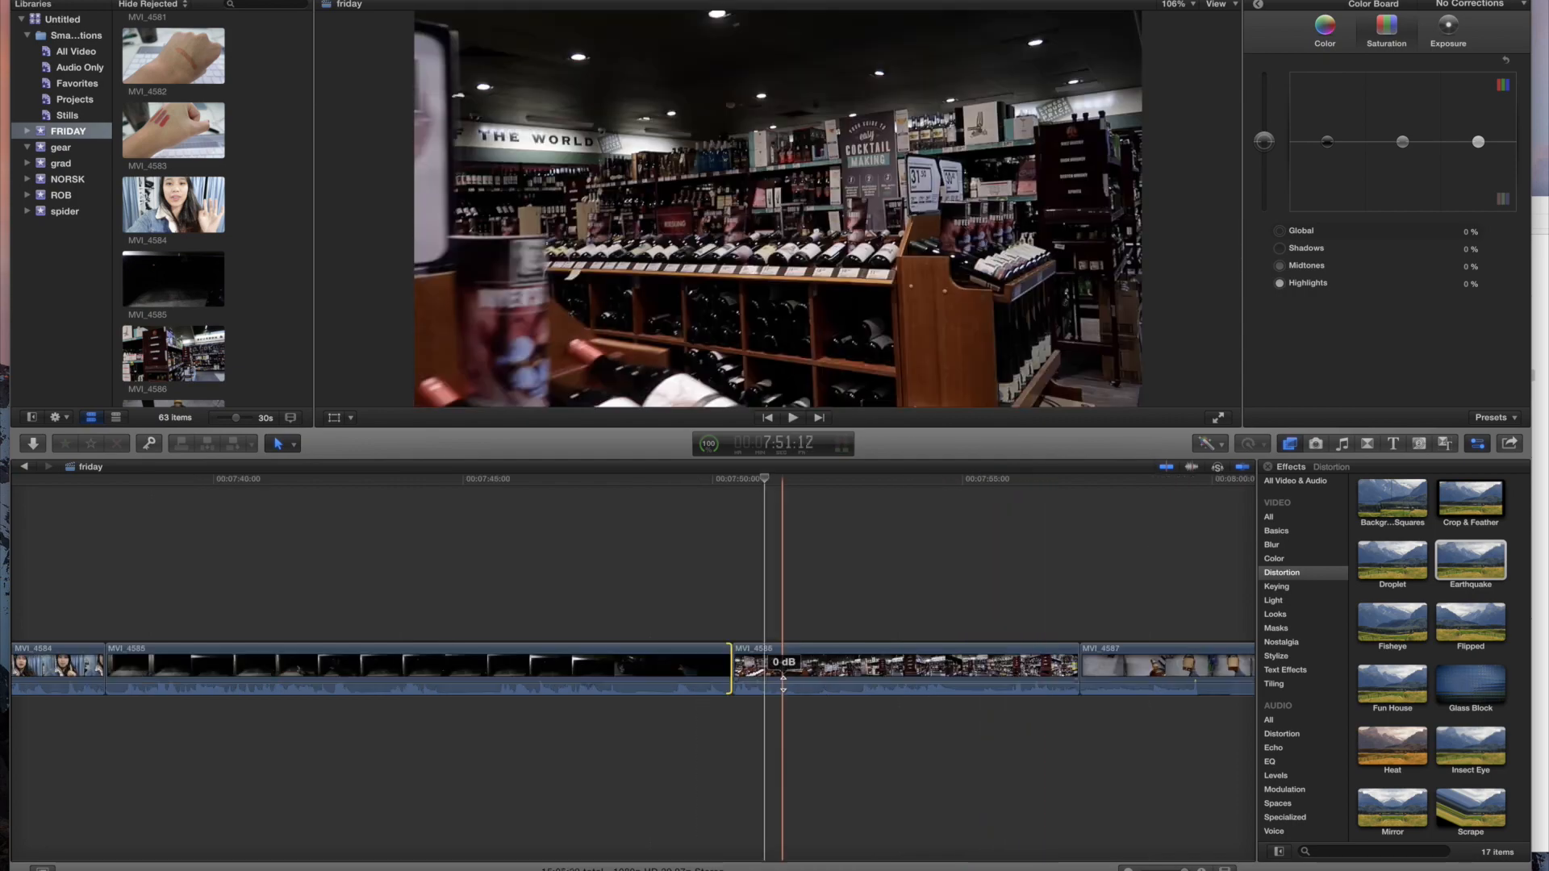
# Step: Speed up the whole MVI_4586 liquor store clip to 472%
pyautogui.hscroll(5, 664, 666)
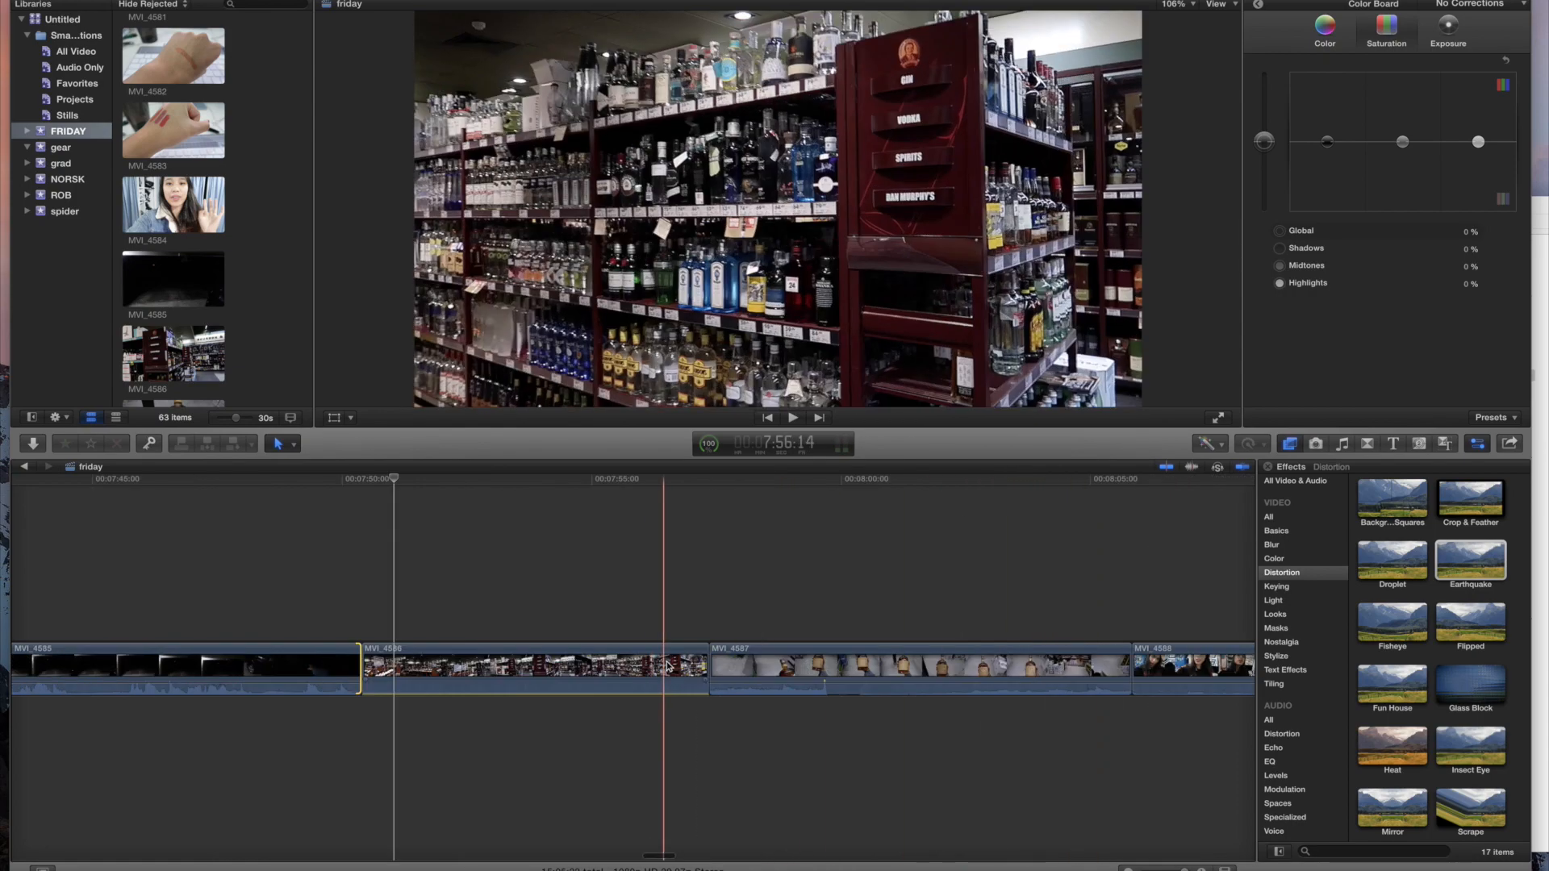
pyautogui.click(605, 666)
pyautogui.press('super+t')
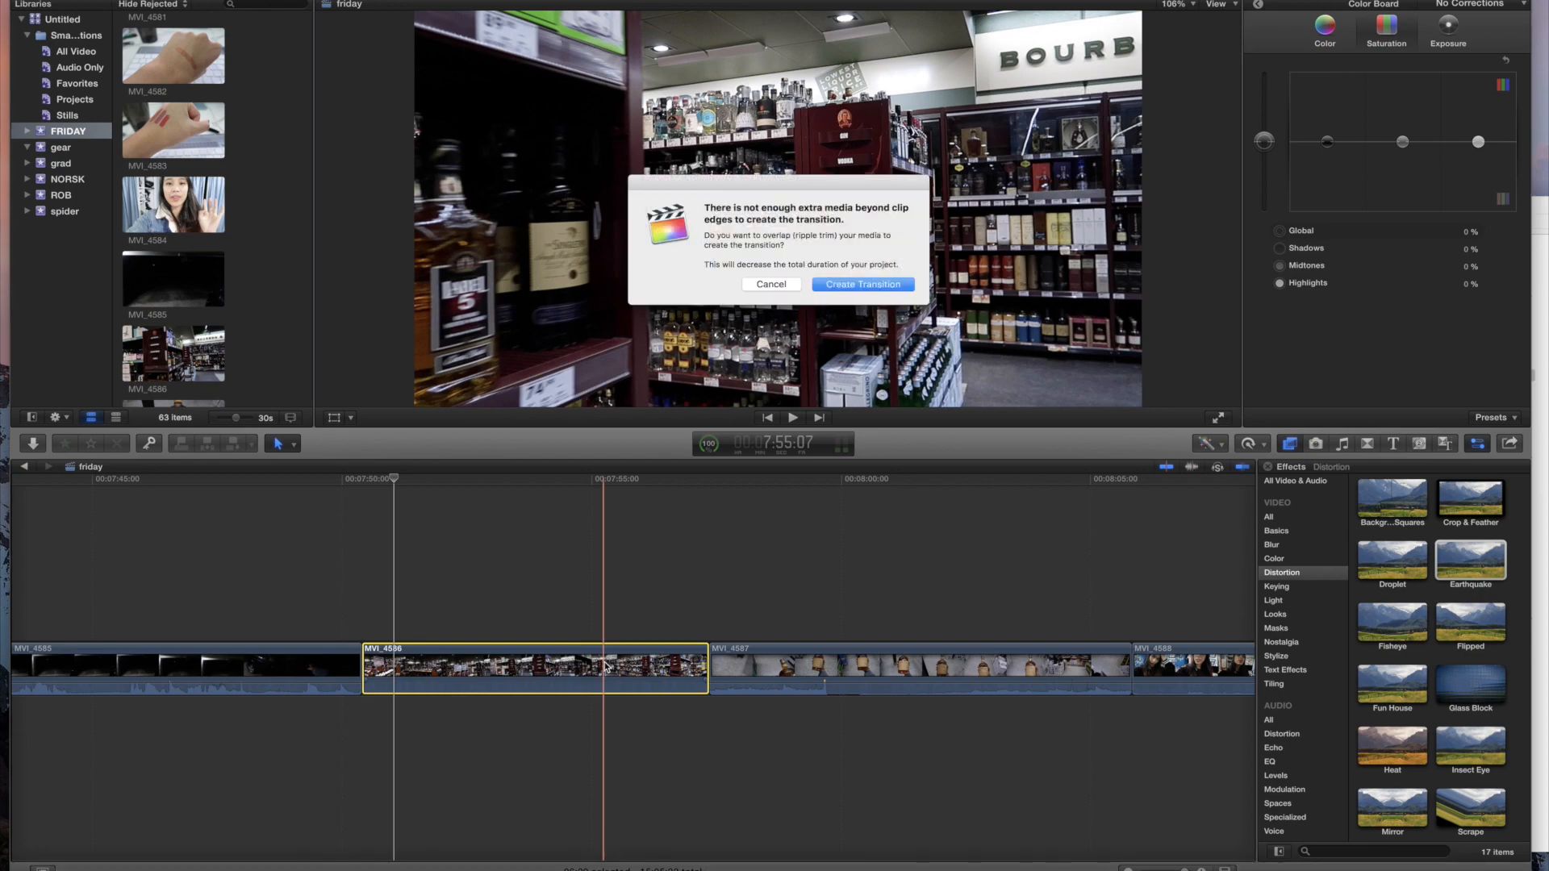
pyautogui.click(771, 284)
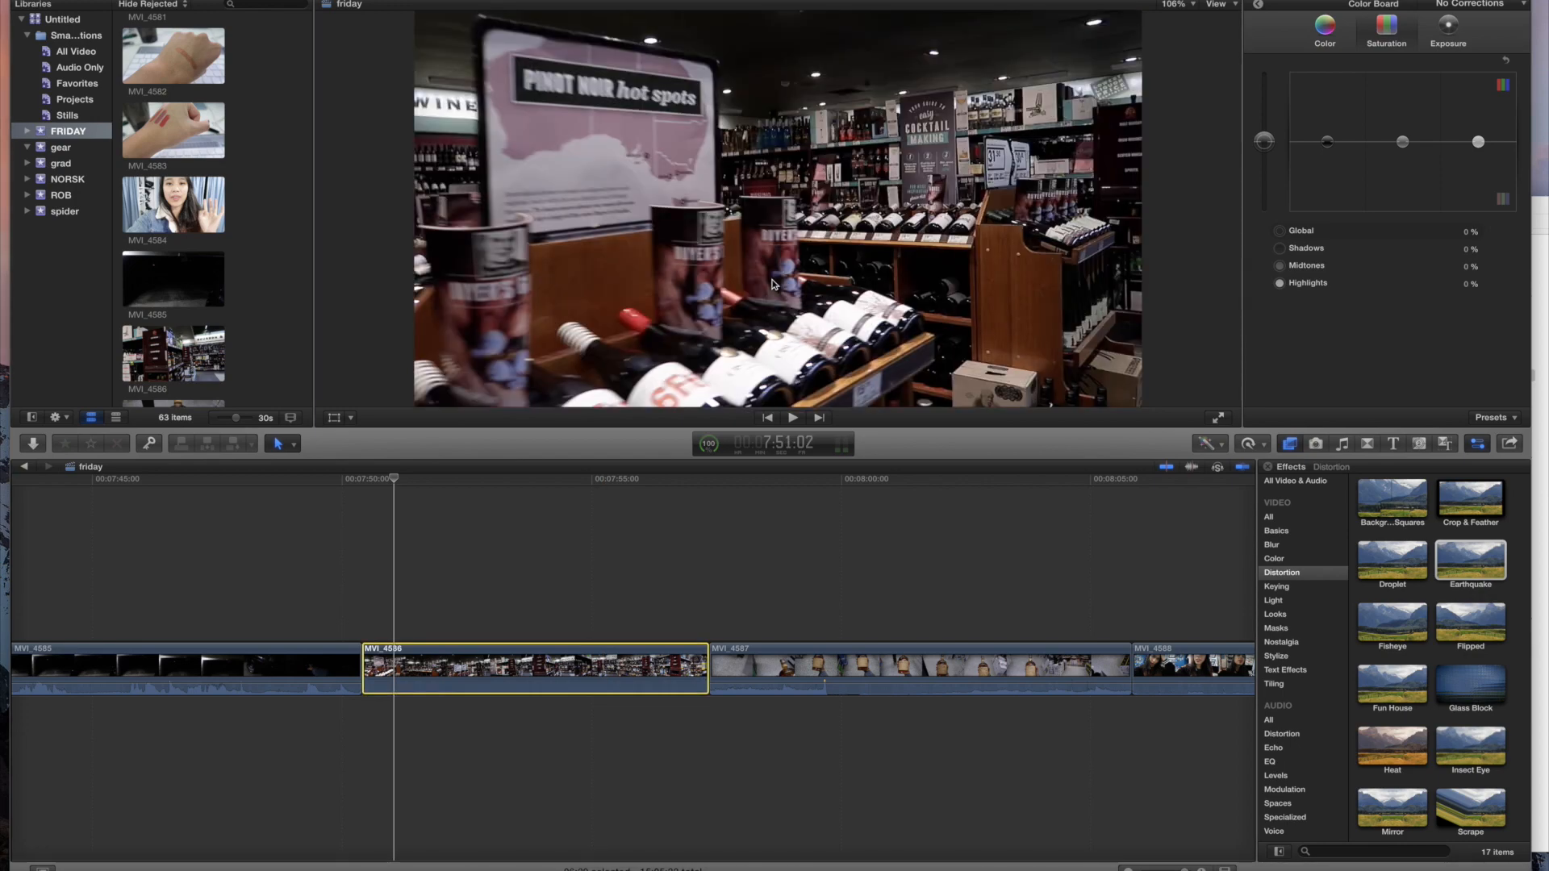
pyautogui.press('super+r')
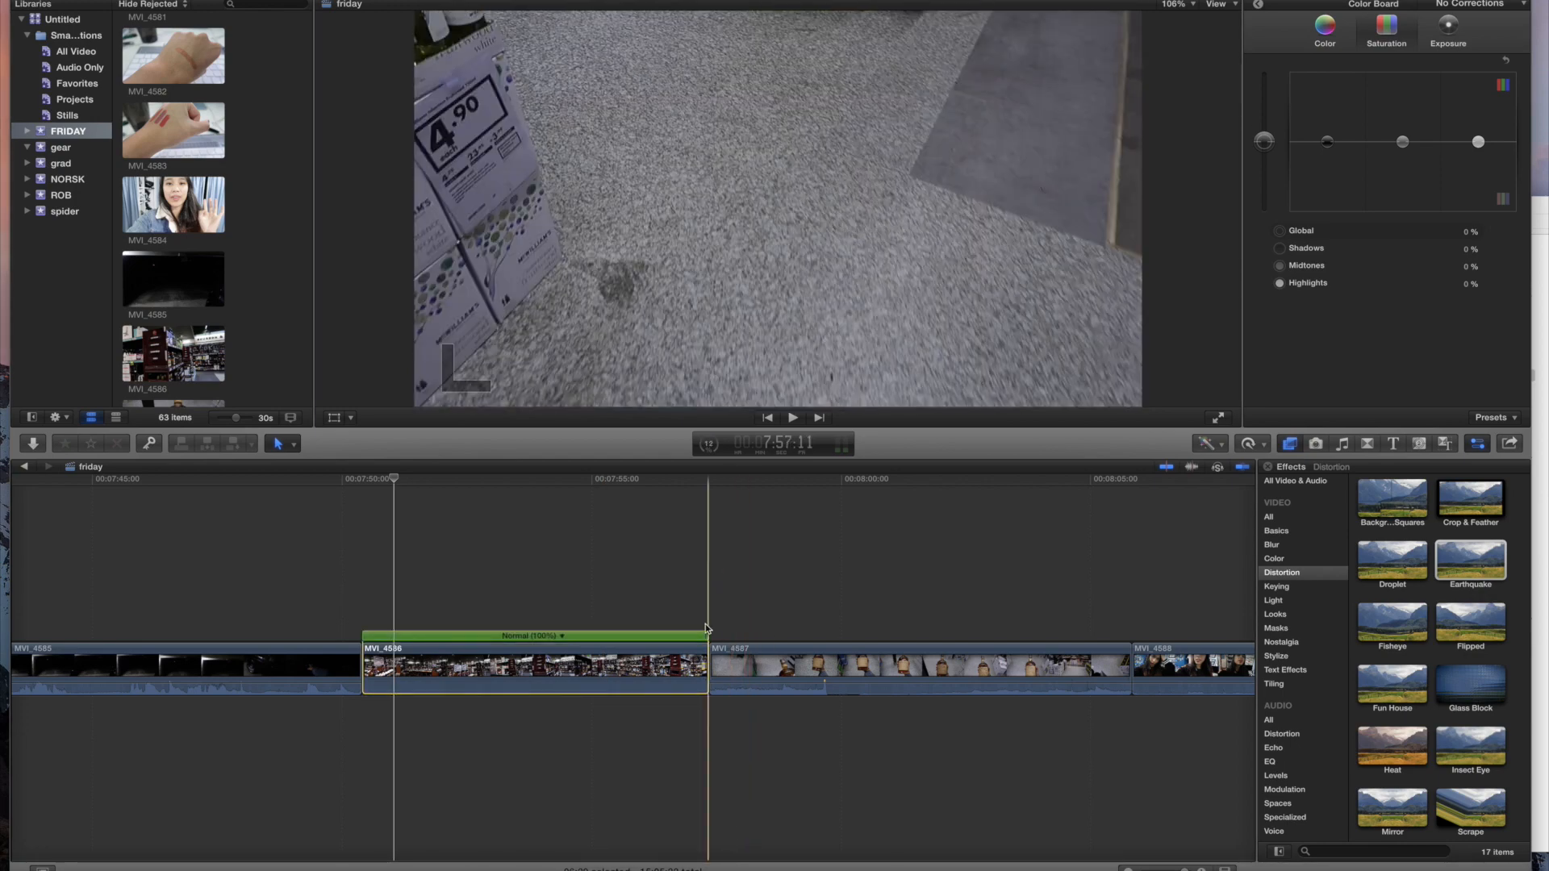
pyautogui.moveTo(708, 642); pyautogui.dragTo(439, 637)
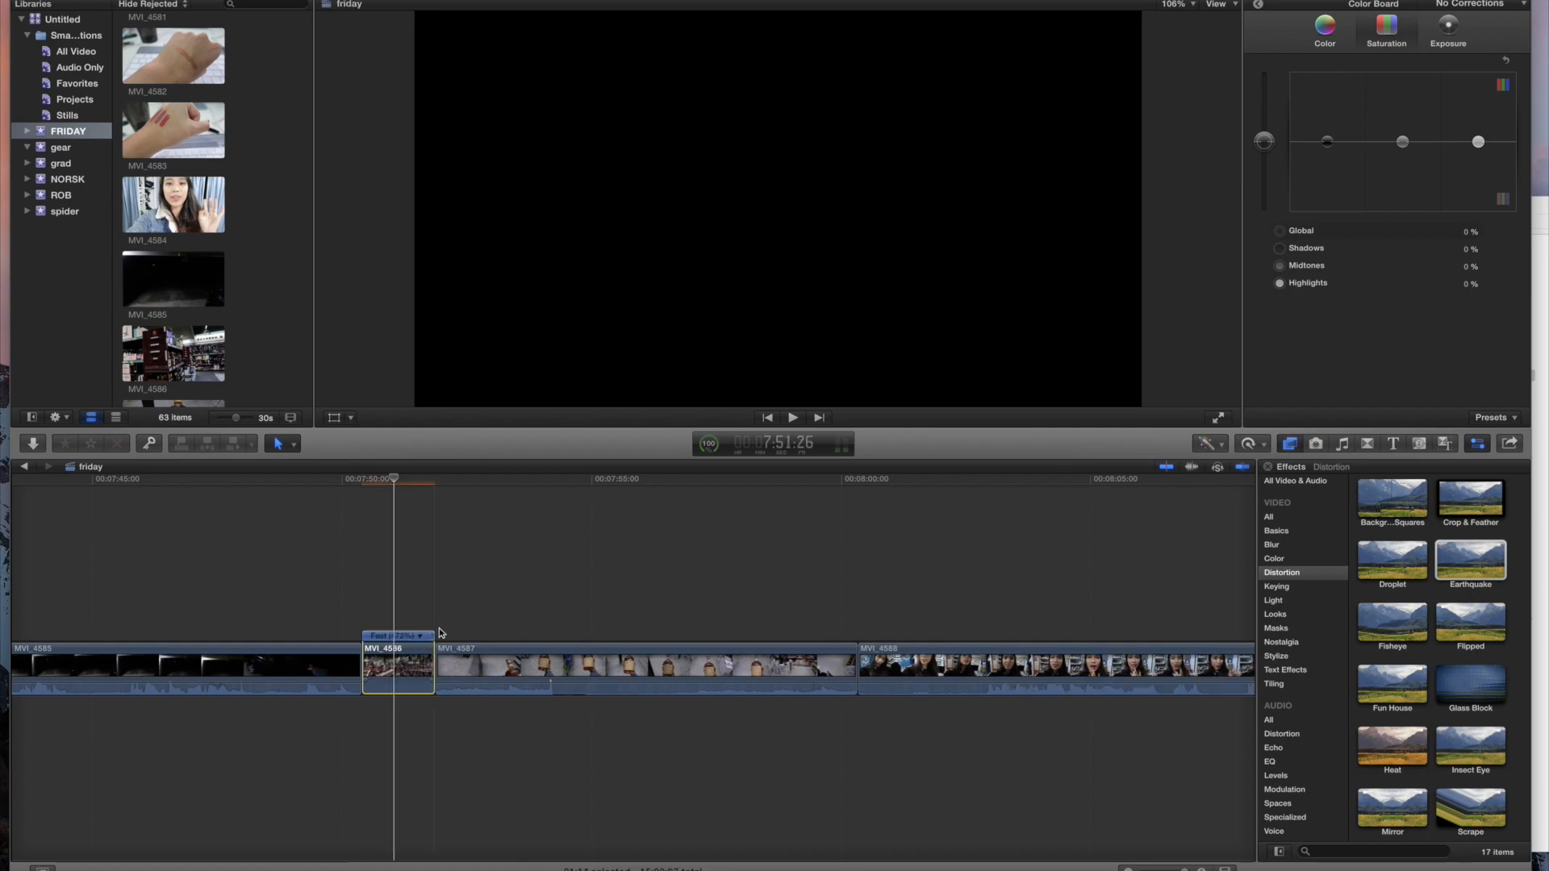
# Step: Split the MVI_4587 bottle clip at 7:55:06, delete its first part and play back the rest
pyautogui.click(602, 629)
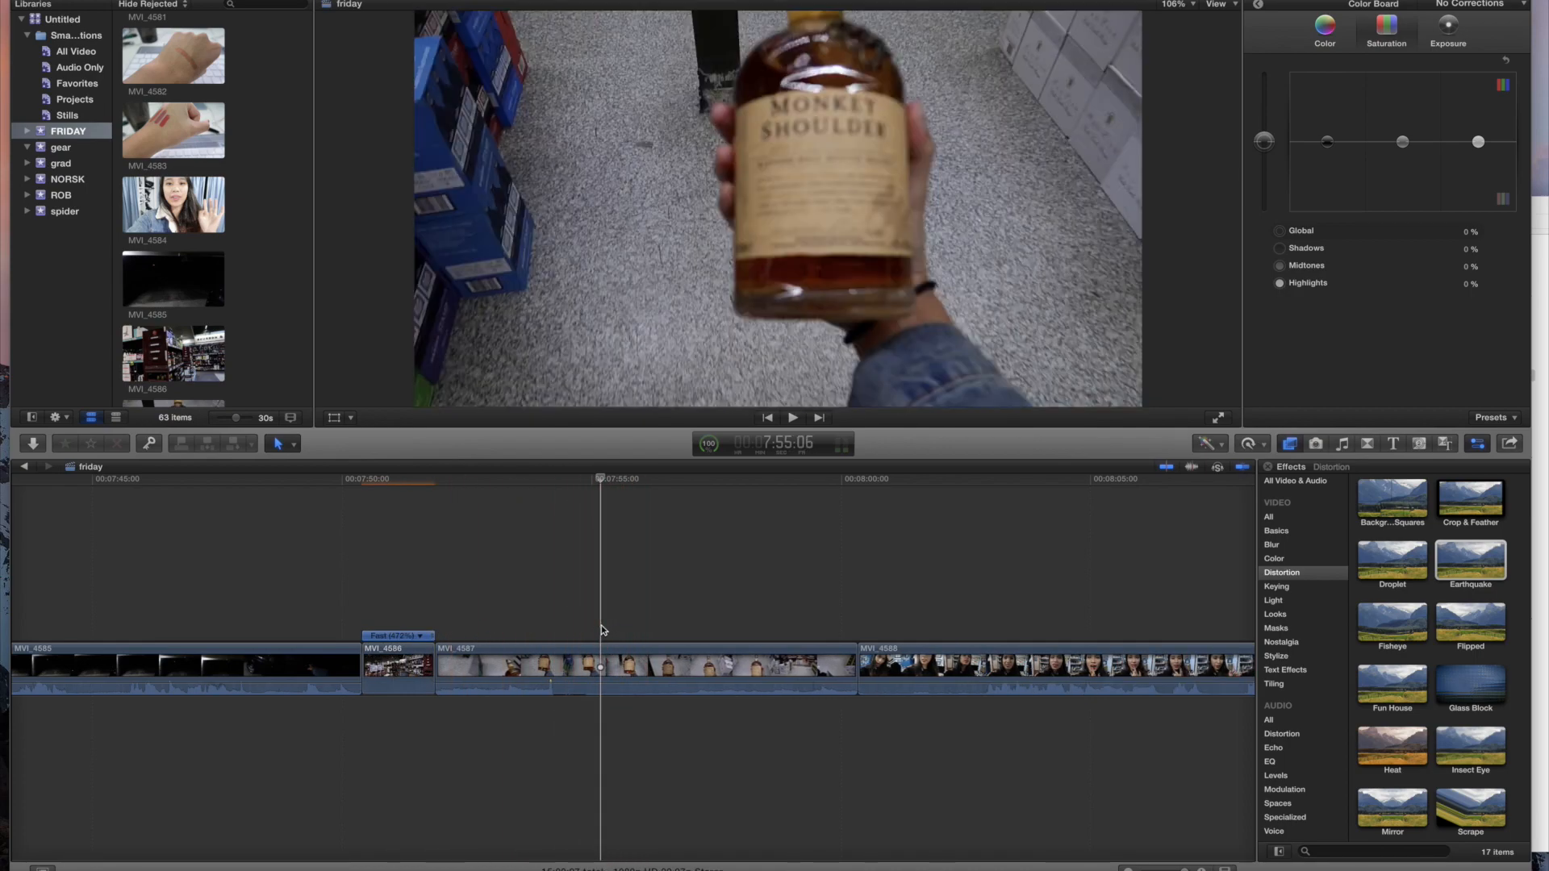
pyautogui.press('super+b')
pyautogui.click(571, 675)
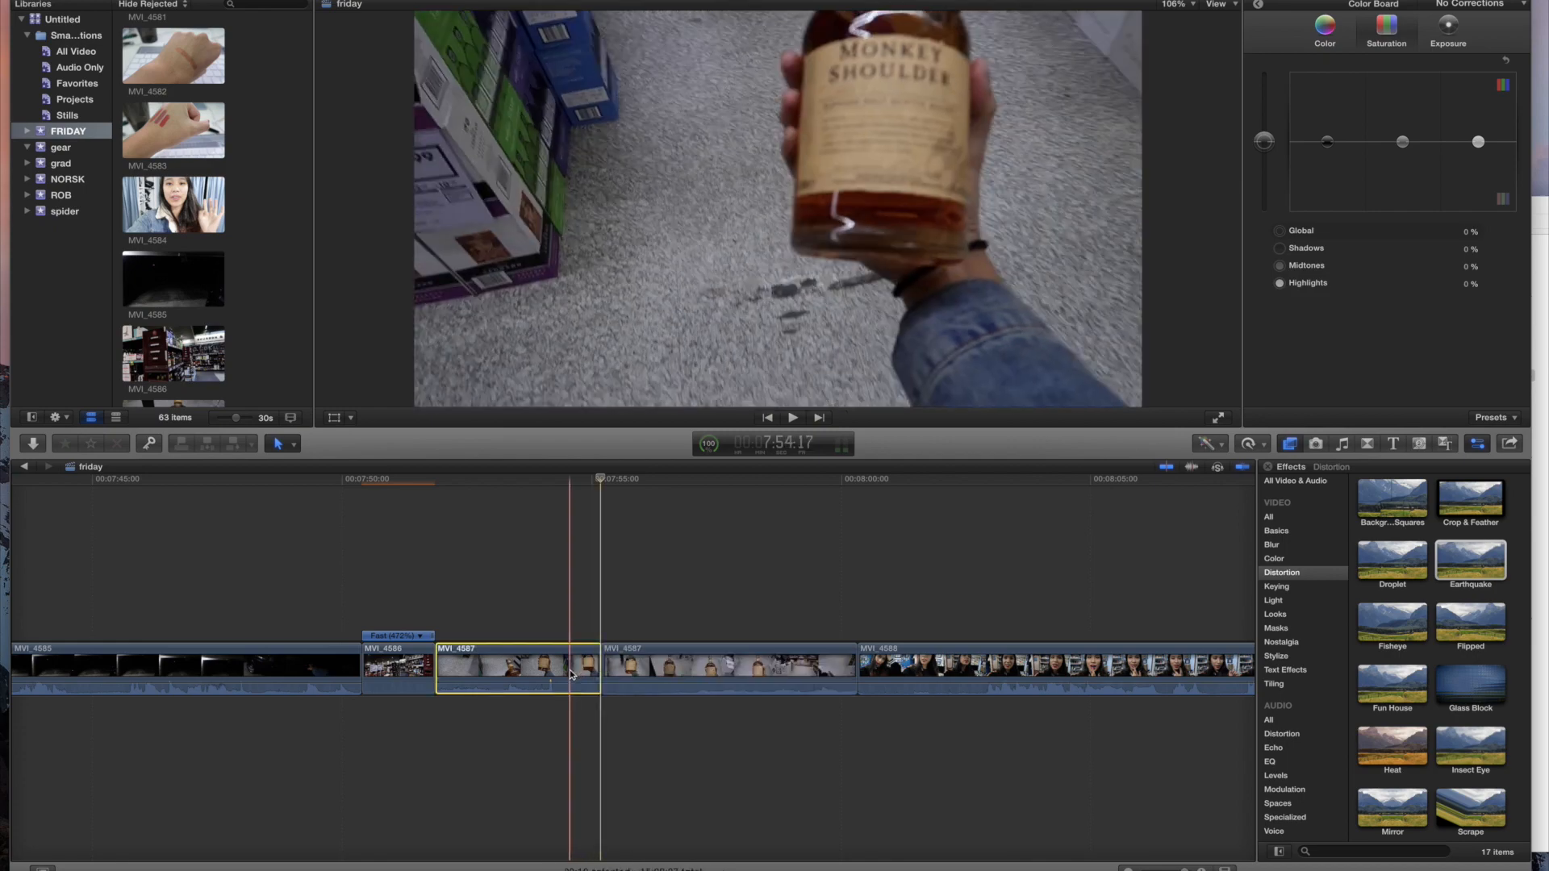
pyautogui.press('Delete')
pyautogui.press('space')
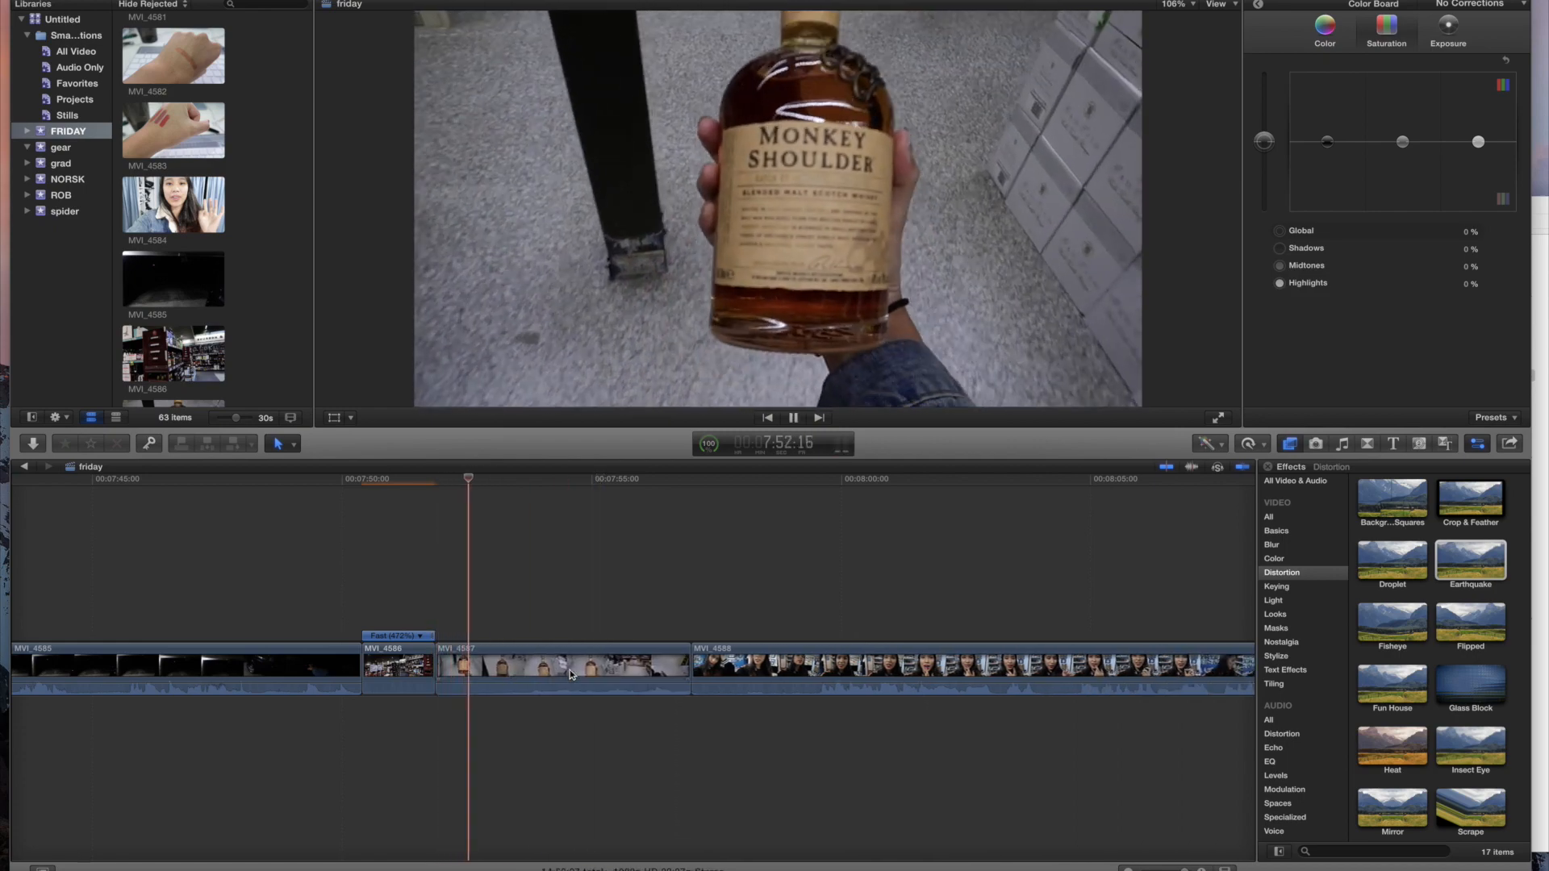
pyautogui.press('space')
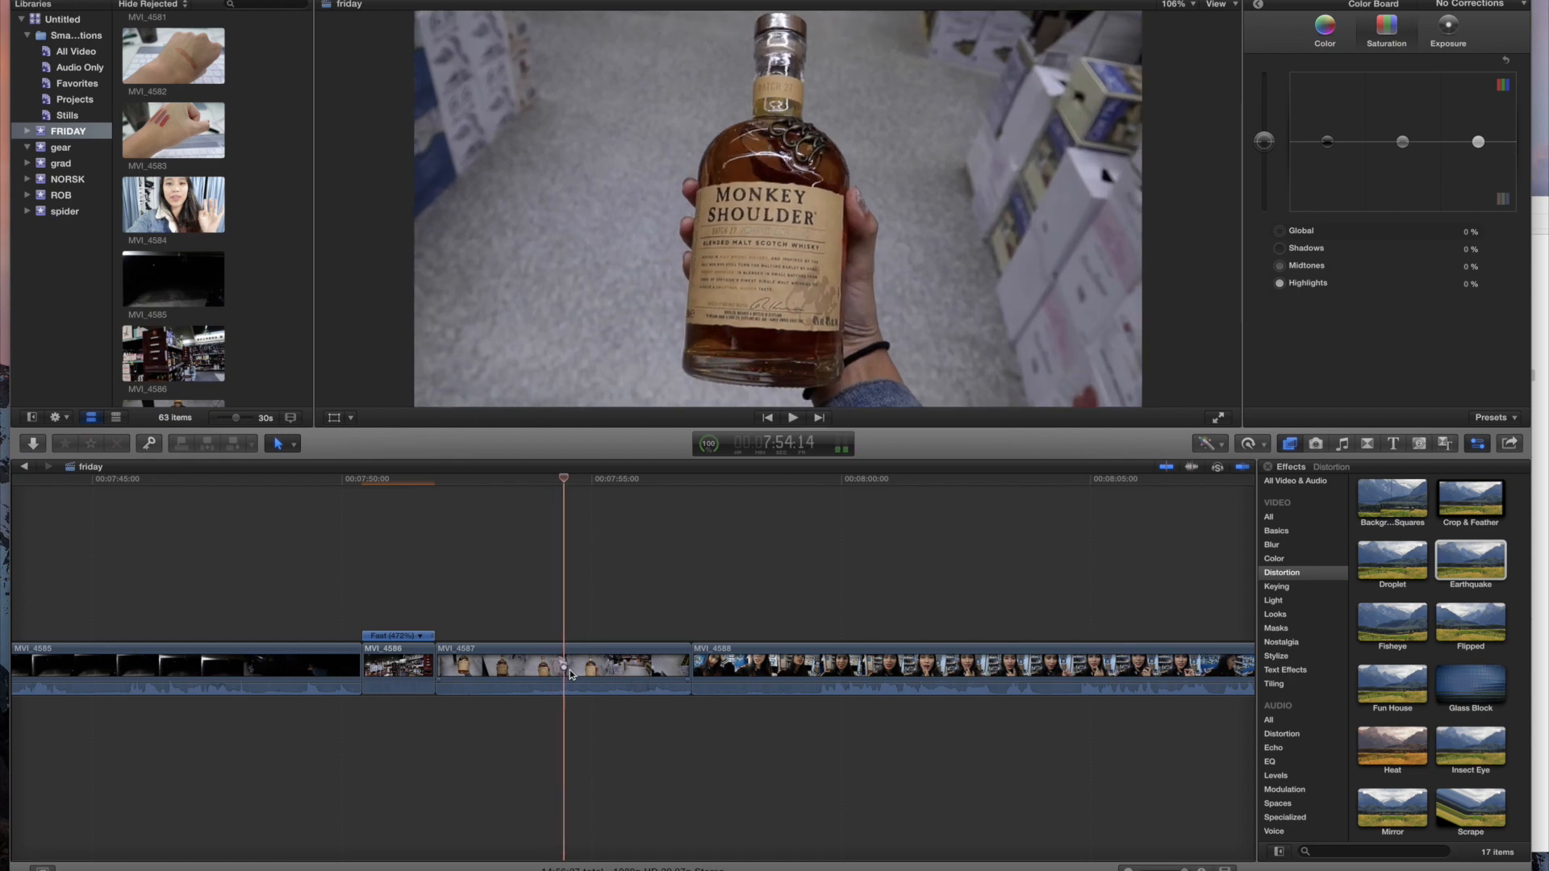
# Step: Trim the cut between the MVI_4587 and MVI_4588 clips and play on into the MVI_4588 talking footage
pyautogui.moveTo(625, 676); pyautogui.dragTo(697, 668)
pyautogui.press('space')
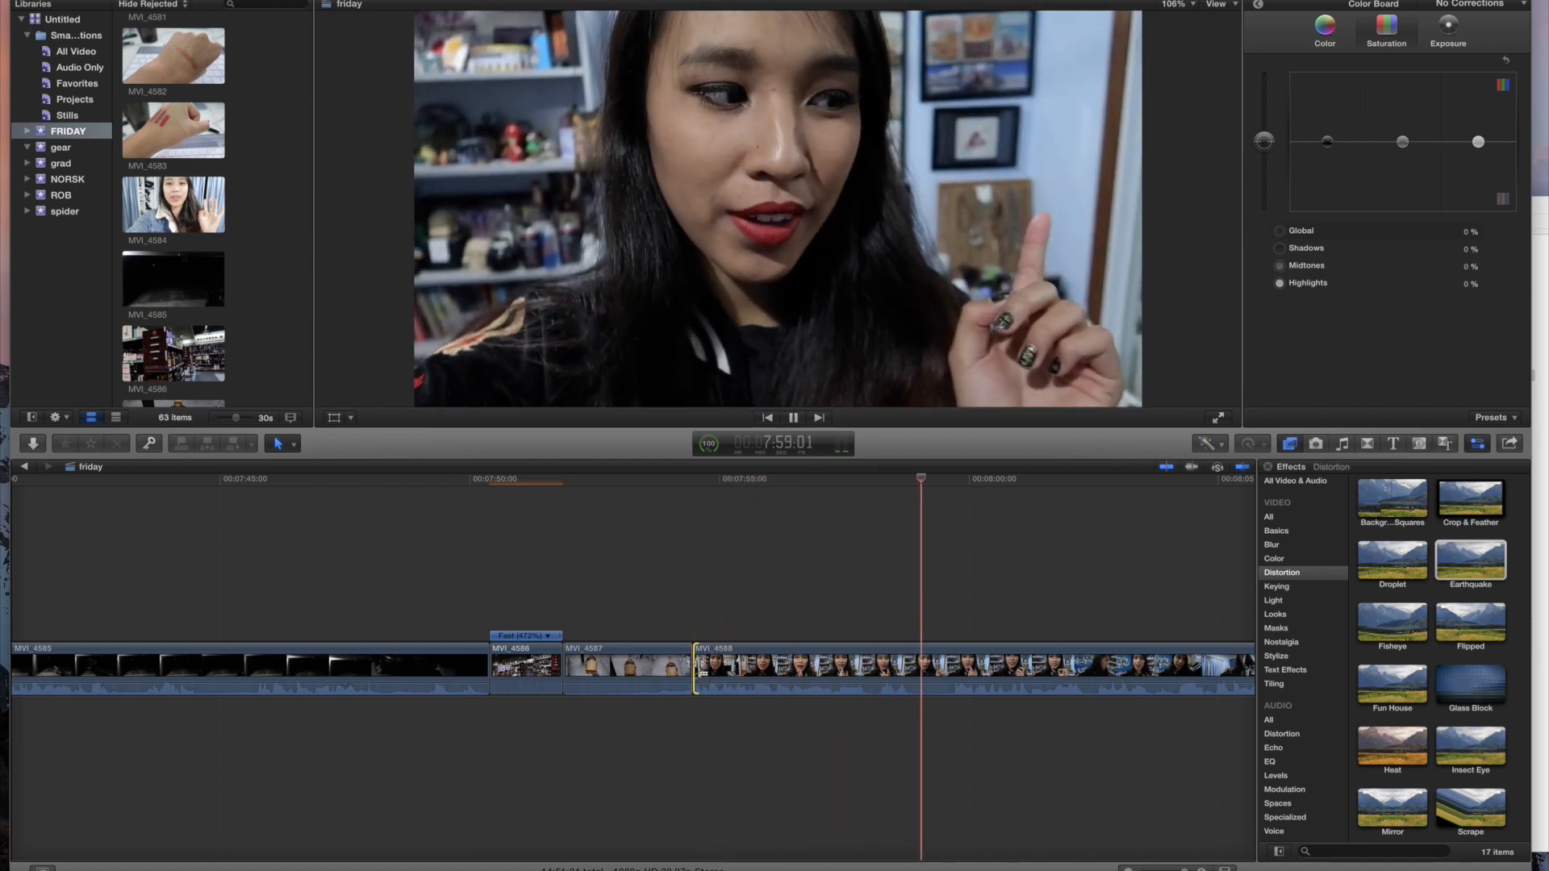
pyautogui.press('space')
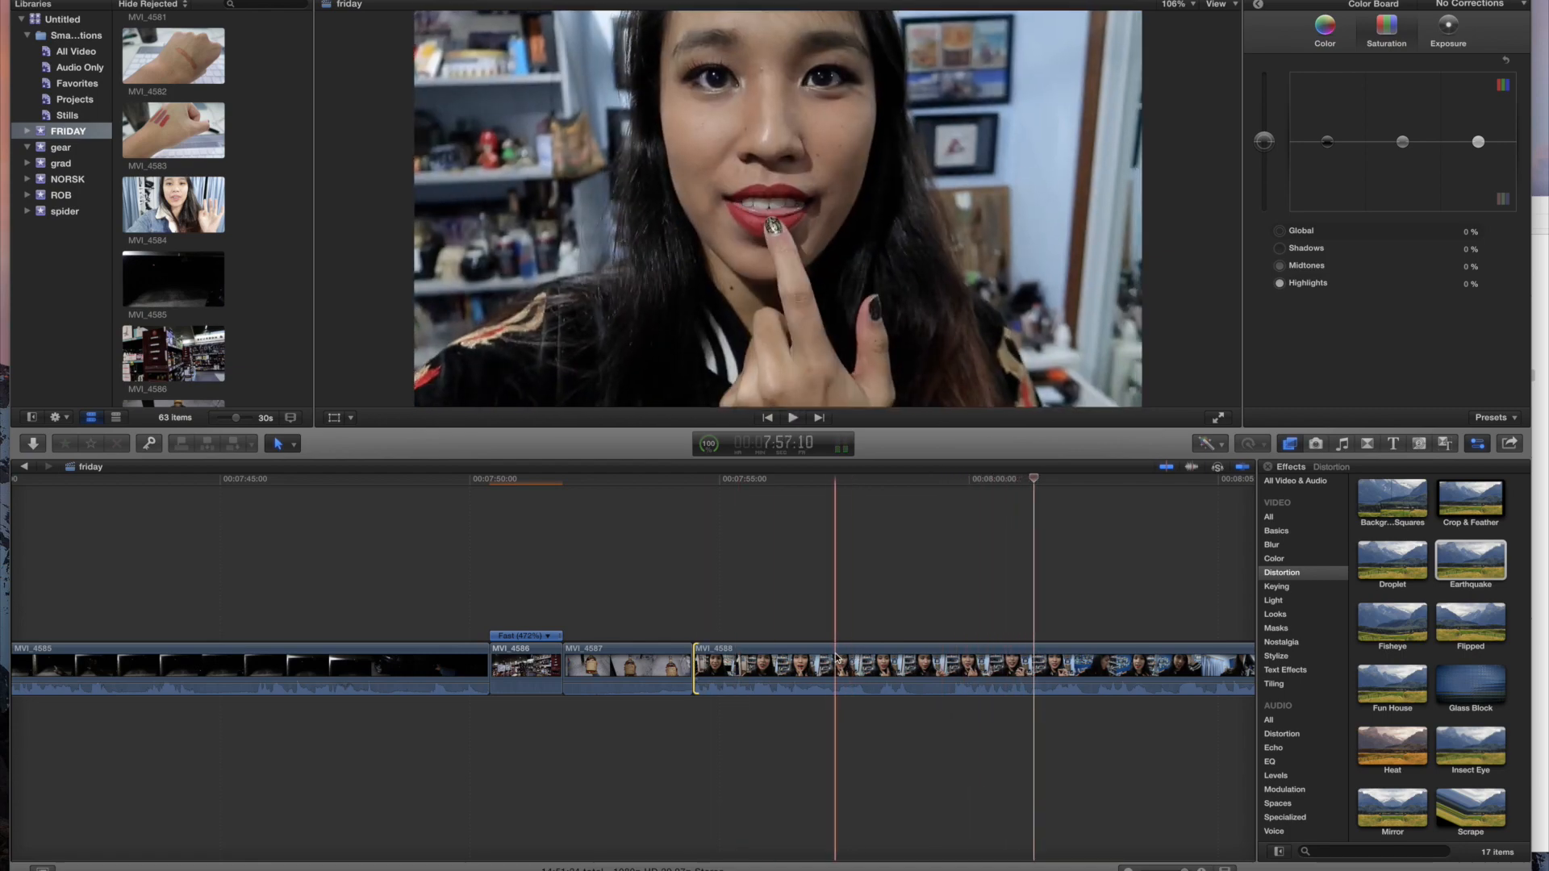
# Step: Shorten the end of the first MVI_4588 section by more than 29 frames and play on across the cut
pyautogui.press('space')
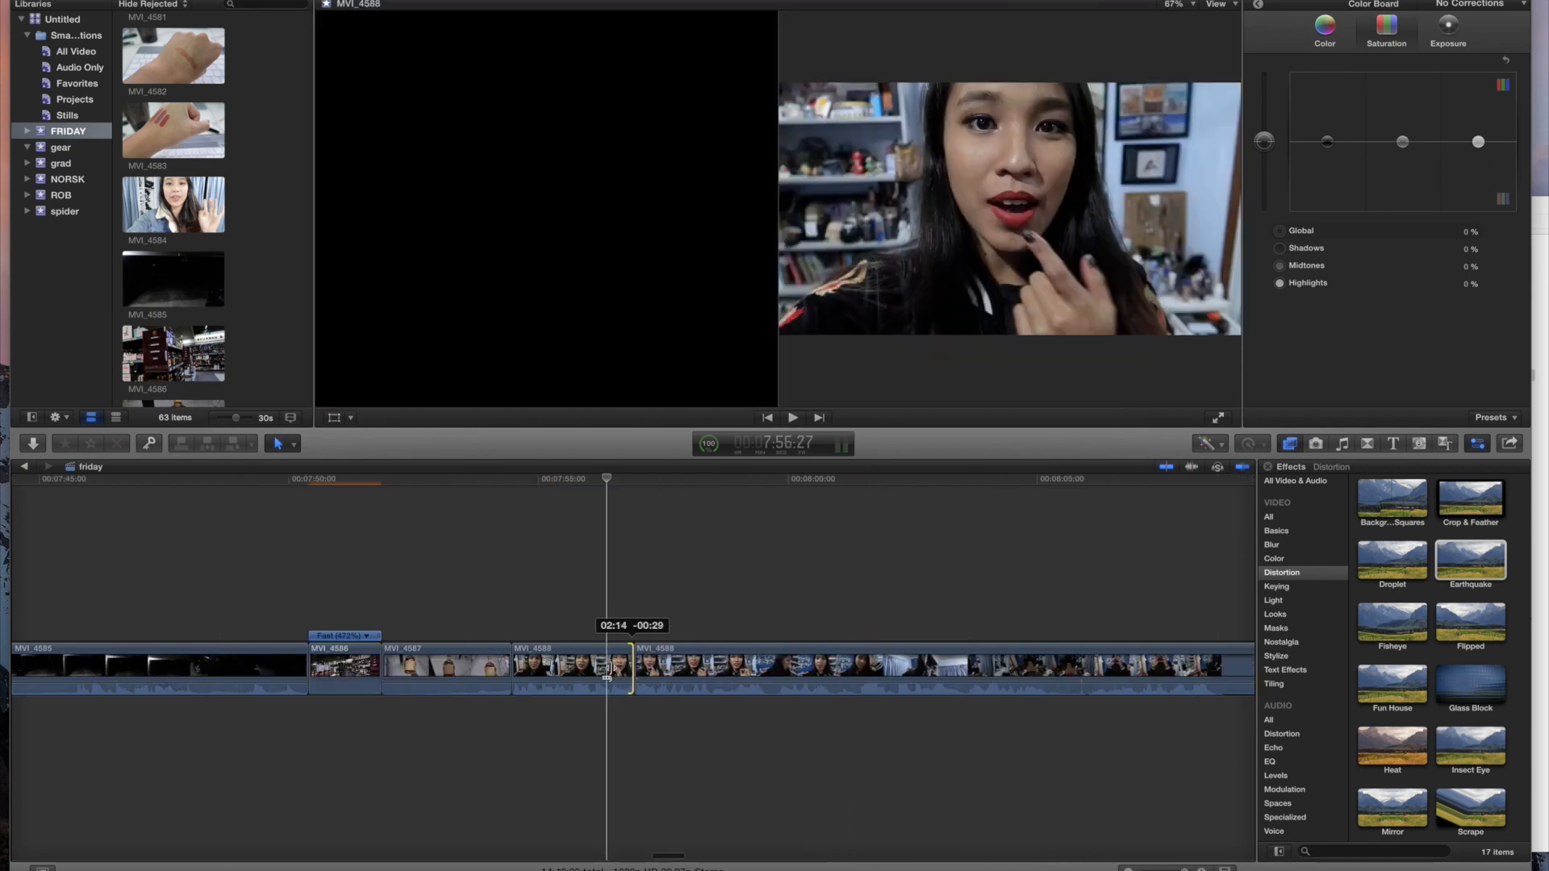
pyautogui.moveTo(613, 672); pyautogui.dragTo(588, 675)
pyautogui.press('space')
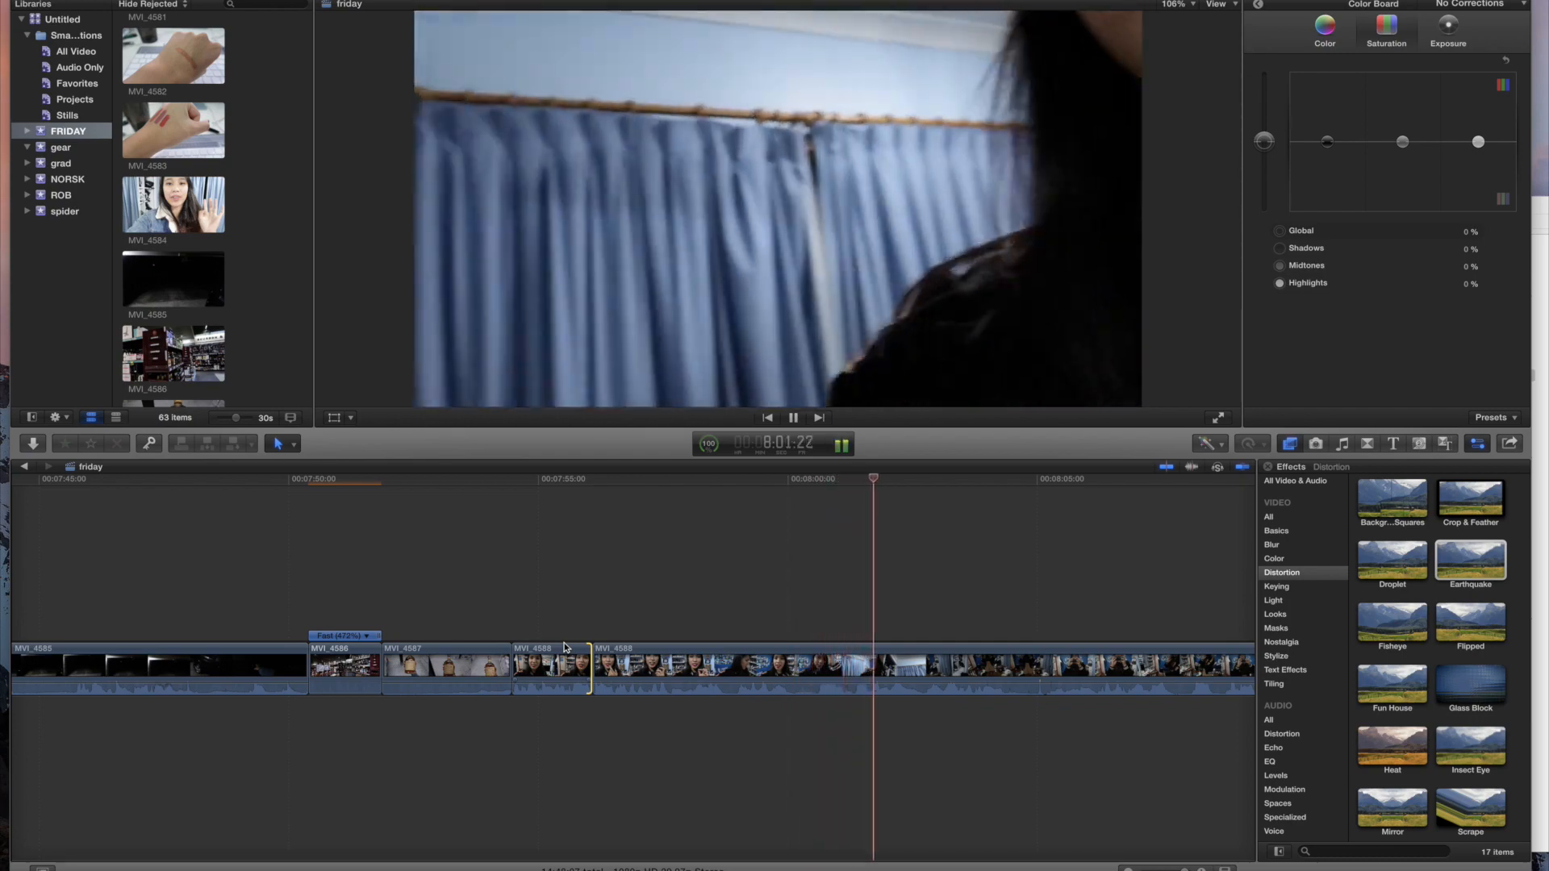
# Step: Review the remaining MVI_4588 footage, split it and trim the footage at the new cut
pyautogui.press('space')
pyautogui.press('space')
pyautogui.hscroll(5, 1124, 667)
pyautogui.press('space')
pyautogui.press('super+b')
pyautogui.moveTo(681, 667); pyautogui.dragTo(697, 668)
pyautogui.press('space')
pyautogui.press('space')
# Step: Select a short range of the MVI_4588 mirror footage, delete it and play on through the clip
pyautogui.press('r')
pyautogui.moveTo(940, 667); pyautogui.dragTo(1034, 667)
pyautogui.press('Delete')
pyautogui.press('space')
pyautogui.hscroll(6, 983, 641)
pyautogui.press('space')
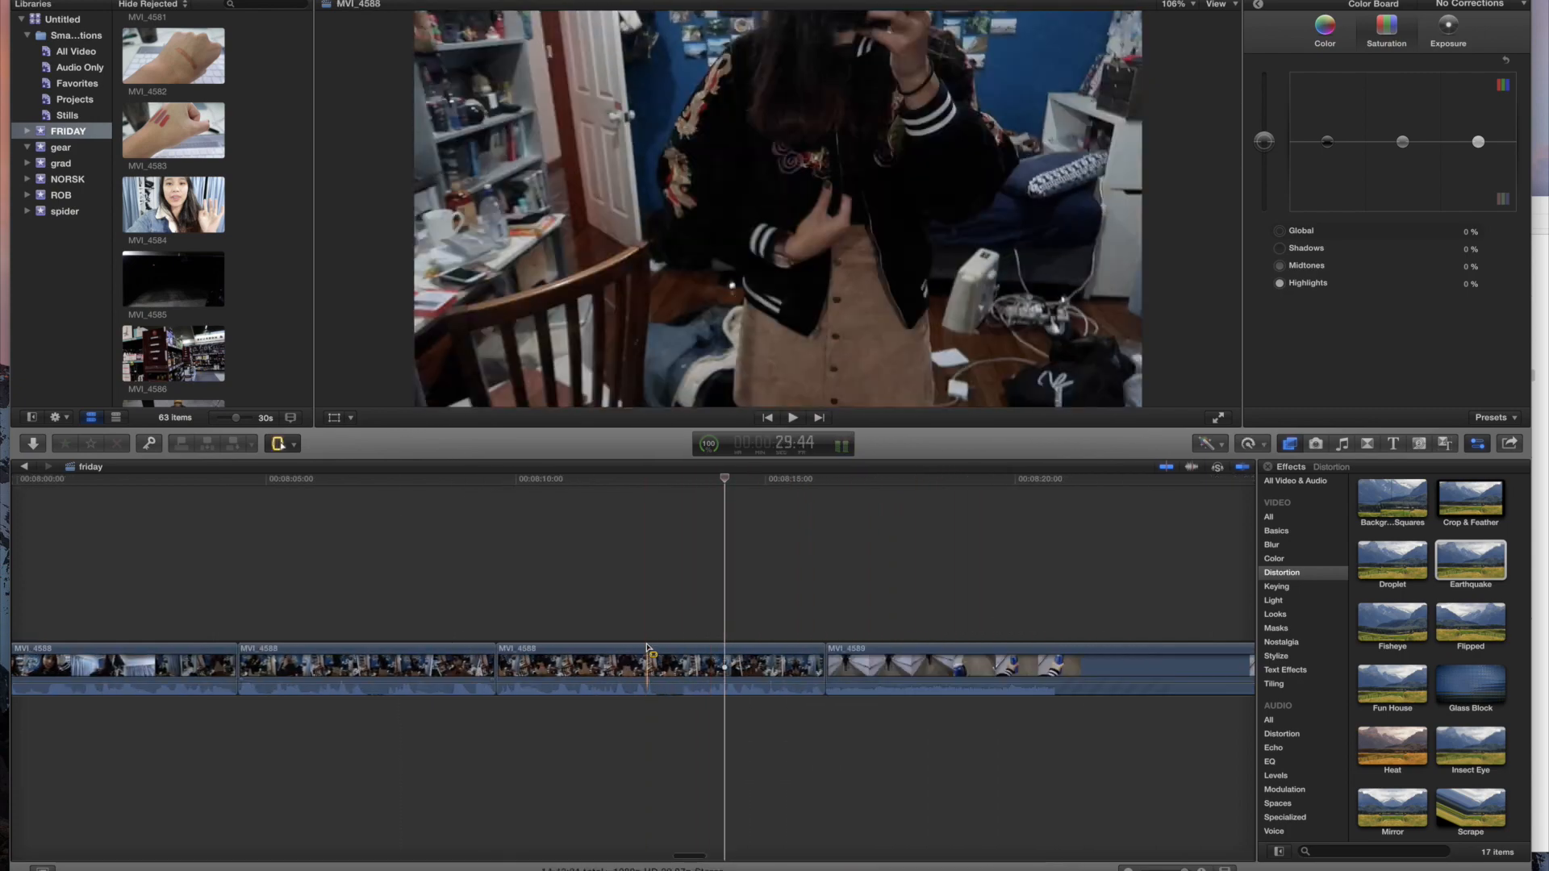
# Step: Lower the audio over a very short range of the last MVI_4588 section, just after 8:12, and play it back
pyautogui.press('super+equal')
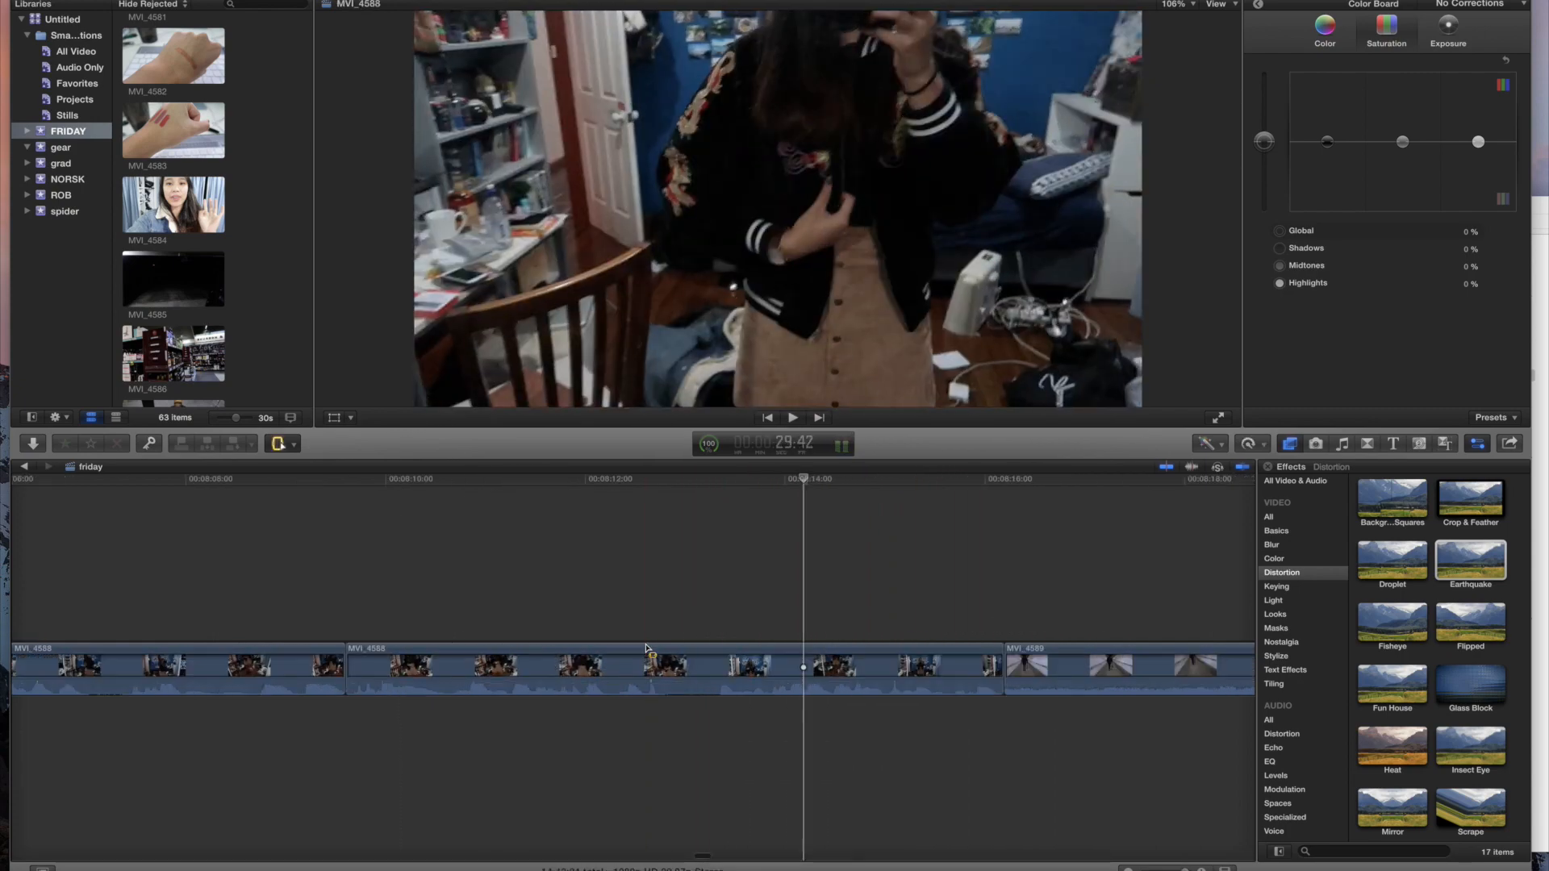
pyautogui.moveTo(646, 663); pyautogui.dragTo(657, 654)
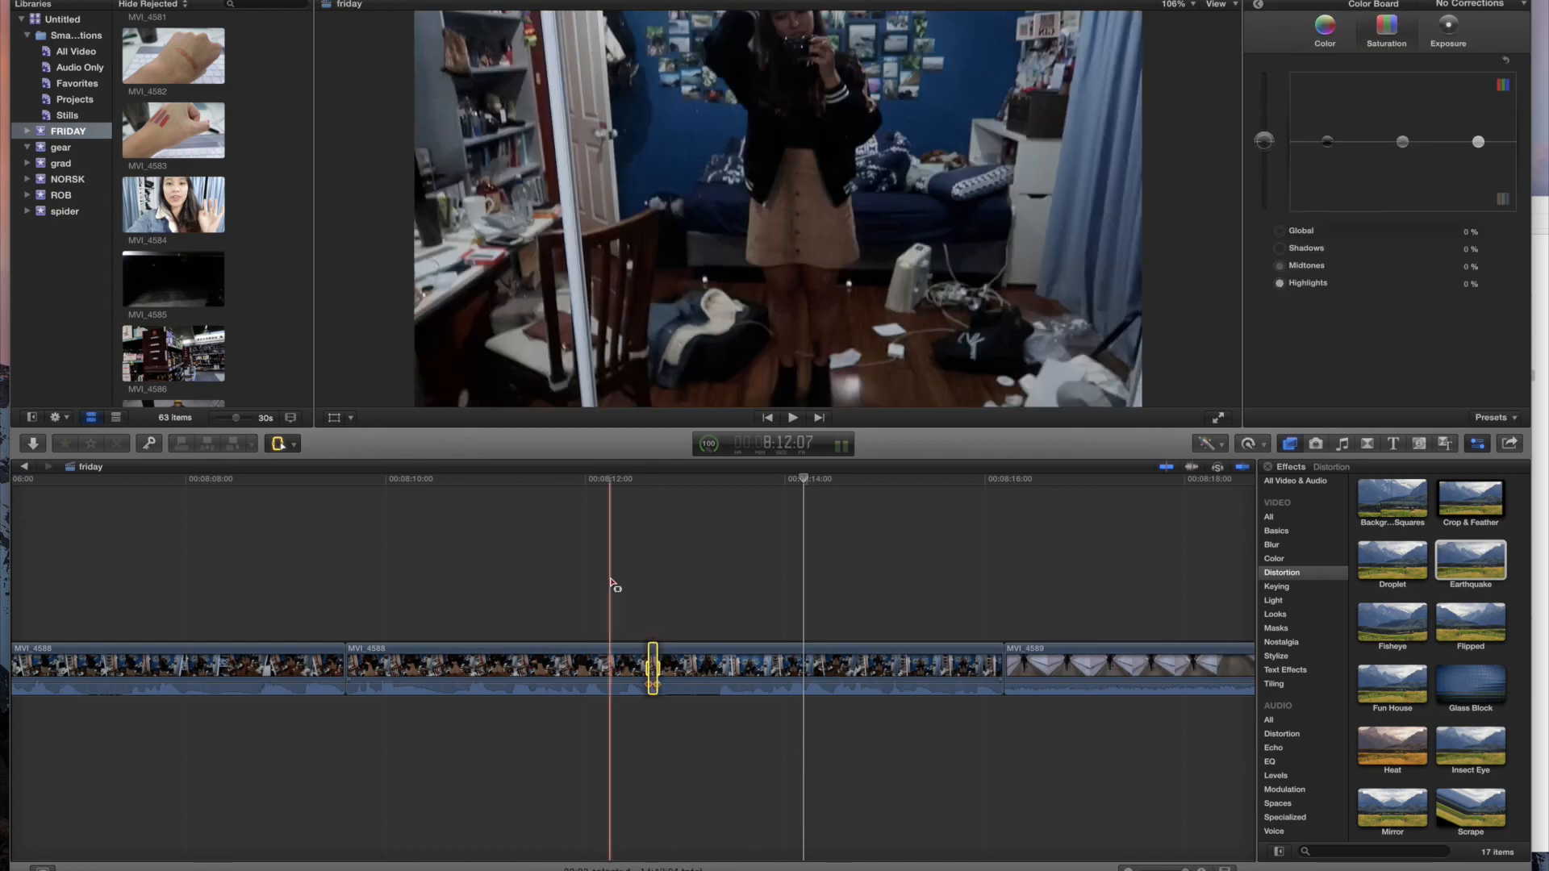
pyautogui.click(635, 583)
pyautogui.press('space')
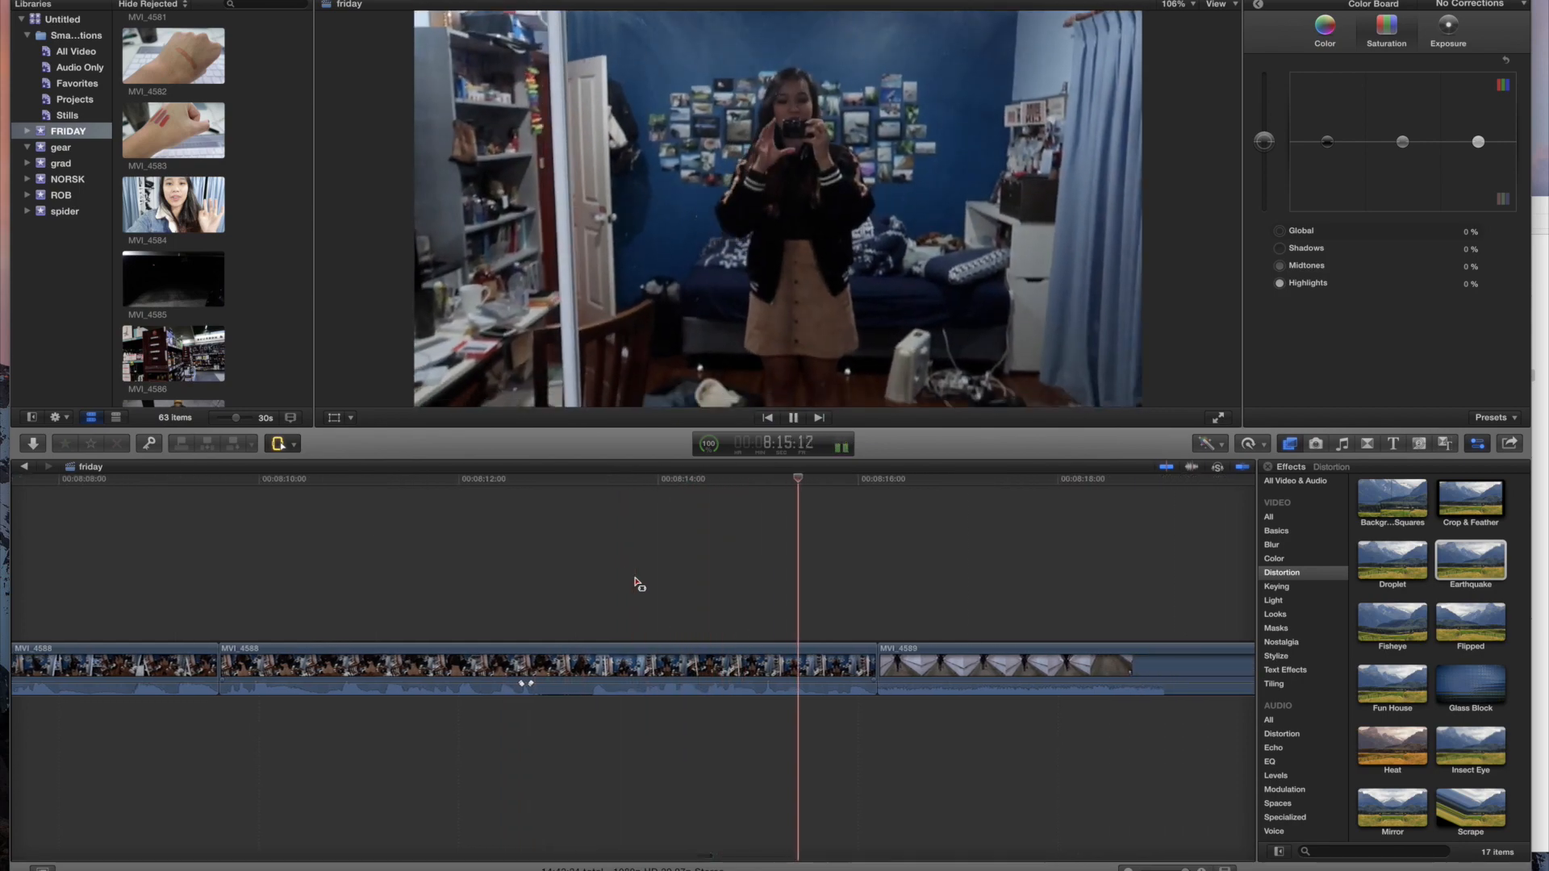
pyautogui.press('space')
# Step: Split the MVI_4589 walkway clip at about 8:17:24 and trim the second part down to the shot of the can
pyautogui.hscroll(8, 823, 636)
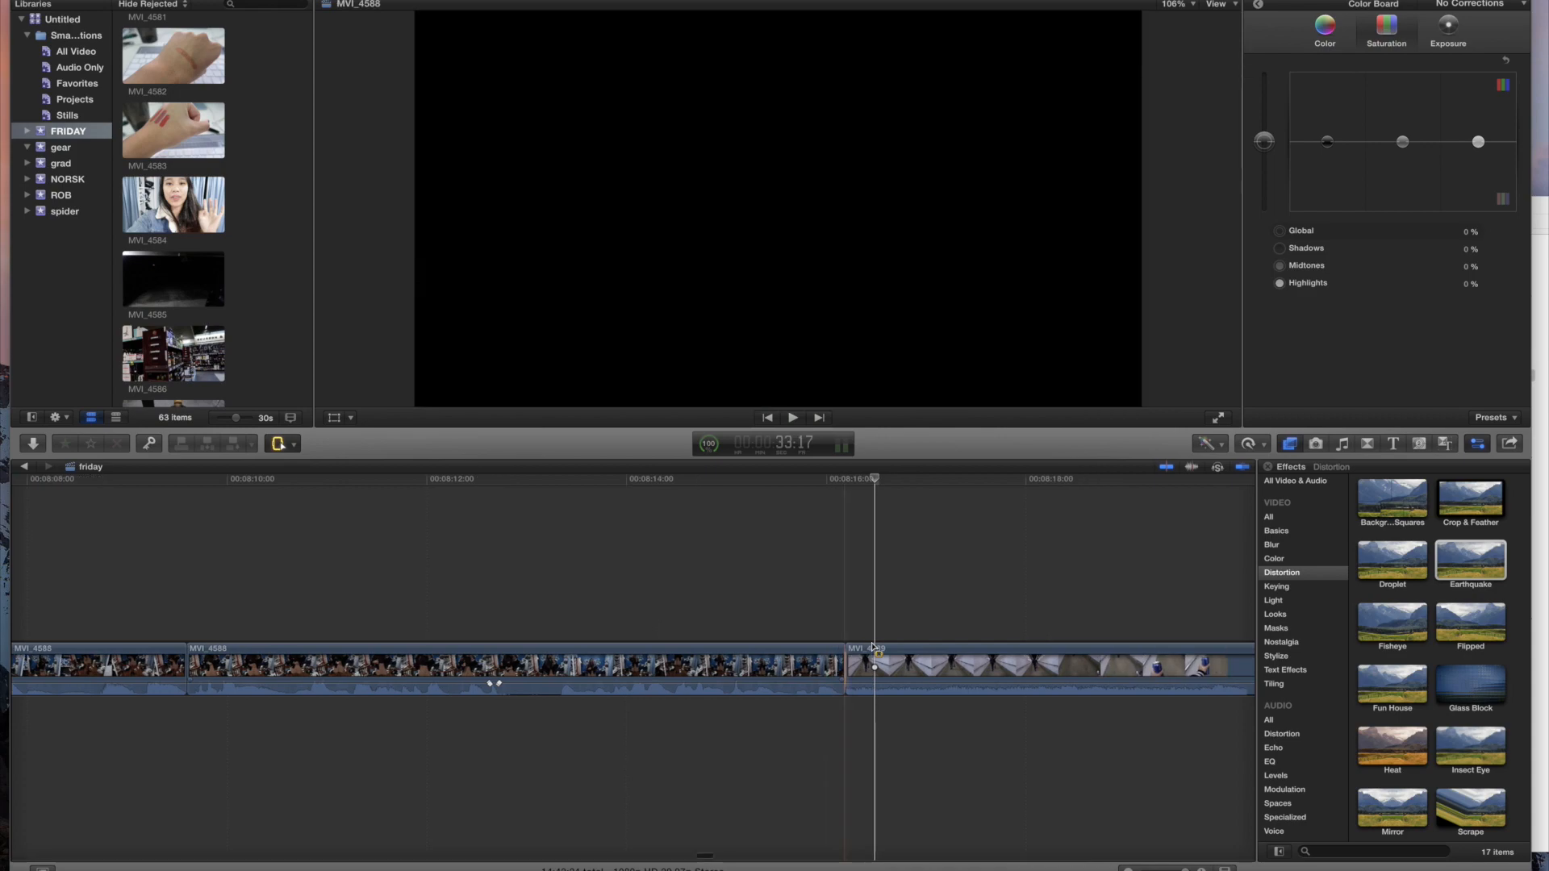
pyautogui.hscroll(5, 703, 638)
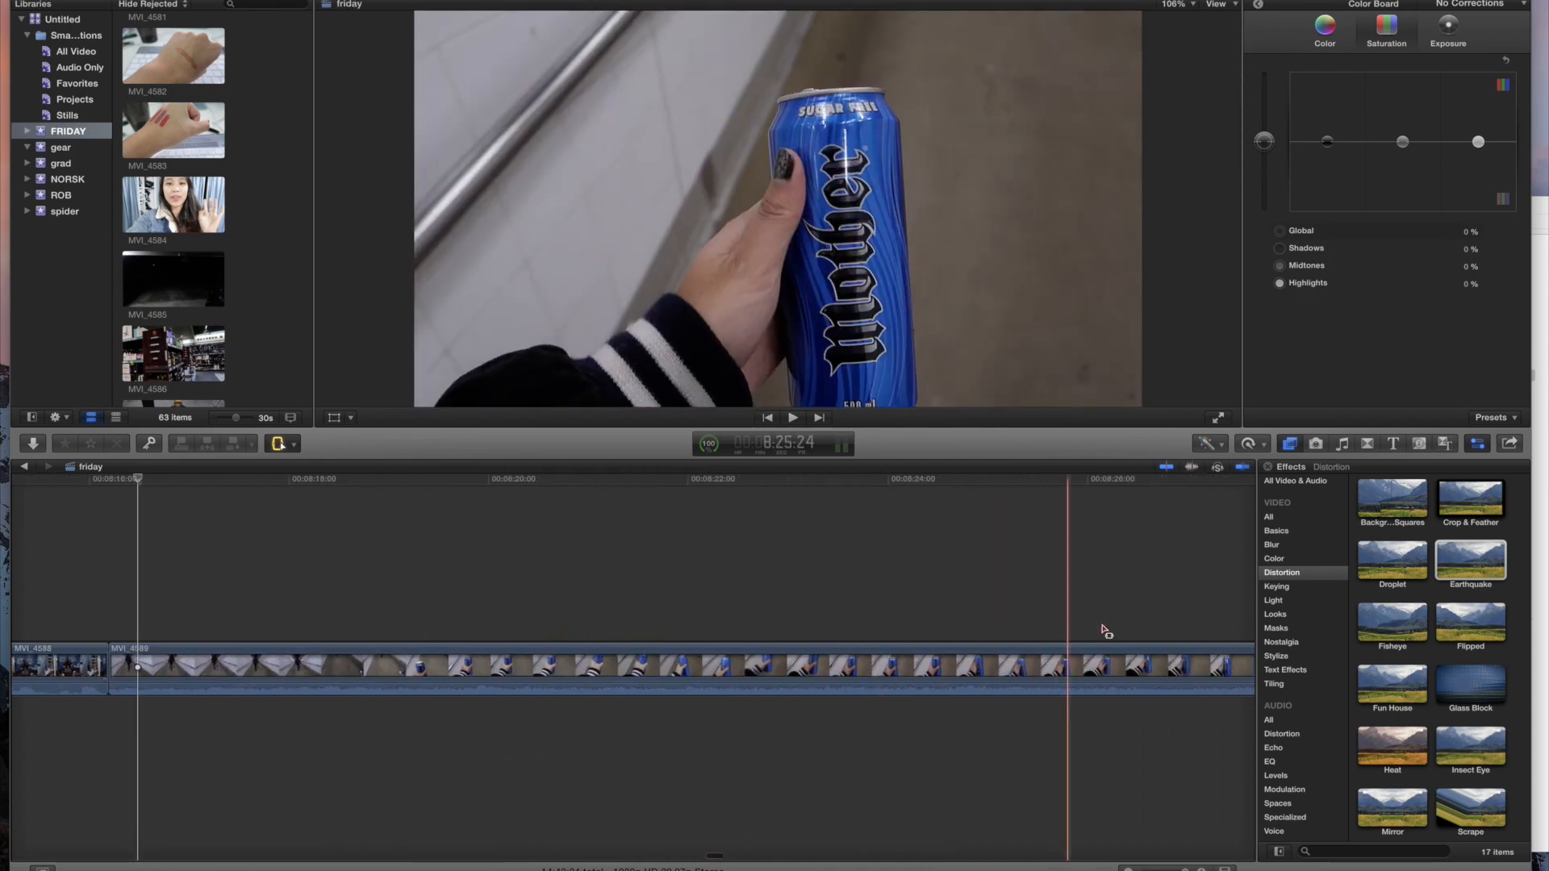
pyautogui.press('a')
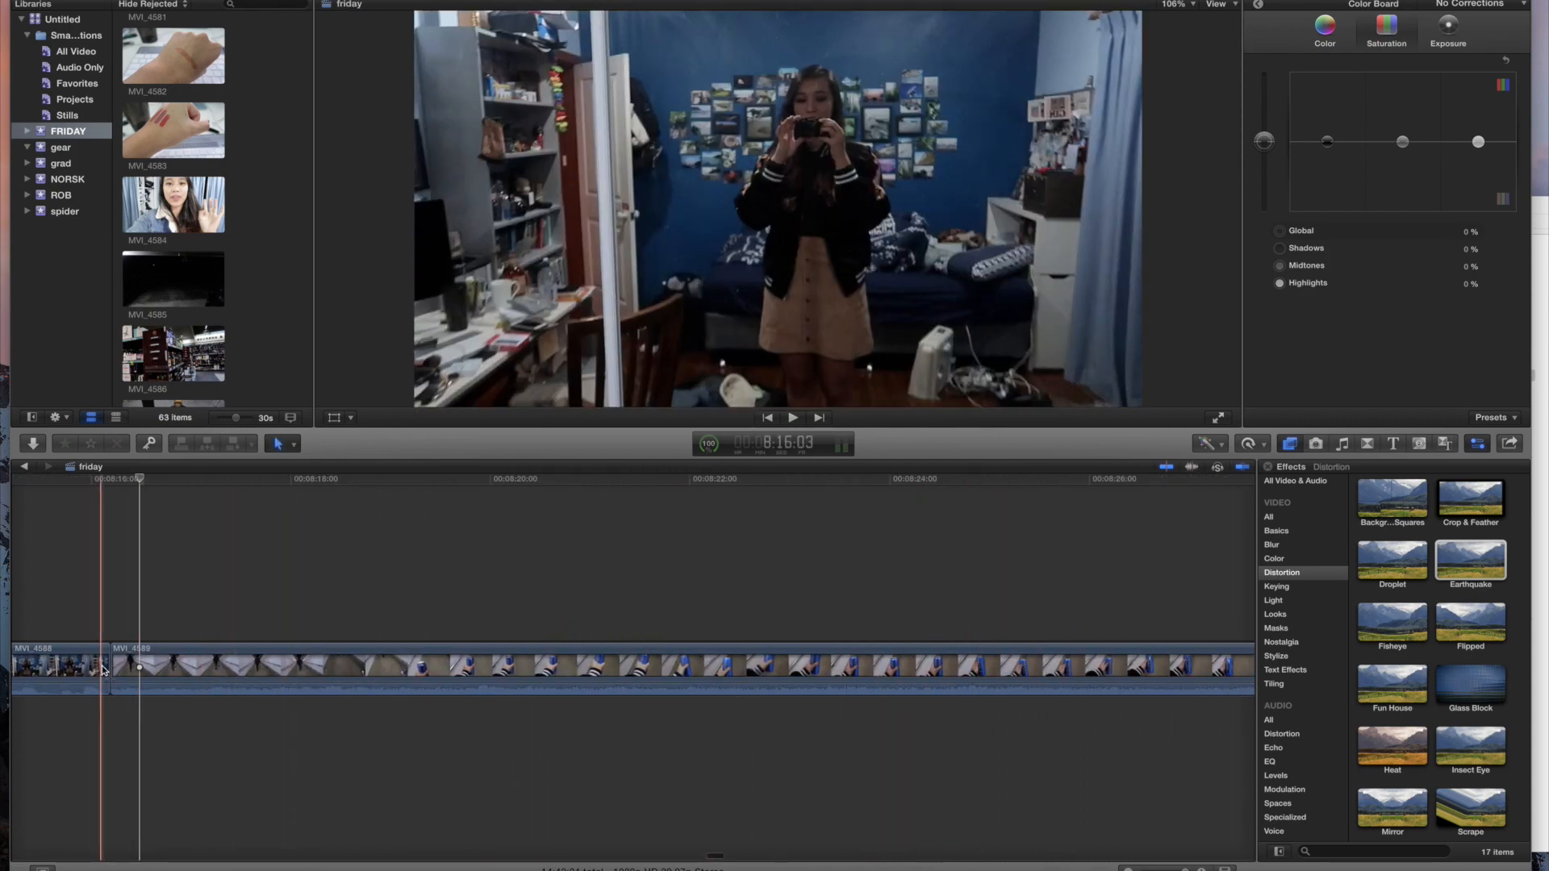
pyautogui.click(272, 666)
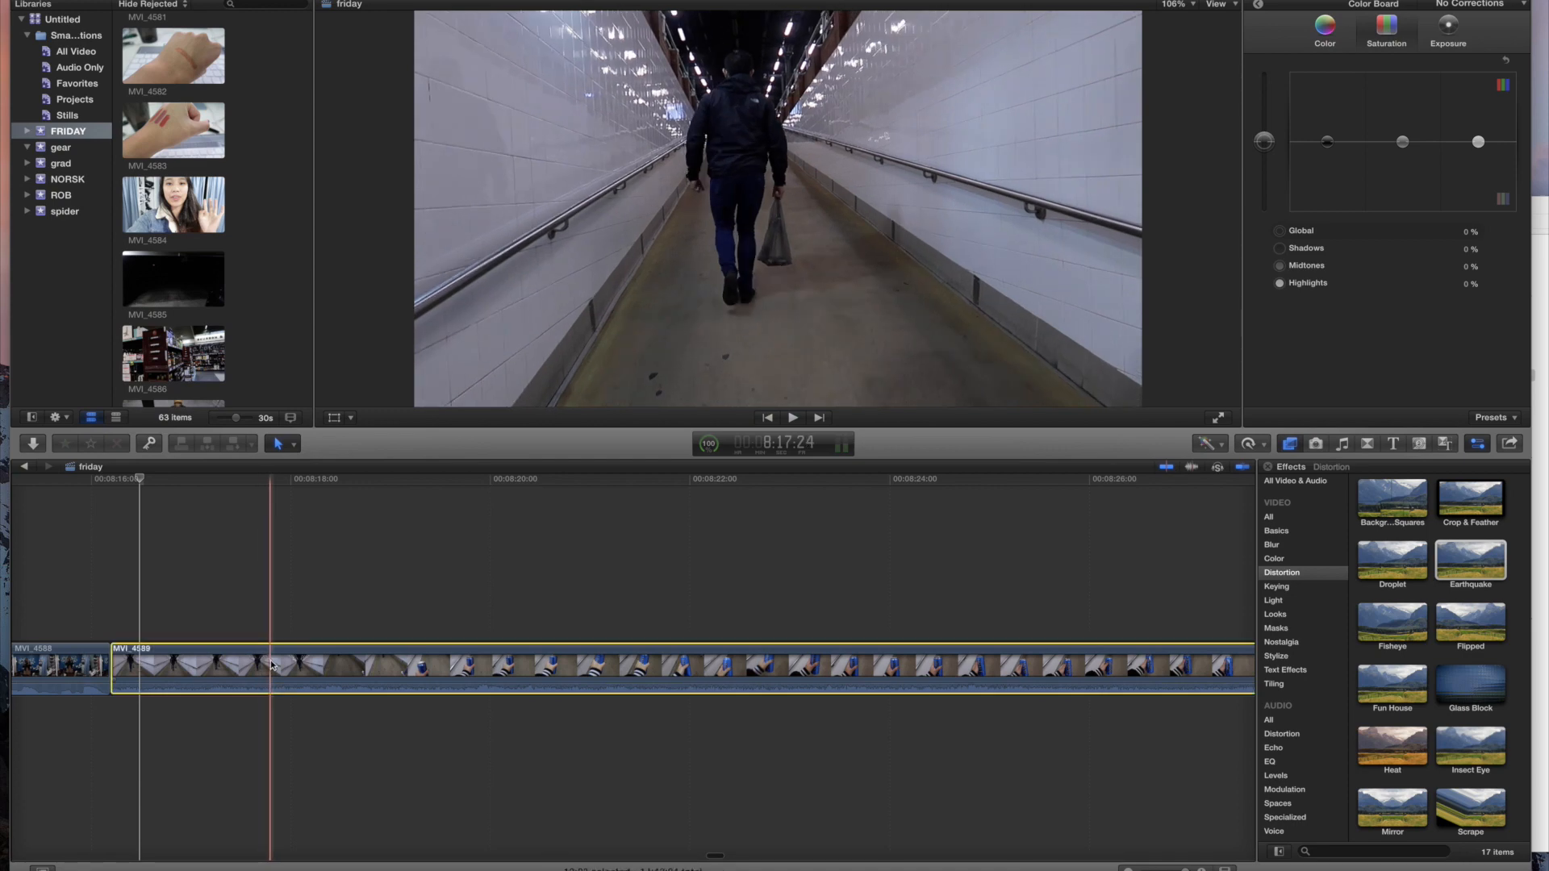
pyautogui.press('super+b')
pyautogui.moveTo(273, 665); pyautogui.dragTo(556, 658)
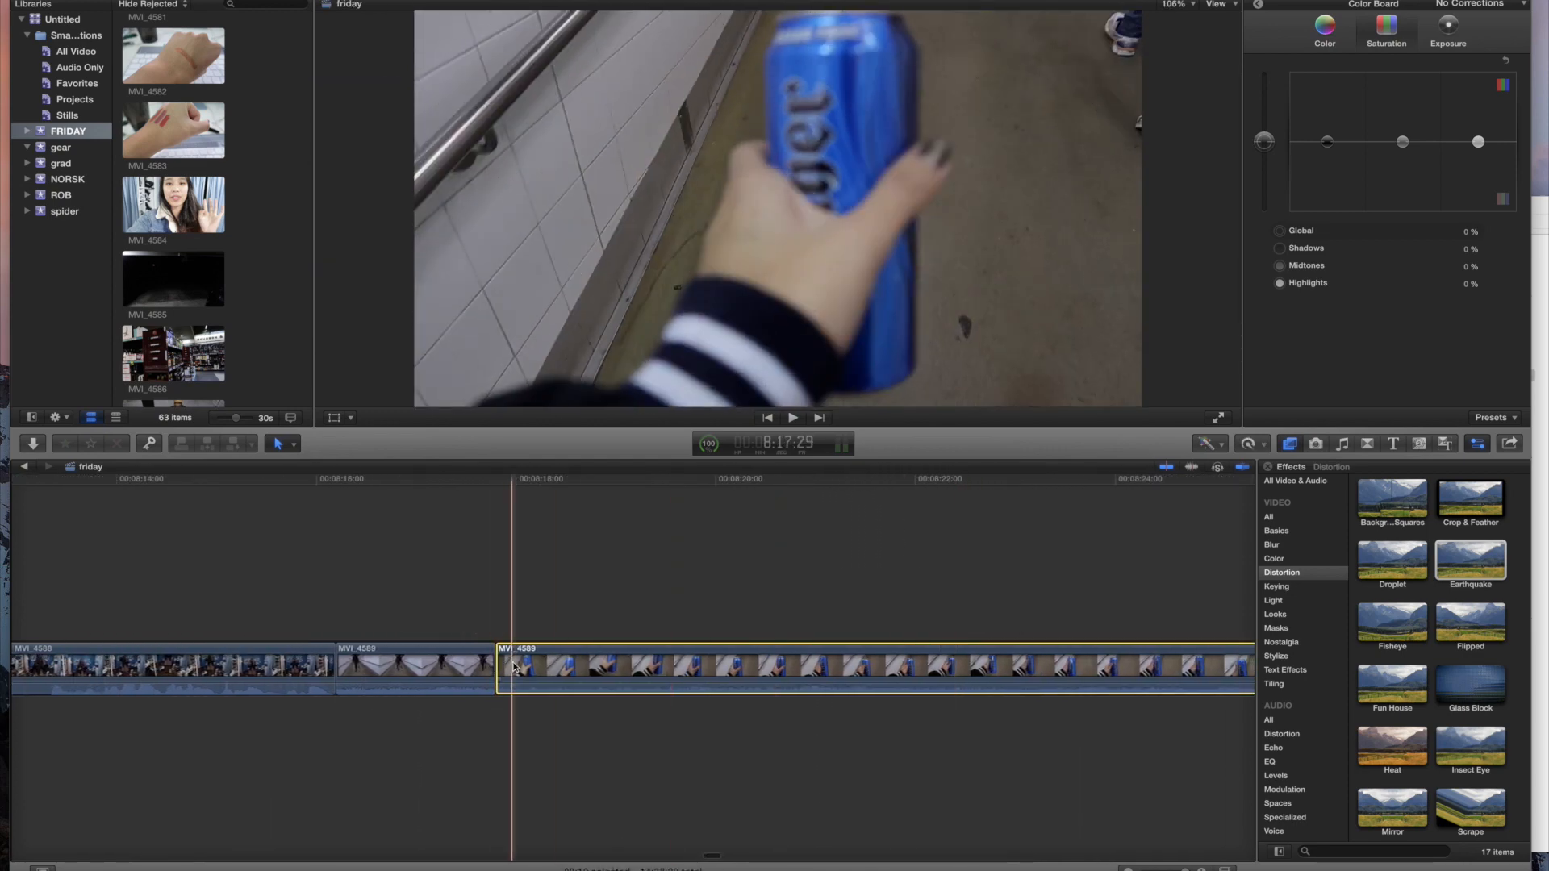
pyautogui.moveTo(504, 670); pyautogui.dragTo(936, 675)
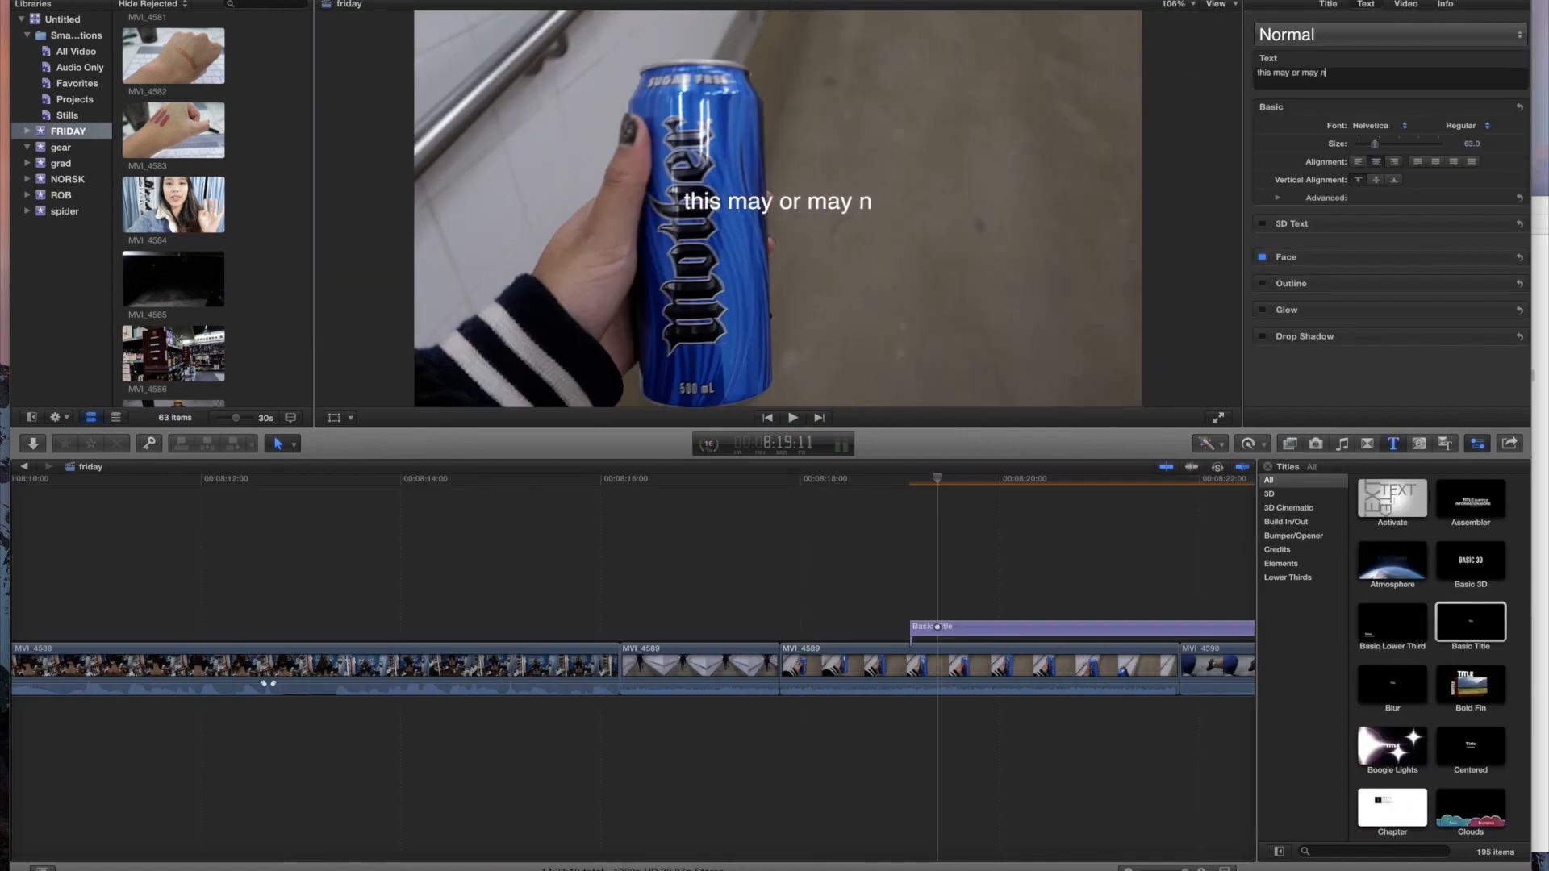
# Step: Set the text of the Basic Title over the can shot to "there may or may not be gin in this" on two lines
pyautogui.write('ot be a roadie')
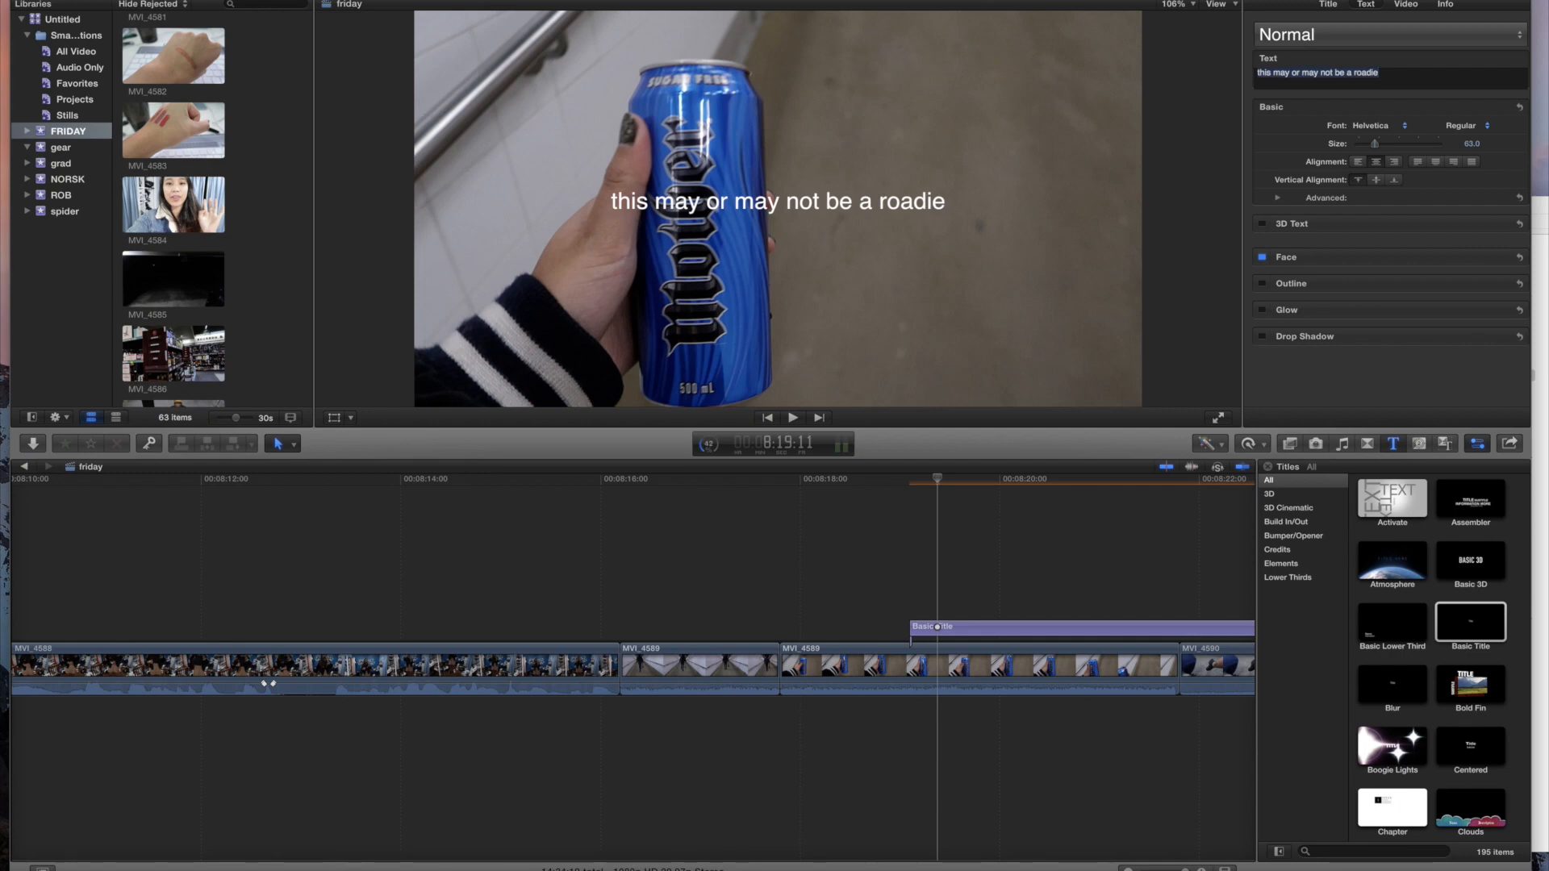
pyautogui.press('BackSpace')
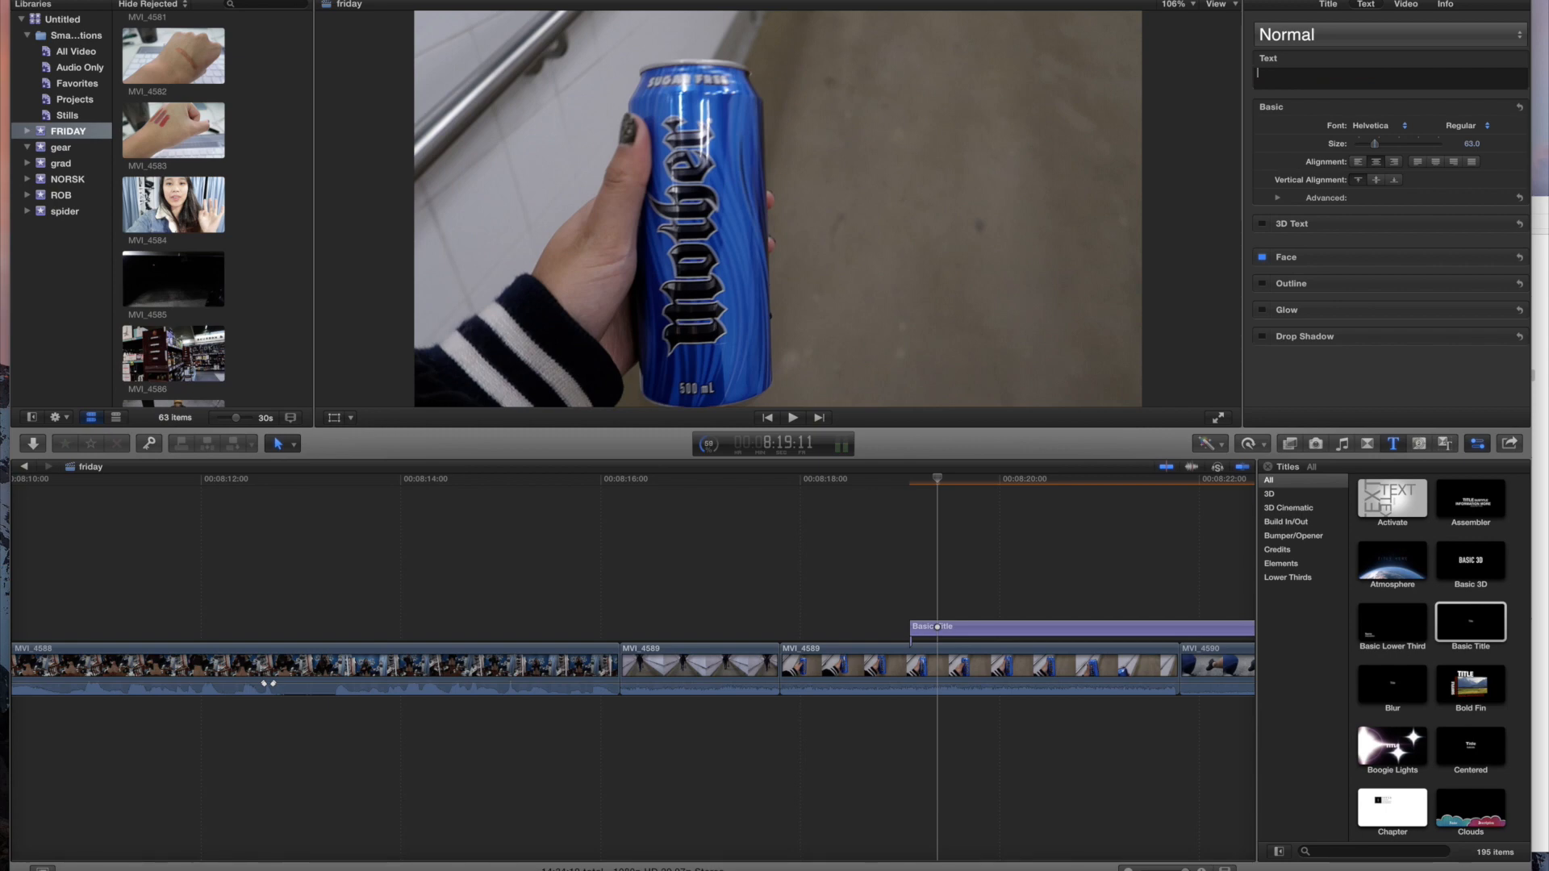
pyautogui.write('there may or may not be')
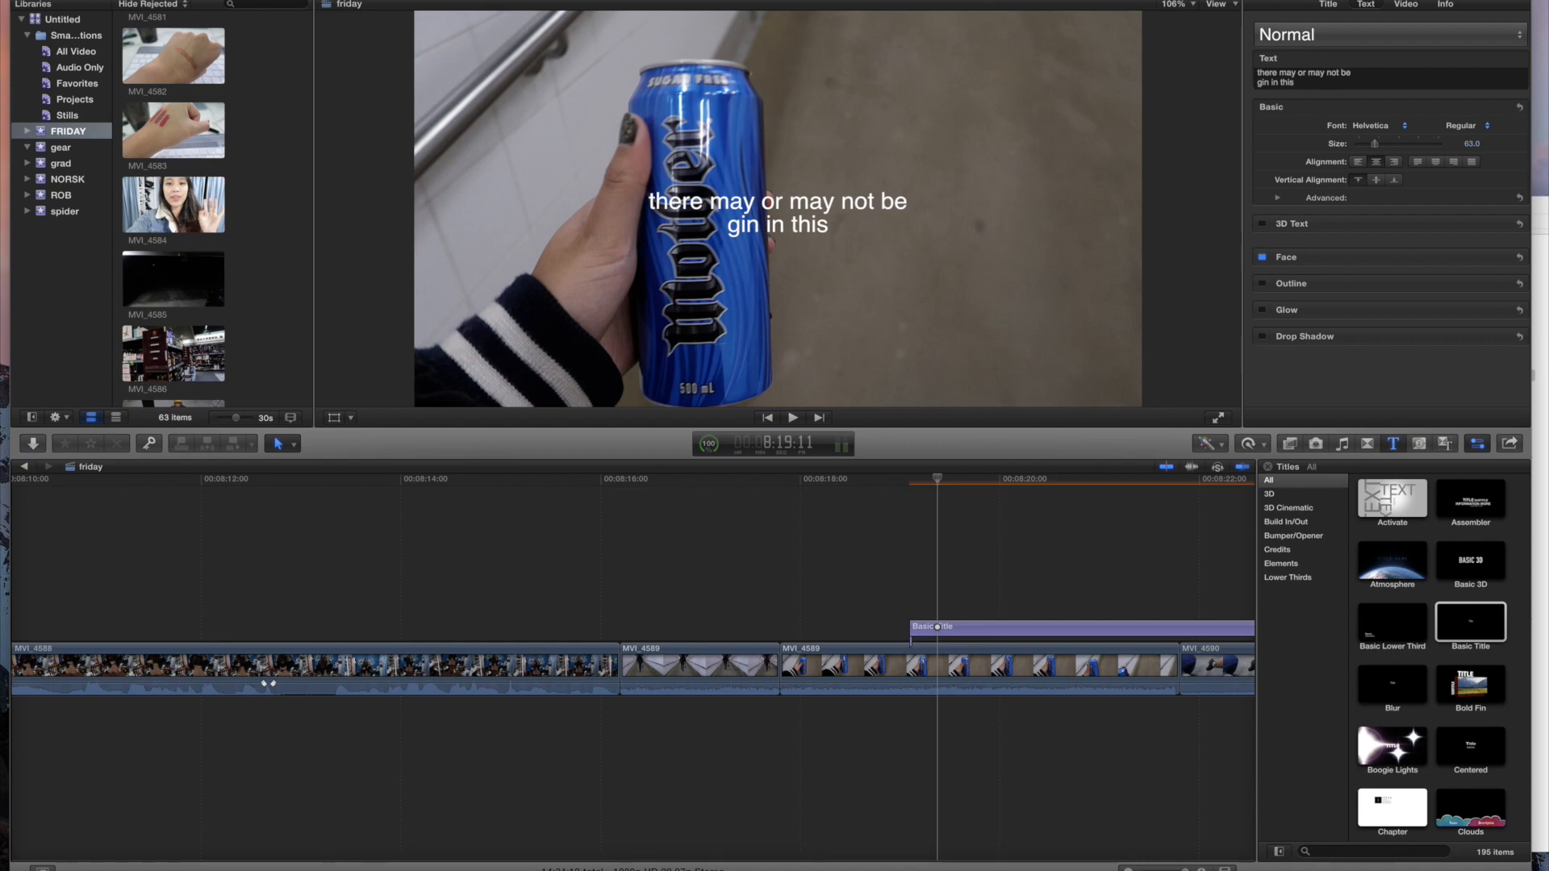
# Step: Change the title's font to Heiti TC Light and move the text to the lower area right of the can
pyautogui.click(1395, 131)
pyautogui.click(1394, 113)
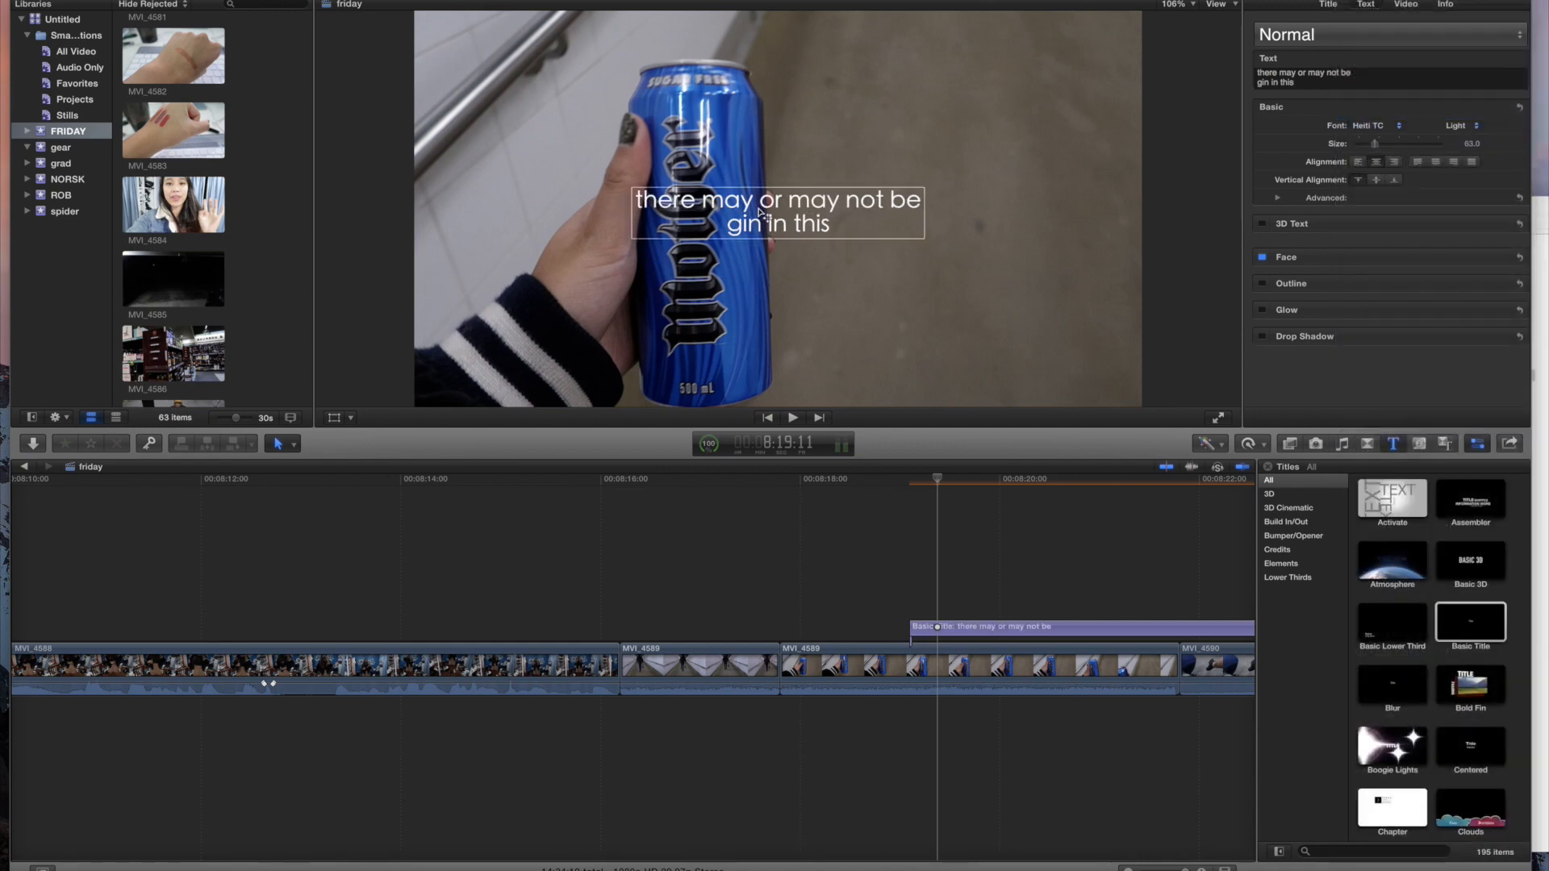
pyautogui.moveTo(779, 206); pyautogui.dragTo(932, 302)
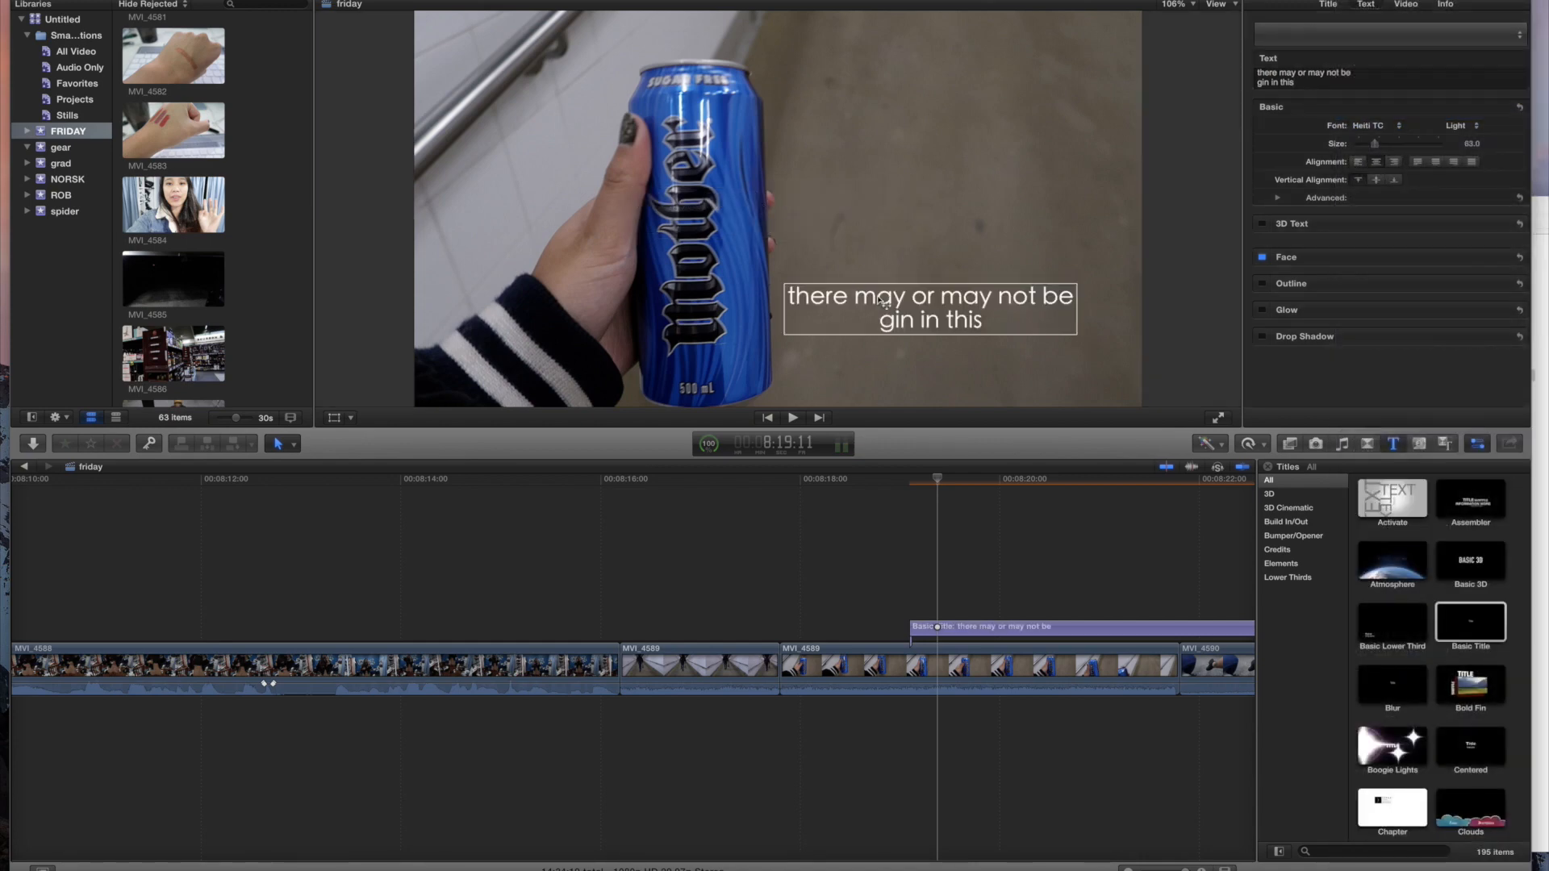
# Step: Cut the title and the MVI_4589 can clip at about 8:19:23 and delete the parts after the cut
pyautogui.click(980, 640)
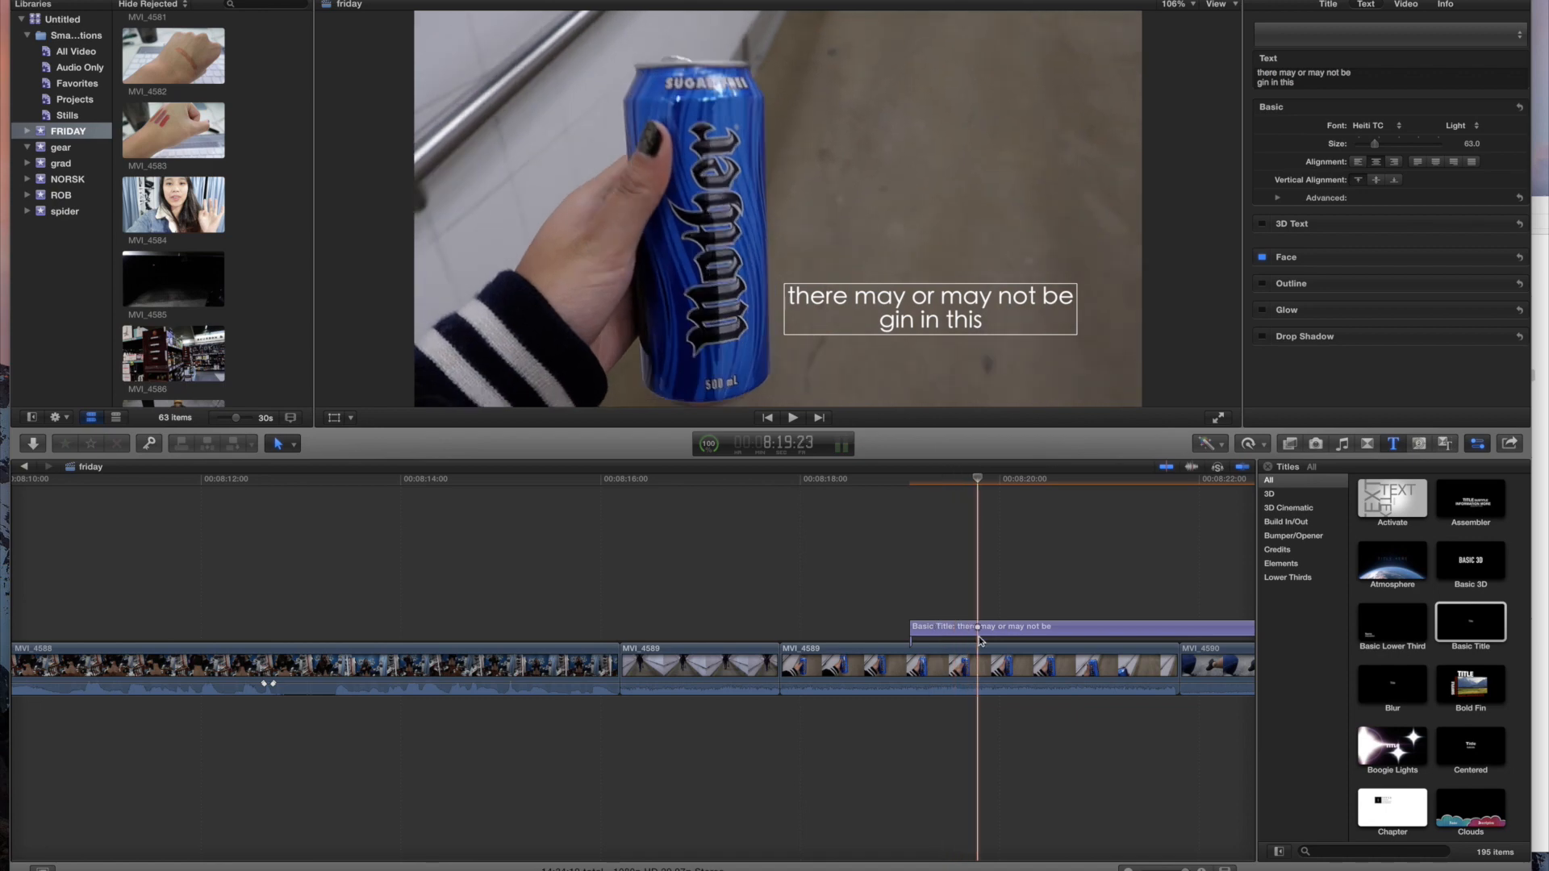
pyautogui.press('super+b')
pyautogui.click(986, 657)
pyautogui.press('super+b')
pyautogui.moveTo(1010, 557); pyautogui.dragTo(1045, 718)
pyautogui.press('BackSpace')
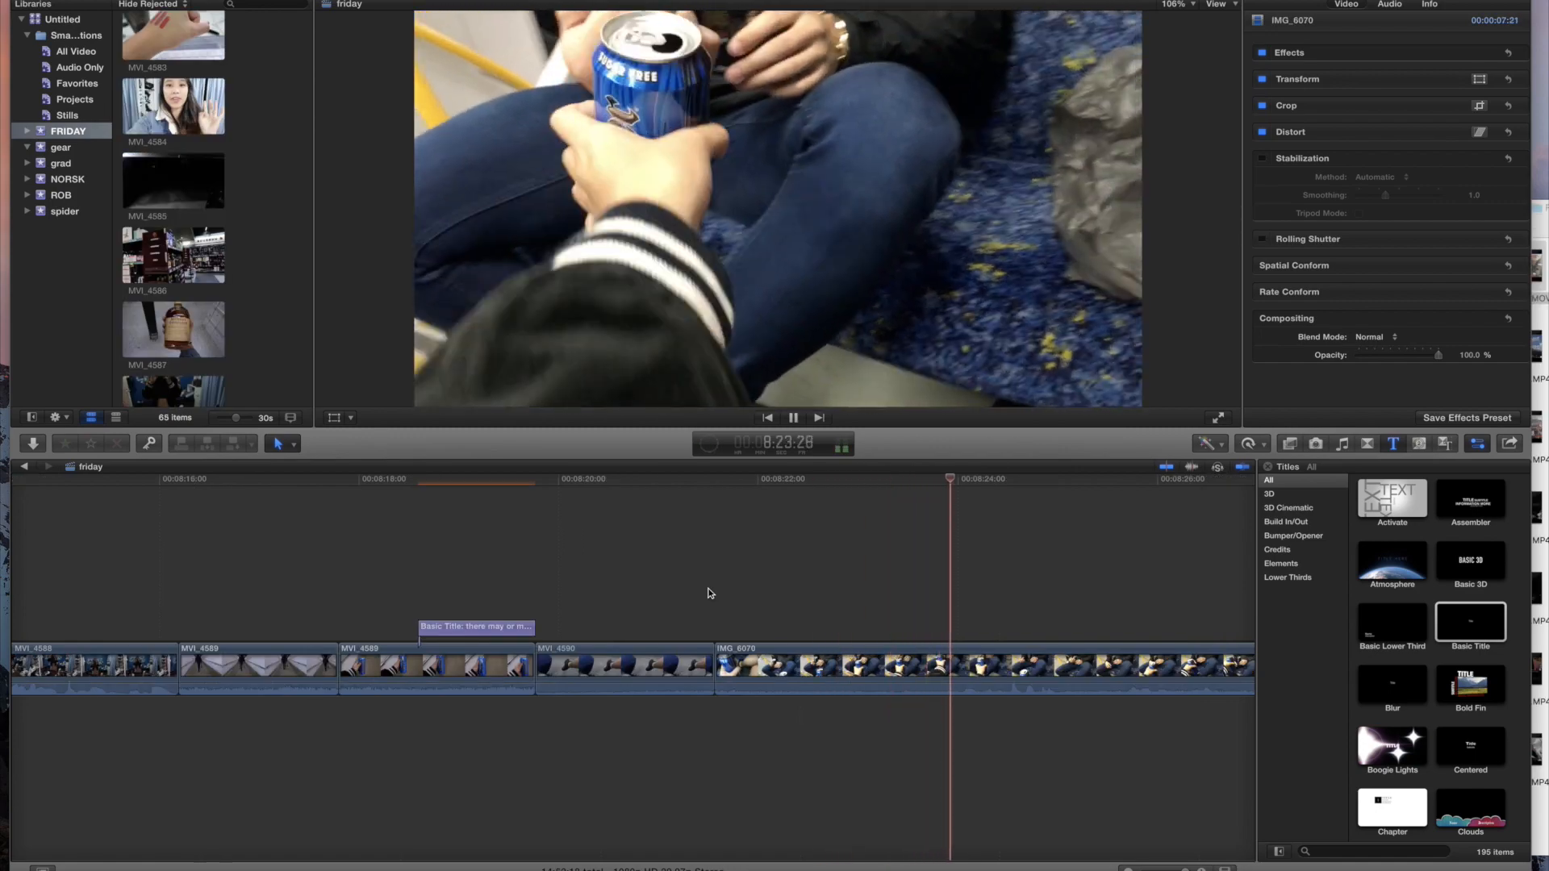
# Step: Split the IMG_6070 train clip at 8:24:29 and look over the footage that follows
pyautogui.press('space')
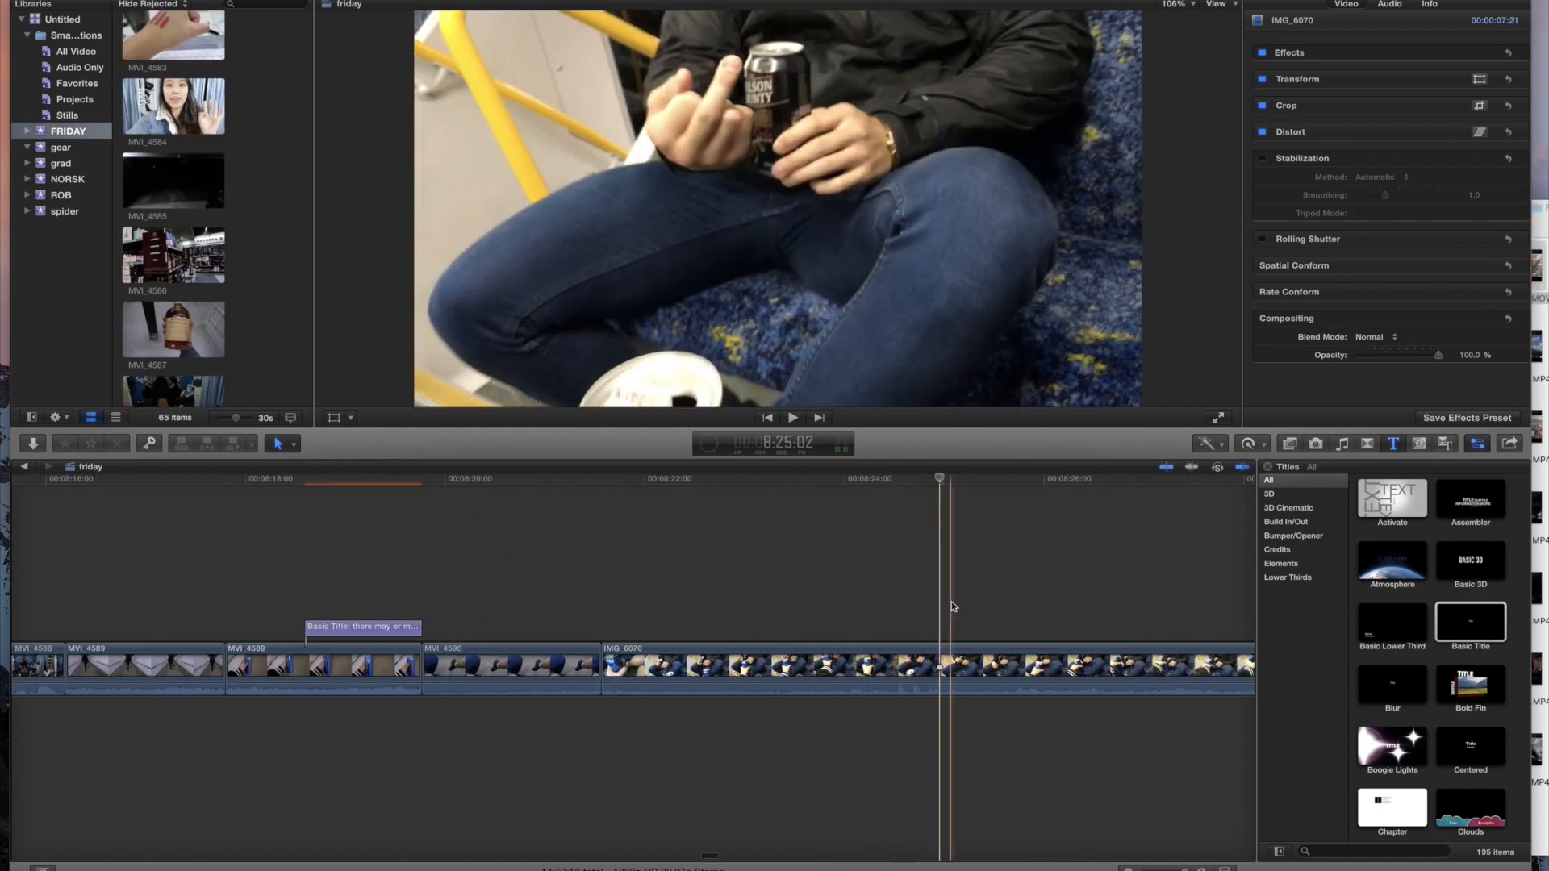
pyautogui.click(944, 666)
pyautogui.press('cmd+b')
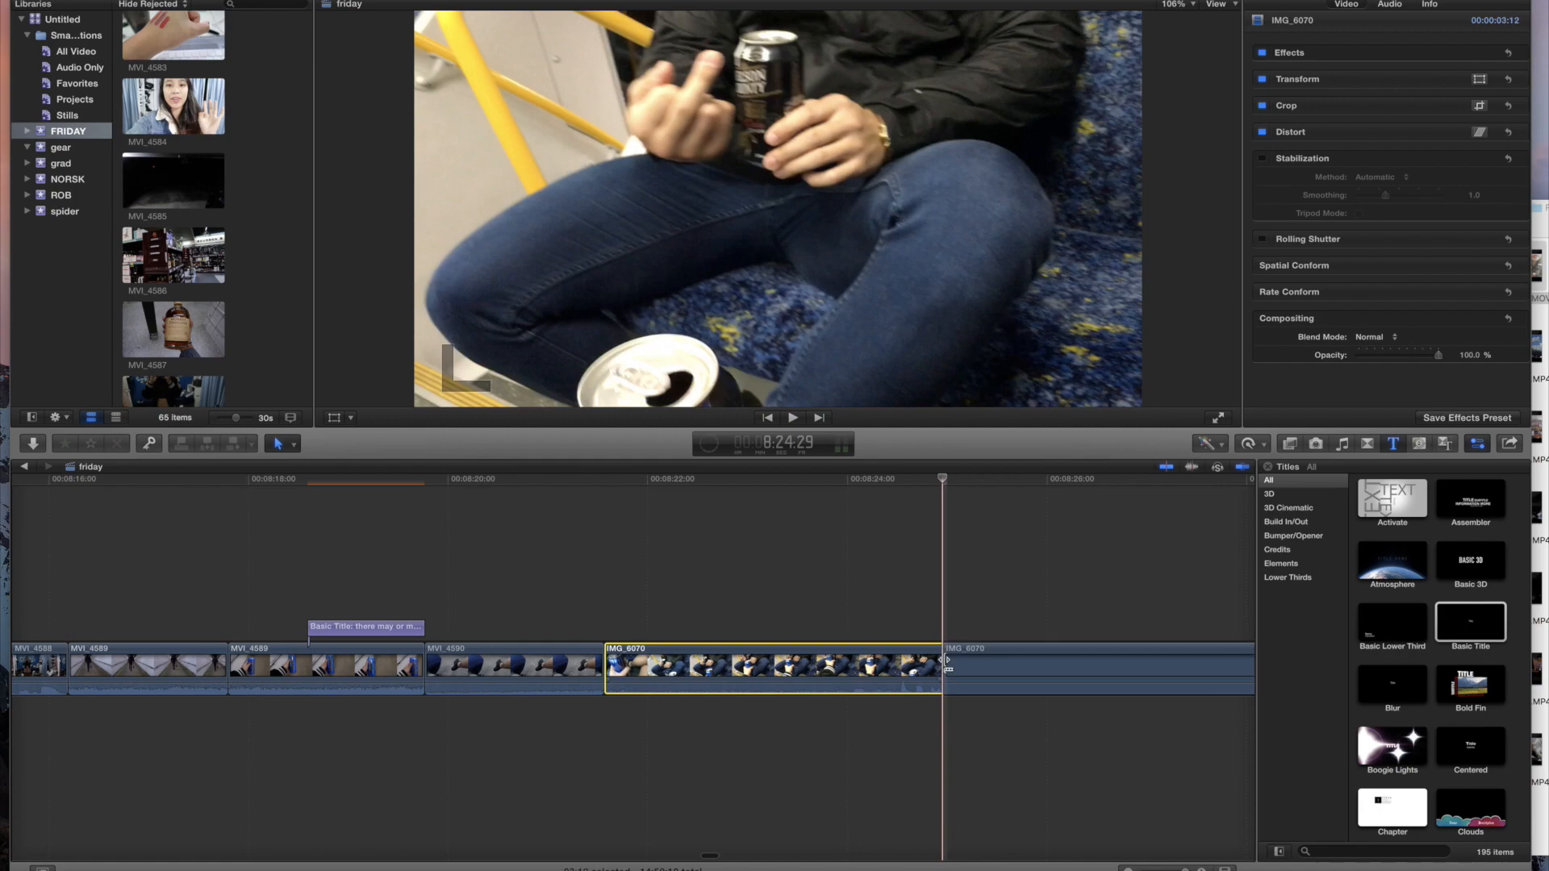
pyautogui.hscroll(5, 955, 663)
pyautogui.hscroll(2, 955, 663)
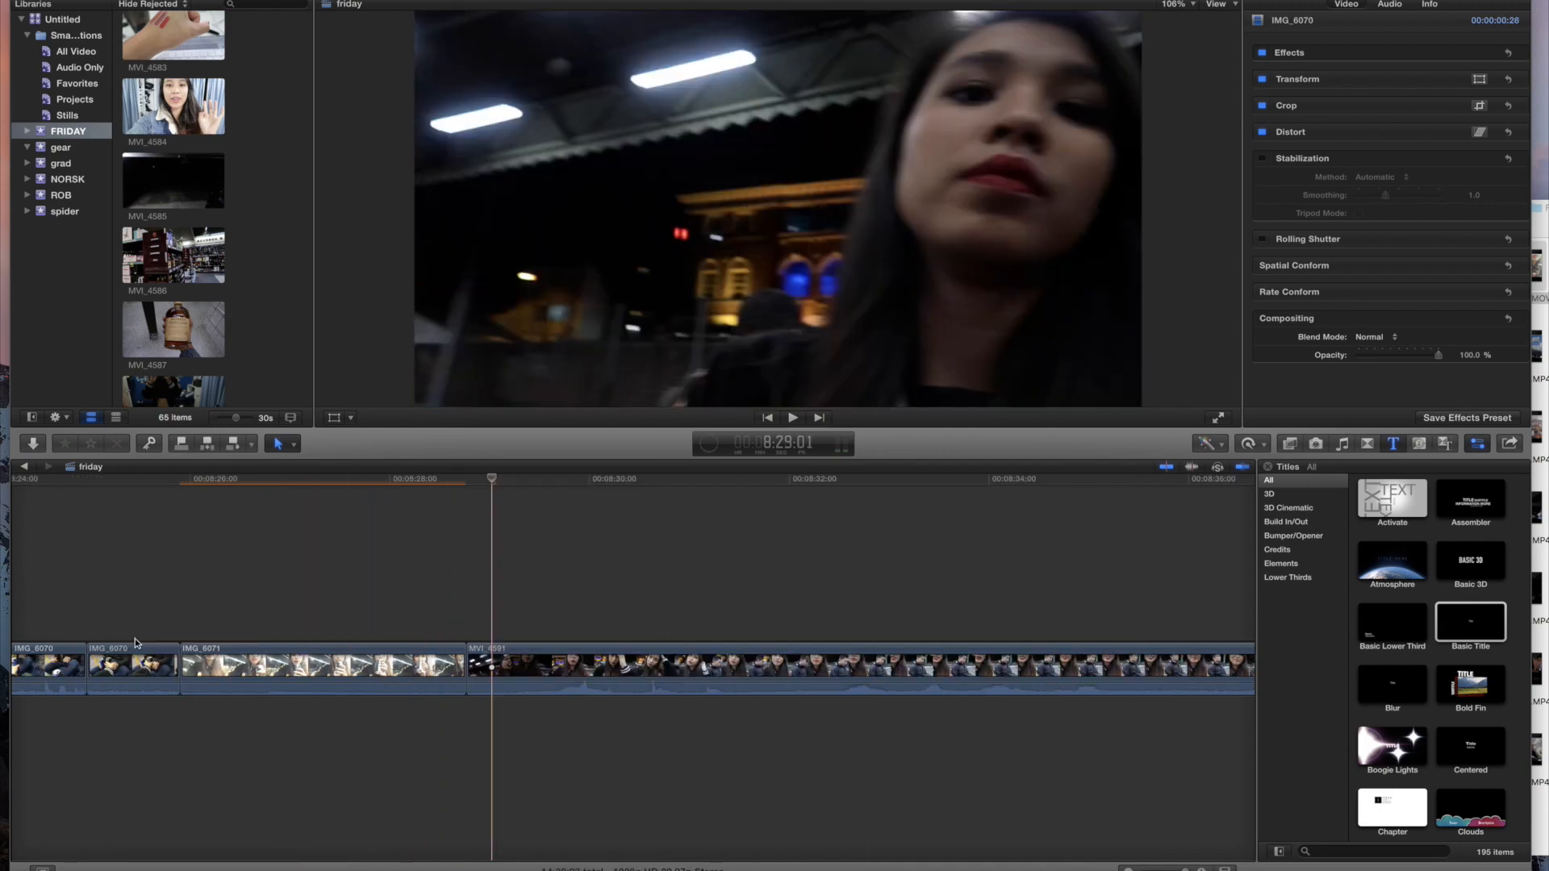
# Step: Delete the second part of the split IMG_6070 clip together with the IMG_6071 clip after it
pyautogui.click(136, 662)
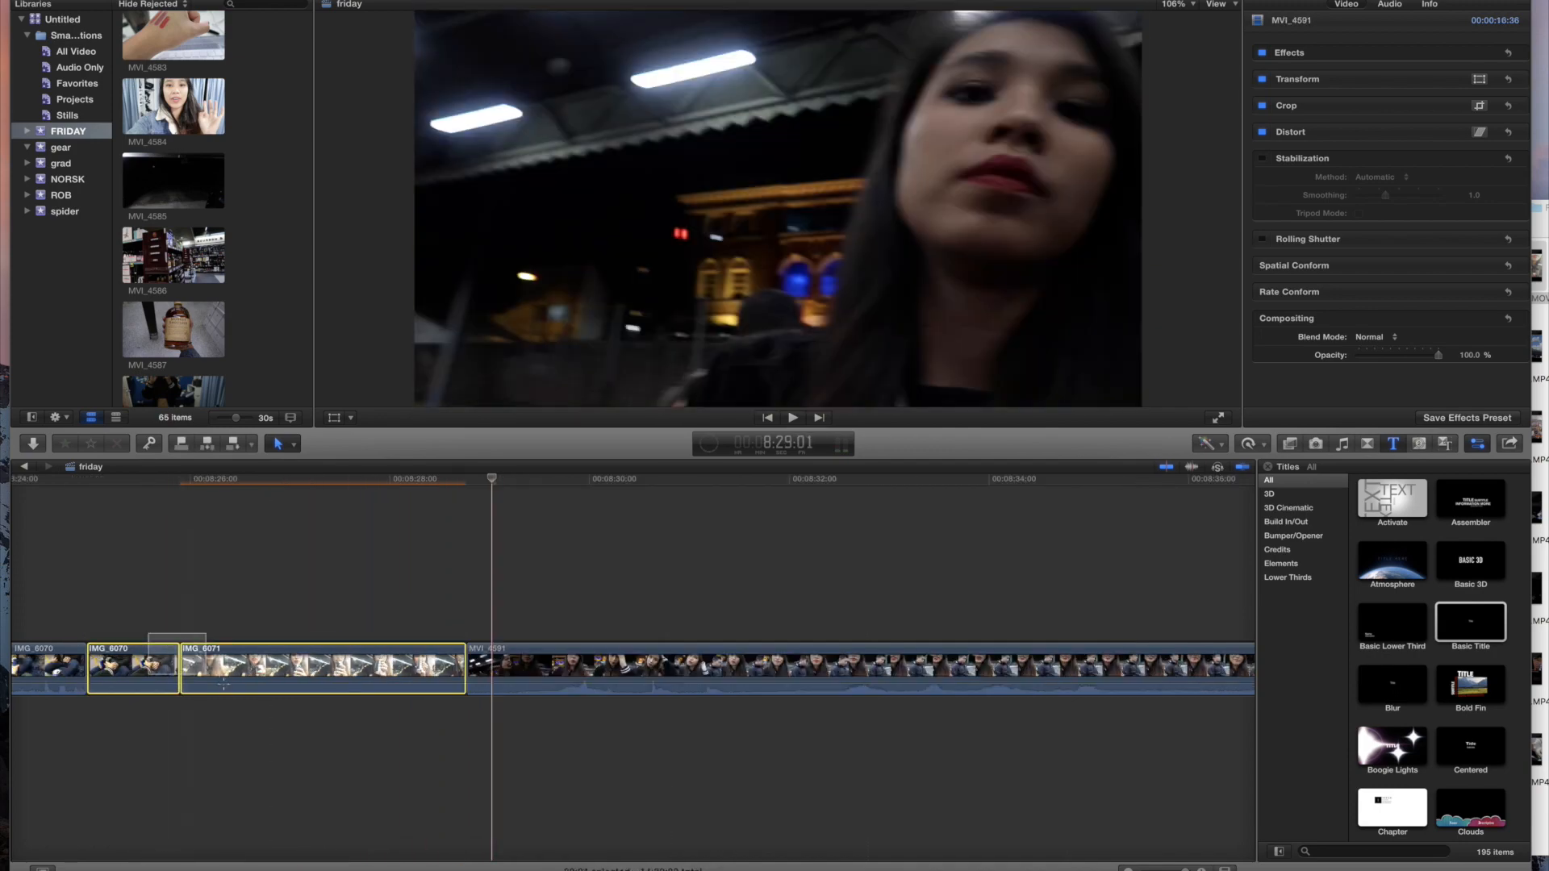
pyautogui.keyDown('shift'); pyautogui.click(226, 670); pyautogui.keyUp('shift')
pyautogui.press('Delete')
pyautogui.hscroll(-2, 95, 657)
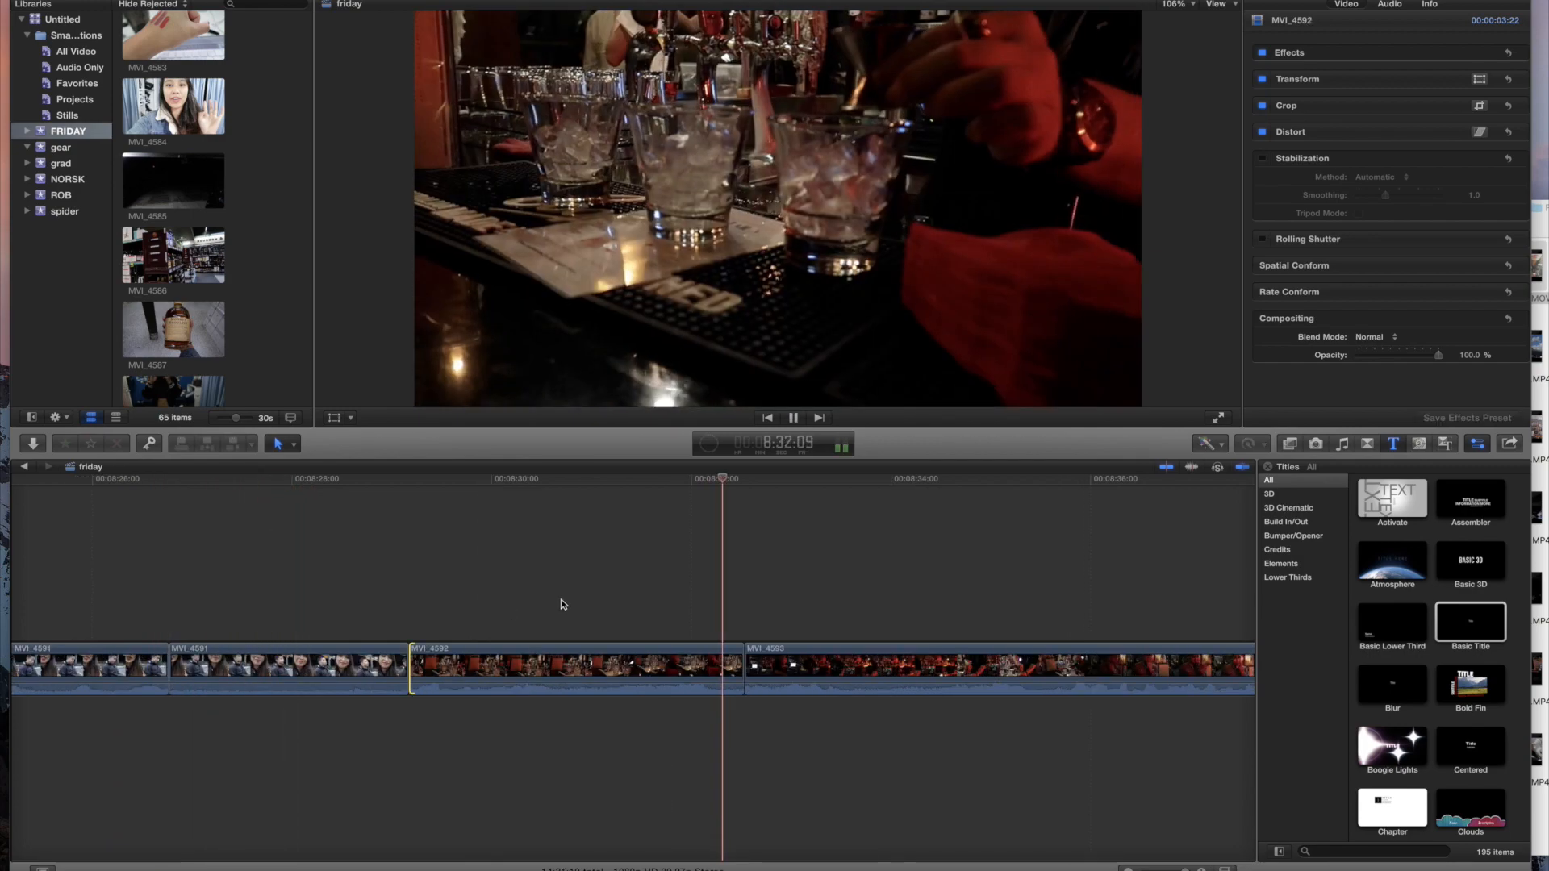
# Step: Add a Basic Title over the MVI_4592 bar shot, set its text to "rose hotel broadway" and move it to the centre of the frame
pyautogui.click(575, 575)
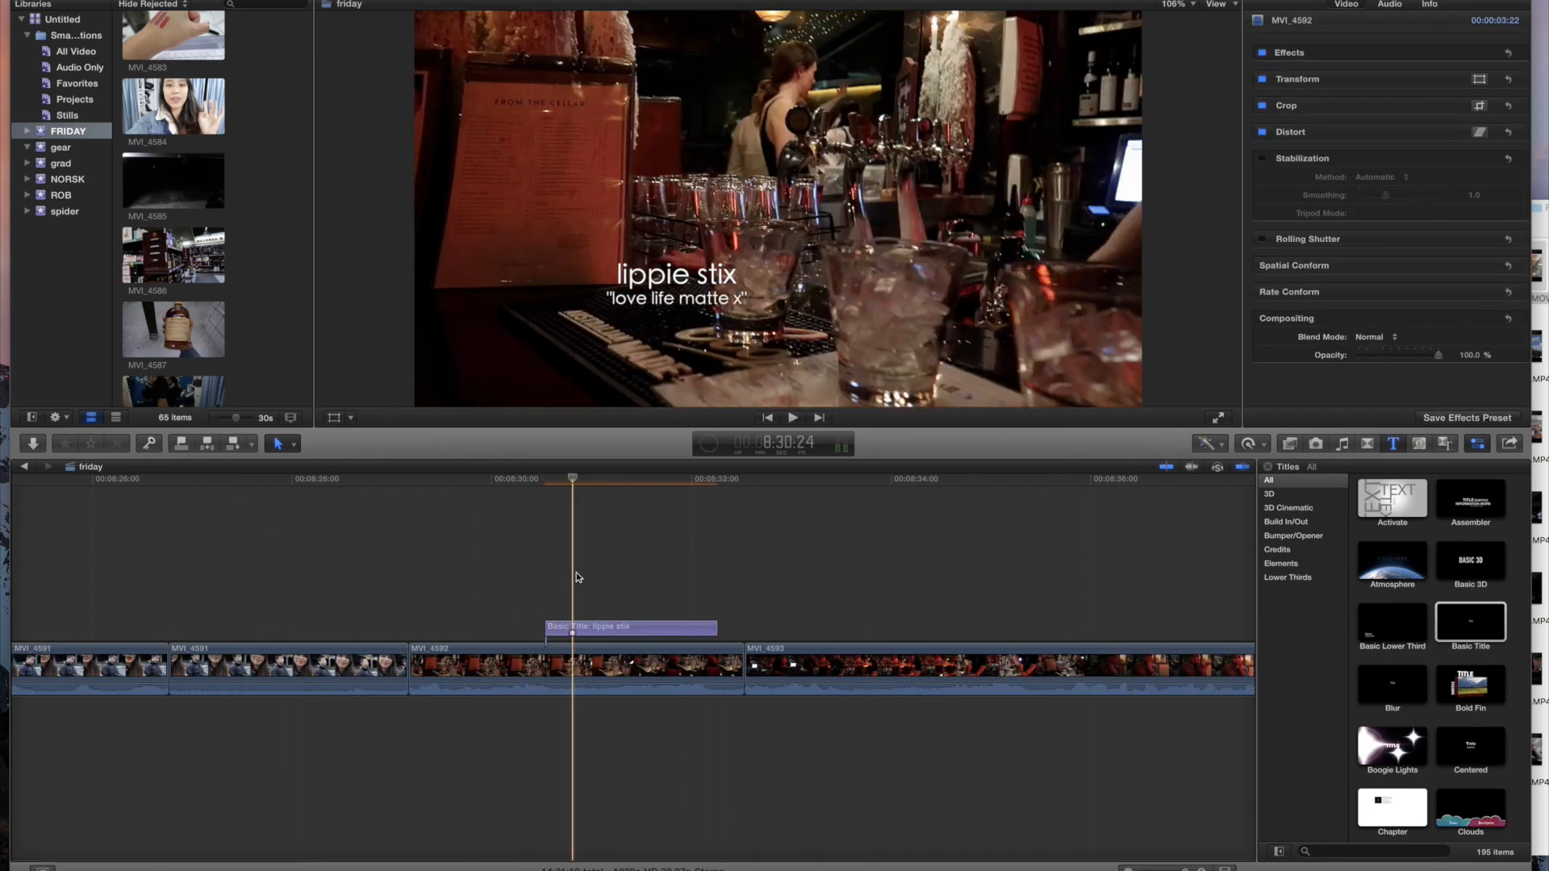
pyautogui.click(1360, 82)
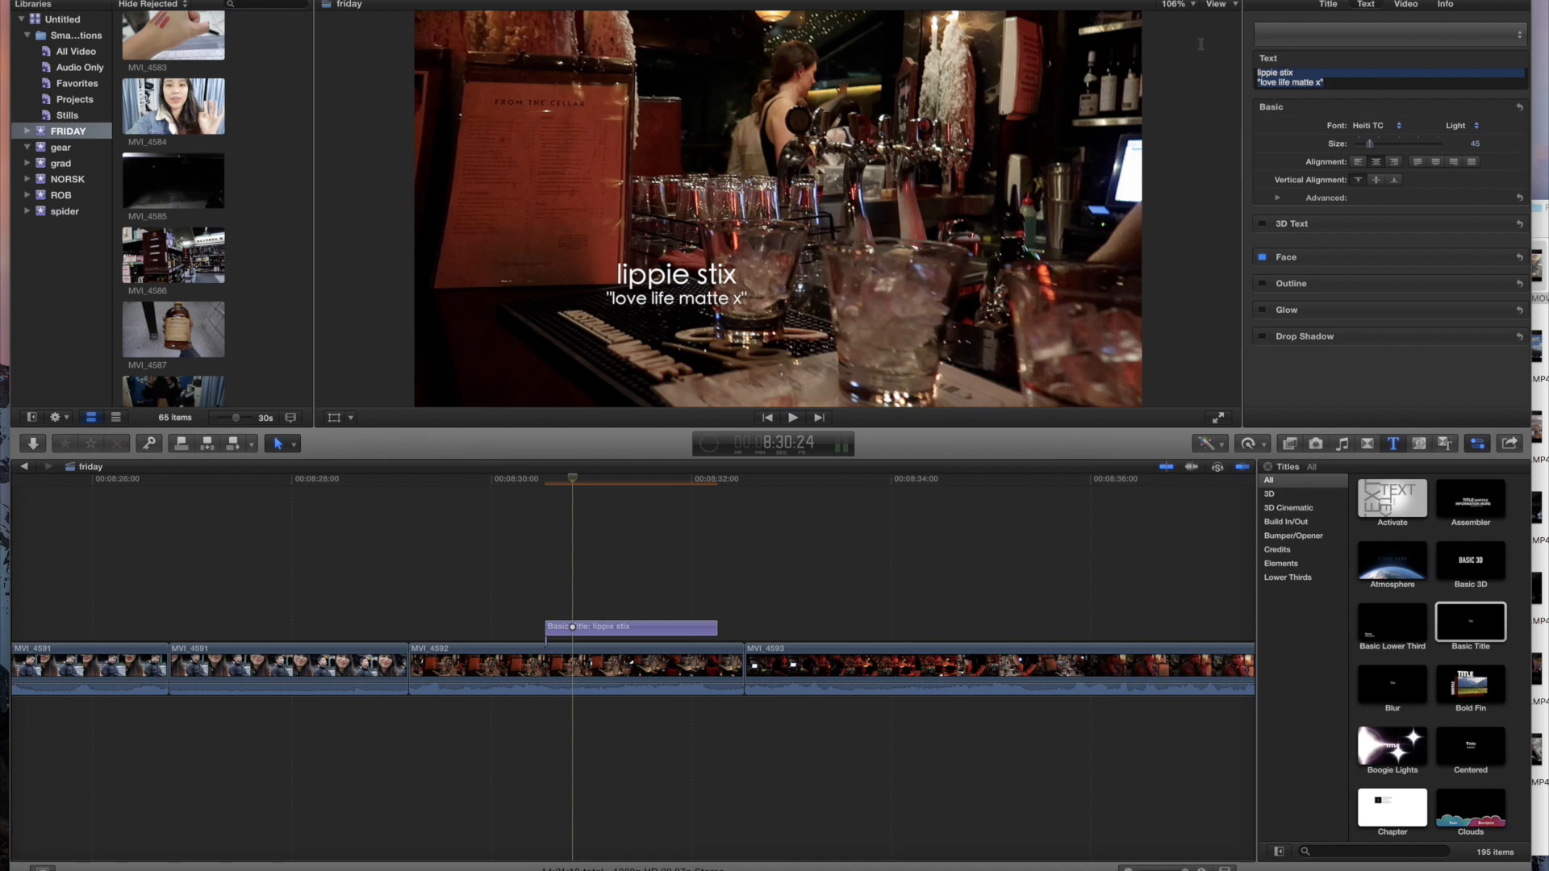
pyautogui.write('rps')
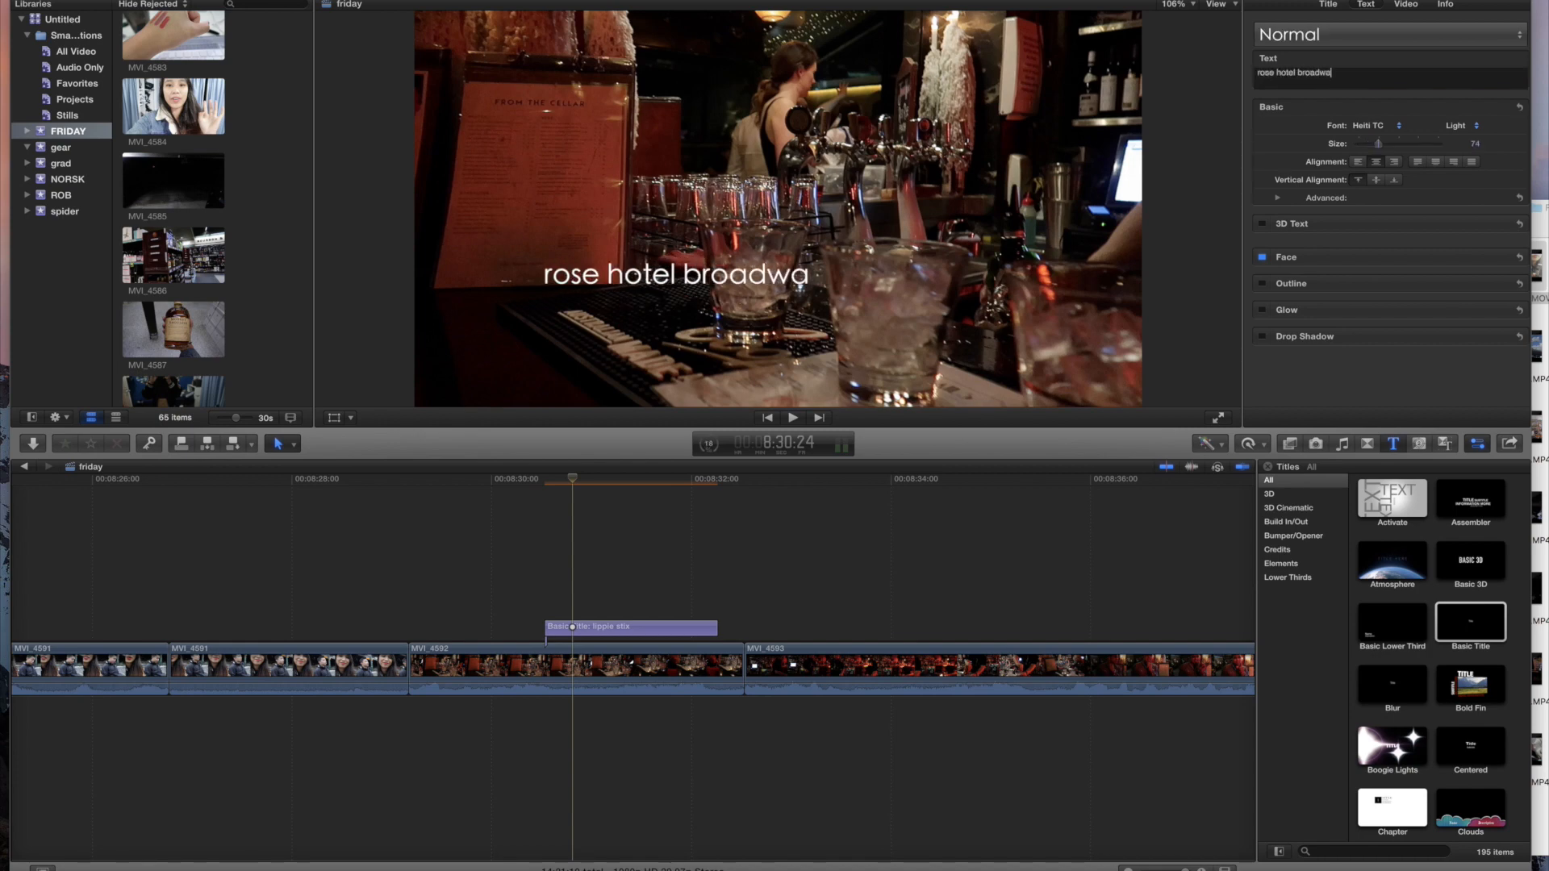
pyautogui.click(660, 276)
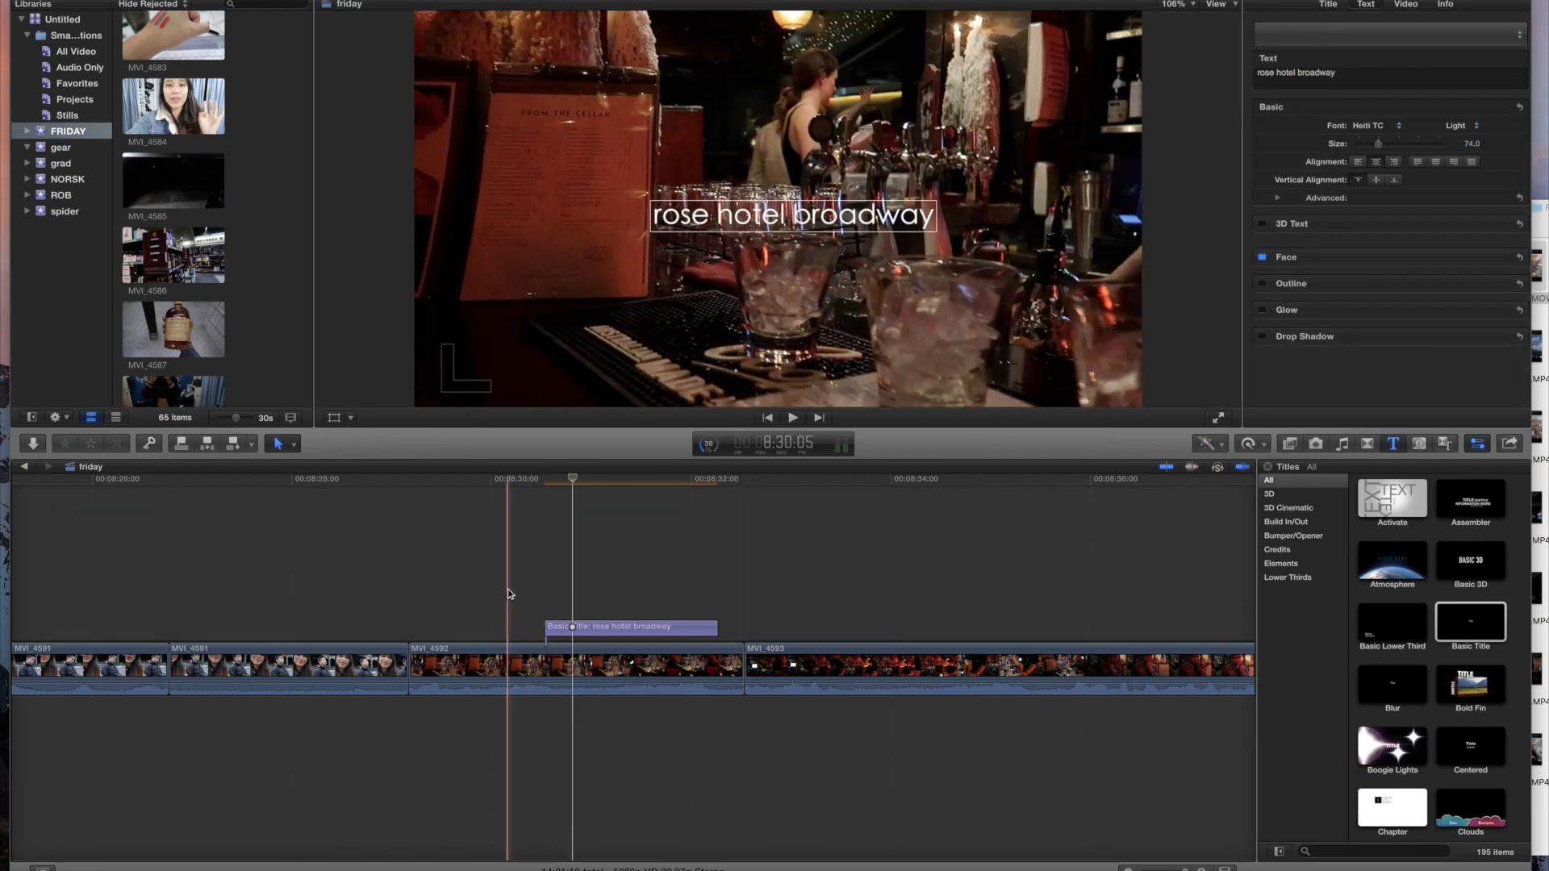
# Step: Look over the uncut bar footage from MVI_4593 through MVI_4597 that follows the title
pyautogui.hscroll(9, 504, 599)
pyautogui.click(474, 614)
pyautogui.hscroll(3, 973, 605)
pyautogui.hscroll(15, 530, 571)
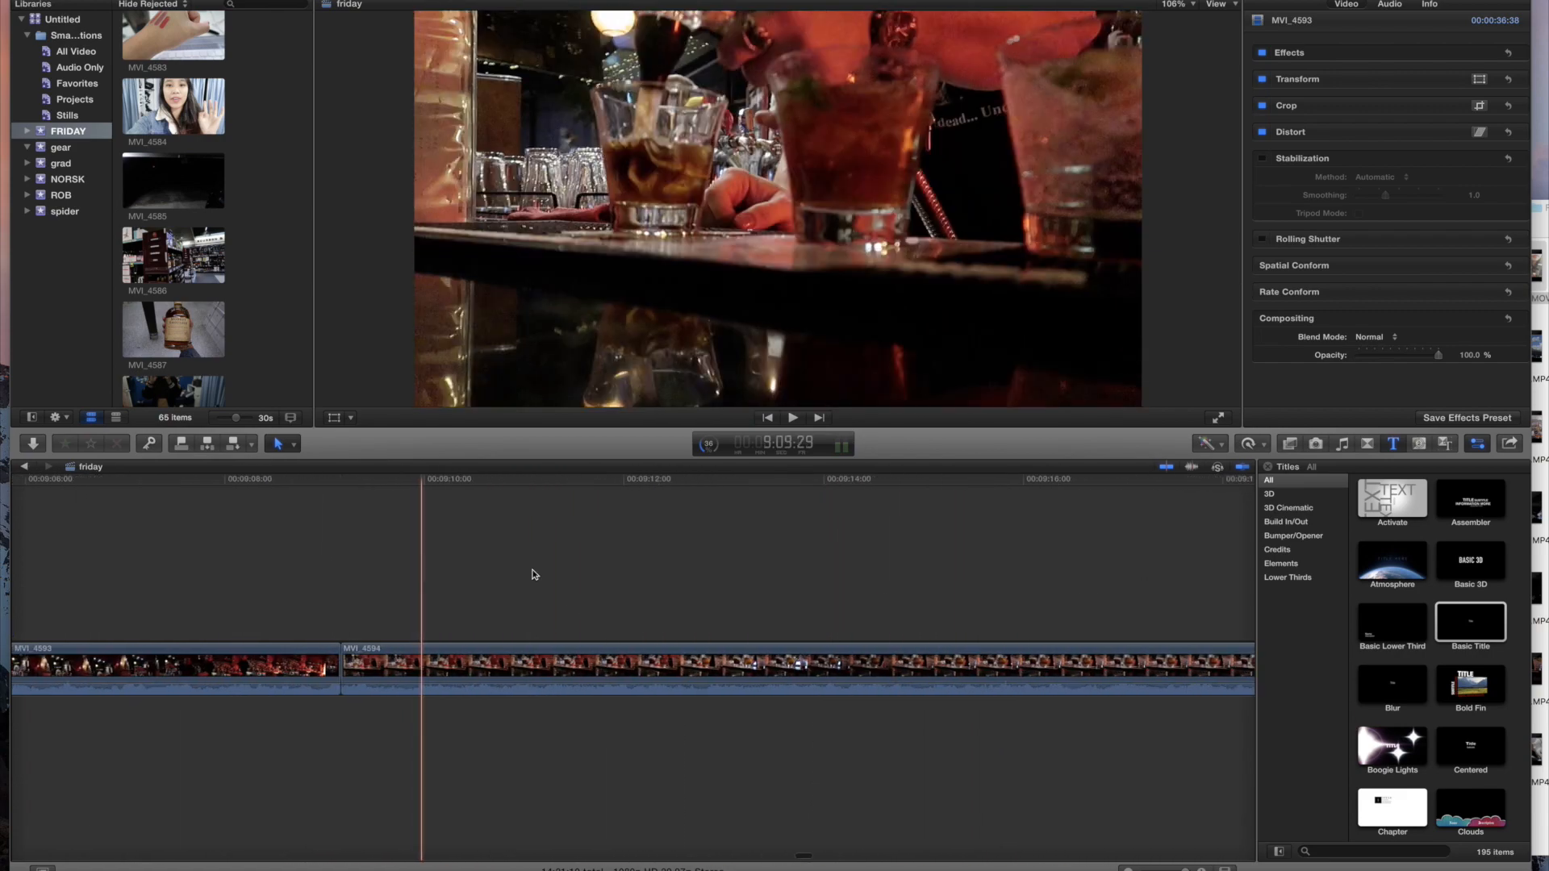
pyautogui.hscroll(-10, 530, 573)
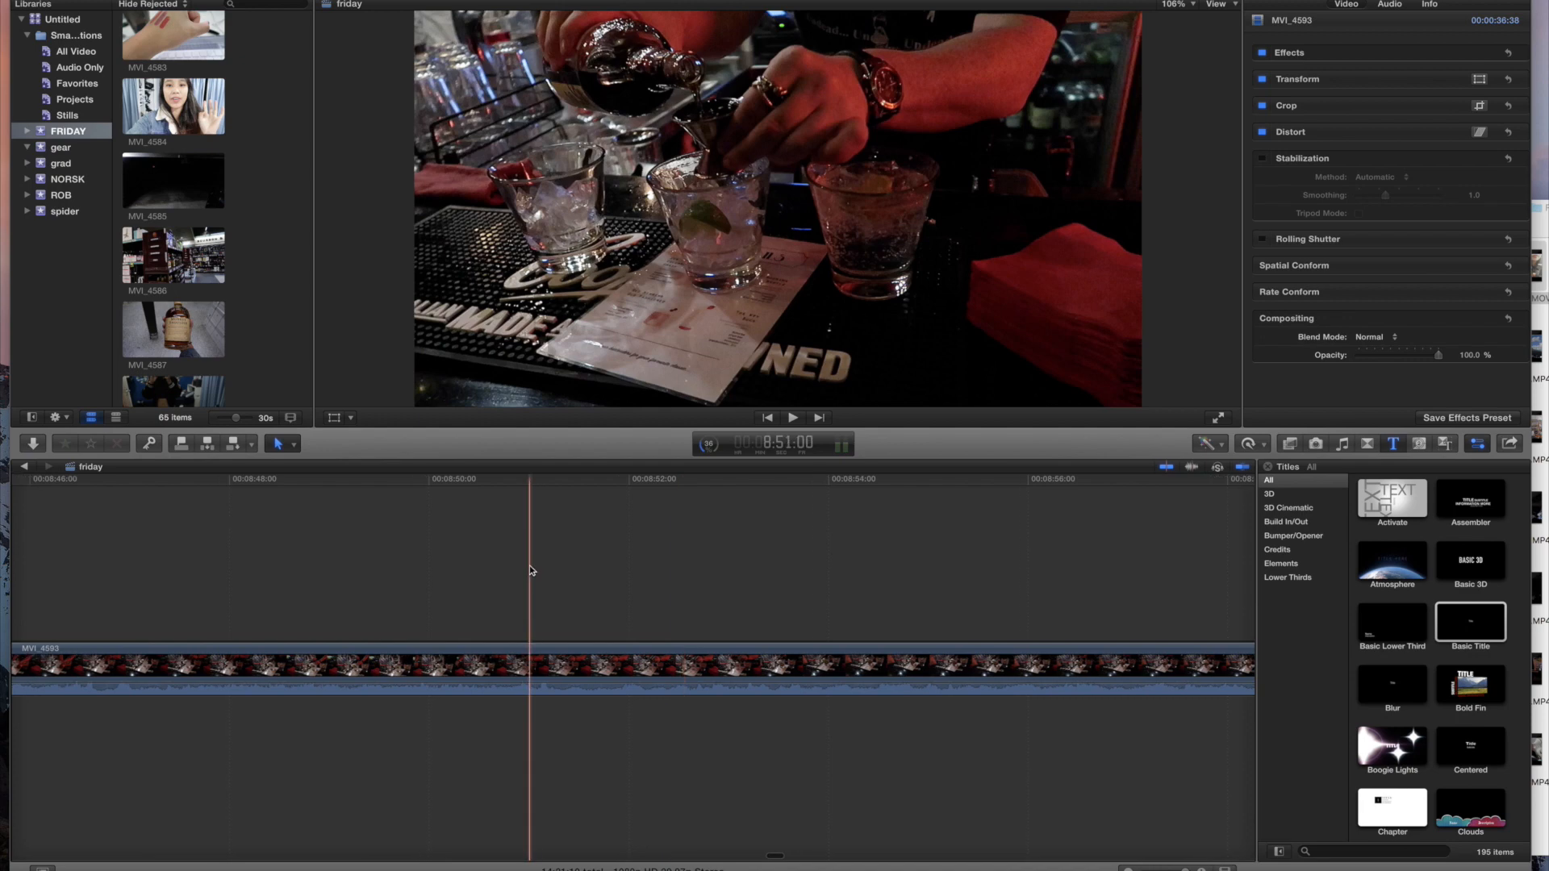
pyautogui.hscroll(-6, 420, 574)
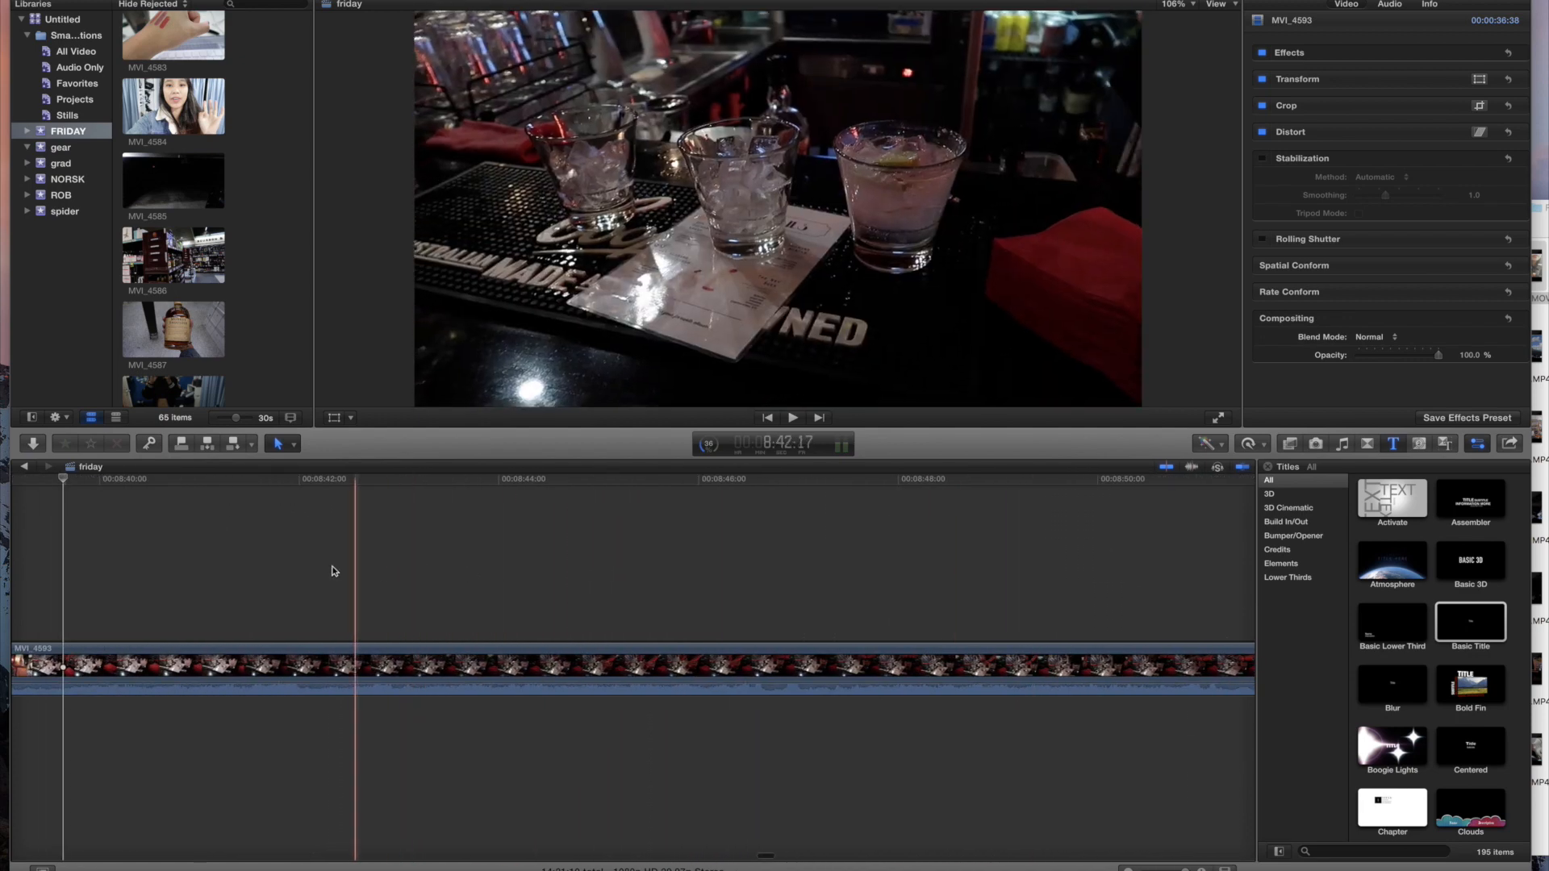
pyautogui.press('super+minus')
pyautogui.press('super+minus')
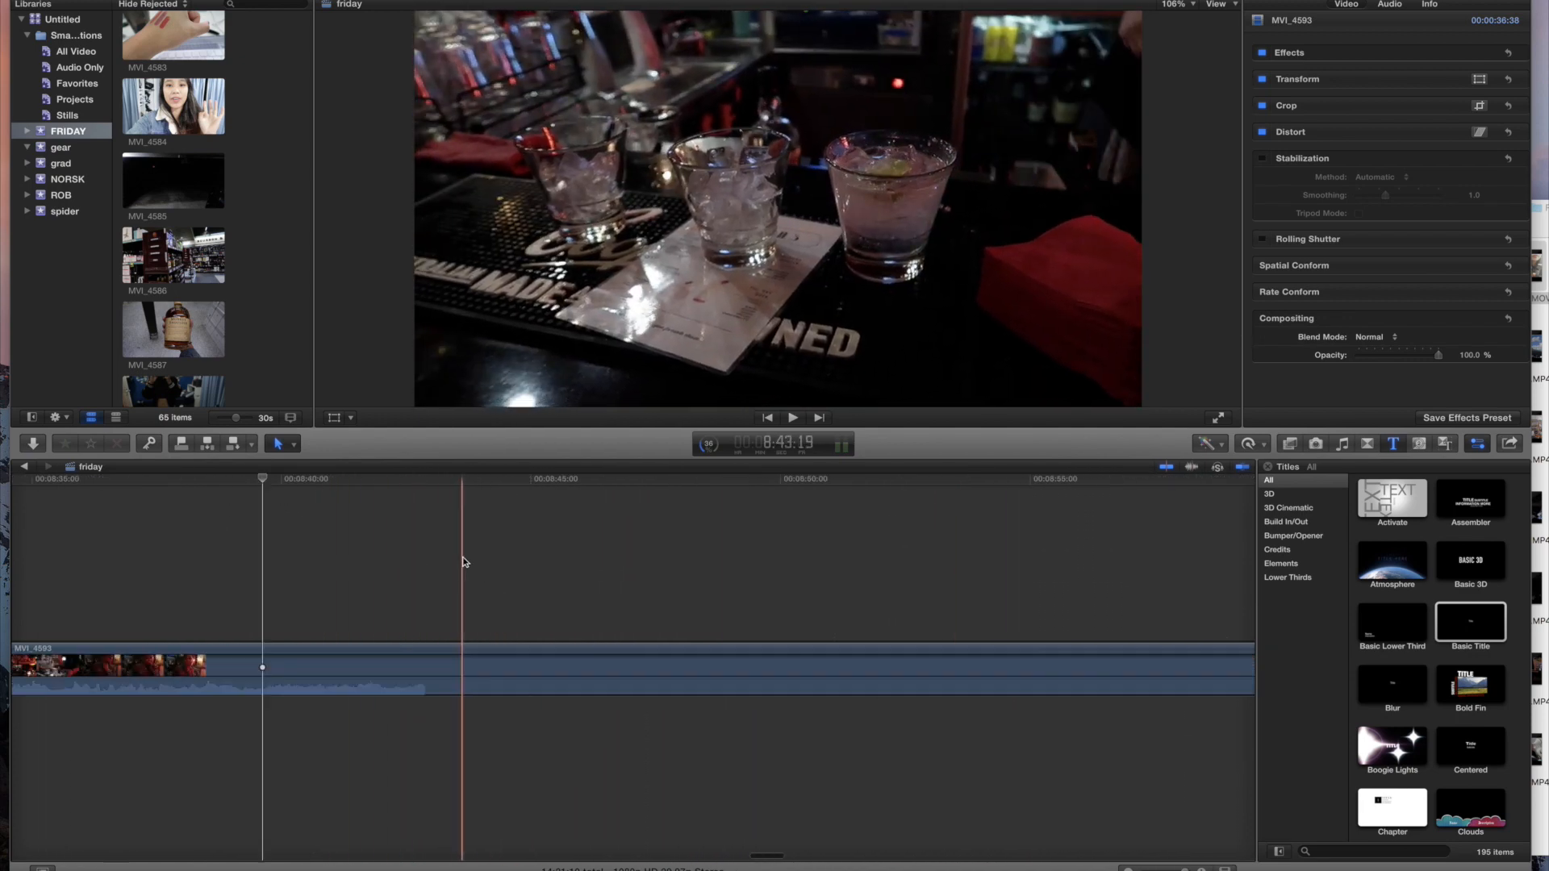
pyautogui.hscroll(1, 468, 554)
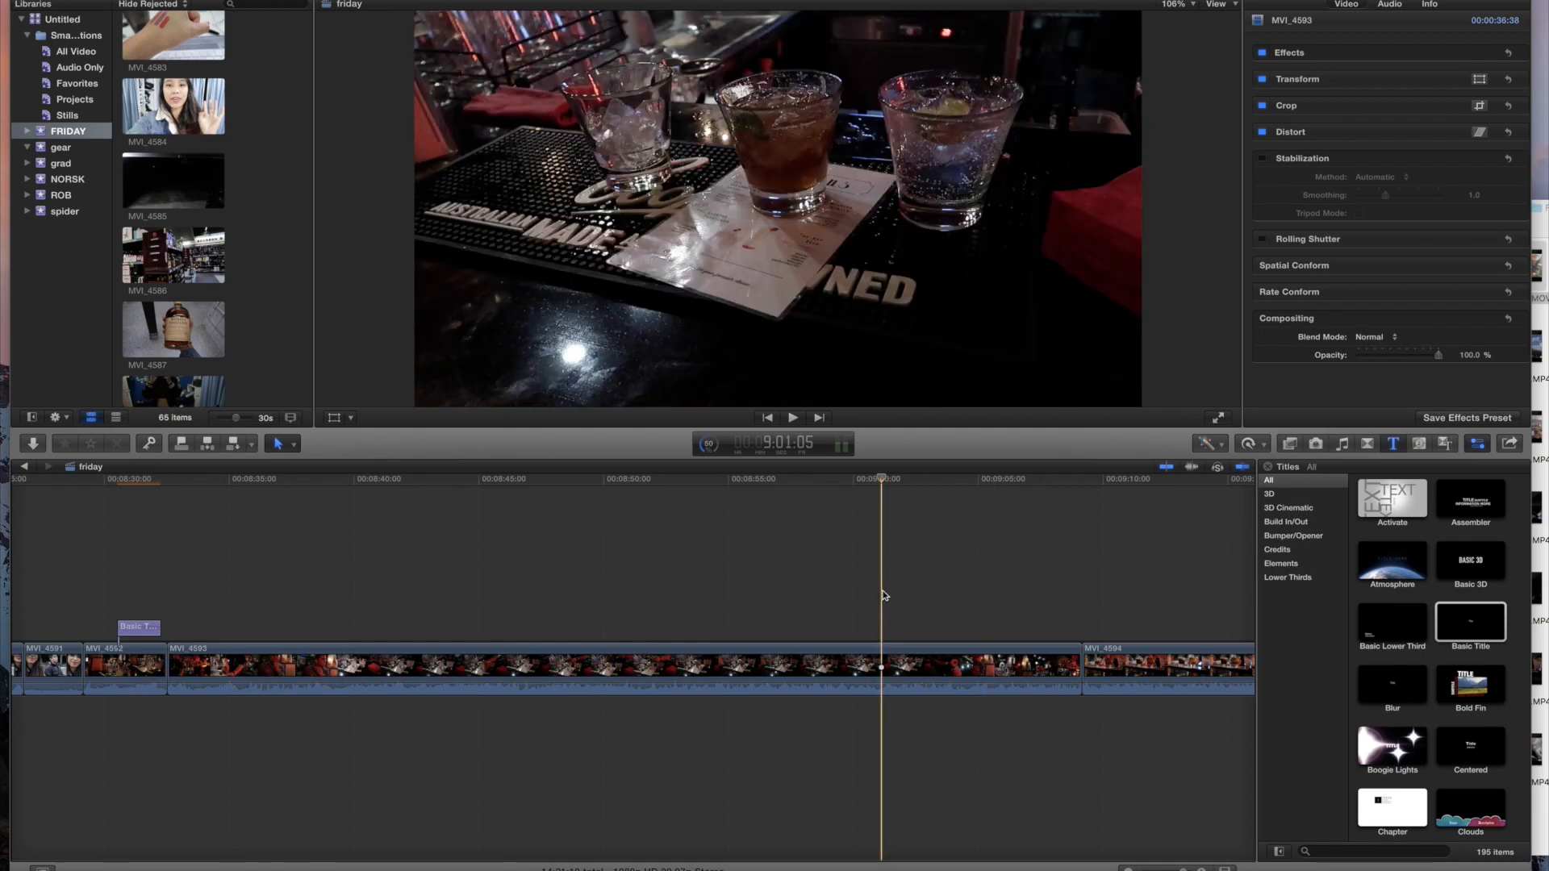
pyautogui.hscroll(10, 543, 609)
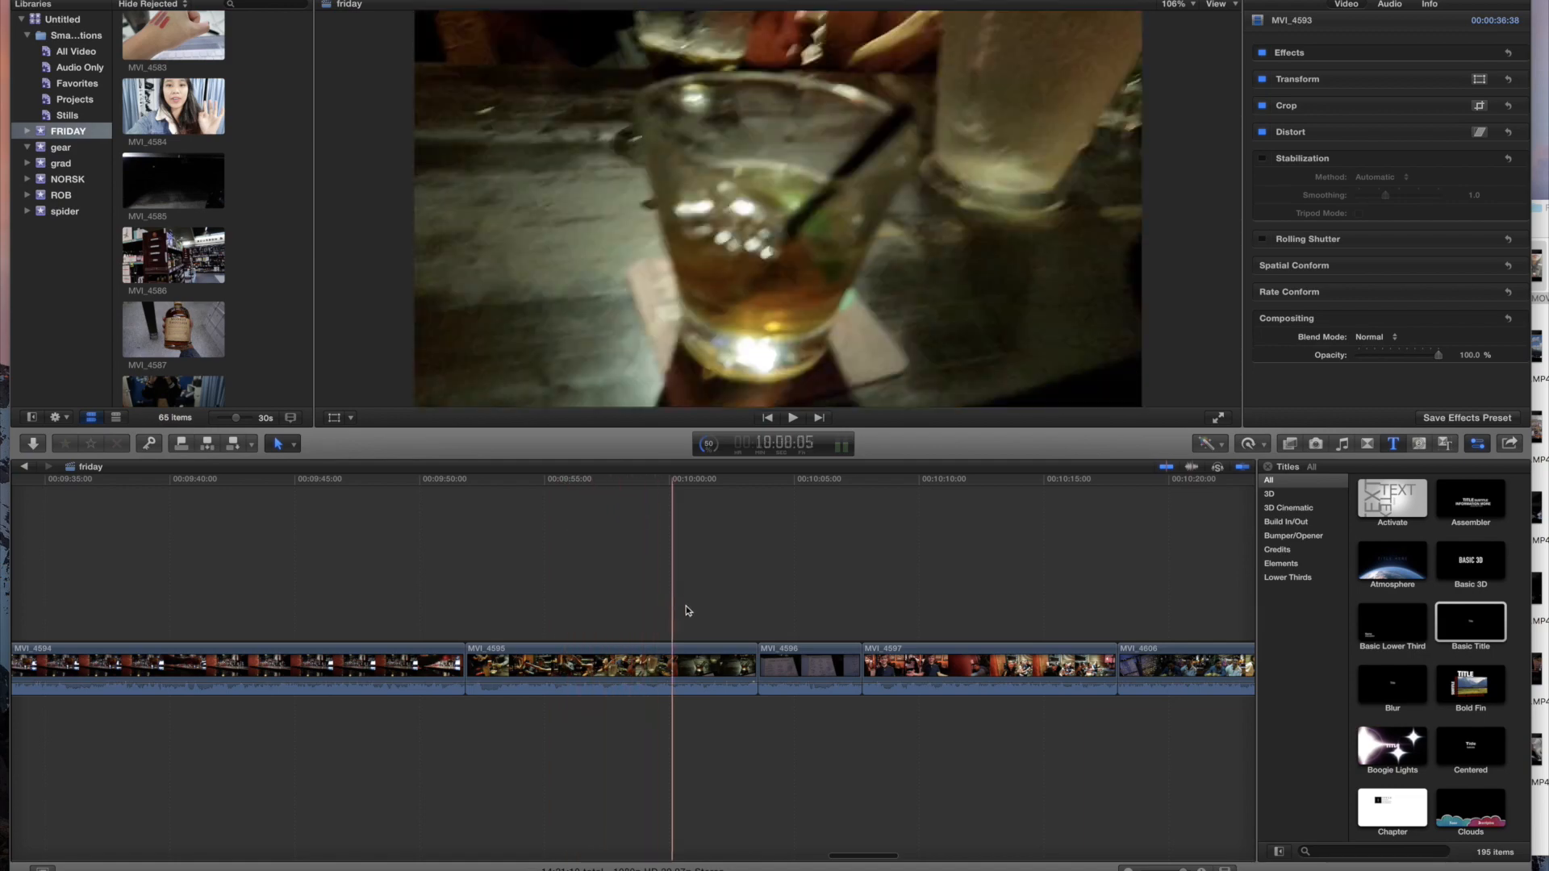
pyautogui.hscroll(-4, 718, 607)
pyautogui.hscroll(-8, 718, 607)
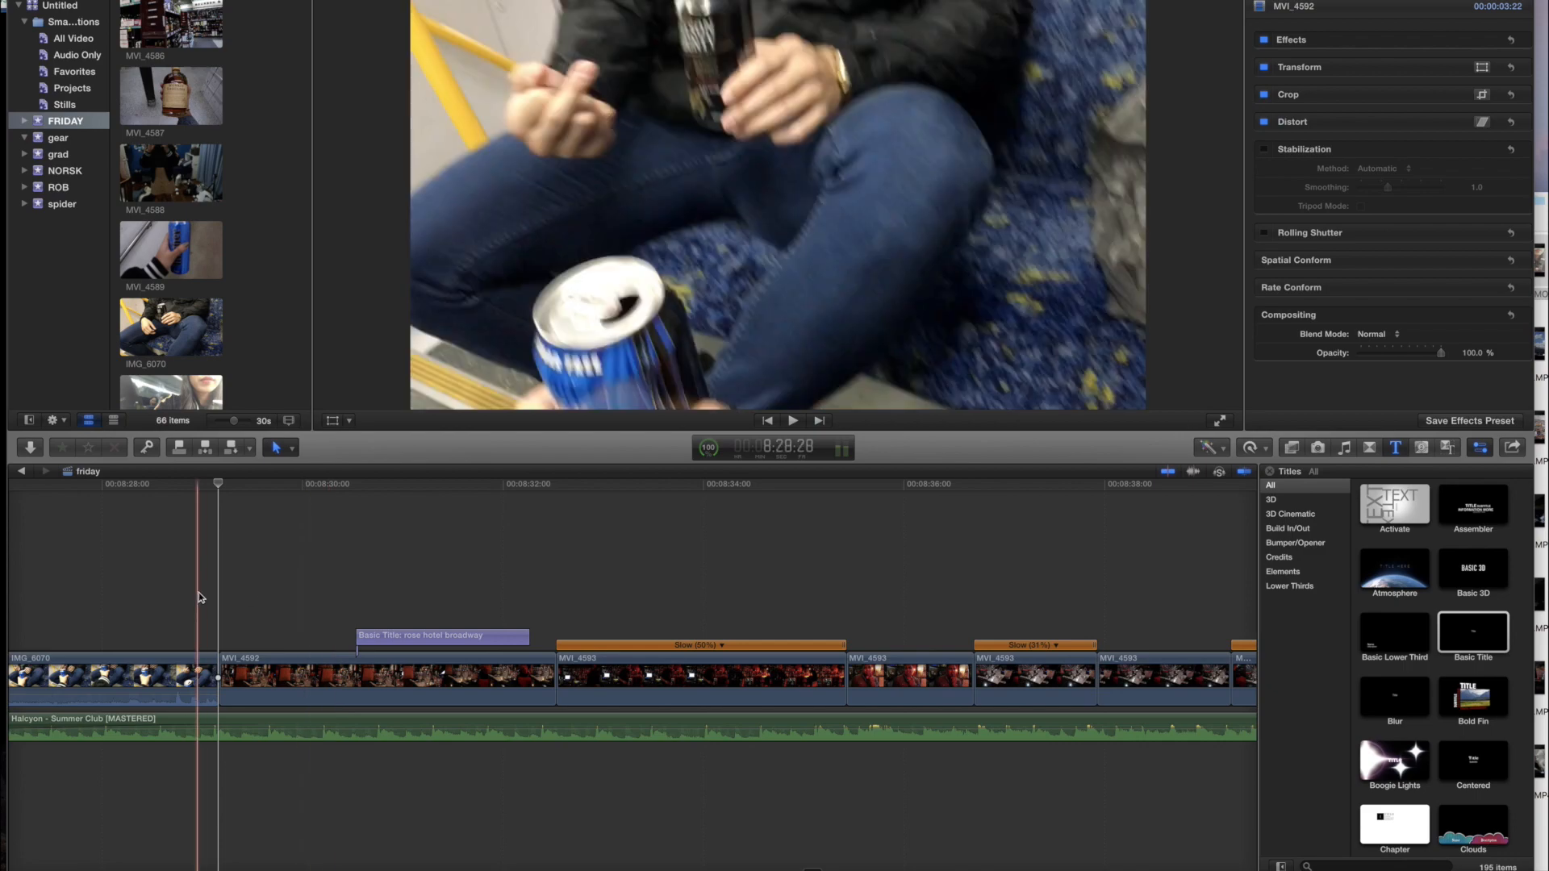
# Step: Review the cut and slowed MVI_4593 clips under the Halcyon music track, playing the sequence from the bar title shot
pyautogui.hscroll(3, 201, 595)
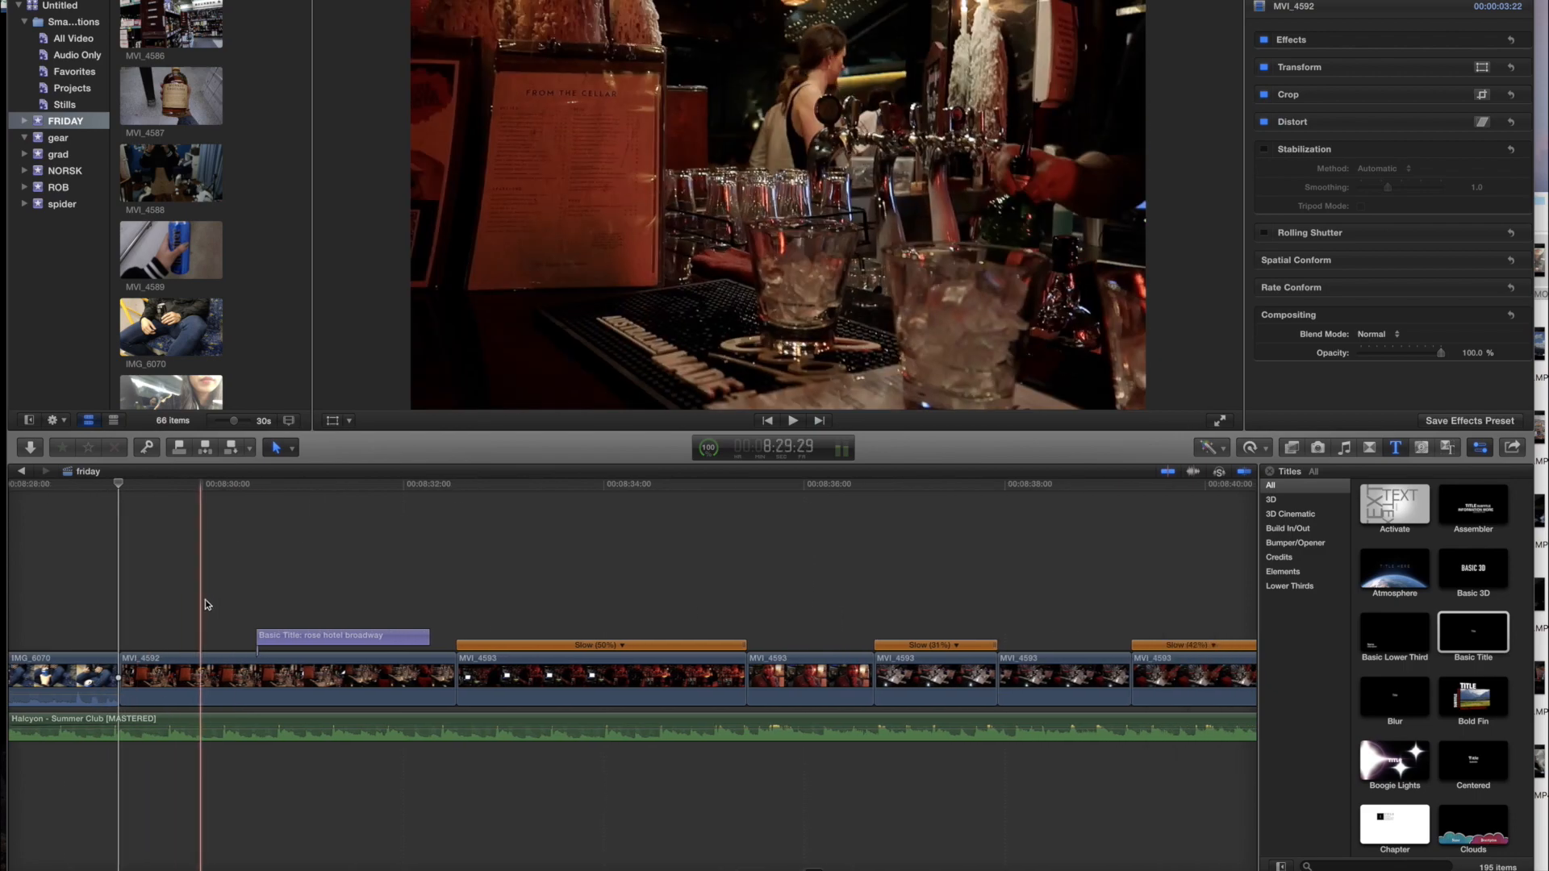
pyautogui.press('super+minus')
pyautogui.press('super+minus')
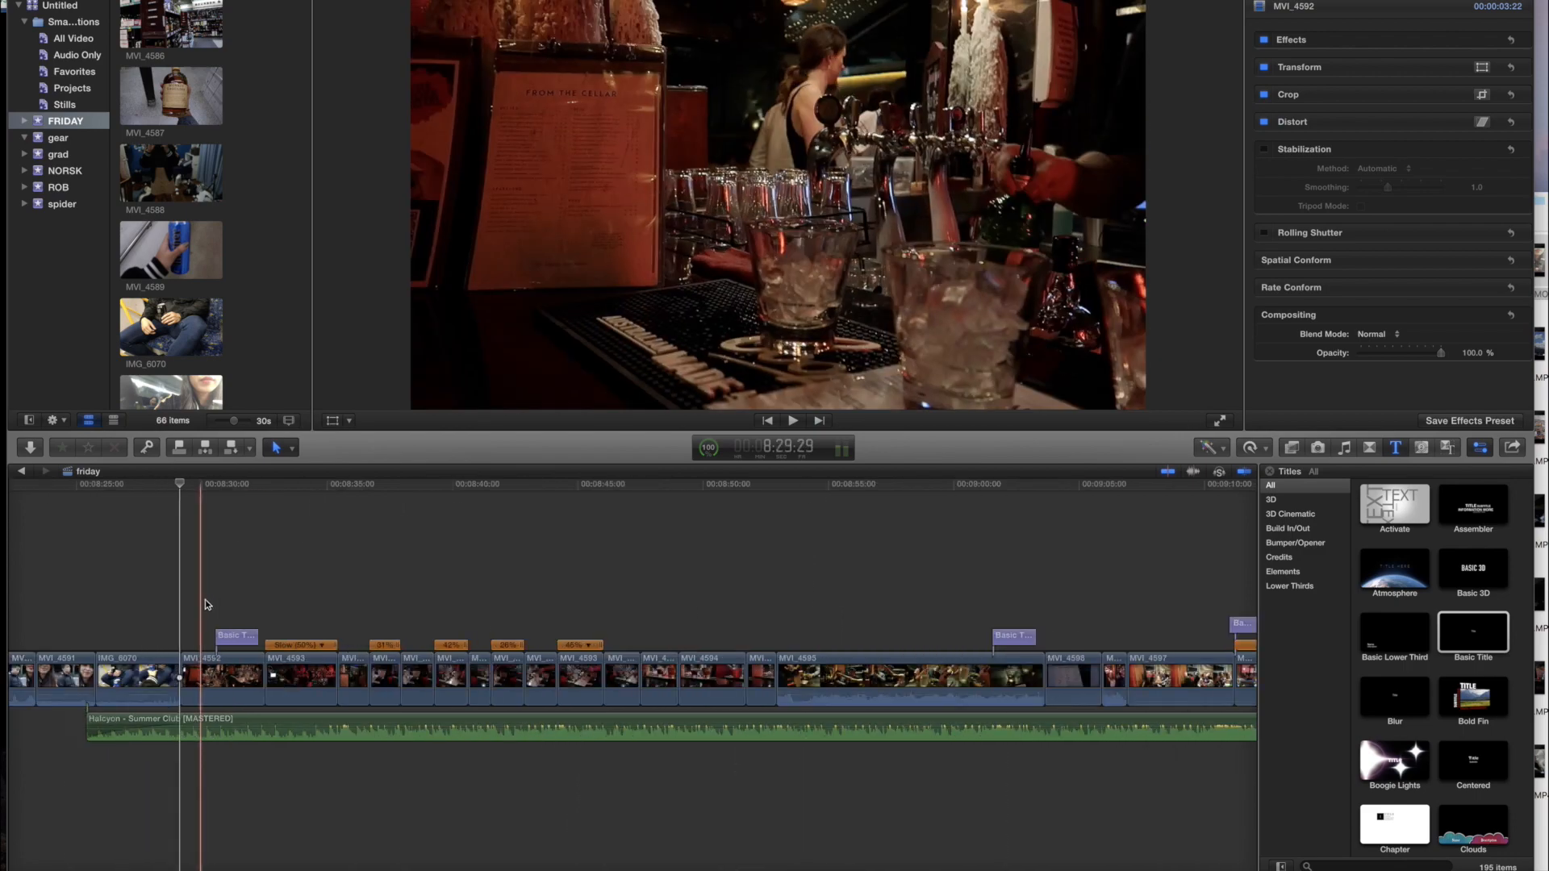
pyautogui.press('super+equal')
pyautogui.hscroll(3, 393, 580)
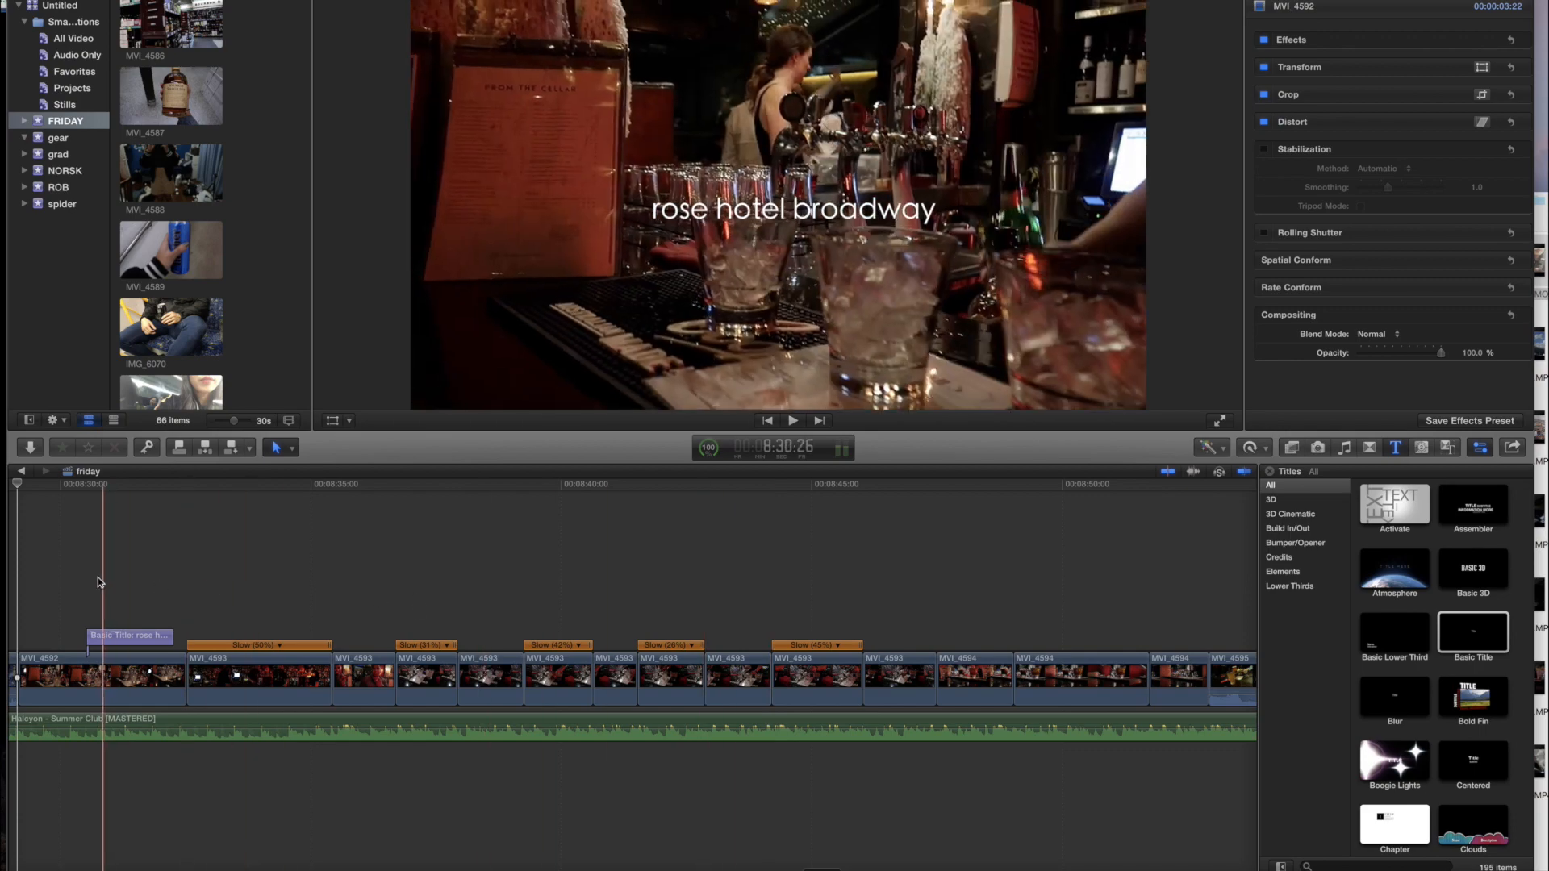
pyautogui.click(270, 666)
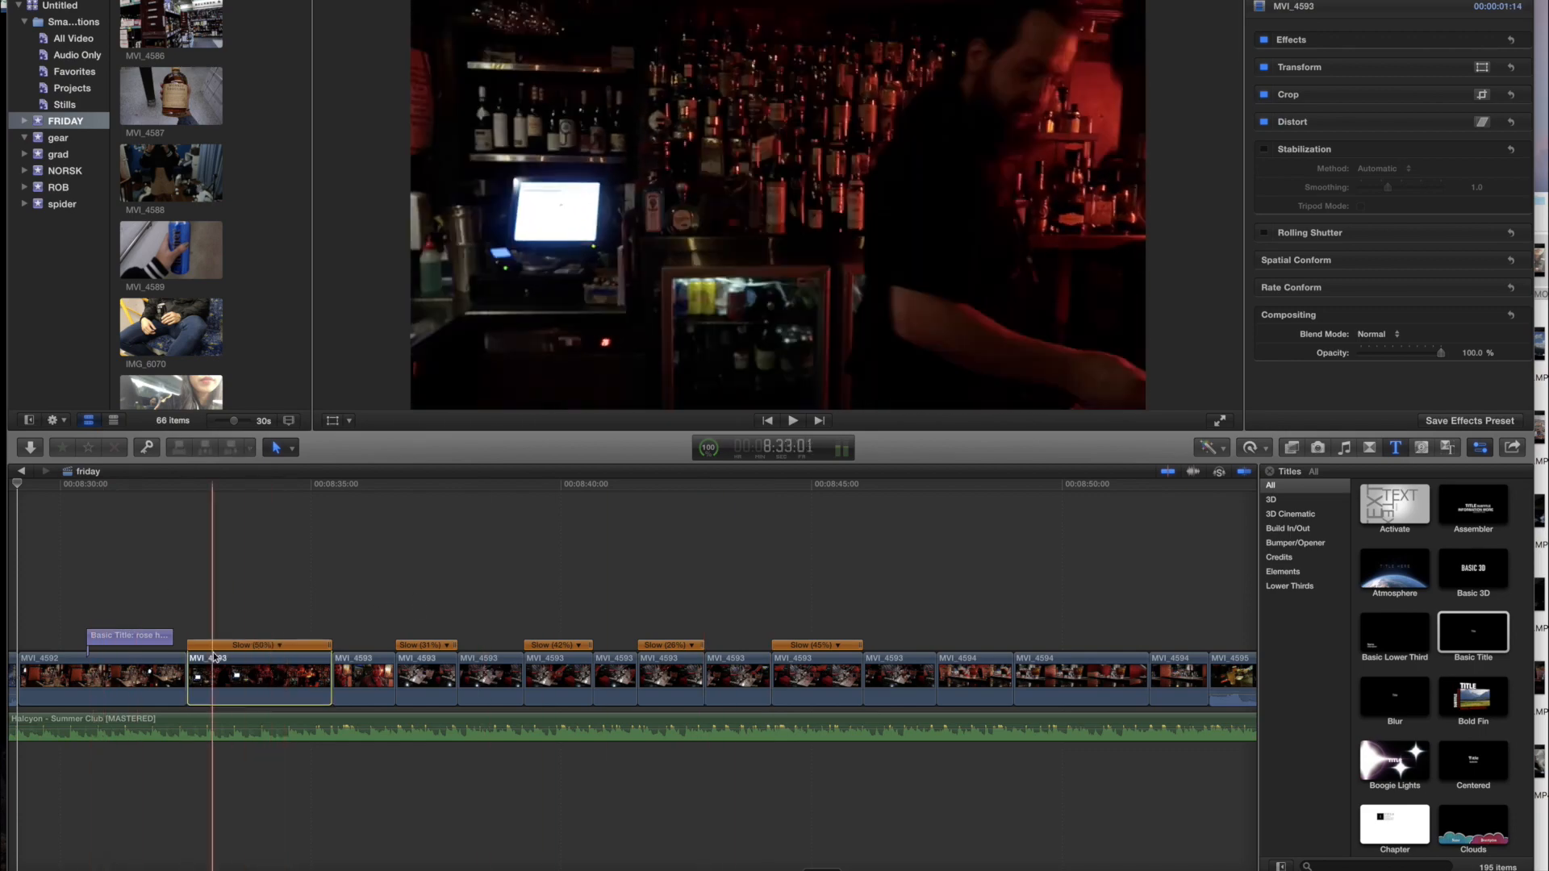
pyautogui.click(448, 684)
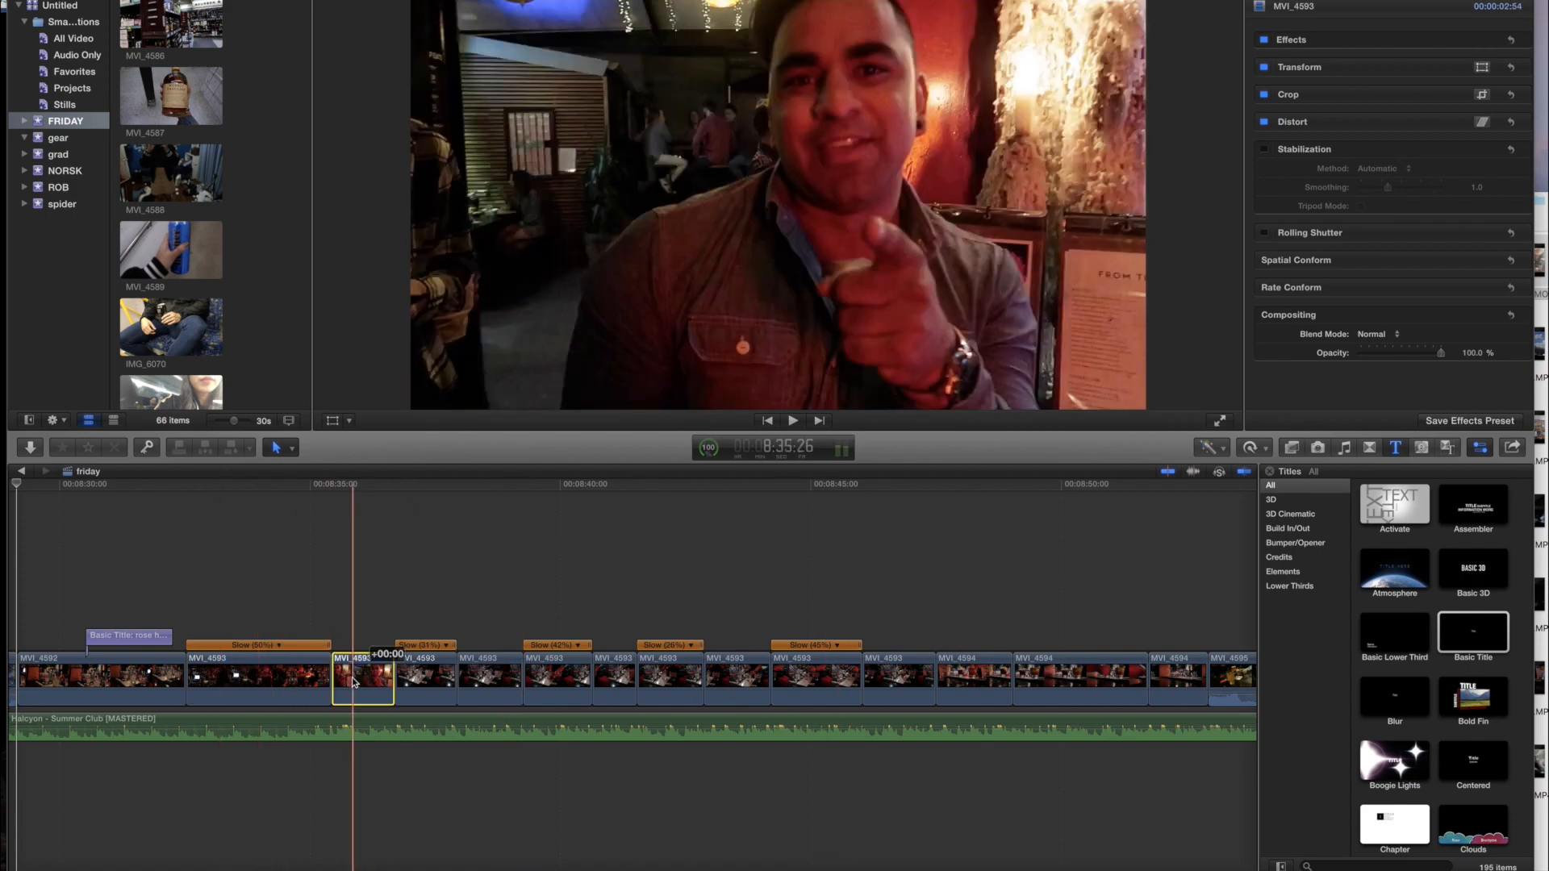
pyautogui.click(445, 686)
pyautogui.click(494, 688)
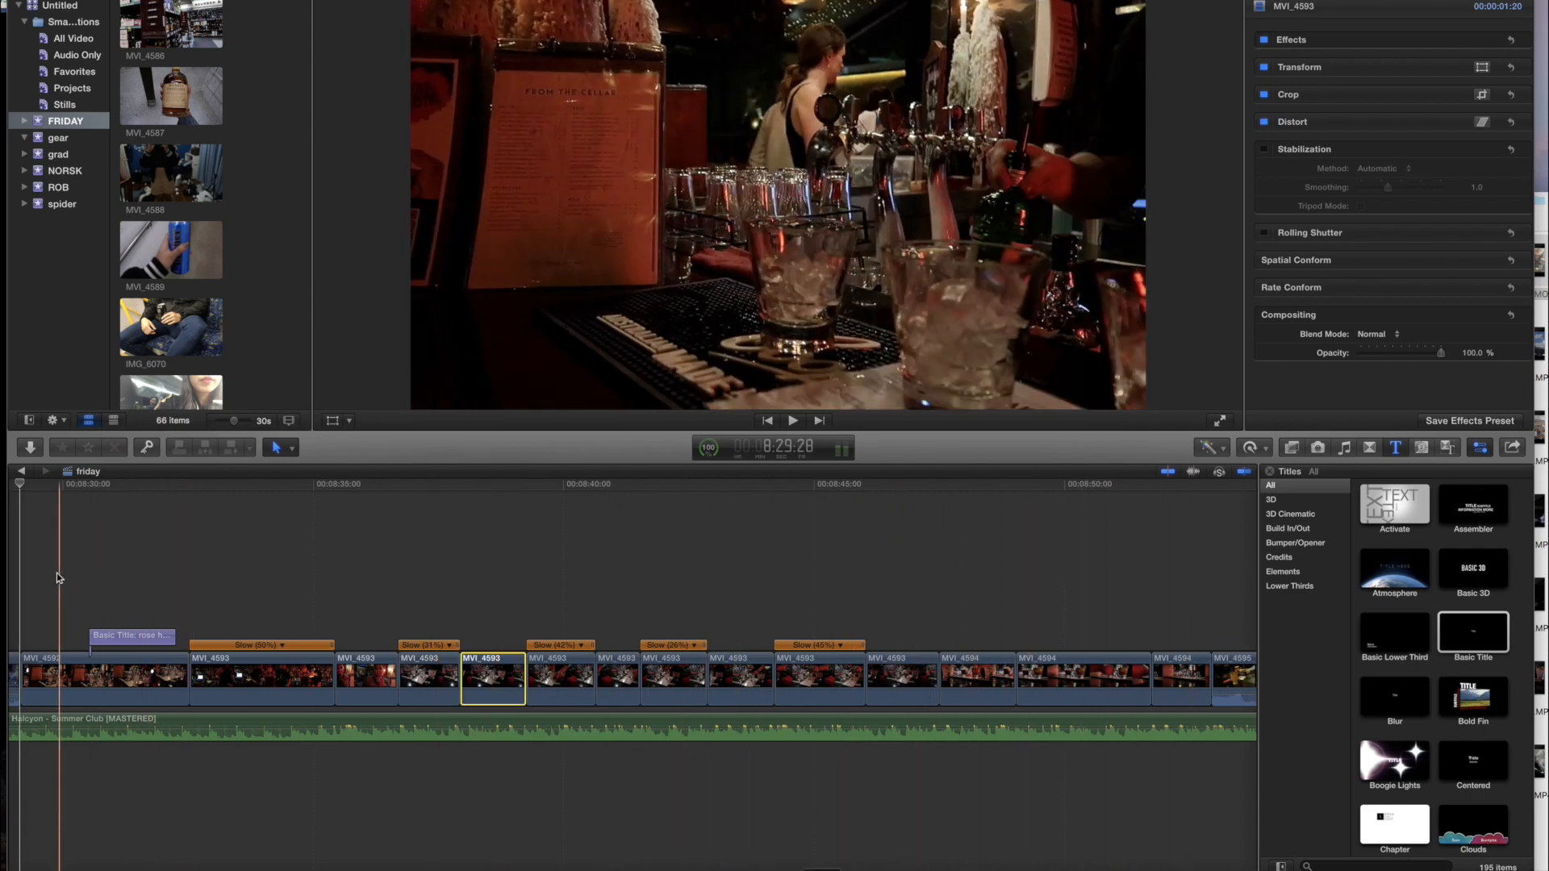
pyautogui.press('space')
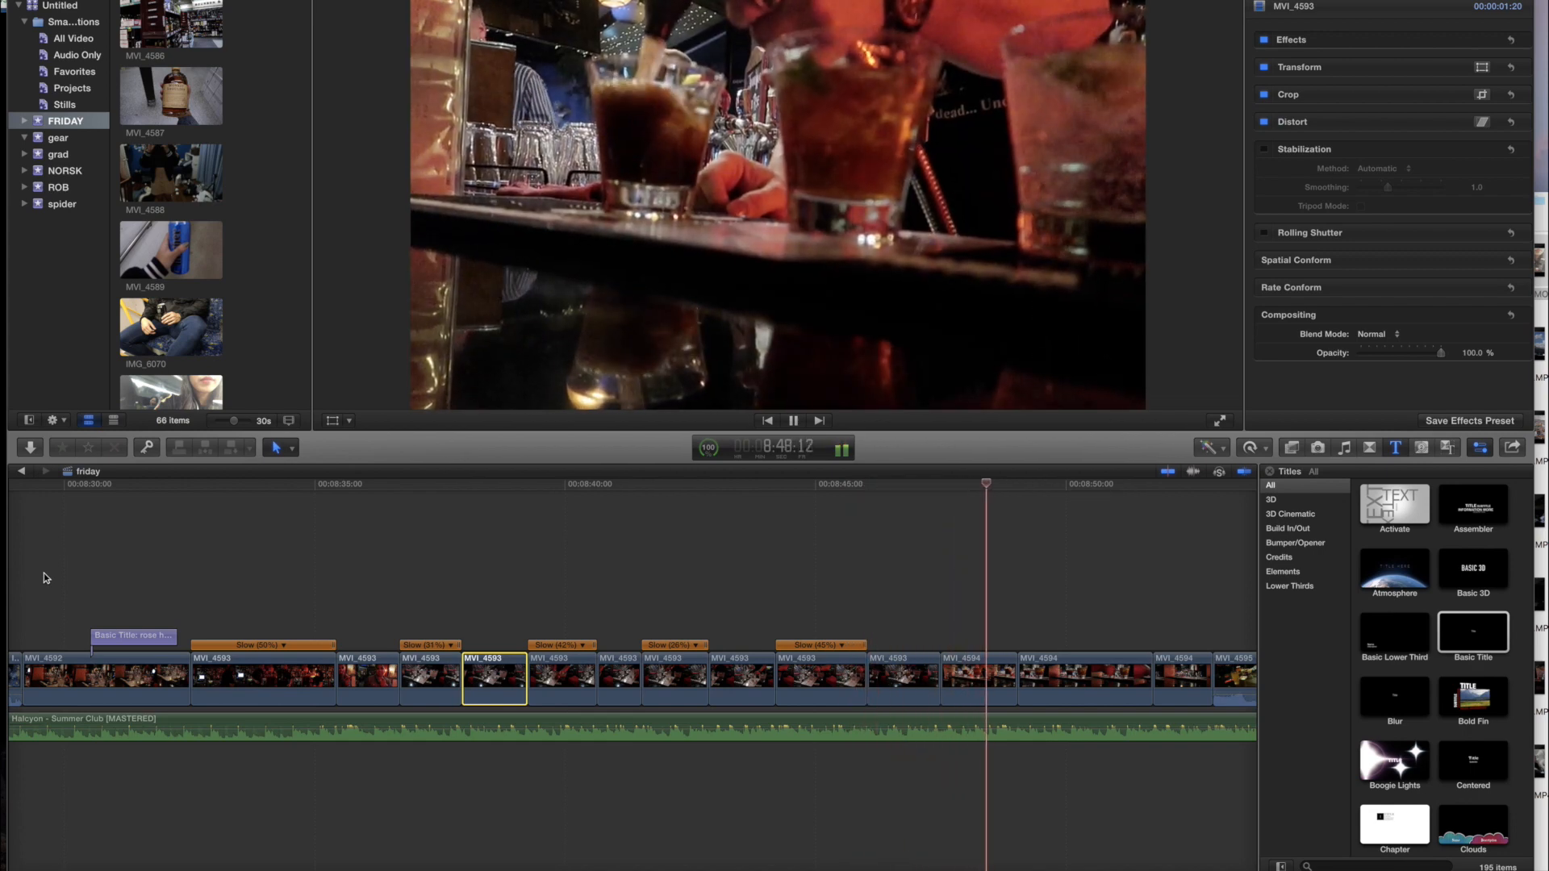
pyautogui.press('space')
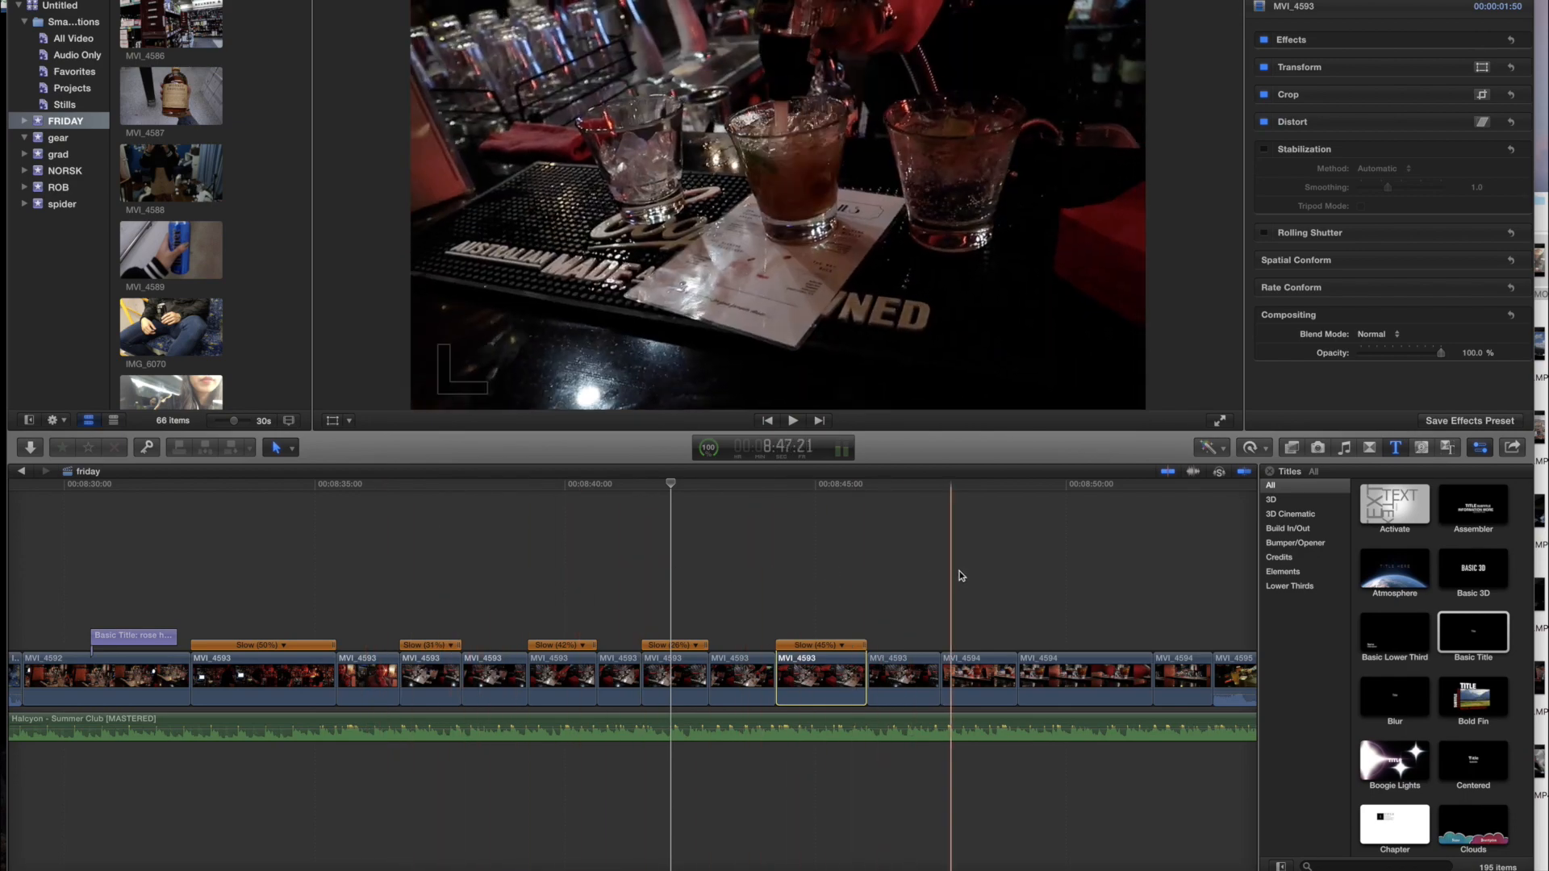
# Step: Examine the MVI_4594 and MVI_4595 cuts, the "kraken & dry w lime" title, and the MVI_4596 and MVI_4597 clips
pyautogui.hscroll(5, 959, 578)
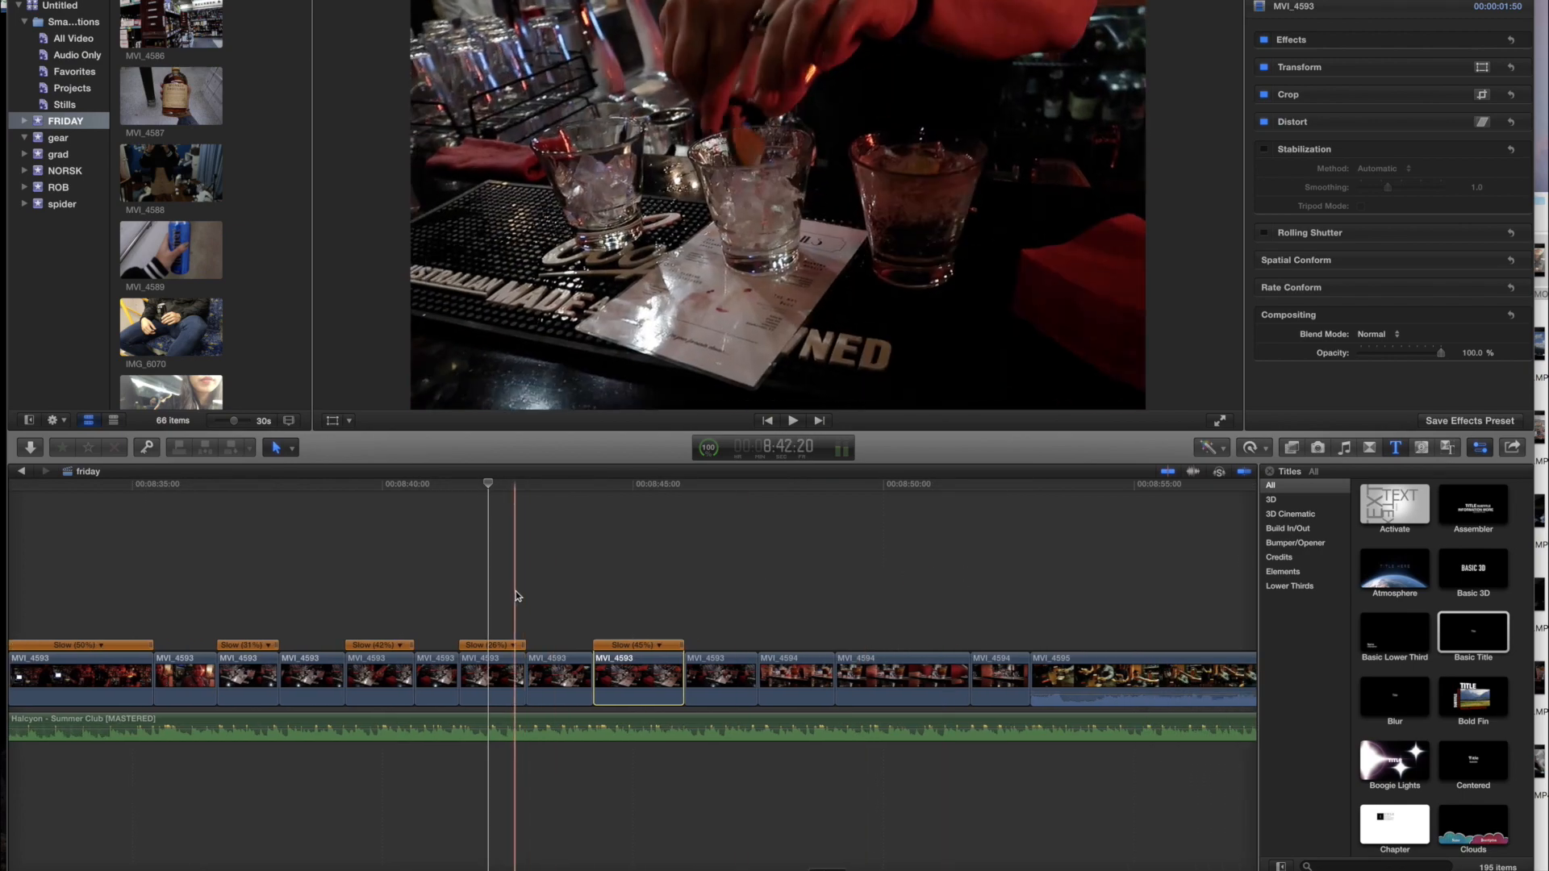
pyautogui.hscroll(2, 686, 590)
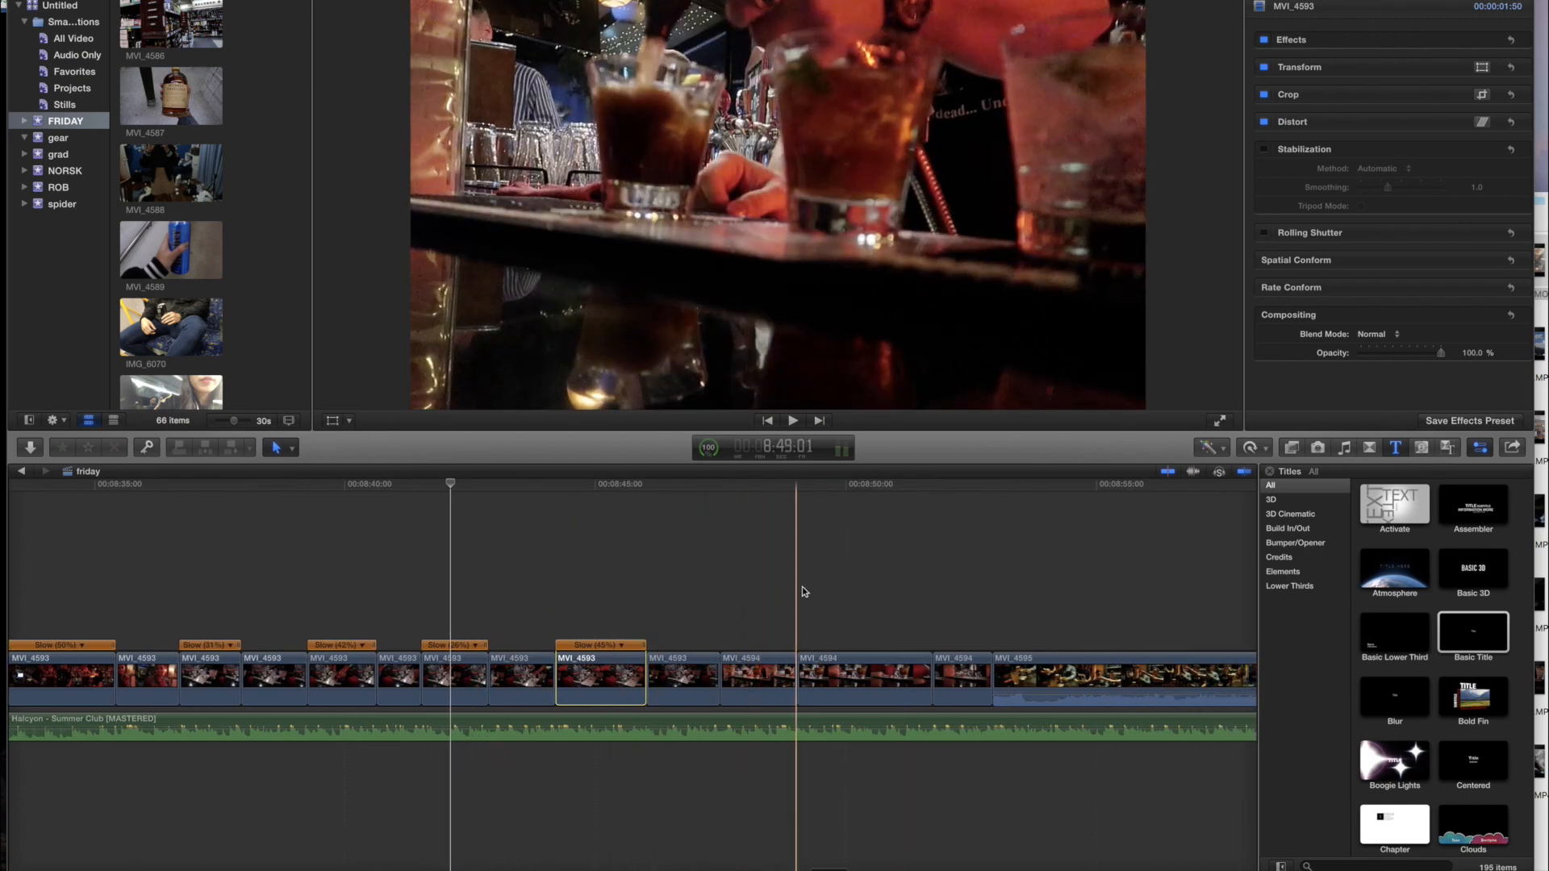
pyautogui.click(800, 587)
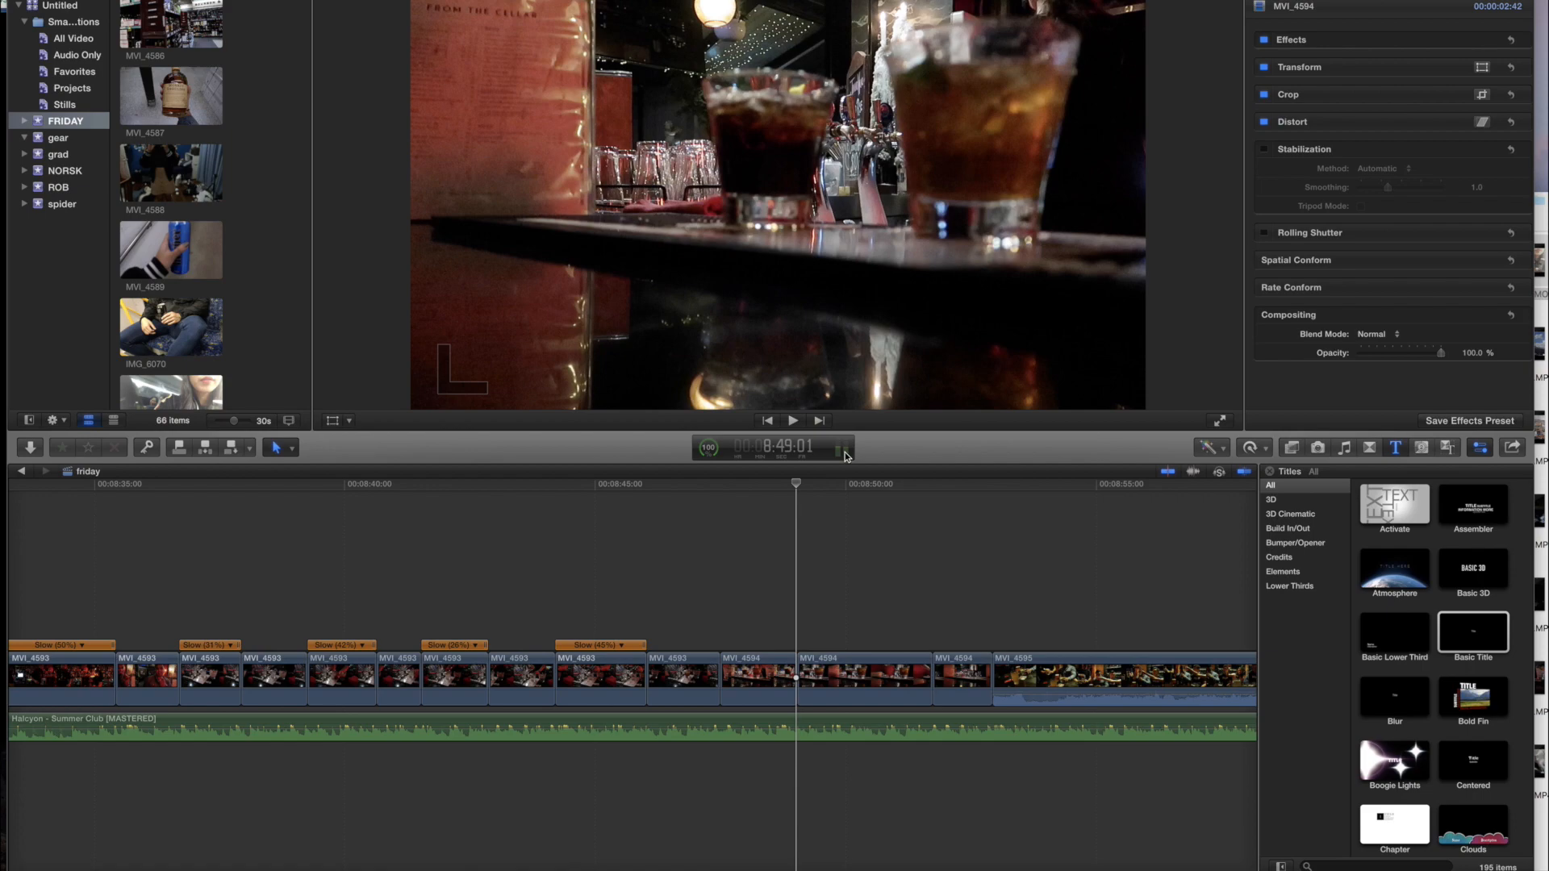
pyautogui.hscroll(15, 972, 558)
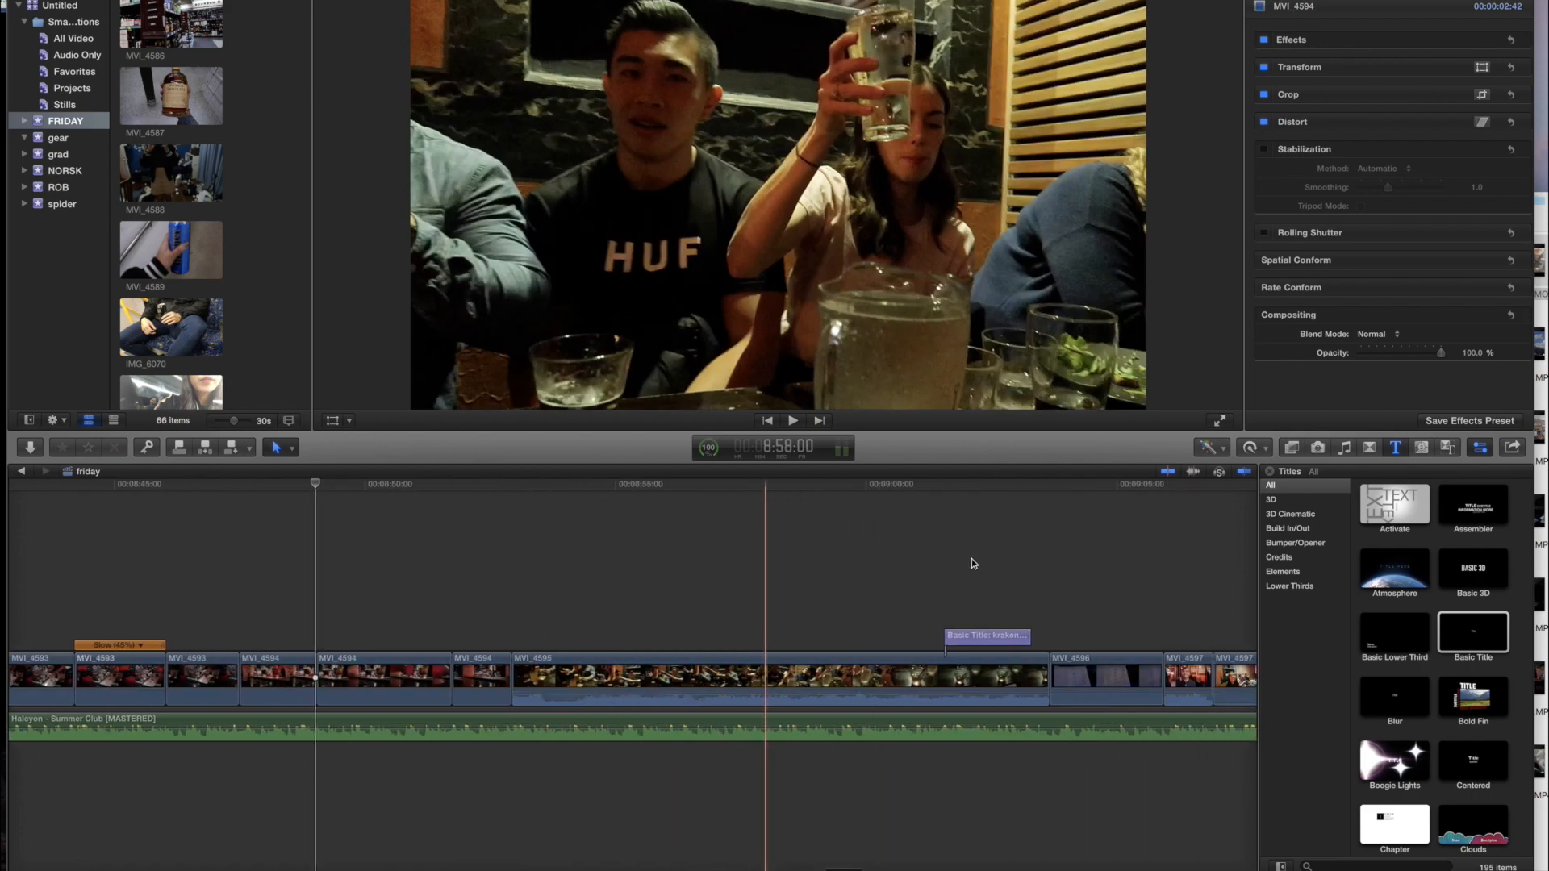
pyautogui.click(399, 579)
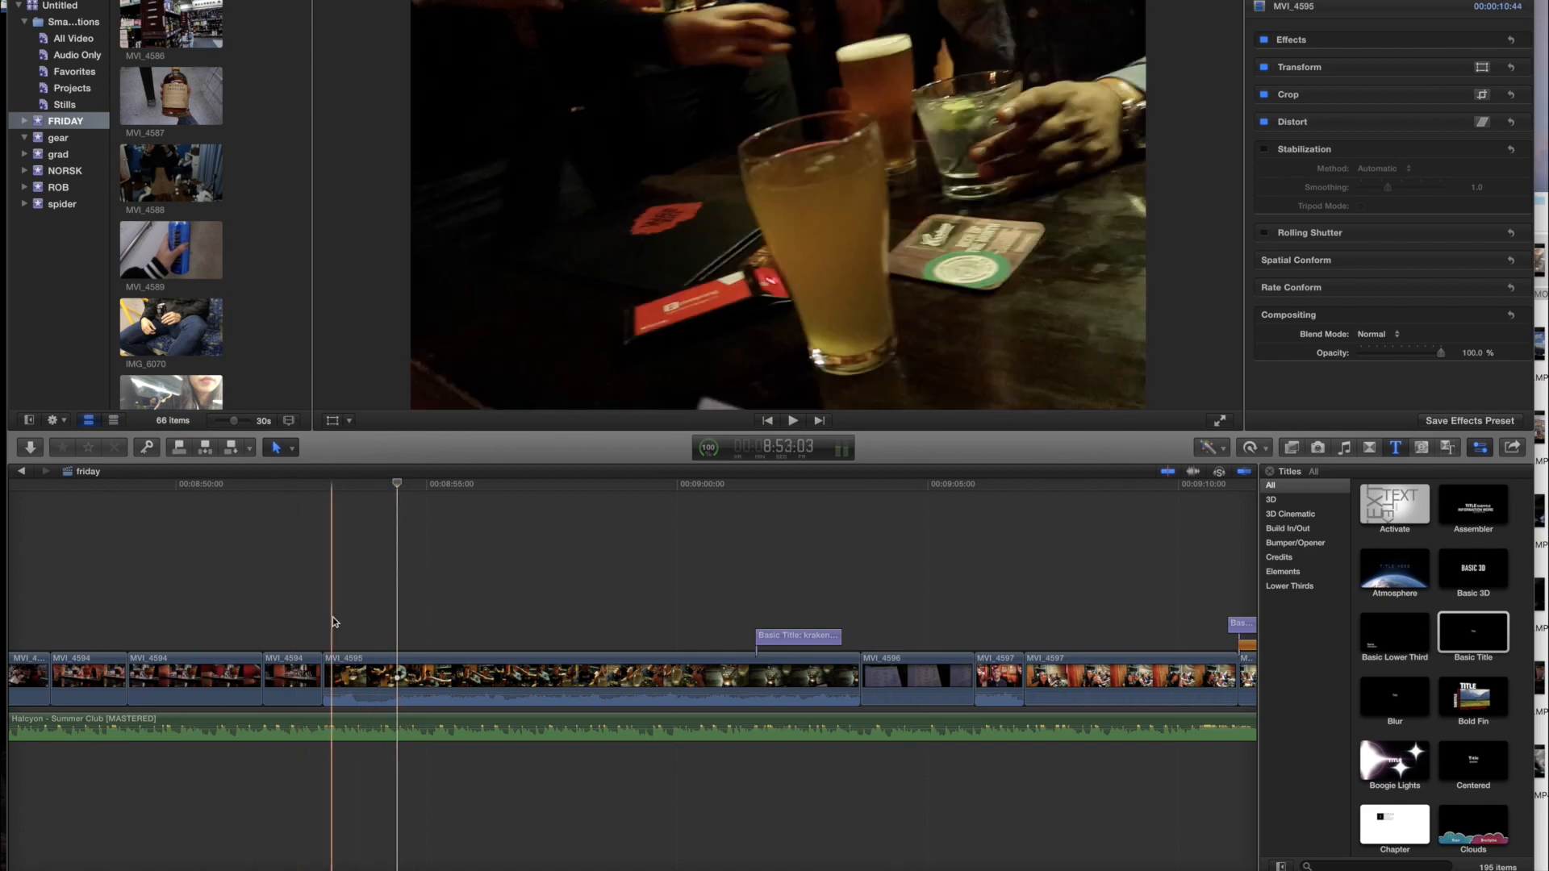
pyautogui.press('space')
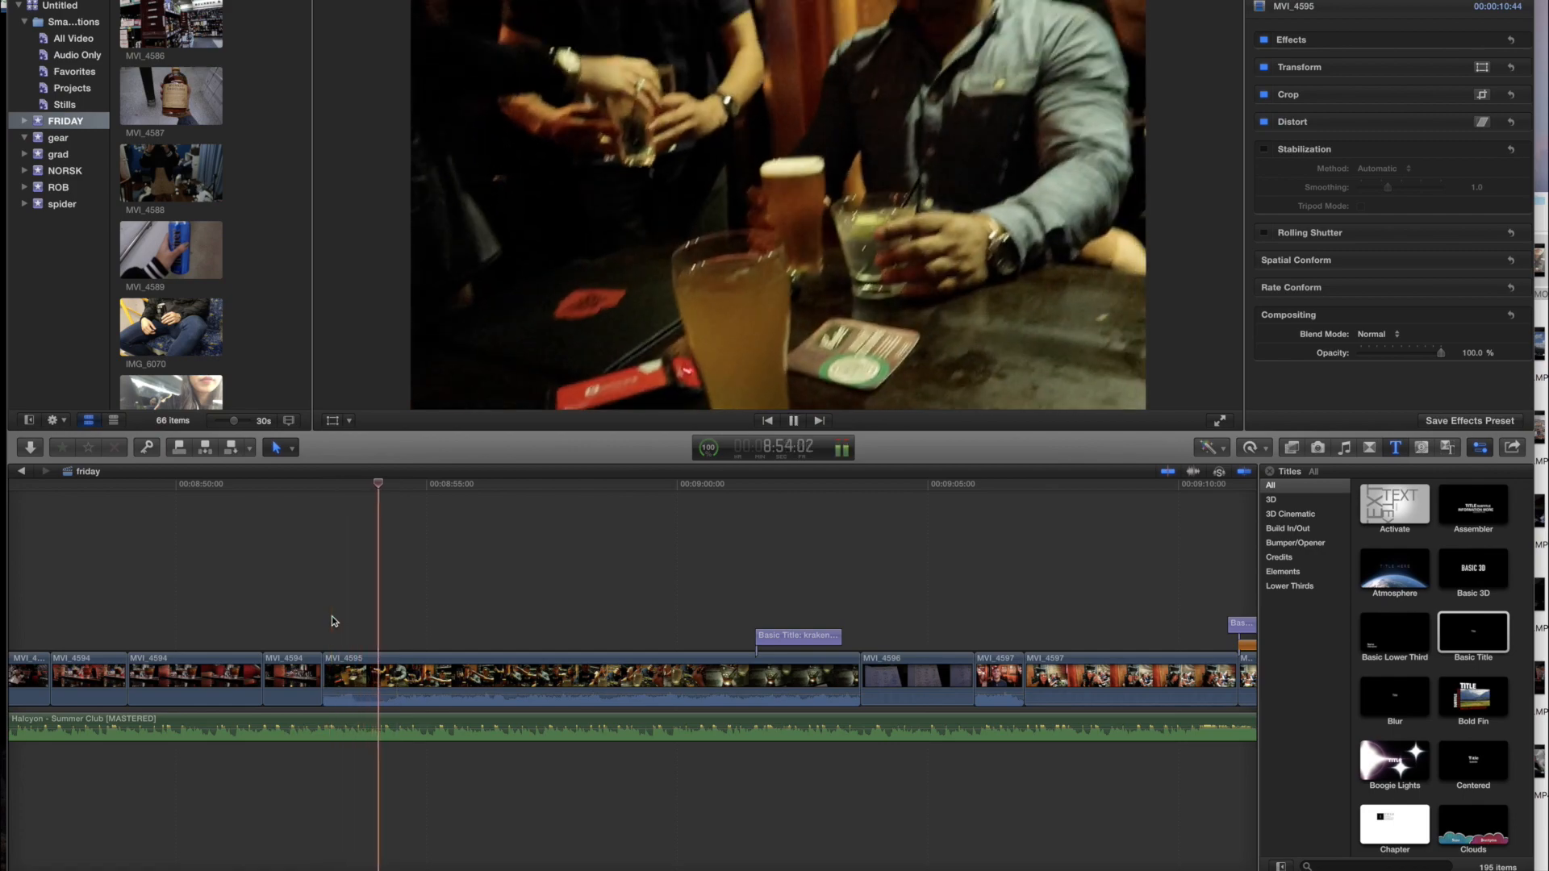
pyautogui.press('space')
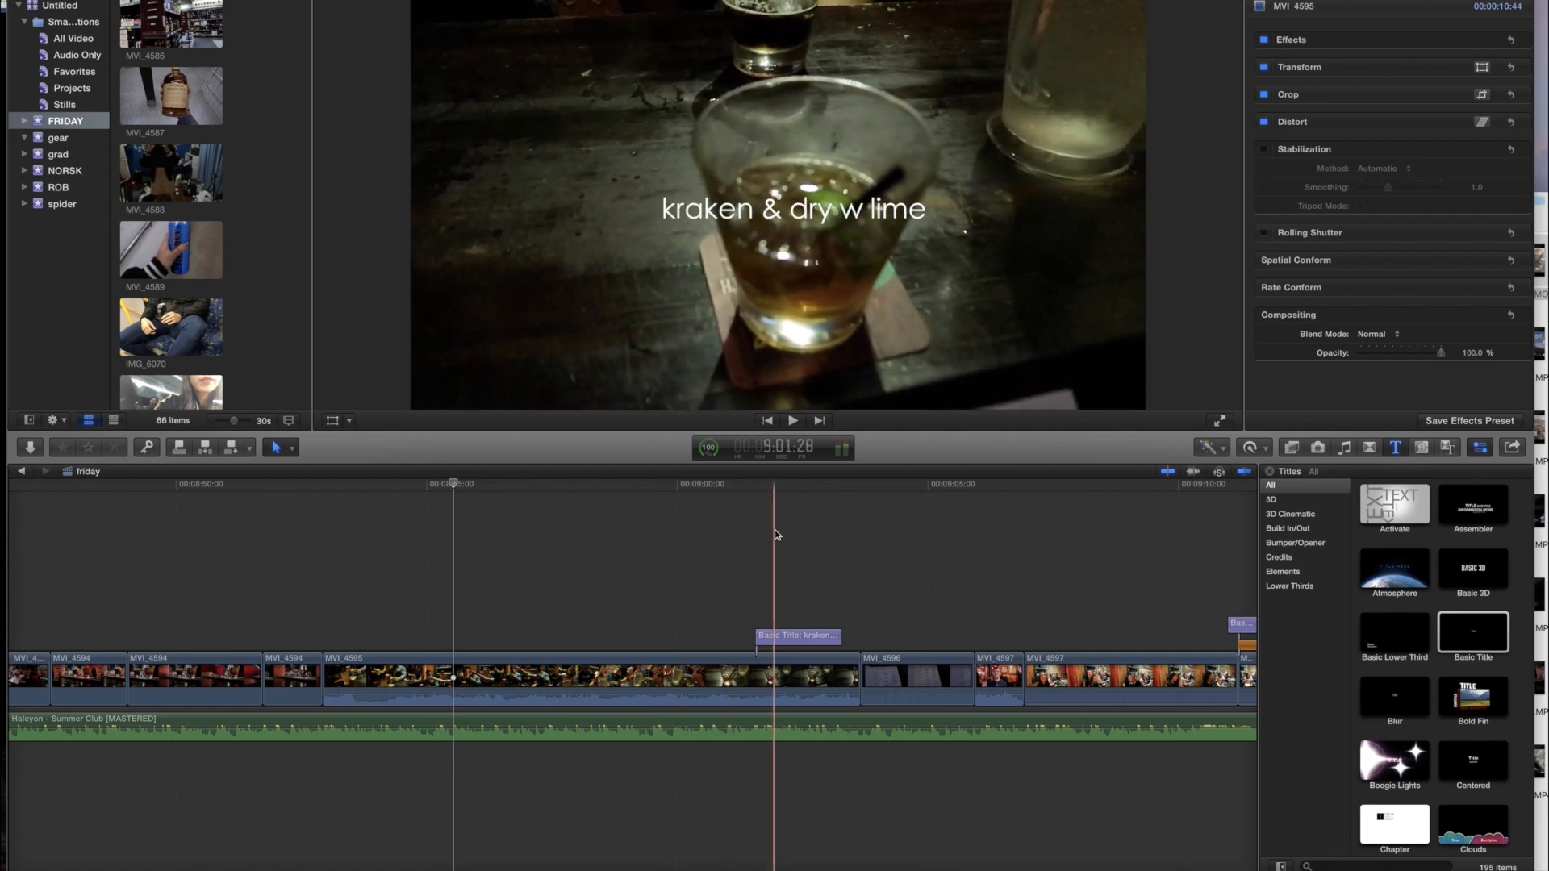
pyautogui.click(782, 635)
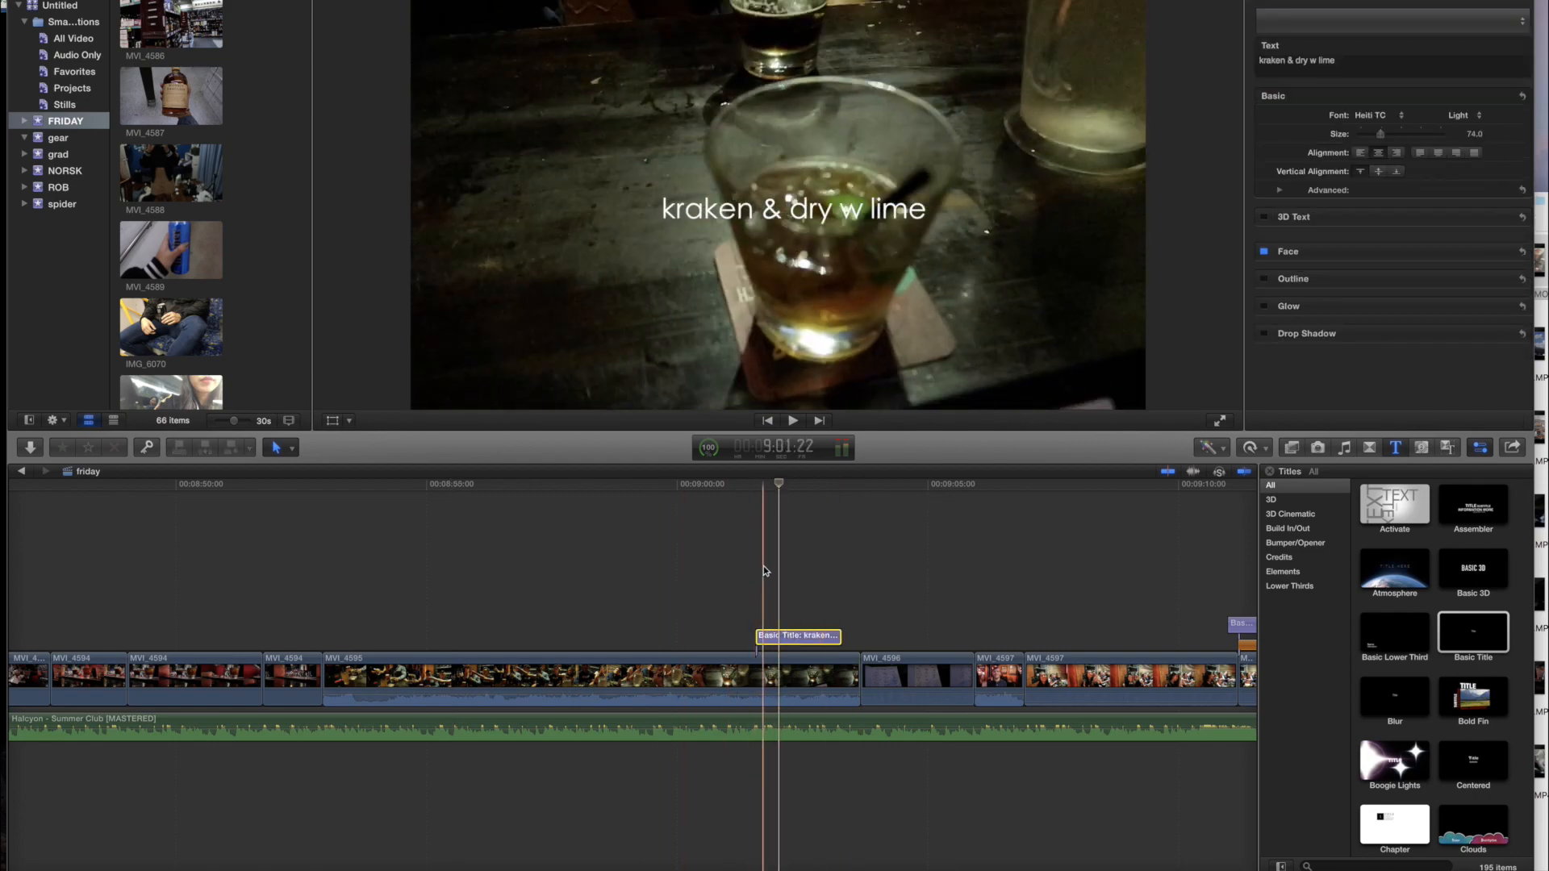
pyautogui.click(839, 564)
pyautogui.hscroll(5, 835, 562)
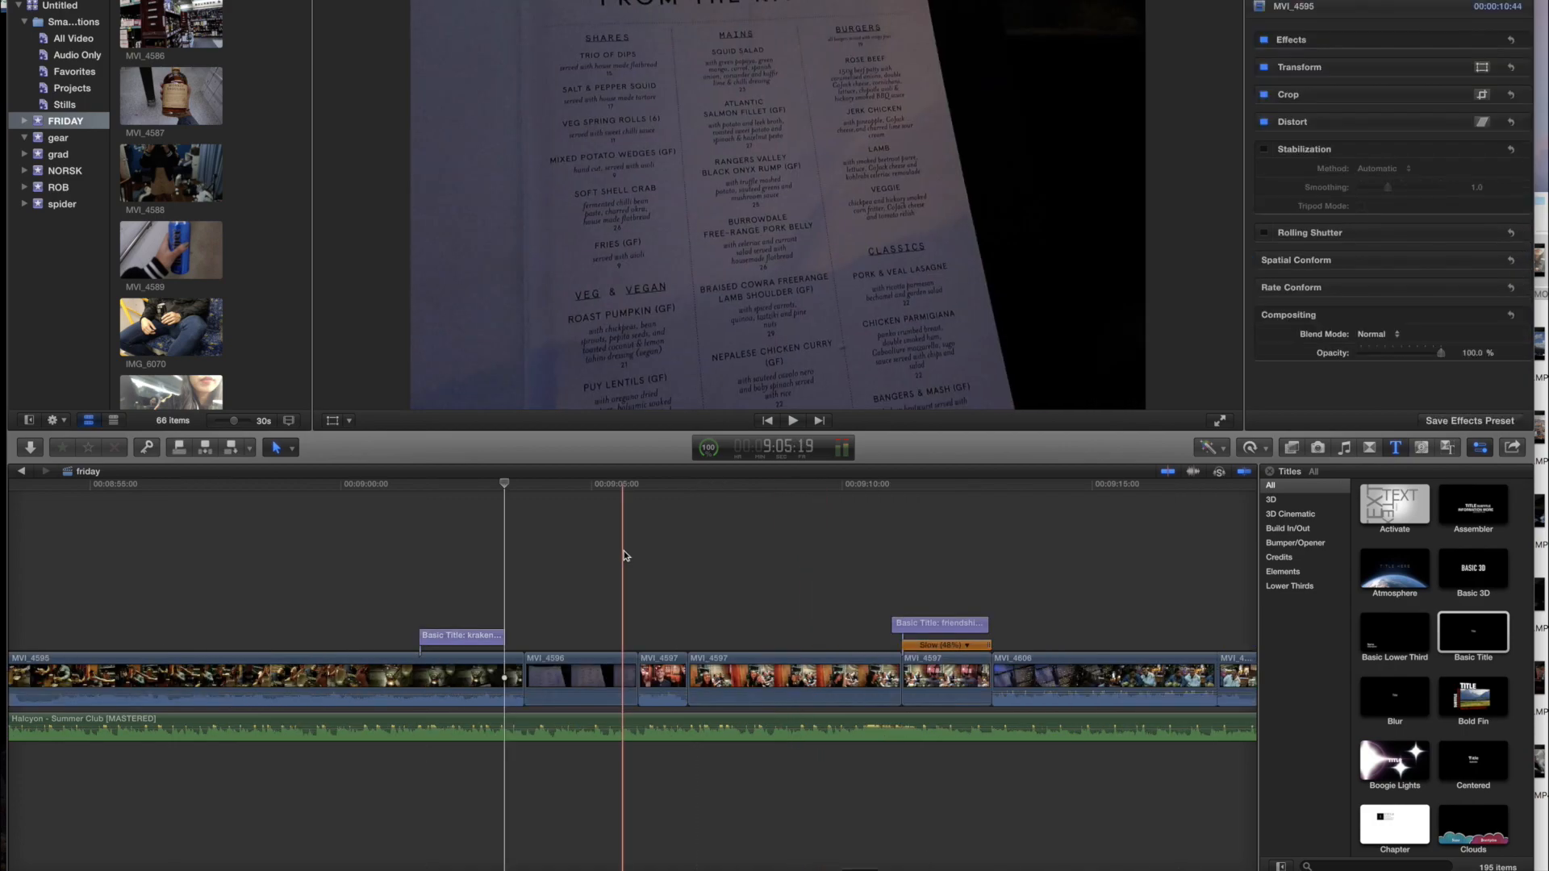
pyautogui.hscroll(6, 659, 554)
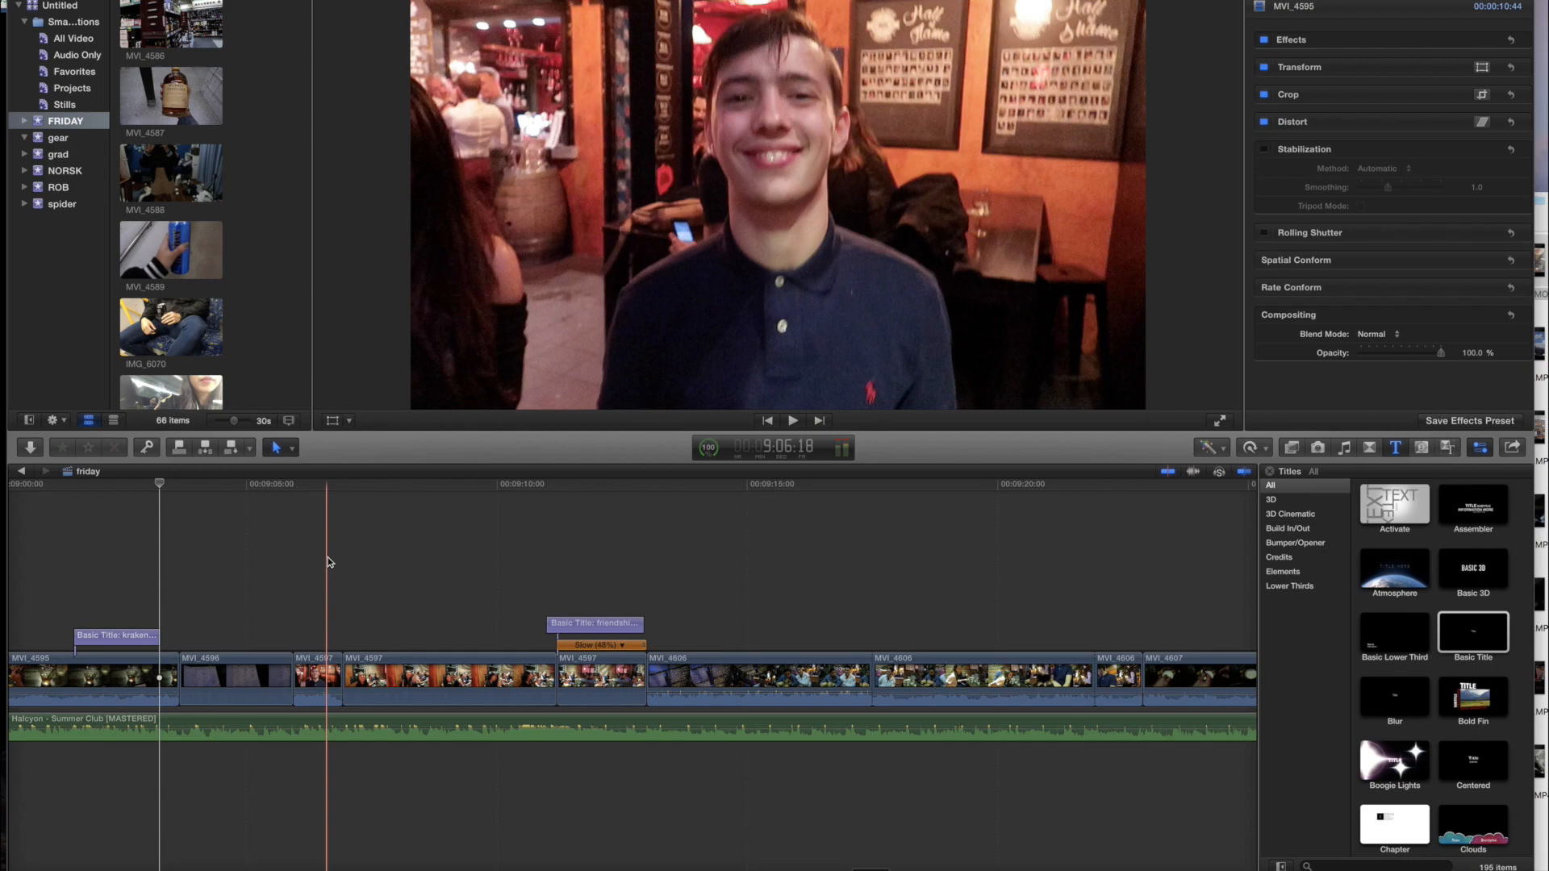
pyautogui.hscroll(-1, 347, 645)
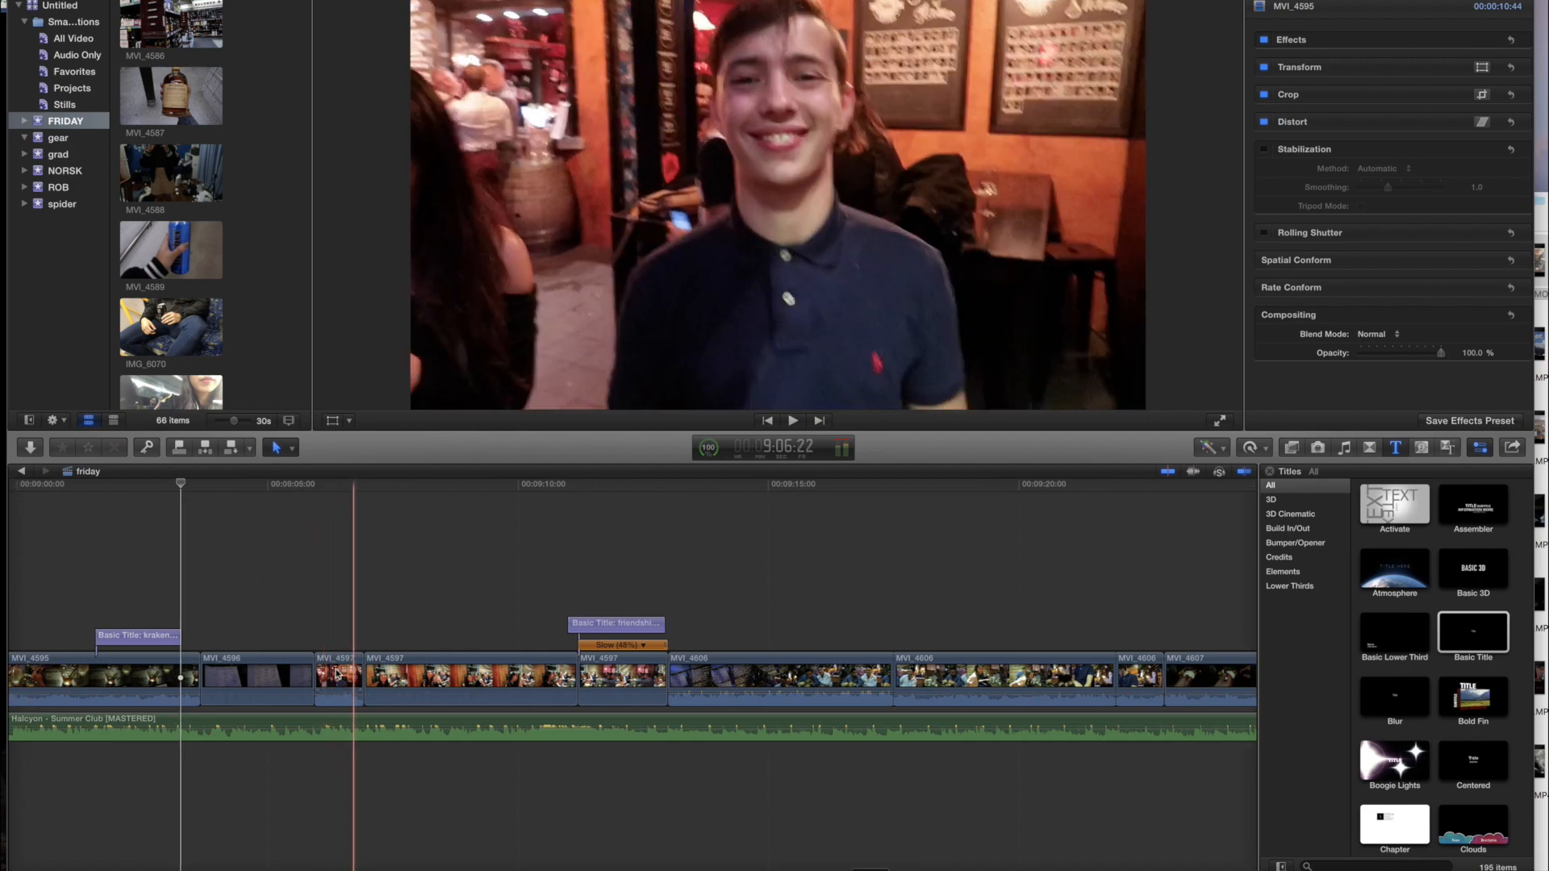
# Step: Extend the end of the short first MVI_4597 clip to check its cut footage and trim it back to 0:56
pyautogui.moveTo(363, 680); pyautogui.dragTo(660, 678)
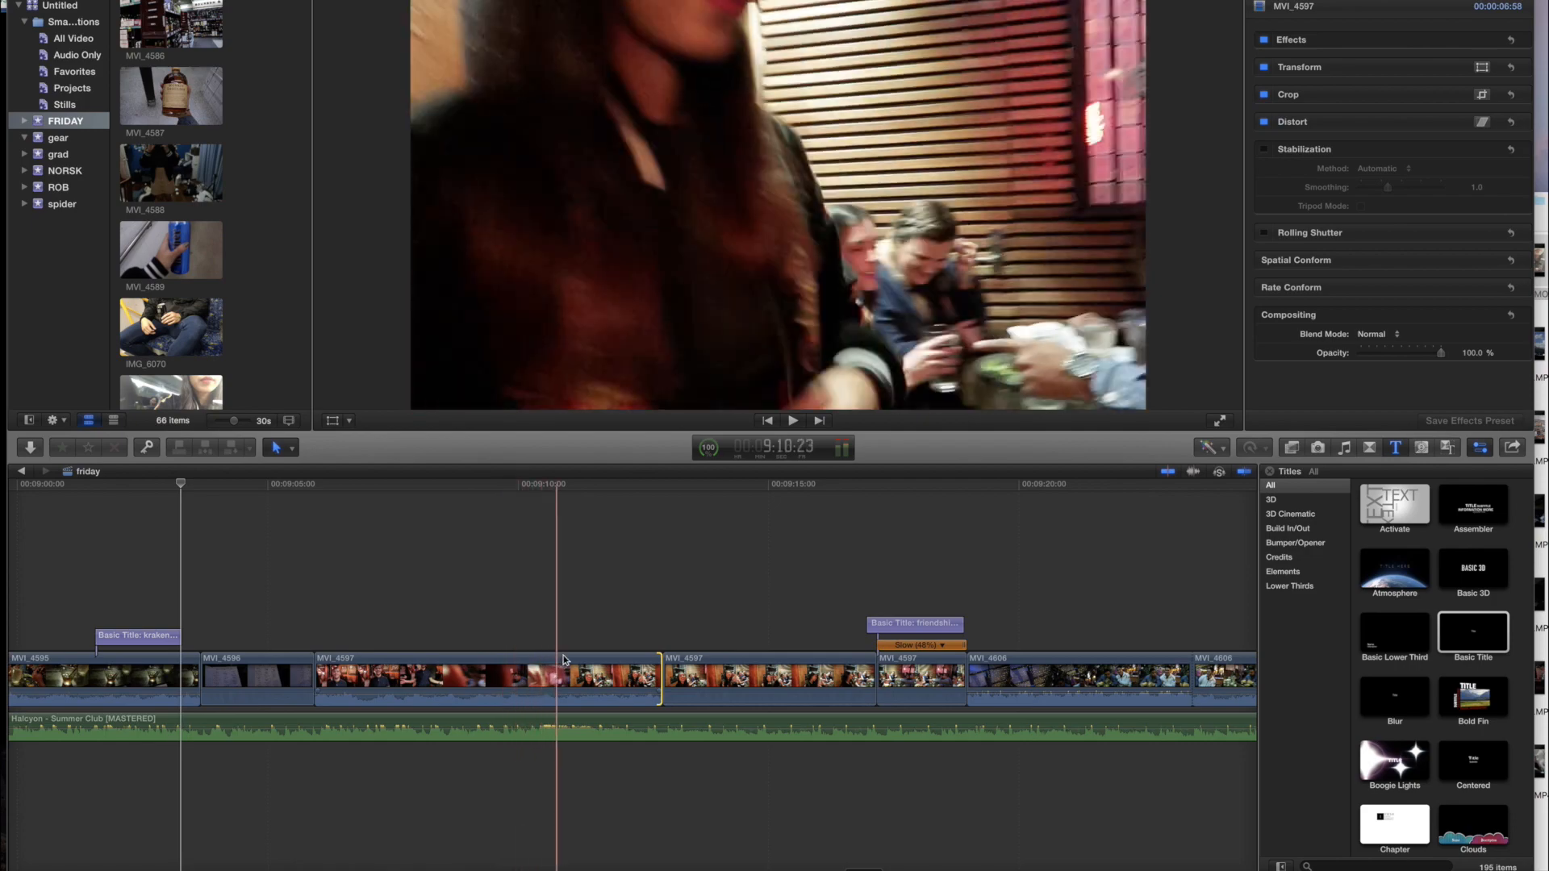
pyautogui.moveTo(660, 678); pyautogui.dragTo(358, 680)
pyautogui.press('space')
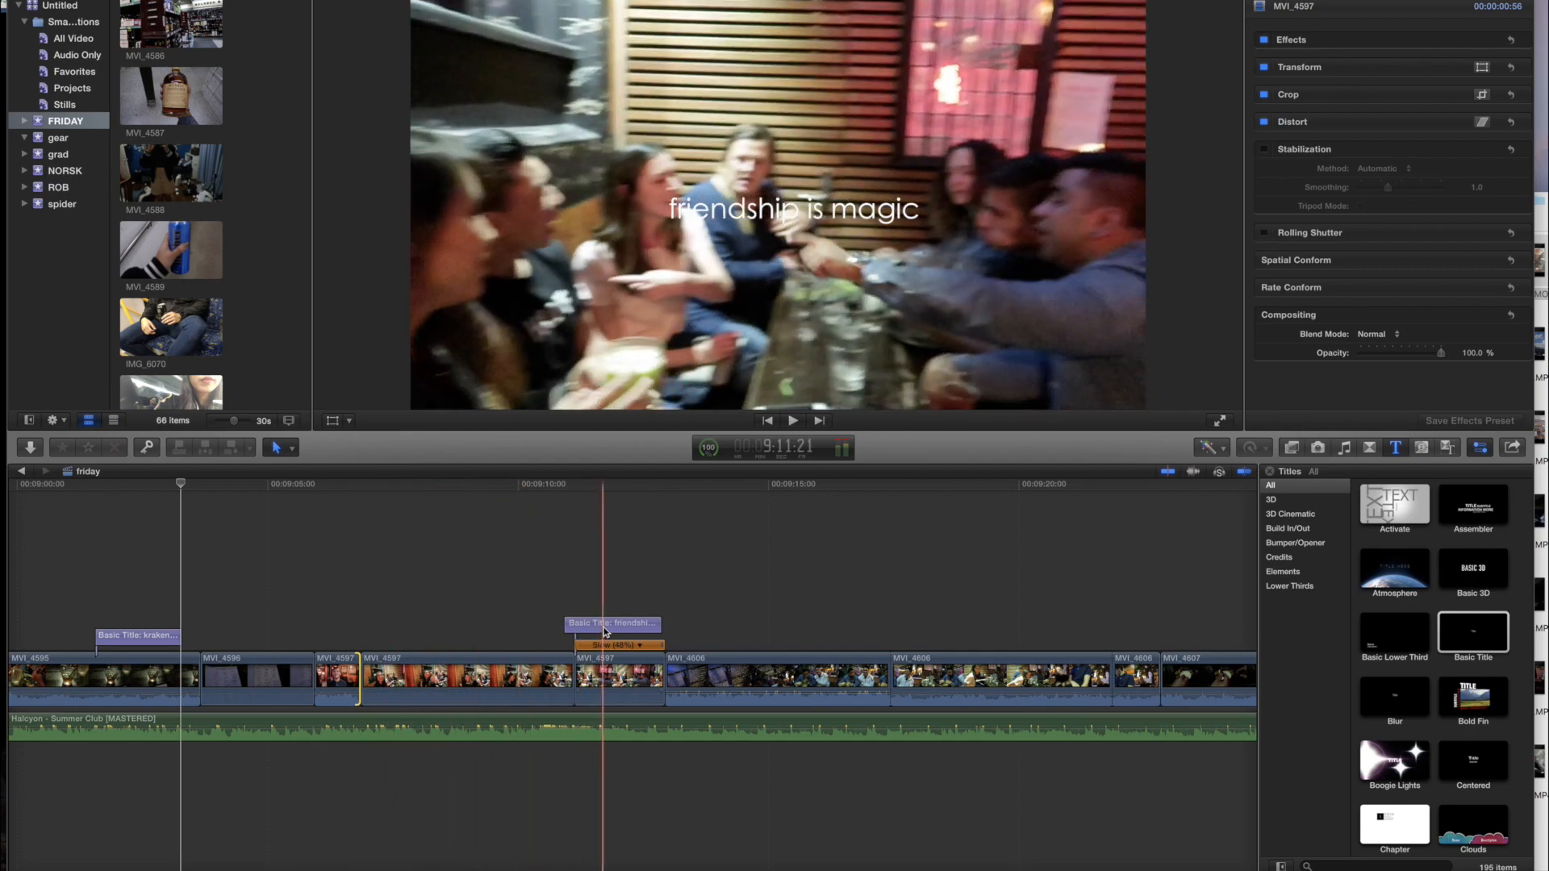
pyautogui.click(540, 605)
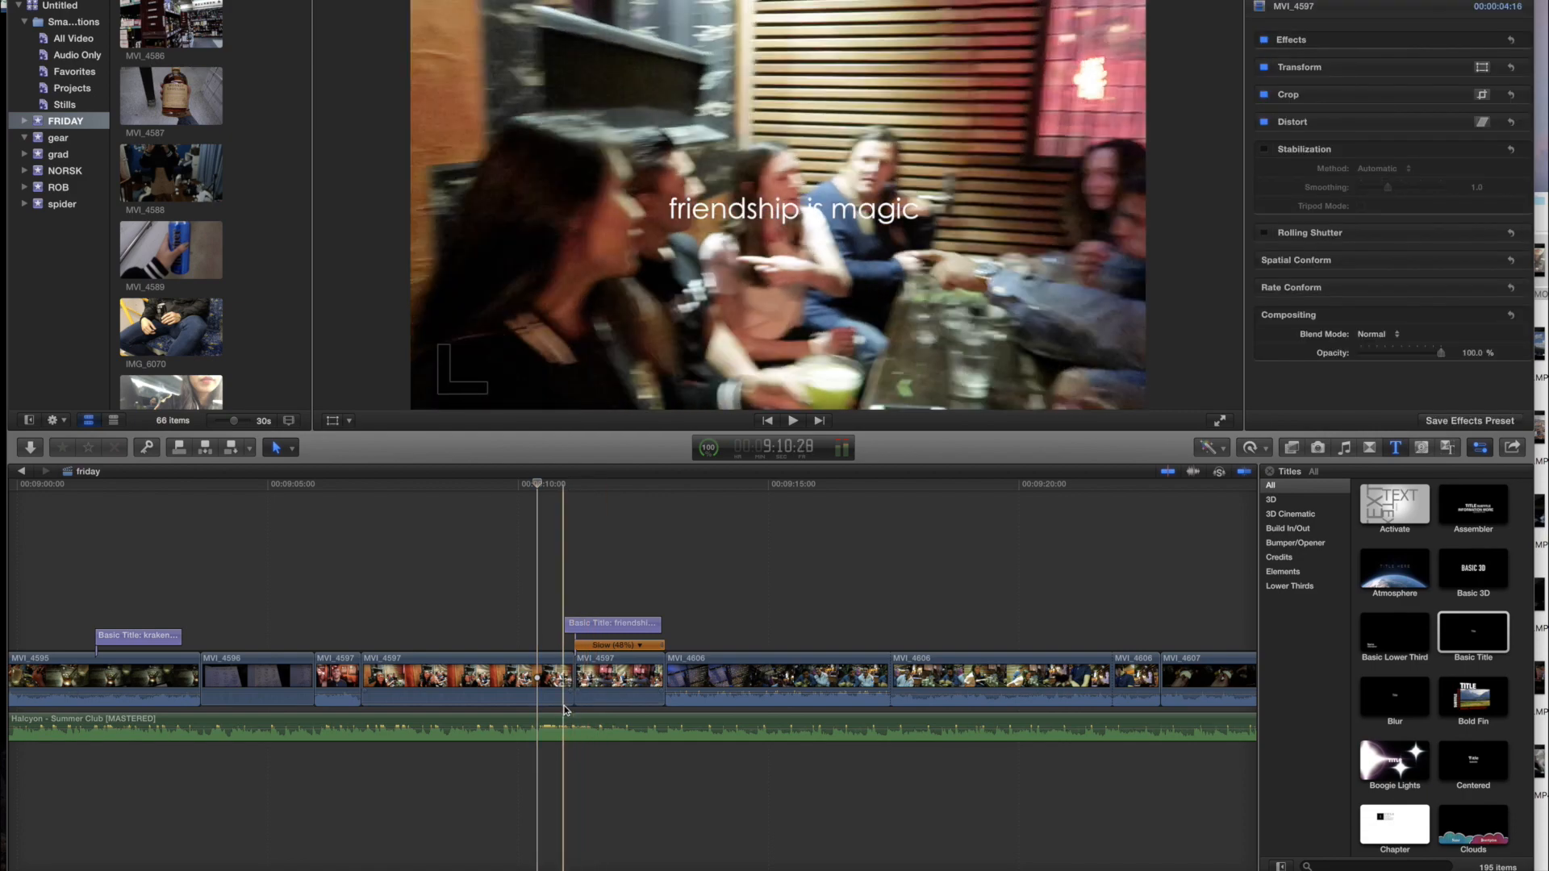
# Step: Reset the slowed MVI_4597 clip under the "friendship is magic" title to normal speed and play that part
pyautogui.click(599, 692)
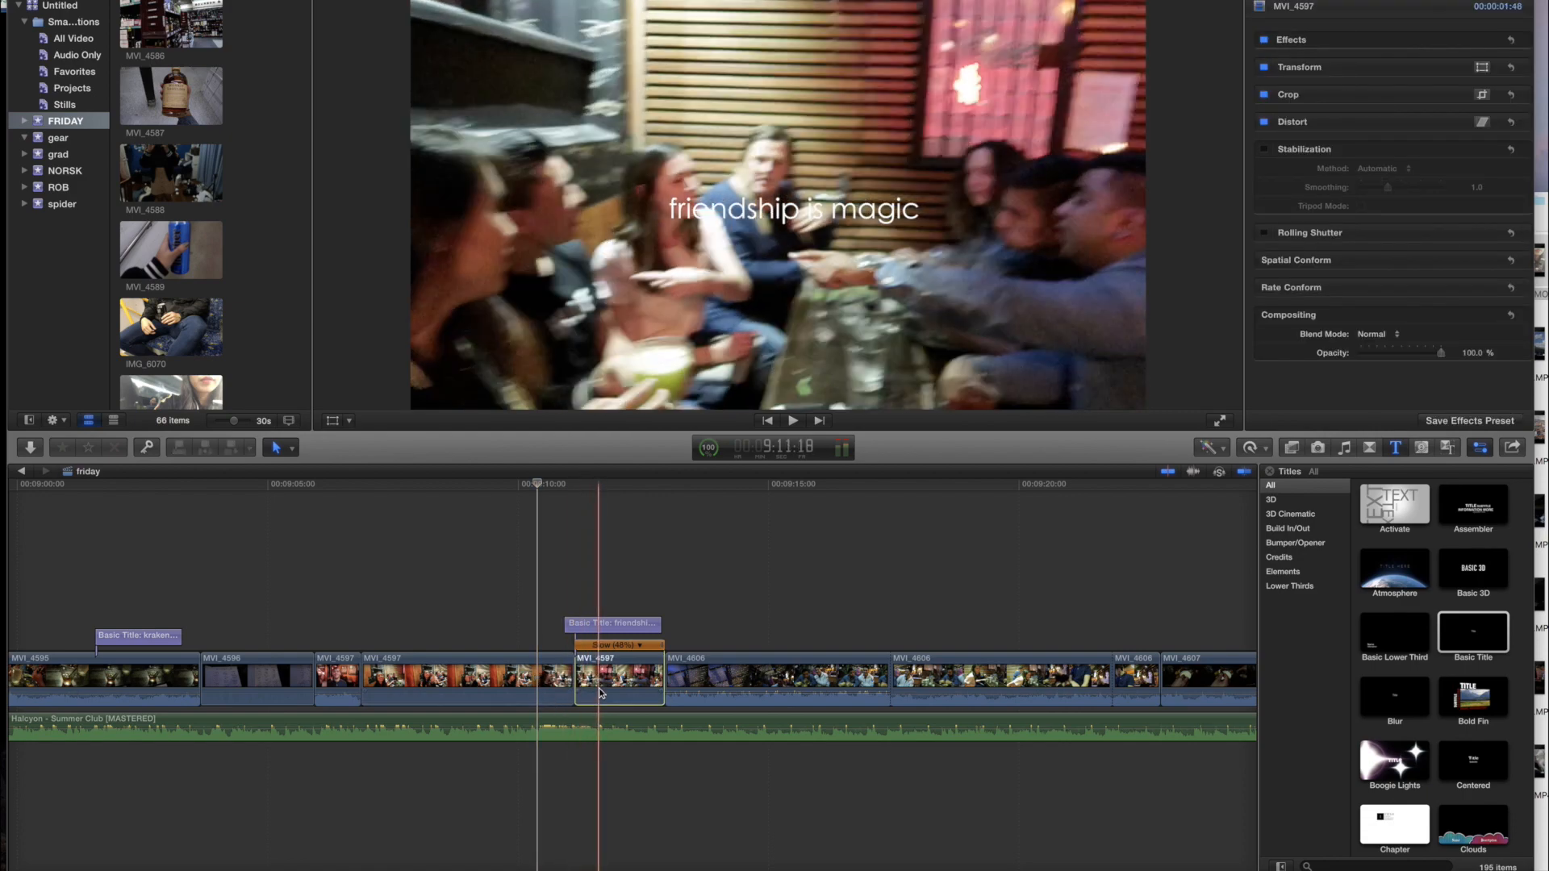
pyautogui.hotkey('shift', 'n')
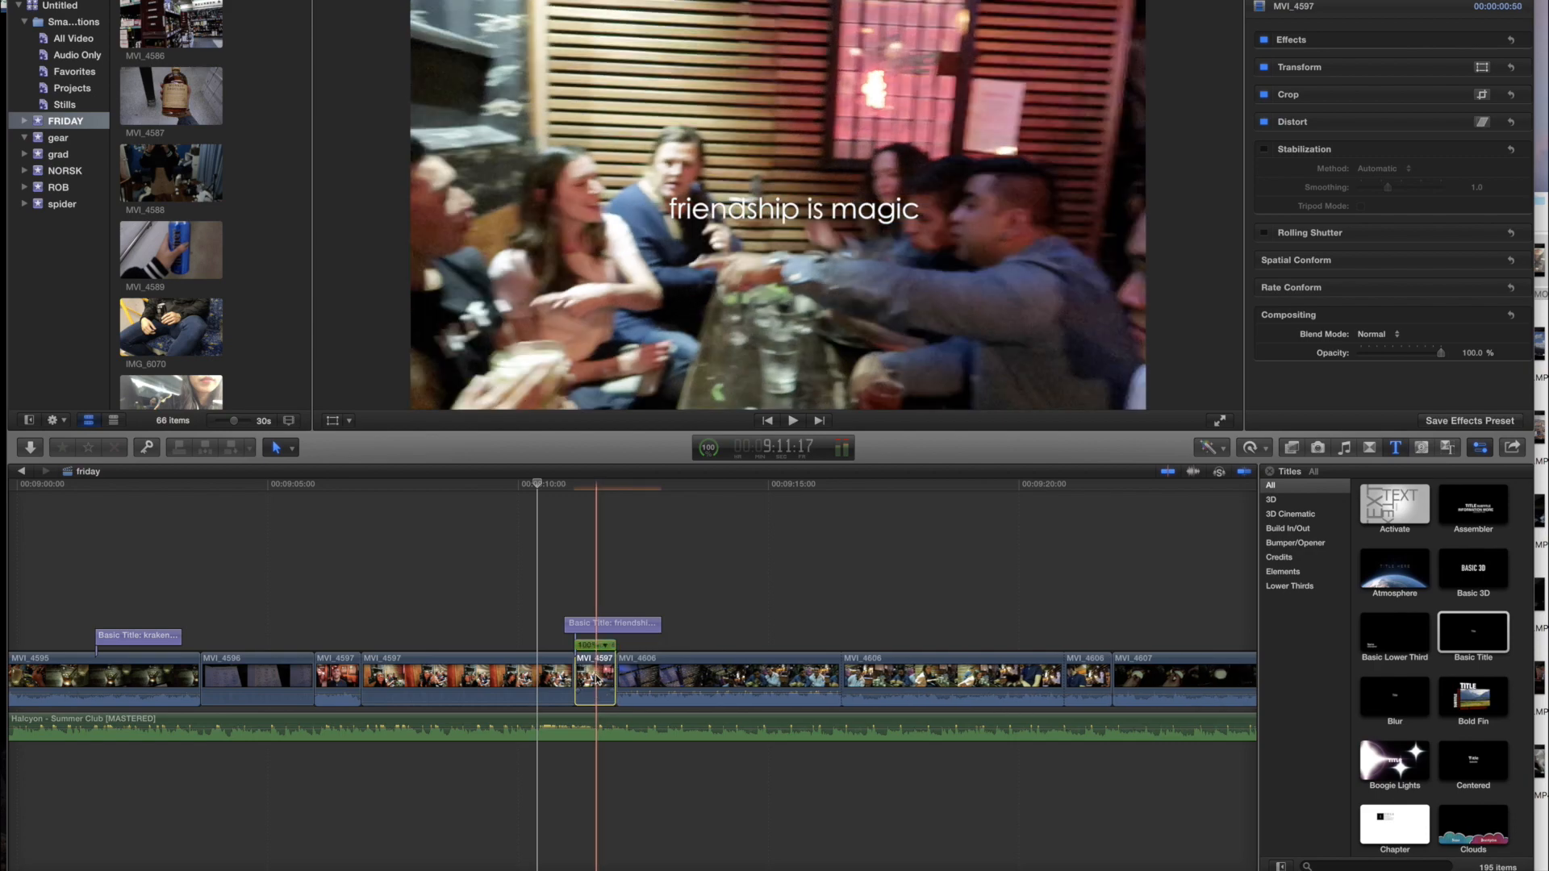
pyautogui.moveTo(552, 693); pyautogui.dragTo(582, 702)
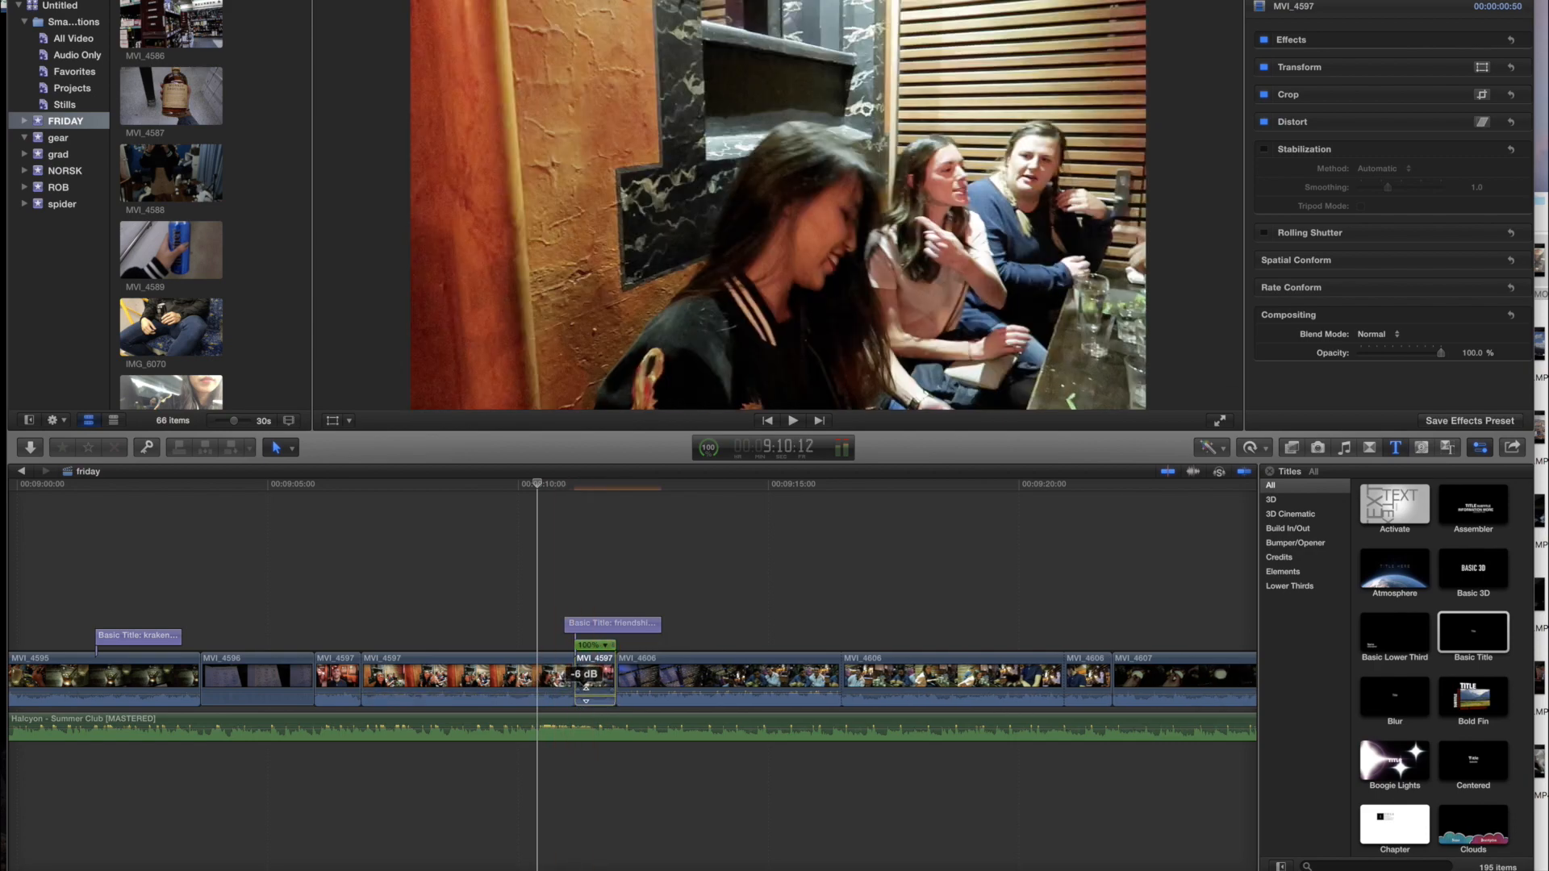
pyautogui.click(585, 726)
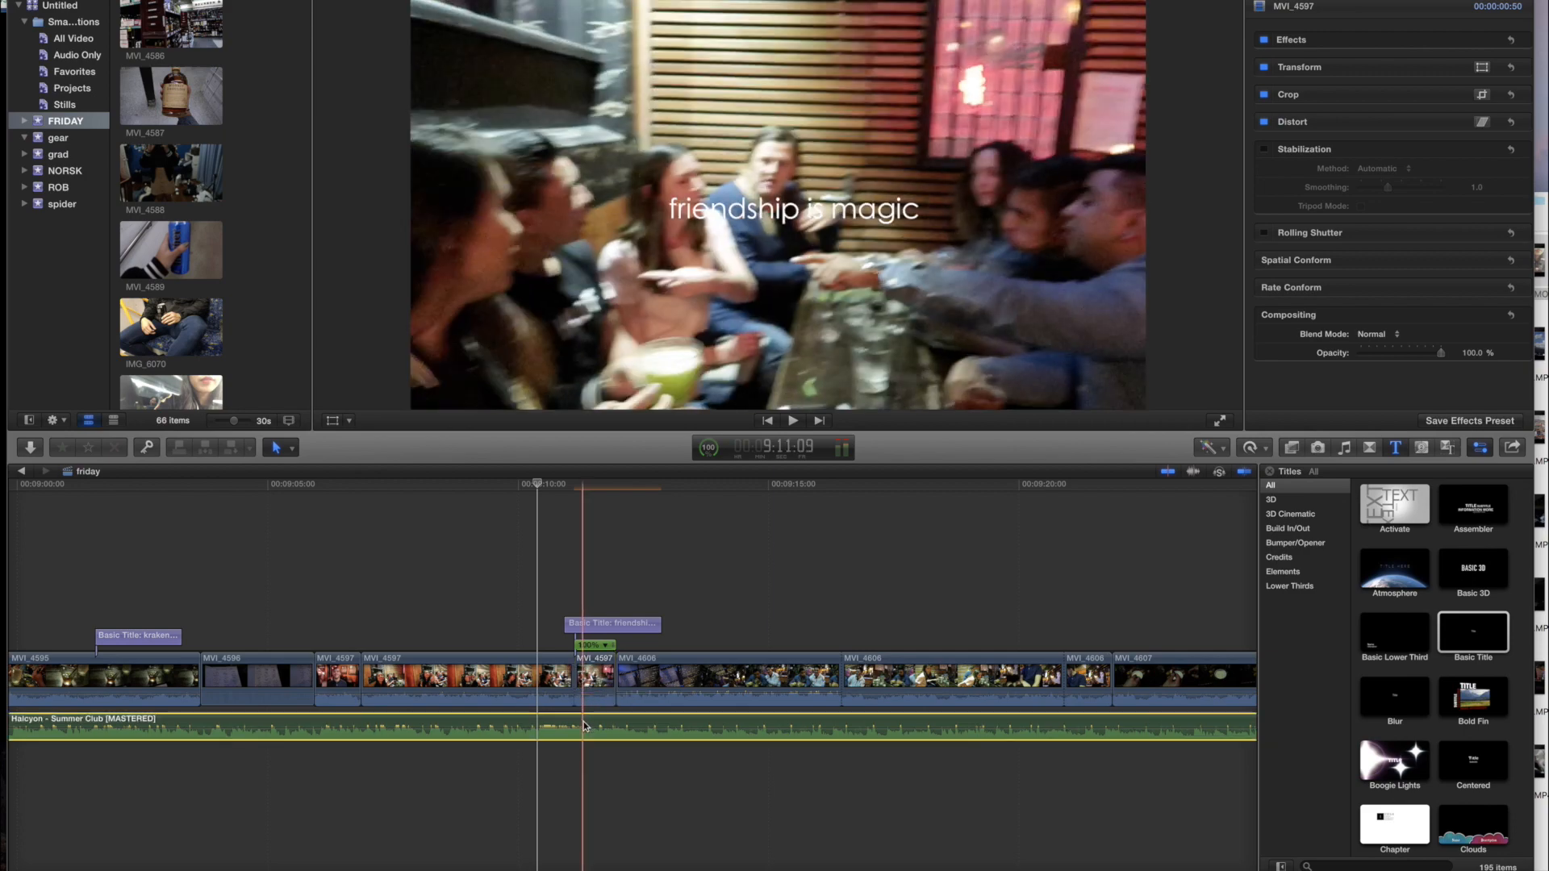
pyautogui.press('space')
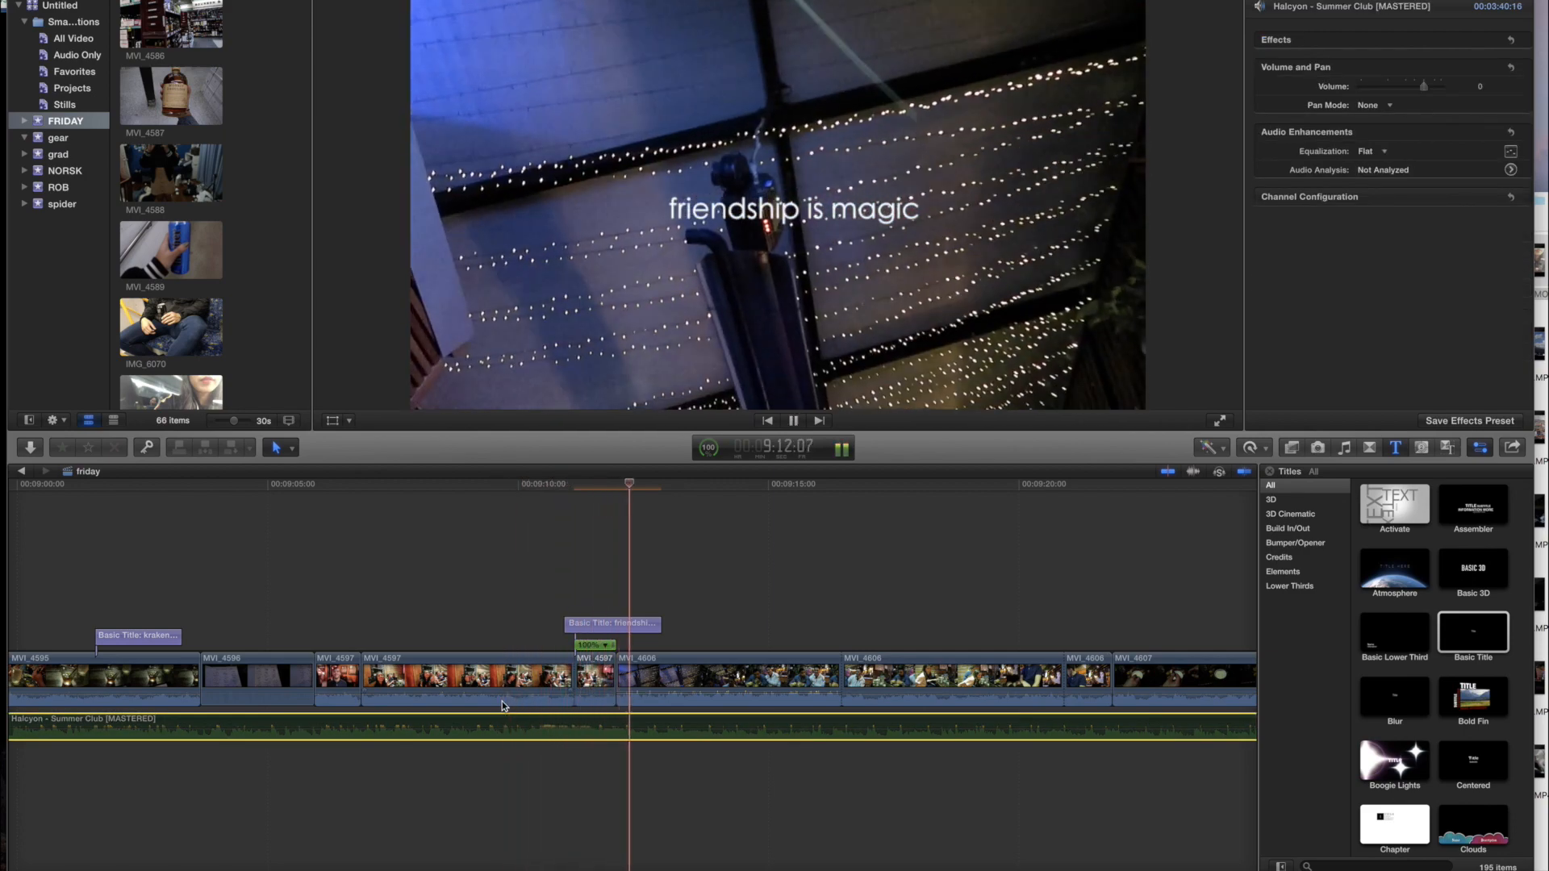
# Step: Slow the second MVI_4597 clip to 43%, keeping the "friendship is magic" title positioned over it
pyautogui.moveTo(576, 624); pyautogui.dragTo(928, 635)
pyautogui.click(496, 629)
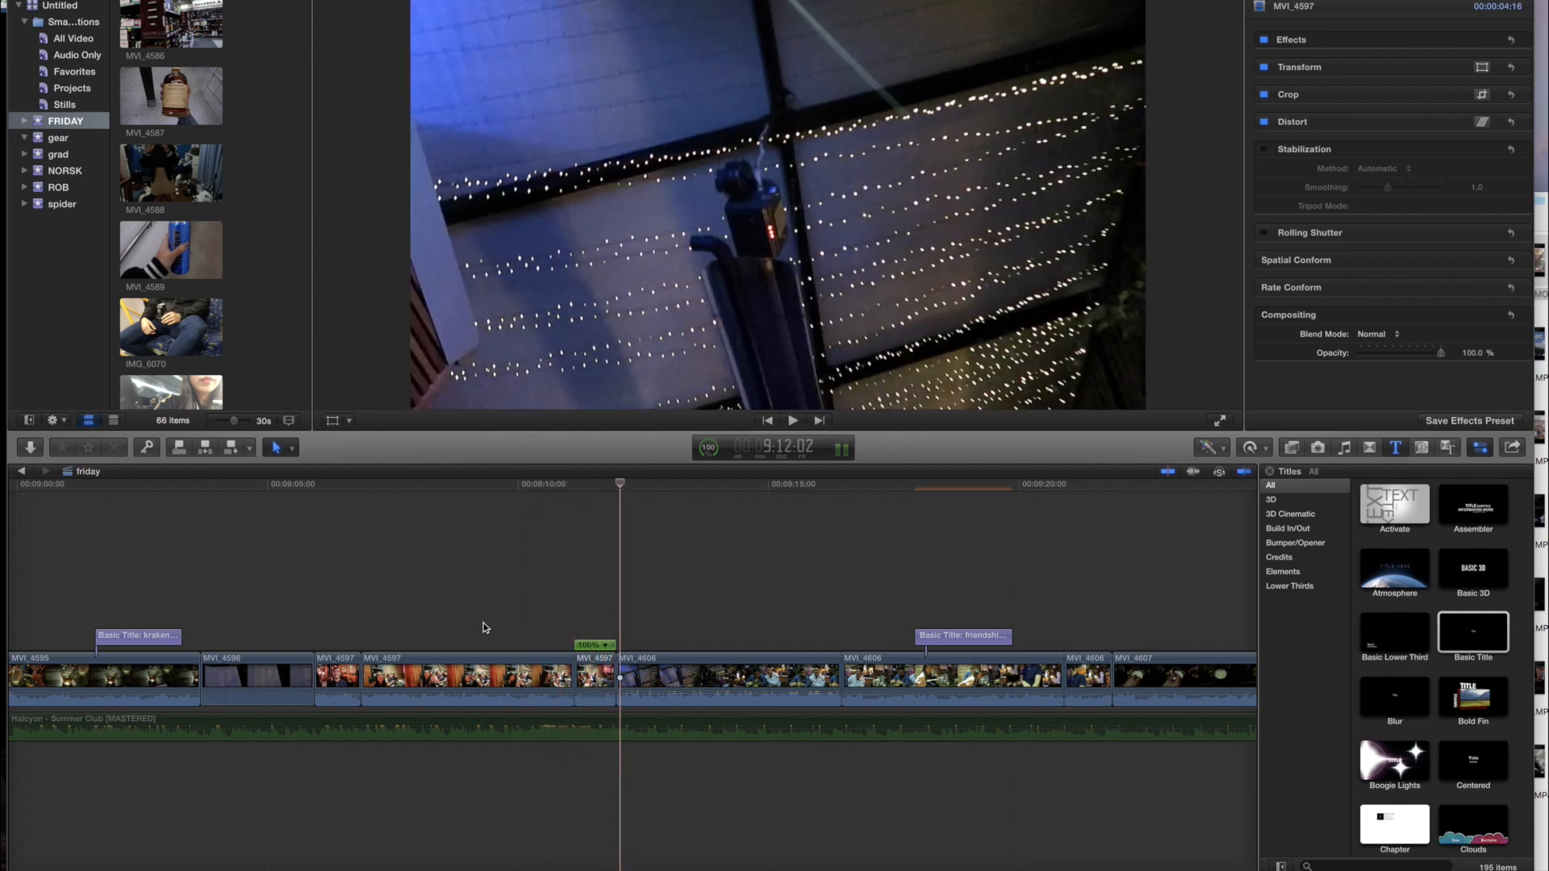
pyautogui.moveTo(613, 645); pyautogui.dragTo(678, 645)
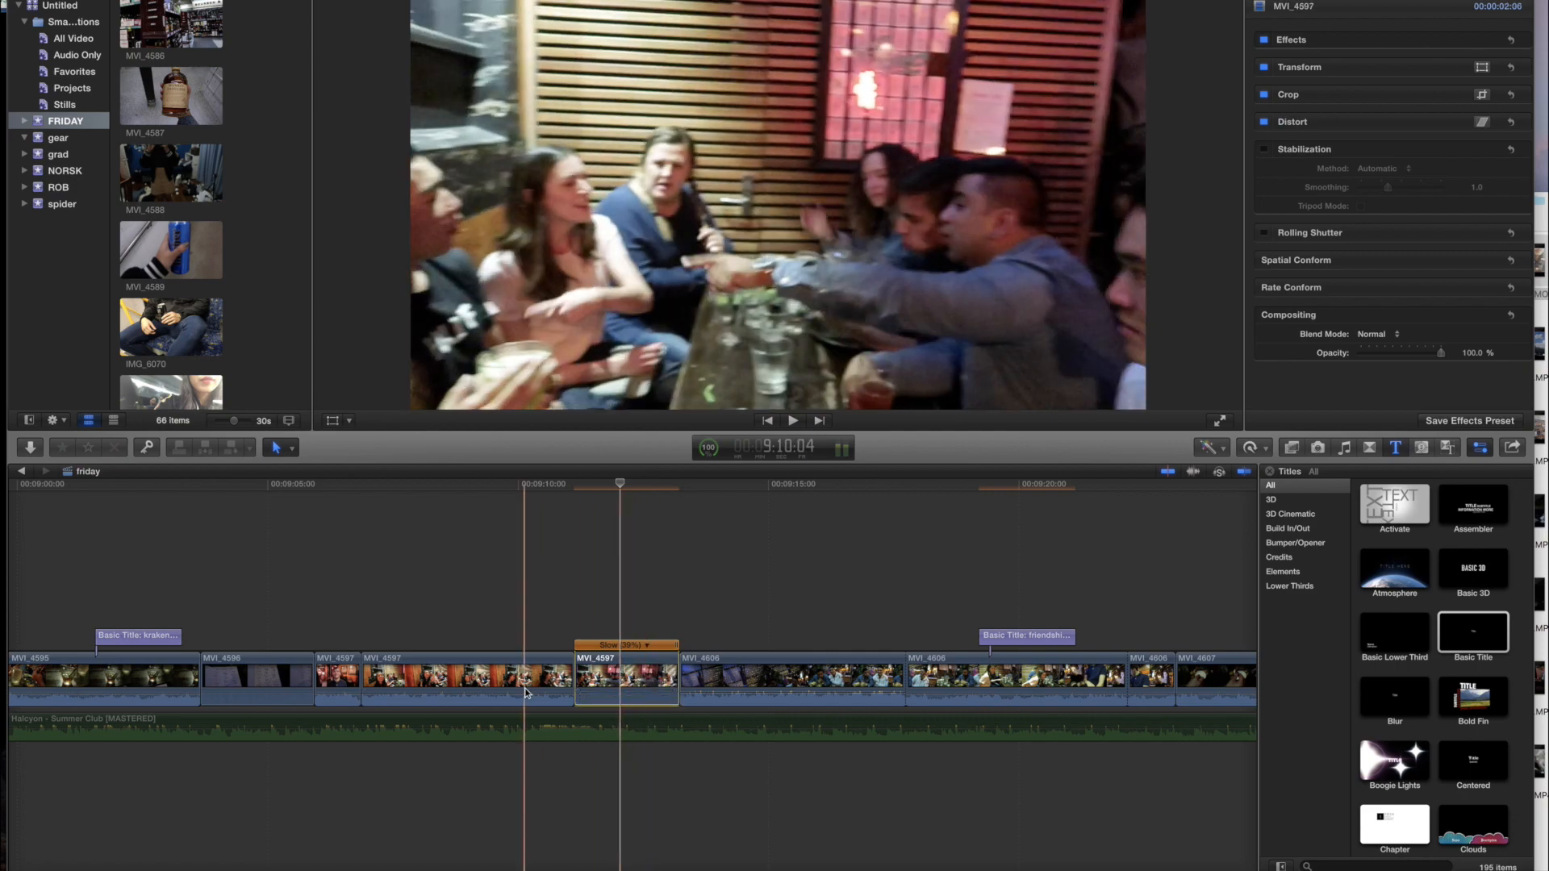
pyautogui.click(540, 723)
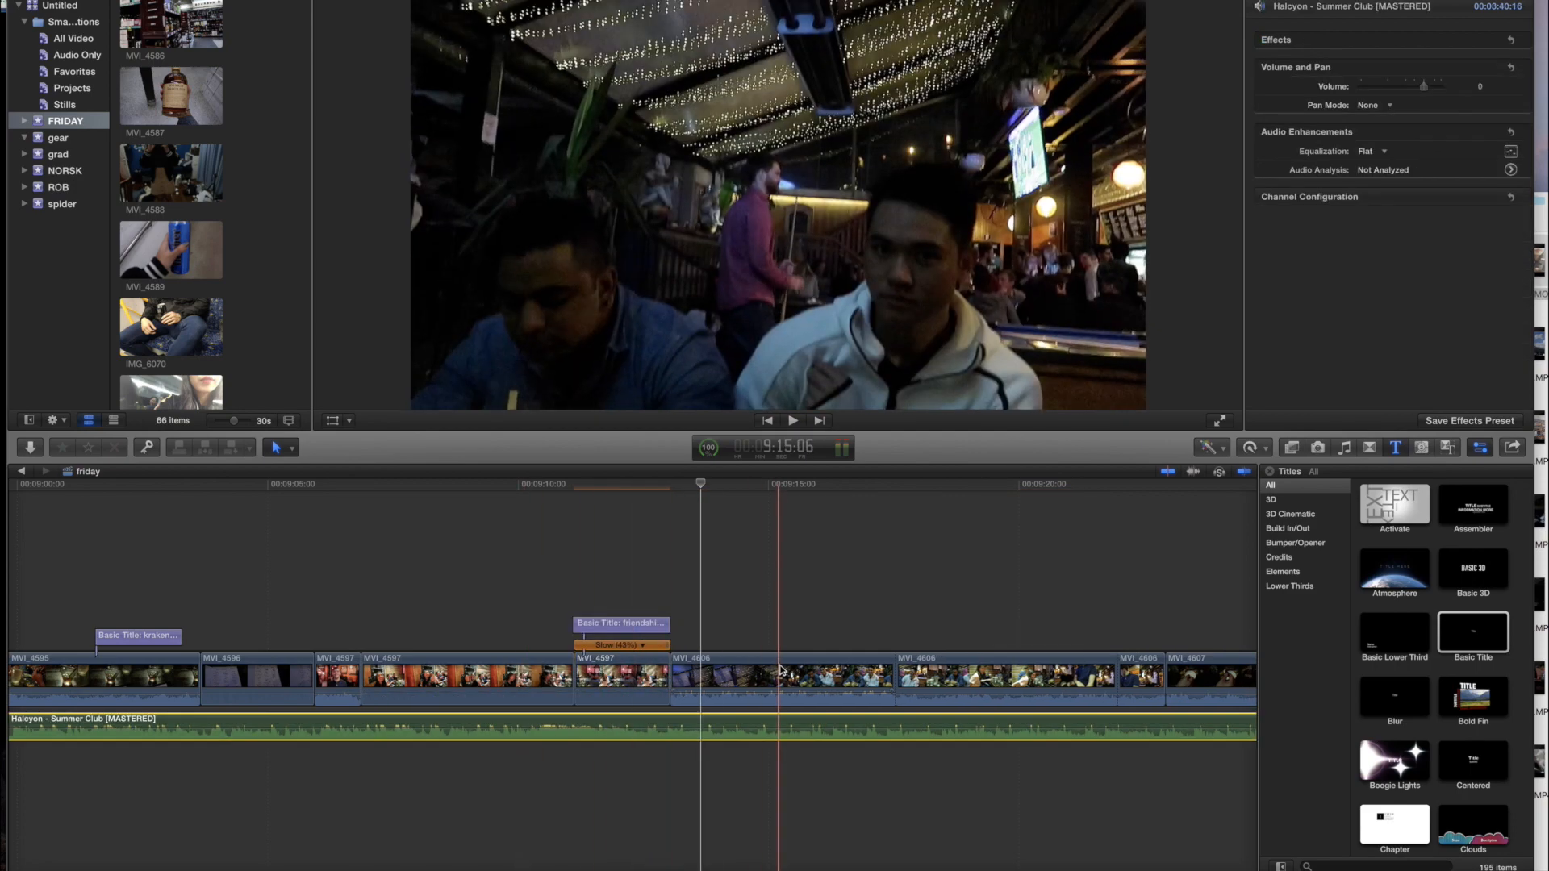
# Step: Split the first MVI_4606 clip after the slowed MVI_4597 clip into shorter pieces
pyautogui.hscroll(5, 781, 669)
pyautogui.hscroll(1, 517, 654)
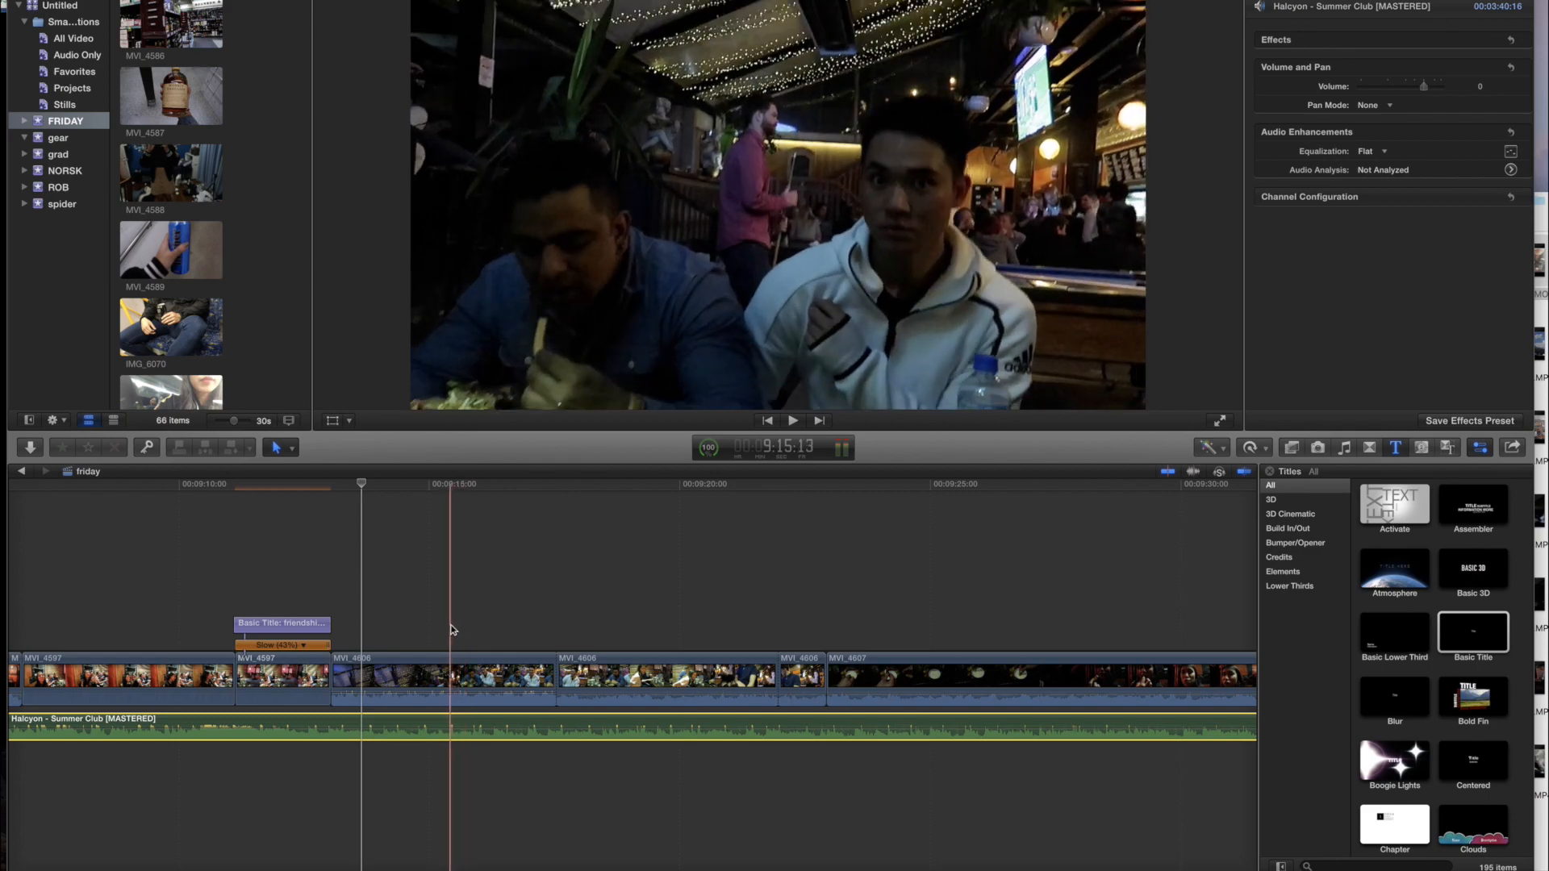
pyautogui.press('super+b')
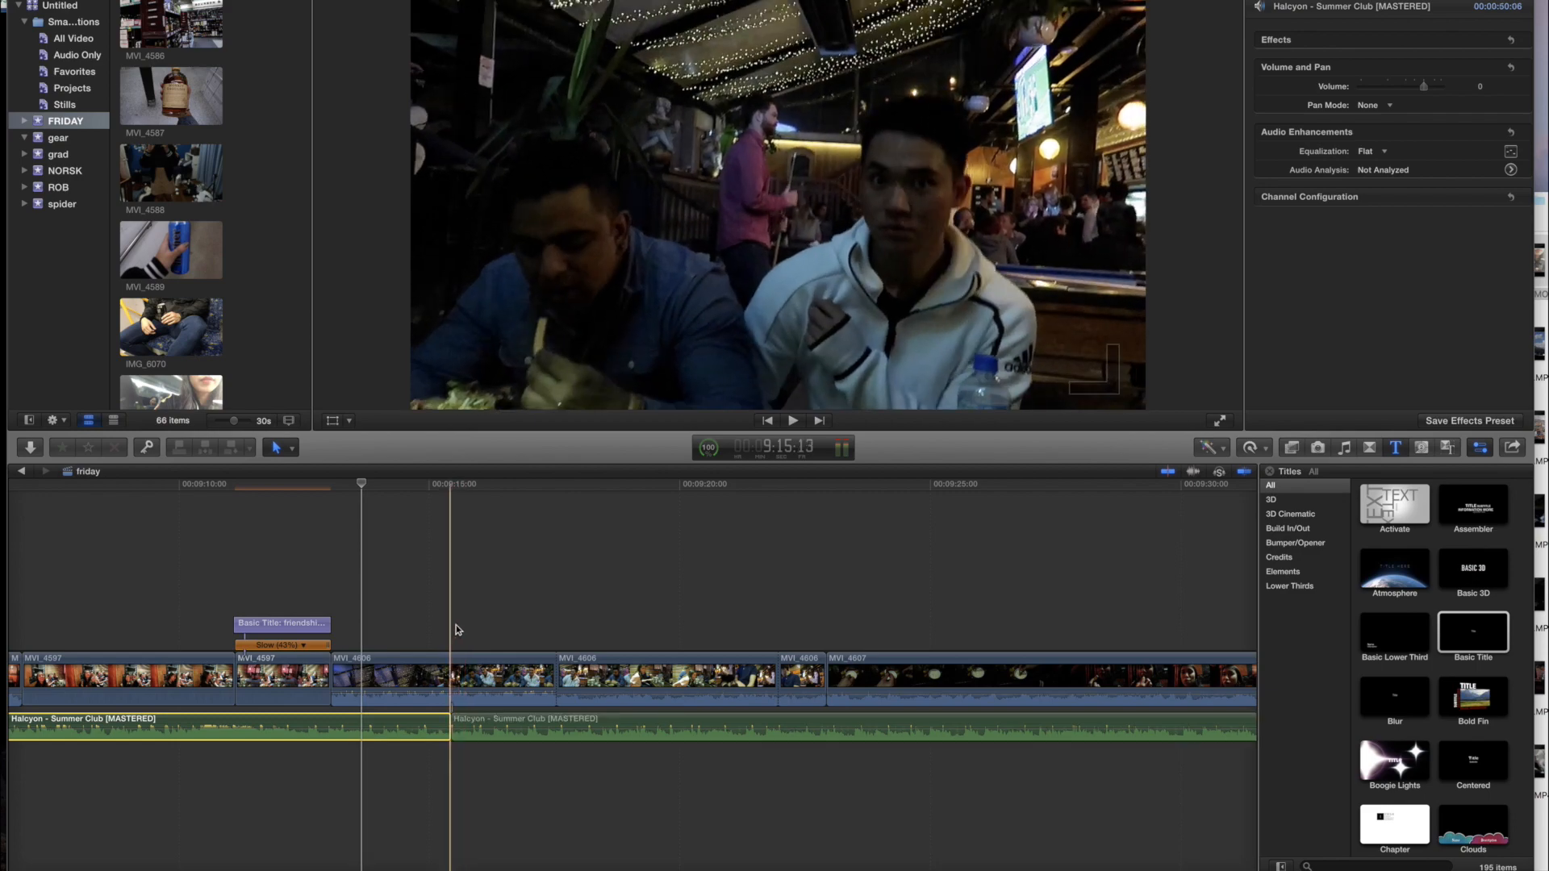
pyautogui.click(446, 678)
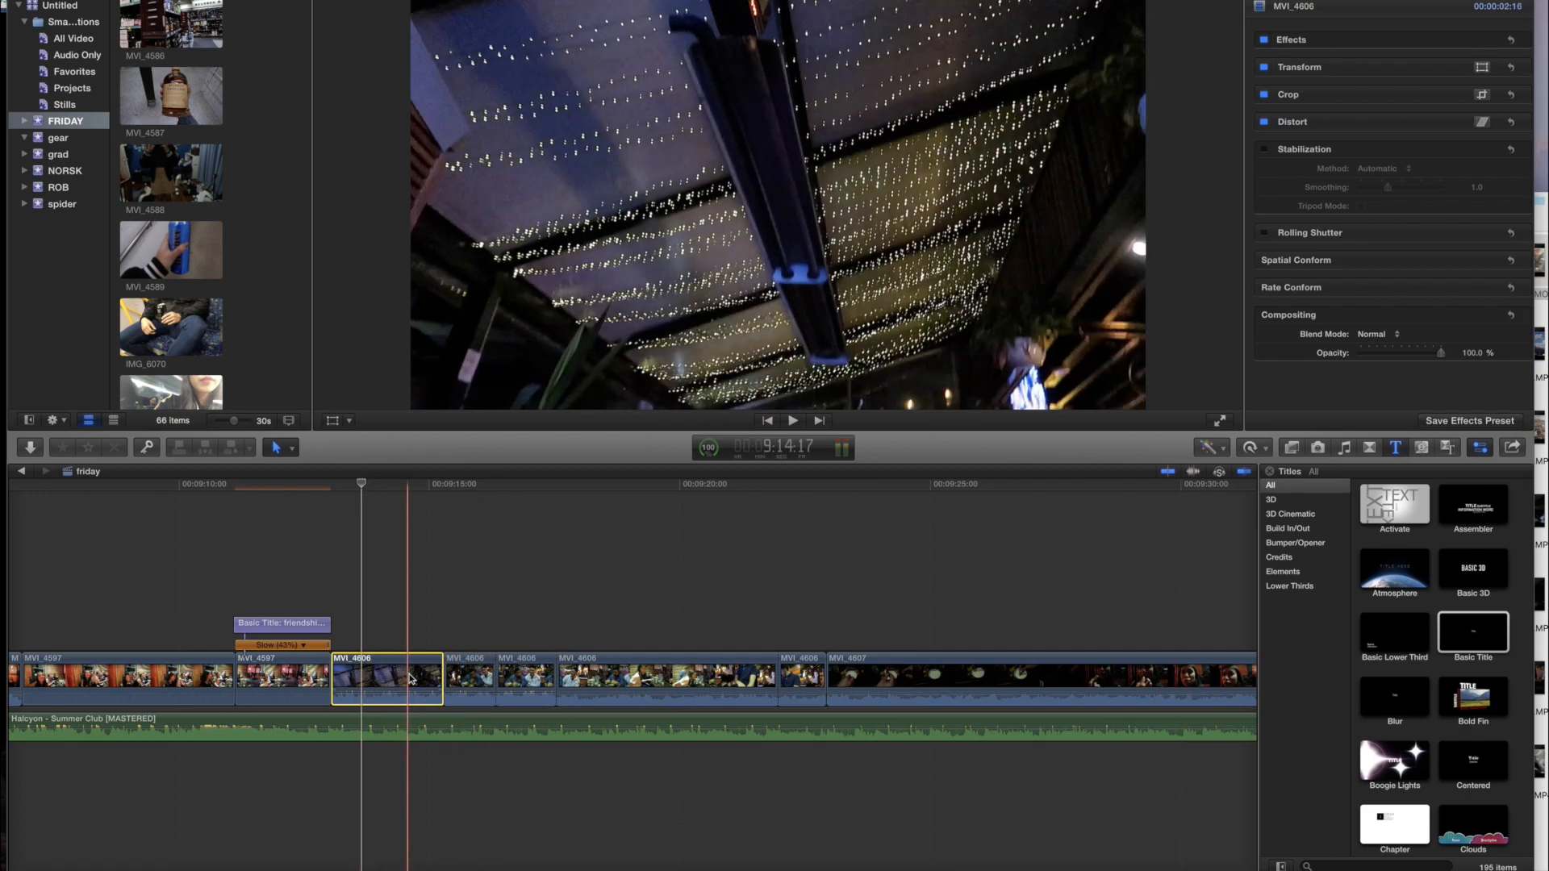
# Step: Trim the start of the first MVI_4606 piece, then shorten it to 1:02 by cutting off and deleting its tail
pyautogui.moveTo(338, 682); pyautogui.dragTo(367, 678)
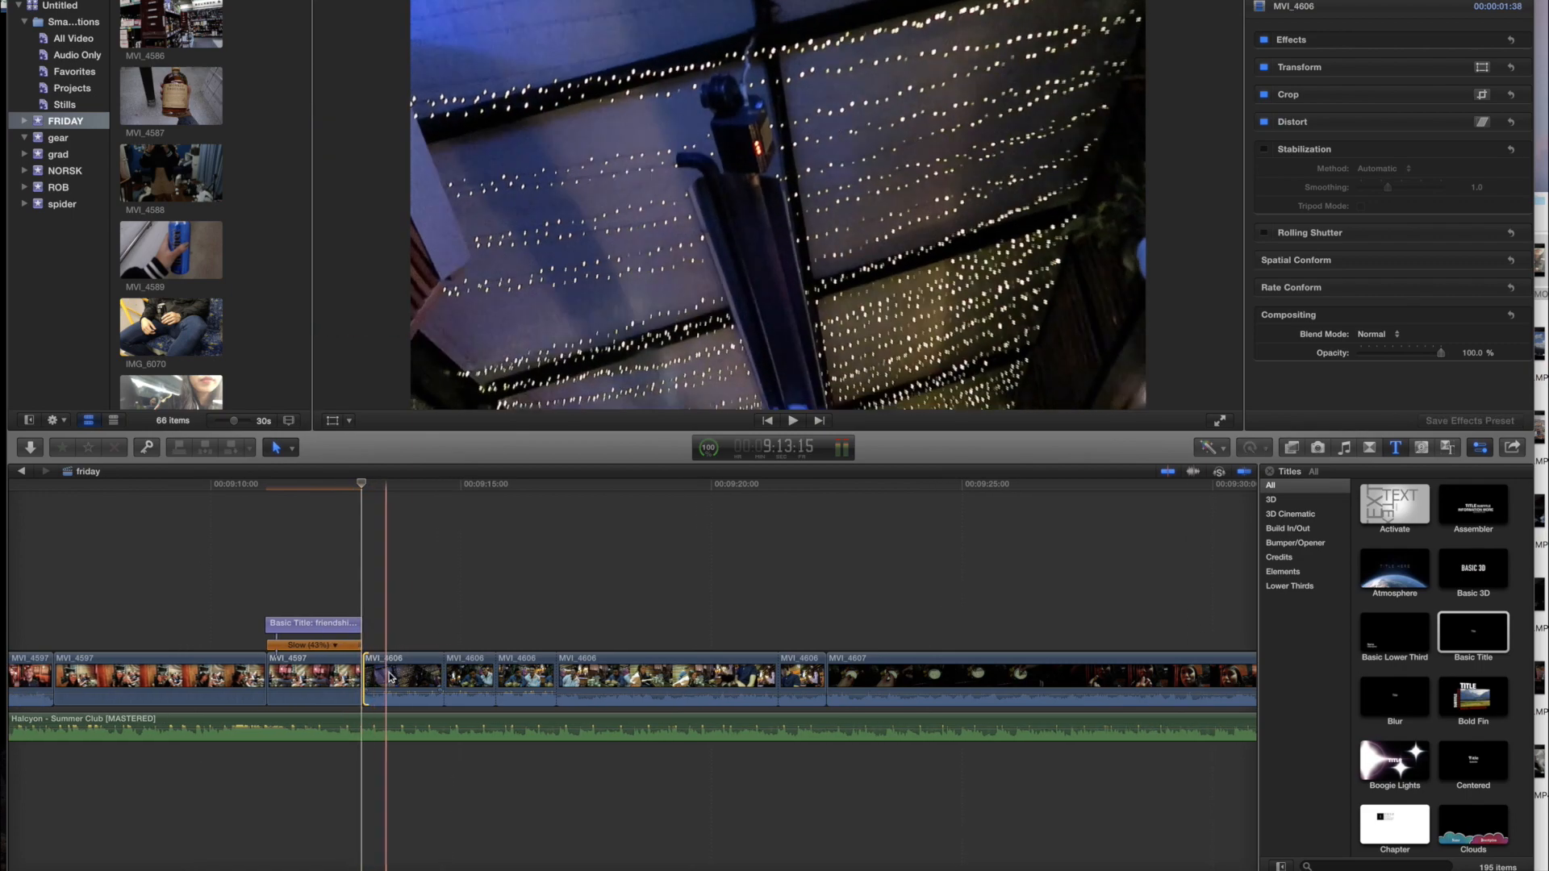
pyautogui.click(417, 674)
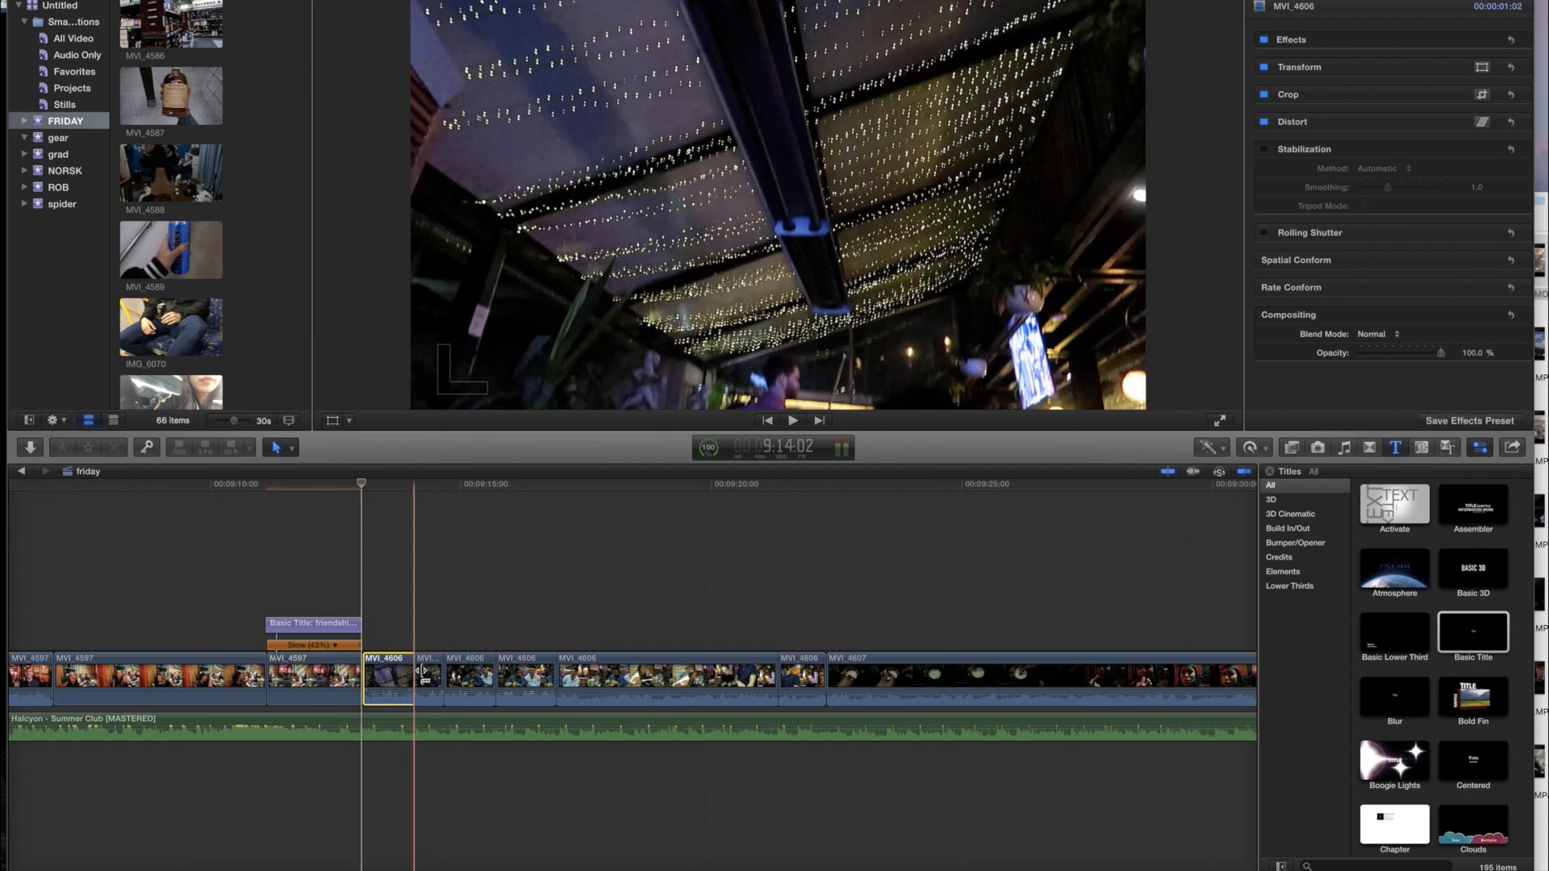
pyautogui.click(427, 676)
pyautogui.press('BackSpace')
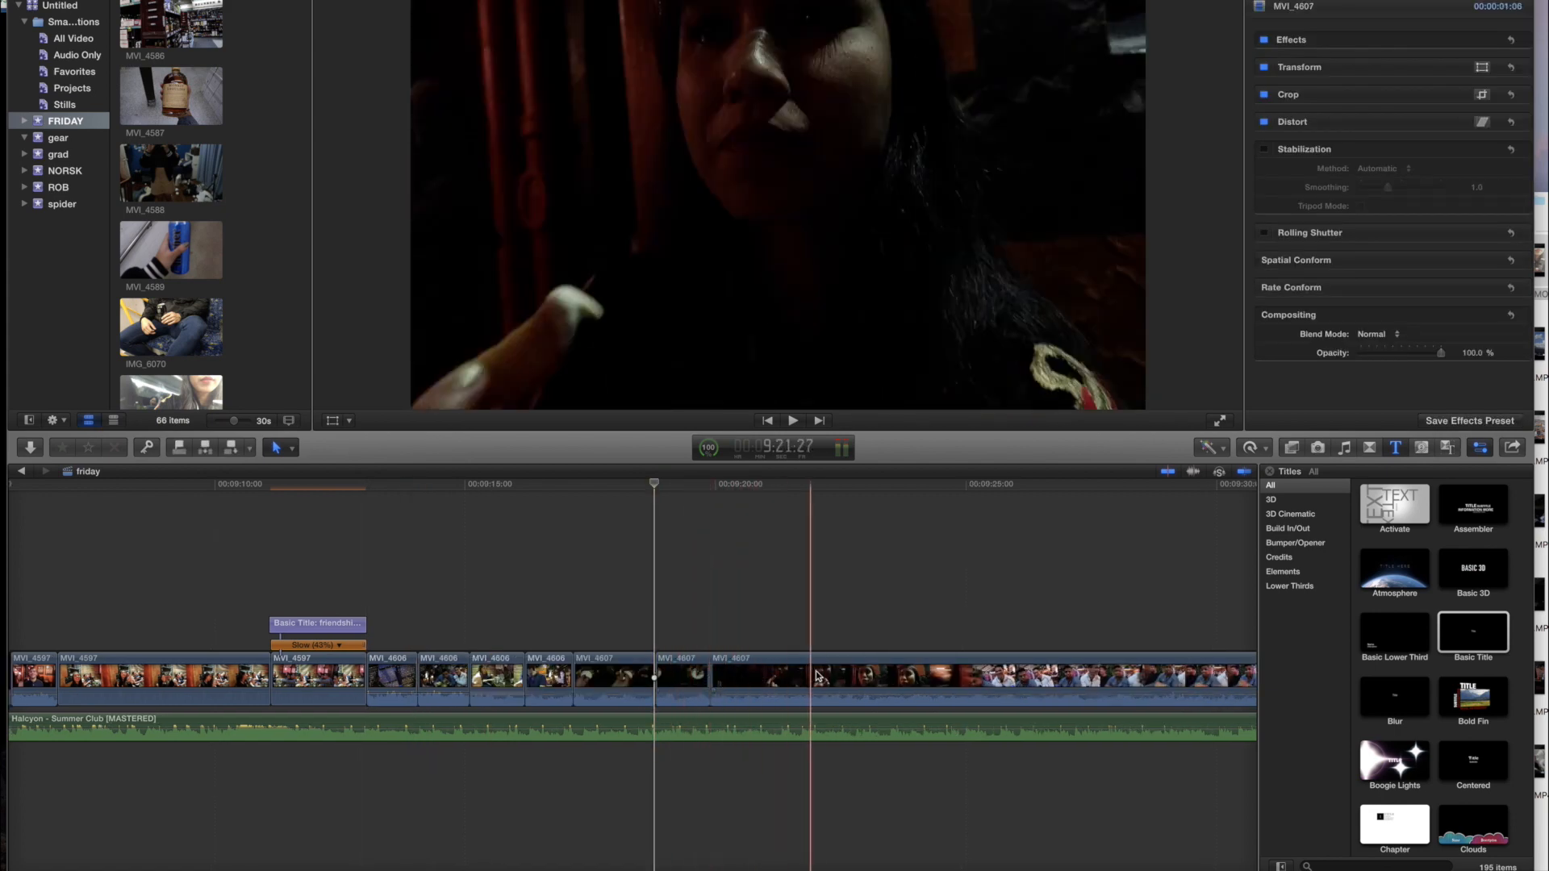
# Step: Split the long MVI_4607 clip within its dark opening section
pyautogui.press('super+b')
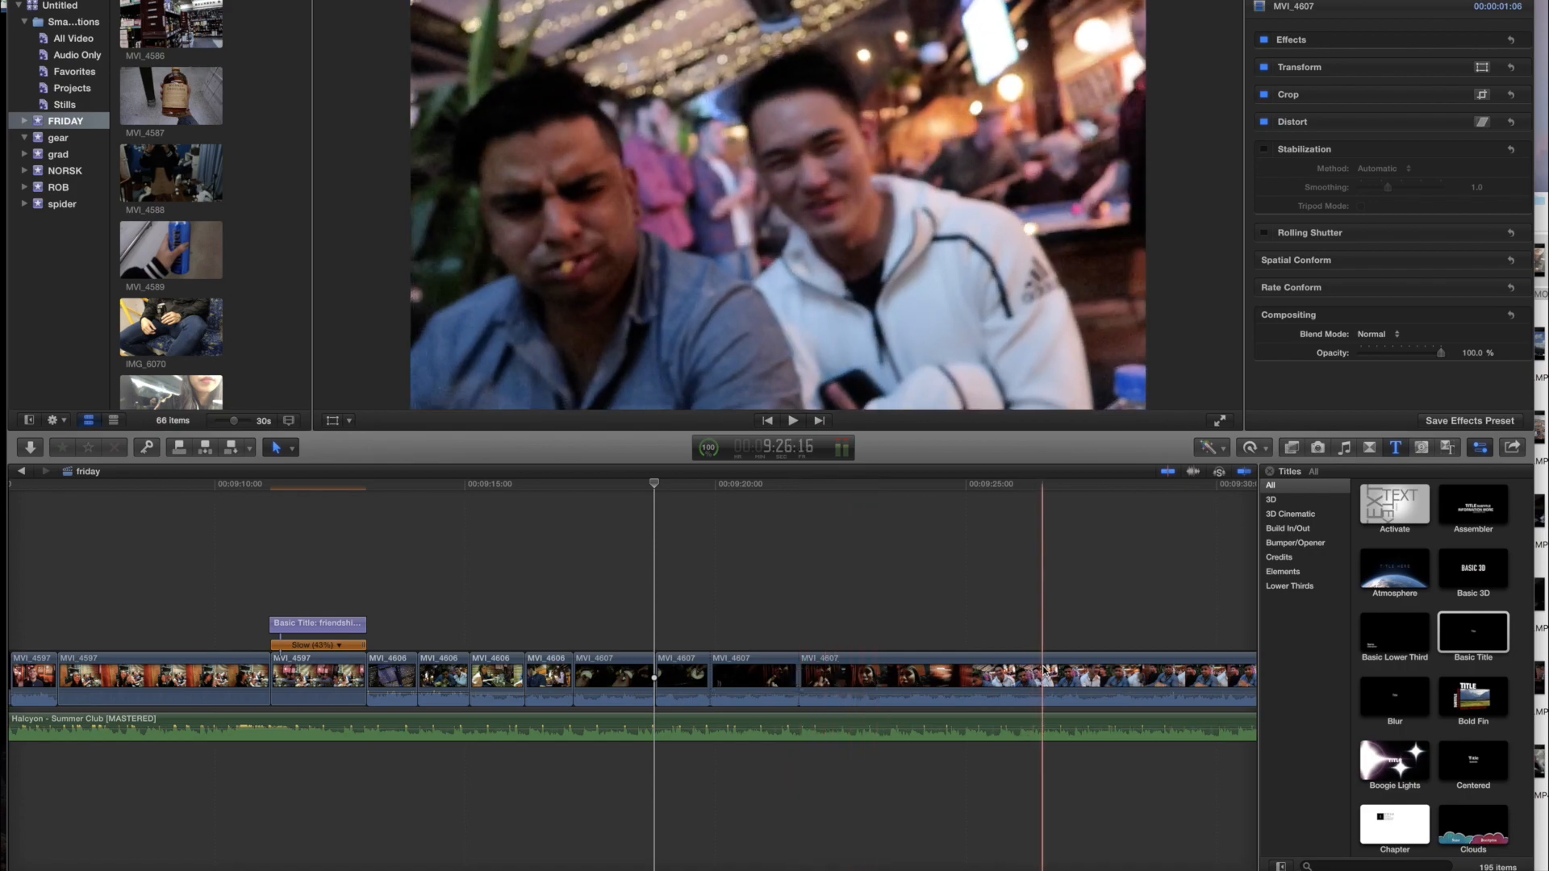
pyautogui.hscroll(5, 1049, 674)
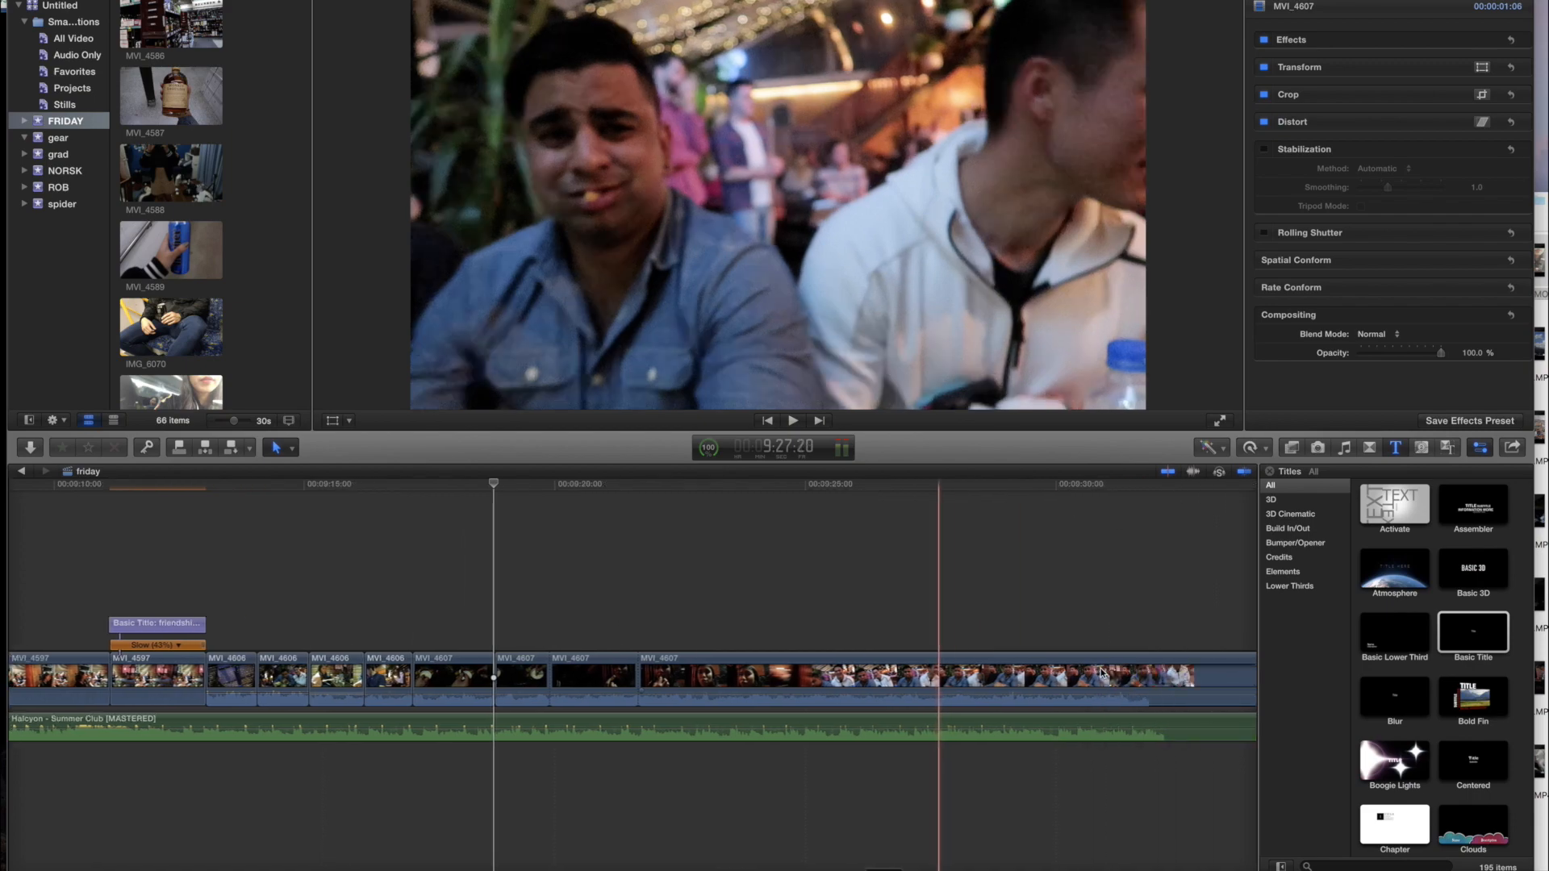
pyautogui.hscroll(7, 539, 671)
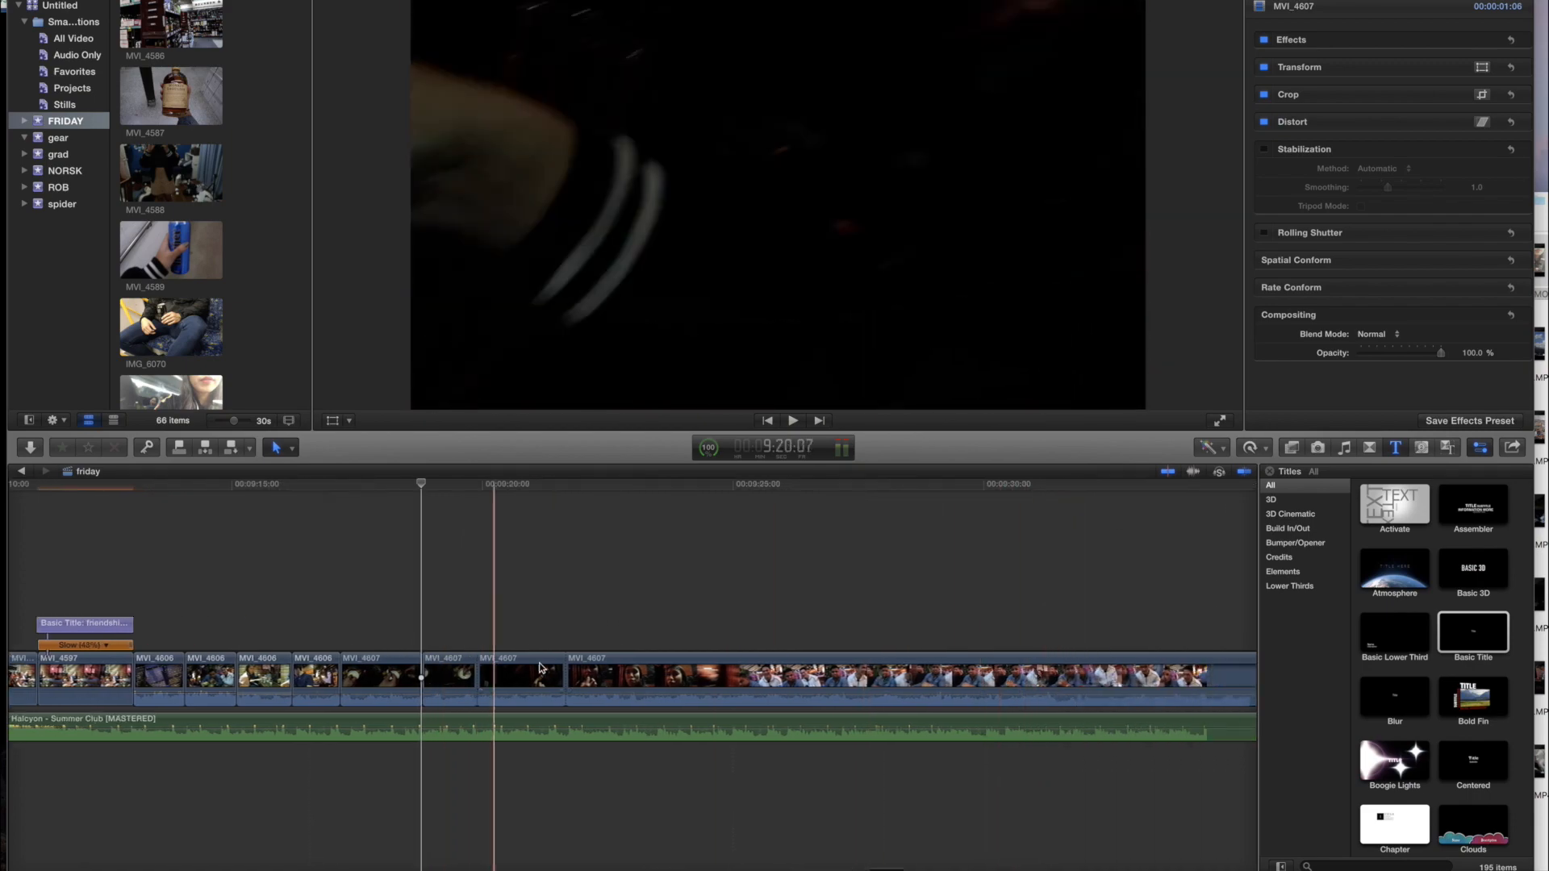
pyautogui.hscroll(8, 542, 669)
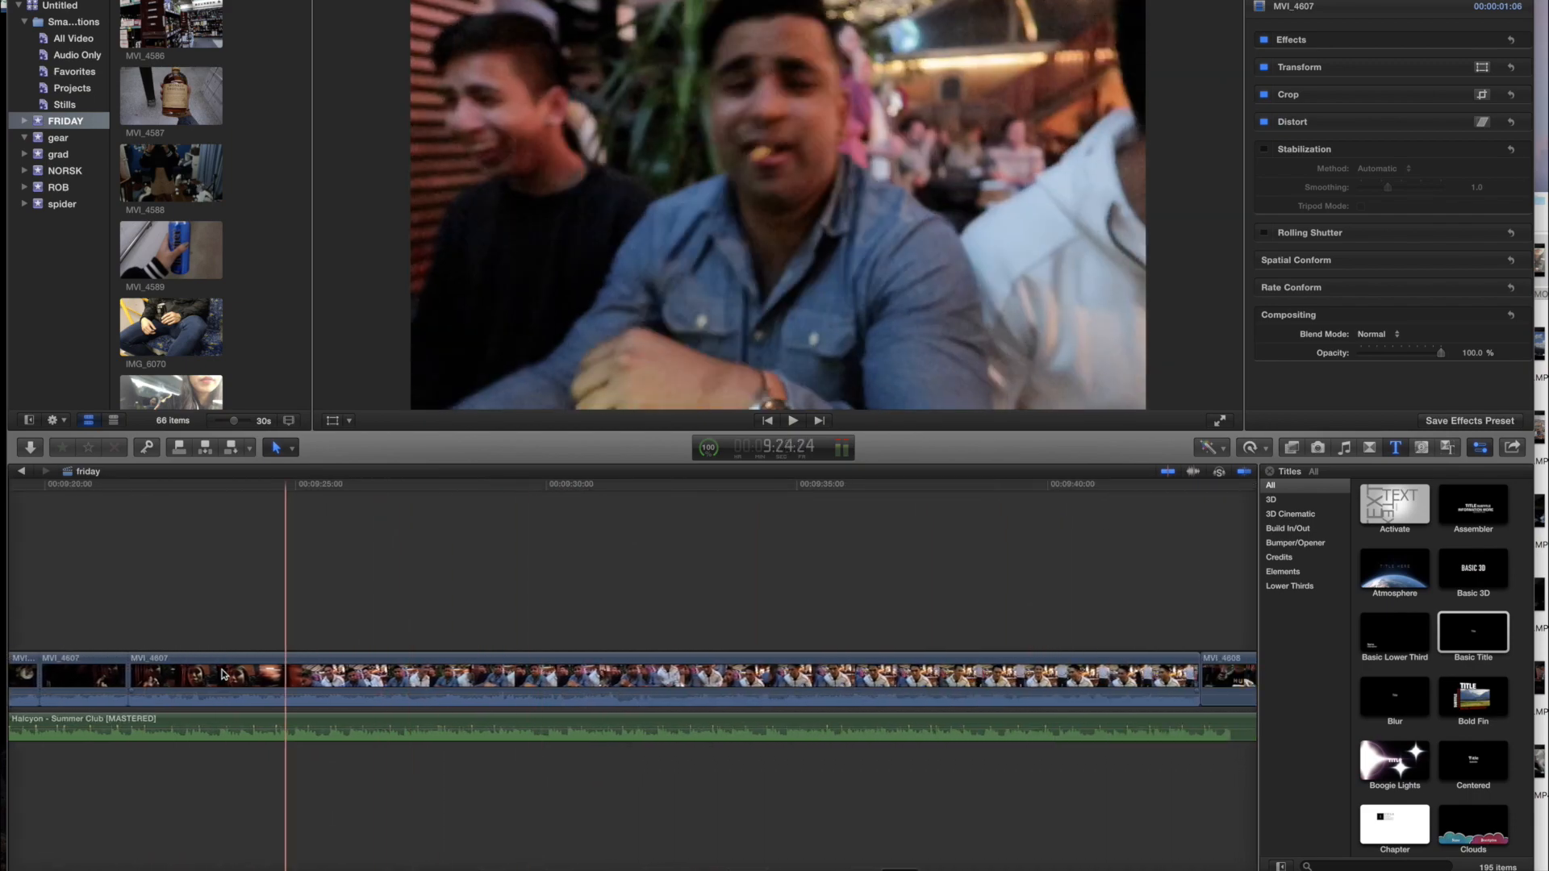
pyautogui.click(192, 727)
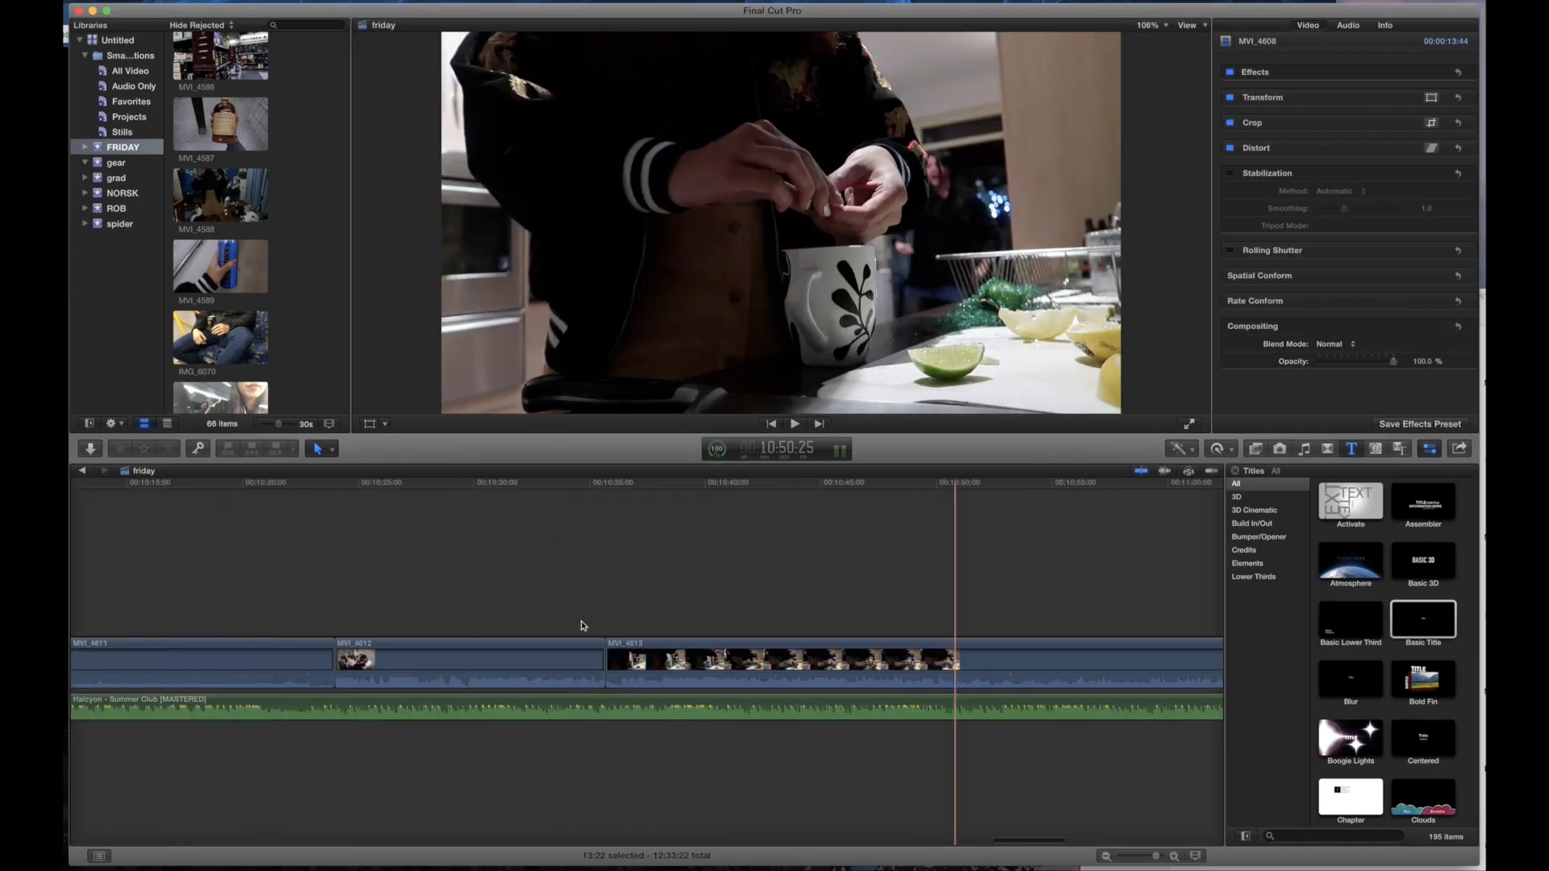
# Step: Add the audio file "1" to the timeline below the Halcyon track, near the start of MVI_4609
pyautogui.press('super+minus')
pyautogui.press('super+minus')
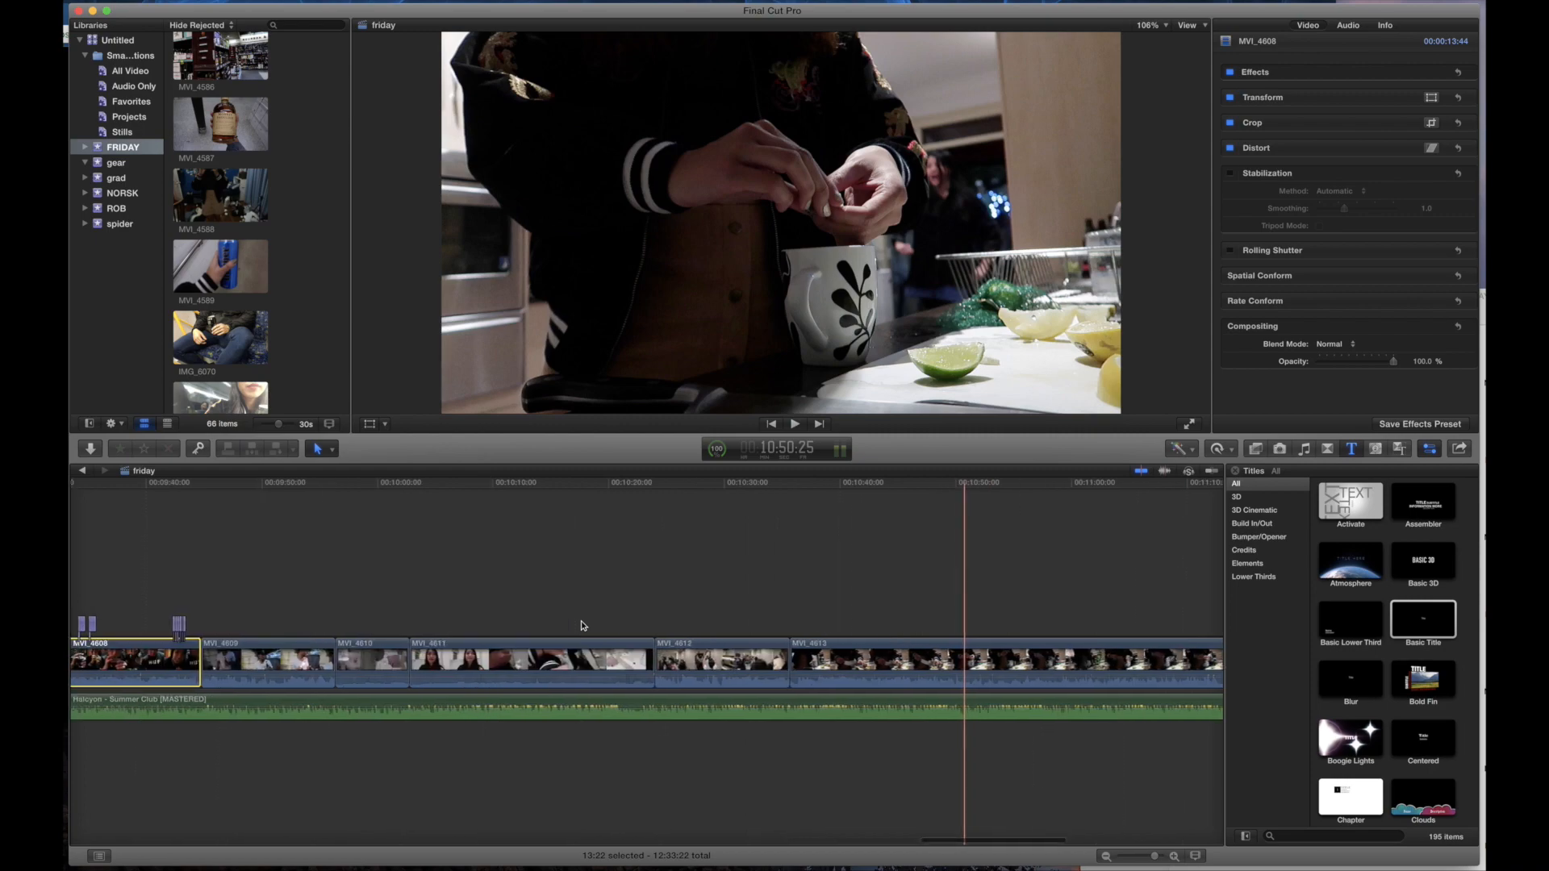
pyautogui.press('super+equal')
pyautogui.hscroll(-1, 579, 626)
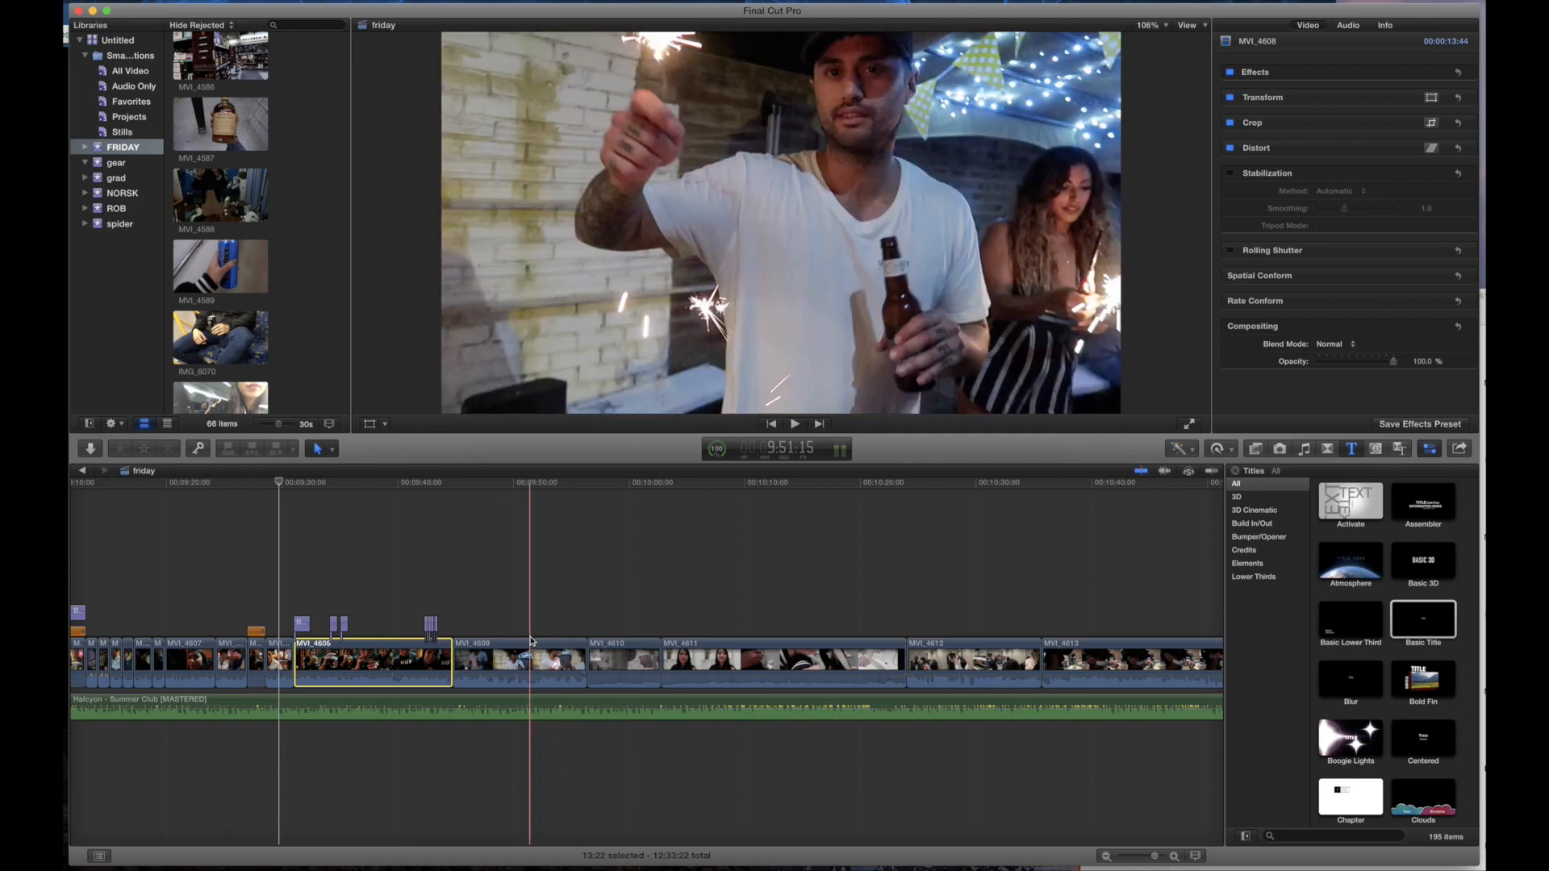
pyautogui.hscroll(-5, 565, 638)
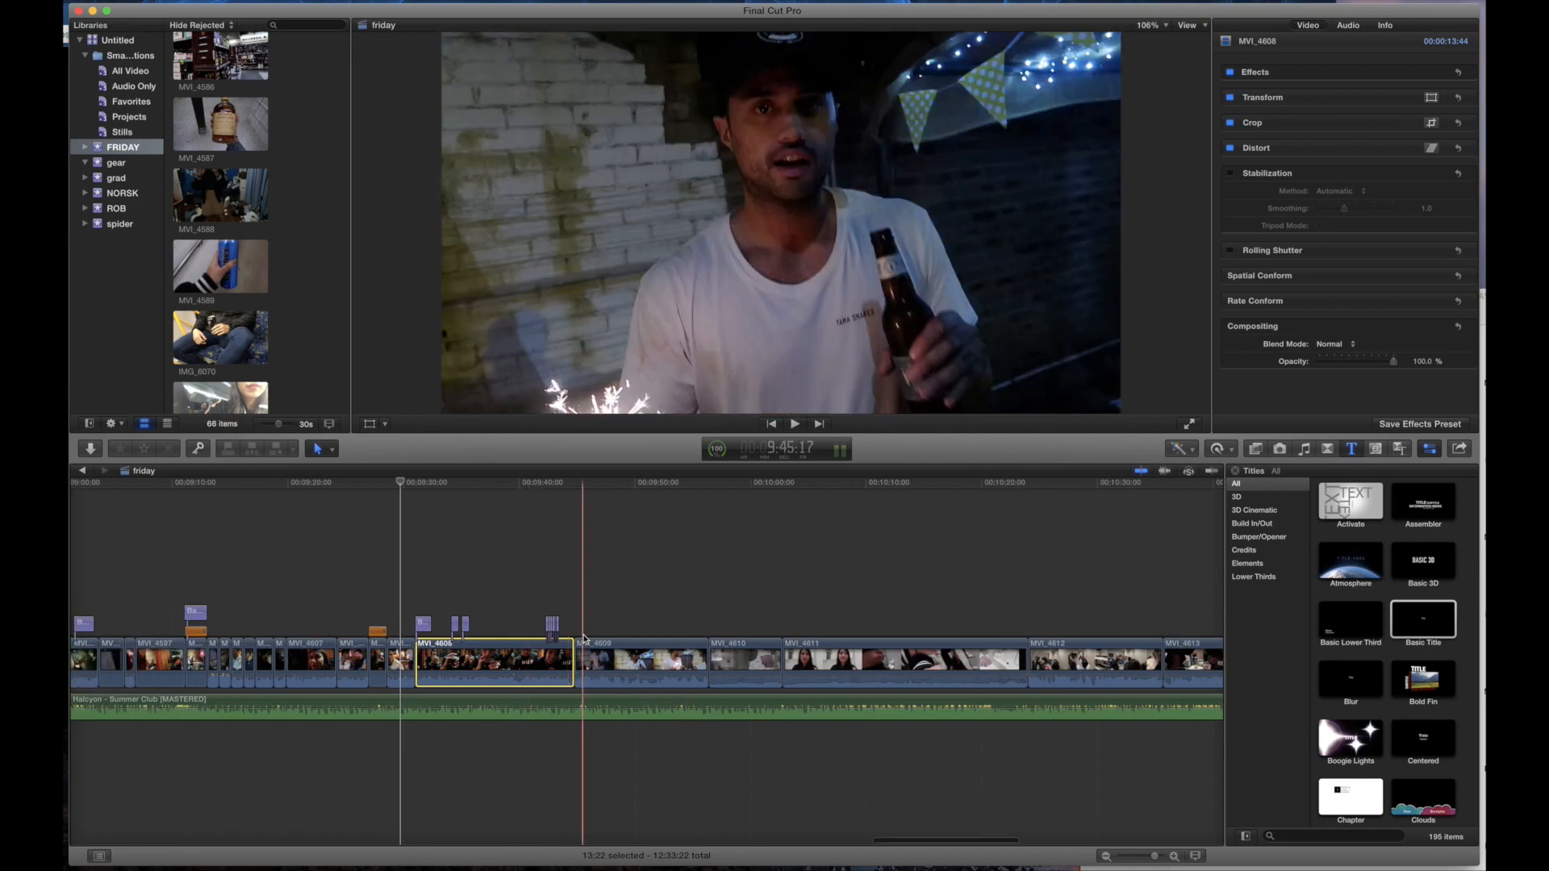
pyautogui.press('super+equal')
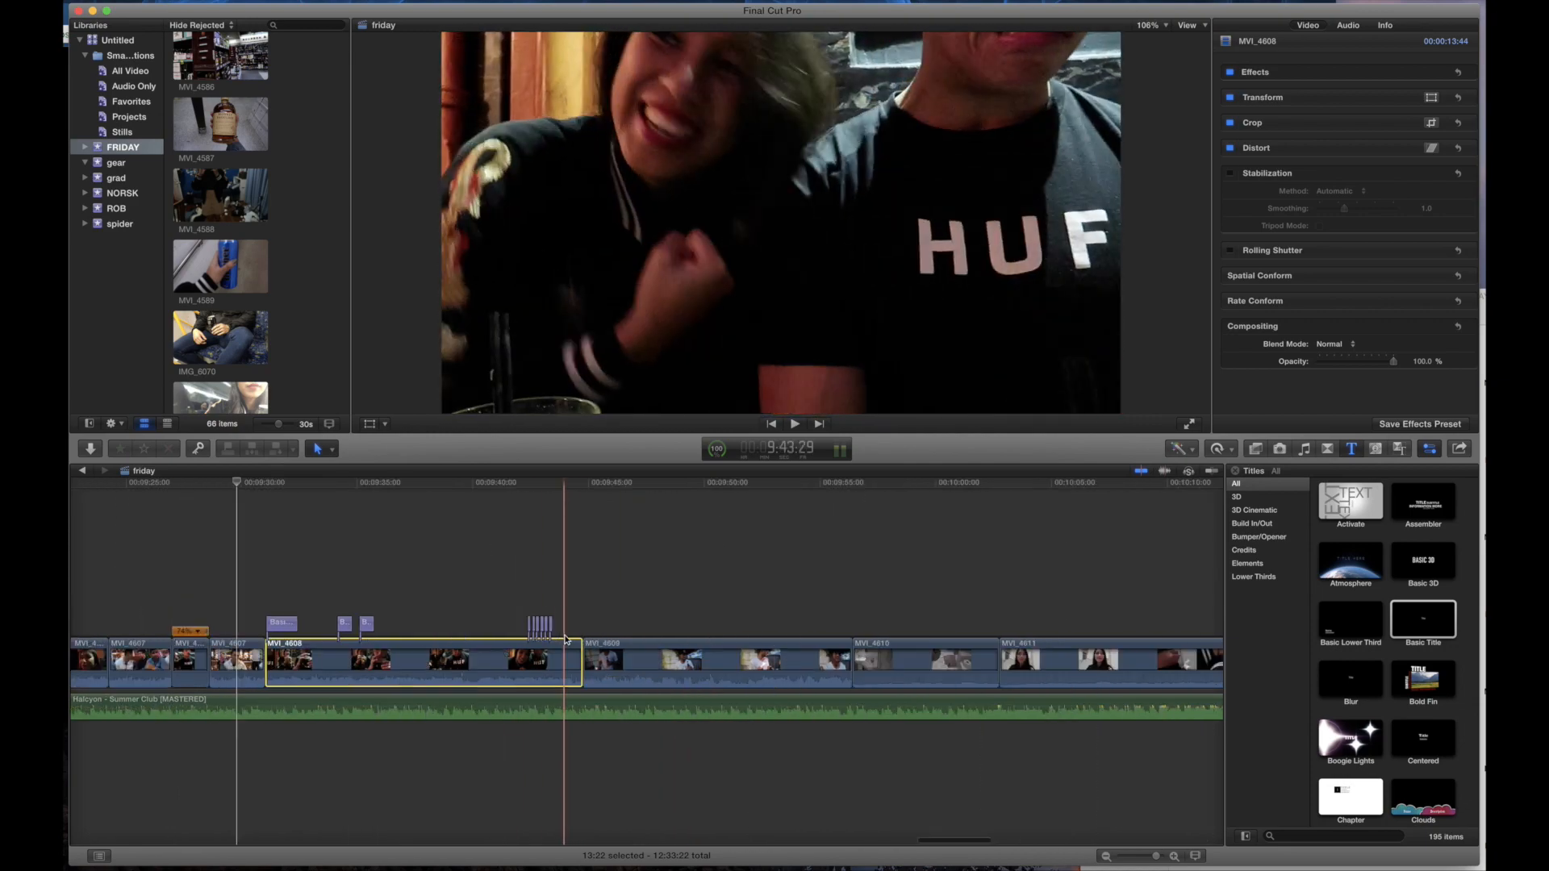
pyautogui.press('super+equal')
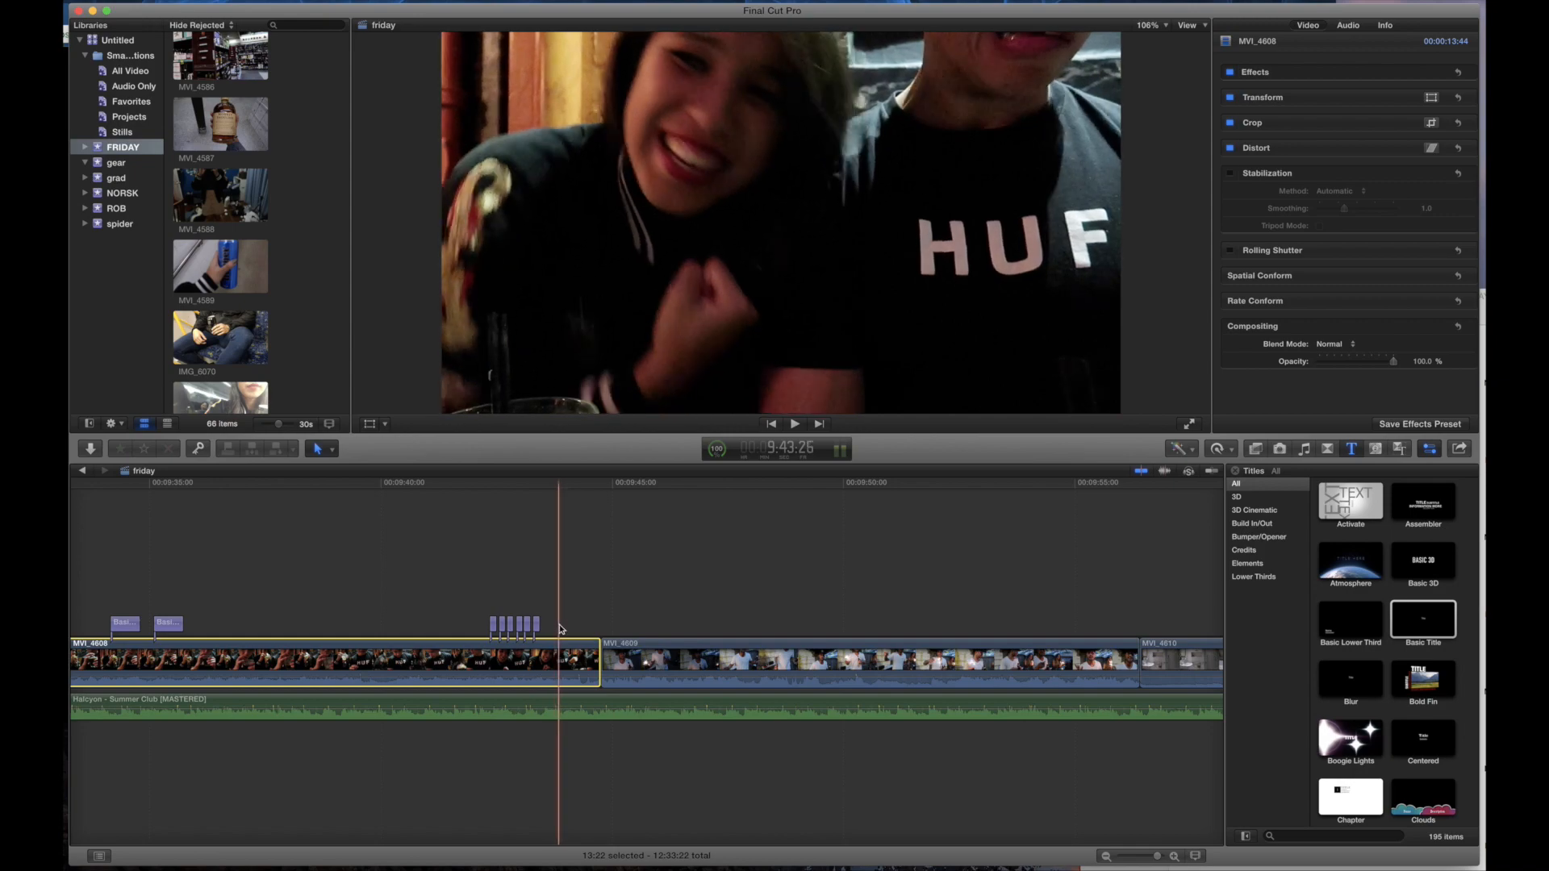
pyautogui.click(599, 591)
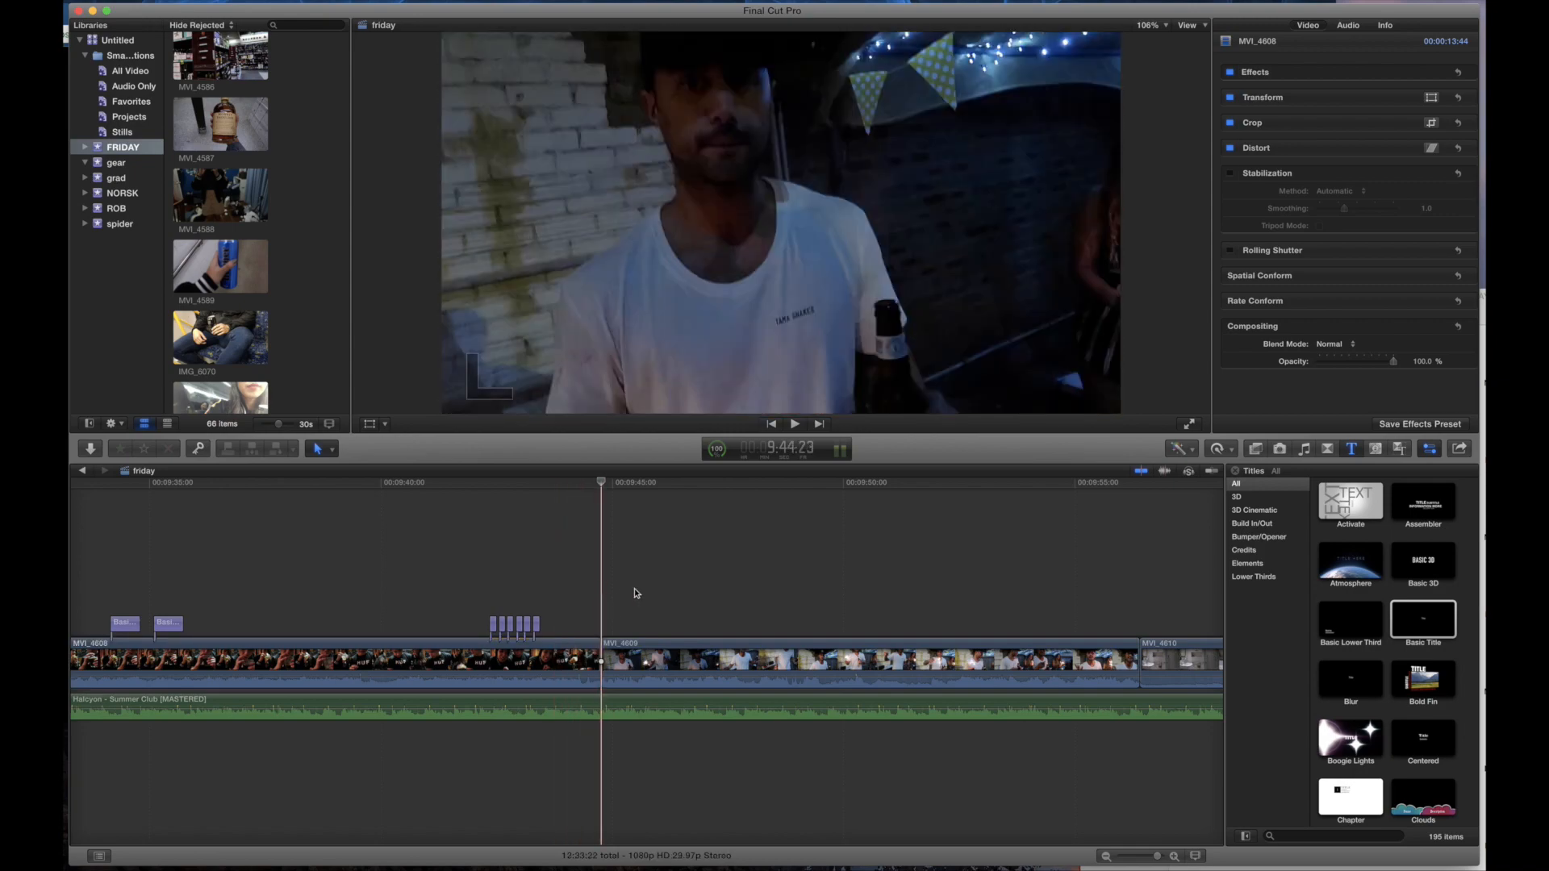
pyautogui.click(602, 591)
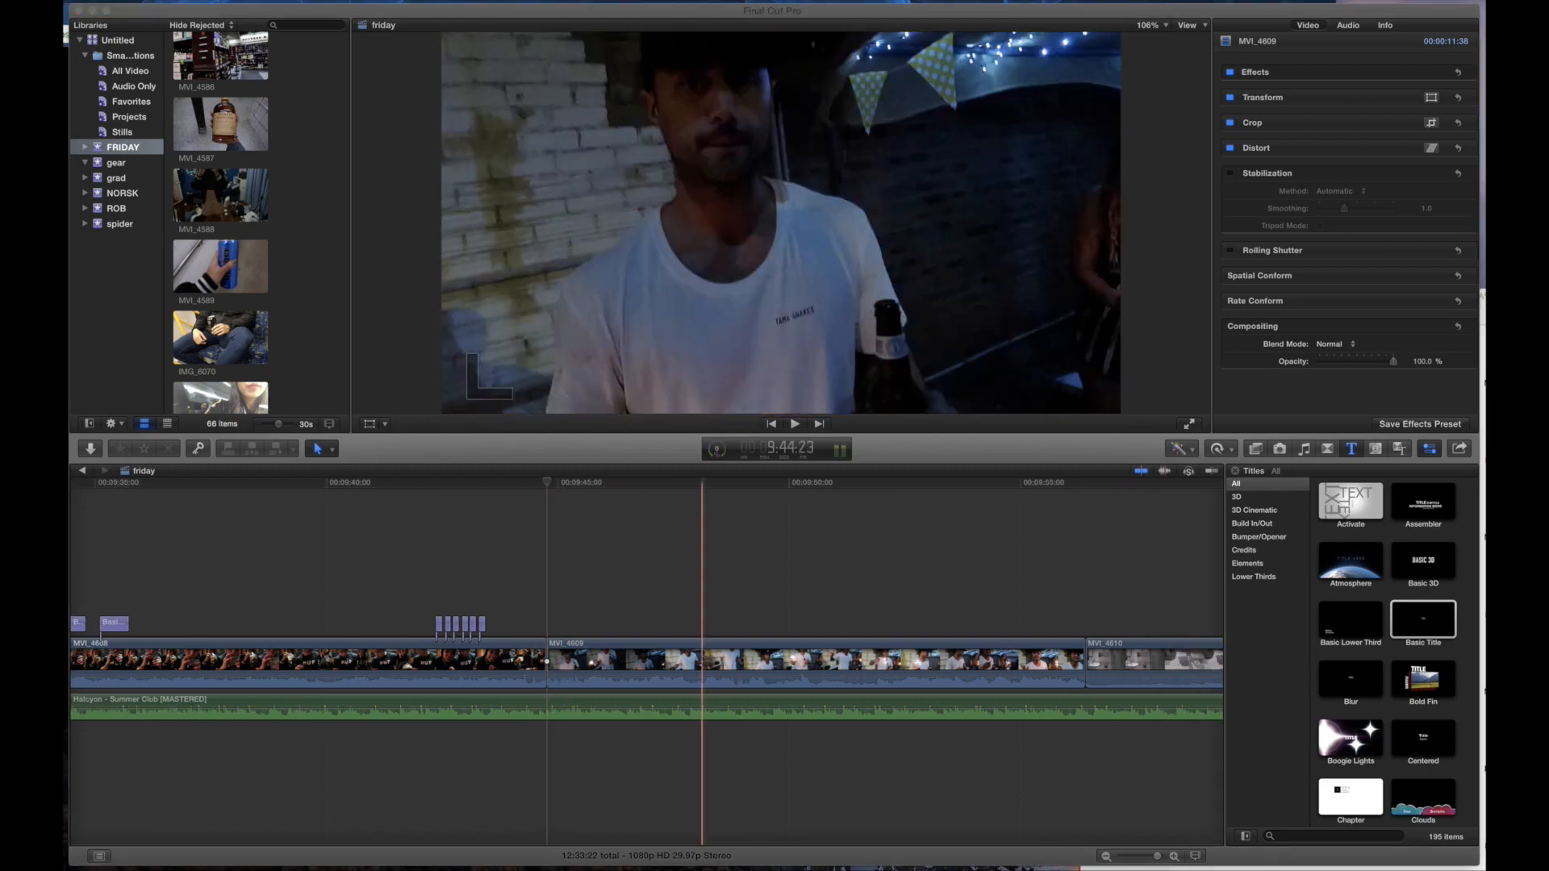
pyautogui.moveTo(1372, 489); pyautogui.dragTo(598, 733)
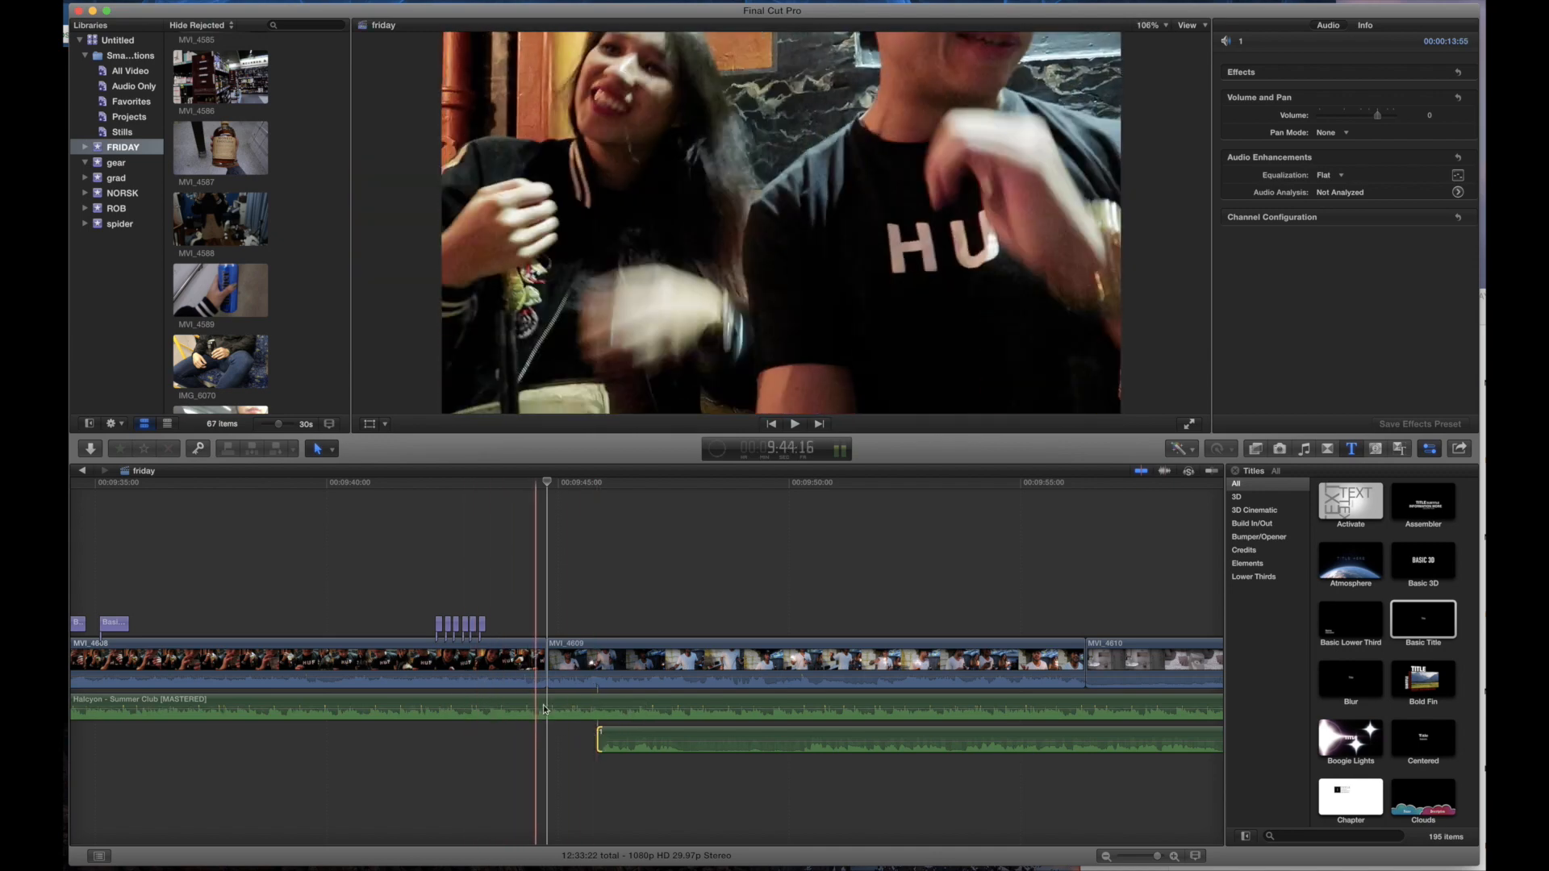
# Step: Split the Halcyon music track at the start of MVI_4609 and move the second part further along the timeline
pyautogui.click(550, 706)
pyautogui.press('super+b')
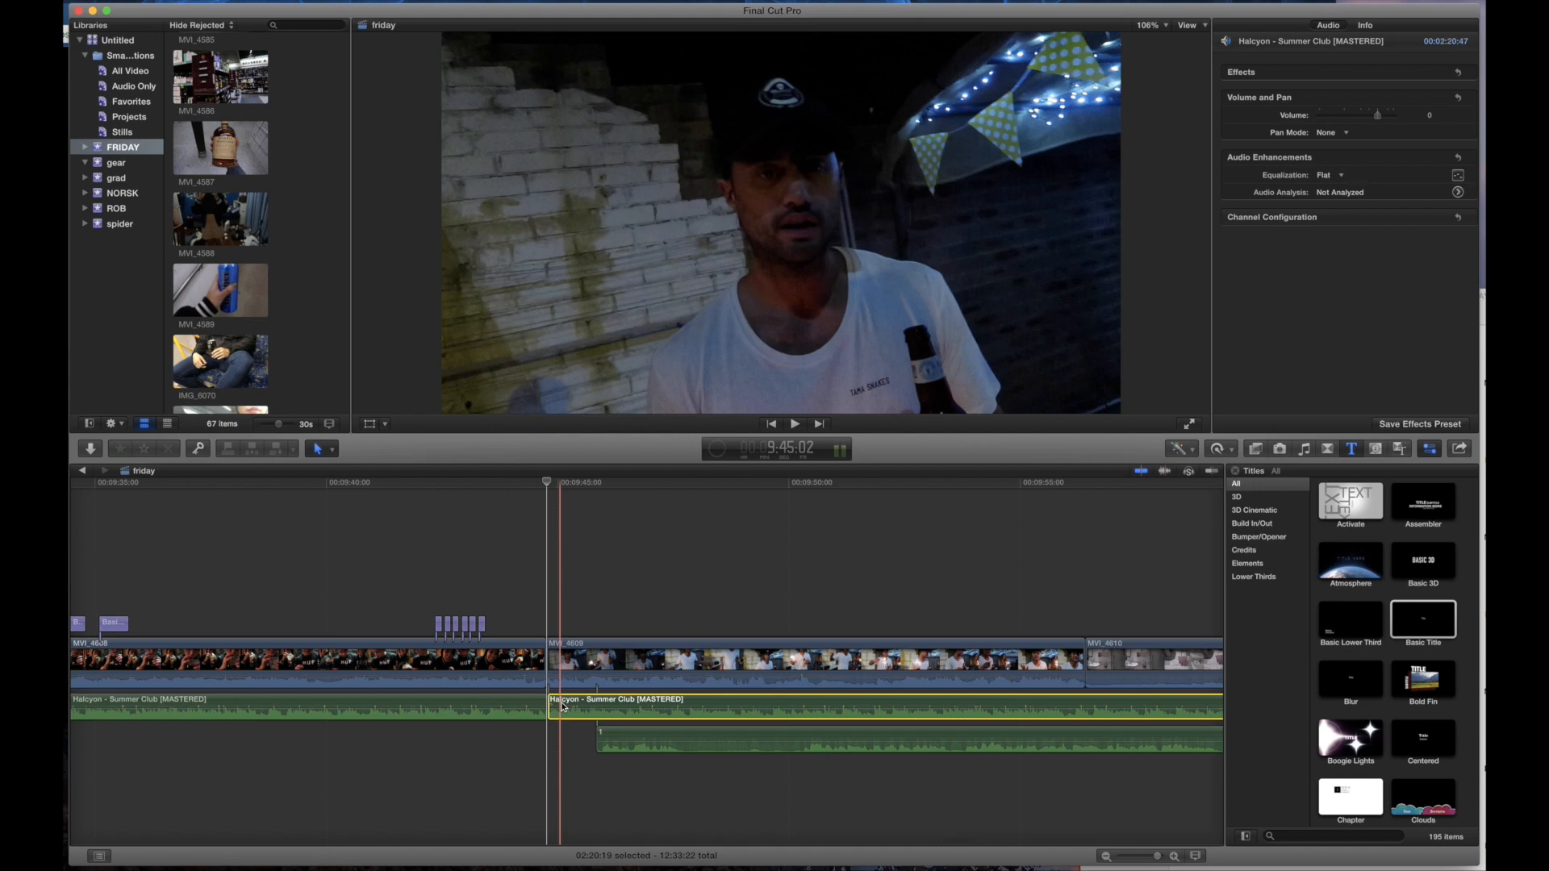
pyautogui.moveTo(562, 707); pyautogui.dragTo(944, 707)
# Step: Insert a 3-second gap between the MVI_4608 and MVI_4609 clips
pyautogui.click(557, 565)
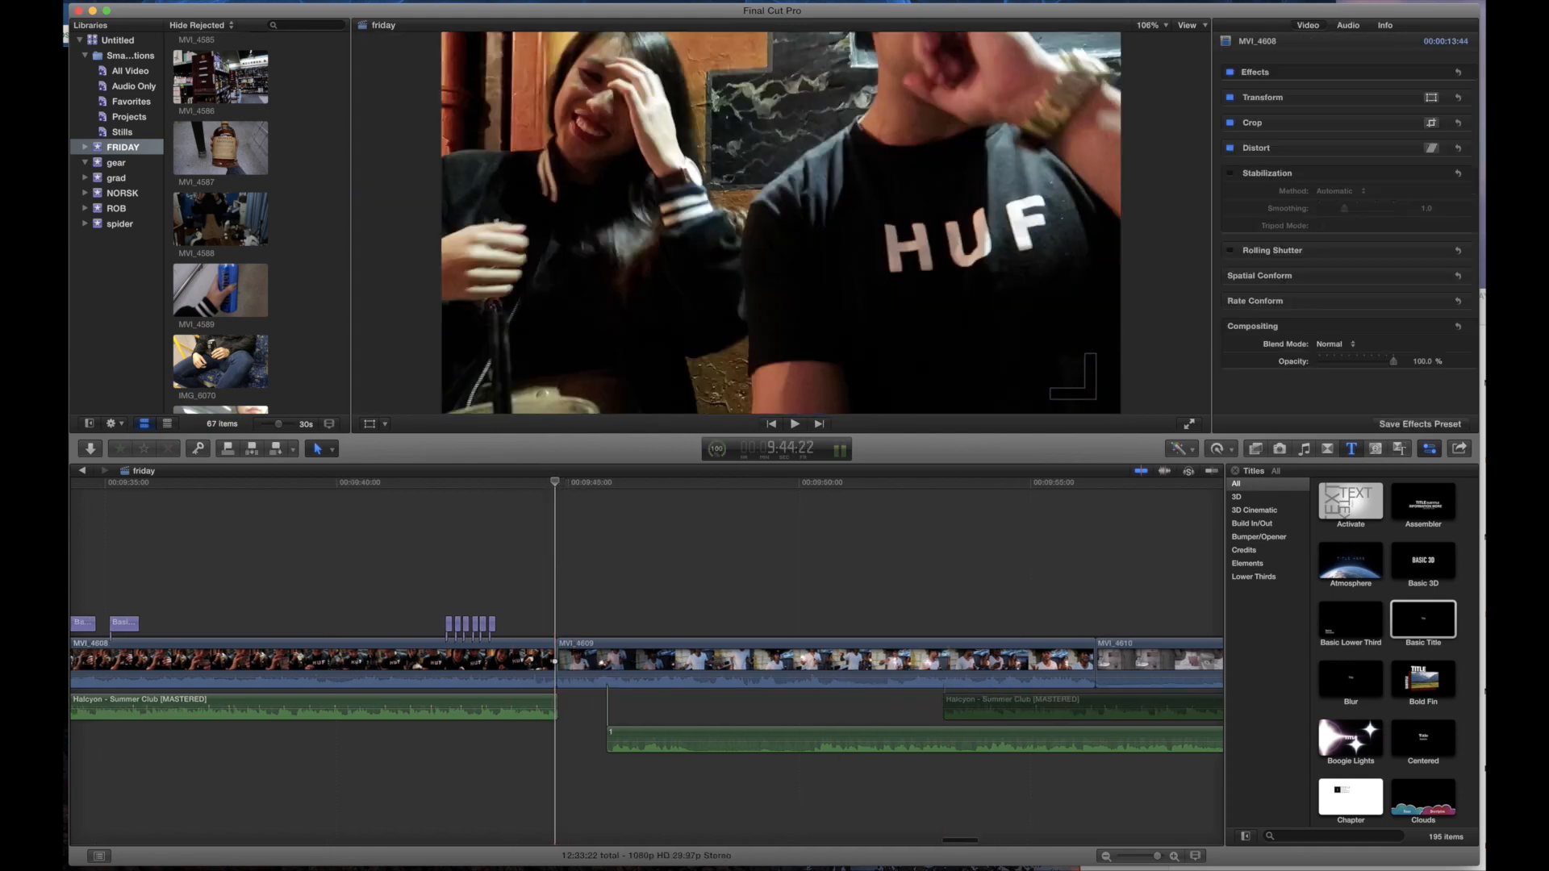
pyautogui.click(316, 0)
pyautogui.write('gap')
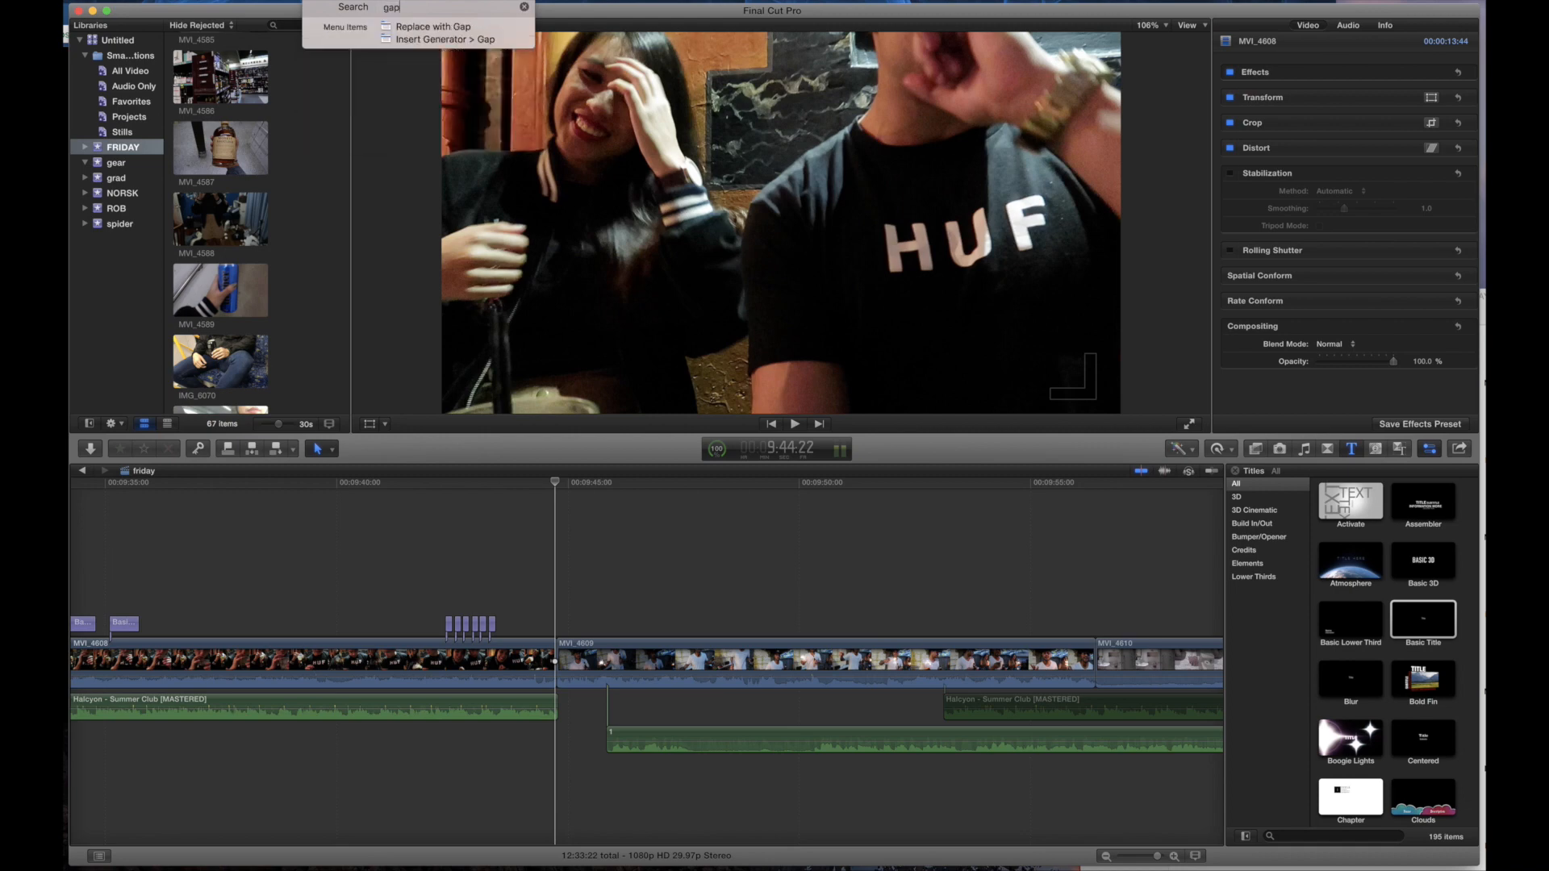
pyautogui.click(408, 39)
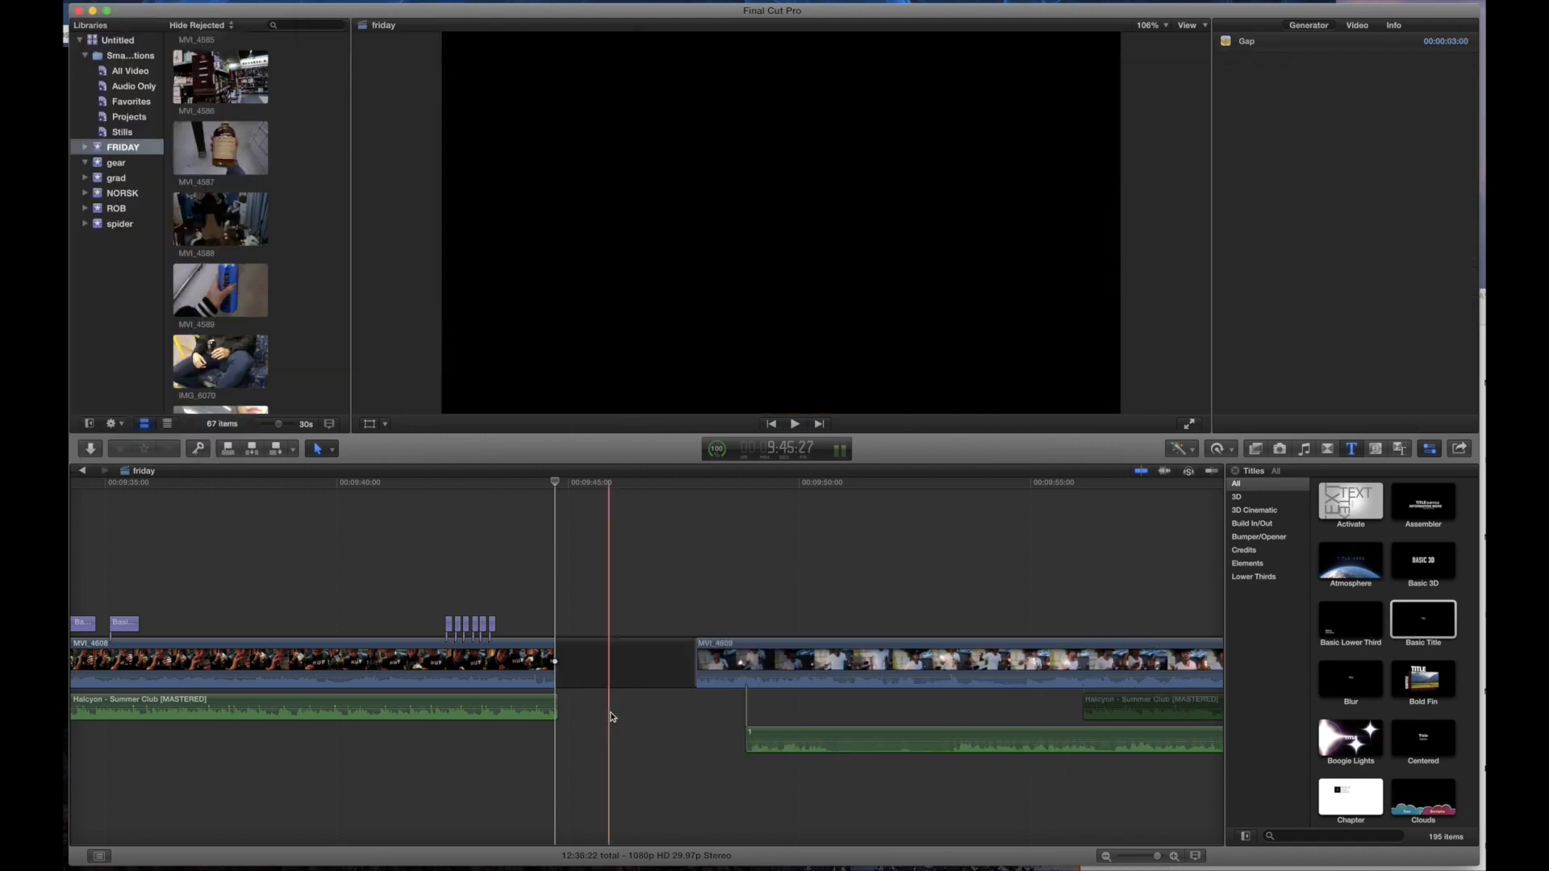
# Step: Move audio clip "1" to start where the first Halcyon part ends and raise its volume to 4 dB
pyautogui.moveTo(767, 735); pyautogui.dragTo(566, 710)
pyautogui.press('space')
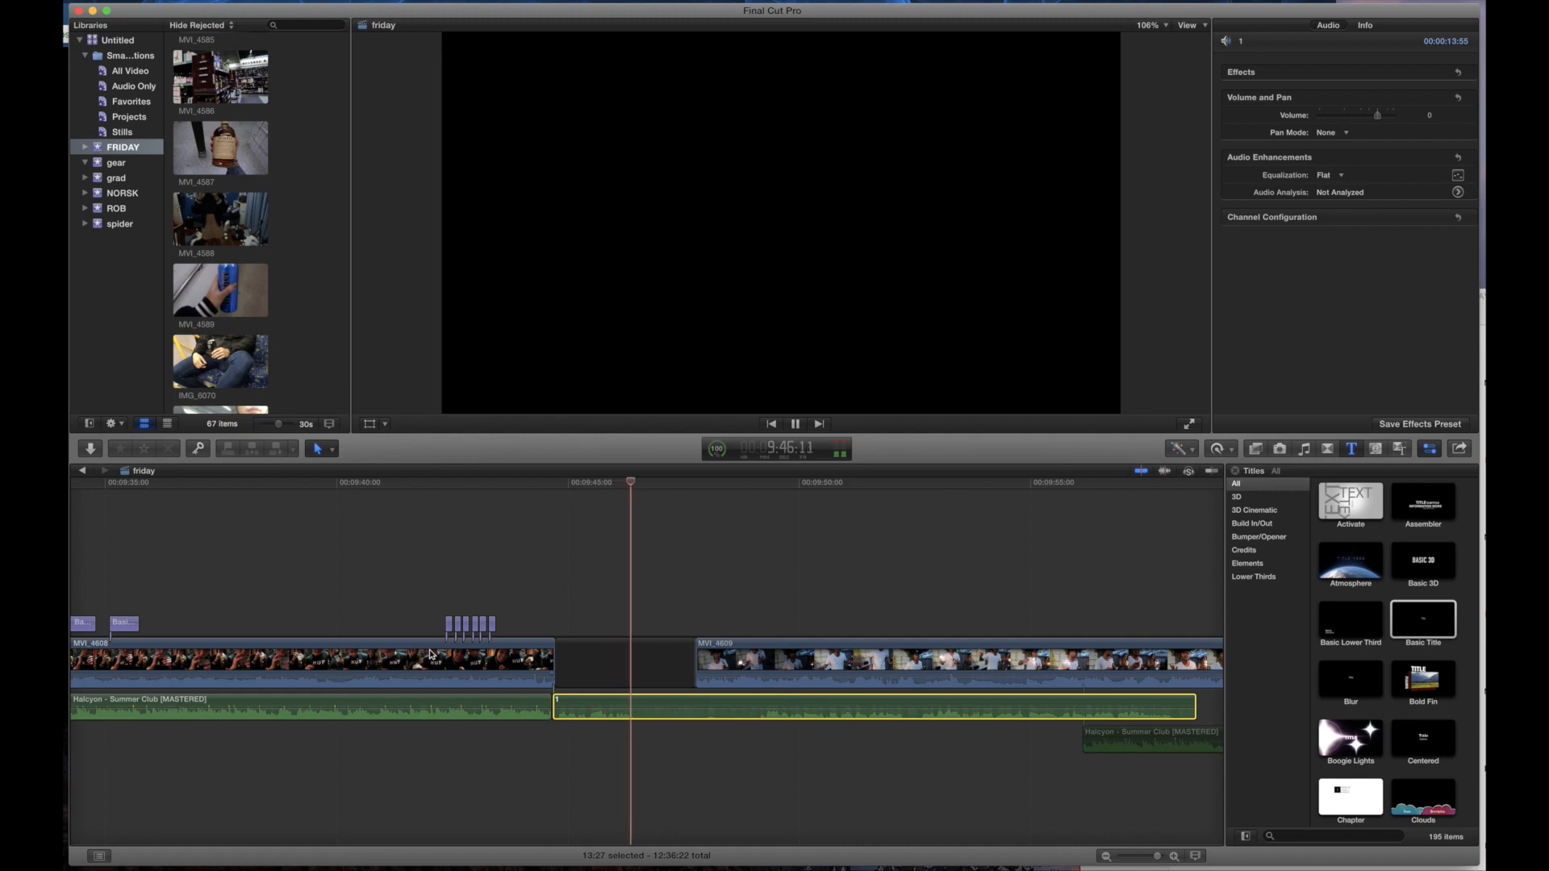
pyautogui.moveTo(624, 710); pyautogui.dragTo(623, 707)
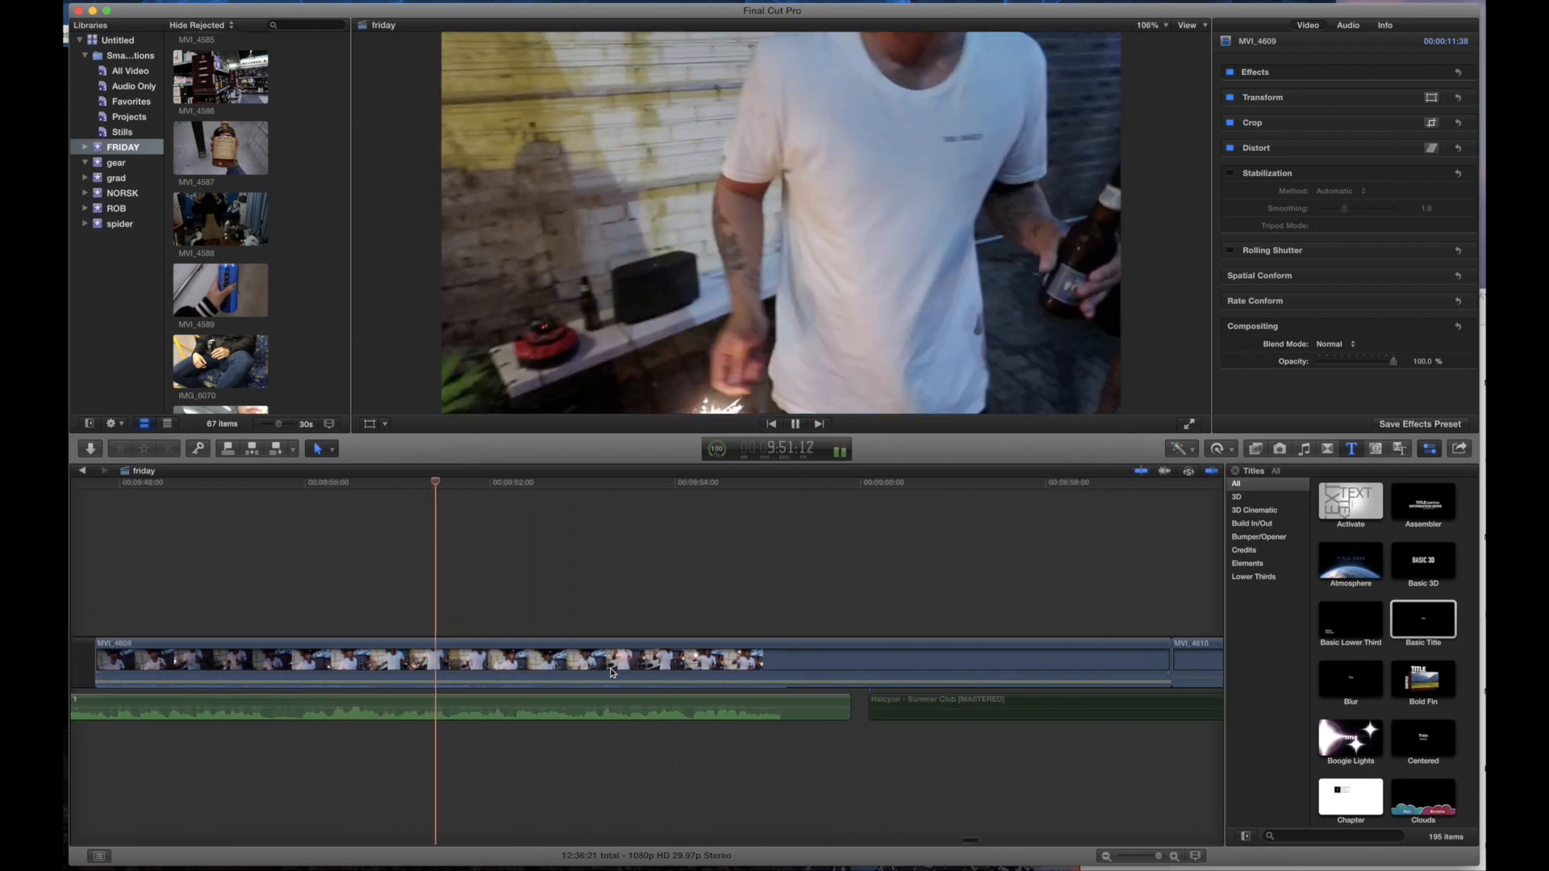
# Step: Shorten the end of MVI_4609 to 7:48 and trim the end of audio clip "1" to the same cut
pyautogui.moveTo(1170, 664); pyautogui.dragTo(648, 668)
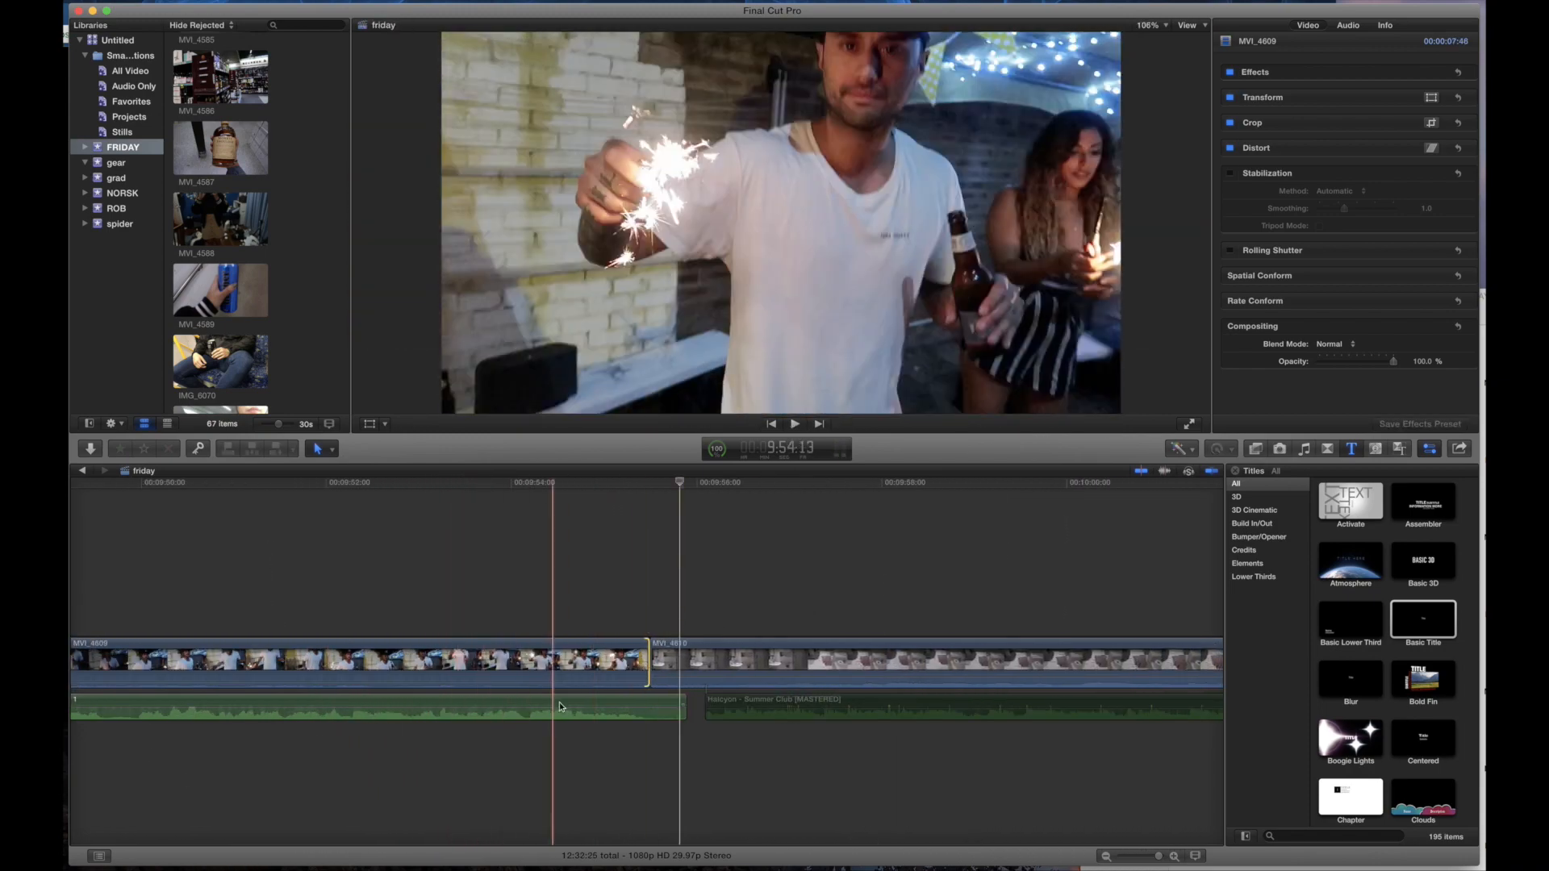
pyautogui.moveTo(680, 705); pyautogui.dragTo(649, 701)
pyautogui.hscroll(9, 558, 686)
pyautogui.hscroll(-12, 459, 654)
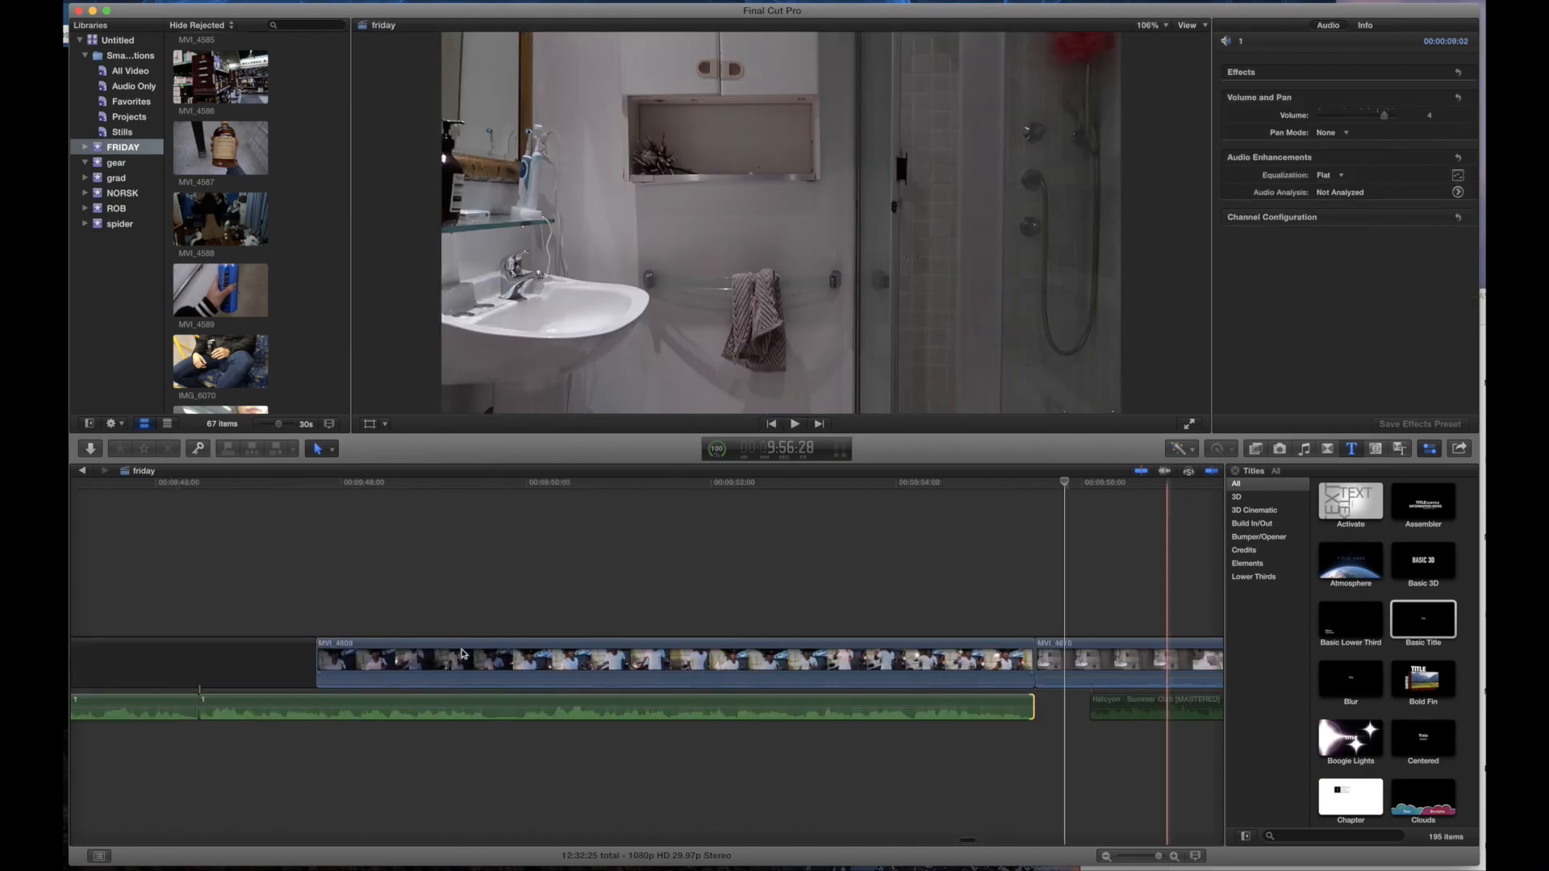
# Step: Look through clips MVI_4610 to MVI_4613 to choose the footage that follows the sparkler clip MVI_4609
pyautogui.hscroll(3, 810, 642)
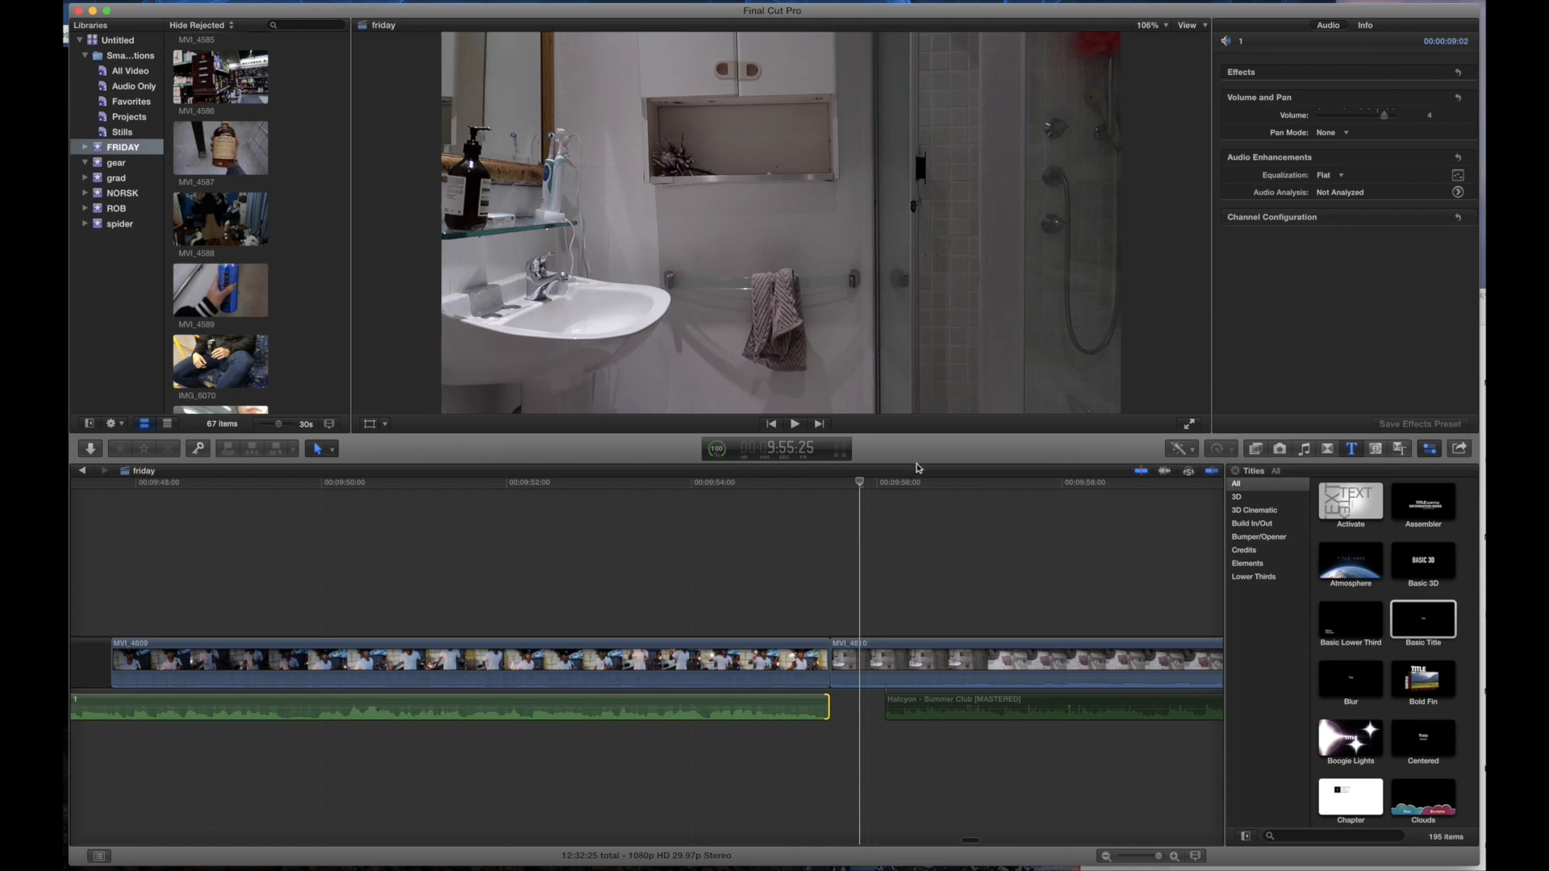
pyautogui.hscroll(5, 736, 653)
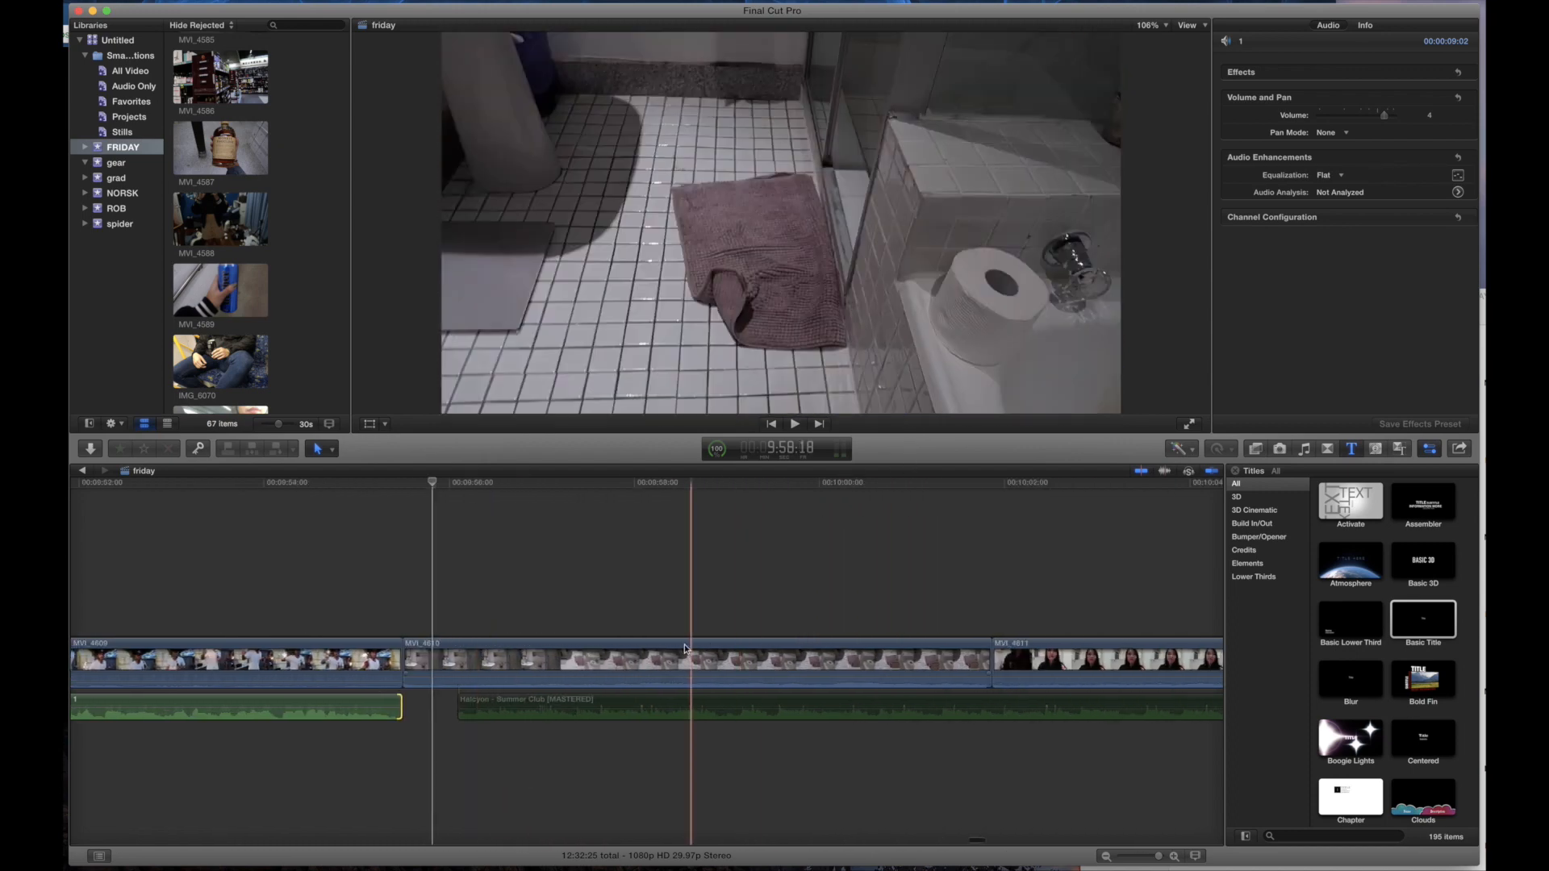
pyautogui.hscroll(5, 694, 646)
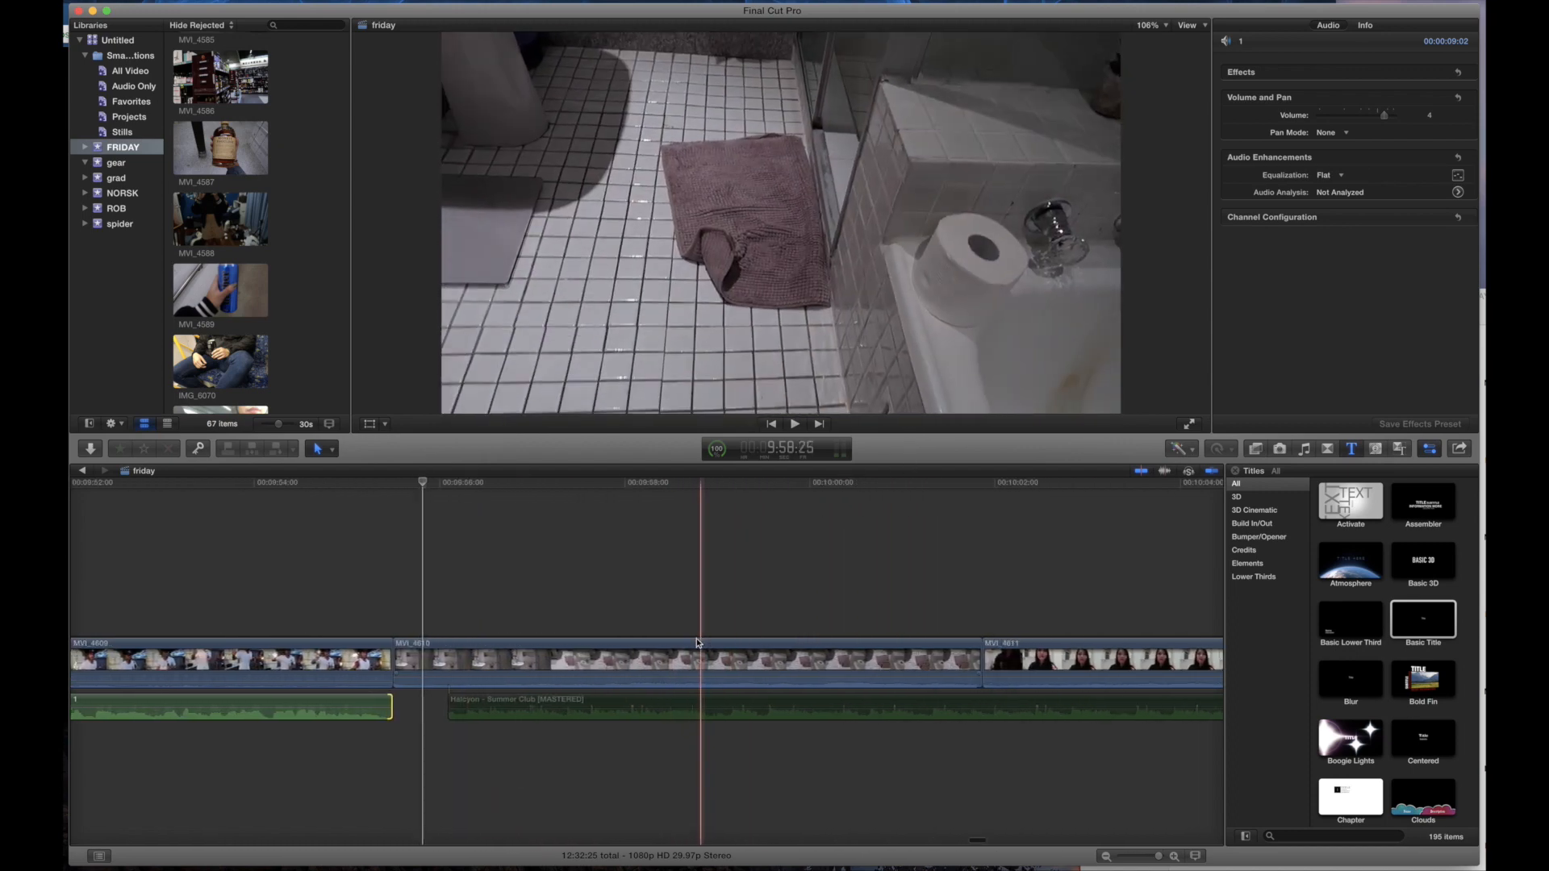
pyautogui.hscroll(1, 686, 643)
pyautogui.click(679, 643)
pyautogui.hscroll(12, 683, 641)
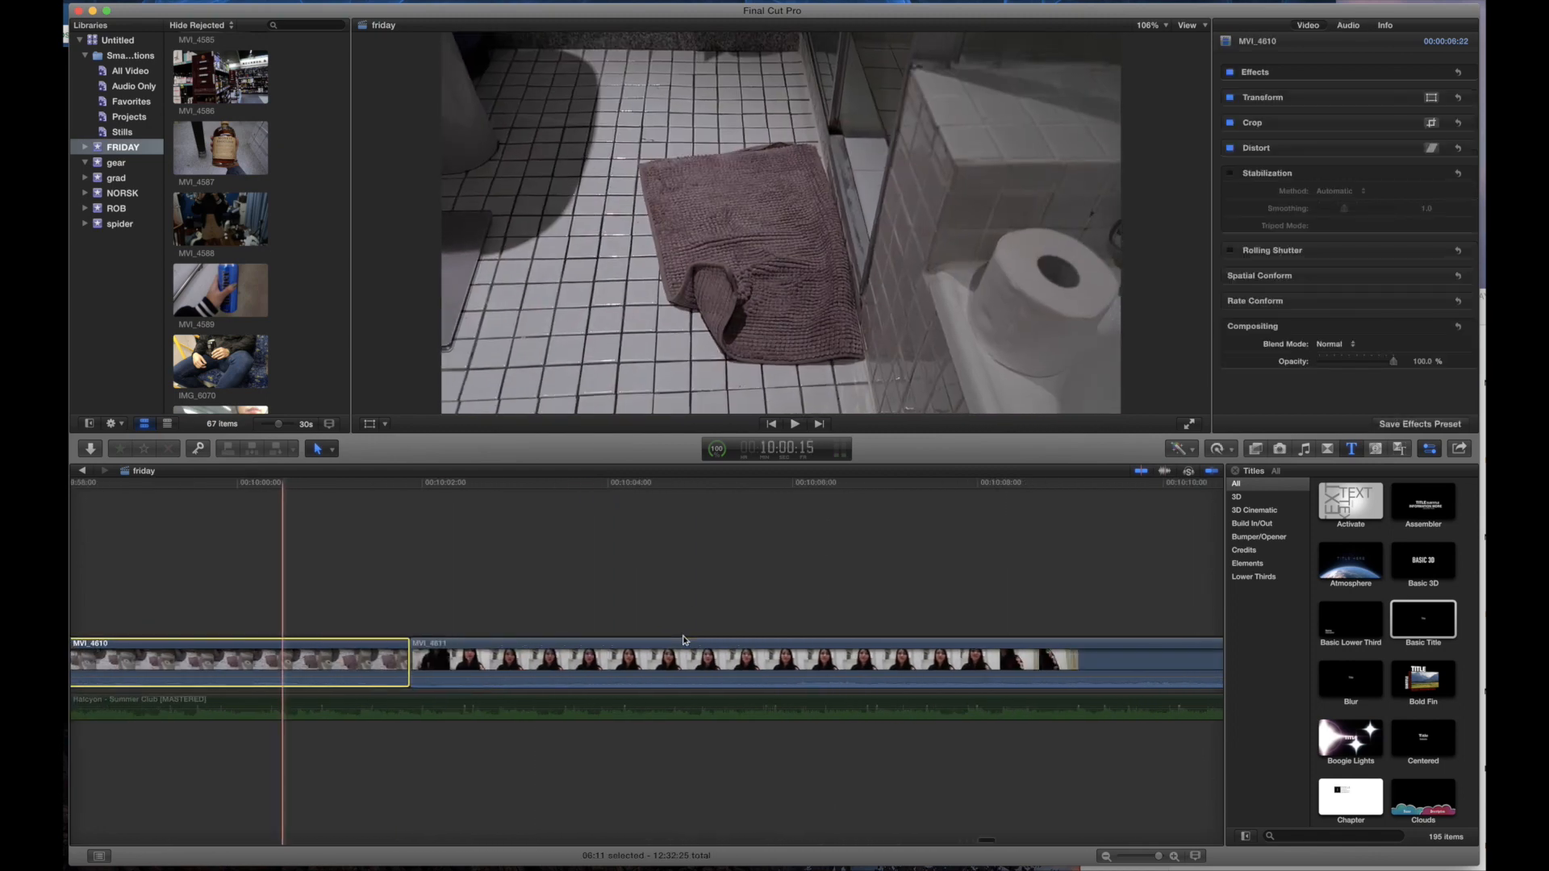
pyautogui.click(686, 642)
pyautogui.hscroll(20, 684, 629)
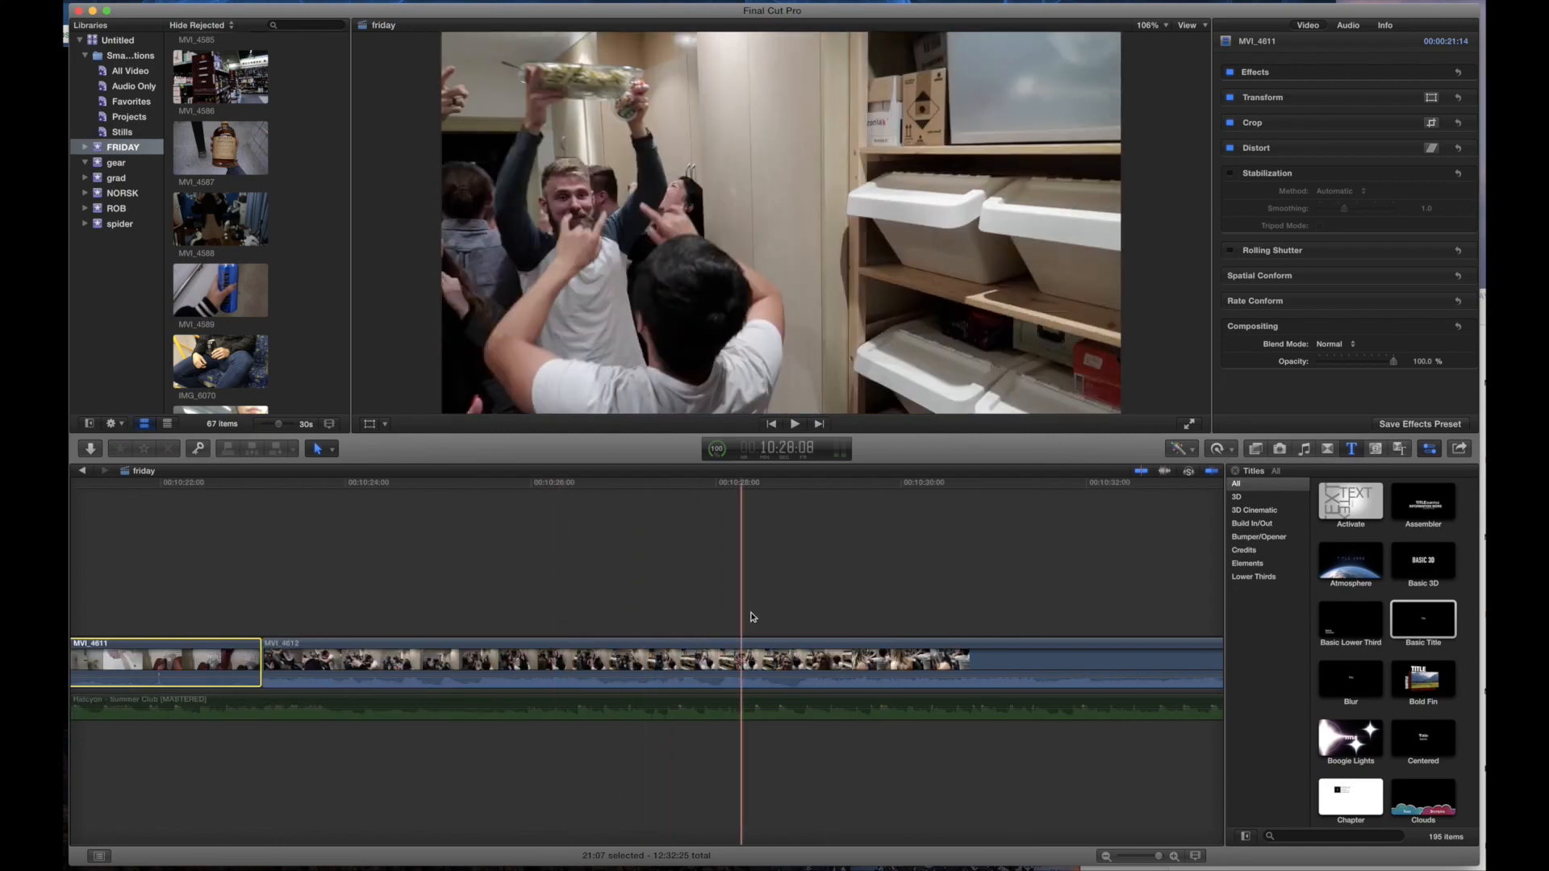
pyautogui.hscroll(12, 632, 611)
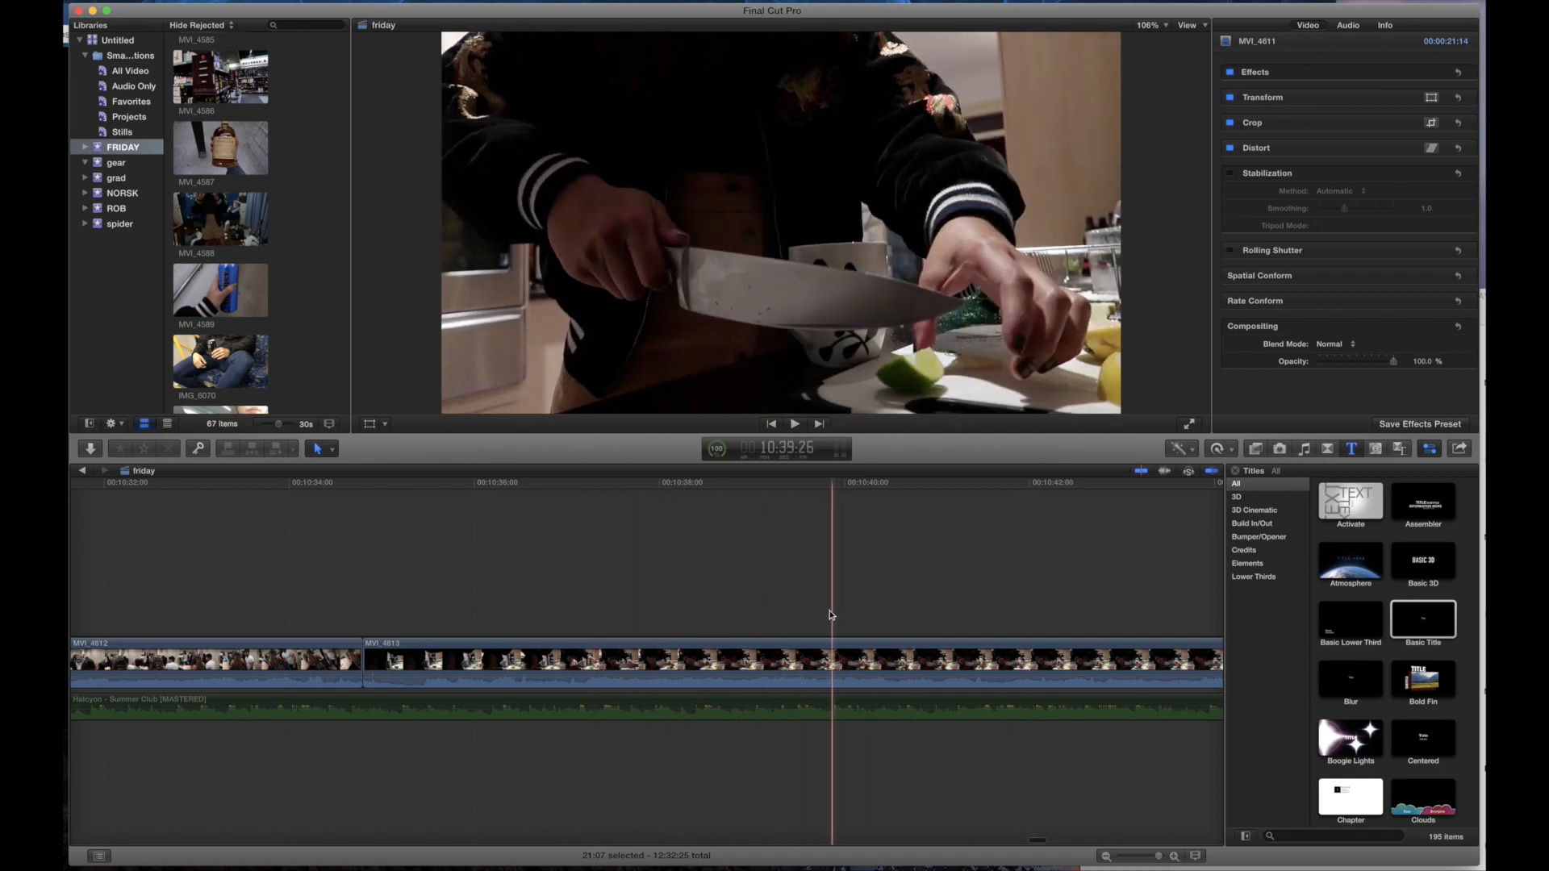
# Step: Place the MVI_4612 clip directly after MVI_4609 and split it at 9:59:00
pyautogui.hscroll(-10, 831, 615)
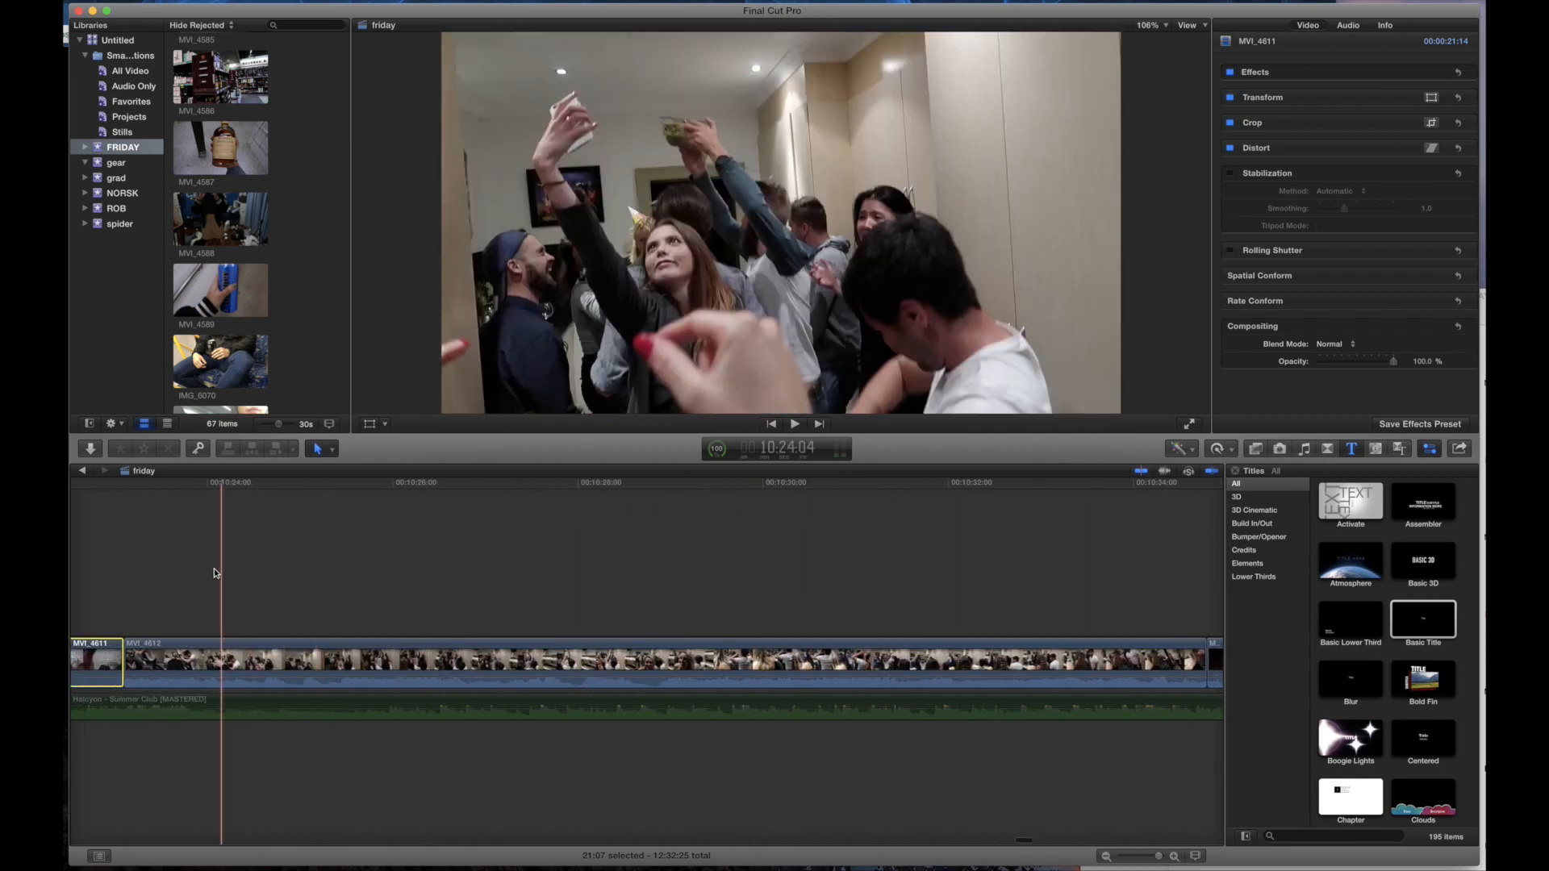
pyautogui.hscroll(-12, 757, 595)
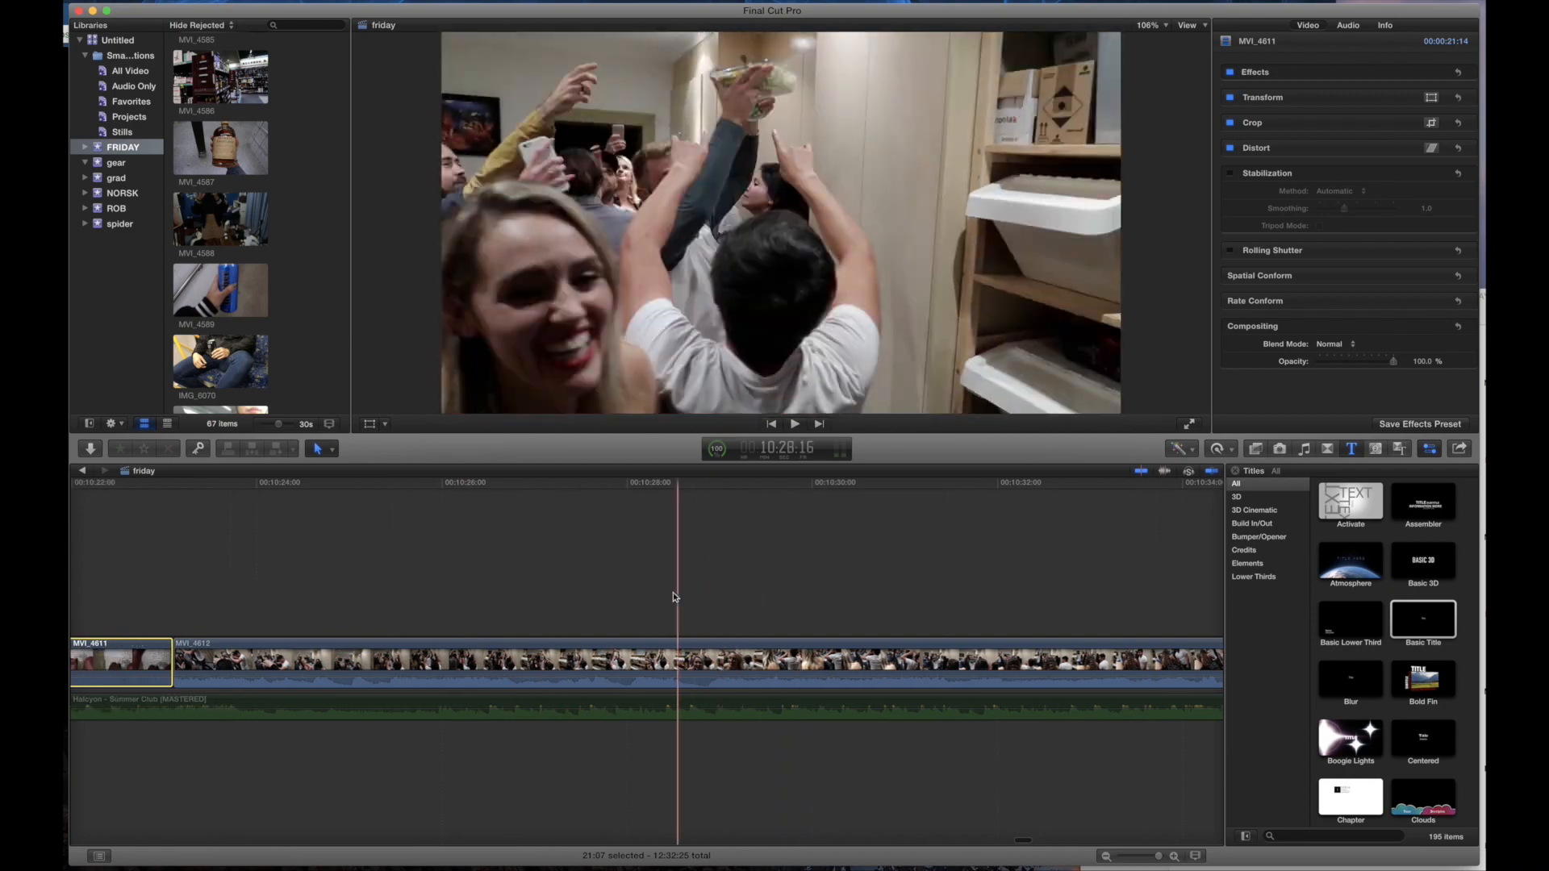
pyautogui.click(971, 660)
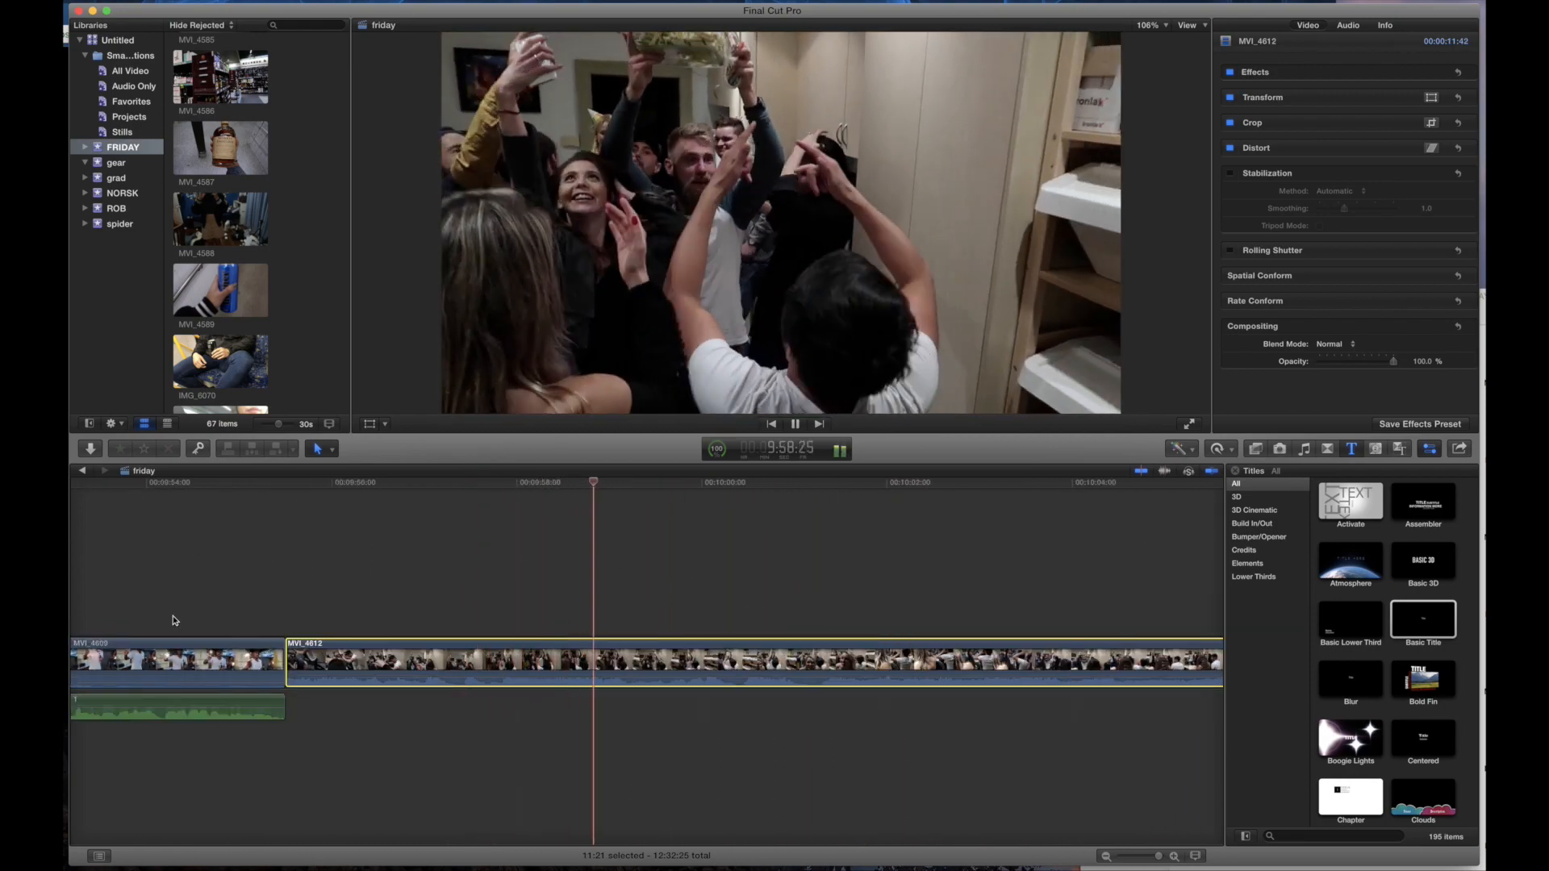
pyautogui.press('super+b')
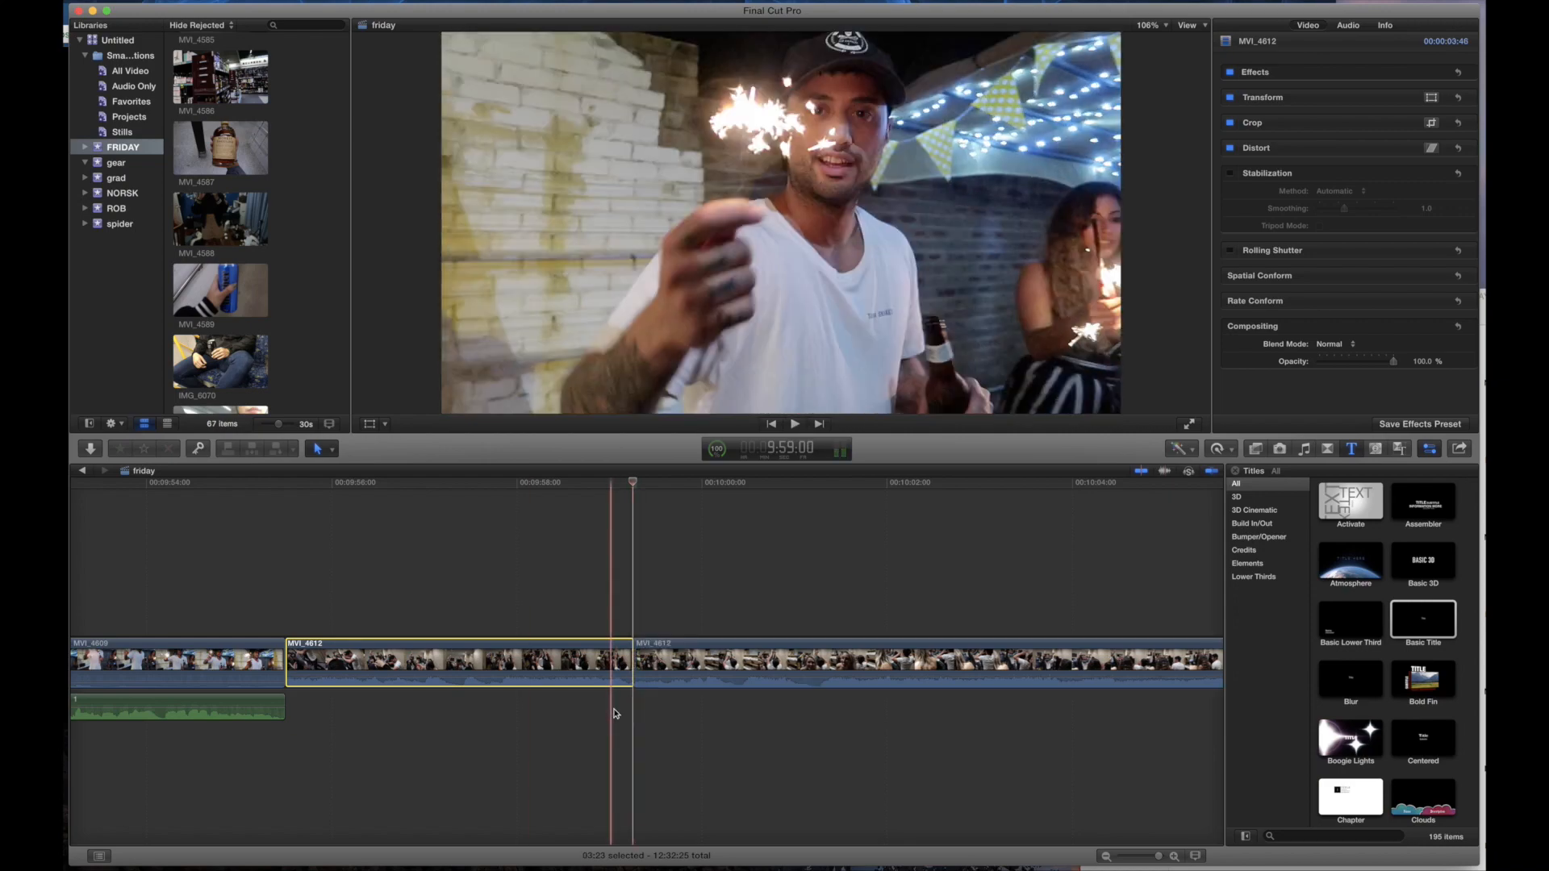
# Step: Play back the transition from MVI_4608 to MVI_4609 and shift the second part of audio clip "1" slightly earlier
pyautogui.hscroll(5, 646, 710)
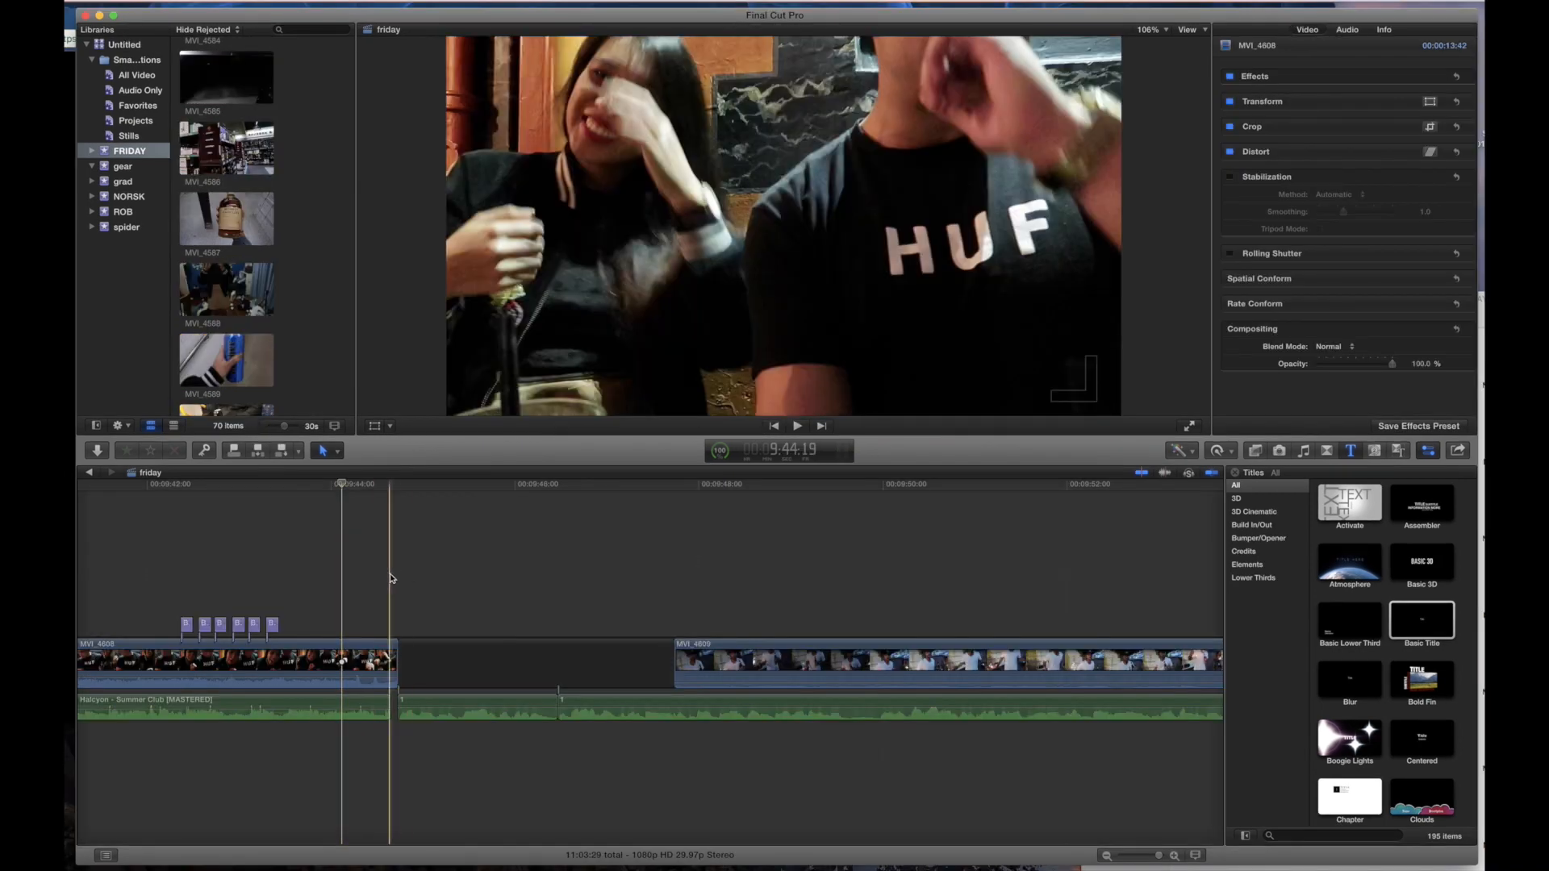
pyautogui.press('space')
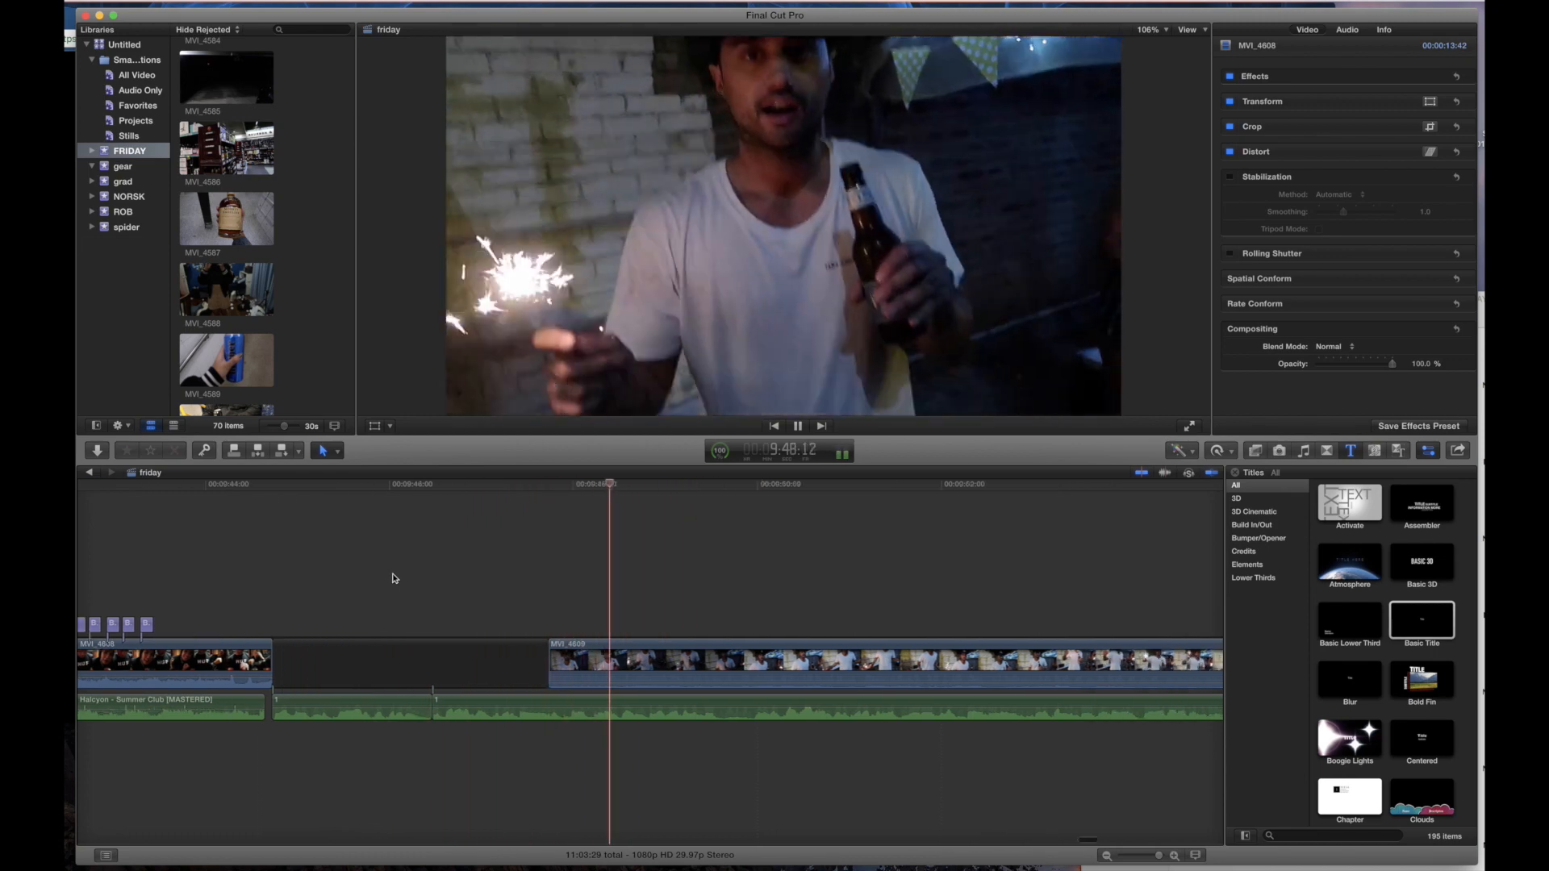
pyautogui.press('space')
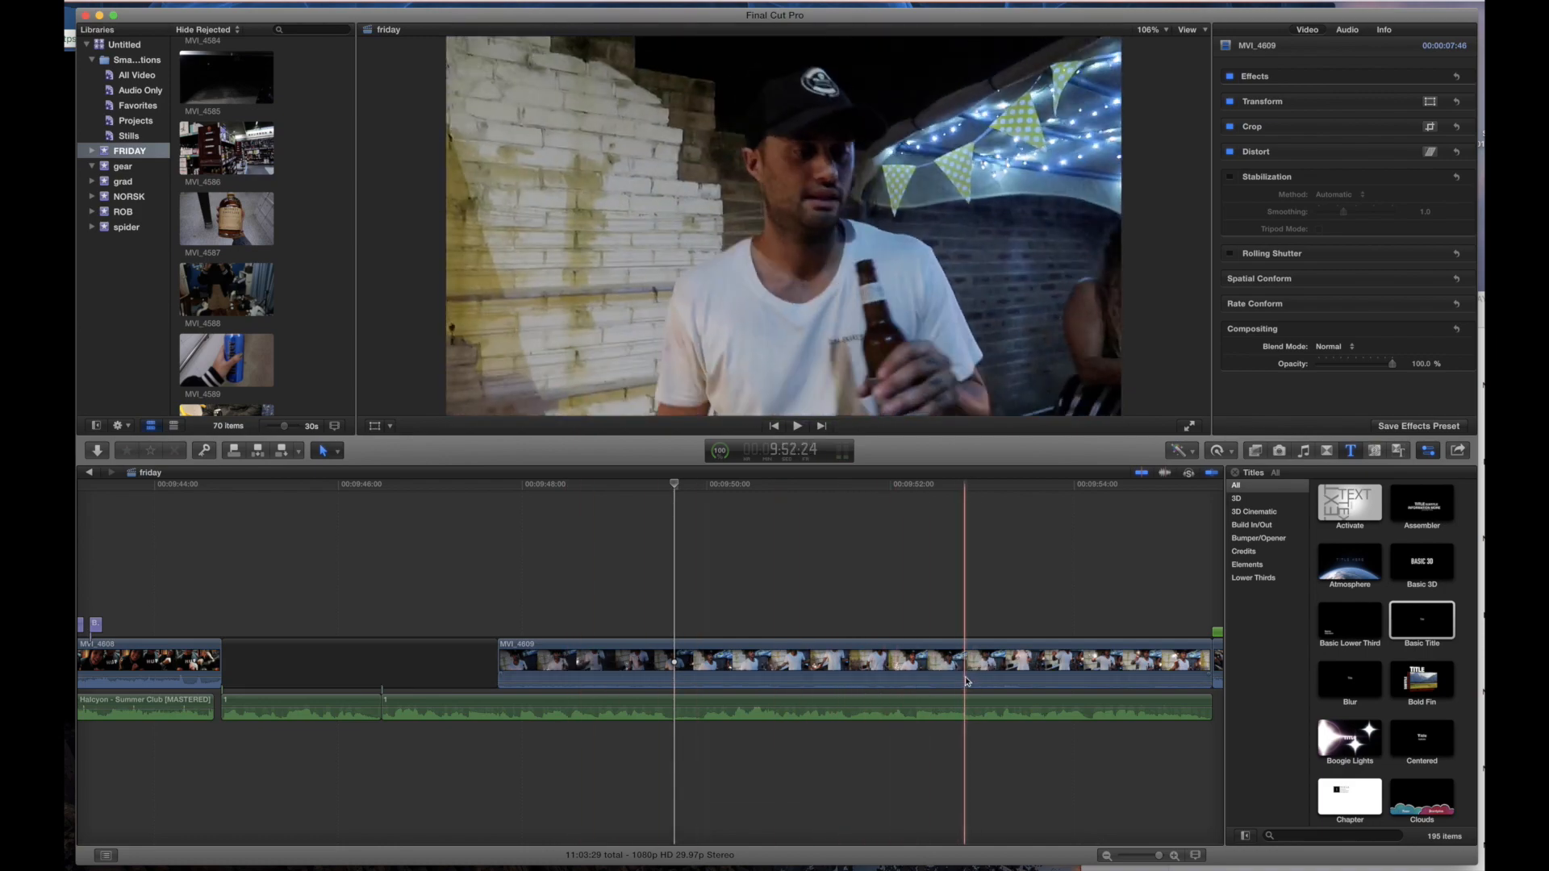
pyautogui.hscroll(2, 970, 684)
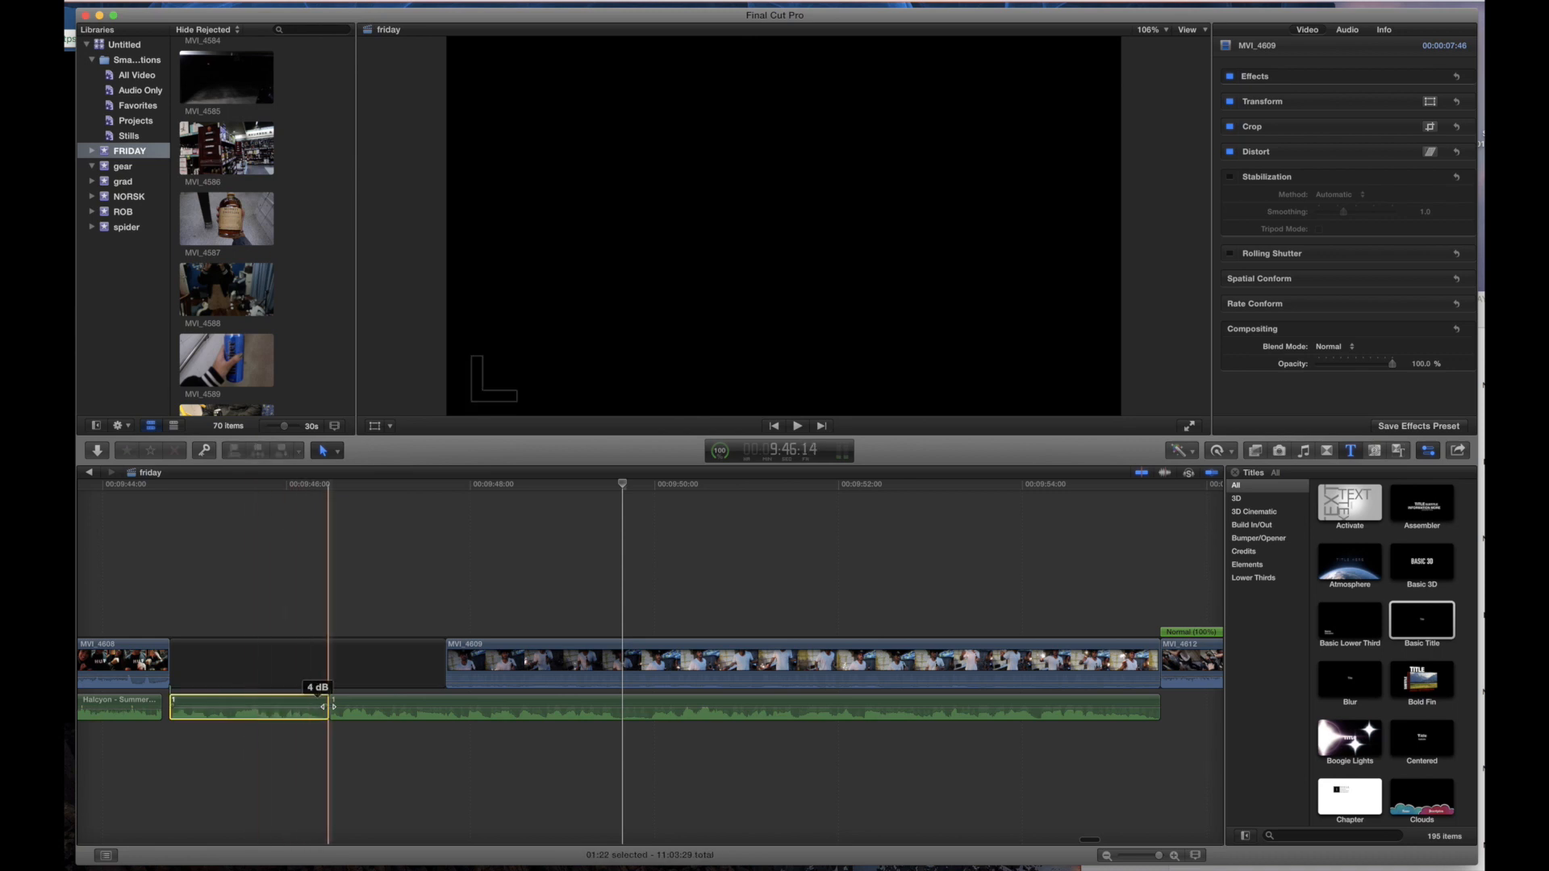
pyautogui.click(301, 708)
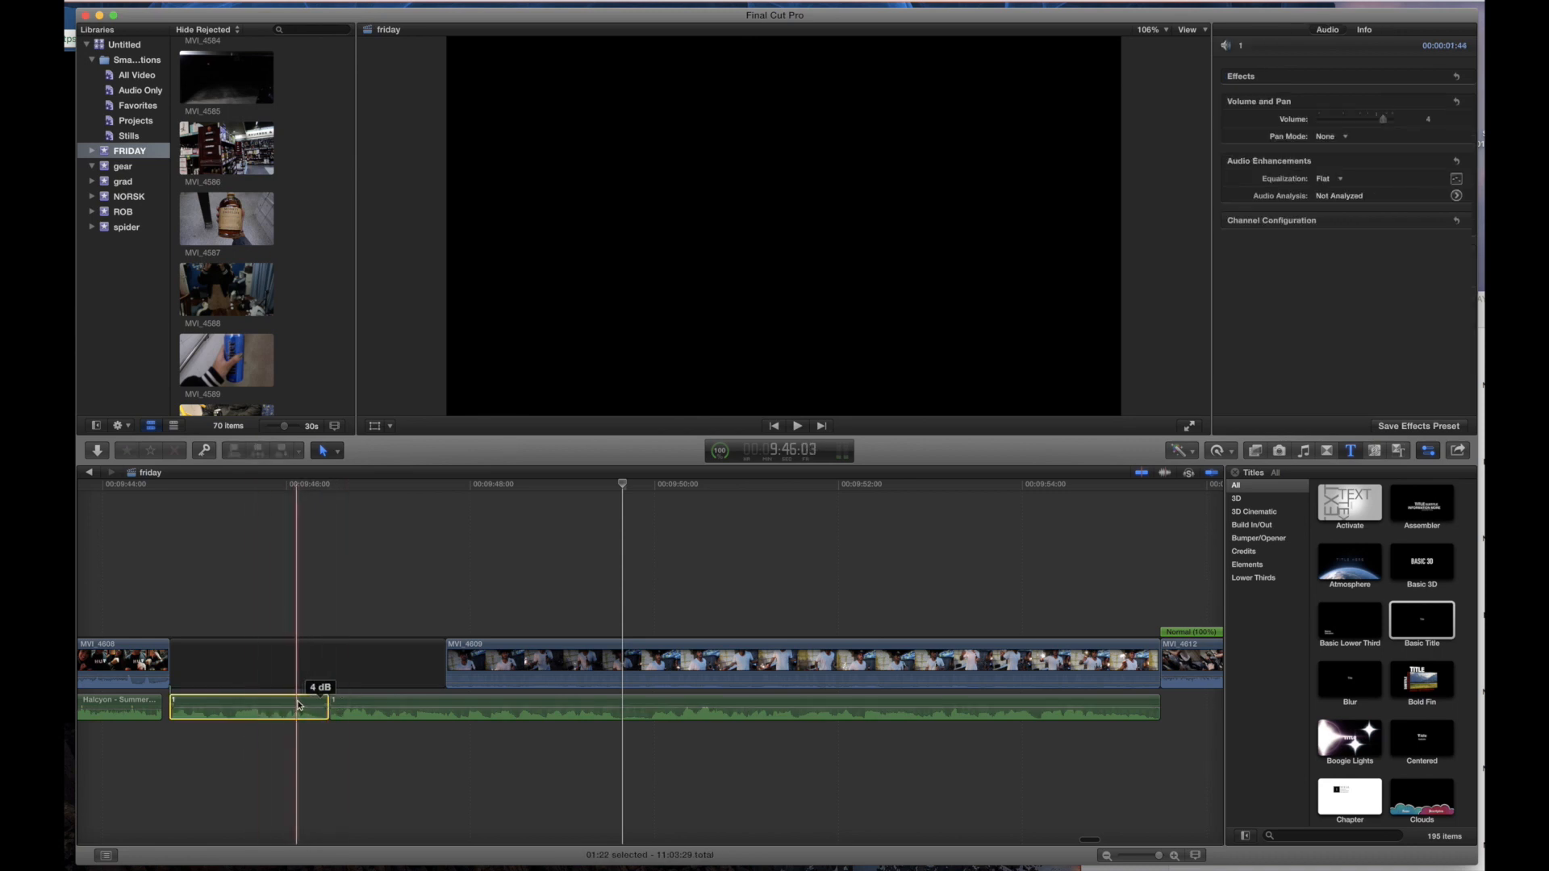
pyautogui.moveTo(341, 707)
pyautogui.mouseDown()
pyautogui.moveTo(395, 707)
pyautogui.moveTo(324, 704)
pyautogui.moveTo(403, 705)
pyautogui.moveTo(326, 703)
pyautogui.mouseUp()
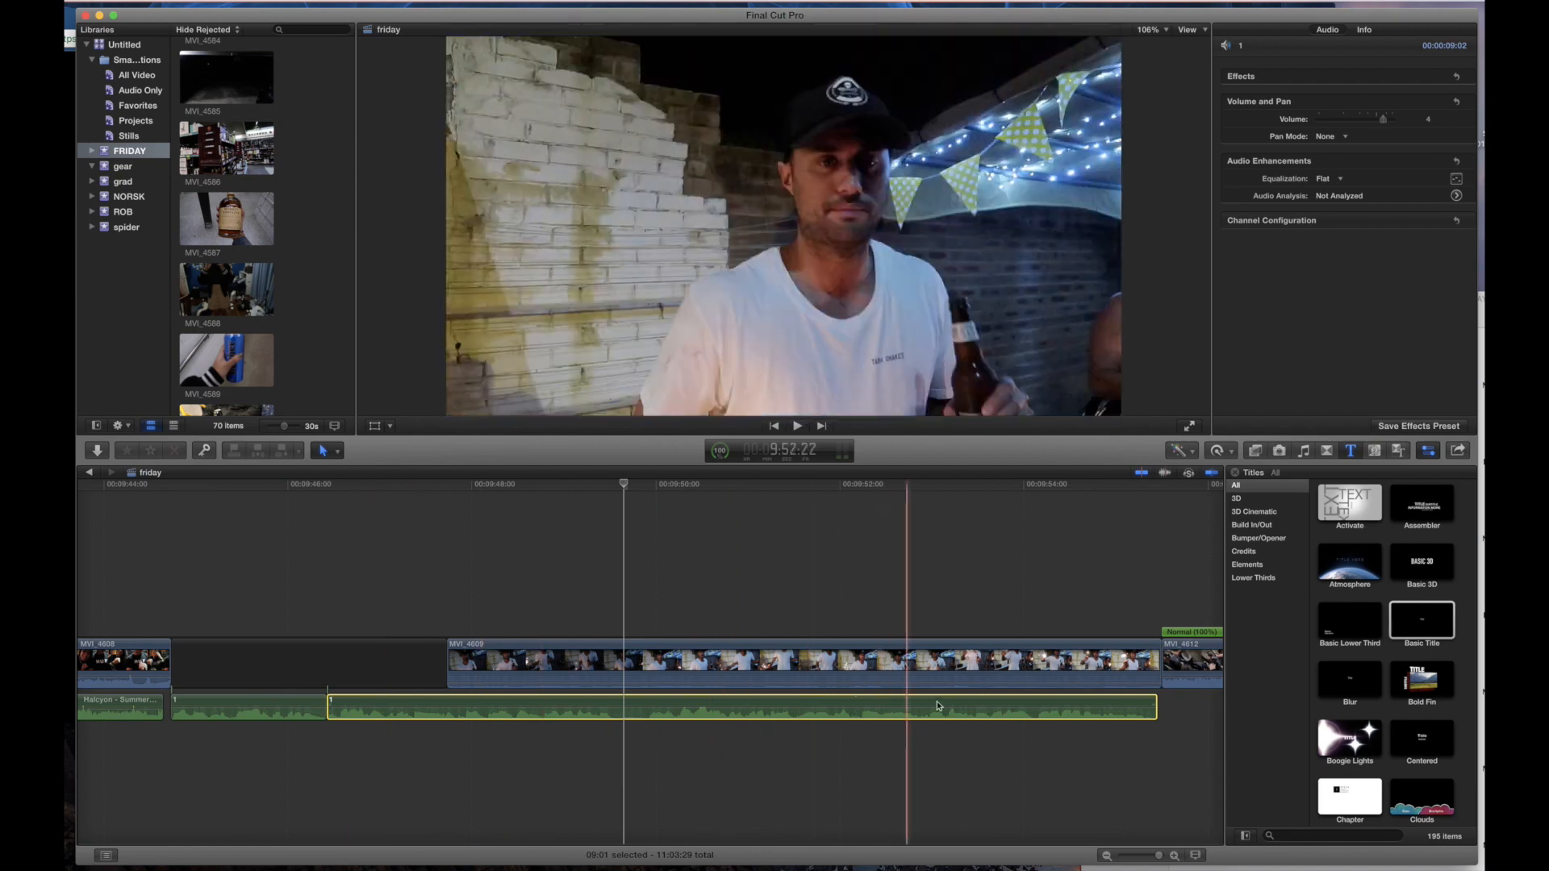
# Step: Review the MVI_4612 sequence with its normal-speed and hold segments and the audio parts beneath it
pyautogui.hscroll(5, 1023, 702)
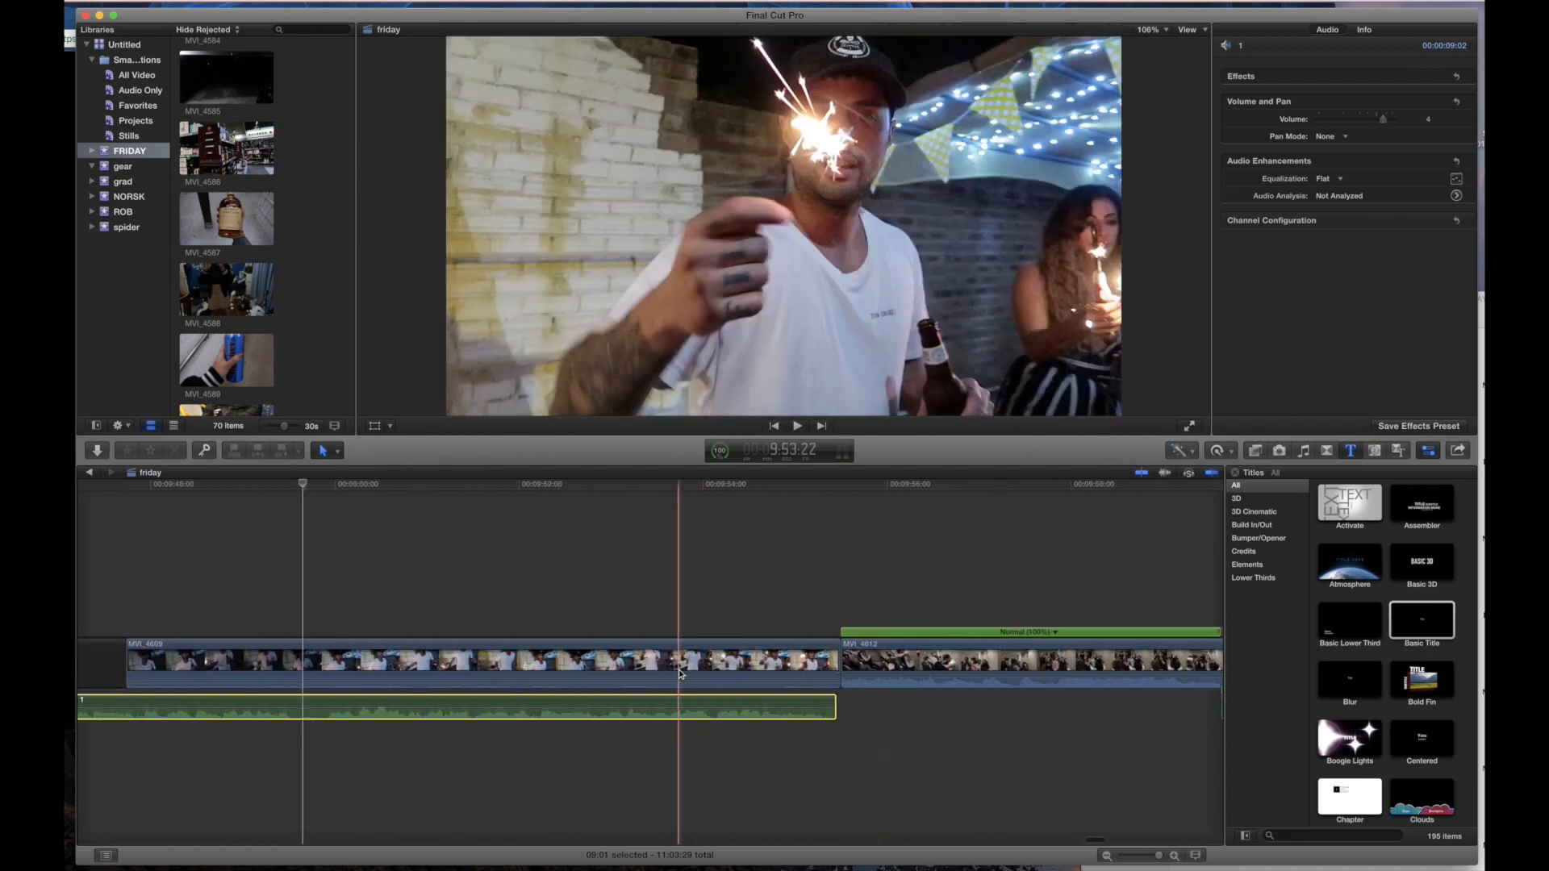
pyautogui.hscroll(6, 742, 665)
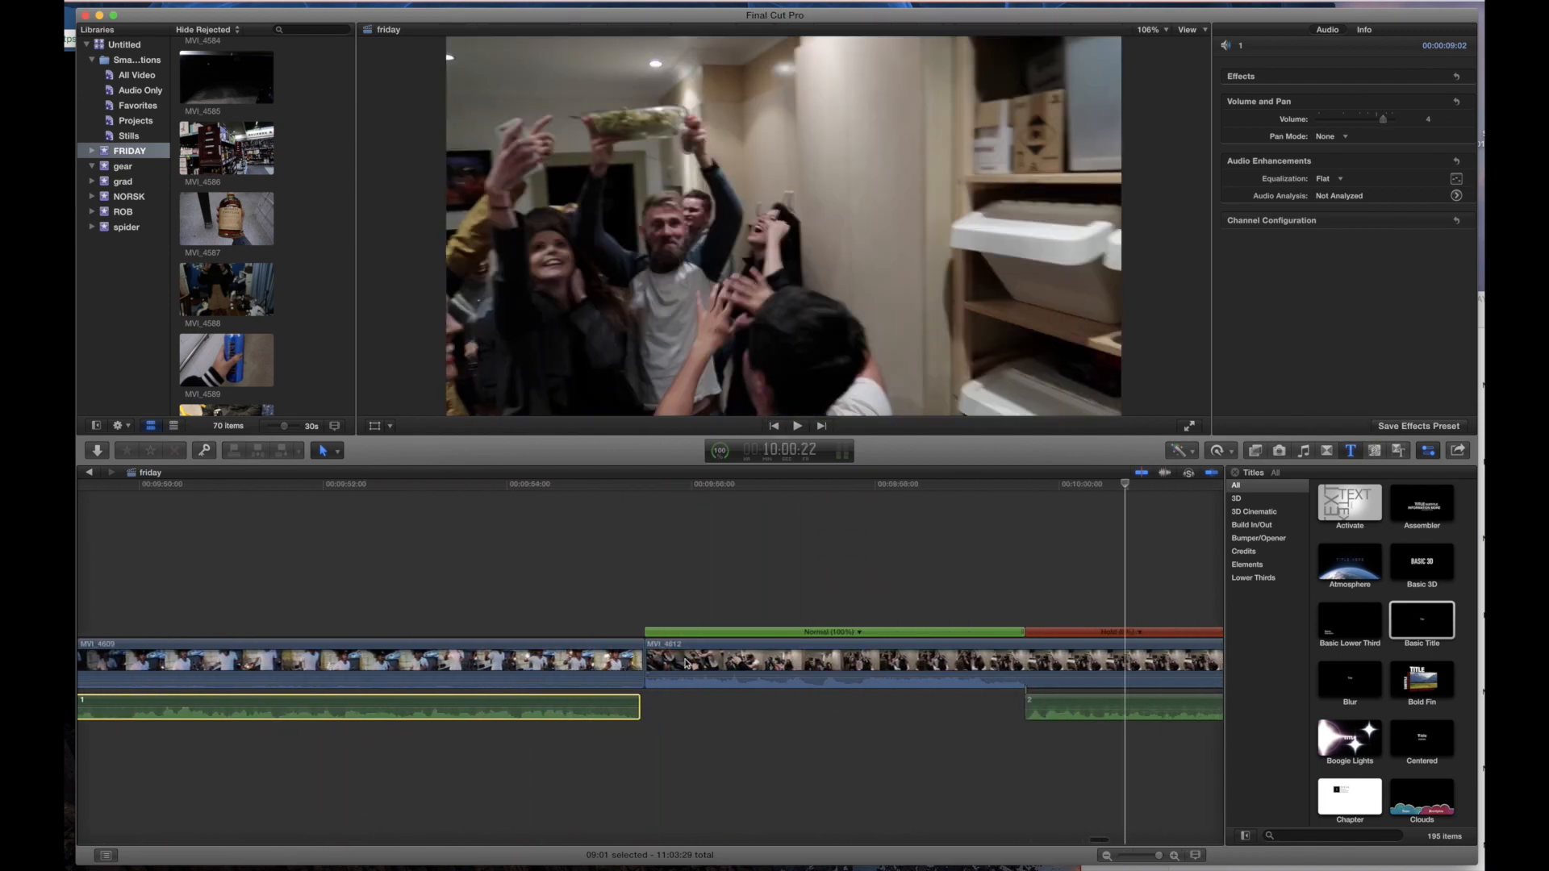
pyautogui.hscroll(6, 717, 662)
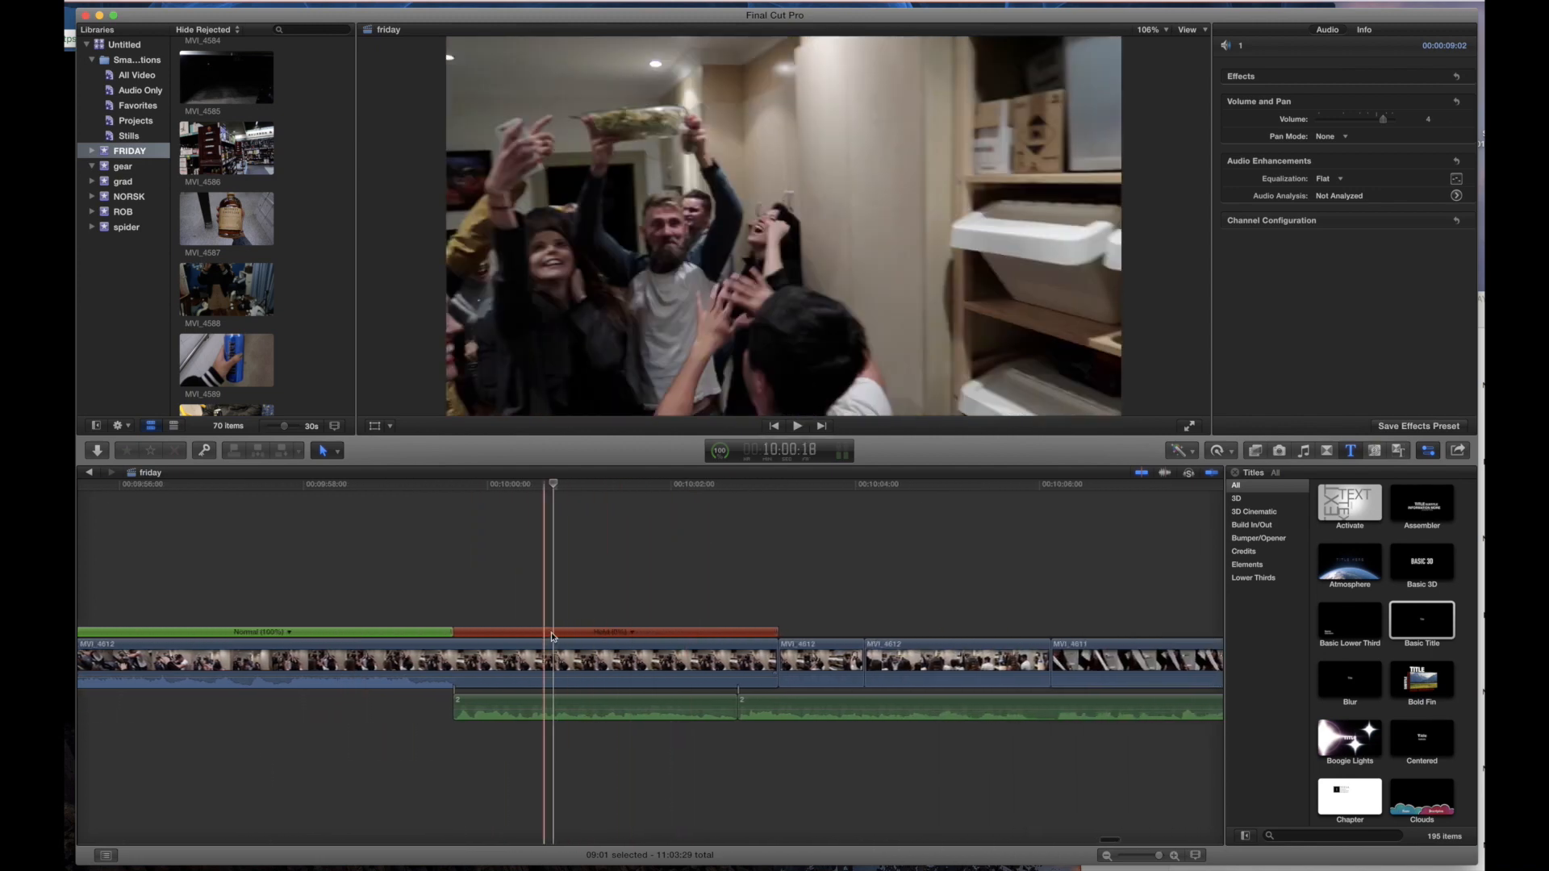
pyautogui.click(544, 657)
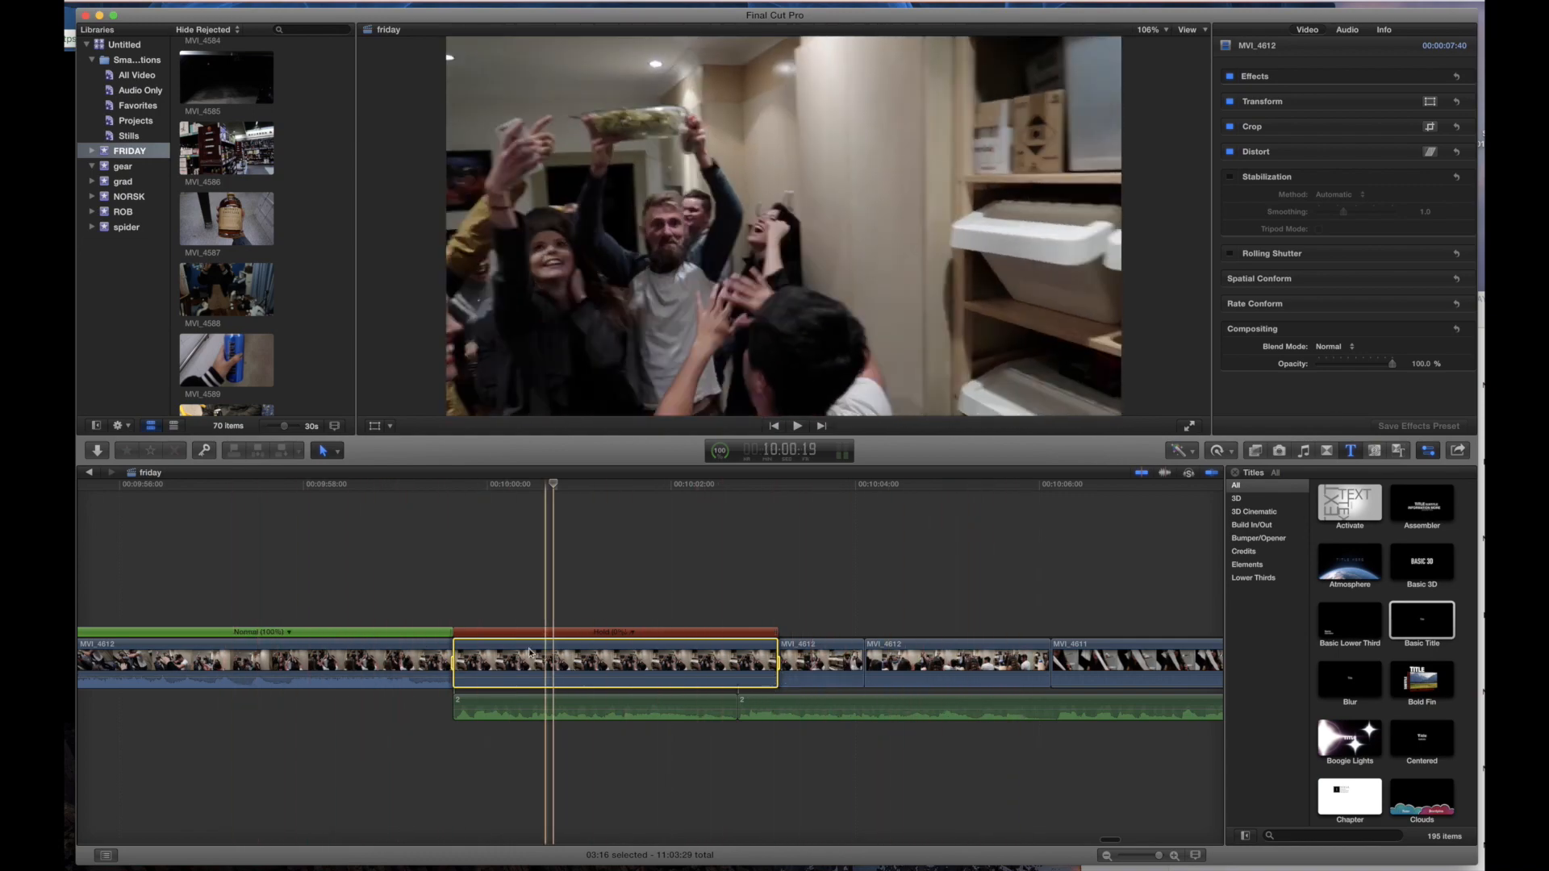
pyautogui.hscroll(5, 726, 663)
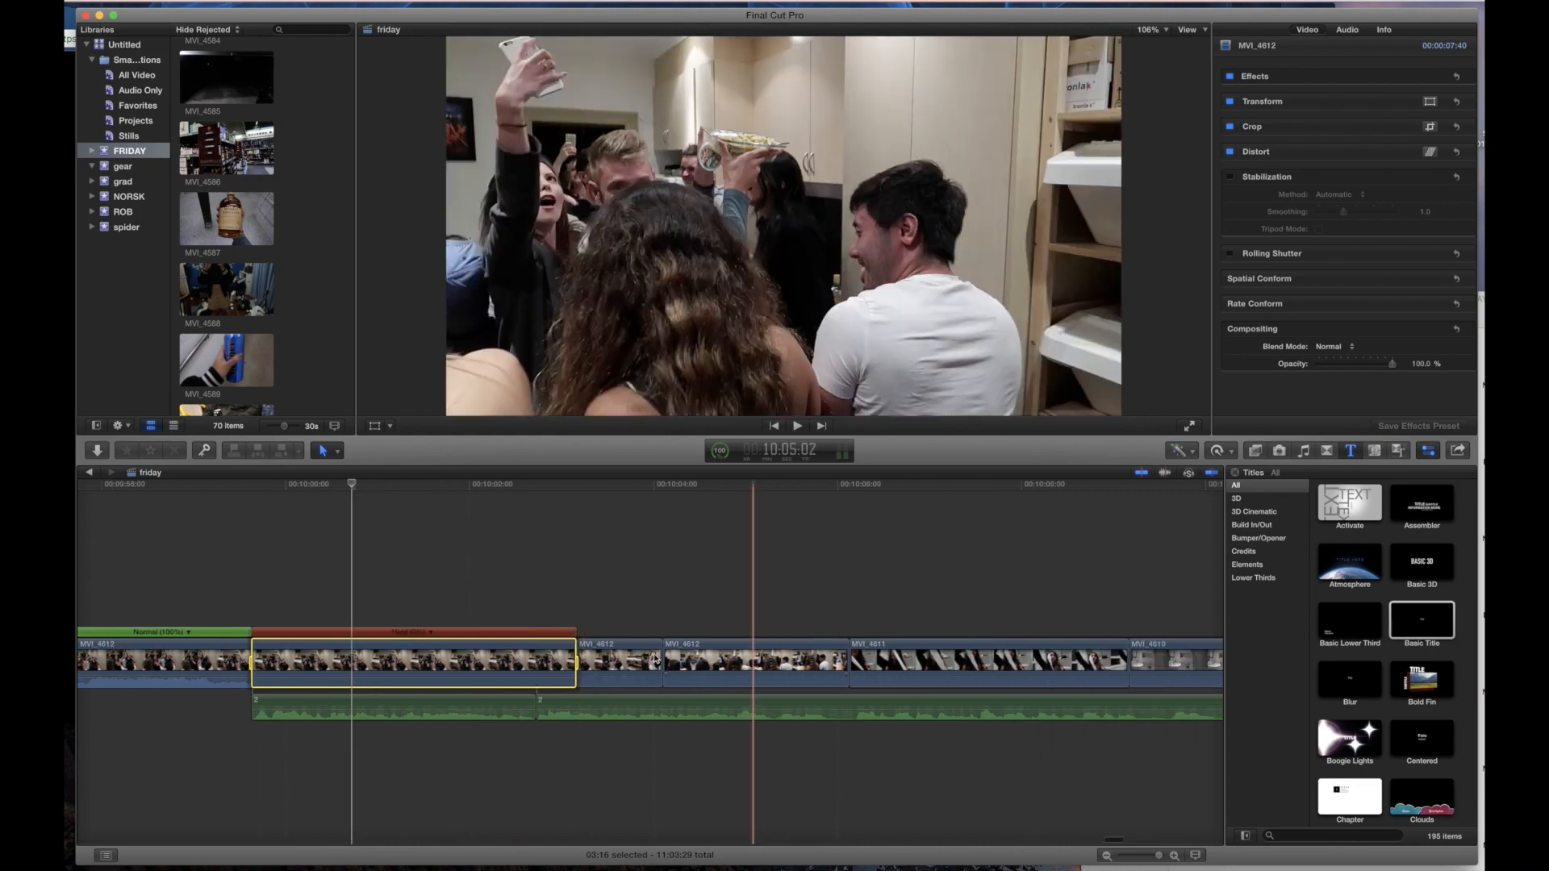
pyautogui.hscroll(8, 795, 676)
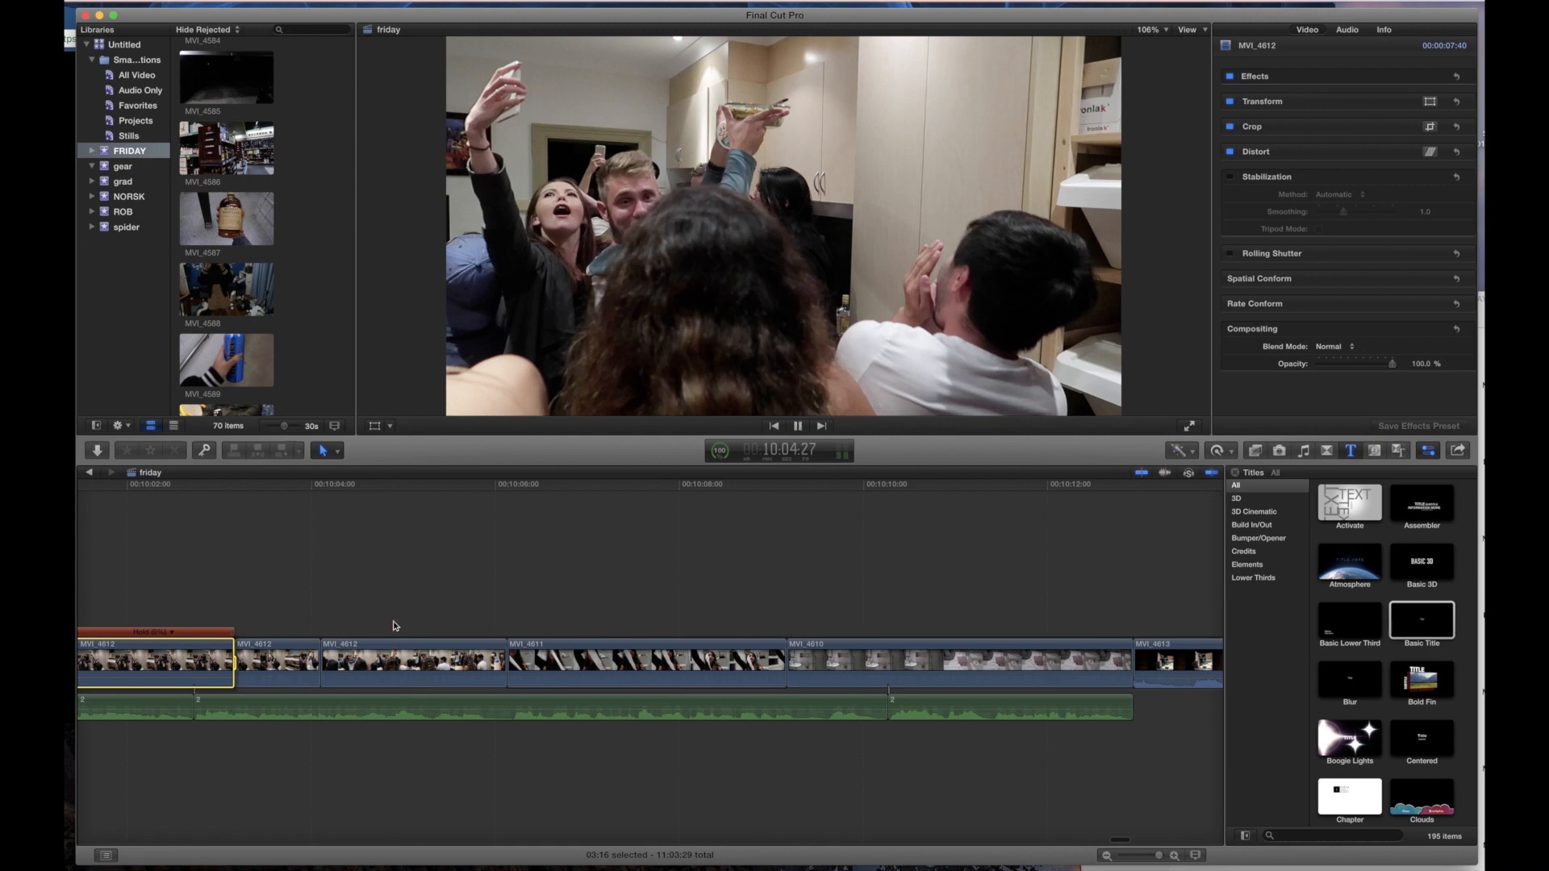
# Step: Move the last part of audio clip "2" slightly earlier and trim the start of MVI_4610 to a 3:14 duration, closing the audio gap
pyautogui.moveTo(538, 711); pyautogui.dragTo(540, 711)
pyautogui.hscroll(2, 538, 710)
pyautogui.press('space')
pyautogui.moveTo(819, 701)
pyautogui.mouseDown()
pyautogui.moveTo(739, 701)
pyautogui.moveTo(848, 708)
pyautogui.moveTo(788, 708)
pyautogui.moveTo(822, 710)
pyautogui.mouseUp()
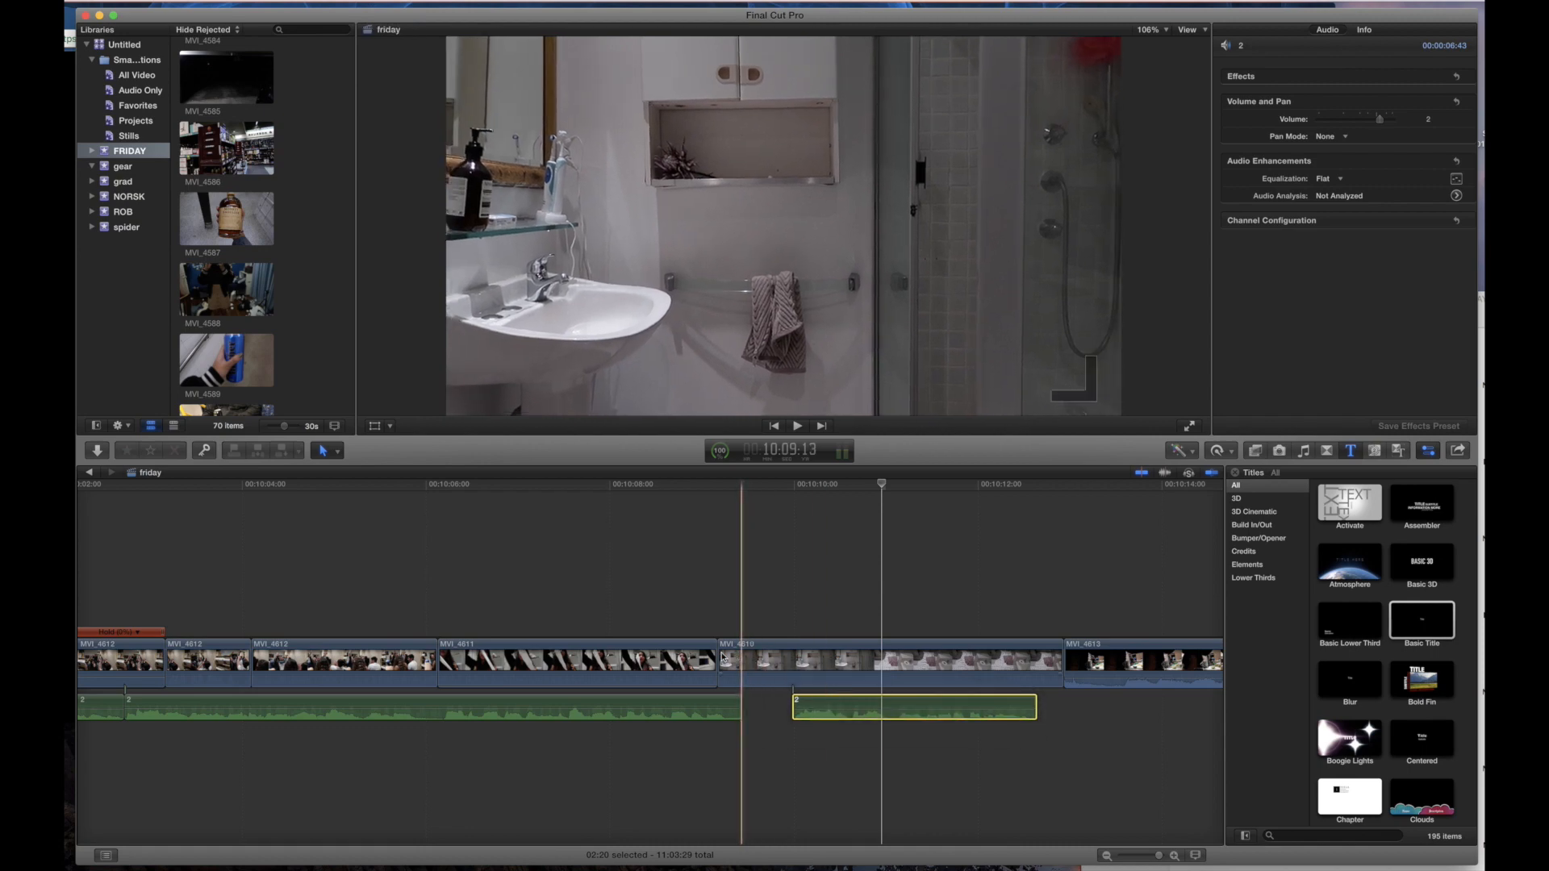
pyautogui.moveTo(724, 658)
pyautogui.mouseDown()
pyautogui.moveTo(779, 659)
pyautogui.moveTo(741, 660)
pyautogui.mouseUp()
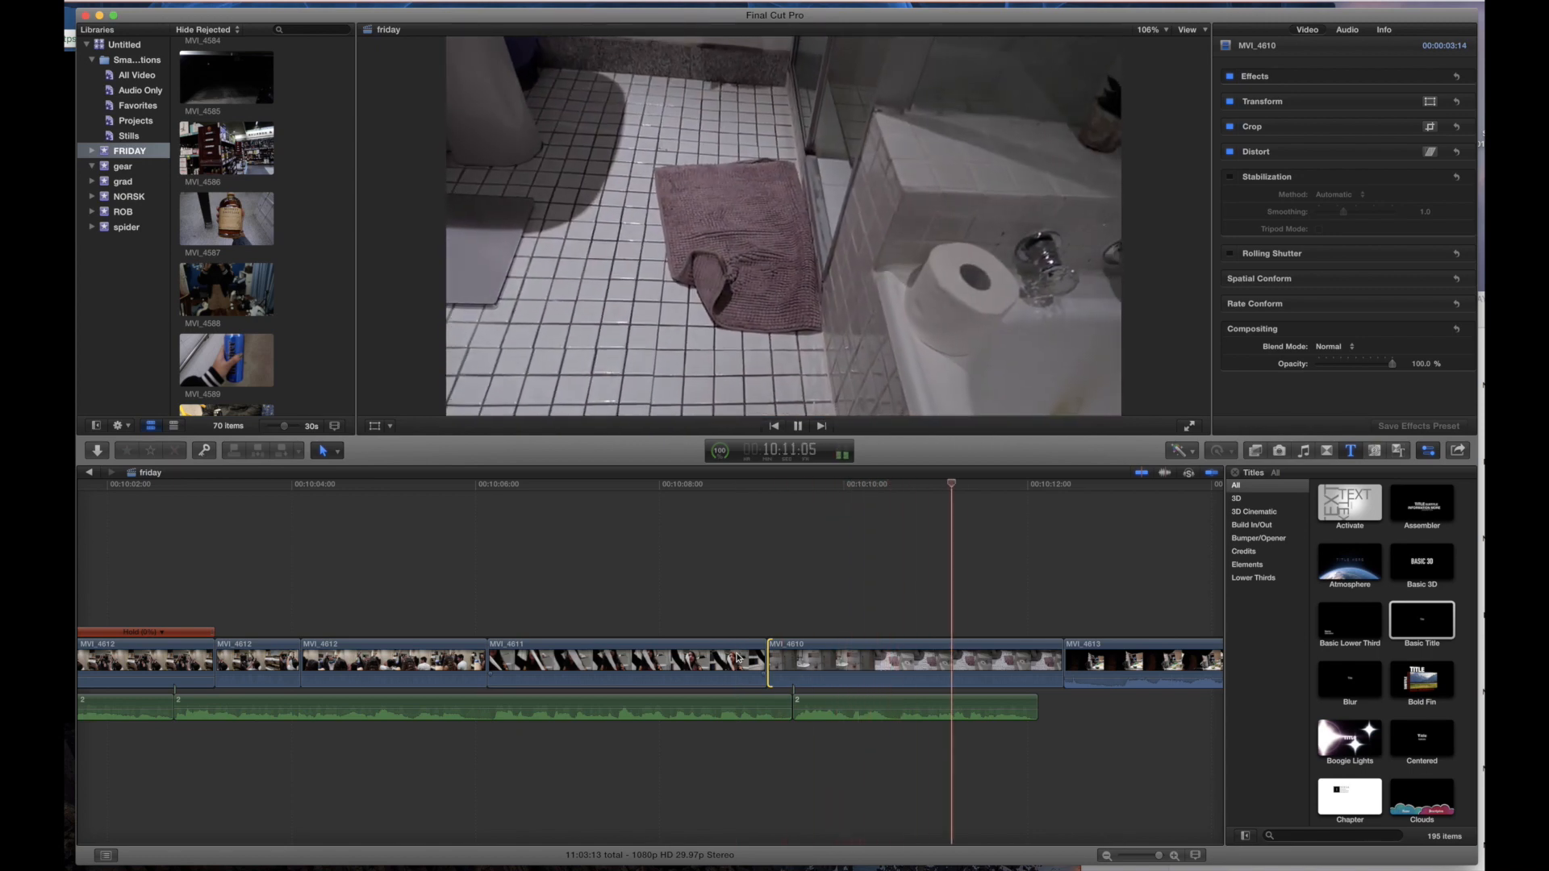
pyautogui.press('space')
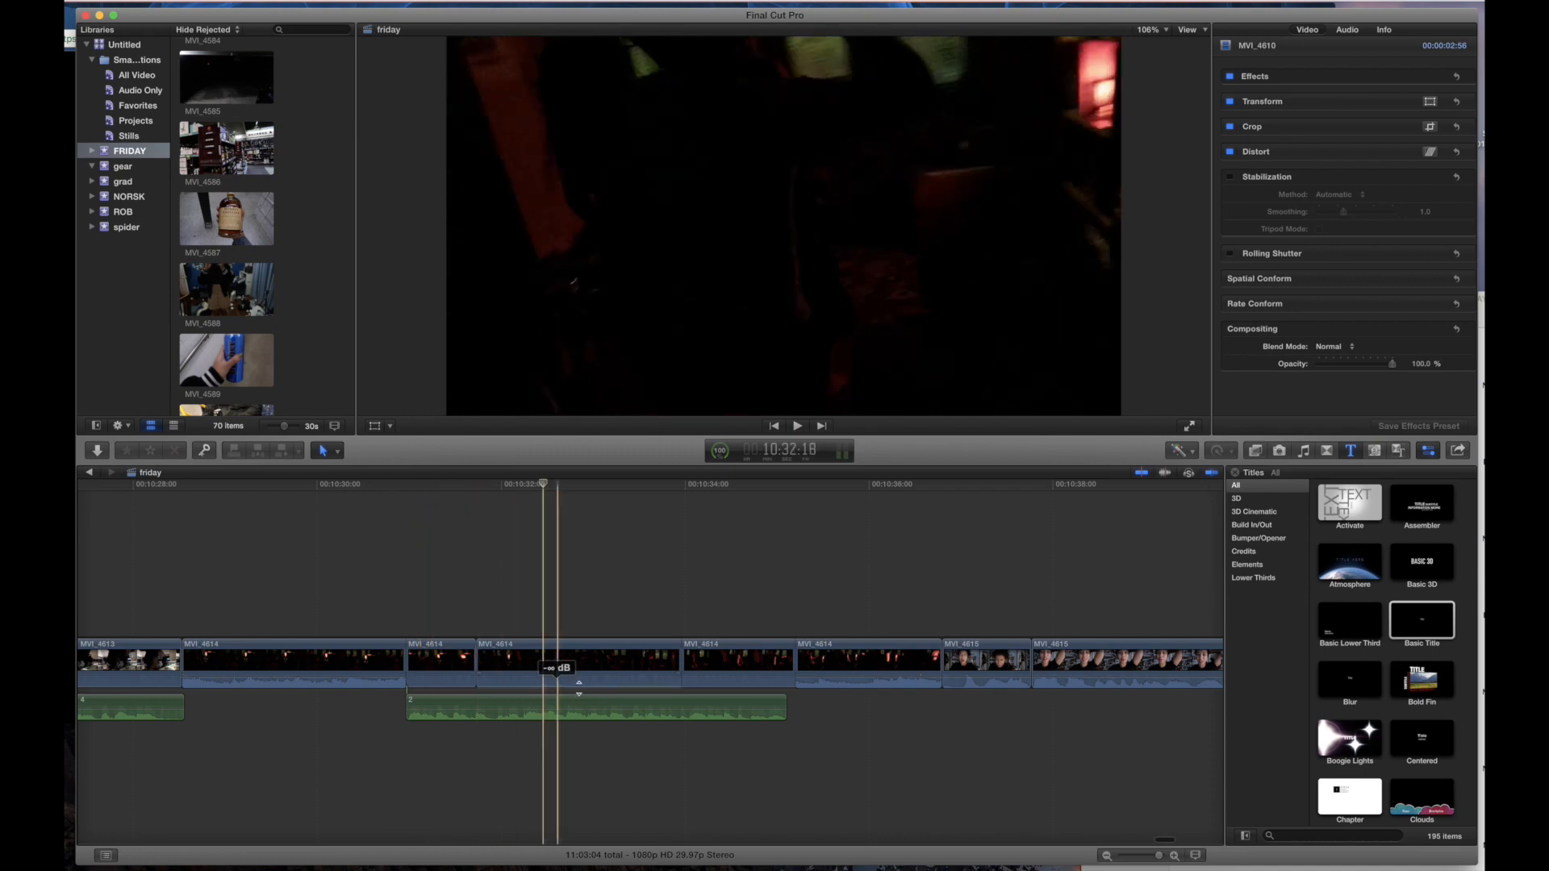
# Step: Review the MVI_4614 and MVI_4615 clips with their added audio and hold segment towards the end of the timeline
pyautogui.moveTo(321, 589); pyautogui.dragTo(815, 675)
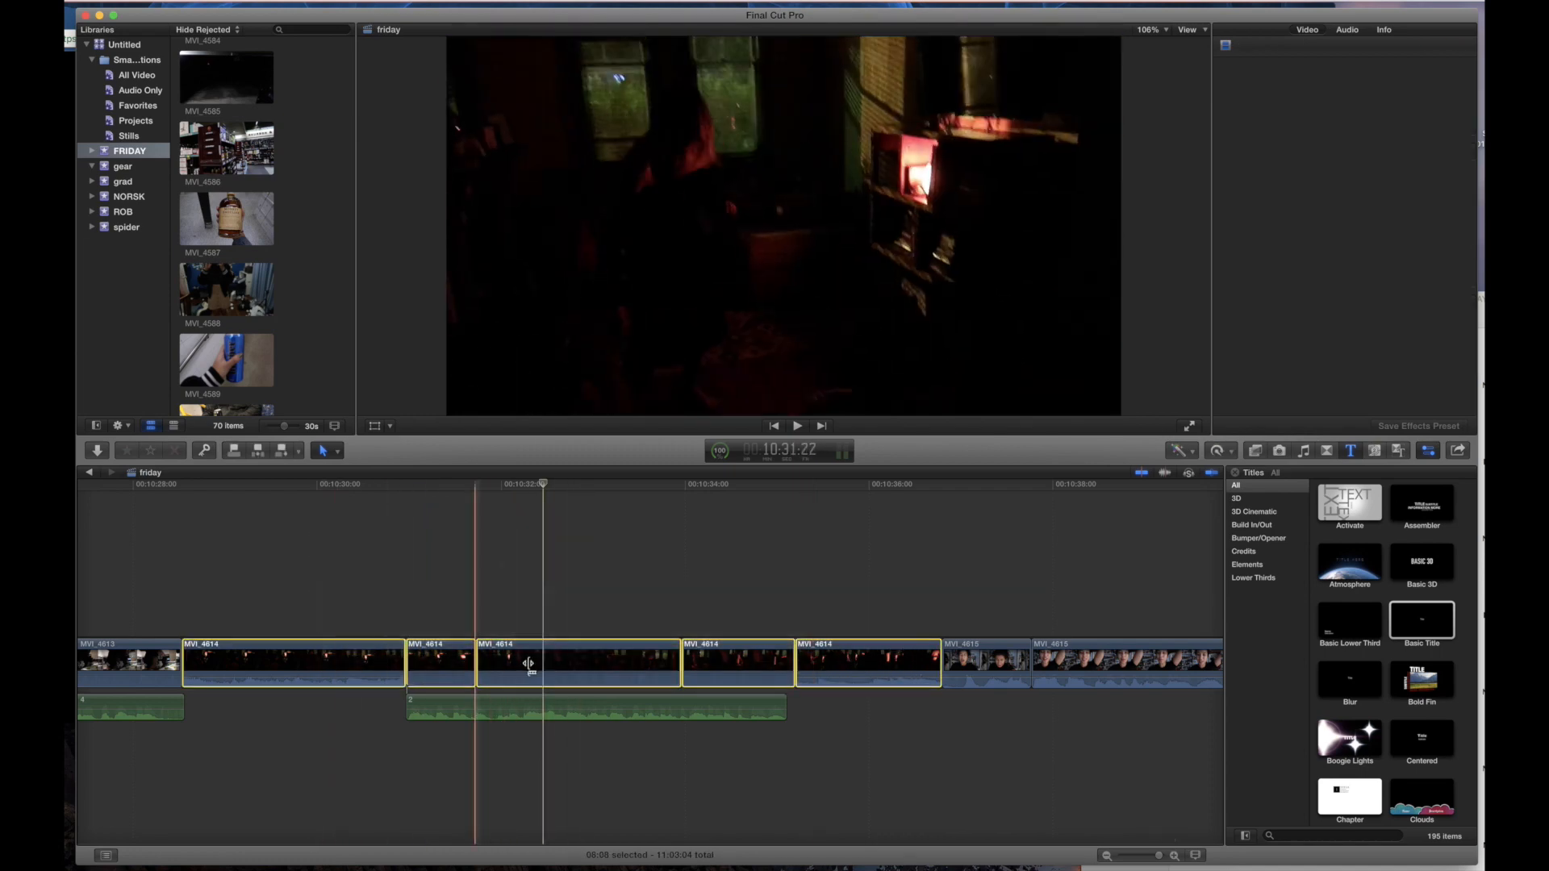
pyautogui.click(634, 606)
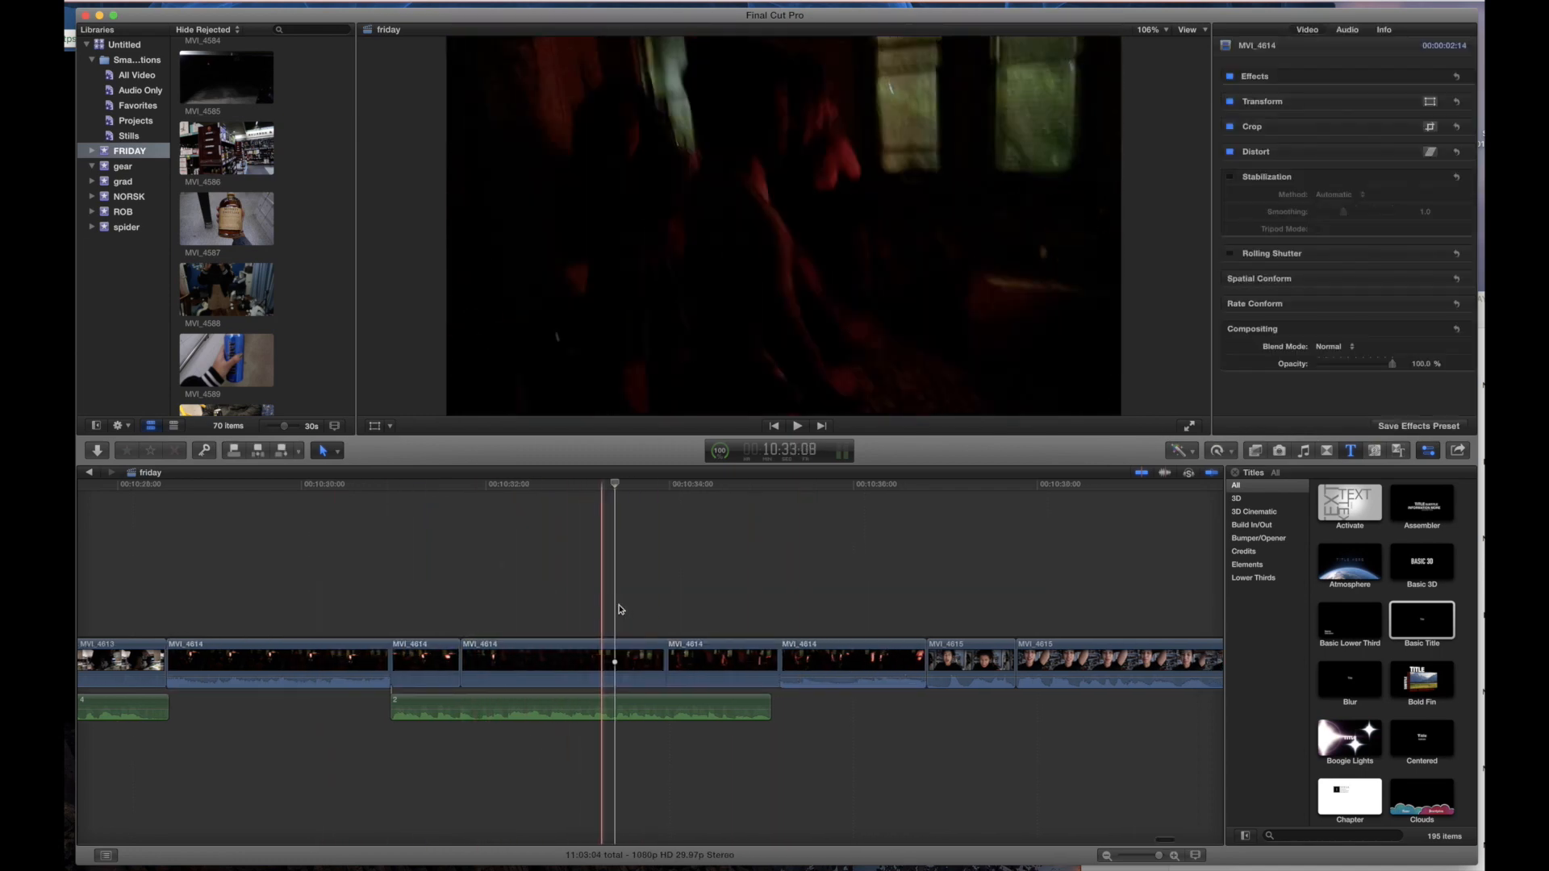
pyautogui.hscroll(5, 565, 622)
pyautogui.hscroll(5, 526, 632)
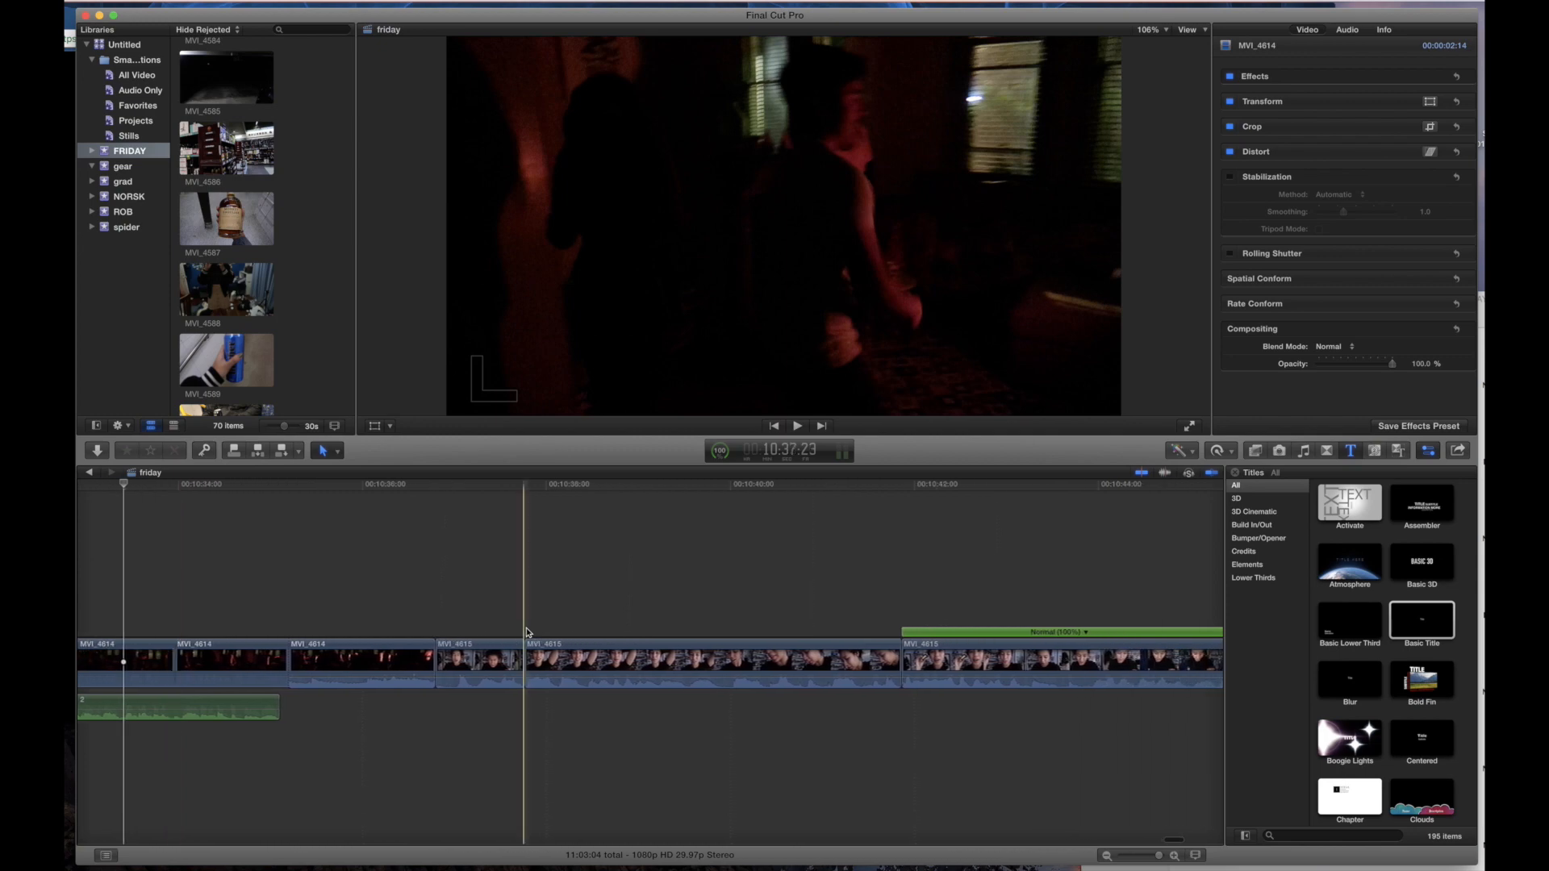
pyautogui.press('space')
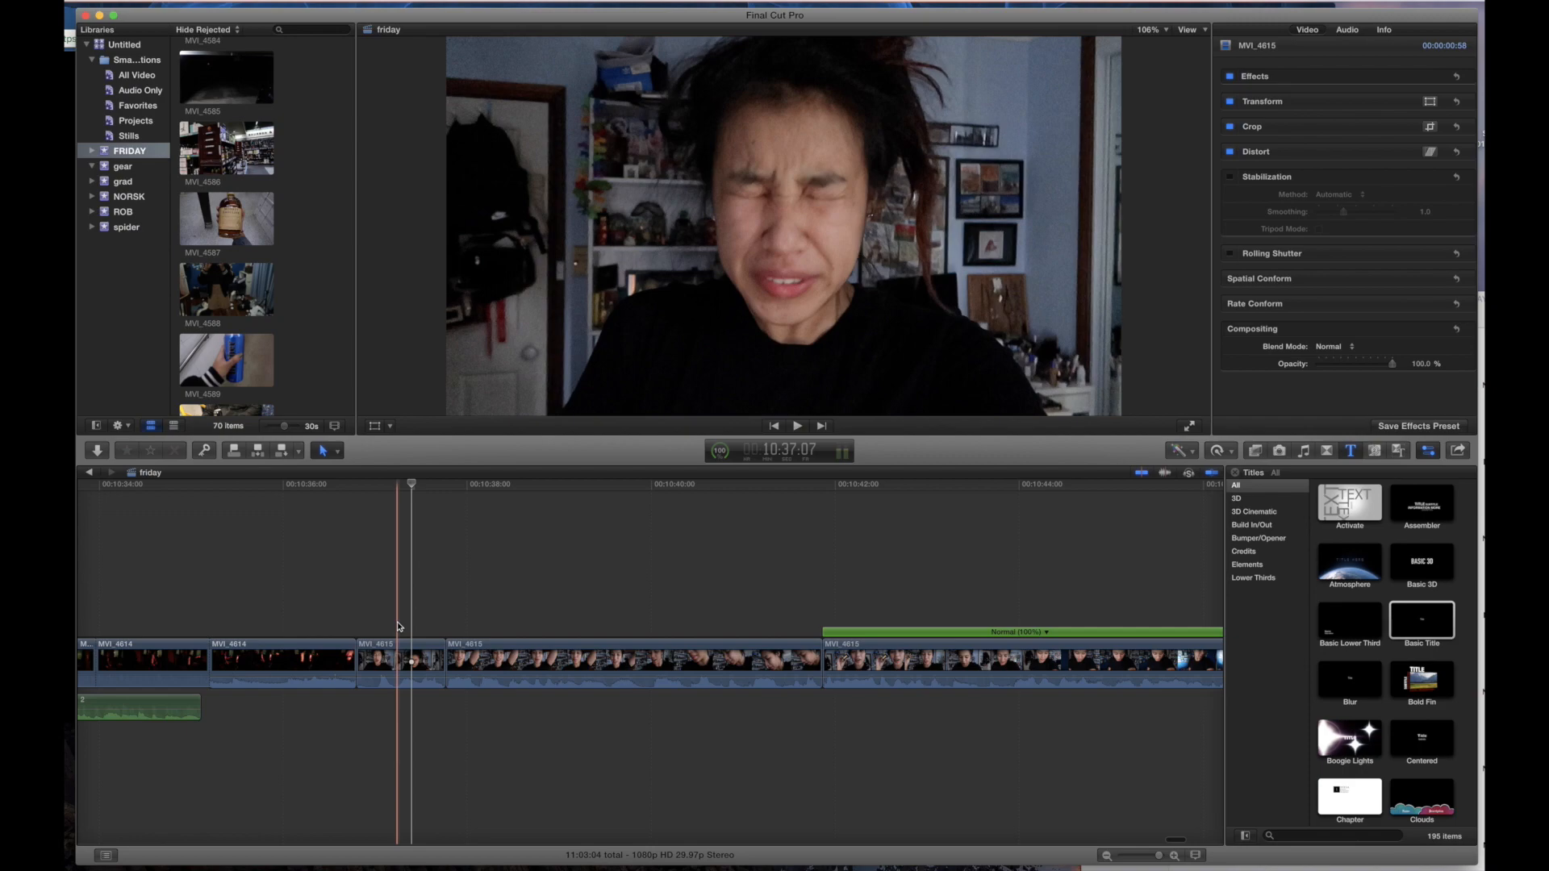
pyautogui.hscroll(6, 408, 788)
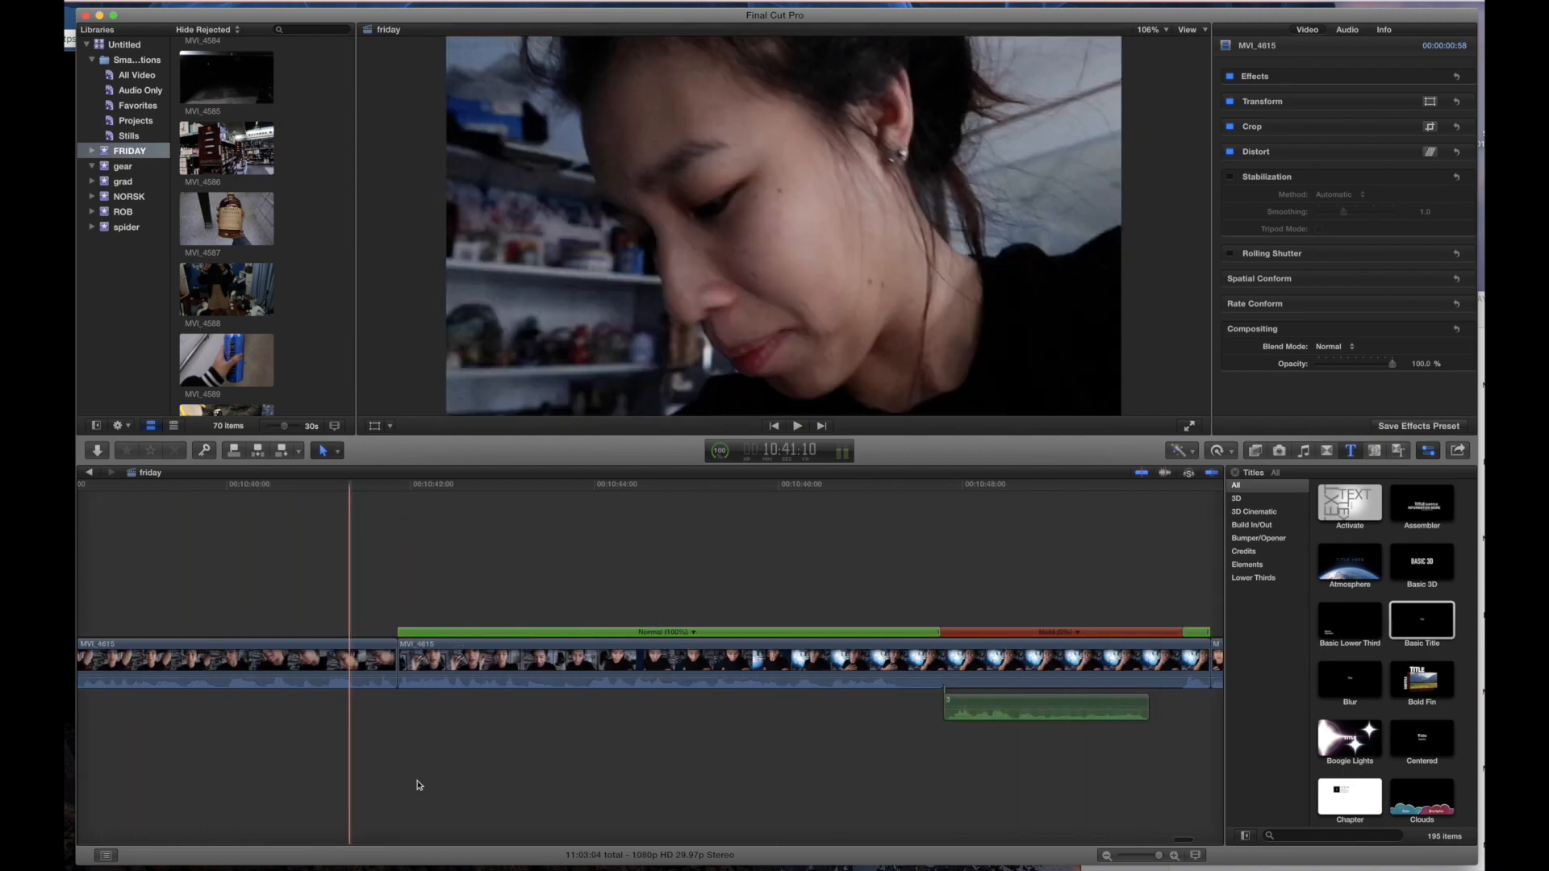
pyautogui.hscroll(3, 528, 788)
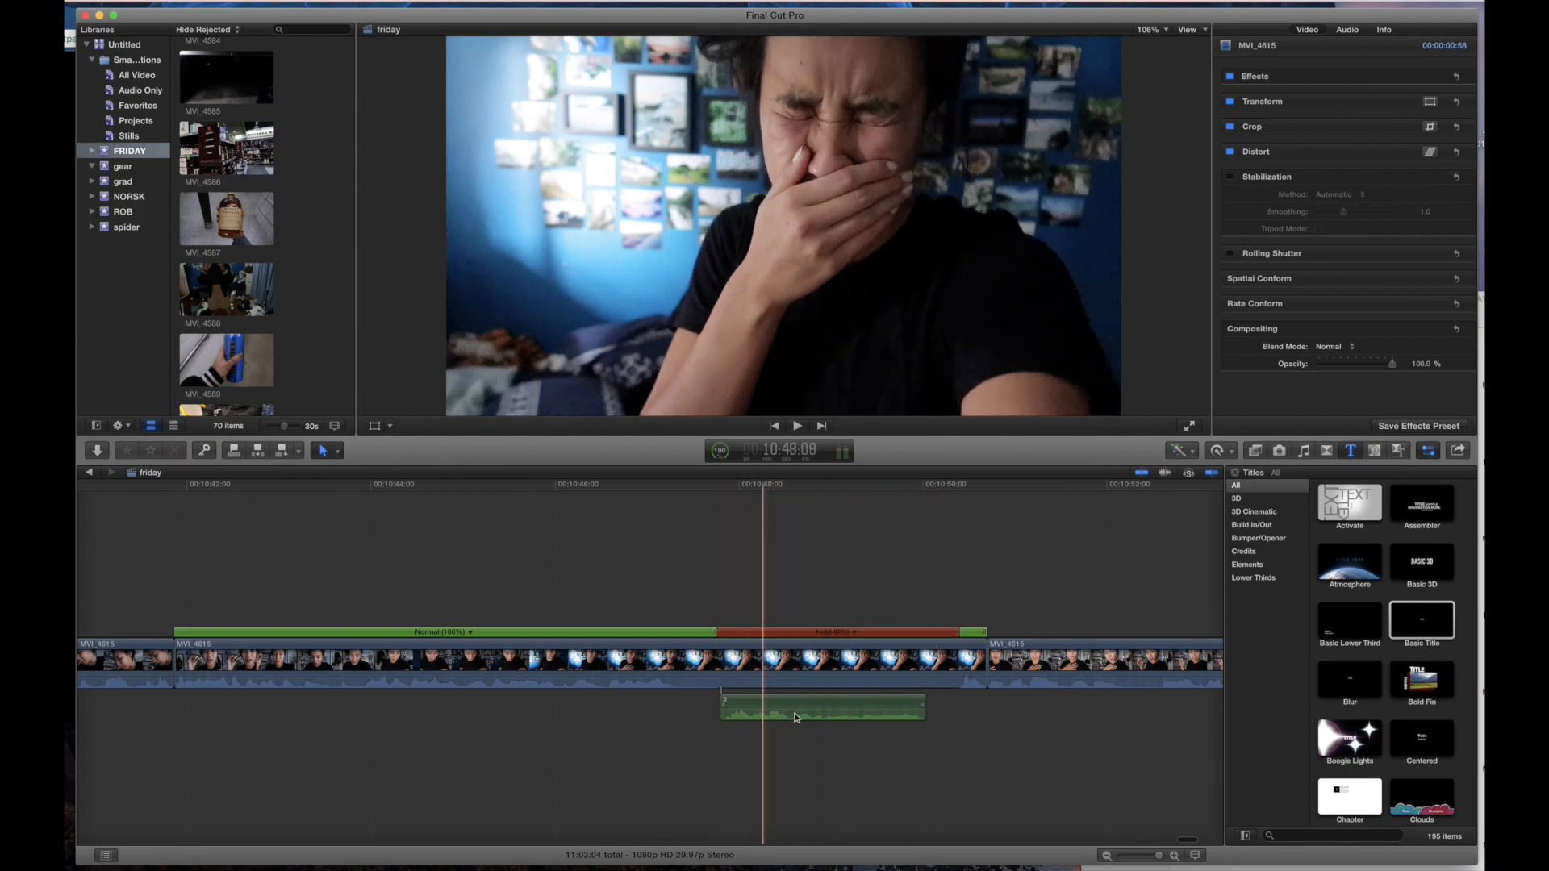
pyautogui.hscroll(8, 856, 721)
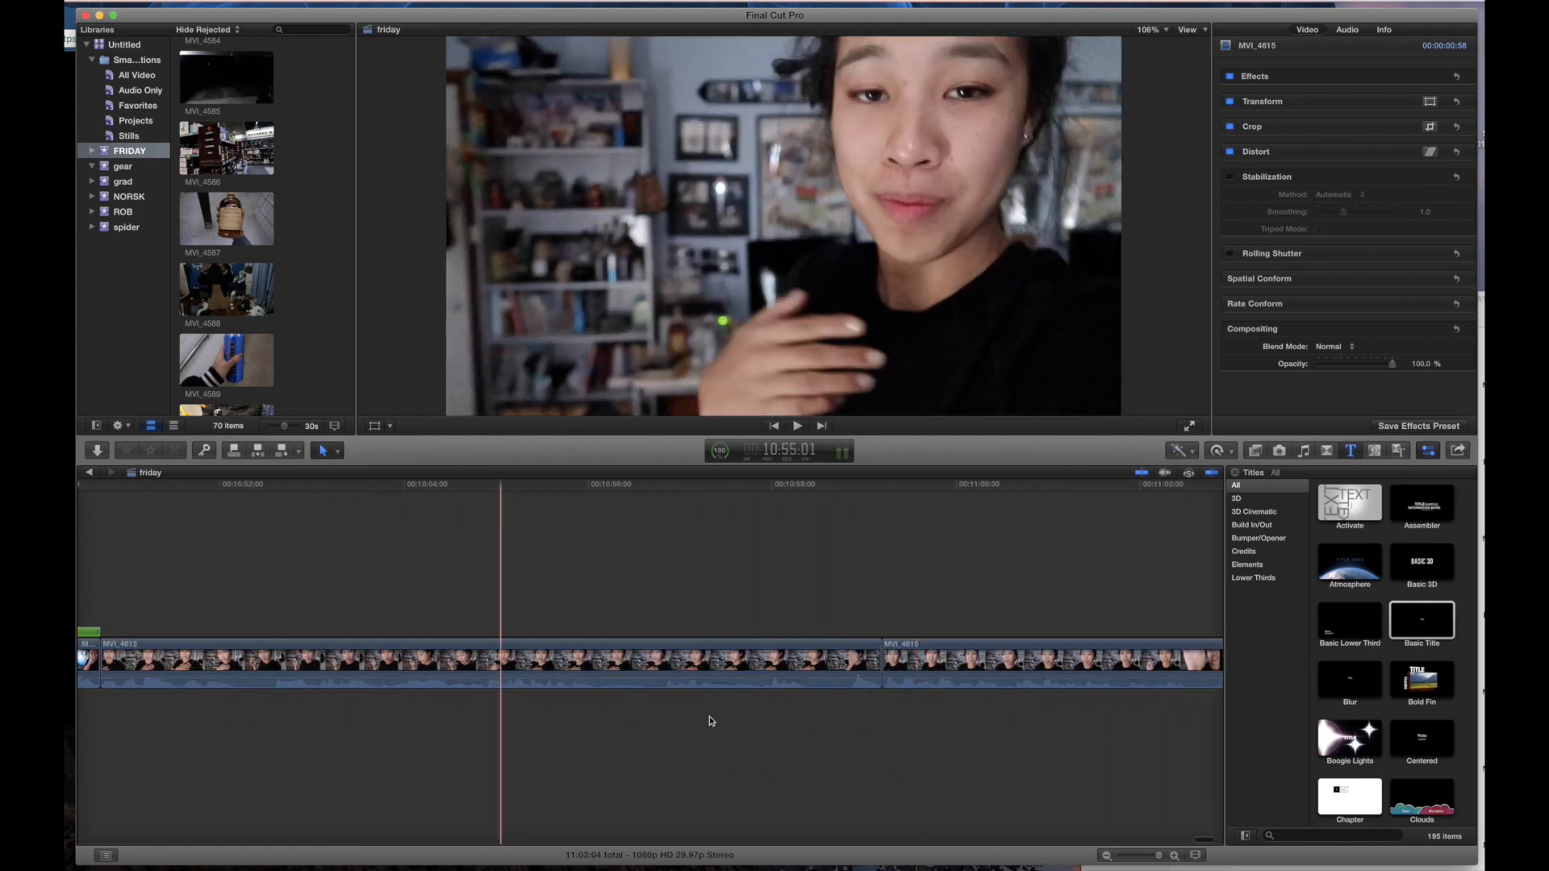
# Step: Insert the ENDSCREEN still into the main storyline just before the last part of MVI_4615
pyautogui.hscroll(3, 807, 716)
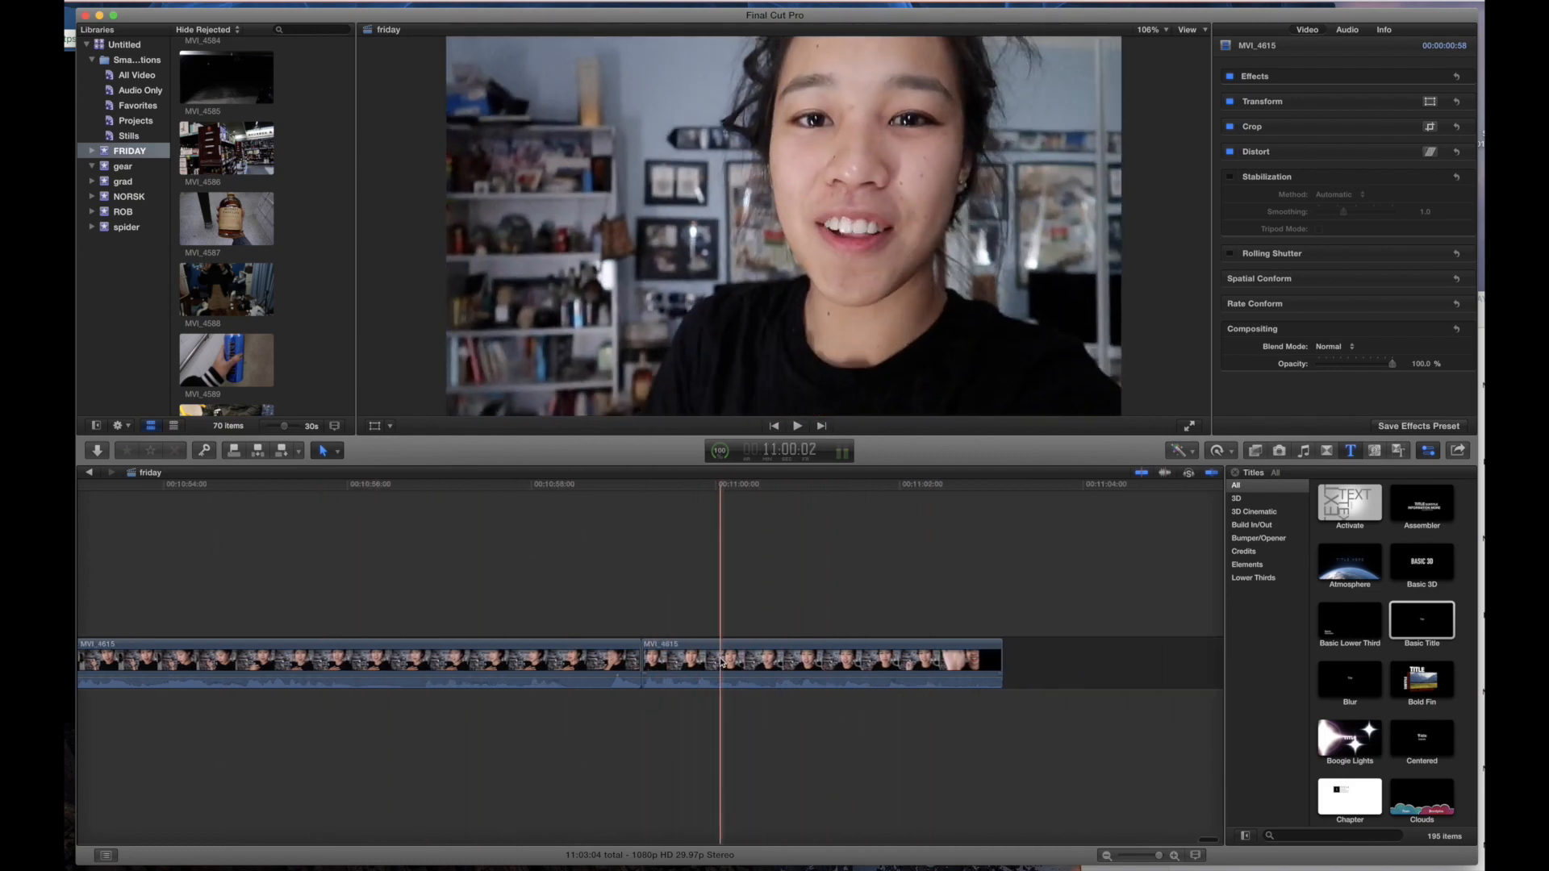
pyautogui.click(644, 608)
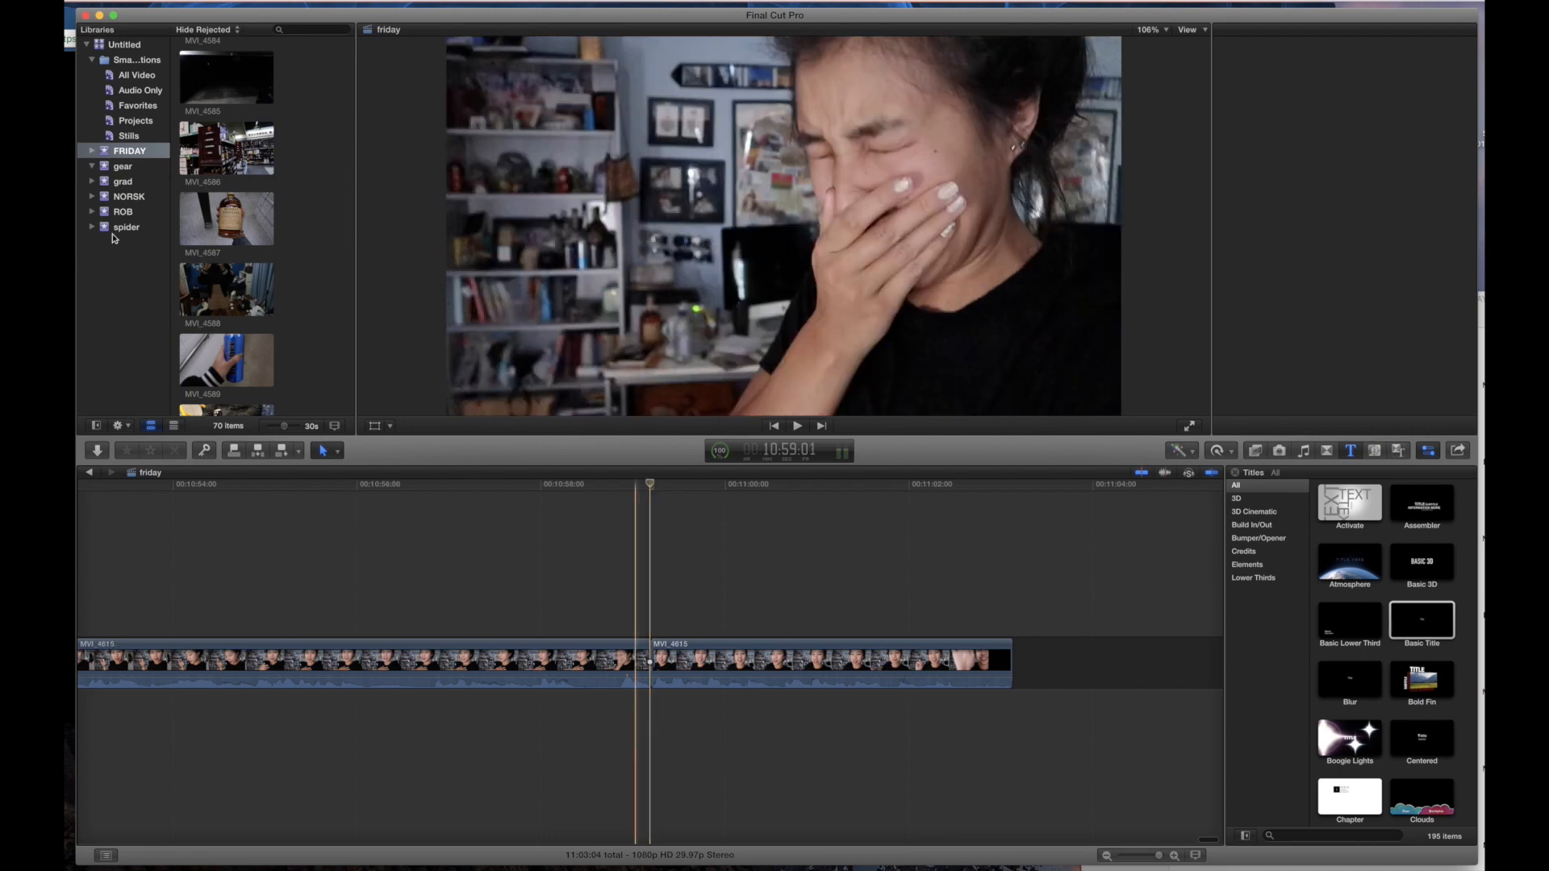
pyautogui.click(115, 137)
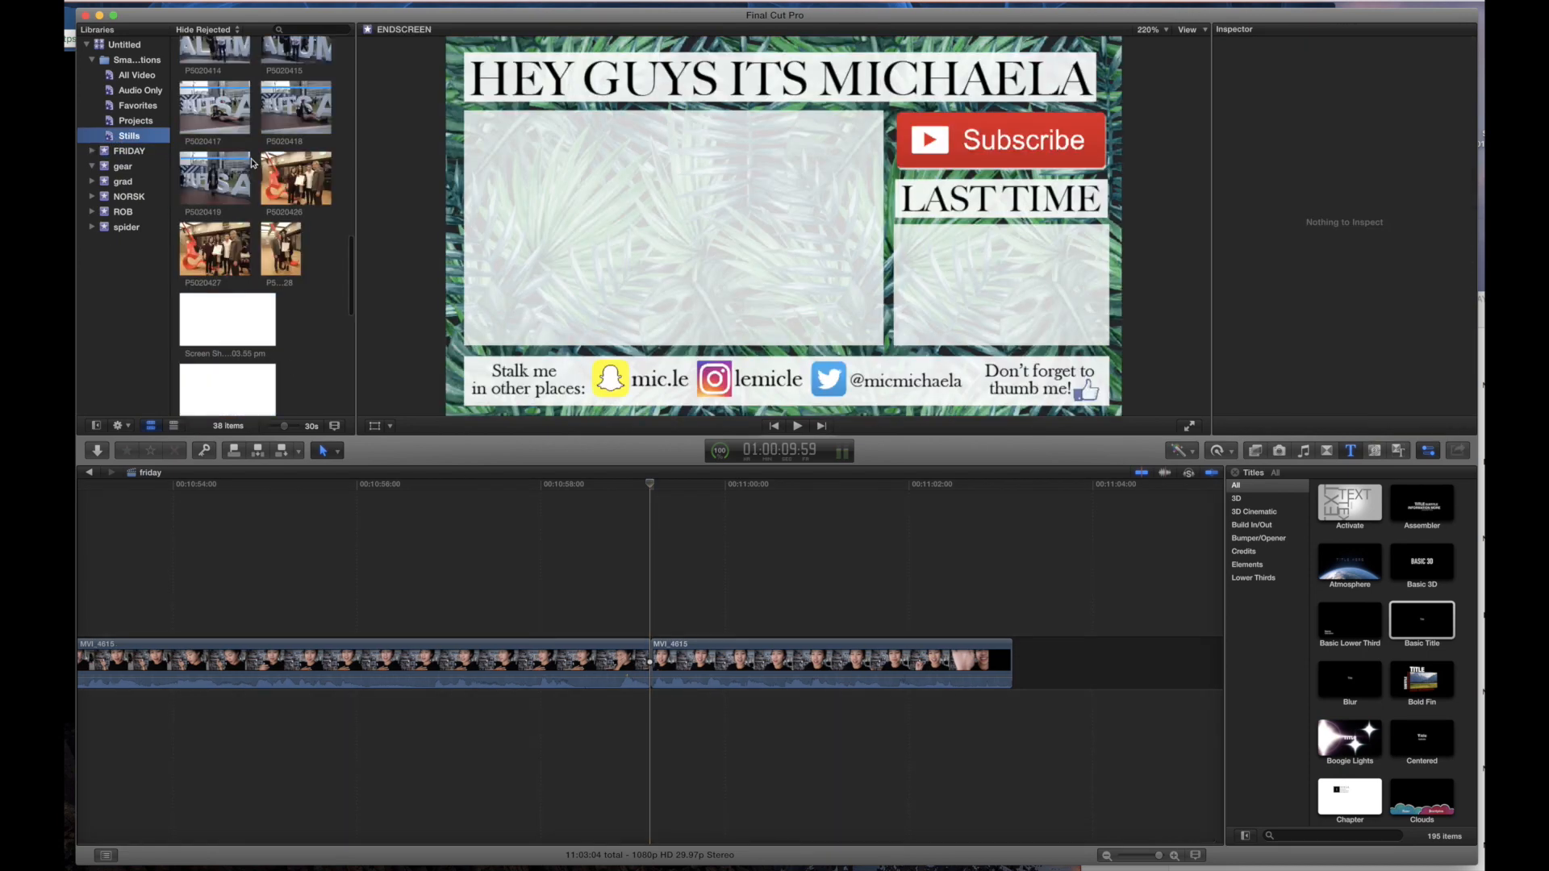
pyautogui.moveTo(219, 372); pyautogui.dragTo(652, 686)
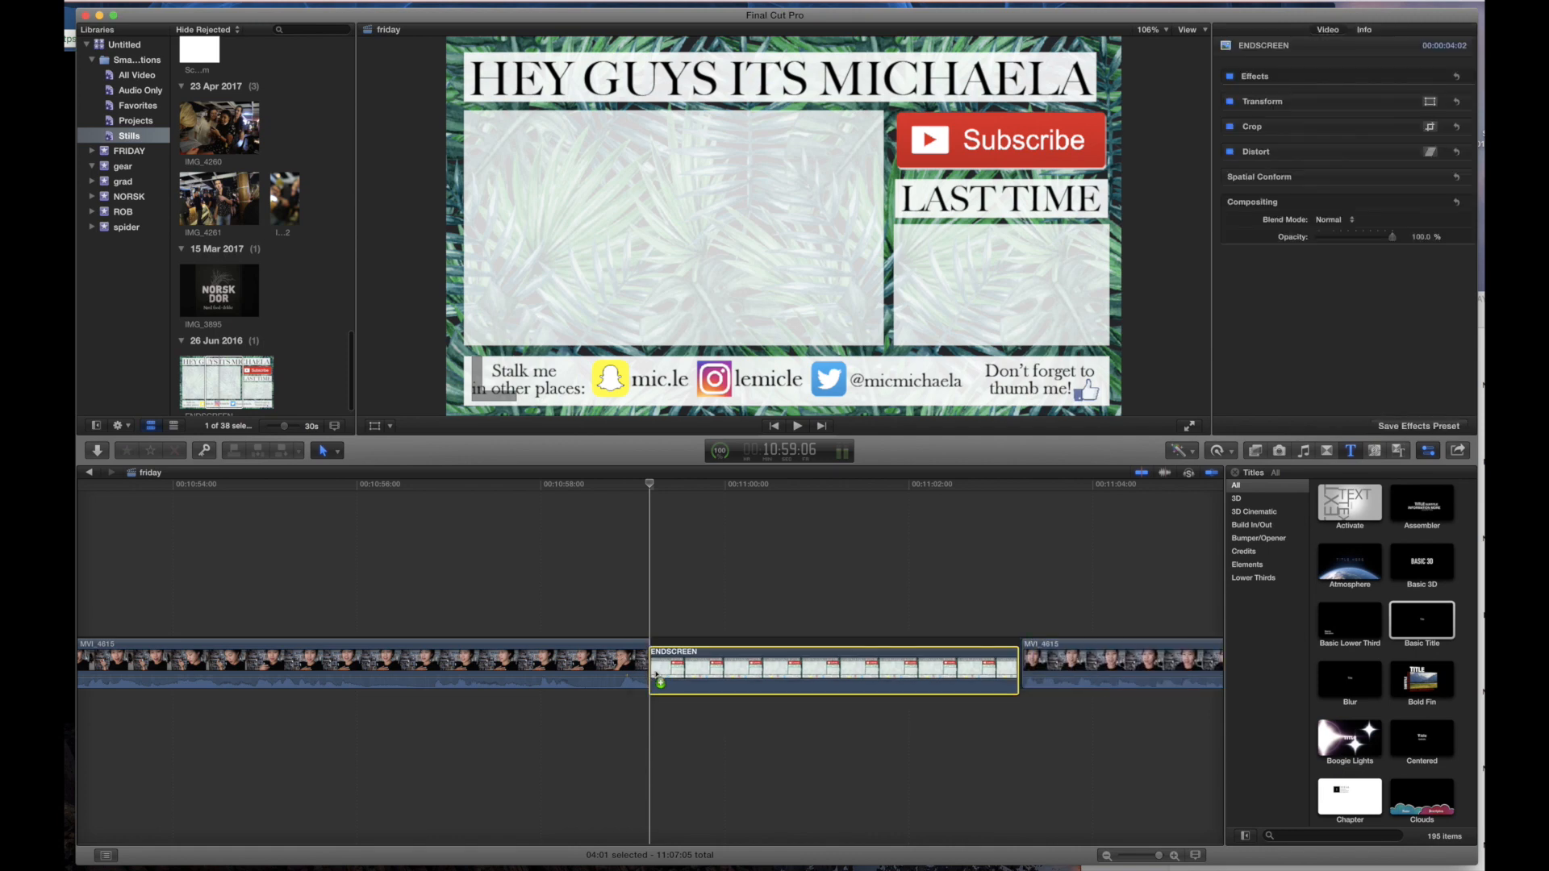
# Step: Move the last part of MVI_4615 above the ENDSCREEN still and trim the still's end to match that clip
pyautogui.hscroll(5, 663, 599)
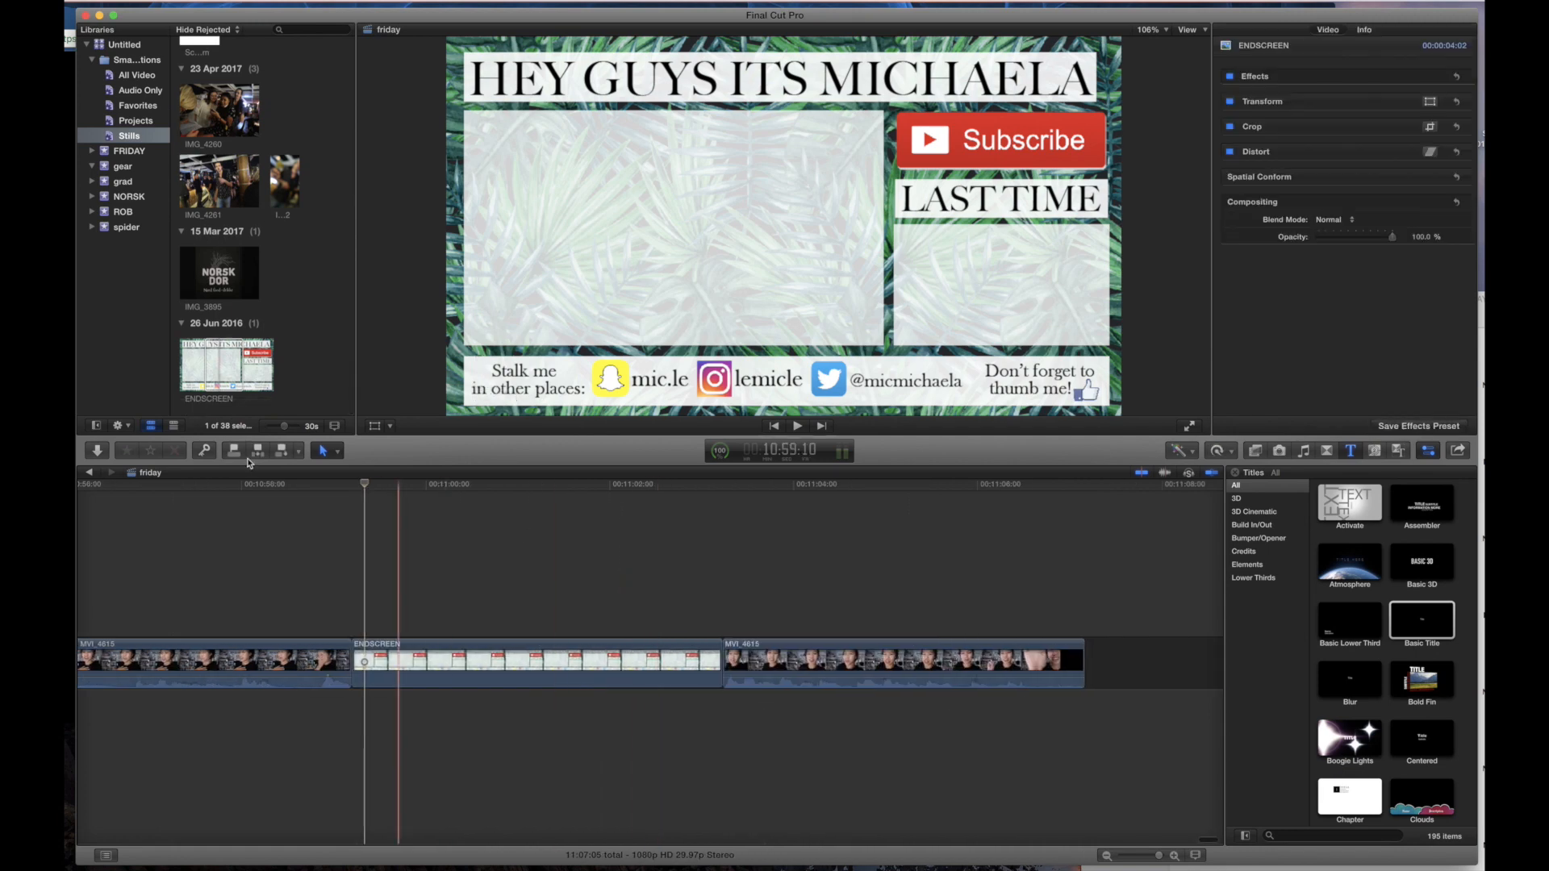
pyautogui.moveTo(787, 659); pyautogui.dragTo(414, 604)
pyautogui.moveTo(719, 648); pyautogui.dragTo(705, 645)
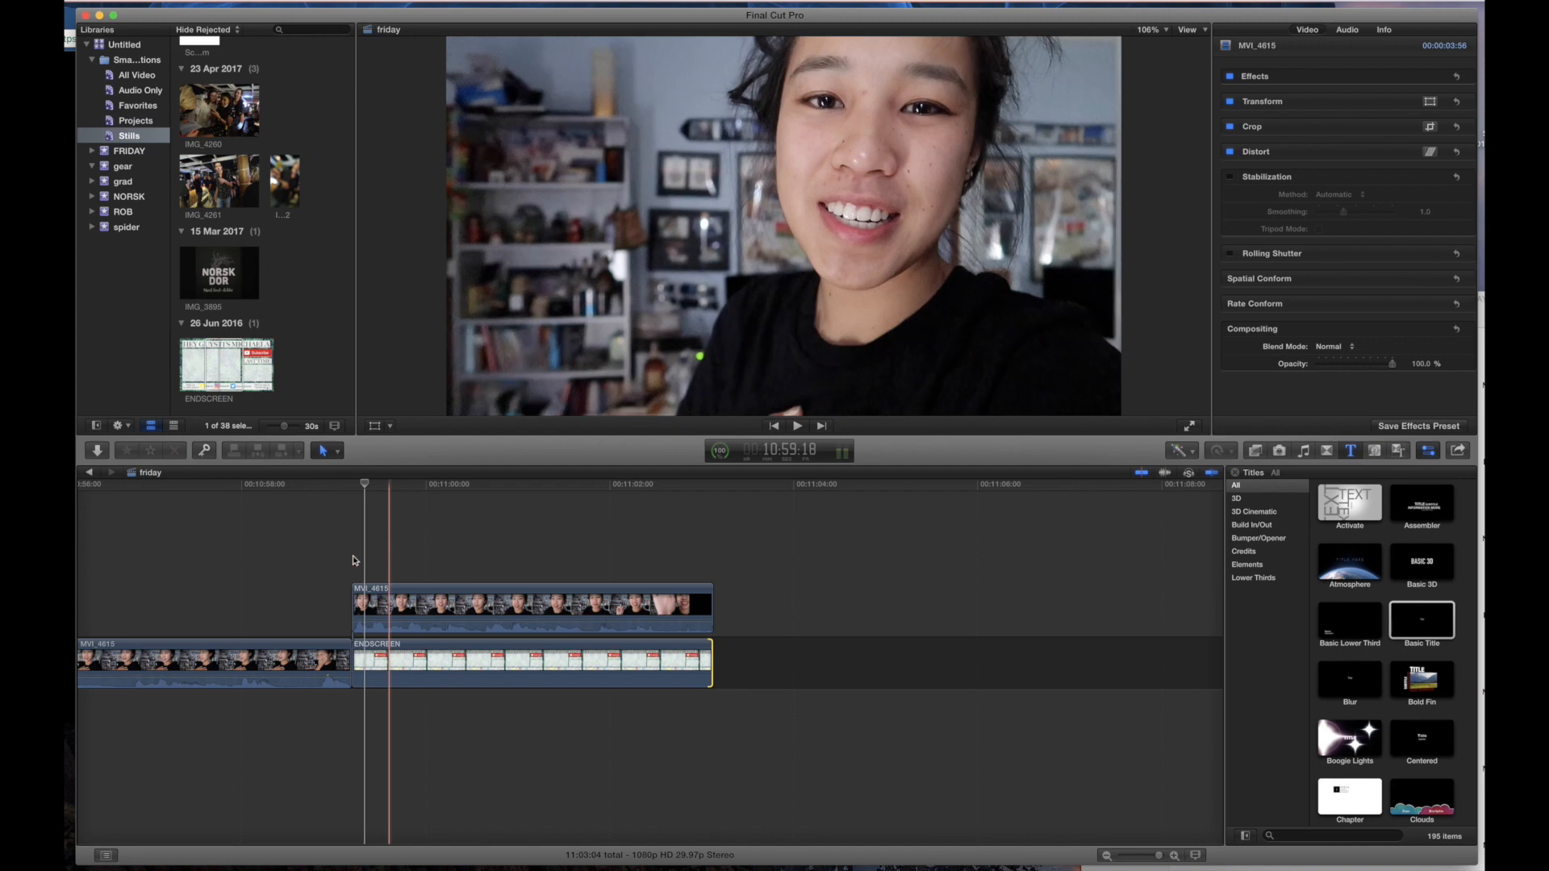
# Step: Scale down the MVI_4615 clip above the end screen and position it inside the large blank frame
pyautogui.click(344, 558)
pyautogui.click(352, 557)
pyautogui.click(386, 595)
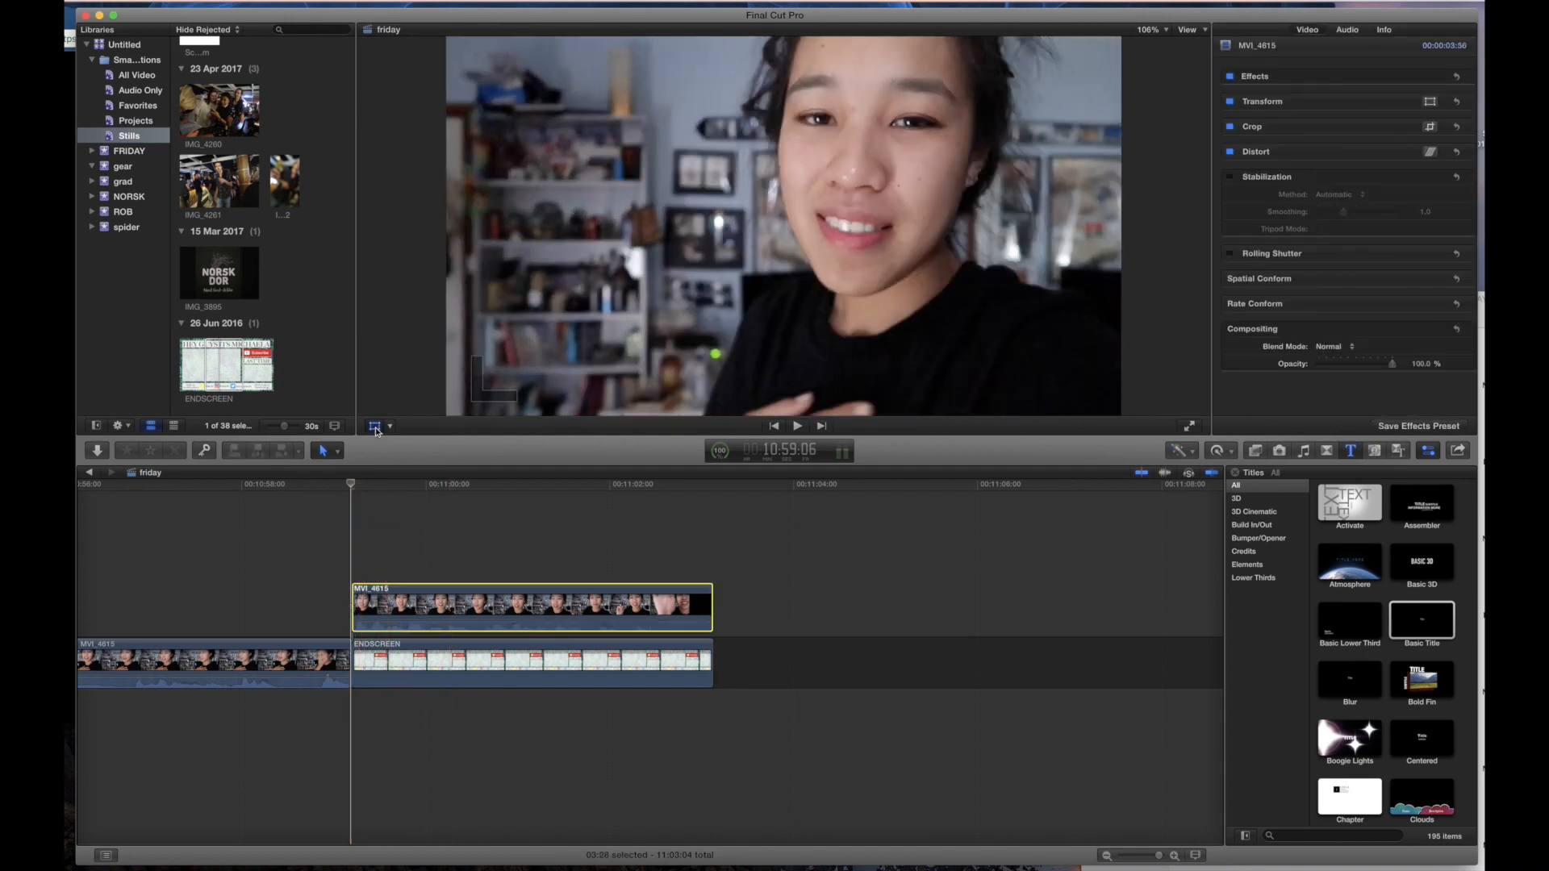
pyautogui.click(375, 428)
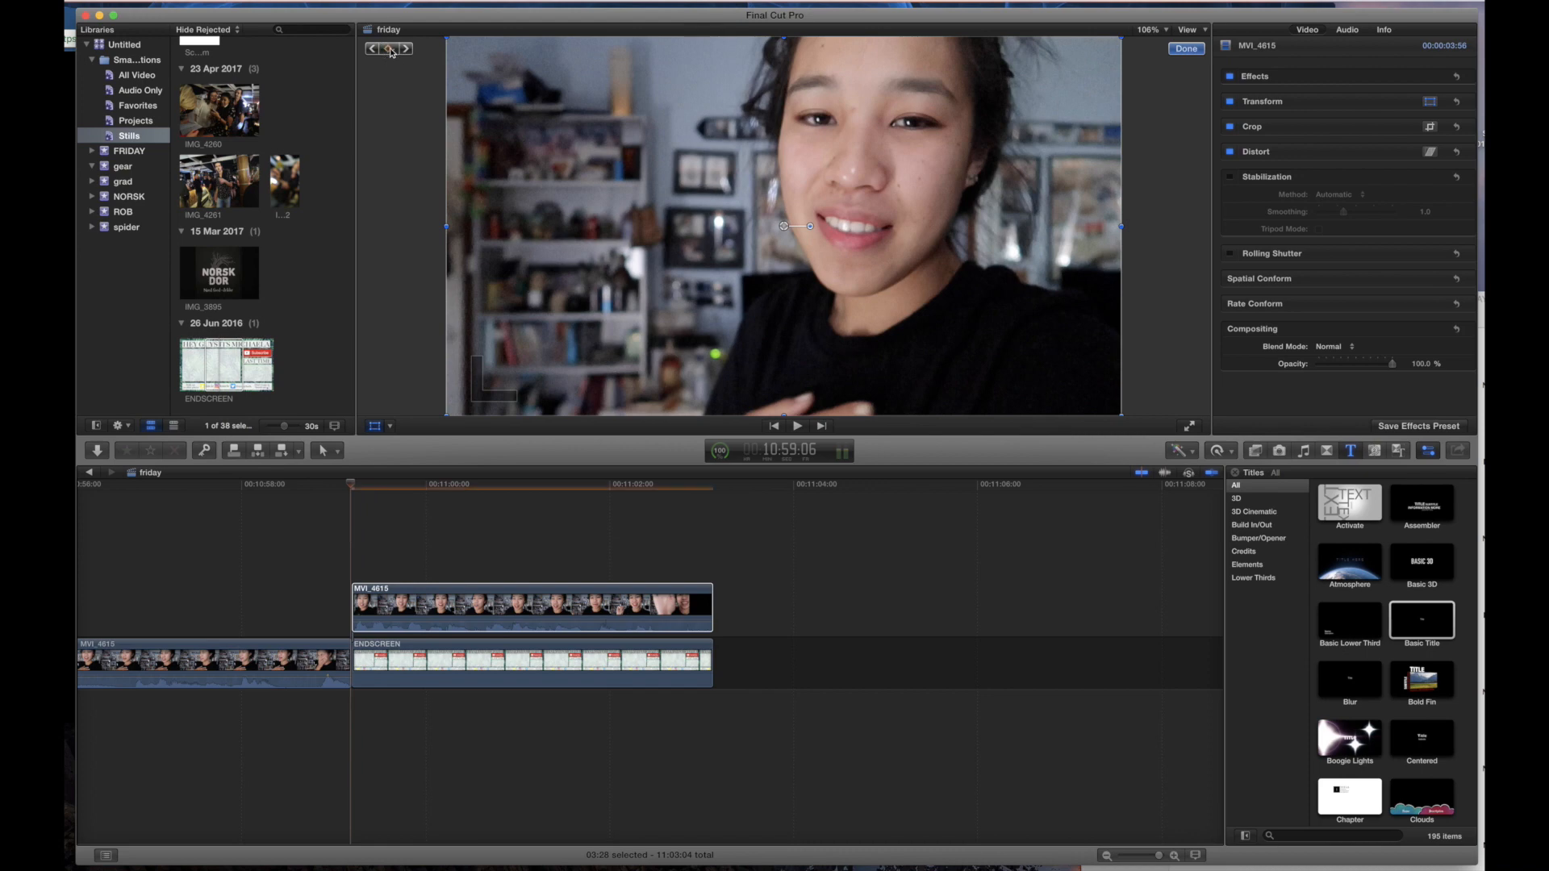
pyautogui.moveTo(350, 492); pyautogui.dragTo(386, 488)
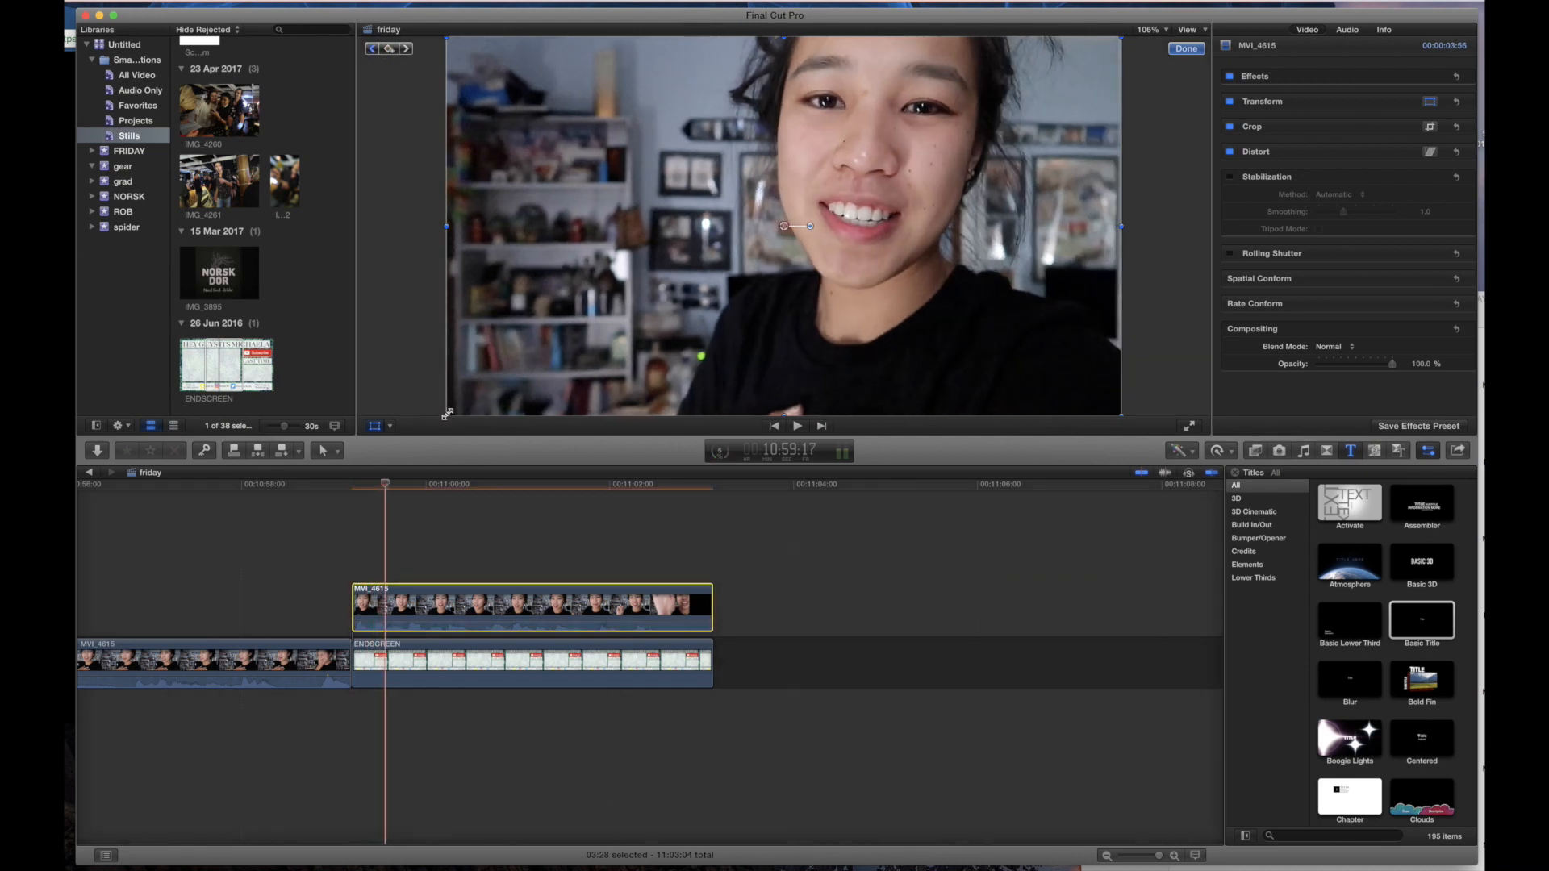
pyautogui.moveTo(546, 335); pyautogui.dragTo(591, 281)
pyautogui.moveTo(688, 188); pyautogui.dragTo(585, 193)
pyautogui.click(1185, 49)
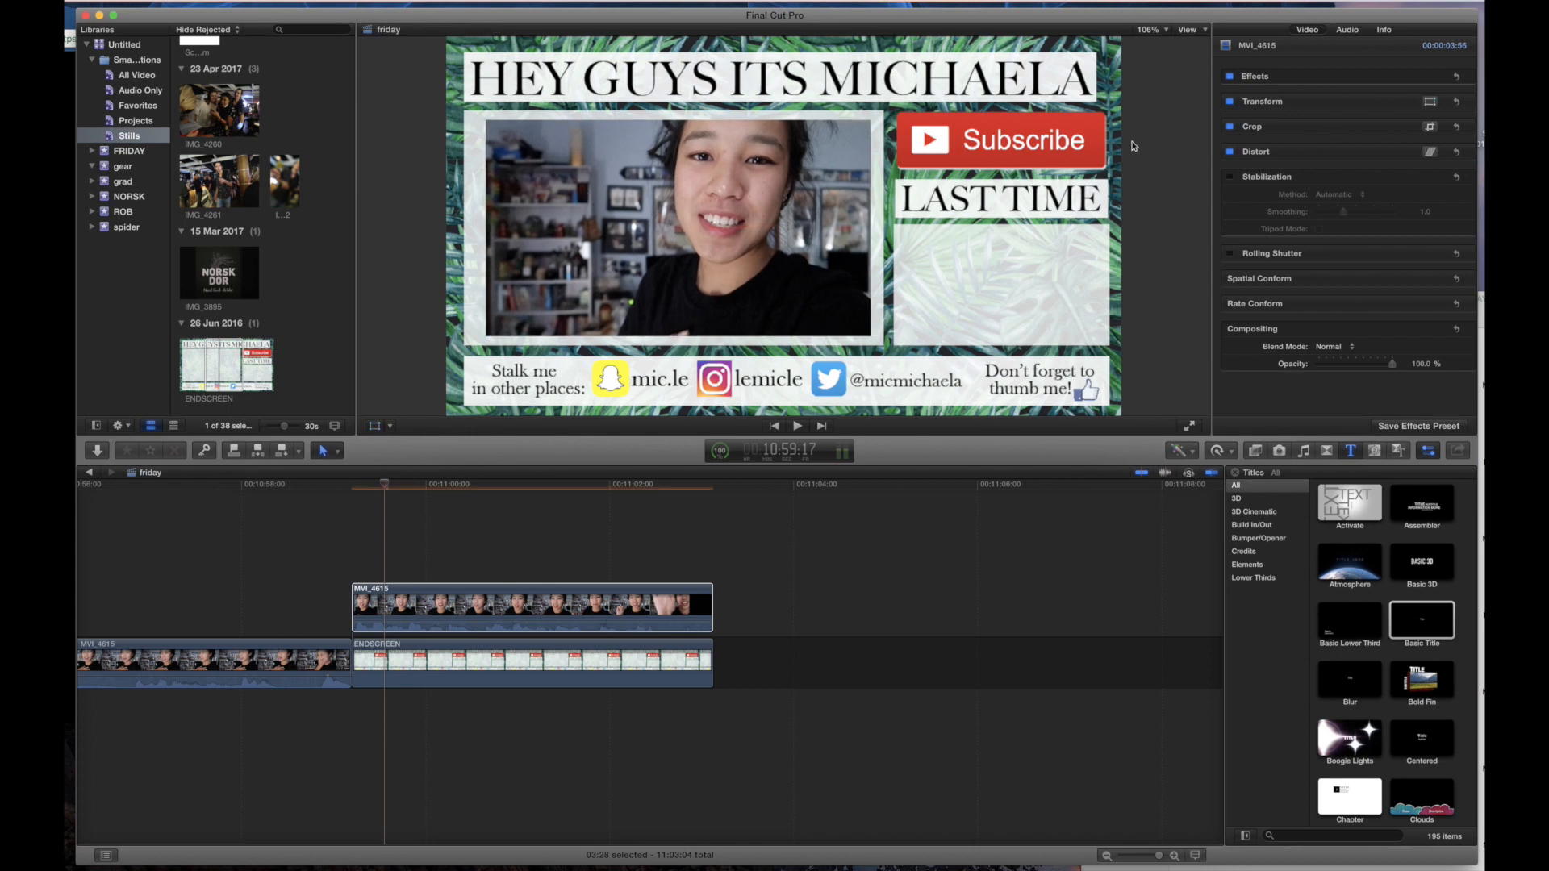
# Step: Play back the cut into the end screen with MVI_4615 in its large frame
pyautogui.click(336, 583)
pyautogui.press('space')
pyautogui.press('space')
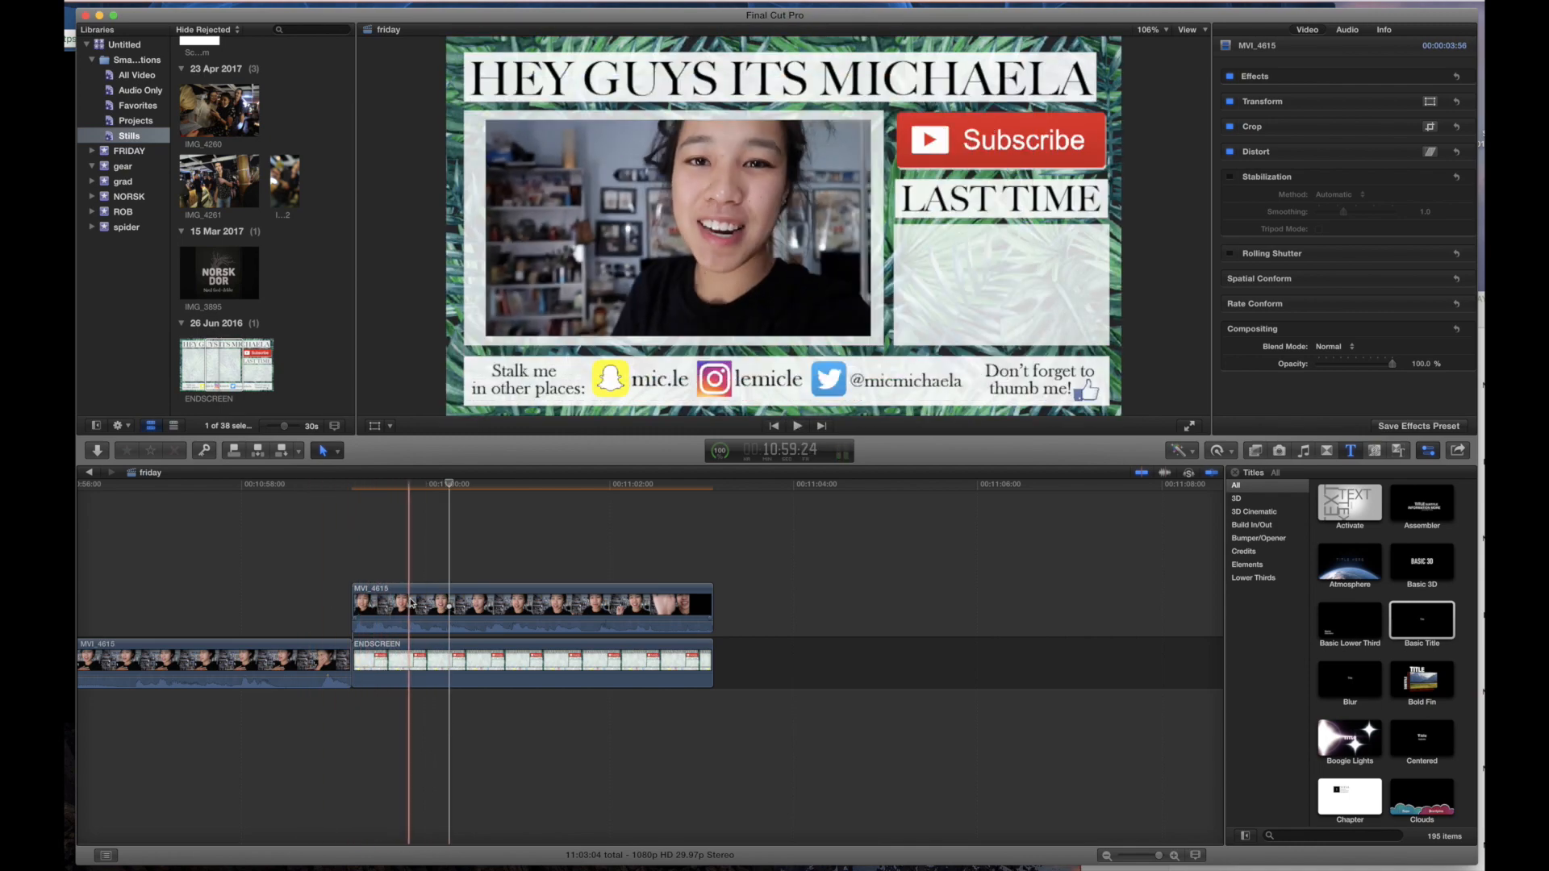
pyautogui.click(471, 533)
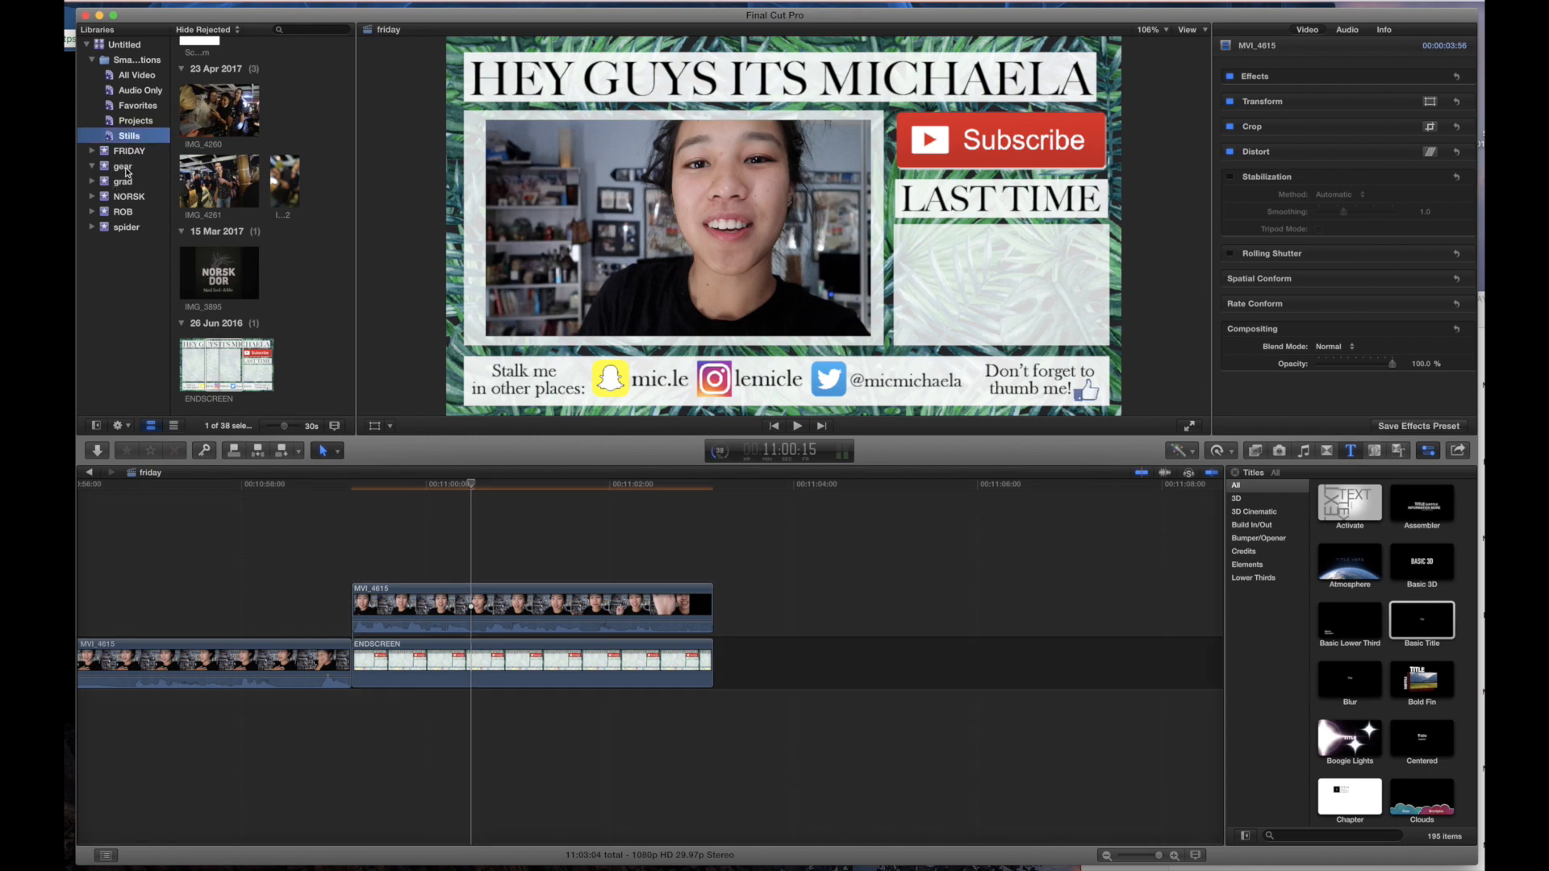
# Step: Add a section of MVI_4576 from the gear event above the end screen clips and trim its end to match theirs
pyautogui.click(127, 169)
pyautogui.scroll(3, 225, 126)
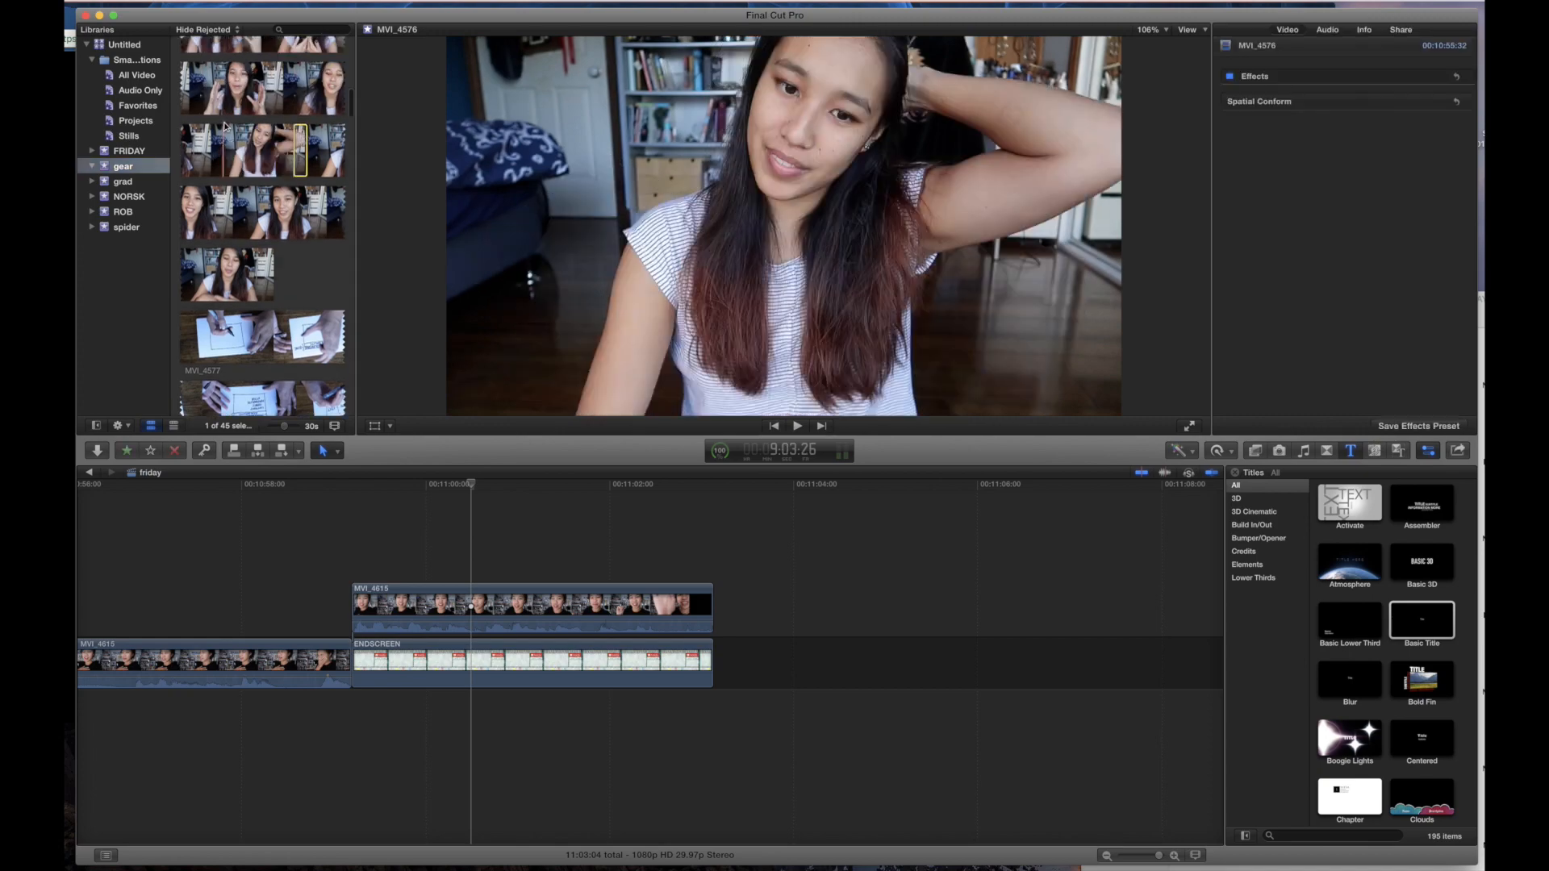
pyautogui.click(242, 151)
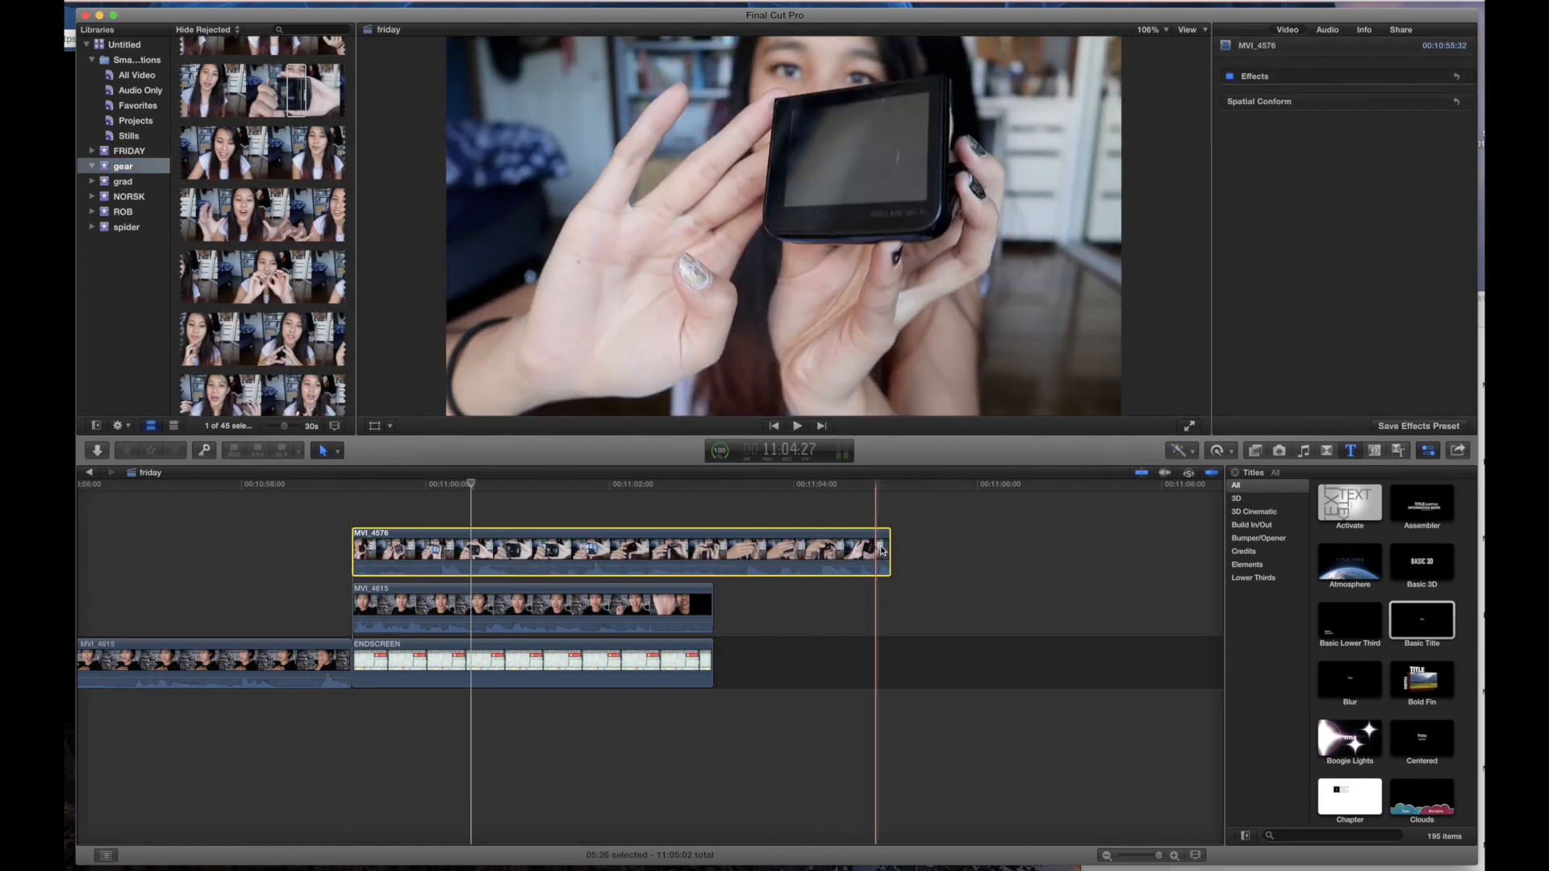
pyautogui.moveTo(891, 549); pyautogui.dragTo(712, 549)
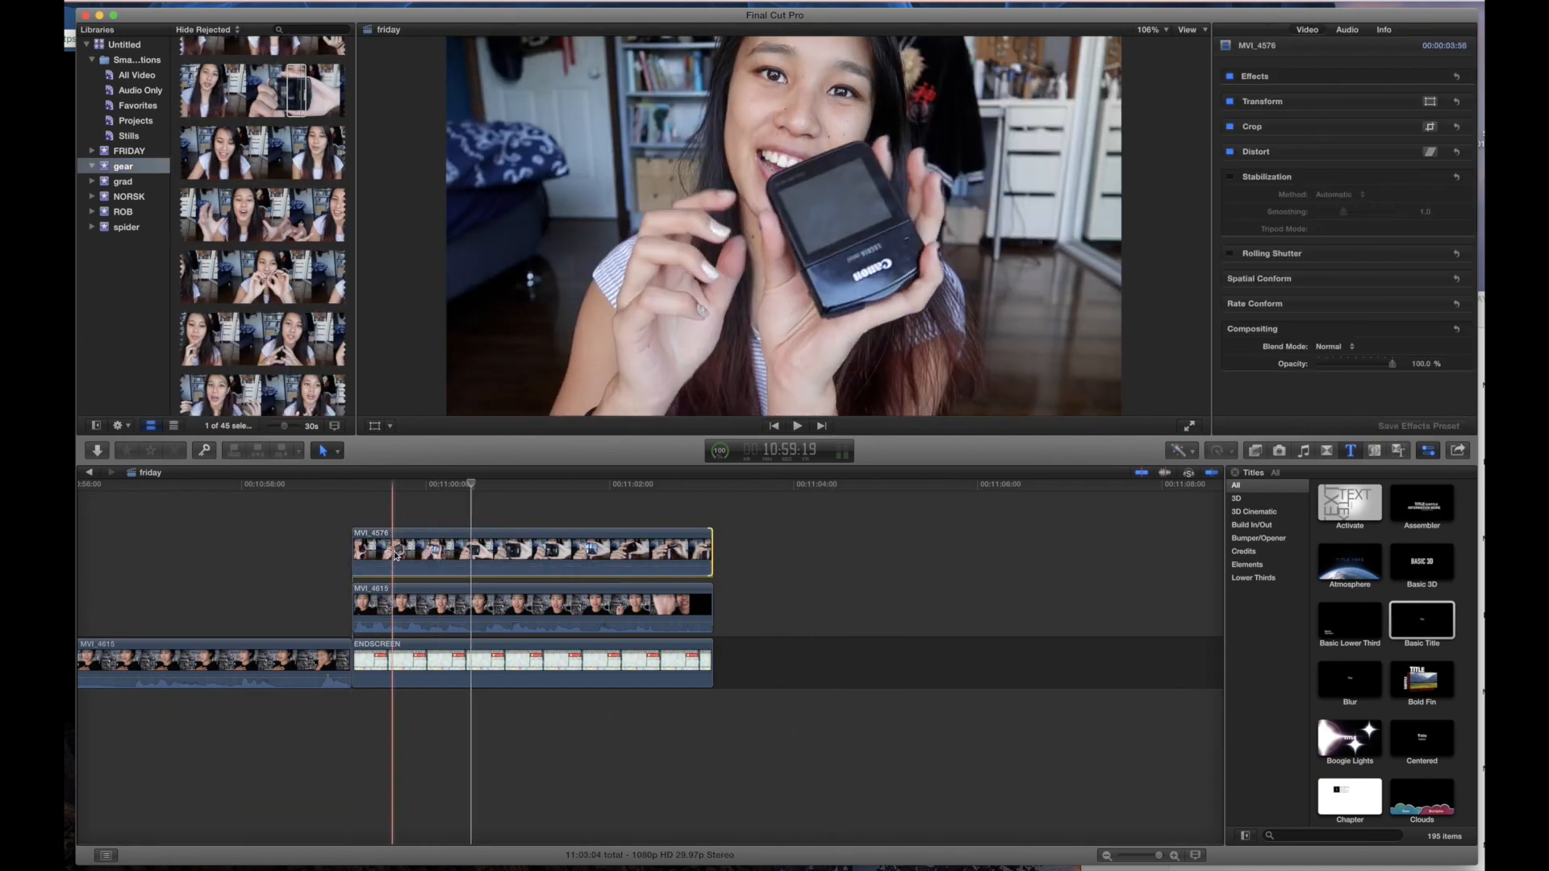
# Step: Scale down the MVI_4576 clip and position it inside the small frame below LAST TIME
pyautogui.click(409, 509)
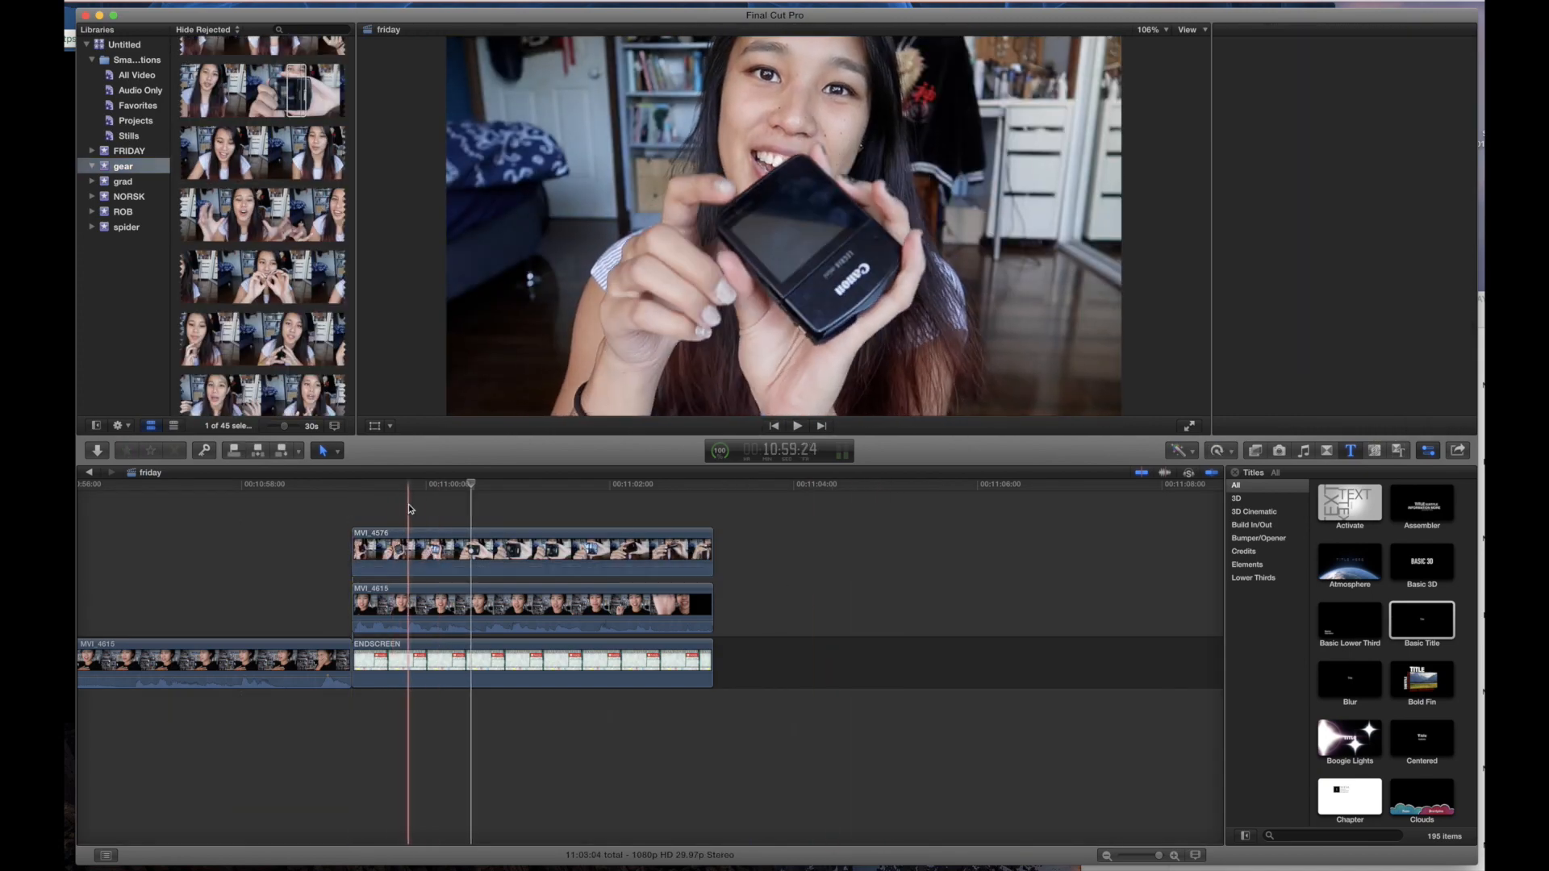
pyautogui.click(376, 426)
pyautogui.moveTo(487, 380); pyautogui.dragTo(687, 234)
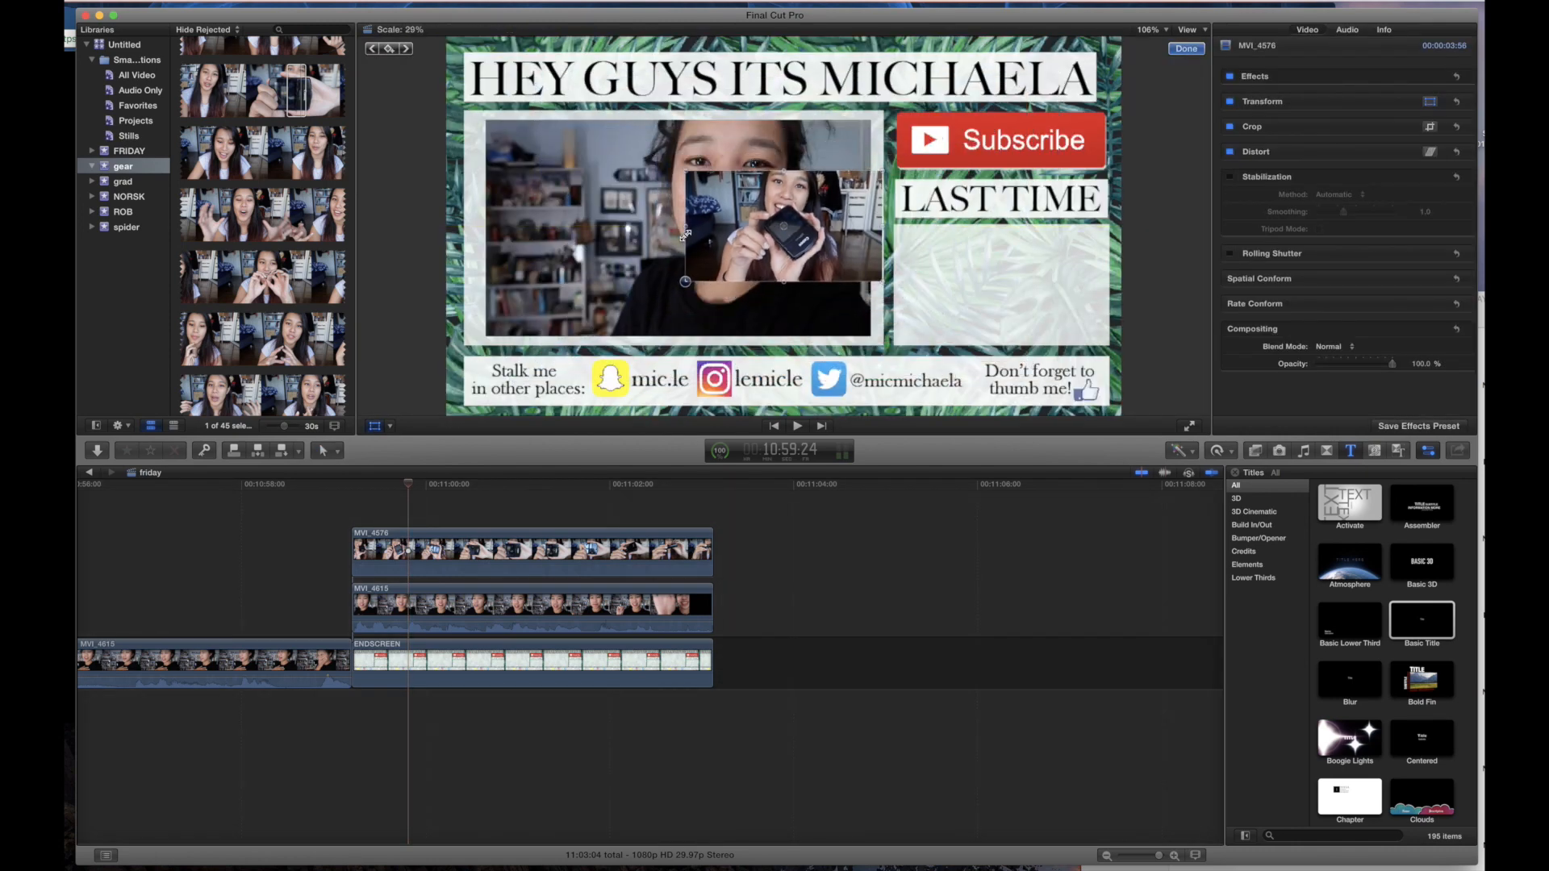
pyautogui.moveTo(880, 266); pyautogui.dragTo(1098, 326)
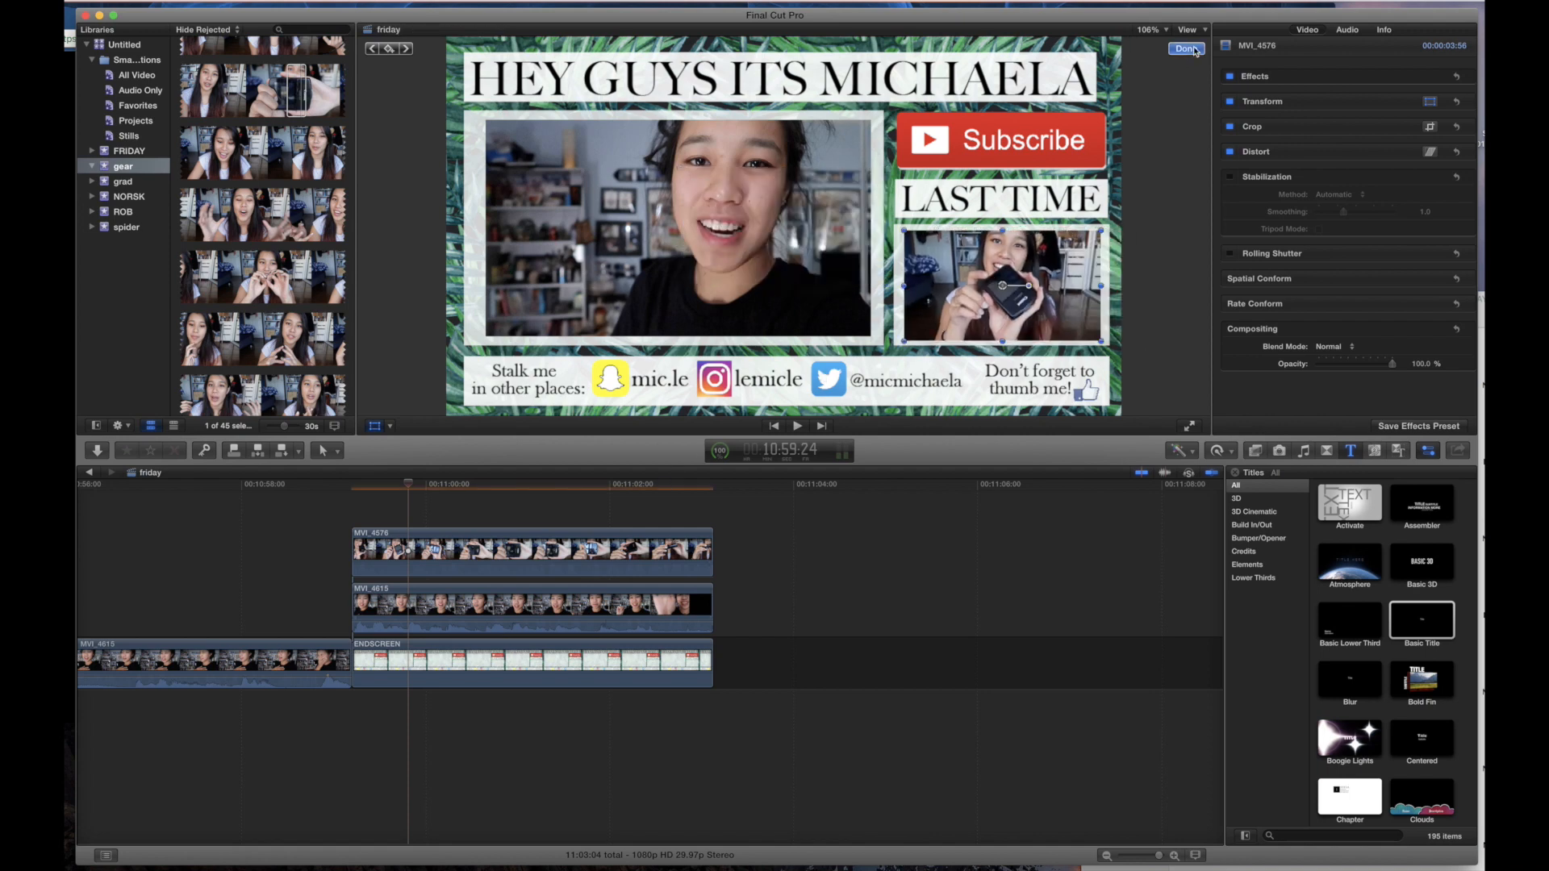
pyautogui.moveTo(541, 553); pyautogui.dragTo(485, 540)
# Step: Play back the end screen and move MVI_4576 to the layer beneath MVI_4615
pyautogui.click(330, 556)
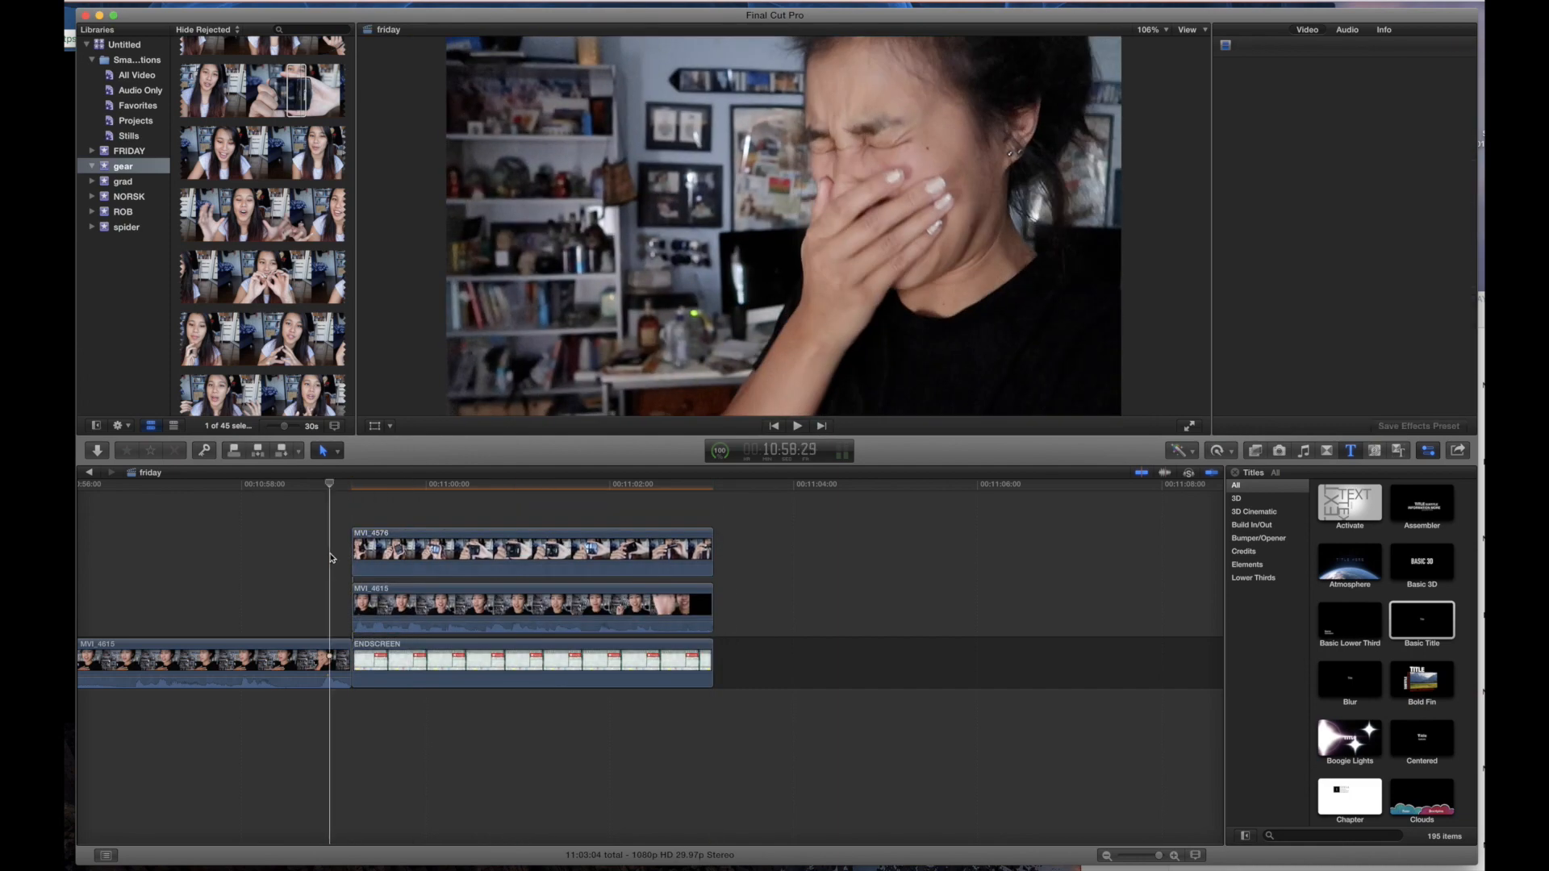
pyautogui.press('space')
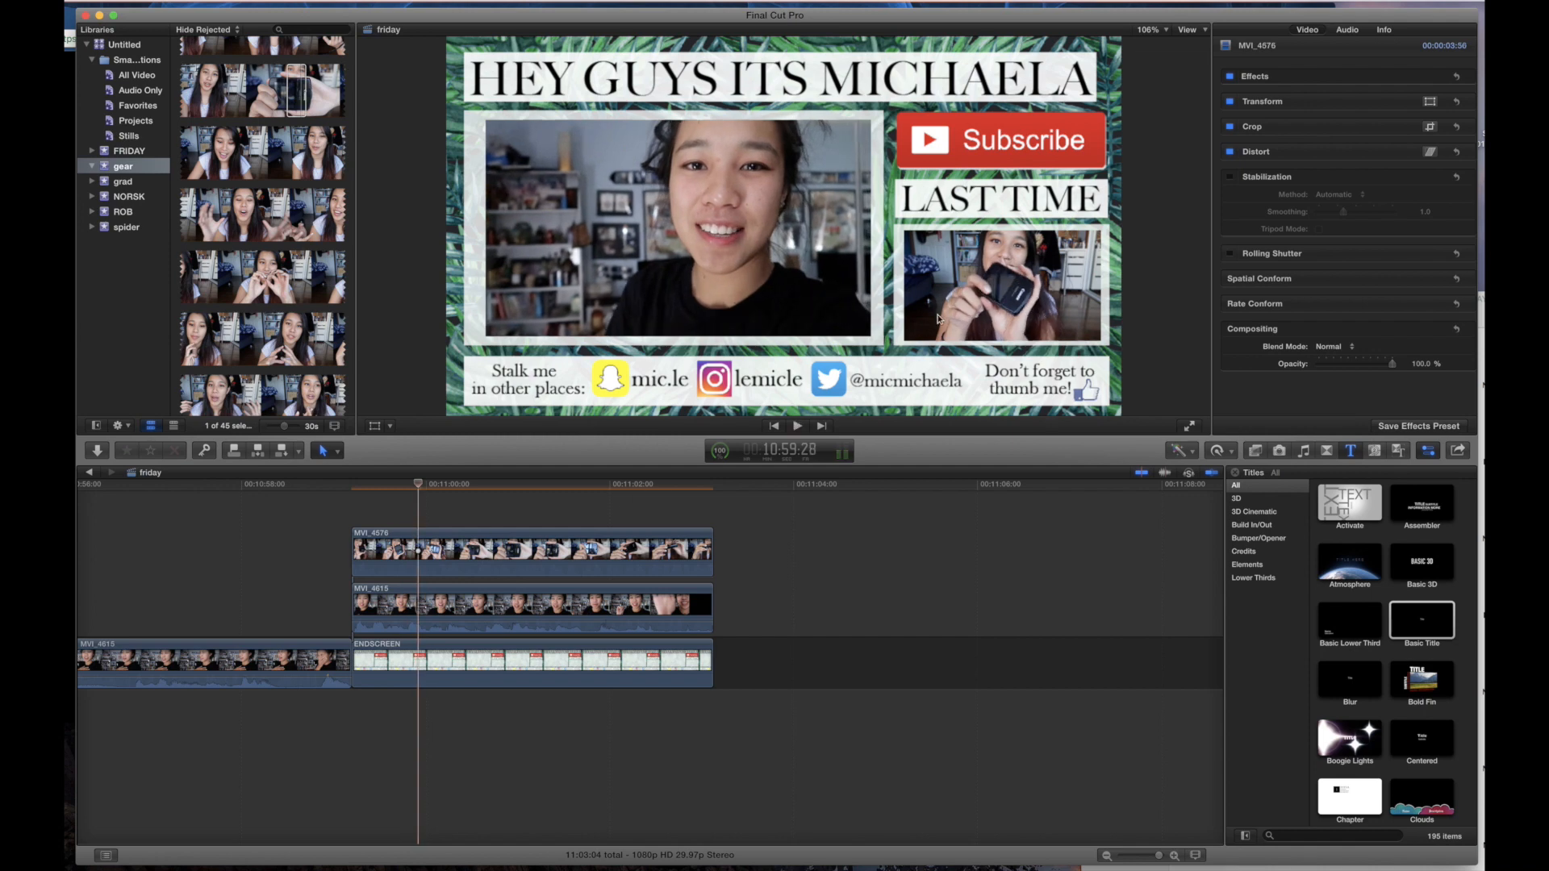
pyautogui.moveTo(494, 559); pyautogui.dragTo(449, 619)
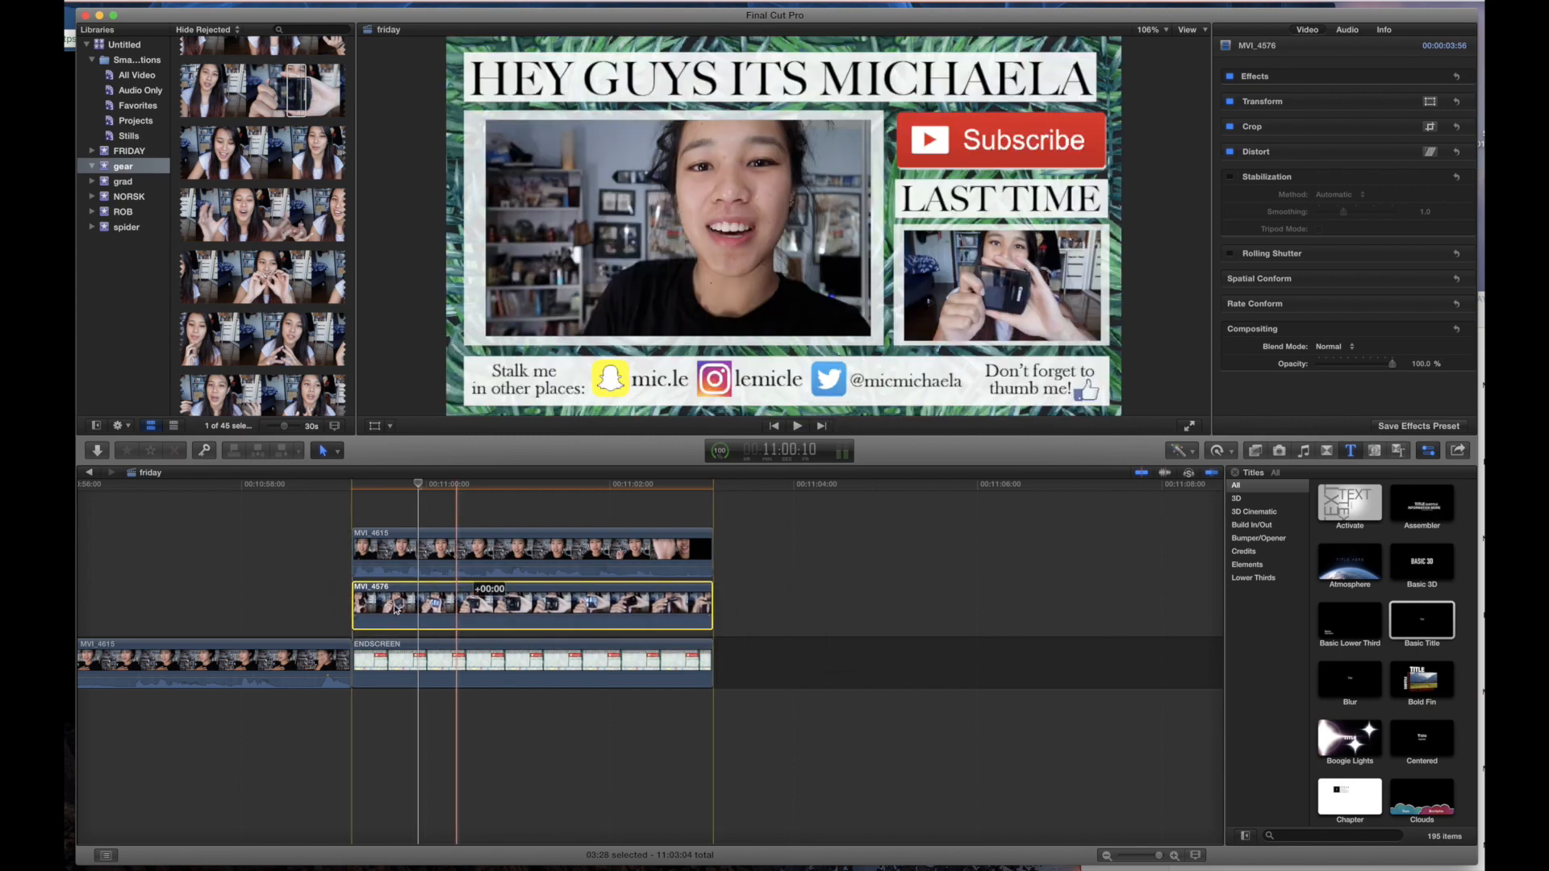
pyautogui.press('space')
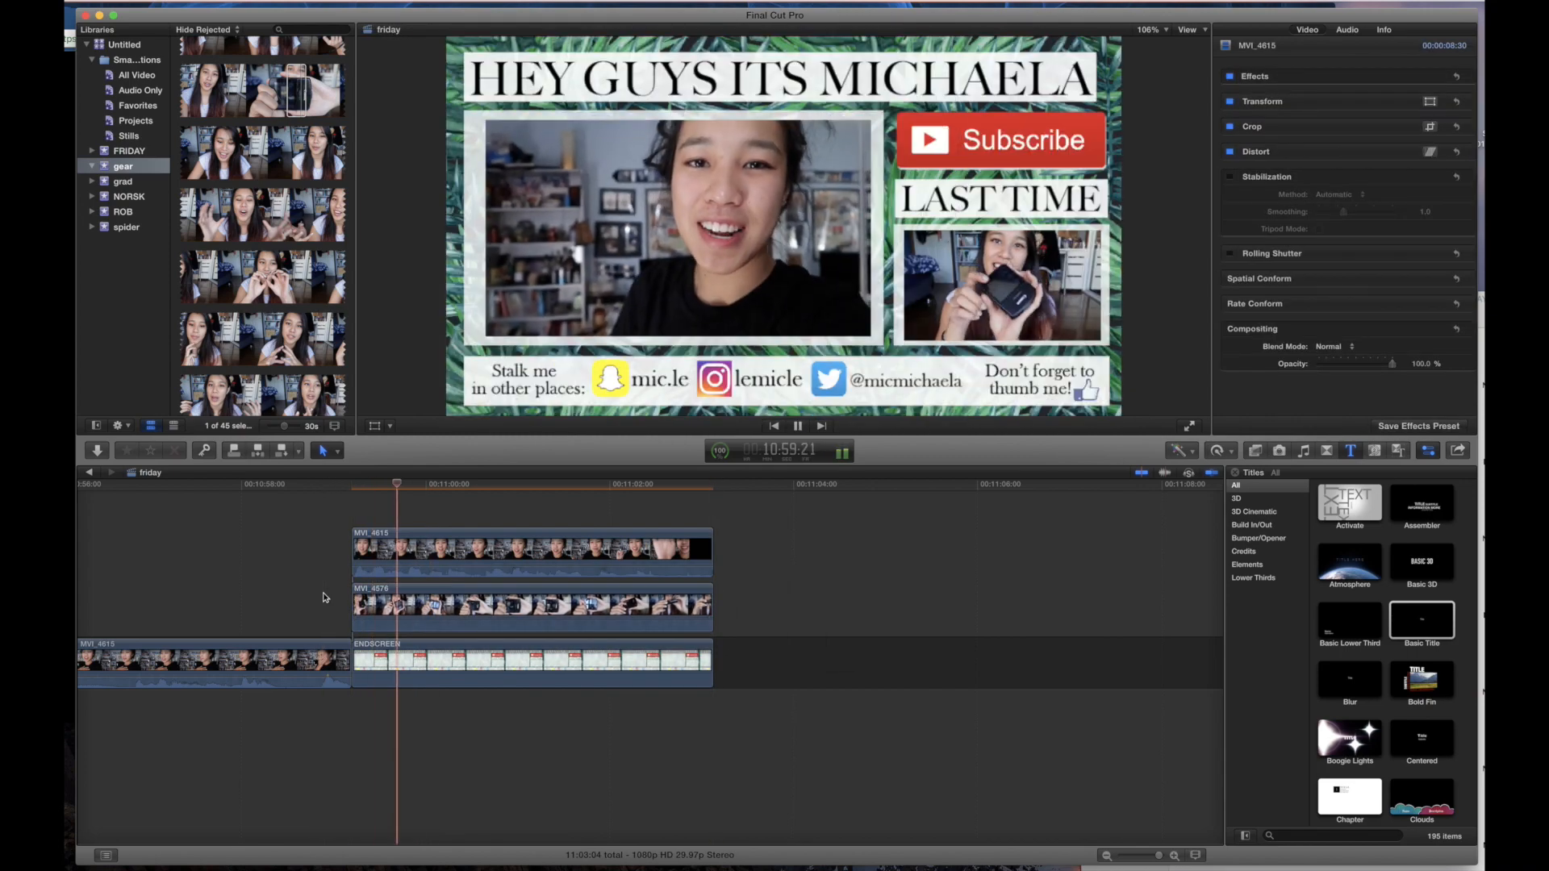
# Step: Delete the dimmed Halcyon - Radiophonic music clip beneath the talking-to-camera section that starts shortly after 2:00
pyautogui.hscroll(-1, 323, 598)
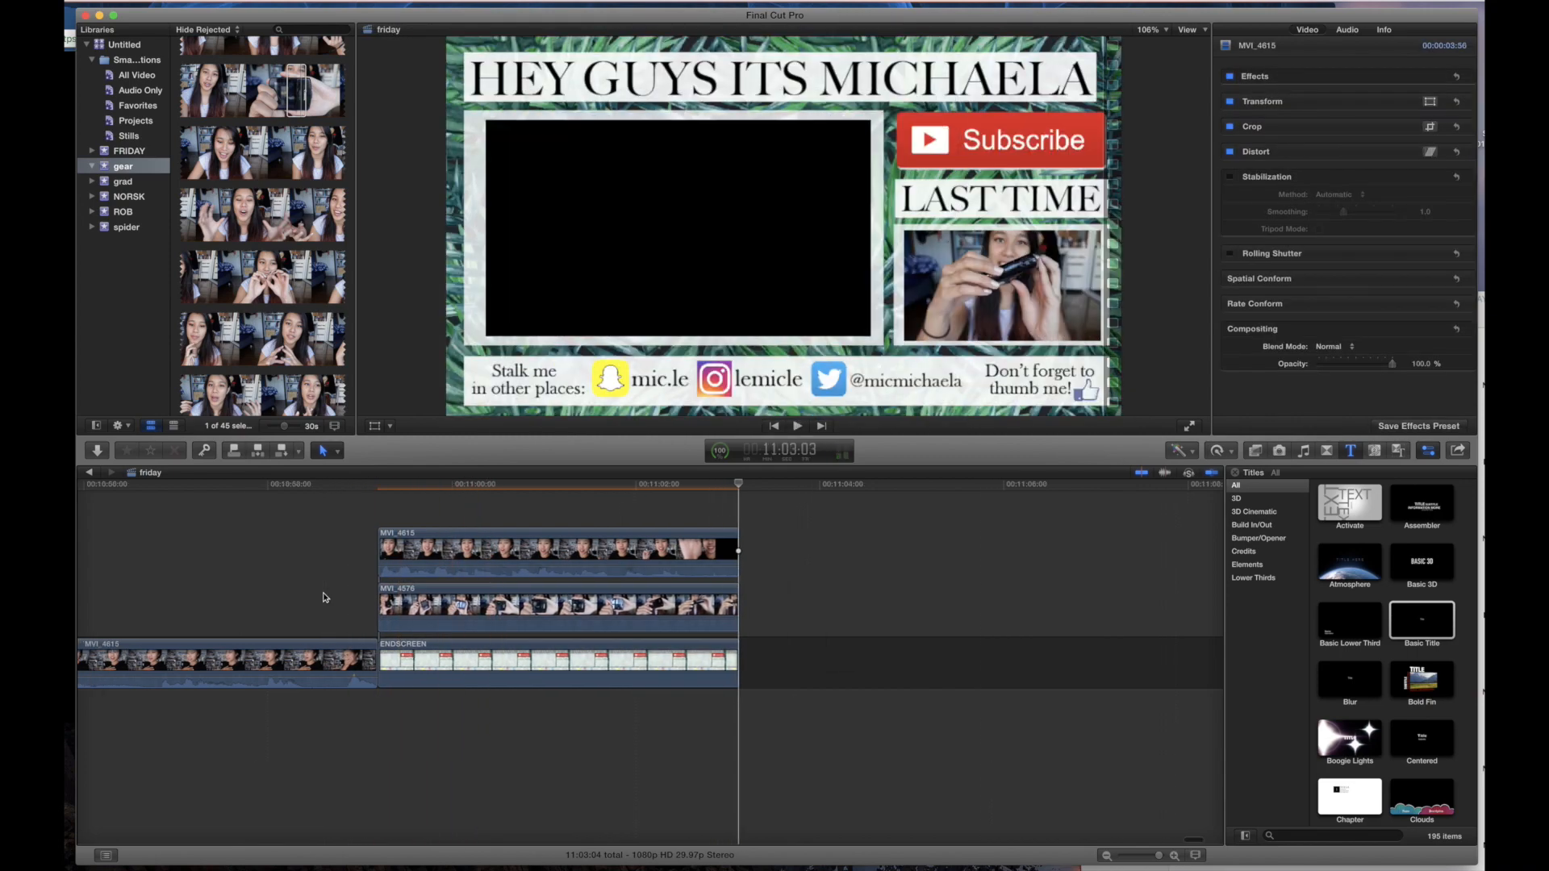
pyautogui.hscroll(-10, 323, 598)
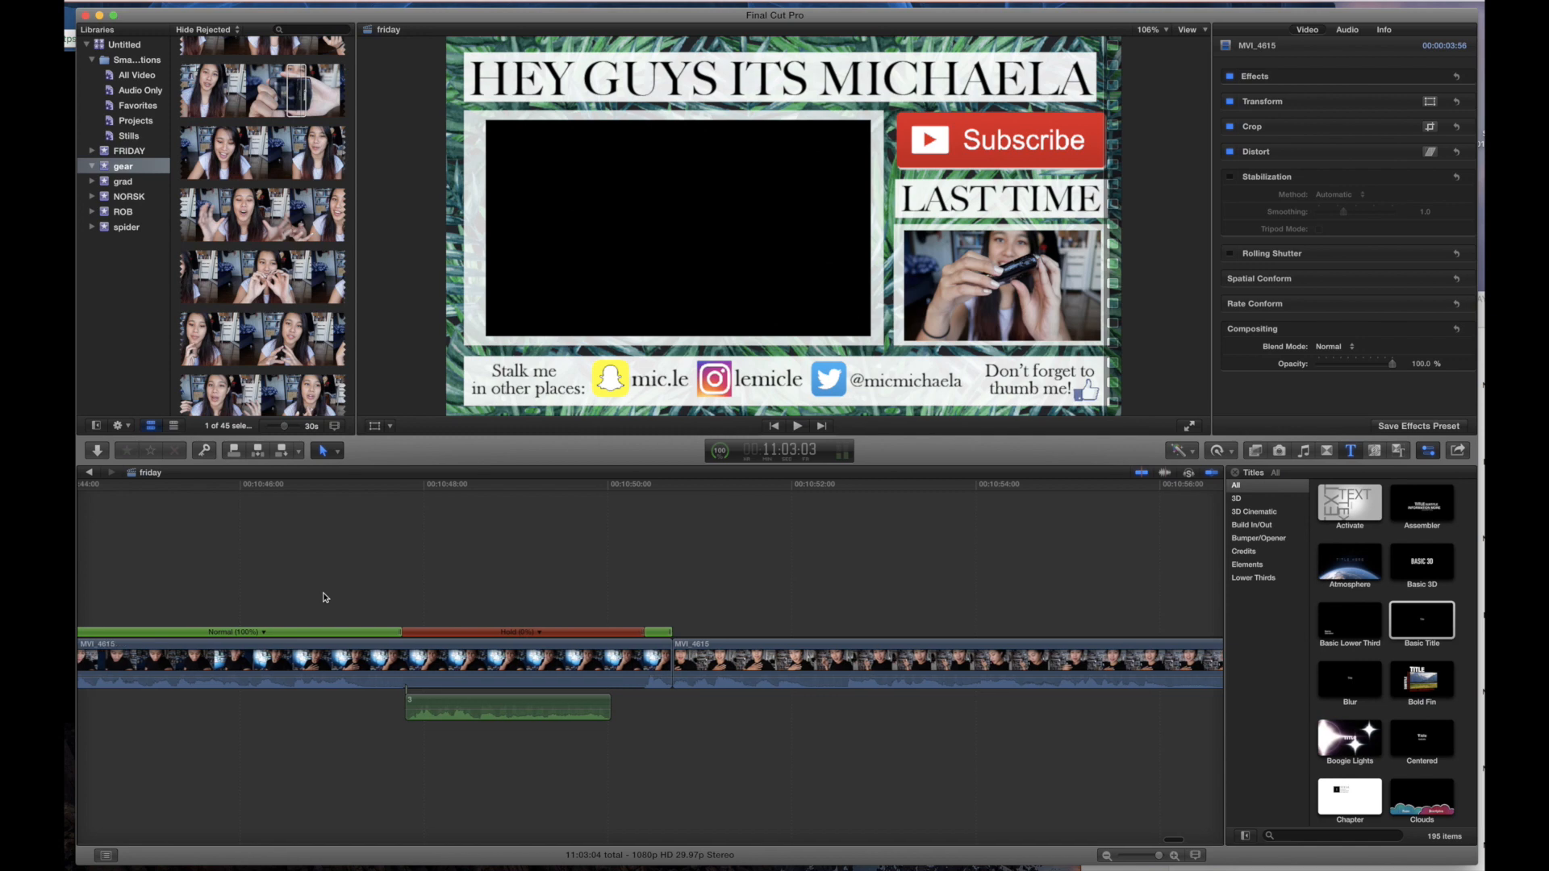
pyautogui.press('super+minus')
pyautogui.press('super+minus')
pyautogui.press('super+minus')
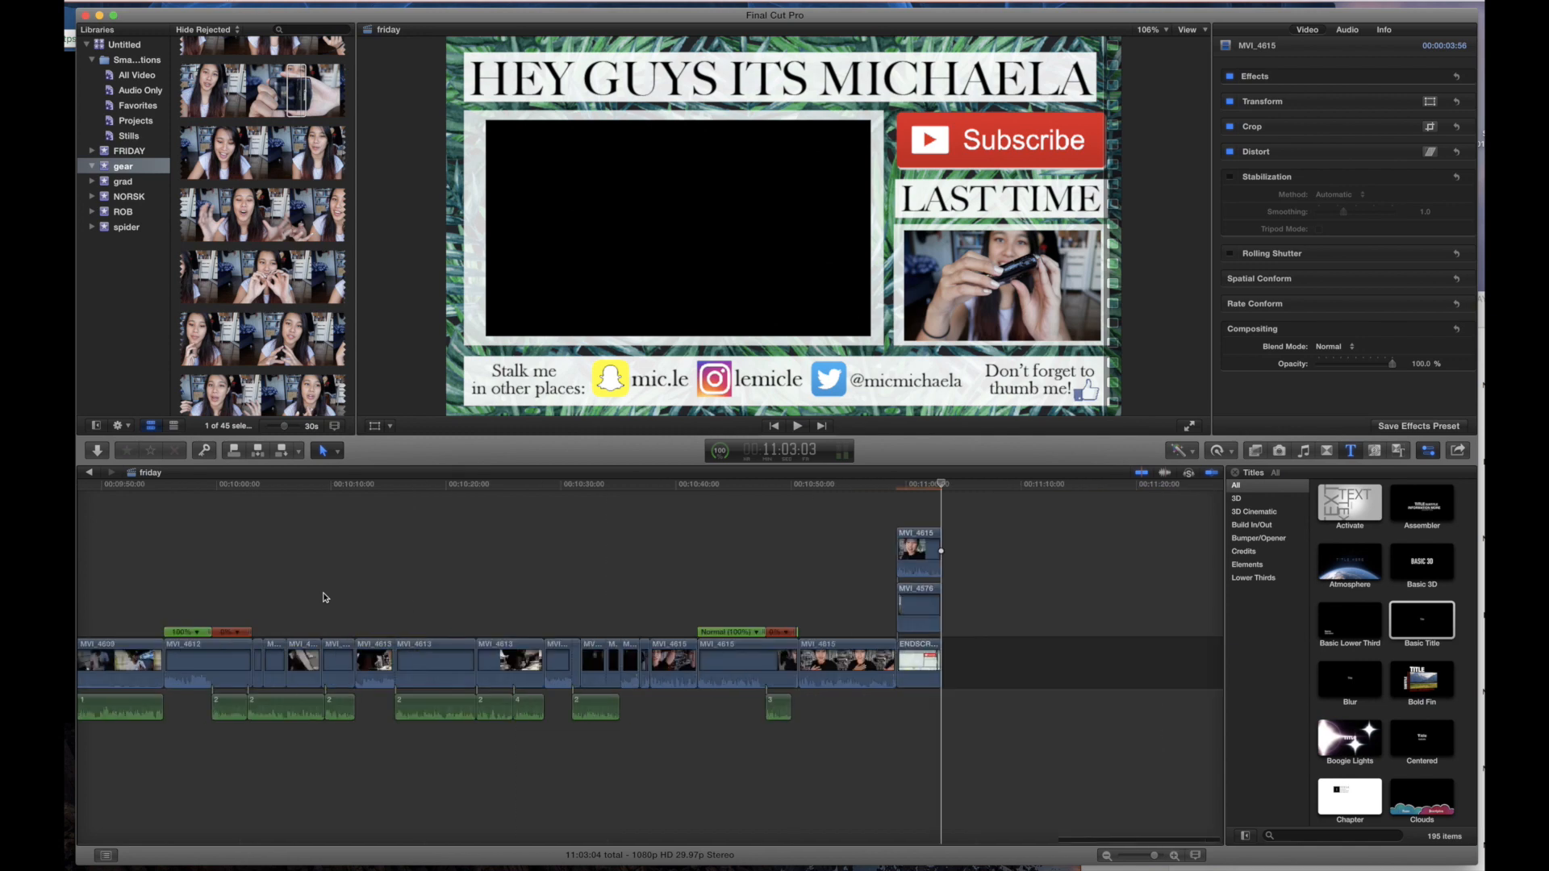
pyautogui.press('super+minus')
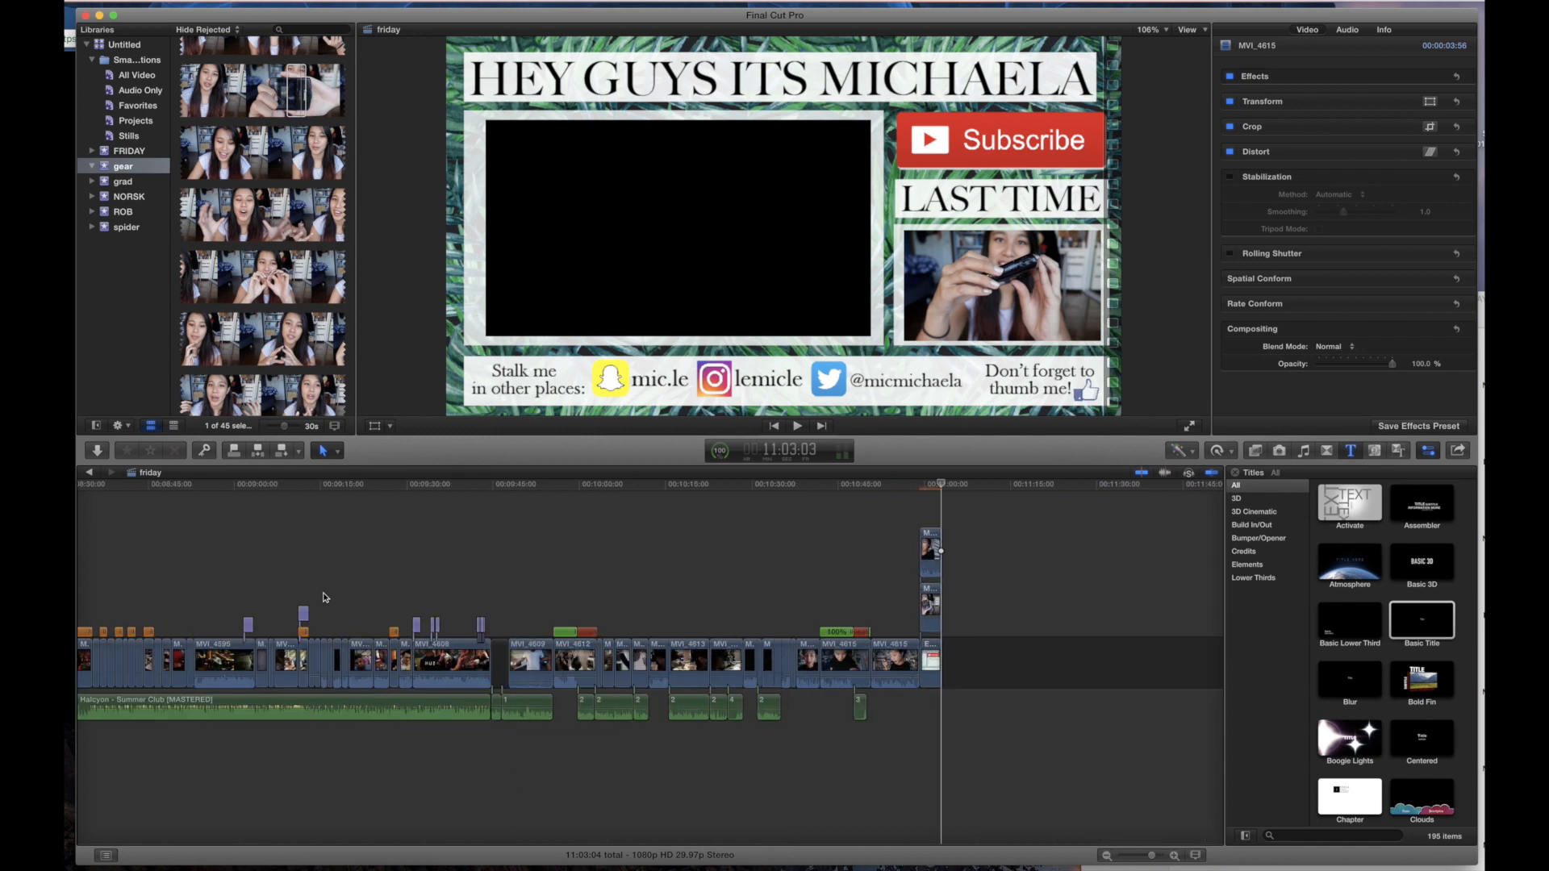
pyautogui.hscroll(-15, 324, 598)
pyautogui.hscroll(-10, 323, 598)
pyautogui.hscroll(-15, 324, 598)
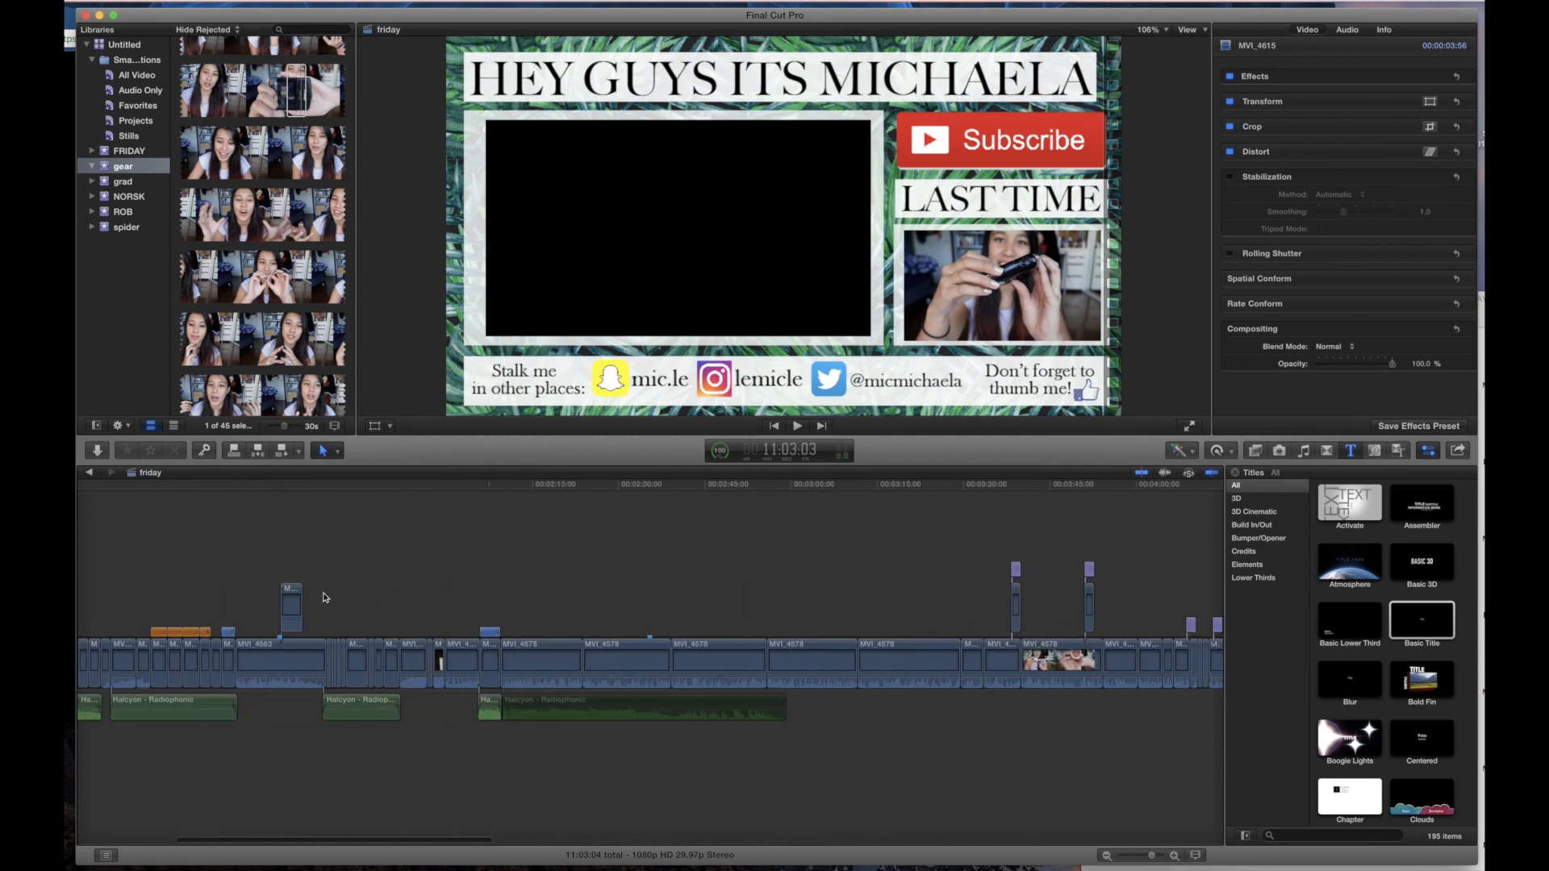
pyautogui.click(844, 702)
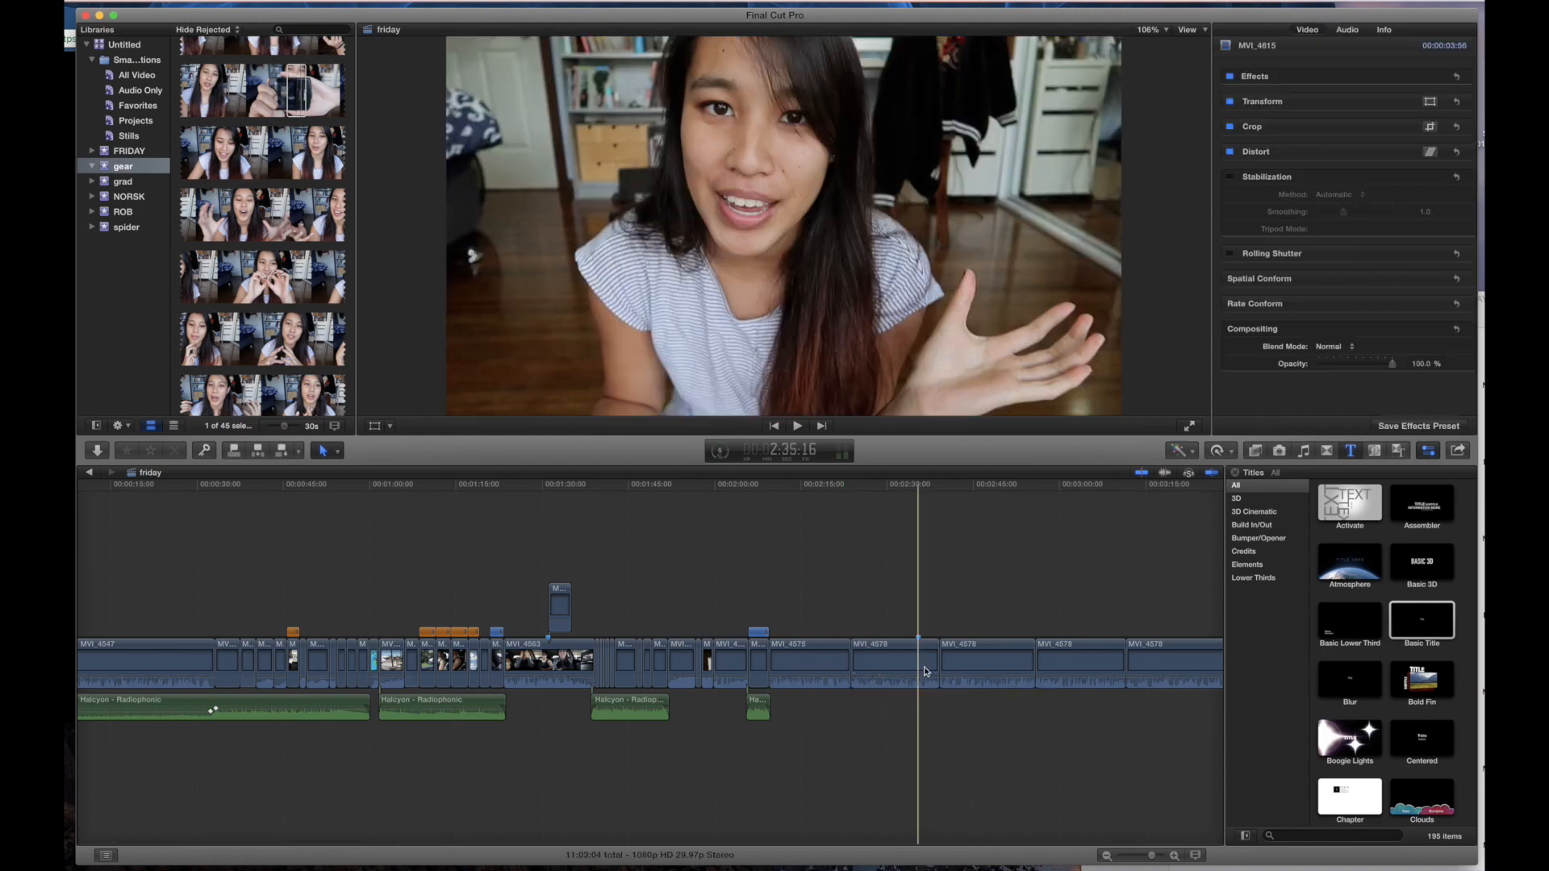
# Step: Review the whole friday timeline from the opening clips through the party section to the end screen
pyautogui.hscroll(-4, 926, 672)
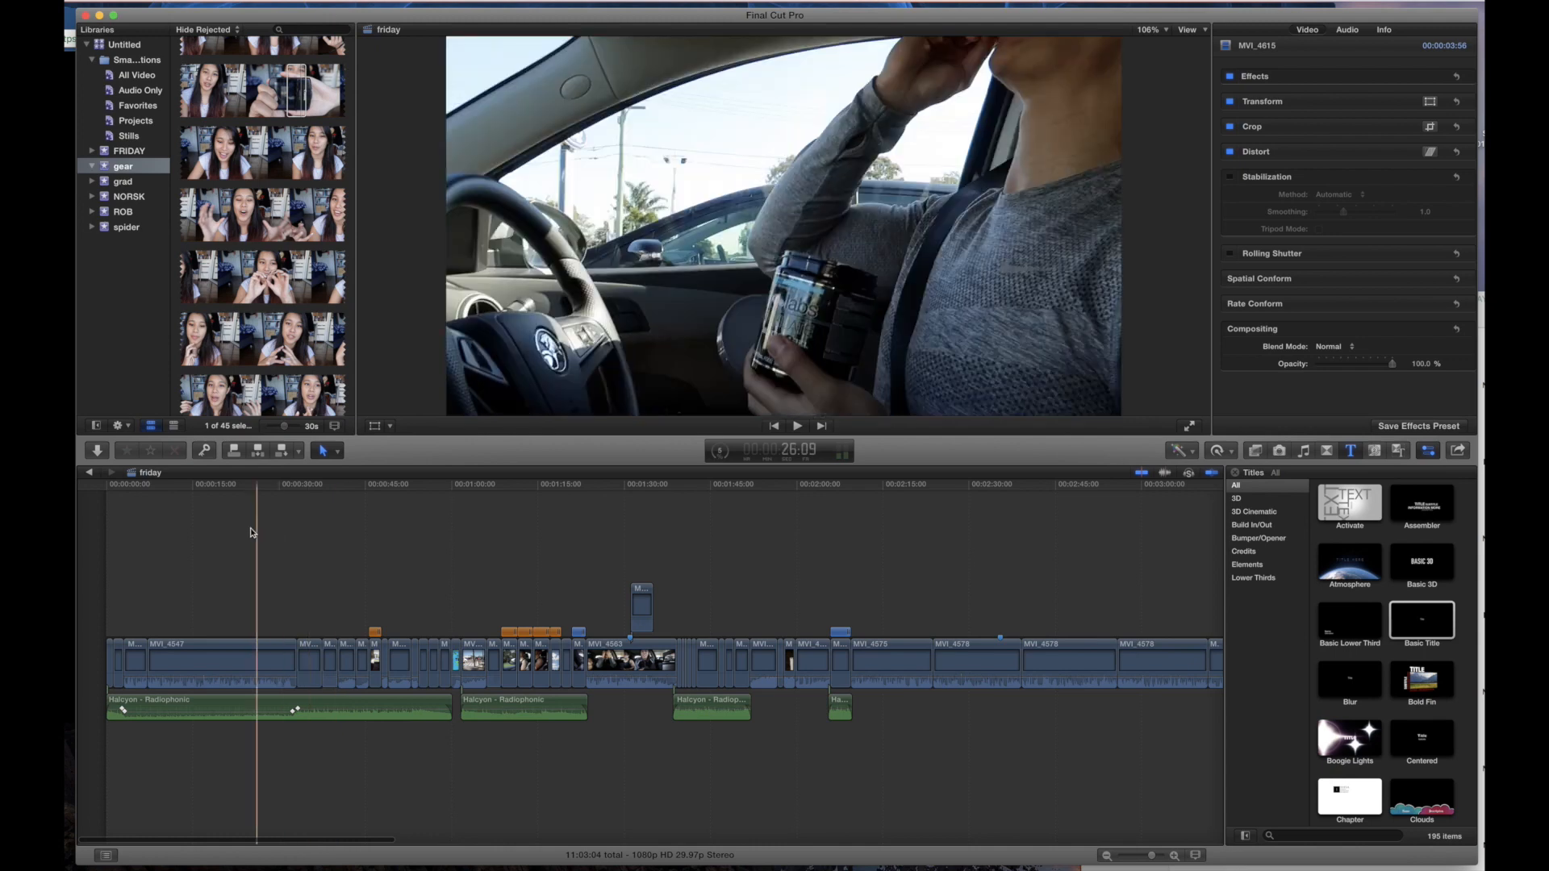
pyautogui.click(251, 533)
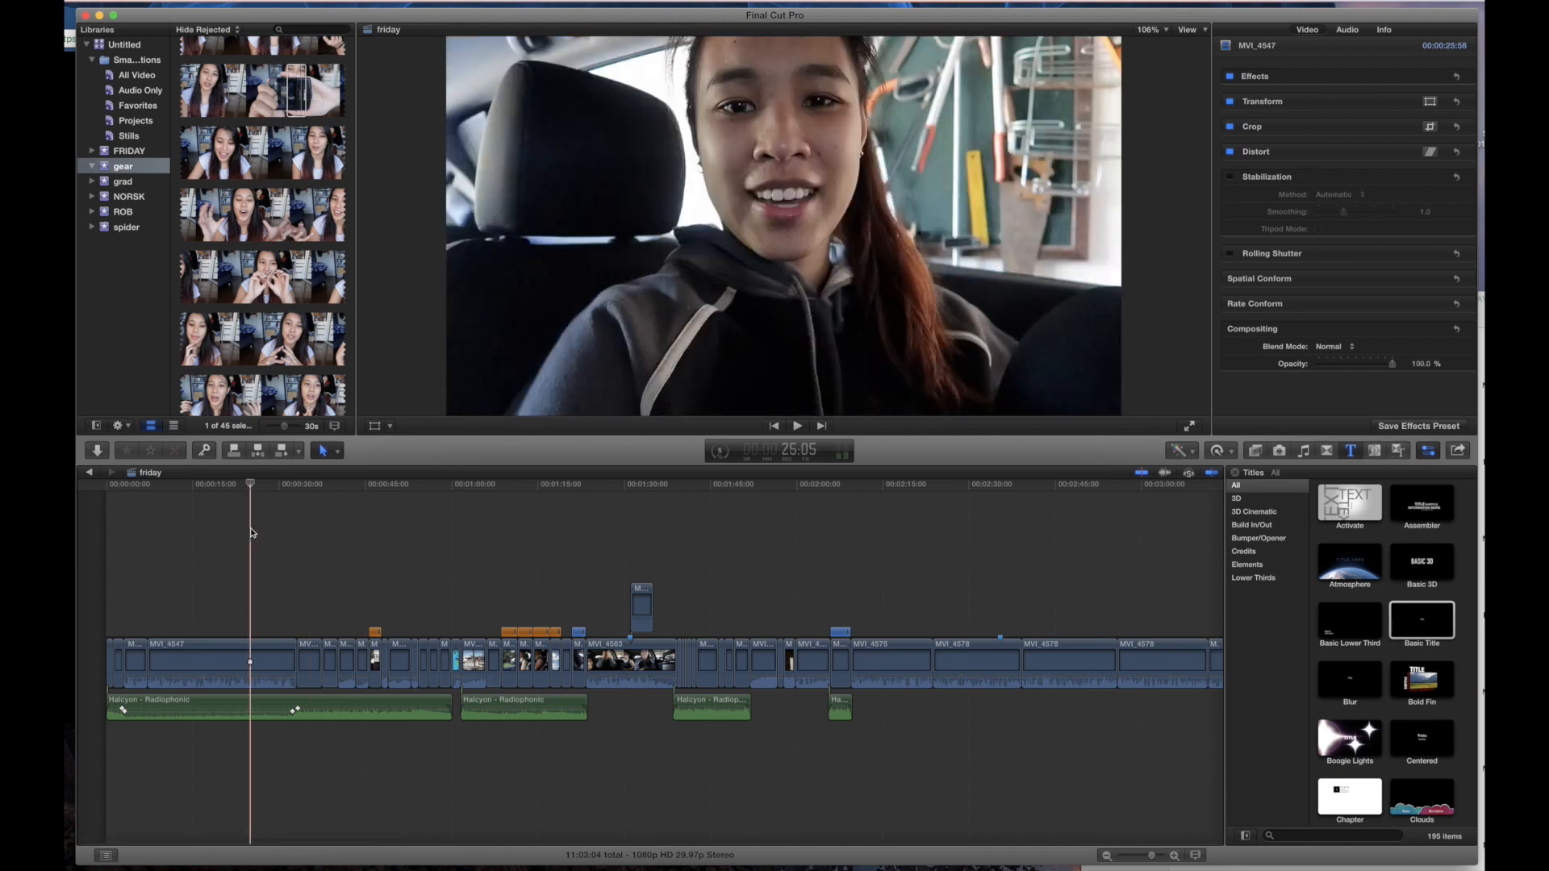
pyautogui.press('super+minus')
pyautogui.press('super+minus')
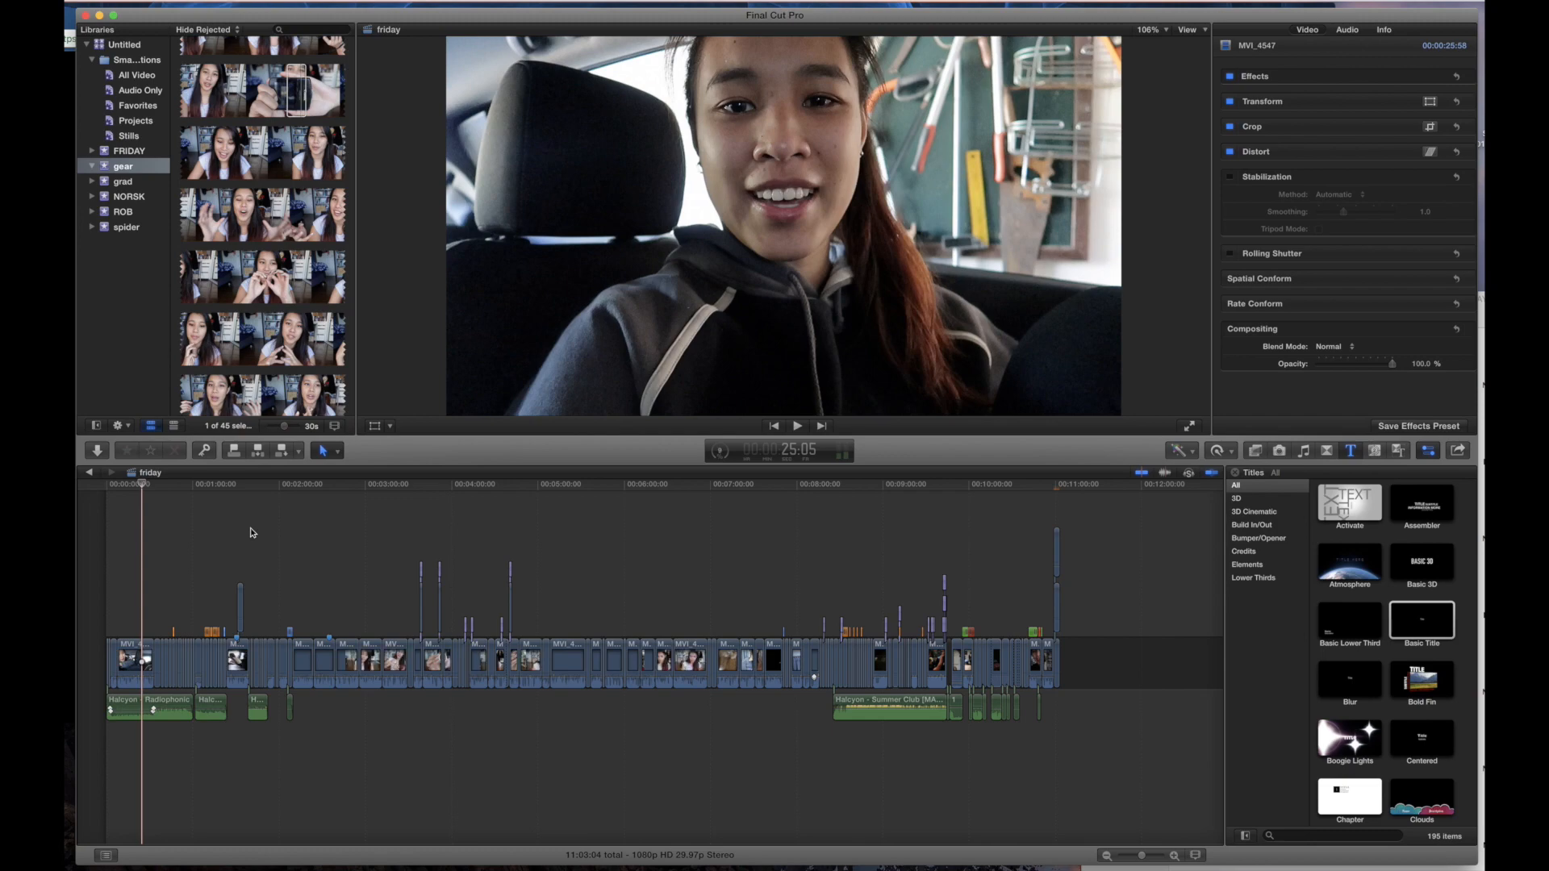
pyautogui.press('super+equal')
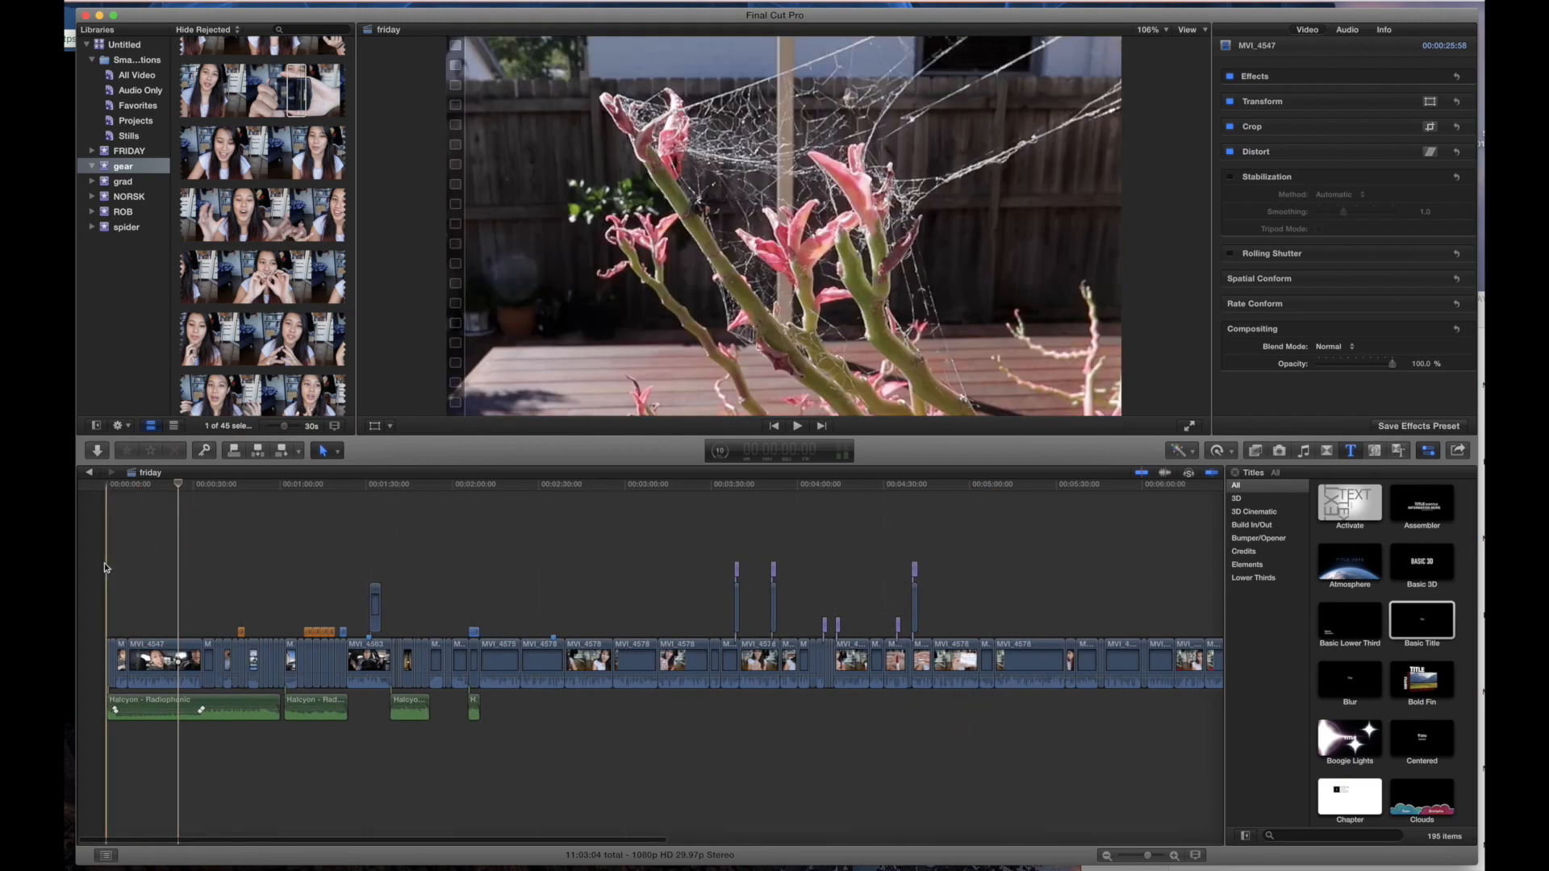
pyautogui.hscroll(10, 367, 597)
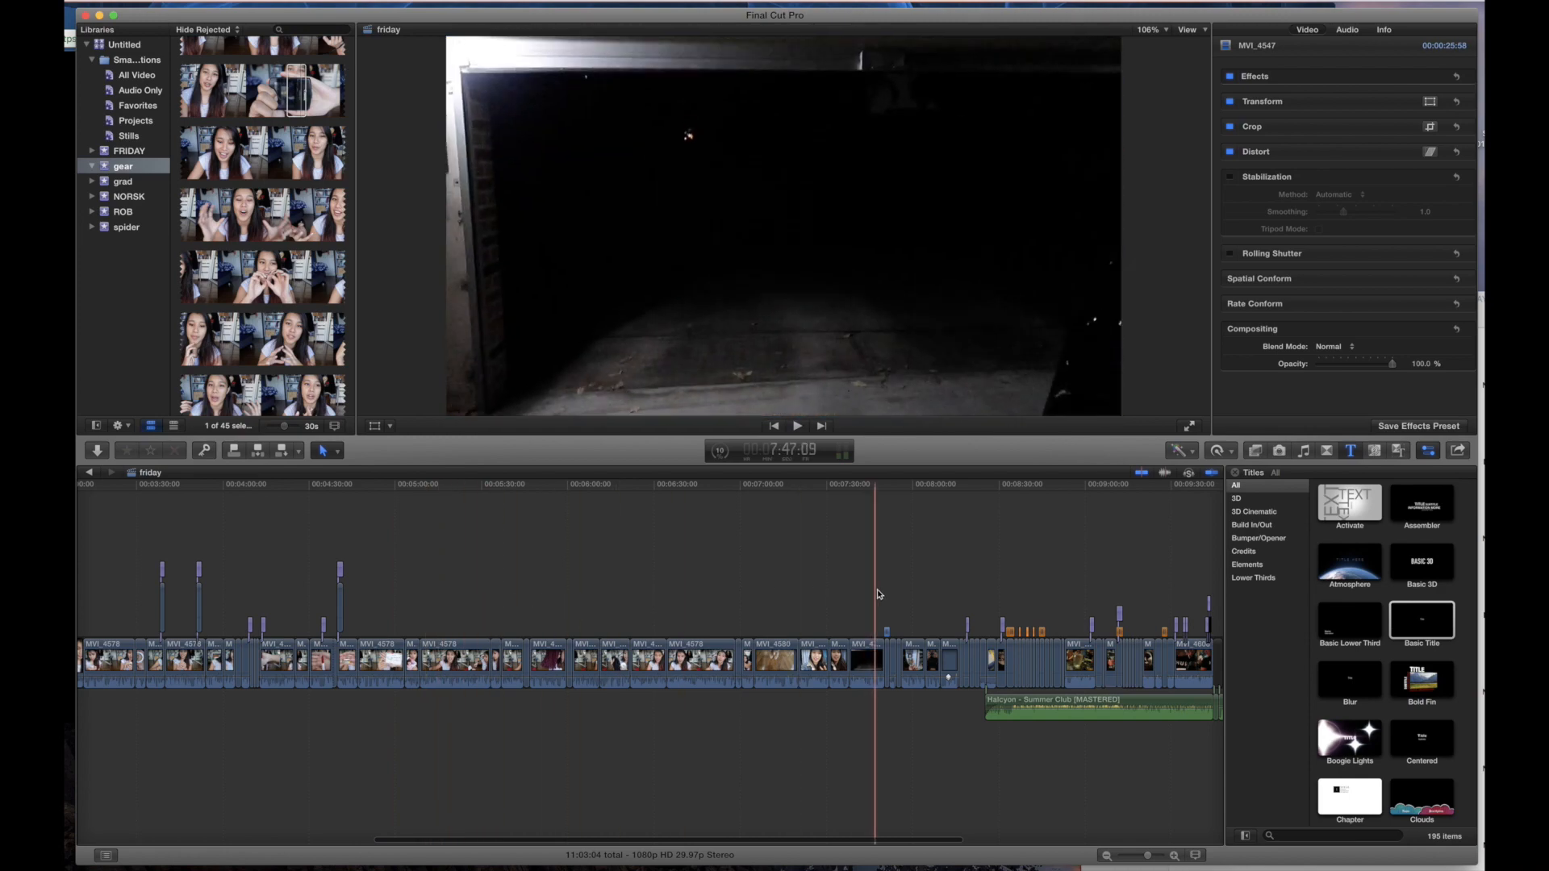
pyautogui.hscroll(4, 964, 598)
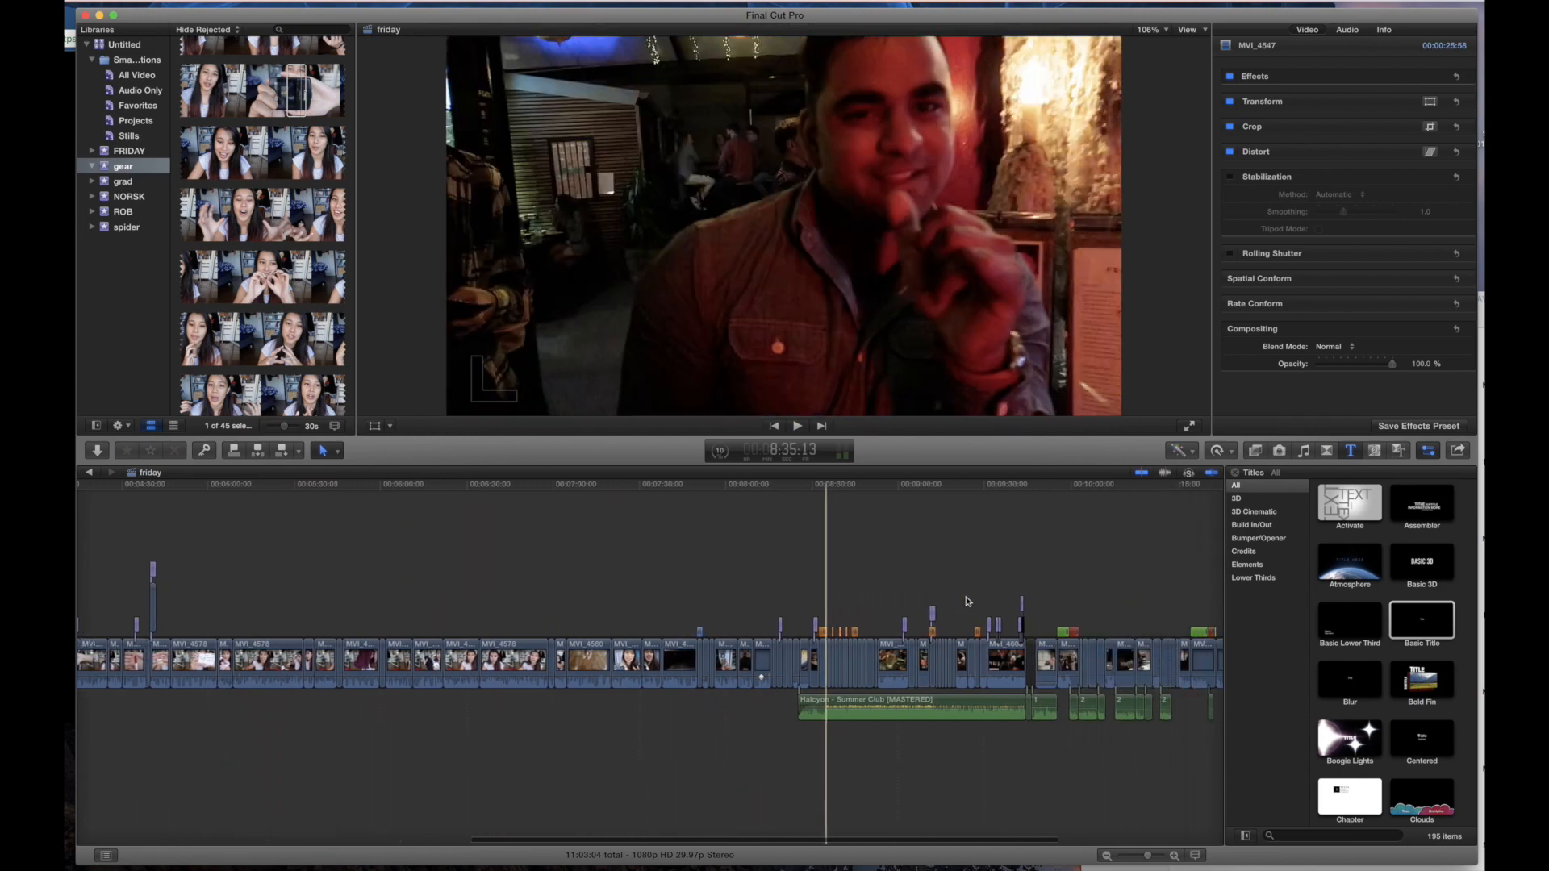
pyautogui.hscroll(3, 968, 601)
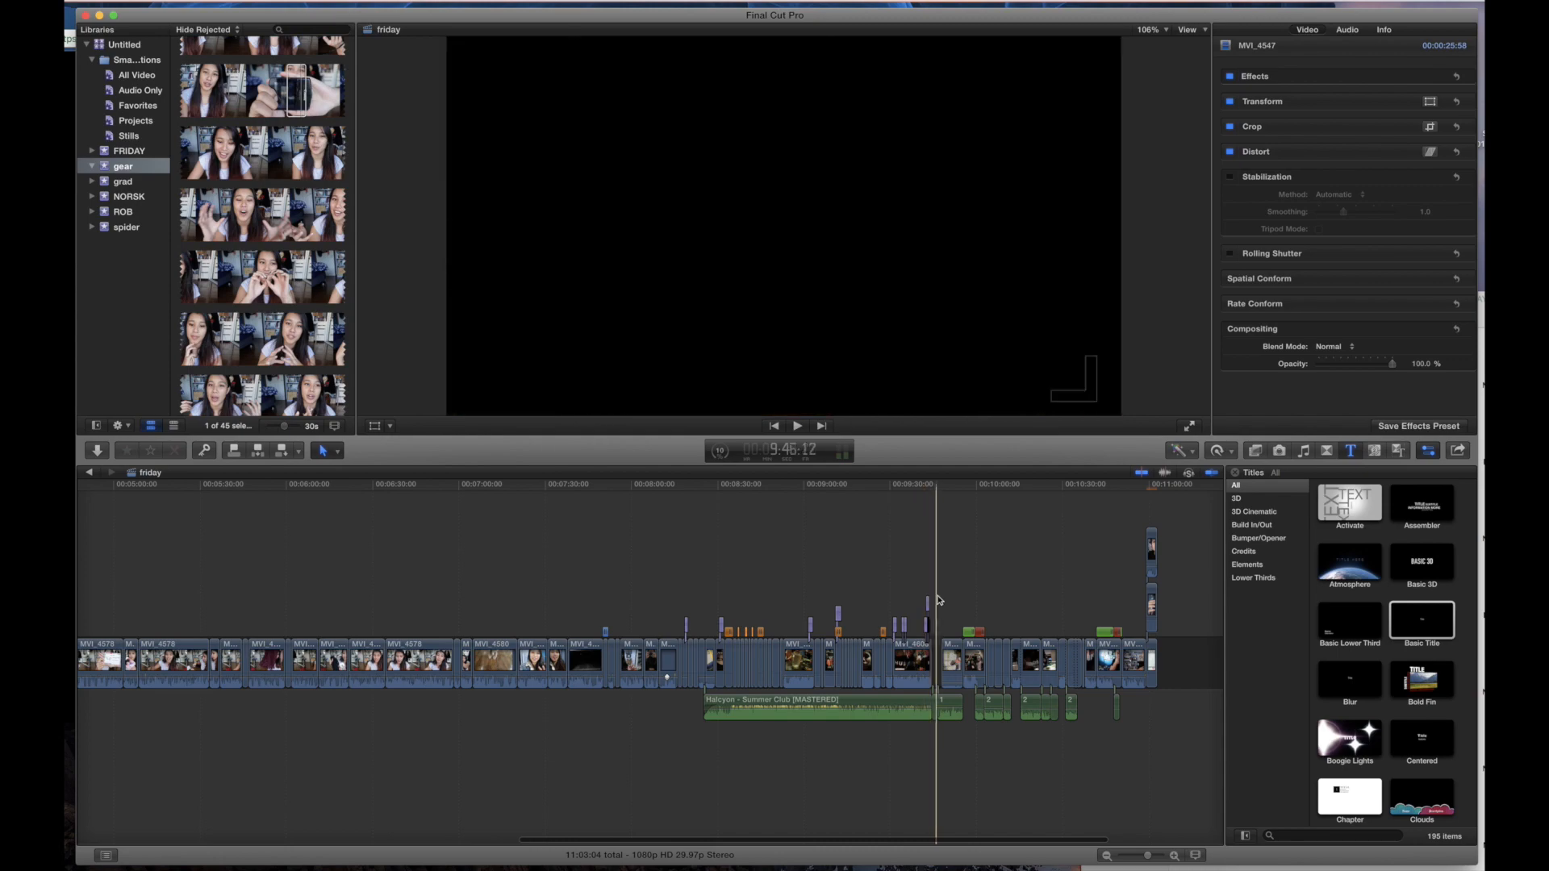